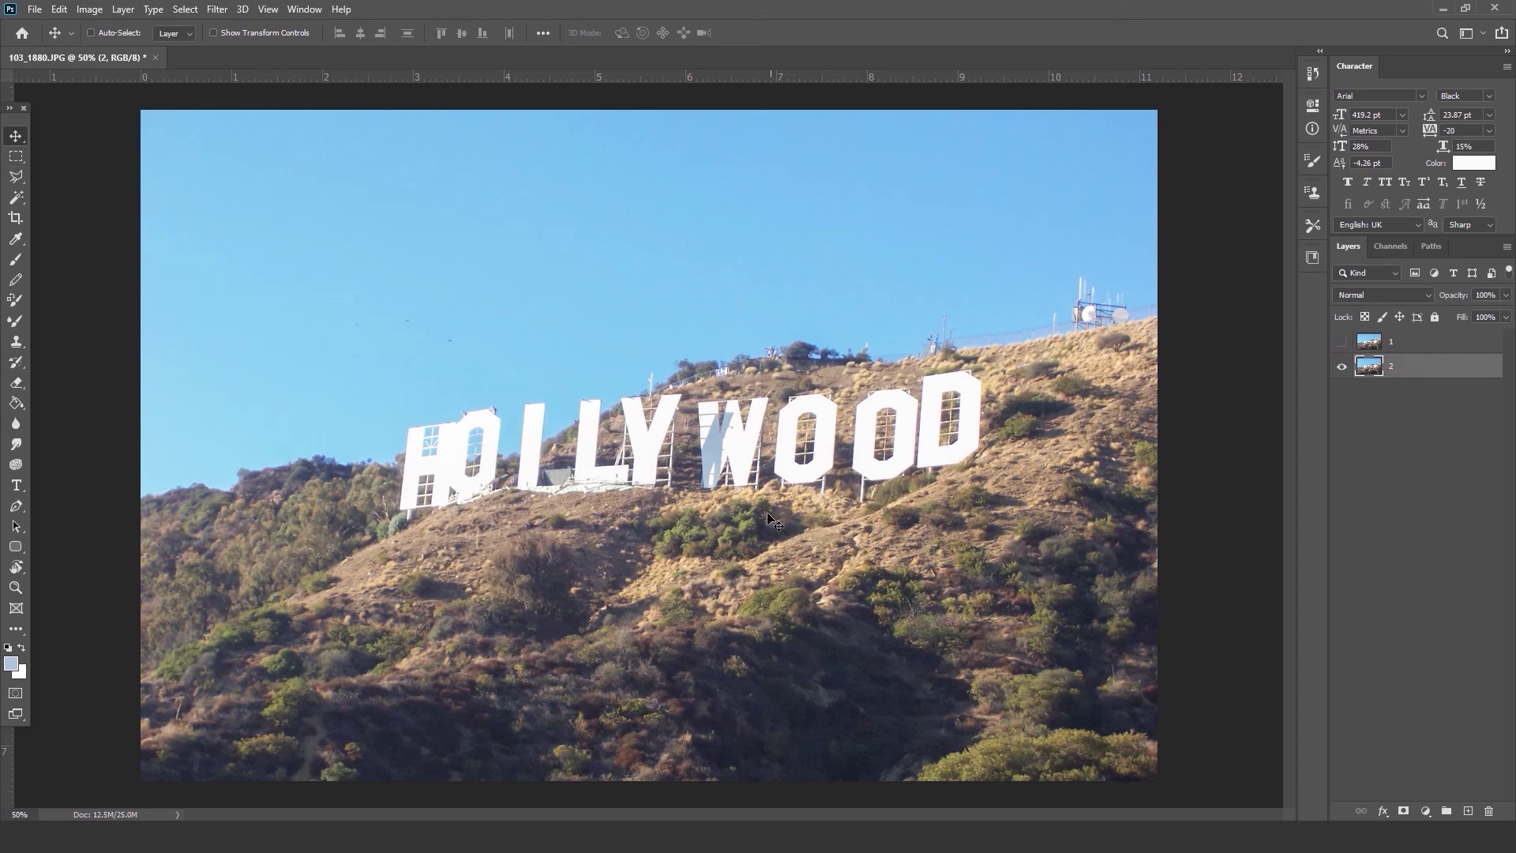
Select the whole Hollywood sign on layer 2 with a loose Polygonal Lasso outline.
scroll(718, 452, up, 2)
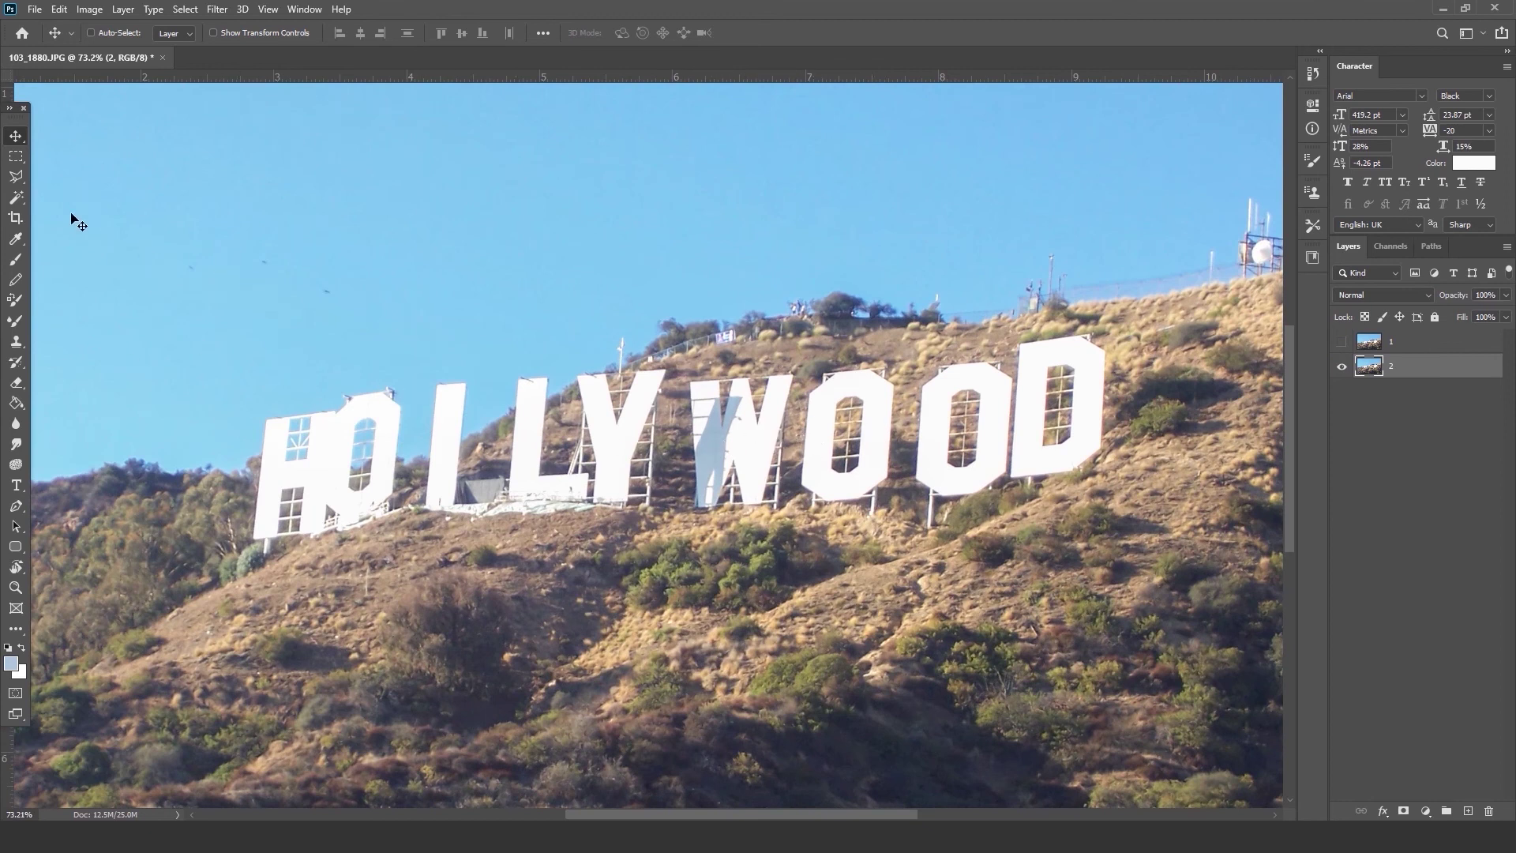
click(18, 177)
right_click(24, 183)
click(103, 193)
click(263, 412)
click(395, 381)
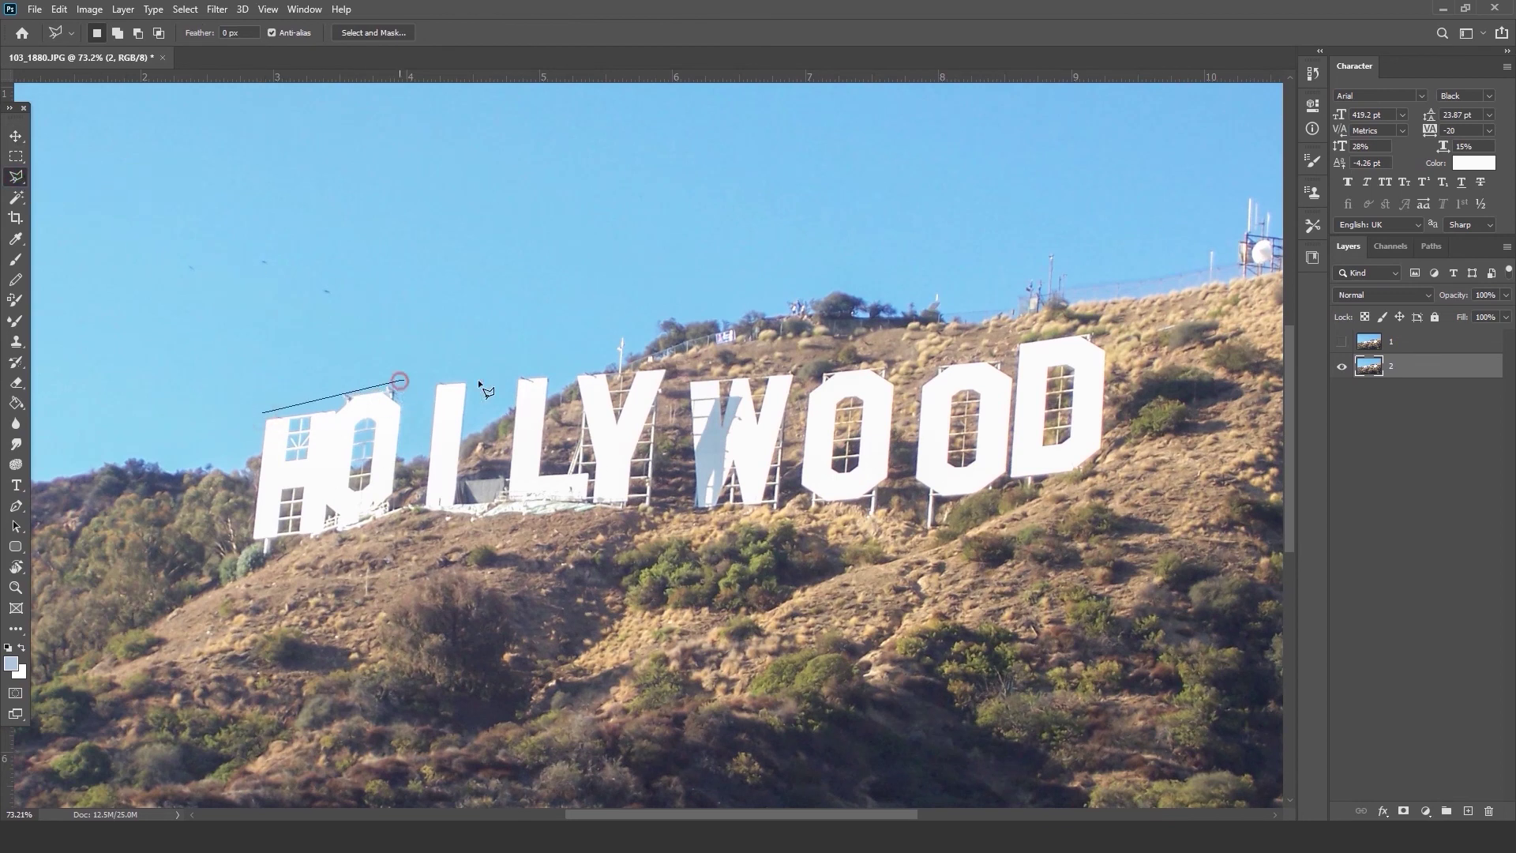
click(612, 364)
click(981, 353)
click(1109, 327)
click(1129, 381)
click(1092, 478)
click(1050, 497)
click(997, 521)
click(928, 532)
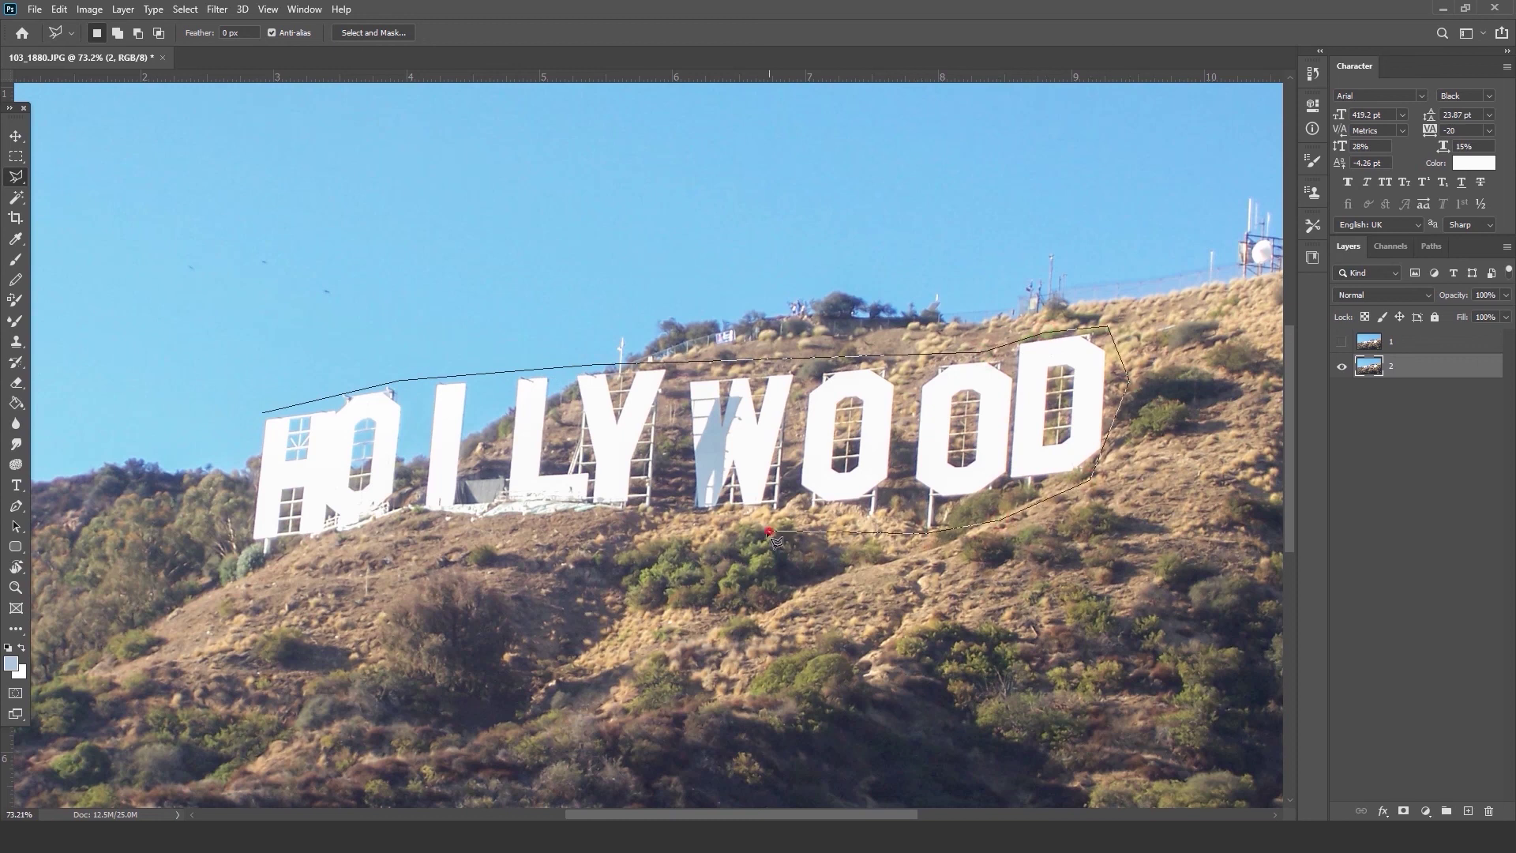
click(273, 547)
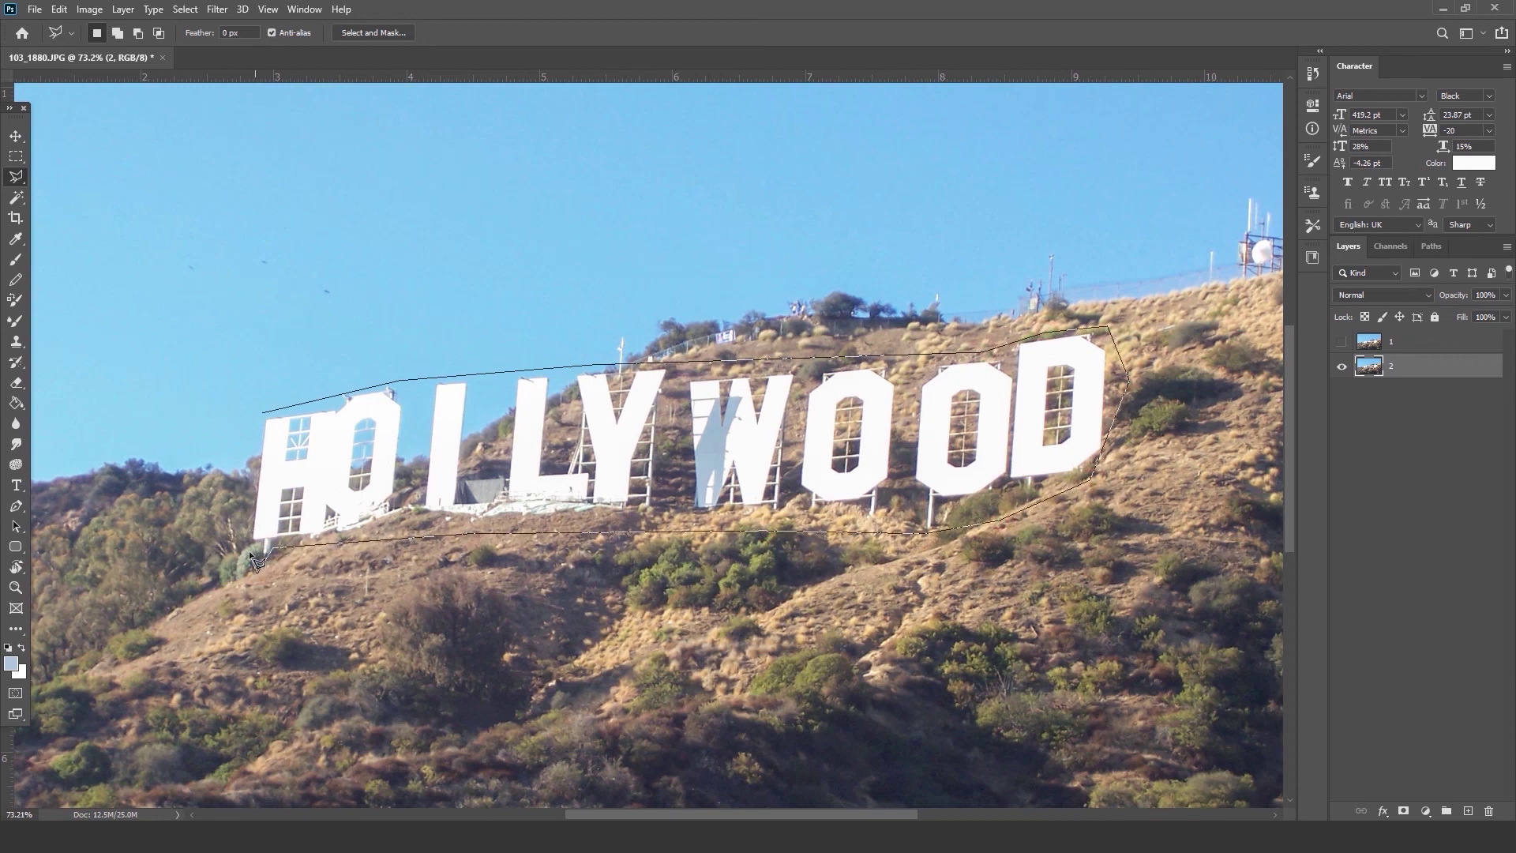
click(241, 506)
Fill the selected sign area using Content-Aware, deselect it, and compare the result with layer 1.
right_click(610, 404)
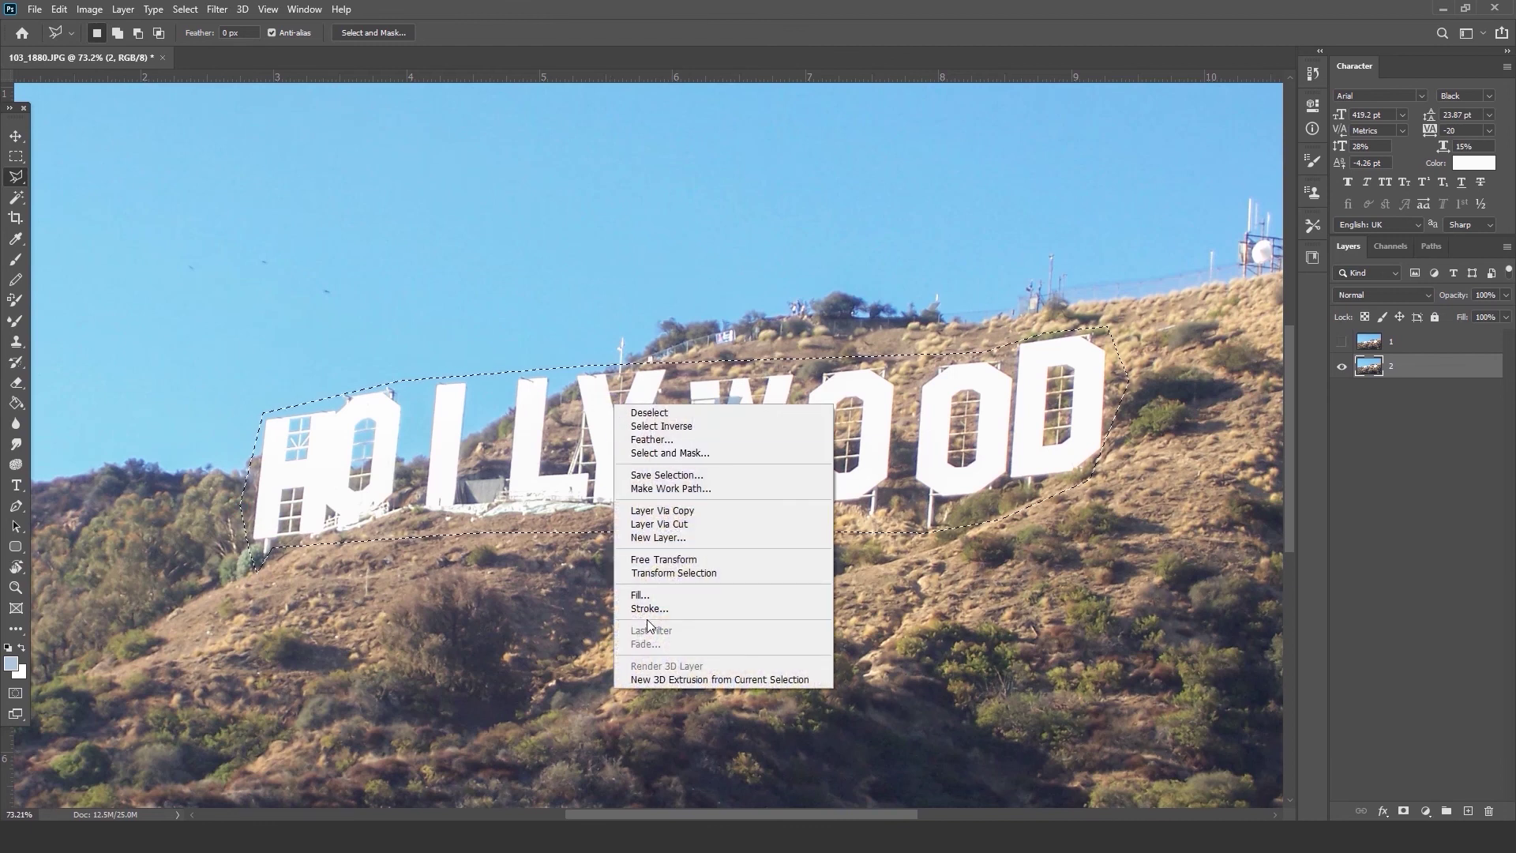
click(641, 594)
click(754, 382)
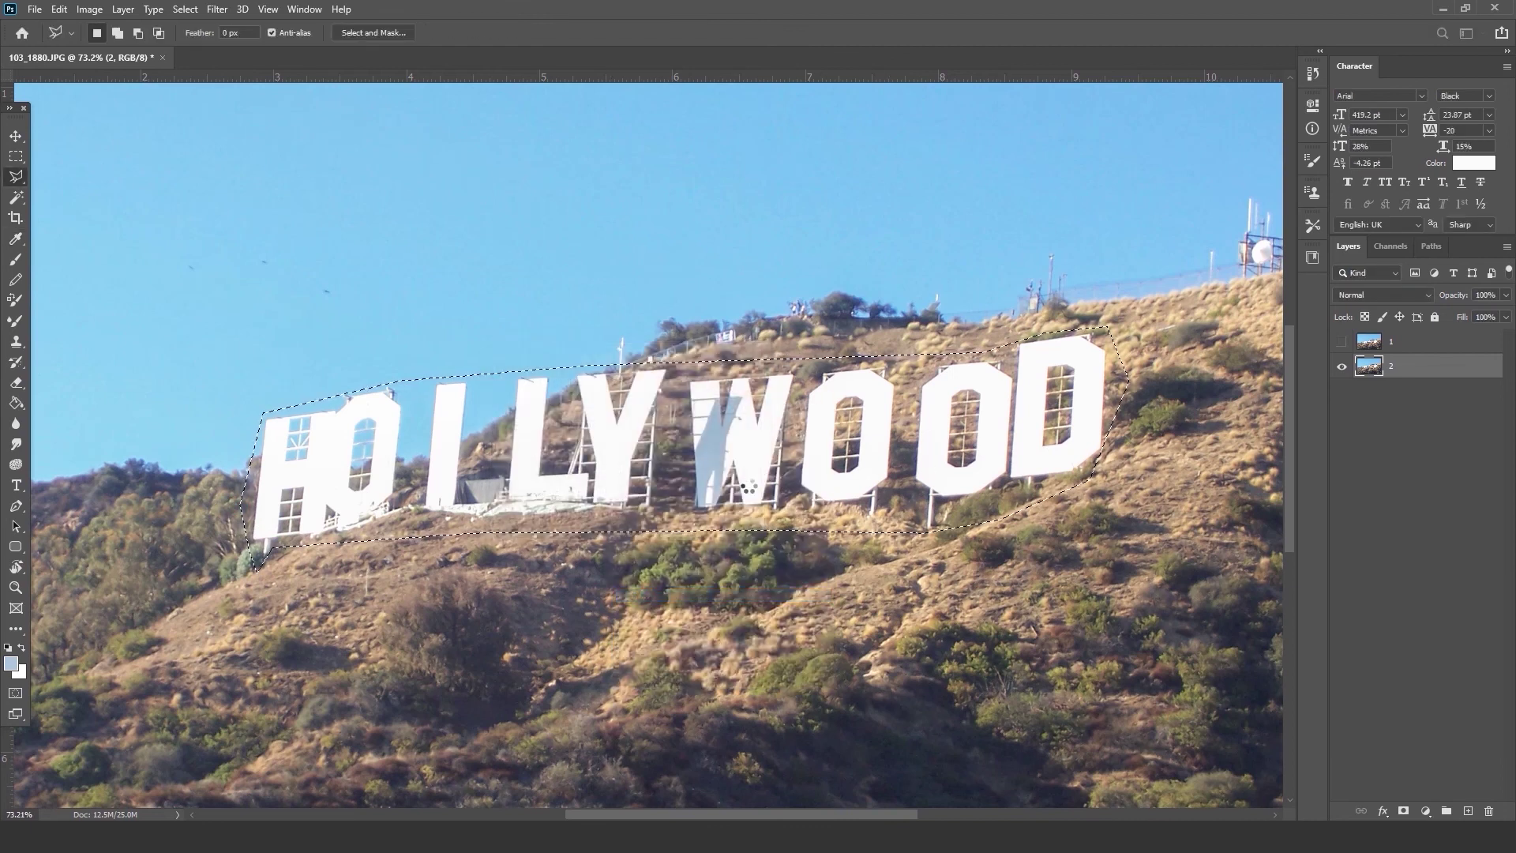
click(15, 156)
click(452, 245)
scroll(760, 405, down, 5)
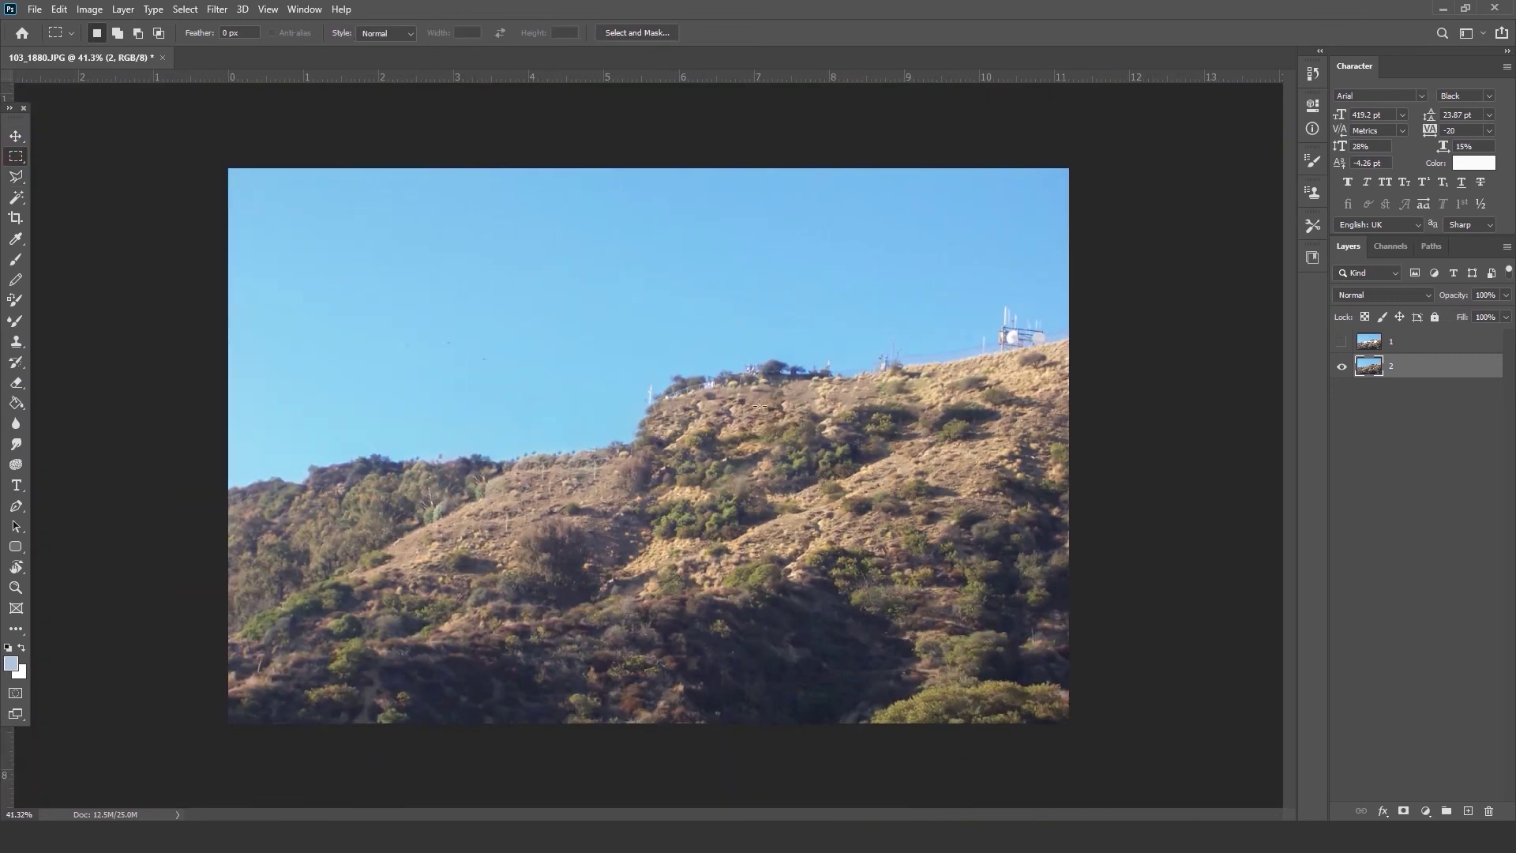
click(1342, 341)
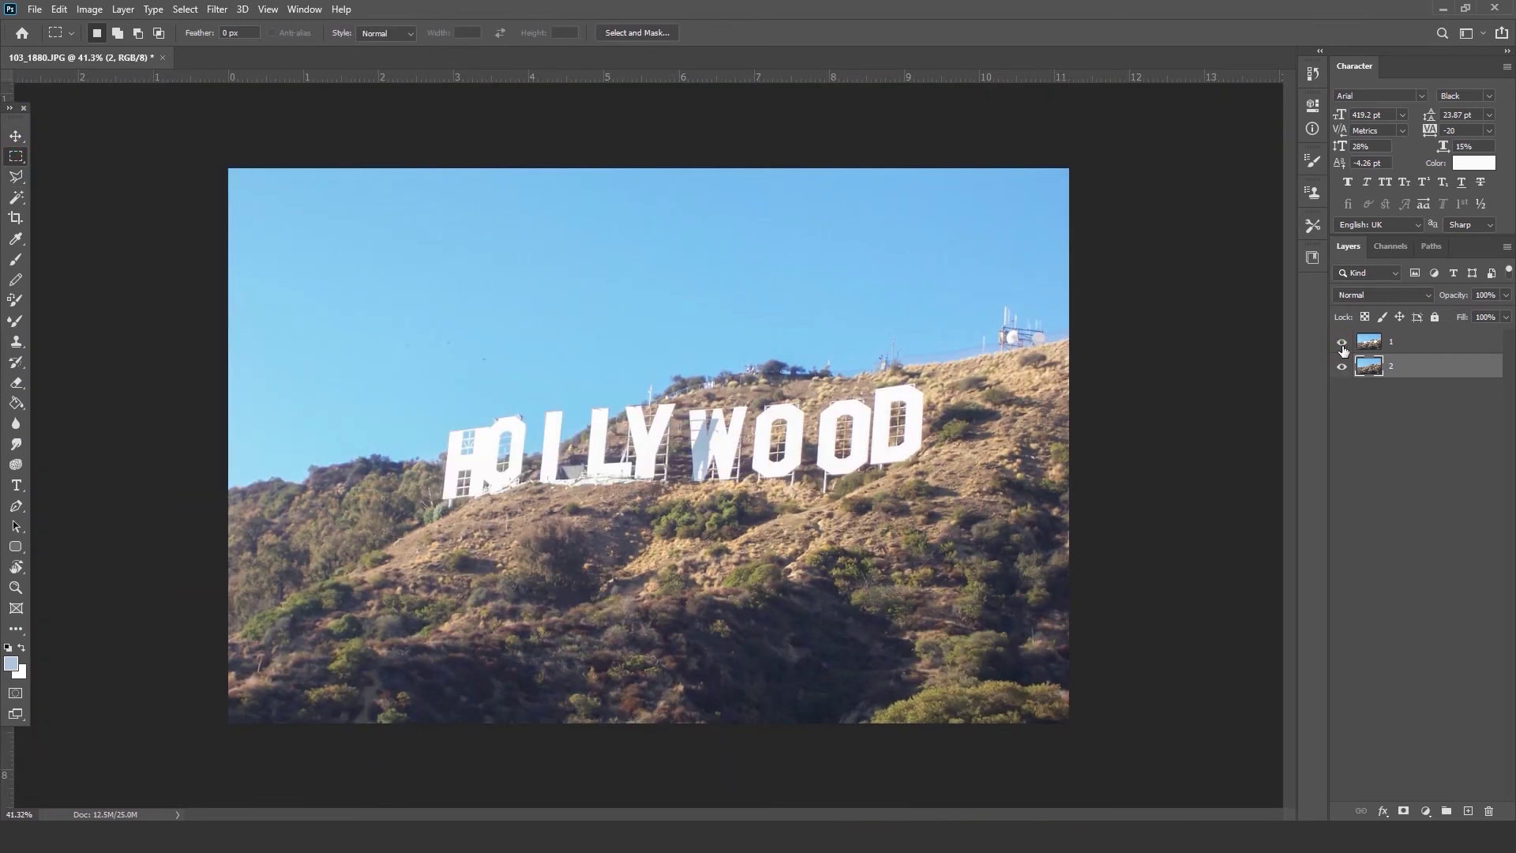
click(1342, 341)
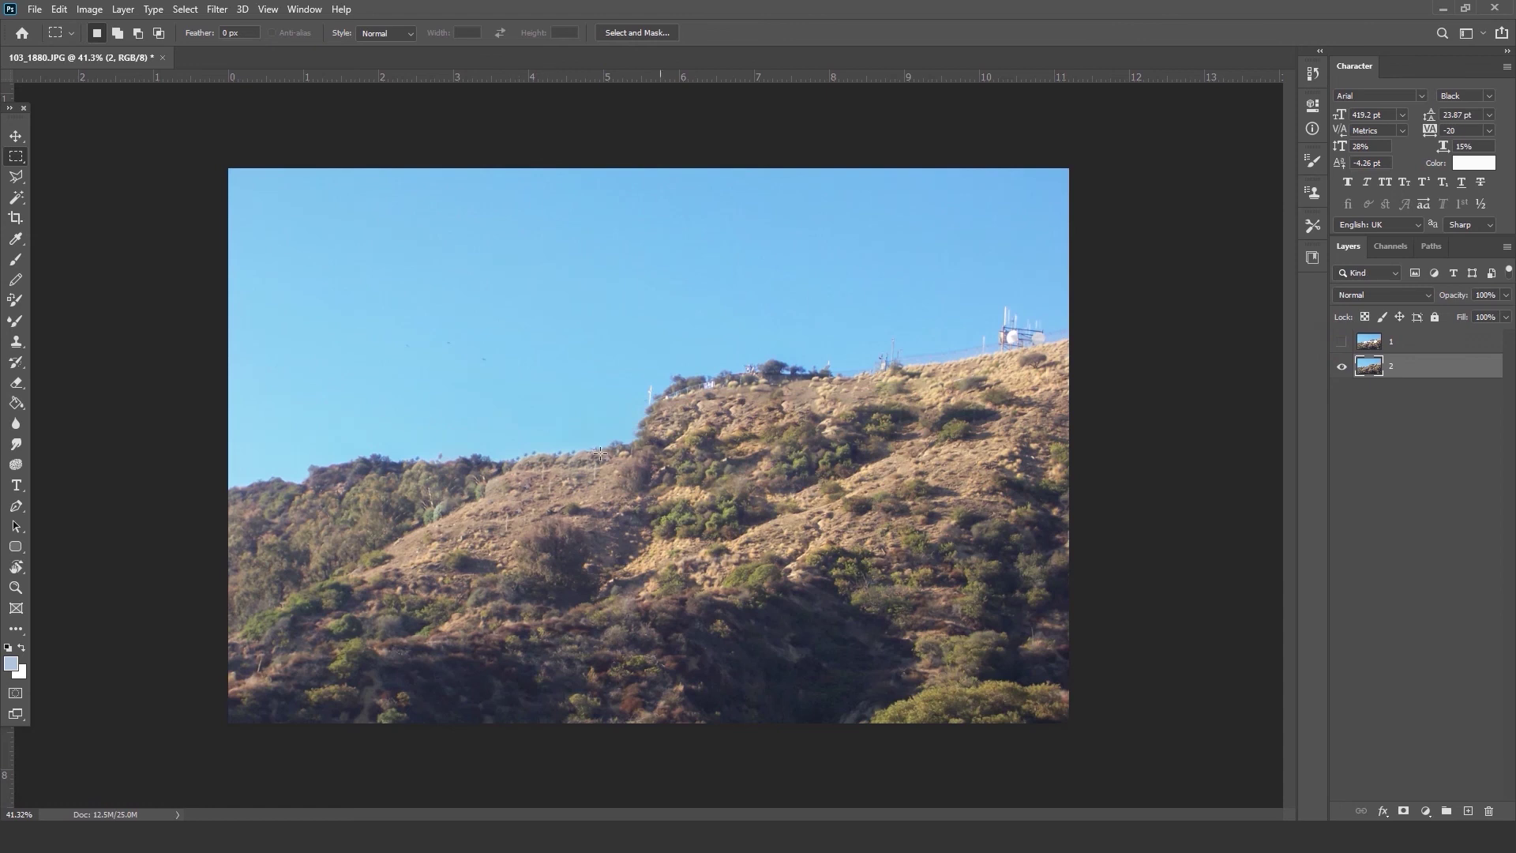
Undo the content-aware fill and clear the loose selection around the sign.
key(ctrl+z)
key(ctrl+z)
key(ctrl+d)
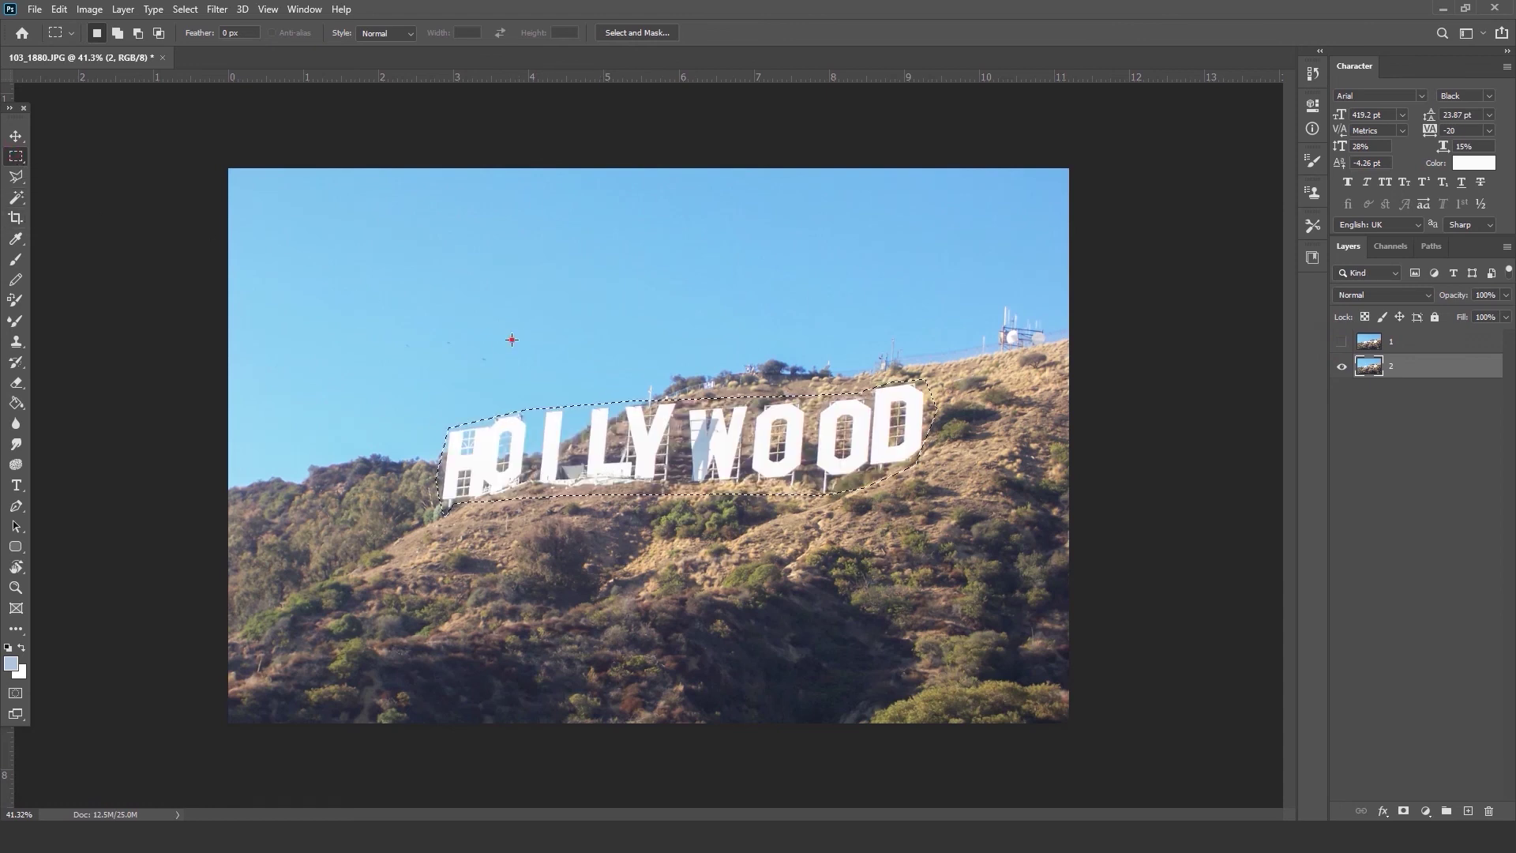
Start a Pen tool path at the lower right of the first O and trace it closely around the H and O.
scroll(129, 461, up, 3)
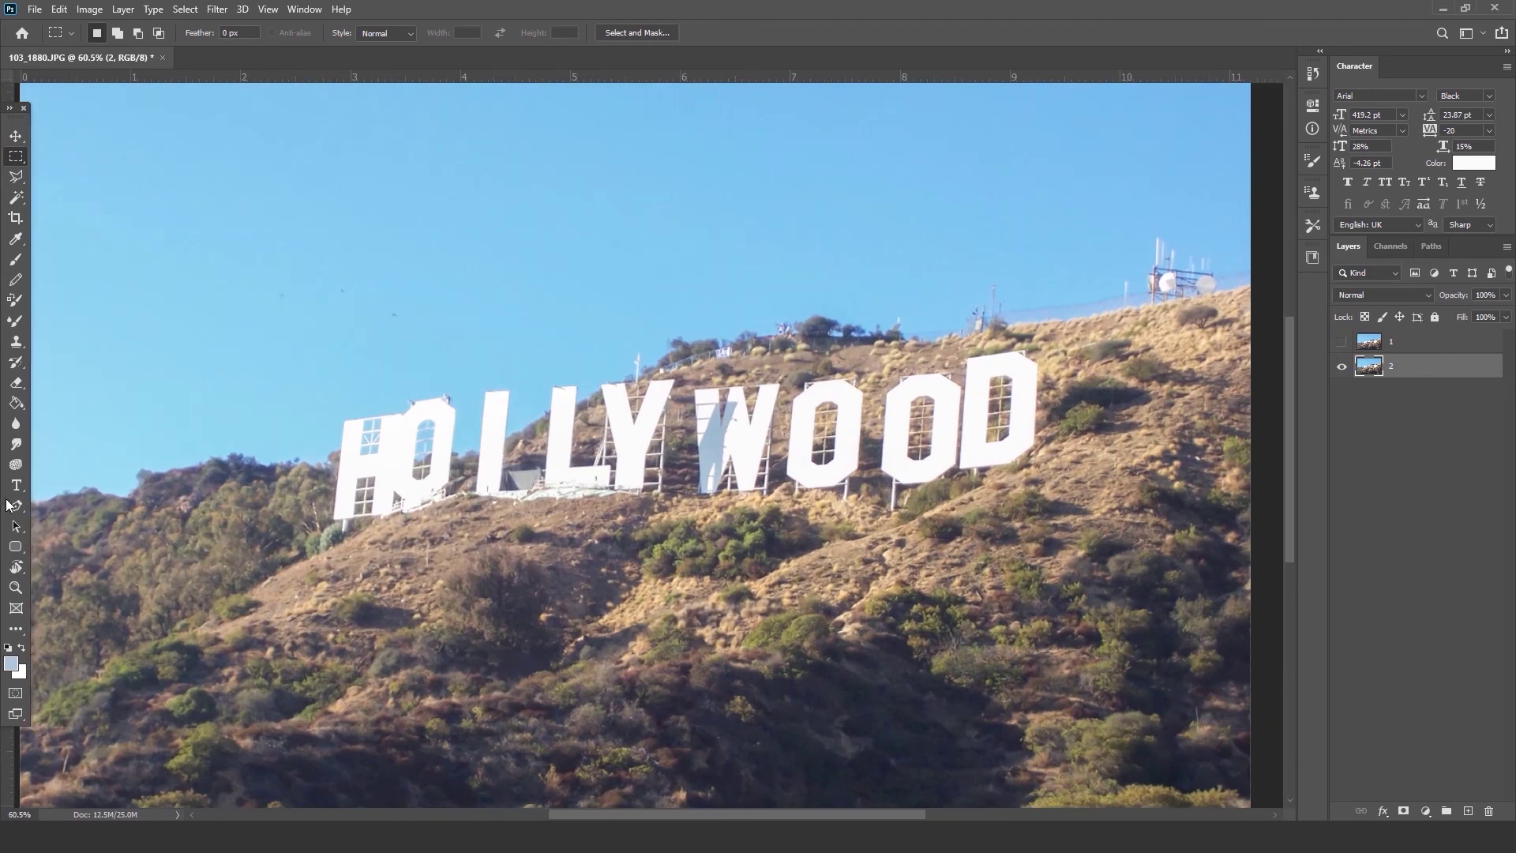
click(14, 509)
right_click(14, 508)
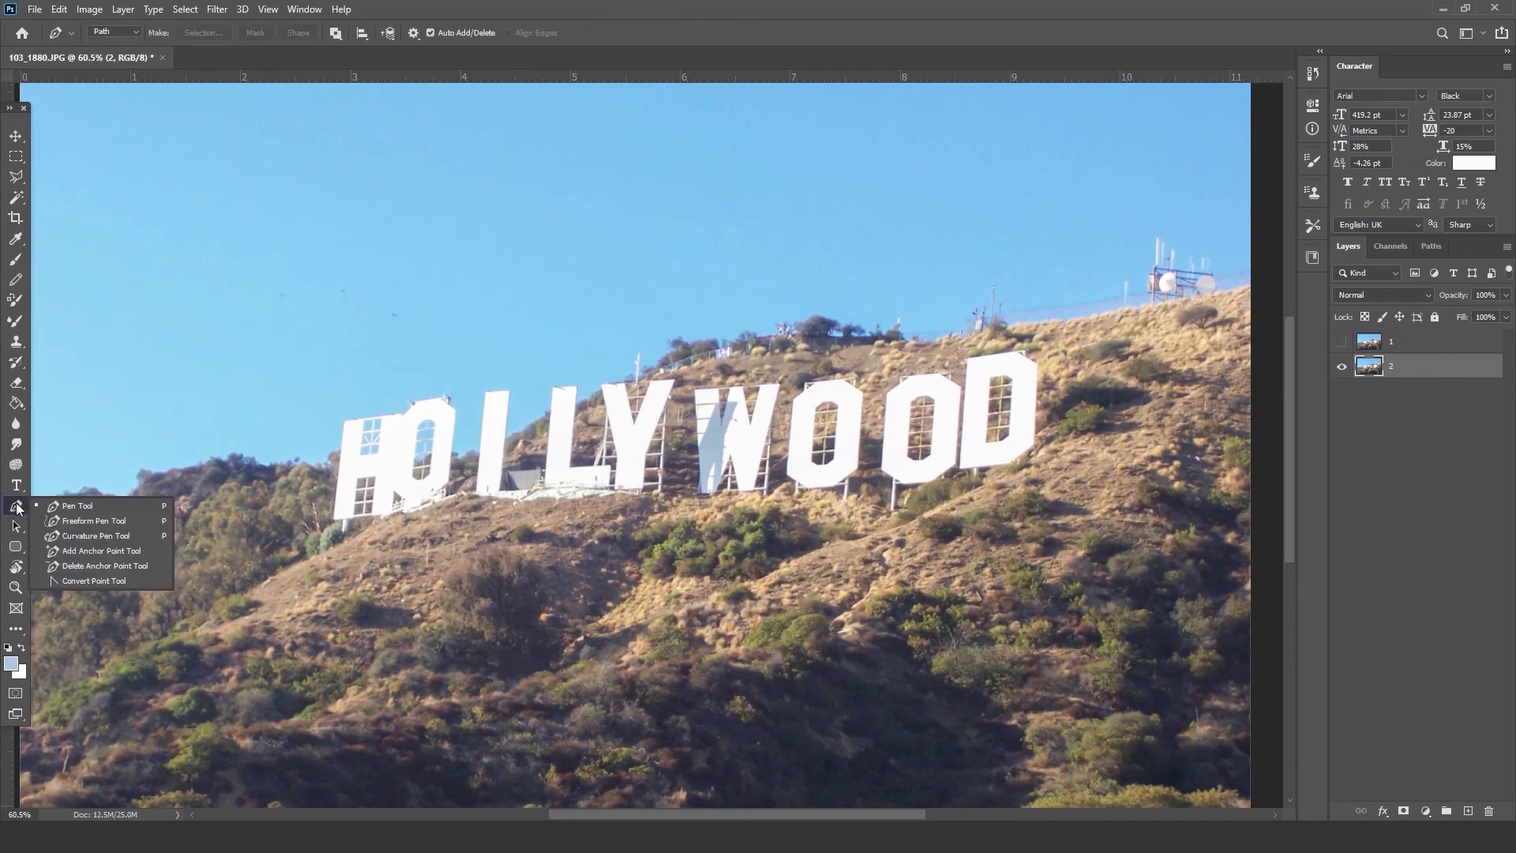
click(87, 506)
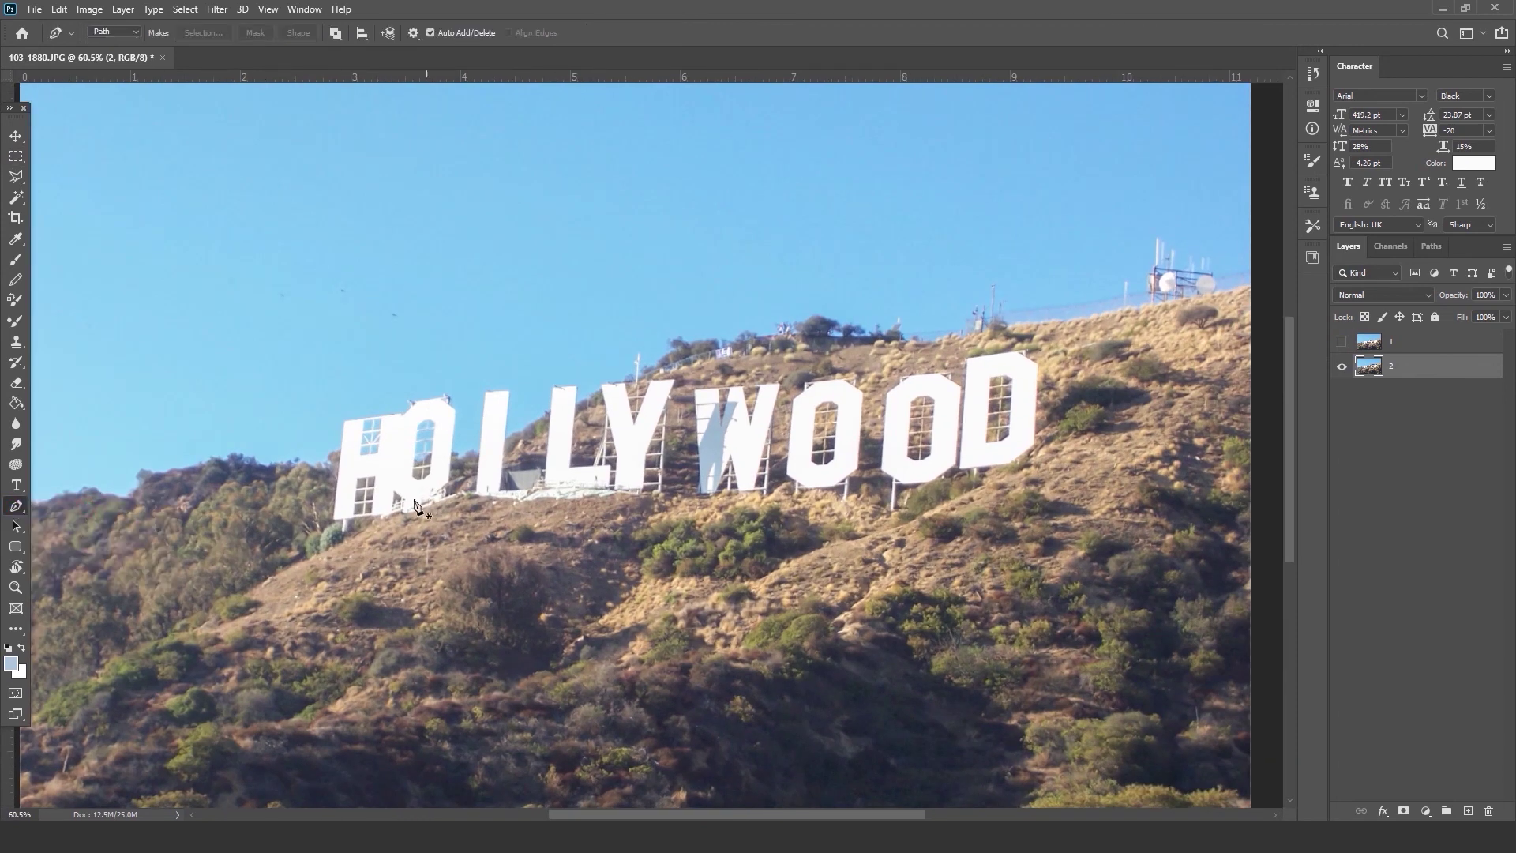
scroll(420, 501, up, 4)
drag(461, 510, 520, 534)
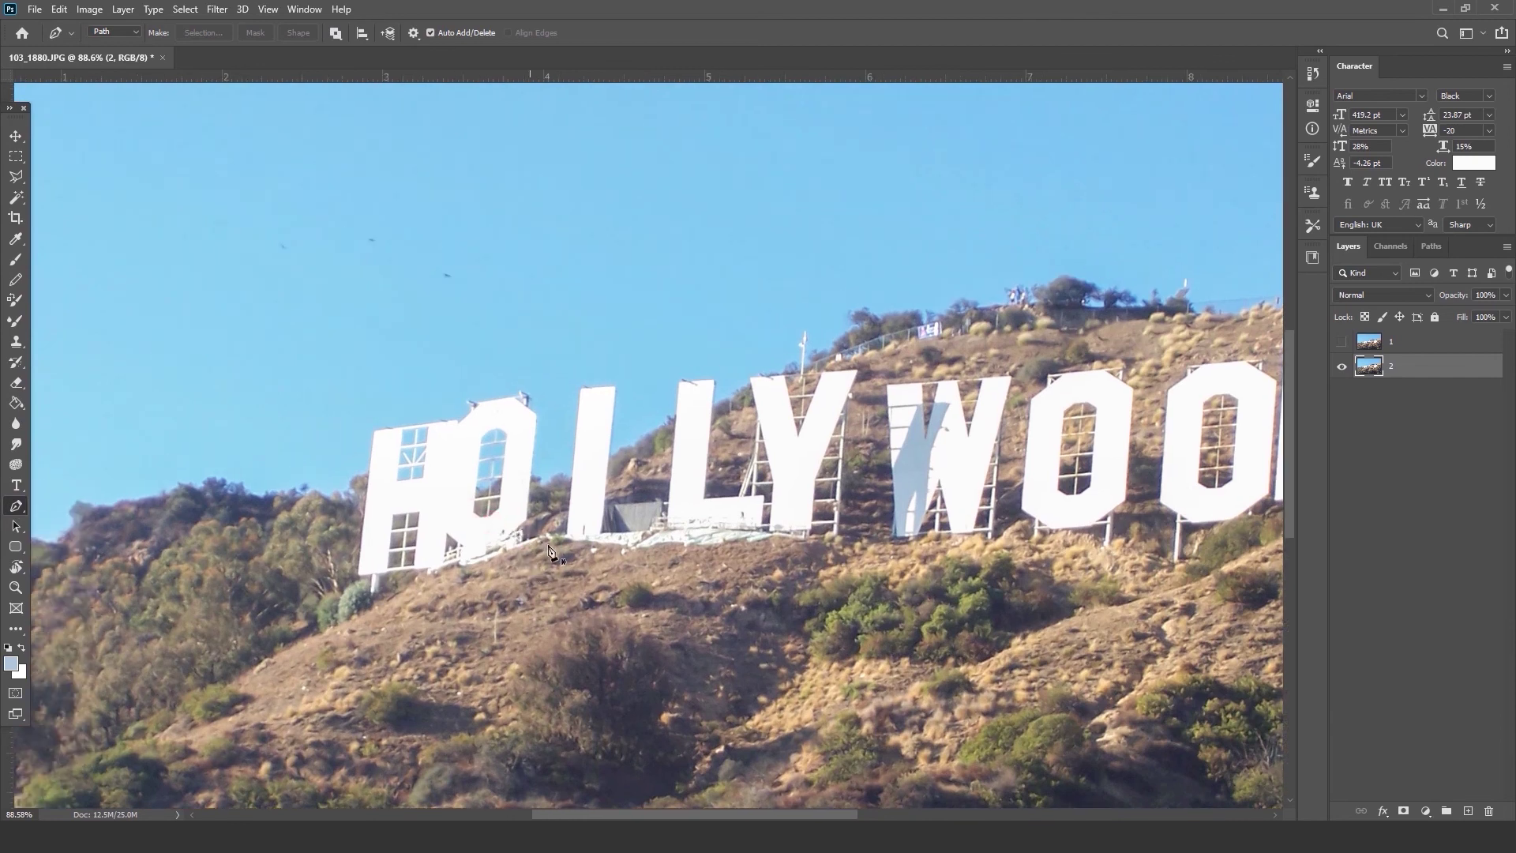
click(537, 543)
click(461, 573)
click(427, 581)
click(388, 589)
click(368, 427)
click(451, 414)
click(525, 390)
click(539, 416)
click(530, 512)
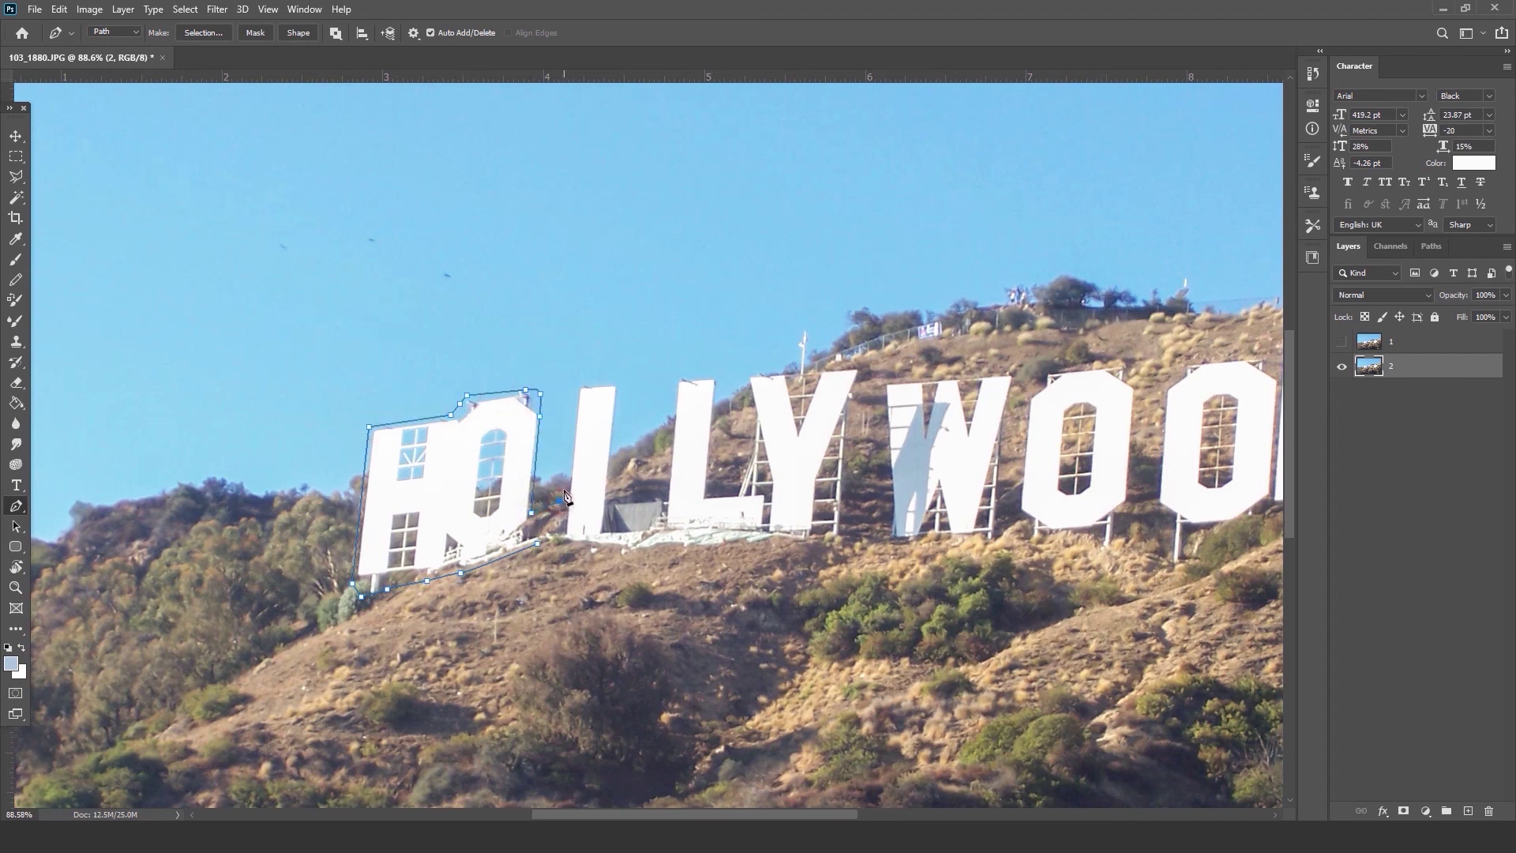
Continue the path along the upper outlines of the two Ls, the Y and the W.
click(575, 387)
click(620, 385)
click(611, 481)
click(641, 474)
click(667, 471)
click(716, 371)
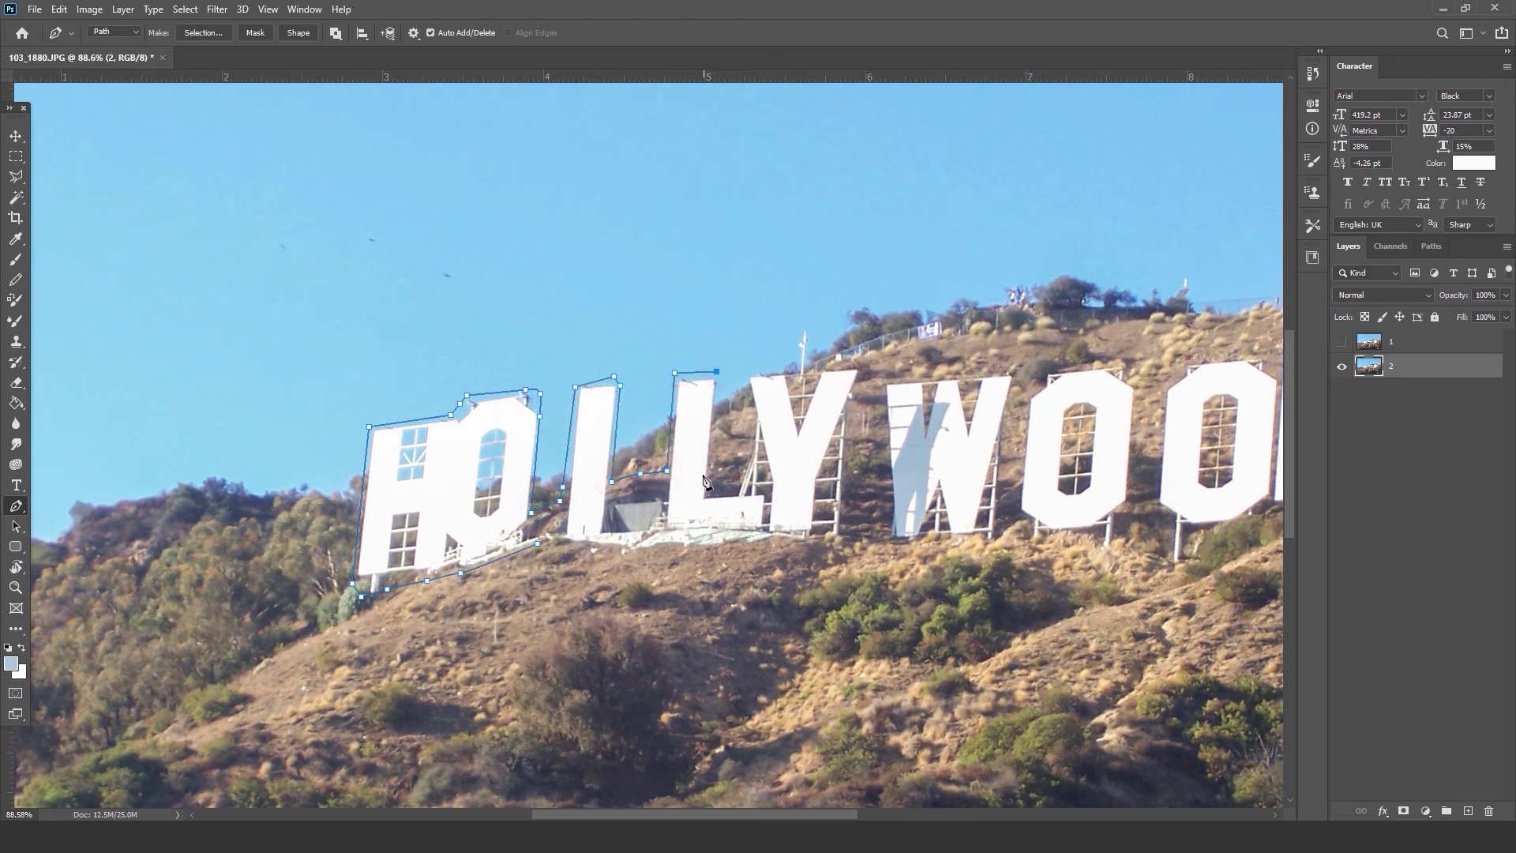
click(714, 475)
click(752, 410)
click(745, 372)
click(861, 367)
click(848, 404)
click(1014, 373)
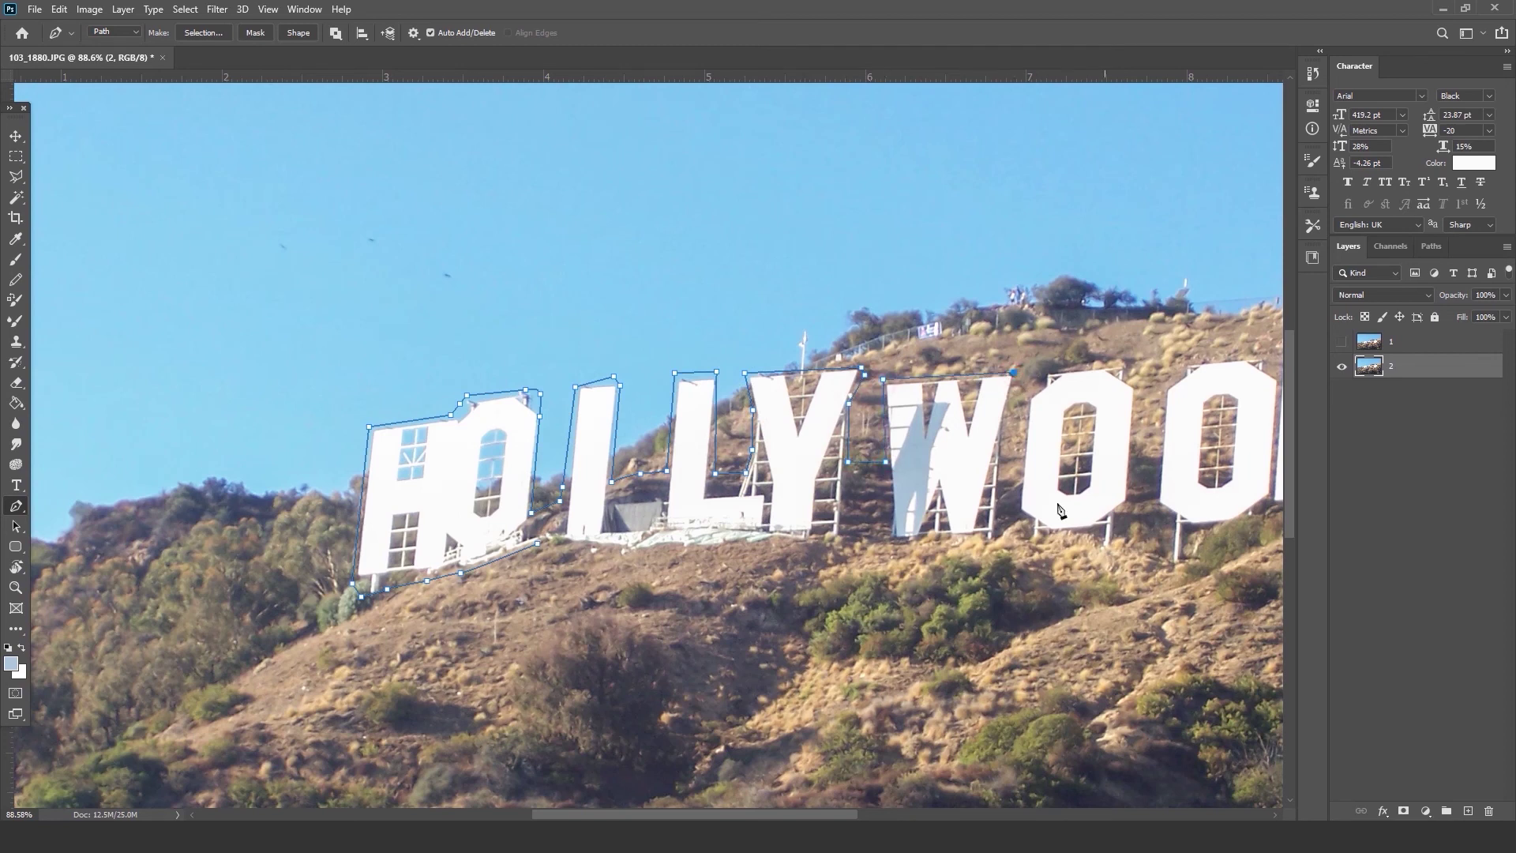
Extend the path down the right edge of the W and over the top of the following O.
drag(1139, 507, 698, 497)
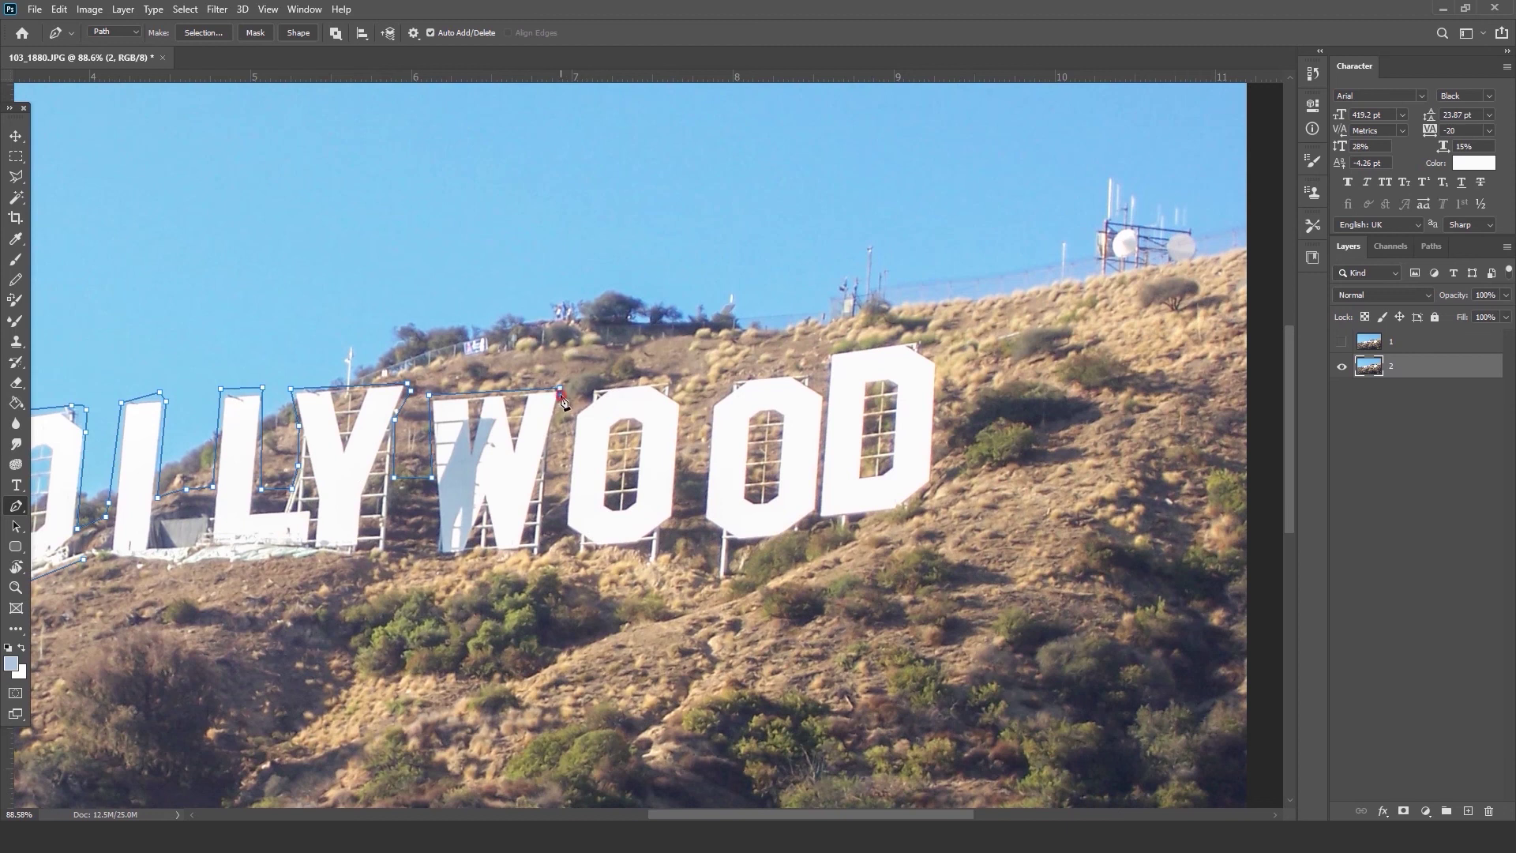
click(550, 443)
click(547, 489)
click(563, 486)
click(571, 411)
click(587, 398)
click(593, 385)
click(667, 372)
click(674, 392)
Trace the path over the last O and around the D, down to the D's lower edge.
click(826, 349)
click(917, 339)
click(924, 349)
click(941, 359)
click(935, 483)
click(893, 510)
click(855, 517)
click(851, 536)
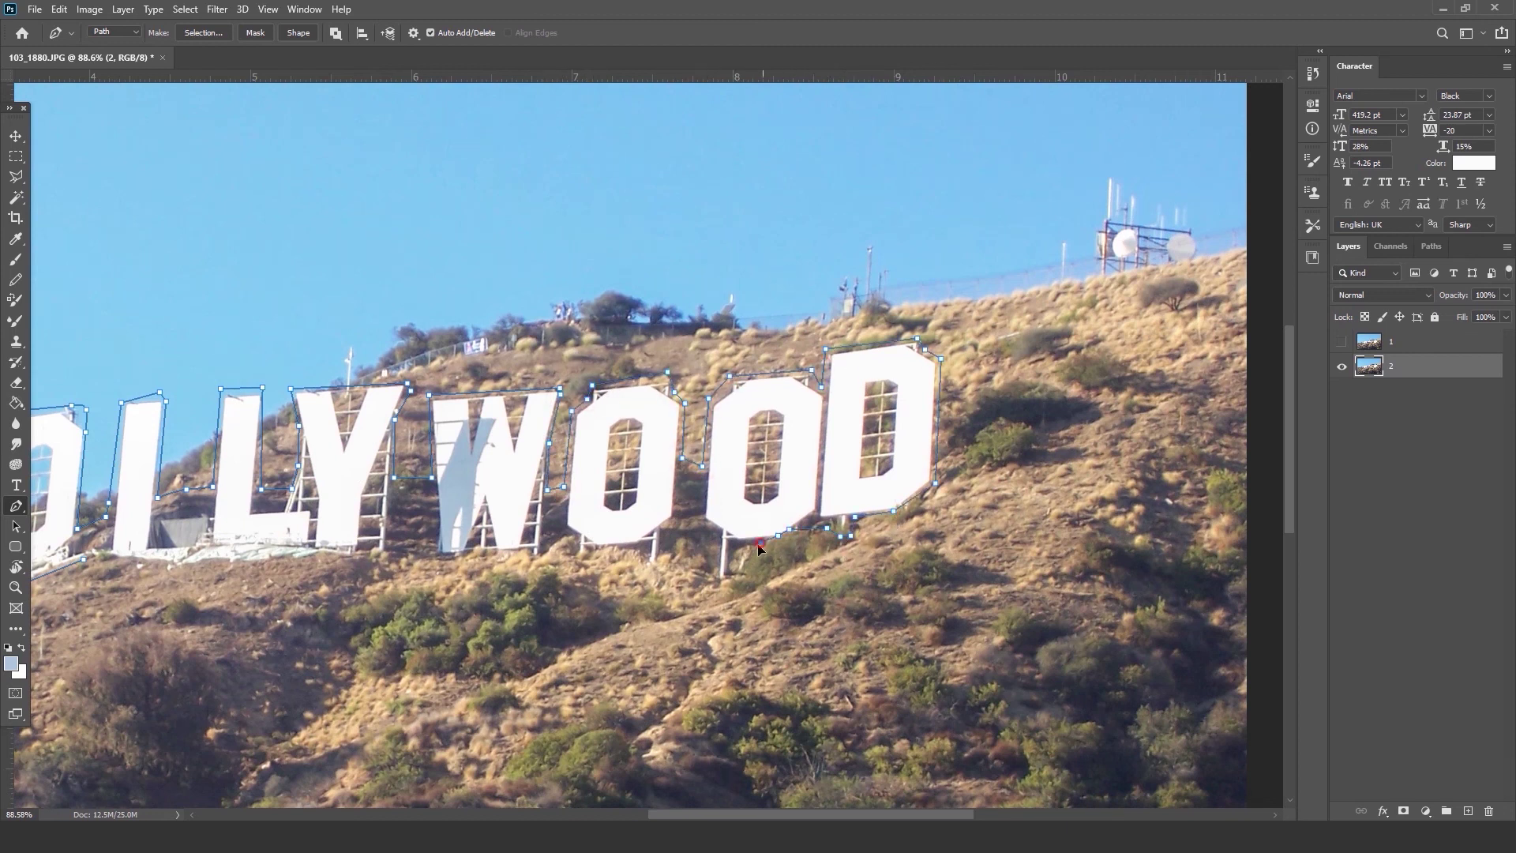
Run the path back beneath the letters and their supports and close it at its starting point.
click(542, 562)
click(525, 567)
drag(442, 565, 884, 539)
click(843, 535)
click(833, 537)
click(815, 536)
click(785, 536)
click(757, 536)
click(523, 537)
Convert the closed path into a new anti-aliased selection with a 0.5 pixel feather radius.
right_click(787, 468)
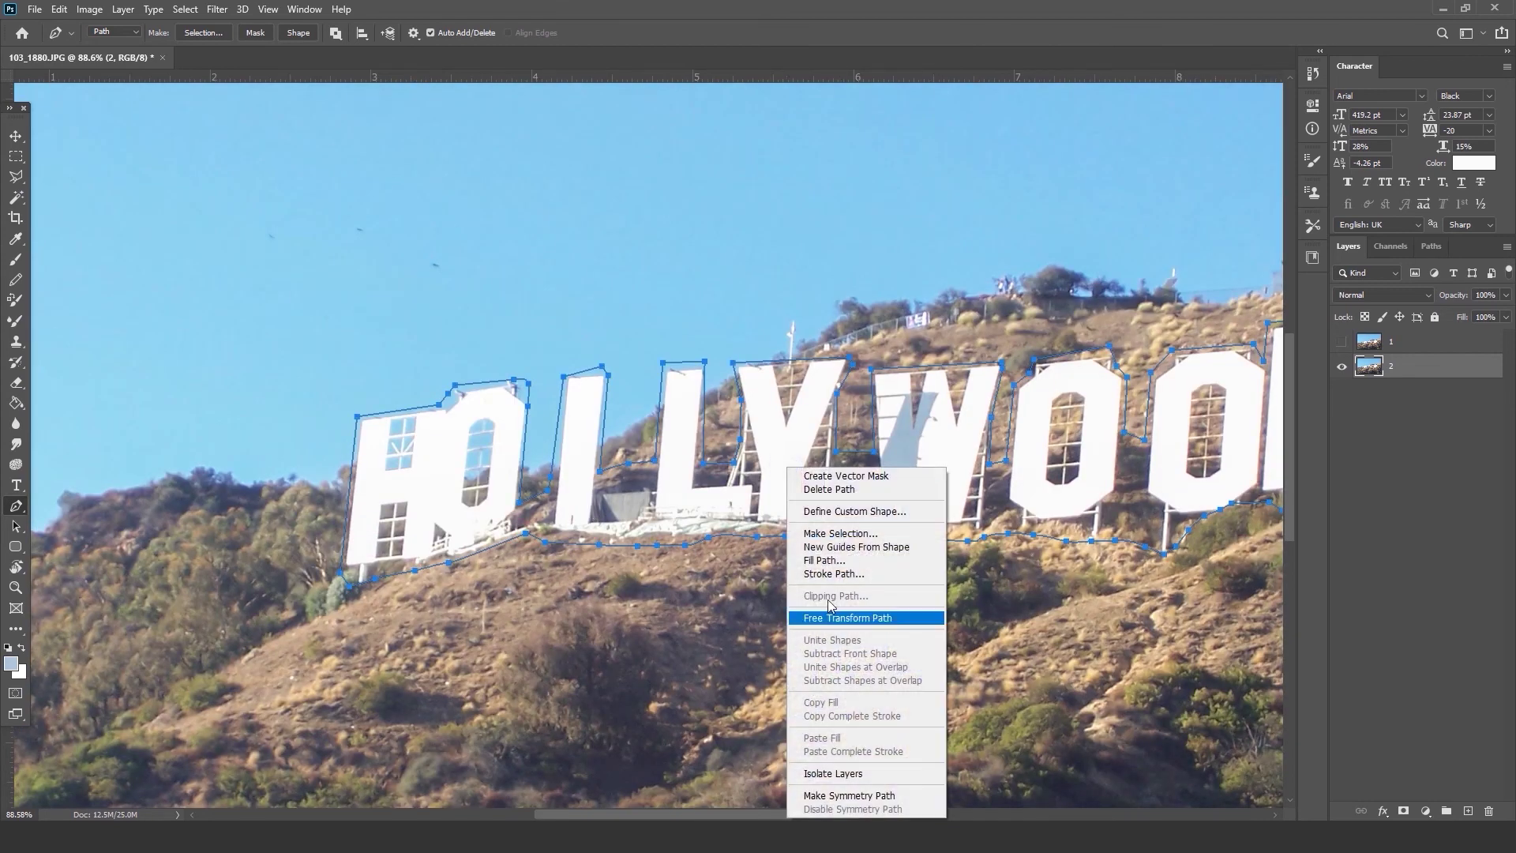
click(829, 534)
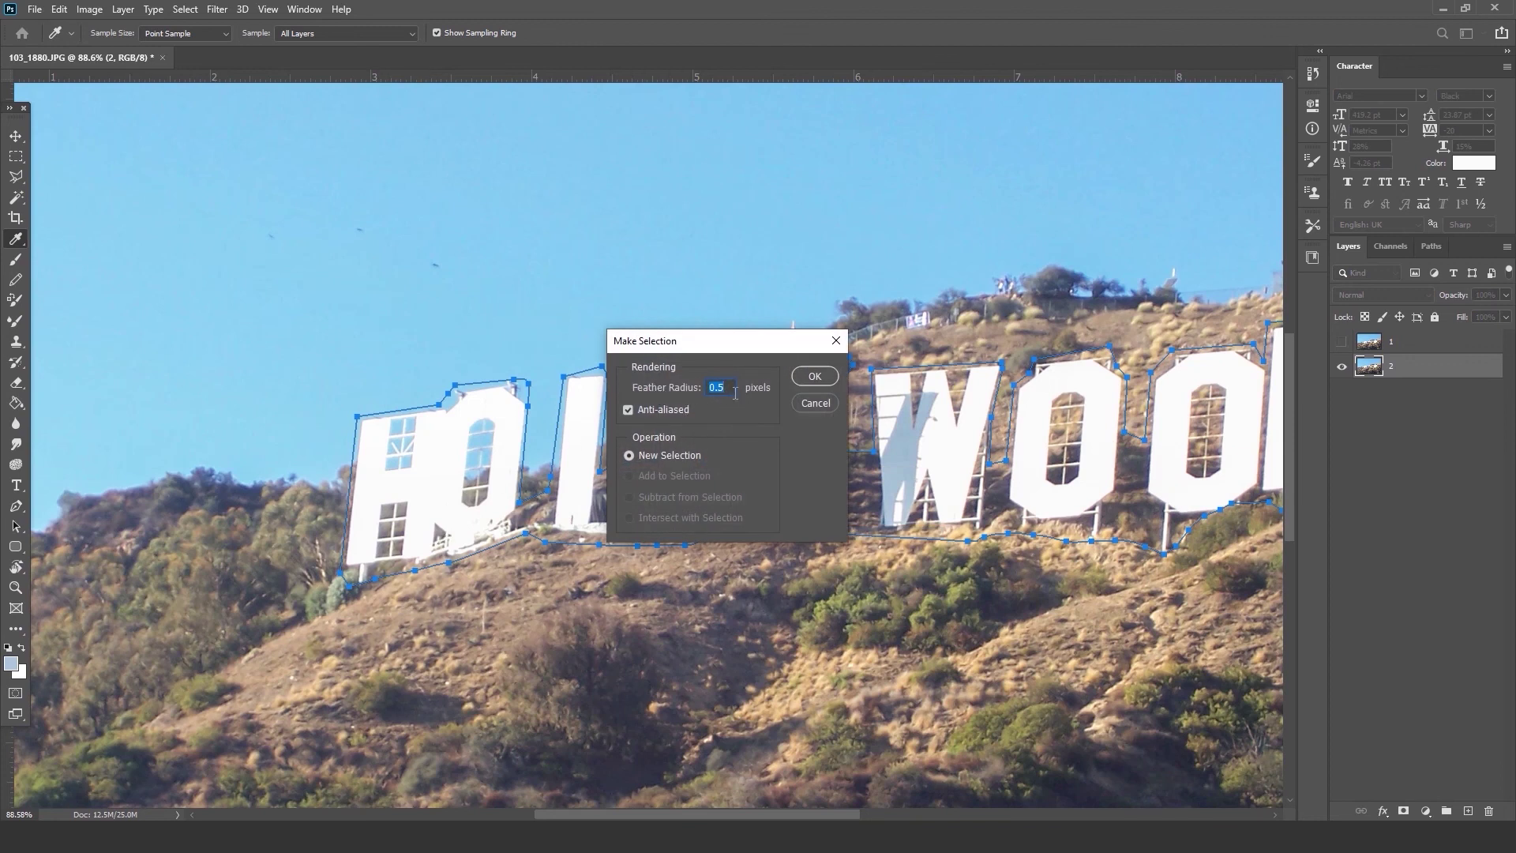
click(812, 382)
scroll(495, 521, down, 6)
scroll(651, 513, up, 5)
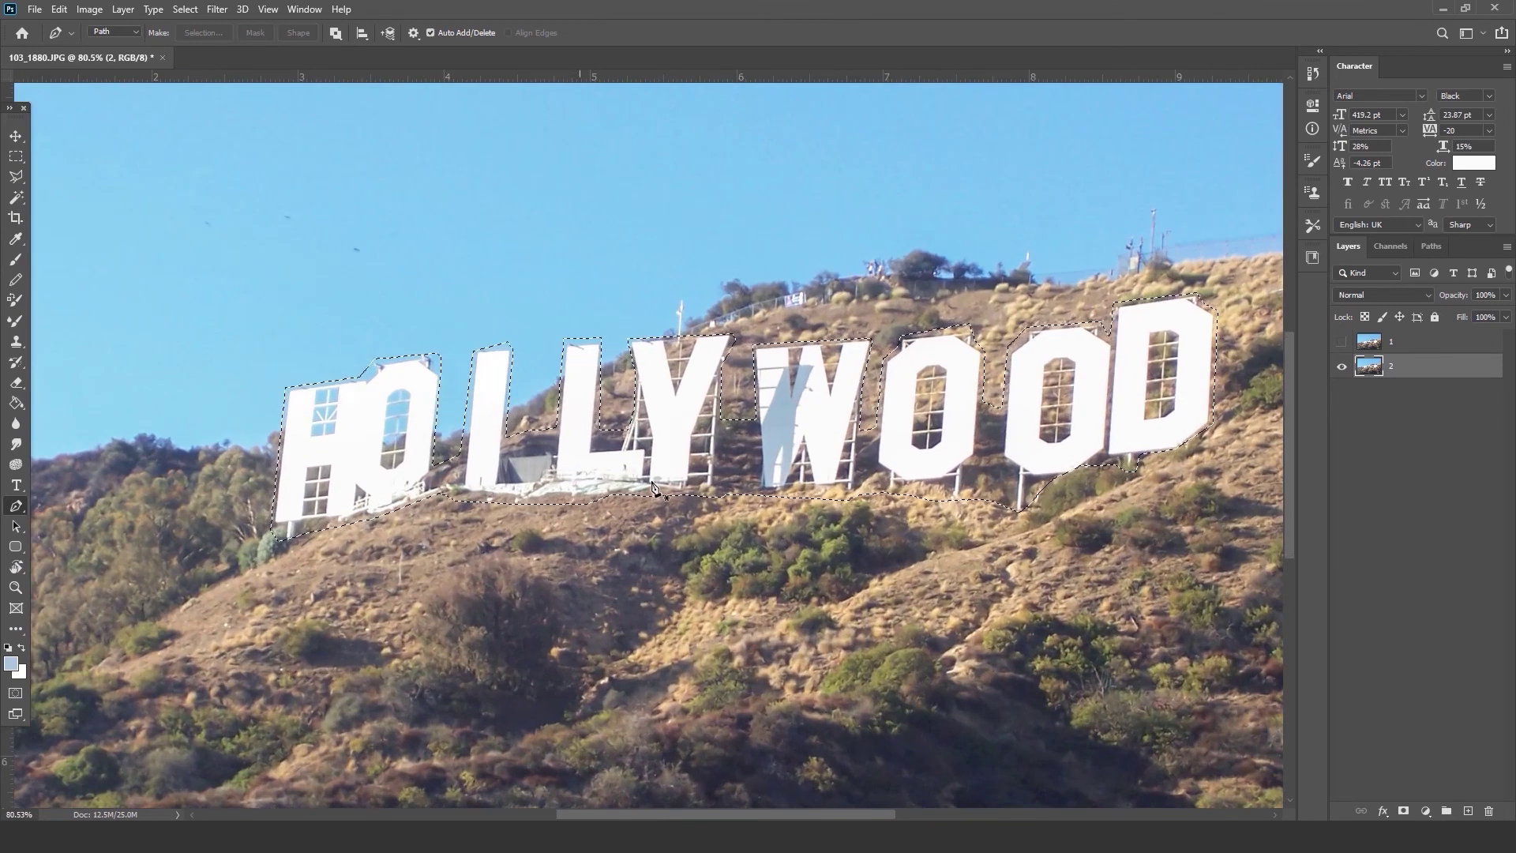
Fill the selected letters using Content-Aware with color adaptation at 100% opacity, and deselect.
click(16, 157)
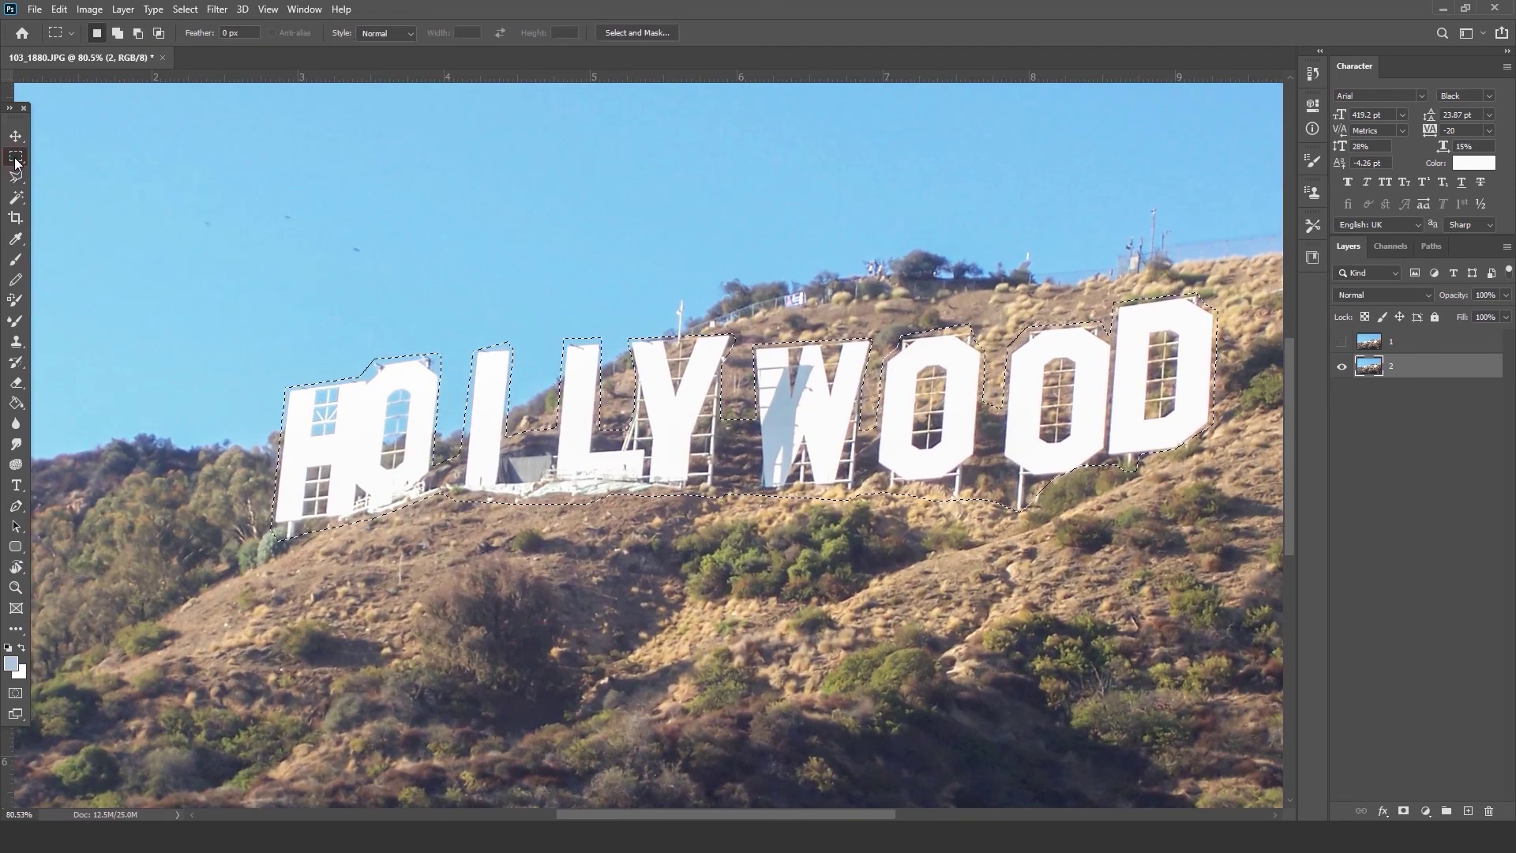
right_click(747, 457)
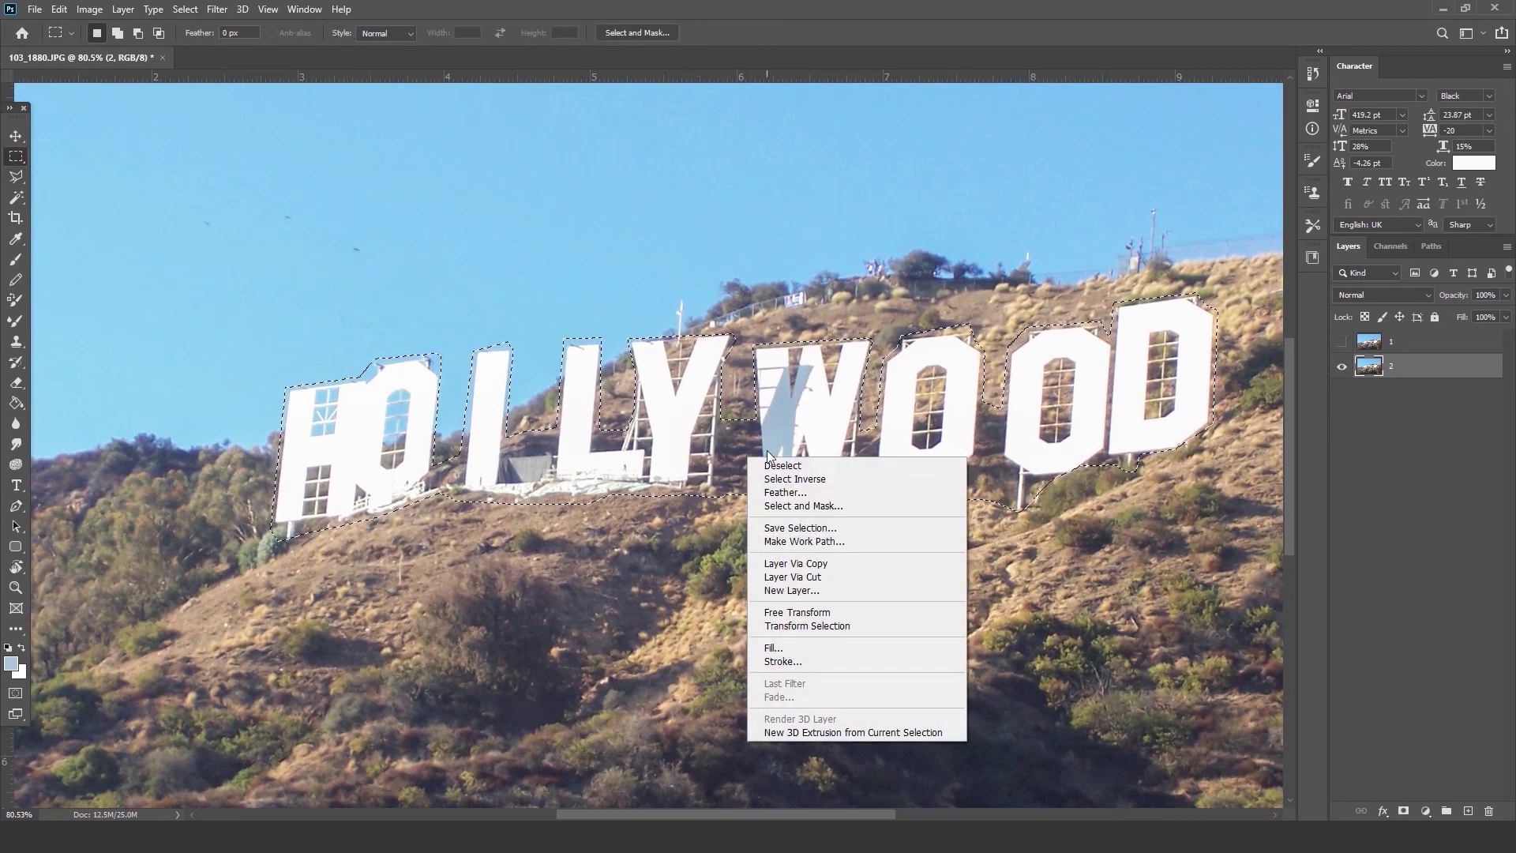
click(778, 648)
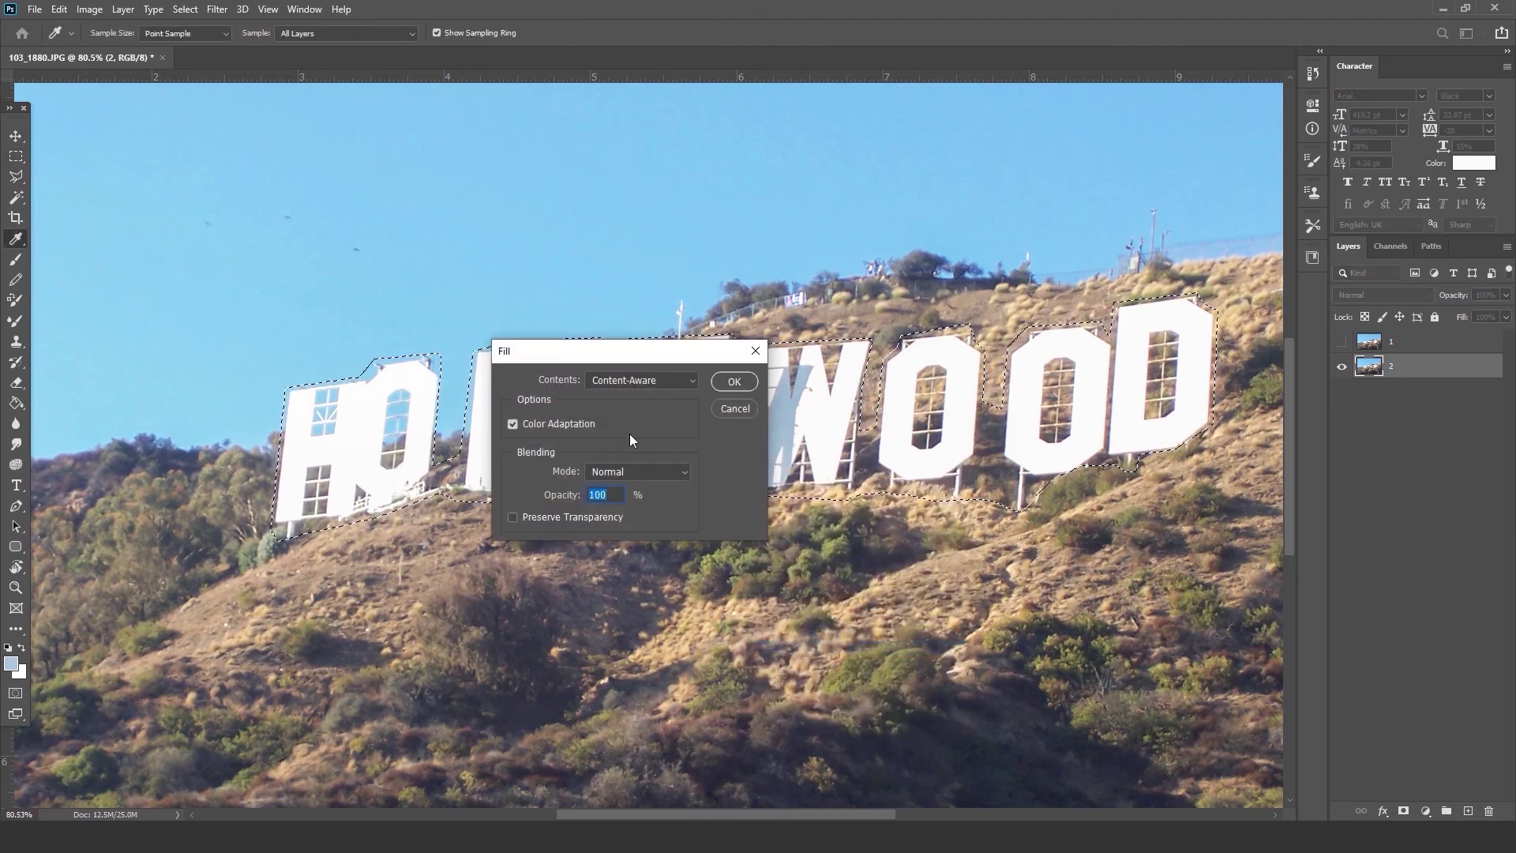
click(741, 386)
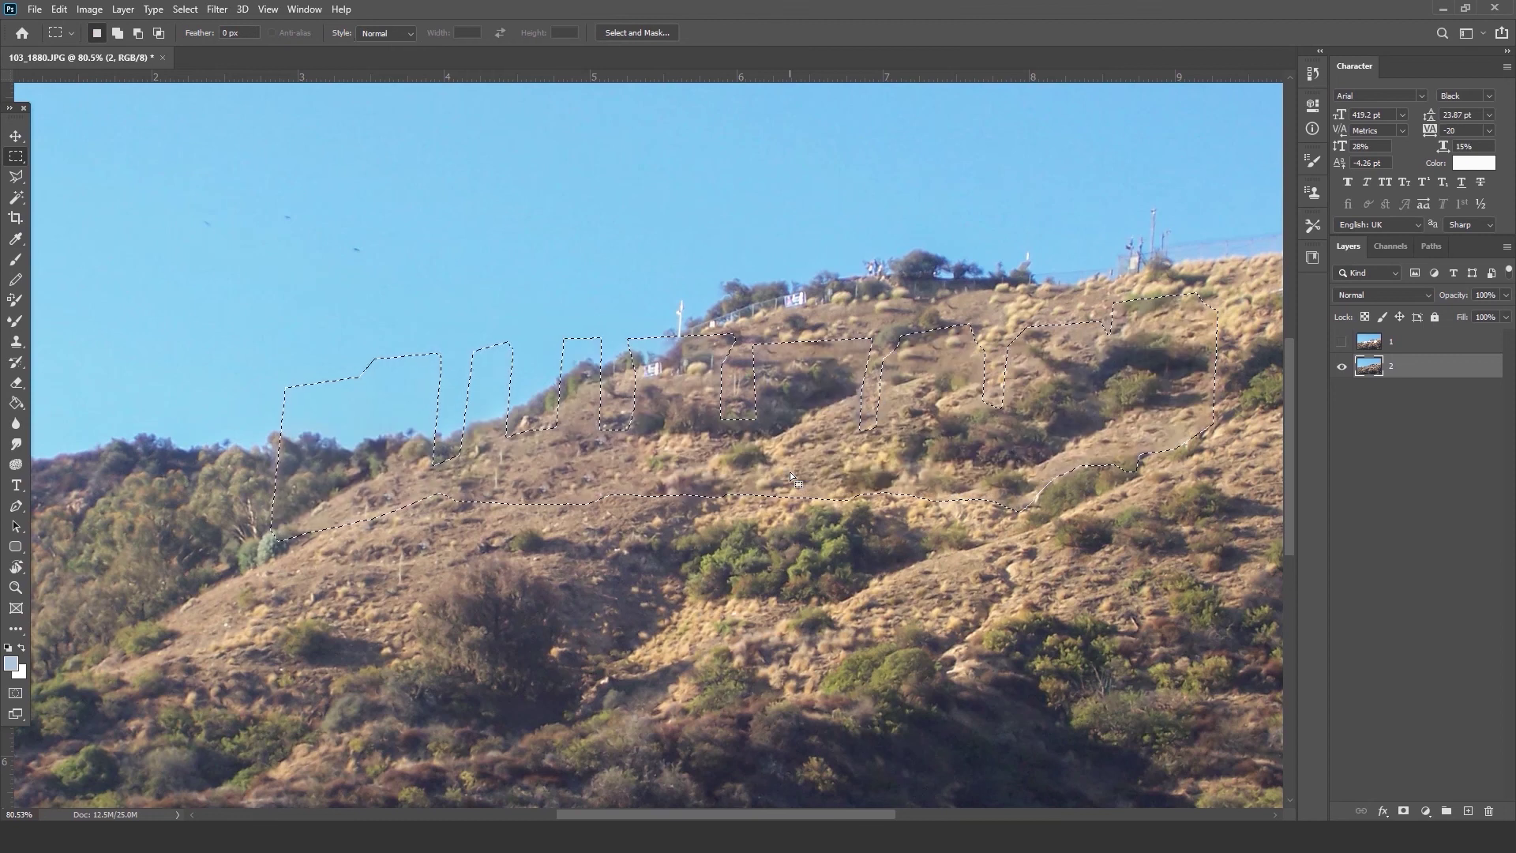
click(261, 217)
scroll(482, 363, down, 4)
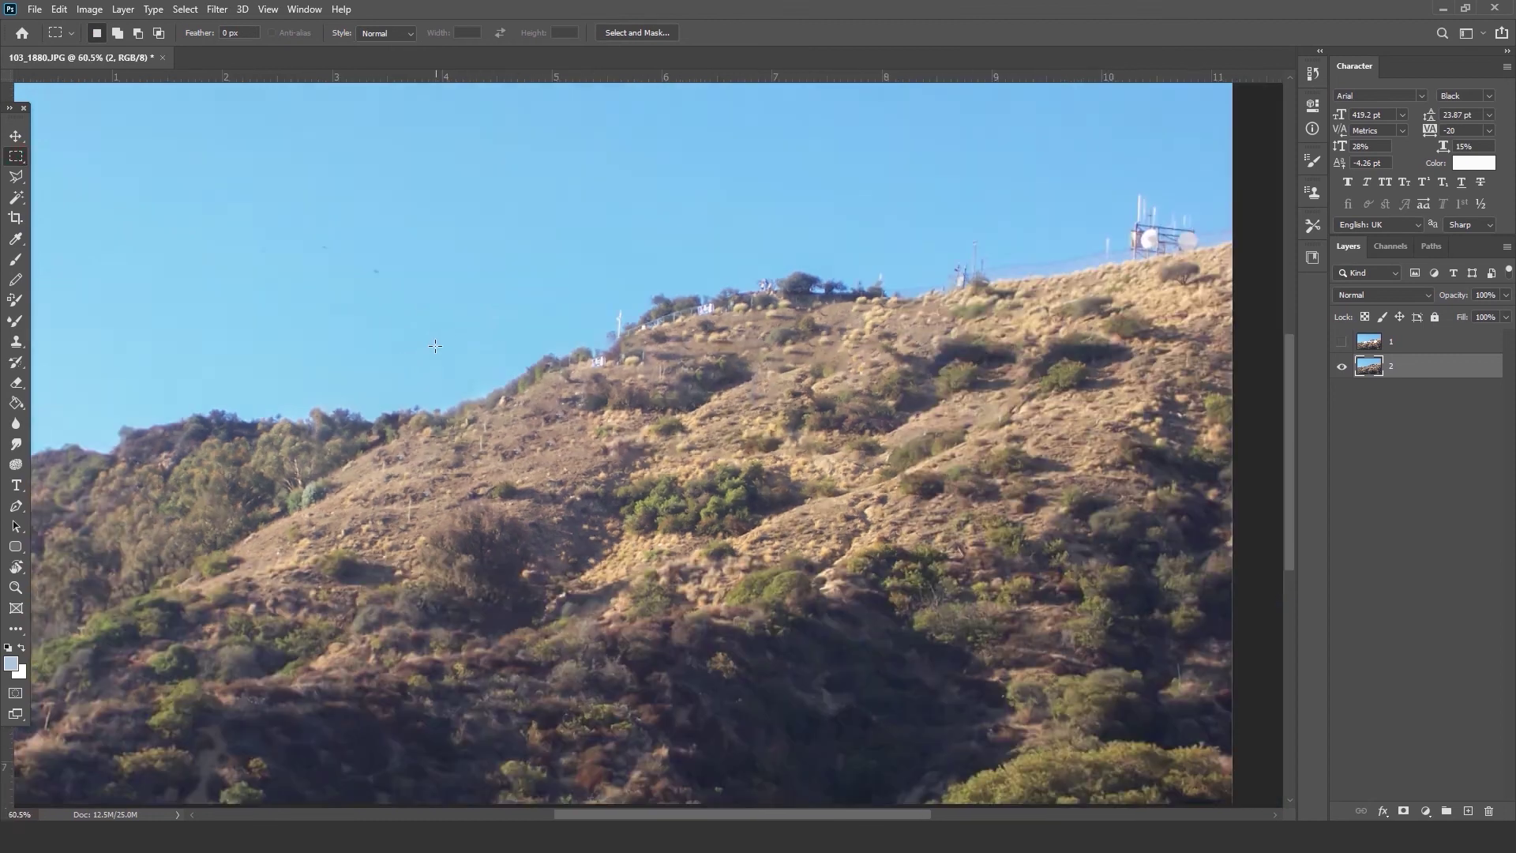
Remove the leftover specks and thin poles on the hillside with a 51 px Spot Healing Brush on layer 2.
scroll(521, 409, up, 6)
scroll(551, 414, up, 4)
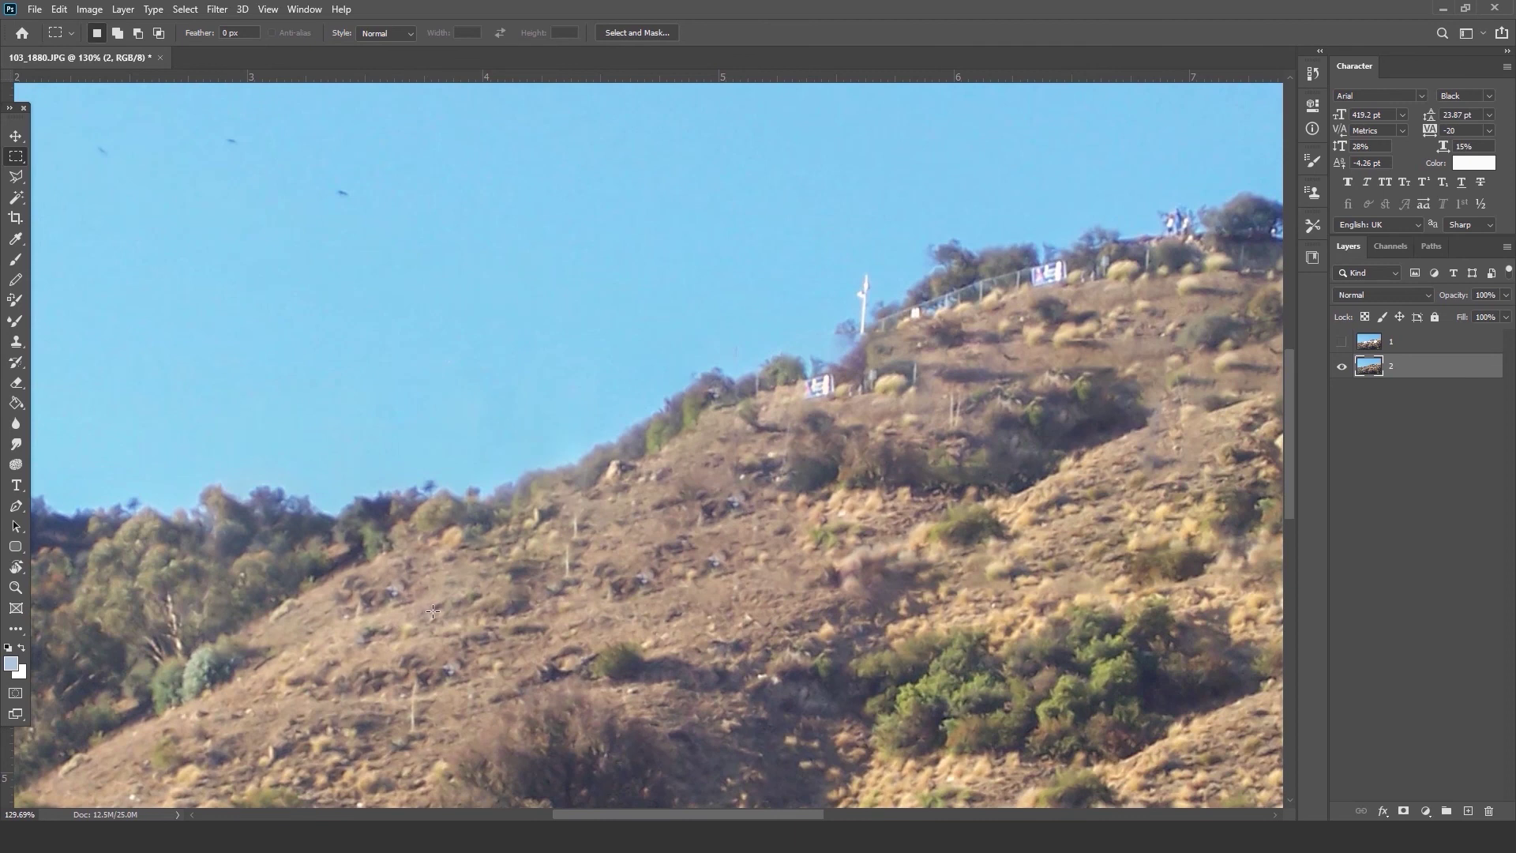
scroll(458, 543, down, 7)
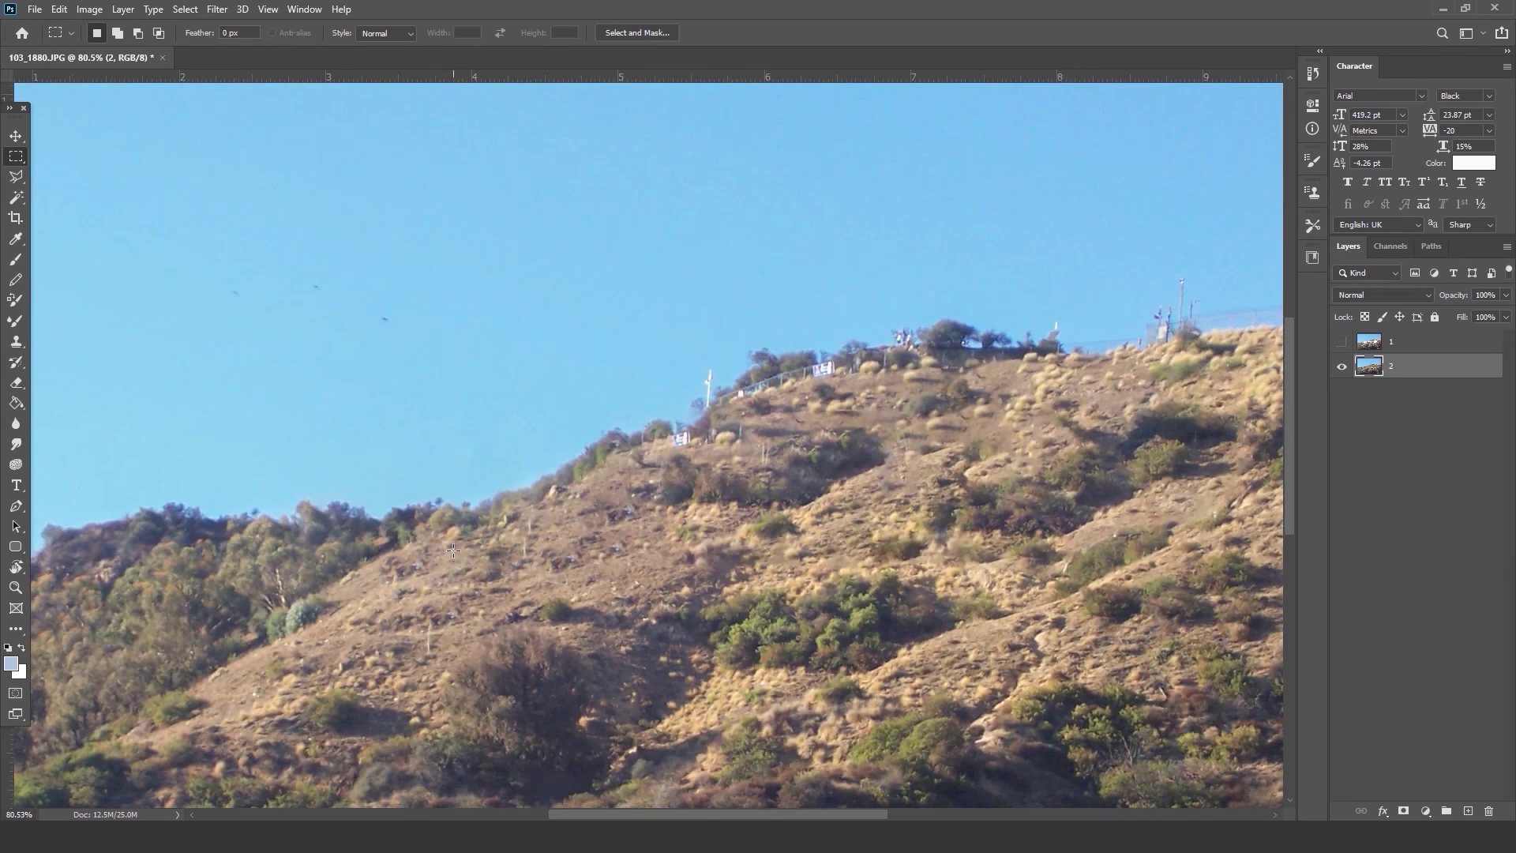
click(14, 630)
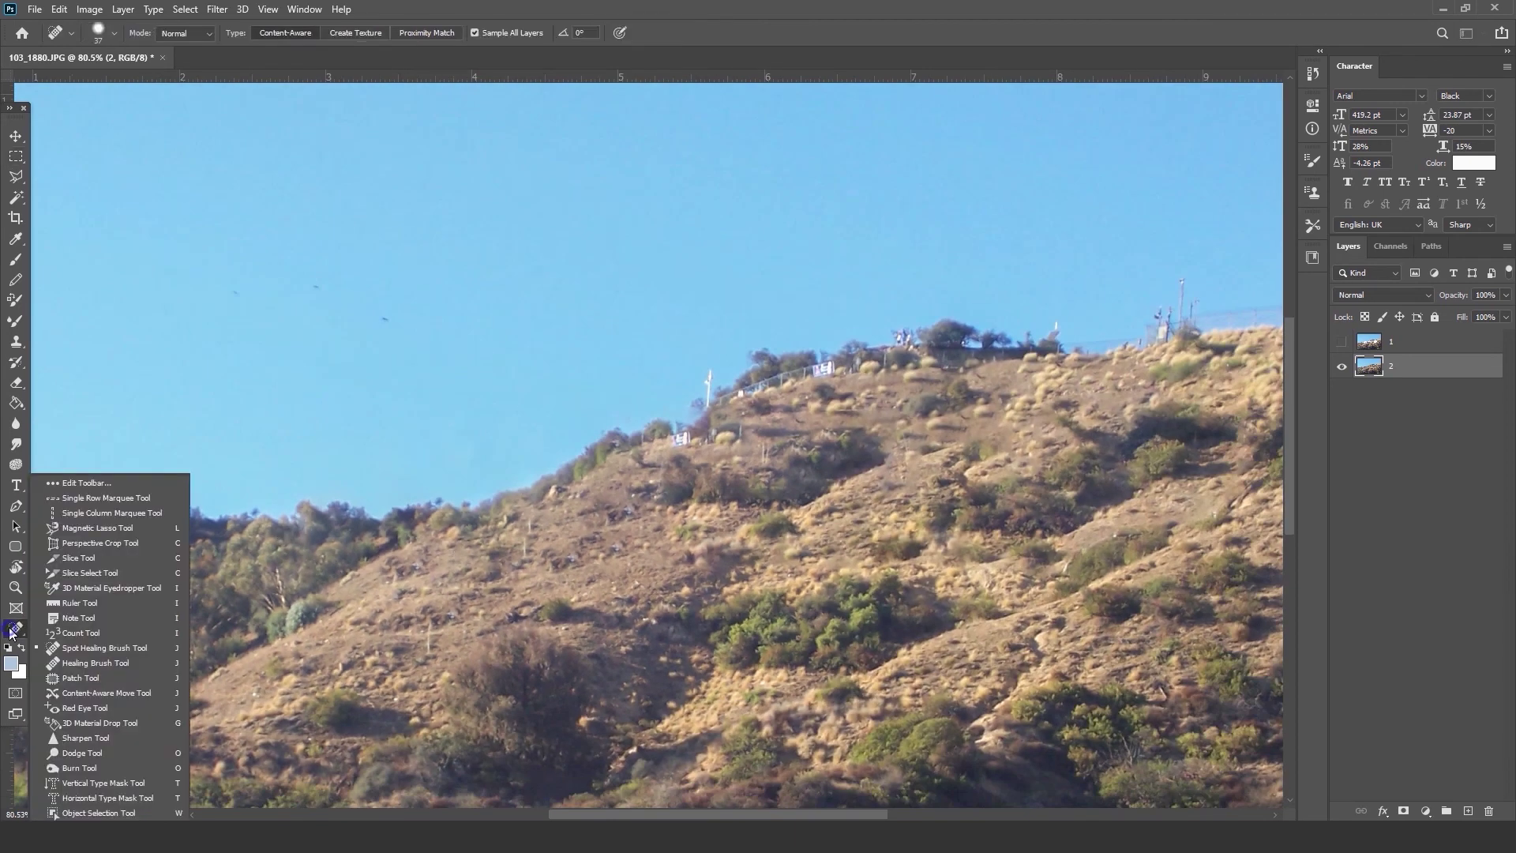
click(116, 647)
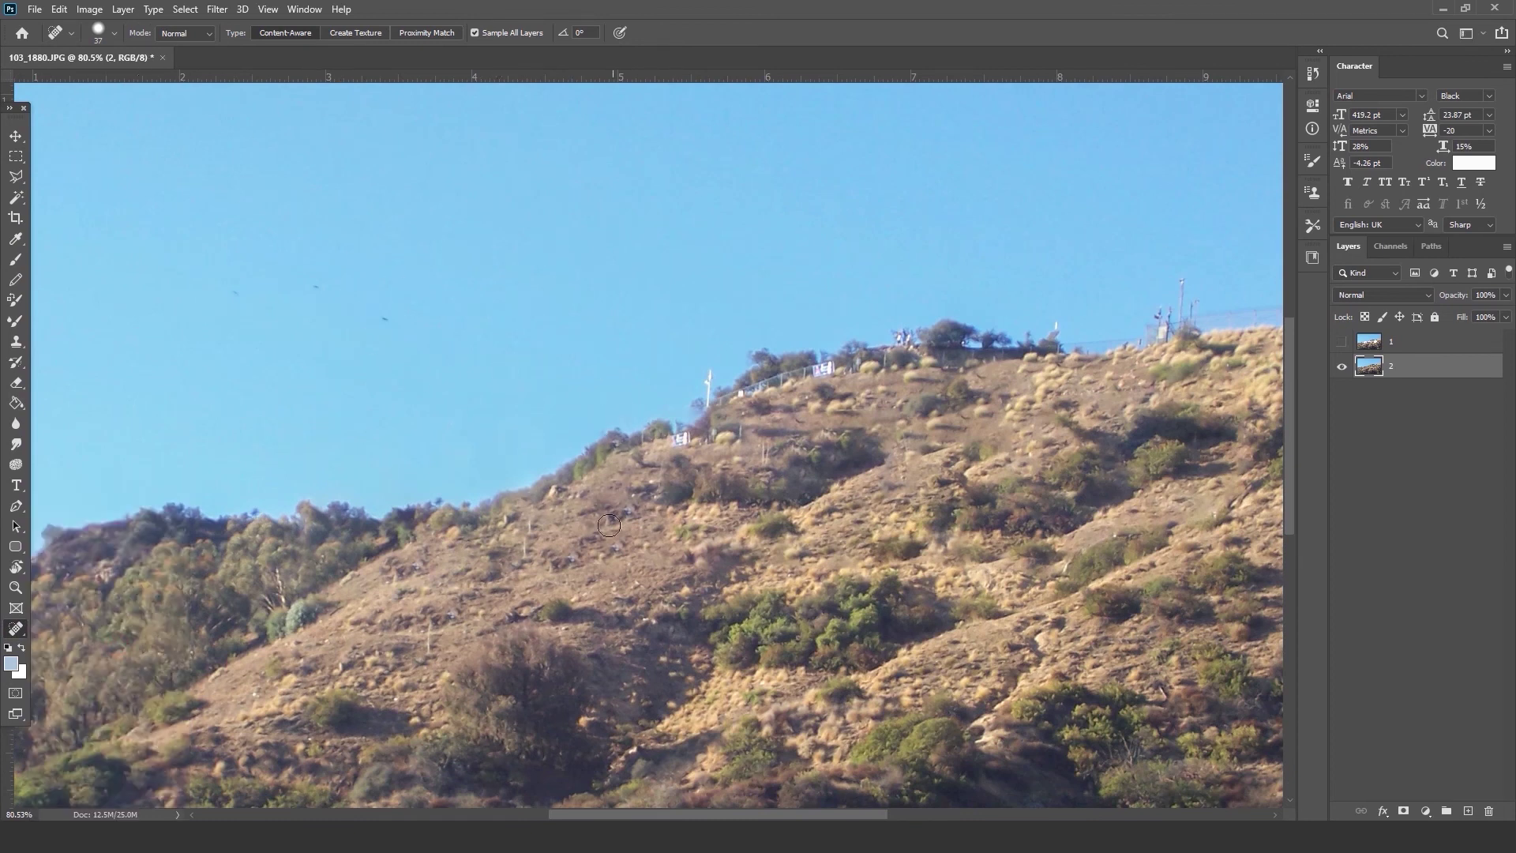
click(113, 35)
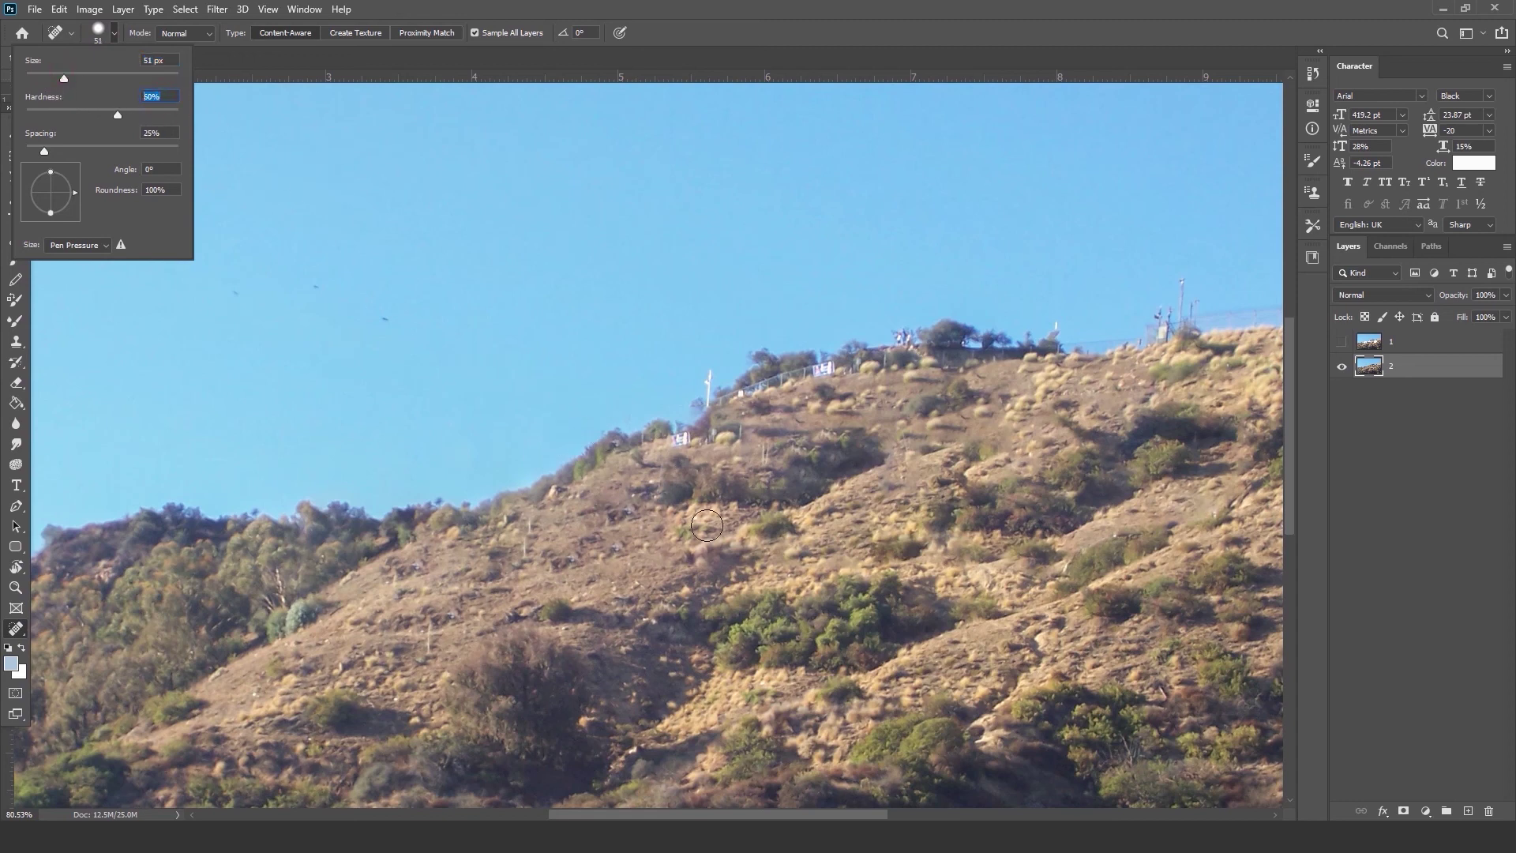
click(1394, 373)
scroll(555, 563, up, 3)
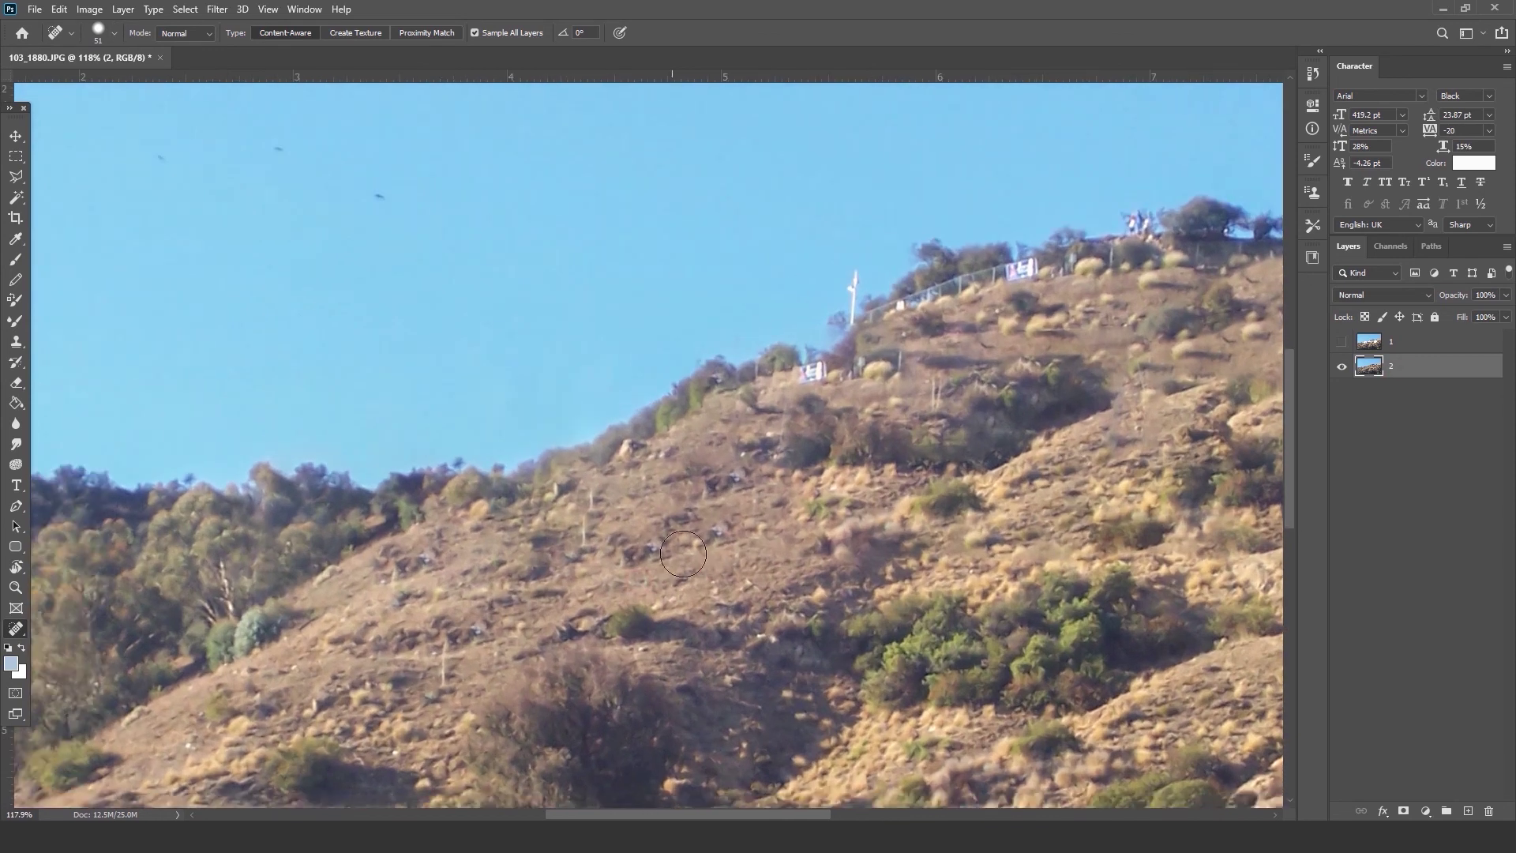
mouse_move(701, 474)
mouse_down()
mouse_move(728, 508)
mouse_move(723, 536)
mouse_move(612, 556)
mouse_up()
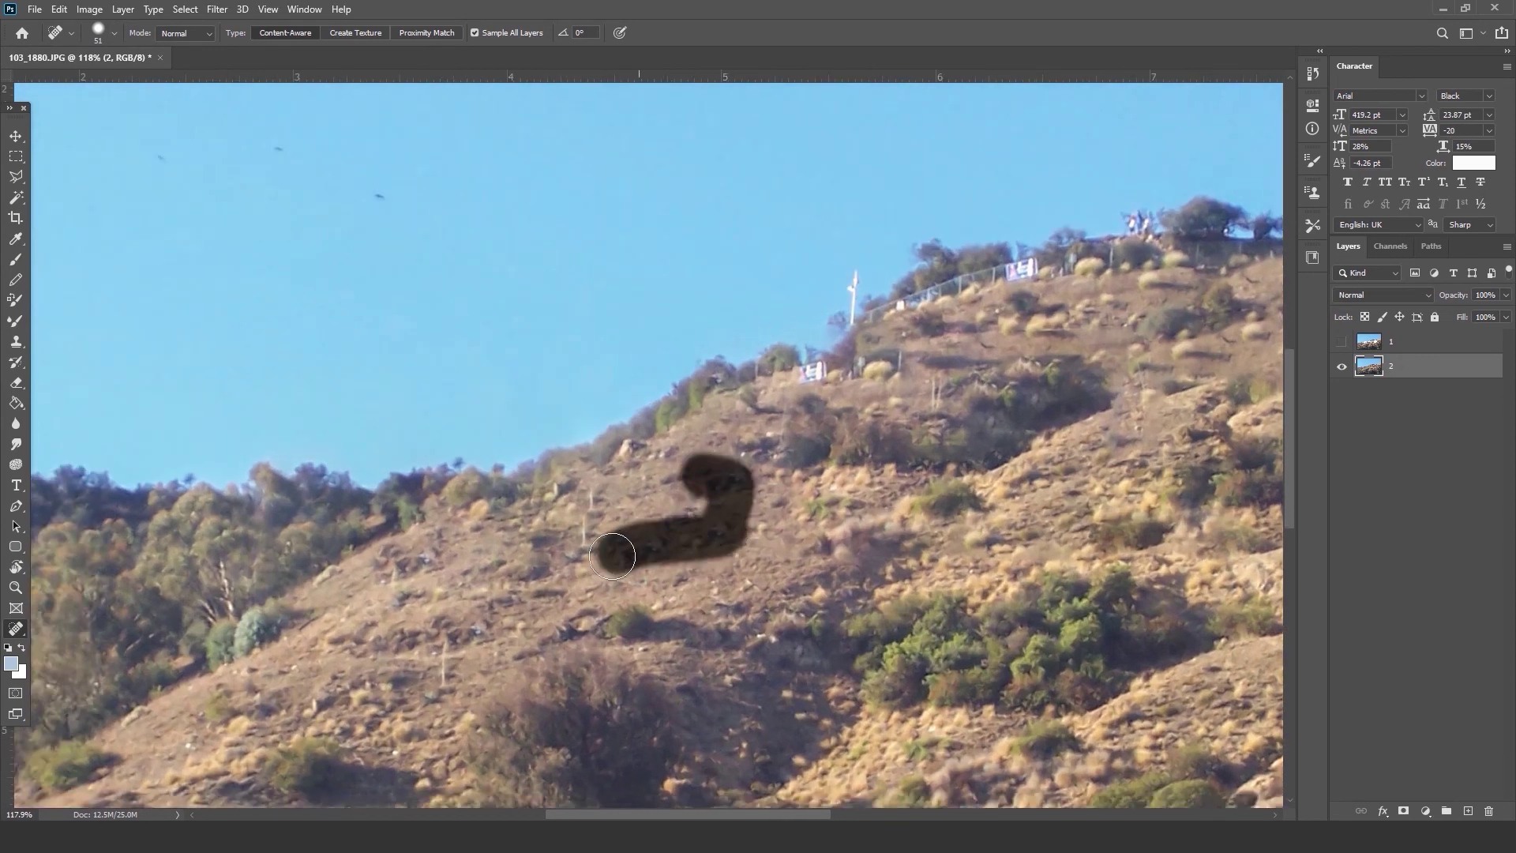
drag(596, 492, 580, 567)
drag(448, 622, 443, 687)
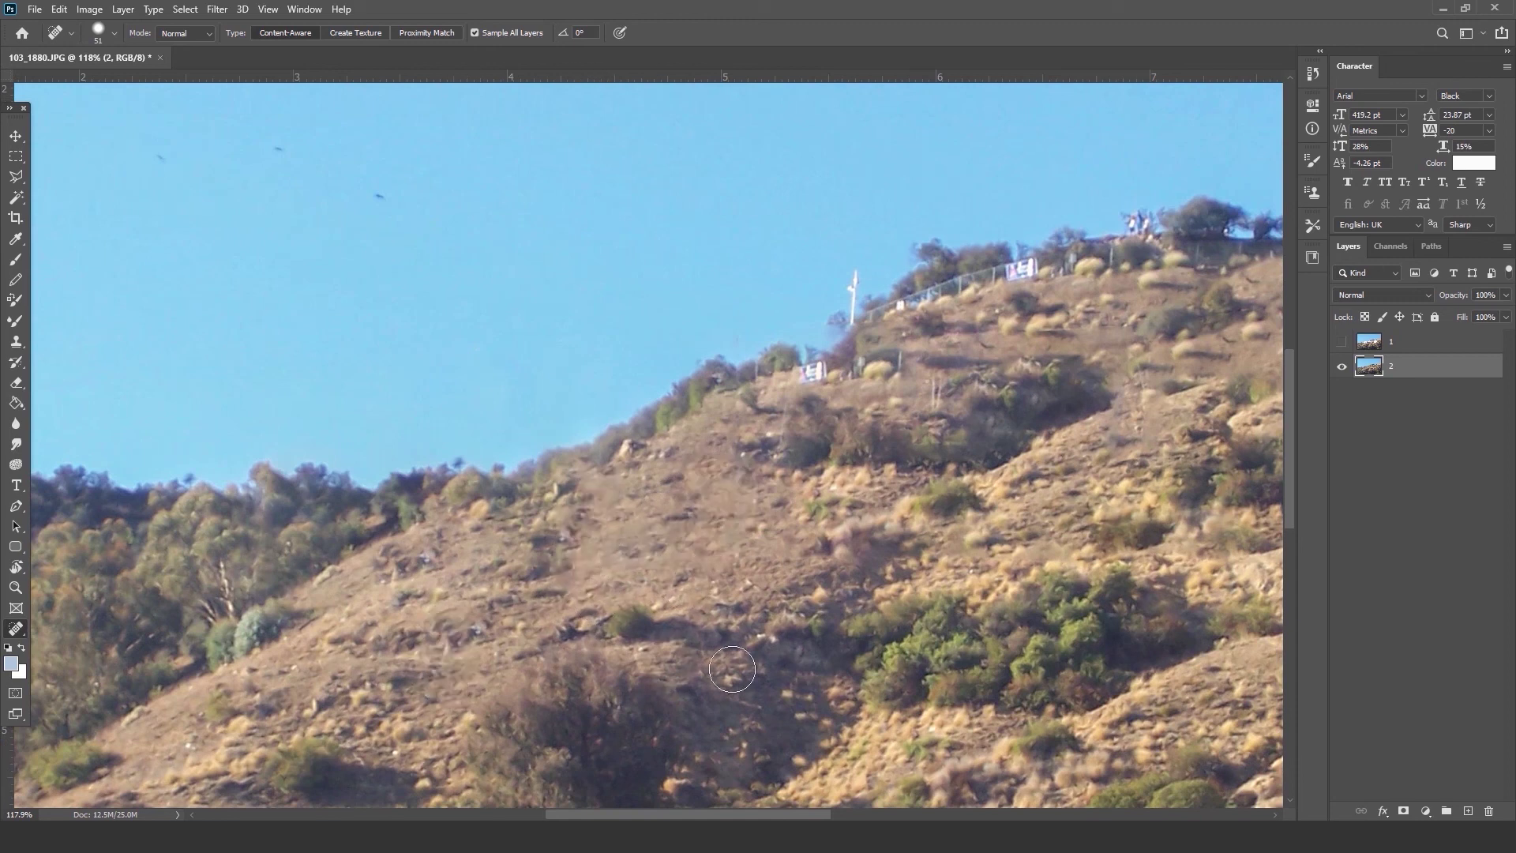
Remove the remaining hillside specks and the small dark birds in the sky with the Spot Healing Brush.
mouse_move(387, 564)
mouse_down()
mouse_move(472, 566)
mouse_move(508, 612)
mouse_move(504, 657)
mouse_up()
click(561, 539)
key(space)
drag(754, 489, 578, 597)
key(space)
drag(192, 409, 359, 437)
click(140, 285)
drag(250, 277, 407, 356)
key(space)
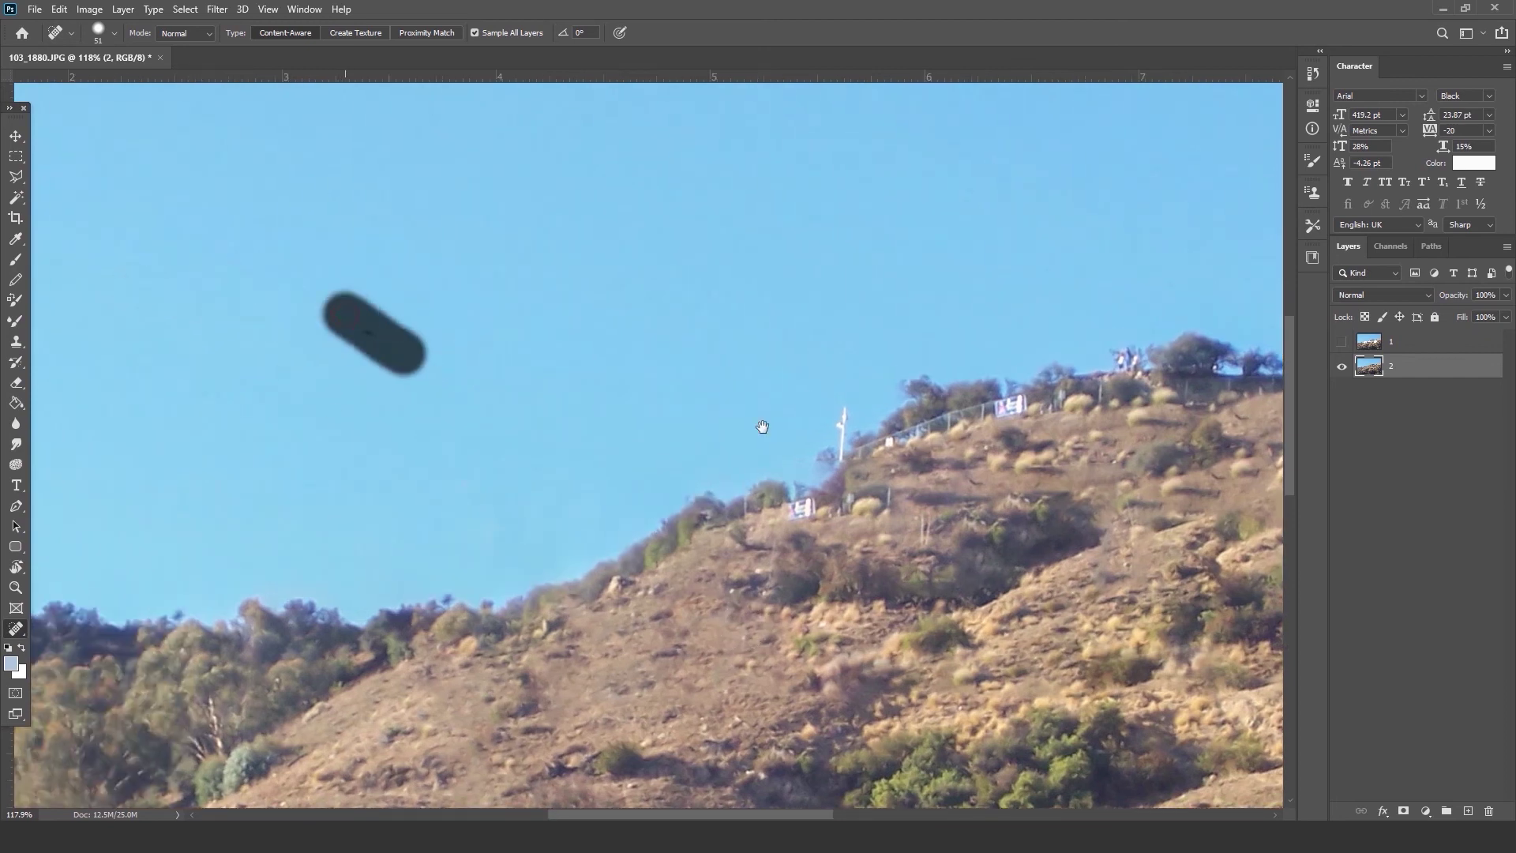
Heal away the white pole and lower banner on the ridge, and compare the result with original layer 1.
drag(897, 454, 731, 431)
scroll(651, 471, up, 2)
scroll(650, 472, up, 2)
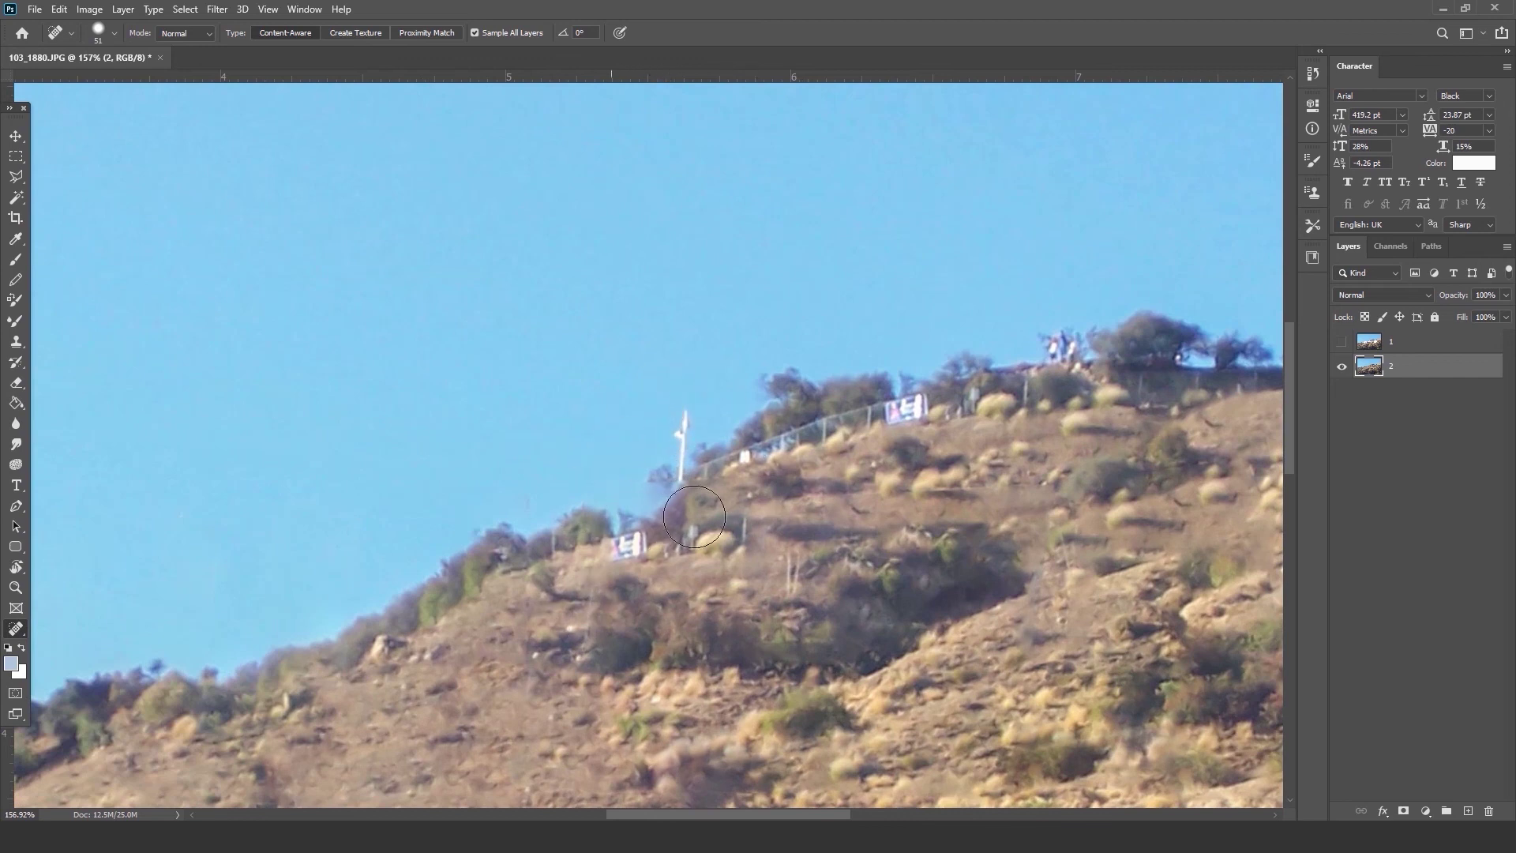
mouse_move(698, 411)
mouse_down()
mouse_move(625, 457)
mouse_move(644, 484)
mouse_move(603, 500)
mouse_move(627, 540)
mouse_move(610, 558)
mouse_move(735, 523)
mouse_move(679, 523)
mouse_move(701, 494)
mouse_up()
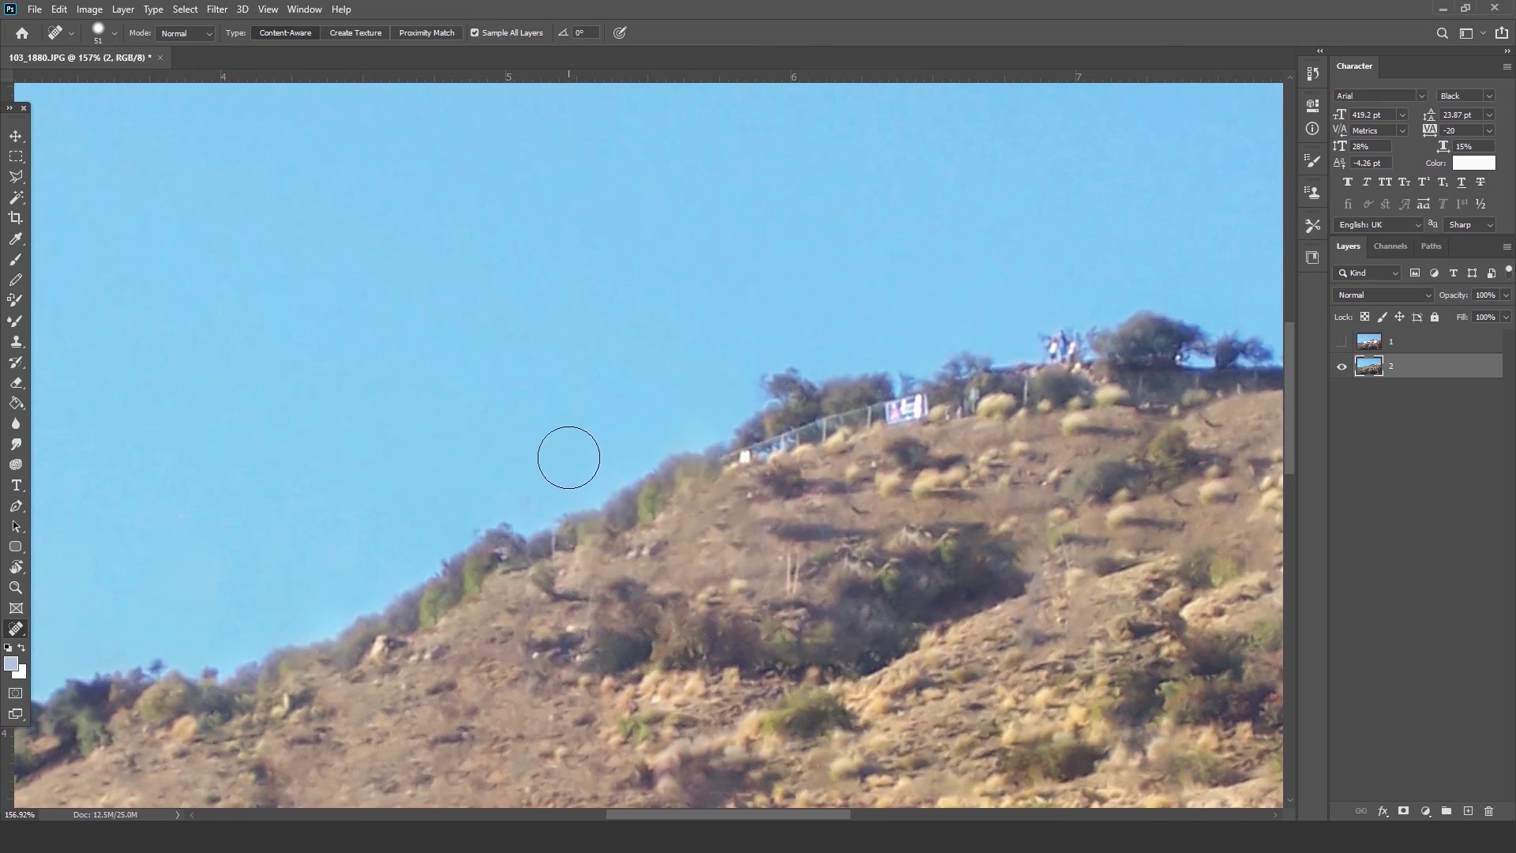
scroll(570, 458, down, 6)
scroll(766, 518, up, 3)
click(1342, 344)
click(1342, 344)
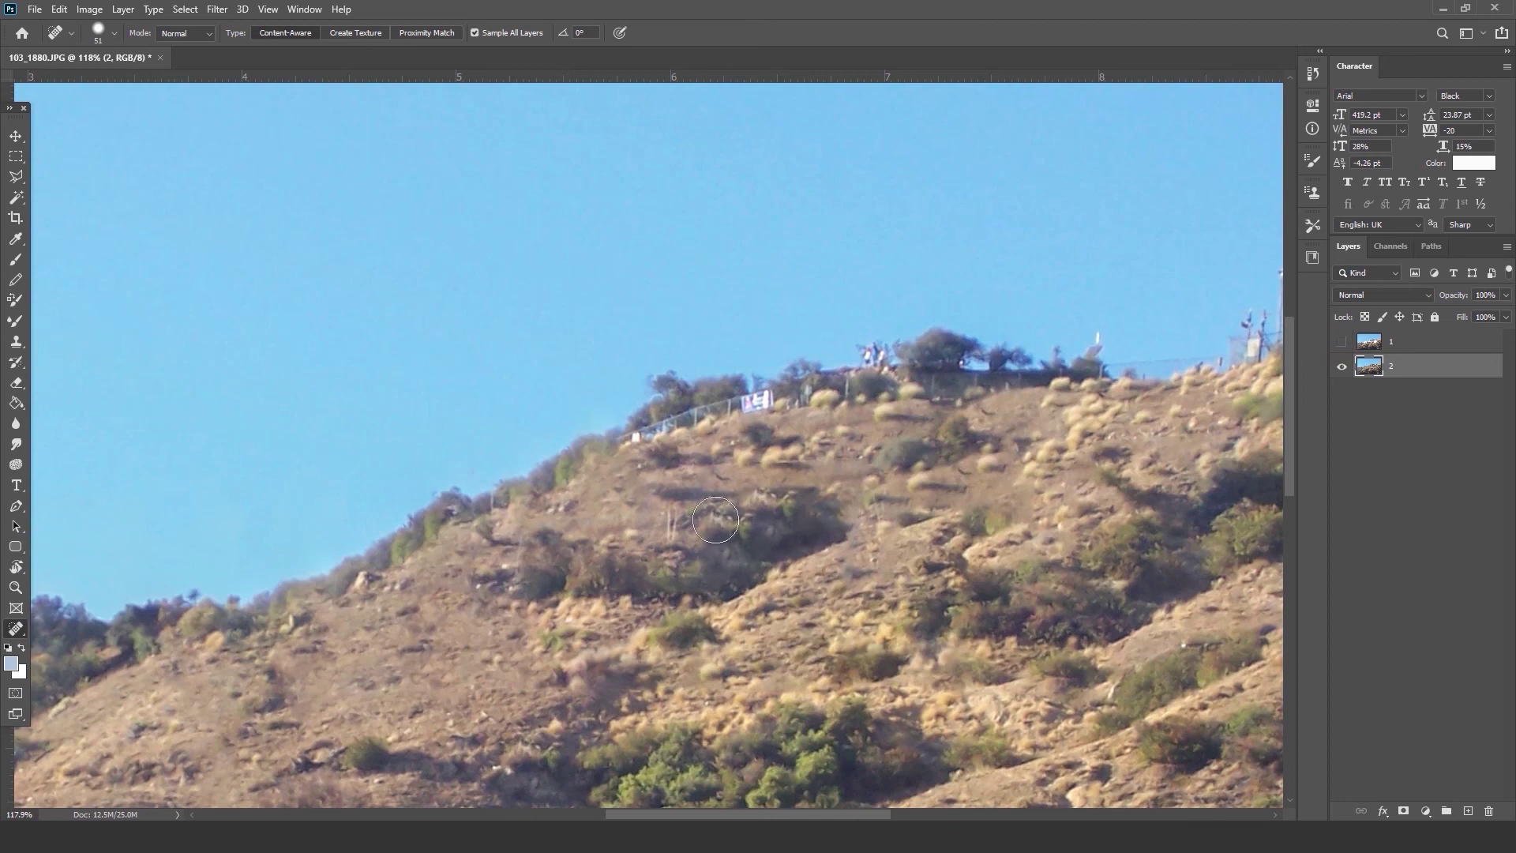
Heal the thin posts and surrounding dark shrubs on the upper slope, and retouch spots on the hillside further along.
mouse_move(672, 500)
mouse_down()
mouse_move(779, 500)
mouse_move(798, 532)
mouse_move(687, 525)
mouse_move(708, 594)
mouse_move(718, 566)
mouse_move(758, 559)
mouse_move(770, 565)
mouse_move(726, 583)
mouse_move(755, 579)
mouse_up()
drag(643, 549, 691, 569)
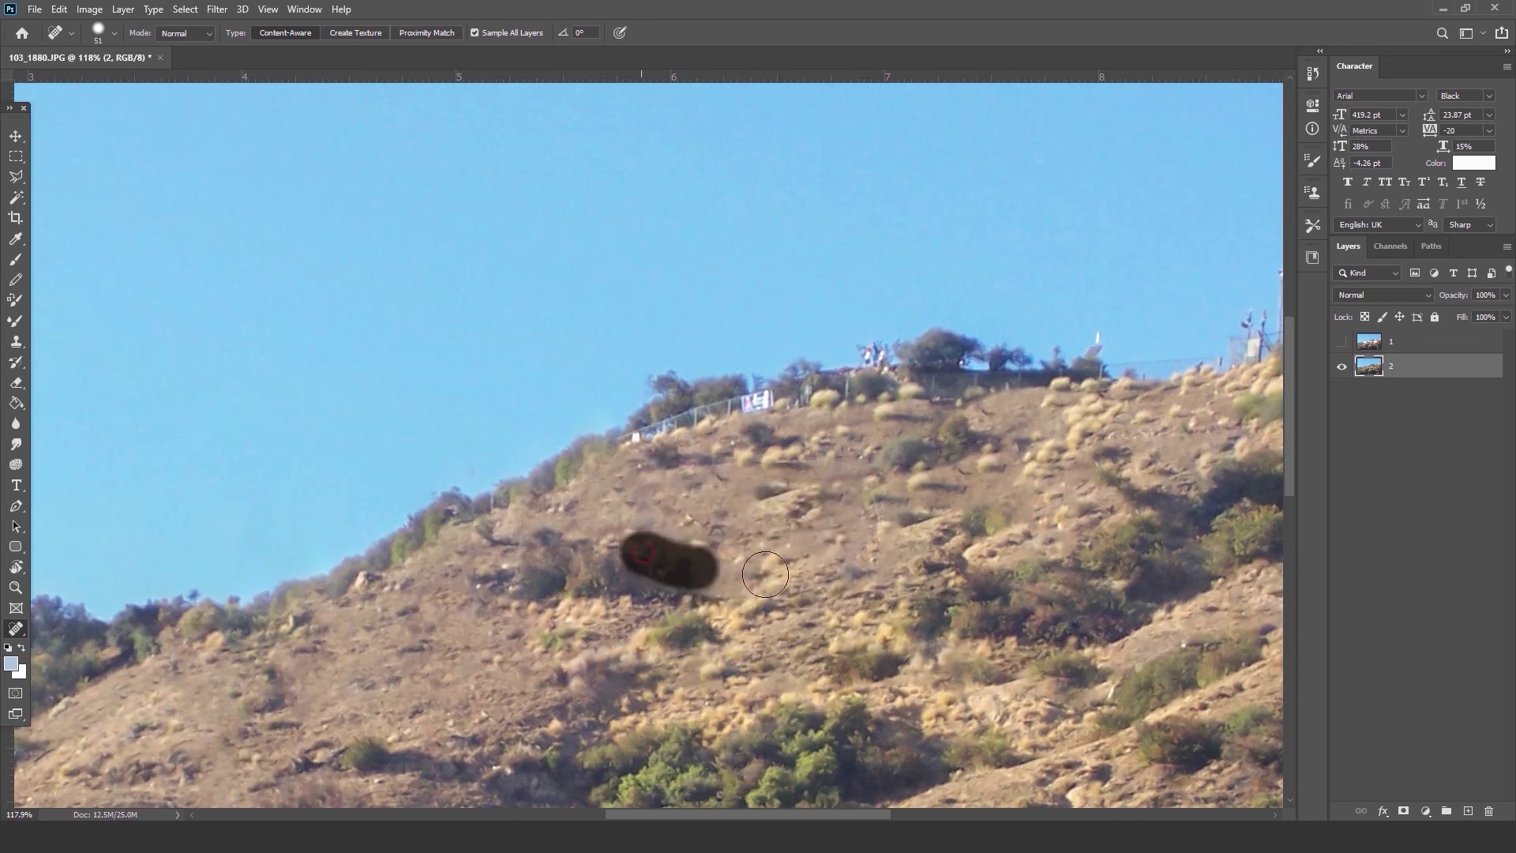
drag(1010, 495, 610, 471)
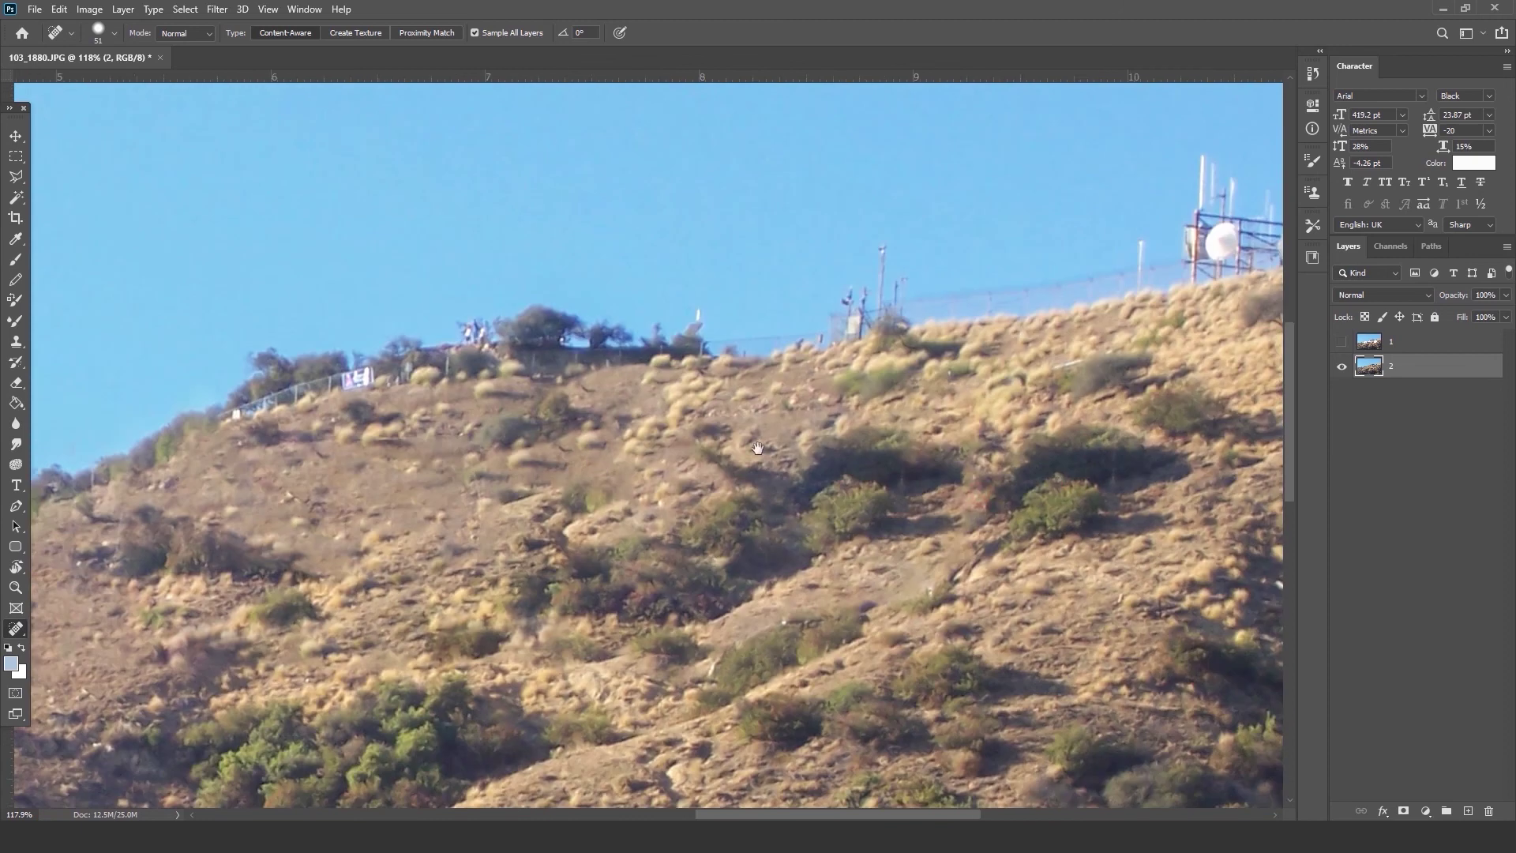
click(1101, 401)
scroll(1121, 528, down, 5)
scroll(1121, 528, up, 2)
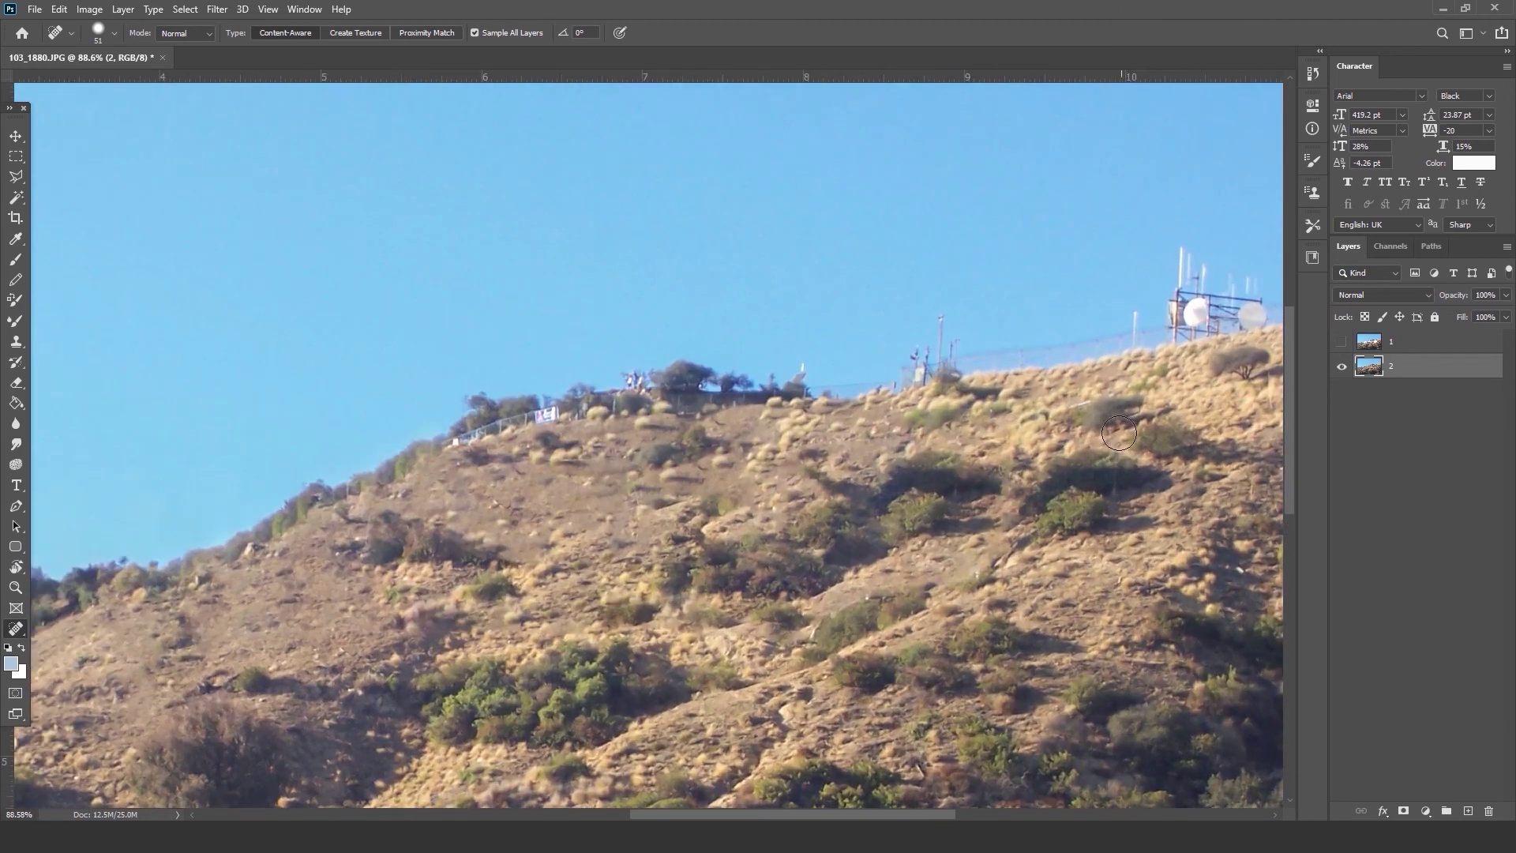
mouse_move(993, 478)
mouse_down()
mouse_move(886, 463)
mouse_move(856, 519)
mouse_move(906, 489)
mouse_move(951, 512)
mouse_move(925, 527)
mouse_move(989, 526)
mouse_move(988, 498)
mouse_move(961, 499)
mouse_move(973, 486)
mouse_move(942, 515)
mouse_move(986, 494)
mouse_move(973, 540)
mouse_up()
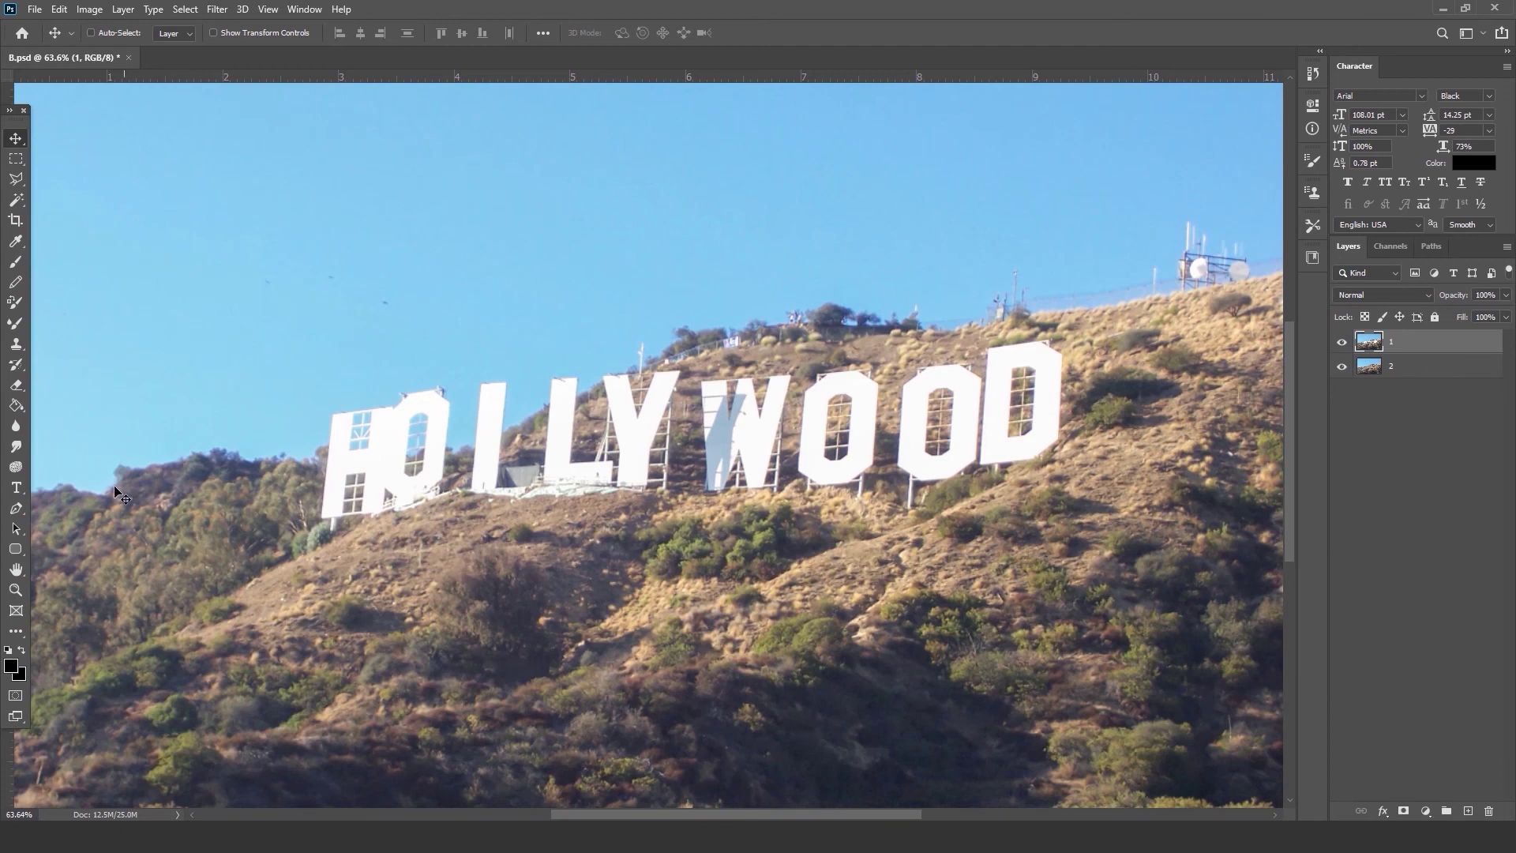
Add the horizontal text PHOTOSHOP and place it just above the Hollywood sign.
click(22, 491)
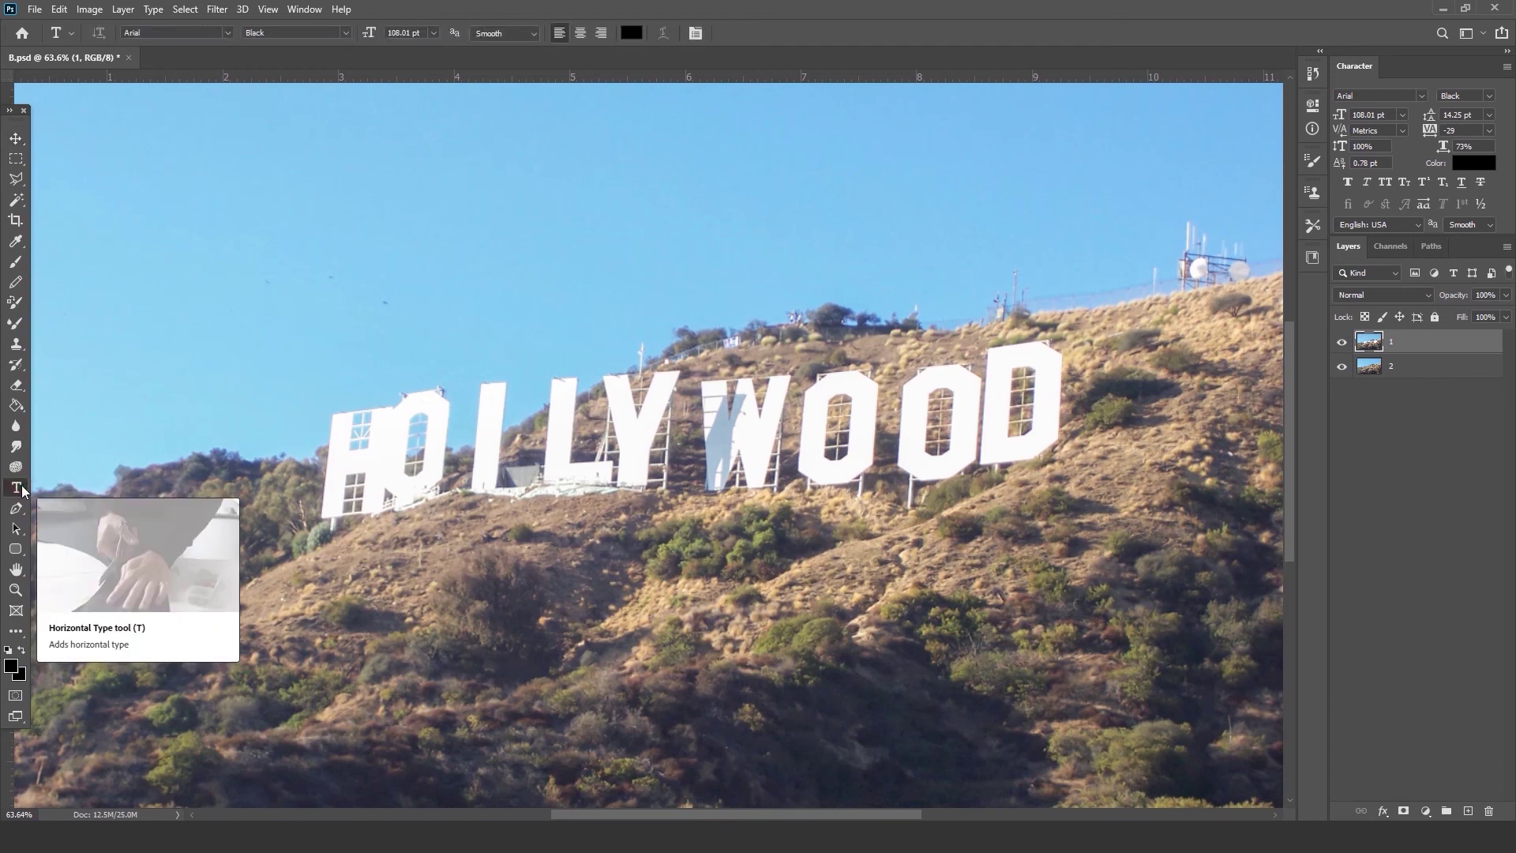
right_click(22, 491)
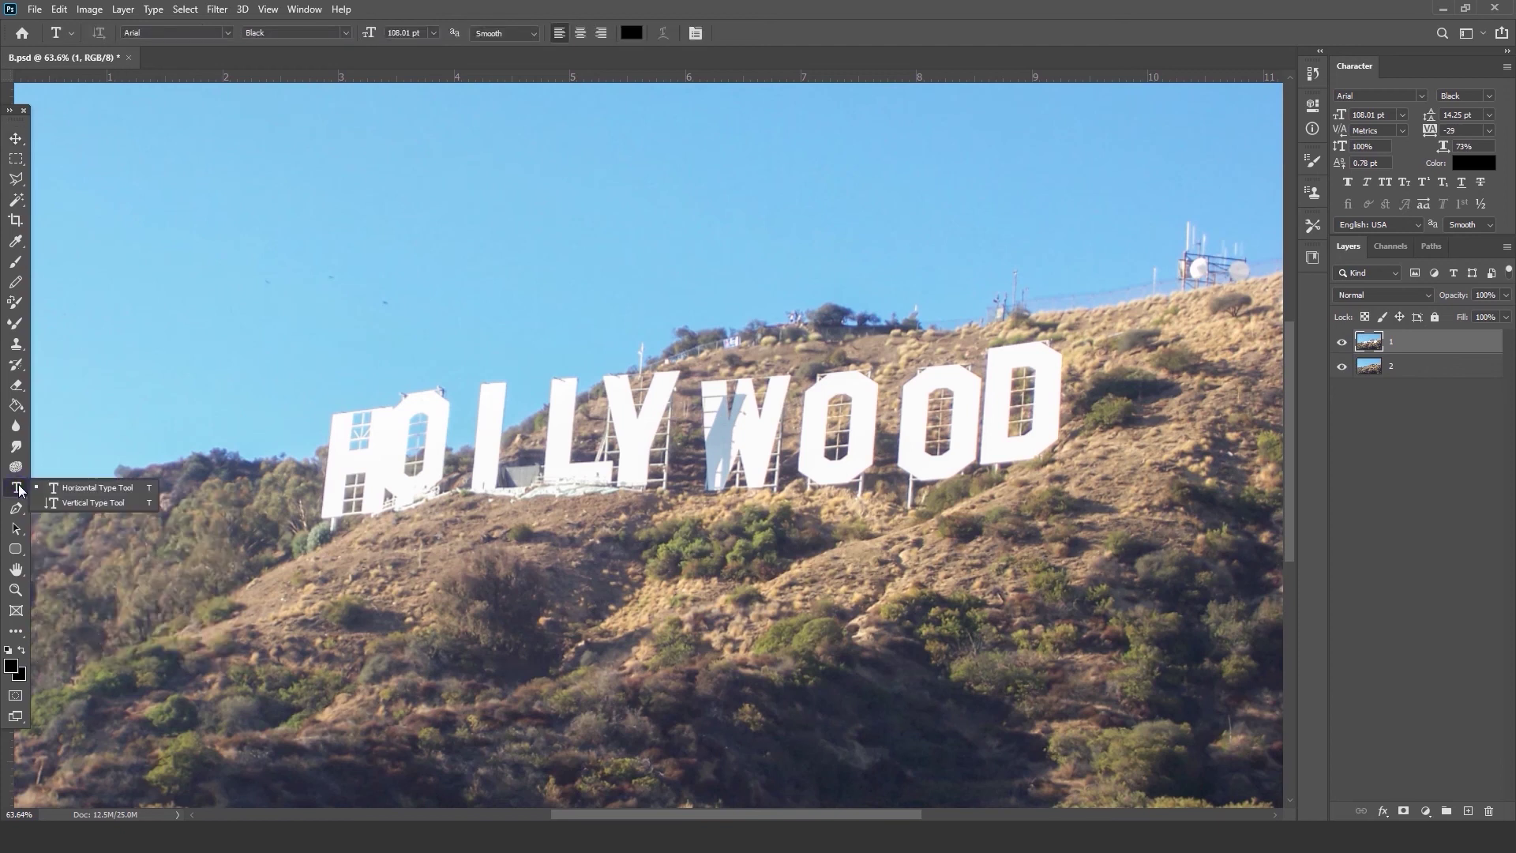
click(103, 493)
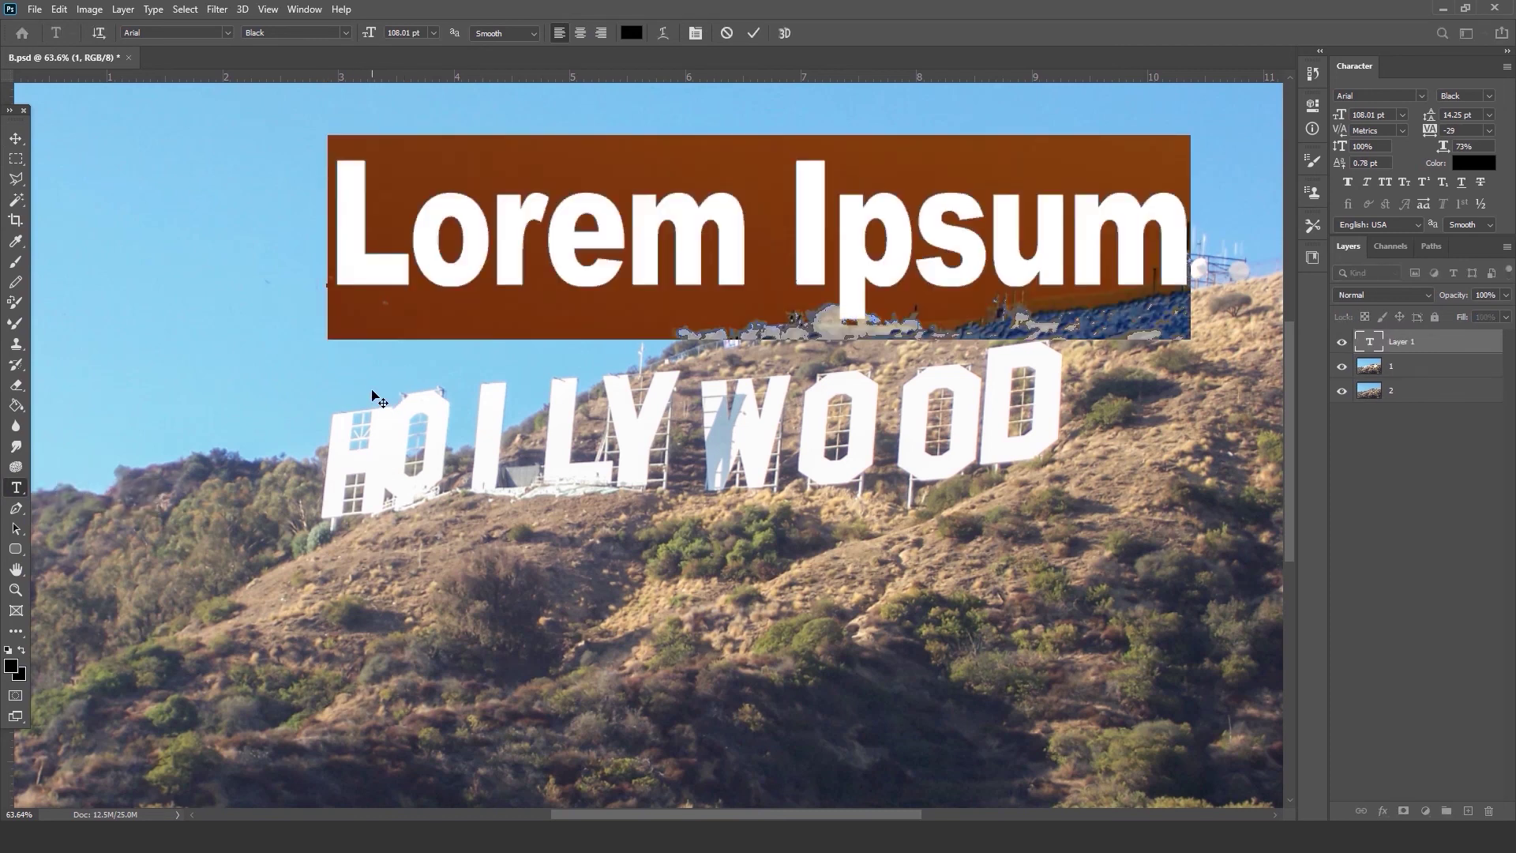
text(PHOTOSHOP)
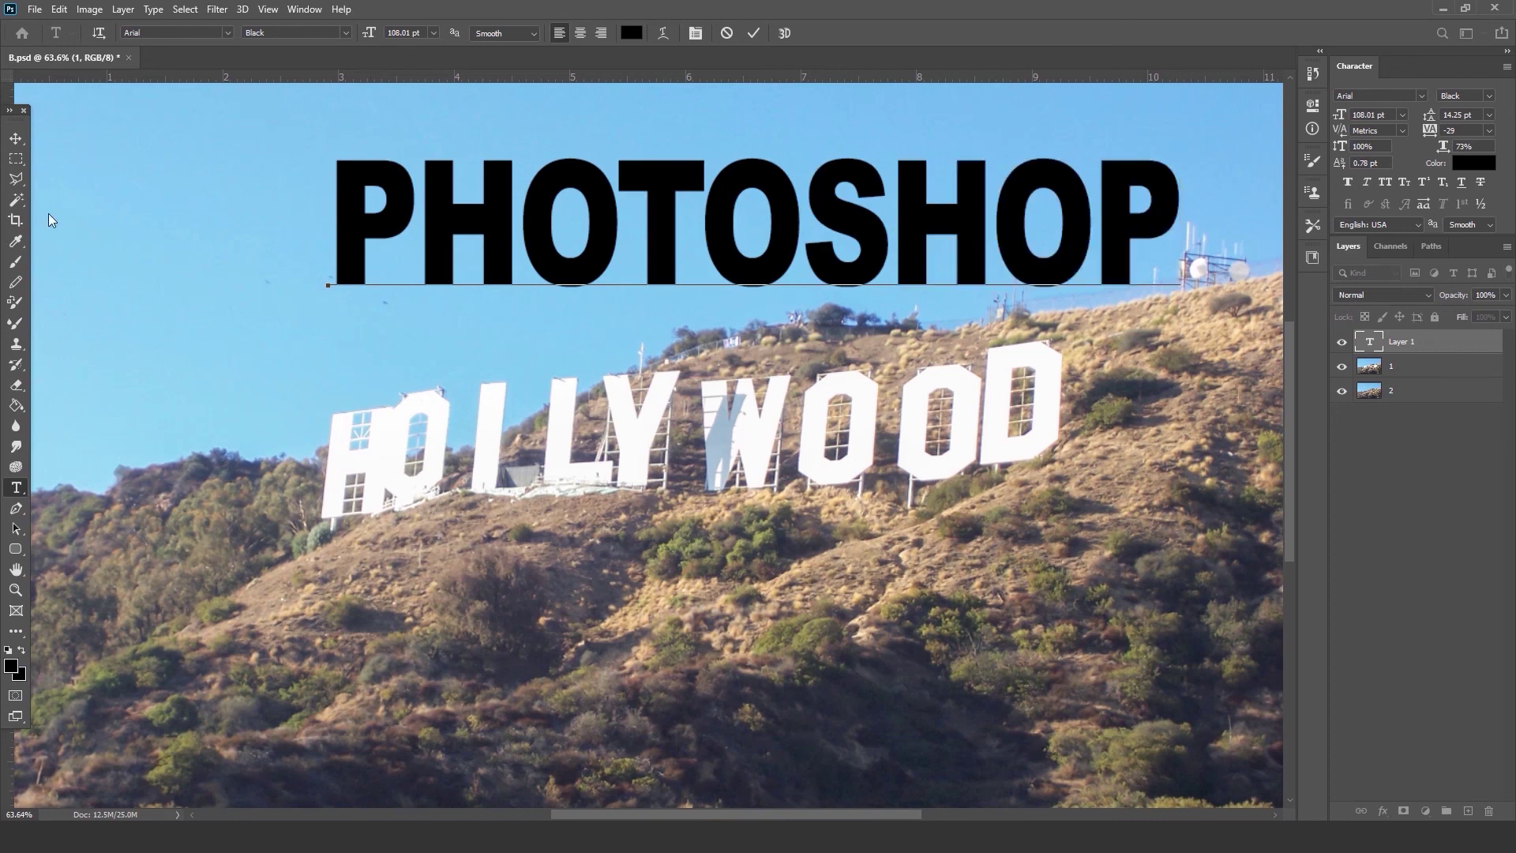
click(22, 137)
drag(694, 249, 610, 323)
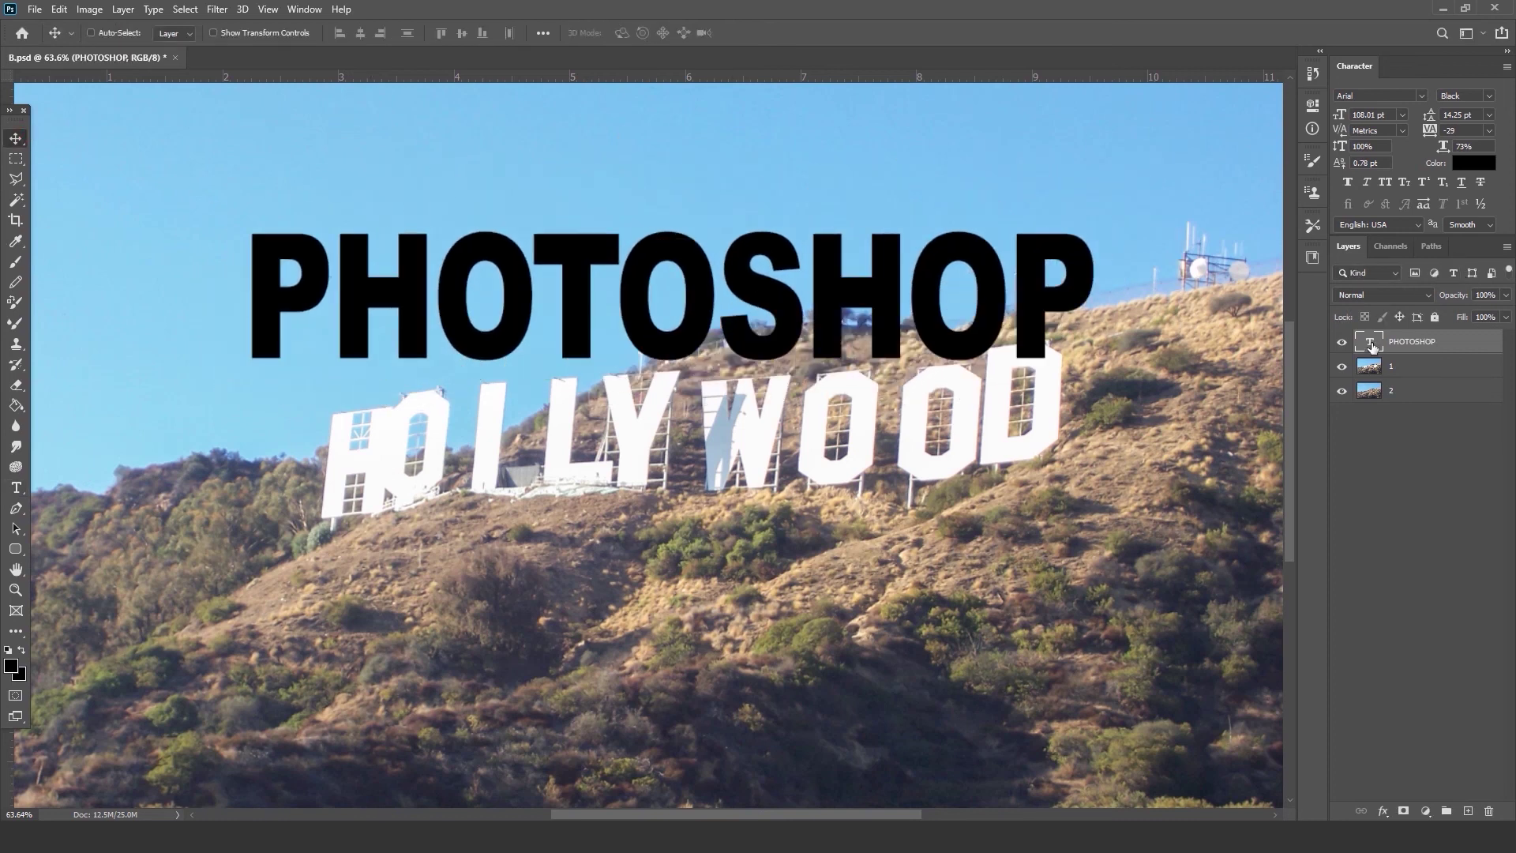
Set the PHOTOSHOP text color to red ff0000 and move the text slightly up and to the right.
double_click(1374, 342)
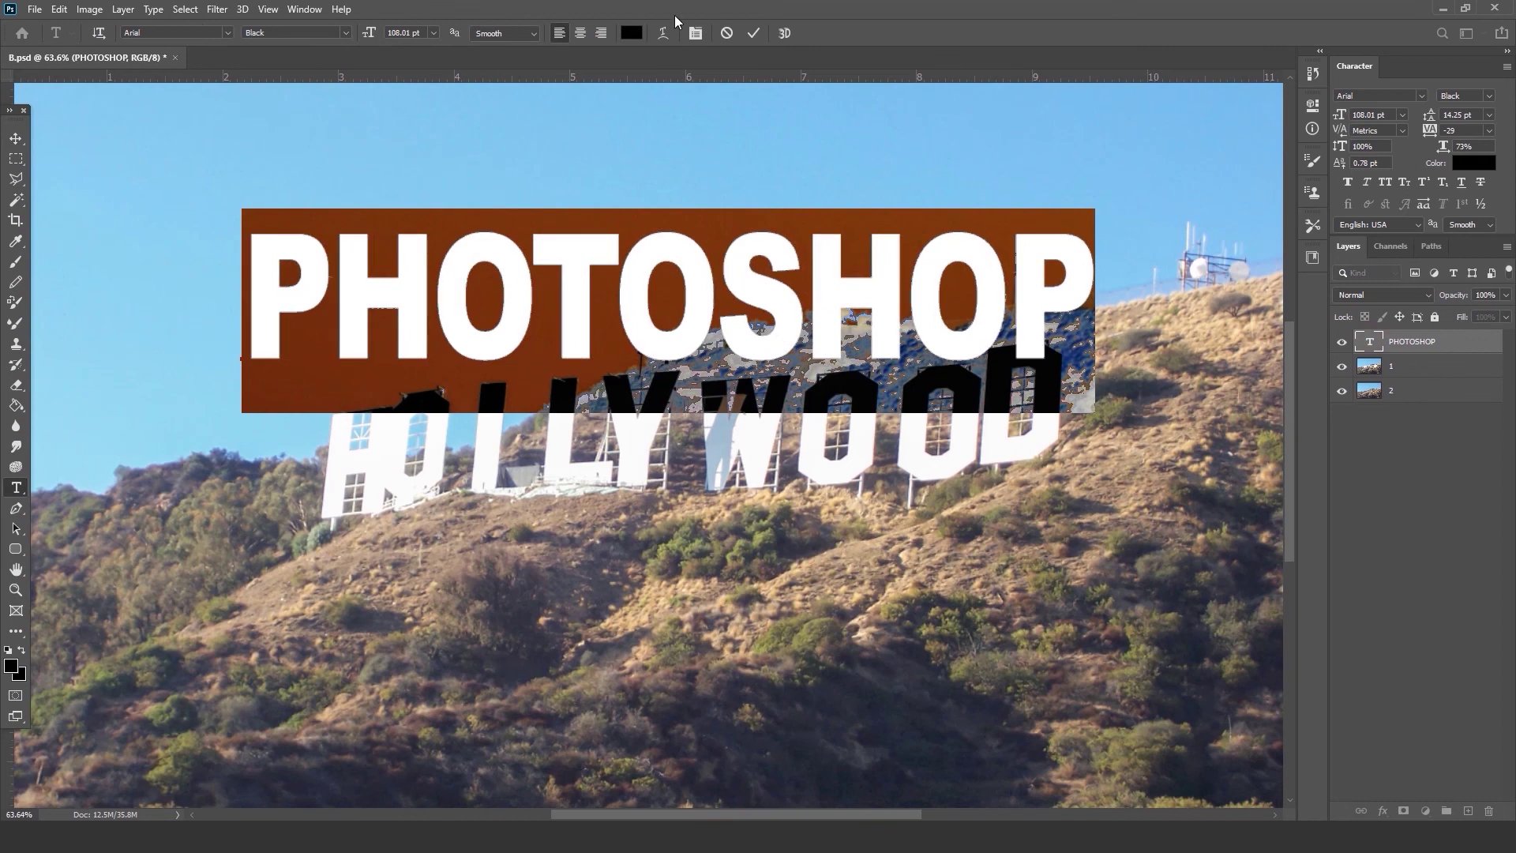
click(630, 33)
text(ff0000)
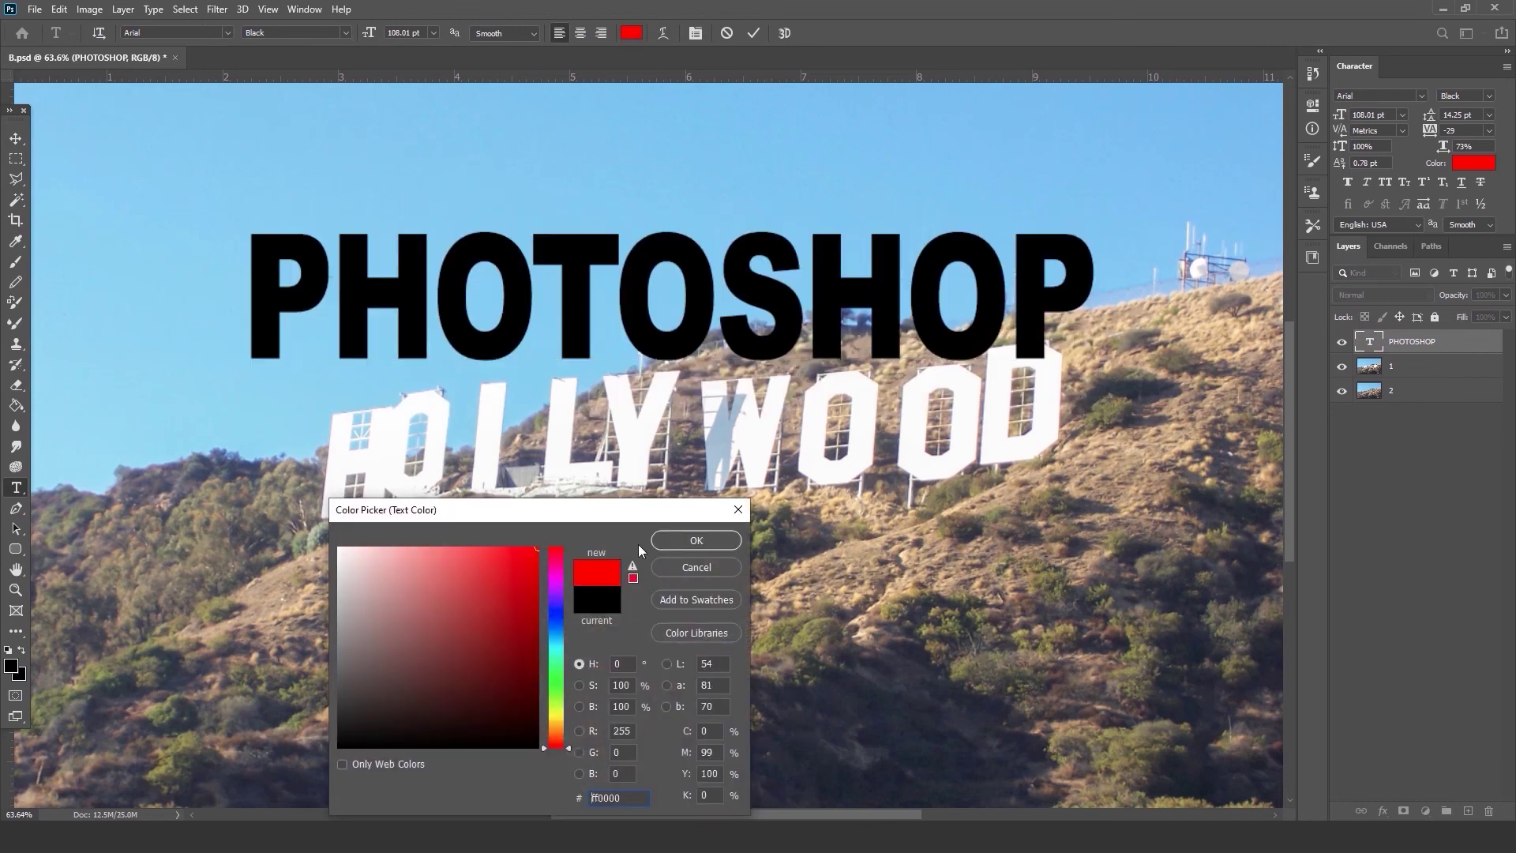
click(693, 542)
click(16, 139)
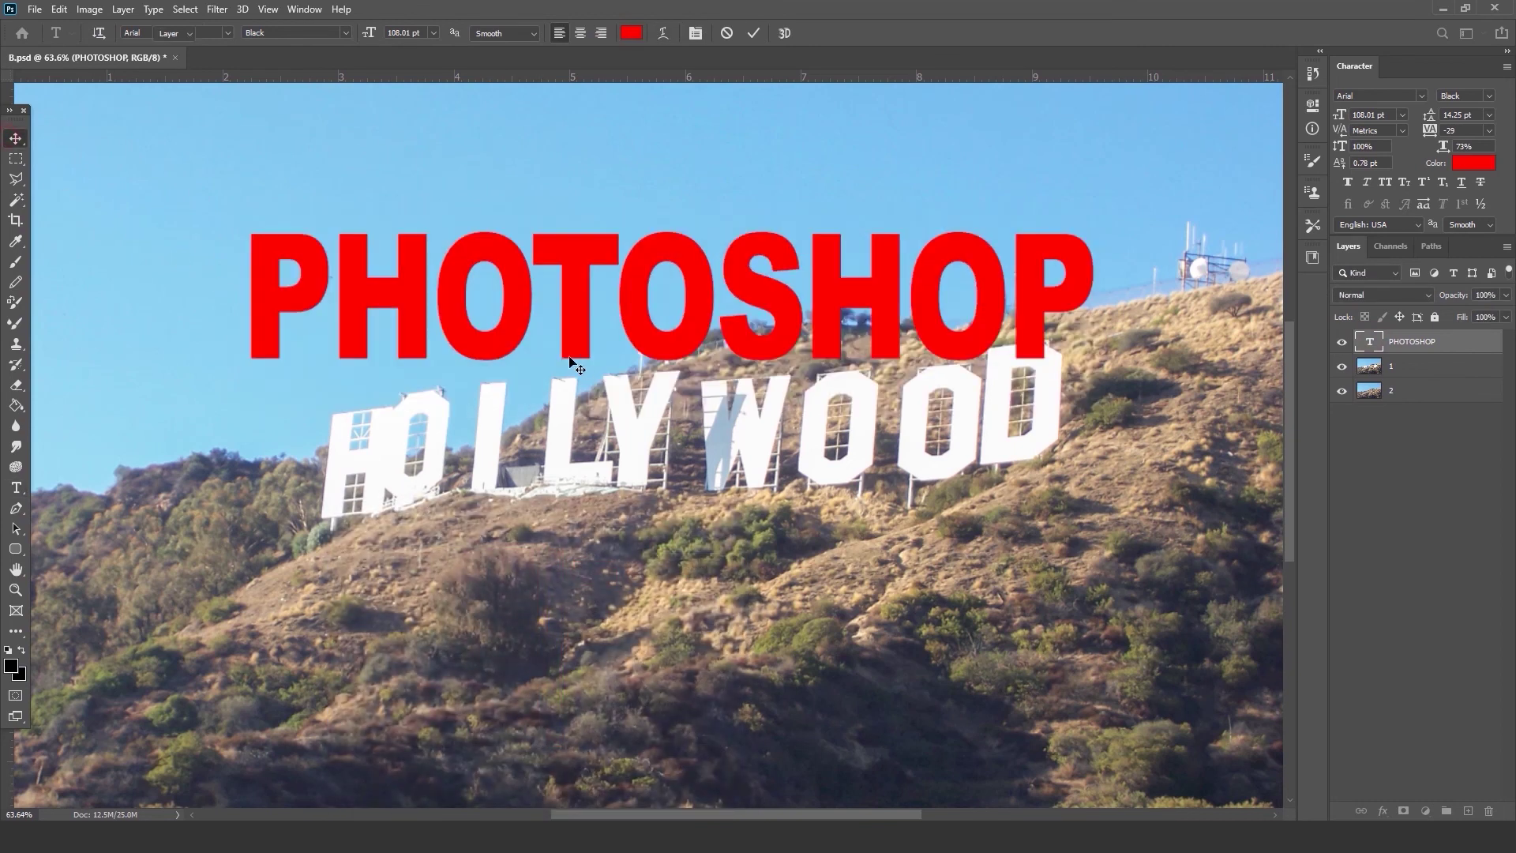
drag(576, 363, 652, 333)
Try the Arial Bold style on the PHOTOSHOP text and return it to Black.
double_click(1369, 344)
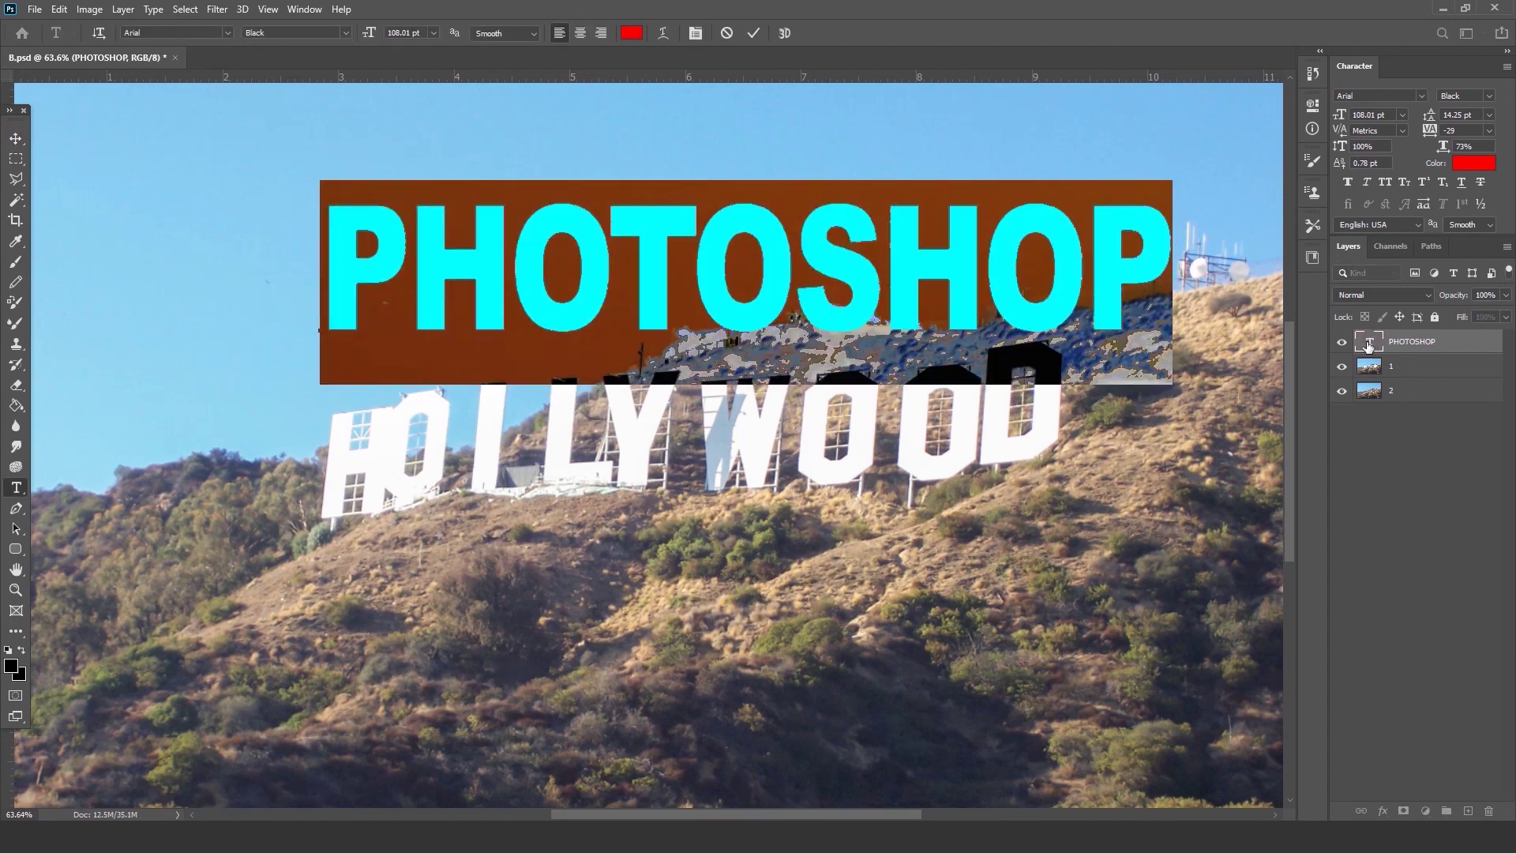
click(224, 31)
click(345, 33)
click(383, 150)
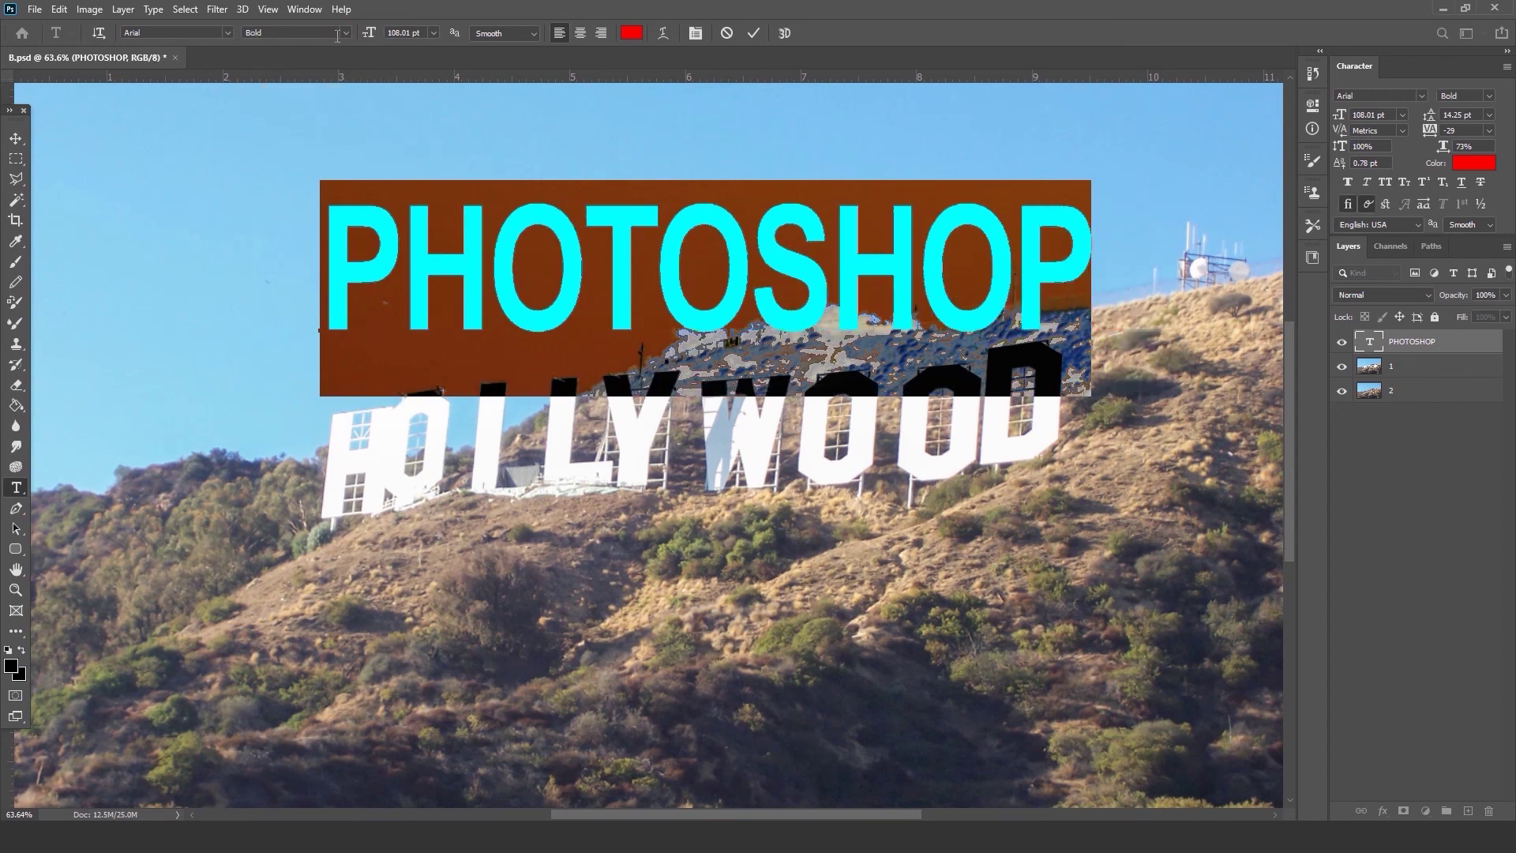
click(346, 33)
click(316, 142)
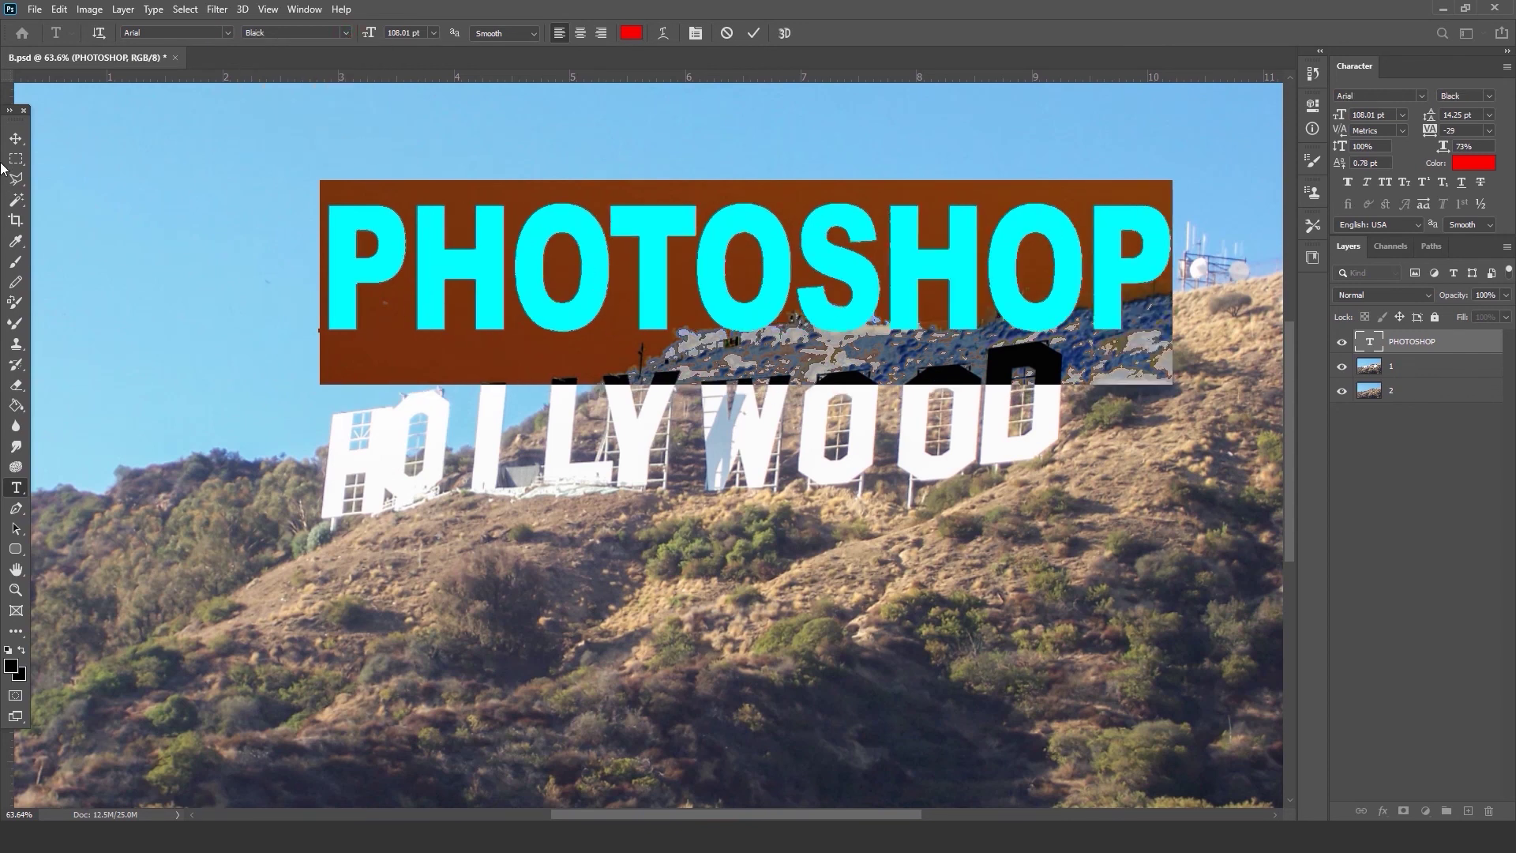
Reposition the red PHOTOSHOP text to the left, just above the Hollywood letters.
click(16, 139)
drag(432, 251, 357, 269)
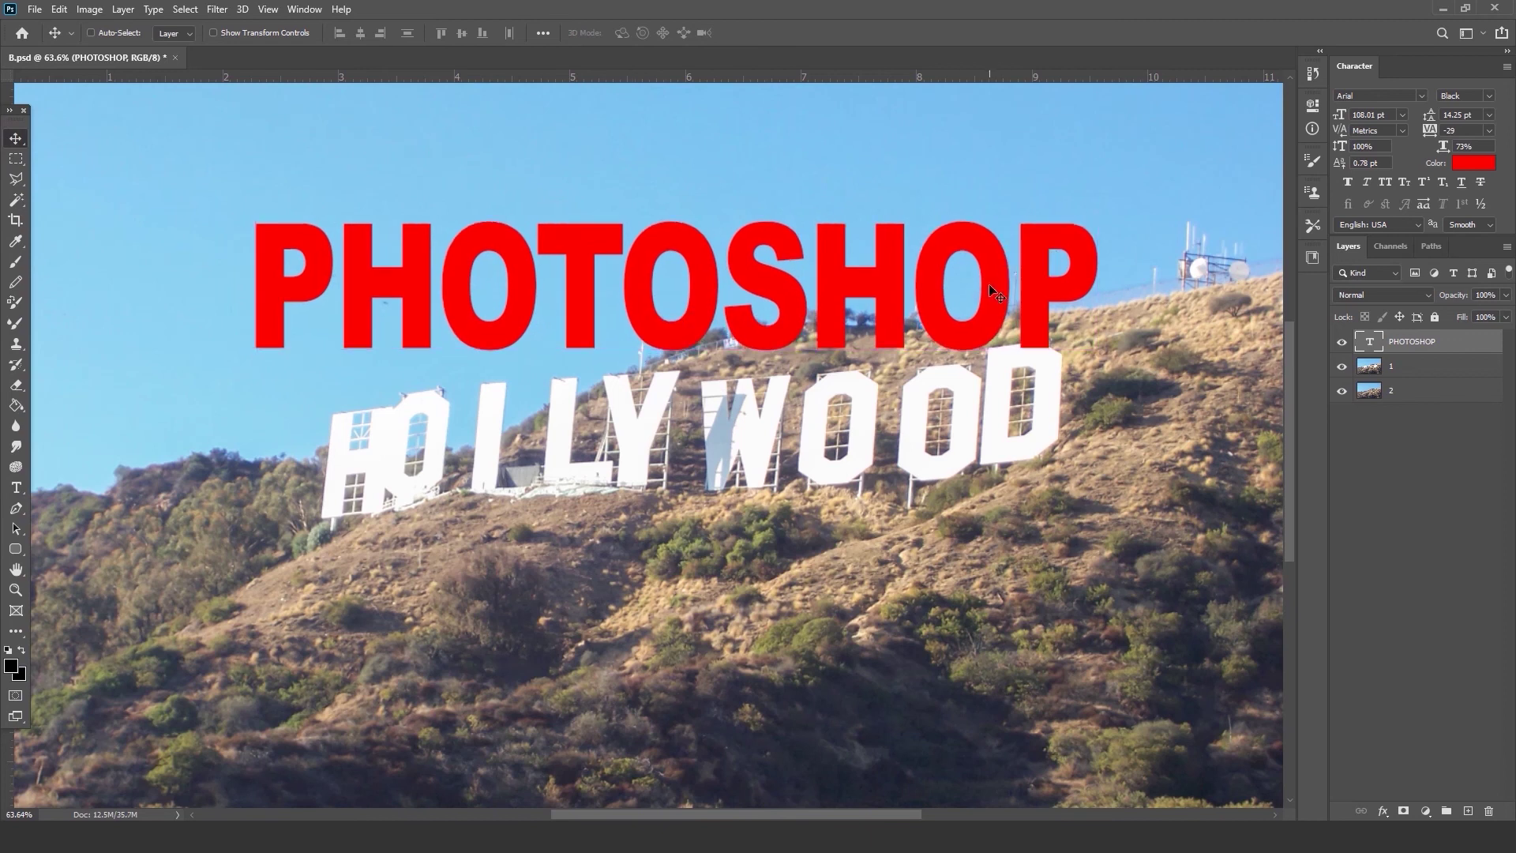
drag(680, 251, 654, 232)
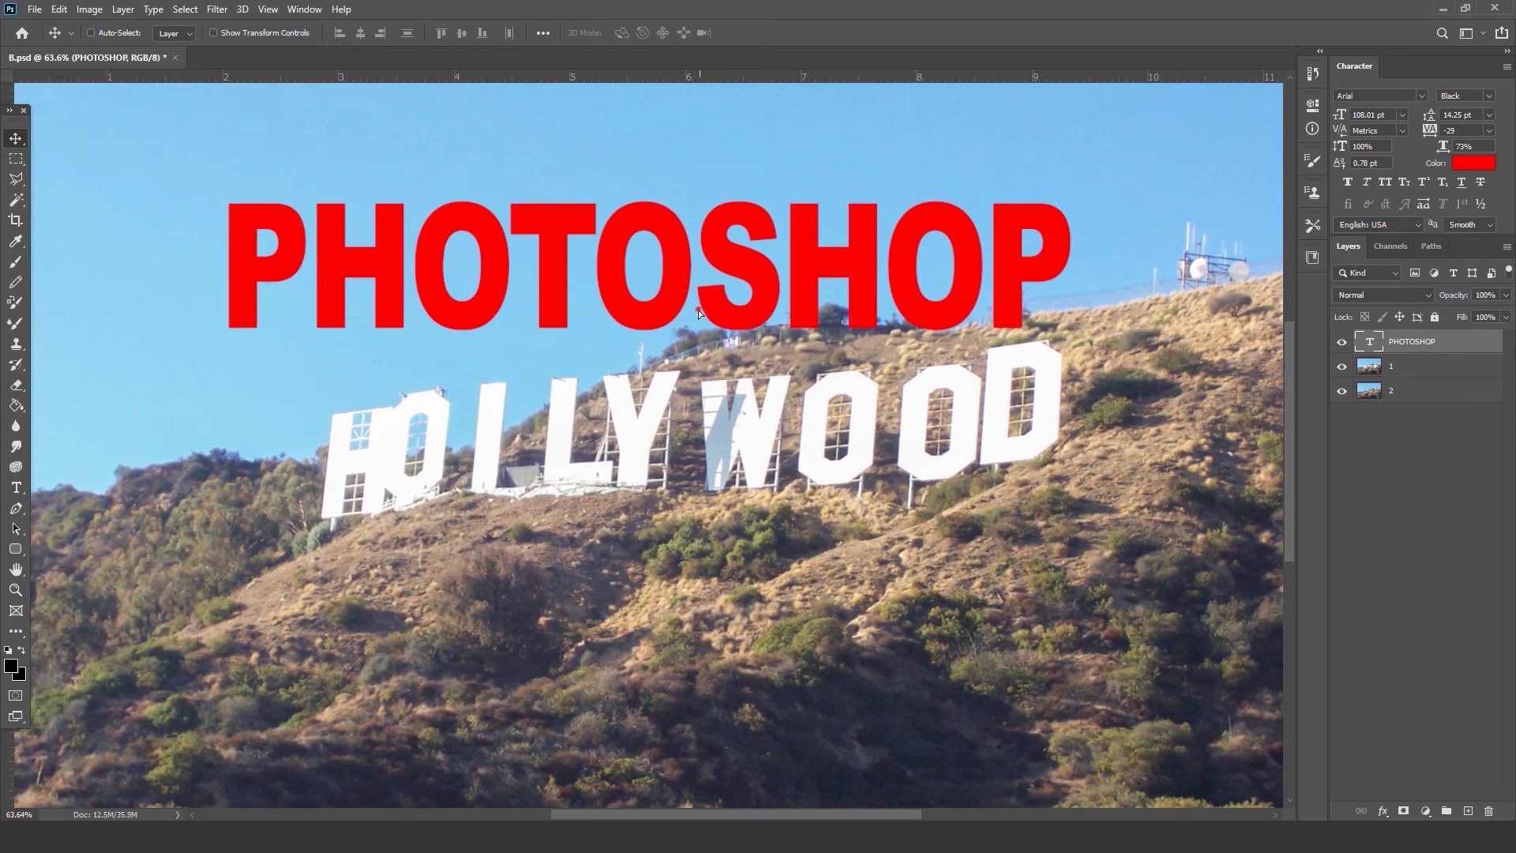
drag(698, 309, 699, 325)
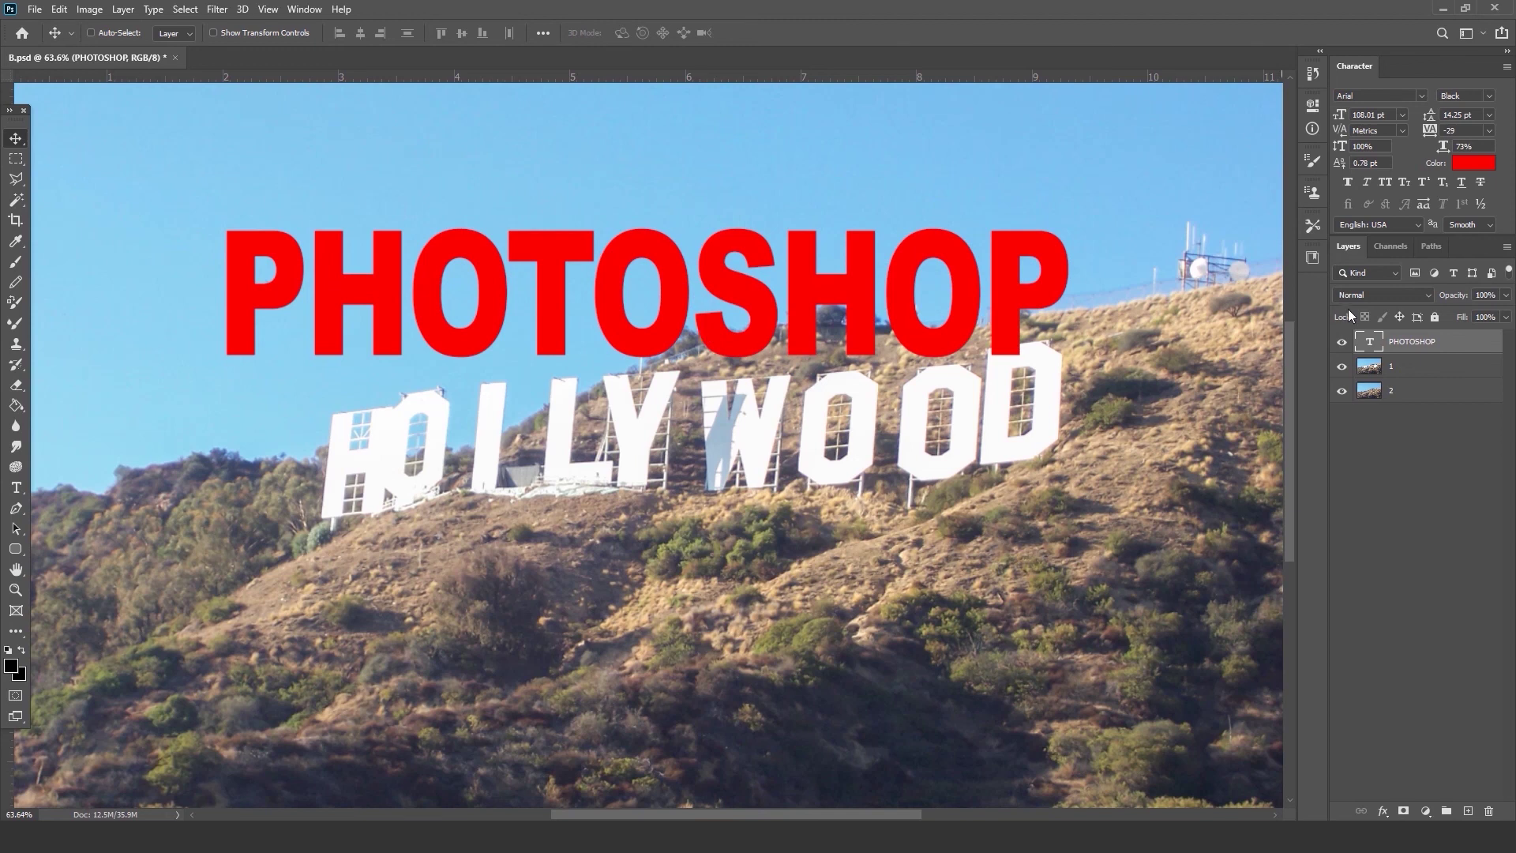
Create an empty layer beneath the PHOTOSHOP text, merge the two into one pixel layer, and check it by toggling its visibility.
click(1397, 366)
click(1468, 811)
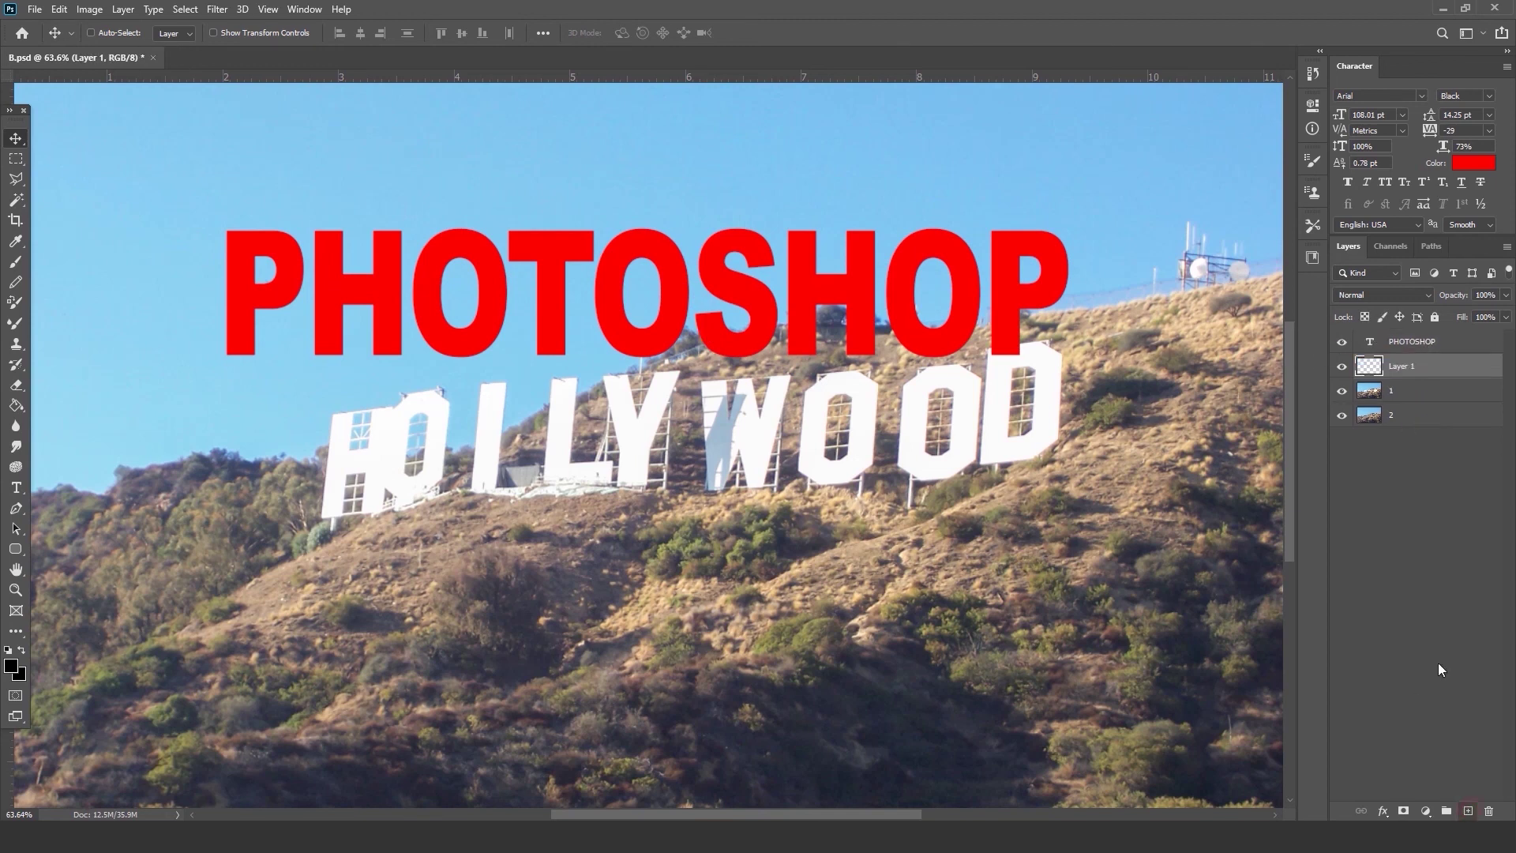
shift+click(1401, 347)
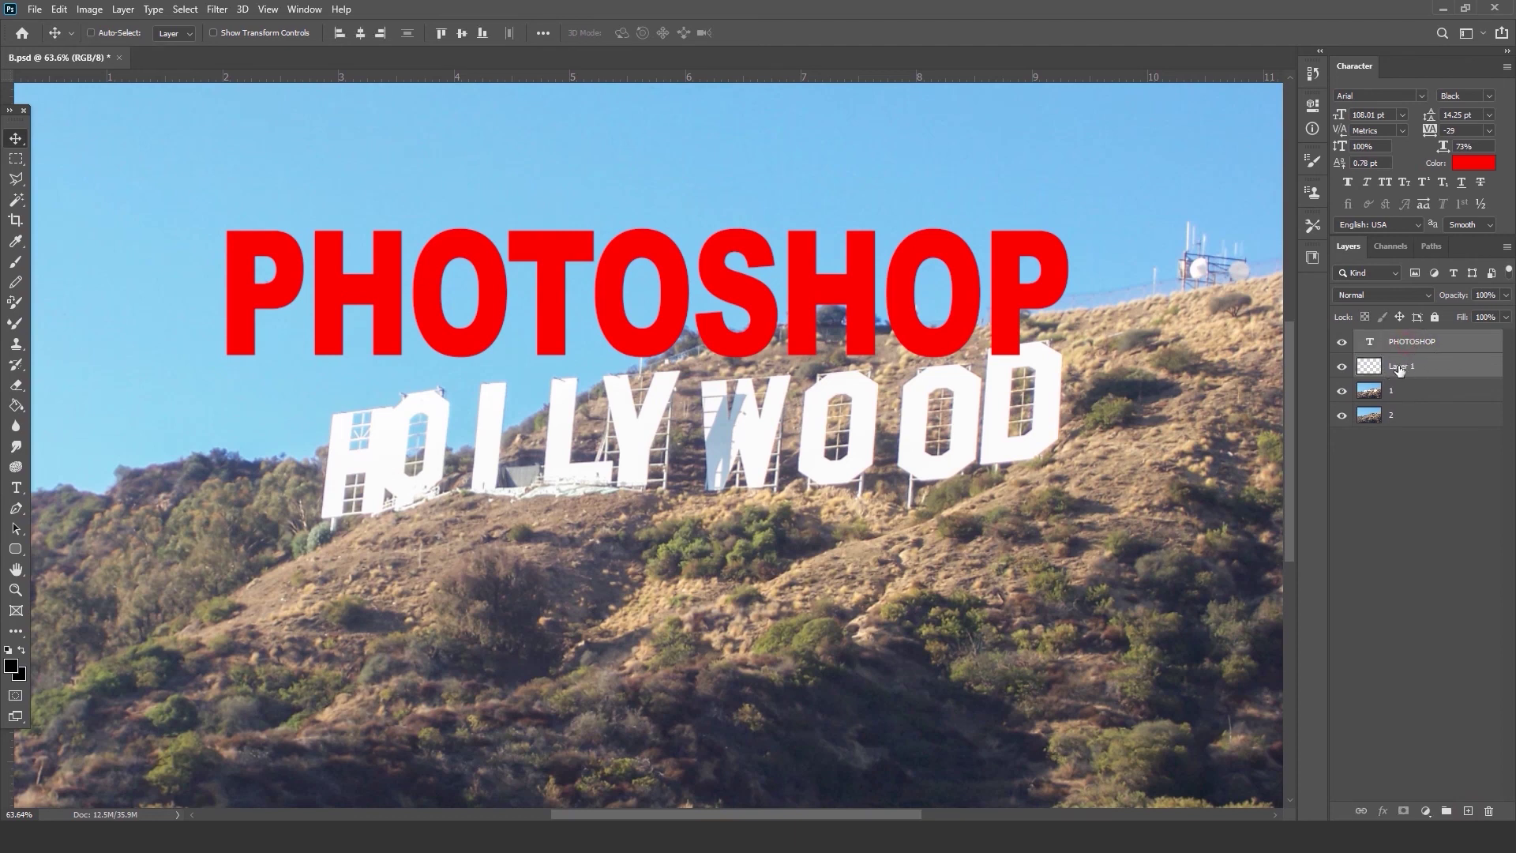
click(1407, 366)
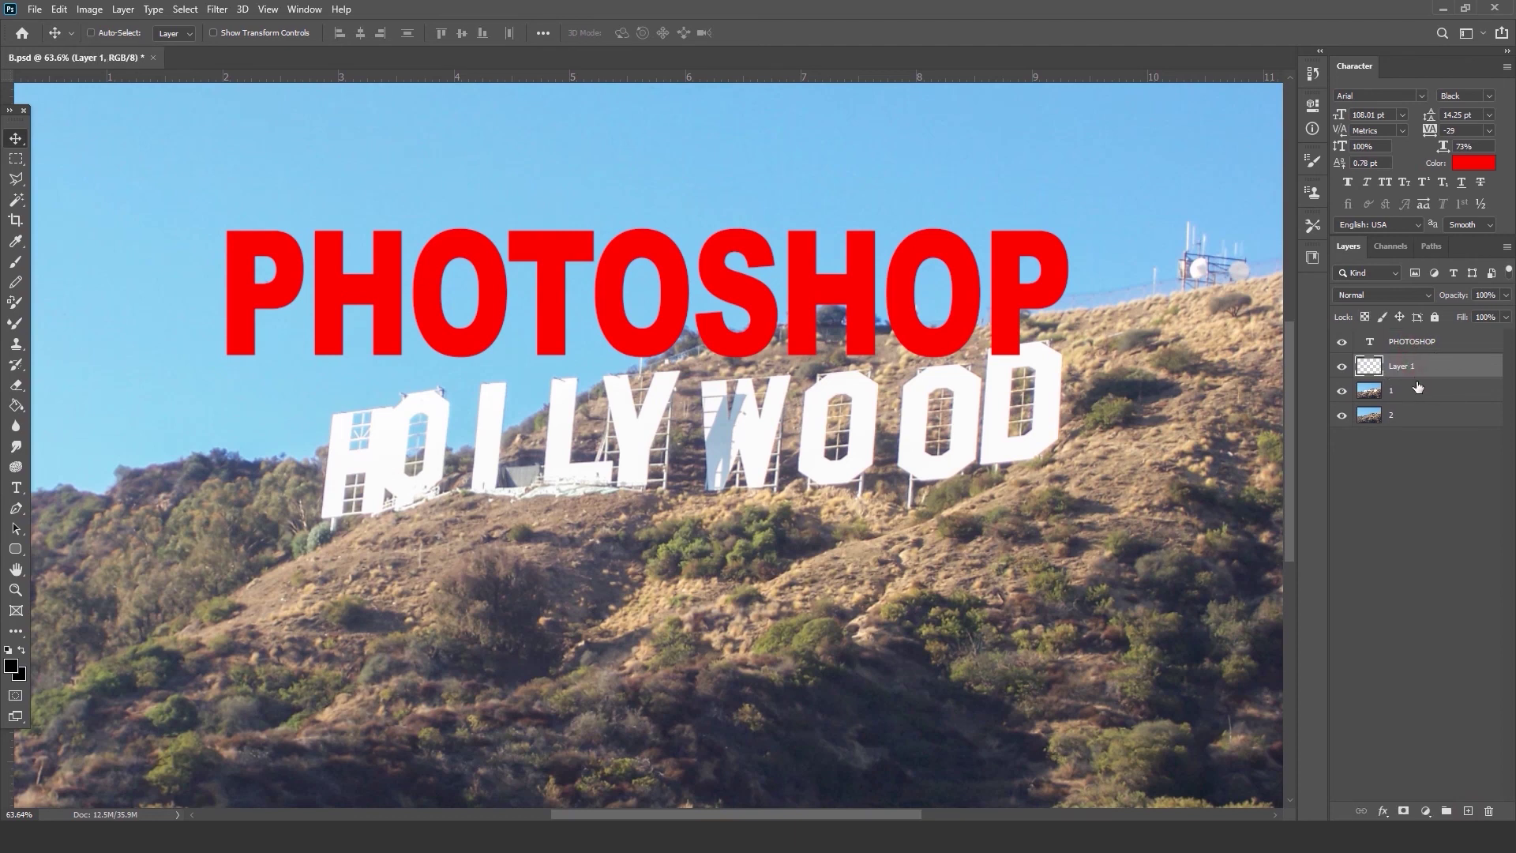
key(ctrl)
ctrl+click(1417, 344)
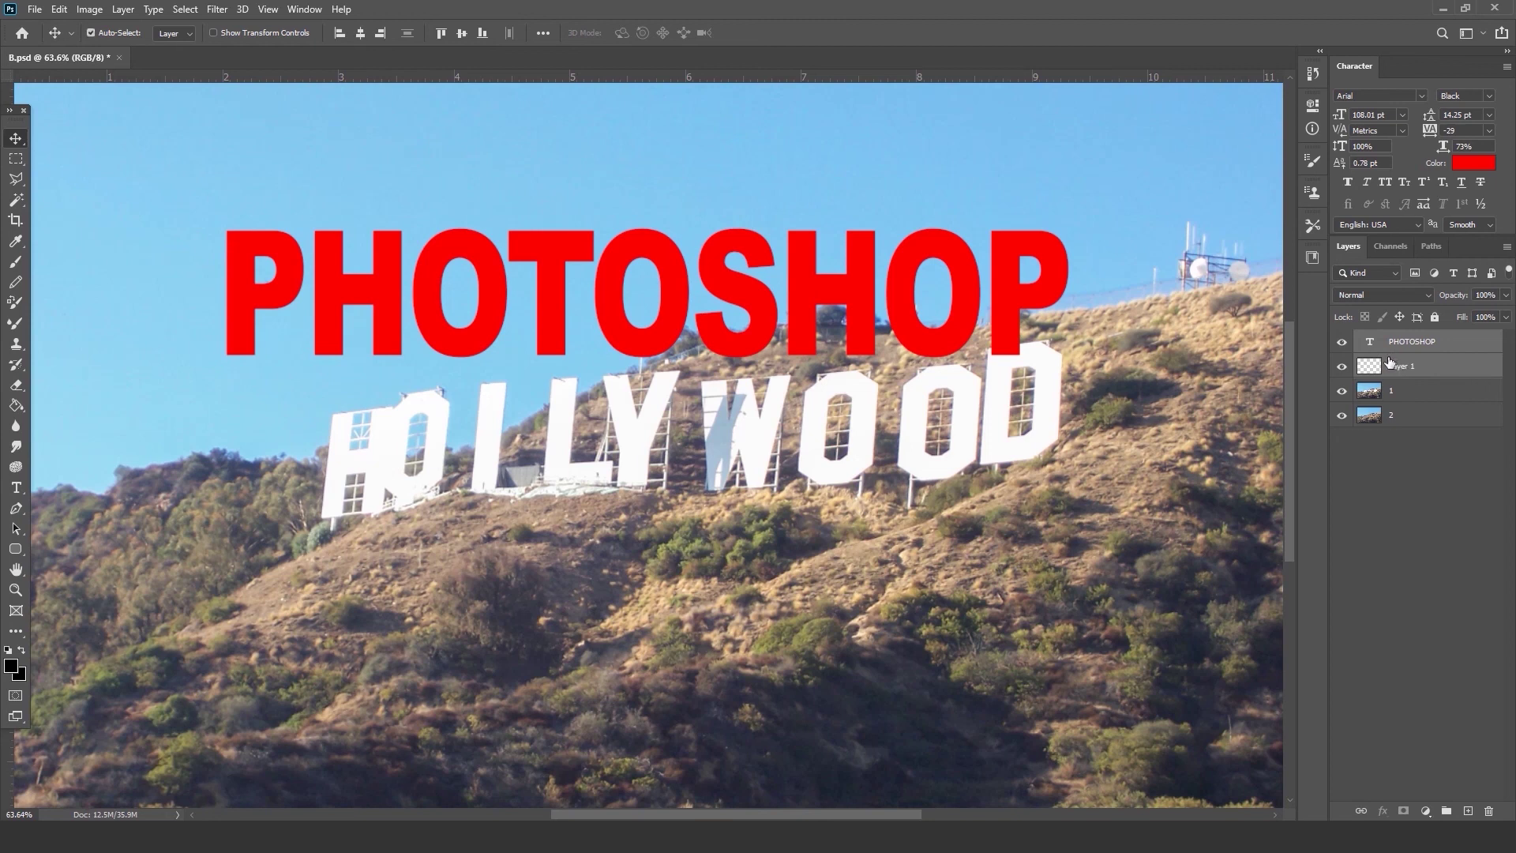
key(ctrl+e)
click(1342, 342)
click(1342, 342)
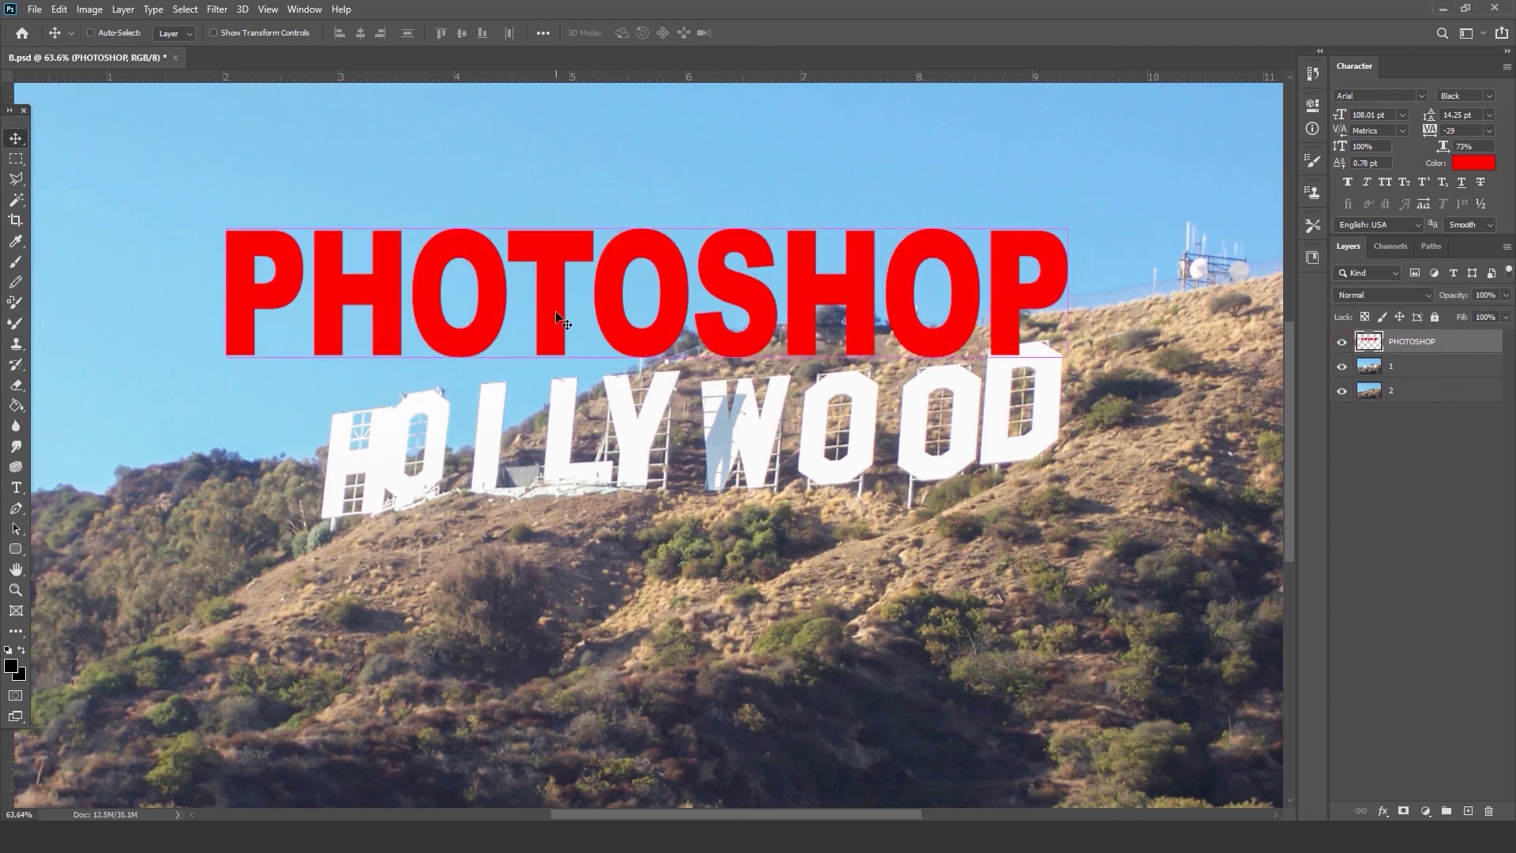
Transform the PHOTOSHOP layer with Distort, moving it over the Hollywood letters and narrowing and slanting it to match the sign.
key(ctrl+t)
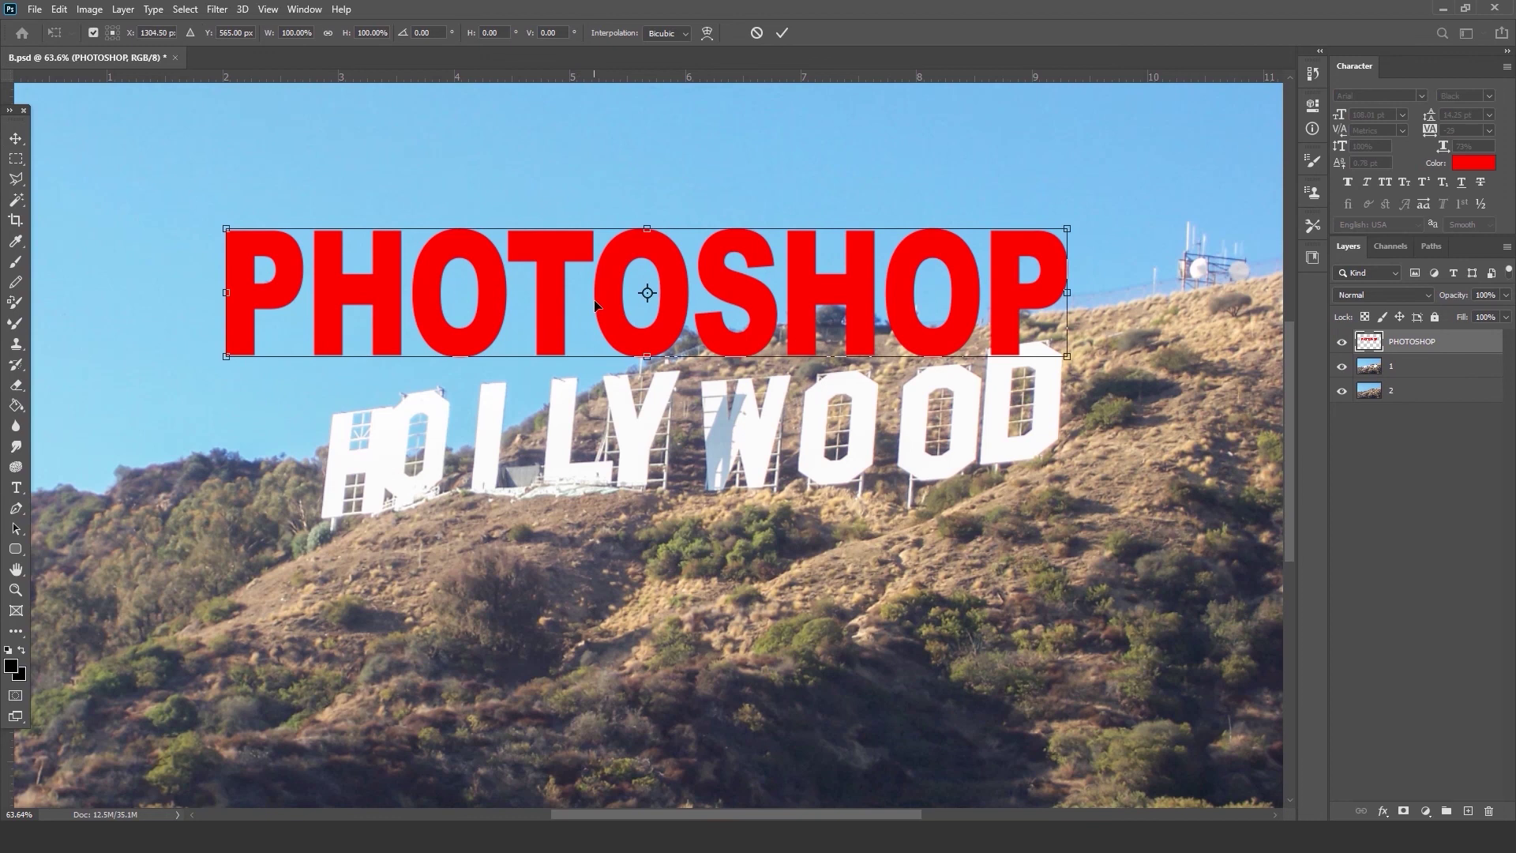
right_click(595, 304)
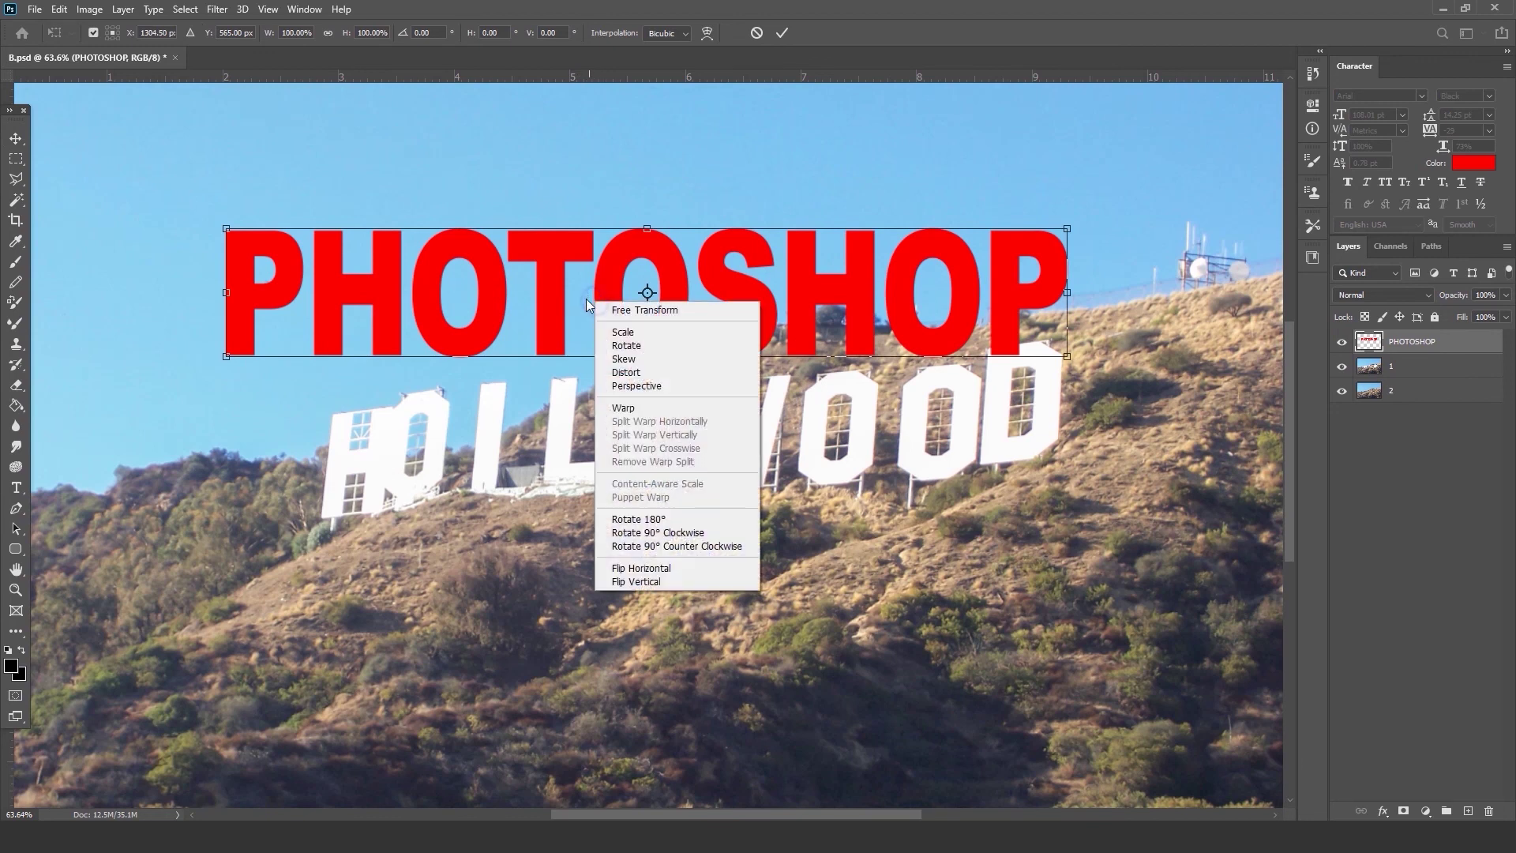
click(625, 374)
drag(407, 302, 502, 454)
drag(1159, 456, 1063, 403)
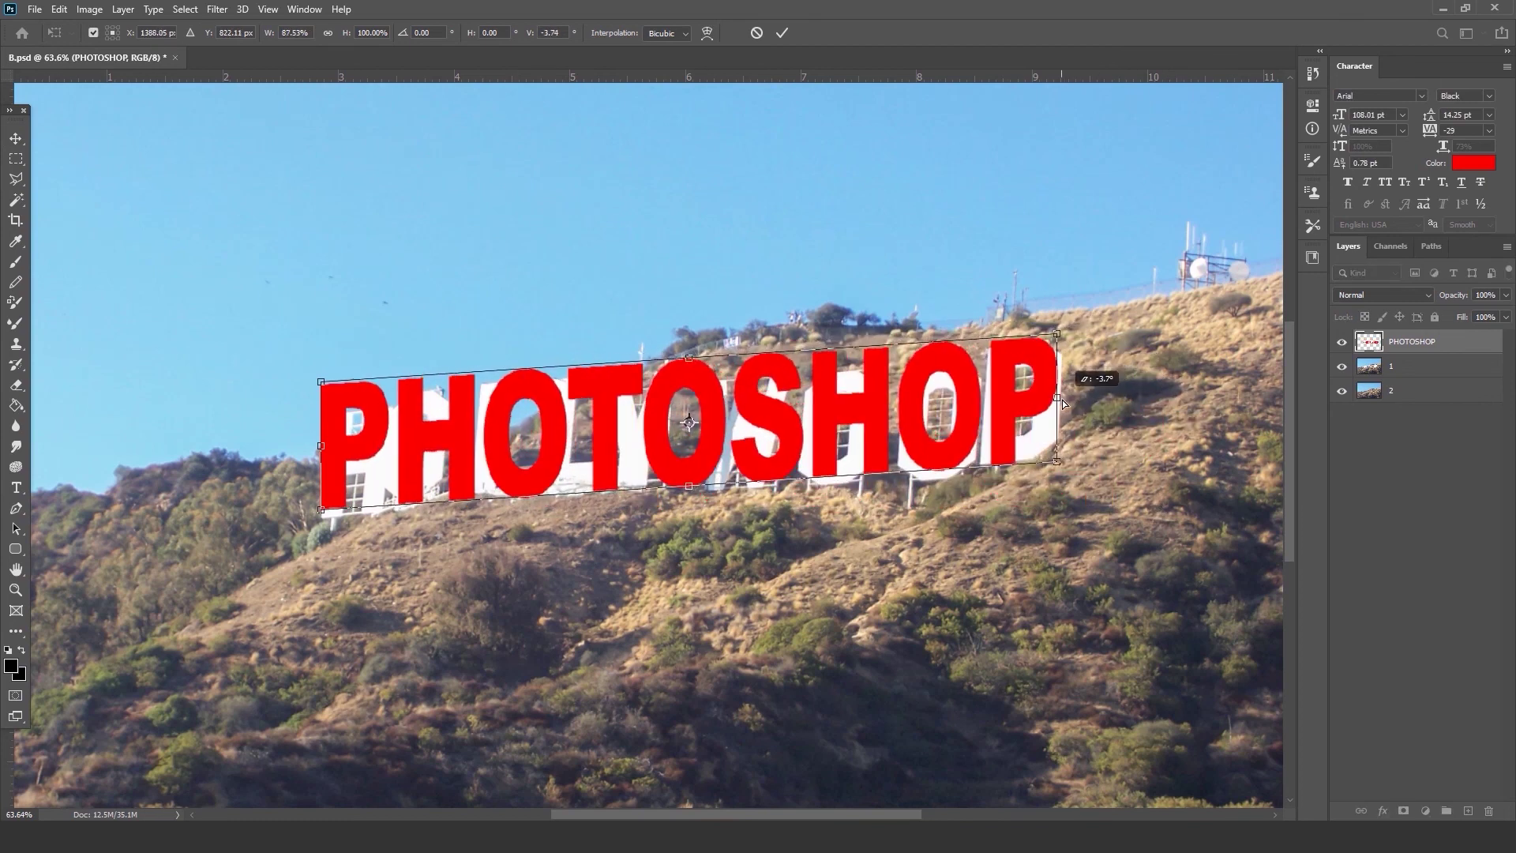
drag(1057, 334, 1058, 335)
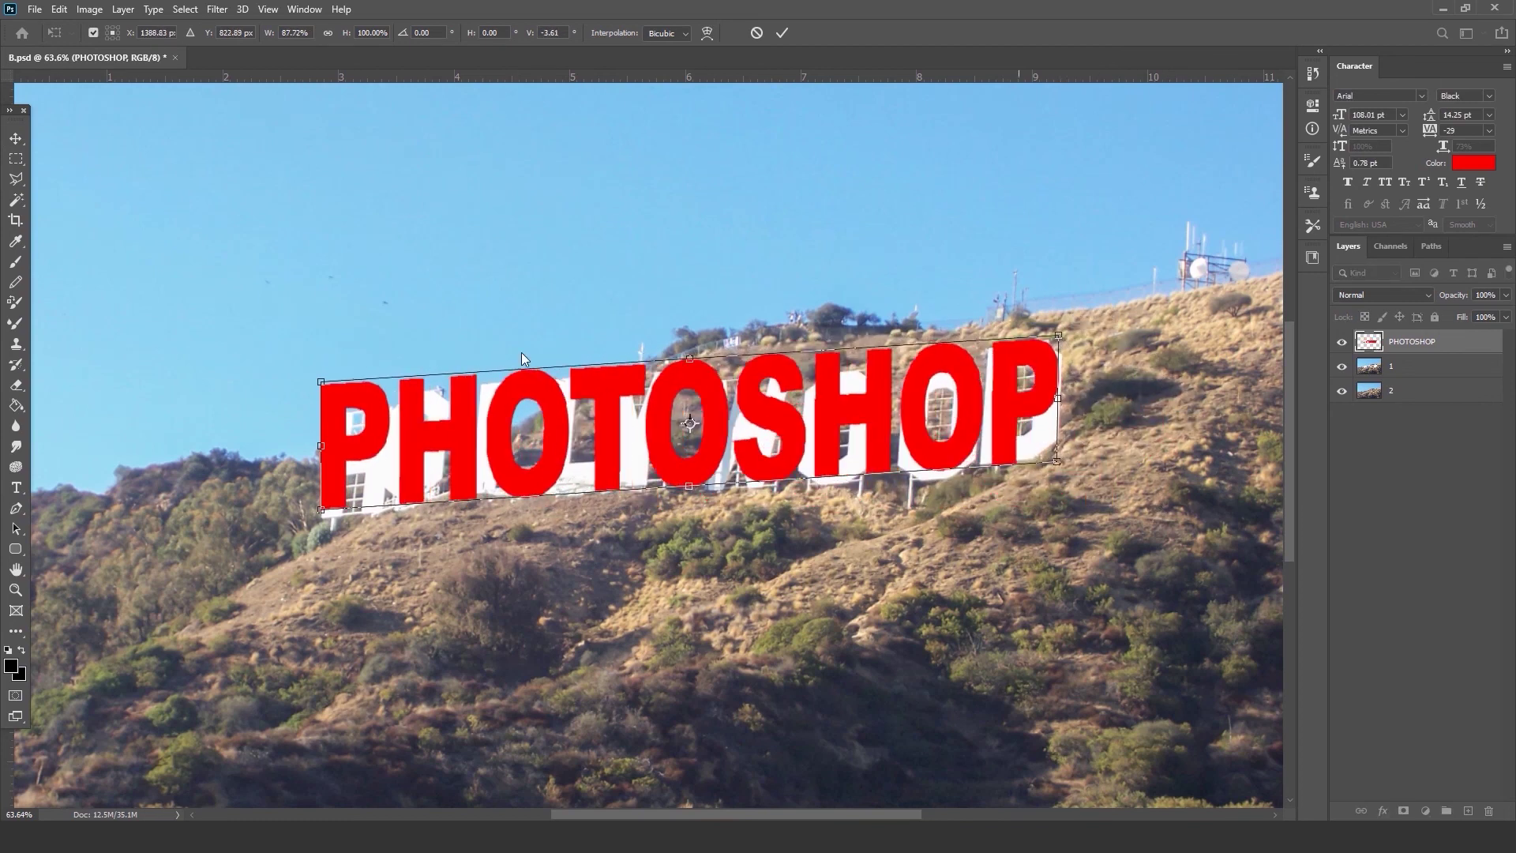
Distort the corners of PHOTOSHOP to match the sign's ends, apply the transform, and move the letters above the sign.
drag(326, 388, 330, 410)
drag(330, 507, 322, 519)
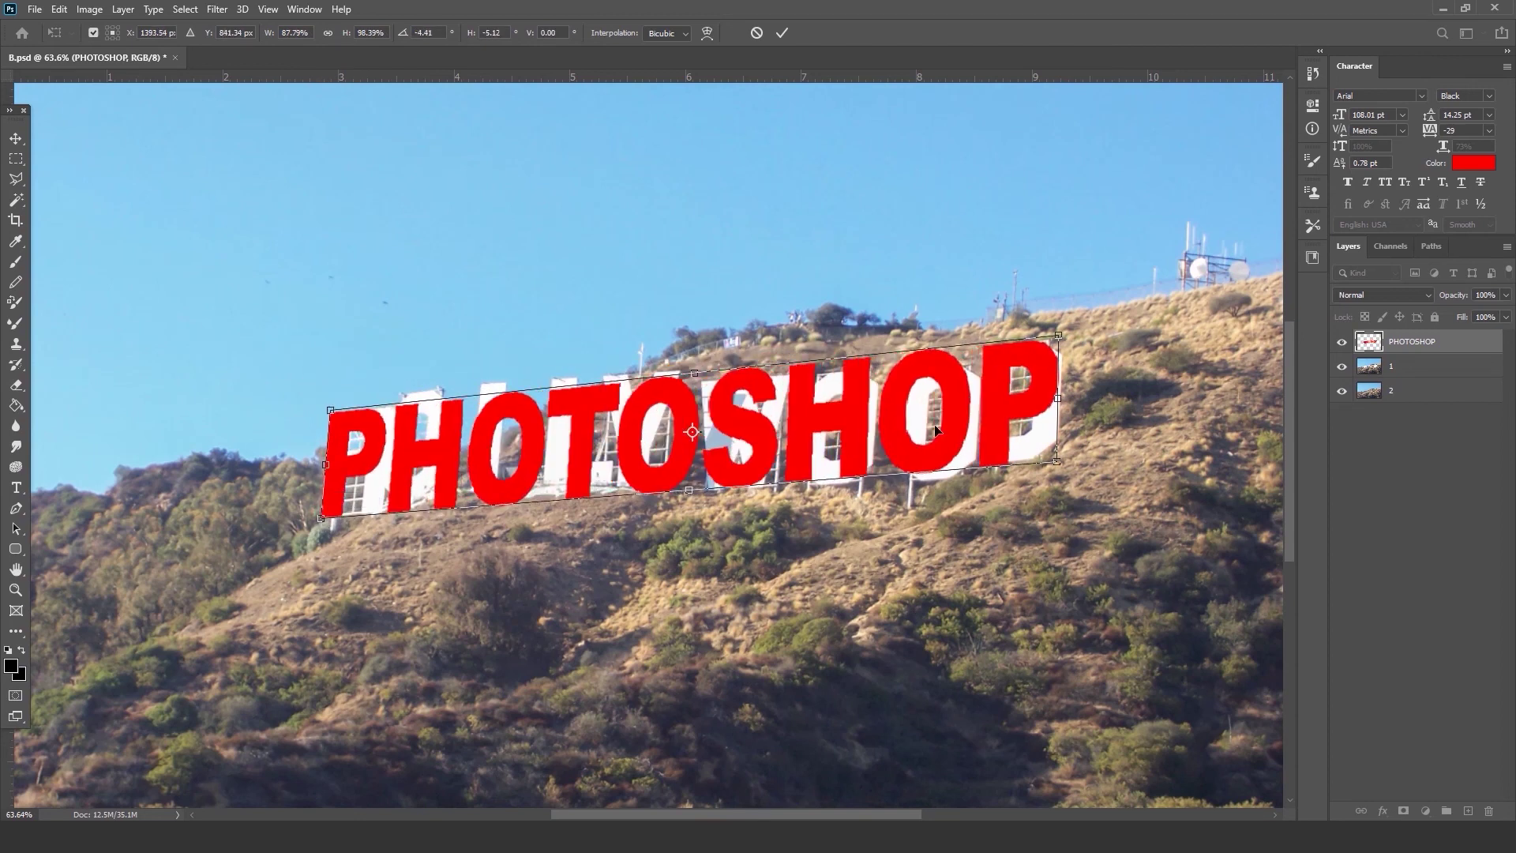
drag(1056, 339, 1056, 342)
drag(1056, 464, 1053, 461)
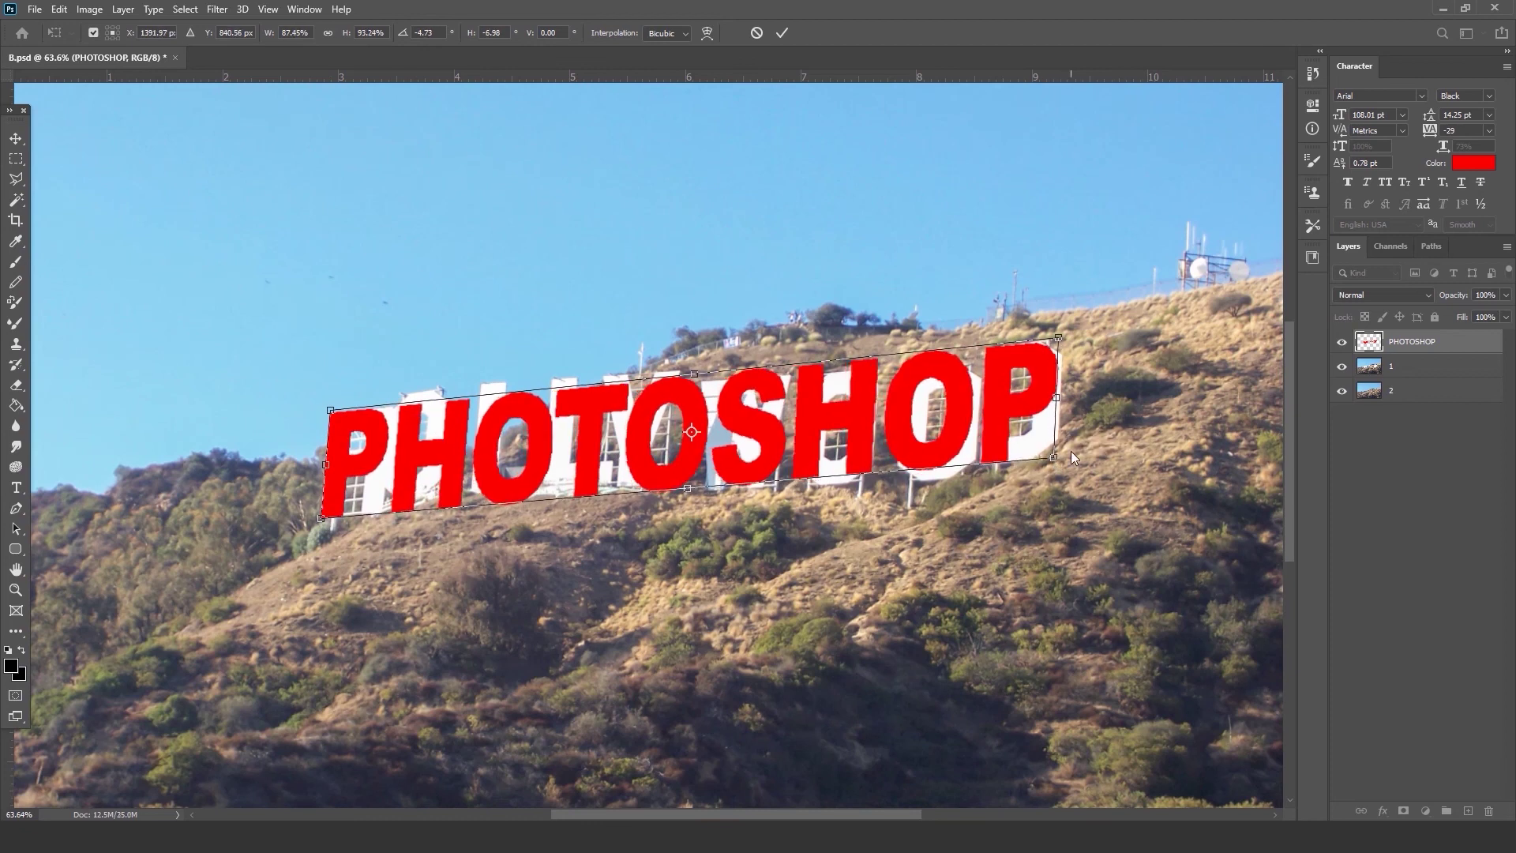
drag(322, 518, 320, 517)
key(Return)
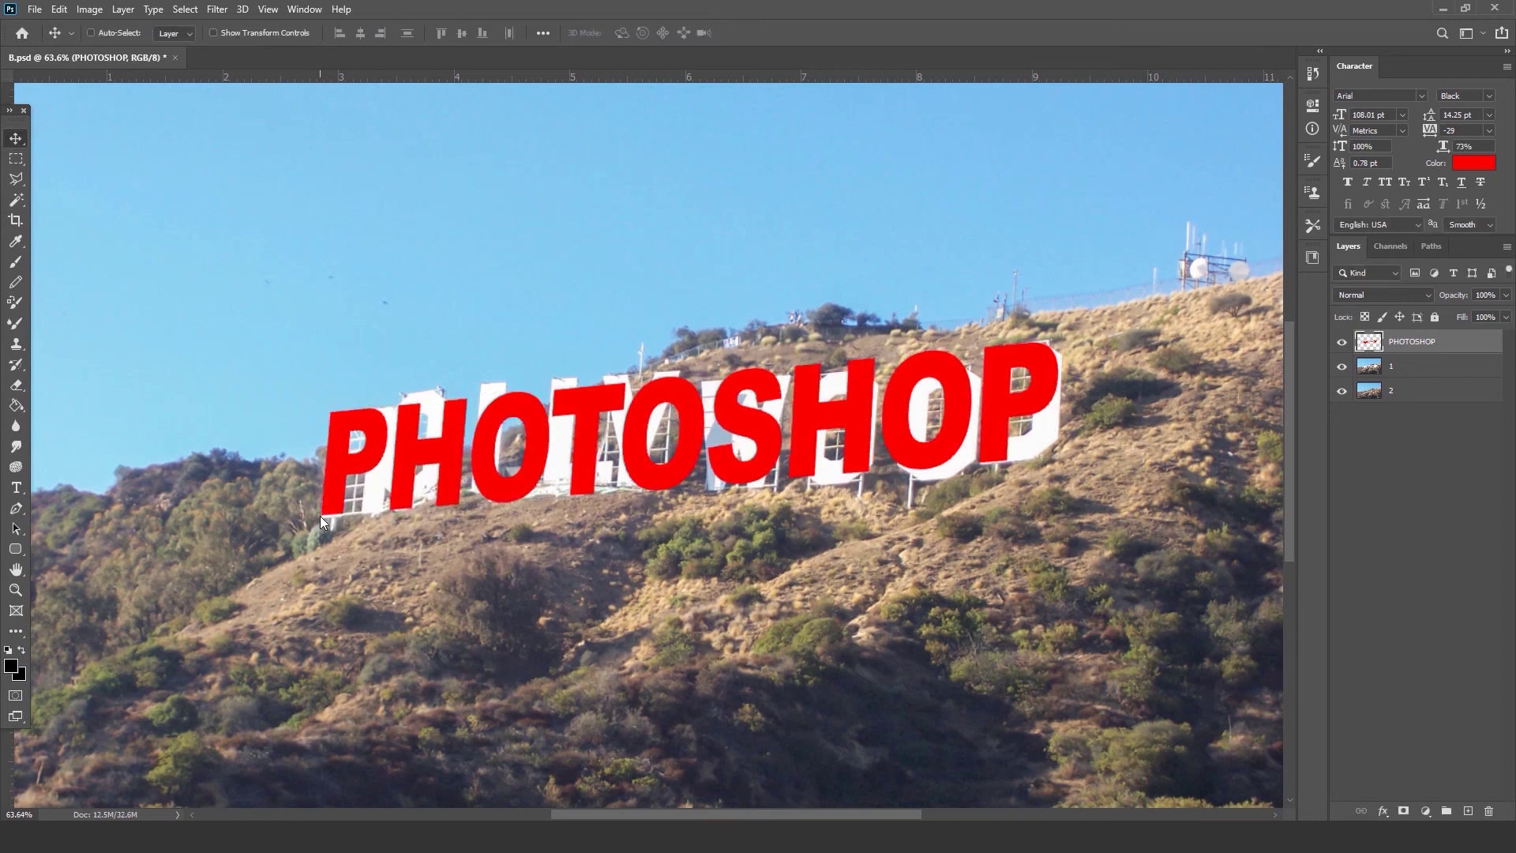
drag(798, 419, 776, 350)
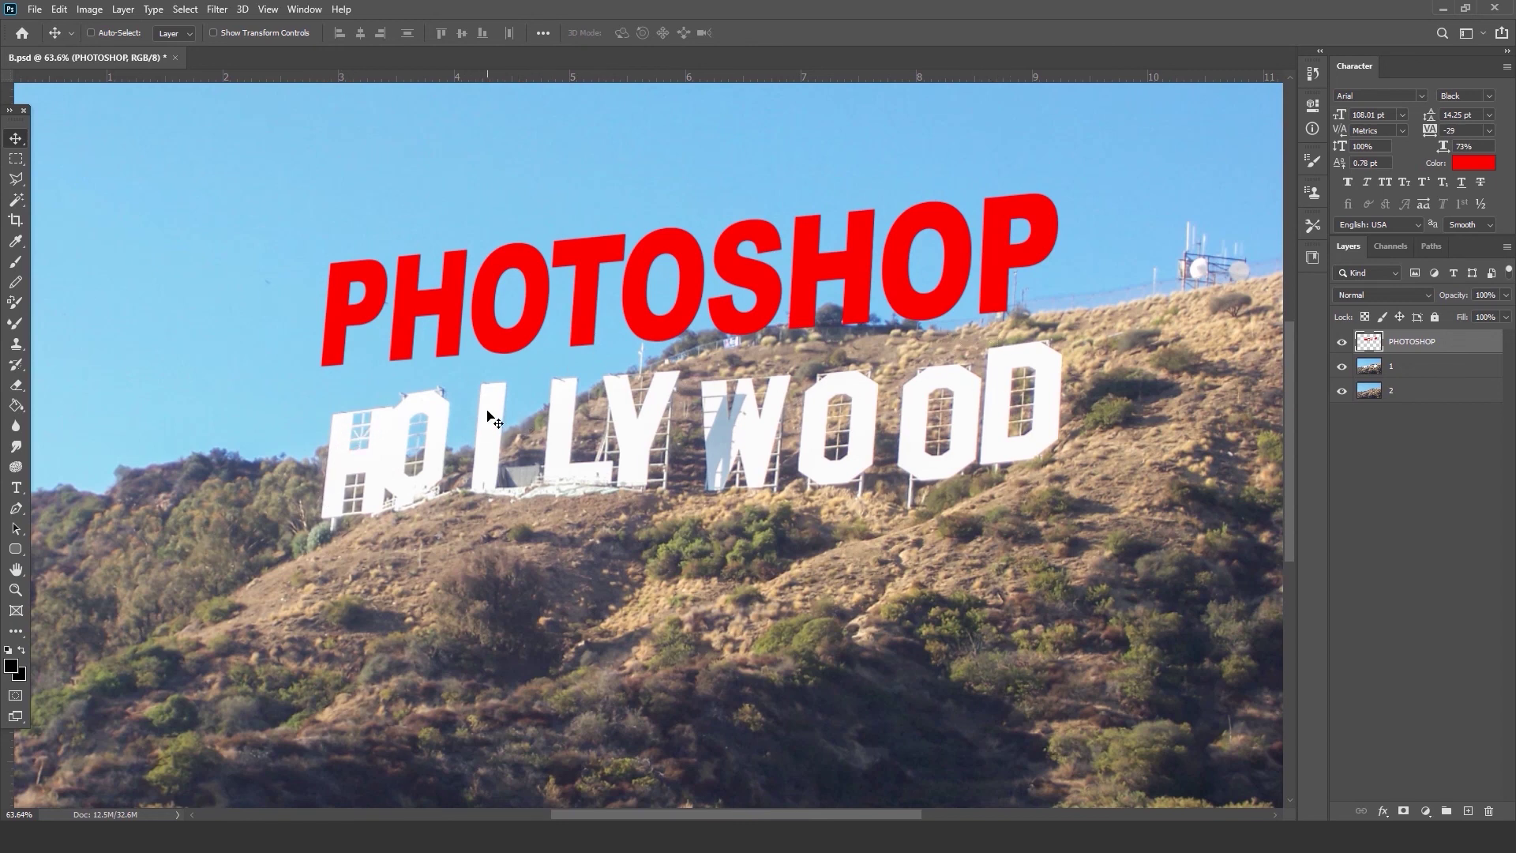
Move the PHOTOSHOP lettering down over the Hollywood letters and place one Puppet Warp pin near the top of each letter.
drag(559, 367, 565, 484)
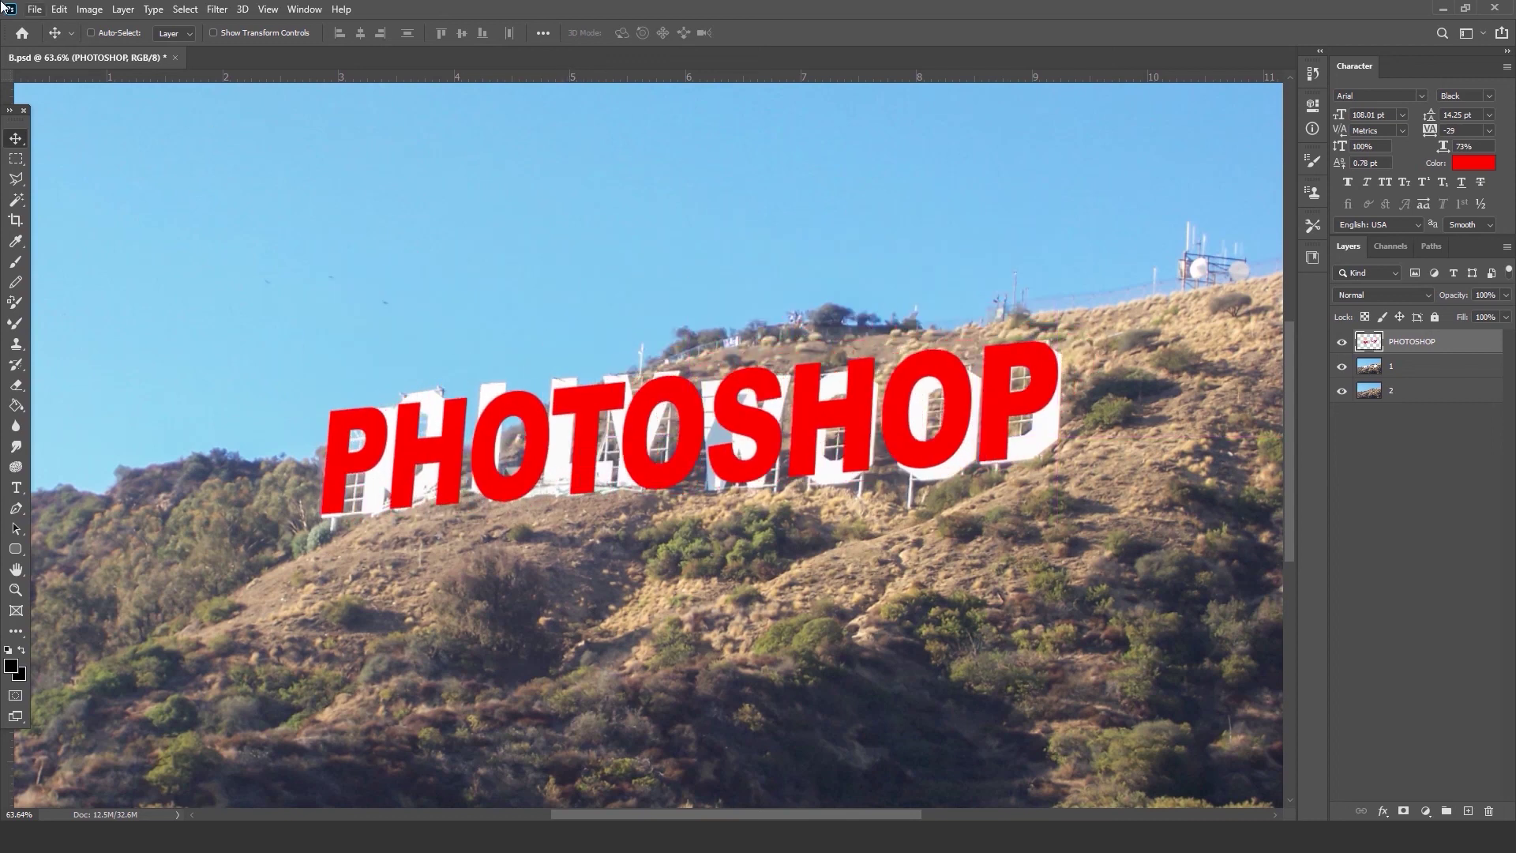
click(60, 9)
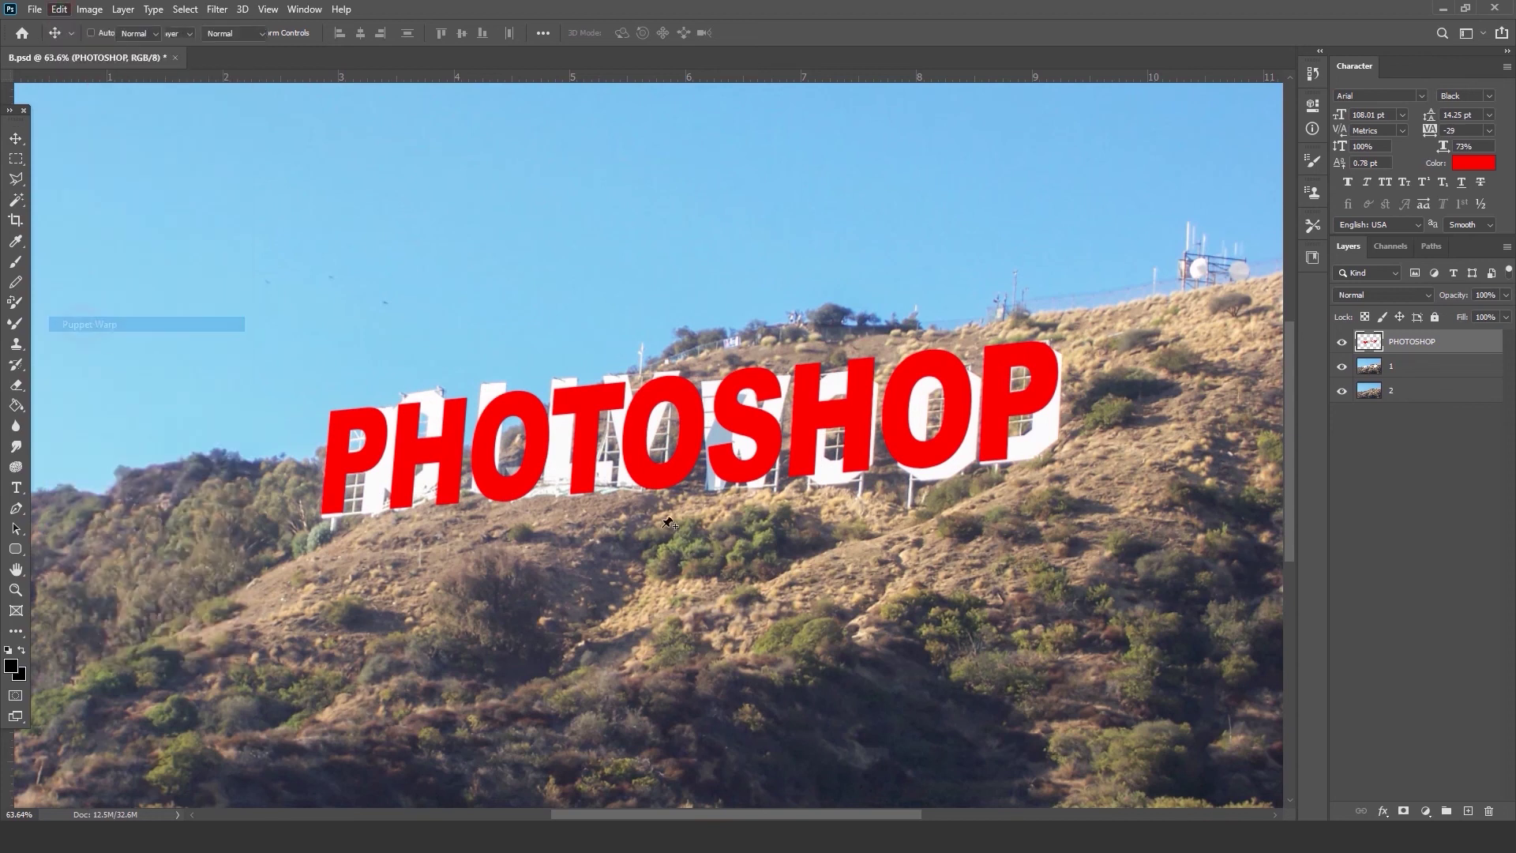
click(82, 326)
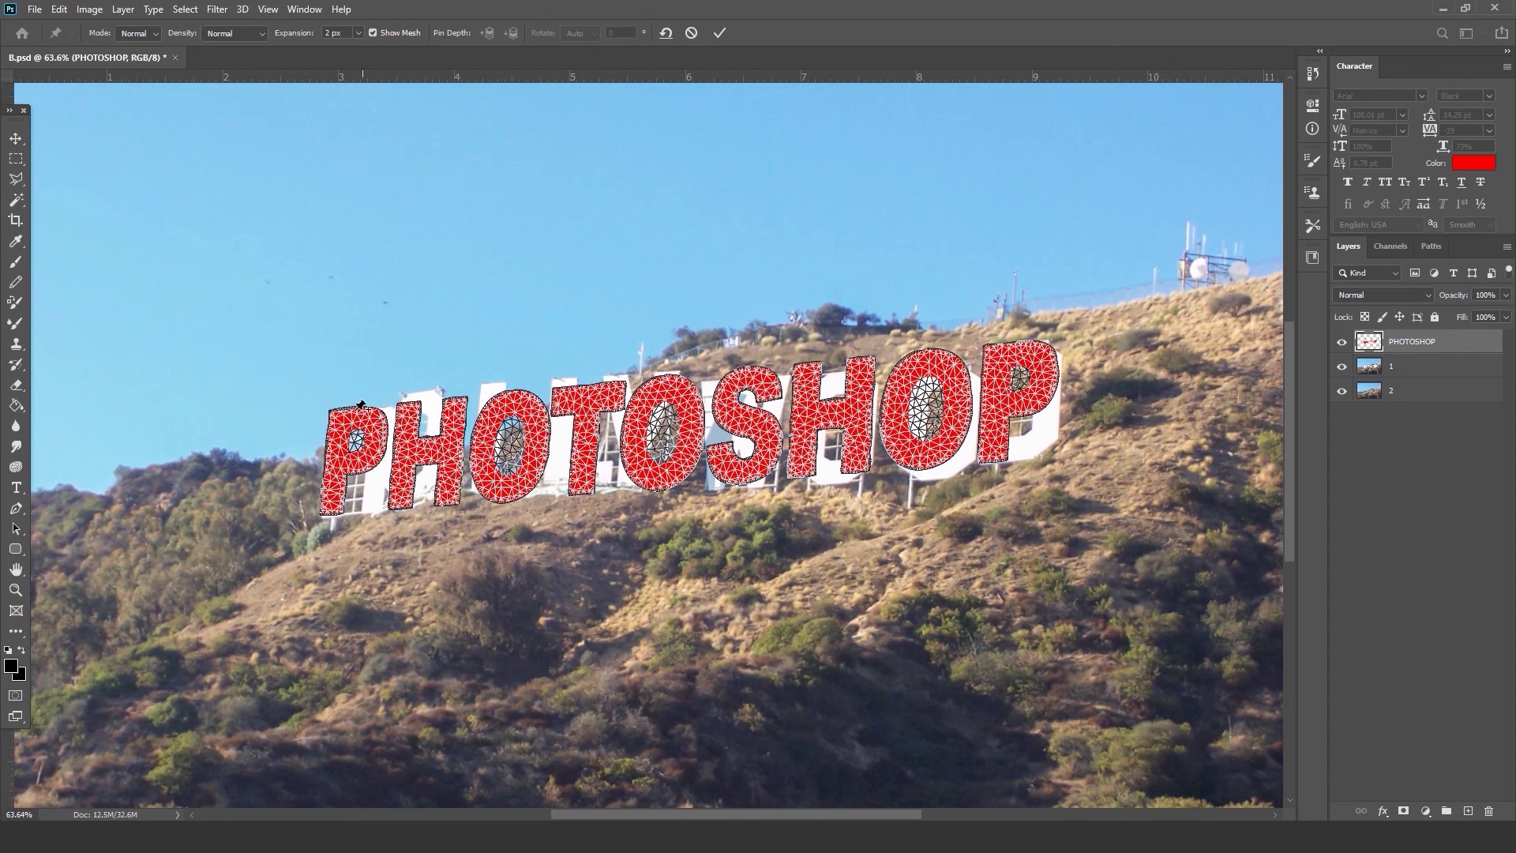
click(355, 417)
click(409, 413)
click(511, 404)
click(574, 395)
click(667, 387)
click(755, 378)
click(805, 375)
click(919, 361)
click(1021, 349)
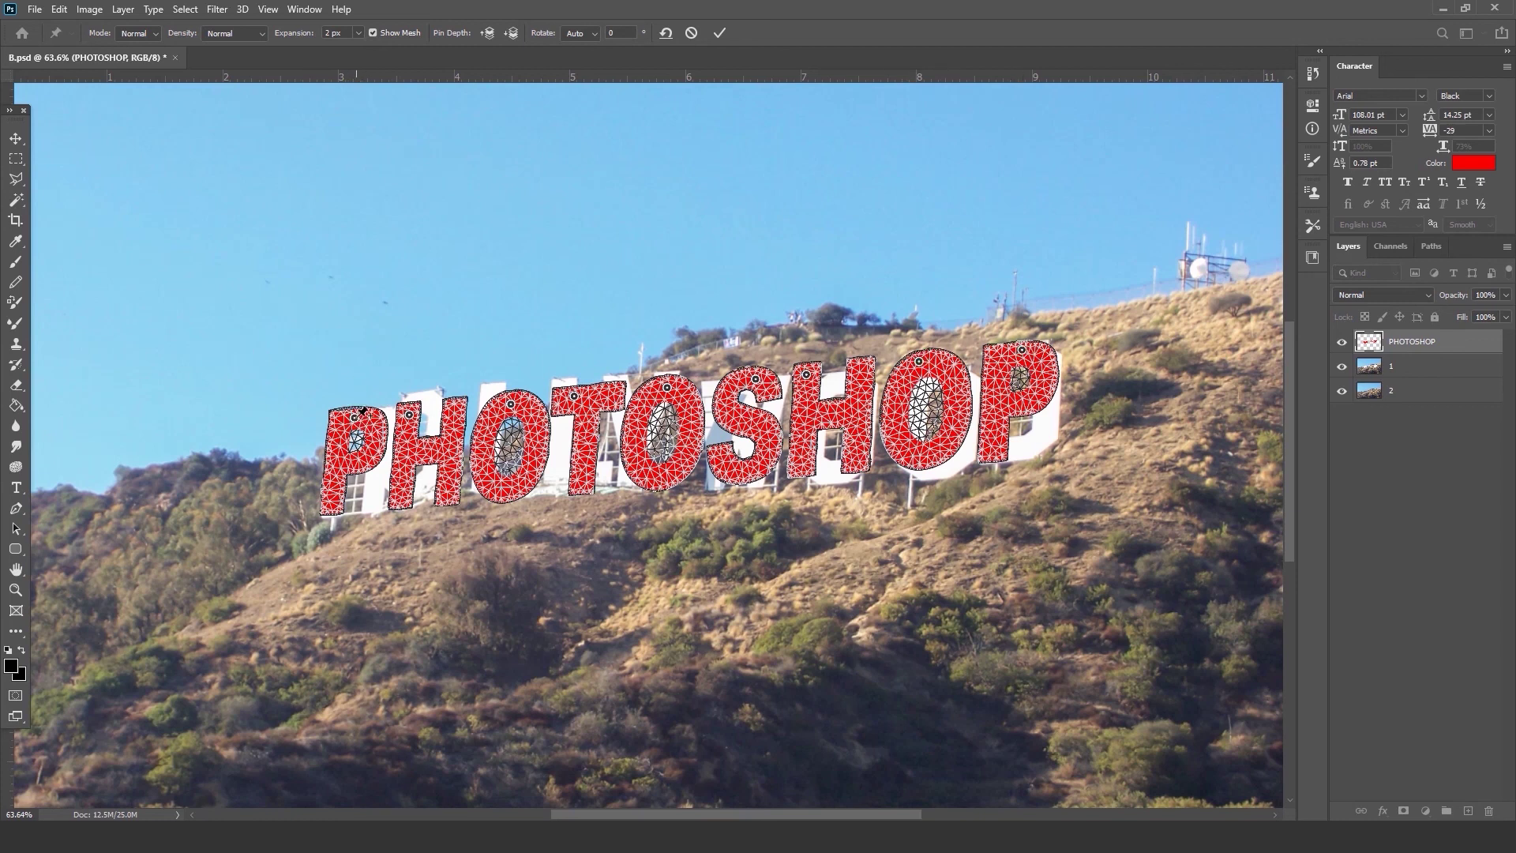
Shift the pinned PHOTOSHOP letters individually to follow the spacing and height of the original sign, and apply the Puppet Warp.
drag(362, 409, 403, 407)
drag(511, 404, 501, 398)
drag(574, 397, 563, 389)
drag(667, 388, 657, 383)
drag(756, 379, 750, 384)
drag(806, 374, 806, 388)
drag(750, 385, 756, 389)
drag(919, 360, 928, 376)
drag(1022, 350, 1028, 353)
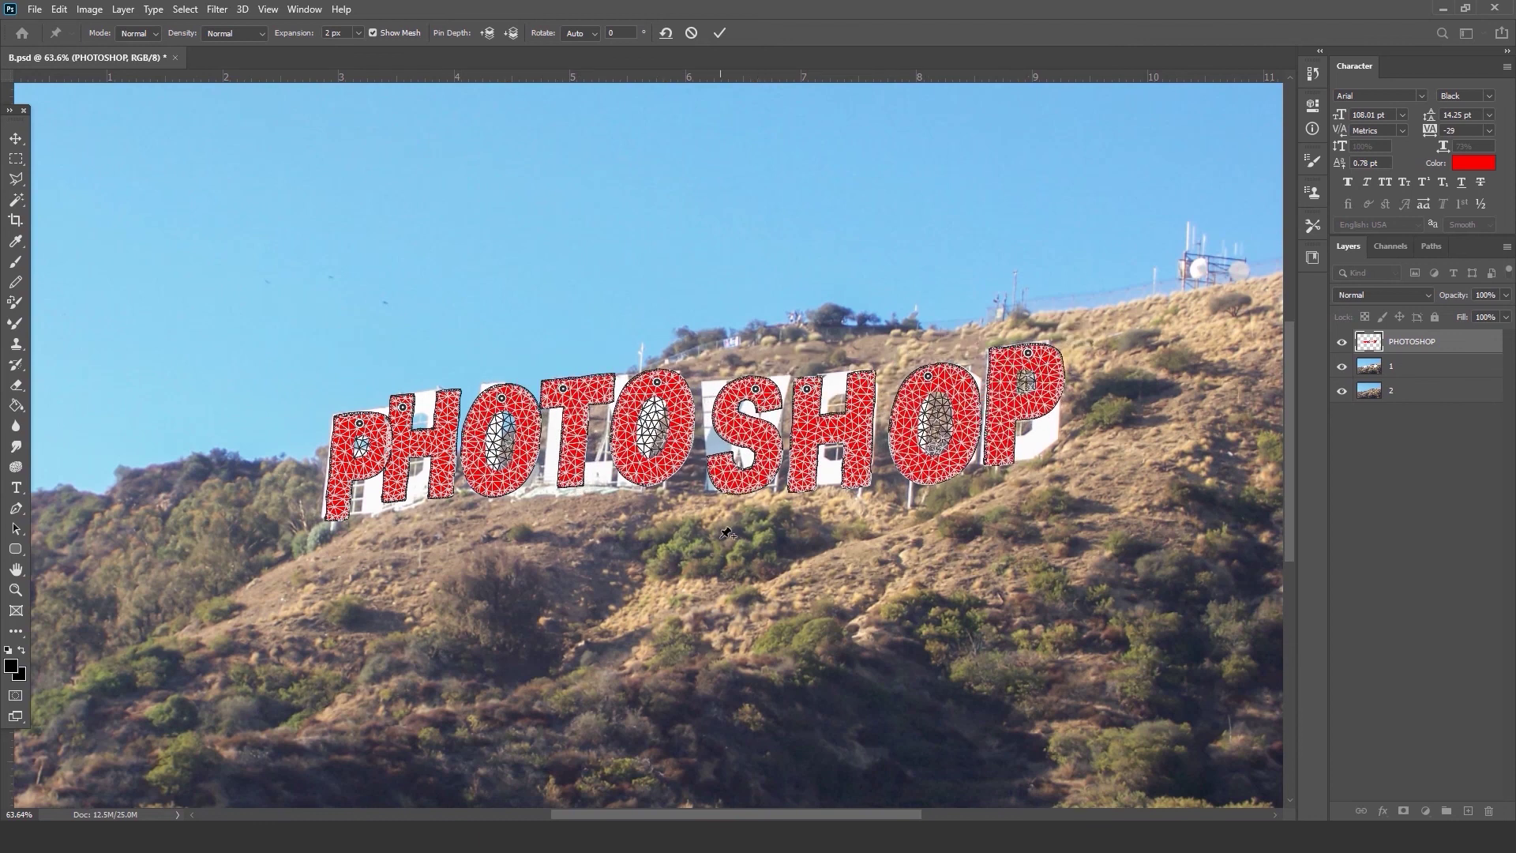
key(Return)
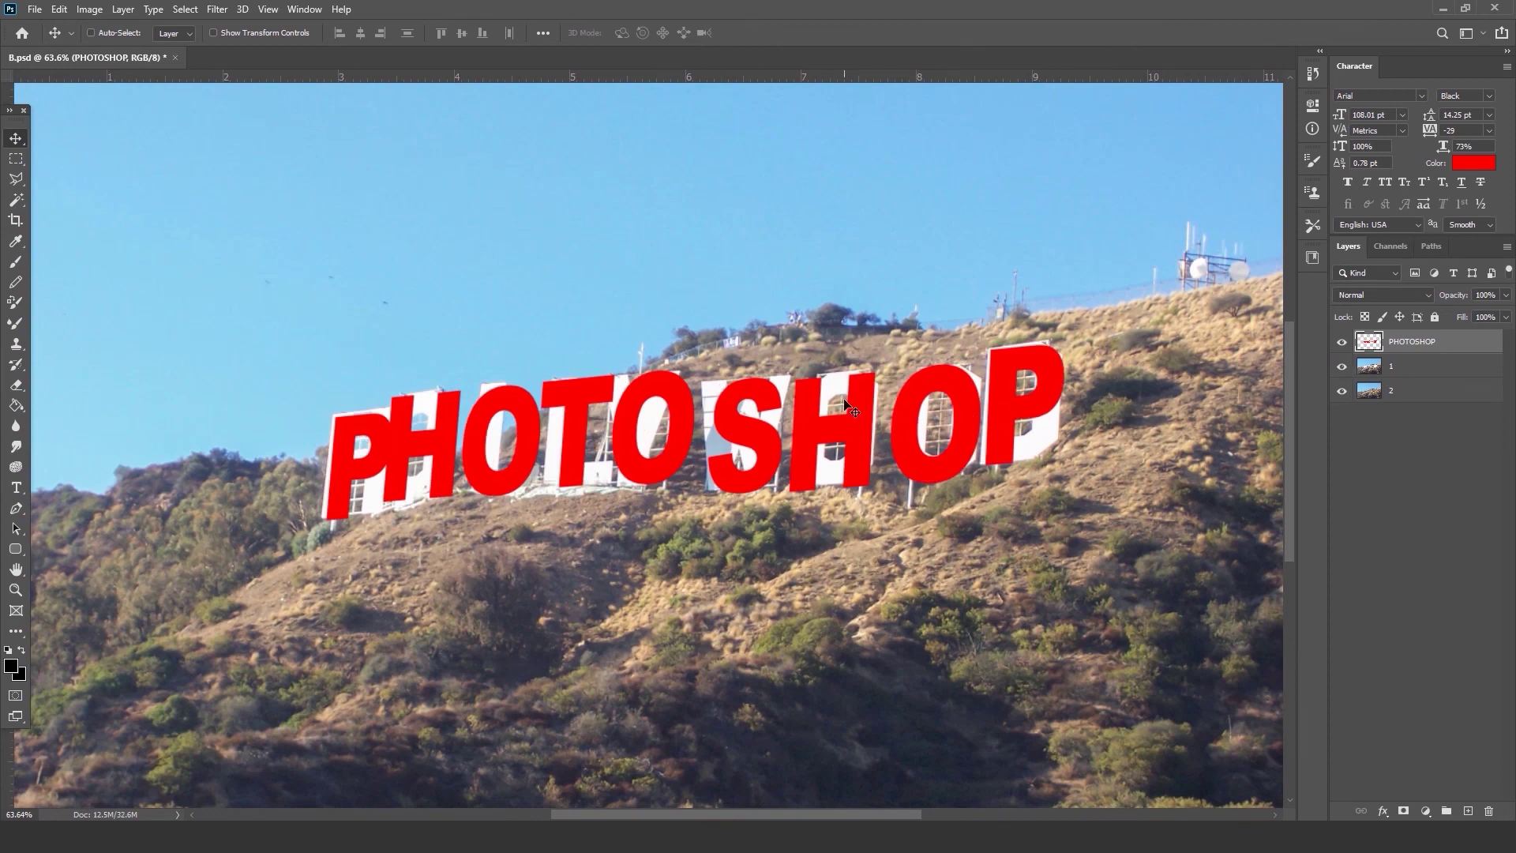
Add a Color Overlay in Normal blend mode to the PHOTOSHOP layer and open its color for editing.
scroll(898, 390, up, 3)
scroll(829, 402, down, 3)
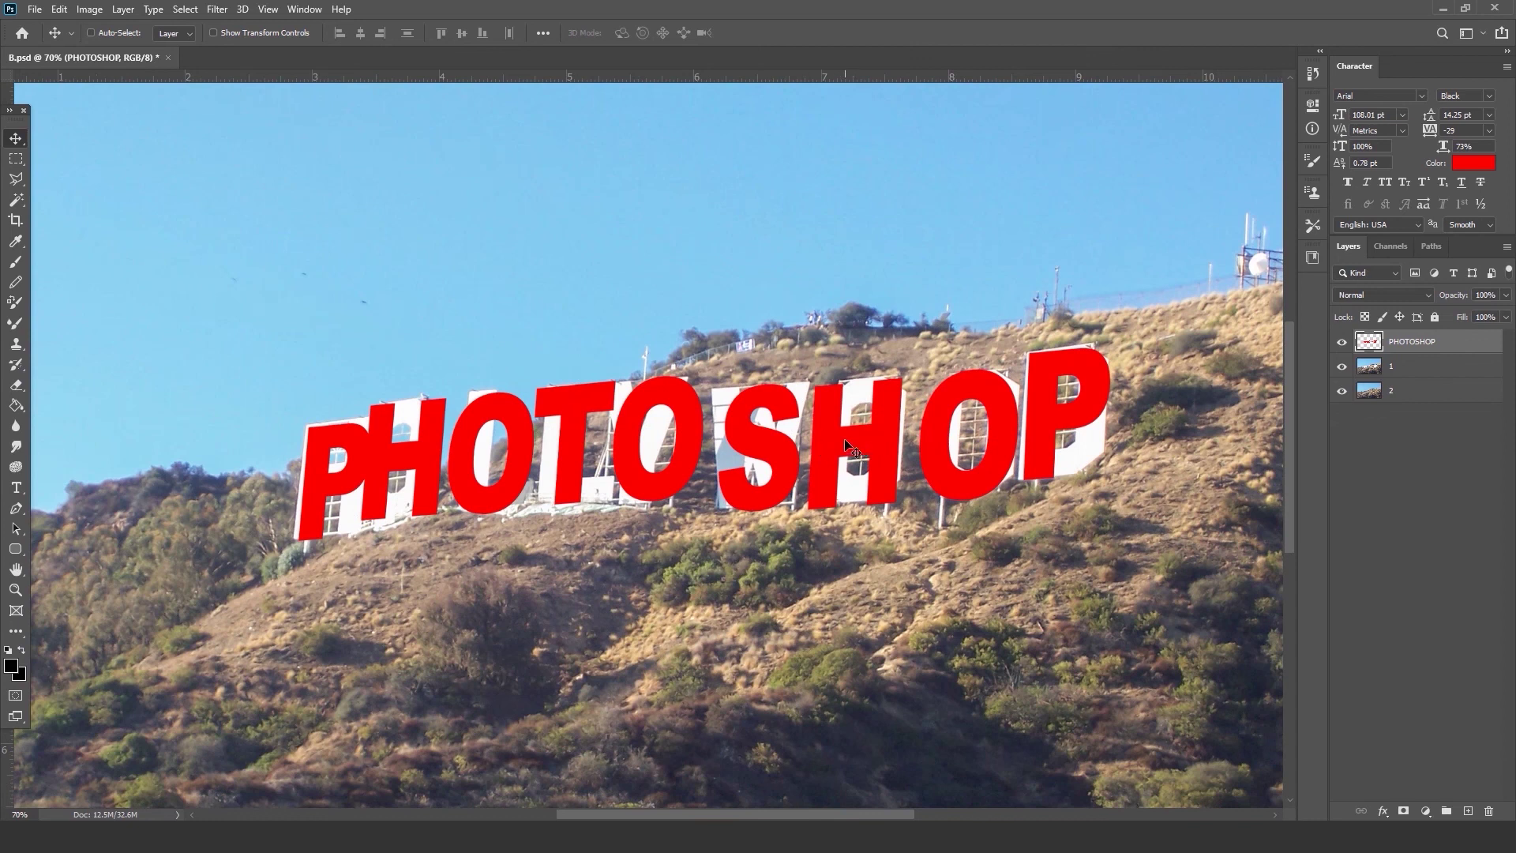
double_click(1482, 348)
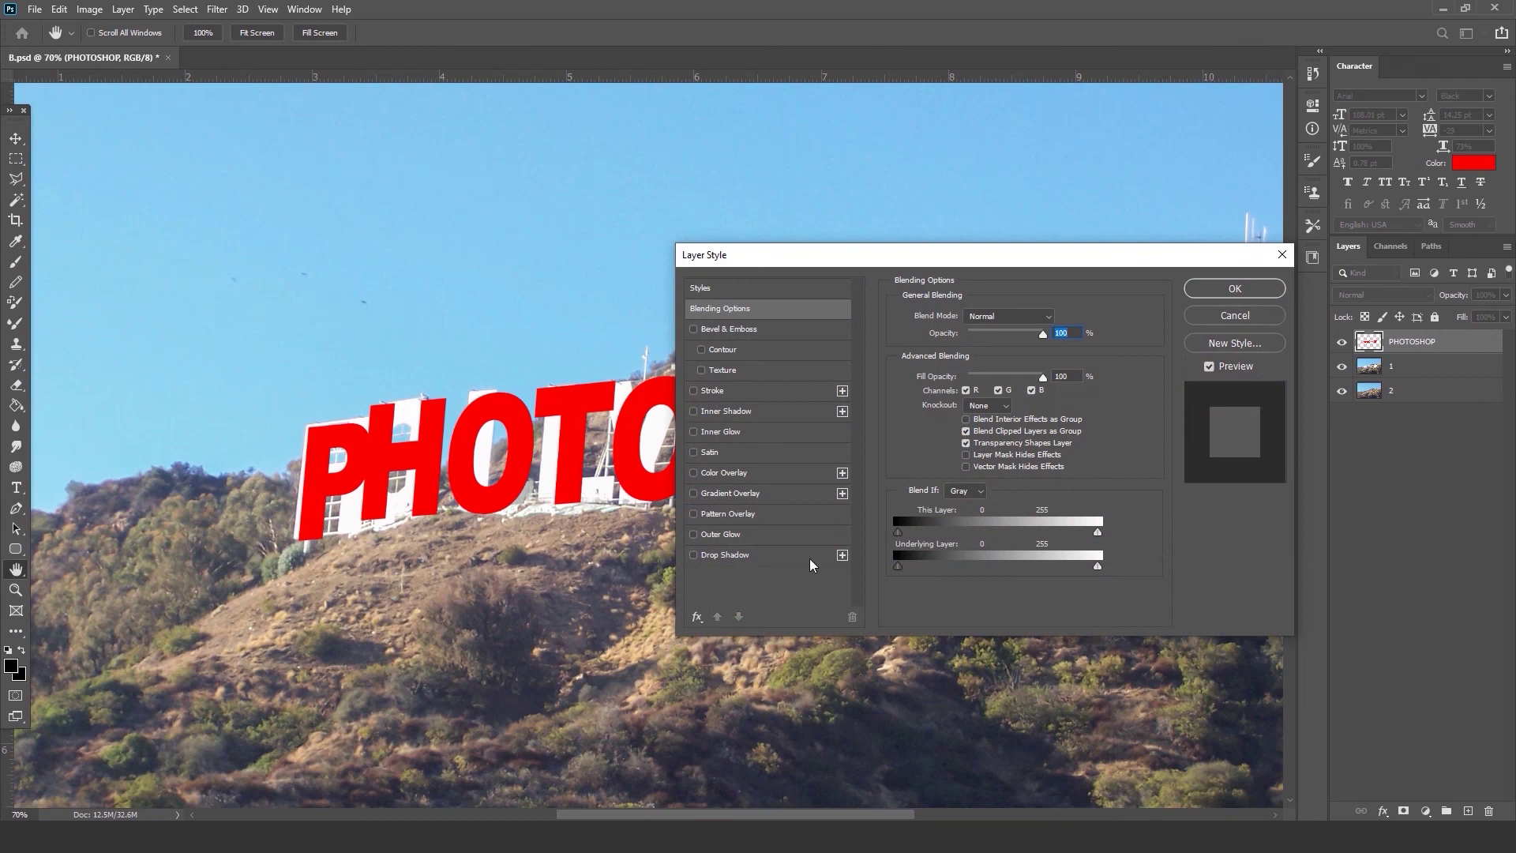
drag(823, 277, 723, 298)
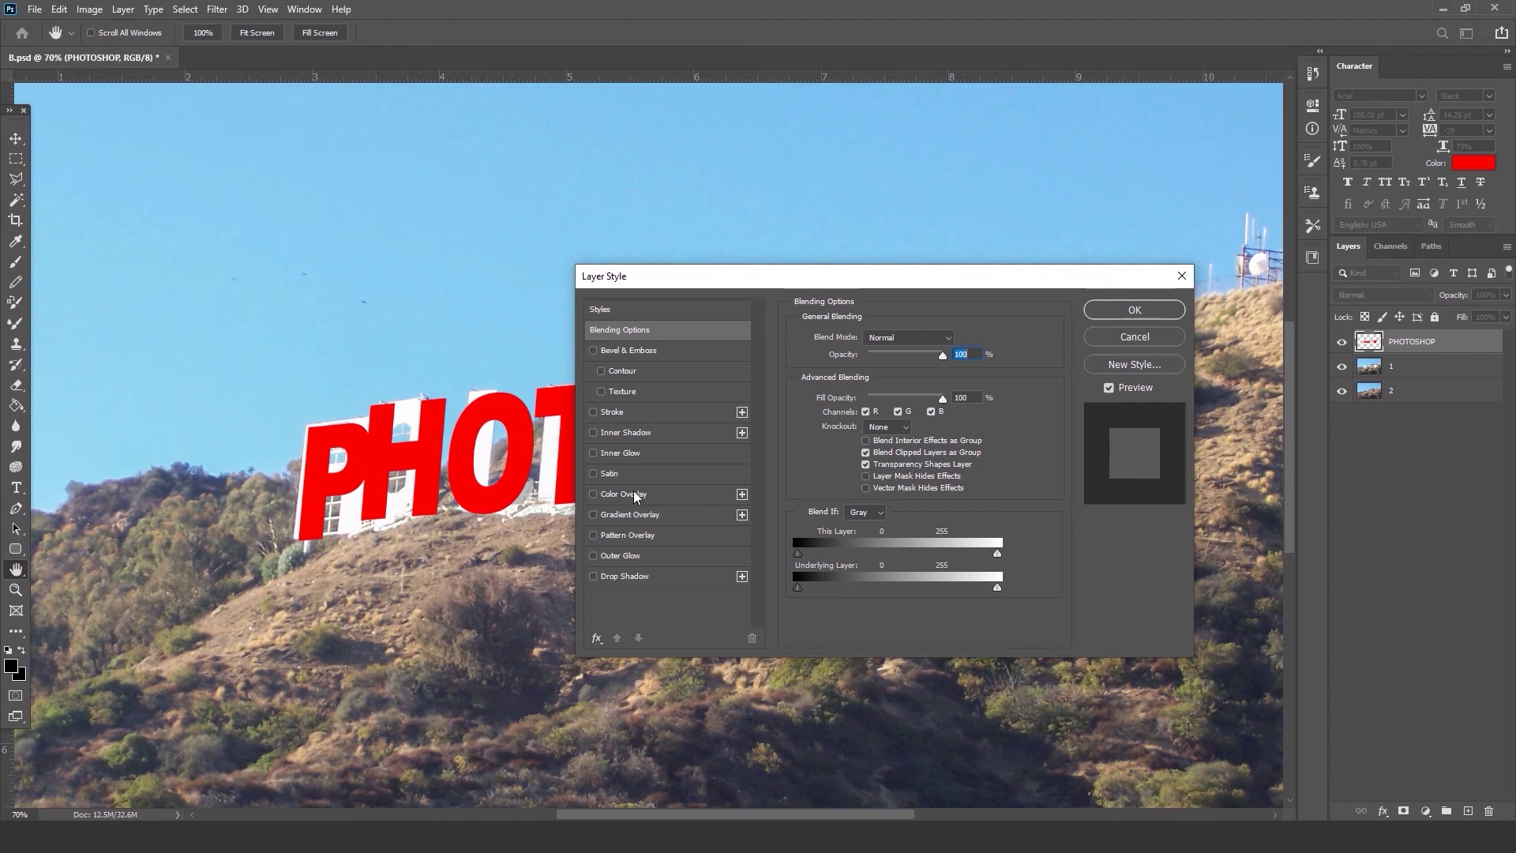
click(593, 493)
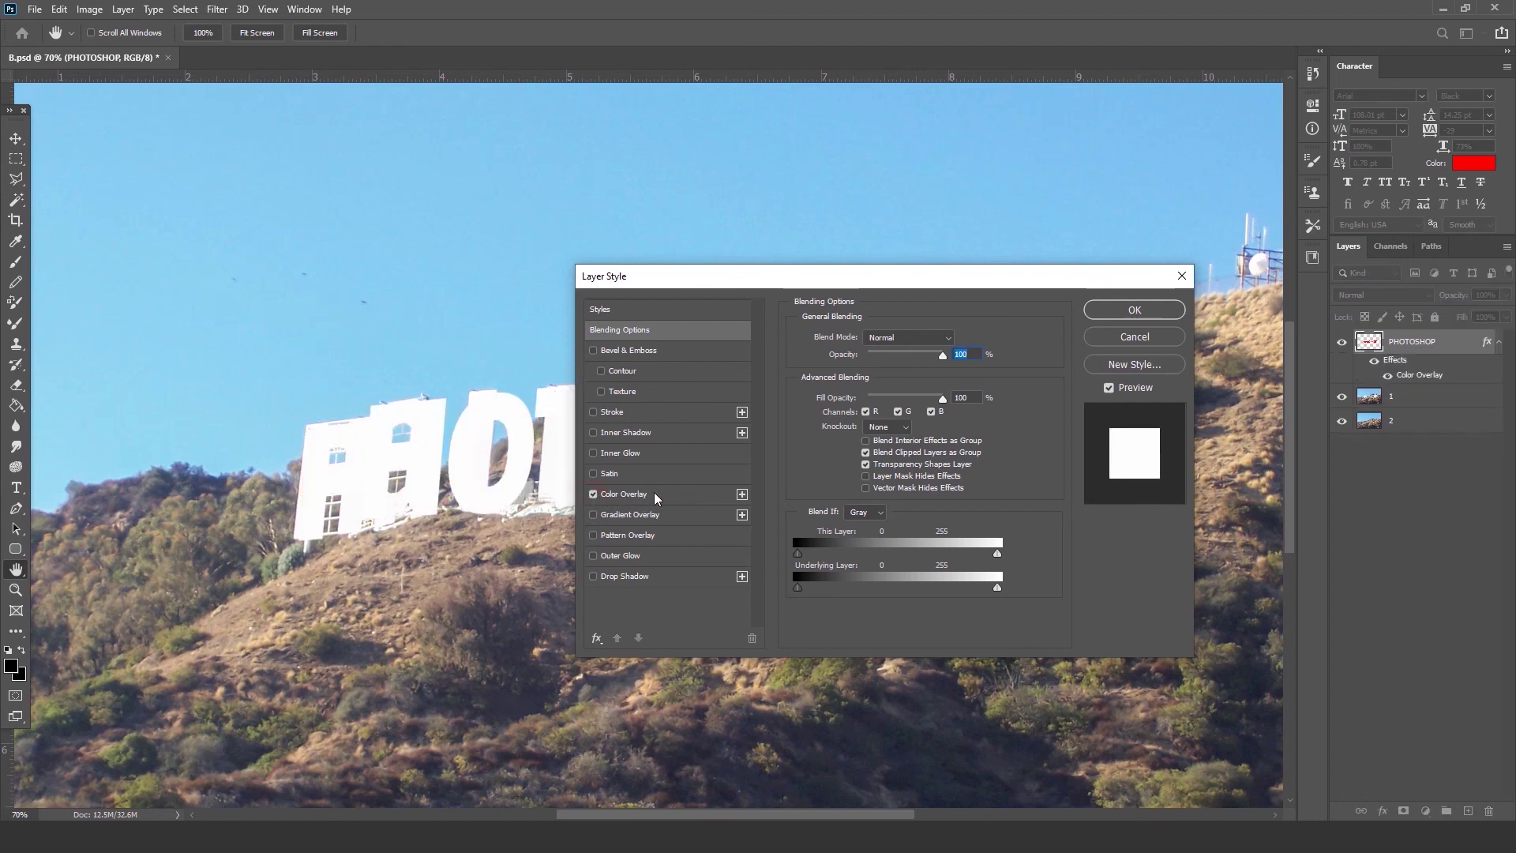
click(655, 496)
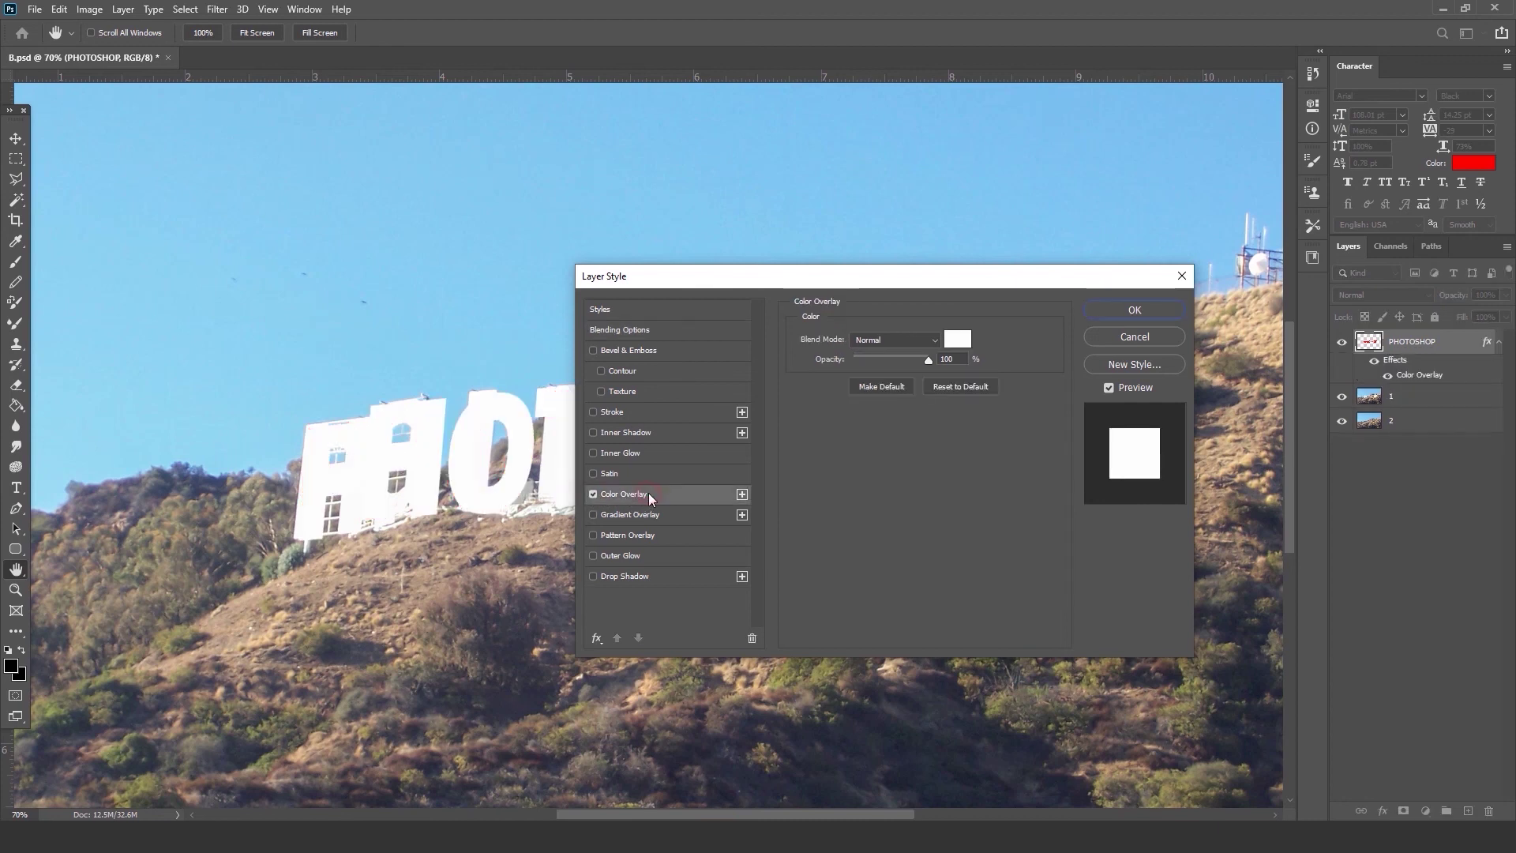
click(883, 343)
click(869, 353)
drag(947, 282, 1311, 289)
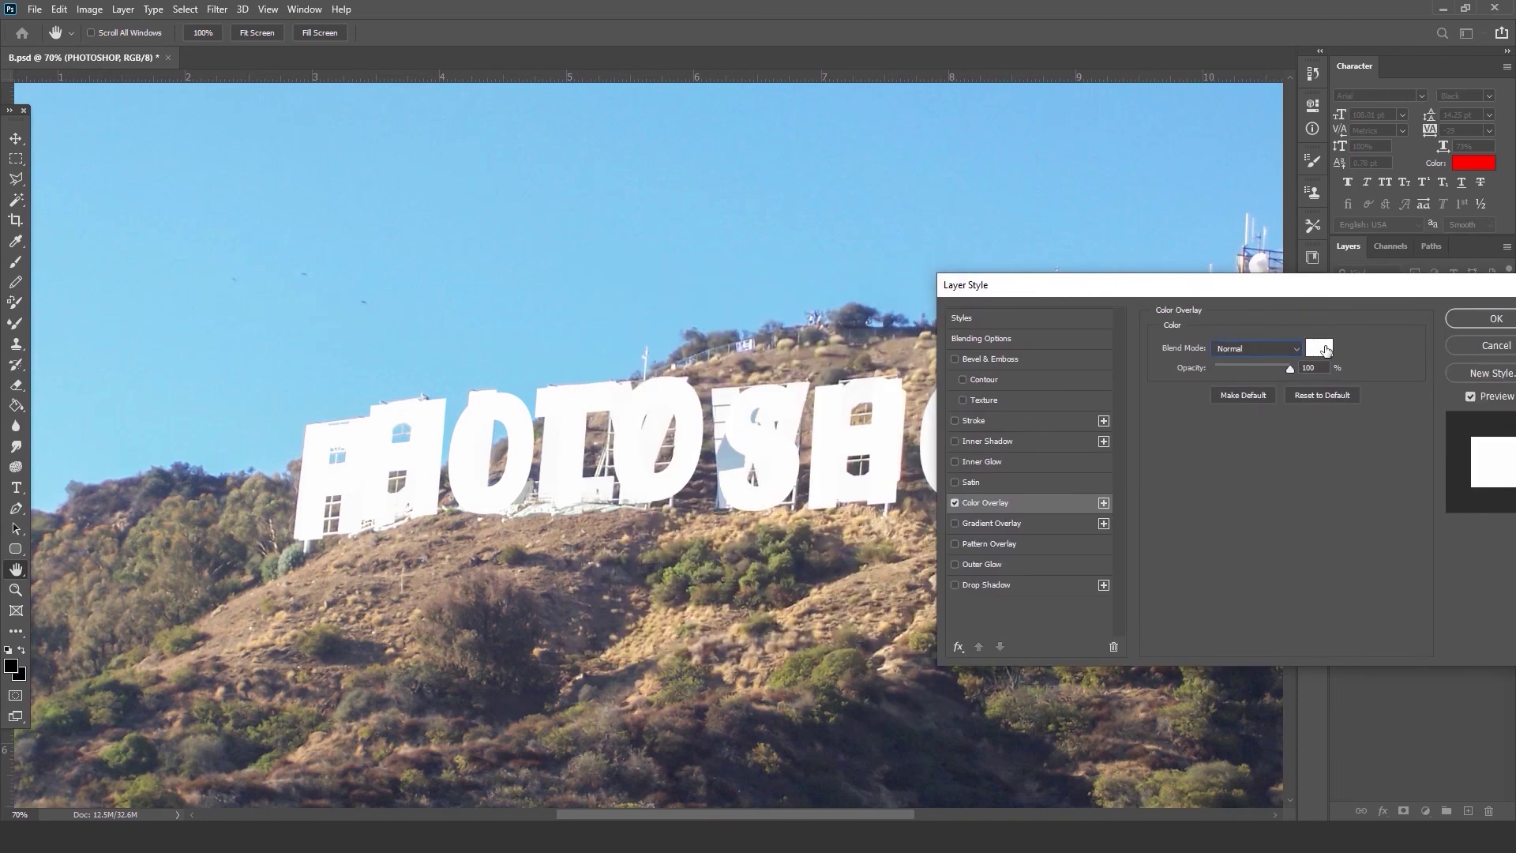
click(1320, 349)
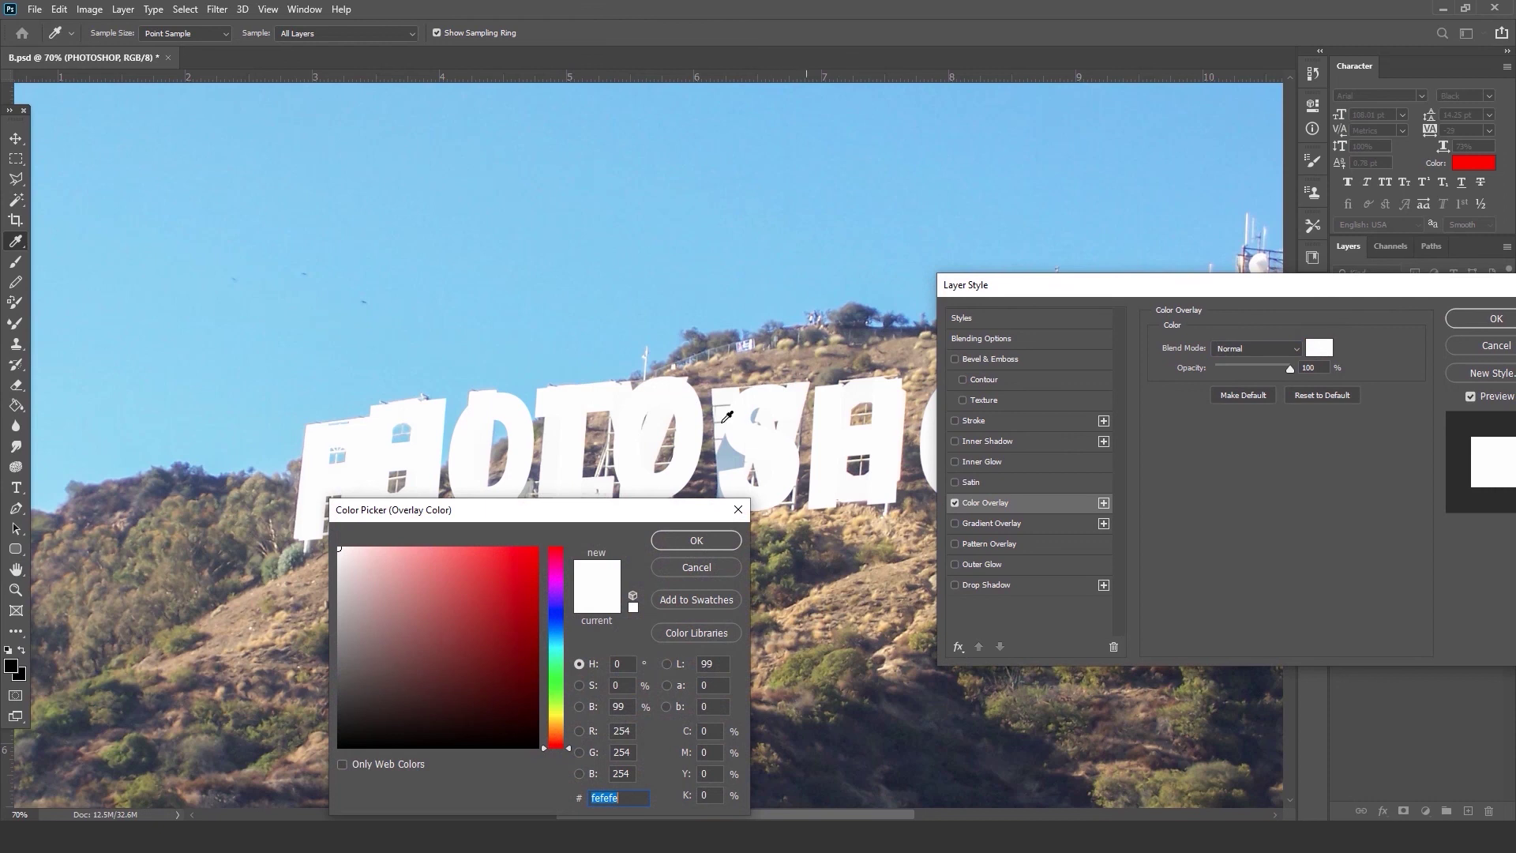
Try sky blue and hillside brown tones sampled from the photo as the overlay color.
click(747, 285)
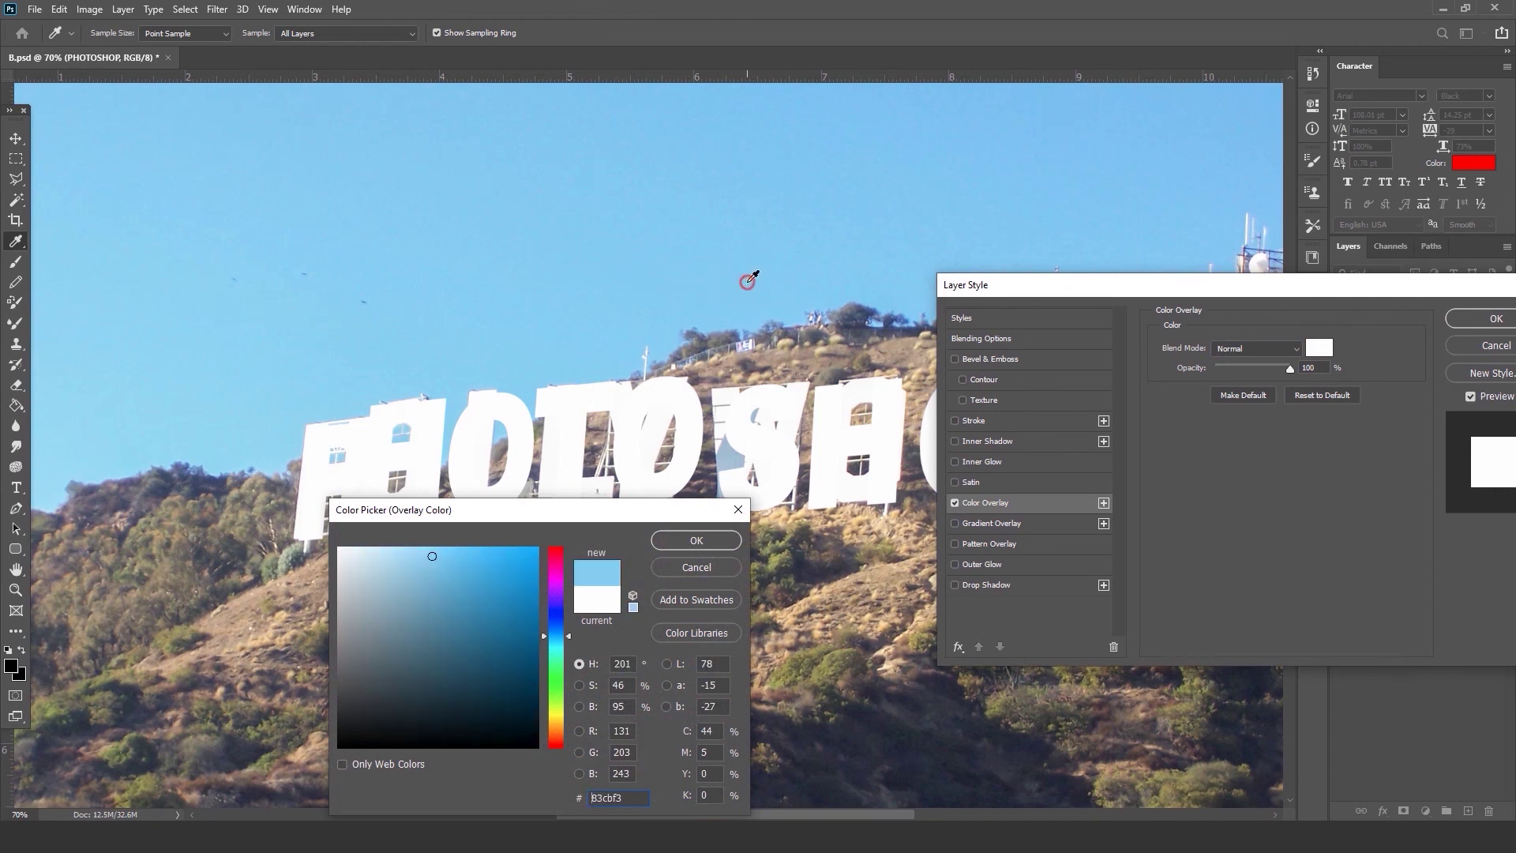
click(800, 362)
click(838, 603)
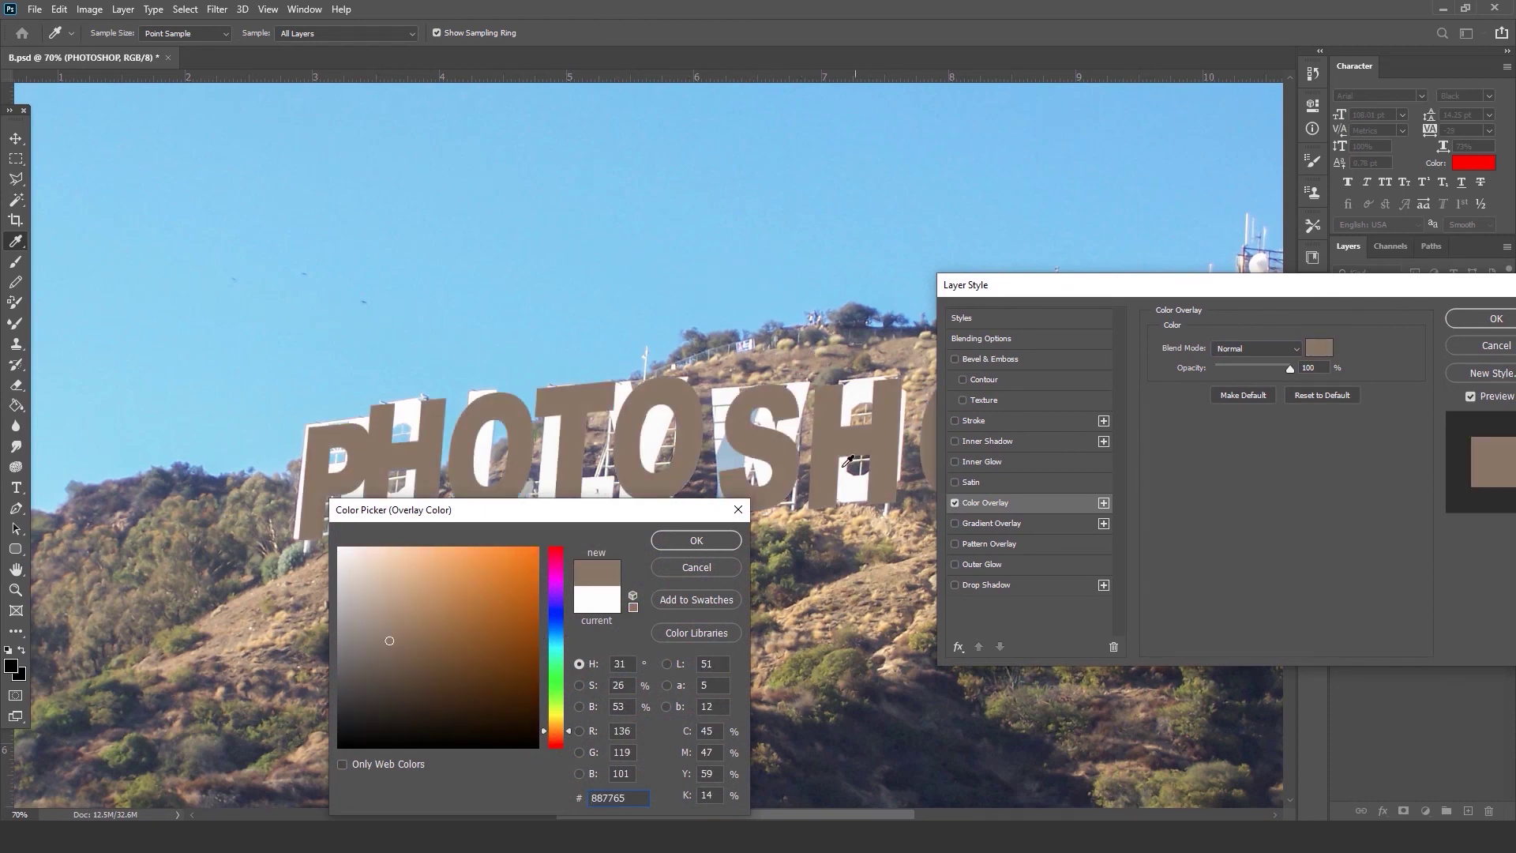
click(201, 545)
click(248, 667)
click(538, 159)
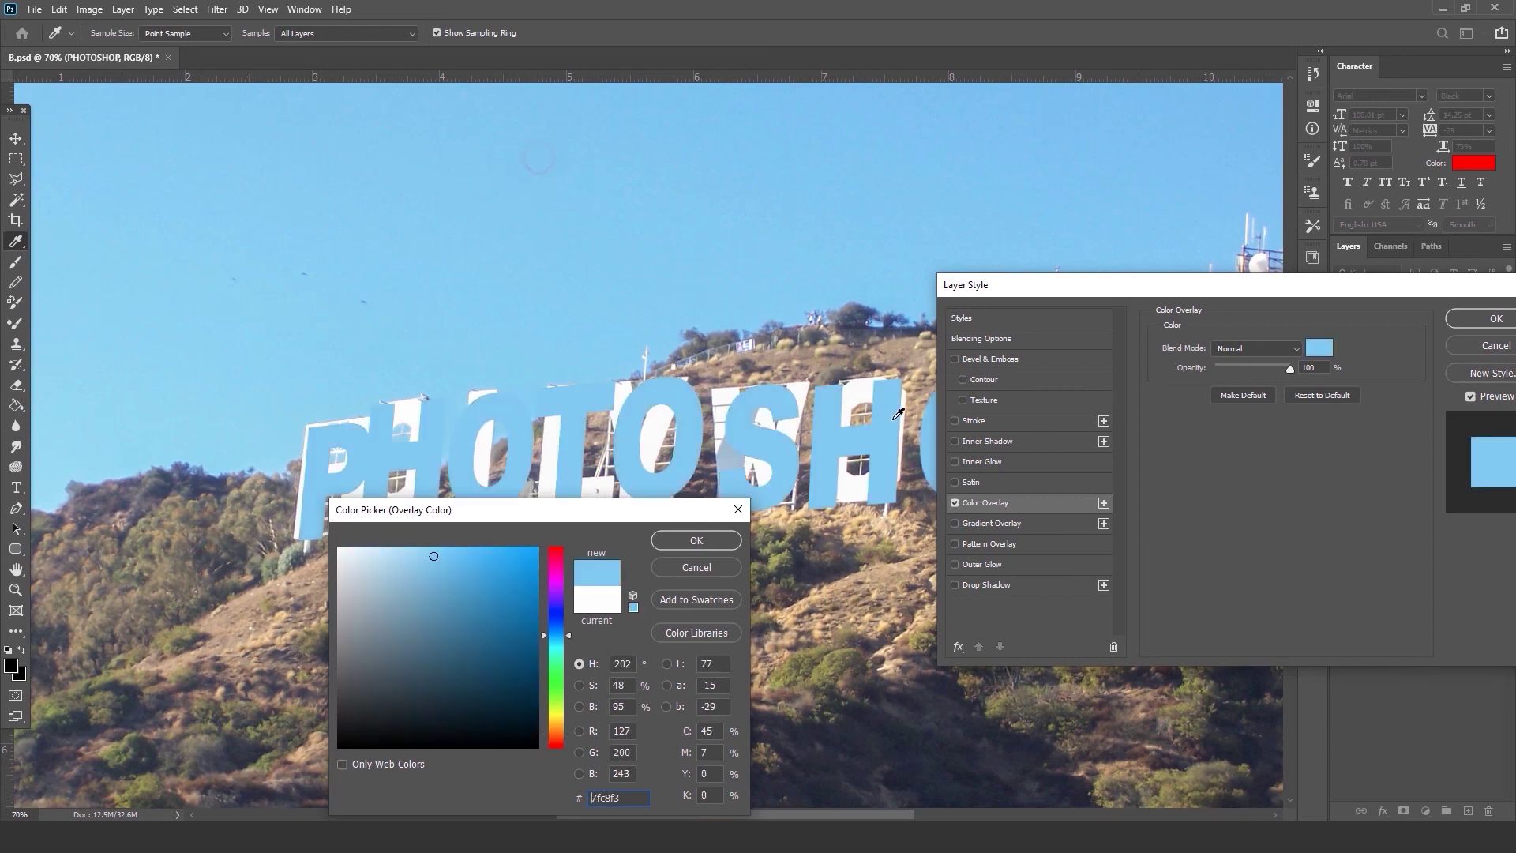
Set the overlay color to the off-white fafafa sampled from the sign's W and apply the layer style.
click(727, 391)
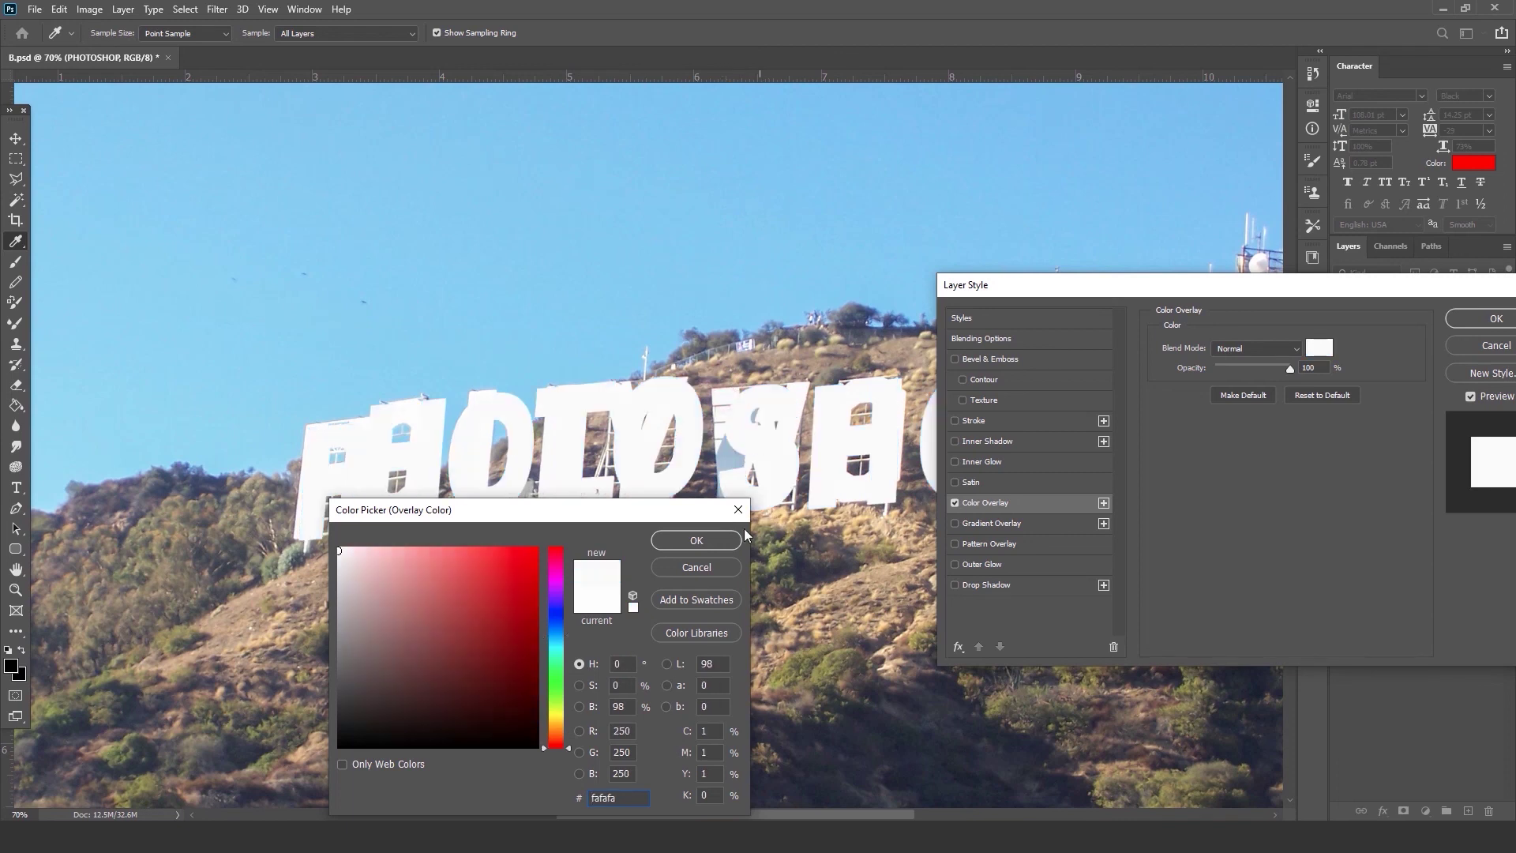
click(703, 540)
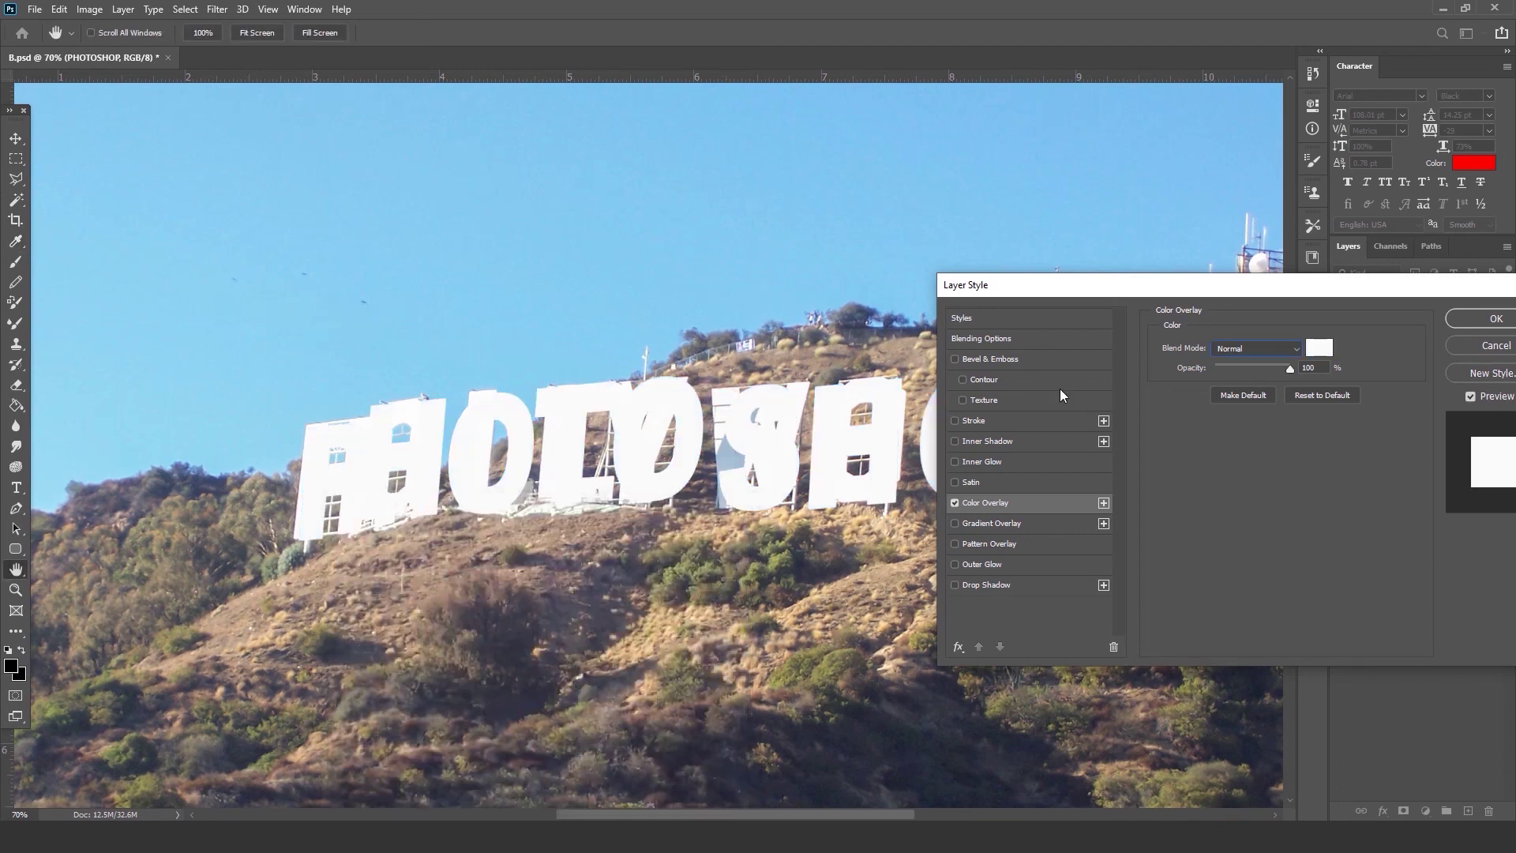
click(1474, 319)
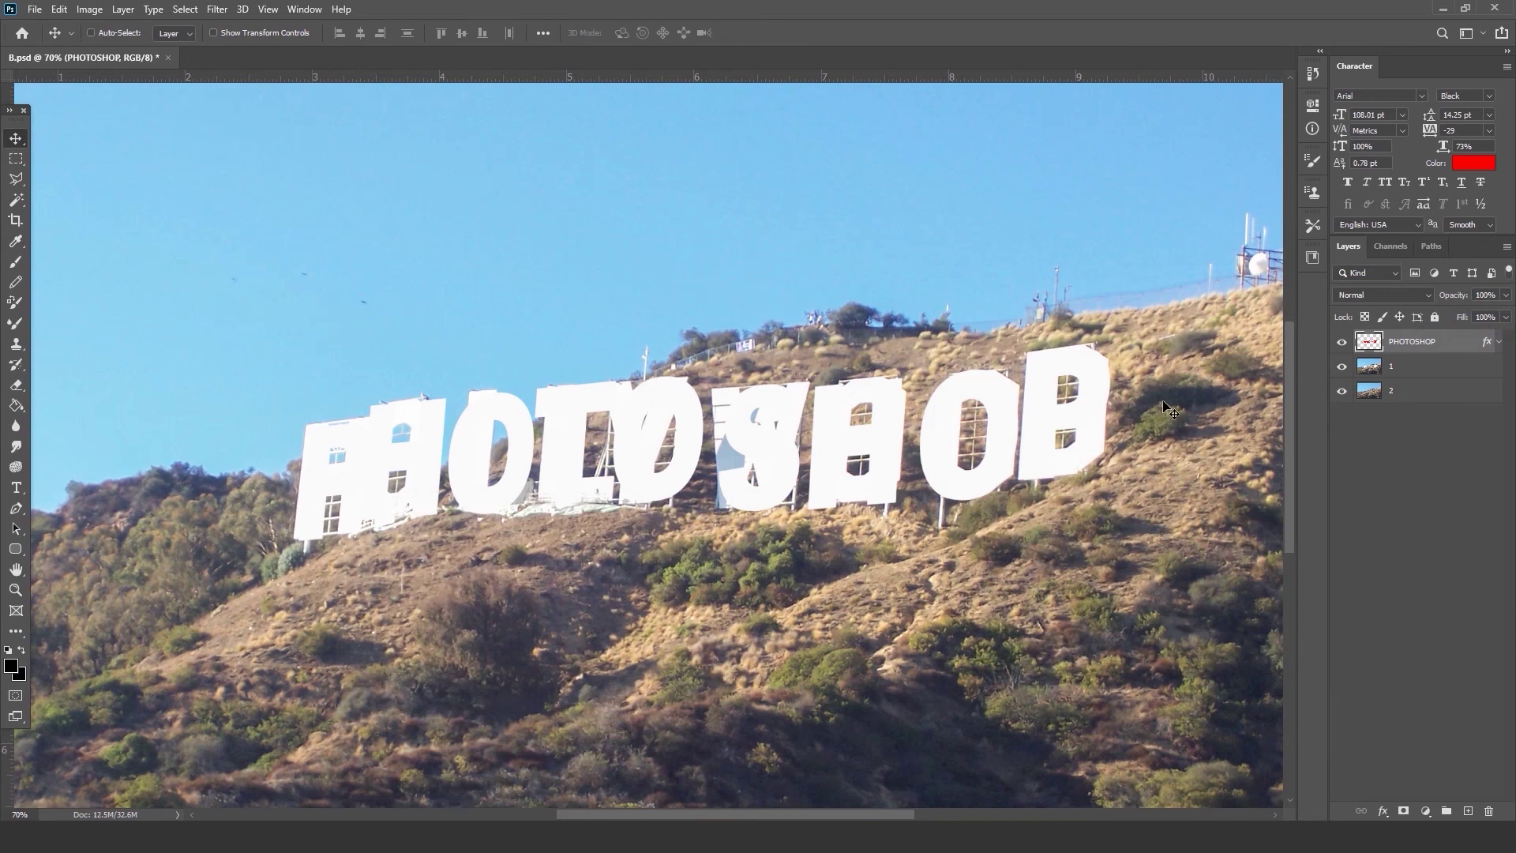
Hide the PHOTOSHOP layer and make layer 1 with the original sign the active layer.
click(1342, 343)
click(1406, 367)
scroll(898, 422, up, 7)
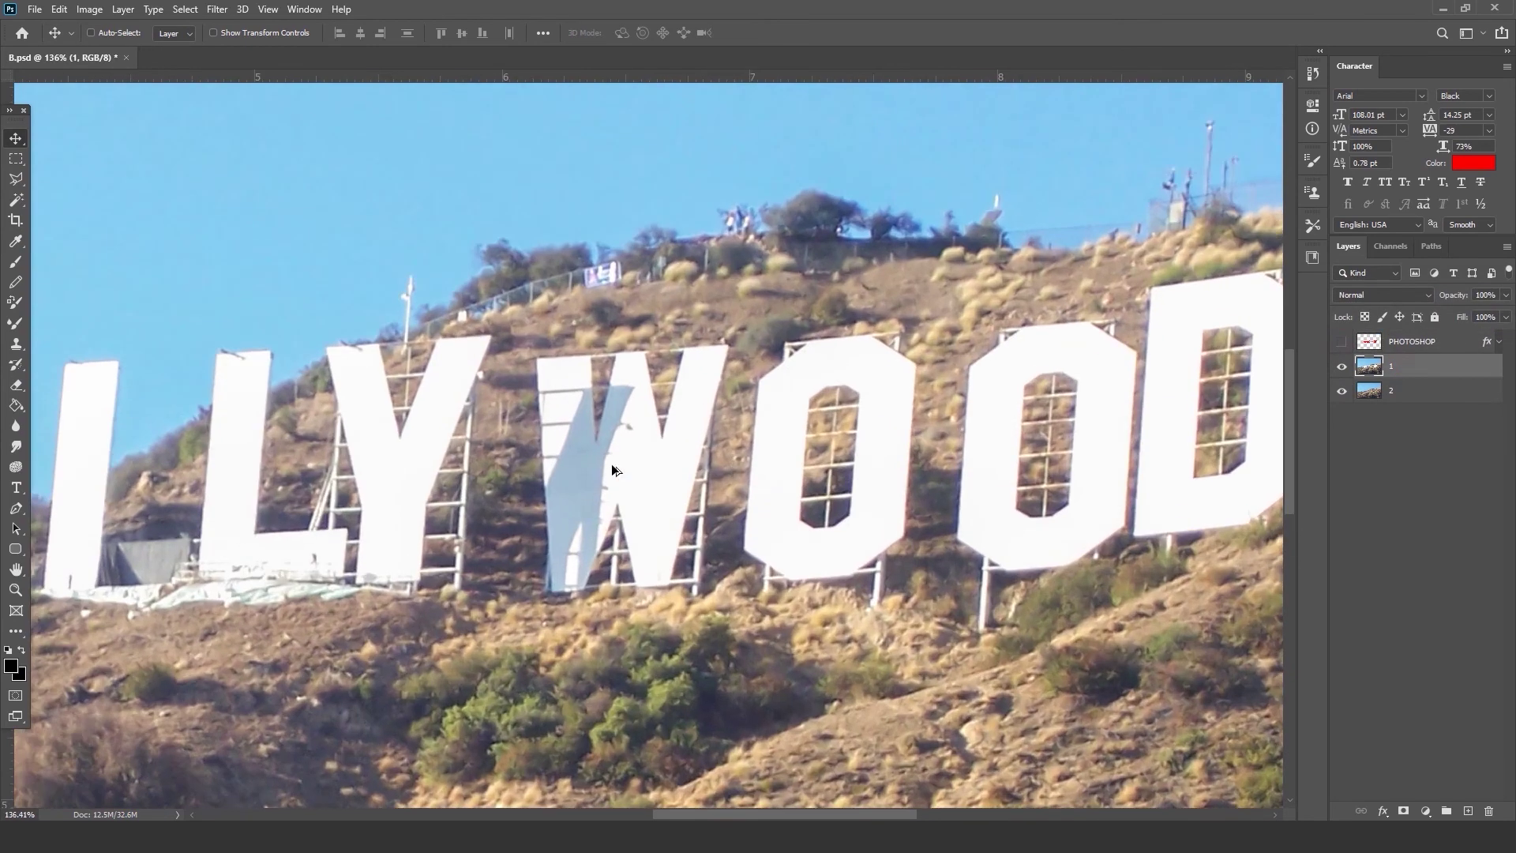
scroll(600, 460, up, 4)
Copy a rectangular area around the sign's W from layer 1 to a new layer, and hide layer 1.
click(16, 159)
scroll(716, 523, down, 2)
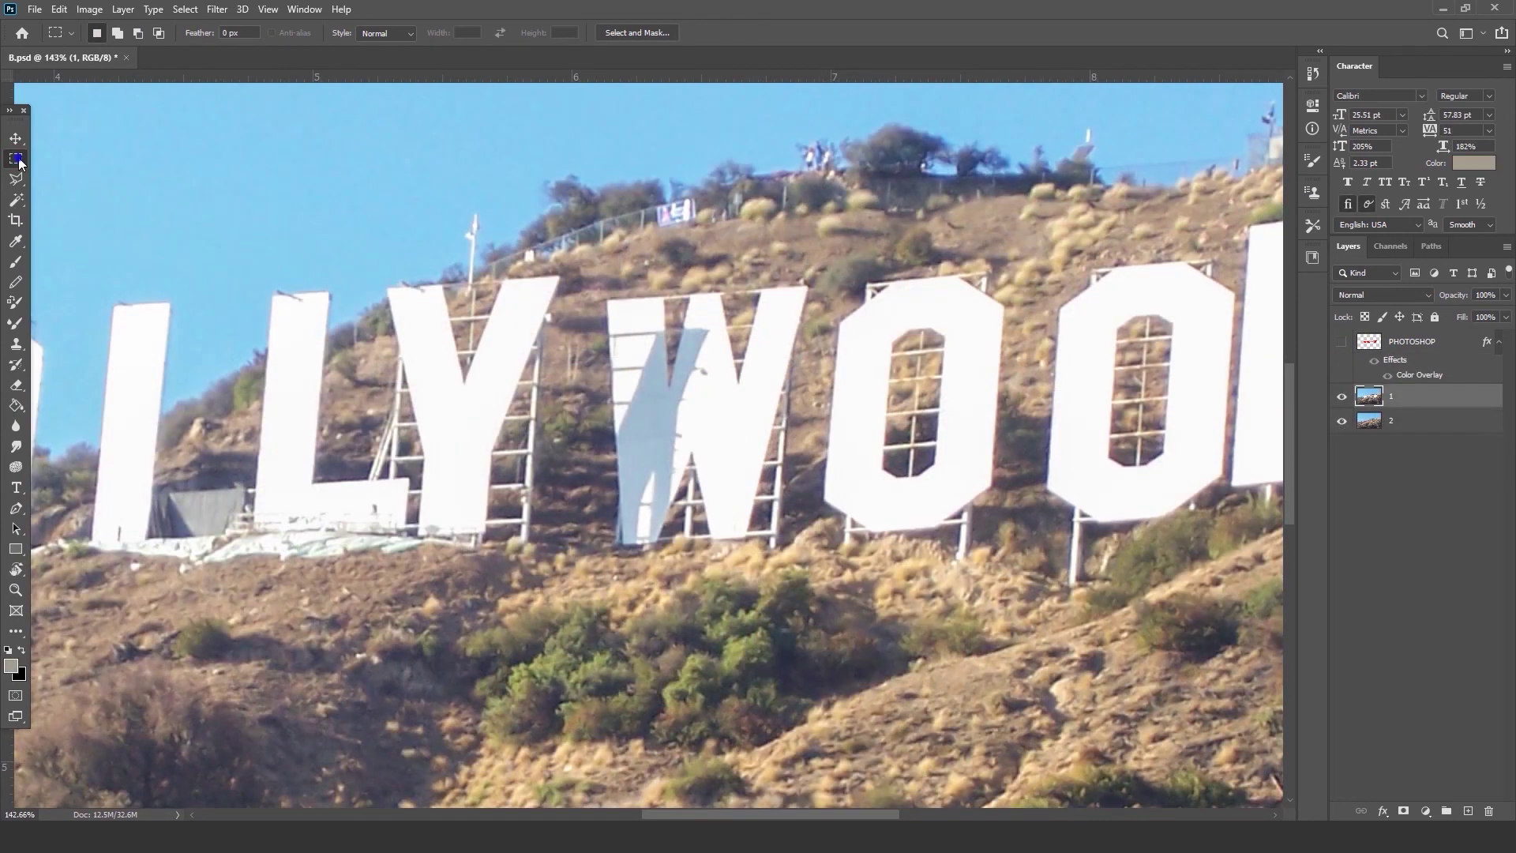
right_click(16, 160)
click(78, 161)
drag(569, 282, 817, 552)
key(ctrl+j)
click(1341, 421)
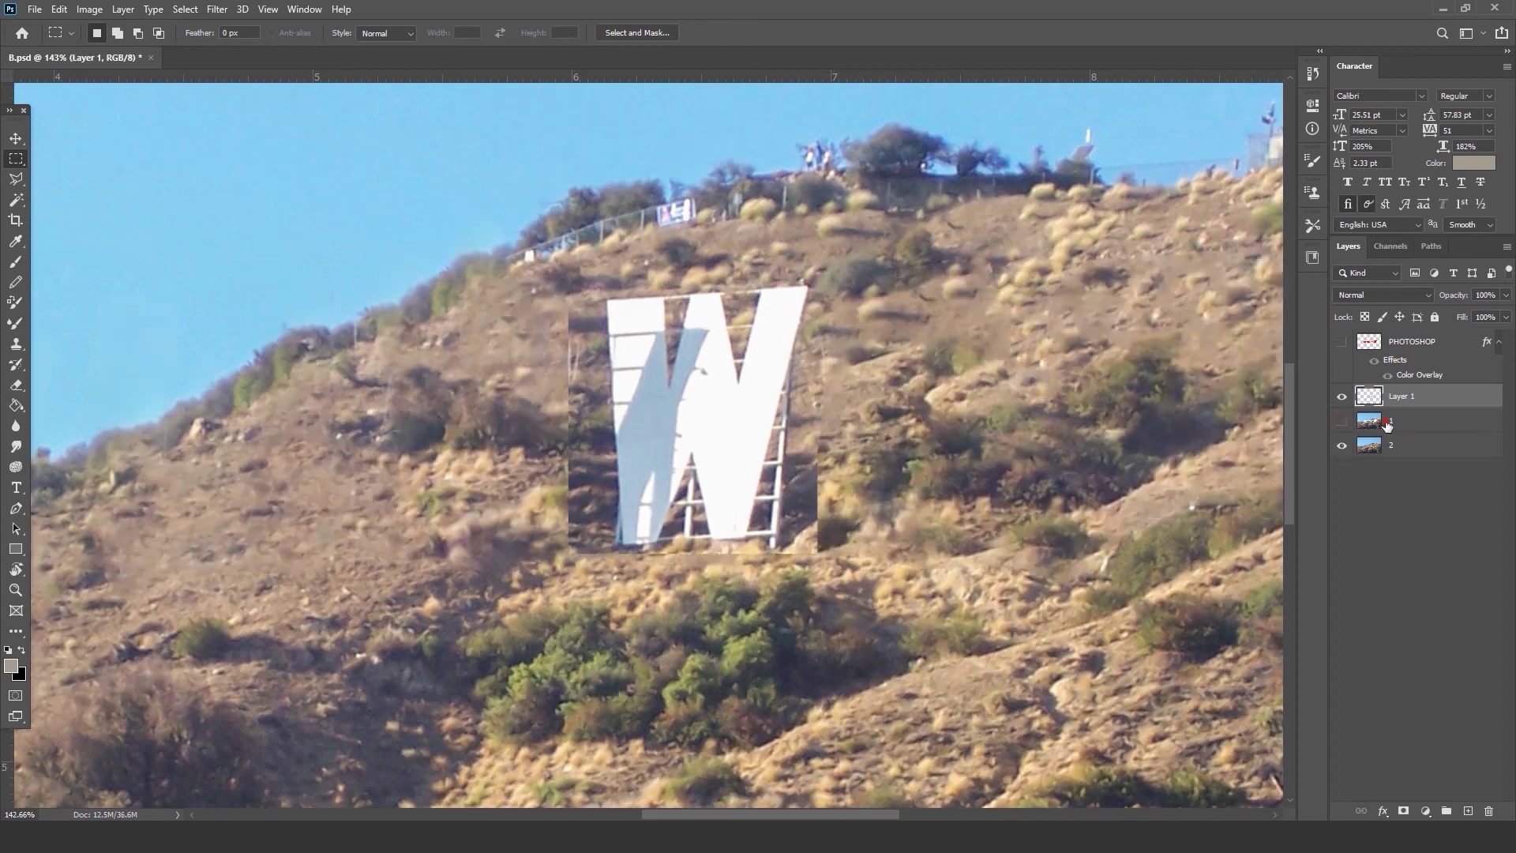
Add an empty layer between the copied W and layer 1, and fill it with near-black grey.
click(1421, 420)
click(1467, 811)
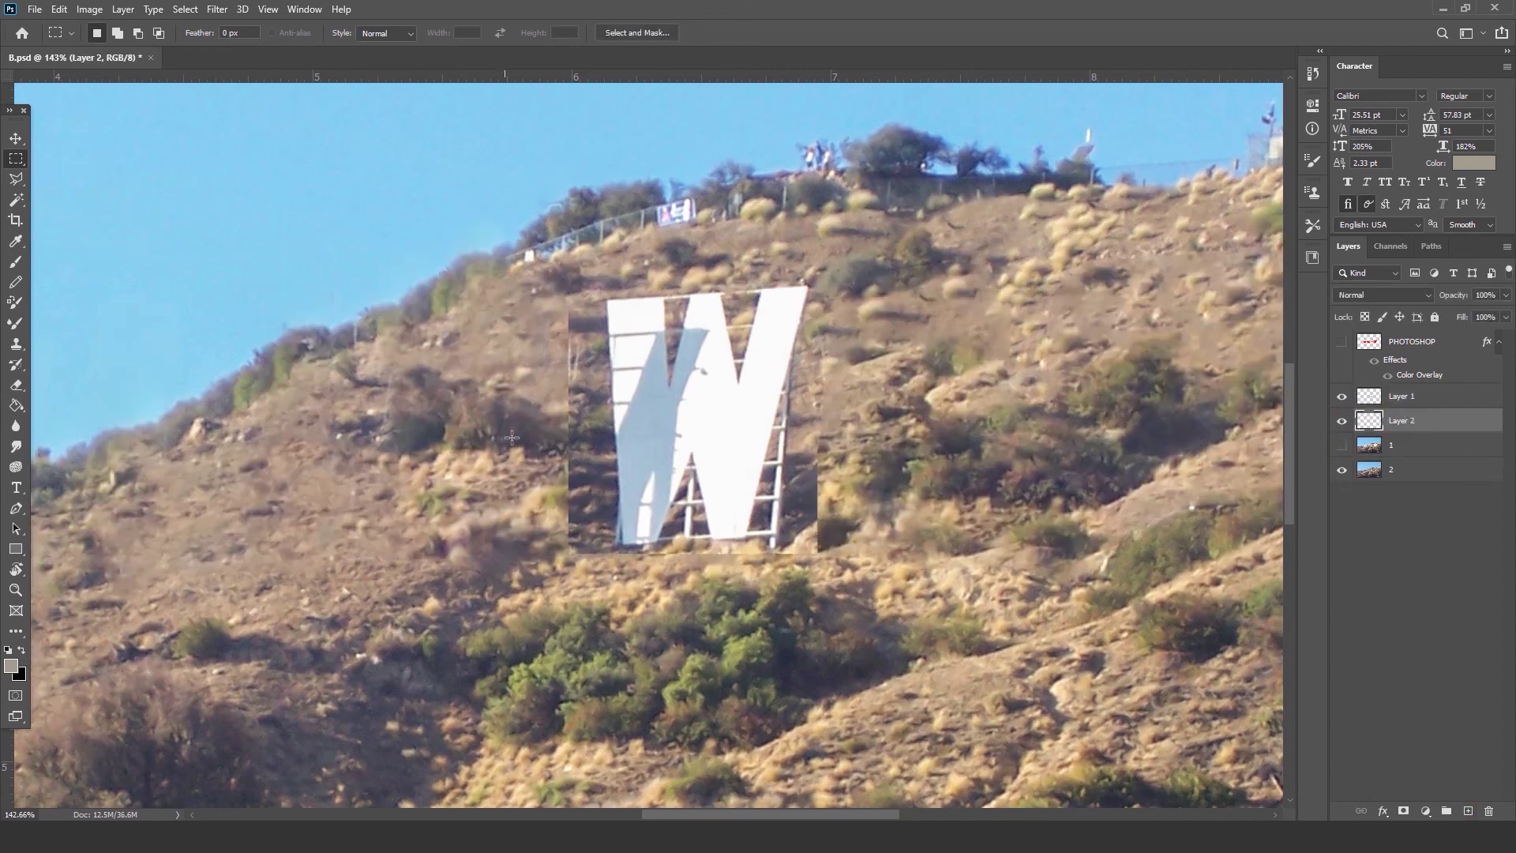
click(15, 405)
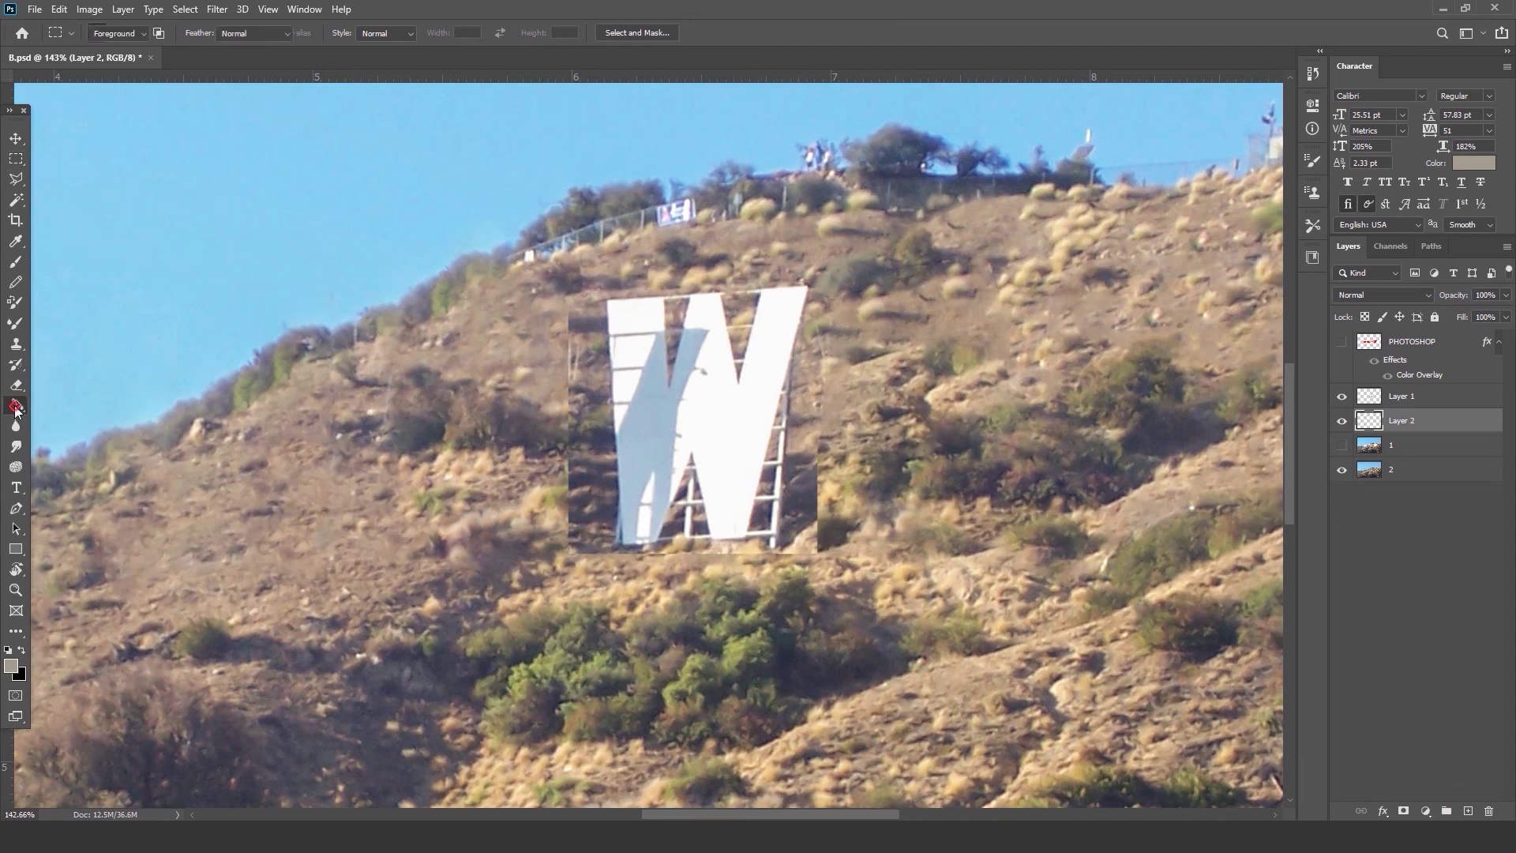
click(12, 665)
drag(362, 619, 377, 691)
click(662, 545)
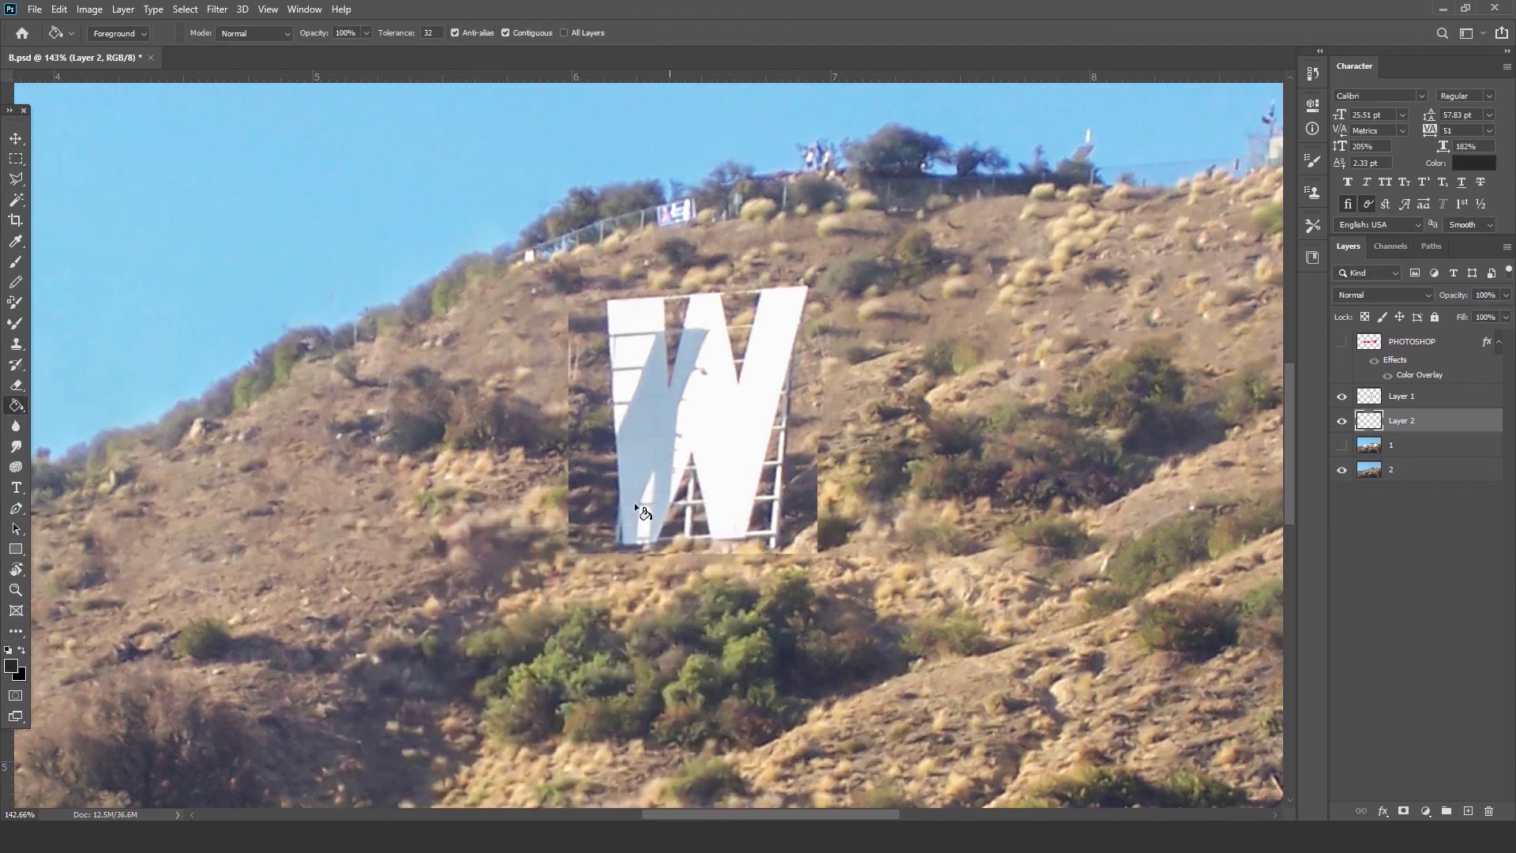
click(655, 542)
Move the copied W to the left over the dark background and scale it up to about 166%.
click(16, 140)
click(1398, 401)
drag(647, 361, 259, 476)
key(ctrl+t)
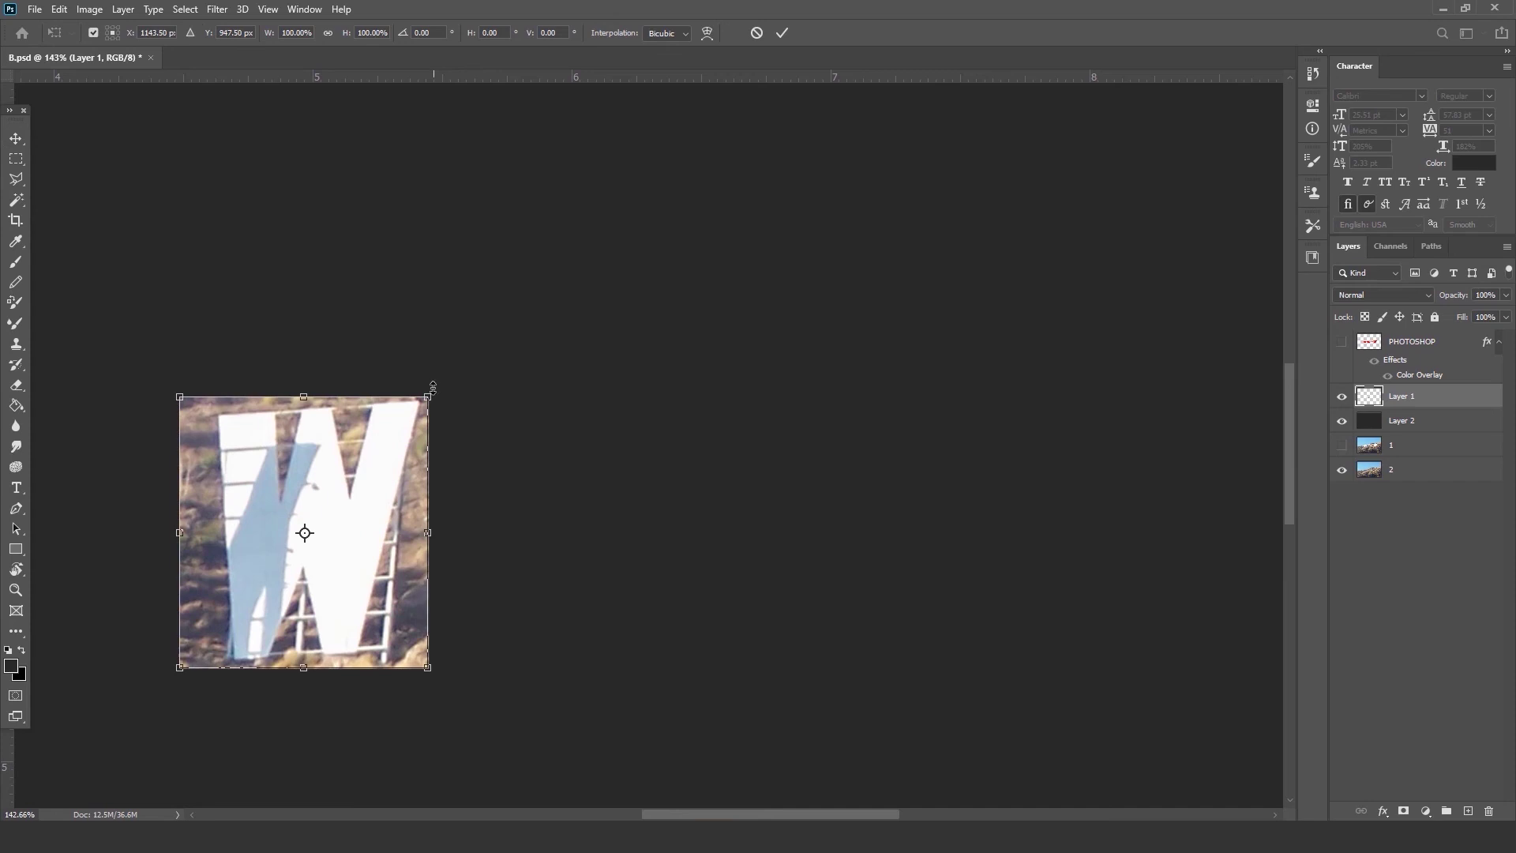
drag(430, 393, 580, 202)
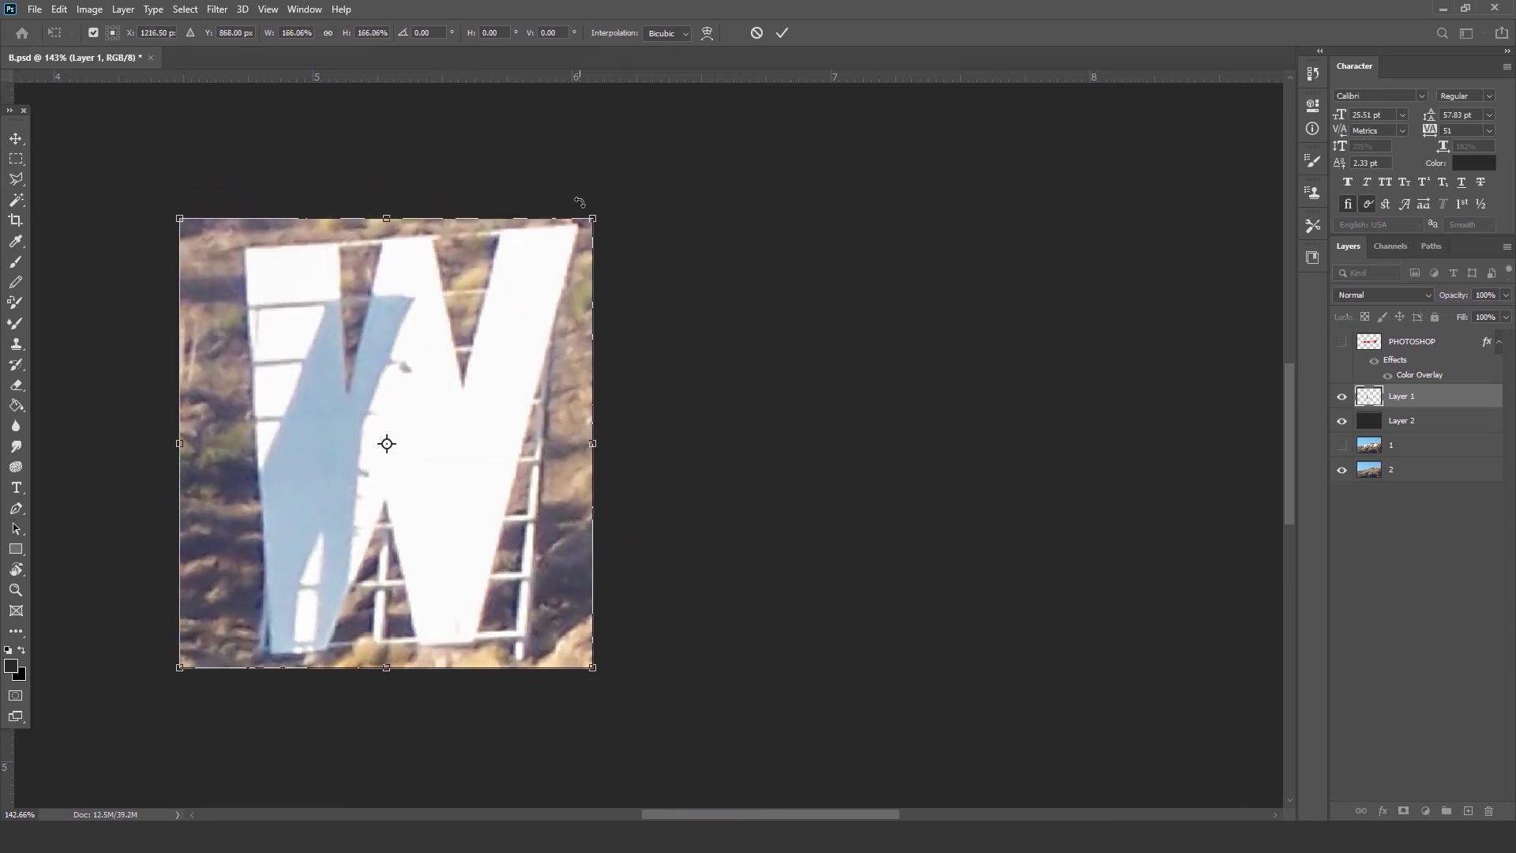
key(Return)
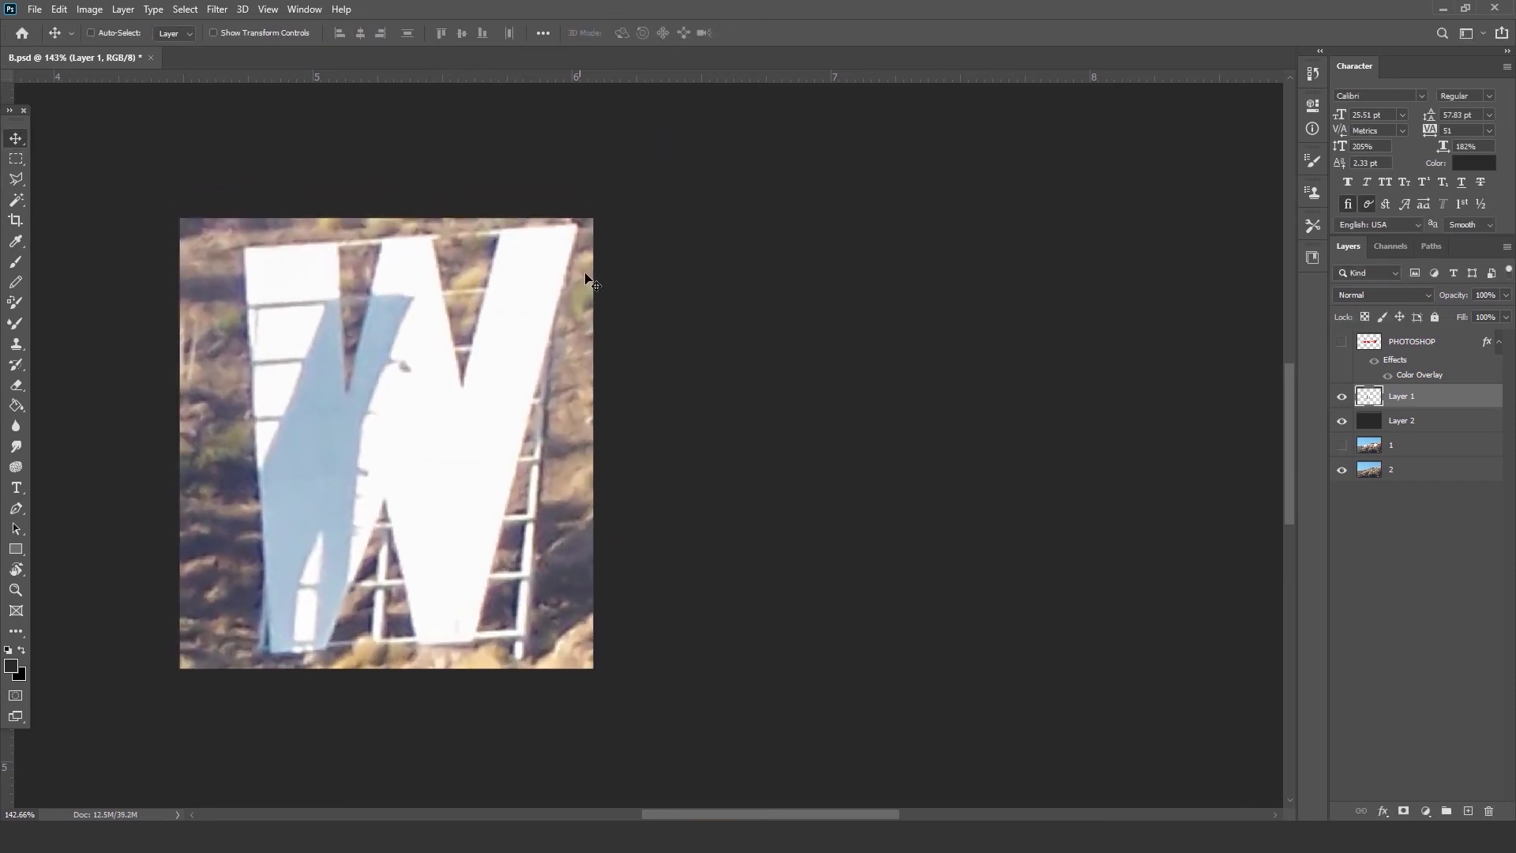
On a new layer, draw a tall narrow rectangle to the right of the W, fill it with white, and deselect it.
click(1467, 811)
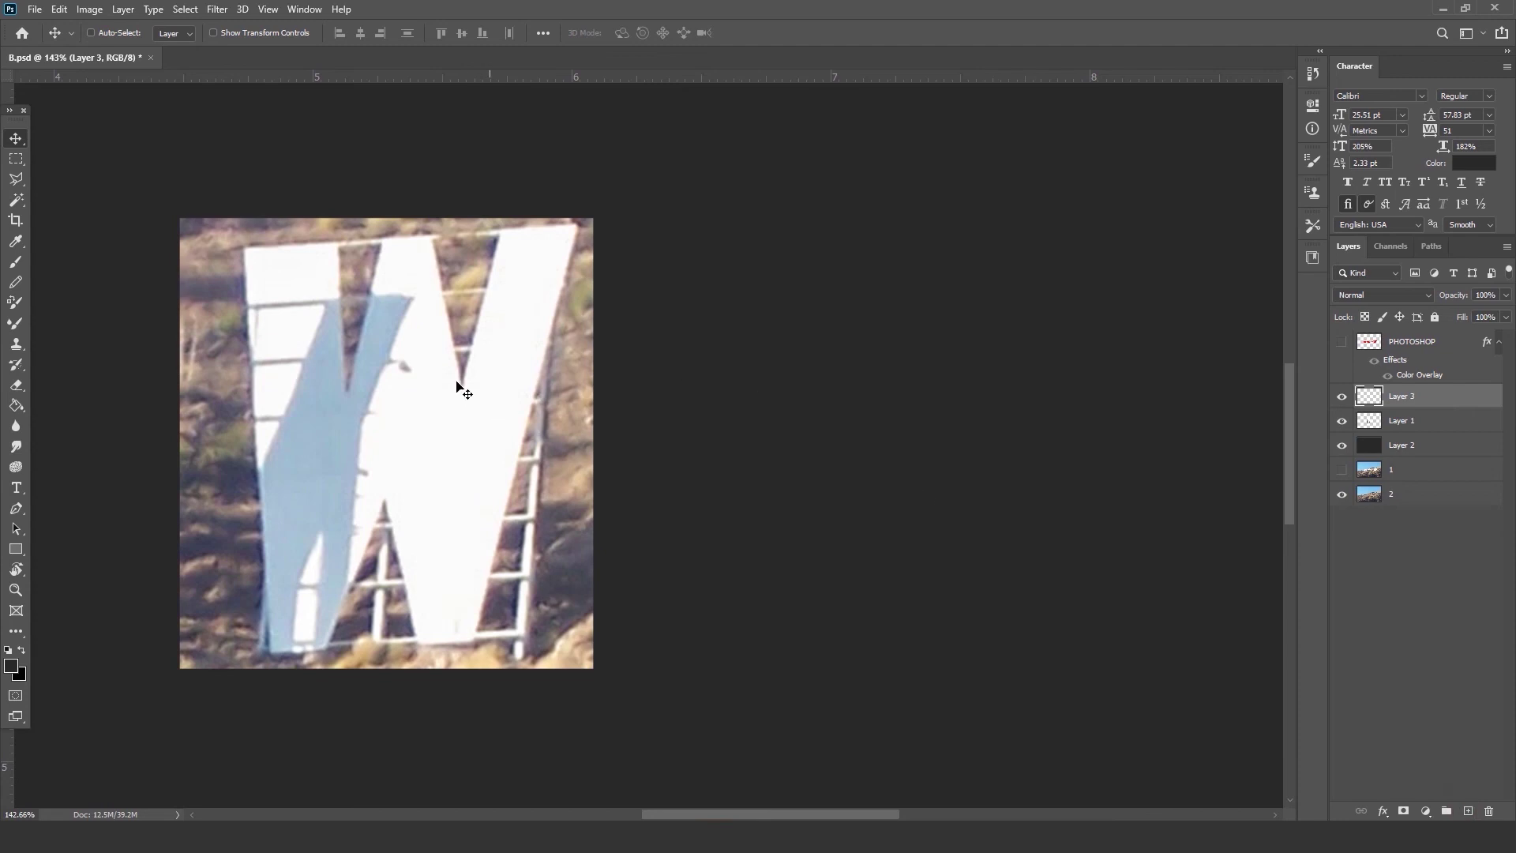
drag(16, 163, 74, 161)
mouse_move(770, 170)
mouse_down()
mouse_move(762, 679)
mouse_move(810, 712)
mouse_move(790, 712)
mouse_up()
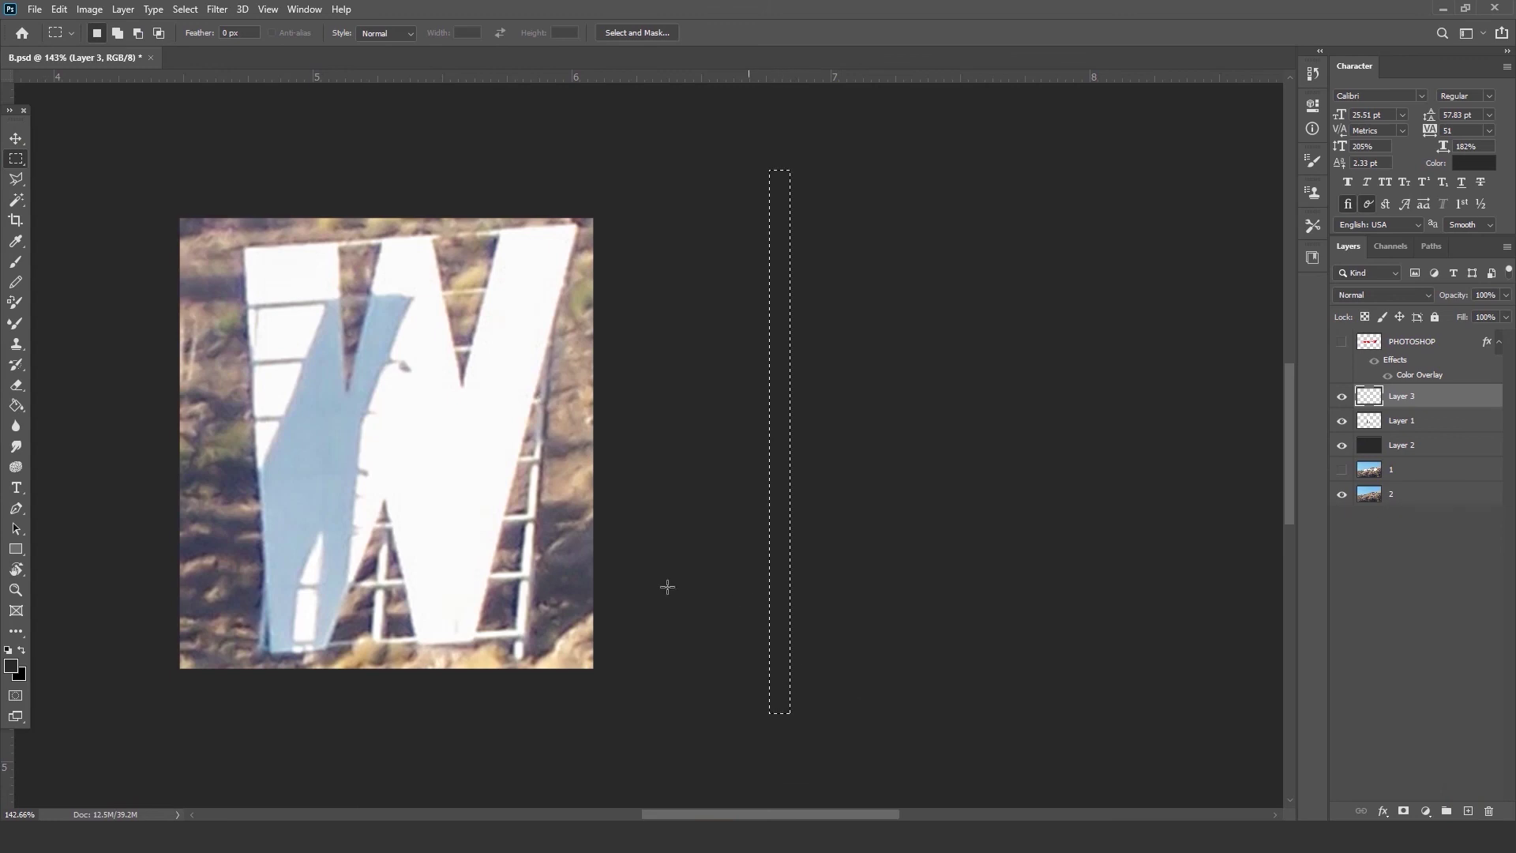
drag(20, 410, 74, 419)
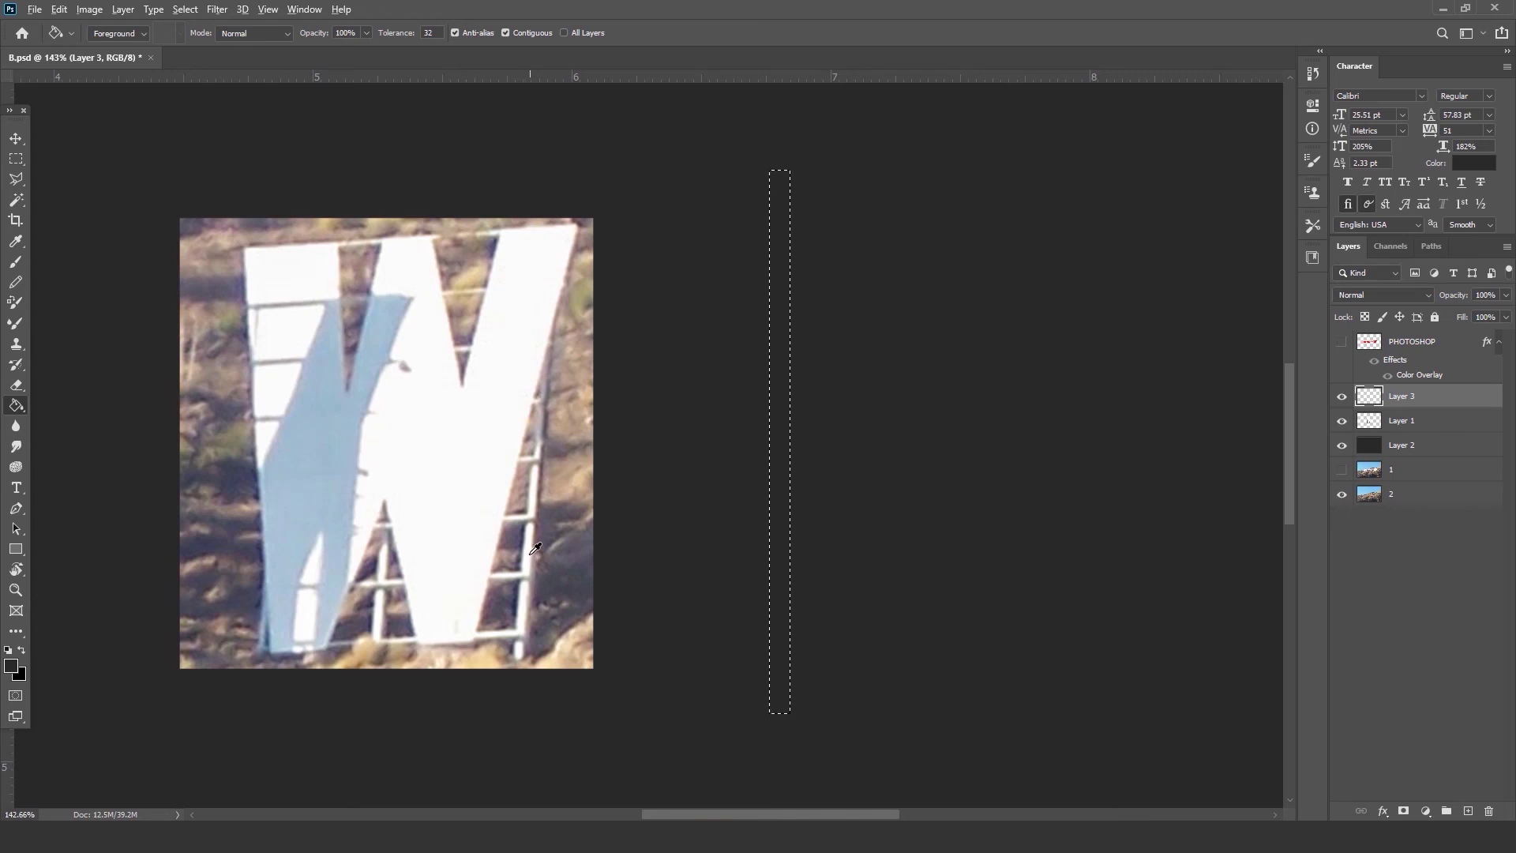
key(x)
click(778, 545)
click(16, 159)
click(194, 201)
scroll(692, 320, down, 1)
scroll(691, 320, up, 1)
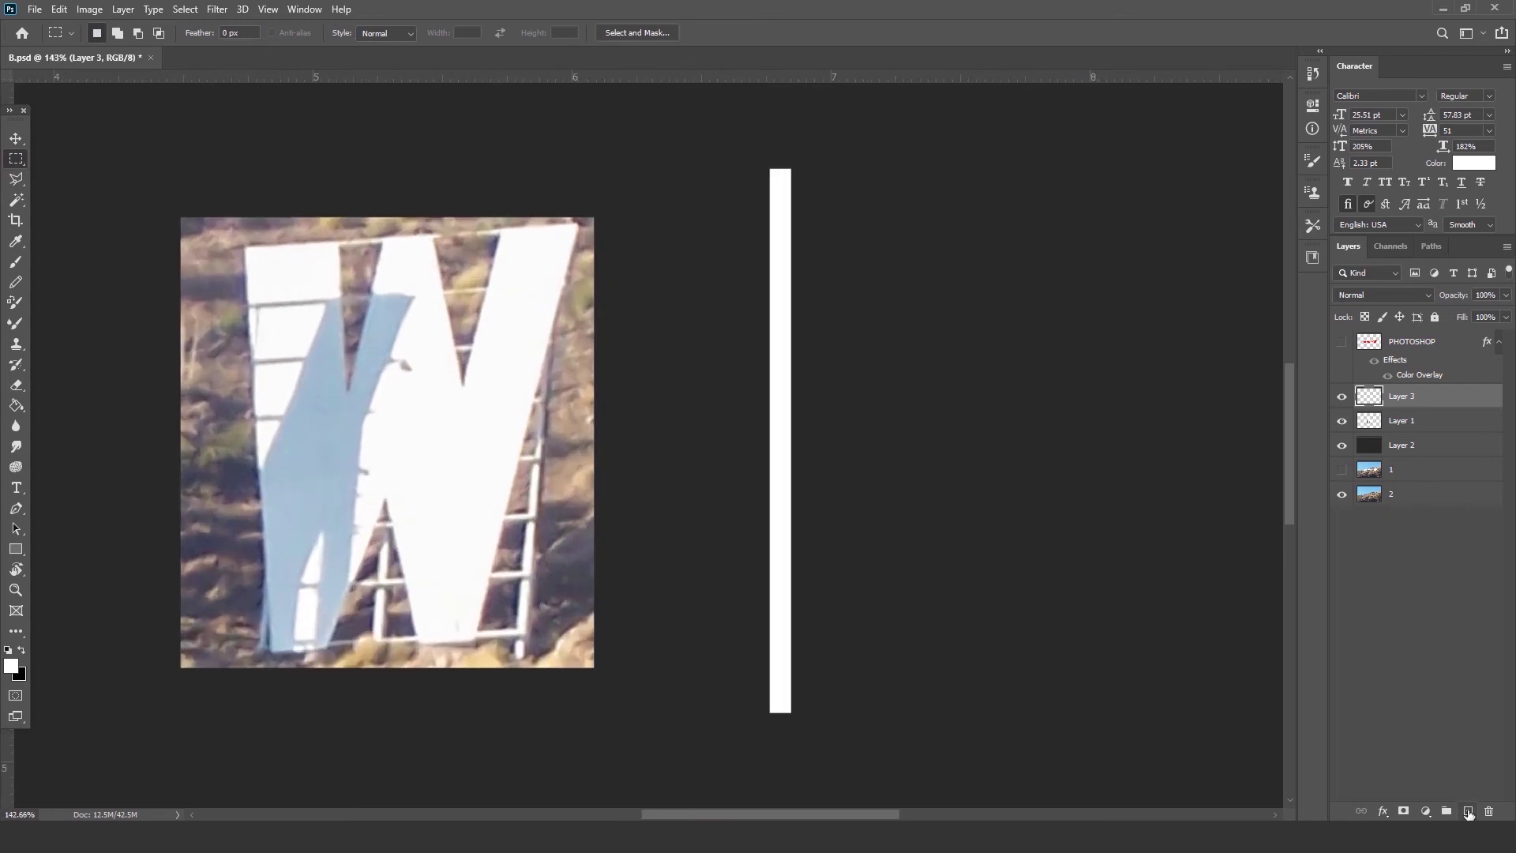
On another new layer, draw a similar strip beside the white one and fill it with beige-grey sampled from the W's scaffolding.
click(1467, 811)
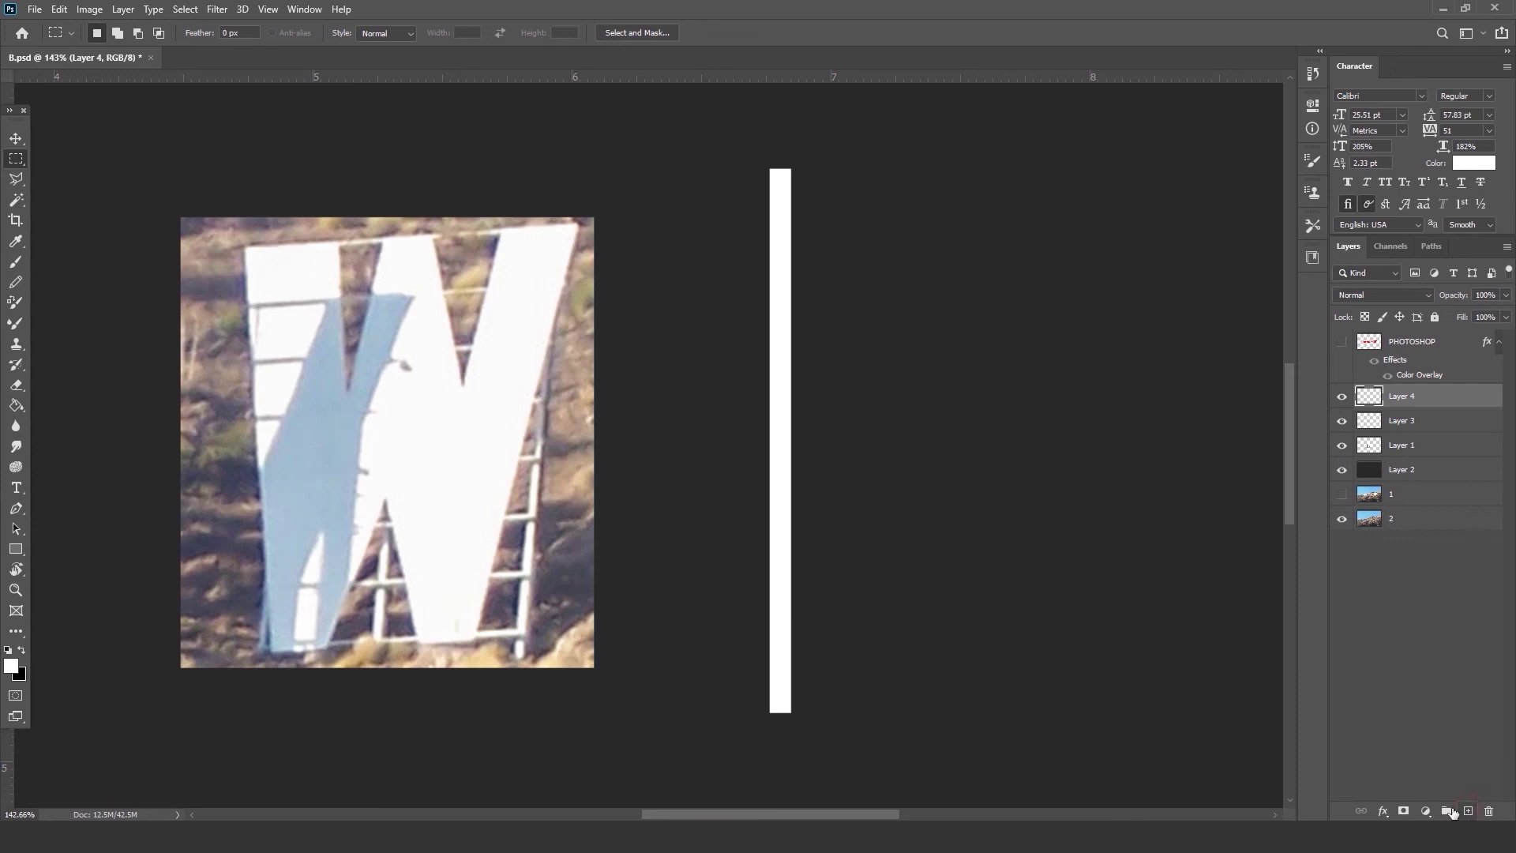
drag(809, 170, 832, 711)
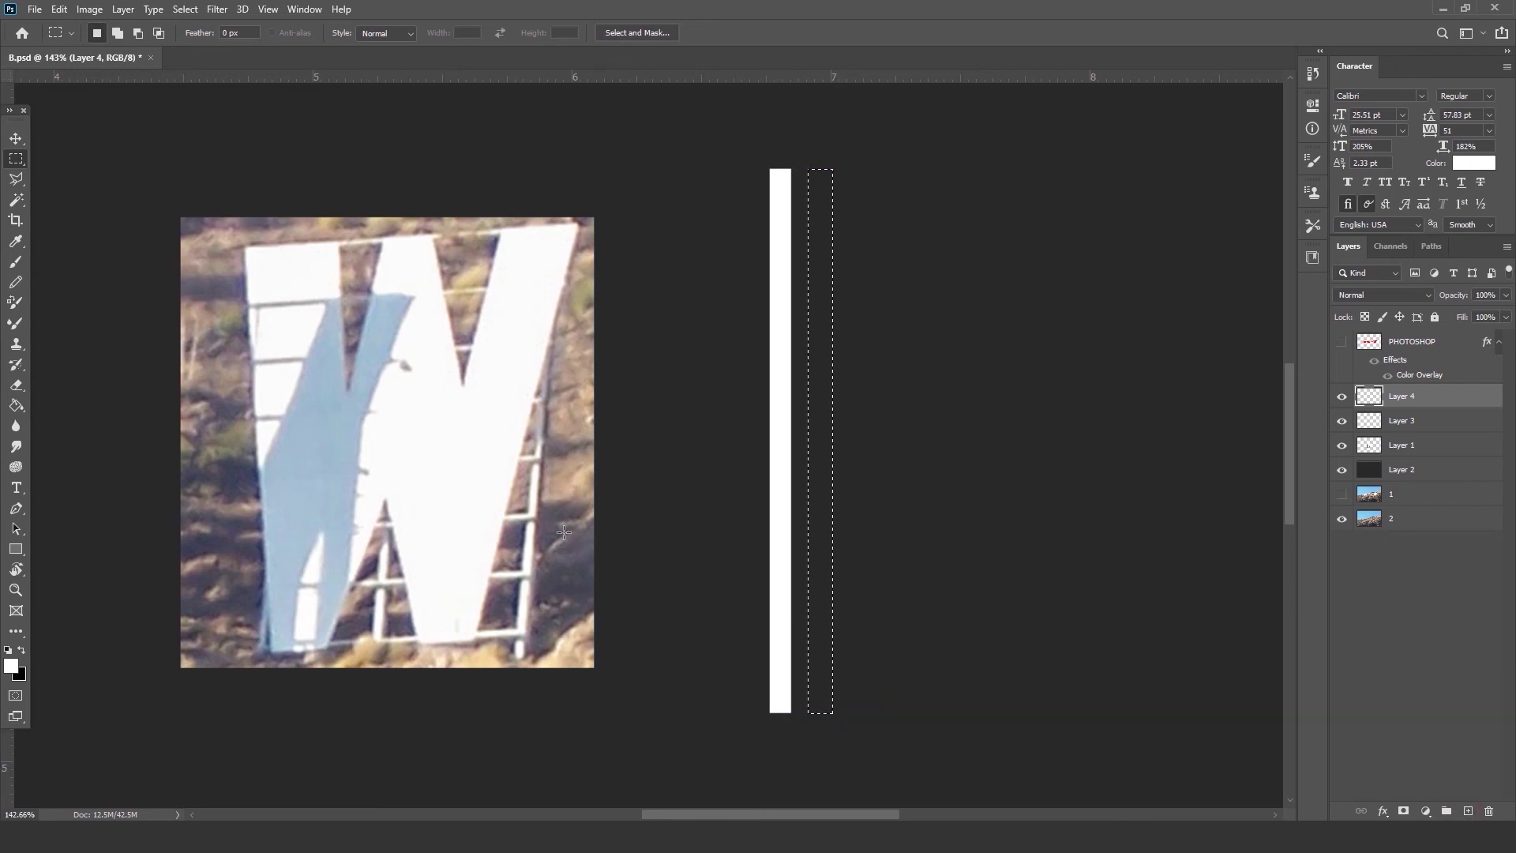
click(18, 407)
alt+click(536, 586)
click(825, 576)
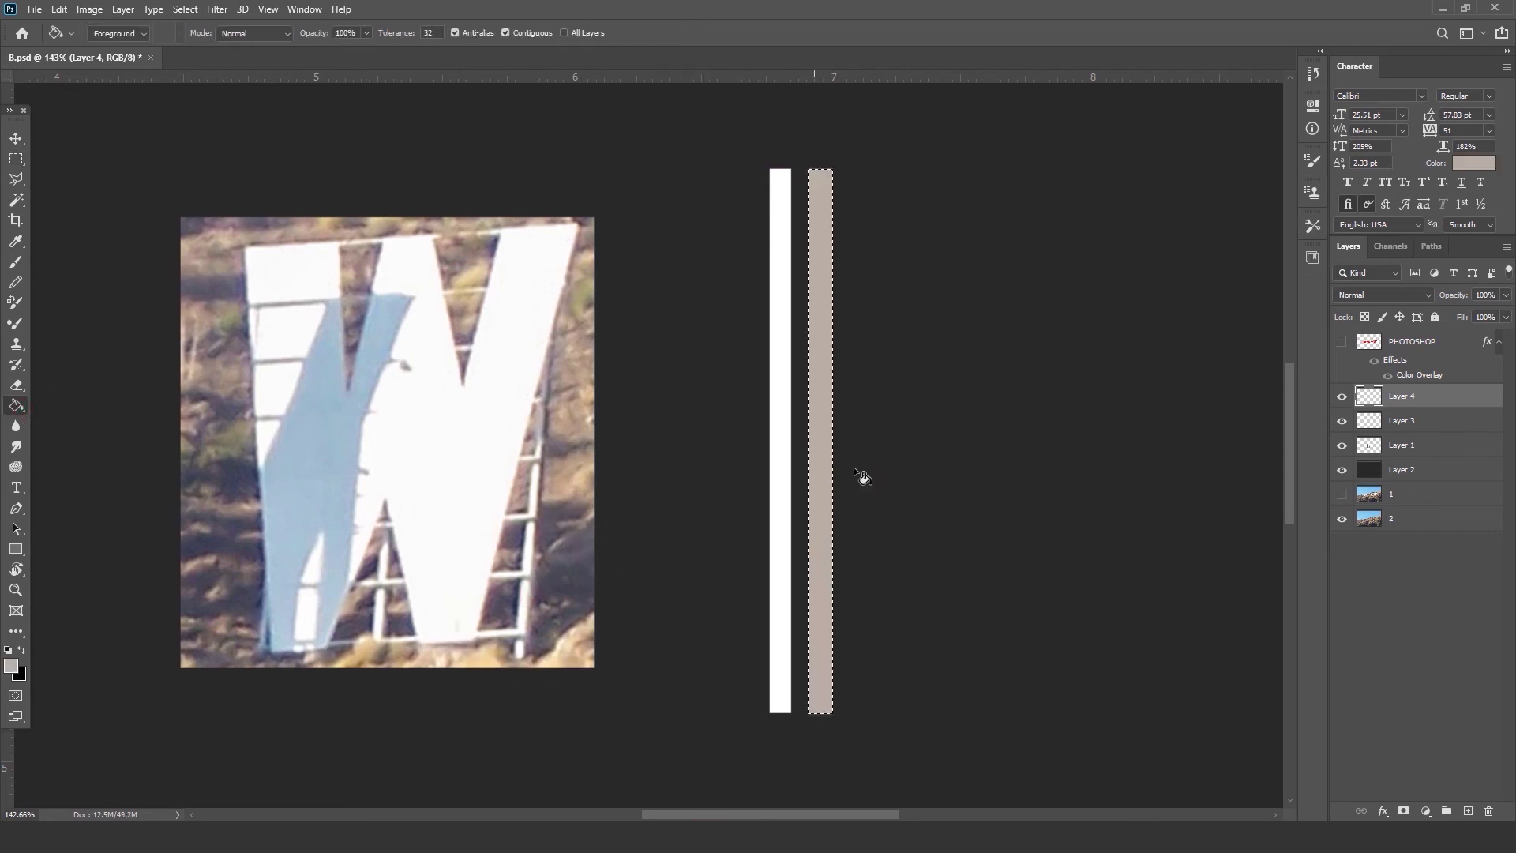
Deselect the beige strip and convert it to neutral grey with a Black & White adjustment using the Default preset.
click(16, 158)
key(ctrl+d)
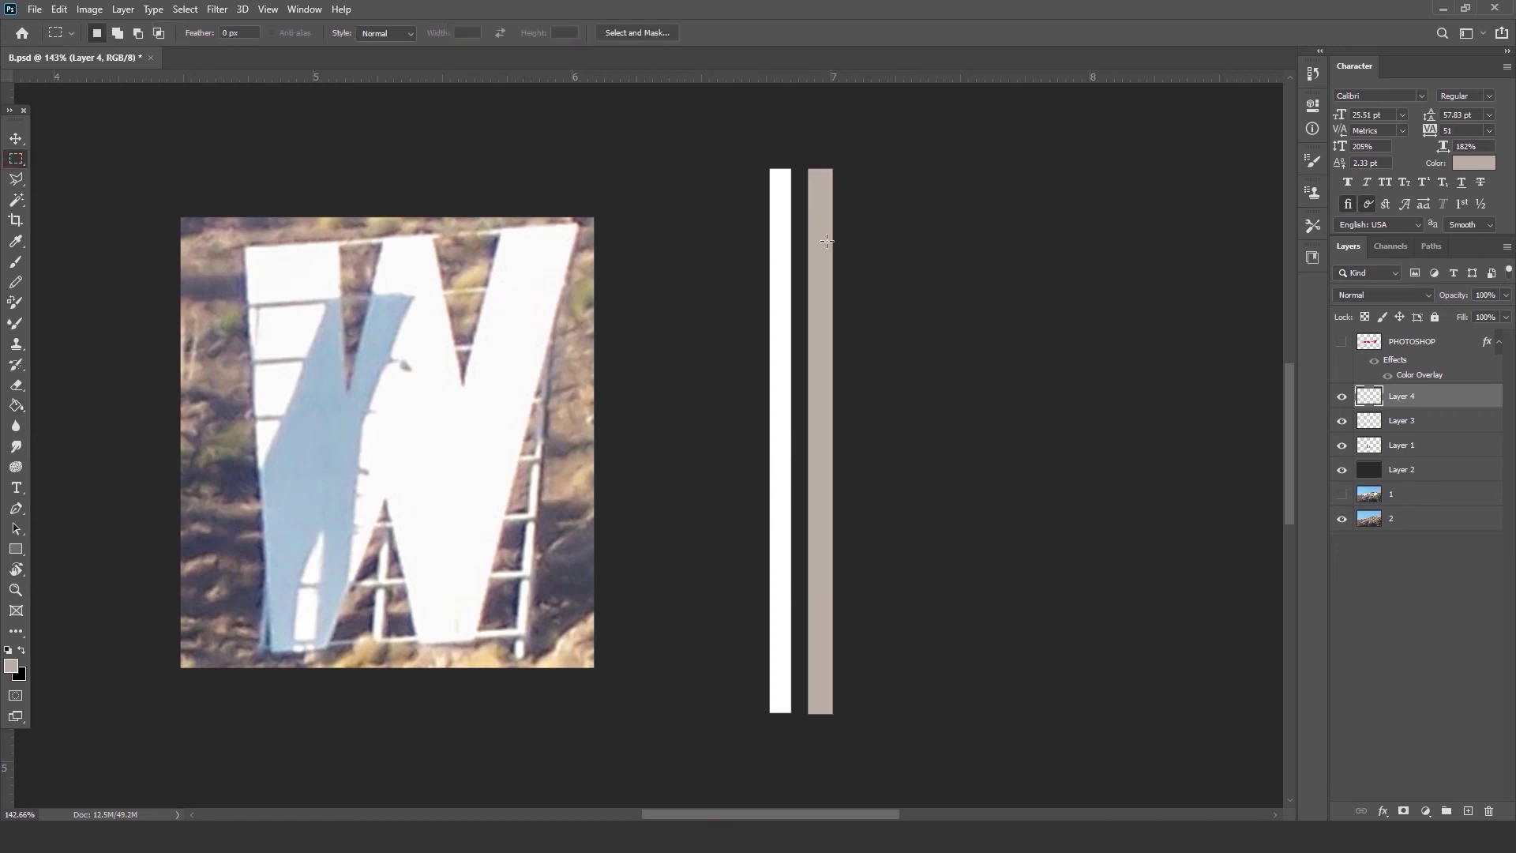
scroll(810, 273, up, 1)
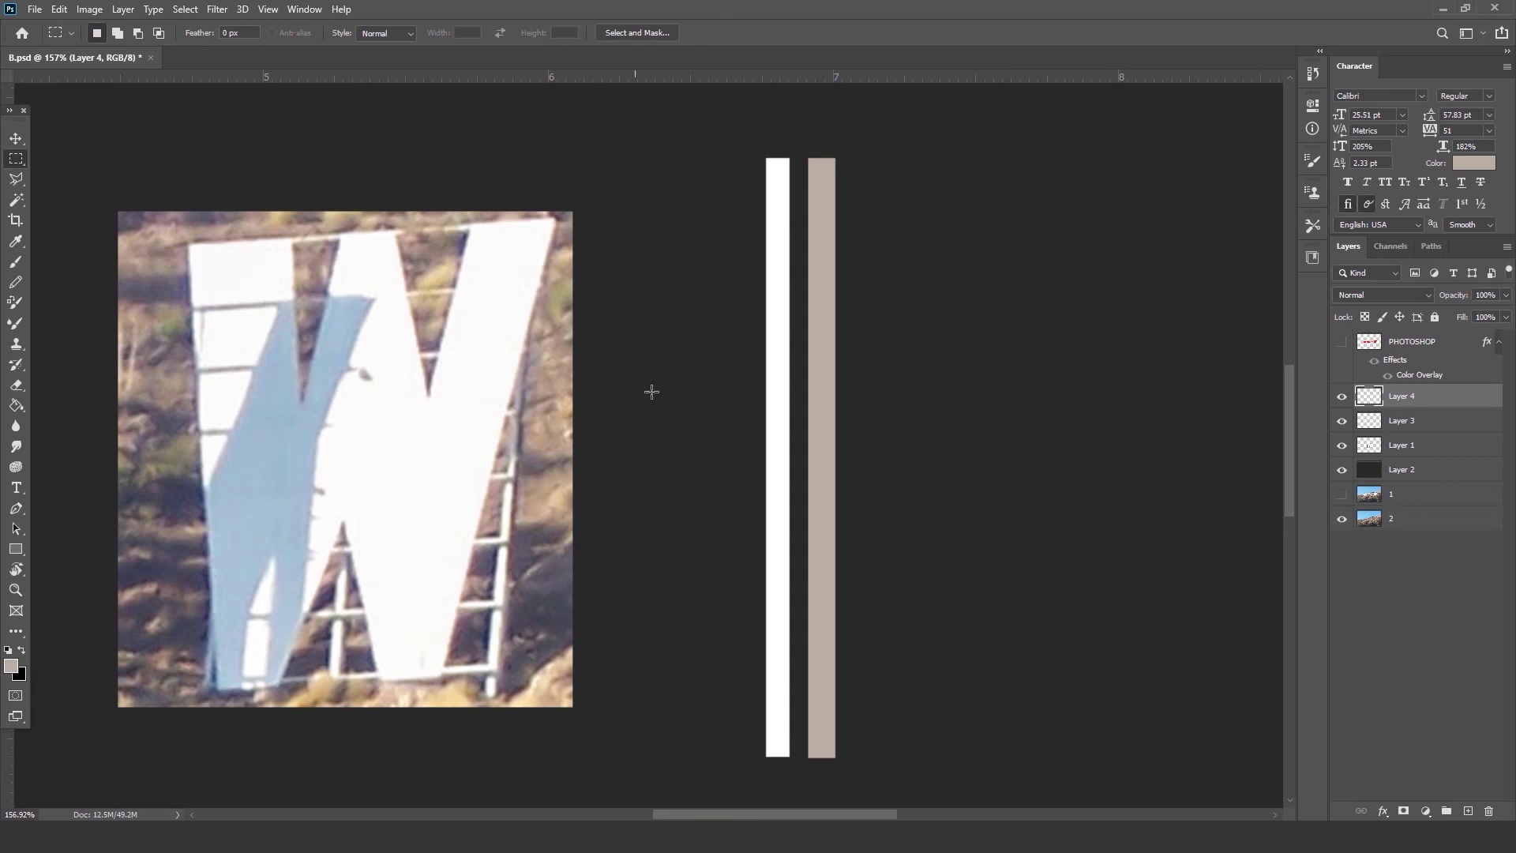
click(89, 10)
mouse_move(118, 50)
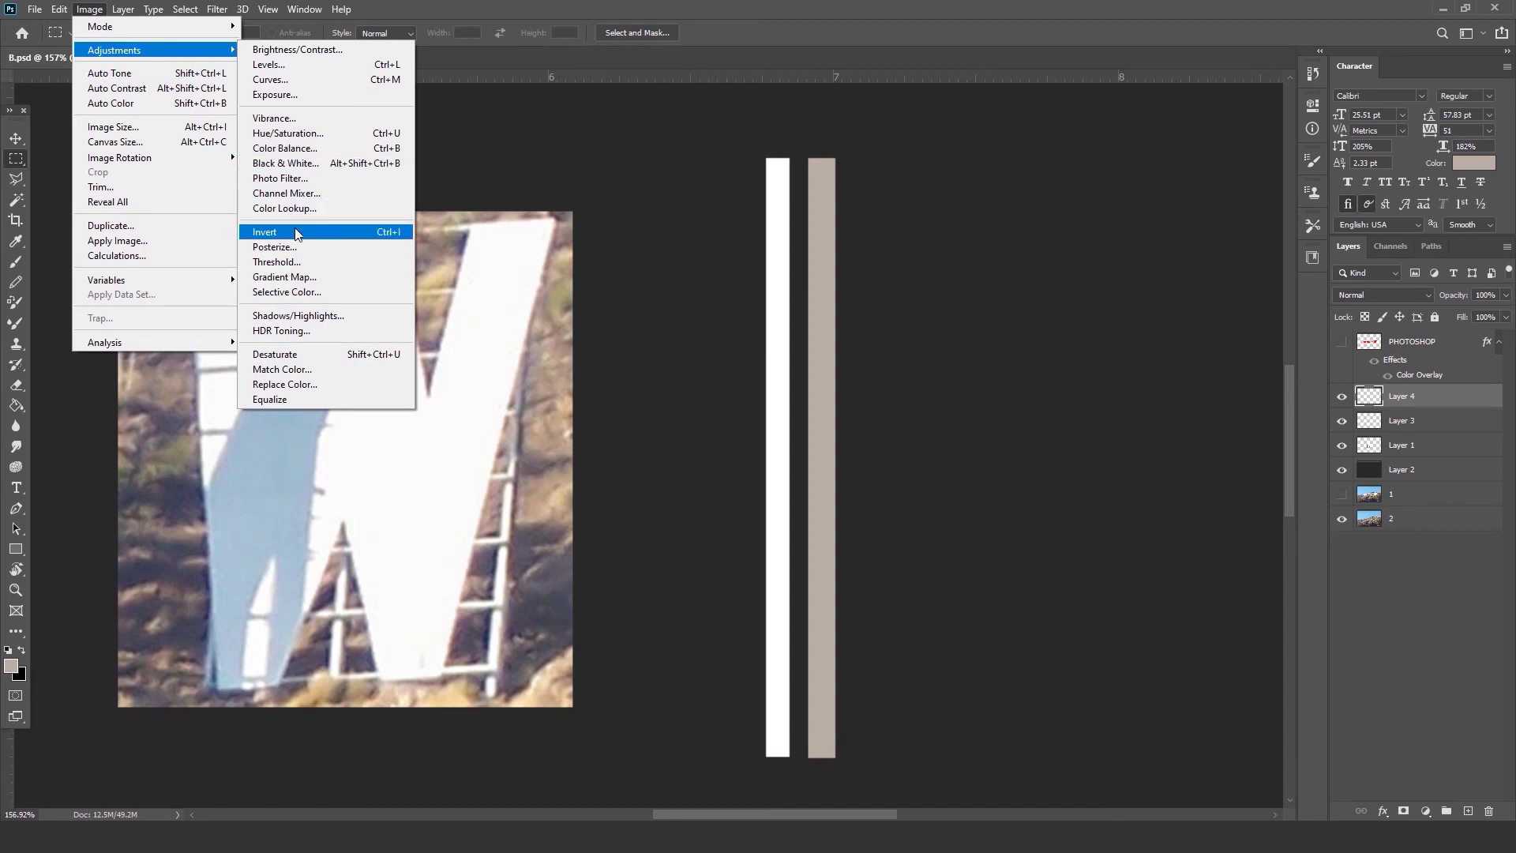
click(310, 173)
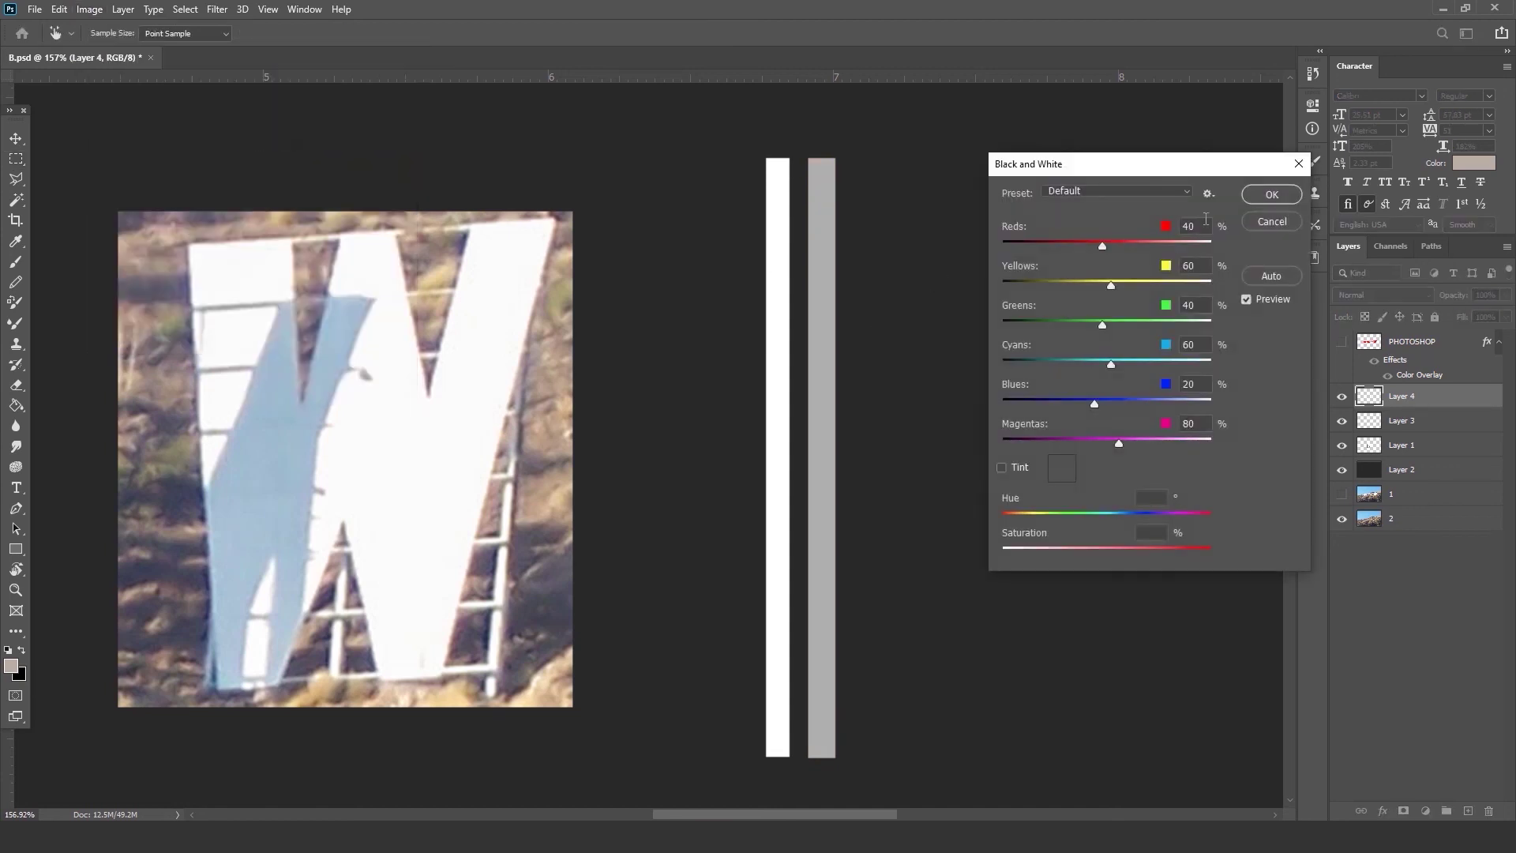
click(1271, 198)
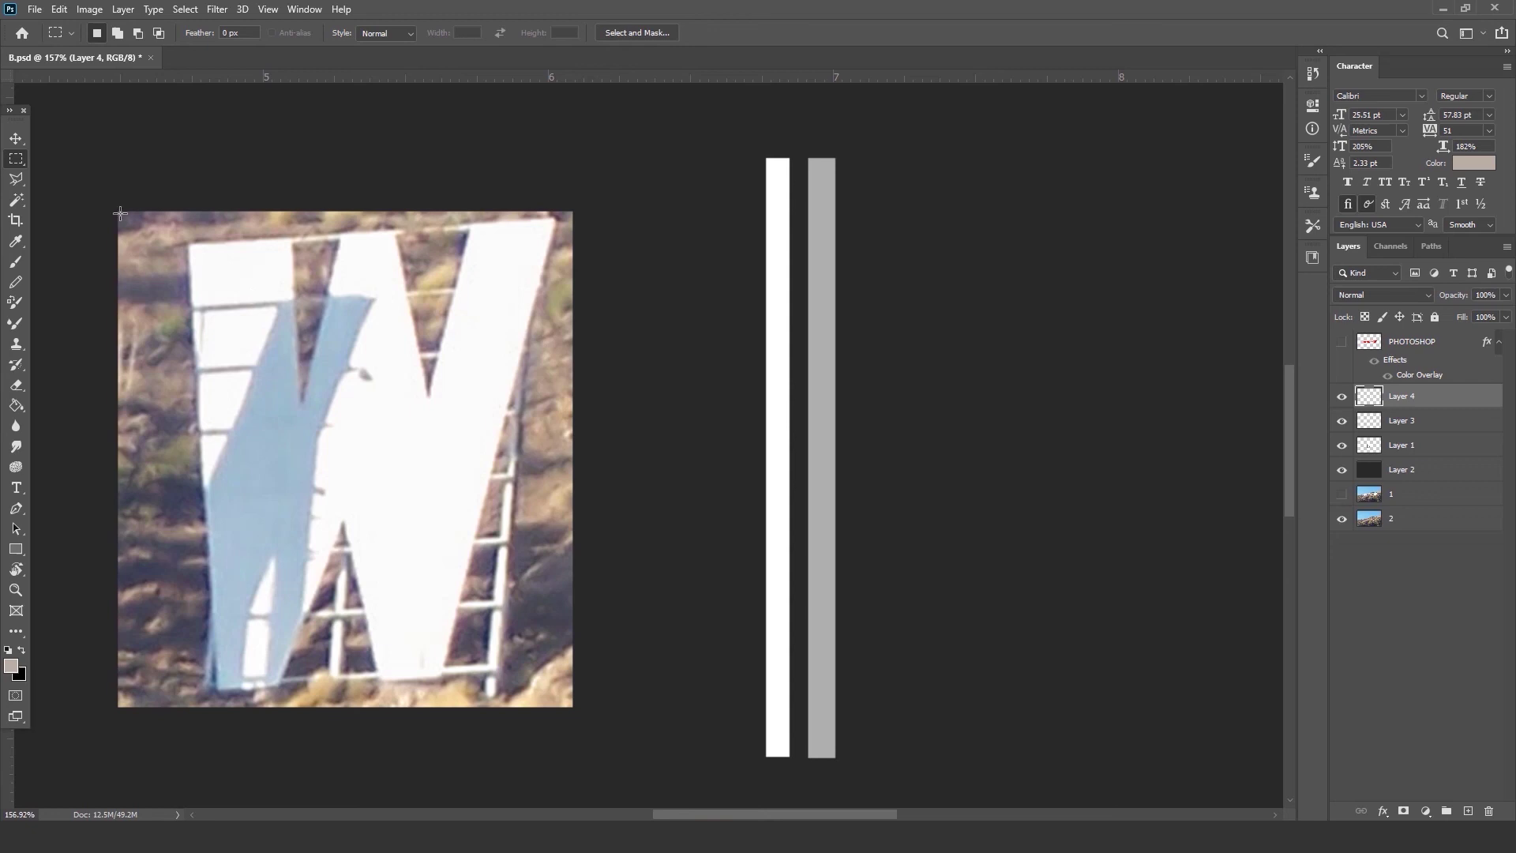
Put the grey strip's layer beneath the white strip's layer and overlap the two strips over the W.
click(22, 139)
drag(1412, 404, 1411, 432)
drag(1024, 446, 537, 395)
ctrl+click(1456, 401)
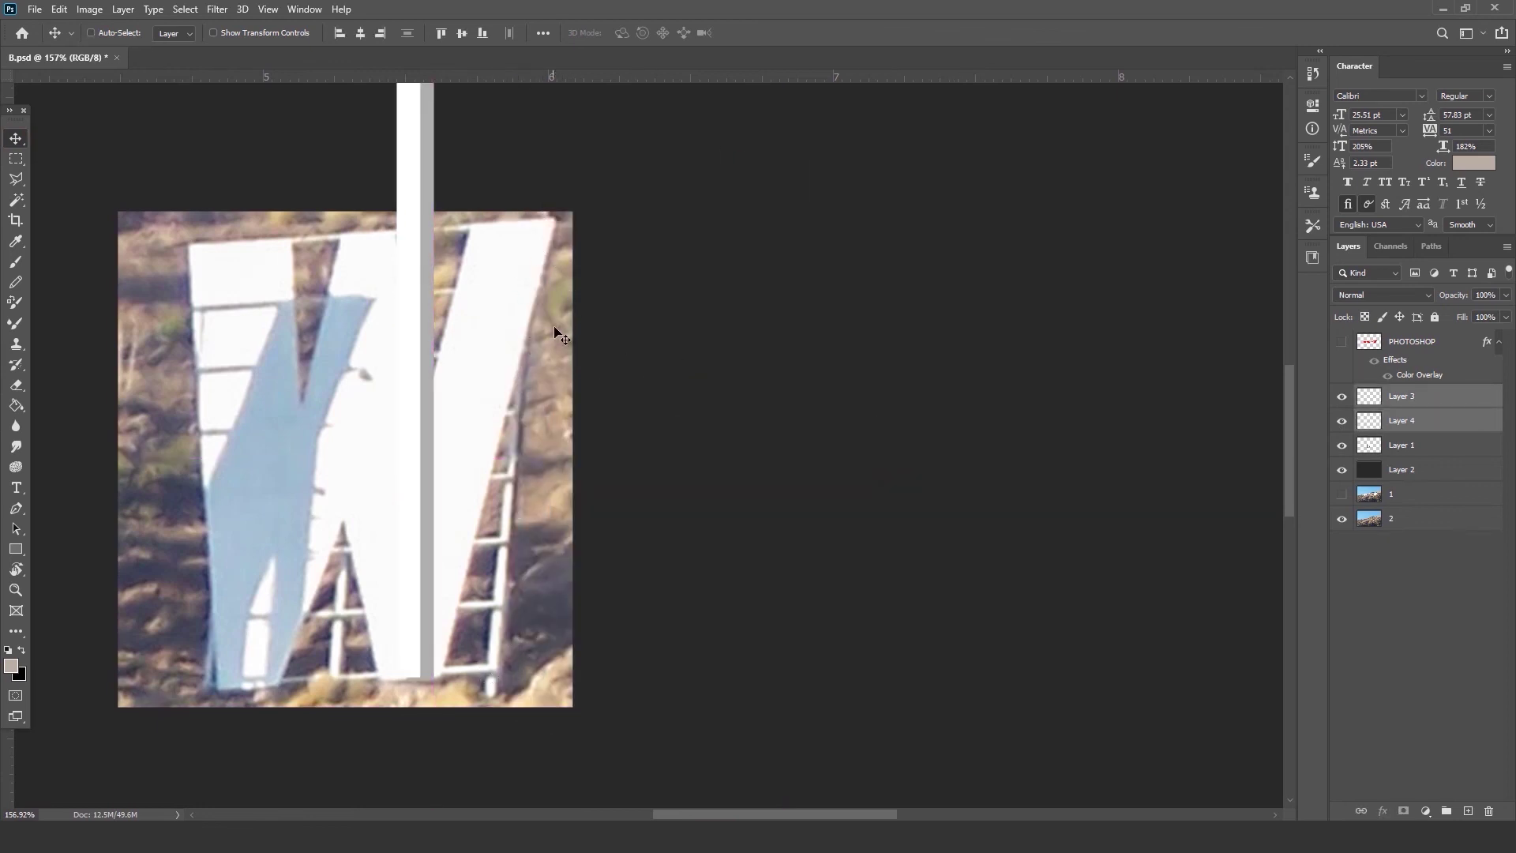
Scale both strips down together to match the thickness of the W's scaffolding post, then stretch them to the letter's height.
scroll(503, 626, up, 3)
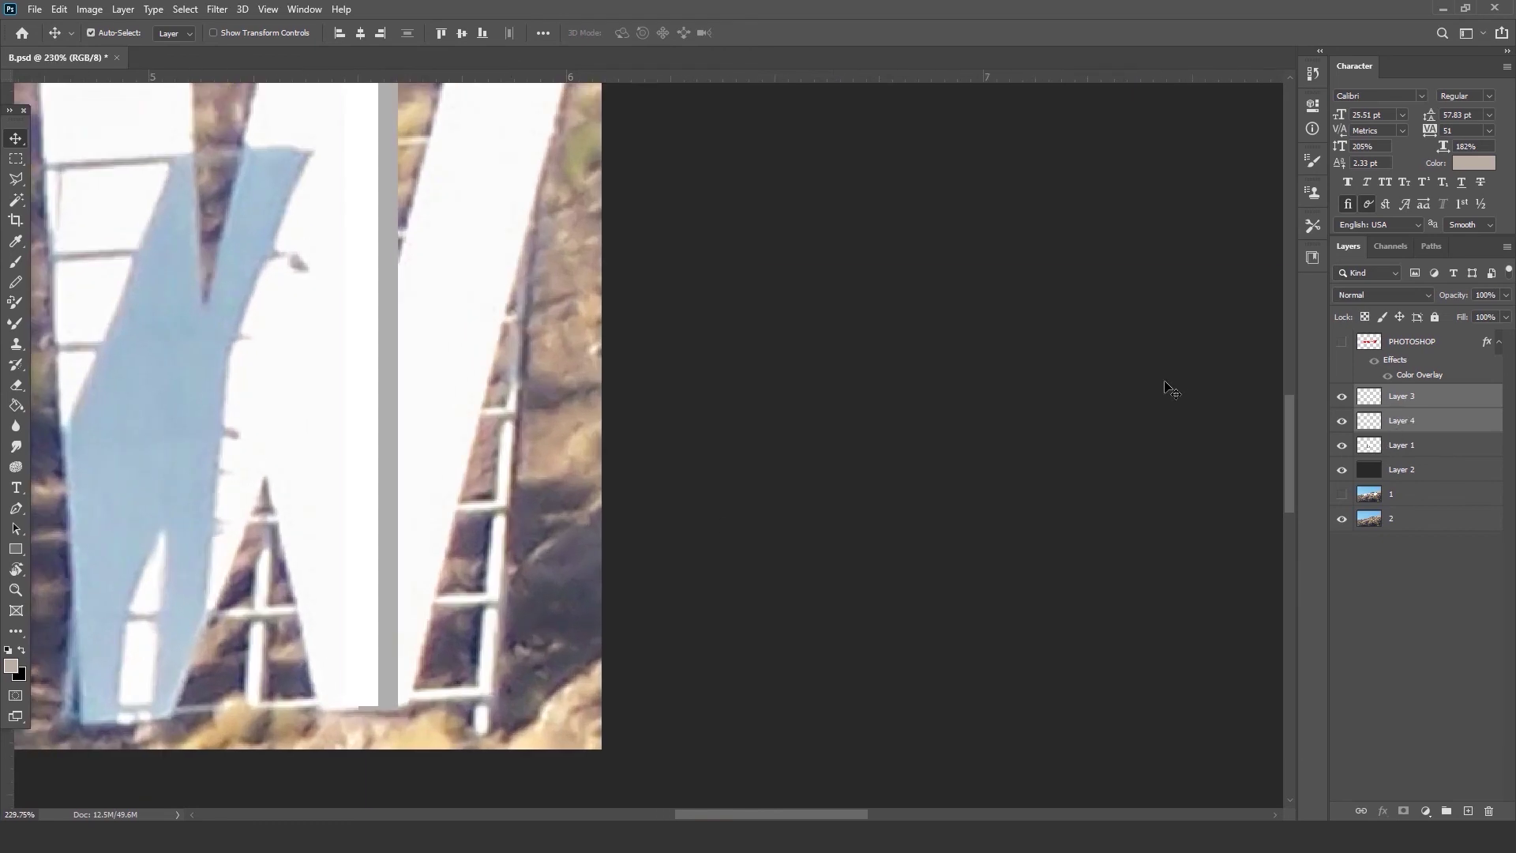
key(ctrl+t)
scroll(481, 393, down, 3)
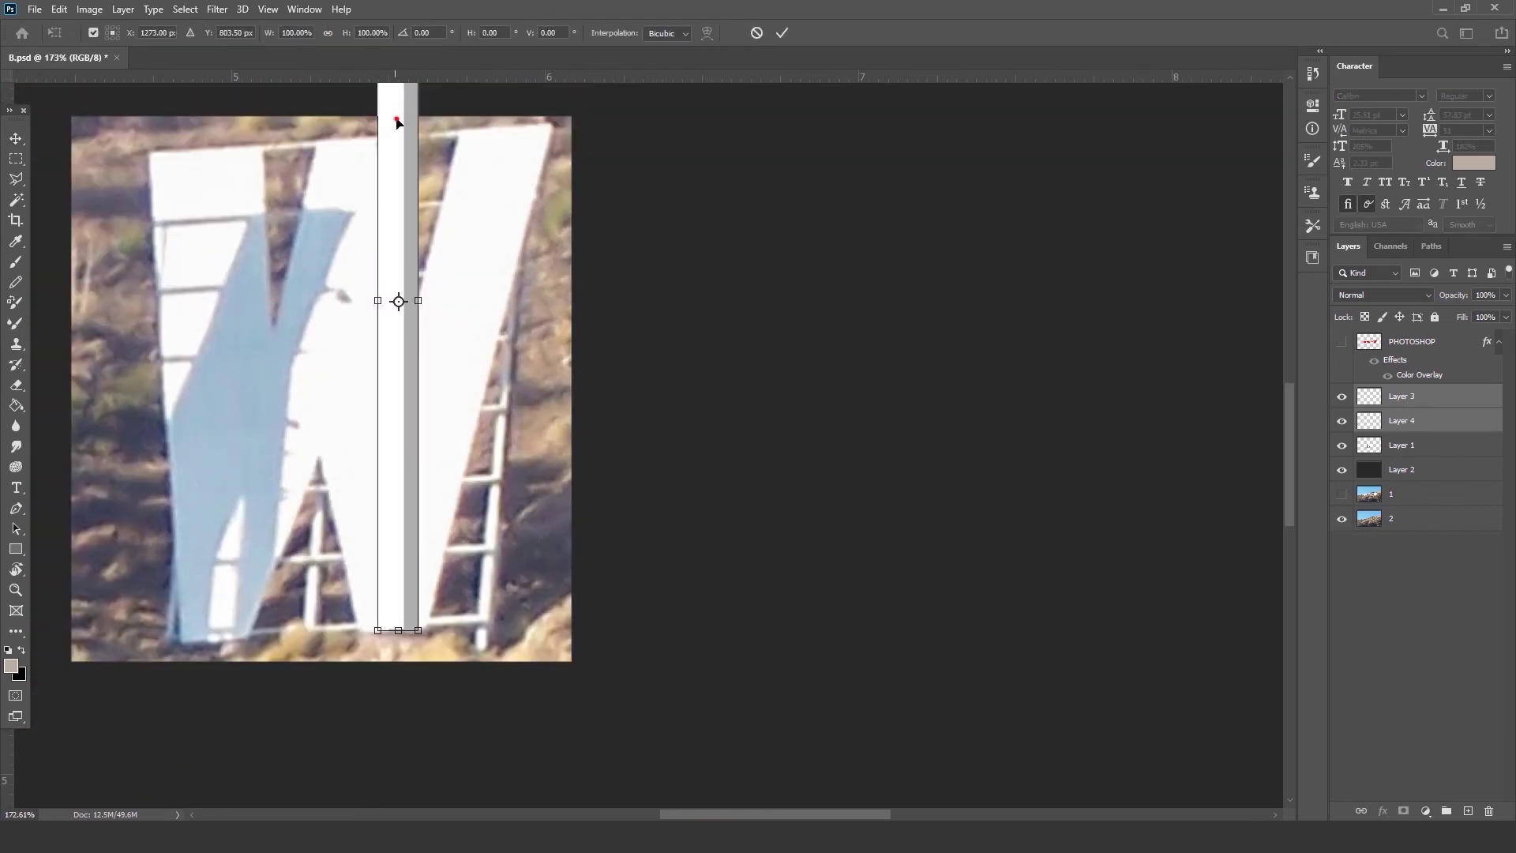
drag(396, 120, 437, 313)
drag(463, 161, 393, 547)
drag(424, 595, 460, 420)
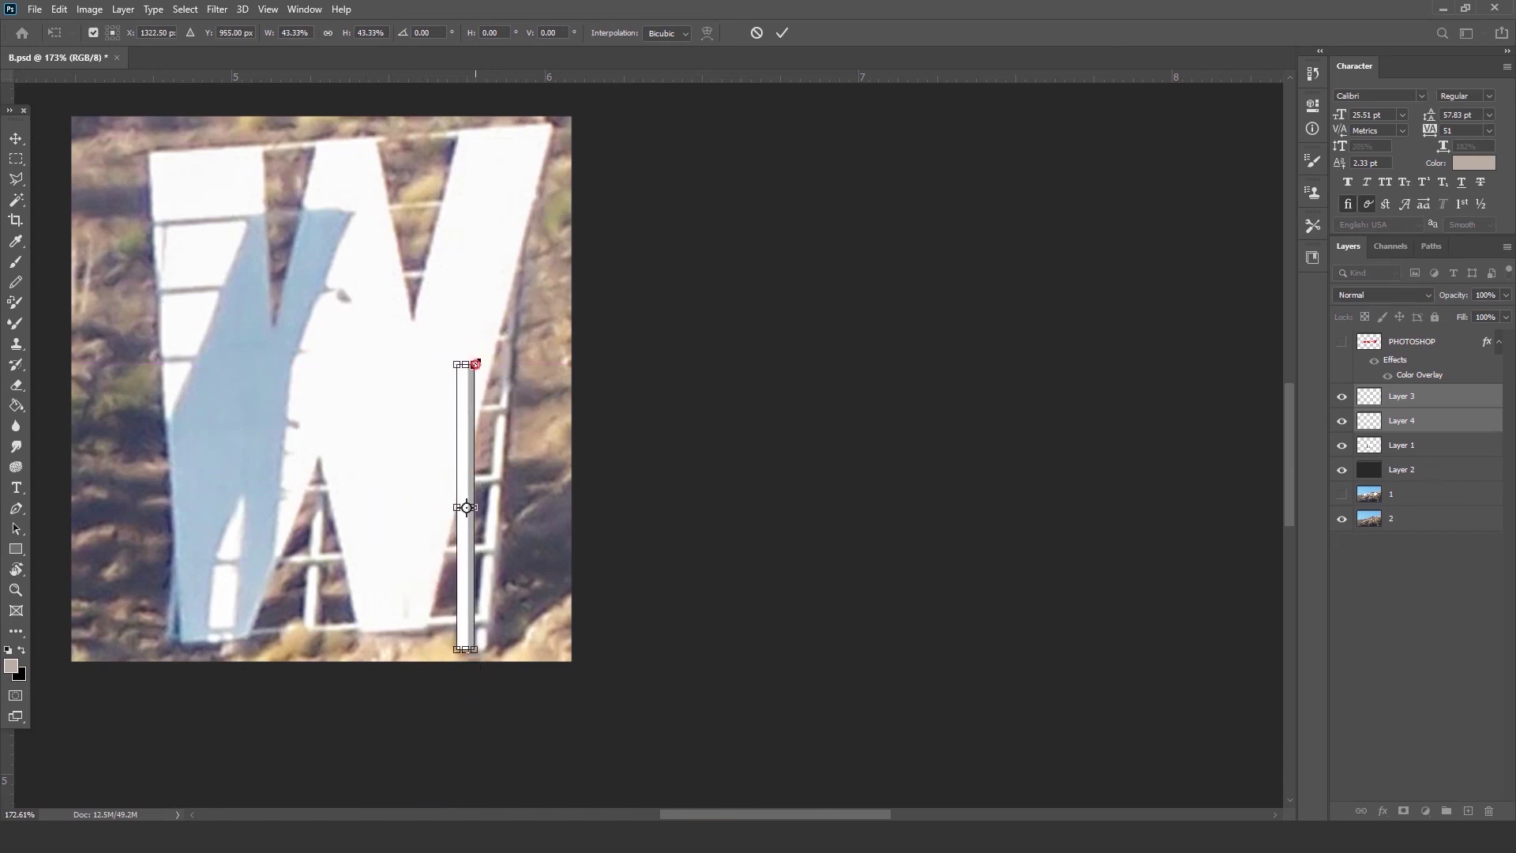
drag(475, 364, 464, 103)
key(Return)
Move both strips off the W onto the dark background to its right and merge their layers into one.
scroll(491, 616, up, 4)
drag(495, 566, 522, 563)
drag(464, 334, 840, 374)
click(1399, 420)
click(1343, 422)
click(1343, 423)
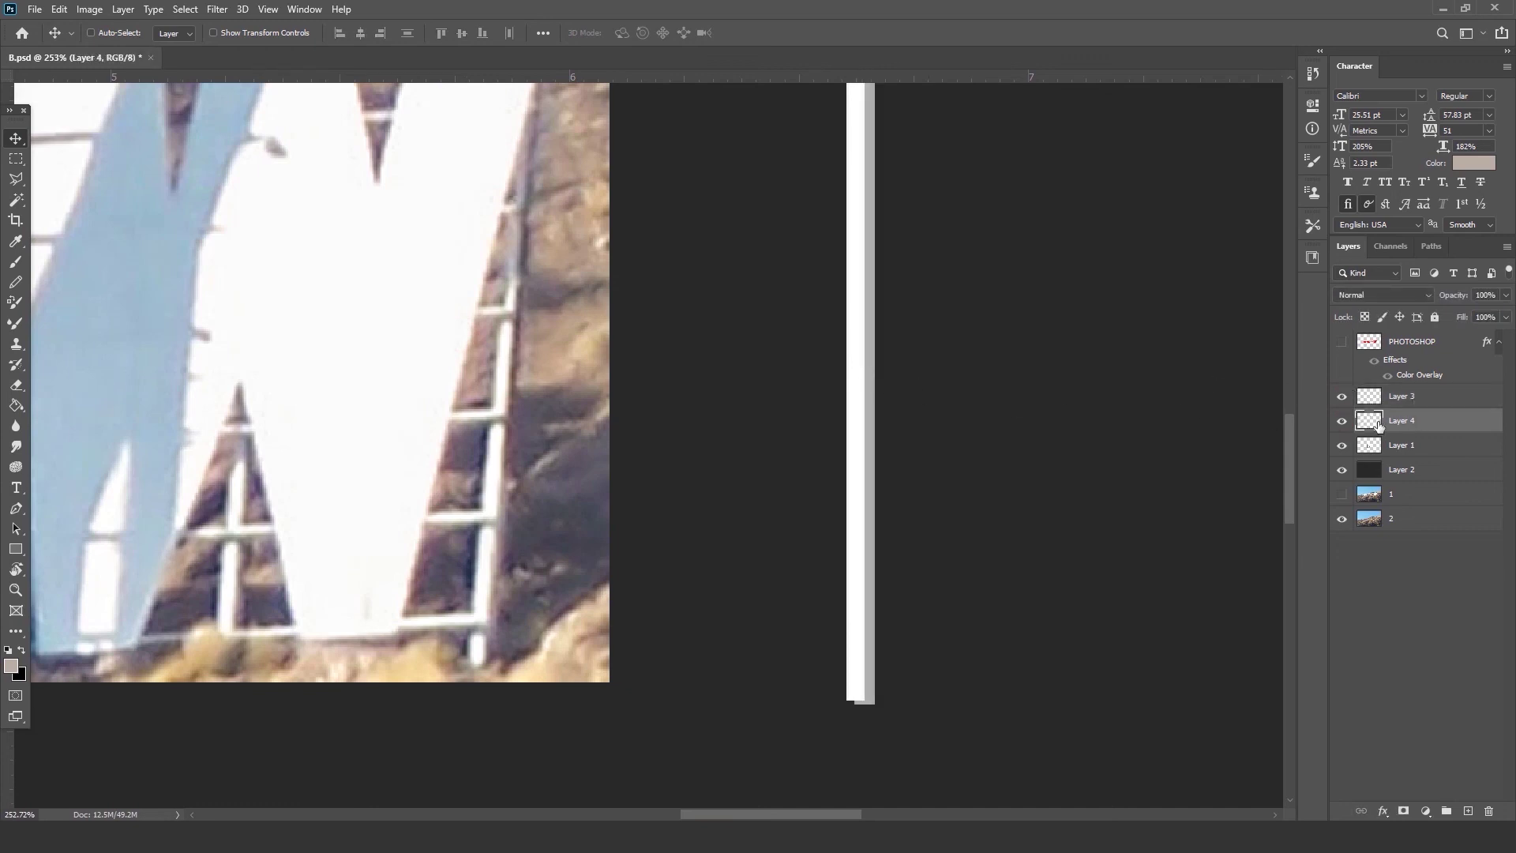
shift+click(1411, 399)
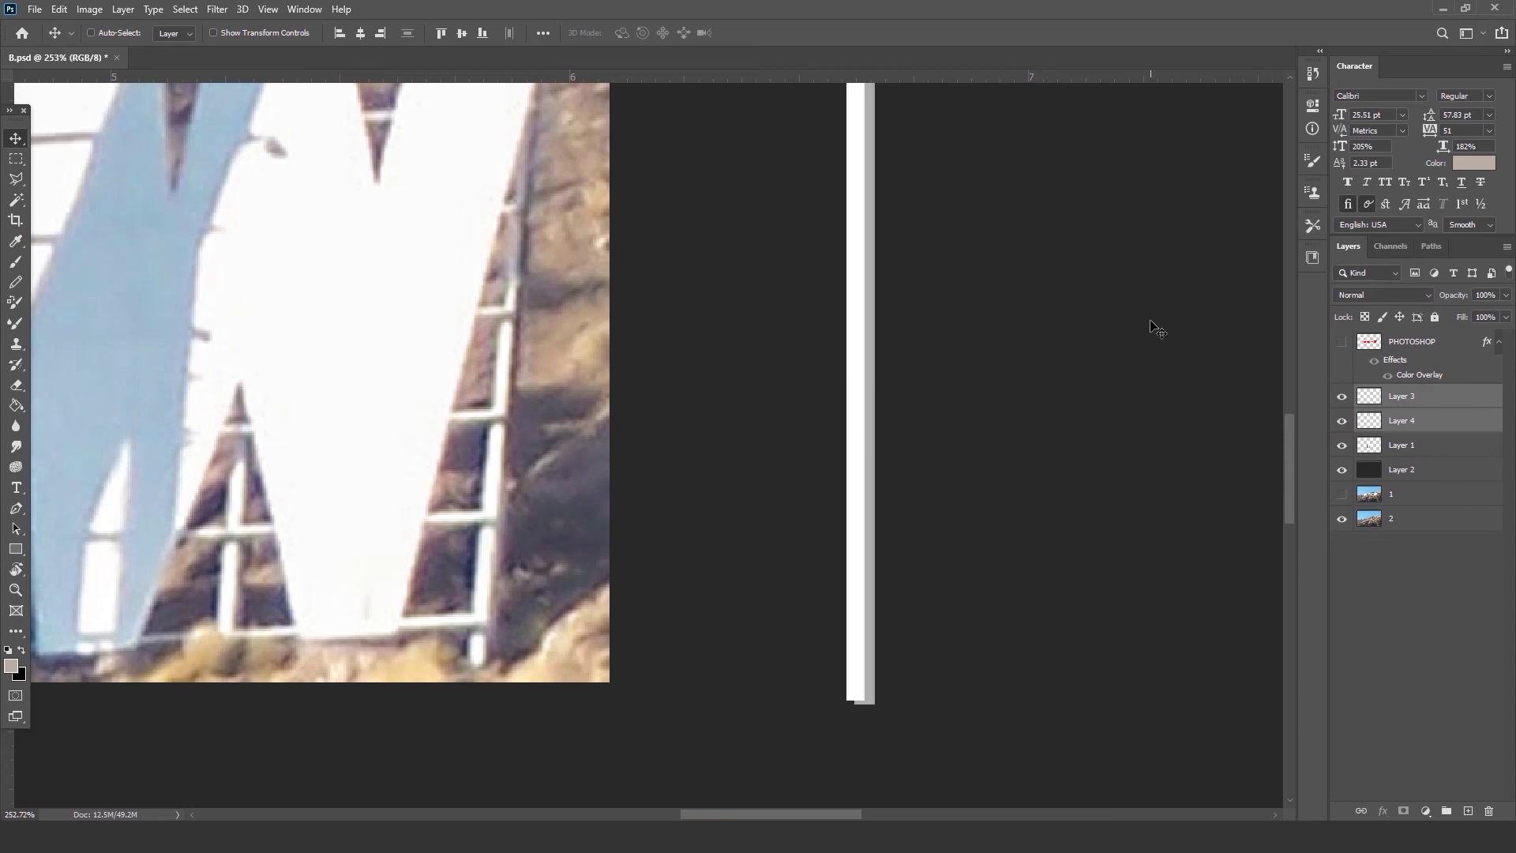
drag(1124, 325, 1113, 324)
key(ctrl+e)
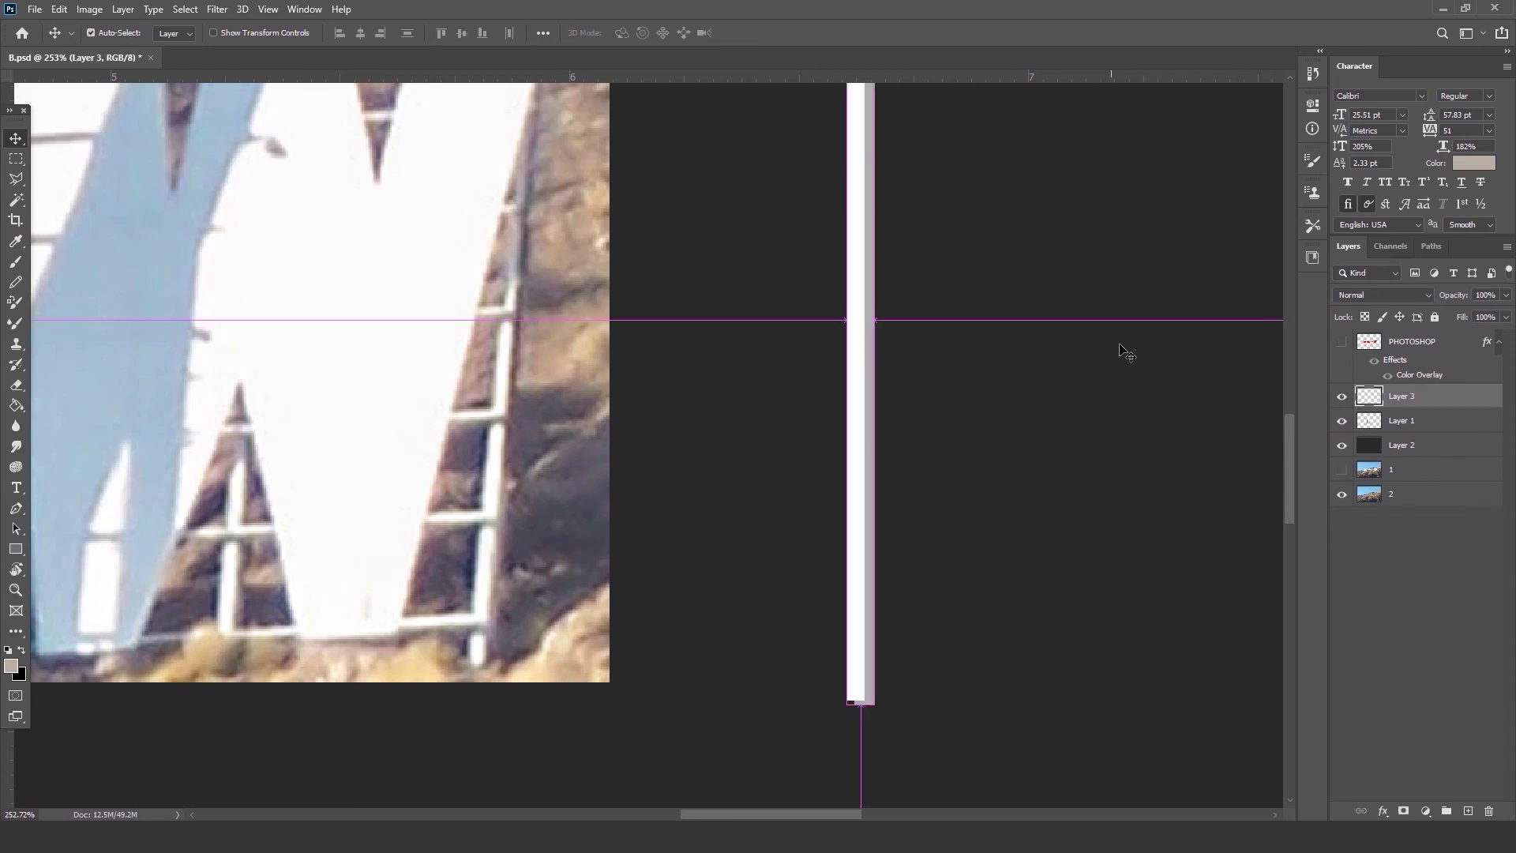
click(1342, 397)
click(1342, 397)
Trim the uneven upper and lower ends of the merged strip so both ends are cut straight.
scroll(821, 524, down, 5)
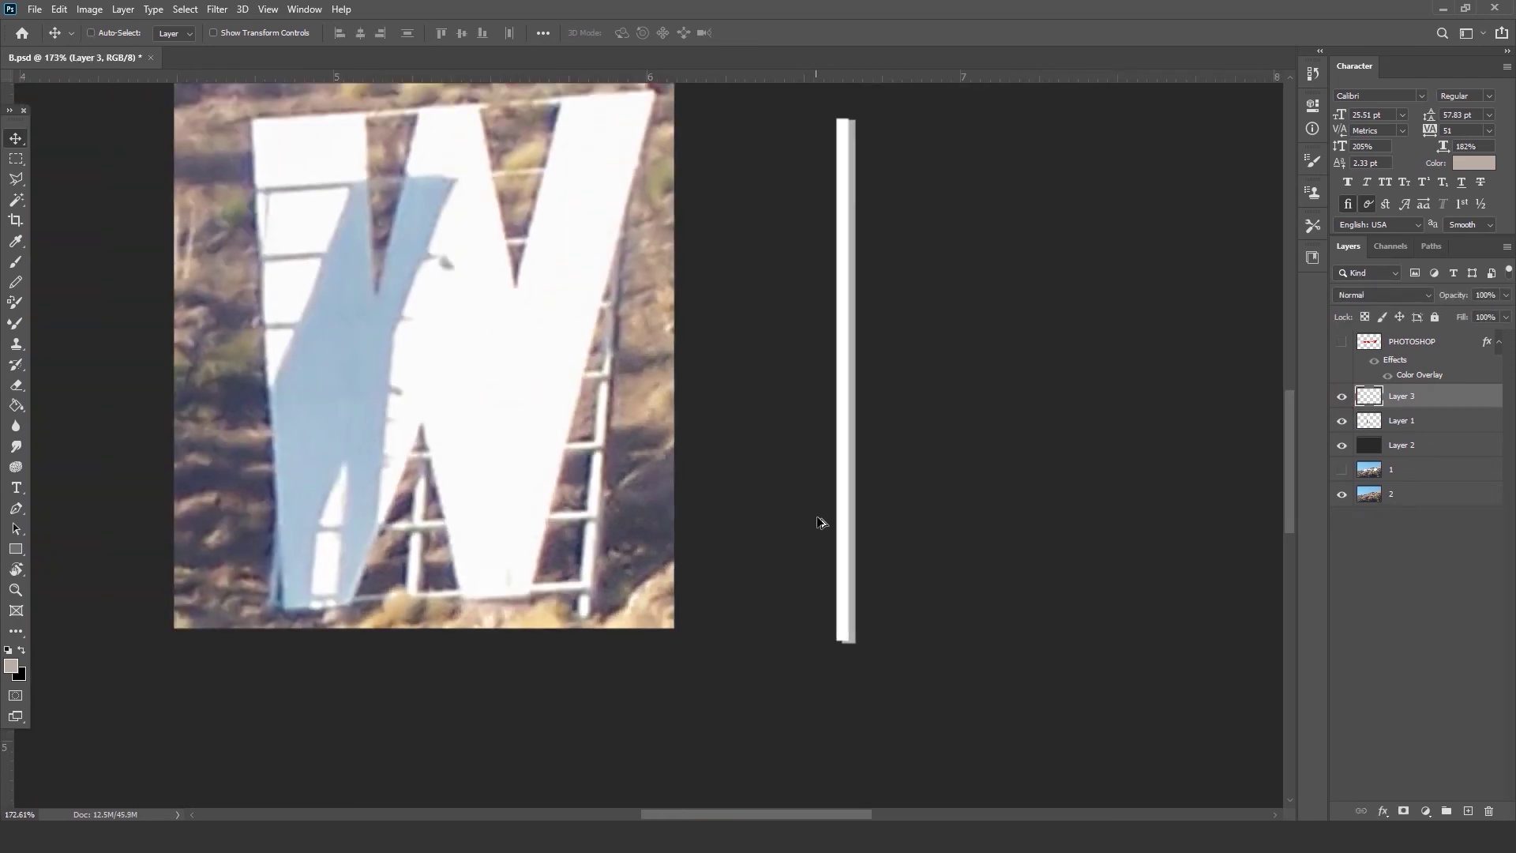
click(15, 158)
drag(802, 135, 883, 161)
drag(793, 654, 895, 624)
key(Delete)
click(912, 542)
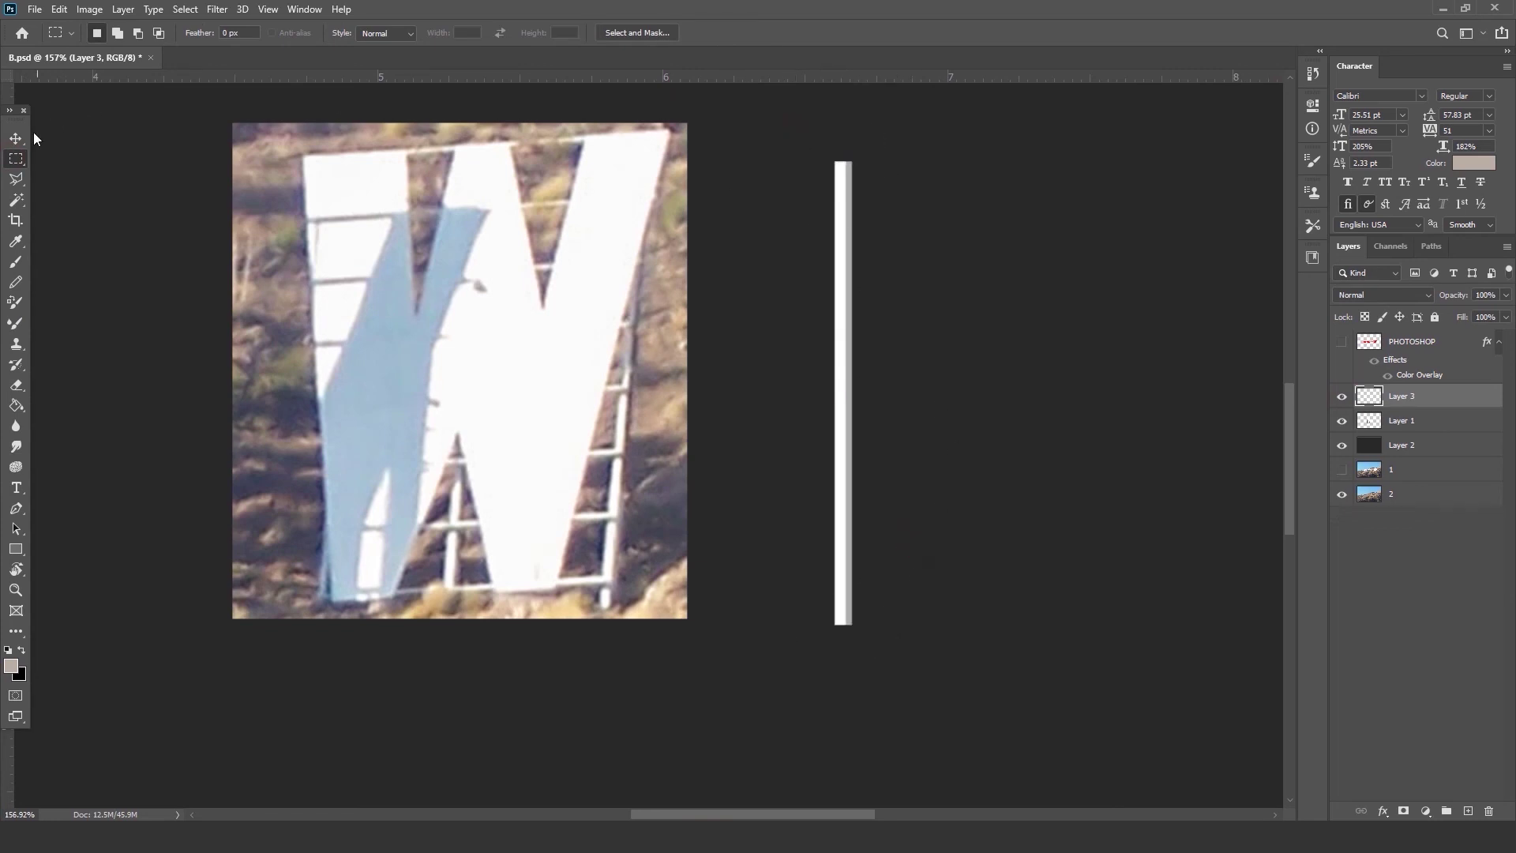
Align the strip with the W's right-hand scaffolding post and lengthen it slightly at both ends.
click(16, 138)
drag(873, 389, 646, 362)
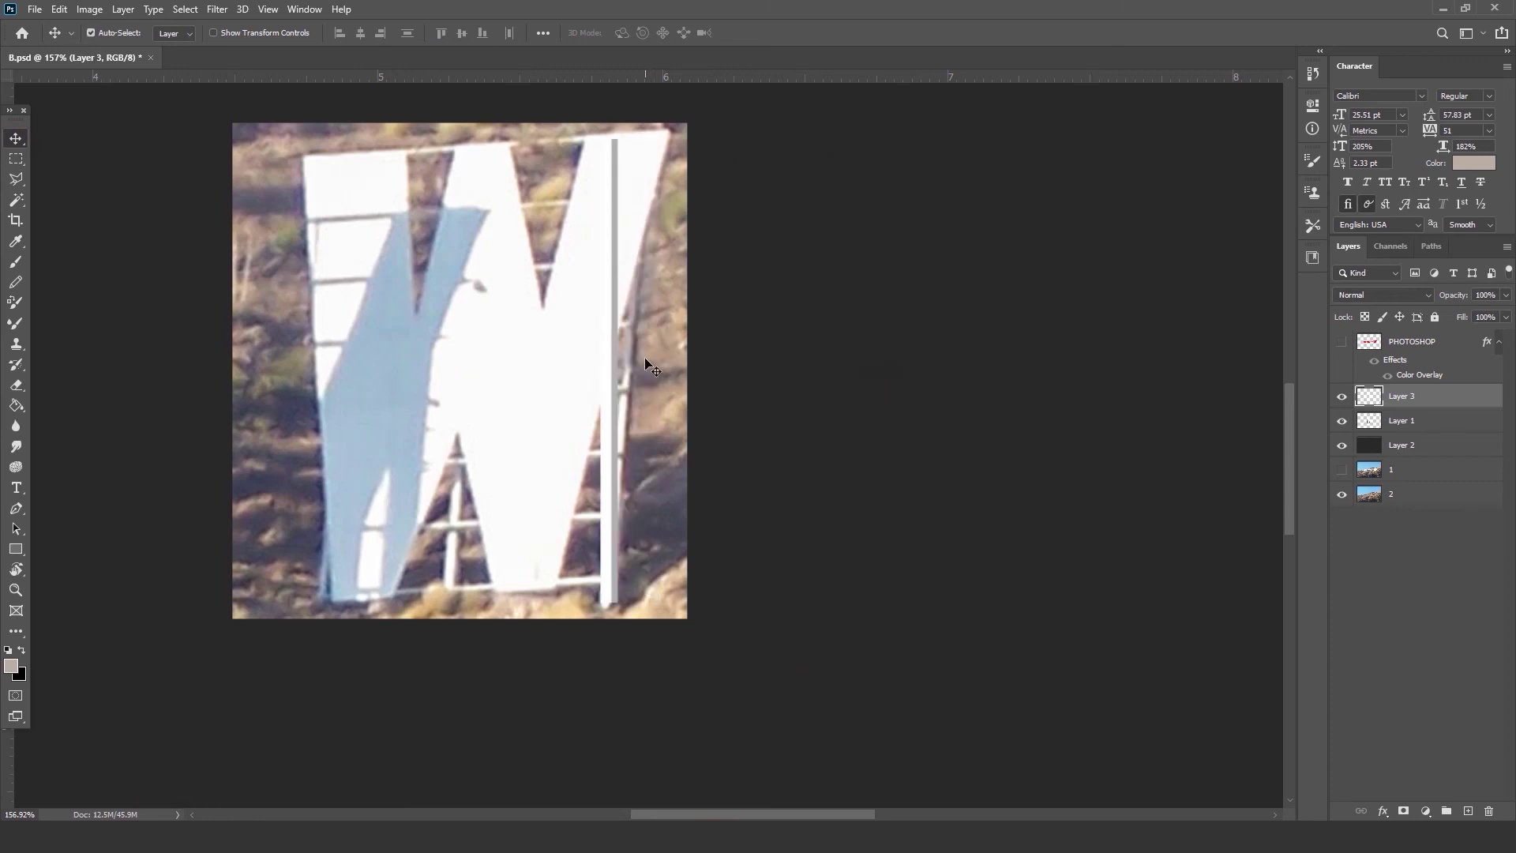
key(ctrl+t)
drag(607, 144, 607, 136)
drag(609, 603, 609, 634)
key(Return)
key(ctrl)
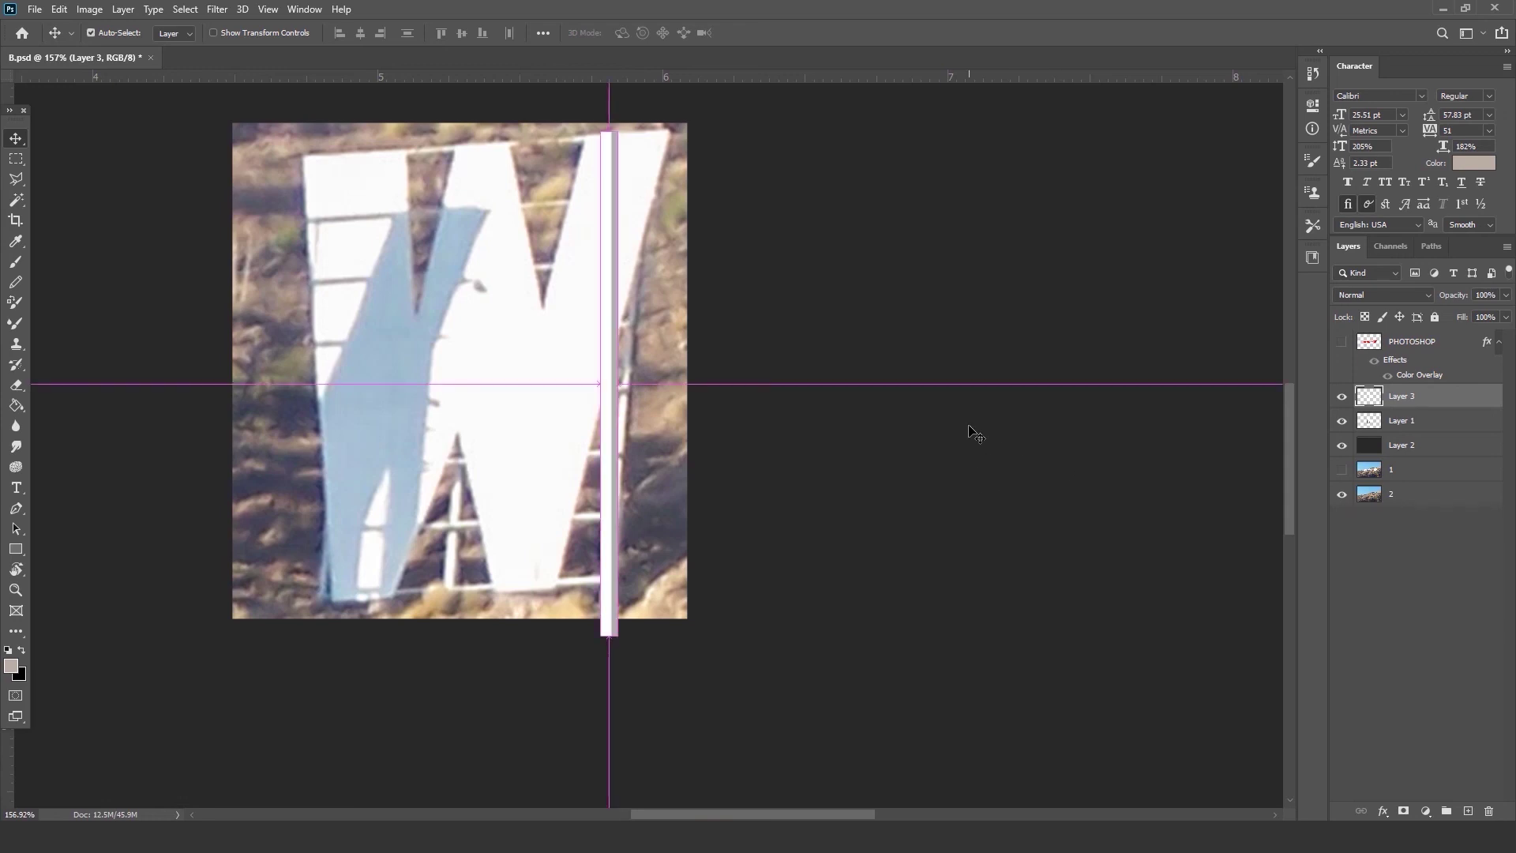
Duplicate the strip twice and set the three evenly spaced posts on the dark background beside the W.
key(ctrl+j)
drag(836, 442, 562, 452)
key(ctrl+j)
ctrl+click(1413, 425)
ctrl+click(1410, 448)
drag(416, 364, 920, 428)
scroll(955, 373, down, 2)
scroll(1024, 377, up, 2)
Merge the three vertical strip layers into a single layer.
click(1414, 421)
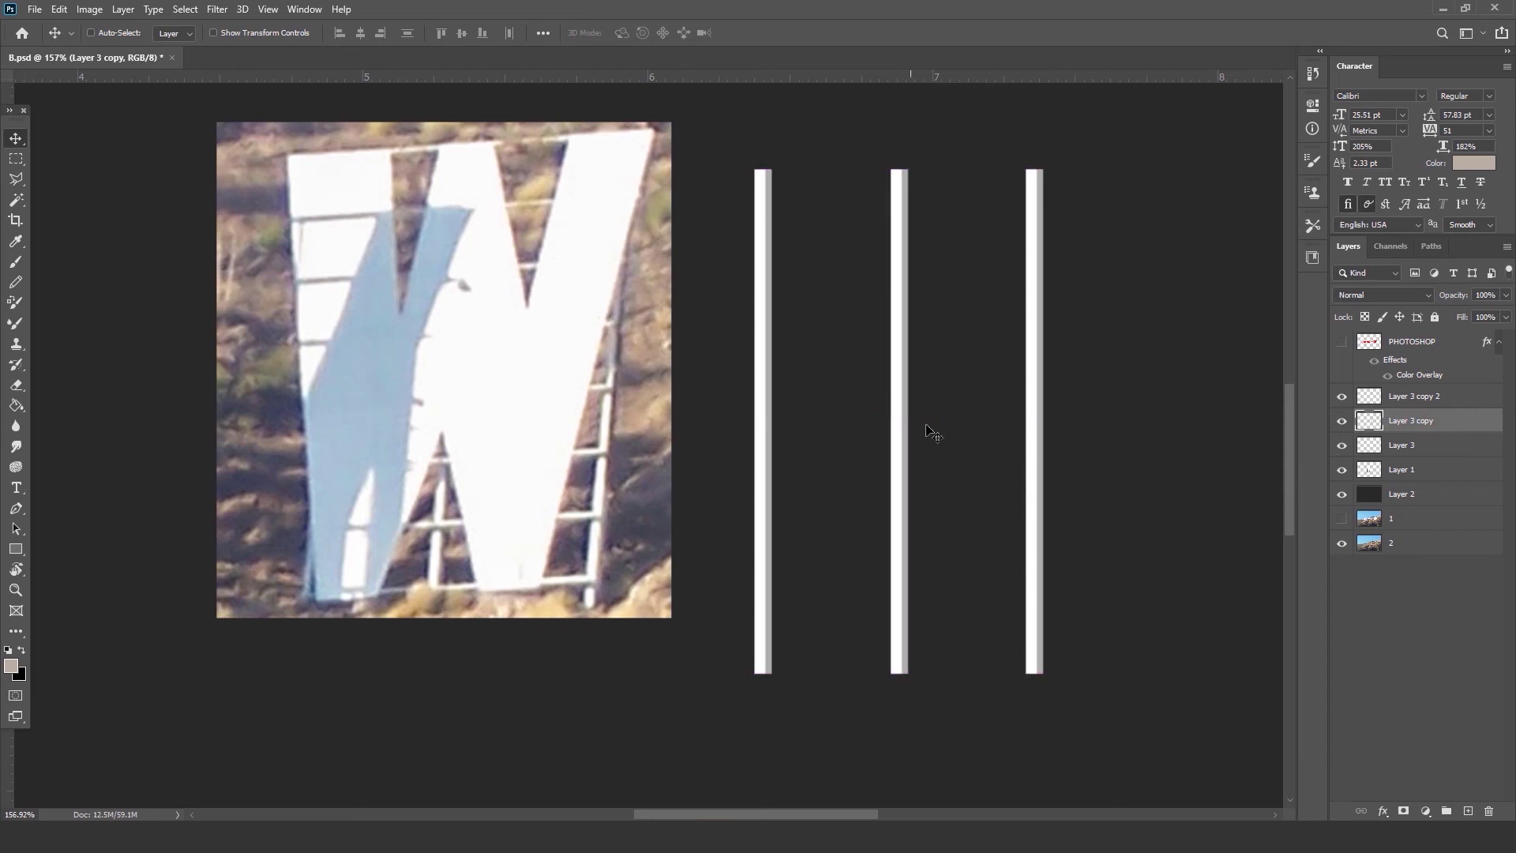
scroll(900, 418, down, 2)
scroll(896, 413, up, 1)
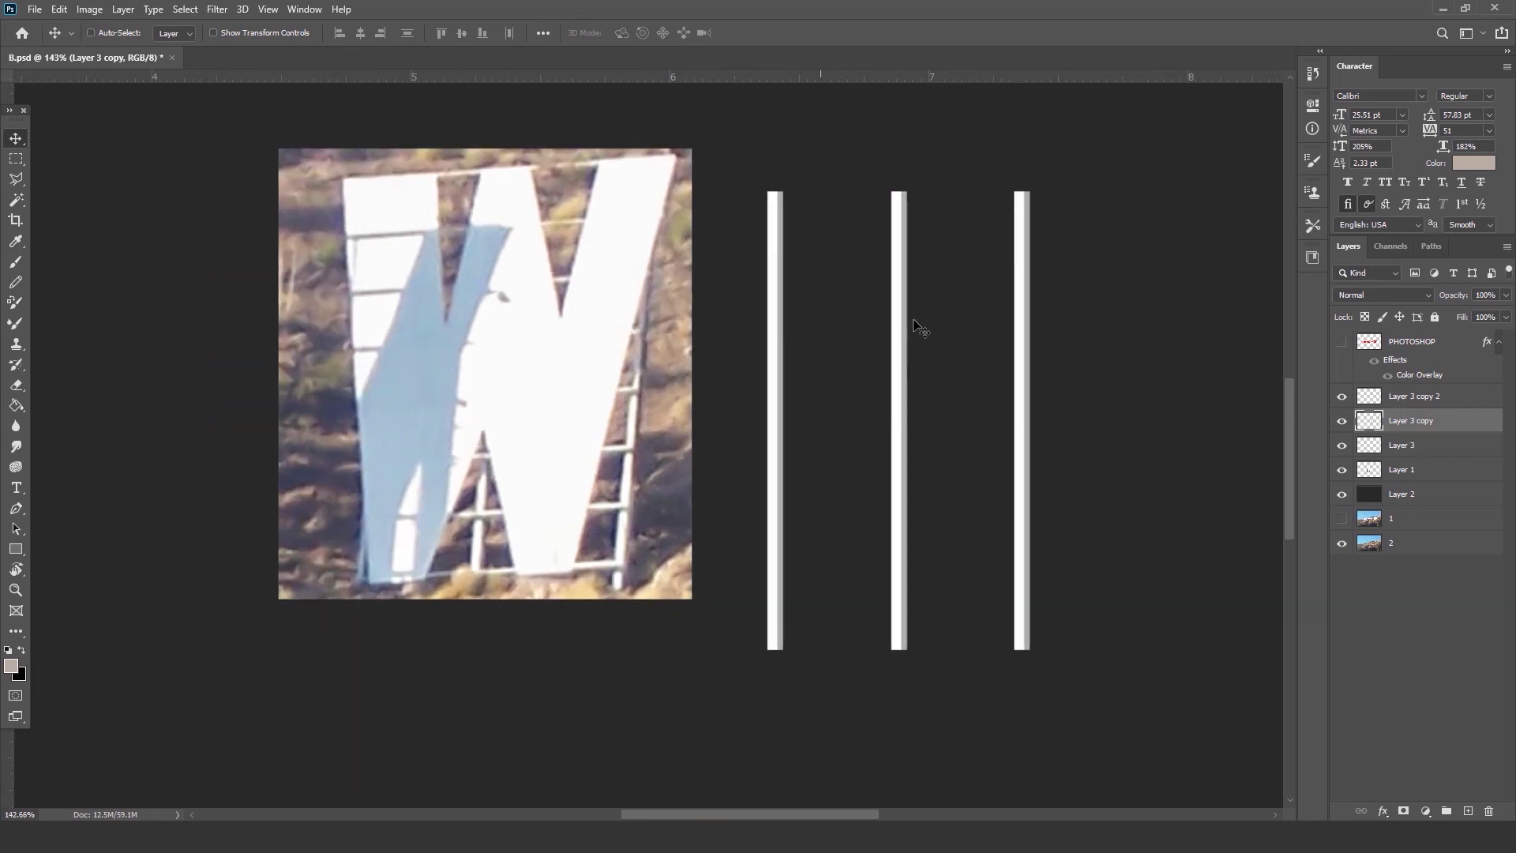
ctrl+click(1401, 396)
ctrl+click(1403, 446)
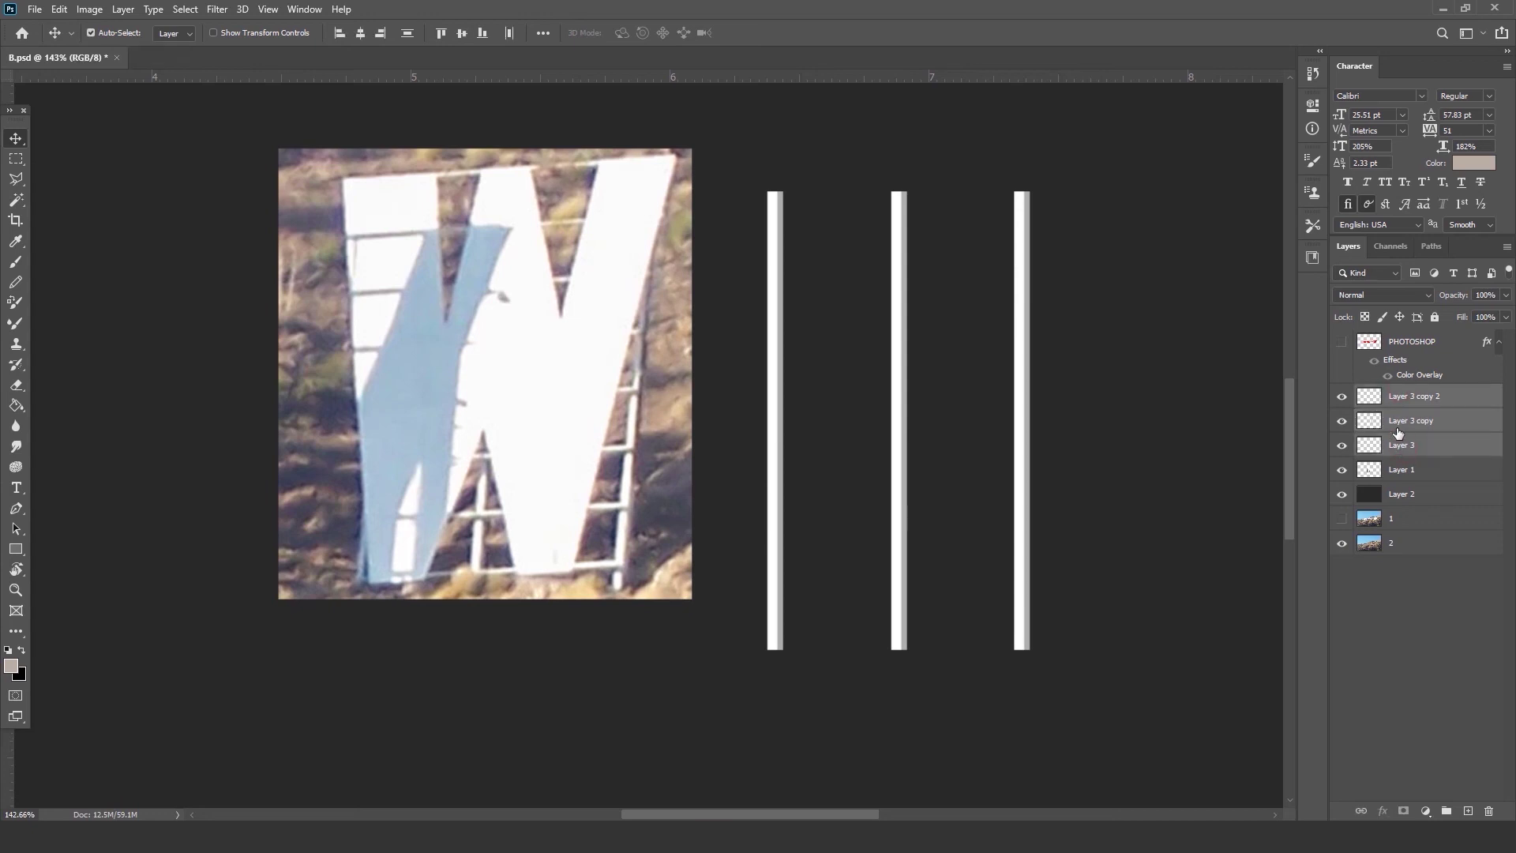
key(ctrl+e)
click(1341, 397)
click(1341, 396)
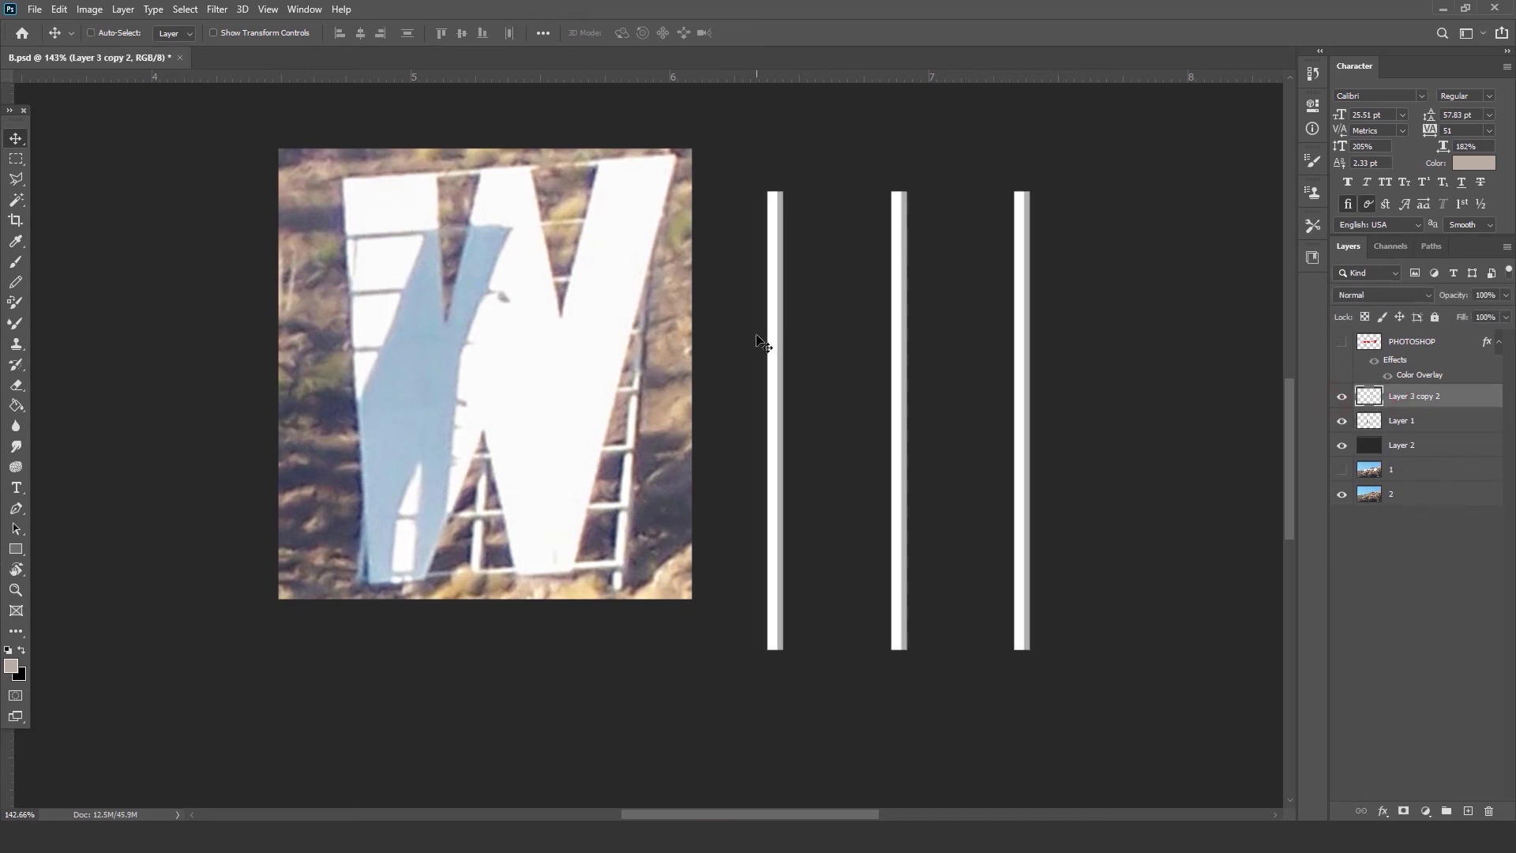
Copy the rightmost post to its own layer and rotate the copy 90° clockwise.
scroll(762, 338, down, 2)
scroll(976, 341, up, 2)
scroll(371, 205, up, 2)
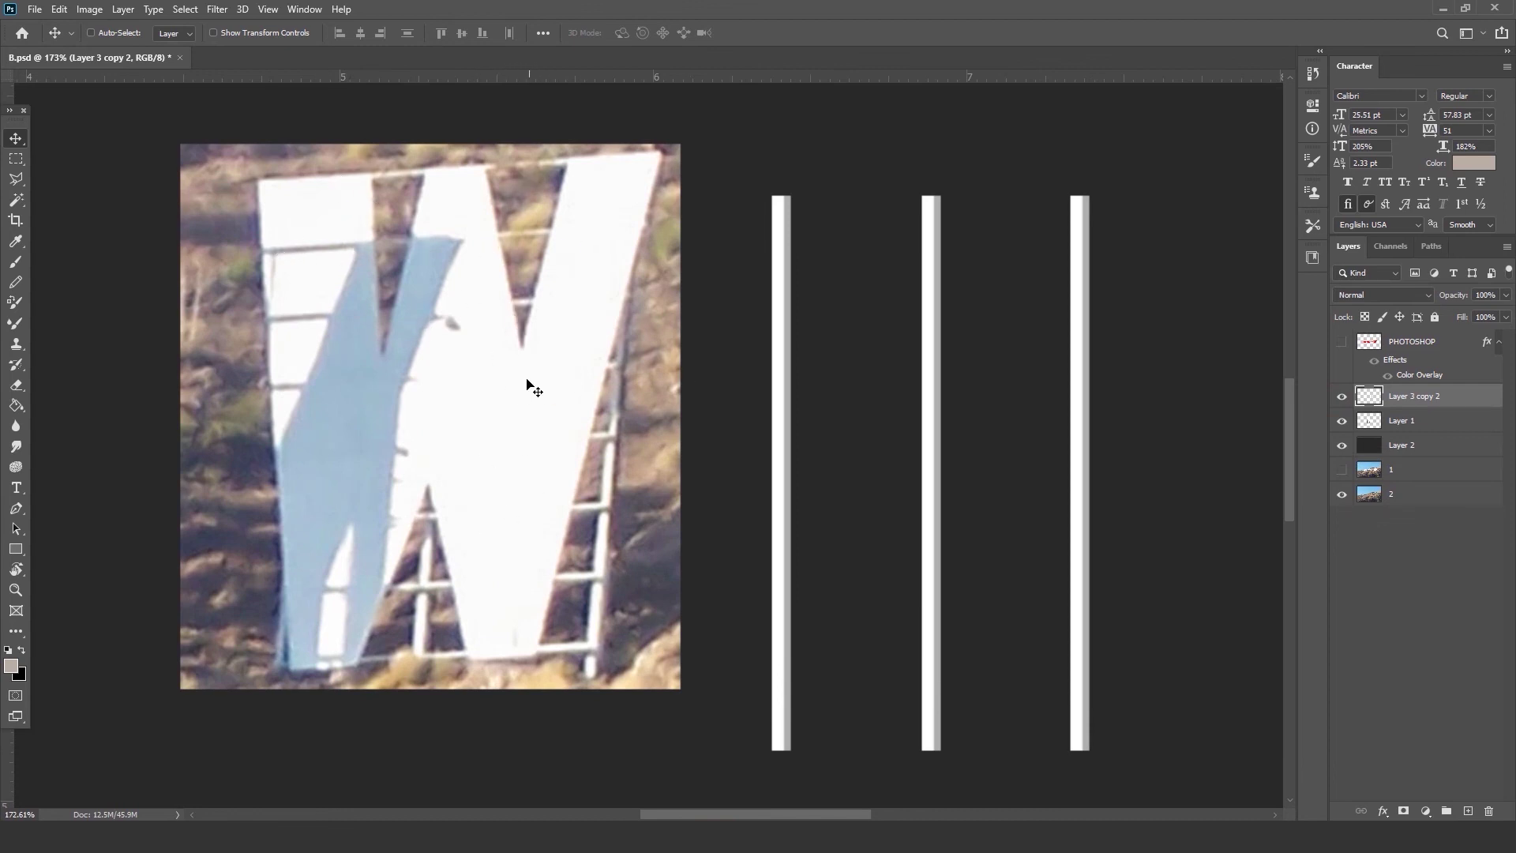
scroll(719, 402, down, 1)
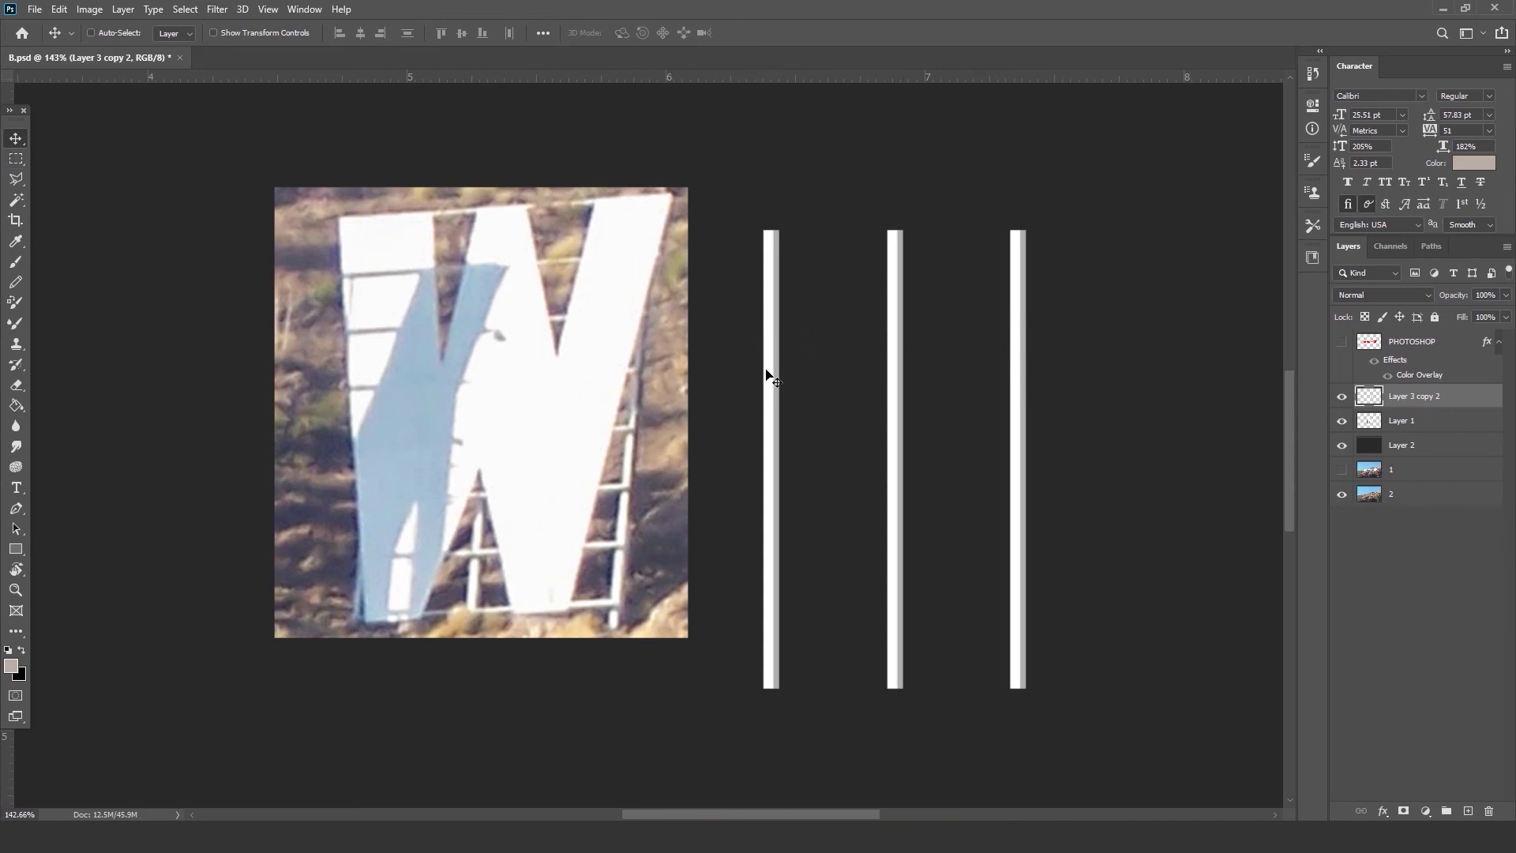
click(16, 159)
drag(983, 189, 1055, 716)
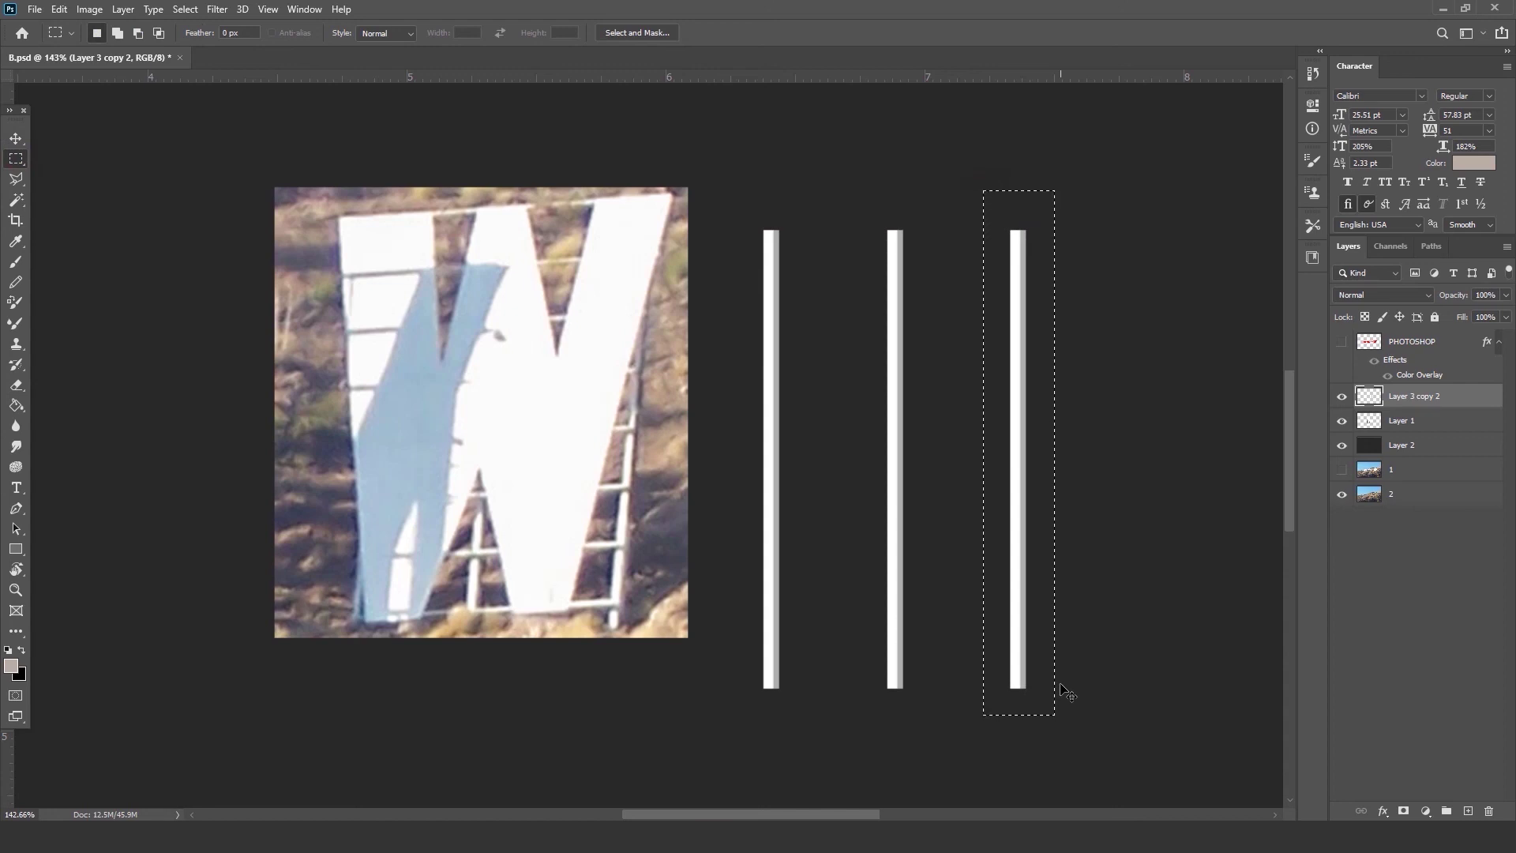
key(ctrl+j)
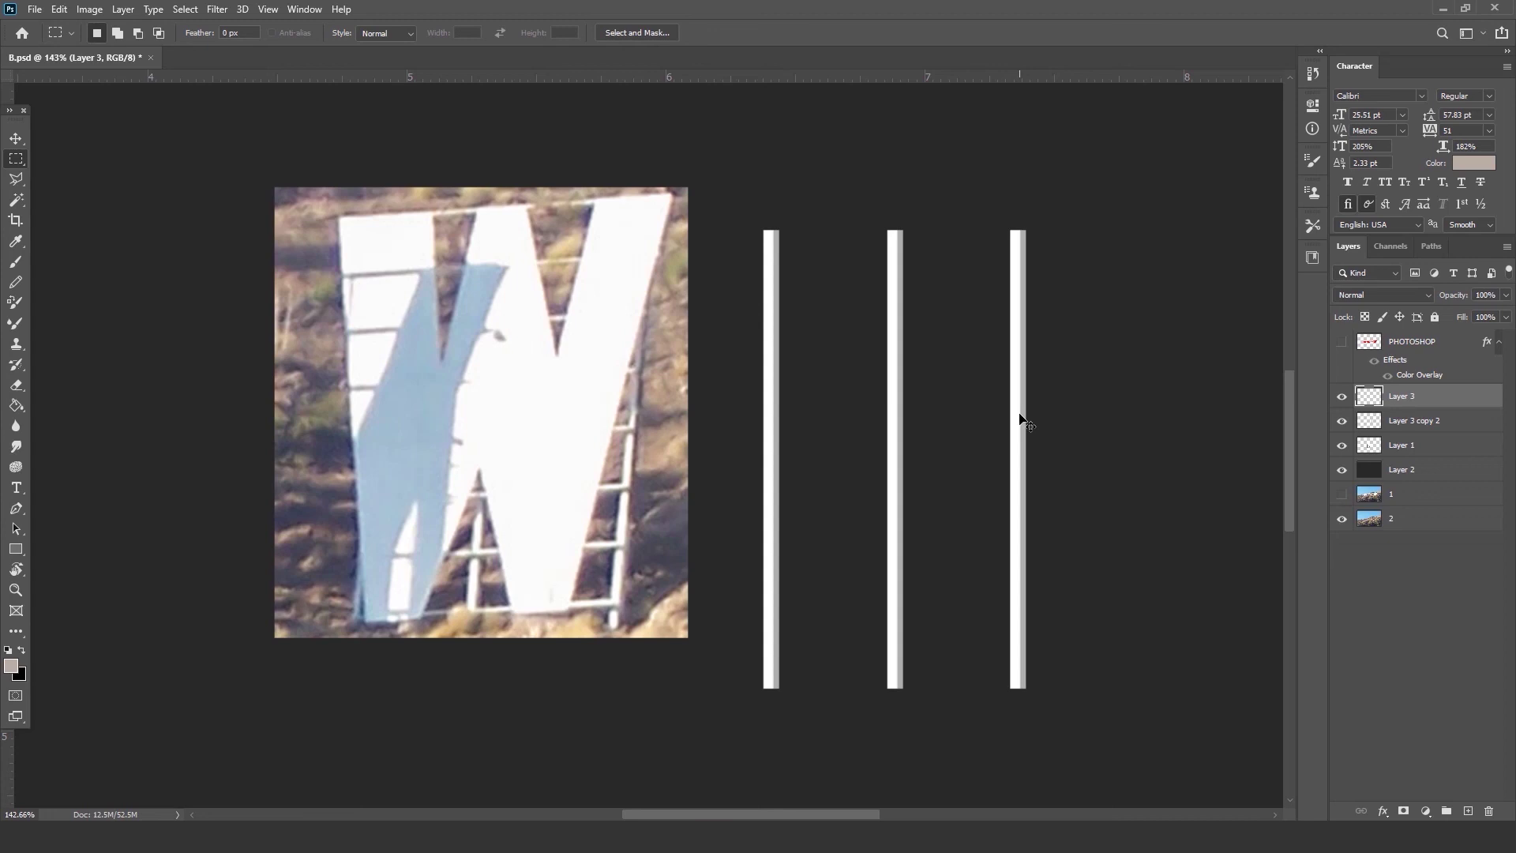
key(ctrl+t)
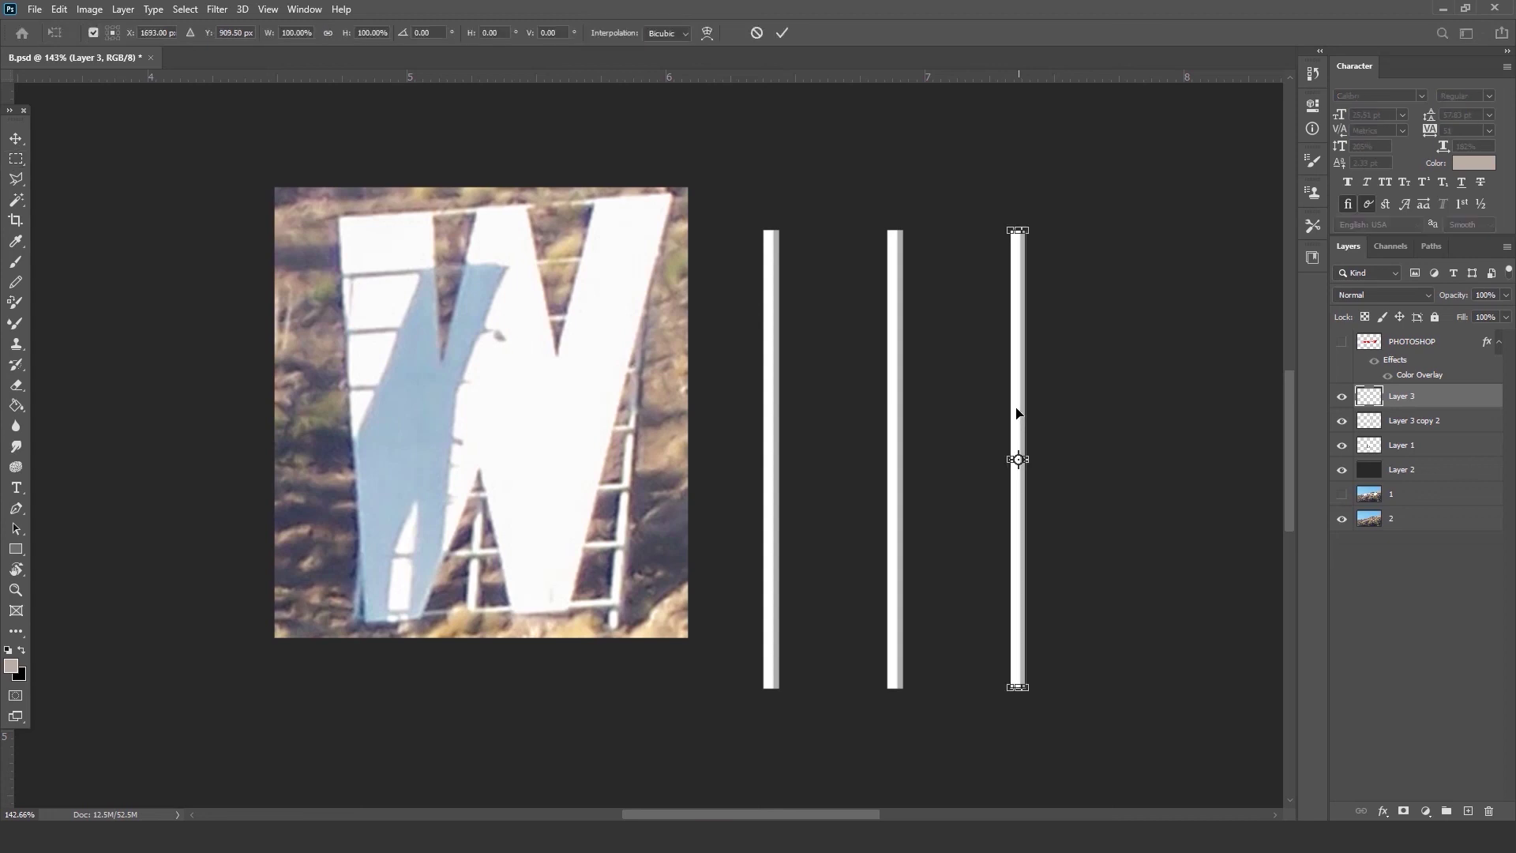
right_click(1016, 339)
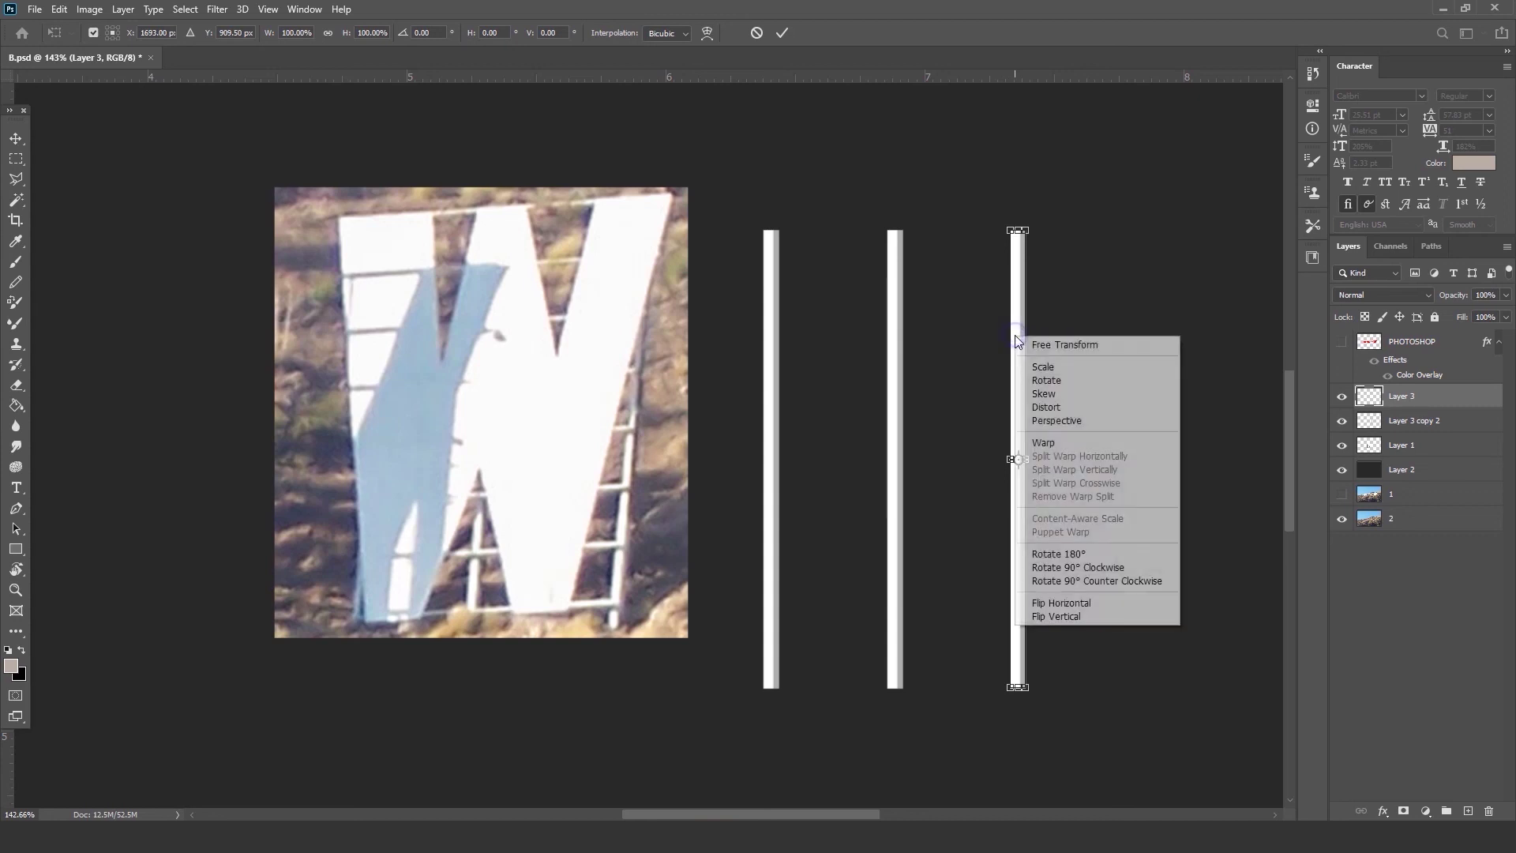
click(1106, 574)
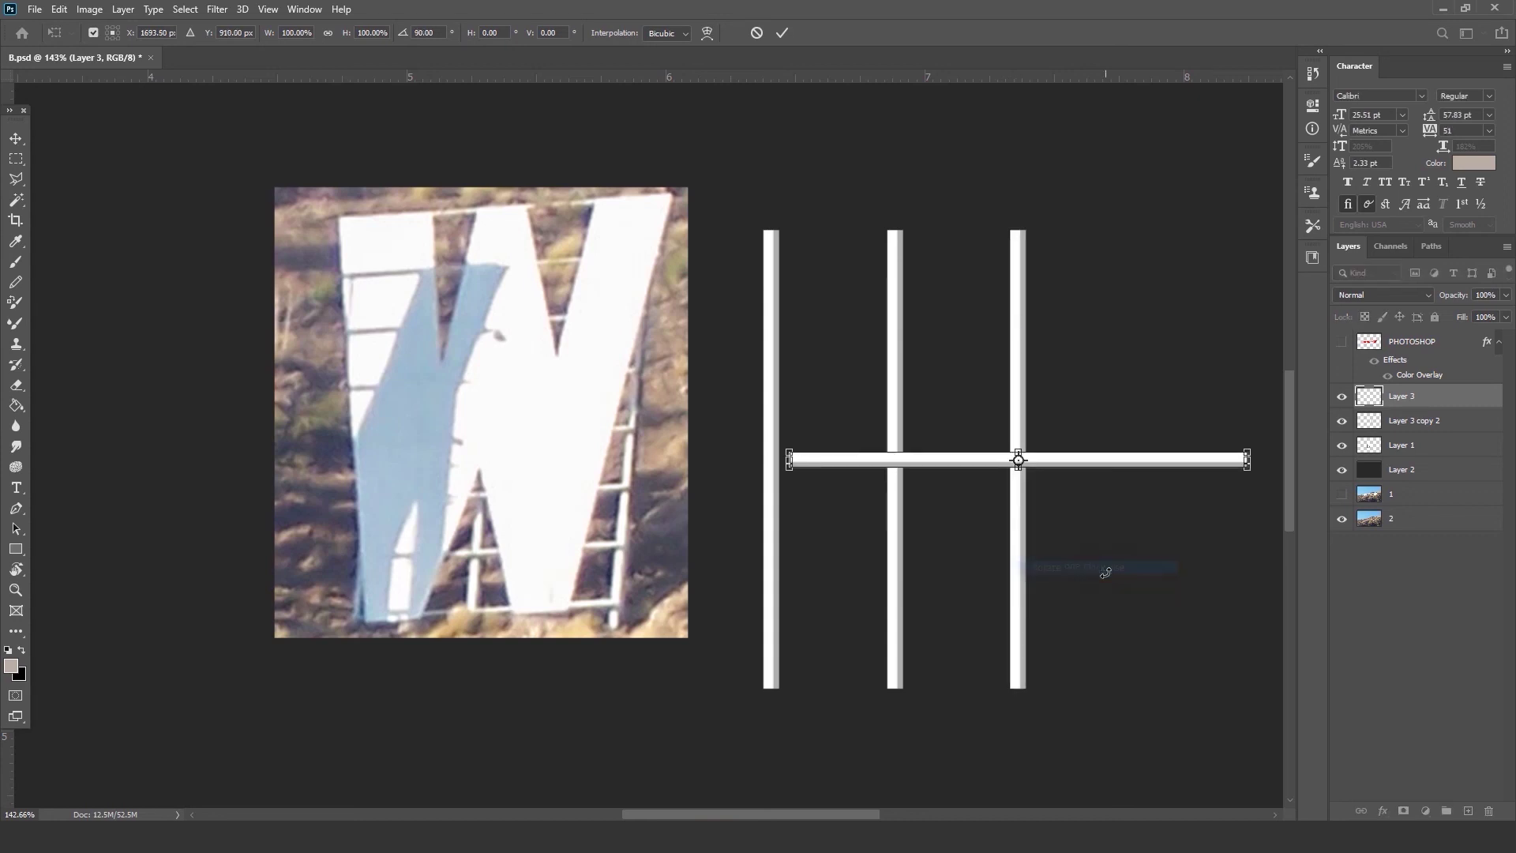
Shrink the horizontal strip to about 42% thickness, move it to the posts' upper ends and stretch it across all three.
drag(1249, 465, 509, 266)
drag(321, 263, 377, 262)
drag(550, 442, 977, 247)
key(Right)
key(Right)
key(Right)
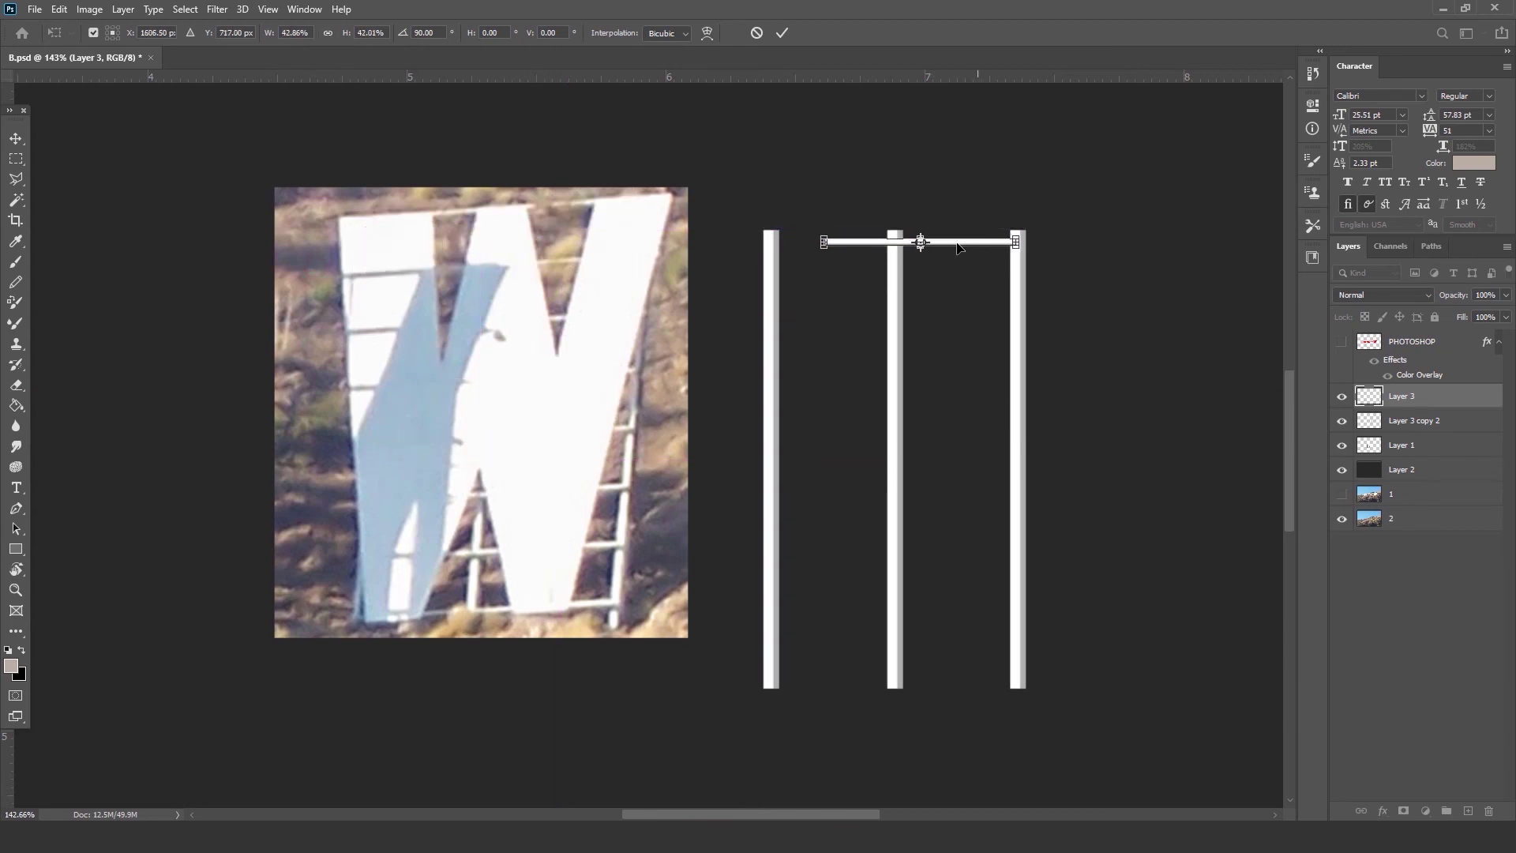
drag(818, 241, 754, 241)
click(19, 141)
Rename the layer holding the three upright posts as Vertical.
scroll(971, 225, up, 5)
scroll(1140, 461, up, 8)
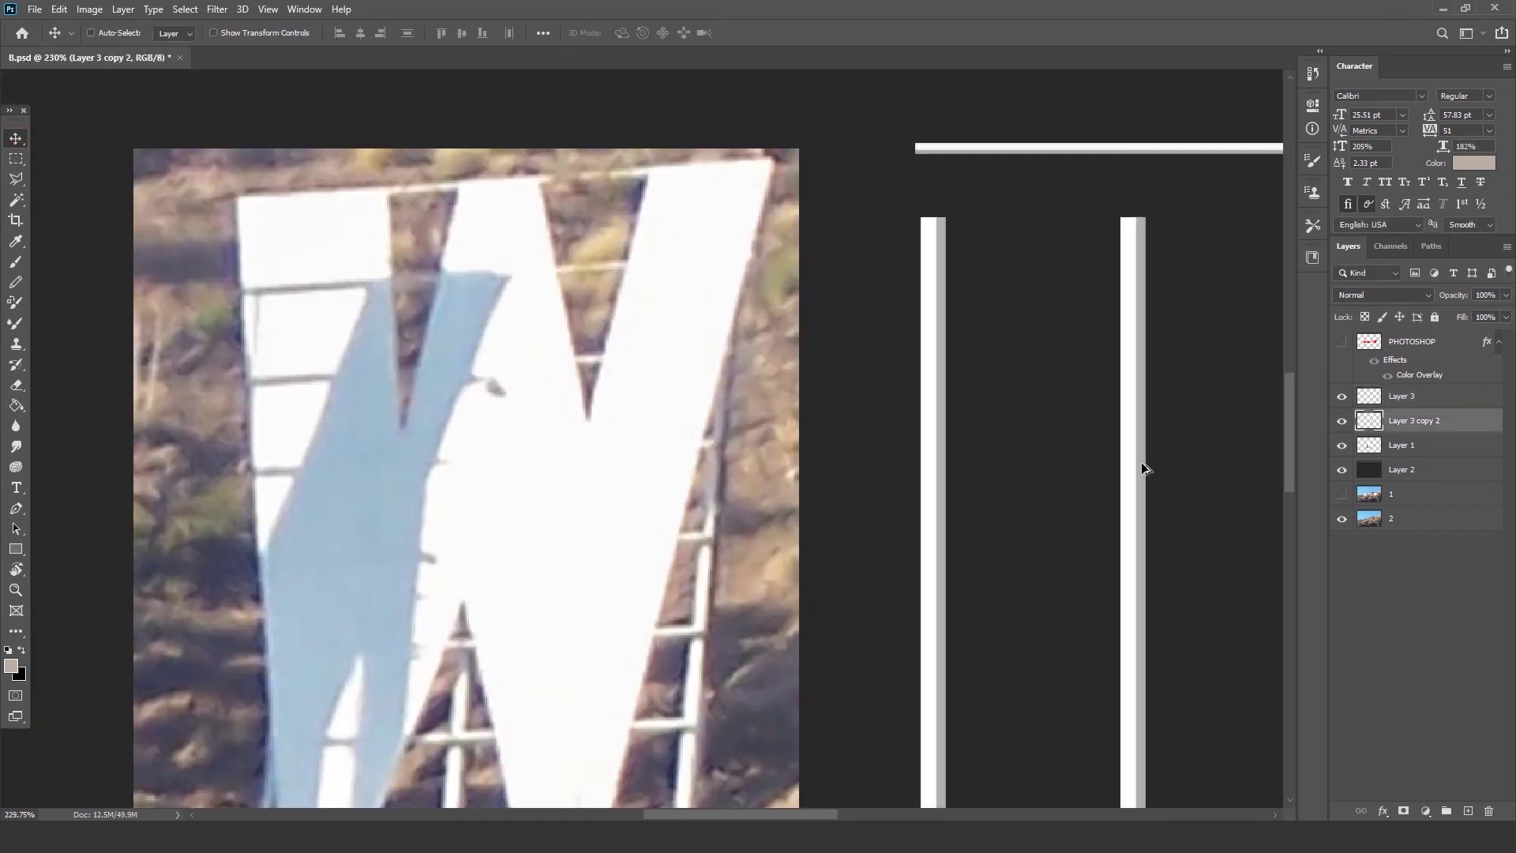
drag(1131, 324, 592, 505)
scroll(616, 348, up, 3)
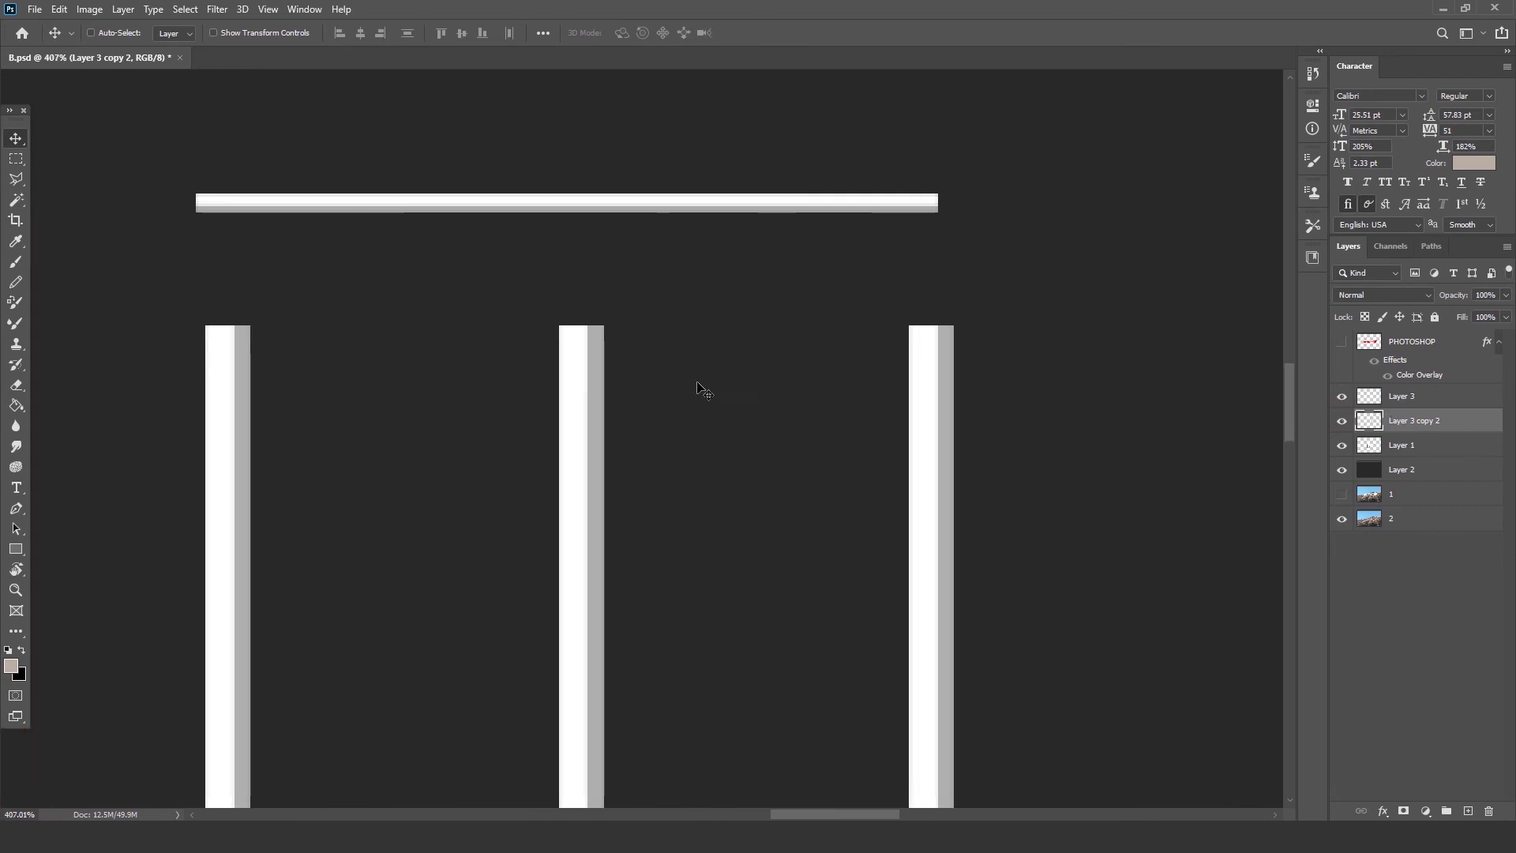
click(1342, 423)
click(1342, 421)
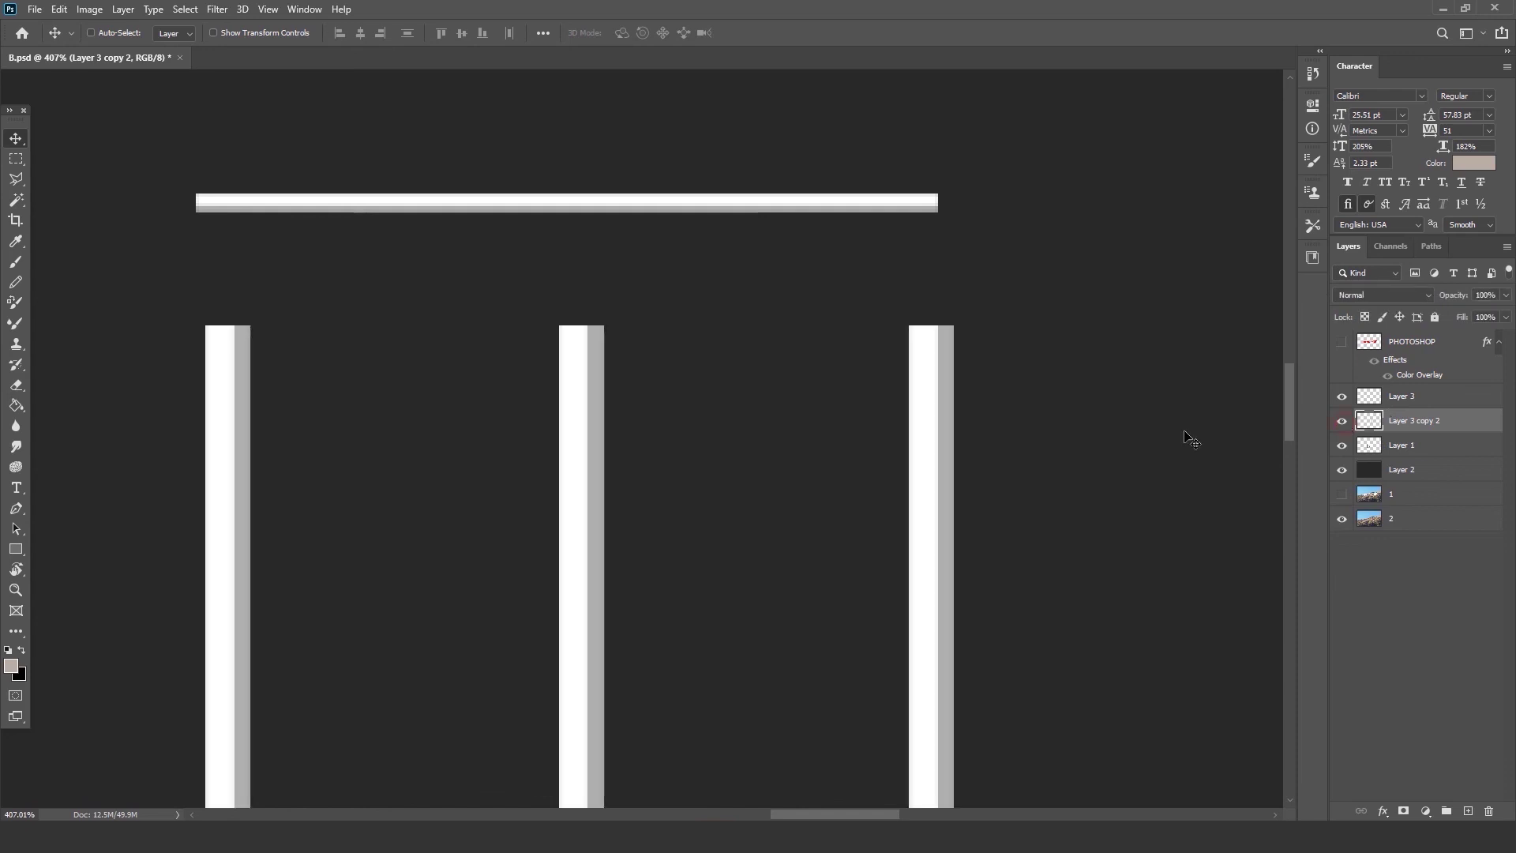
scroll(1087, 427, down, 1)
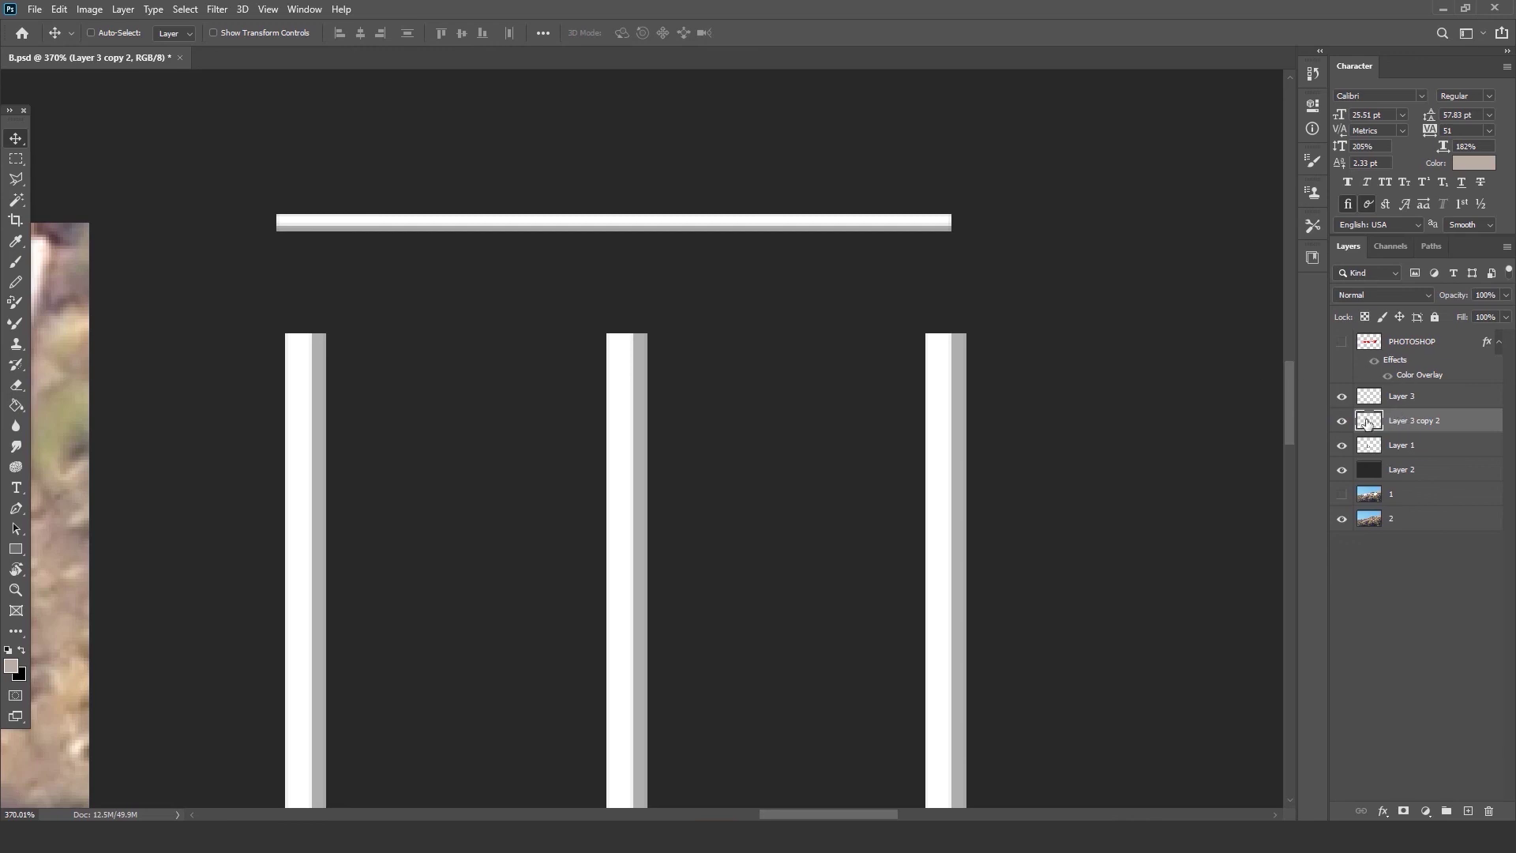
double_click(1421, 421)
text(Vertical)
Rename the crossbar's layer as Horizonta and give it a red colour label.
click(1343, 397)
click(1342, 396)
double_click(1403, 396)
text(Horizonta)
key(Return)
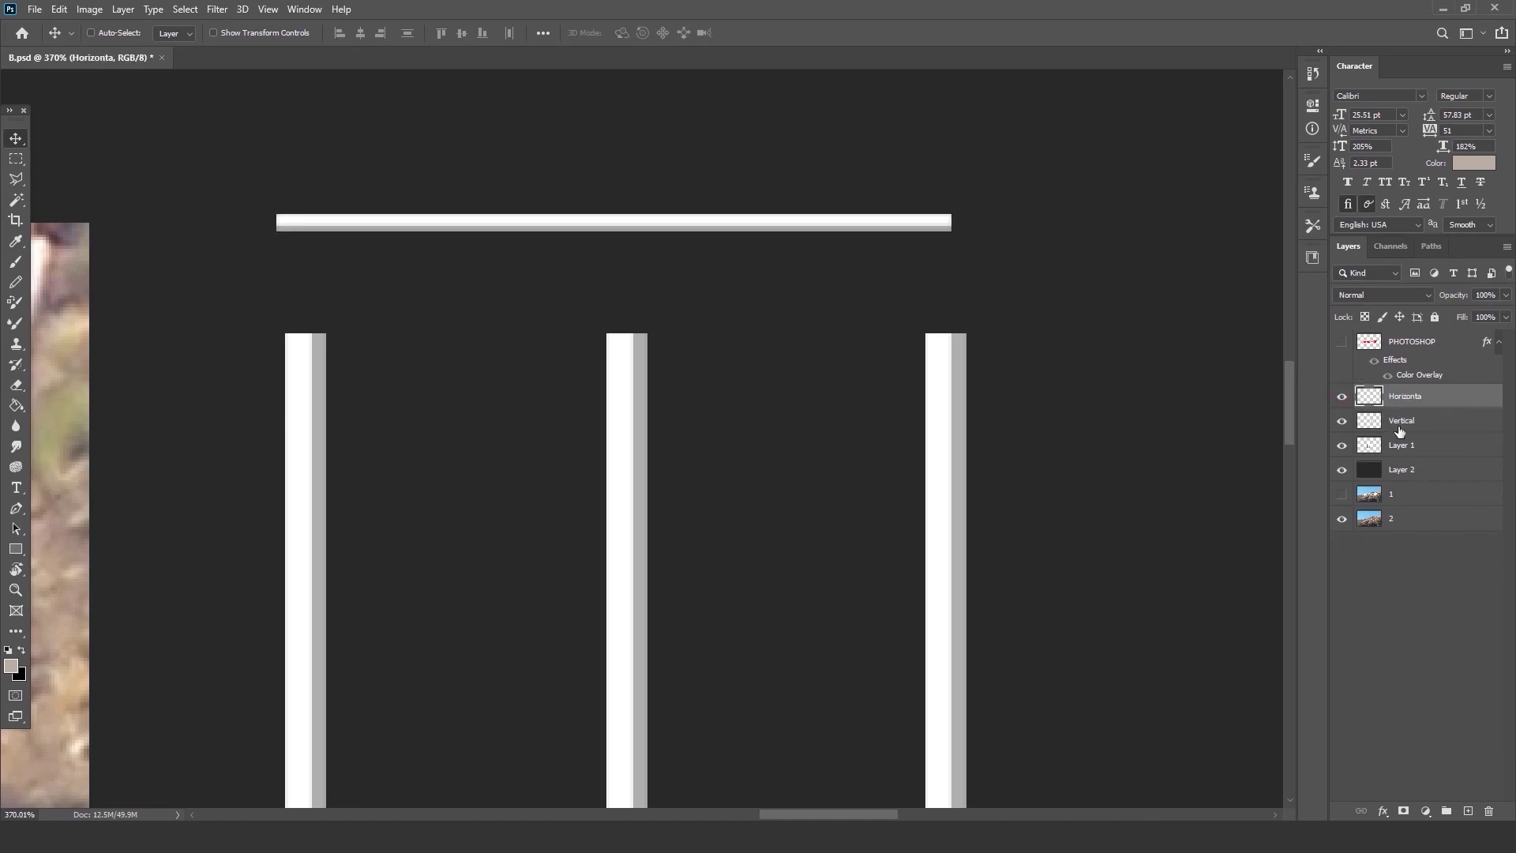
right_click(1451, 399)
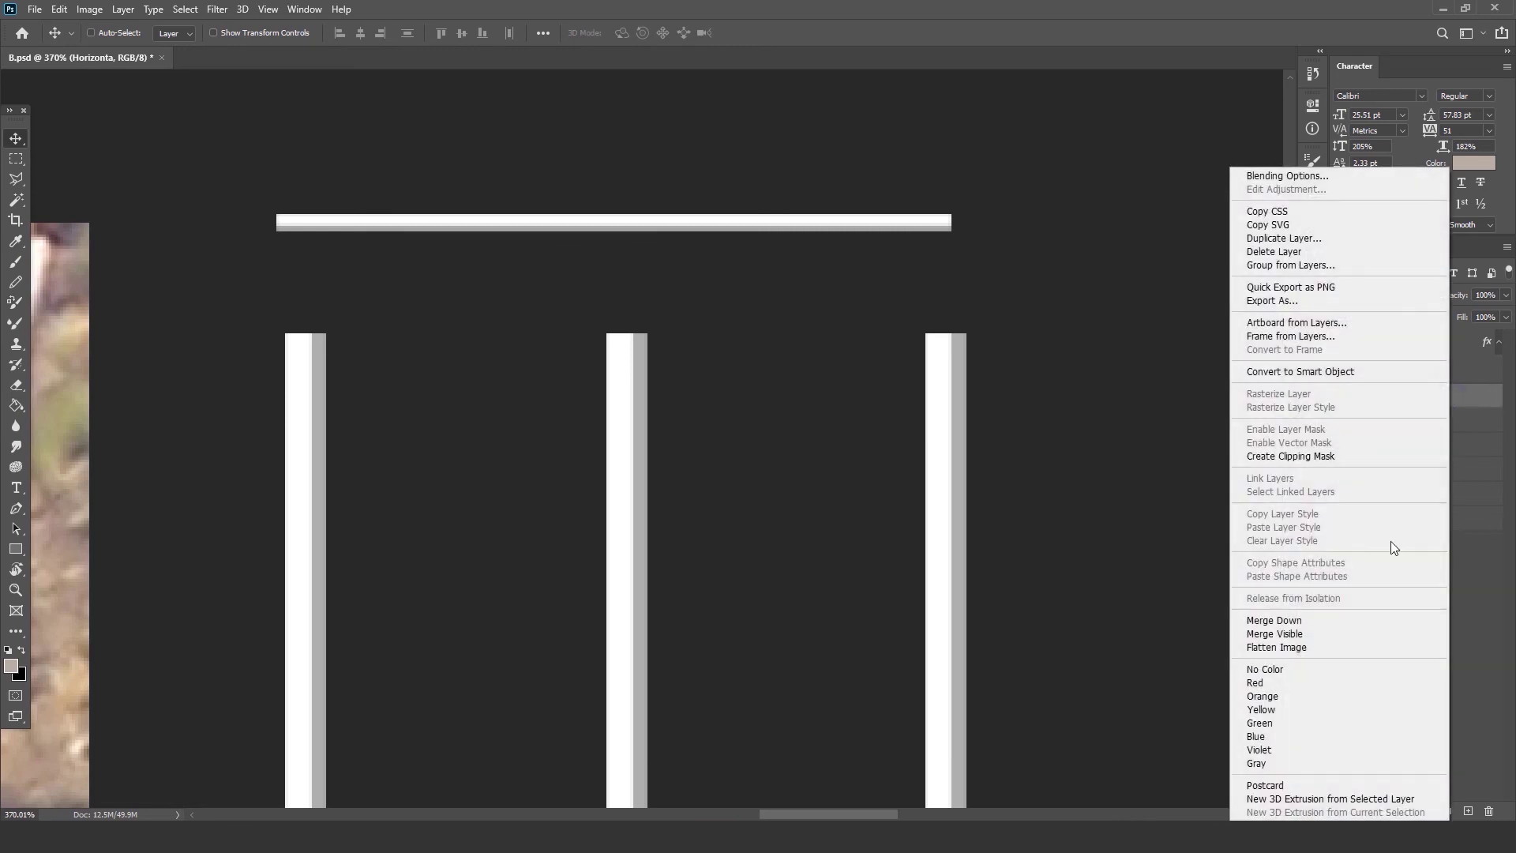
click(1276, 683)
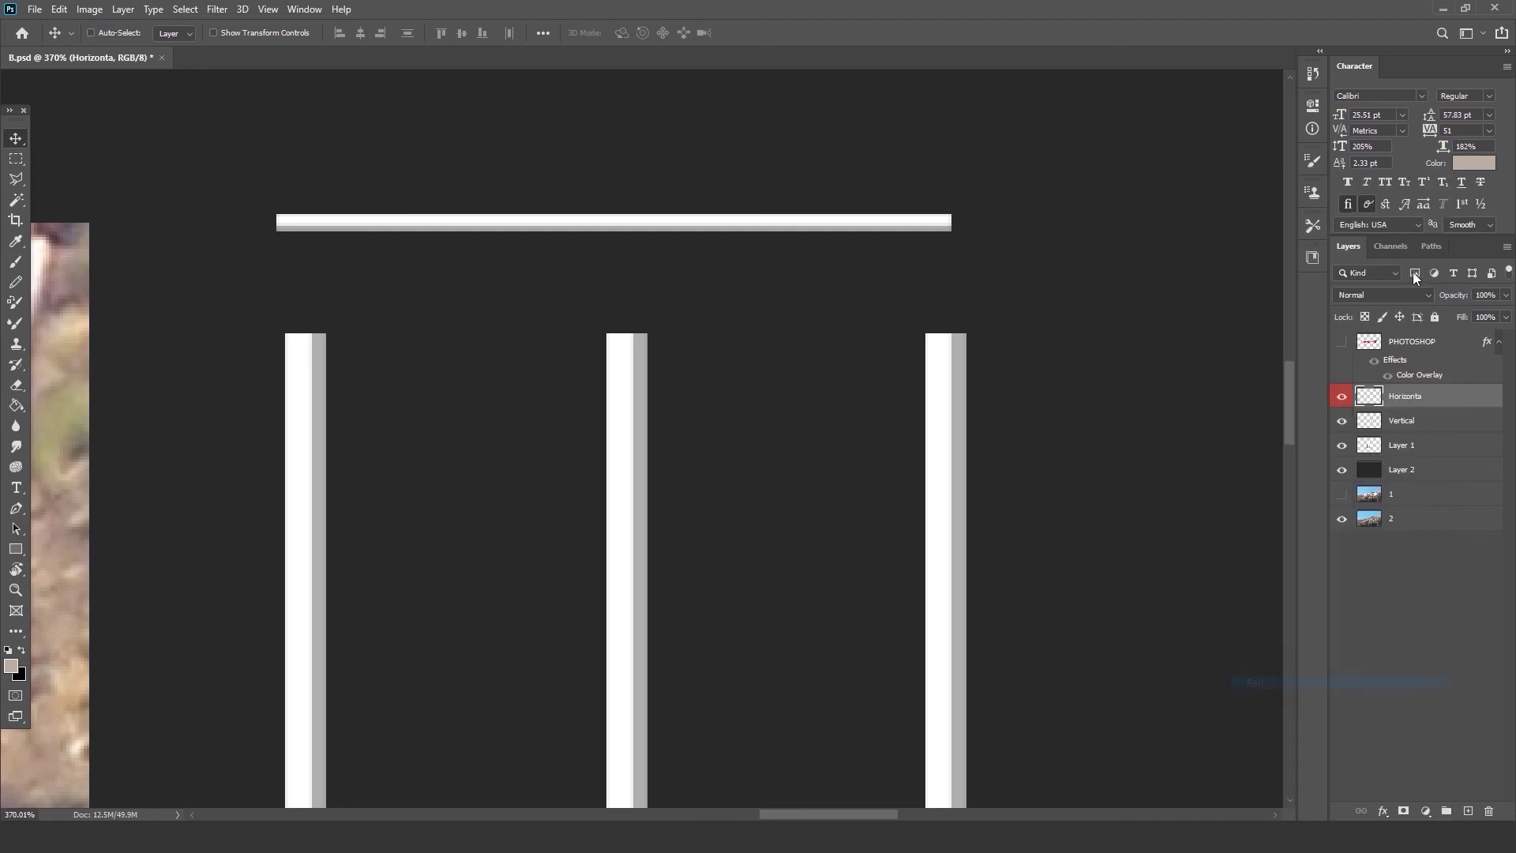
Give the Vertical layer a green colour label.
right_click(1429, 424)
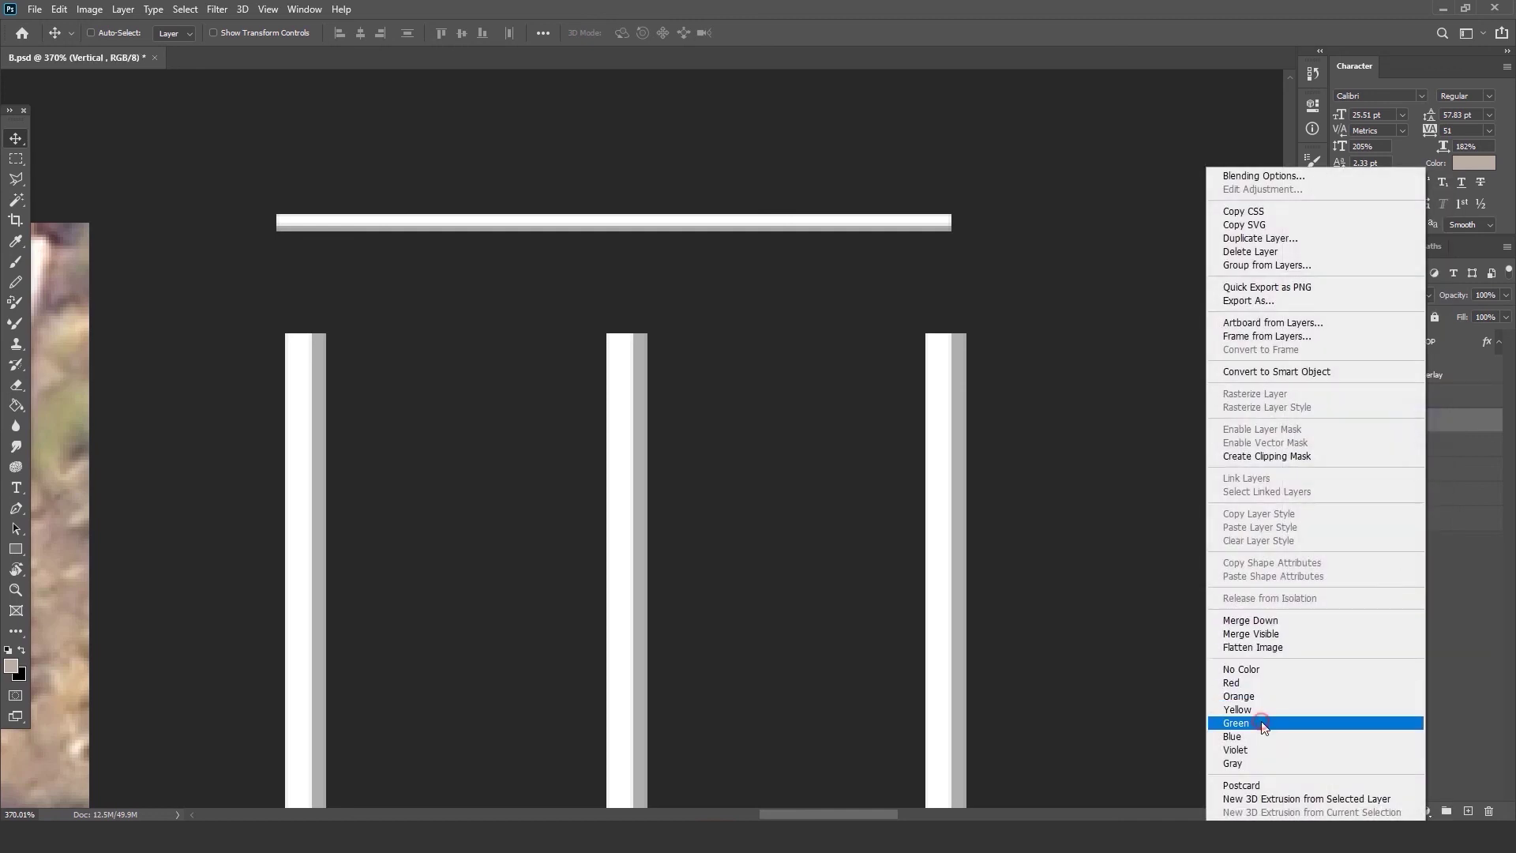
click(1264, 723)
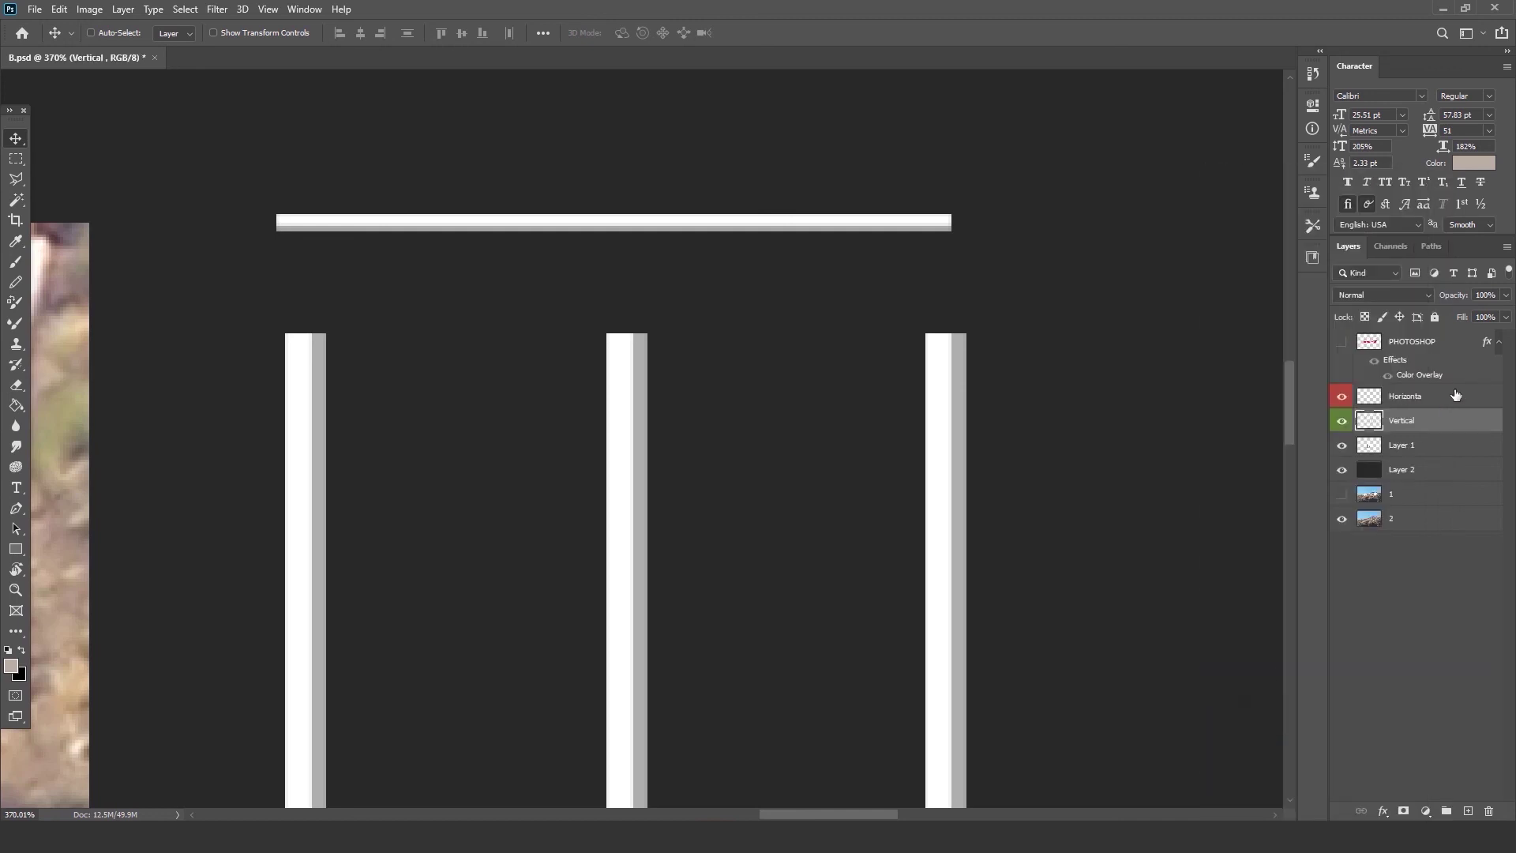
click(13, 161)
scroll(711, 332, down, 2)
scroll(749, 248, up, 1)
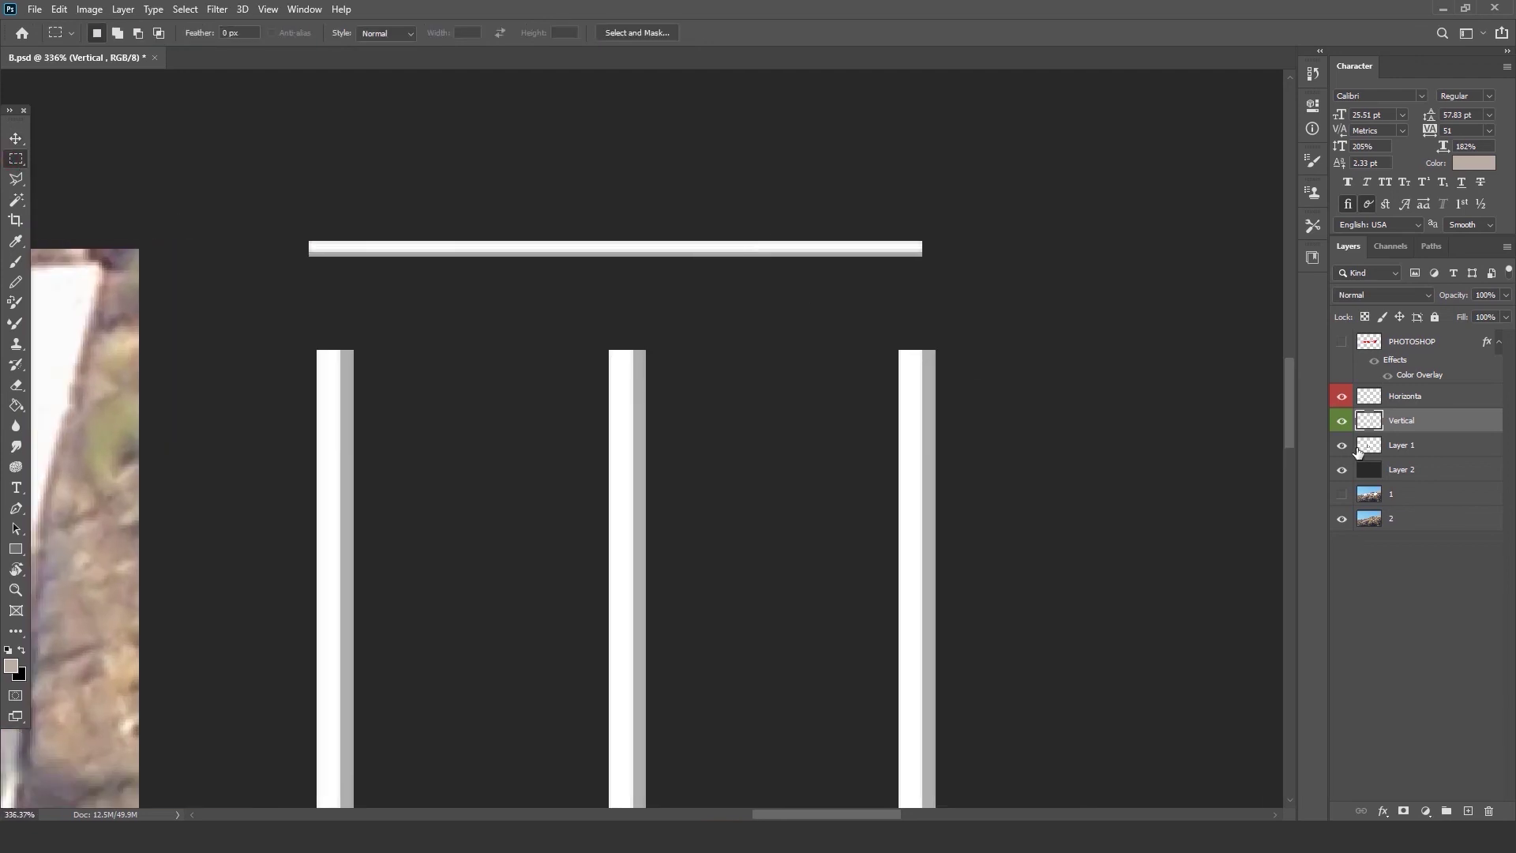
click(1340, 421)
click(1340, 420)
Cut the grey side of each of the three posts diagonally at its upper end with Polygonal Lasso selections.
scroll(467, 357, up, 1)
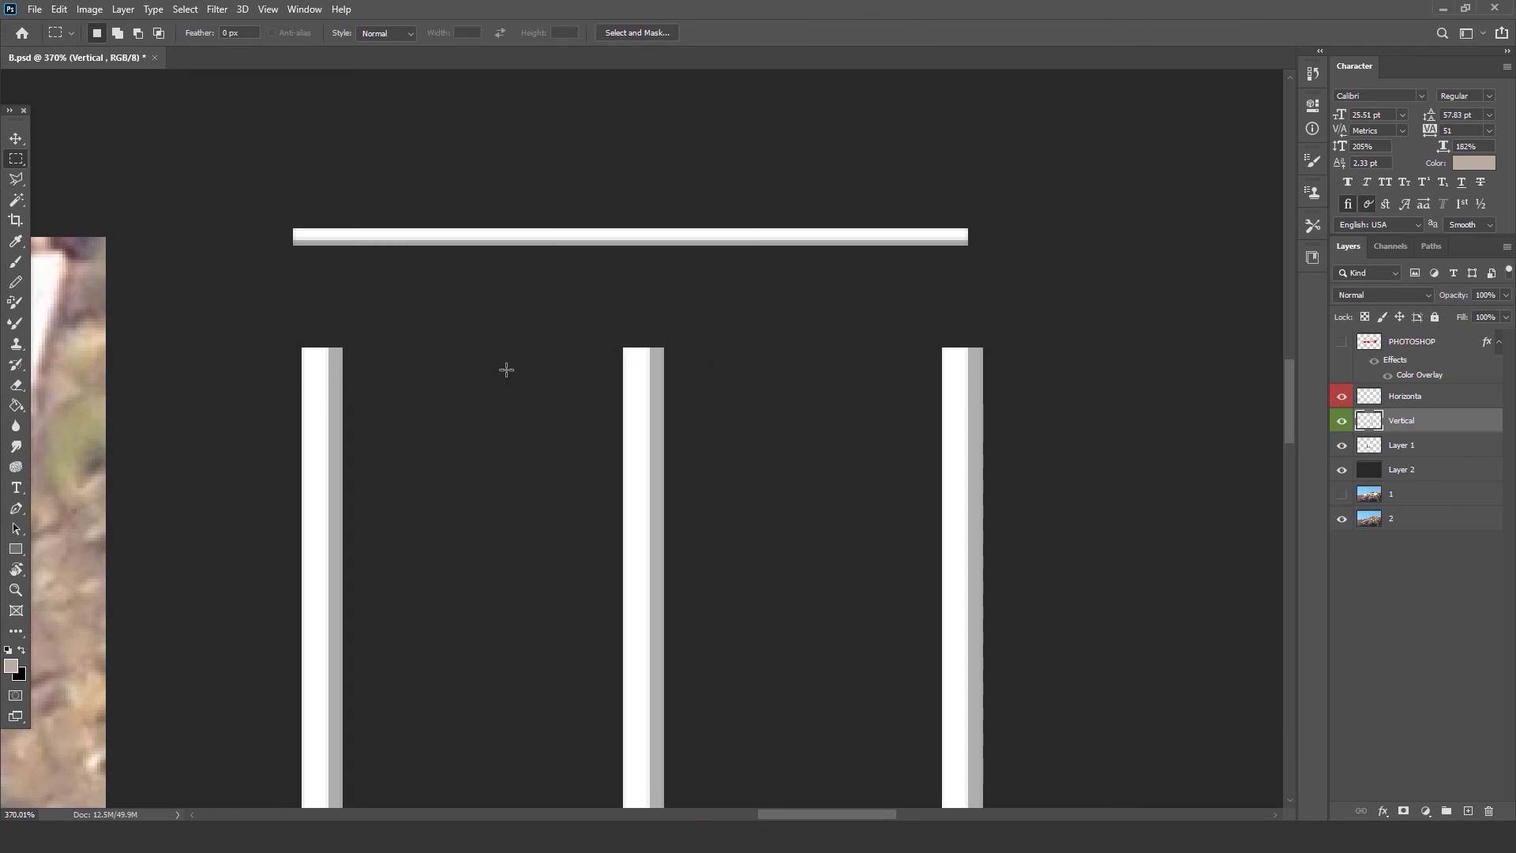
right_click(20, 184)
click(88, 195)
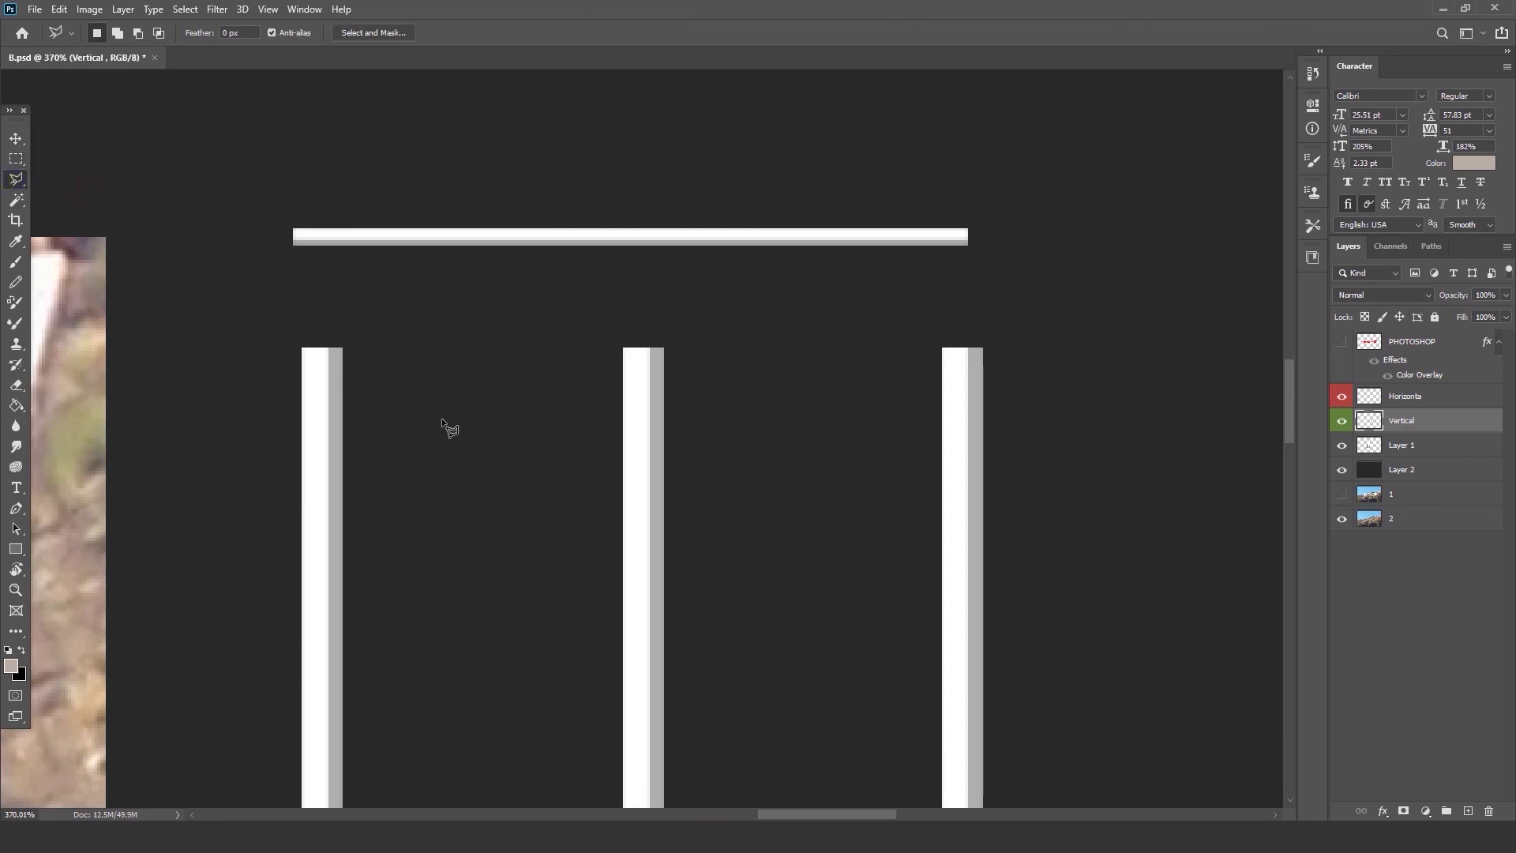
click(327, 346)
click(365, 378)
click(378, 335)
click(348, 304)
click(328, 345)
key(Delete)
click(649, 346)
click(682, 374)
click(692, 345)
key(Delete)
click(968, 348)
click(1002, 372)
double_click(984, 316)
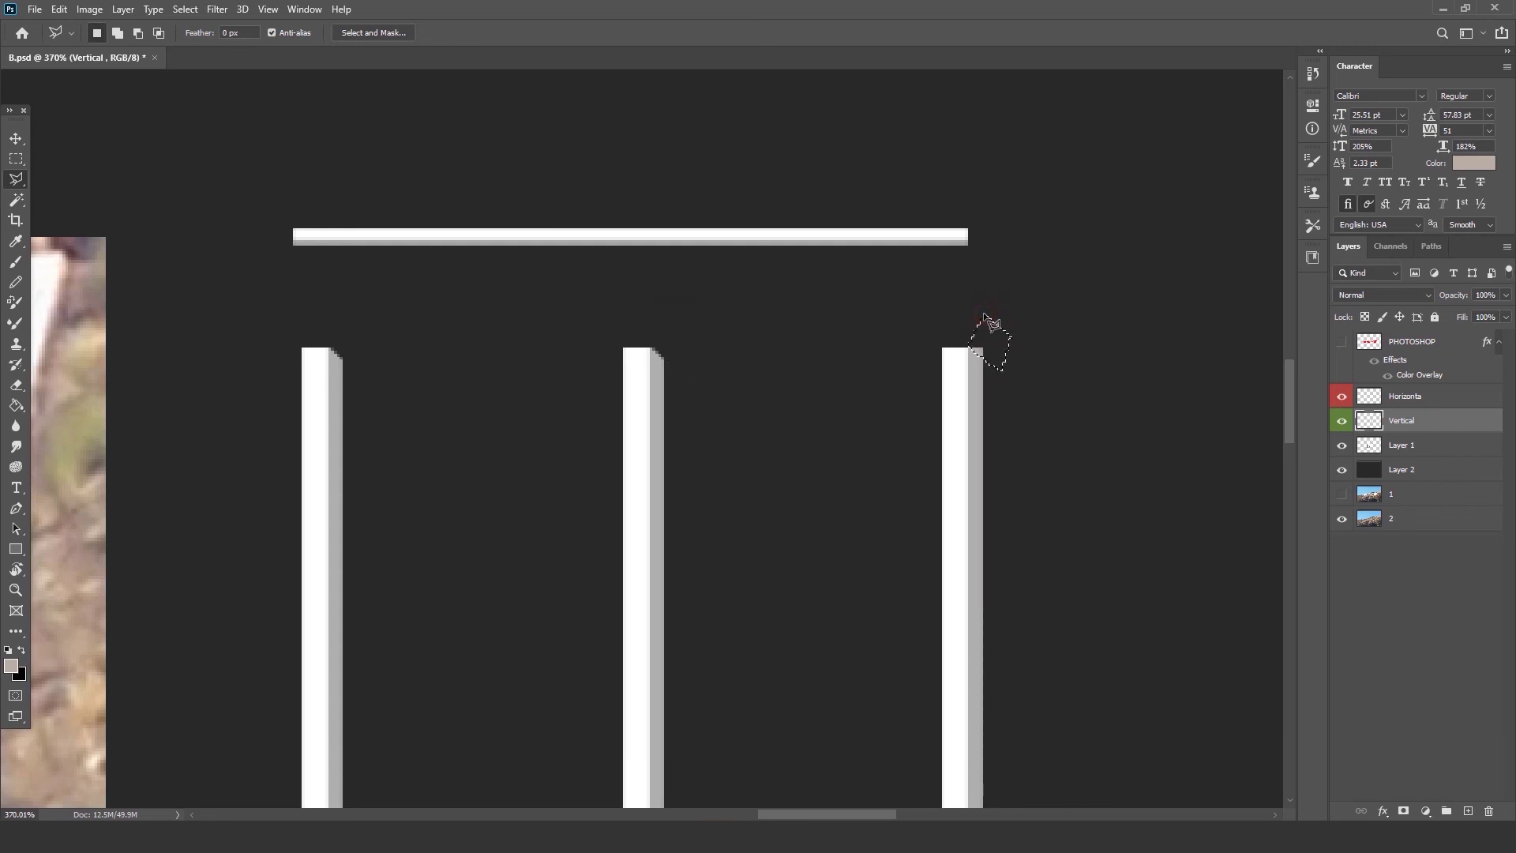
click(16, 160)
click(260, 191)
On the Horizonta layer, cut the lower corner of the crossbar's left end diagonally with a Polygonal Lasso selection.
scroll(1065, 386, down, 8)
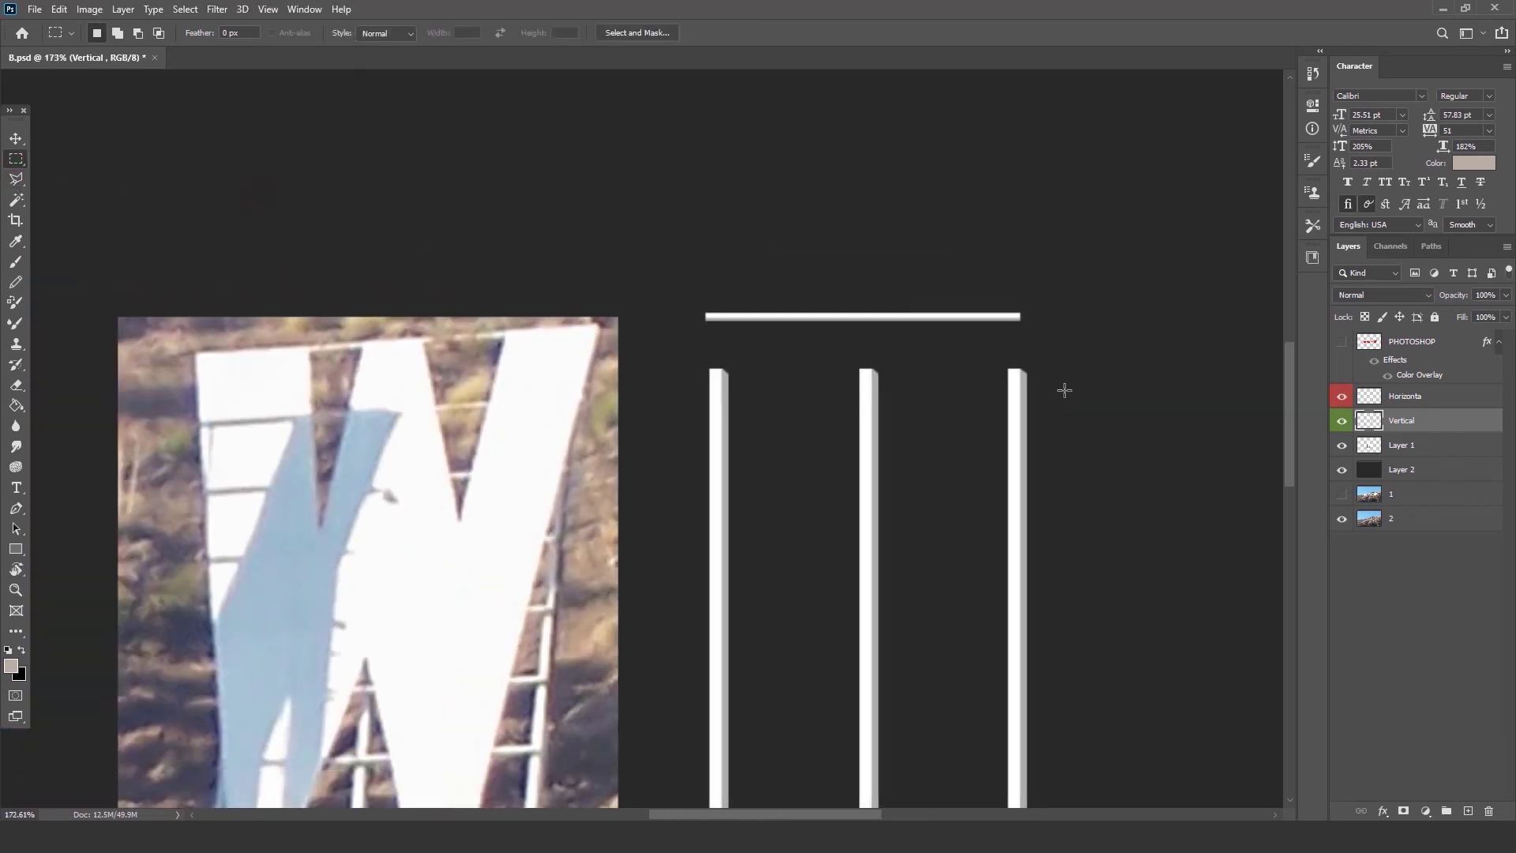
scroll(1026, 379, up, 6)
click(1402, 397)
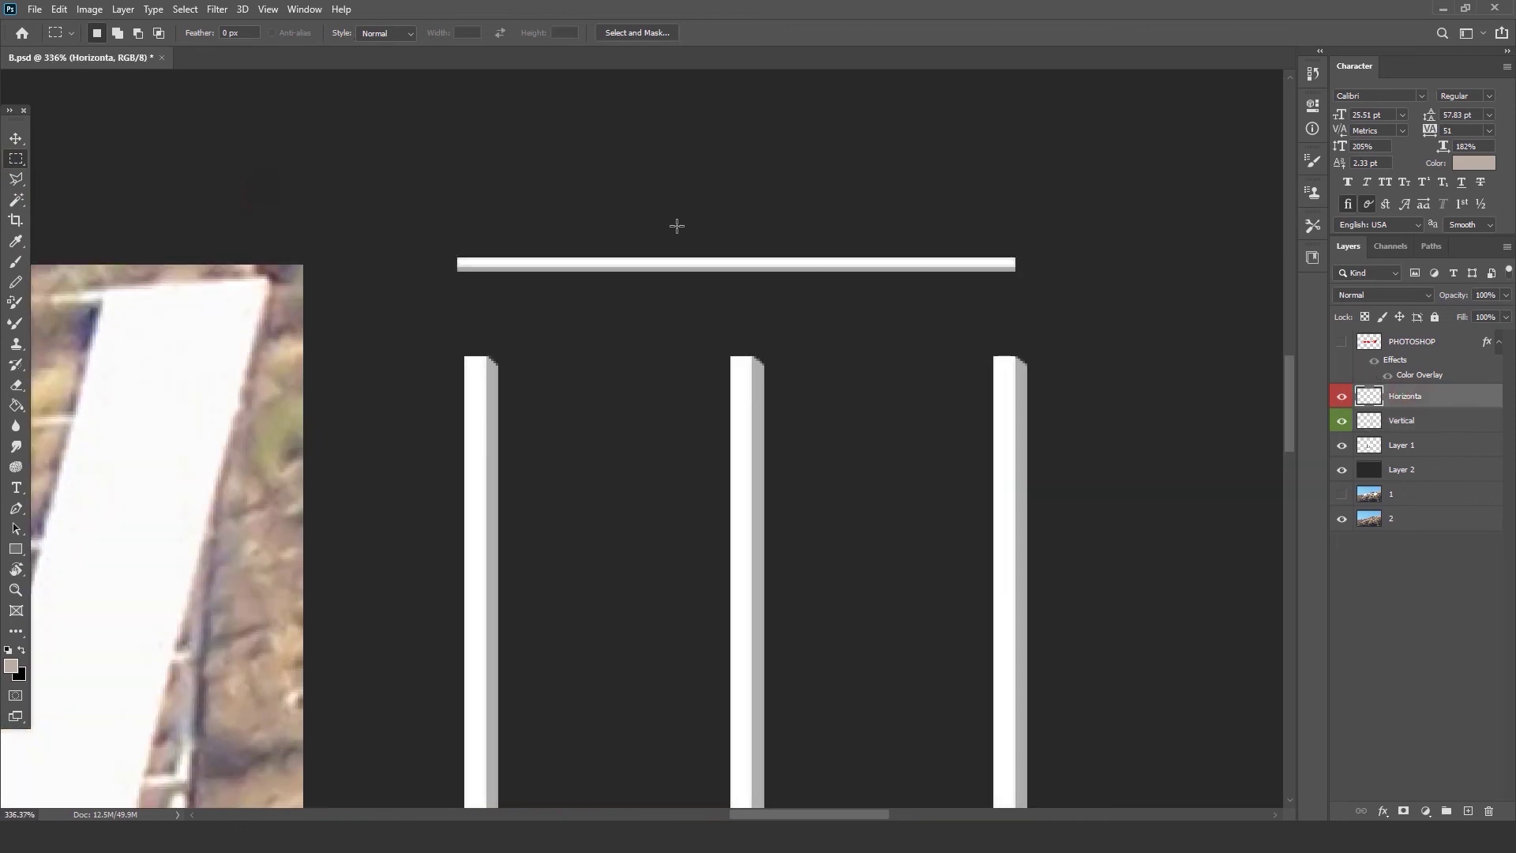
scroll(677, 229, up, 2)
click(15, 180)
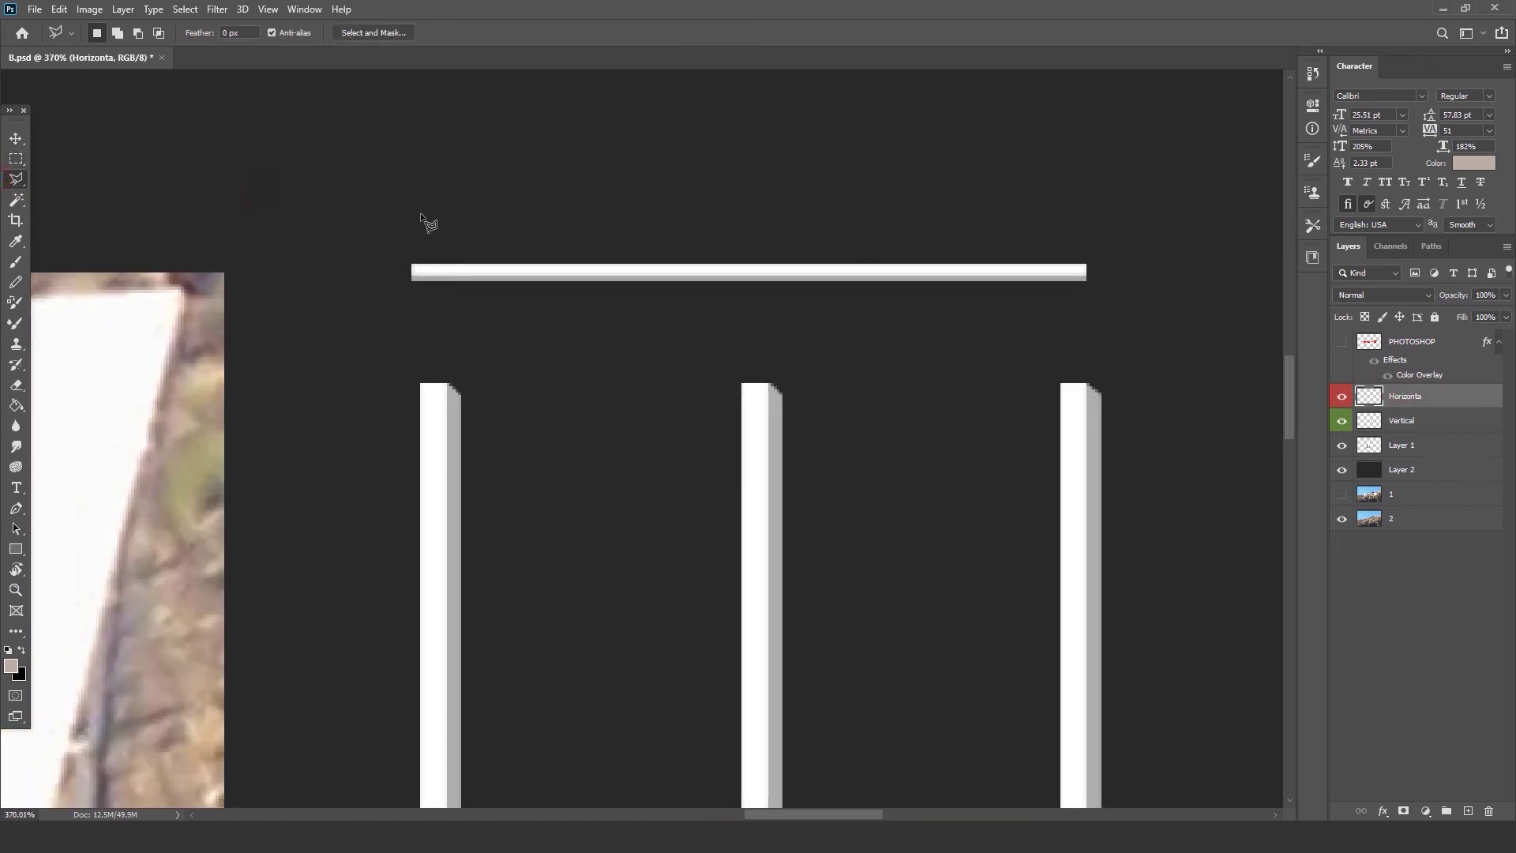
scroll(434, 221, up, 2)
click(413, 304)
click(434, 326)
click(377, 332)
double_click(339, 306)
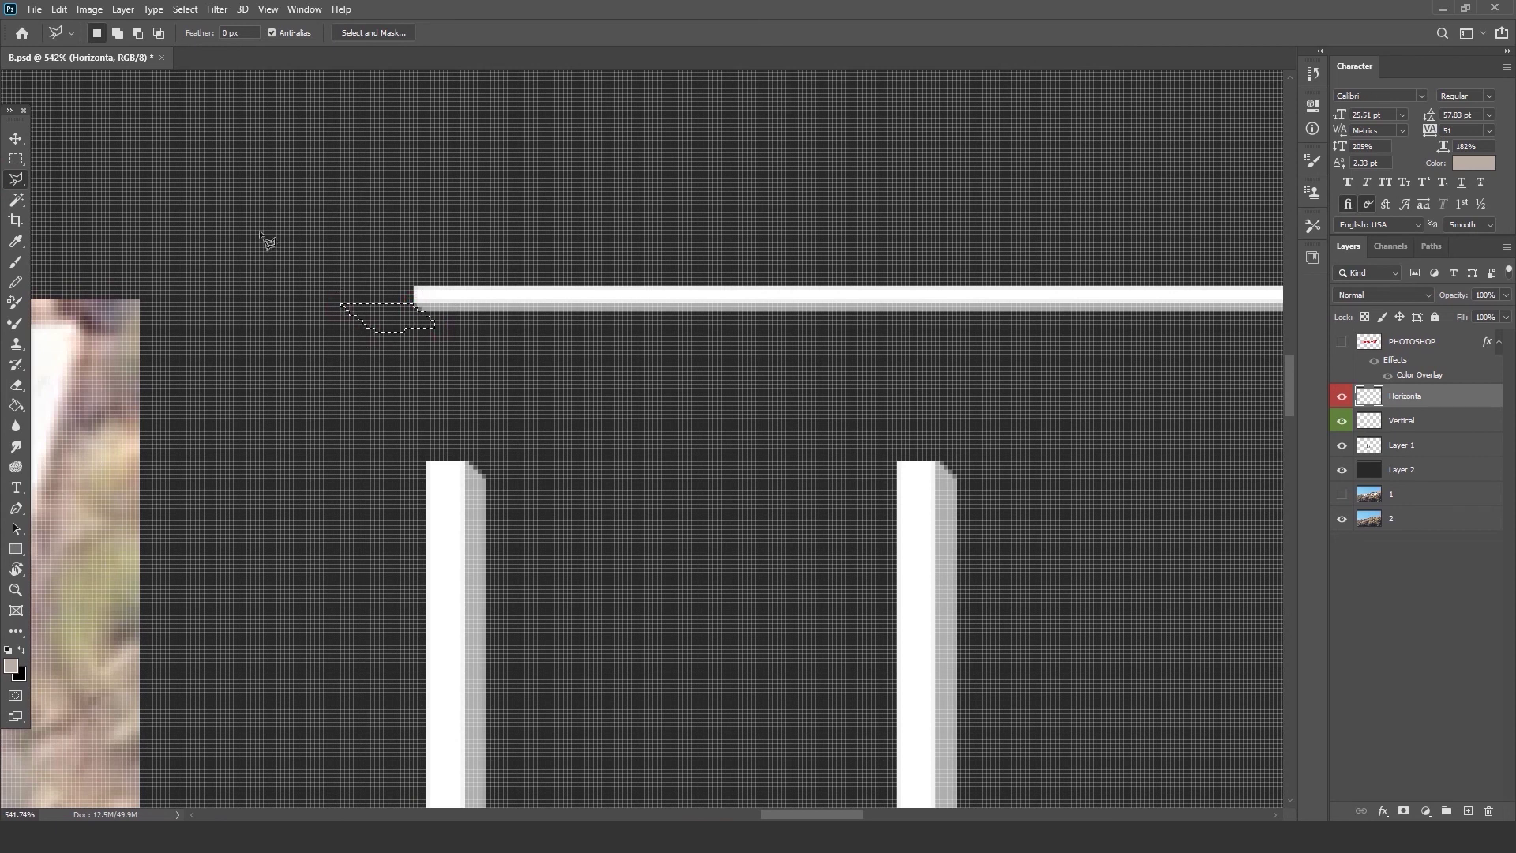
Cut a piece off the crossbar's right end with a Polygonal Lasso selection and deselect.
scroll(271, 265, down, 2)
click(1034, 280)
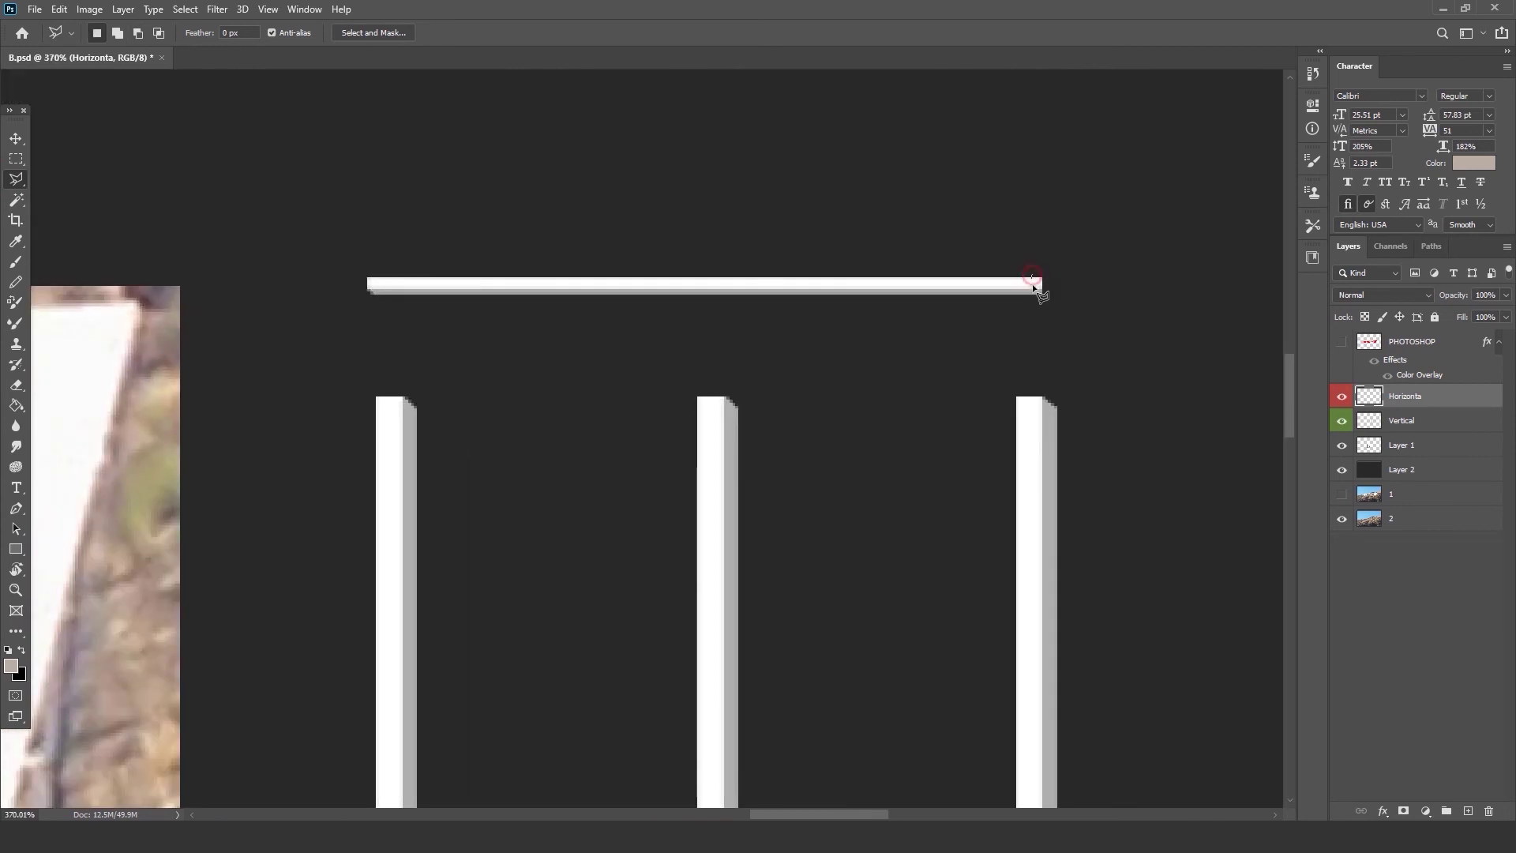
click(1031, 289)
click(1064, 272)
double_click(1059, 233)
key(Delete)
key(m)
key(ctrl+d)
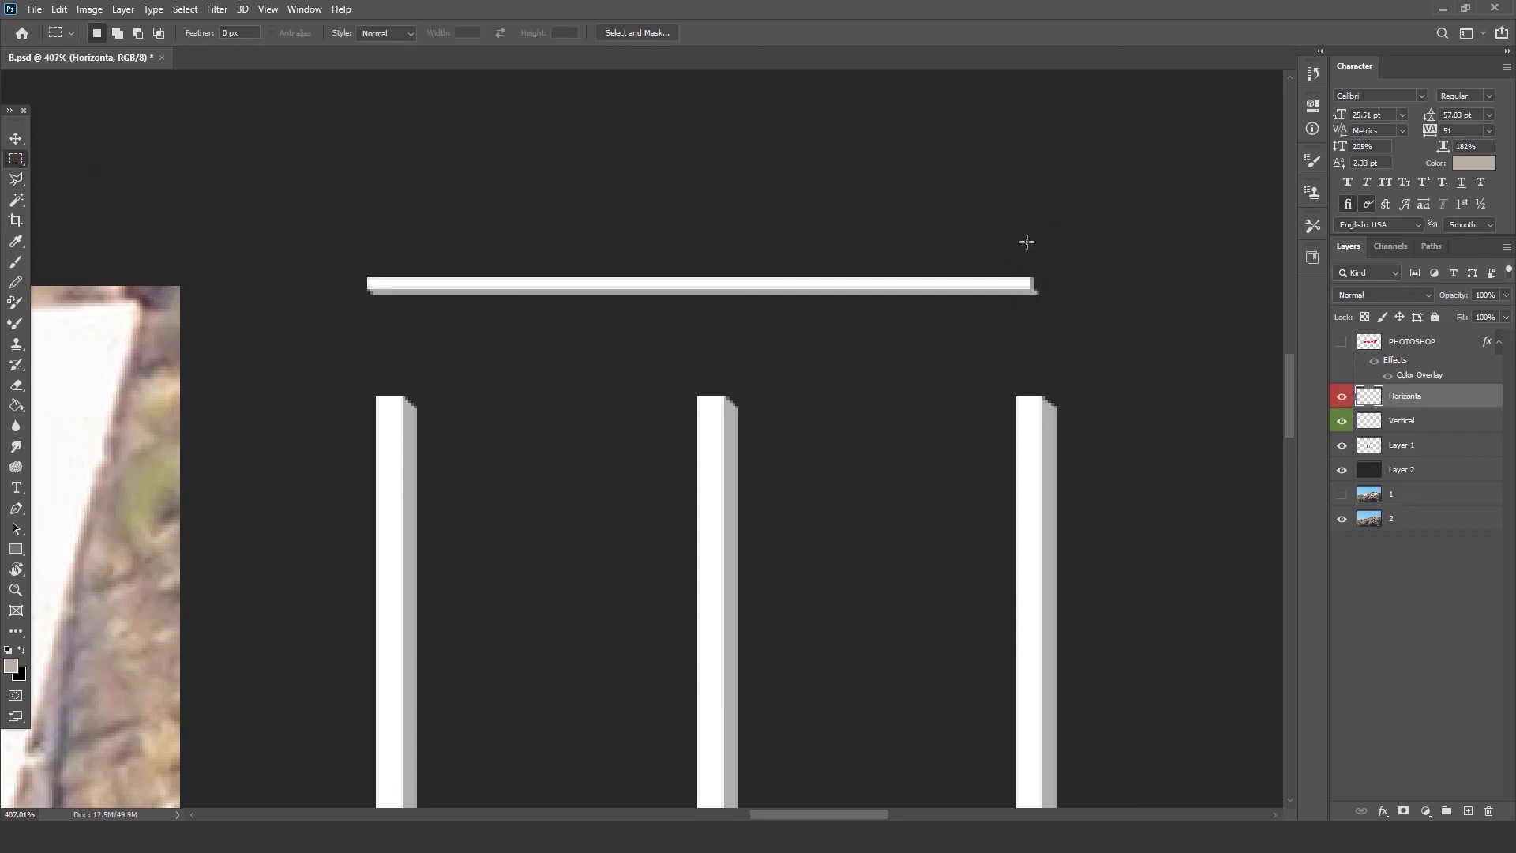
Outline a small end face at the crossbar's right end and fill it with the grey sampled from a post's shaded side.
scroll(1025, 240, up, 1)
click(16, 179)
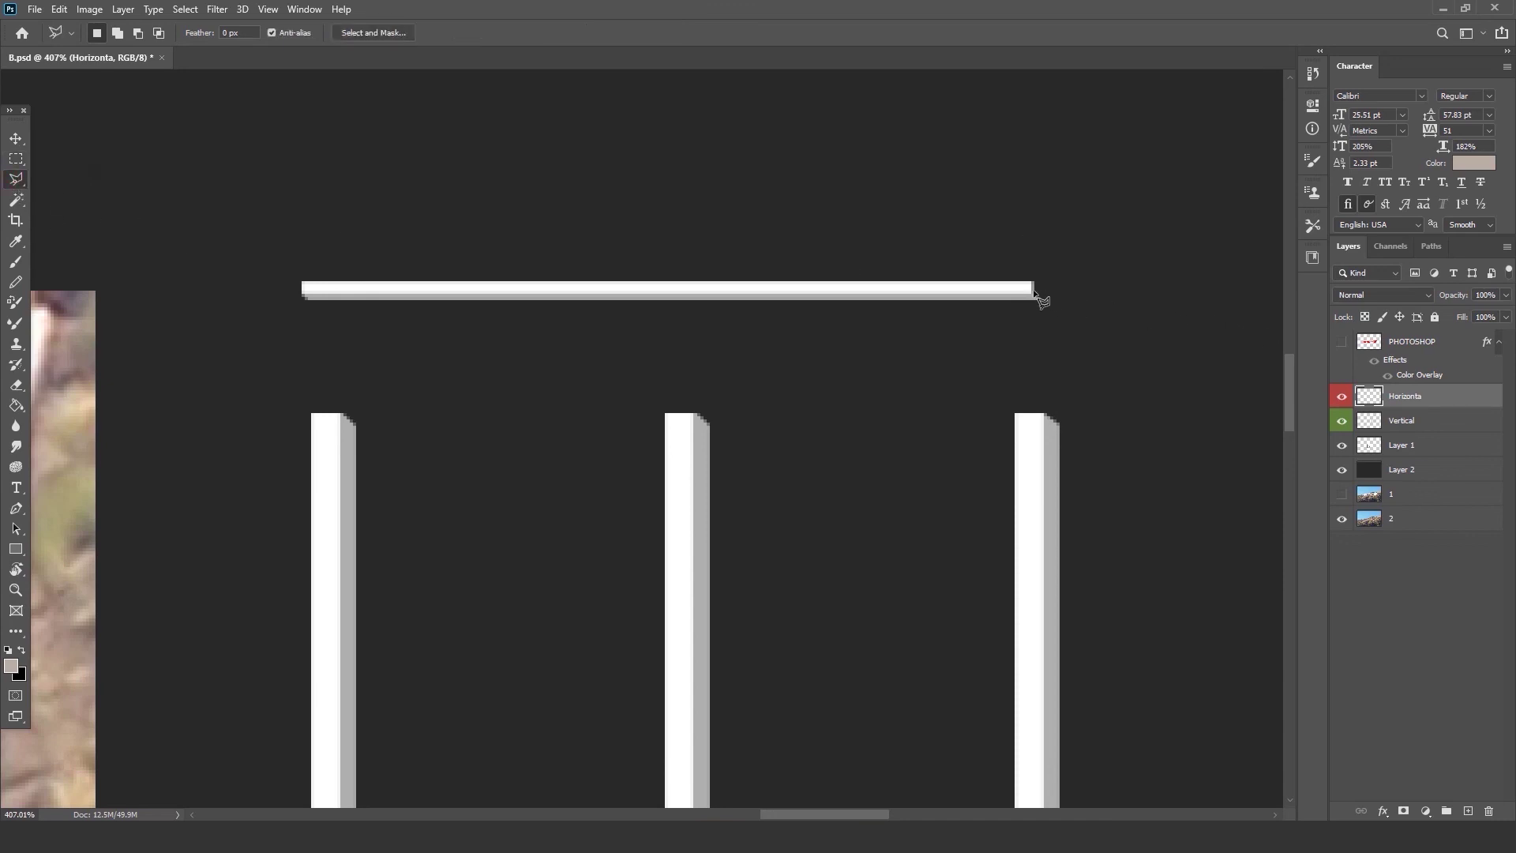
click(1030, 295)
click(1043, 293)
click(16, 405)
alt+click(1049, 437)
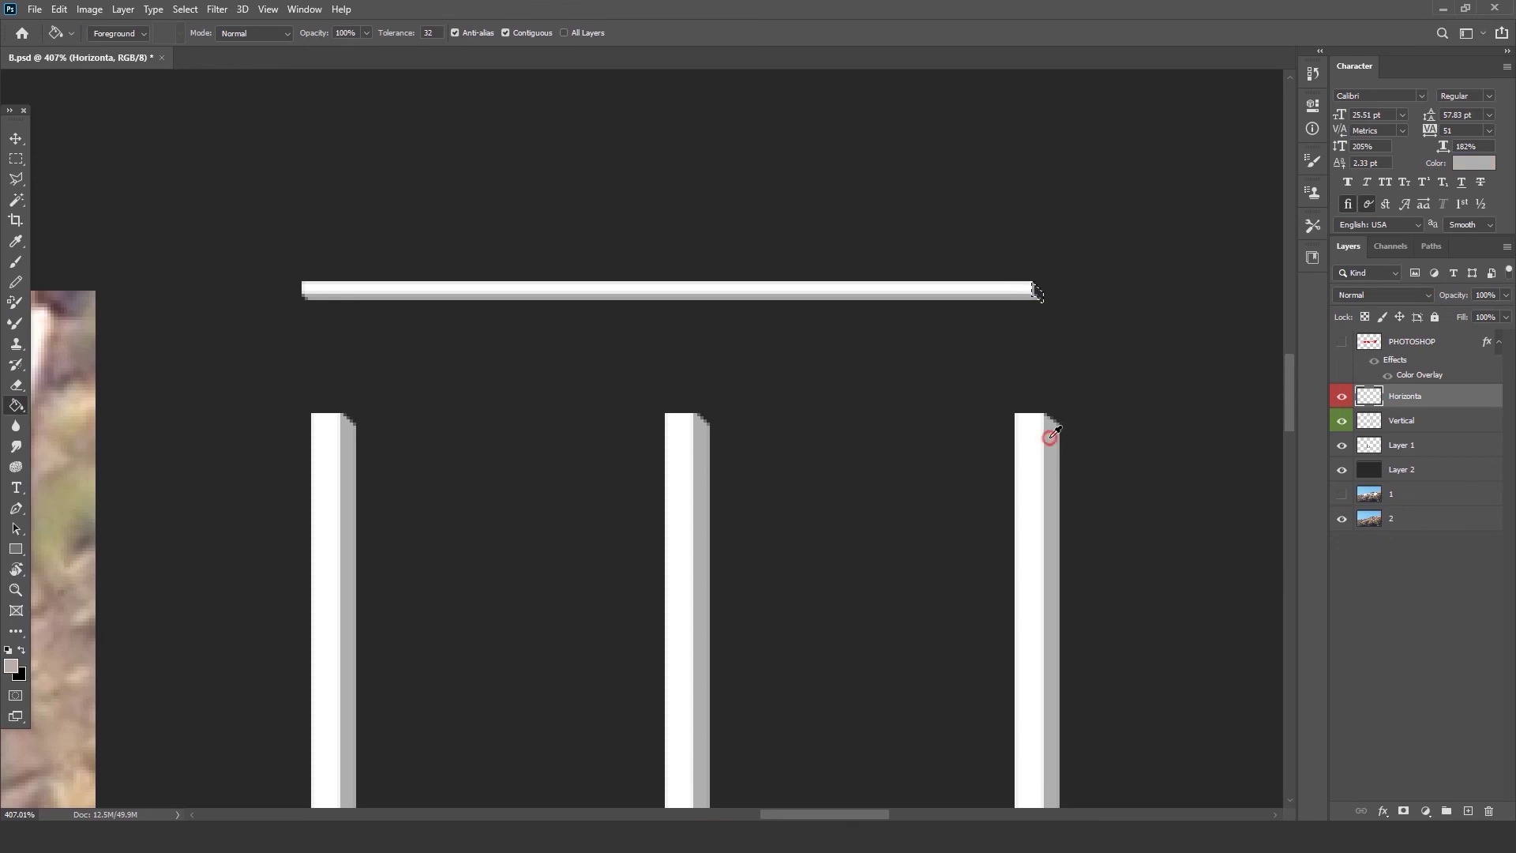
click(1037, 293)
Delete the part of the grey end face that sticks out below the crossbar and deselect.
click(19, 156)
scroll(822, 257, down, 2)
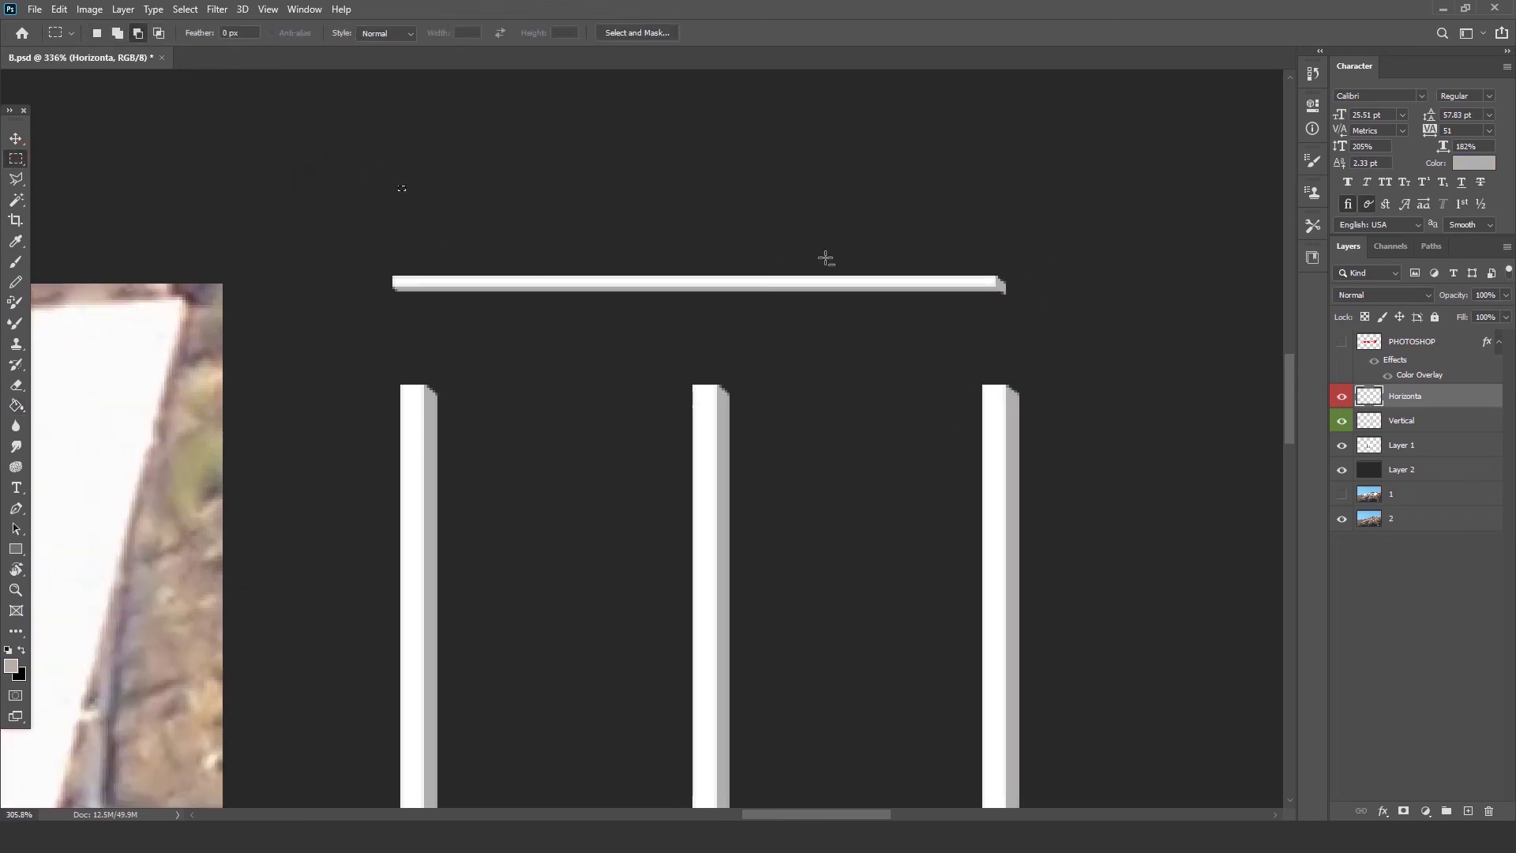
drag(278, 331, 1080, 297)
key(Delete)
key(ctrl+d)
scroll(404, 212, down, 4)
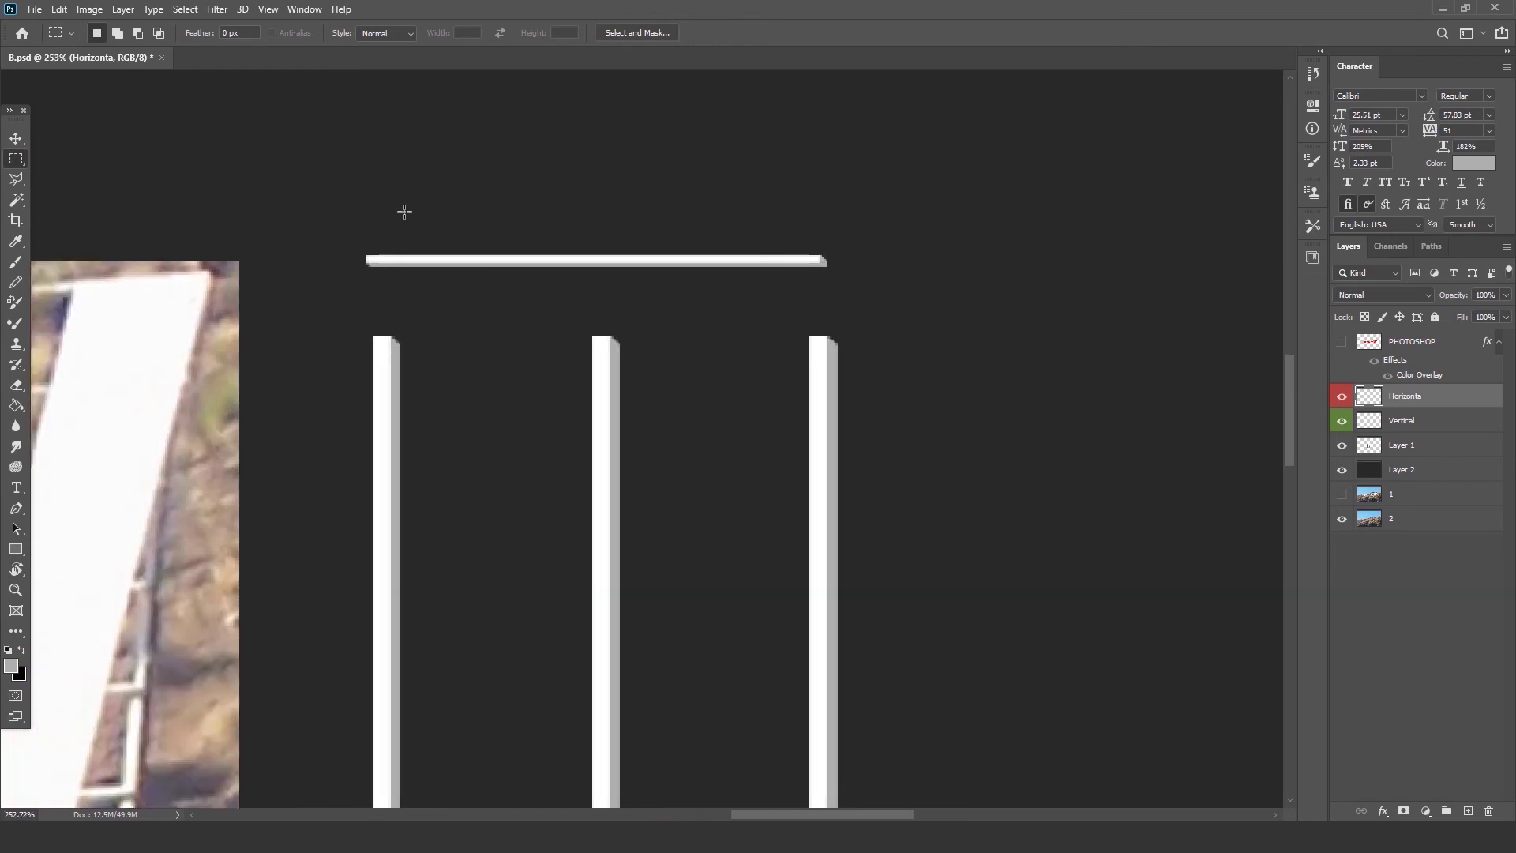
Move the crossbar down onto the three posts, just below their upper ends.
scroll(404, 211, down, 2)
key(v)
drag(643, 192, 619, 265)
scroll(658, 252, down, 3)
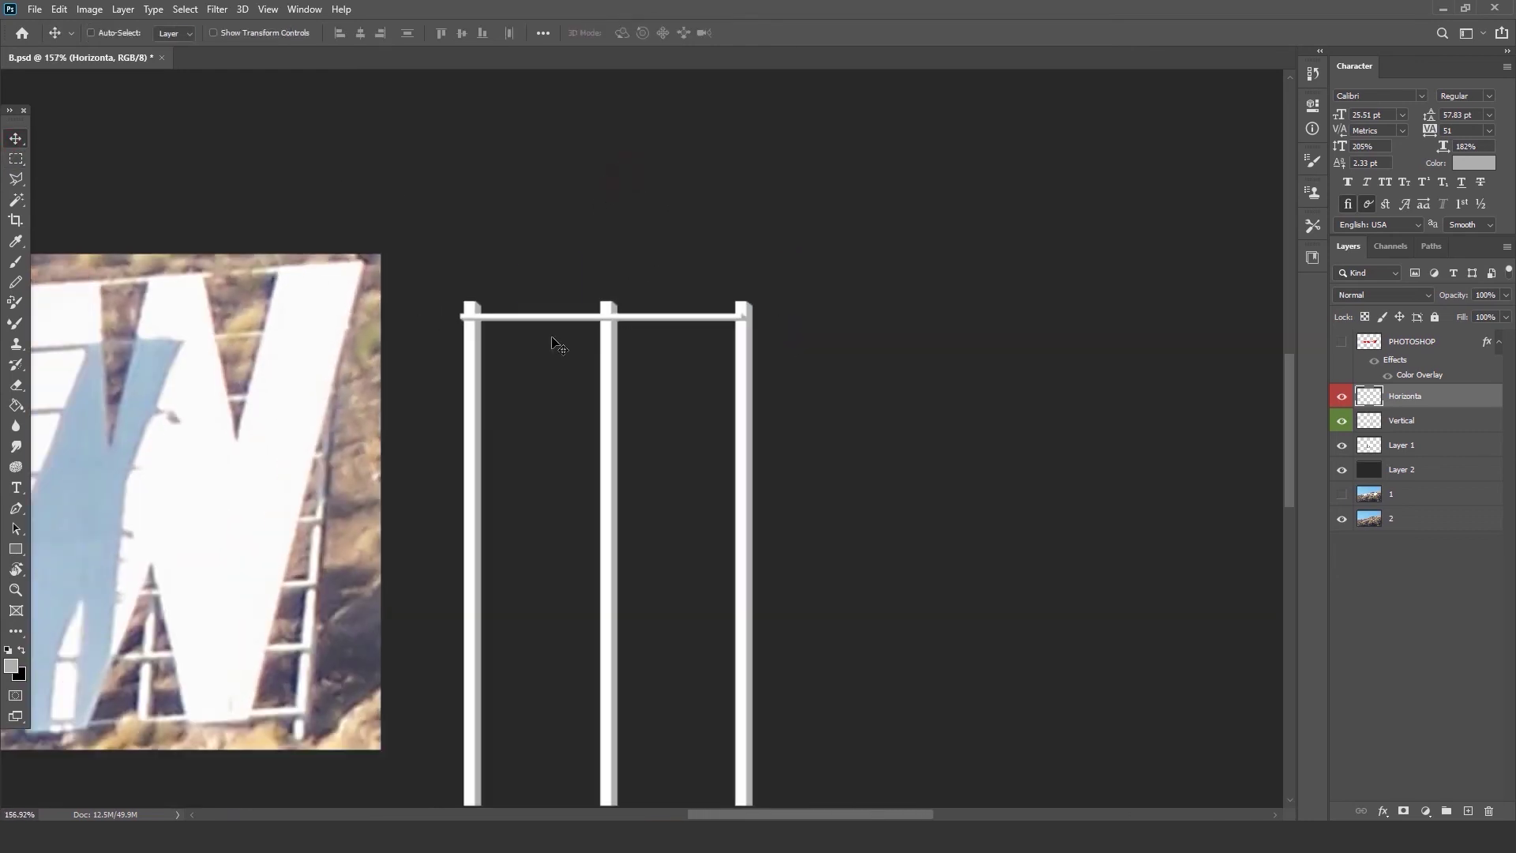
scroll(628, 305, up, 3)
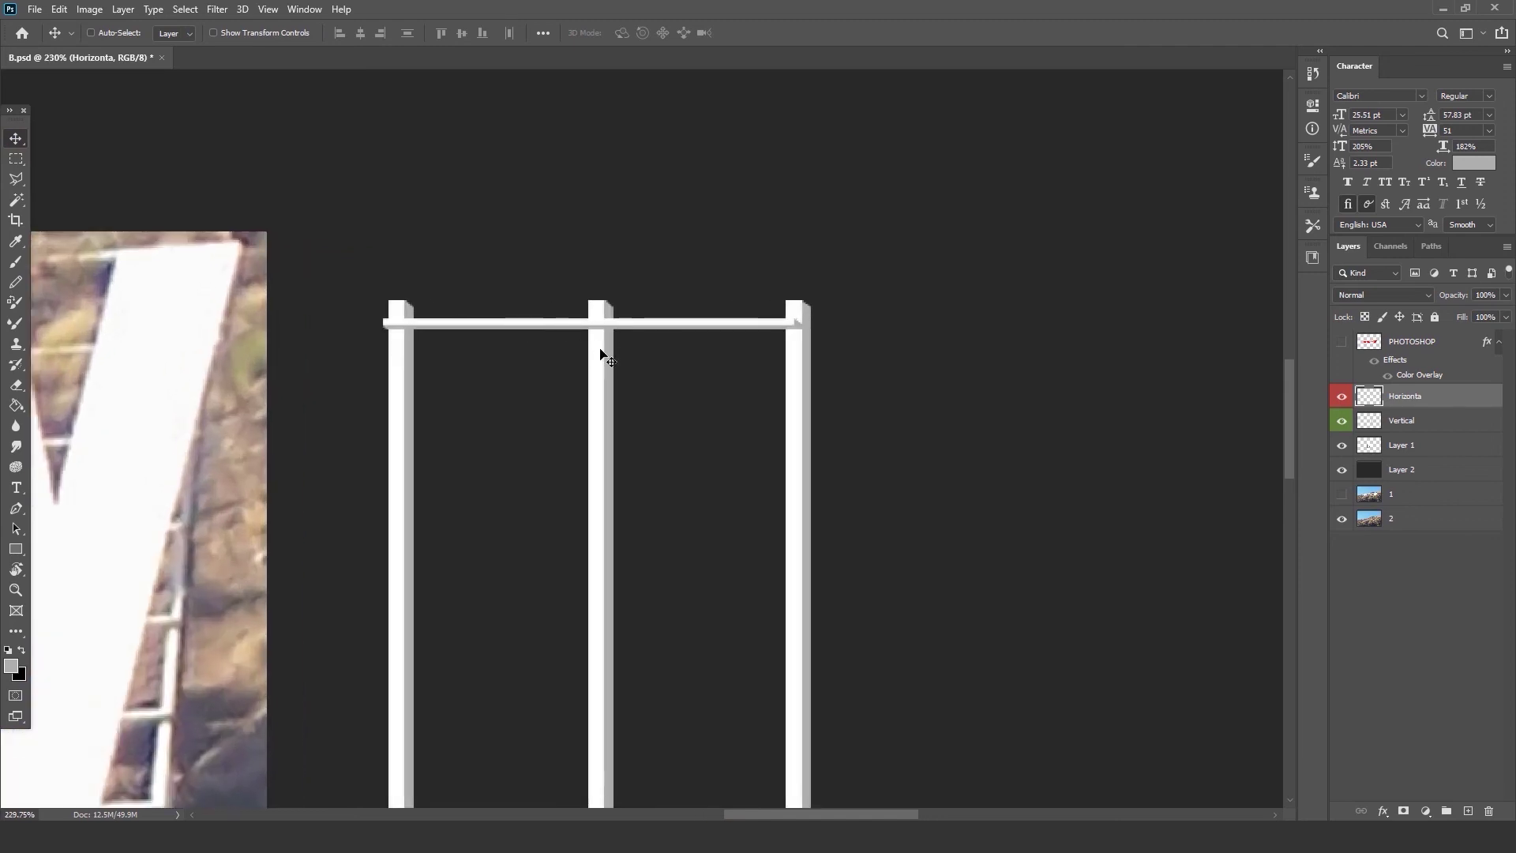
scroll(600, 355, down, 3)
scroll(557, 345, left, 4)
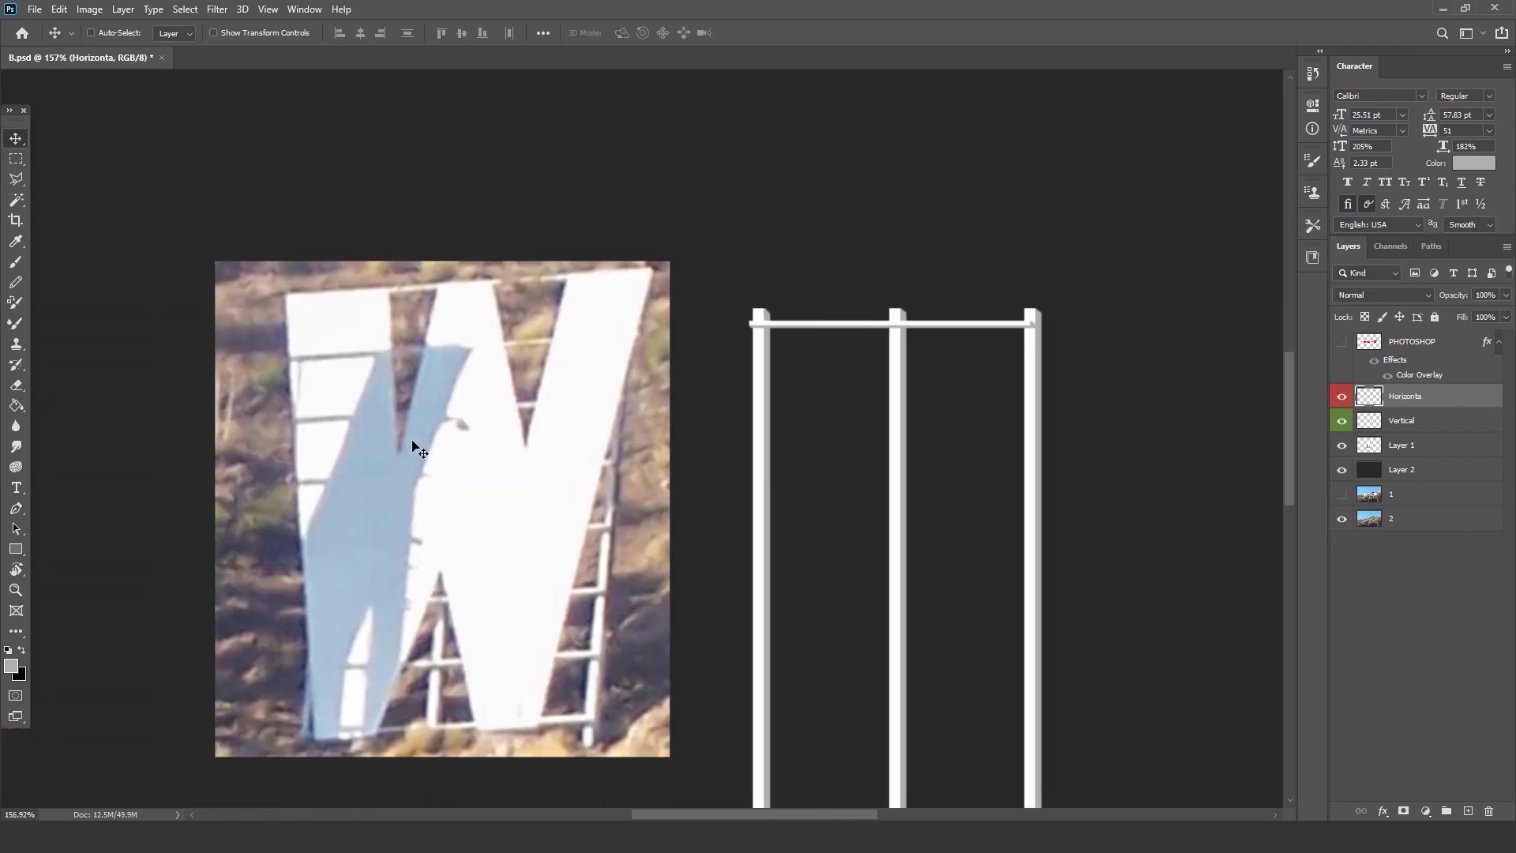
scroll(1028, 297, up, 5)
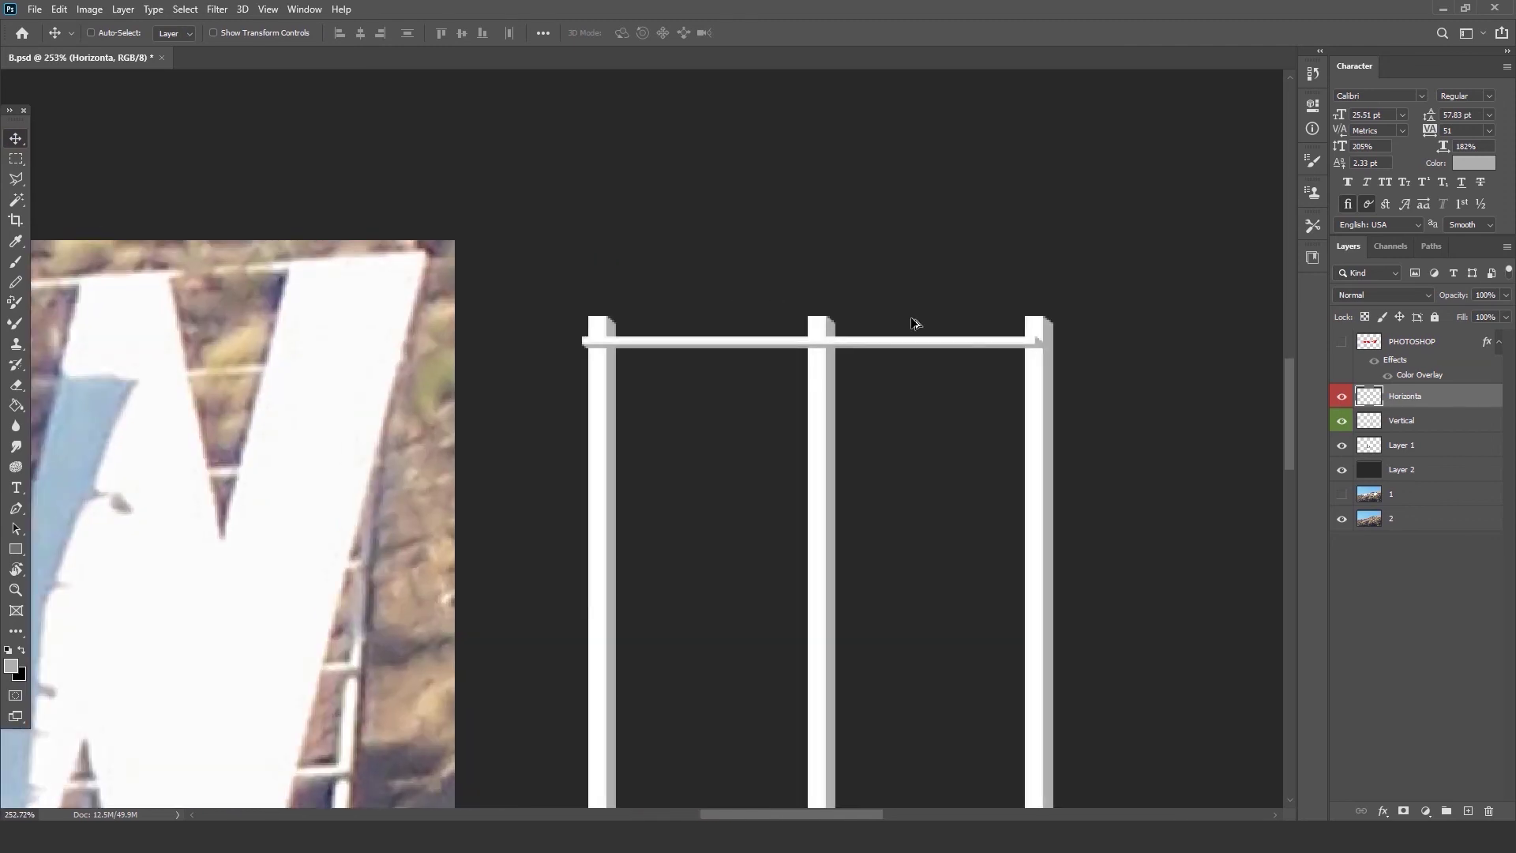
Widen the crossbar slightly and raise it closer to the posts' upper ends.
key(ctrl+t)
drag(582, 342, 579, 344)
key(Return)
drag(759, 303, 759, 289)
Duplicate the crossbar seven times down the posts at even spacing.
mouse_move(833, 257)
mouse_down()
mouse_move(833, 357)
mouse_move(878, 458)
mouse_move(853, 261)
mouse_up()
drag(853, 263, 848, 548)
drag(849, 506, 850, 605)
drag(849, 590, 845, 392)
drag(844, 392, 844, 492)
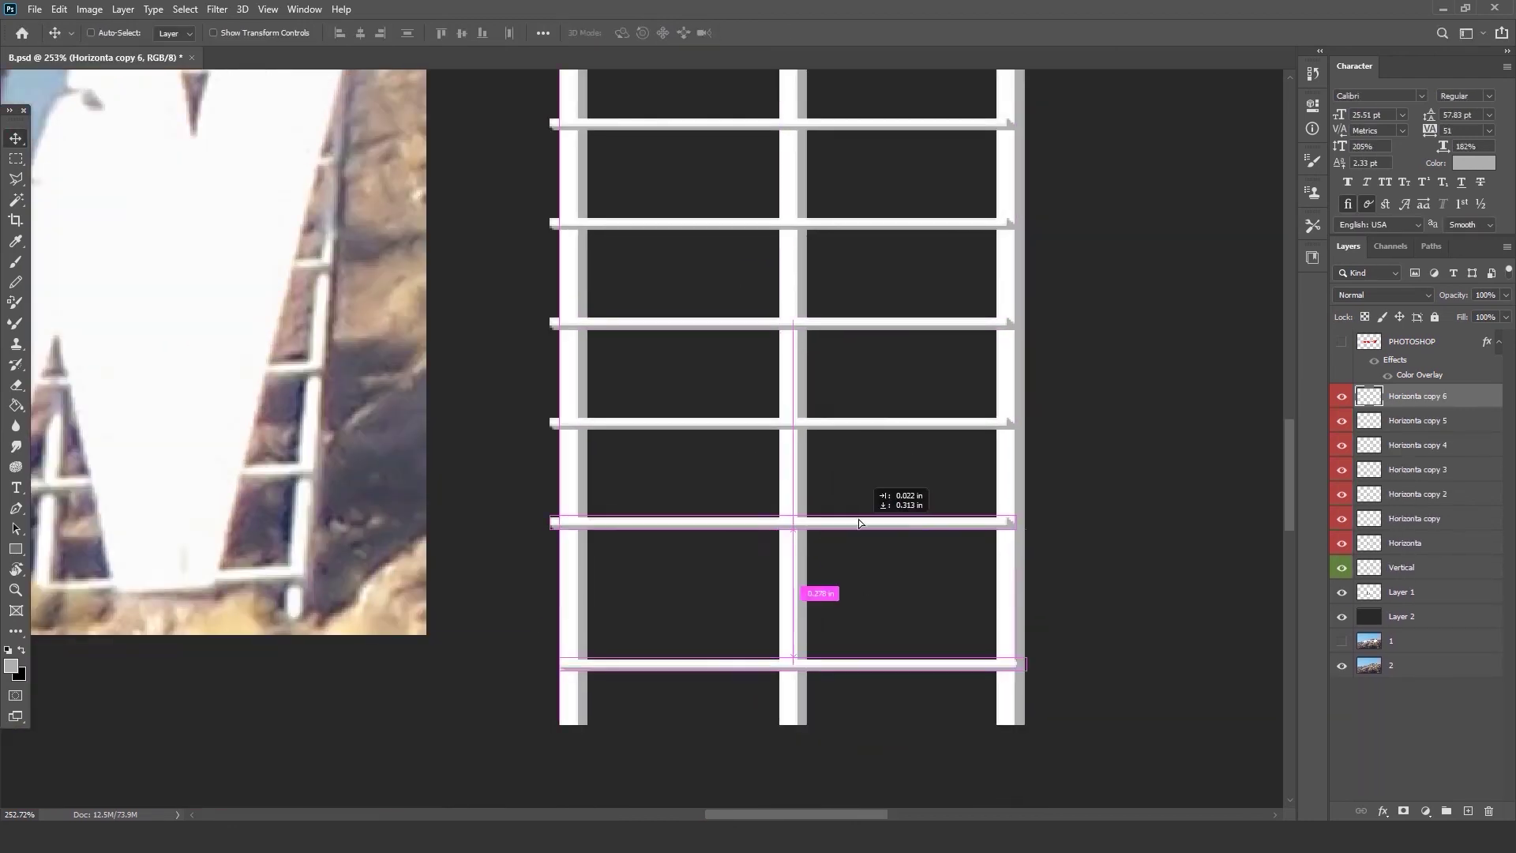
scroll(843, 491, down, 6)
Merge the original crossbar and all its copies into one layer.
click(1413, 567)
drag(818, 412, 600, 477)
scroll(600, 478, down, 3)
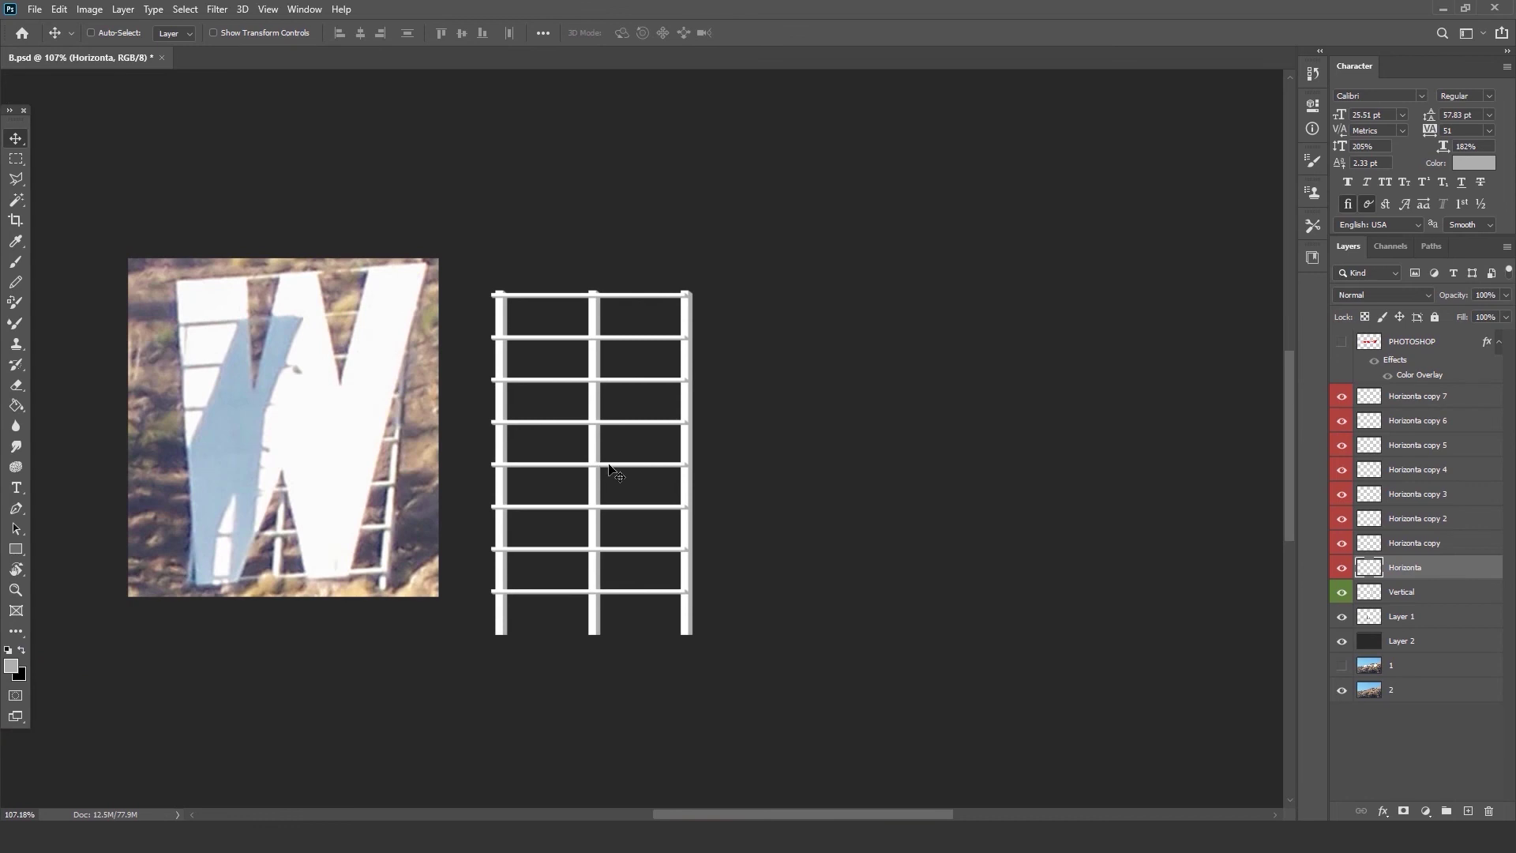
scroll(615, 471, up, 3)
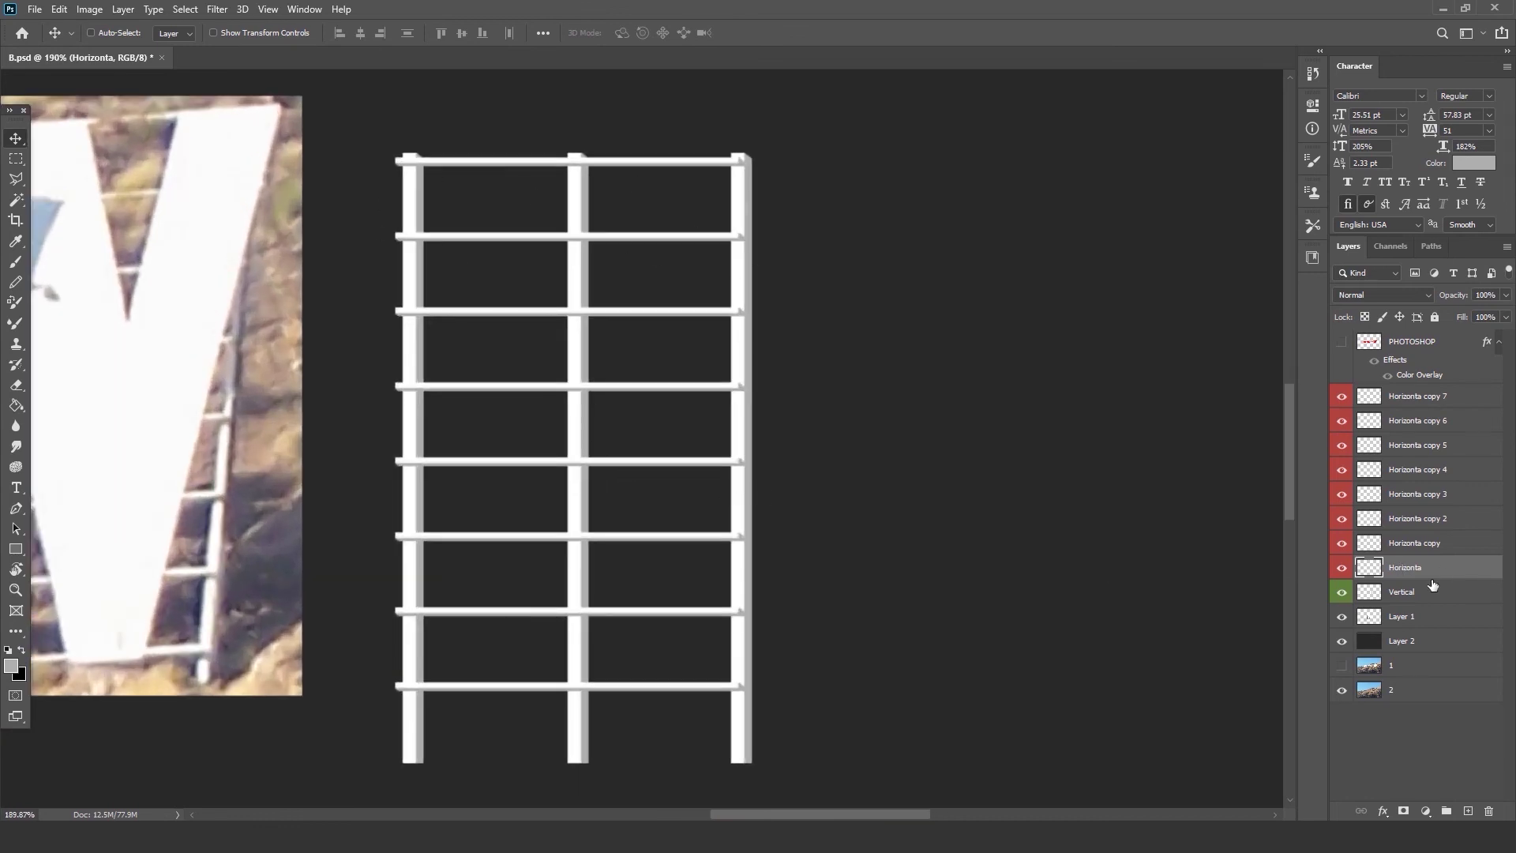
shift+click(1417, 397)
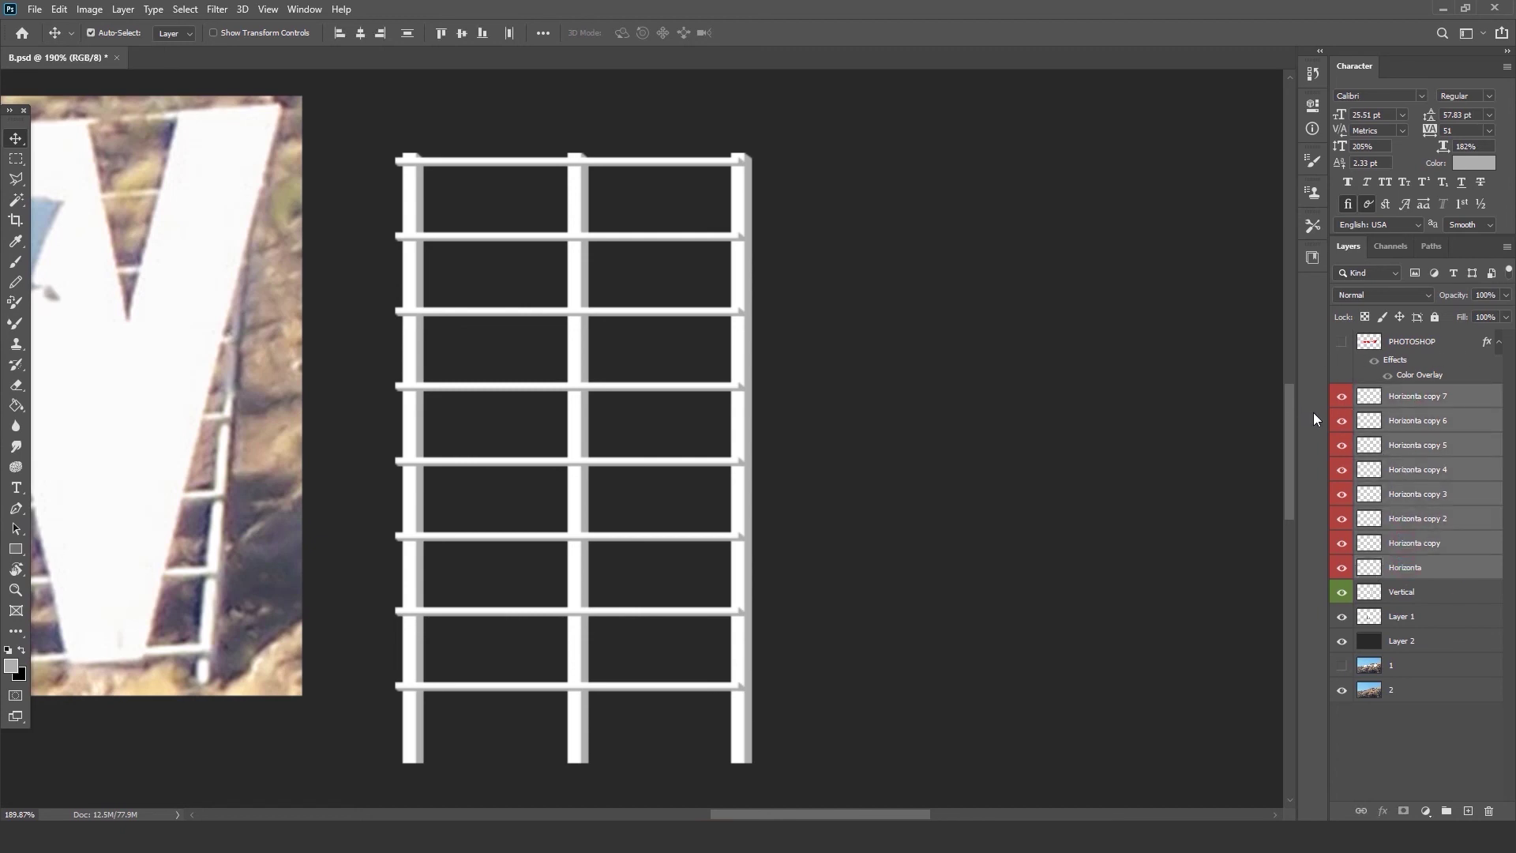
key(ctrl+e)
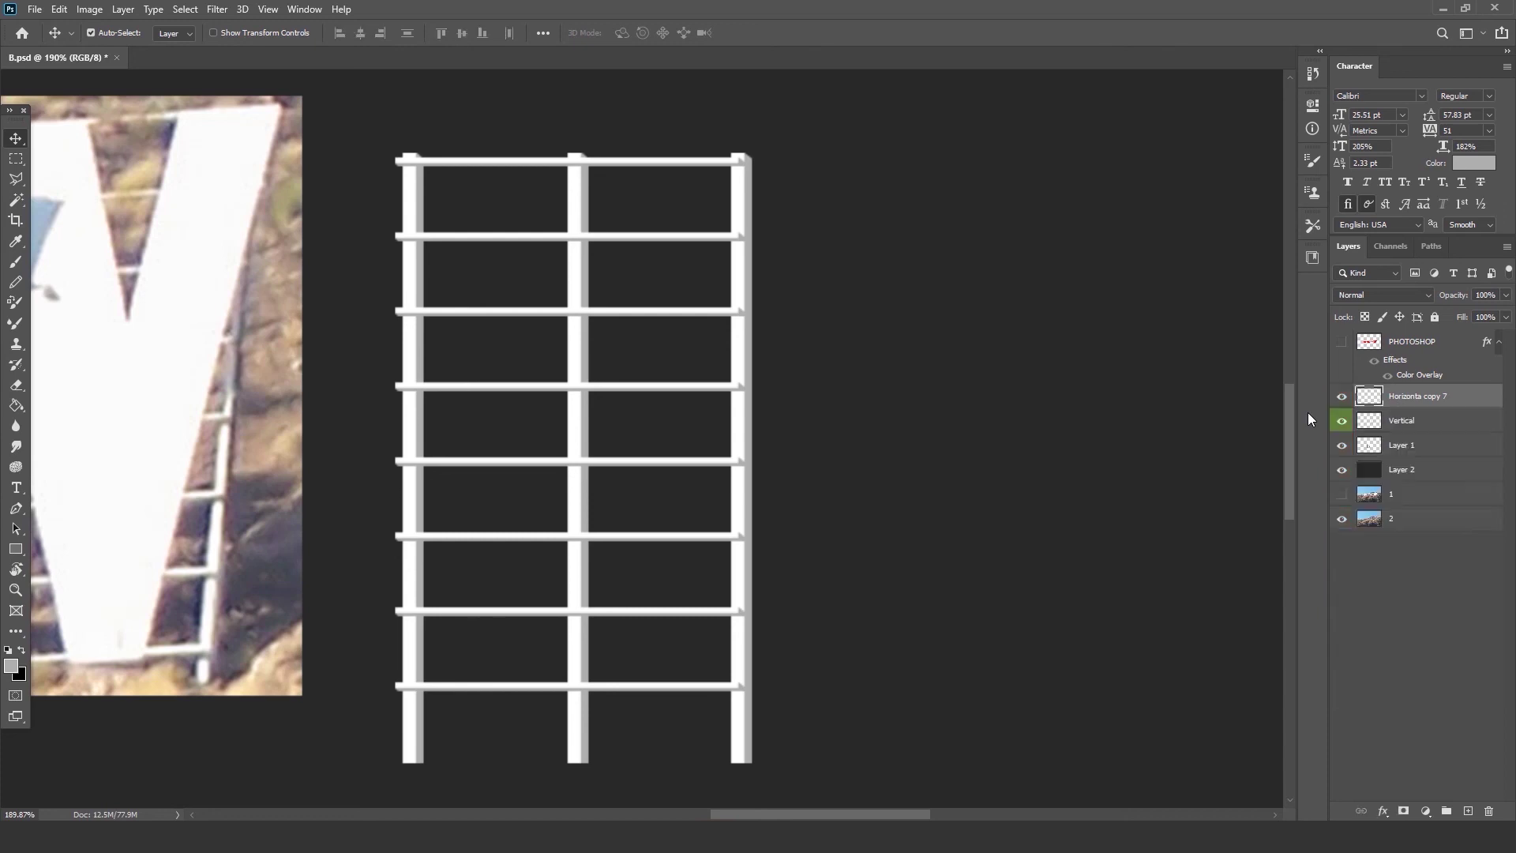
Give the merged crossbars' layer a red colour label.
click(1341, 397)
click(1340, 397)
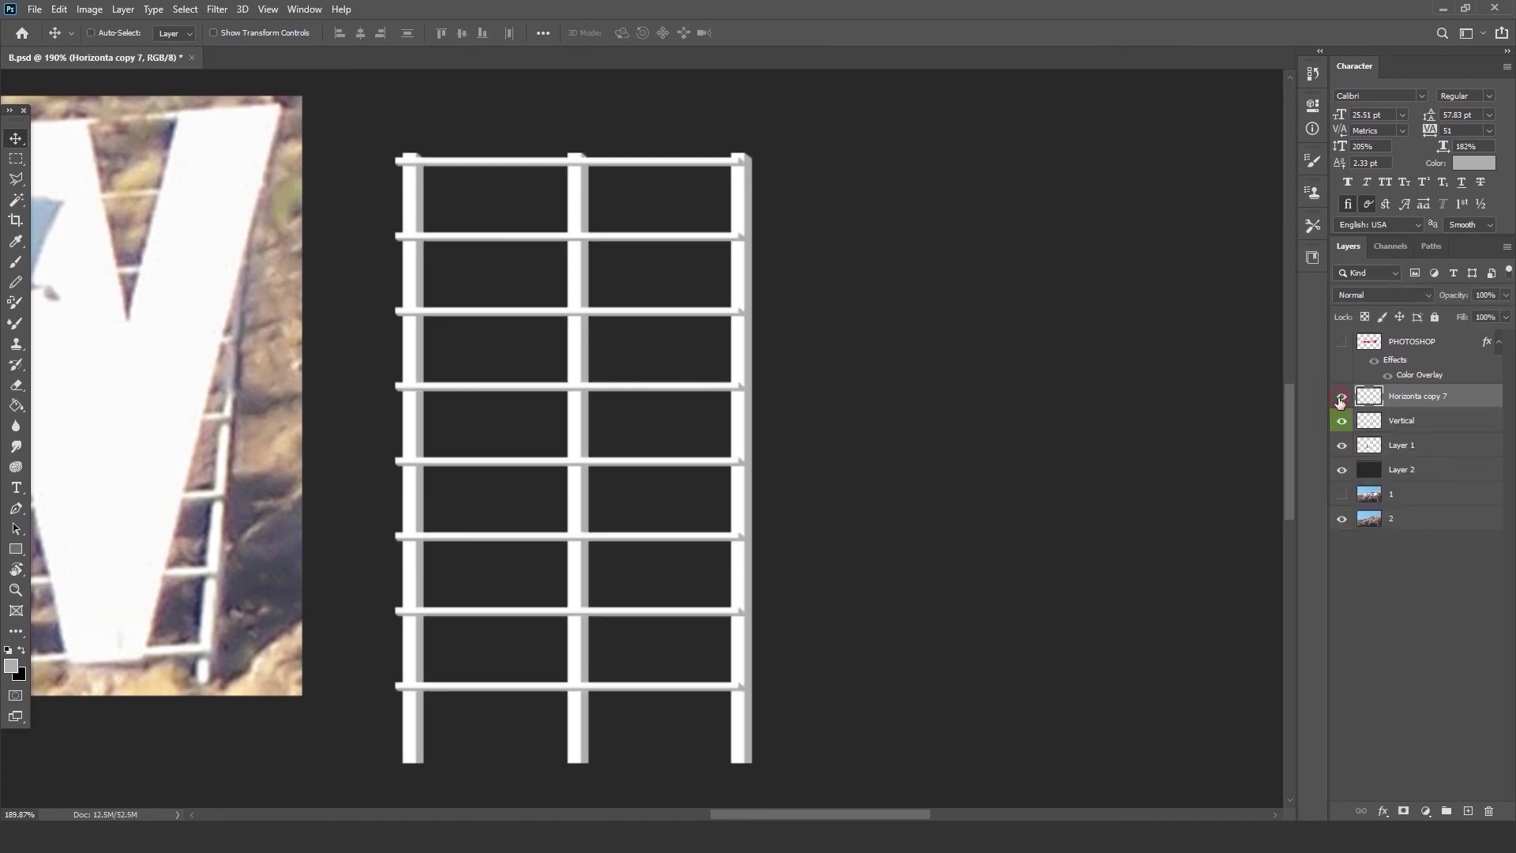
right_click(1460, 401)
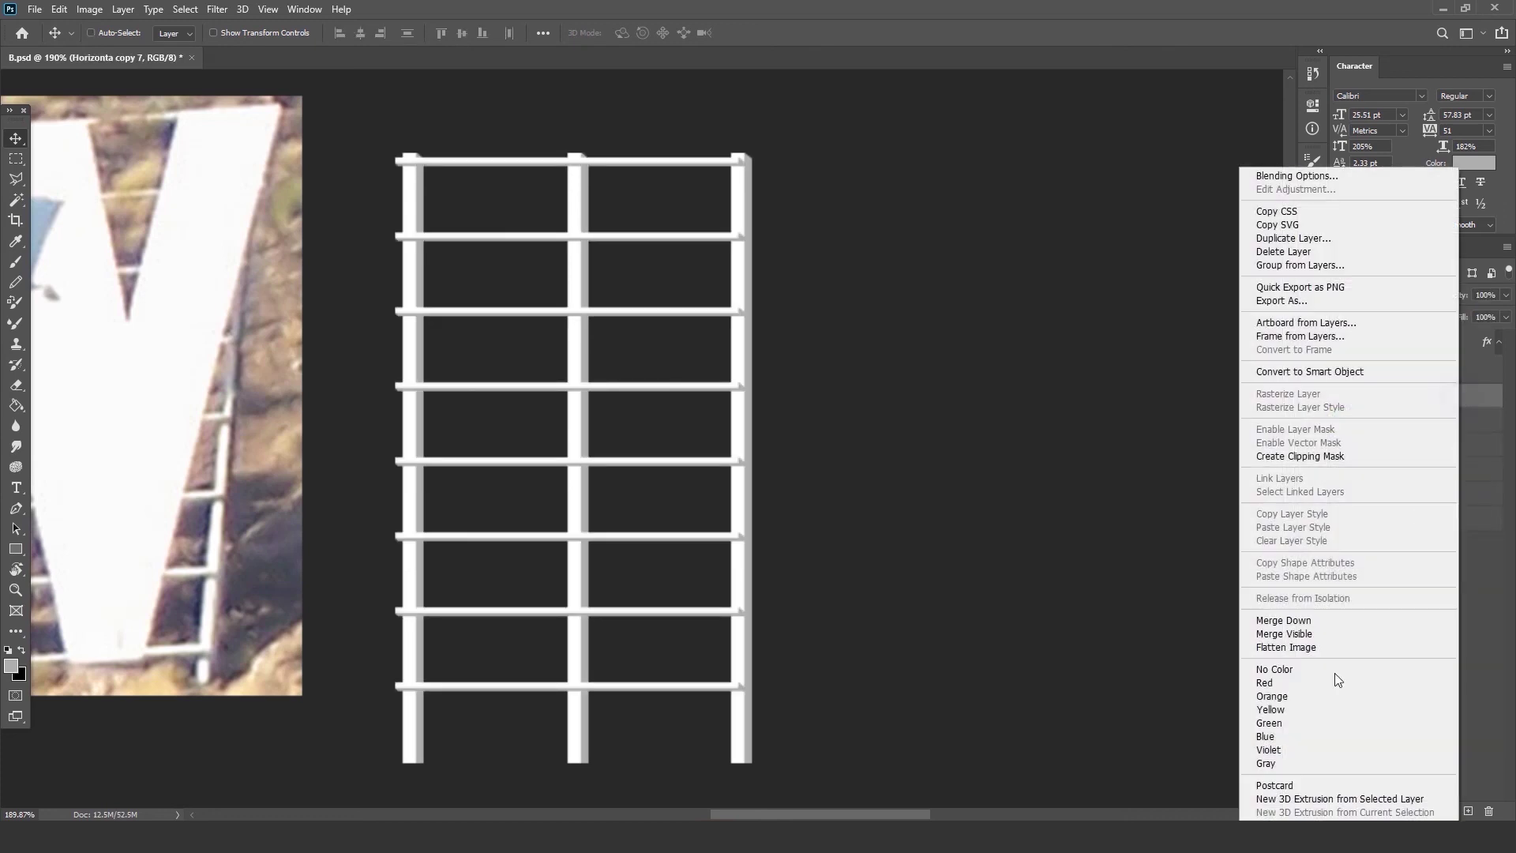
click(1272, 685)
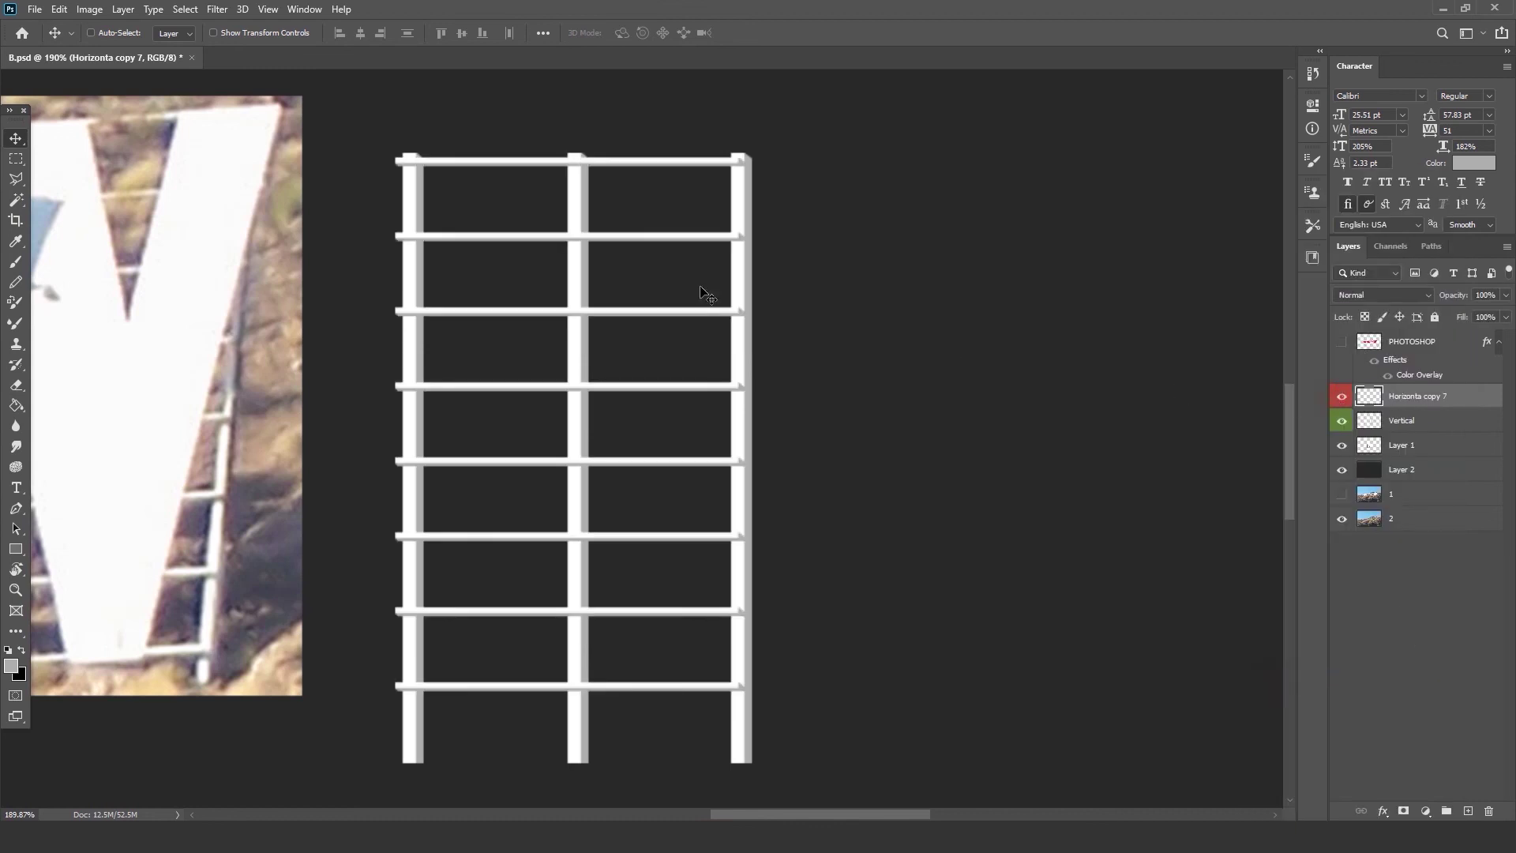
Lay the posts and crossbars together over the original W and scale them to 93.70% width and 96.31% height.
scroll(702, 294, down, 5)
scroll(708, 310, up, 4)
scroll(709, 337, down, 2)
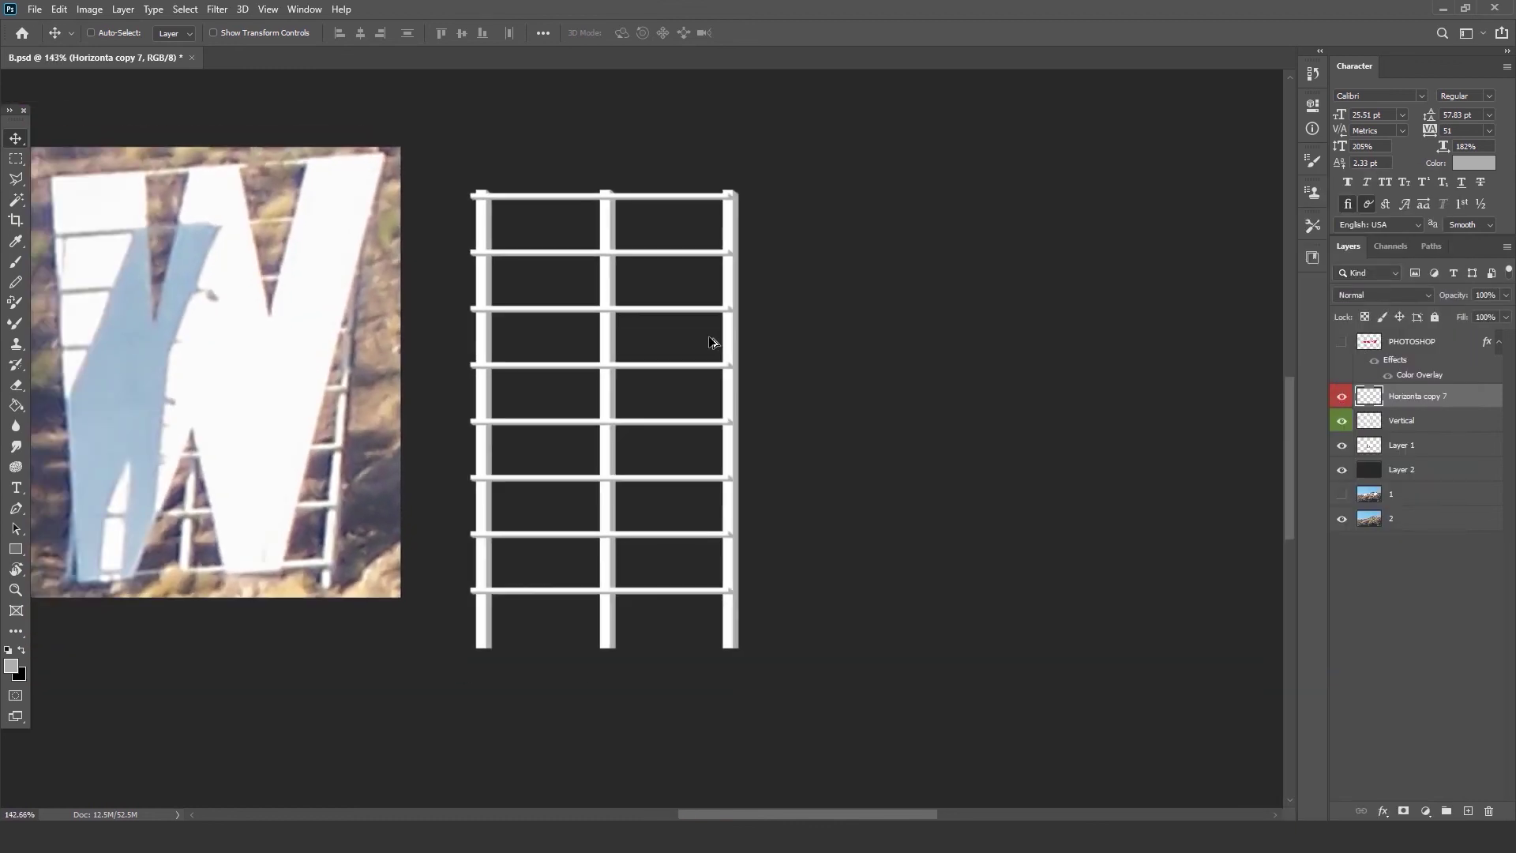
scroll(531, 438, up, 1)
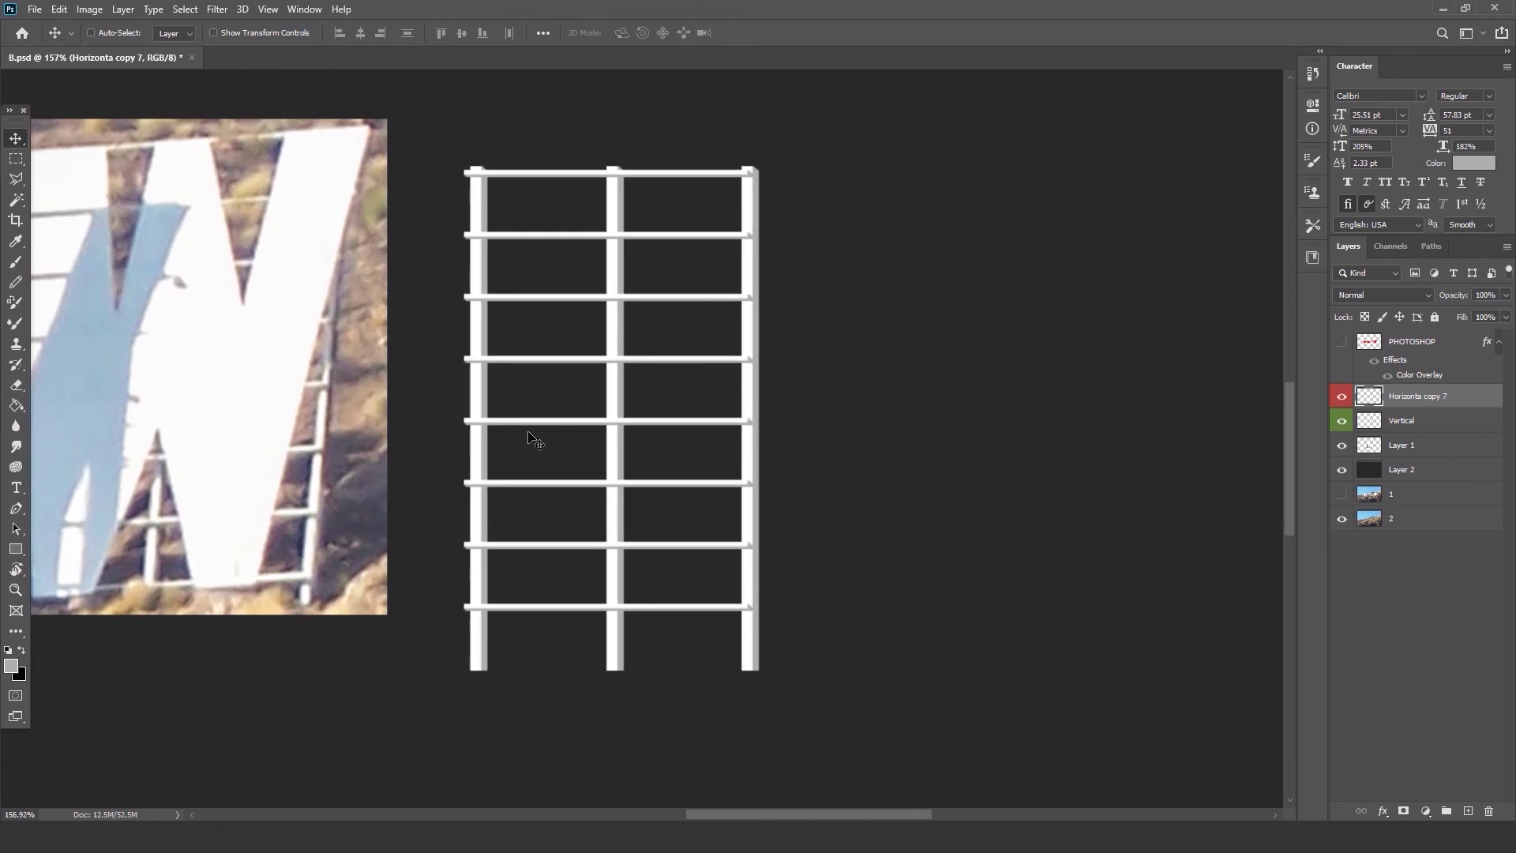
scroll(811, 404, down, 1)
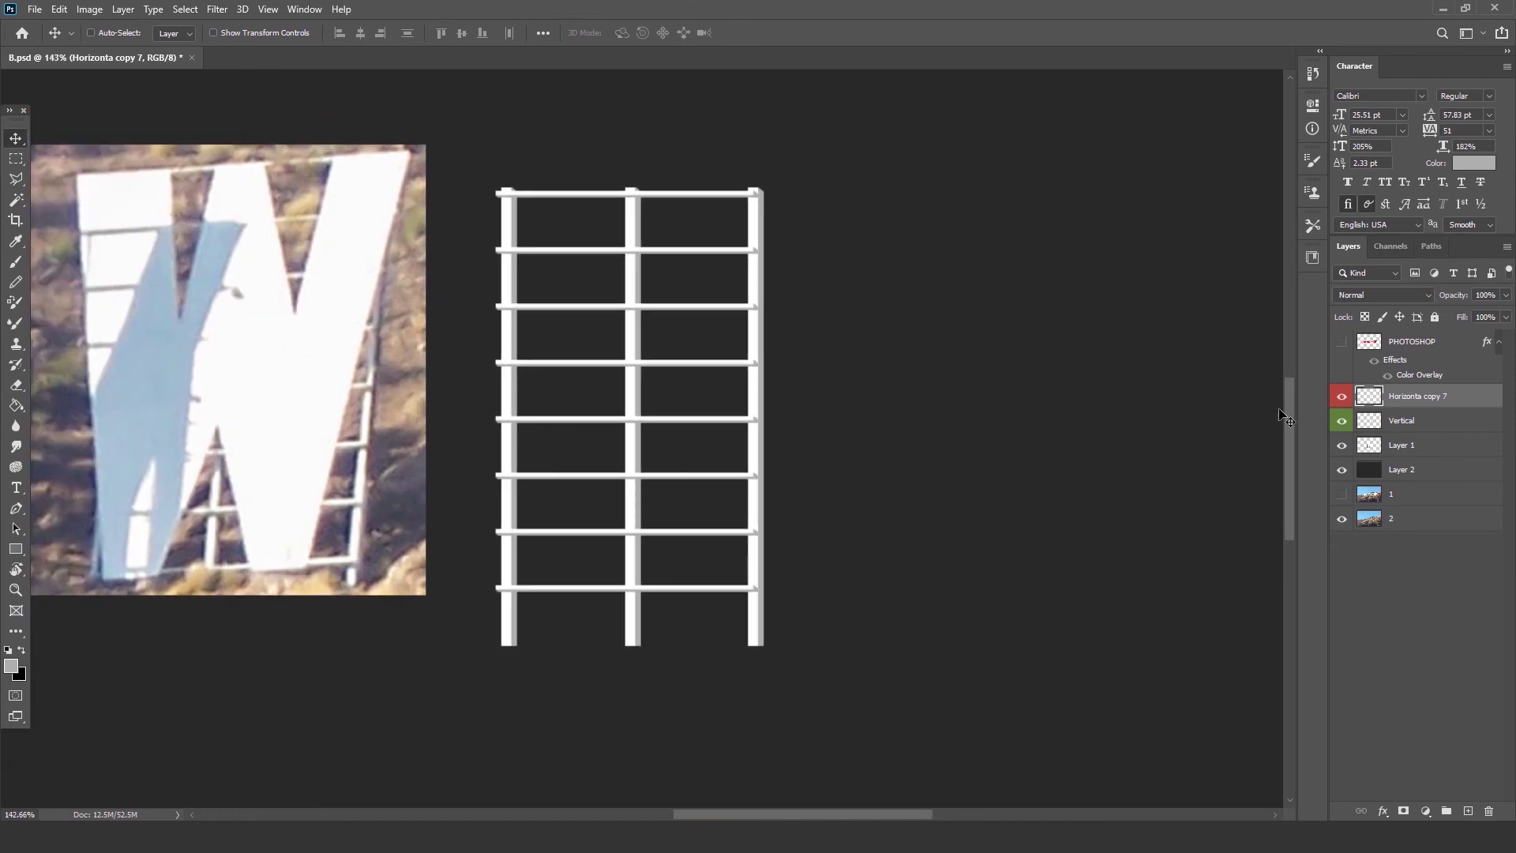
shift+click(1404, 420)
key(ctrl+t)
drag(702, 321, 298, 252)
drag(294, 270, 363, 324)
drag(156, 164, 172, 222)
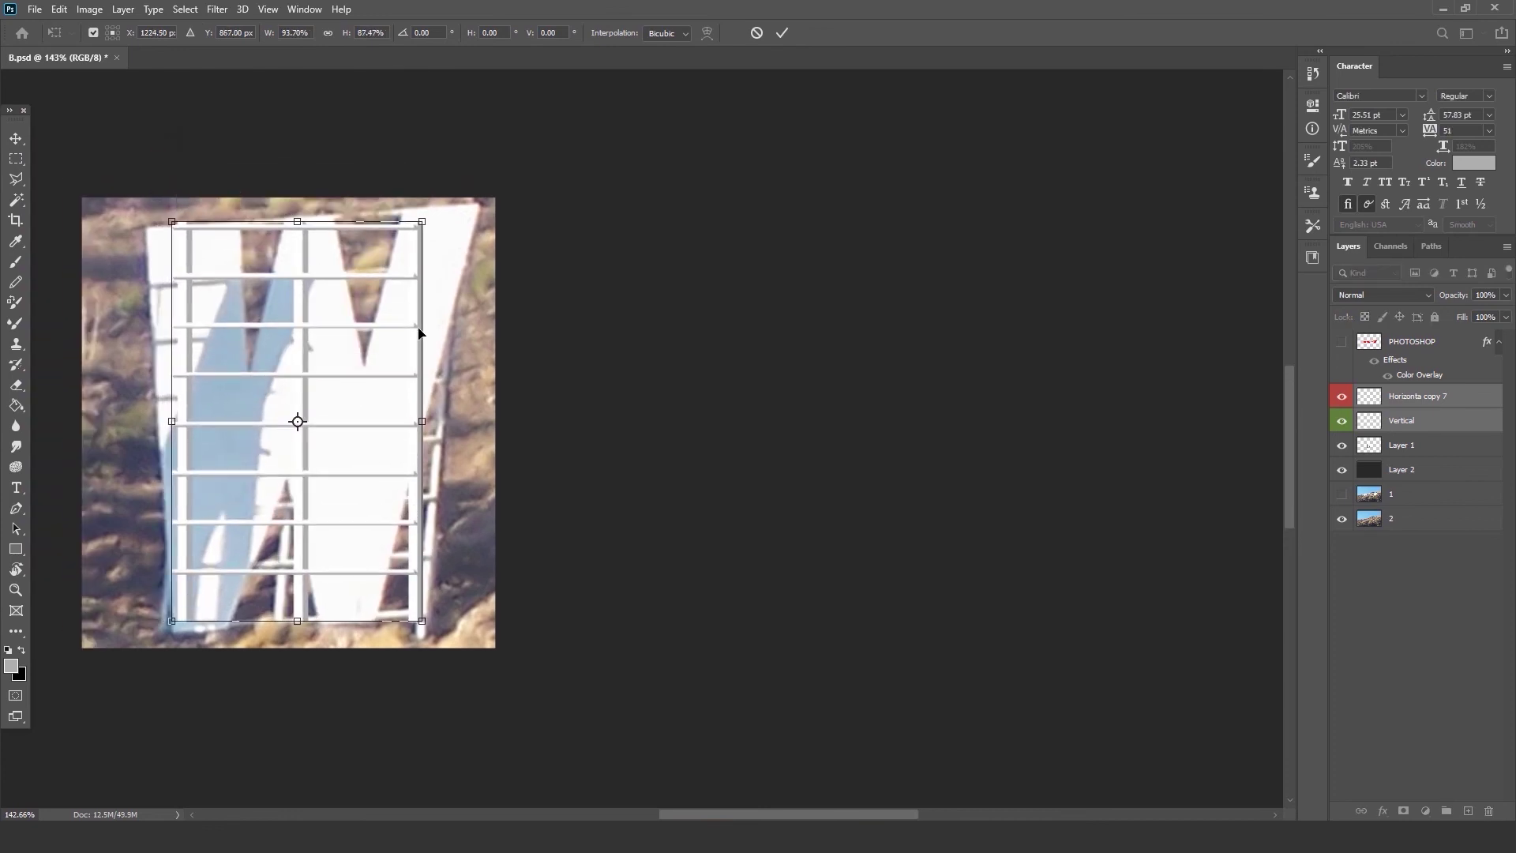
drag(298, 624, 290, 662)
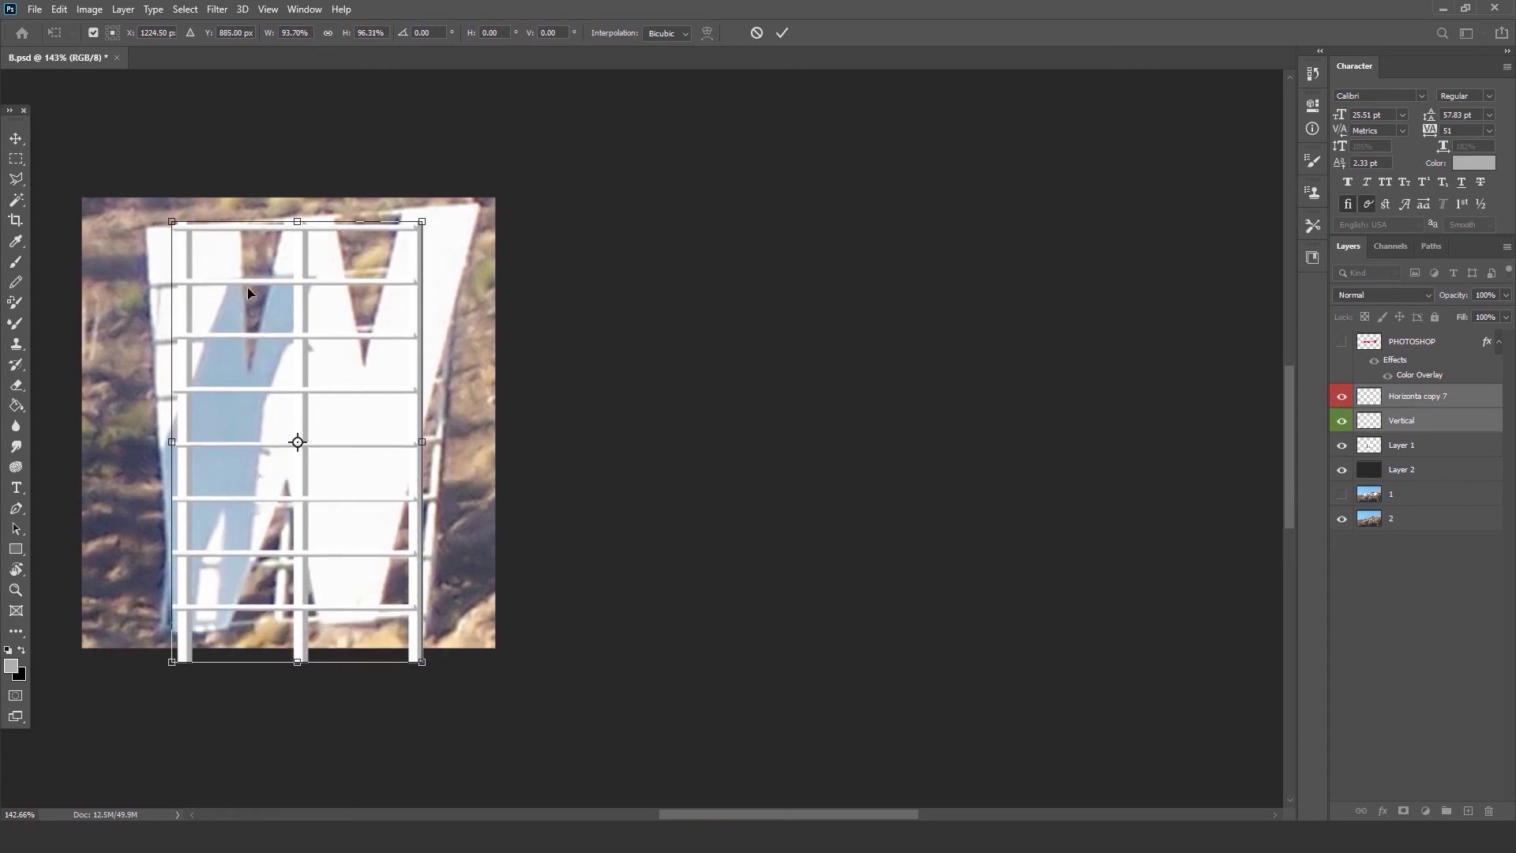
key(Return)
Move the resized scaffolding back to the empty area beside the W.
drag(358, 354, 728, 354)
scroll(744, 444, down, 1)
scroll(744, 443, up, 1)
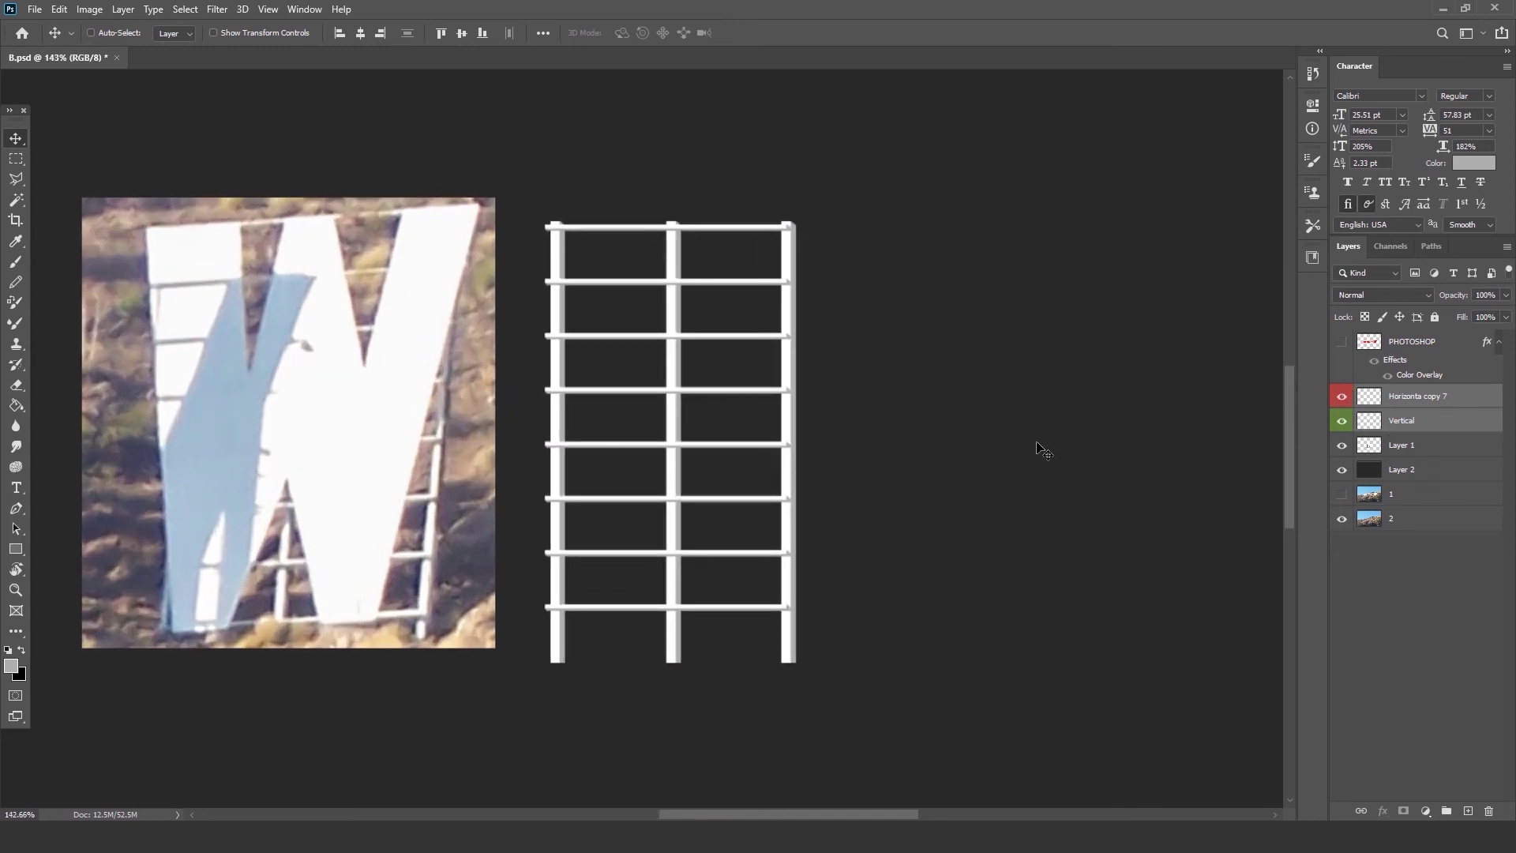
scroll(740, 385, up, 2)
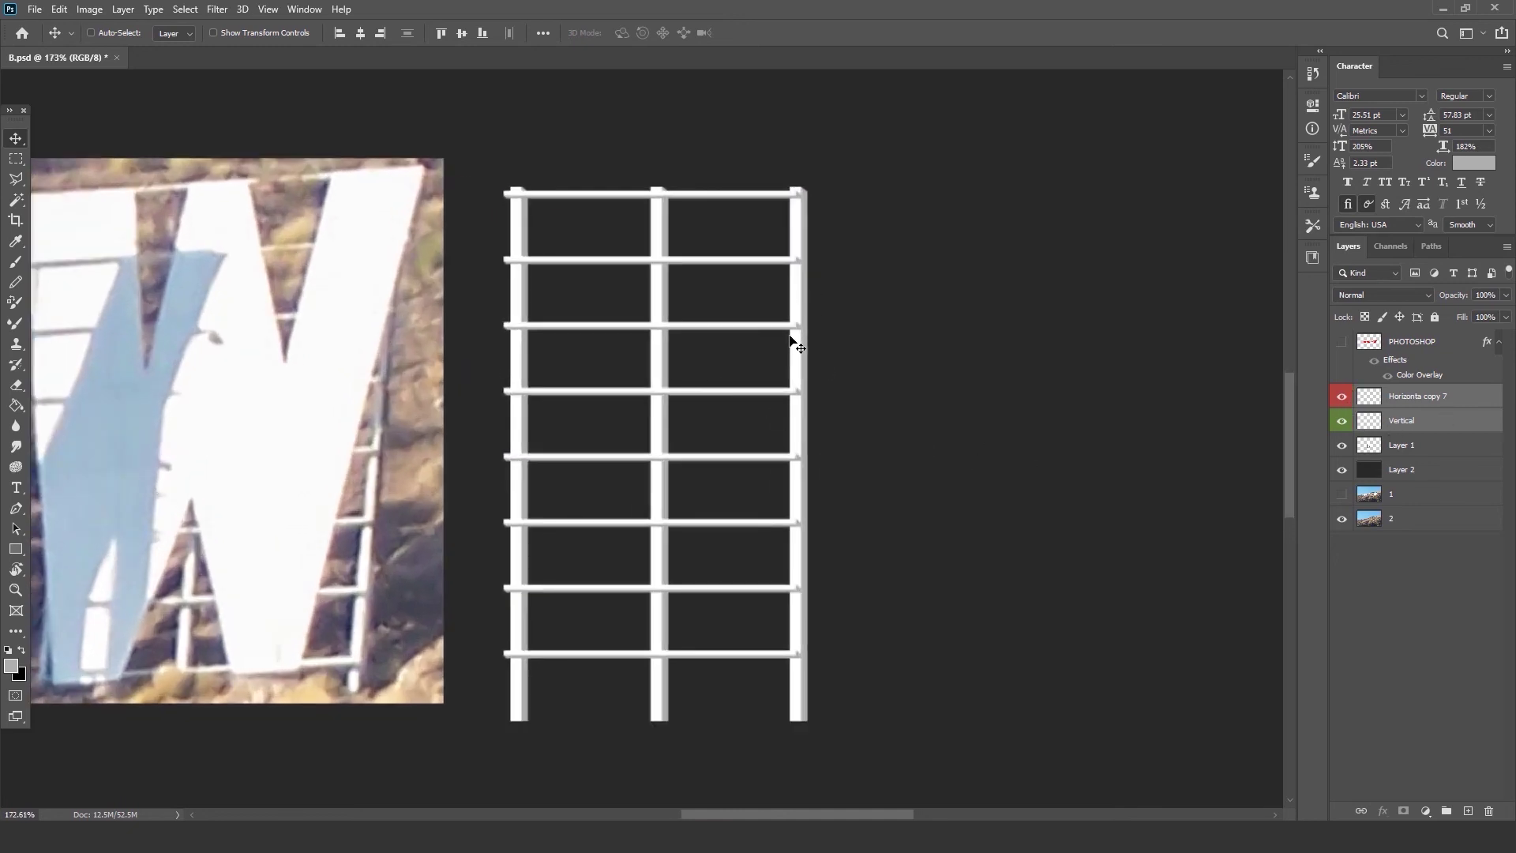
Compare the original W's exposed posts and crossbars with the built scaffold, toggling the visibility of the Vertical line layer.
scroll(377, 543, up, 1)
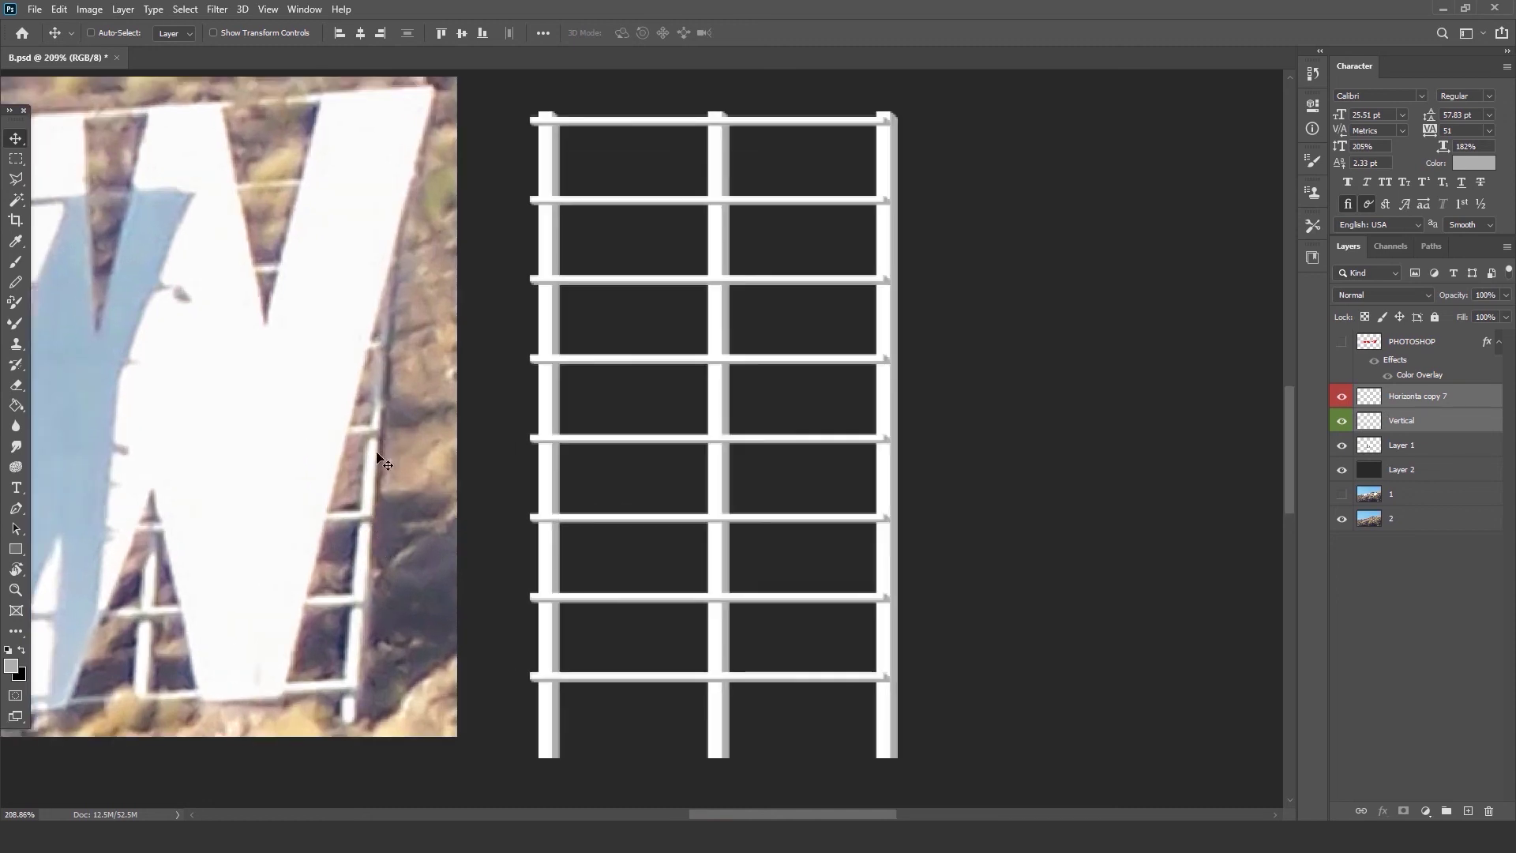
scroll(254, 633, up, 1)
scroll(477, 623, up, 1)
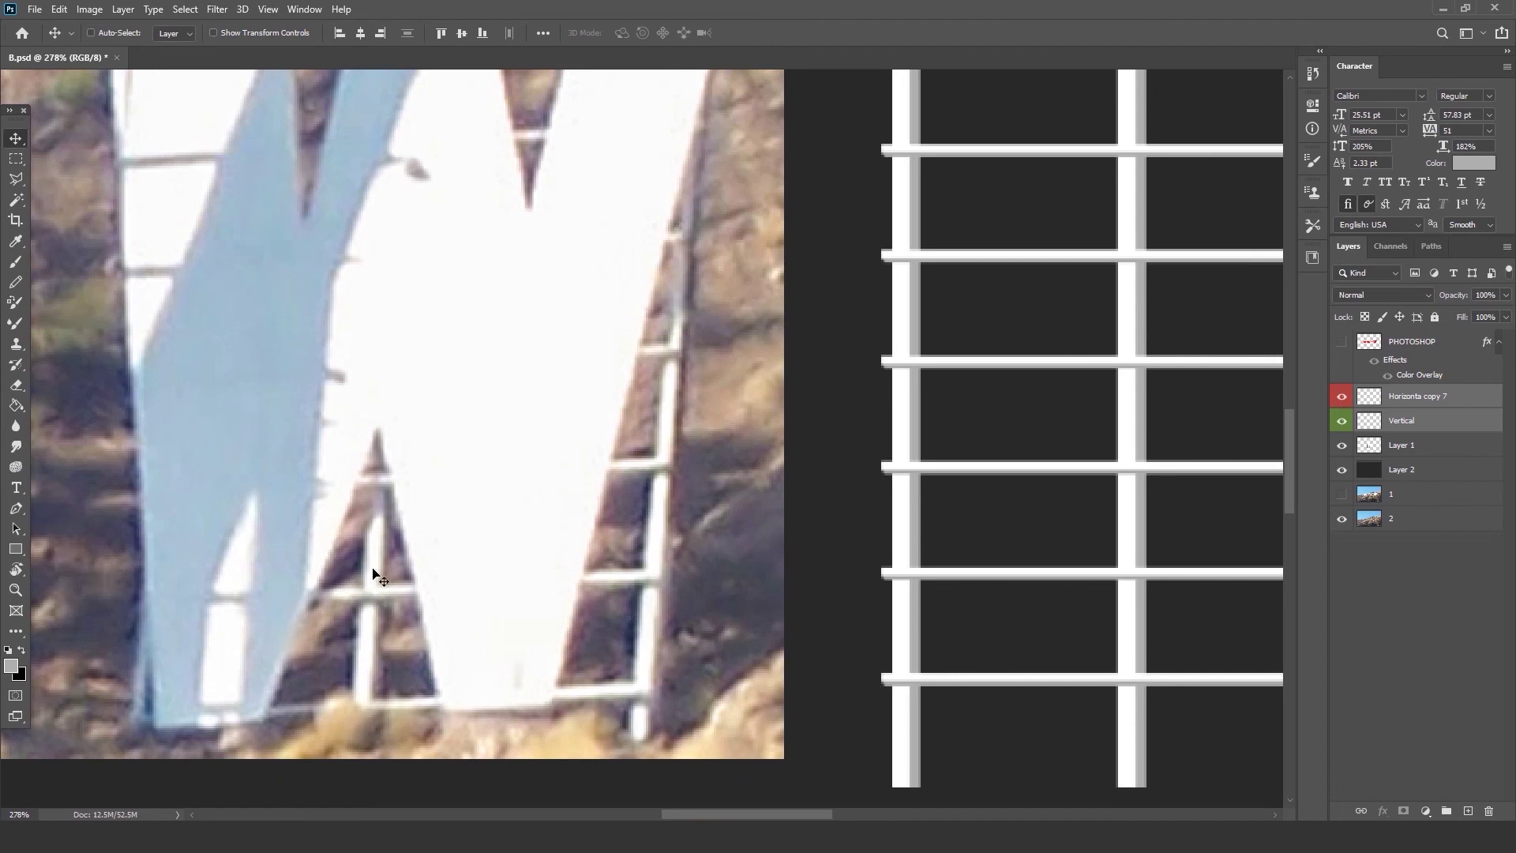
scroll(671, 483, up, 1)
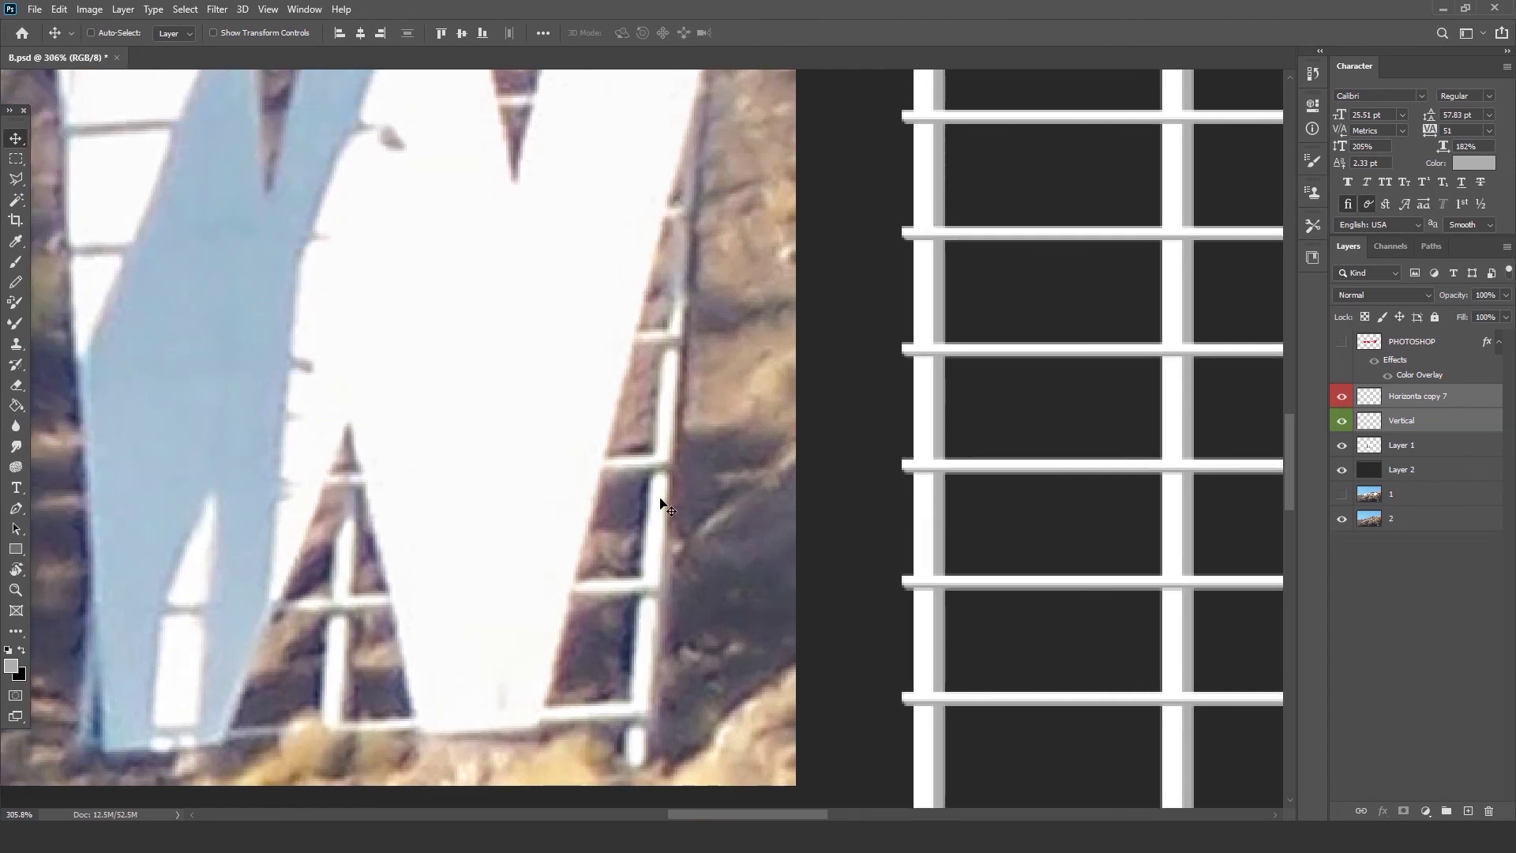
scroll(484, 518, down, 2)
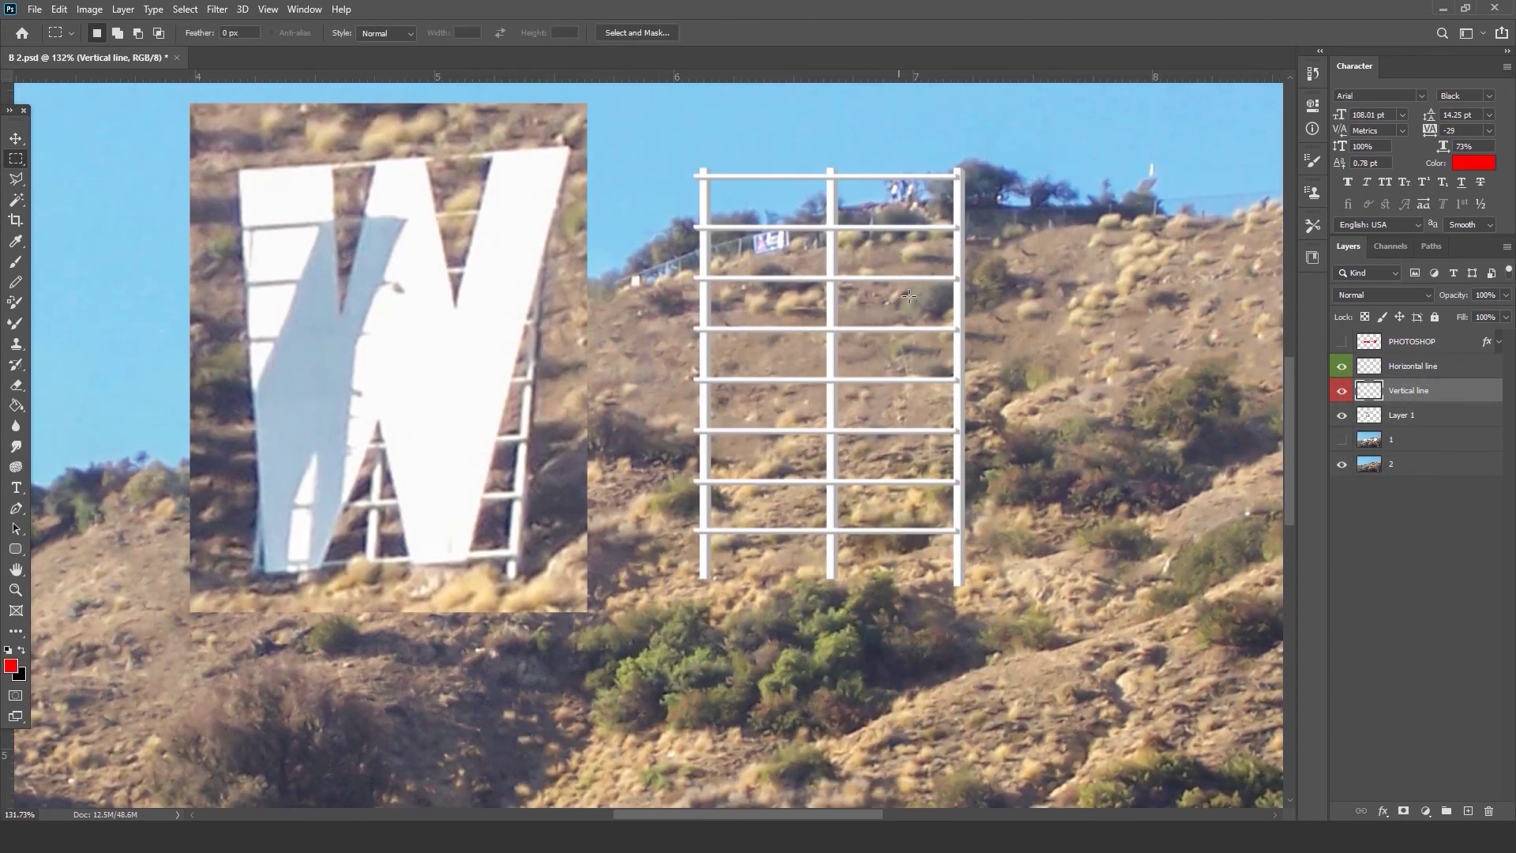
scroll(978, 210, up, 5)
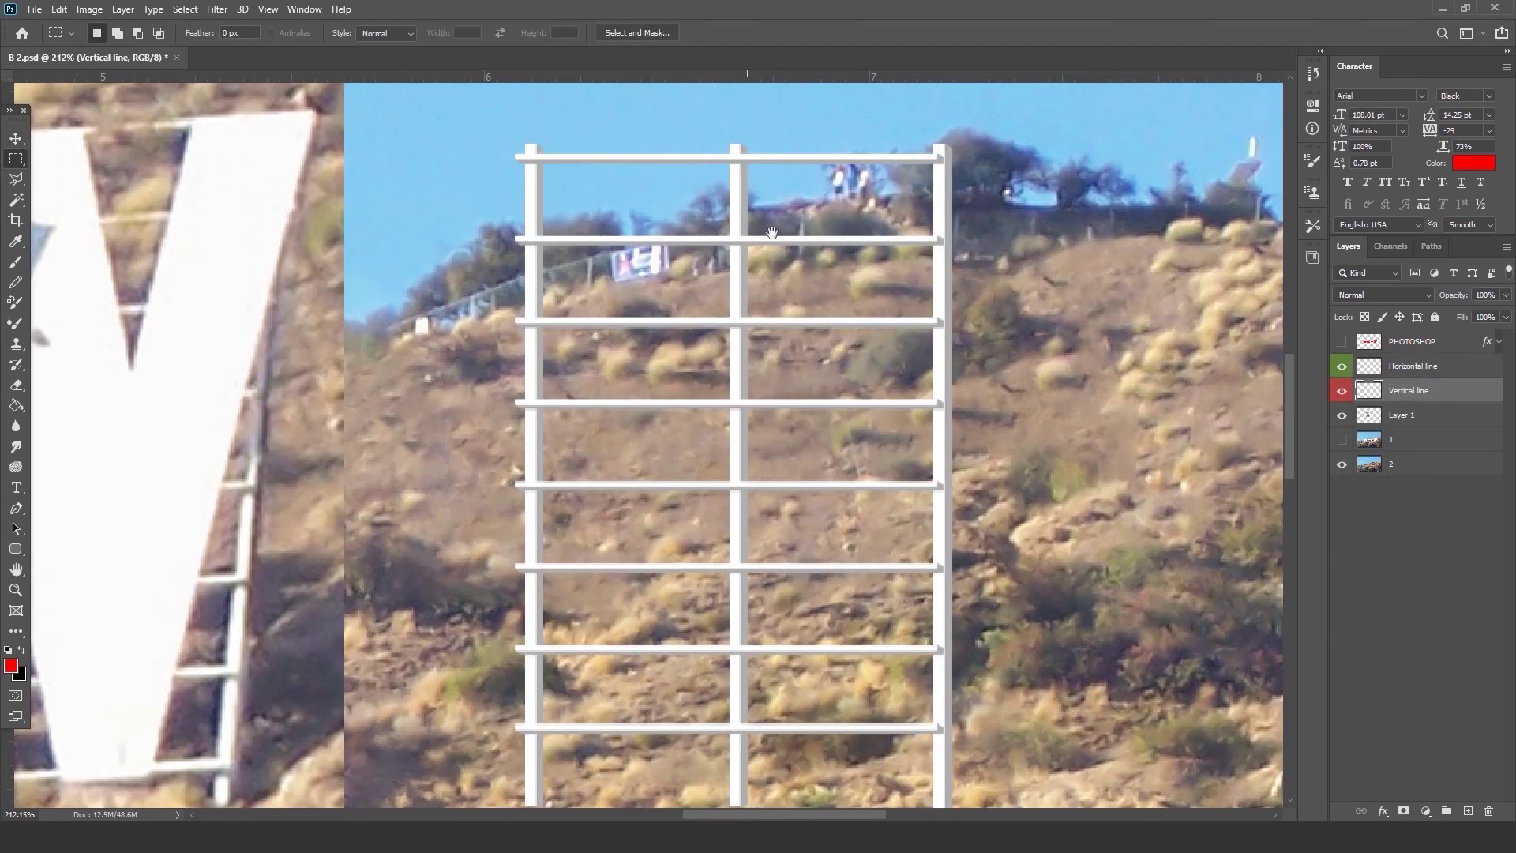
scroll(772, 233, up, 2)
click(1341, 390)
click(1342, 390)
click(1343, 390)
click(1343, 390)
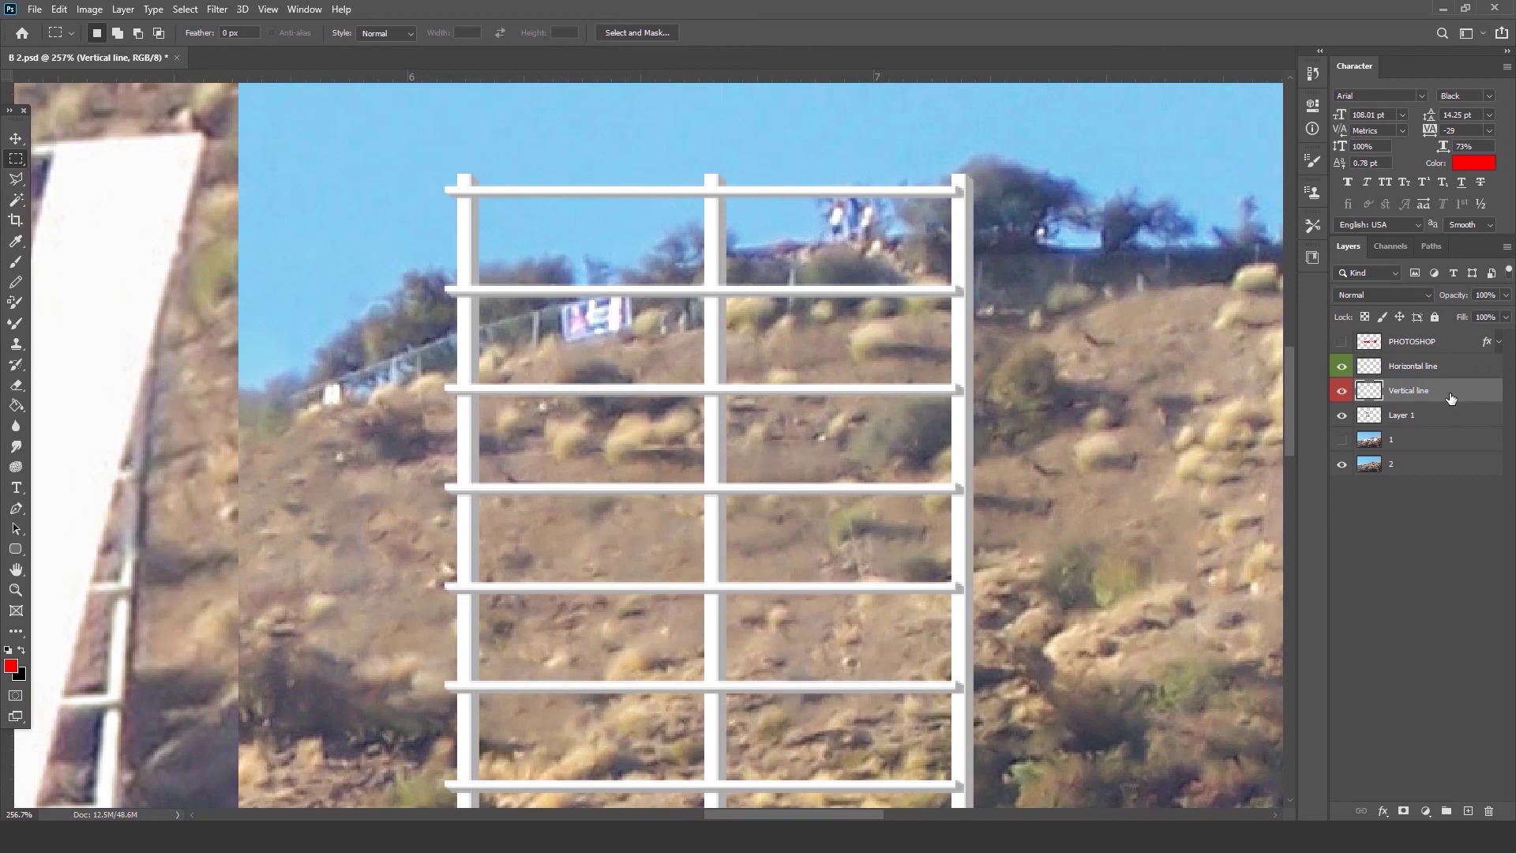
Put the Vertical line layer into a new group.
key(ctrl+g)
scroll(987, 505, down, 3)
scroll(1123, 379, up, 4)
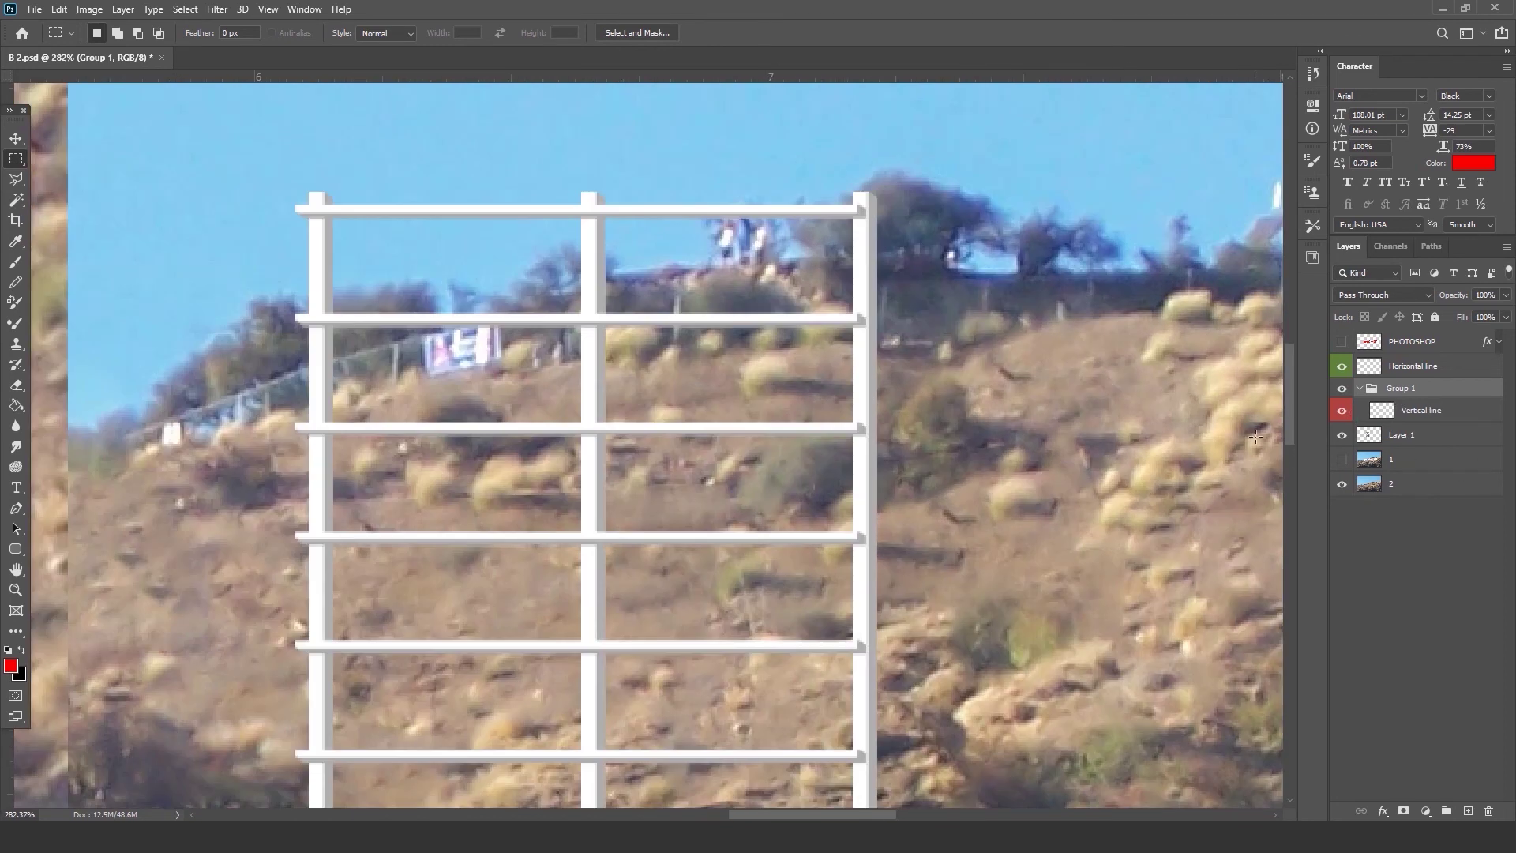
ctrl+click(1384, 411)
drag(859, 296, 856, 290)
key(ctrl+d)
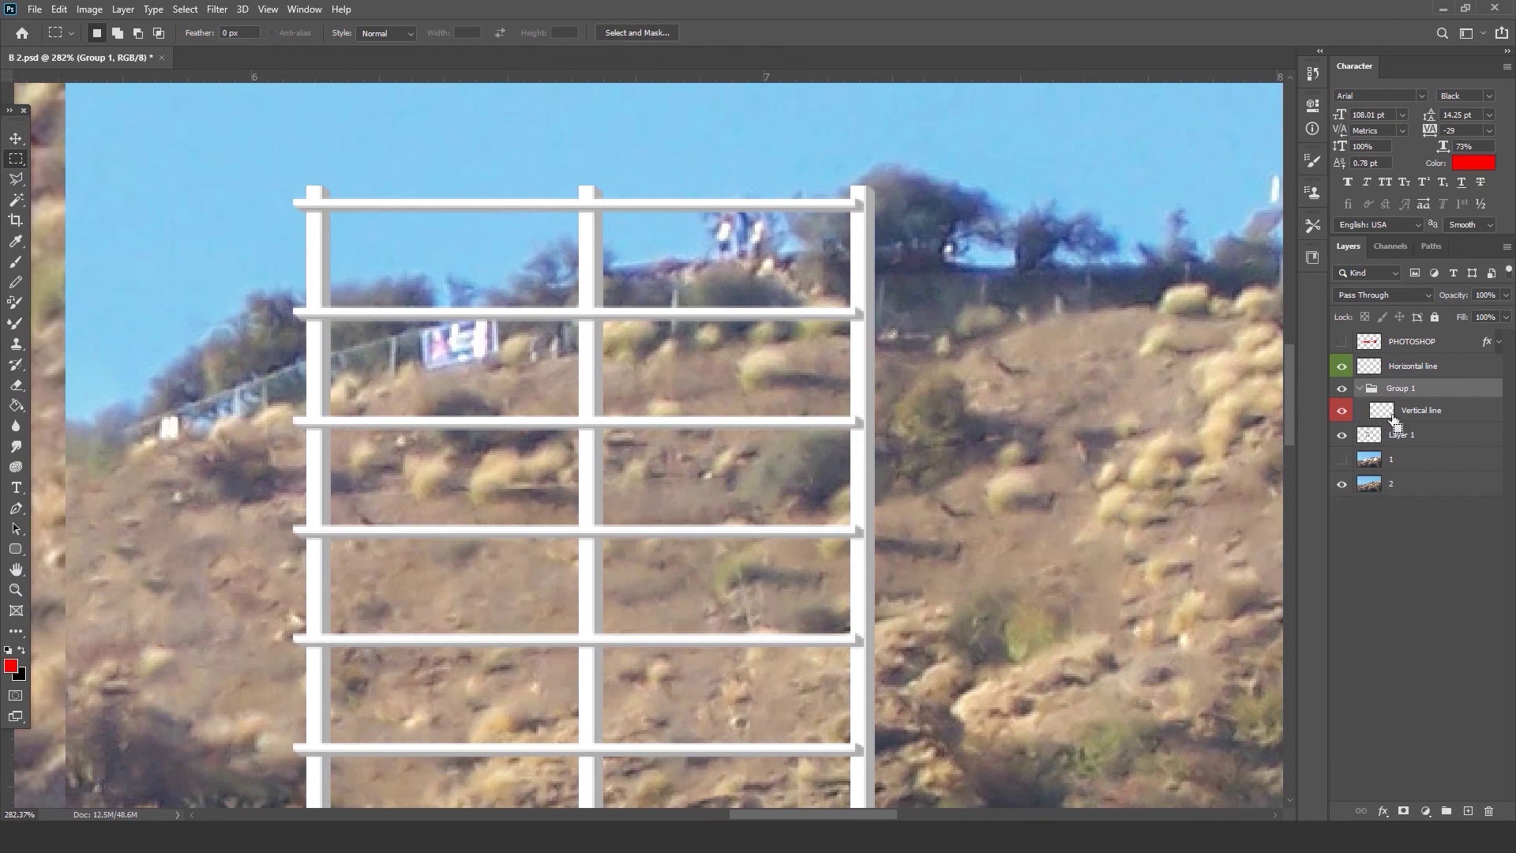
Load the posts' outline as a selection and use it to add a layer mask to Group 1.
ctrl+click(1391, 418)
scroll(807, 267, down, 3)
scroll(797, 378, up, 3)
scroll(844, 306, up, 2)
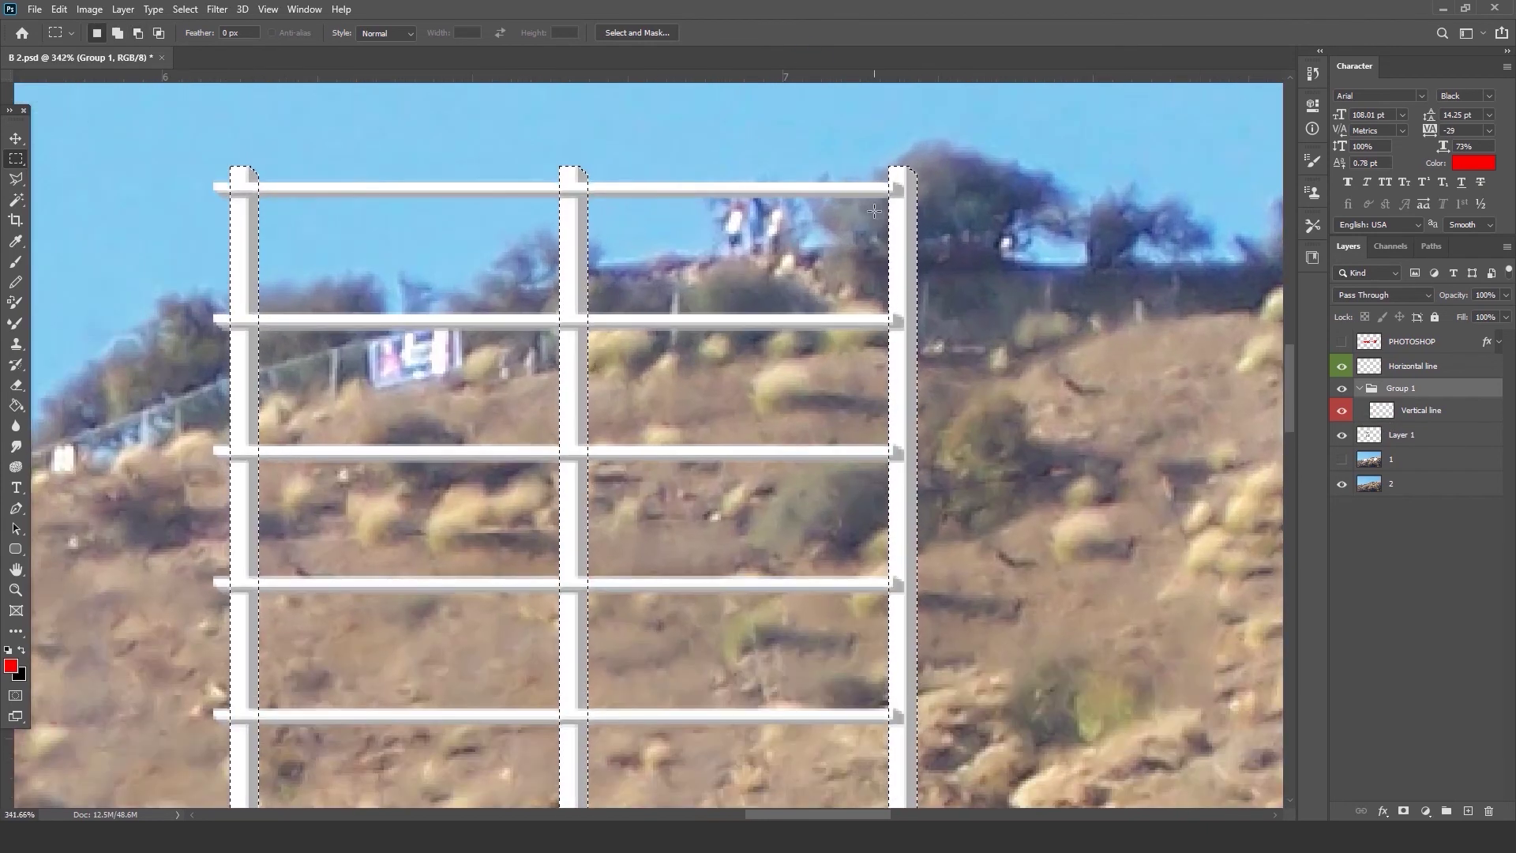
scroll(898, 332, down, 2)
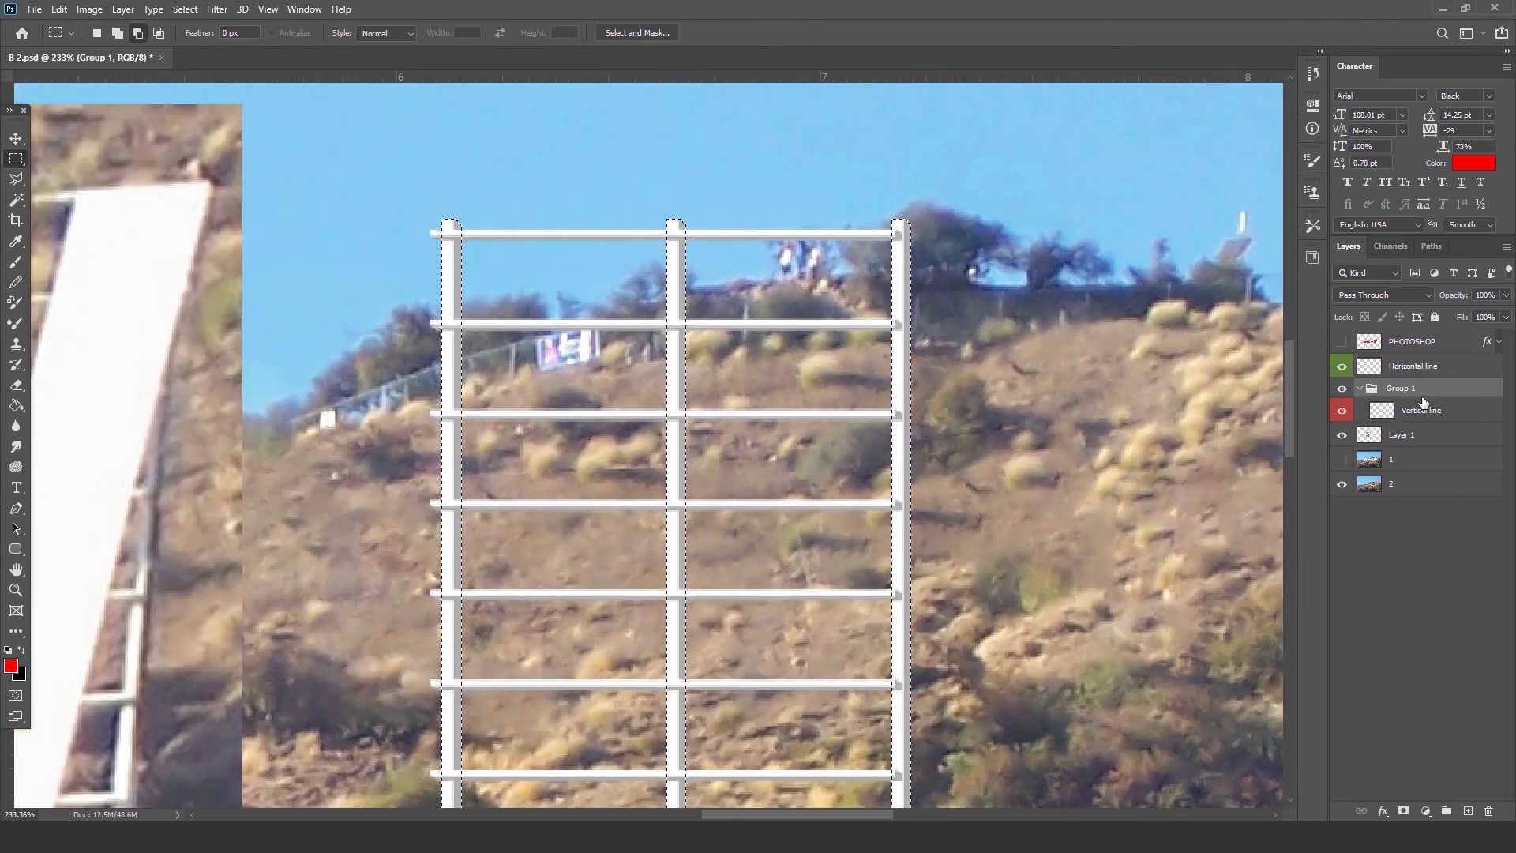
click(1404, 813)
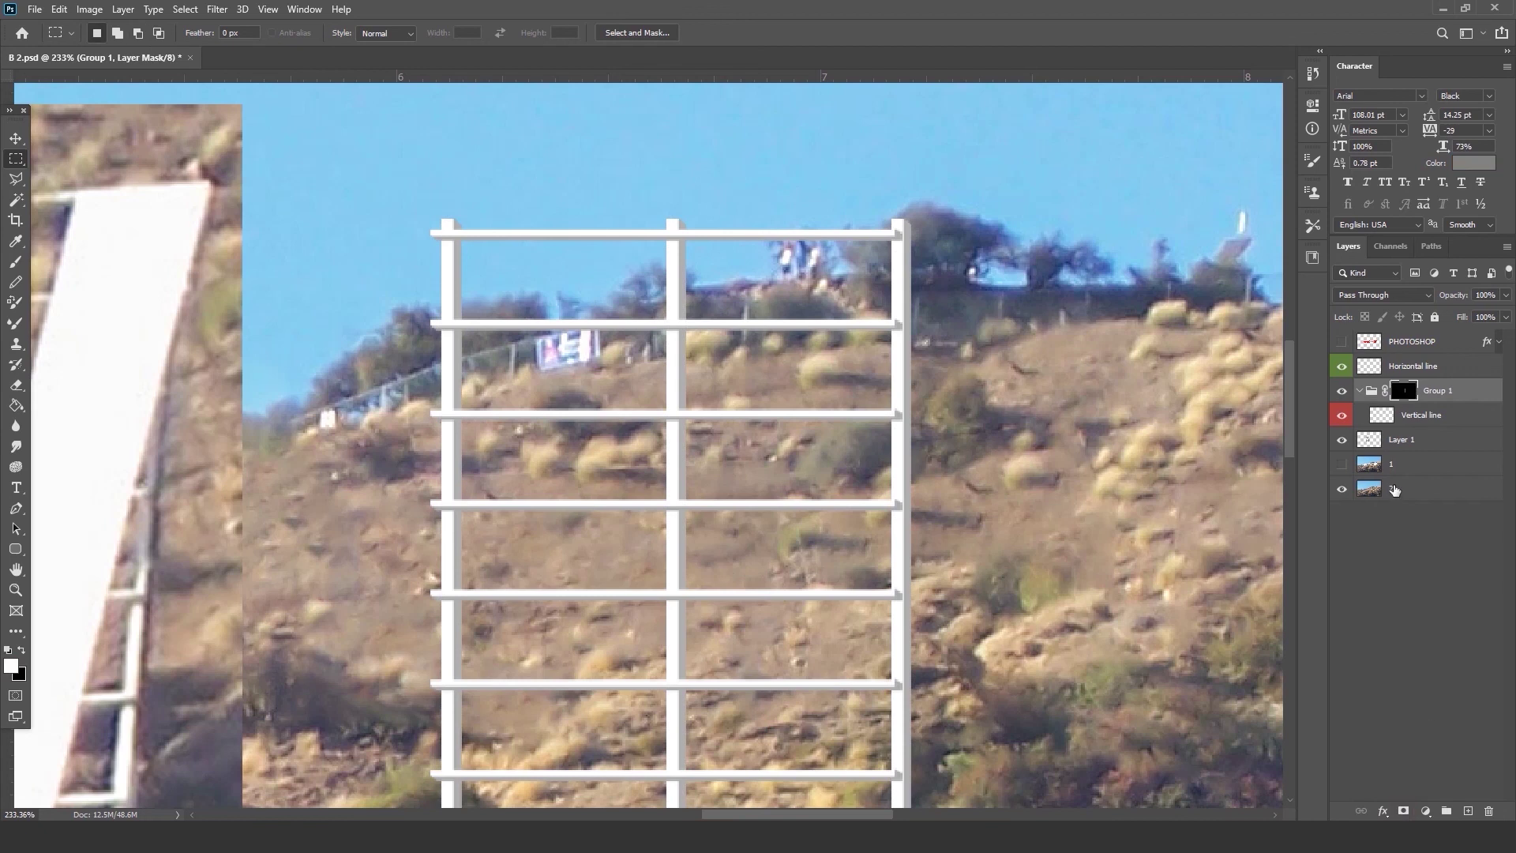
Paint broad soft red brush strokes across the scaffold on a new layer above Horizontal line.
click(1462, 423)
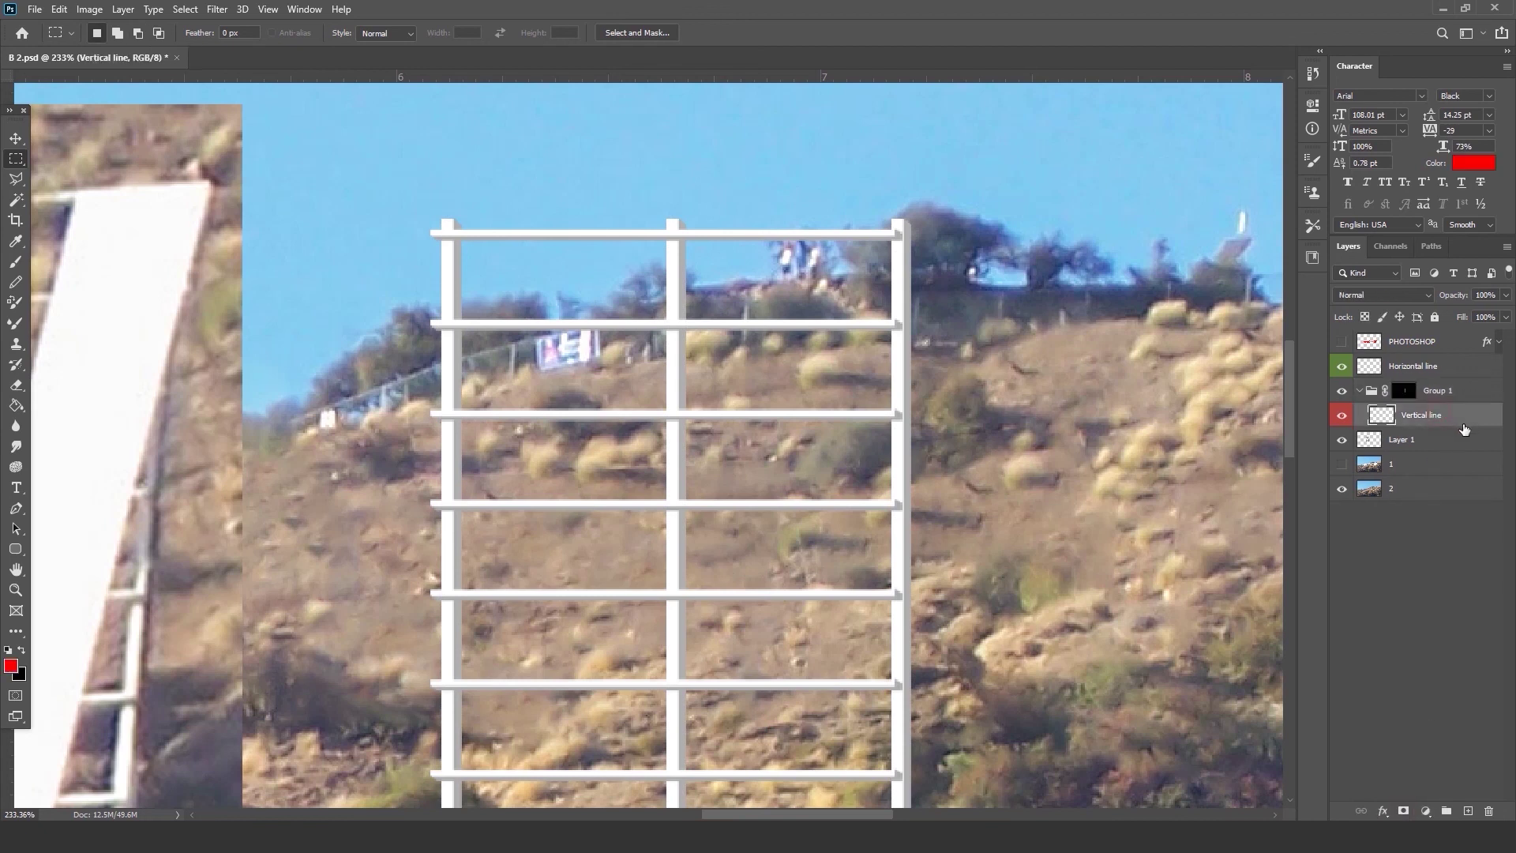
click(1429, 369)
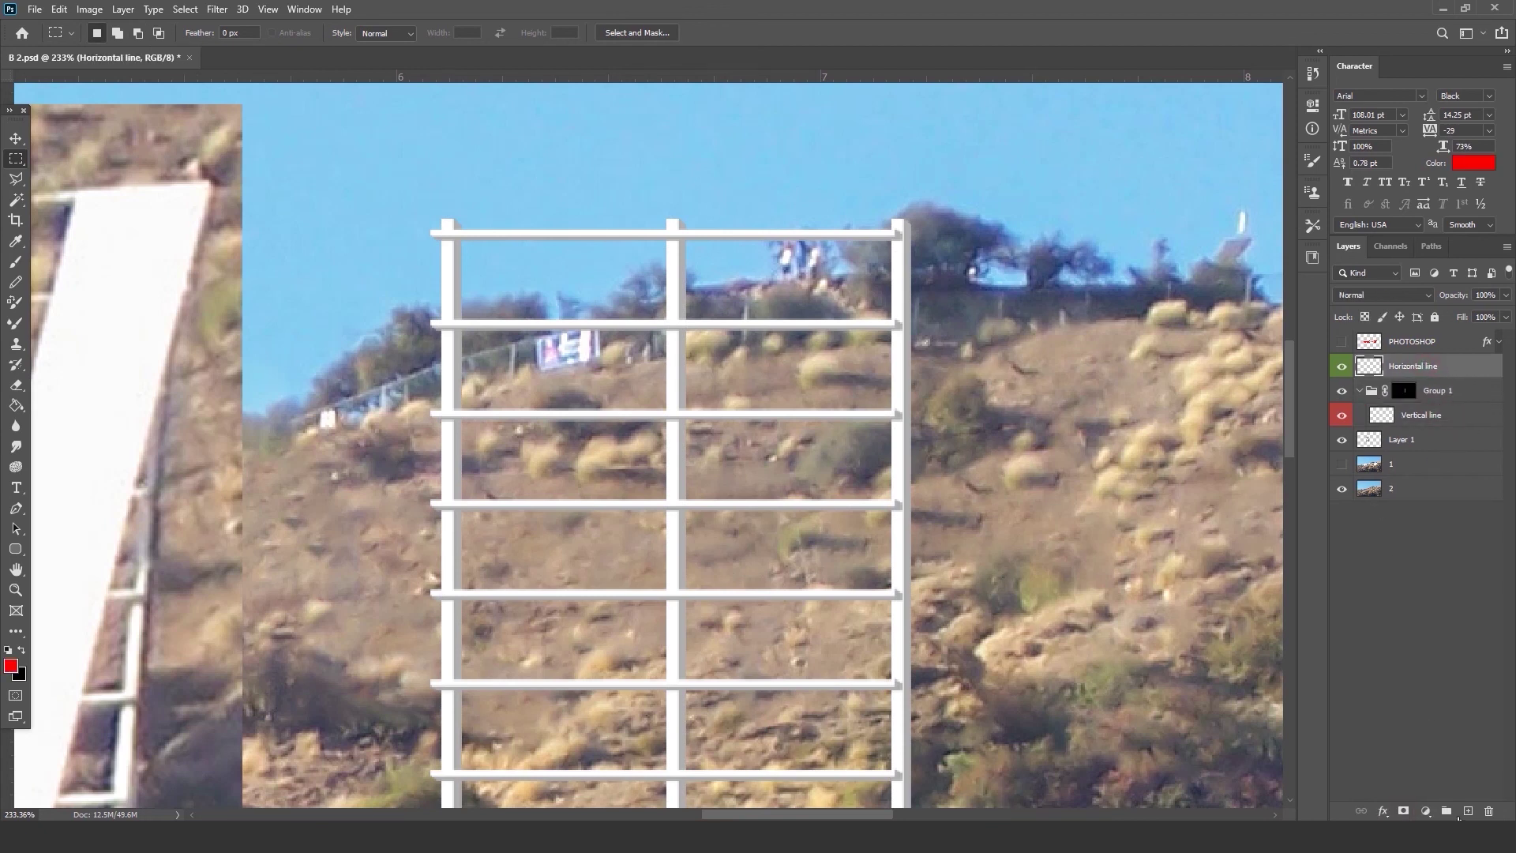
click(1466, 811)
click(15, 261)
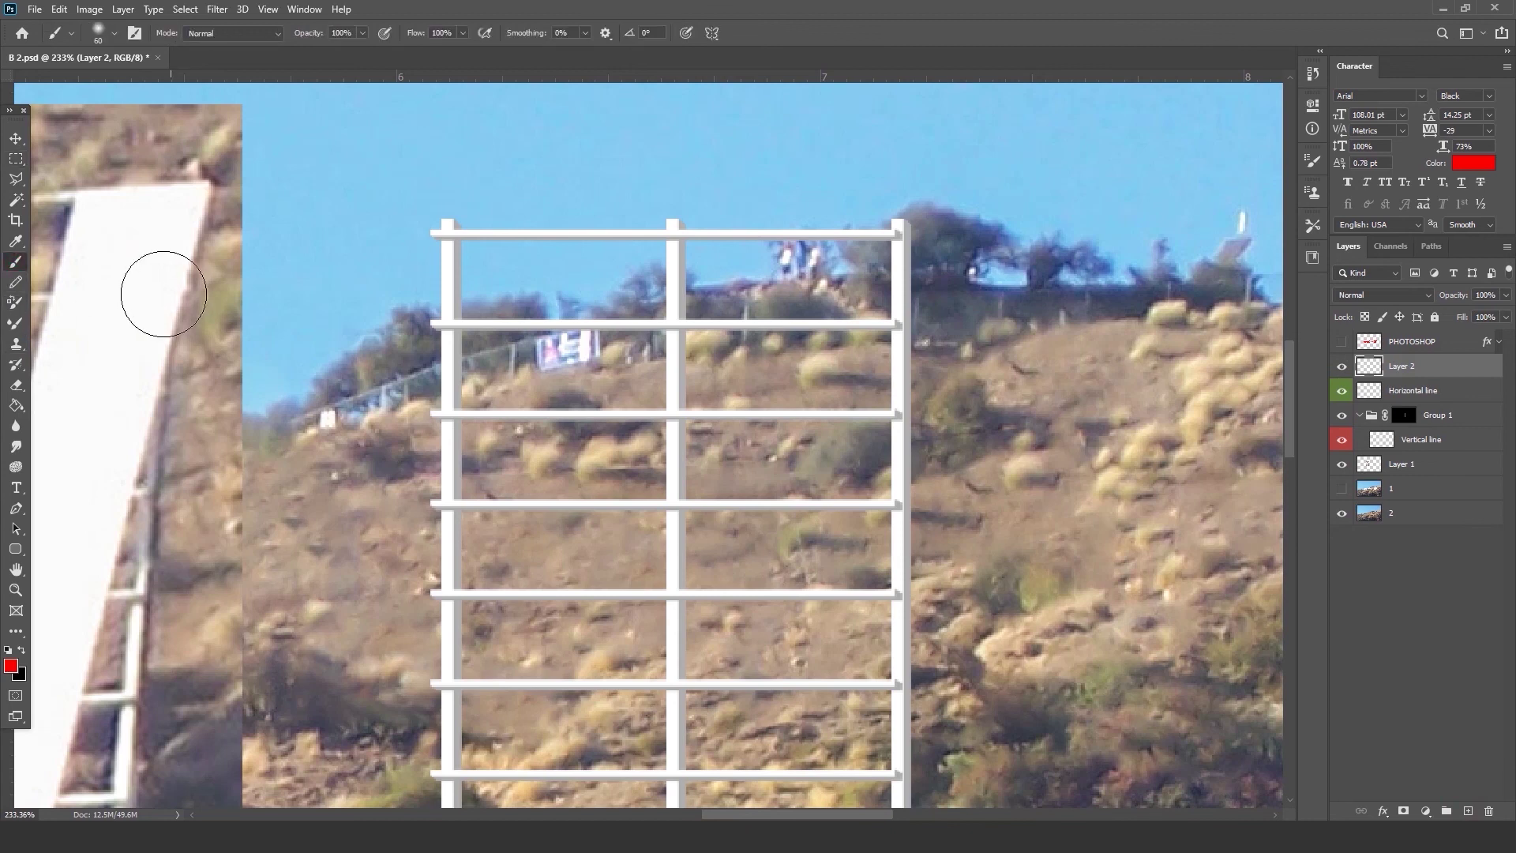
mouse_move(316, 297)
mouse_down()
mouse_move(430, 545)
mouse_move(1011, 433)
mouse_up()
mouse_move(841, 463)
mouse_down()
mouse_move(789, 723)
mouse_move(718, 706)
mouse_up()
scroll(711, 406, down, 1)
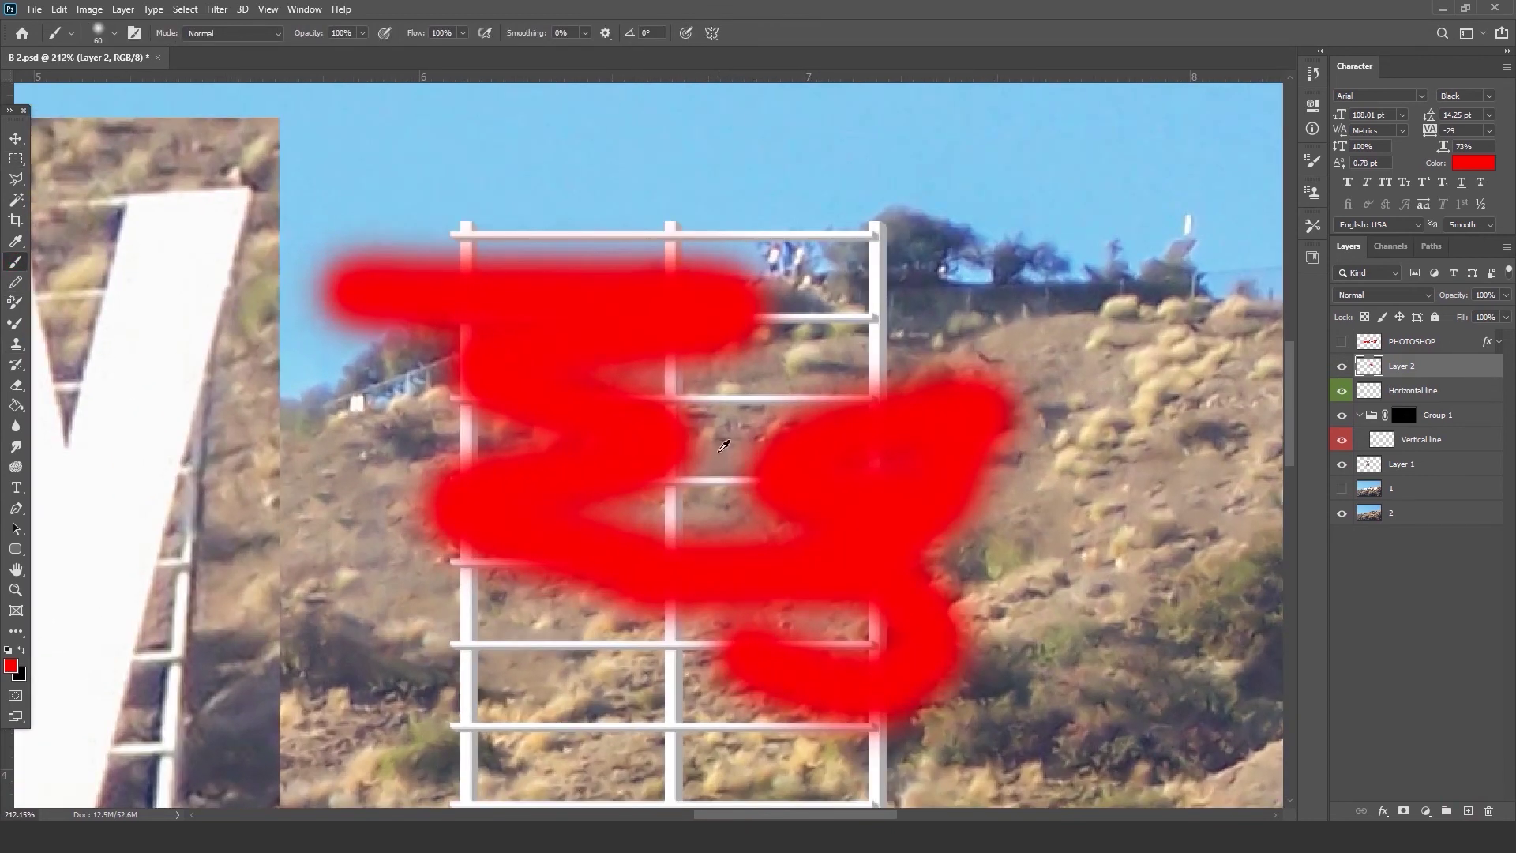
mouse_move(715, 493)
mouse_down()
mouse_move(681, 553)
mouse_move(543, 641)
mouse_move(458, 600)
mouse_up()
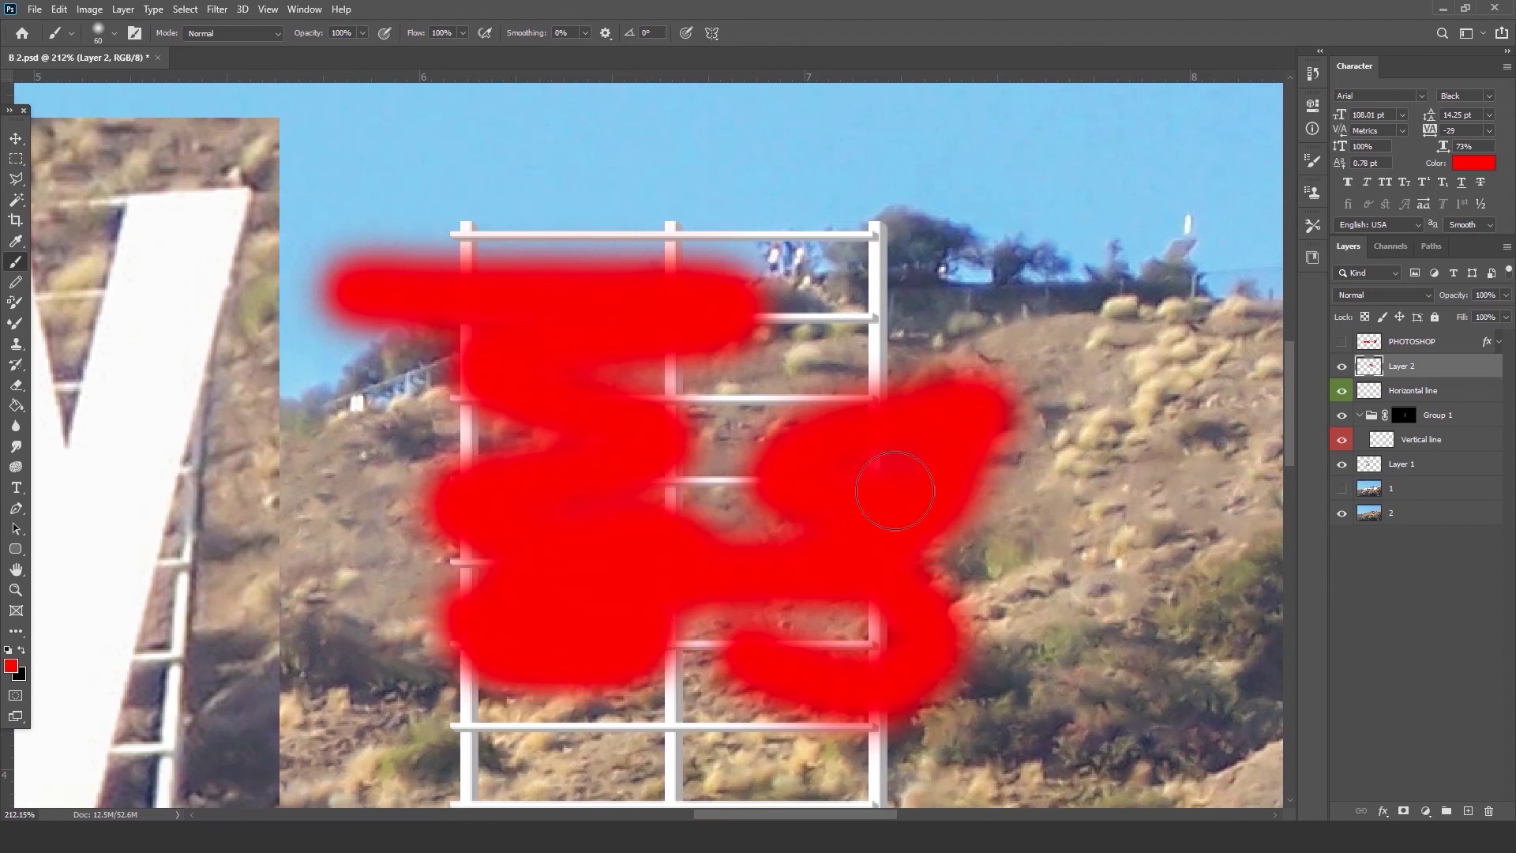
Move the red painted layer into the masked group, directly above the Vertical line layer.
drag(1440, 366, 1382, 430)
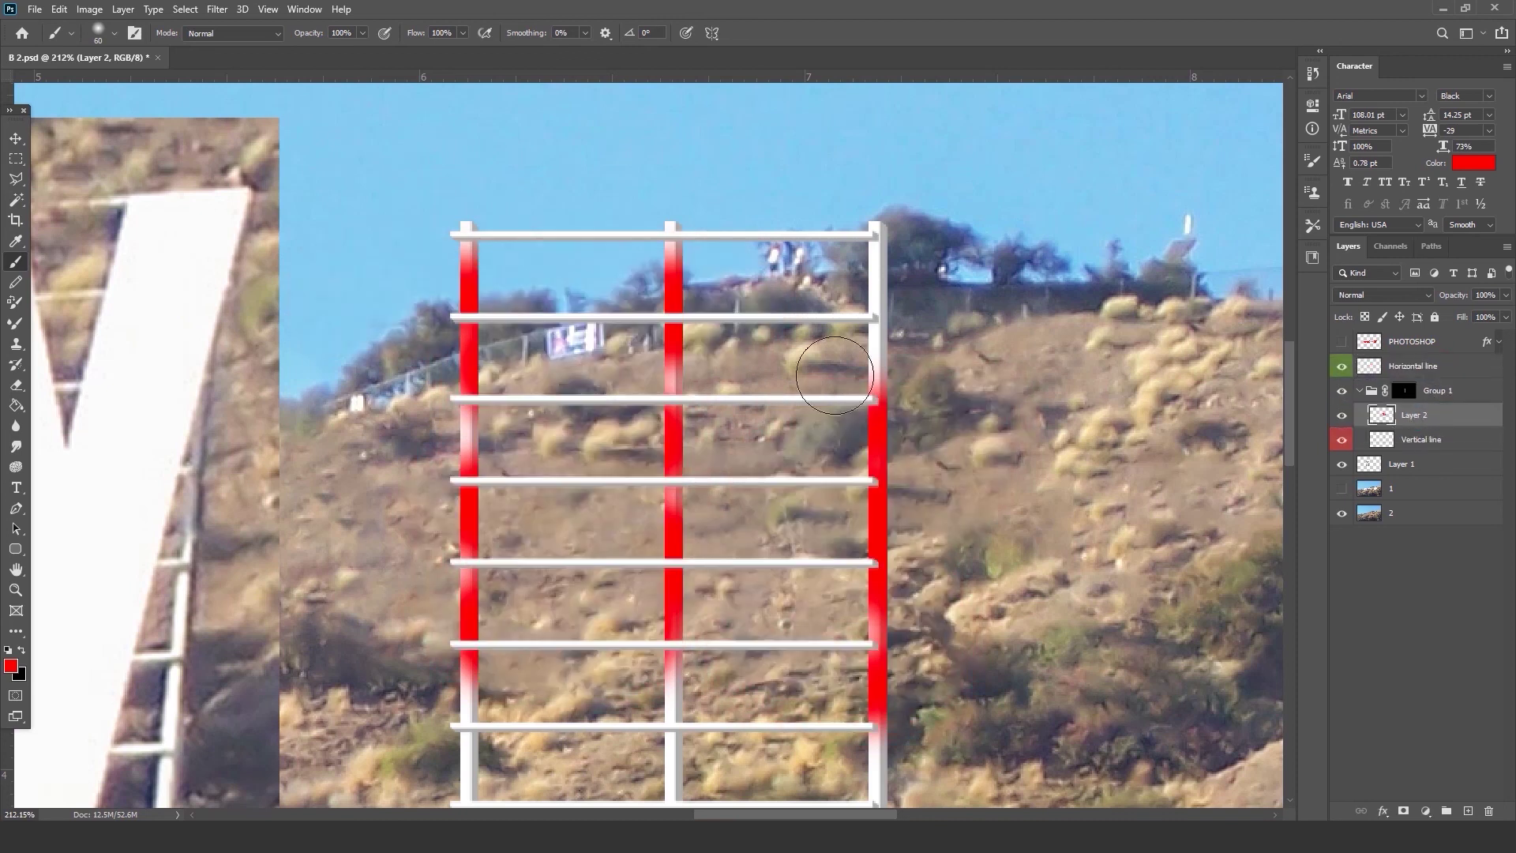
scroll(1191, 431, down, 3)
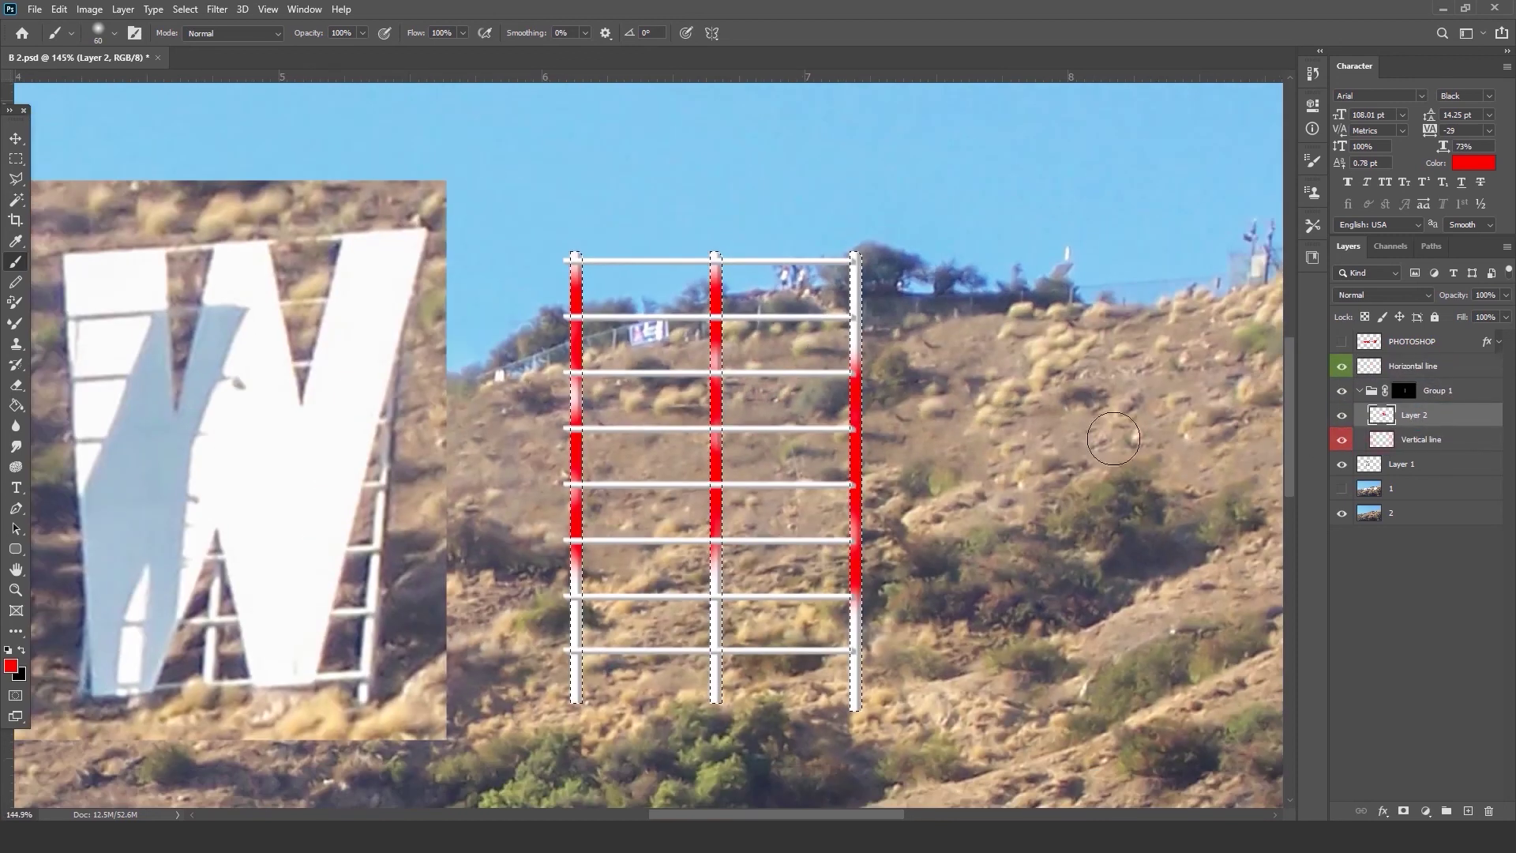
scroll(1256, 455, up, 3)
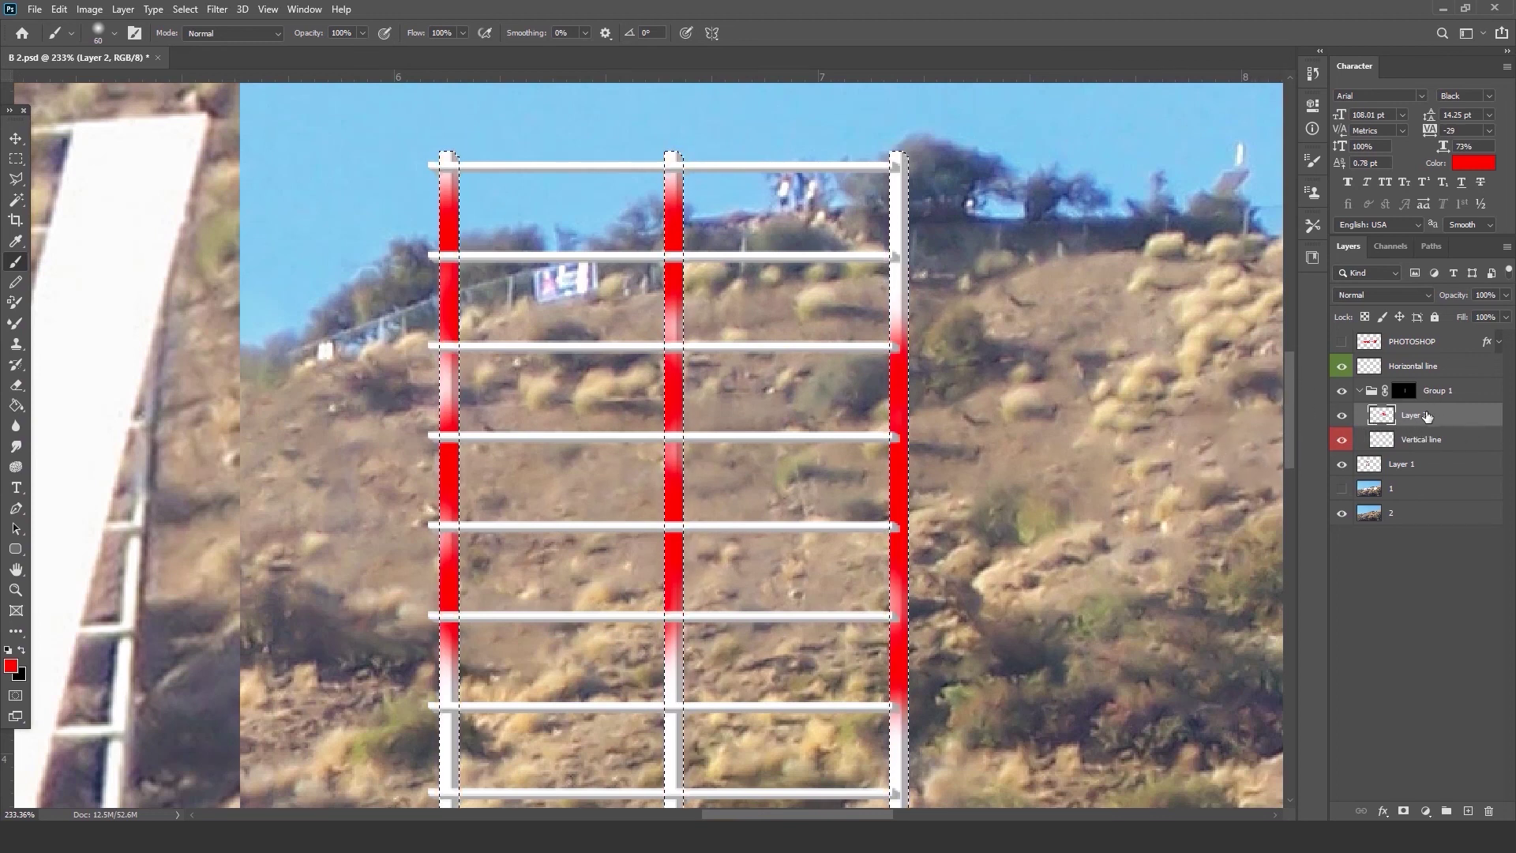
Hide the red test layer, clear the selection and delete the layer from the group.
click(1341, 414)
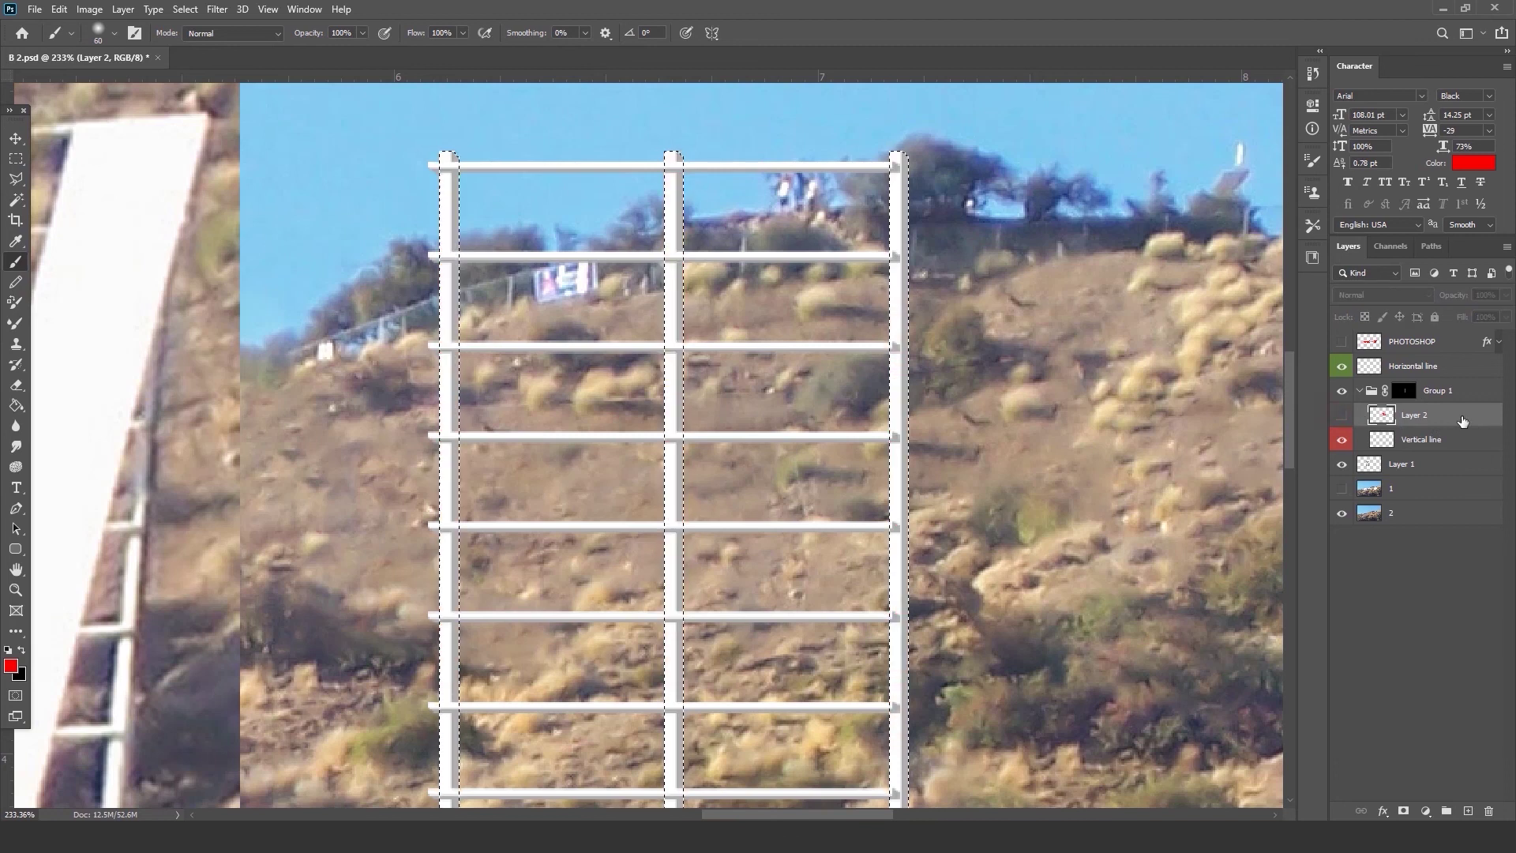
click(15, 159)
click(332, 276)
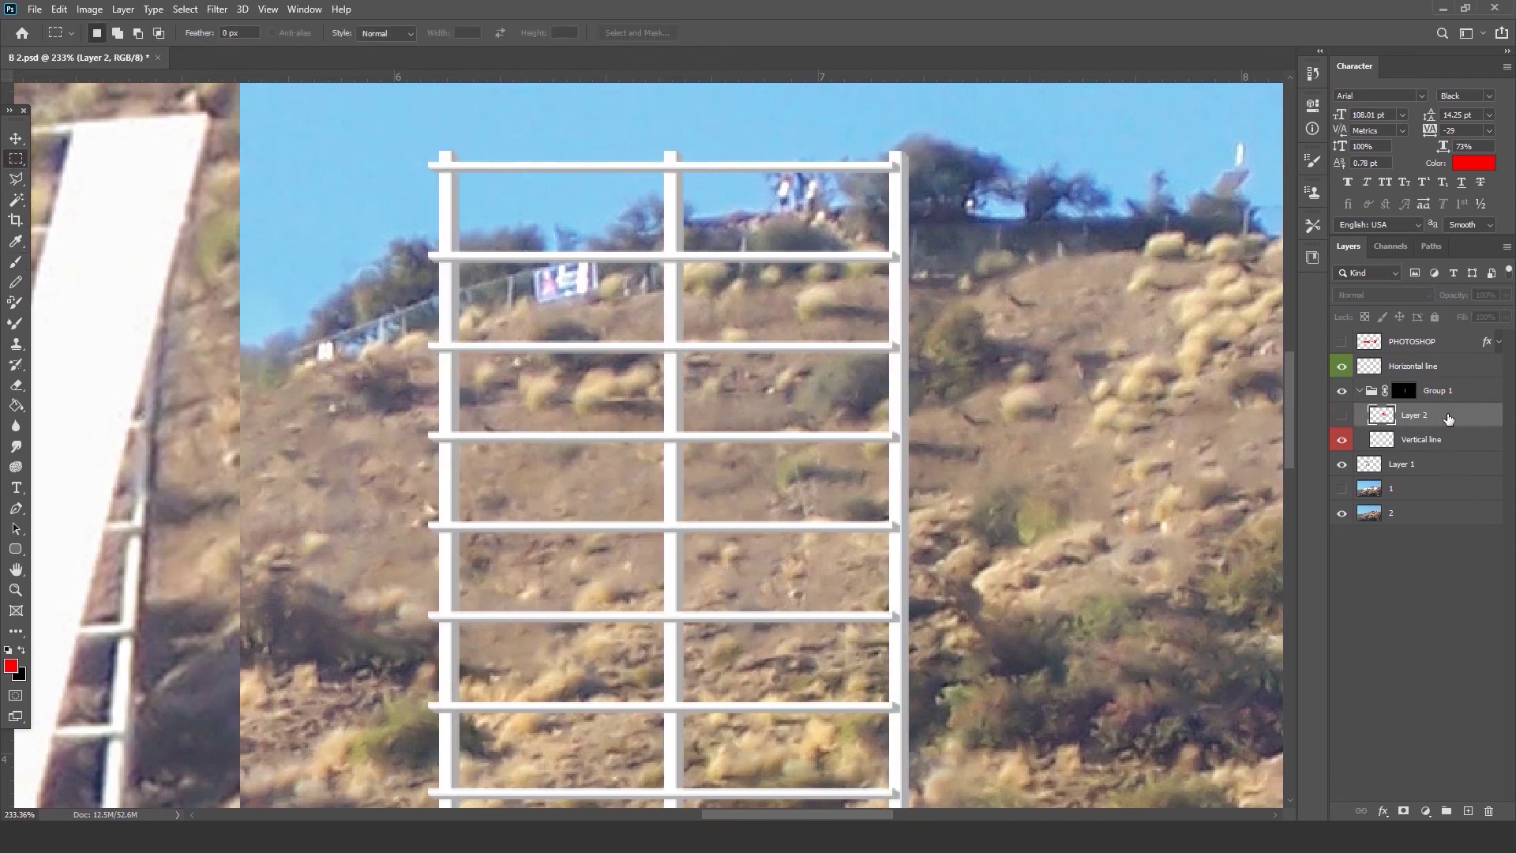
key(Delete)
Duplicate the Horizontal line layer into Group 1 above Vertical line and name the copy Horizontal line shadow.
click(1445, 367)
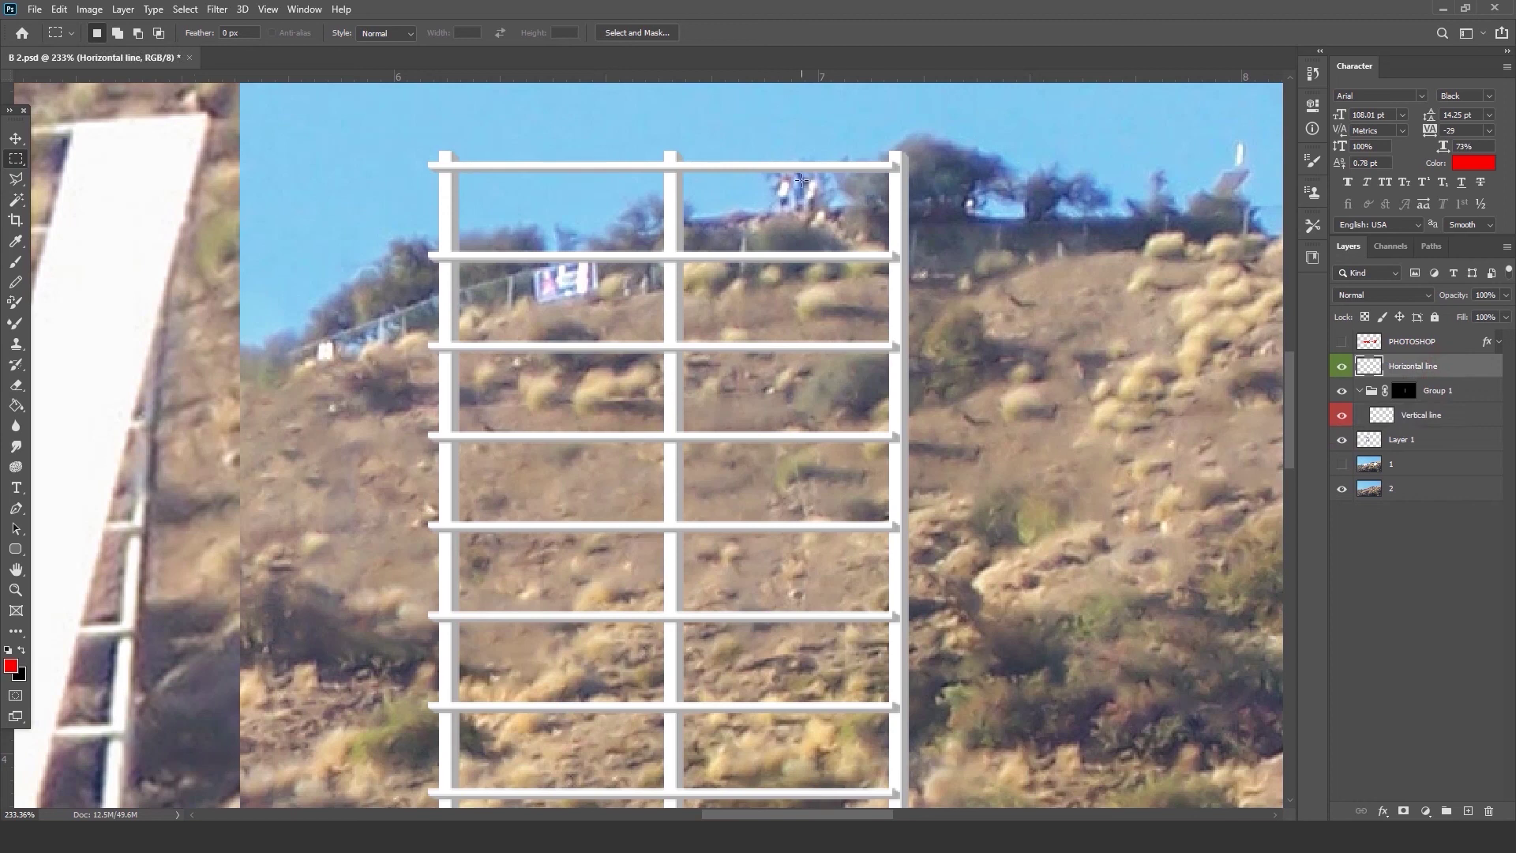
scroll(800, 181, up, 4)
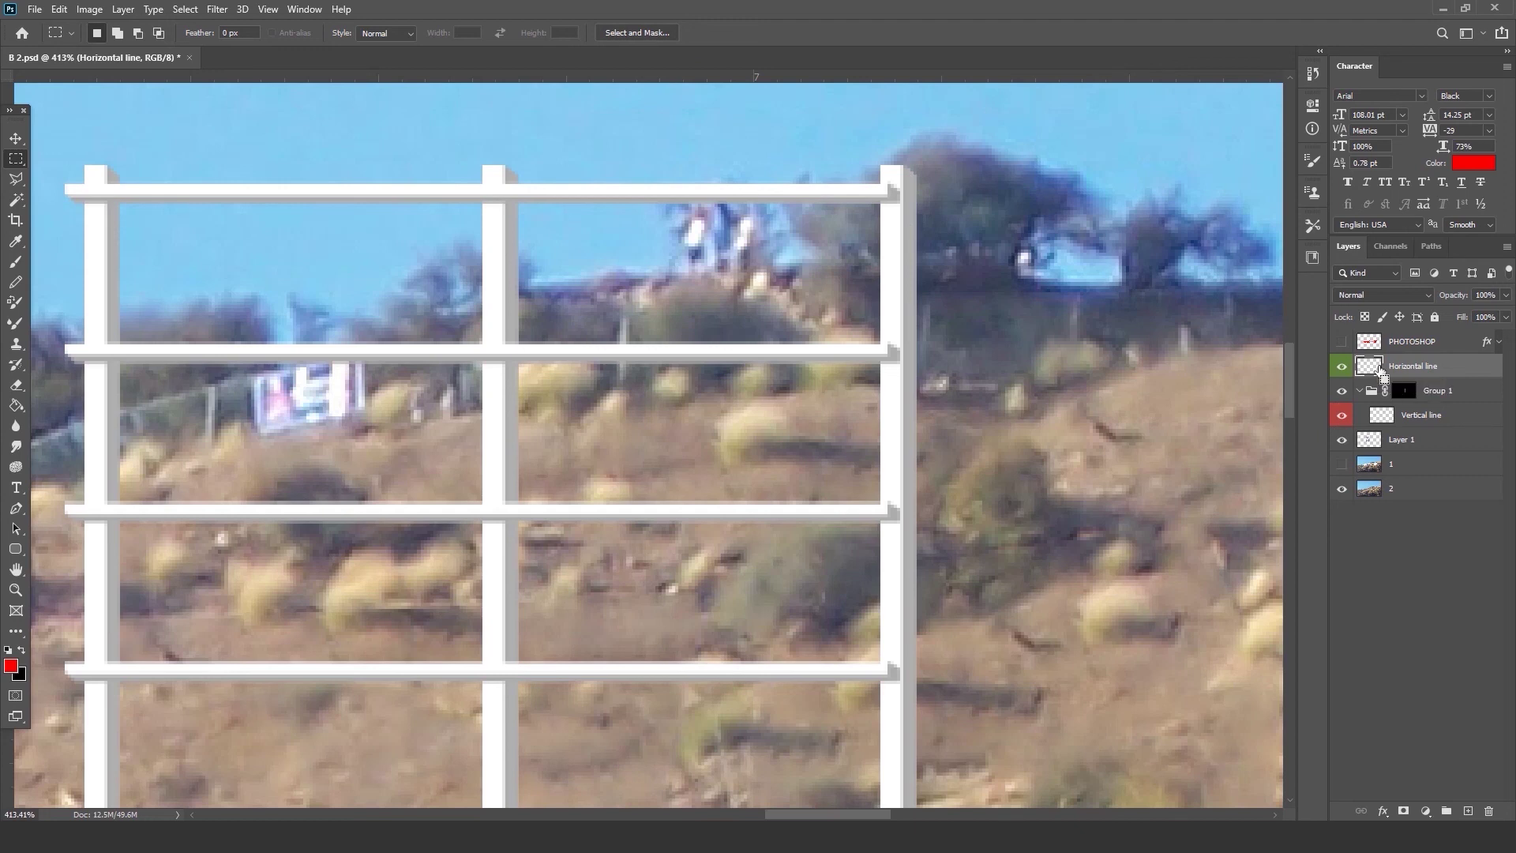
key(ctrl+j)
drag(1374, 368, 1458, 415)
double_click(1458, 415)
text(shadow)
key(Return)
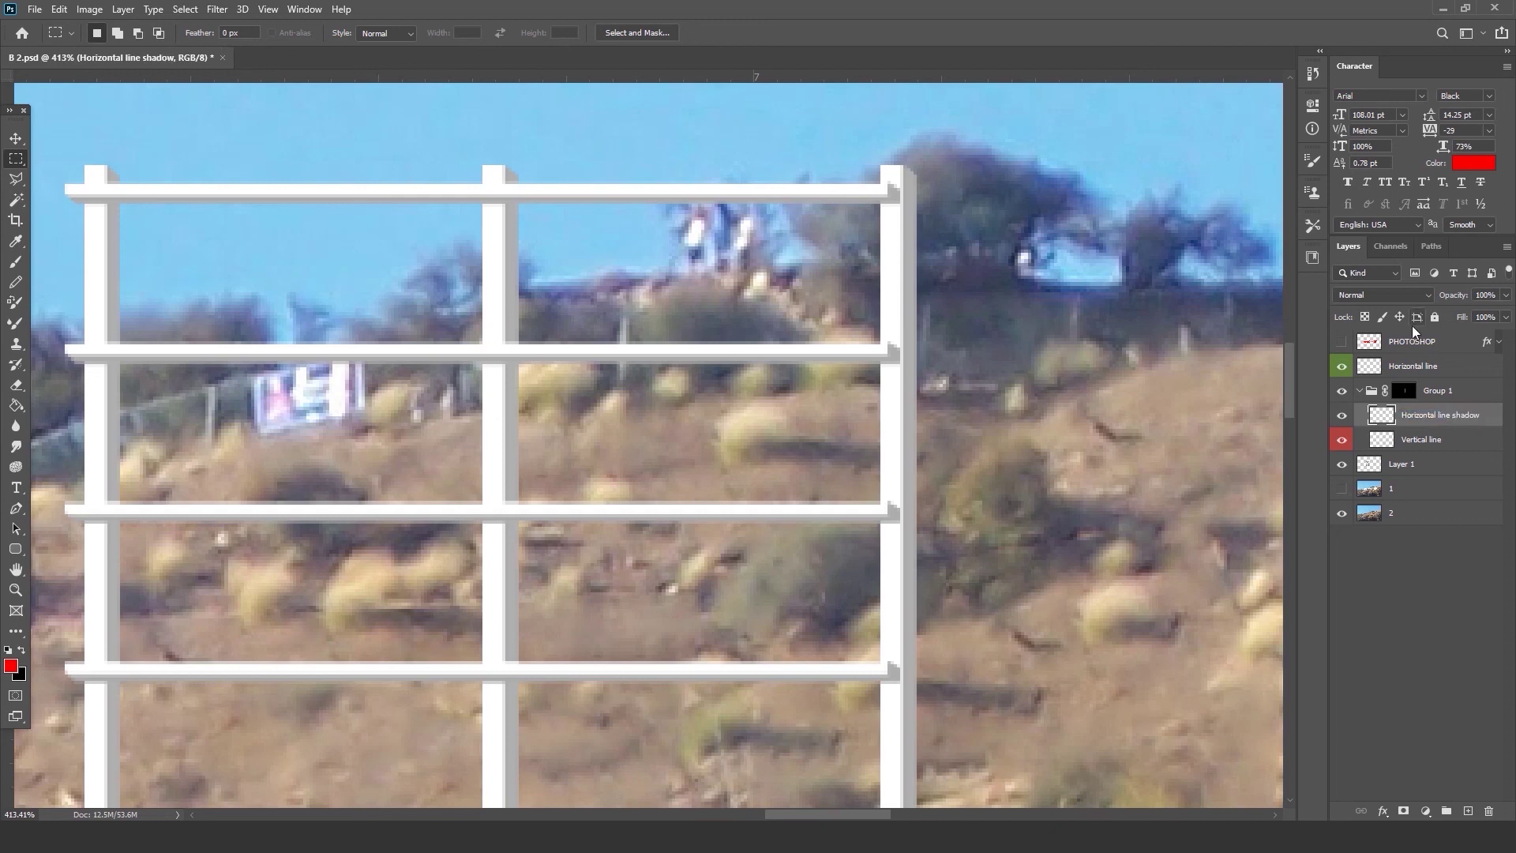
Add a drop shadow in black (000000) to the Horizontal line shadow layer.
double_click(1491, 417)
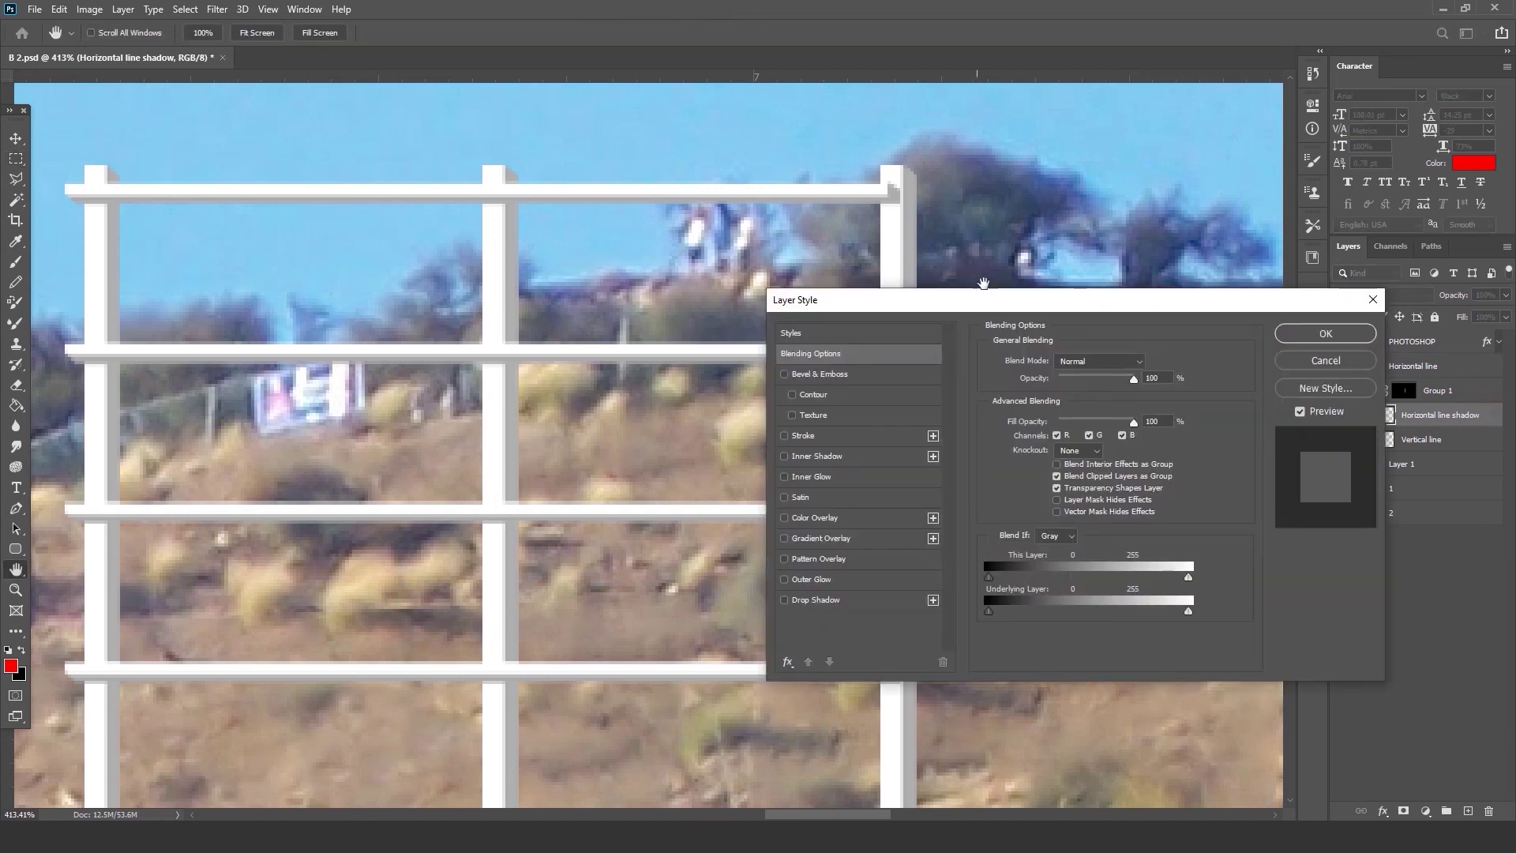
drag(988, 315, 938, 270)
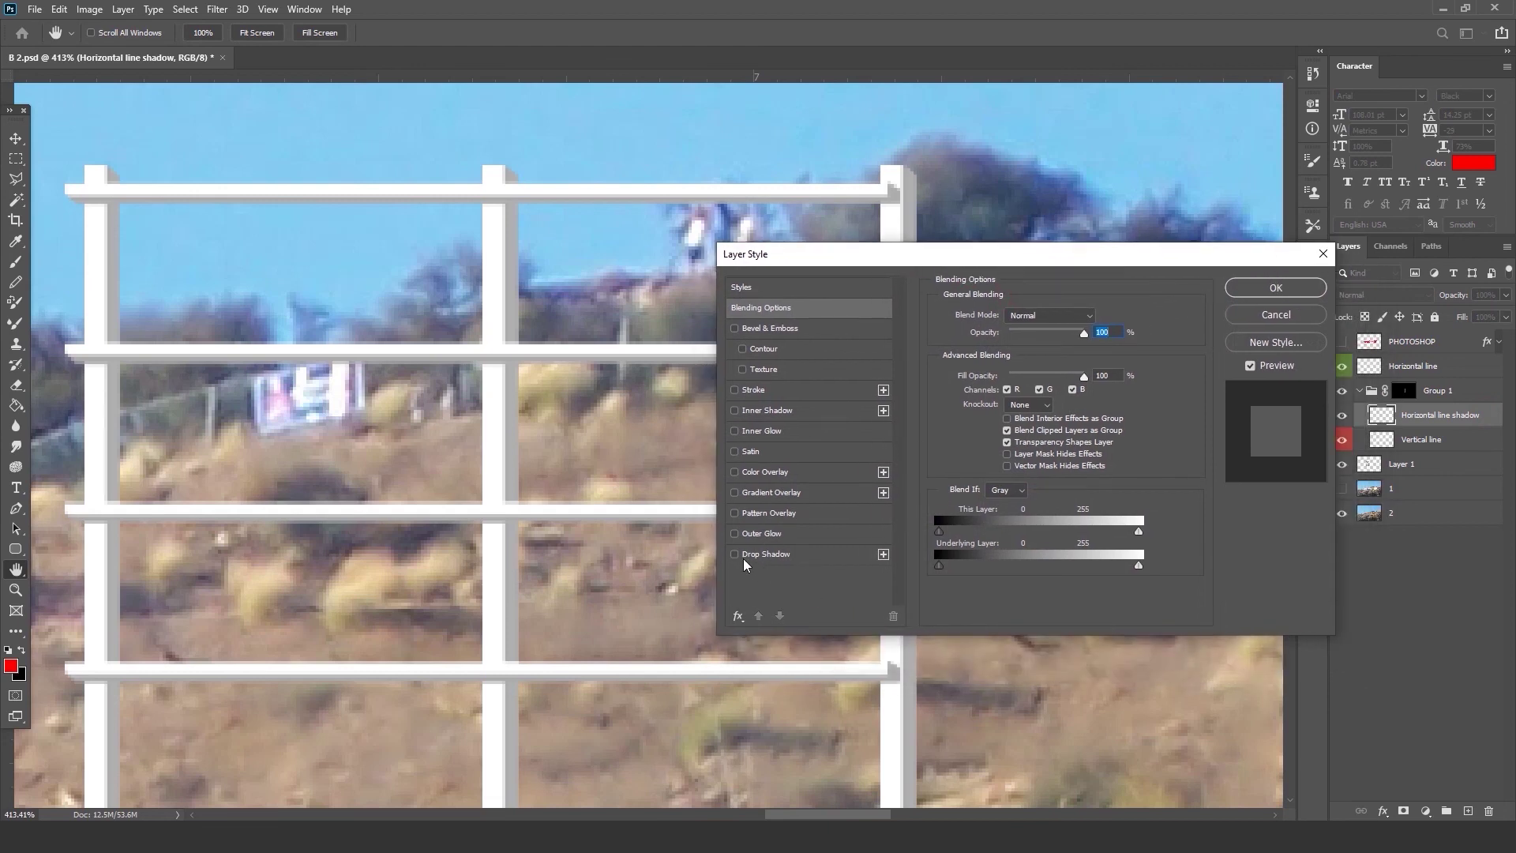
click(770, 554)
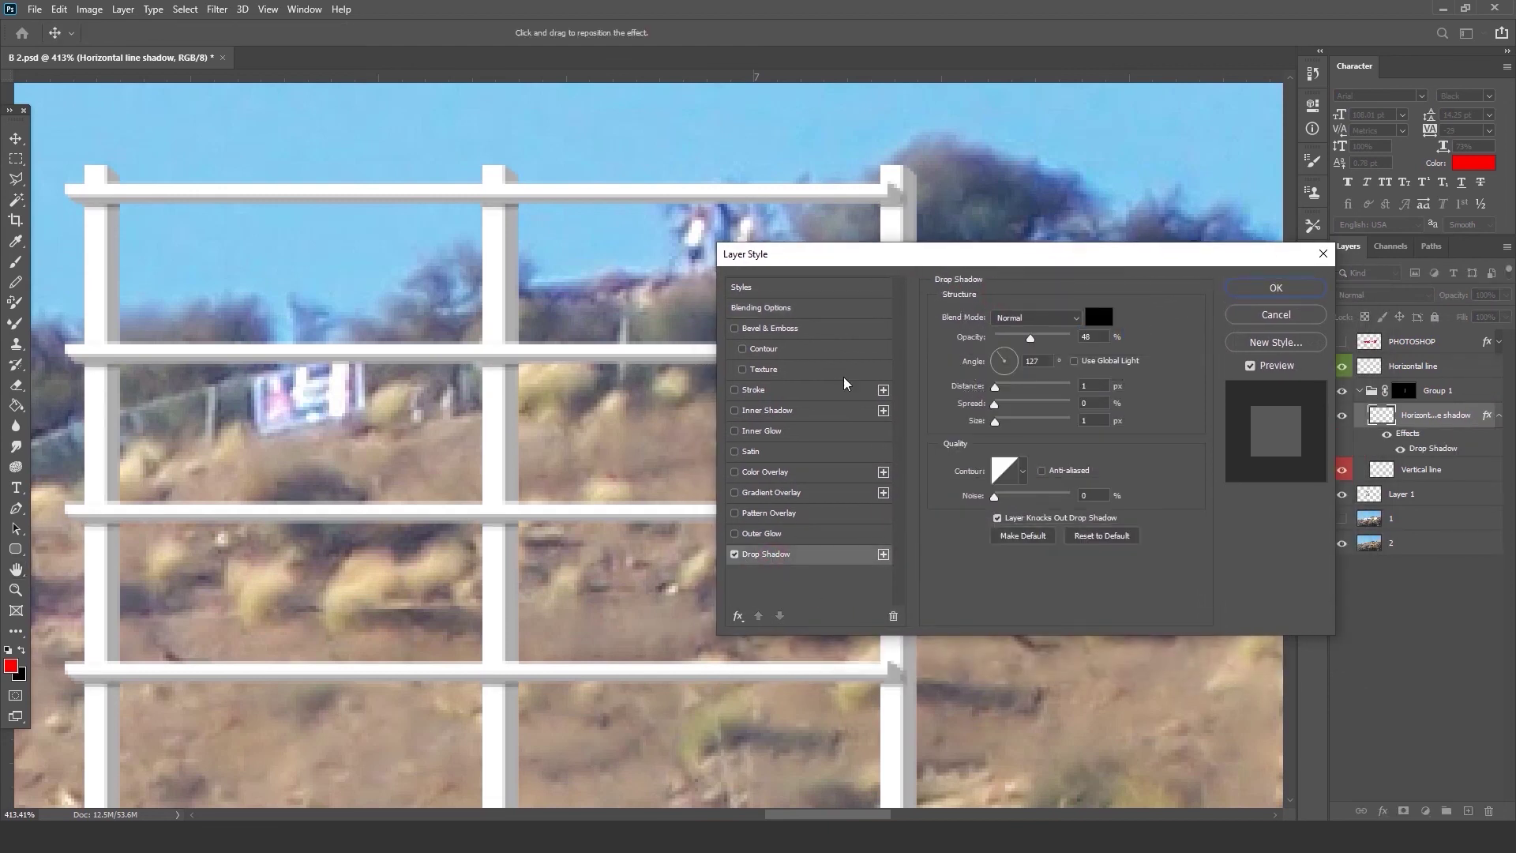
drag(922, 262, 879, 303)
drag(1002, 296, 937, 300)
click(990, 364)
drag(500, 584, 542, 545)
click(600, 602)
click(691, 542)
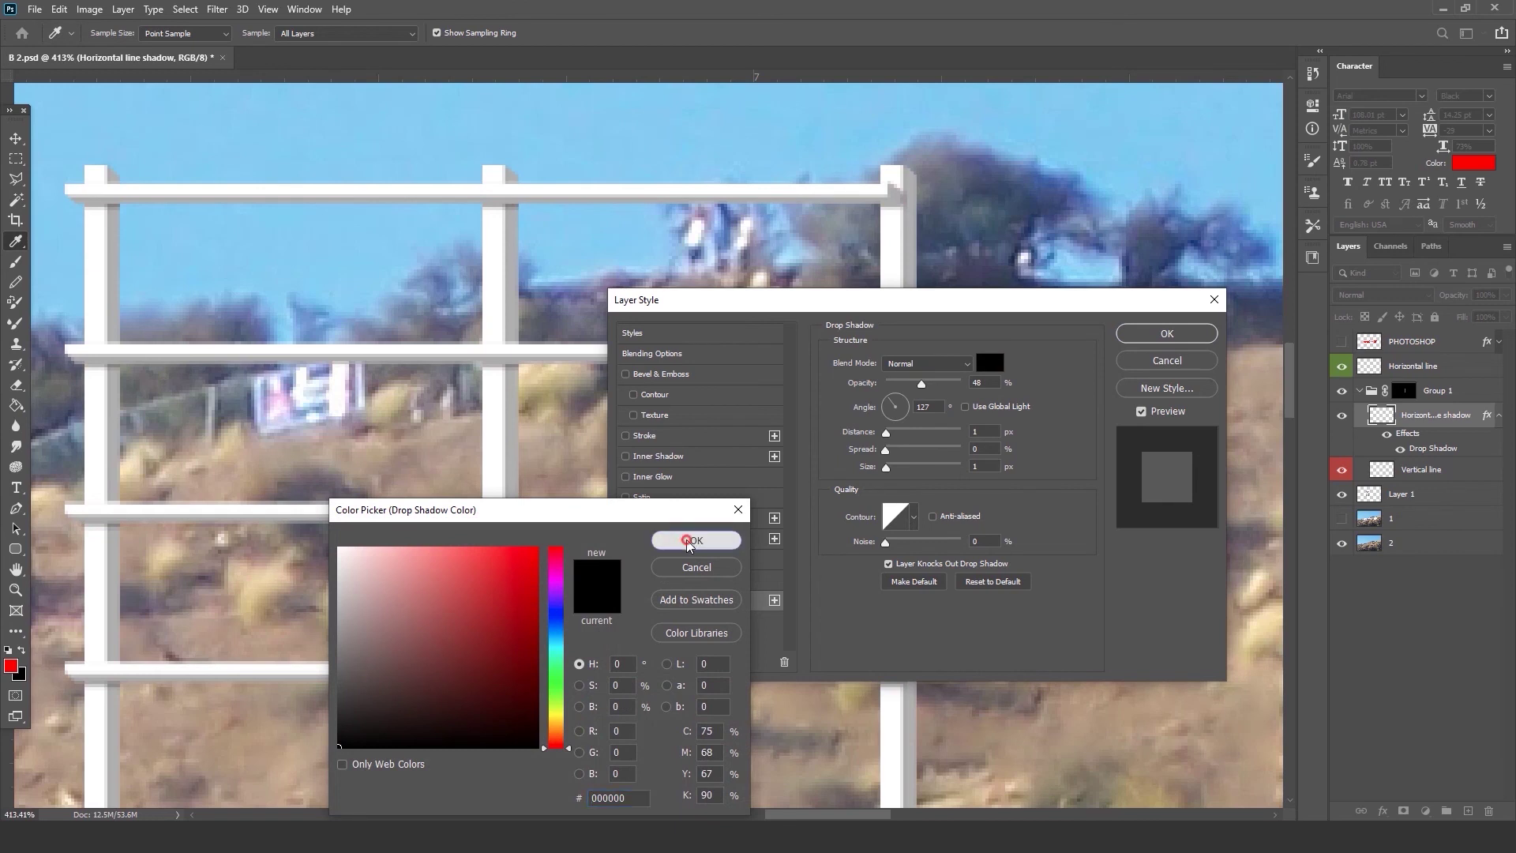
Set the drop shadow to 58% opacity, a 138° angle, 1 px distance and 2 px size.
drag(923, 383, 987, 391)
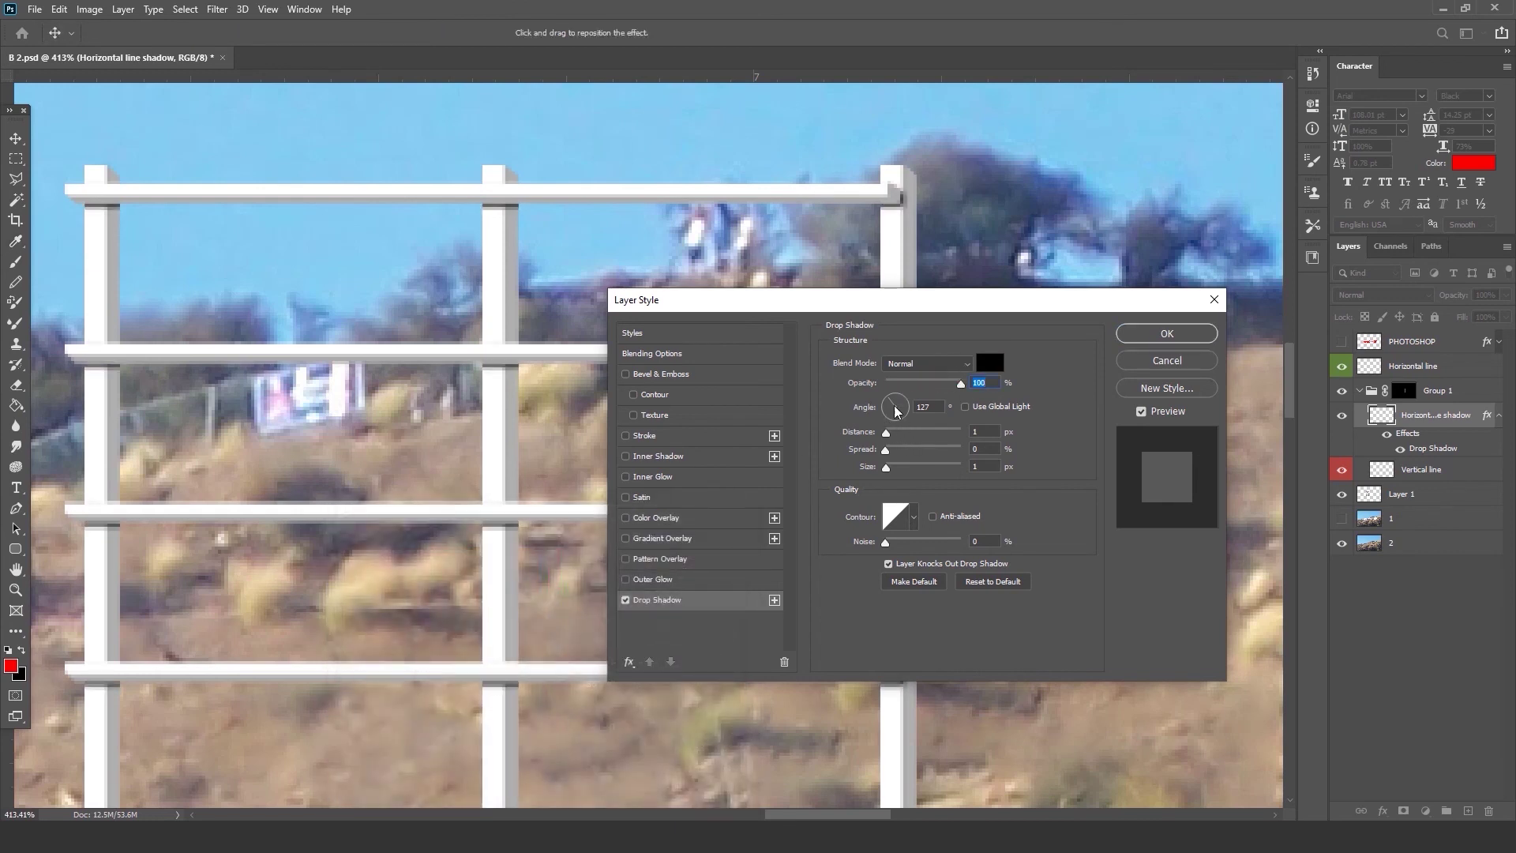
mouse_move(902, 408)
mouse_down()
mouse_move(890, 400)
mouse_move(893, 432)
mouse_move(889, 401)
mouse_up()
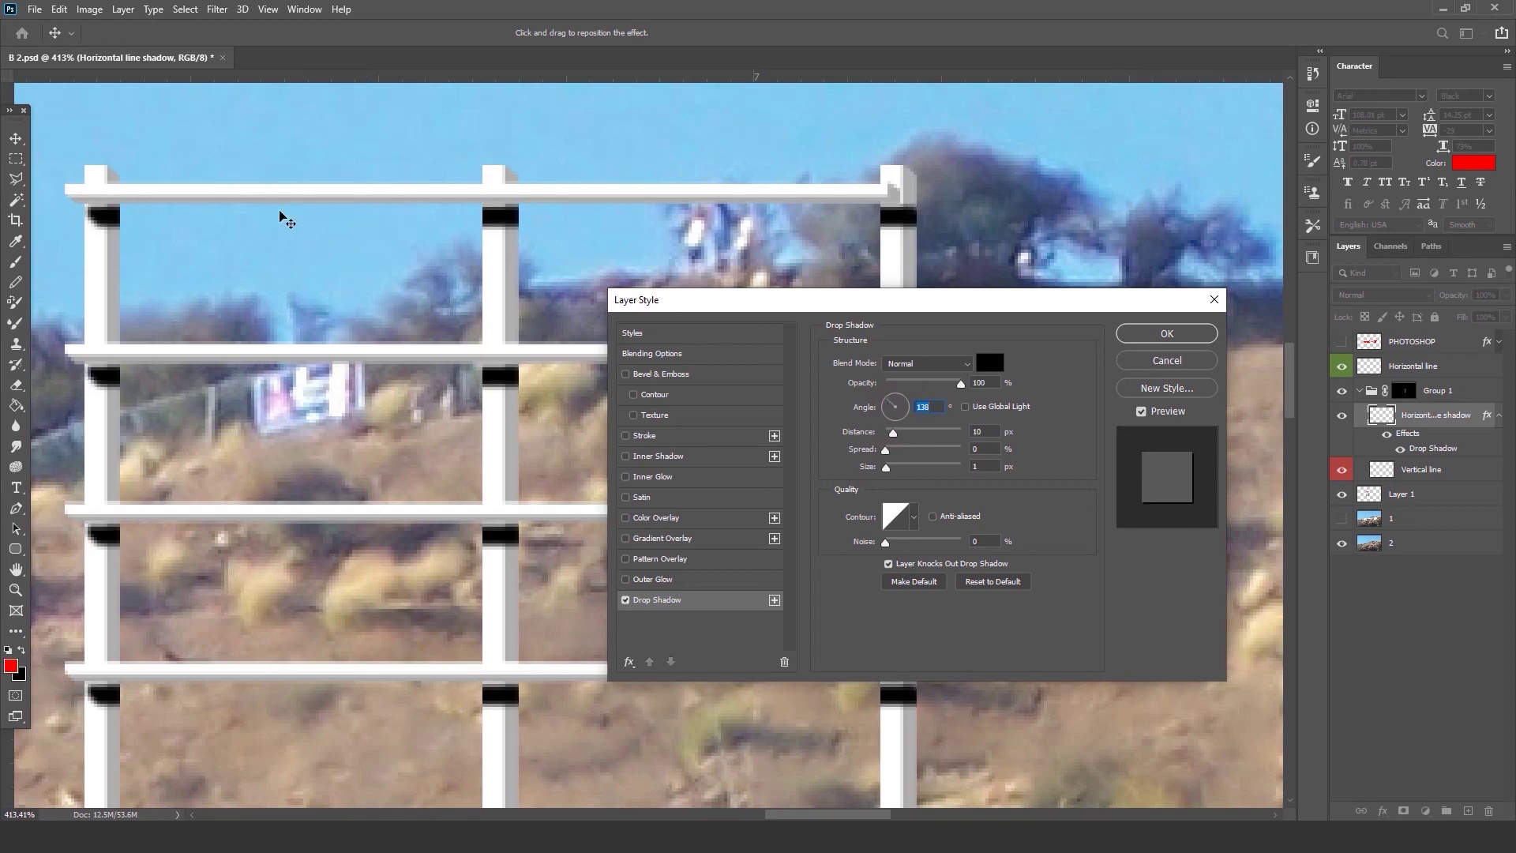
drag(893, 434, 888, 472)
drag(916, 382, 925, 390)
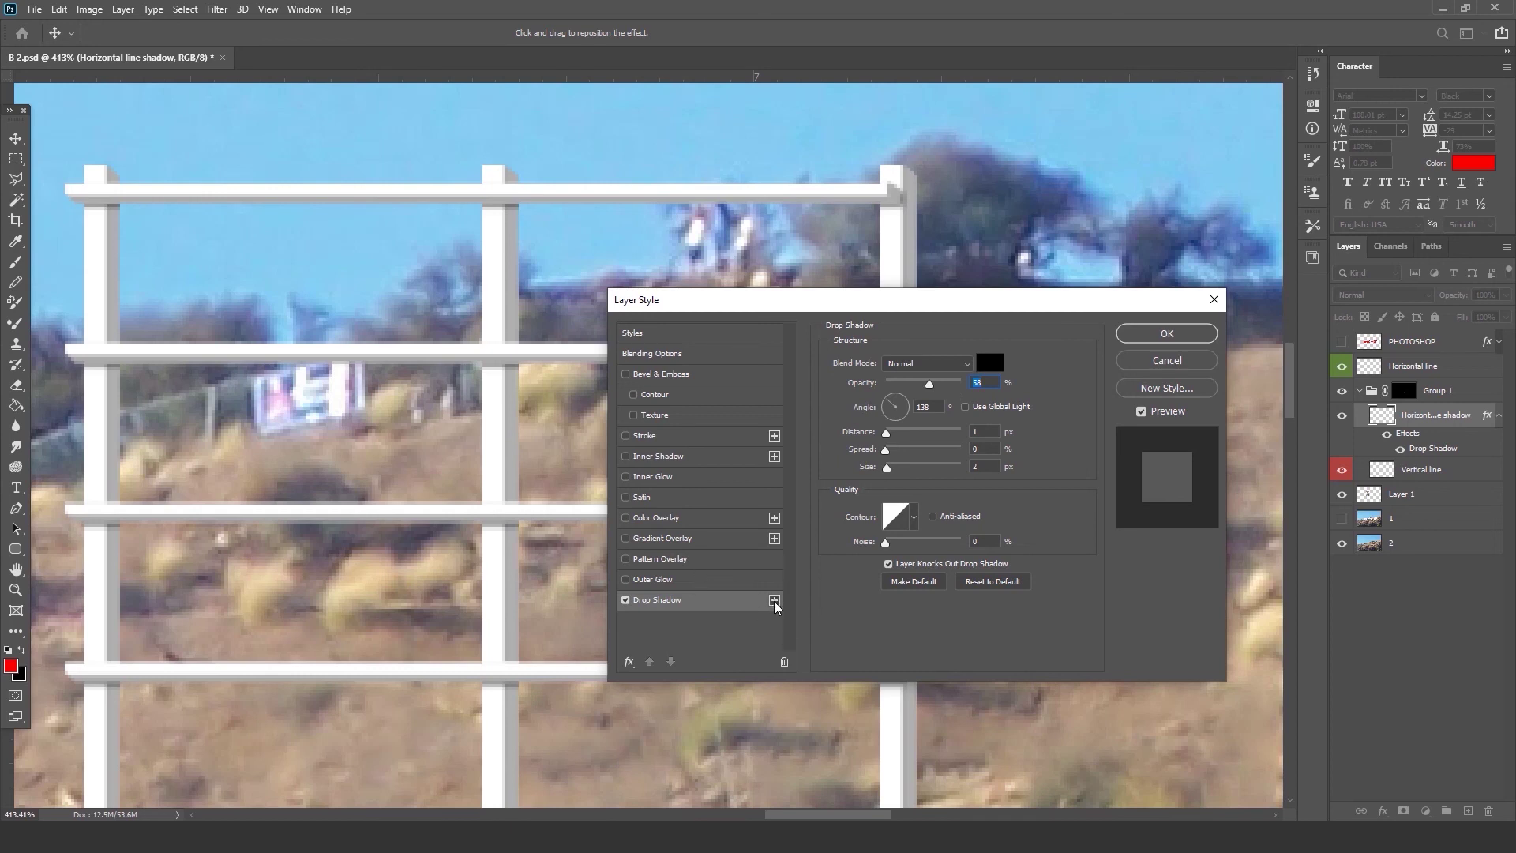
Add a second drop shadow with a 6 px distance, reduce its opacity, adjust its size and apply the layer style.
click(775, 600)
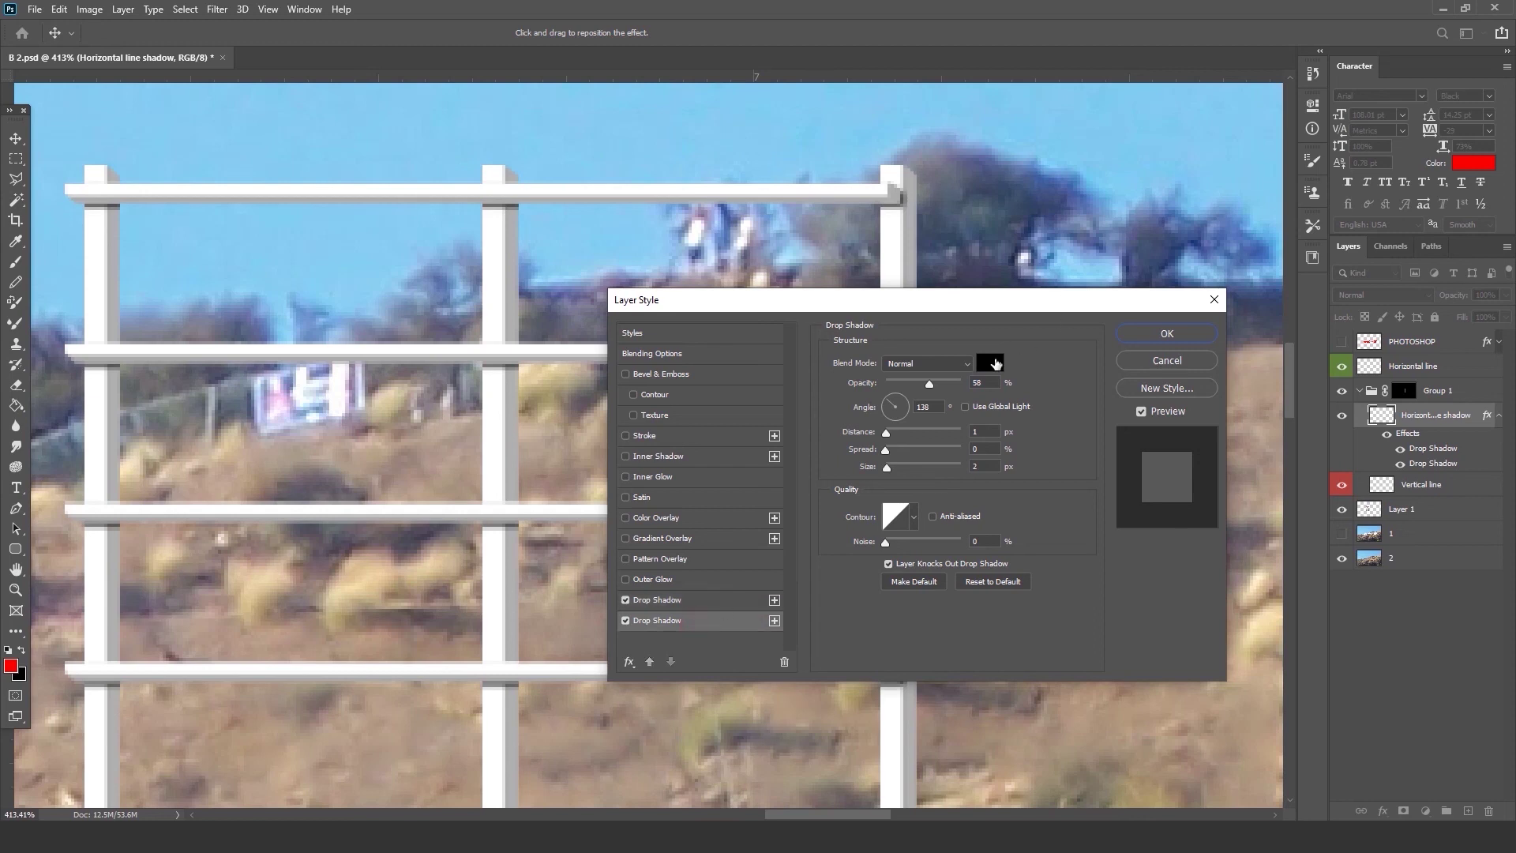
drag(890, 433, 892, 436)
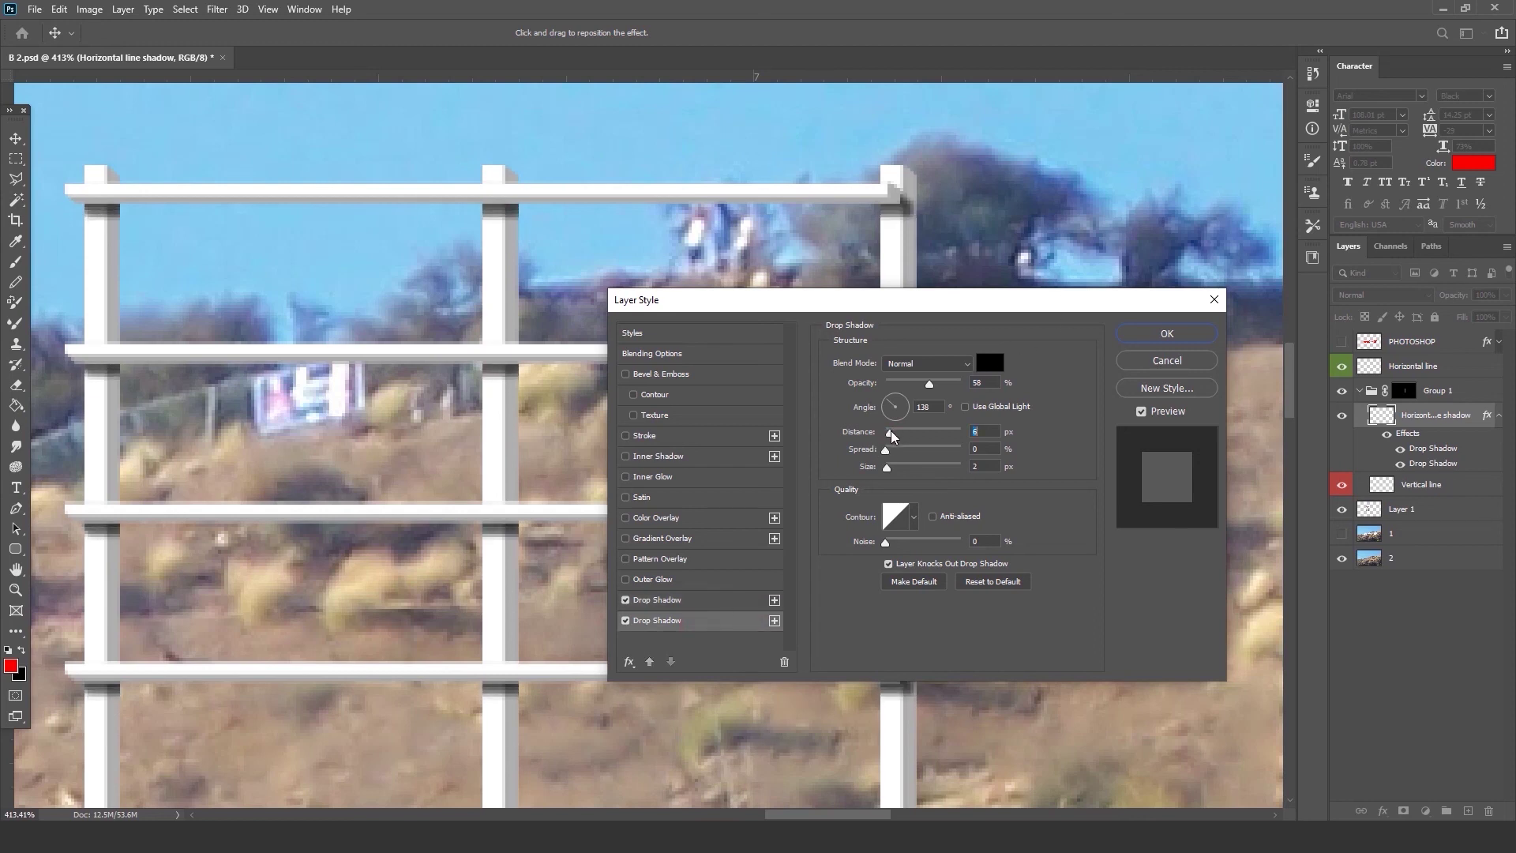
click(907, 382)
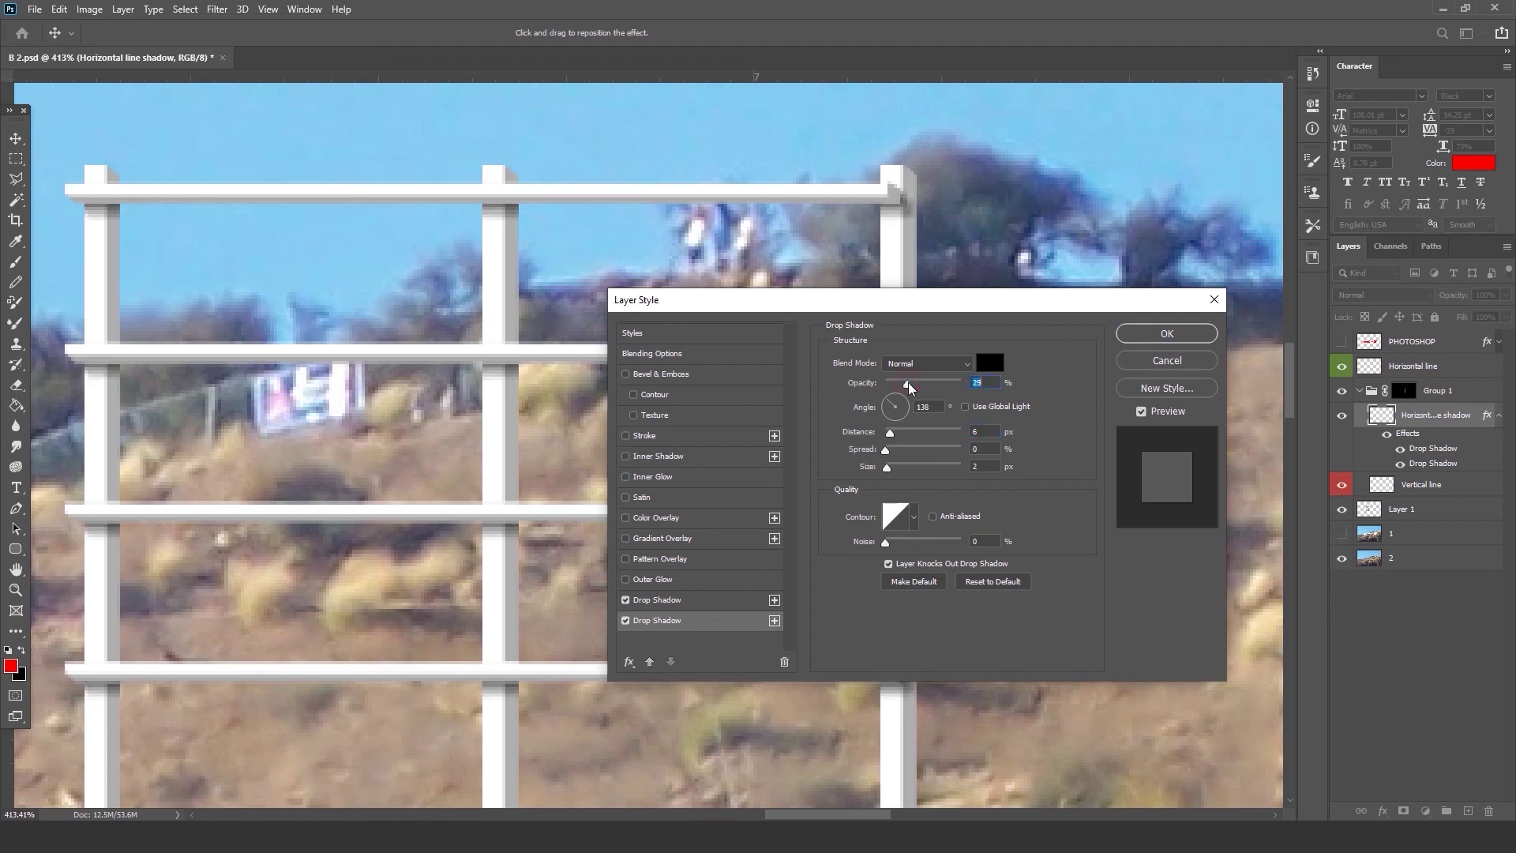
drag(905, 386, 914, 388)
drag(892, 471, 868, 473)
drag(911, 383, 910, 395)
click(1185, 337)
scroll(887, 280, down, 8)
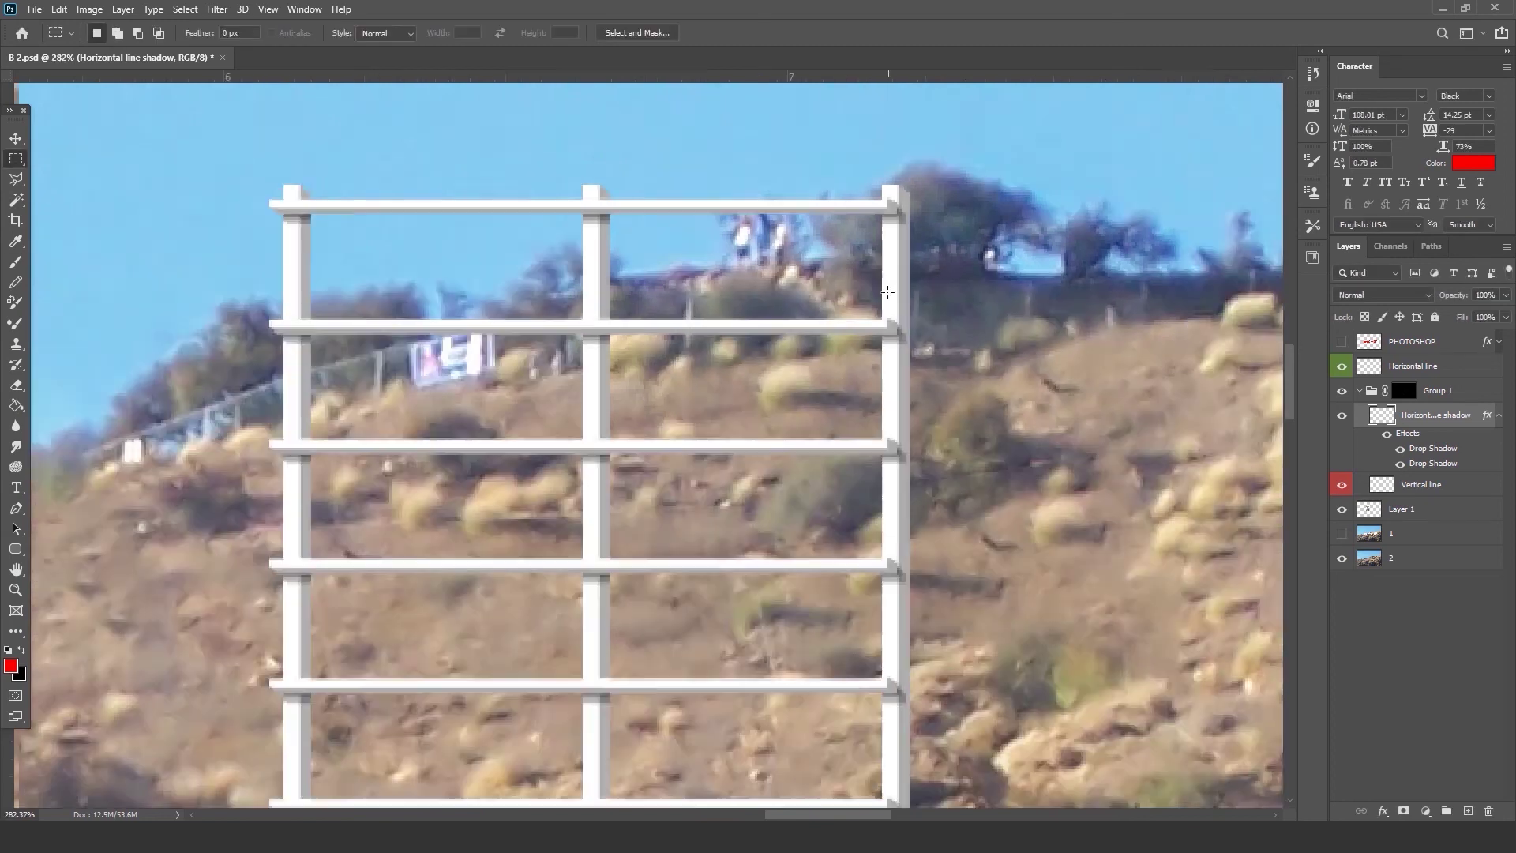
Collapse the Horizontal line shadow layer's effects and add a new empty layer directly above Vertical line.
scroll(889, 304, up, 5)
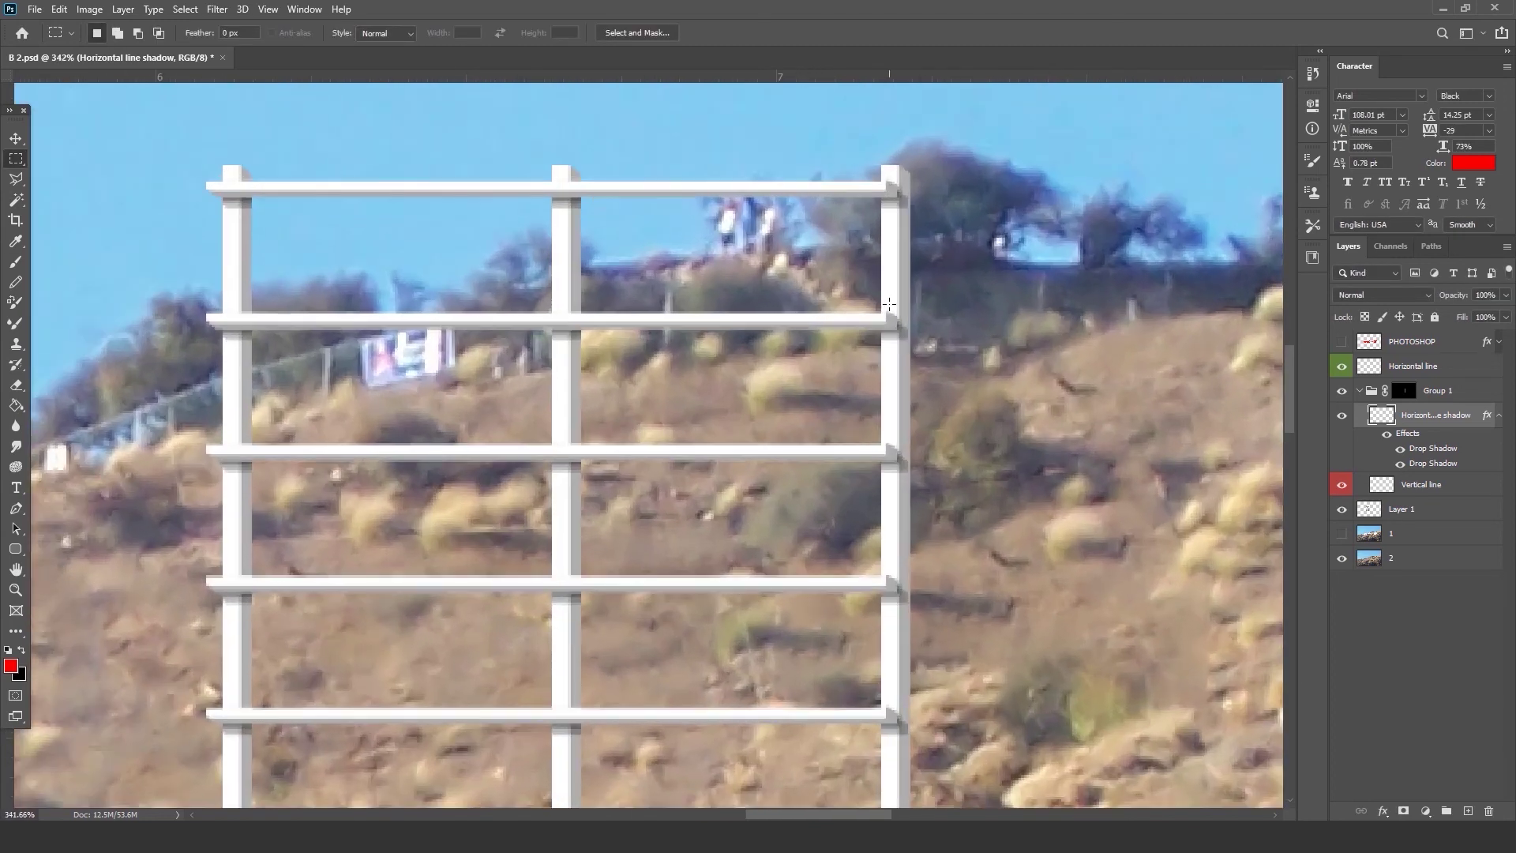
click(1497, 415)
click(1433, 442)
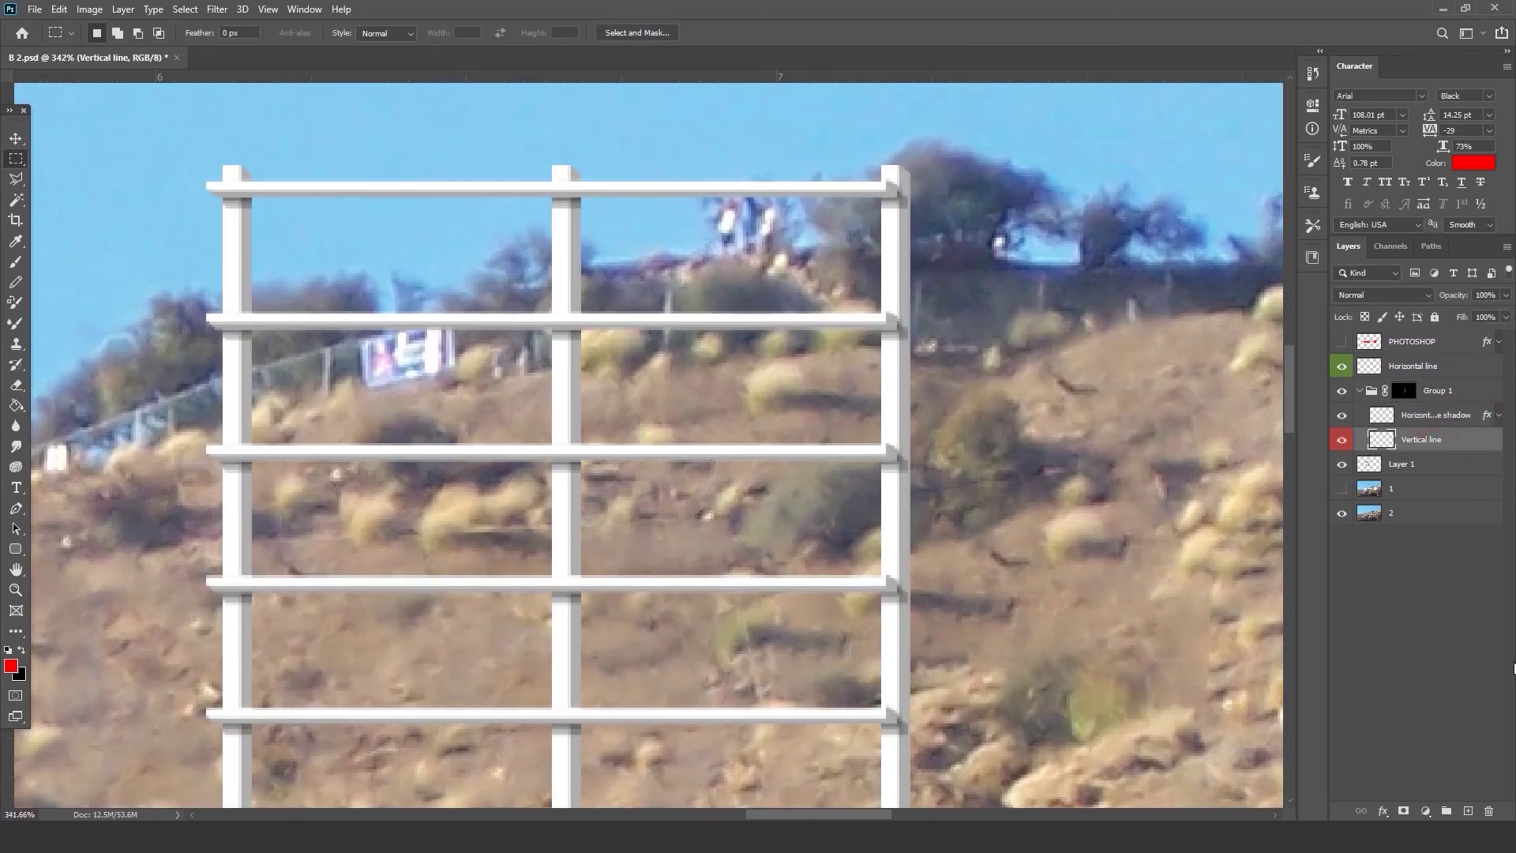
click(1469, 809)
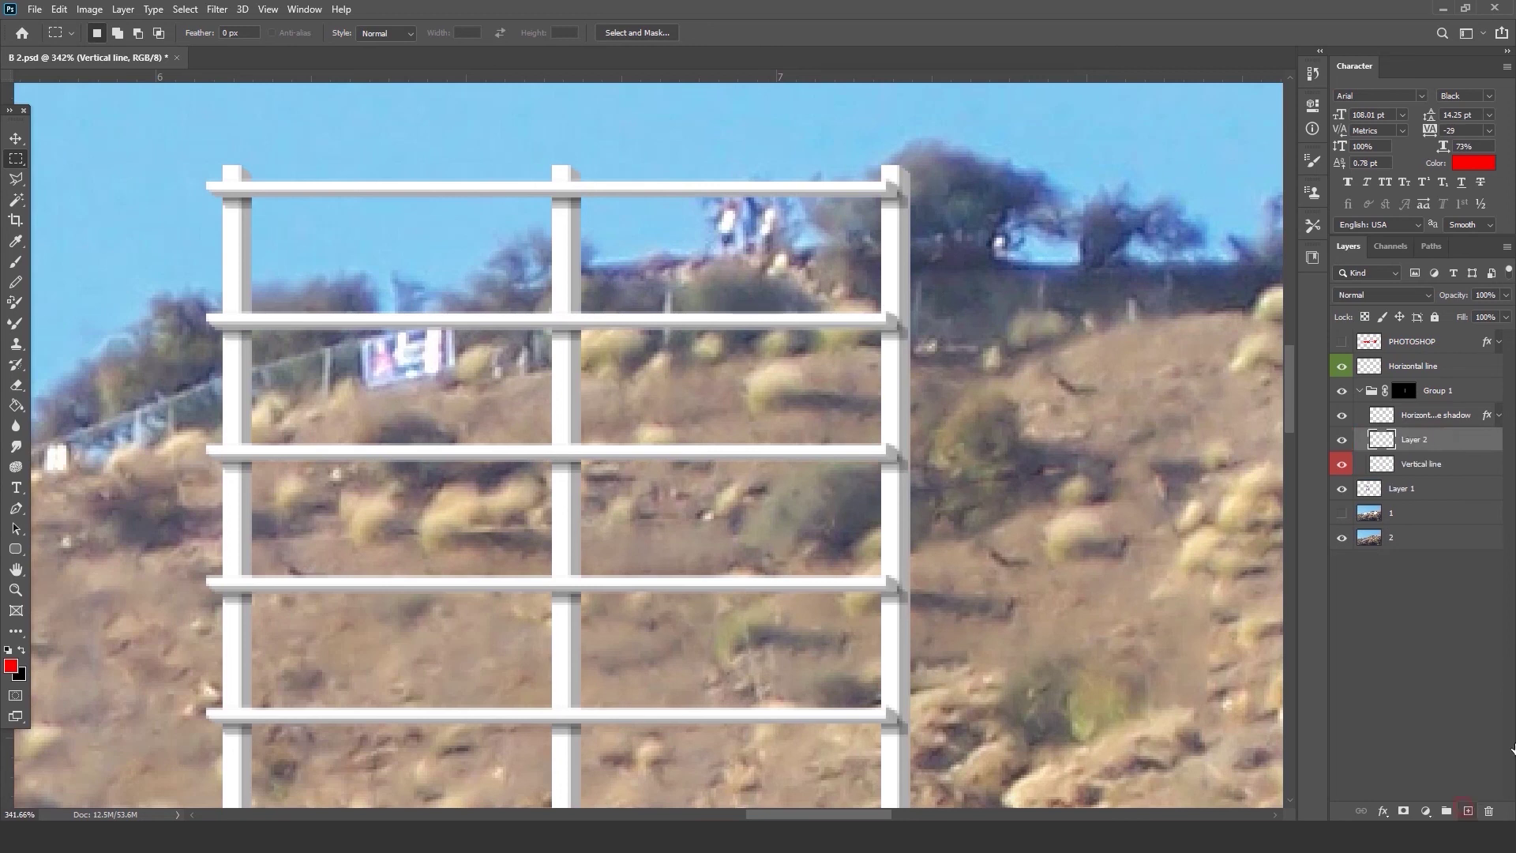
Merge the Horizontal line shadow layer with the empty layer beneath it to rasterize its drop shadows, and check the result.
ctrl+click(1442, 421)
click(1342, 416)
click(1342, 416)
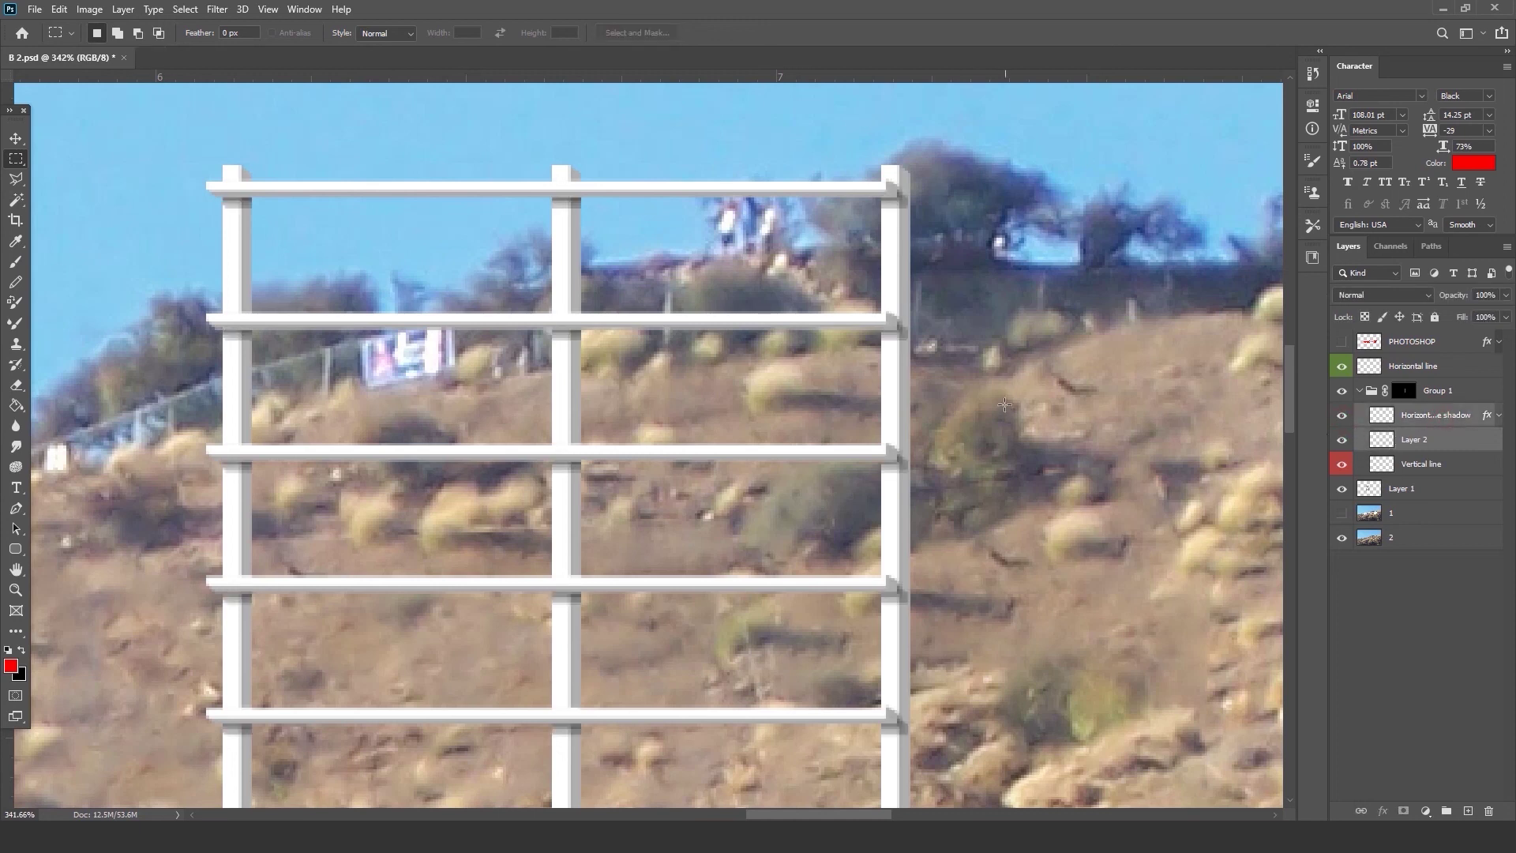
key(ctrl+e)
click(1342, 417)
click(1342, 417)
click(1342, 418)
click(1341, 417)
scroll(685, 267, down, 4)
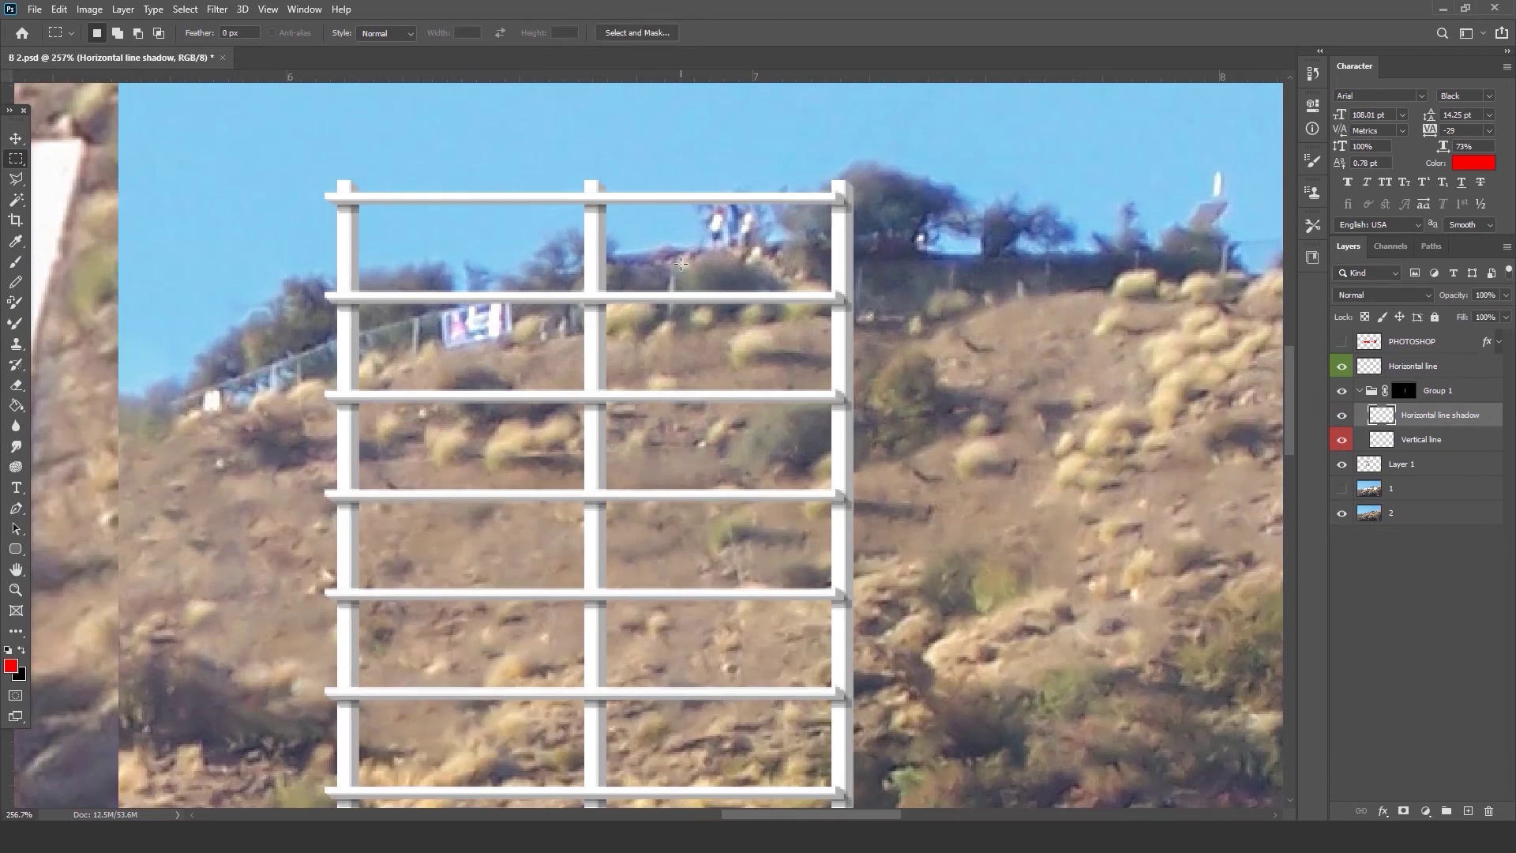
Delete the crossbar shadows from the grey side face along the full height of the scaffold's rightmost post.
scroll(679, 259, up, 3)
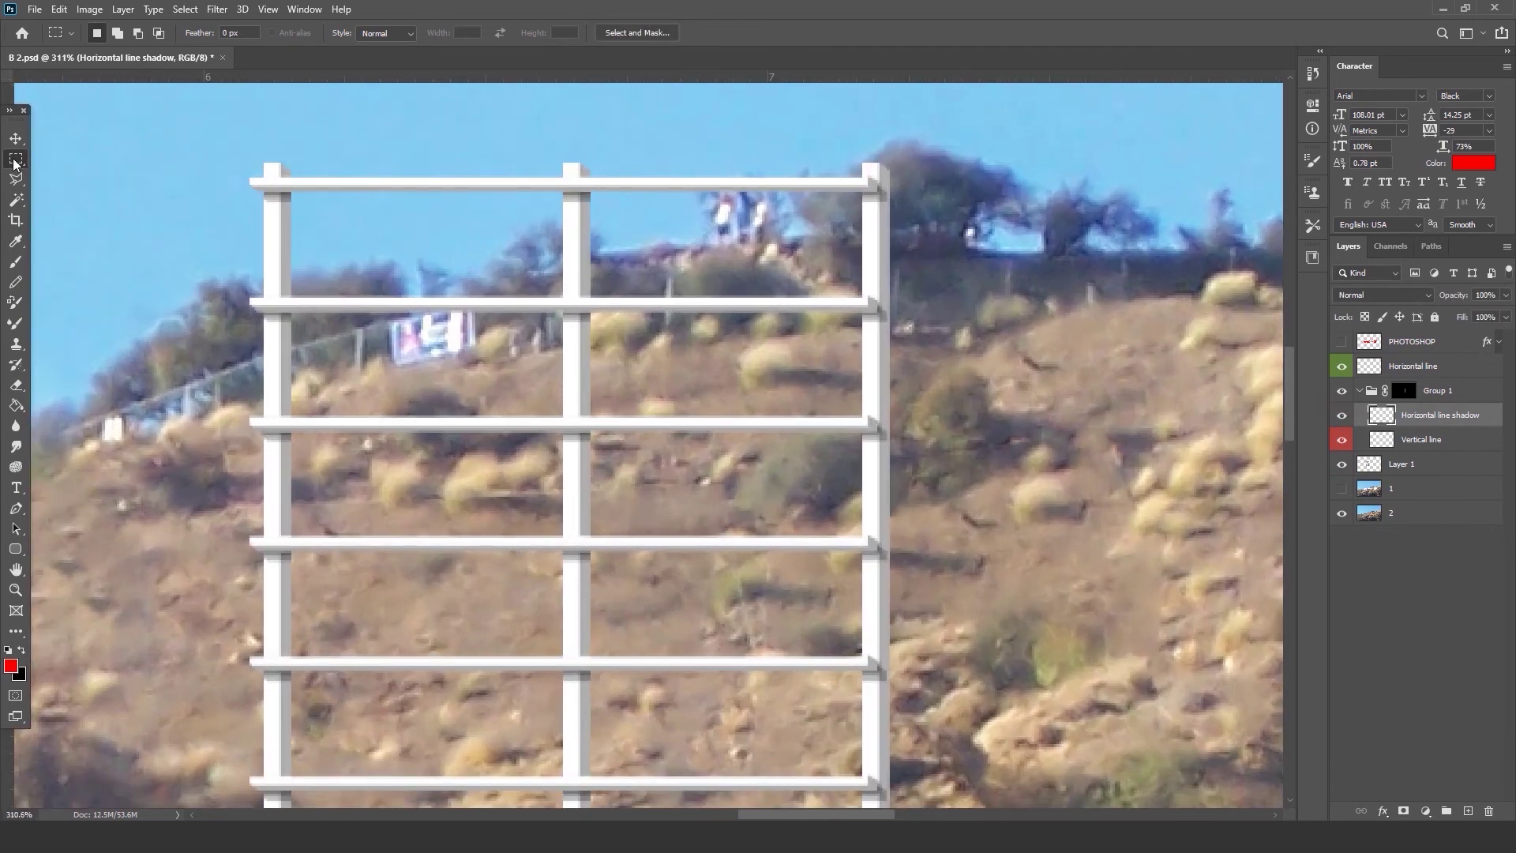
drag(893, 173, 880, 795)
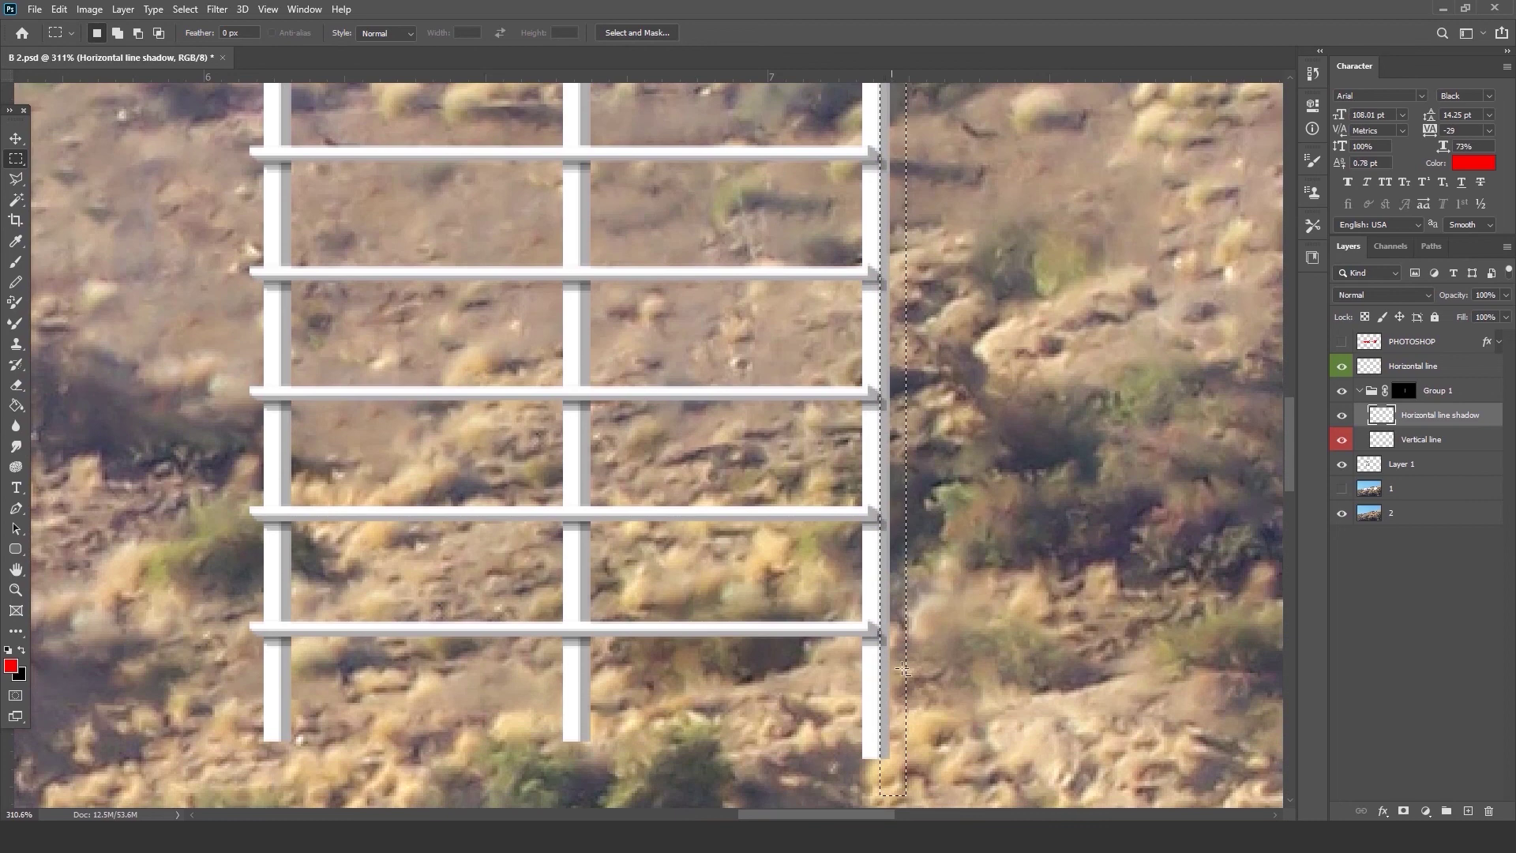
scroll(902, 669, up, 5)
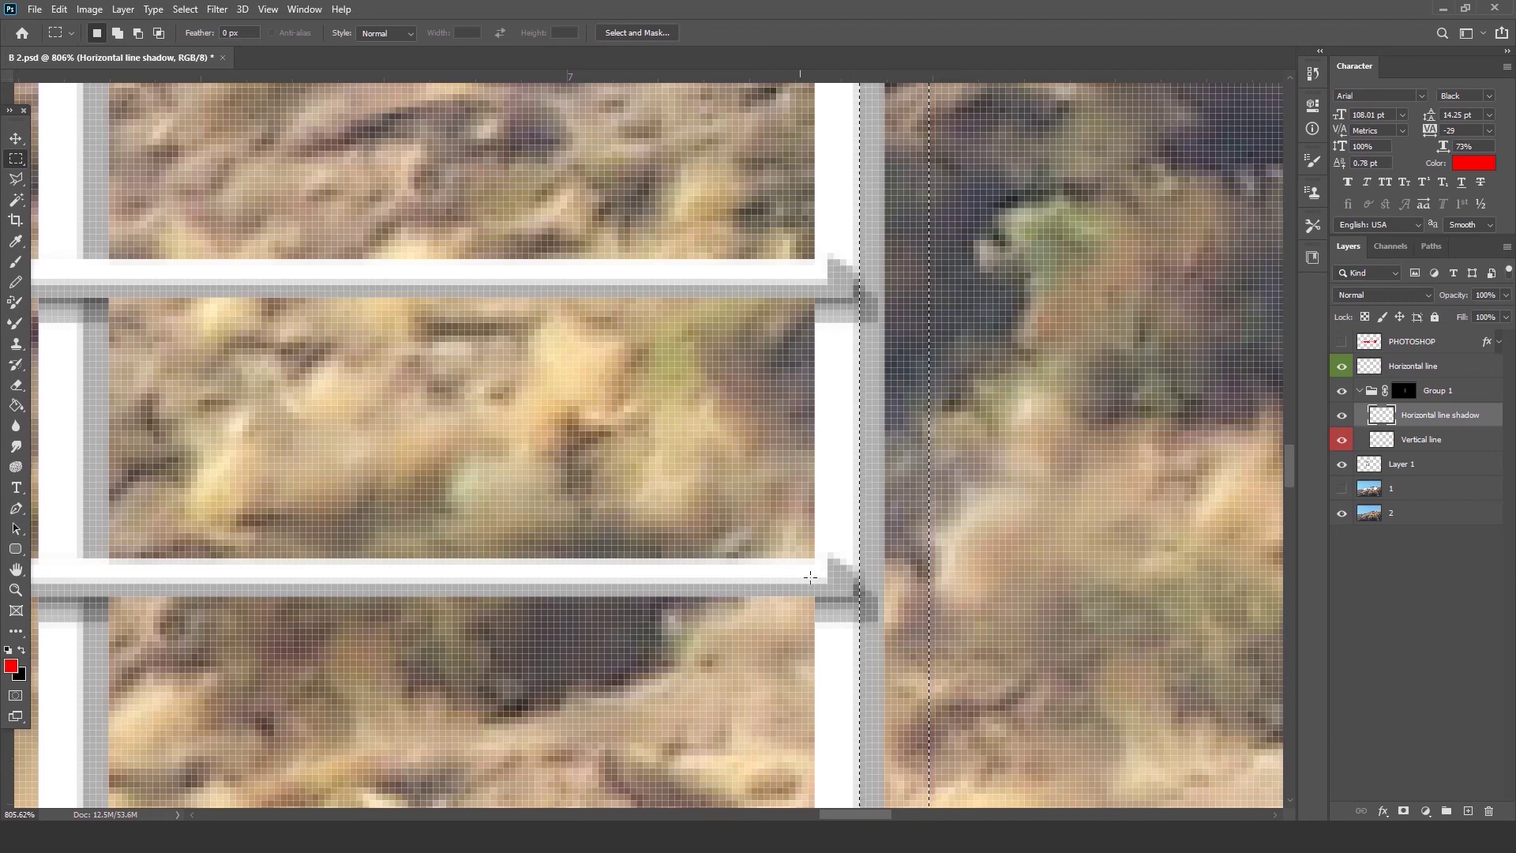
scroll(822, 570, down, 3)
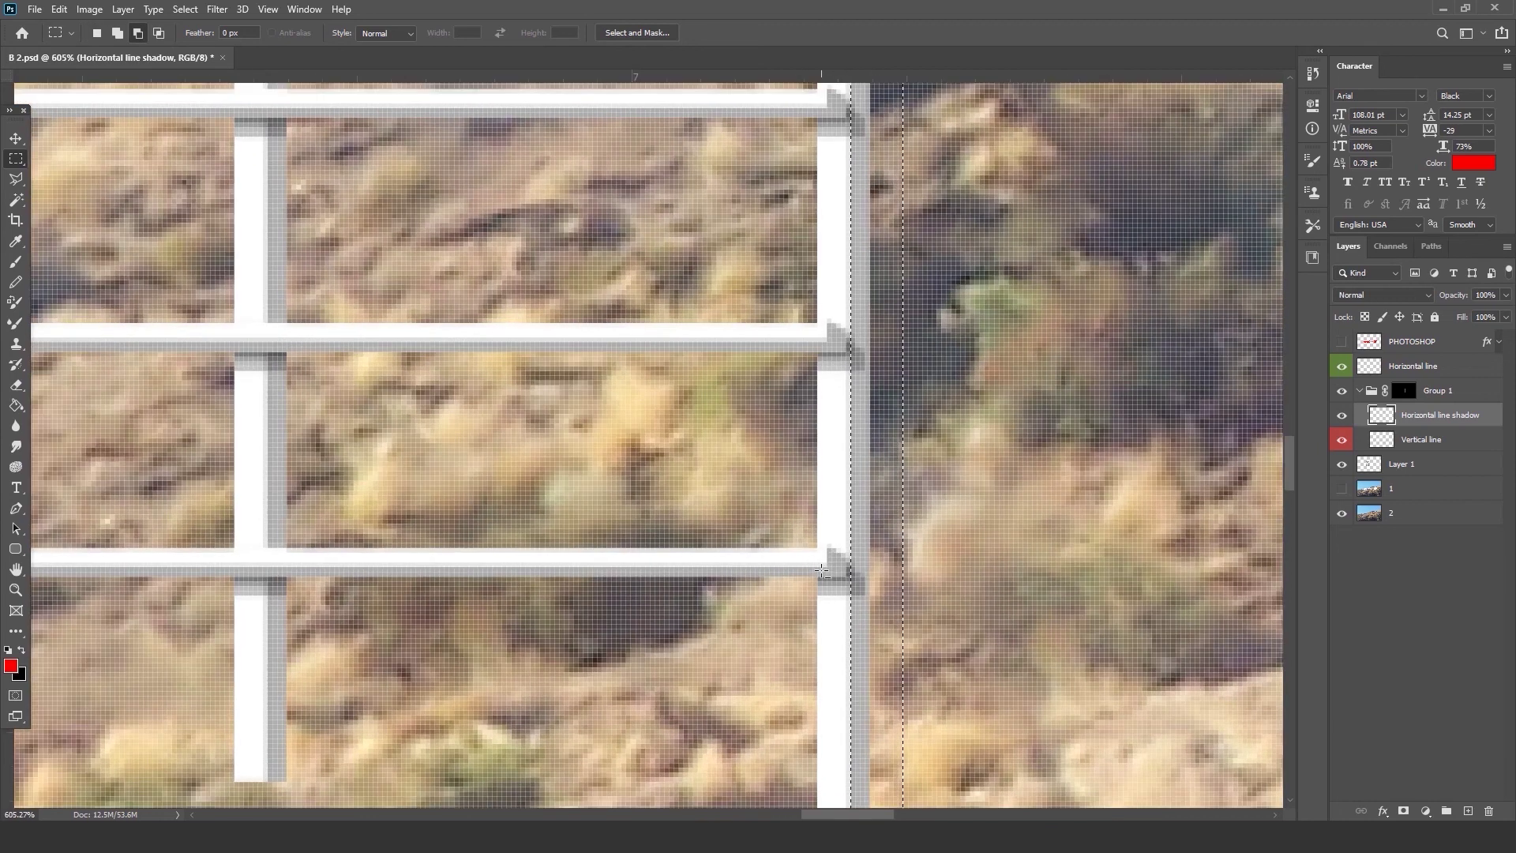
scroll(822, 570, down, 1)
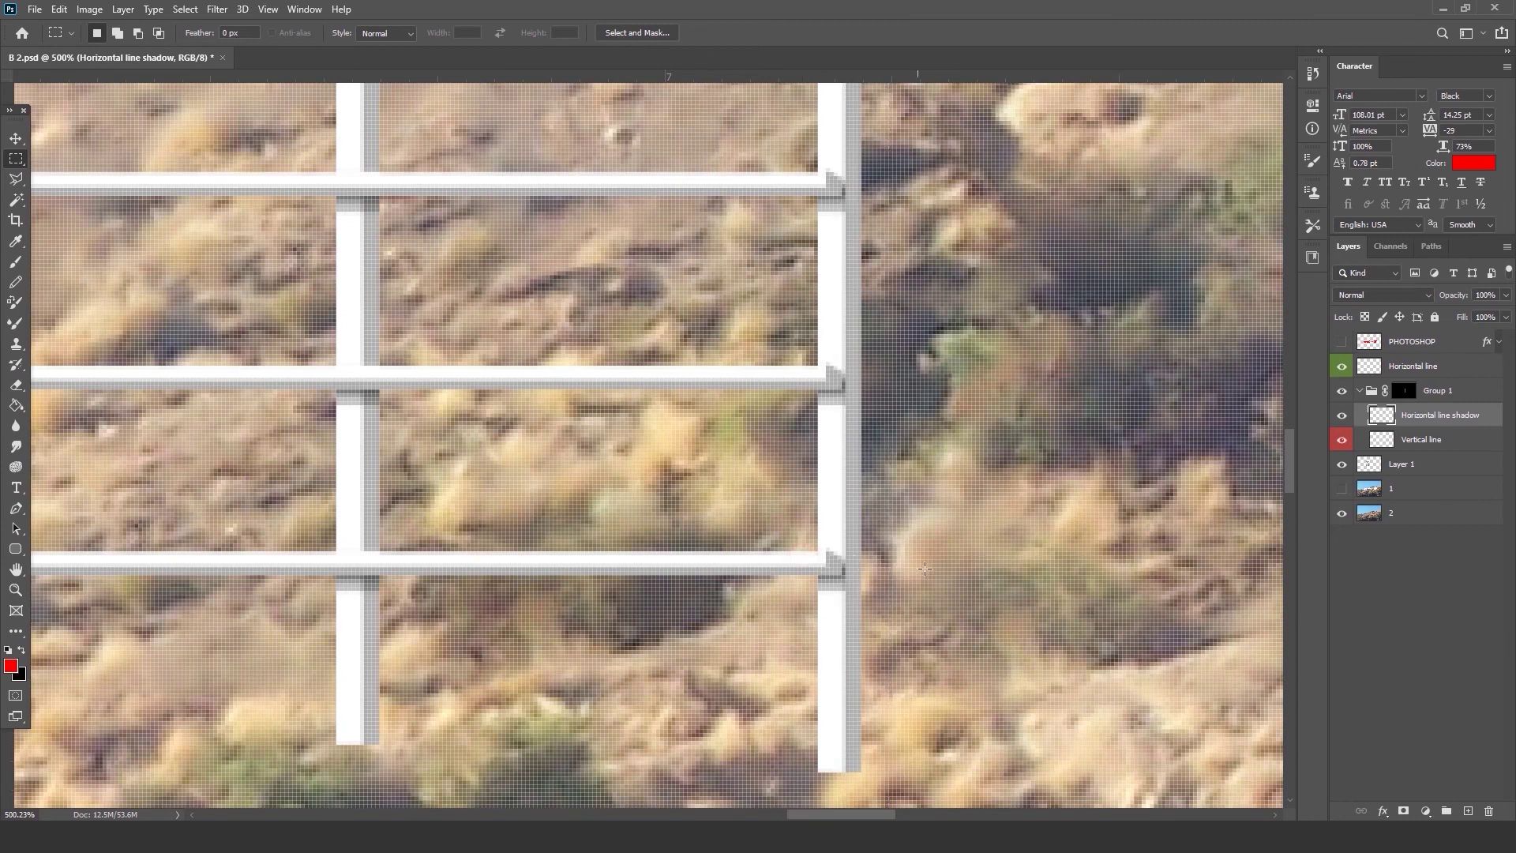
Delete the crossbar shadows from the grey side faces of the scaffold's middle and leftmost posts.
scroll(923, 567, down, 3)
drag(678, 147, 766, 446)
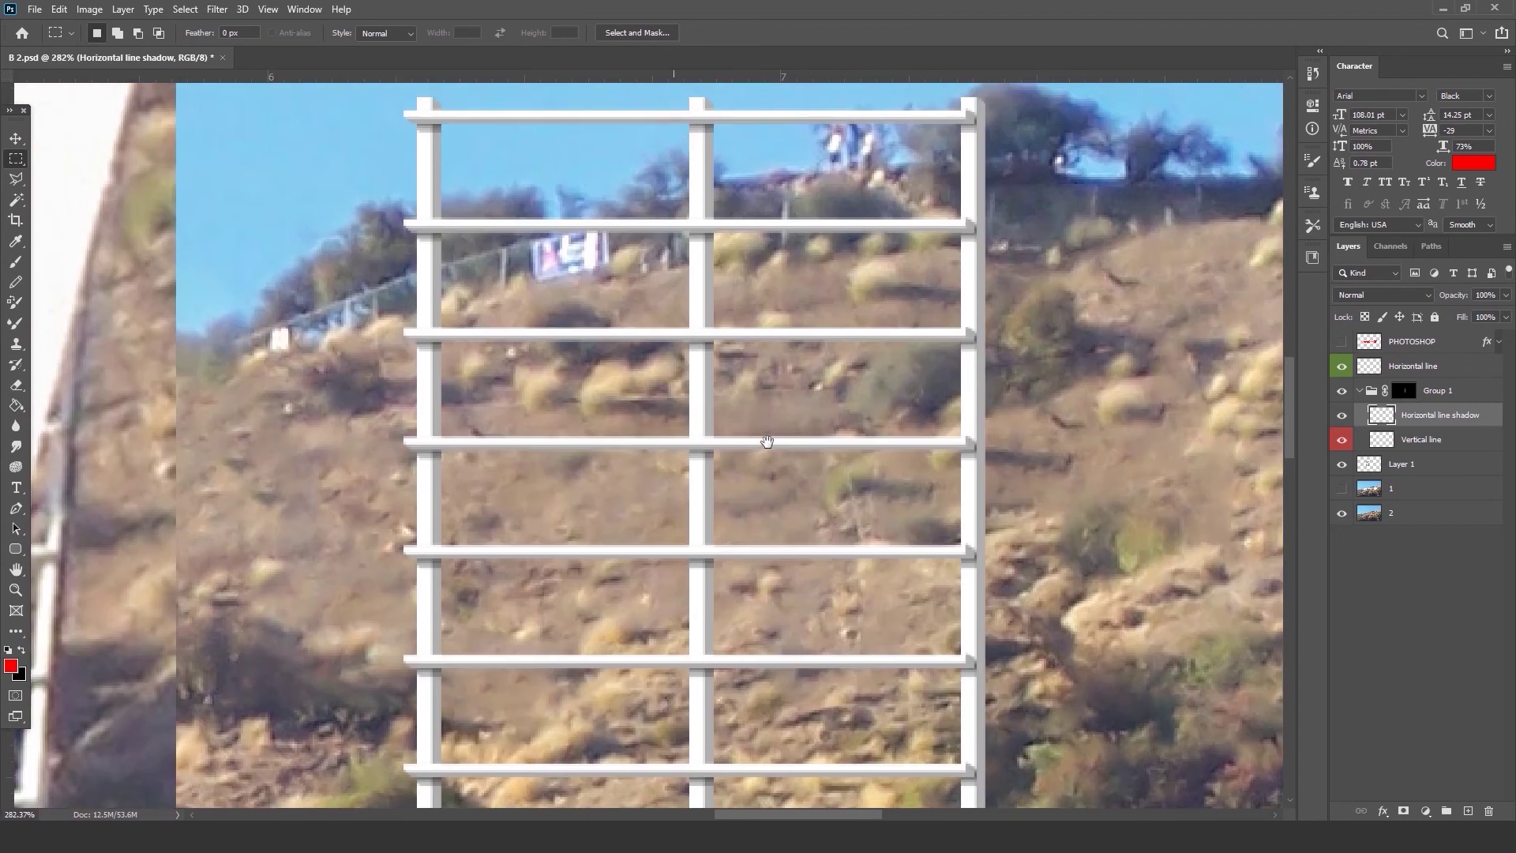
scroll(753, 251, down, 4)
drag(797, 135, 719, 789)
key(Delete)
key(ctrl+d)
drag(596, 127, 533, 780)
key(Delete)
key(ctrl+d)
scroll(681, 294, up, 3)
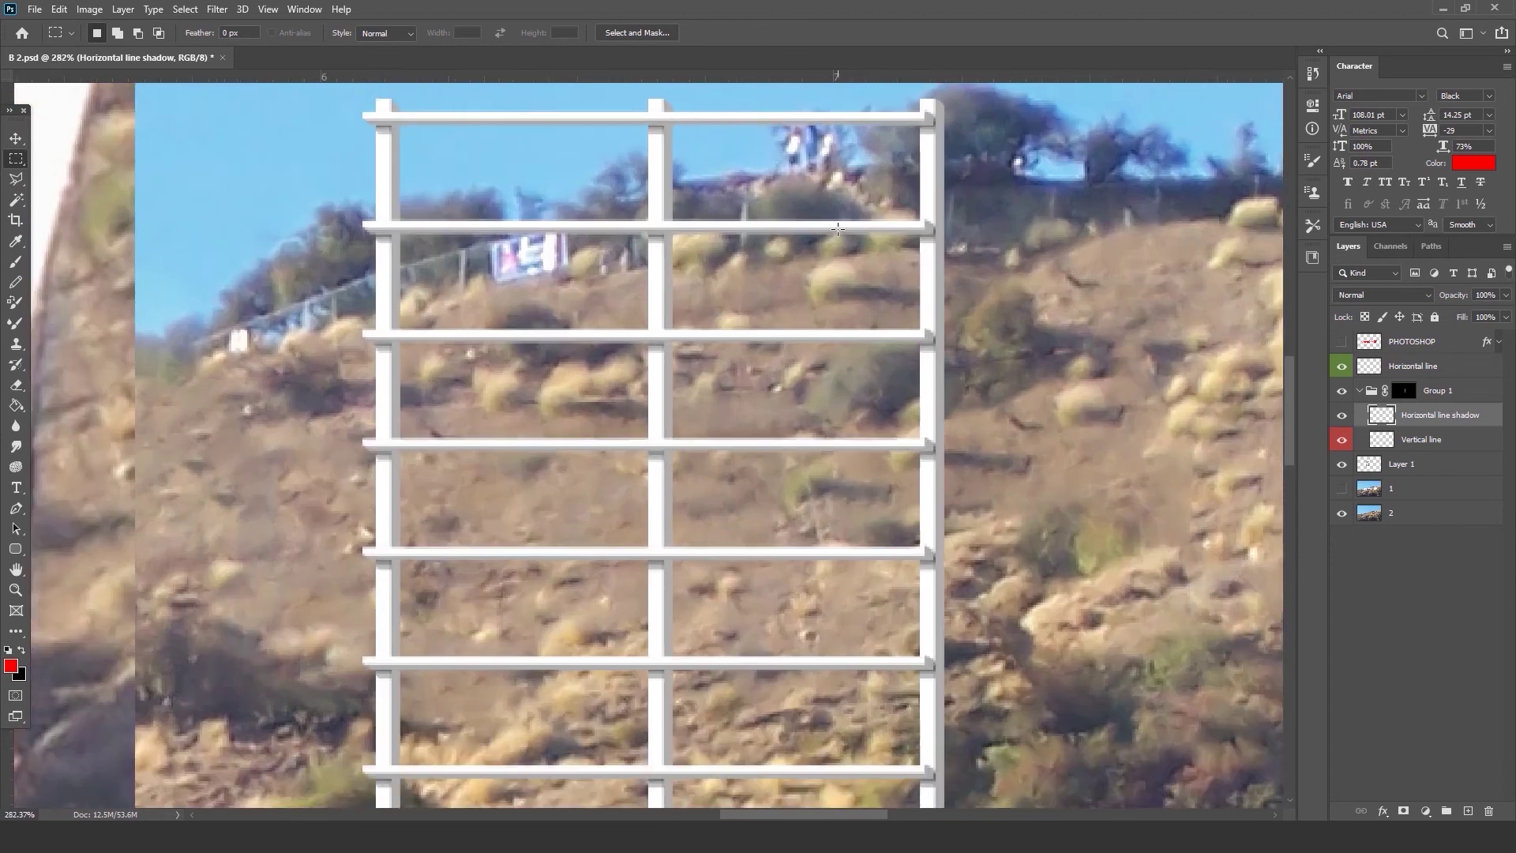
Reduce the Horizontal line shadow layer's opacity to 71%.
click(1506, 295)
drag(1506, 313, 1482, 316)
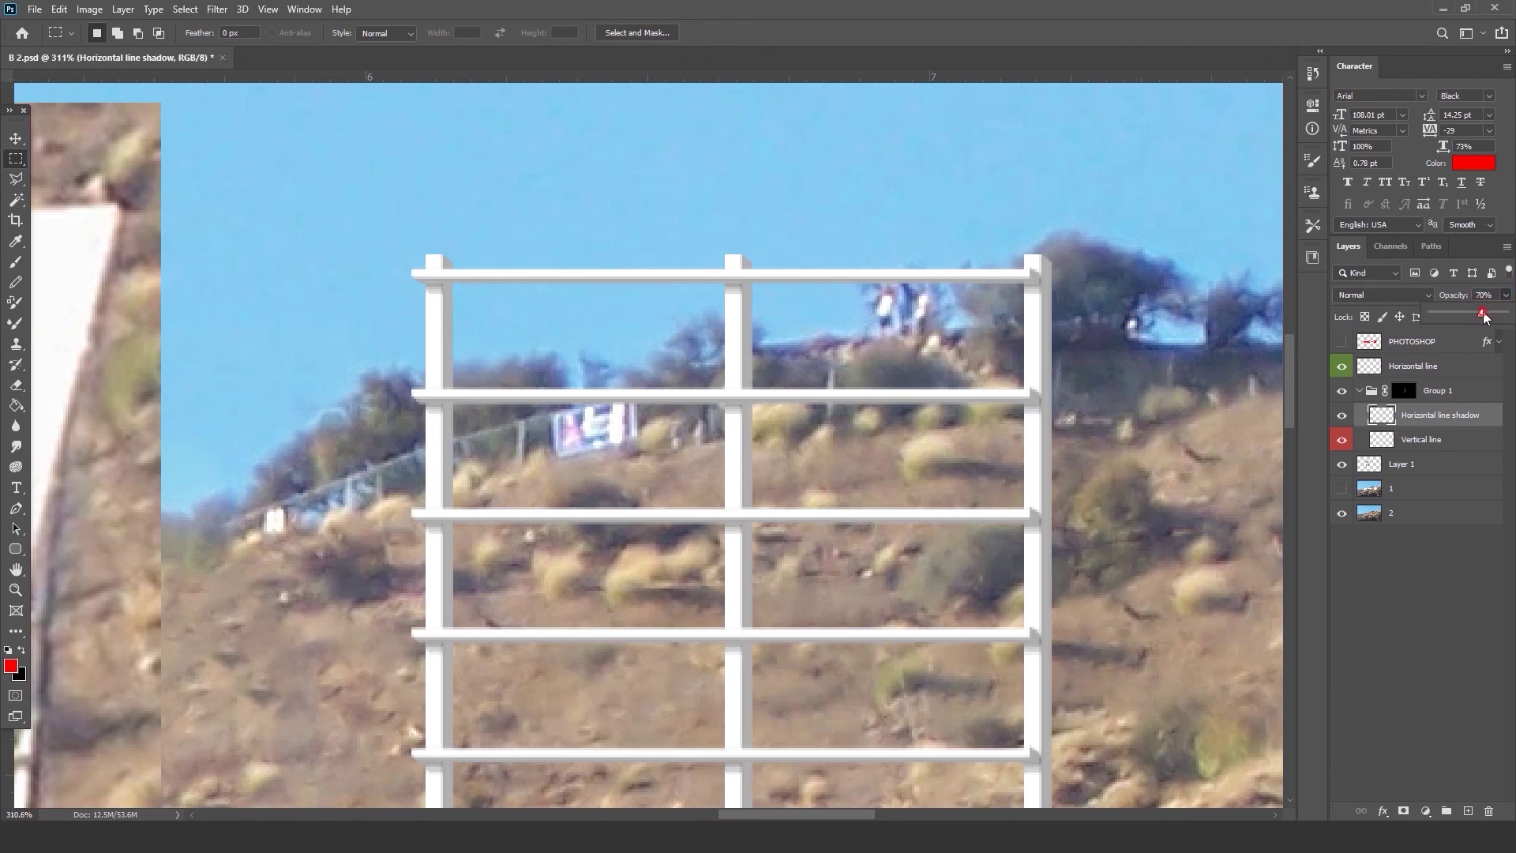
scroll(907, 303, down, 8)
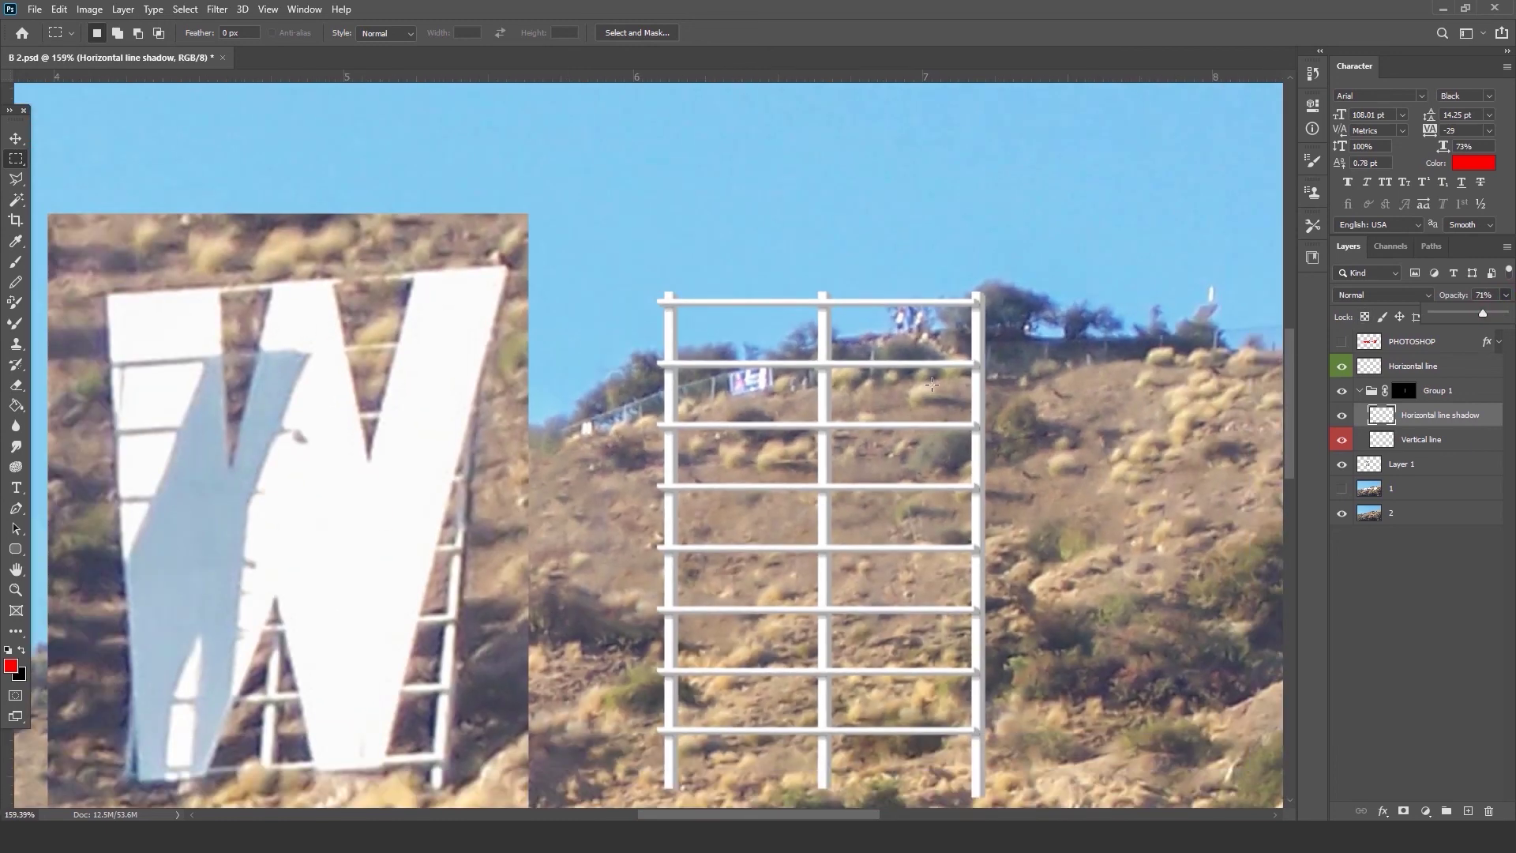
scroll(931, 384, down, 2)
scroll(975, 542, up, 4)
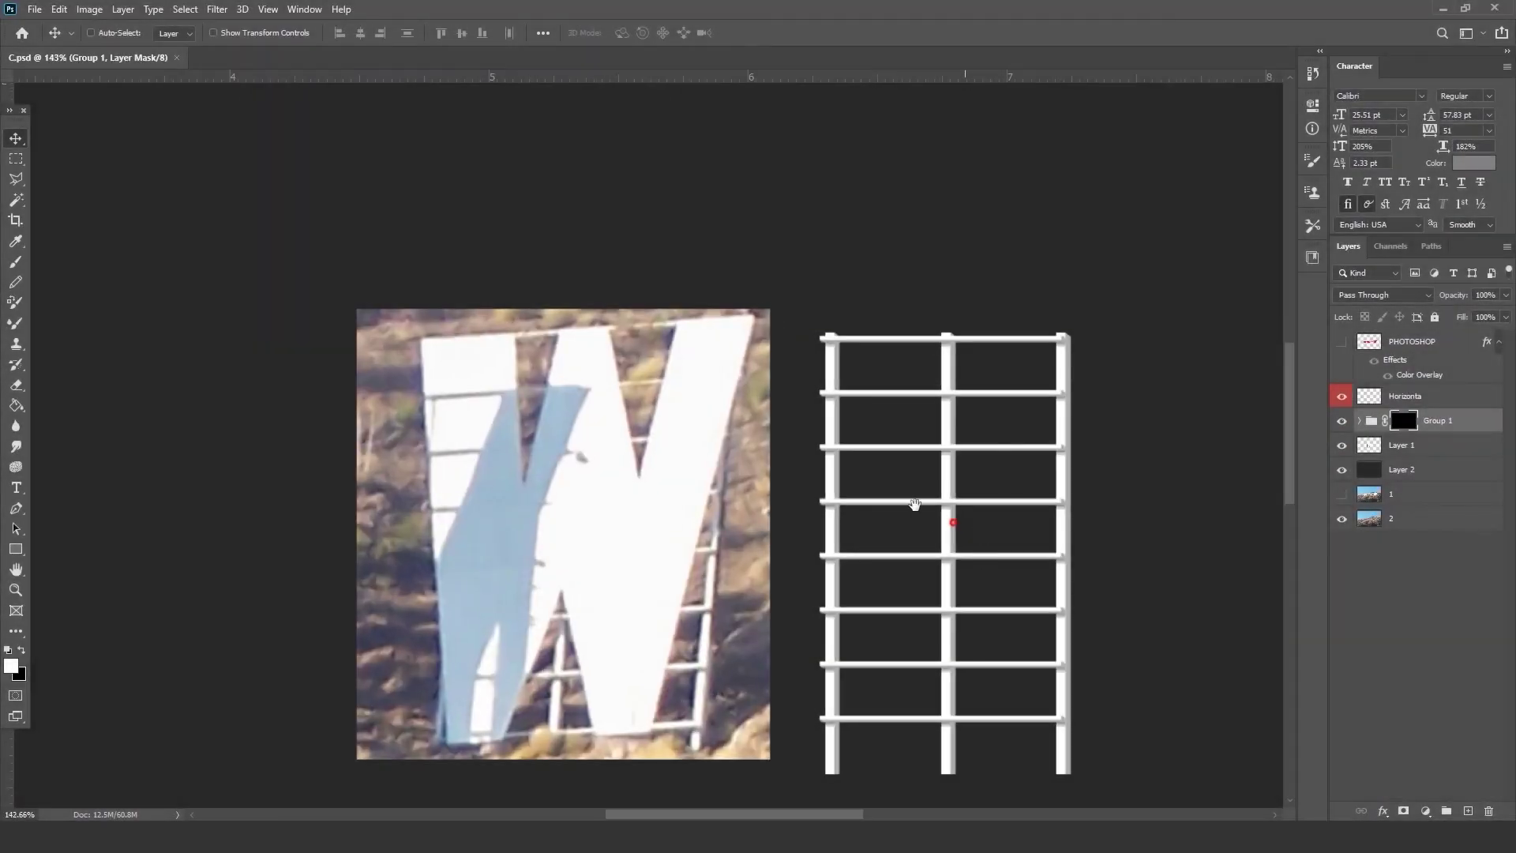
Merge the Horizonta layer and Group 1 into a single scaffold layer and check it by toggling its visibility.
drag(913, 508, 657, 397)
scroll(657, 397, up, 4)
click(1342, 425)
click(1342, 422)
click(1342, 421)
click(1342, 421)
click(1348, 397)
click(1425, 398)
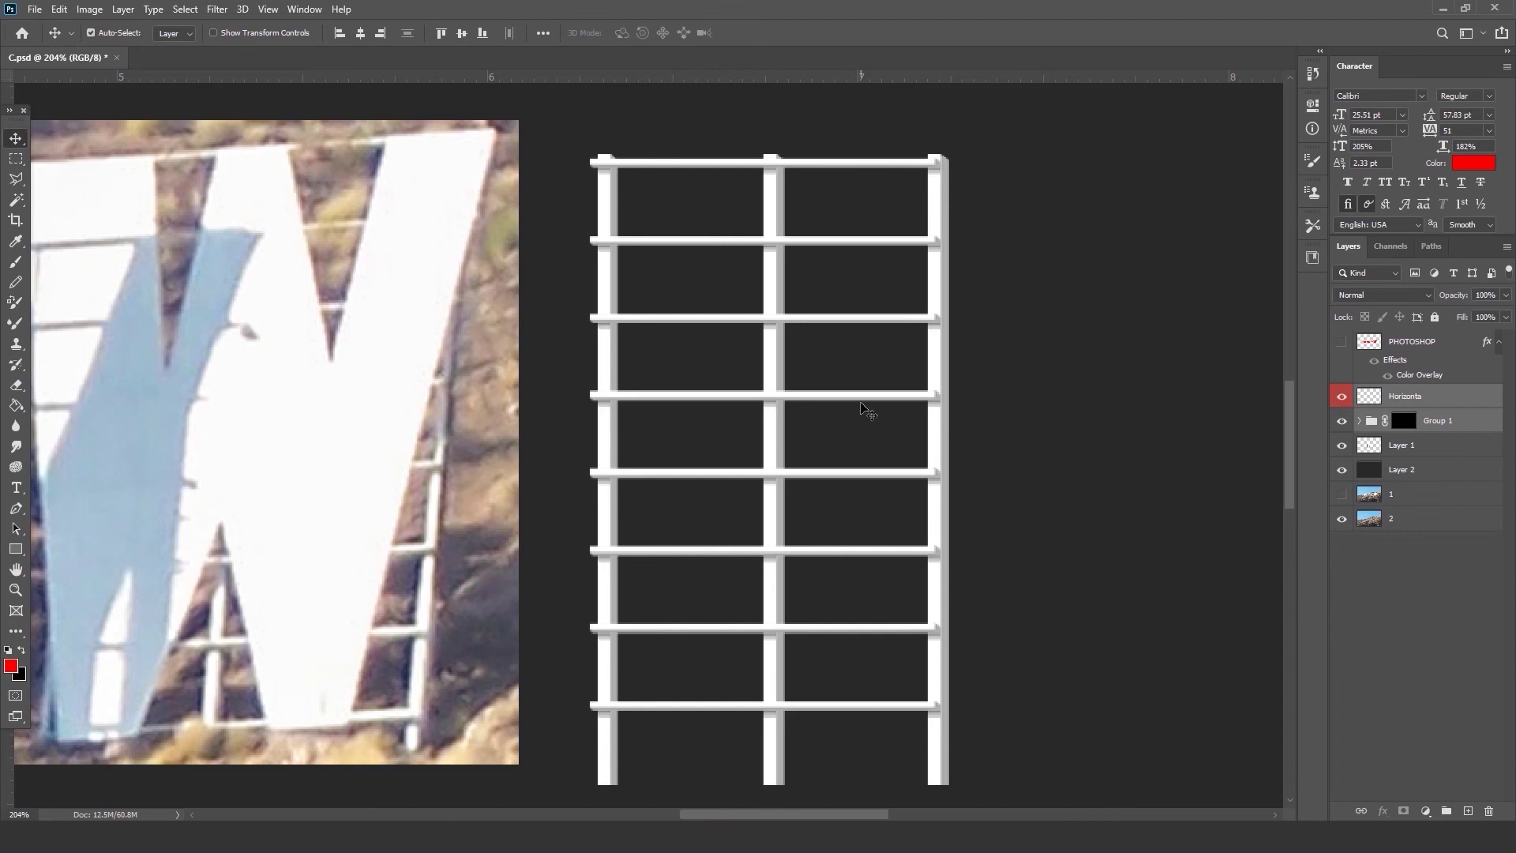
key(ctrl+e)
click(1341, 397)
click(1341, 397)
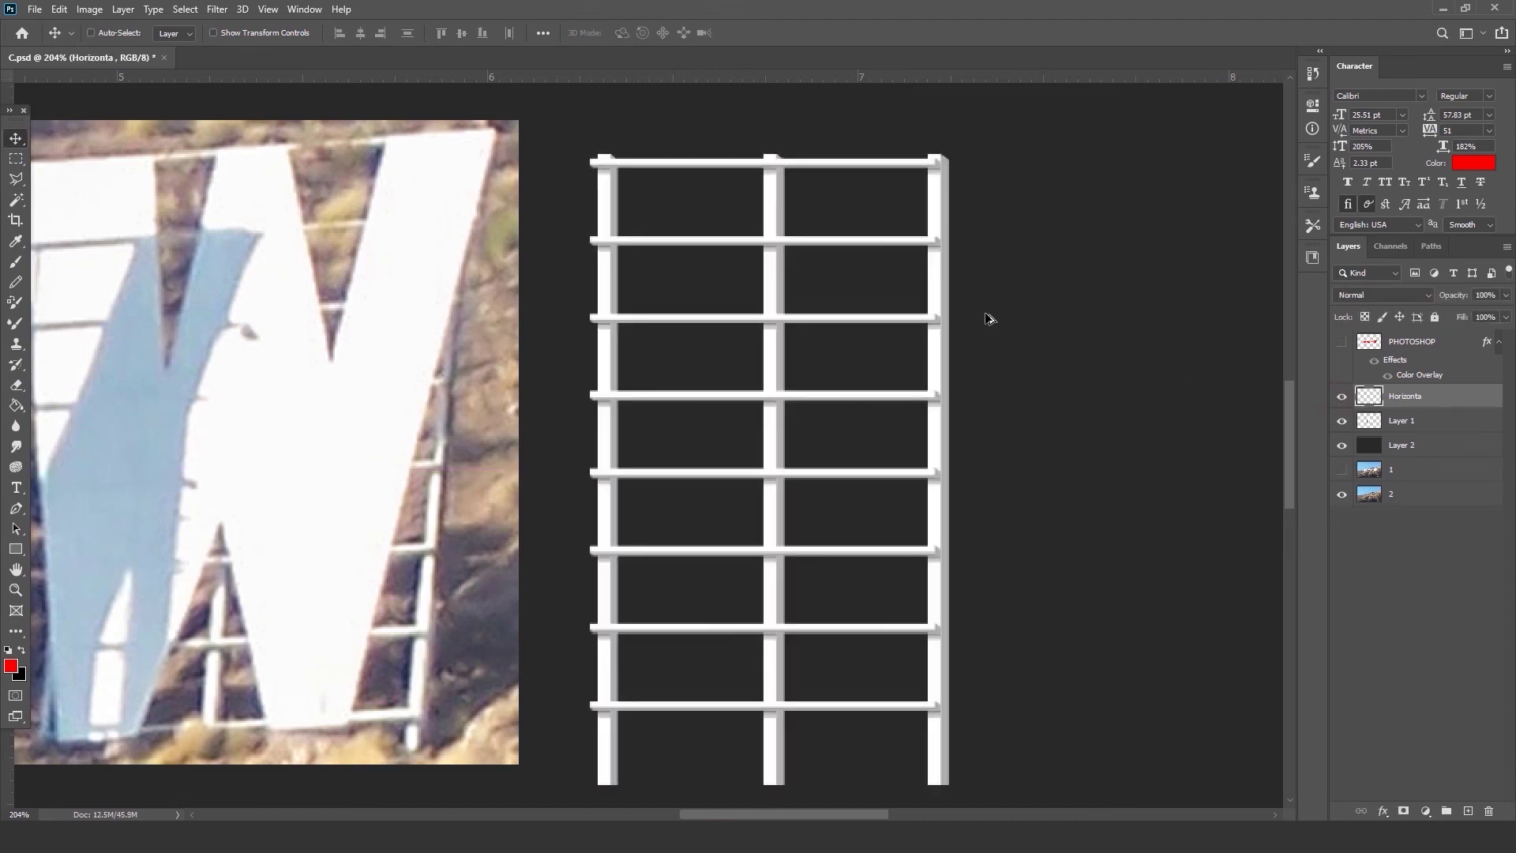
Delete Layer 1 and Layer 2, which hold the W reference and the dark backdrop.
scroll(988, 324, down, 3)
click(1412, 423)
shift+click(1404, 446)
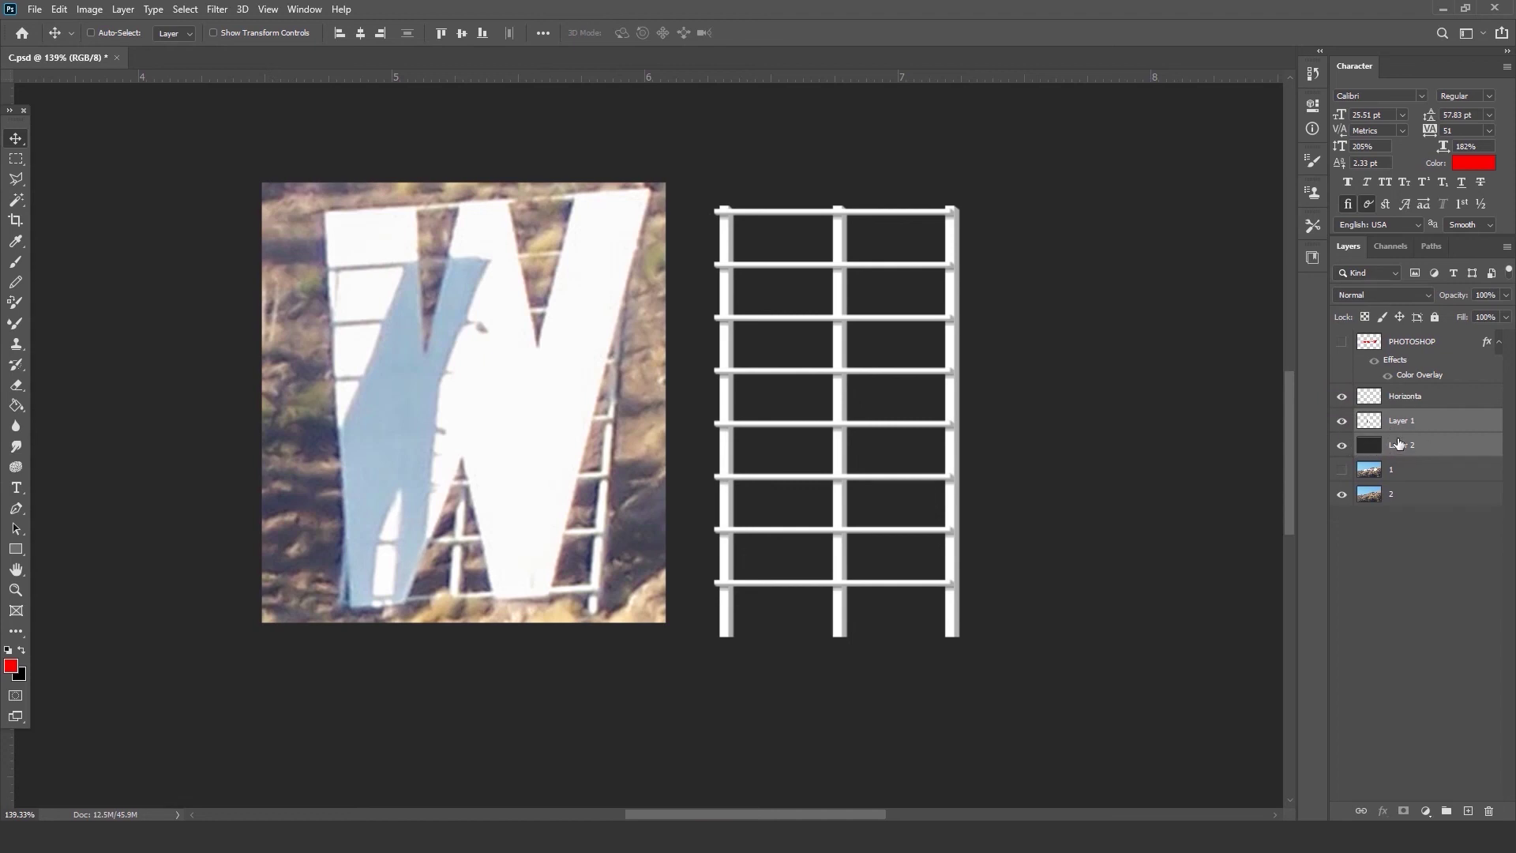
key(Delete)
Show the PHOTOSHOP lettering layer and collapse its effects list.
scroll(808, 314, down, 2)
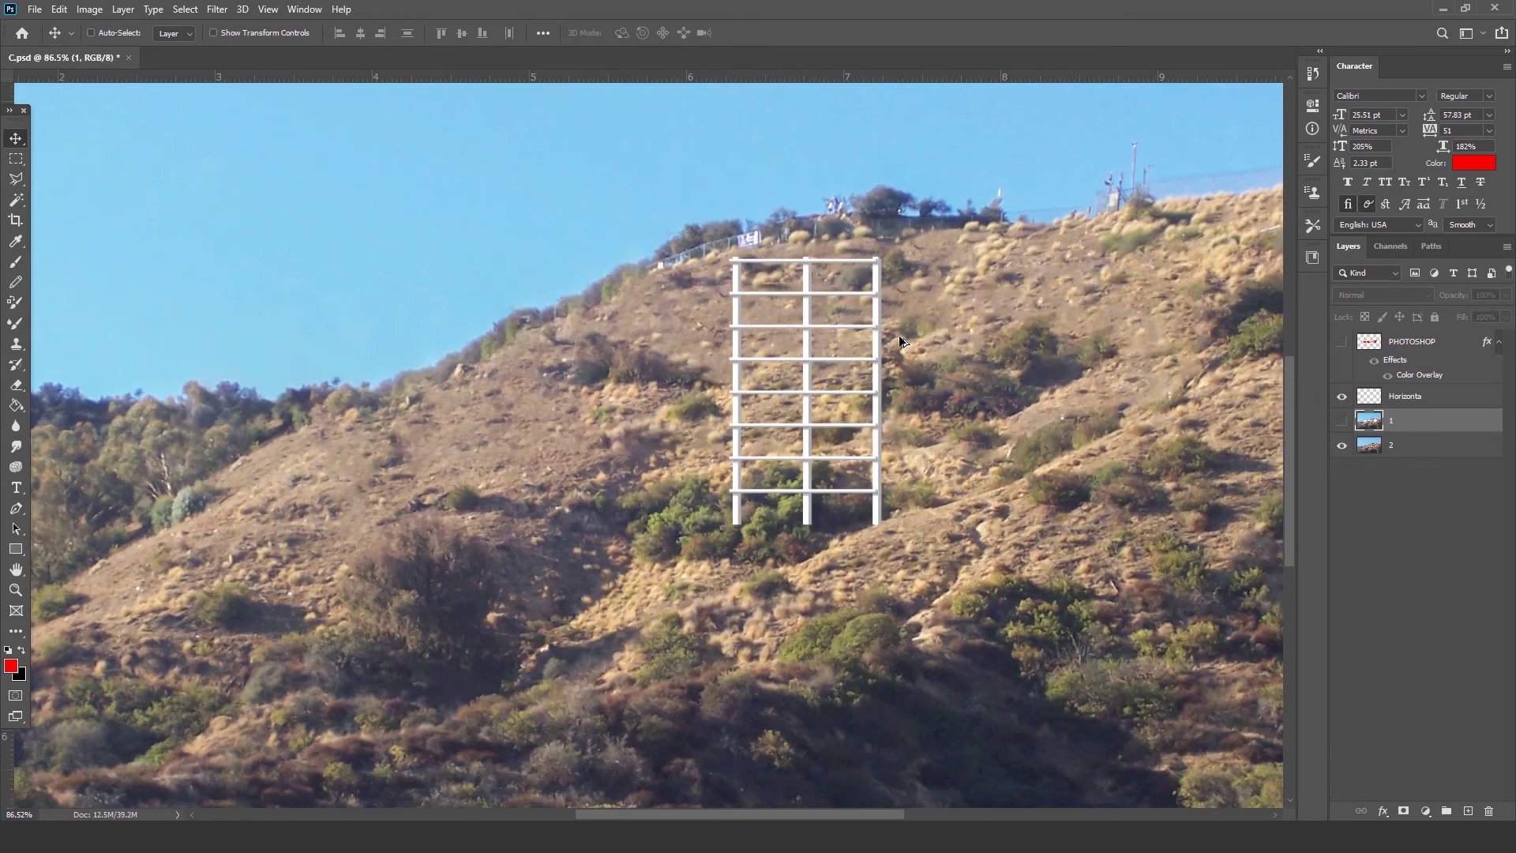
drag(1046, 365, 914, 429)
scroll(676, 391, down, 3)
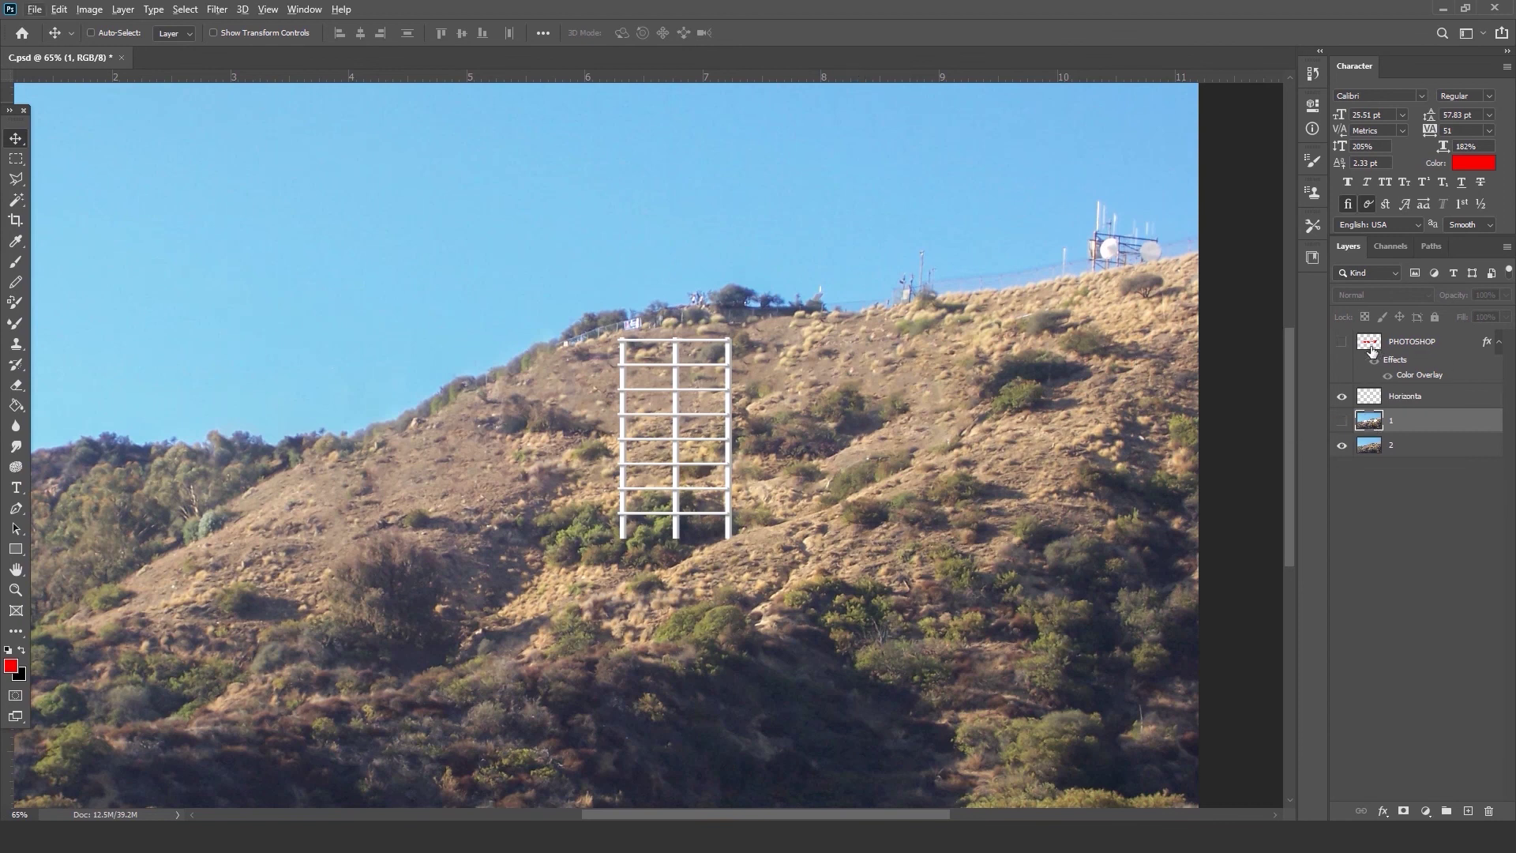
click(1342, 341)
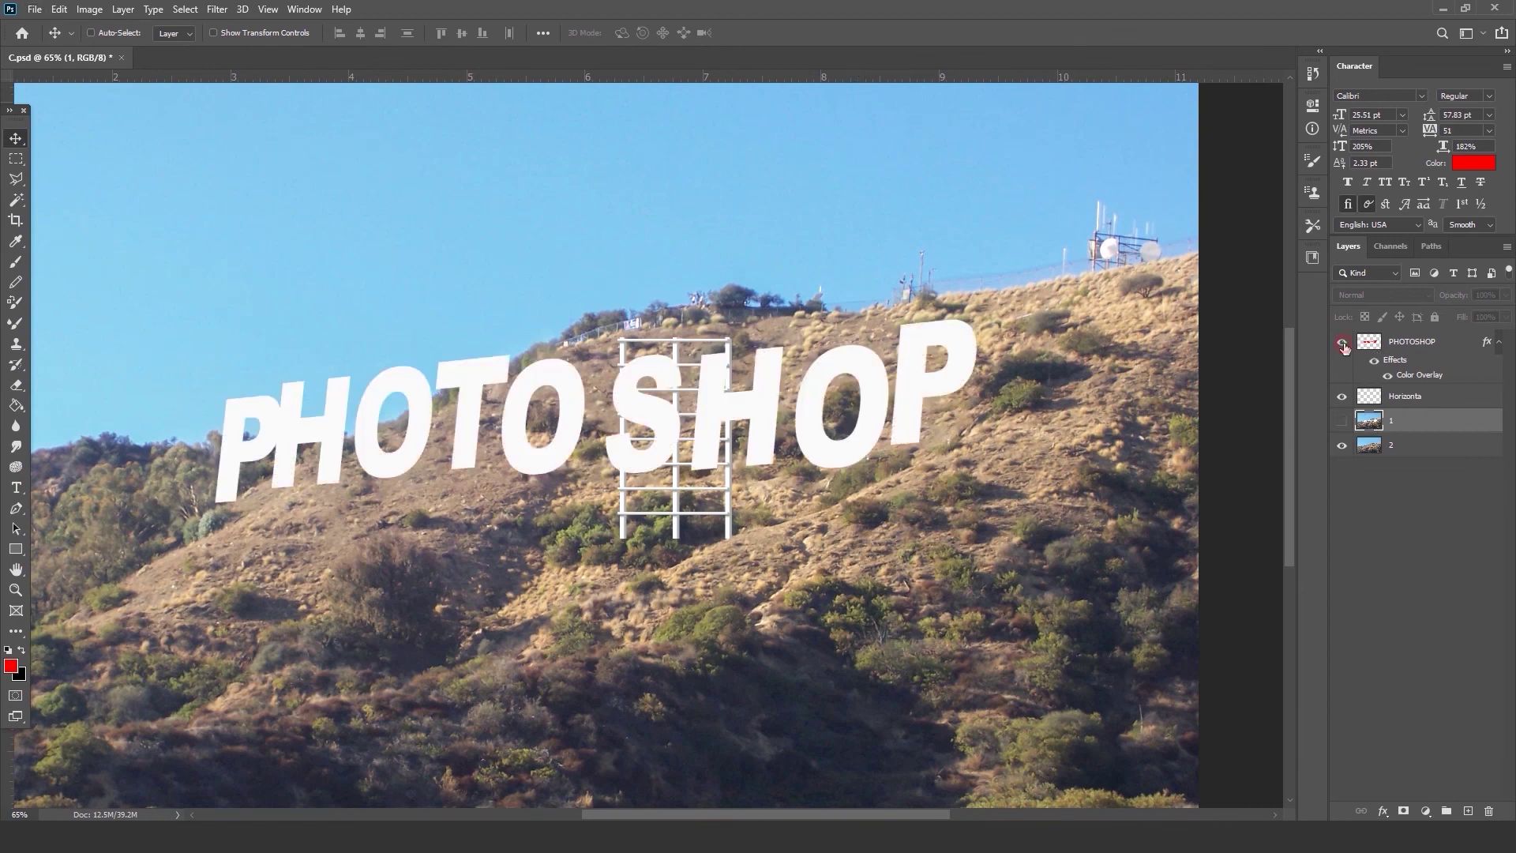
click(1500, 341)
Move the Horizonta scaffold layer behind the final letter P of the sign.
scroll(907, 331, up, 5)
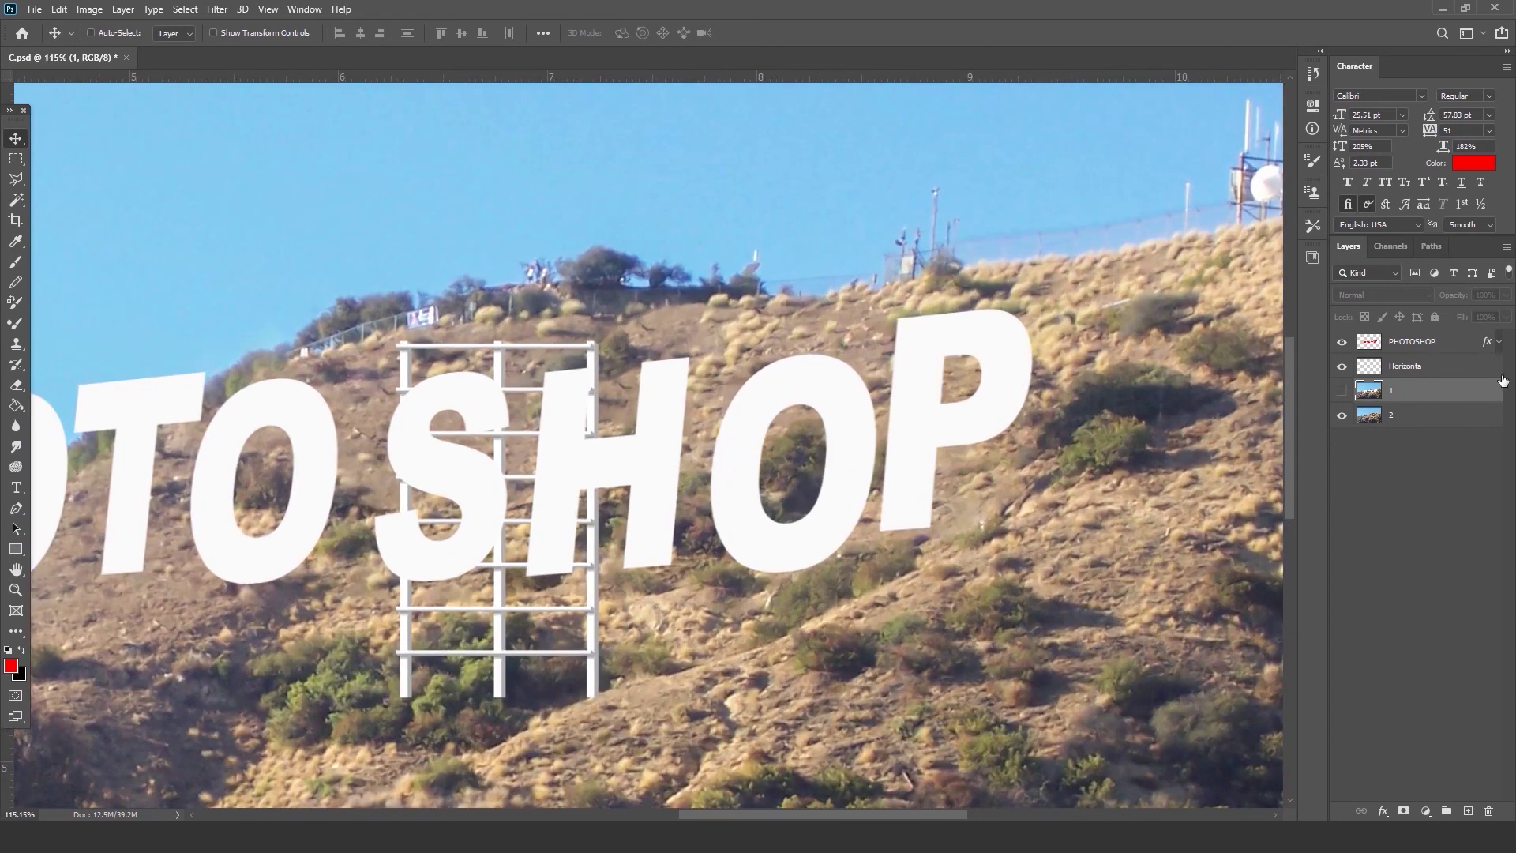
click(1412, 367)
drag(413, 371, 919, 325)
scroll(1043, 344, up, 4)
drag(1030, 419, 918, 360)
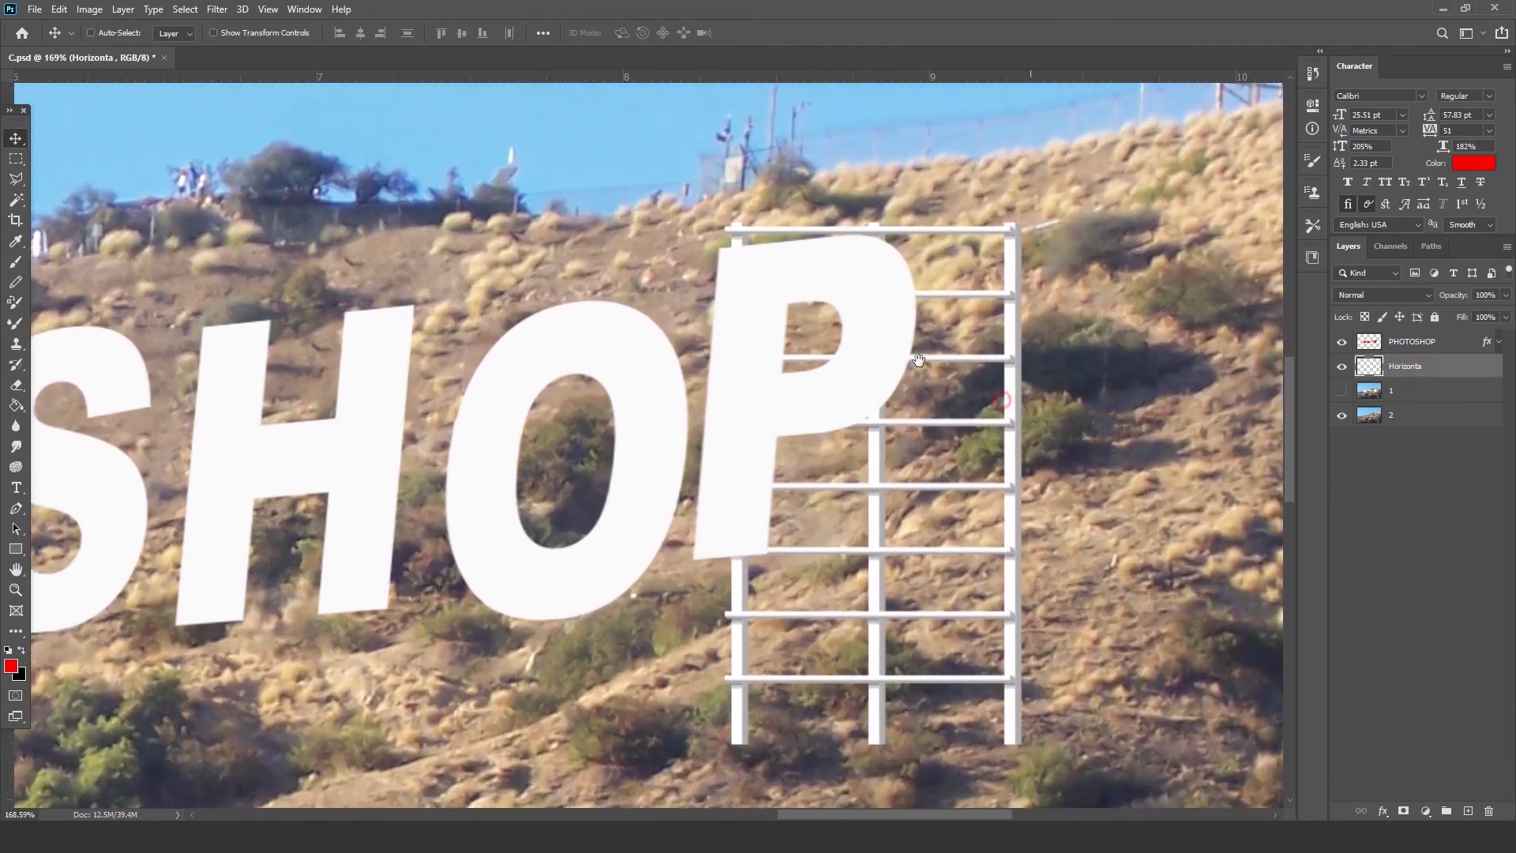
scroll(785, 330, down, 2)
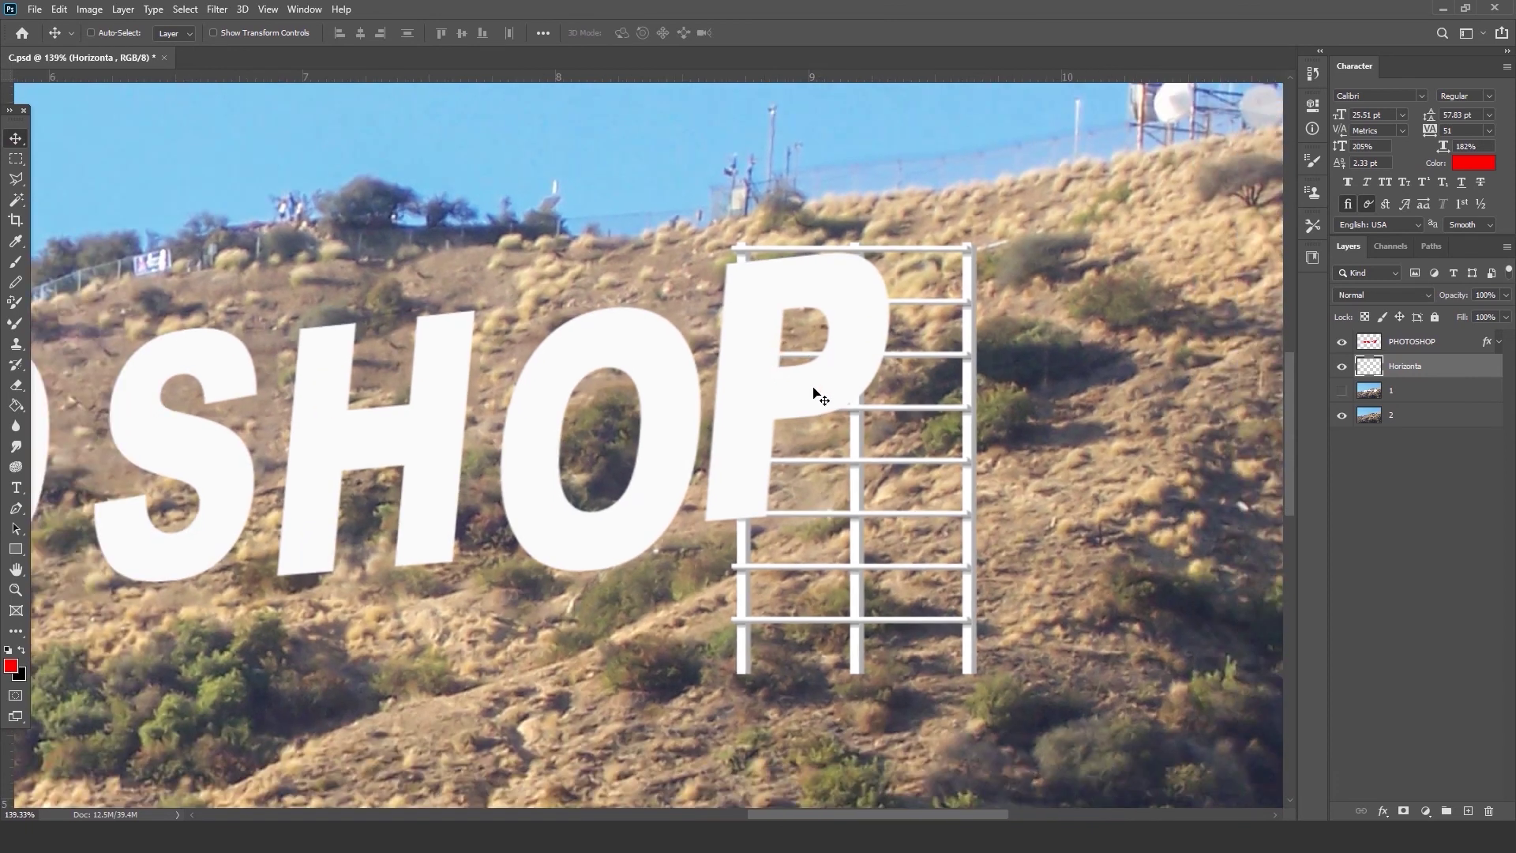
Scale the scaffold with Free Transform to about 57.4% width and 68.37% height to fit behind the letter P.
key(ctrl)
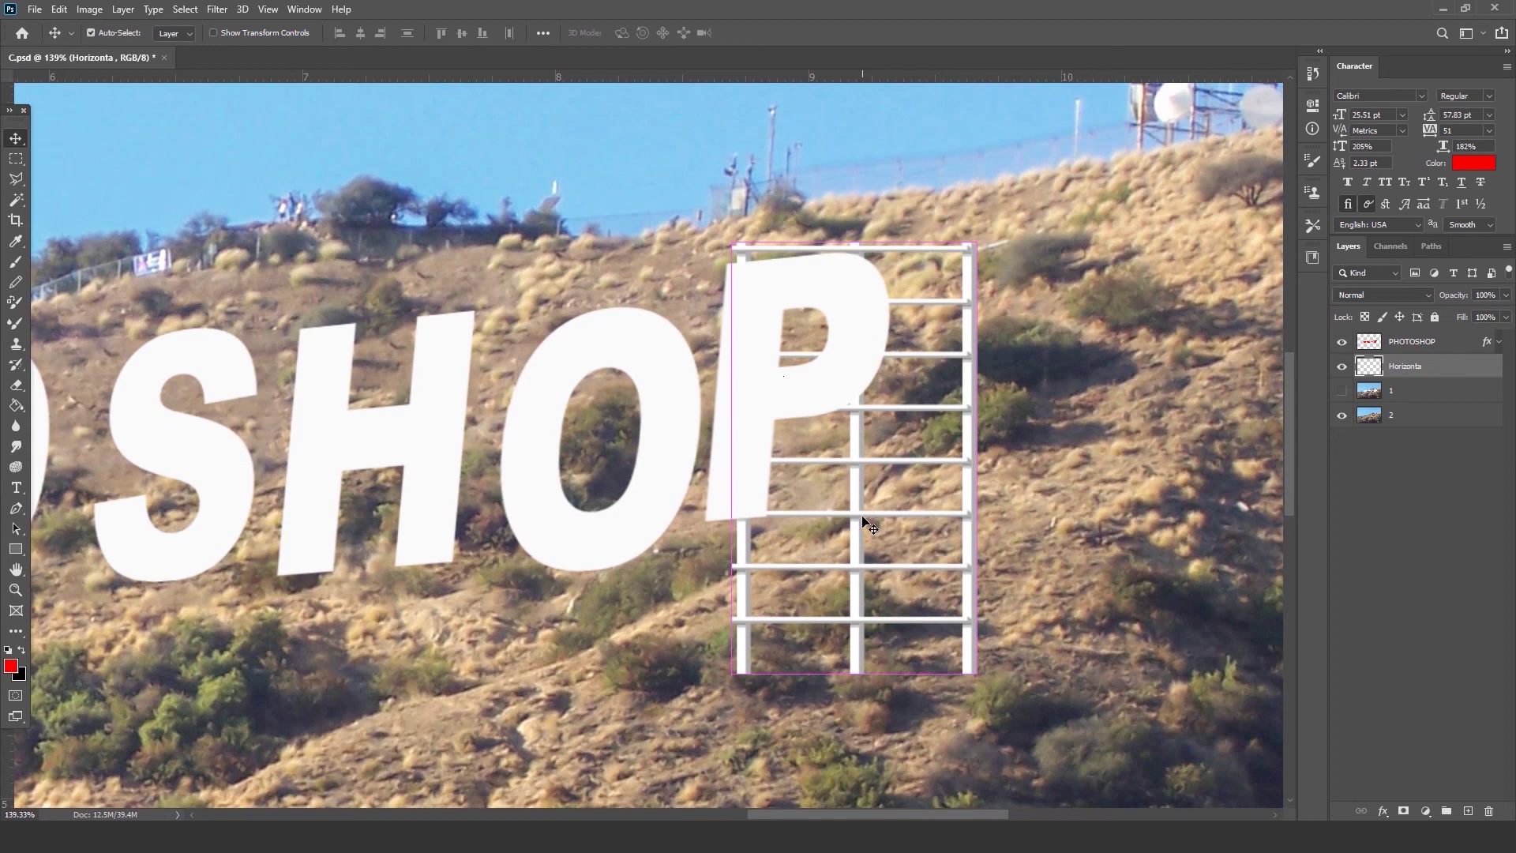
key(ctrl+t)
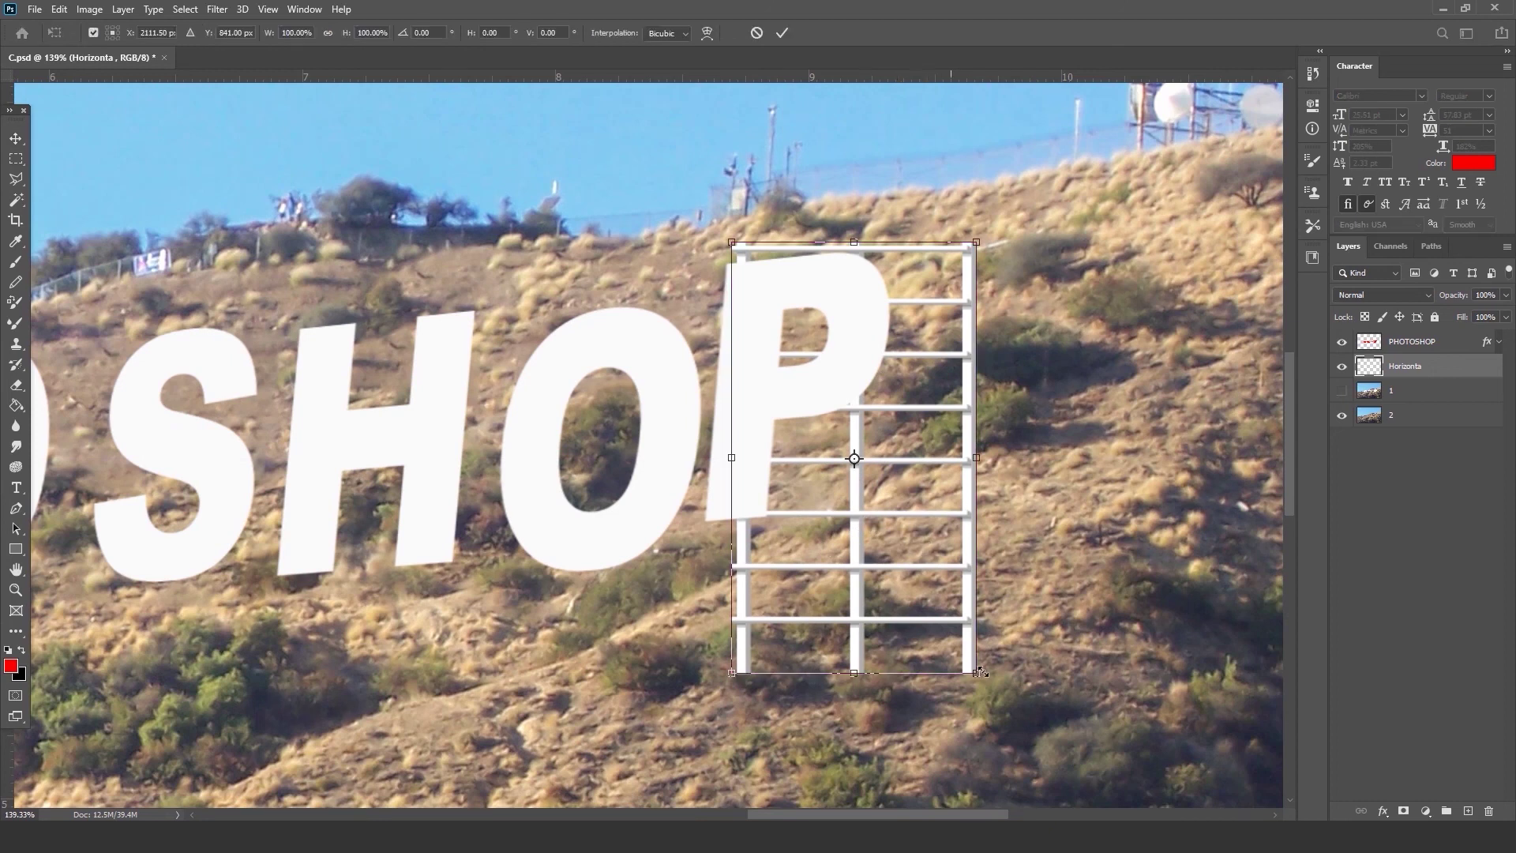
drag(984, 673, 831, 518)
drag(800, 310, 798, 318)
drag(800, 491, 800, 545)
Distort the scaffold so its top edge and posts follow the slant and perspective of the letter P, and apply the transformation.
right_click(816, 349)
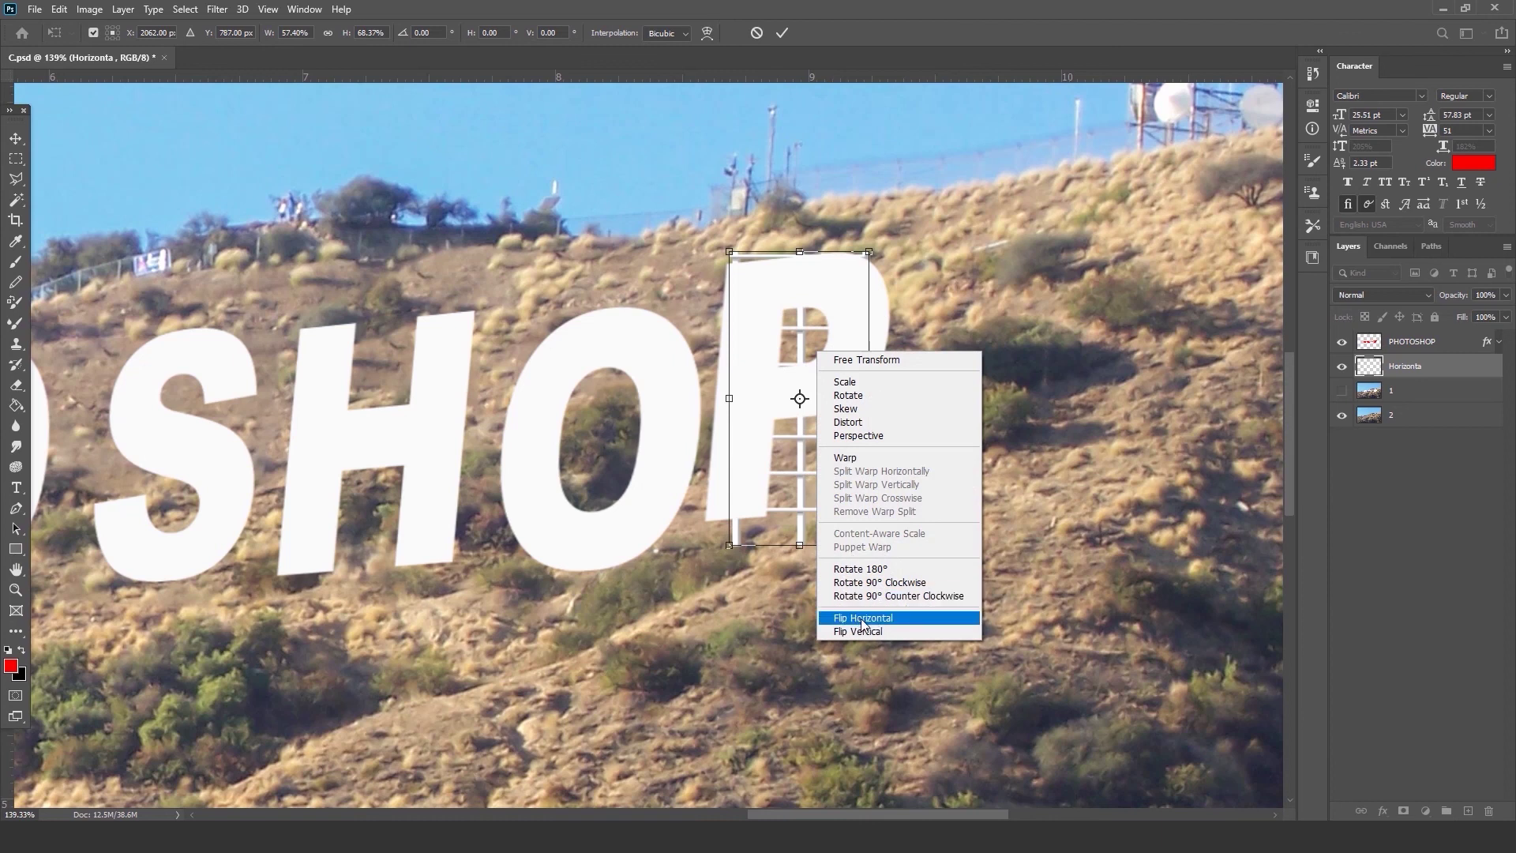
click(845, 421)
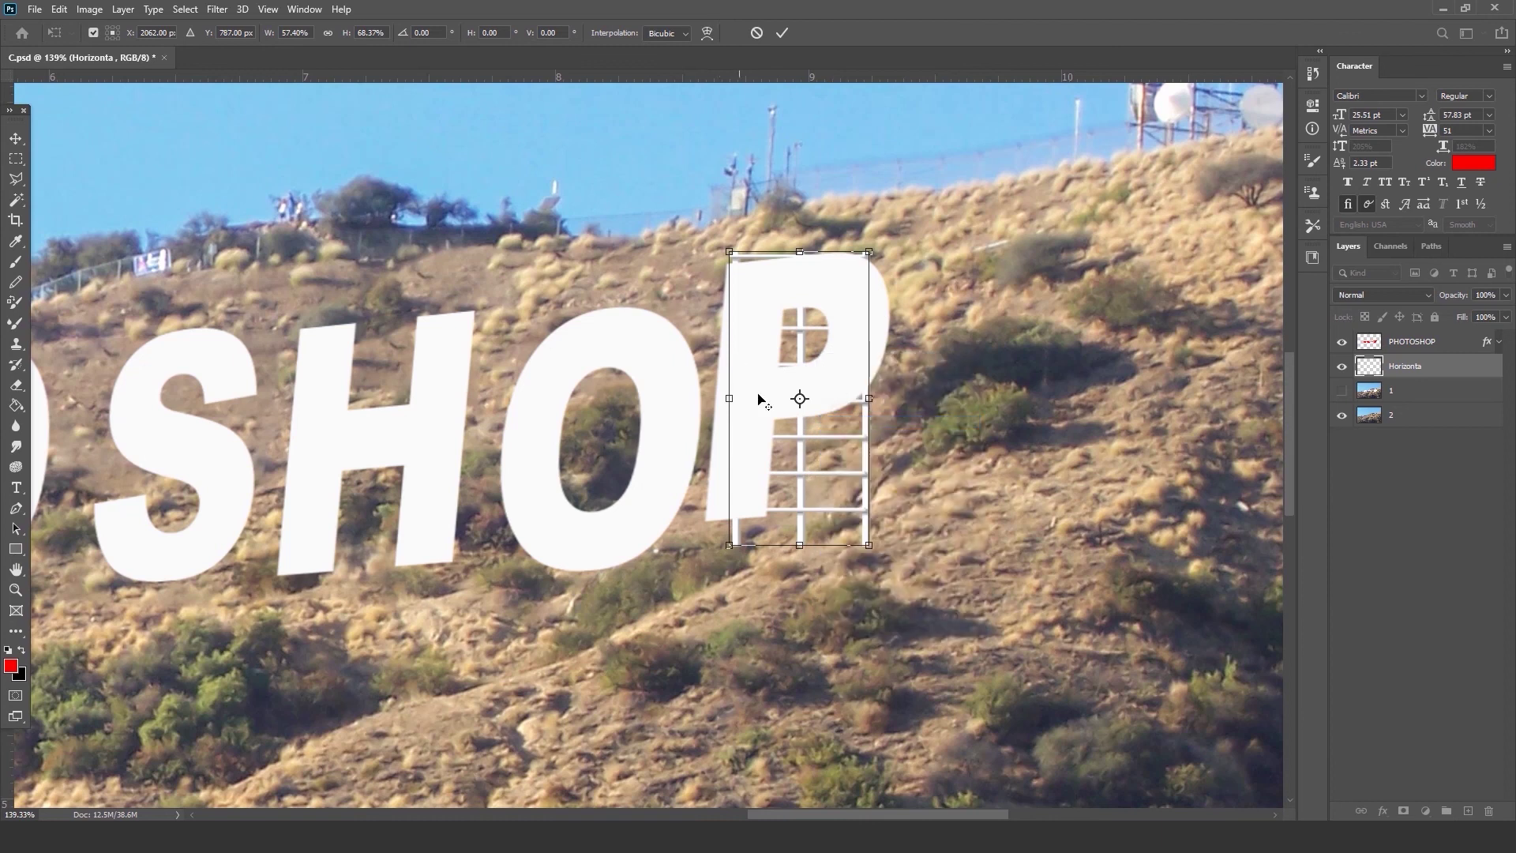
scroll(777, 400, up, 4)
drag(696, 187, 703, 204)
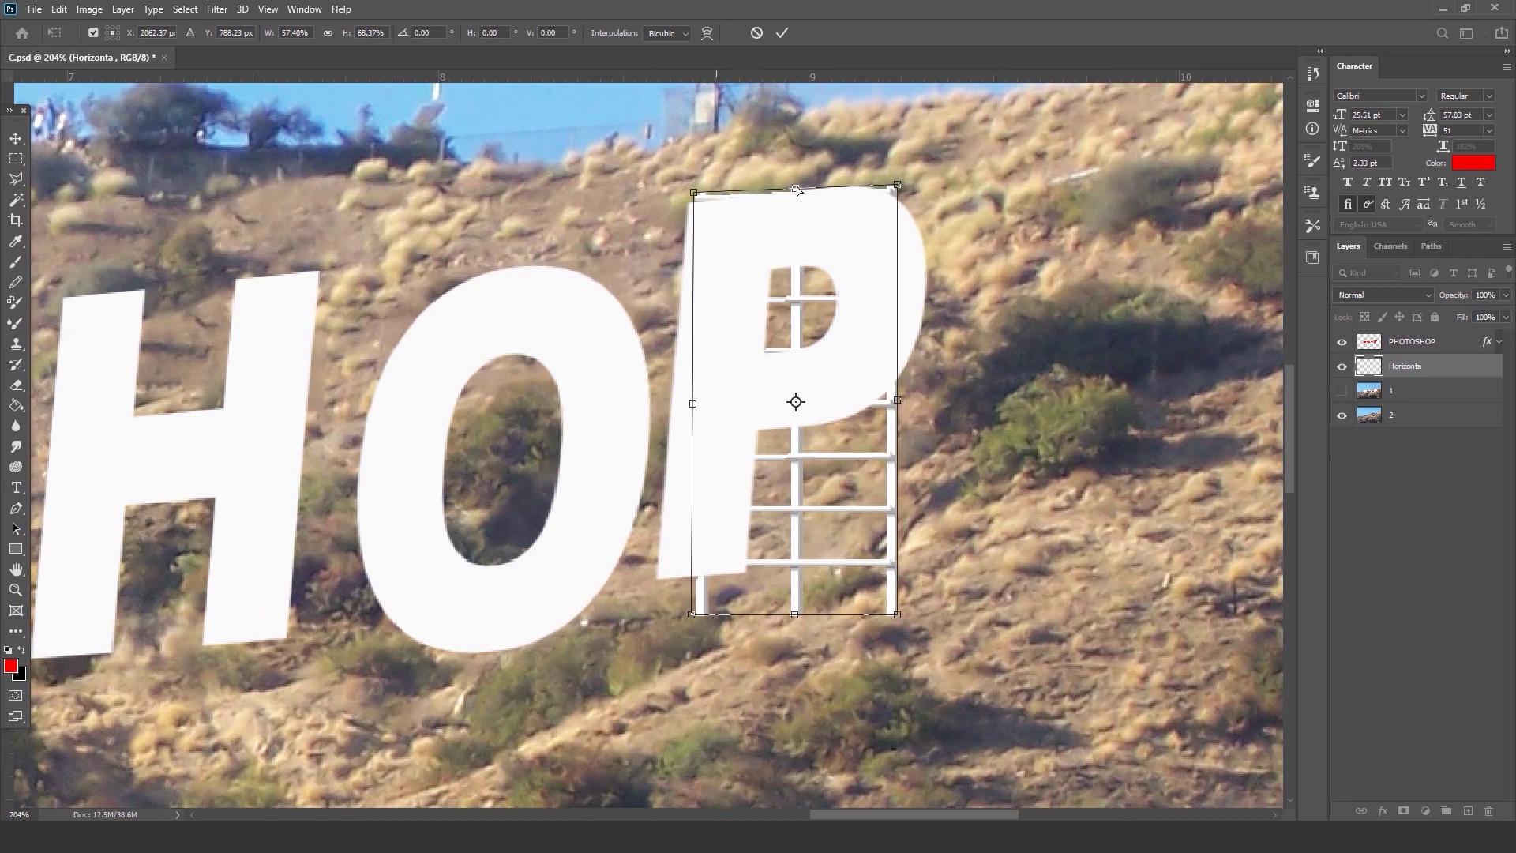
drag(897, 187, 893, 173)
drag(794, 614, 780, 608)
drag(695, 194, 709, 192)
drag(882, 607, 863, 604)
key(Return)
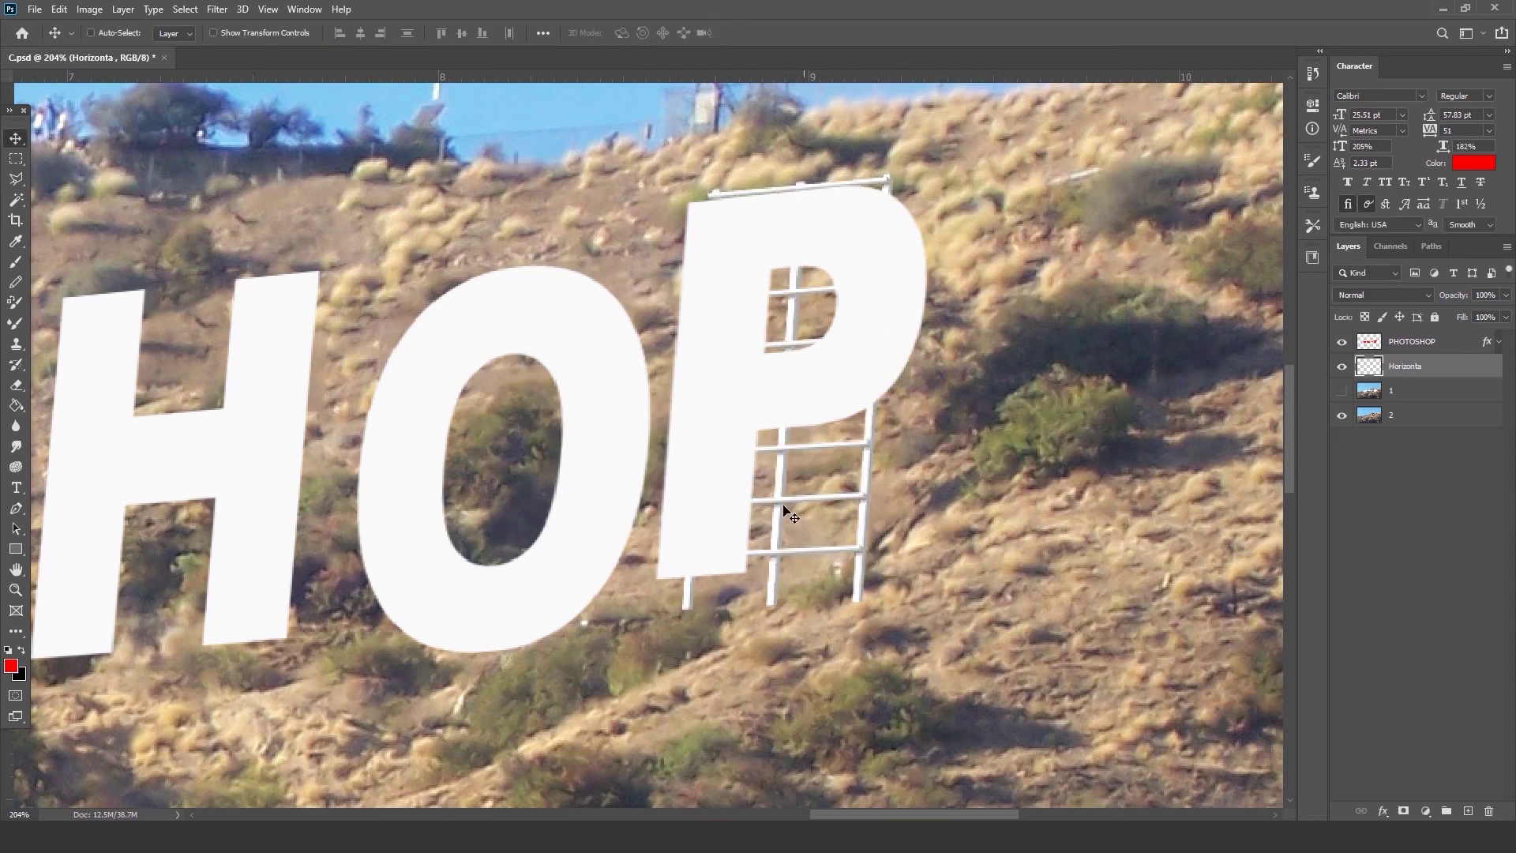
Move photo layer 1 above PHOTOSHOP and toggle its visibility to compare the scaffold with the original sign.
drag(1425, 390, 1349, 353)
click(1340, 344)
scroll(955, 334, down, 3)
scroll(955, 336, up, 3)
click(1342, 343)
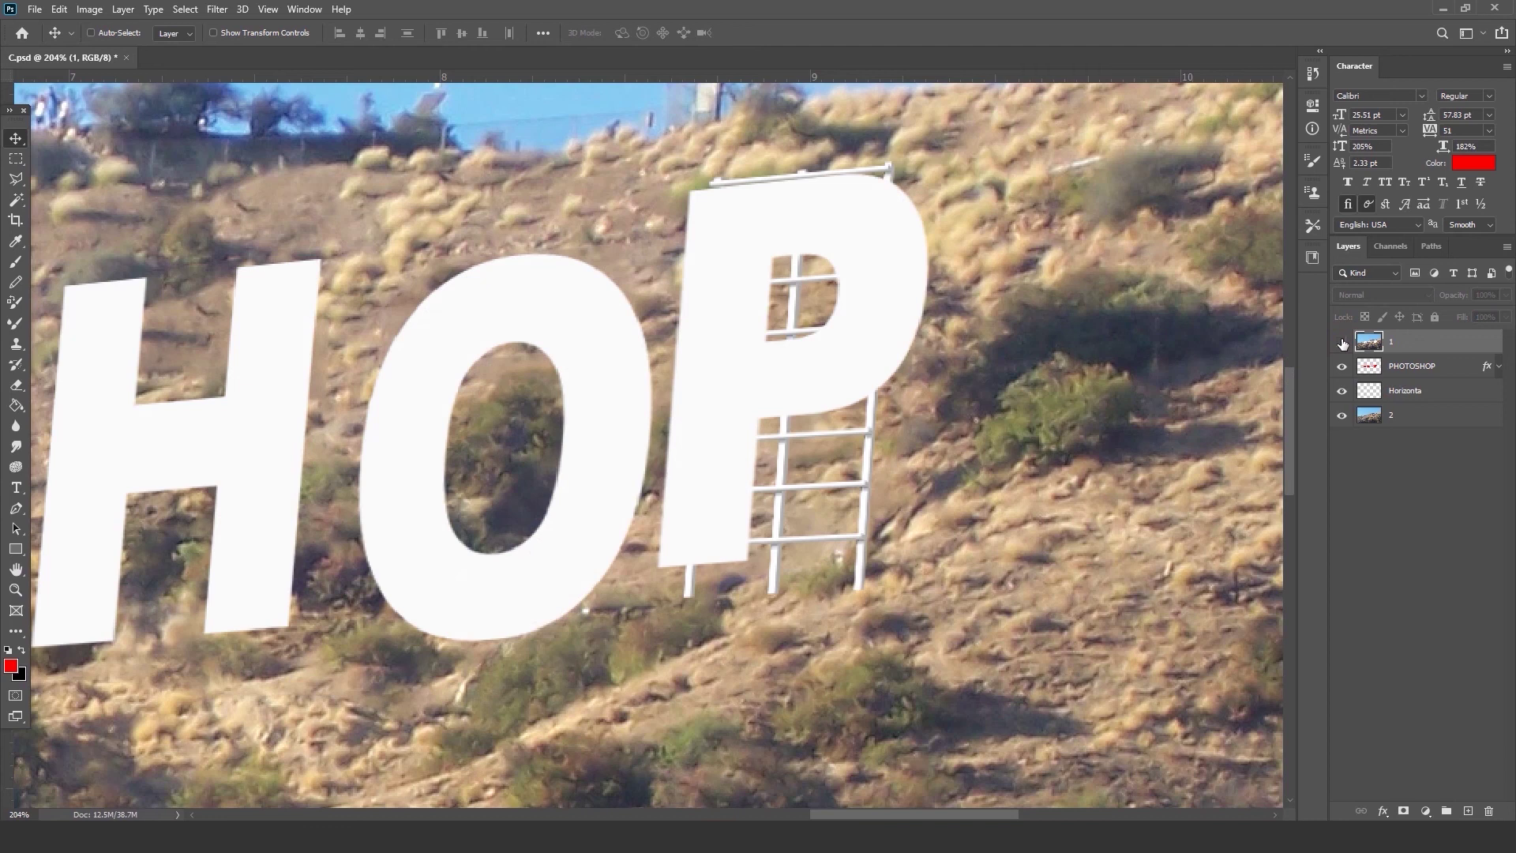
click(1342, 344)
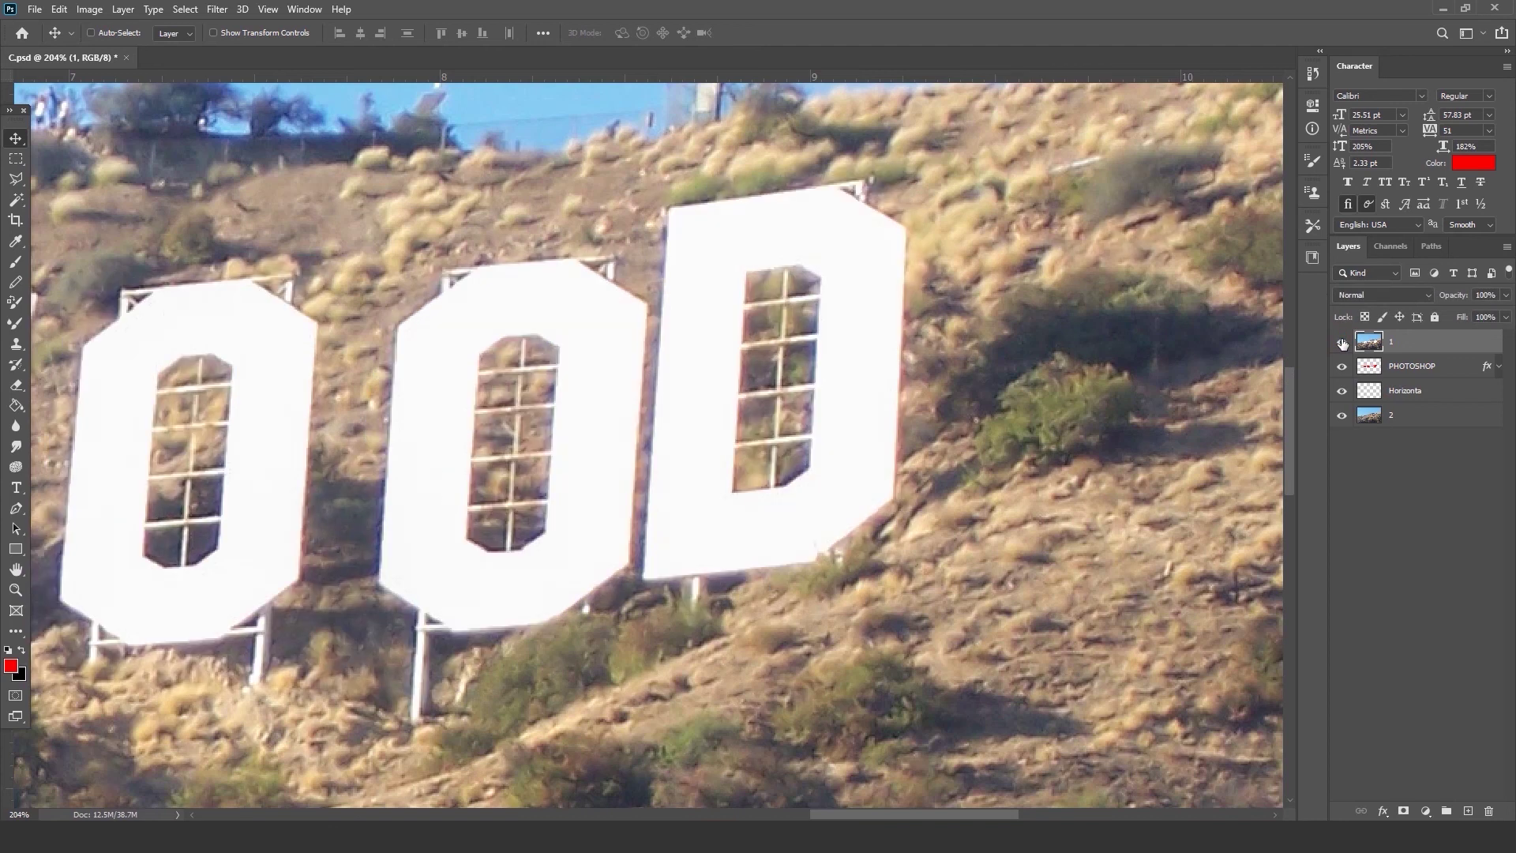
click(1343, 343)
click(1342, 344)
click(1342, 344)
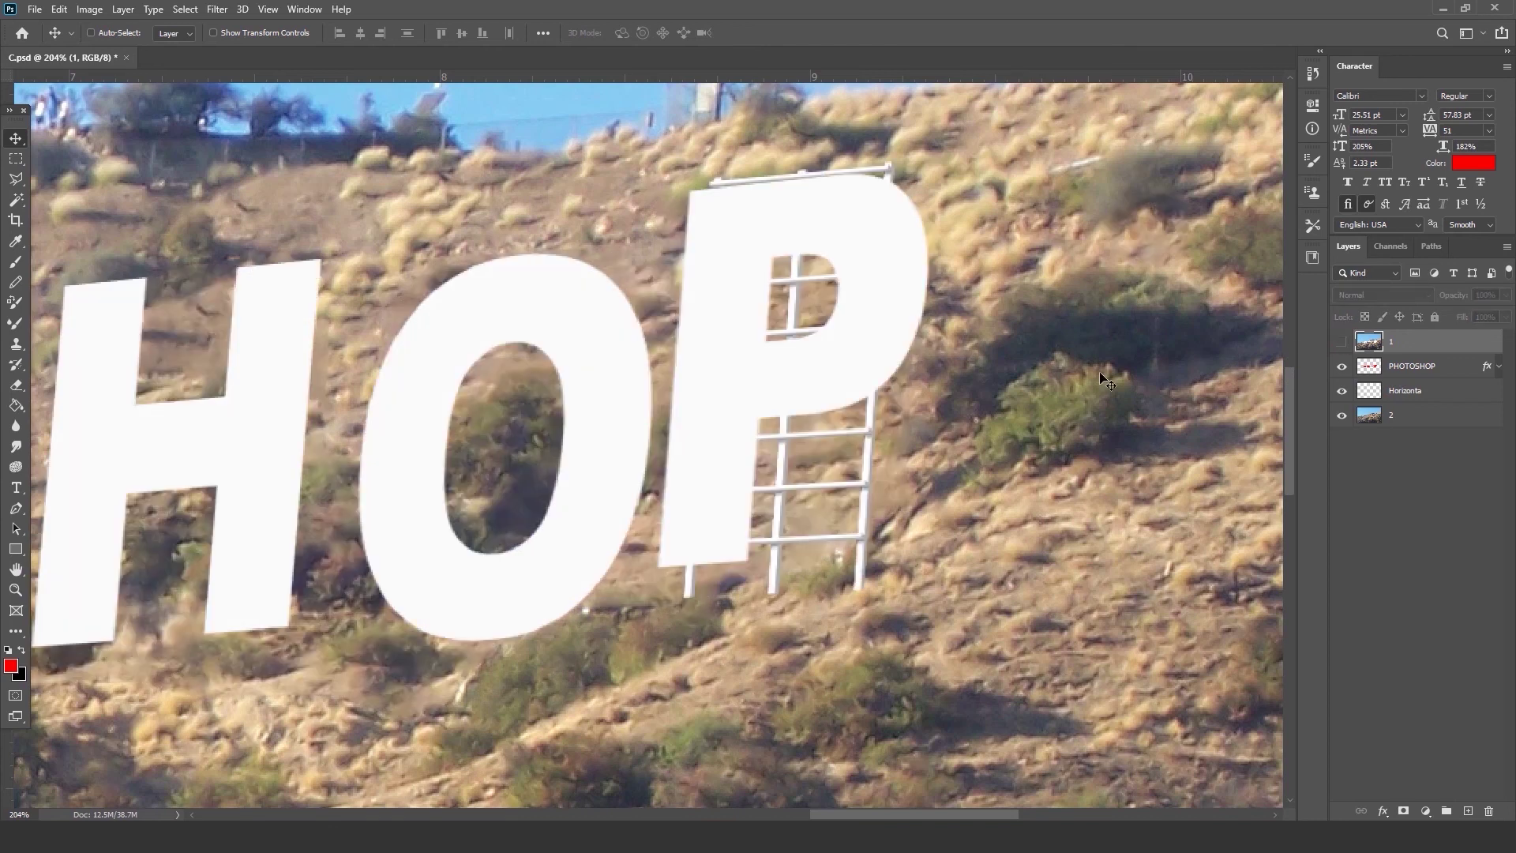
scroll(861, 349, down, 2)
scroll(851, 359, up, 2)
scroll(854, 363, down, 5)
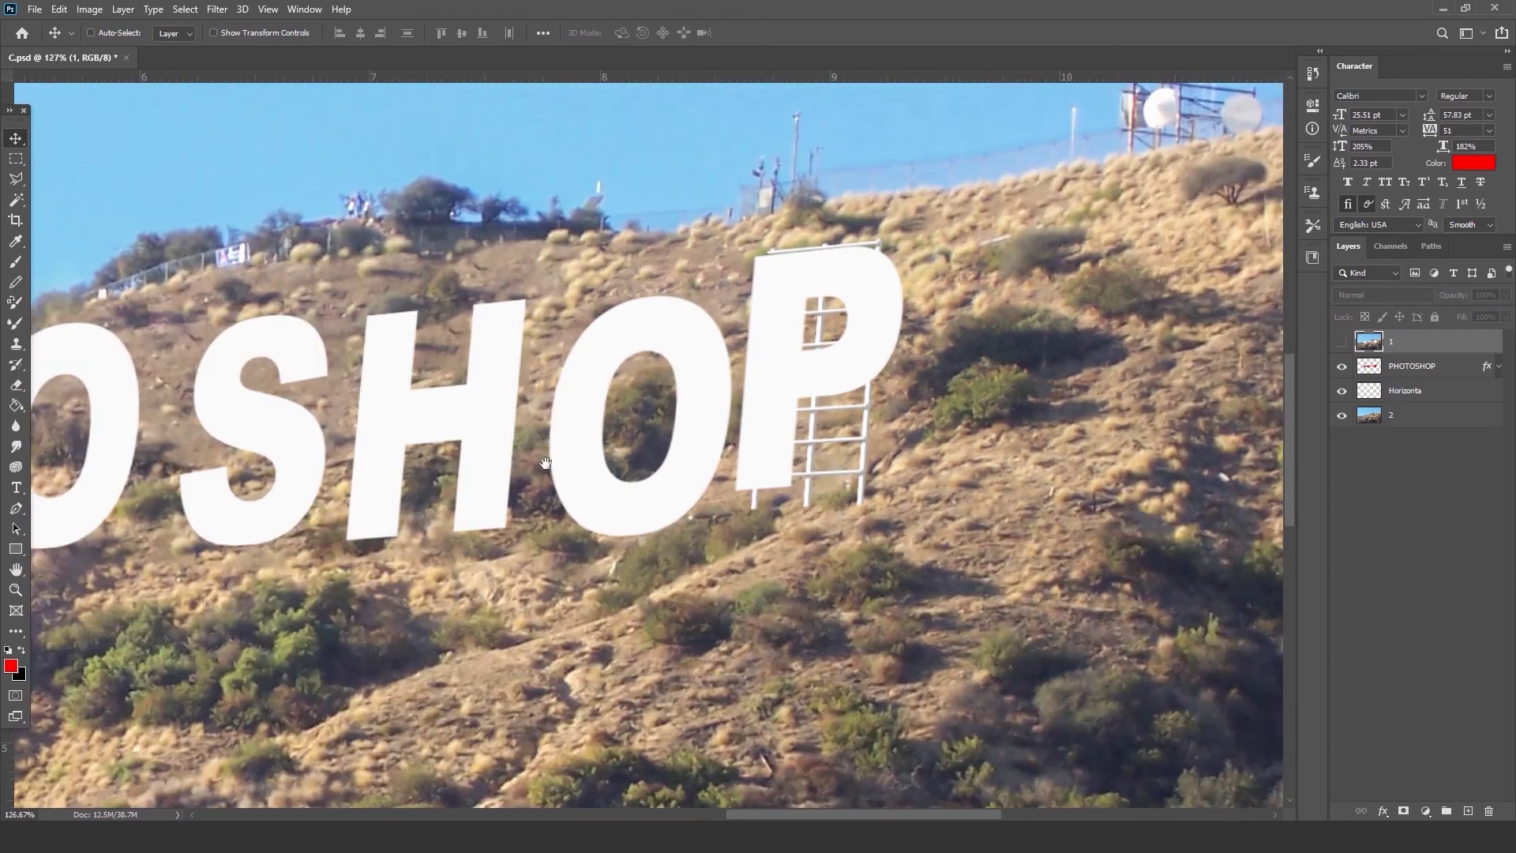
scroll(545, 463, down, 4)
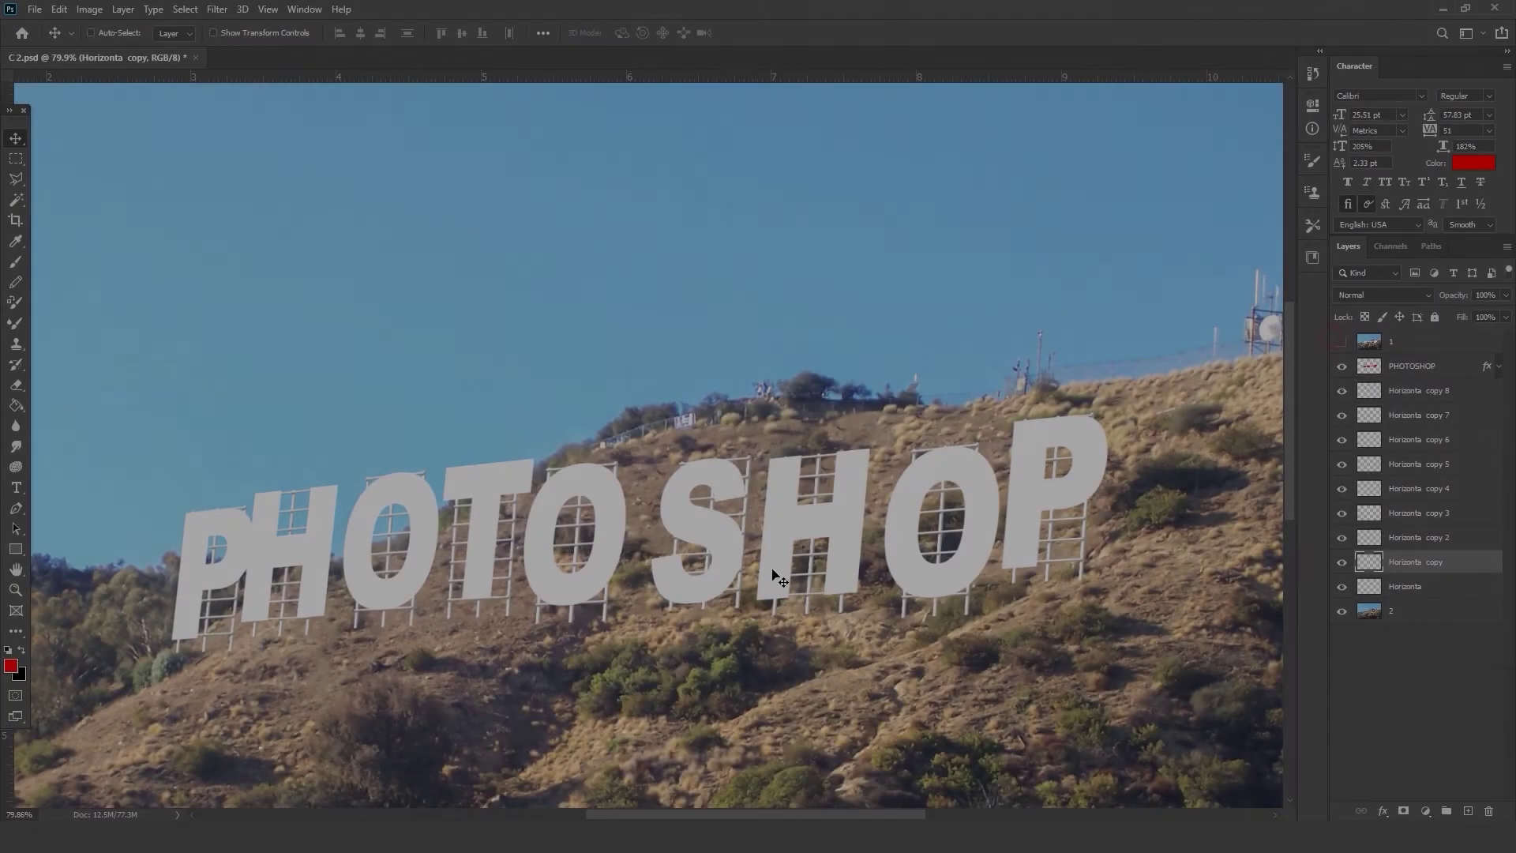
scroll(686, 545, down, 2)
scroll(685, 545, up, 2)
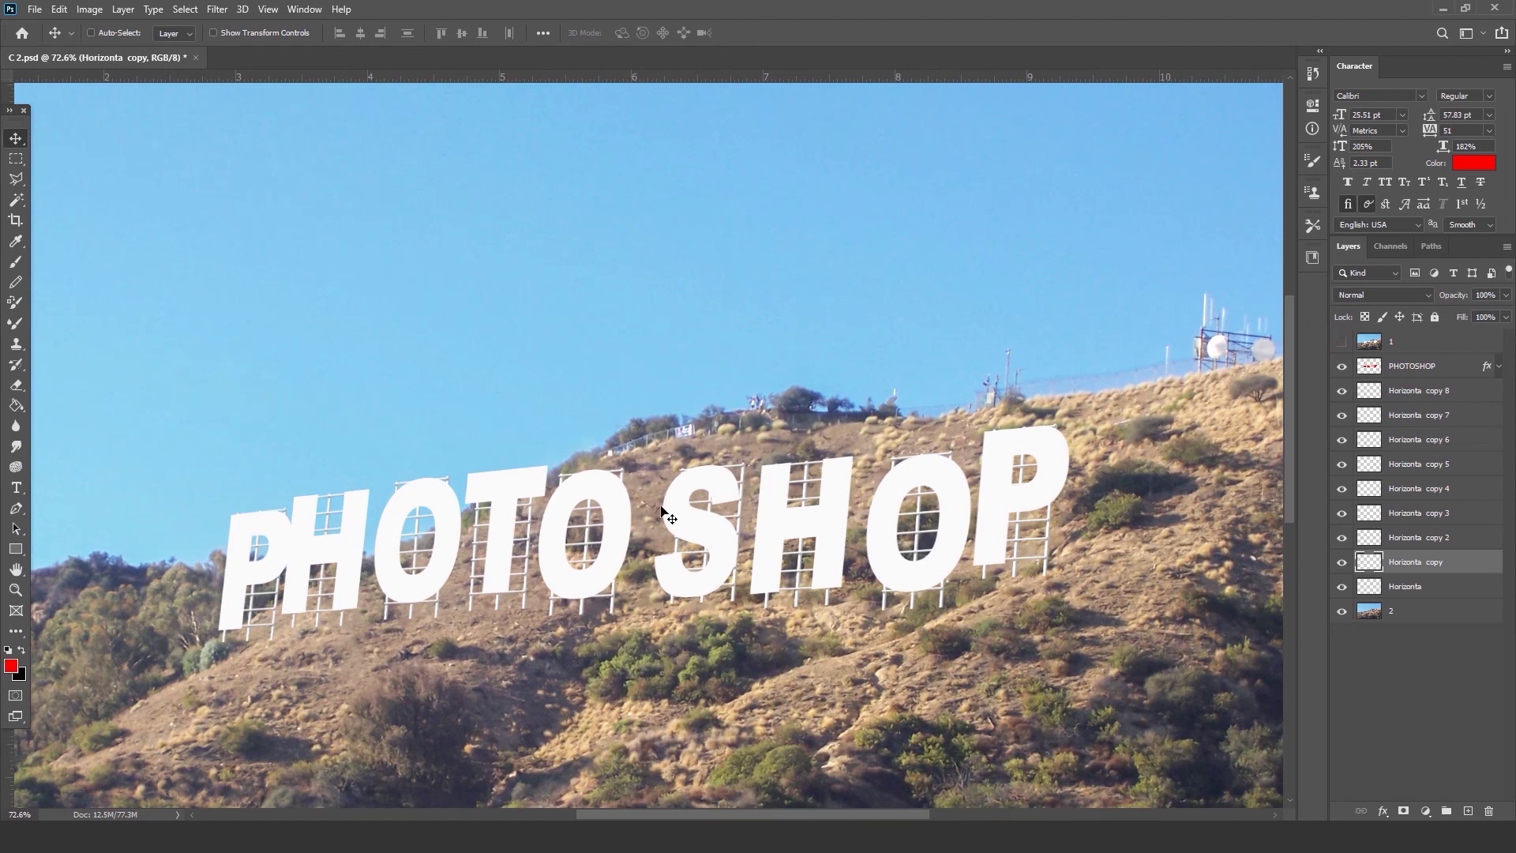
click(1406, 589)
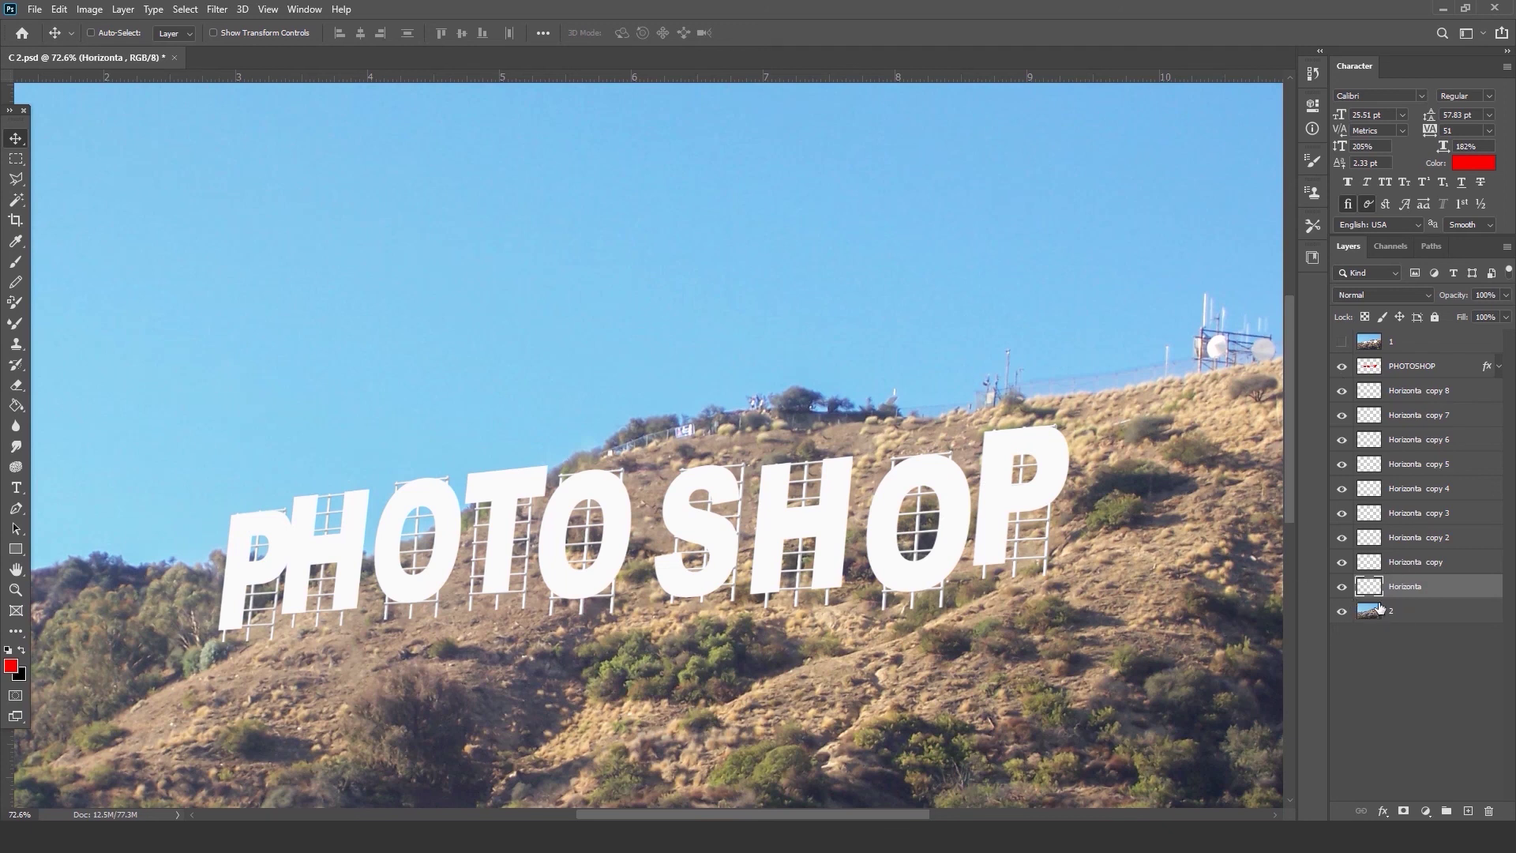
ctrl+click(1405, 562)
ctrl+click(1419, 538)
ctrl+click(1426, 514)
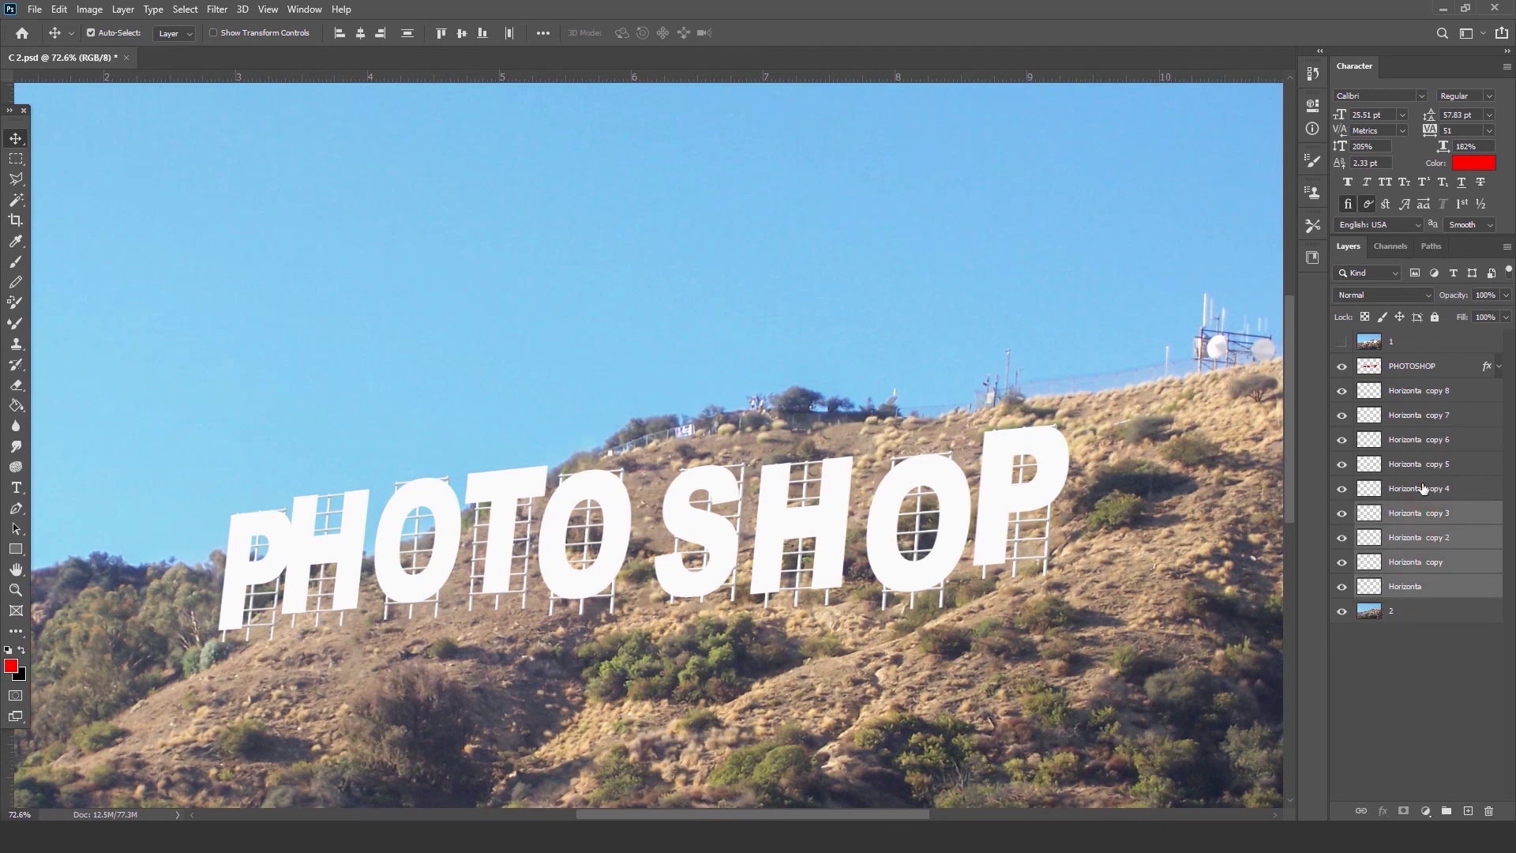
ctrl+click(1424, 489)
ctrl+click(1424, 466)
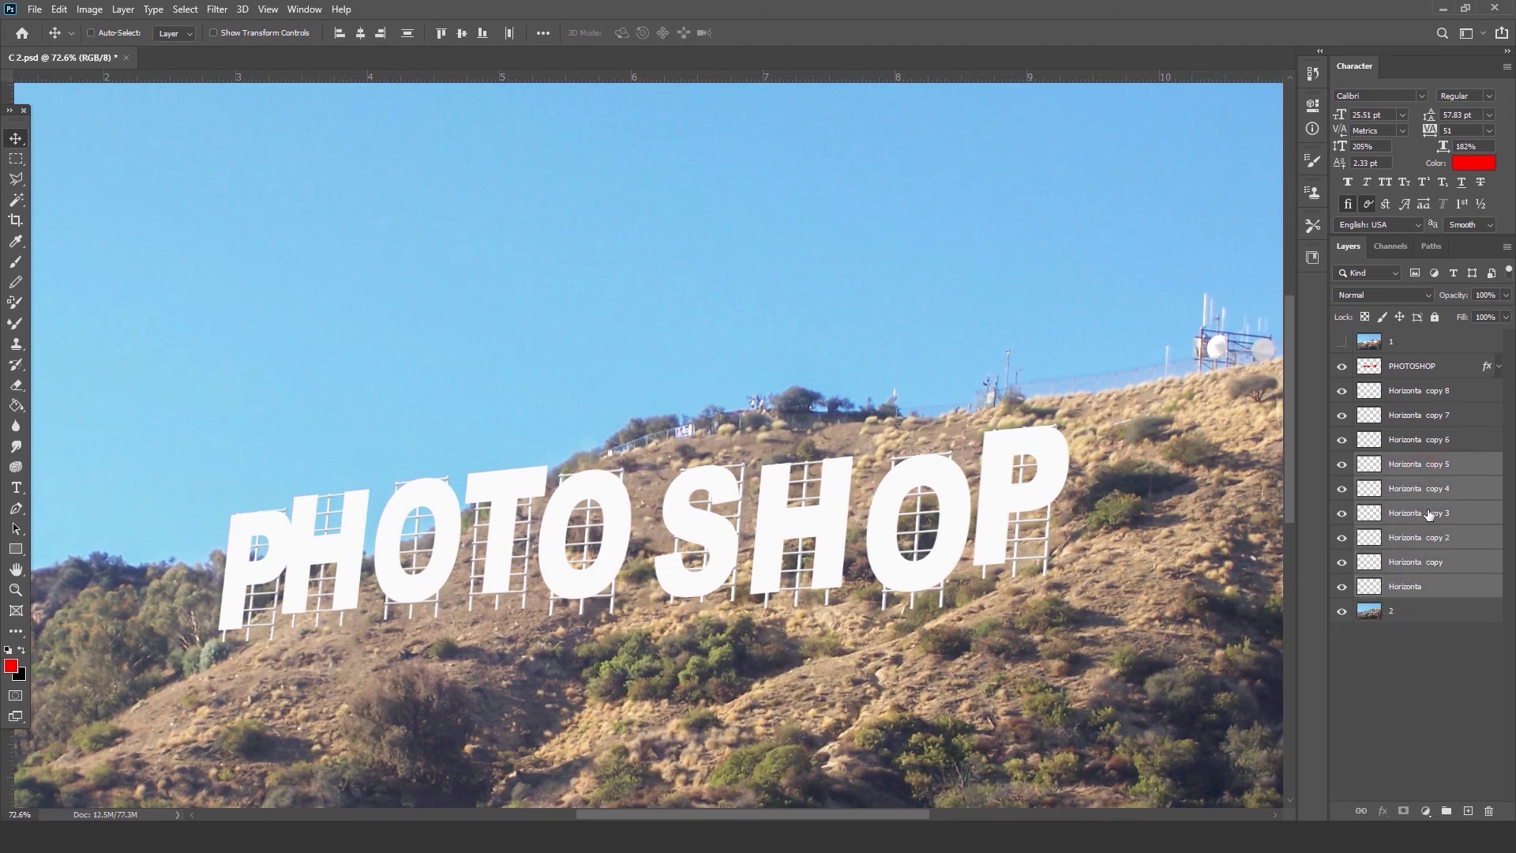
Merge all the Horizonta scaffold layers, from Horizonta up to Horizonta copy 8, into a single layer.
click(1421, 588)
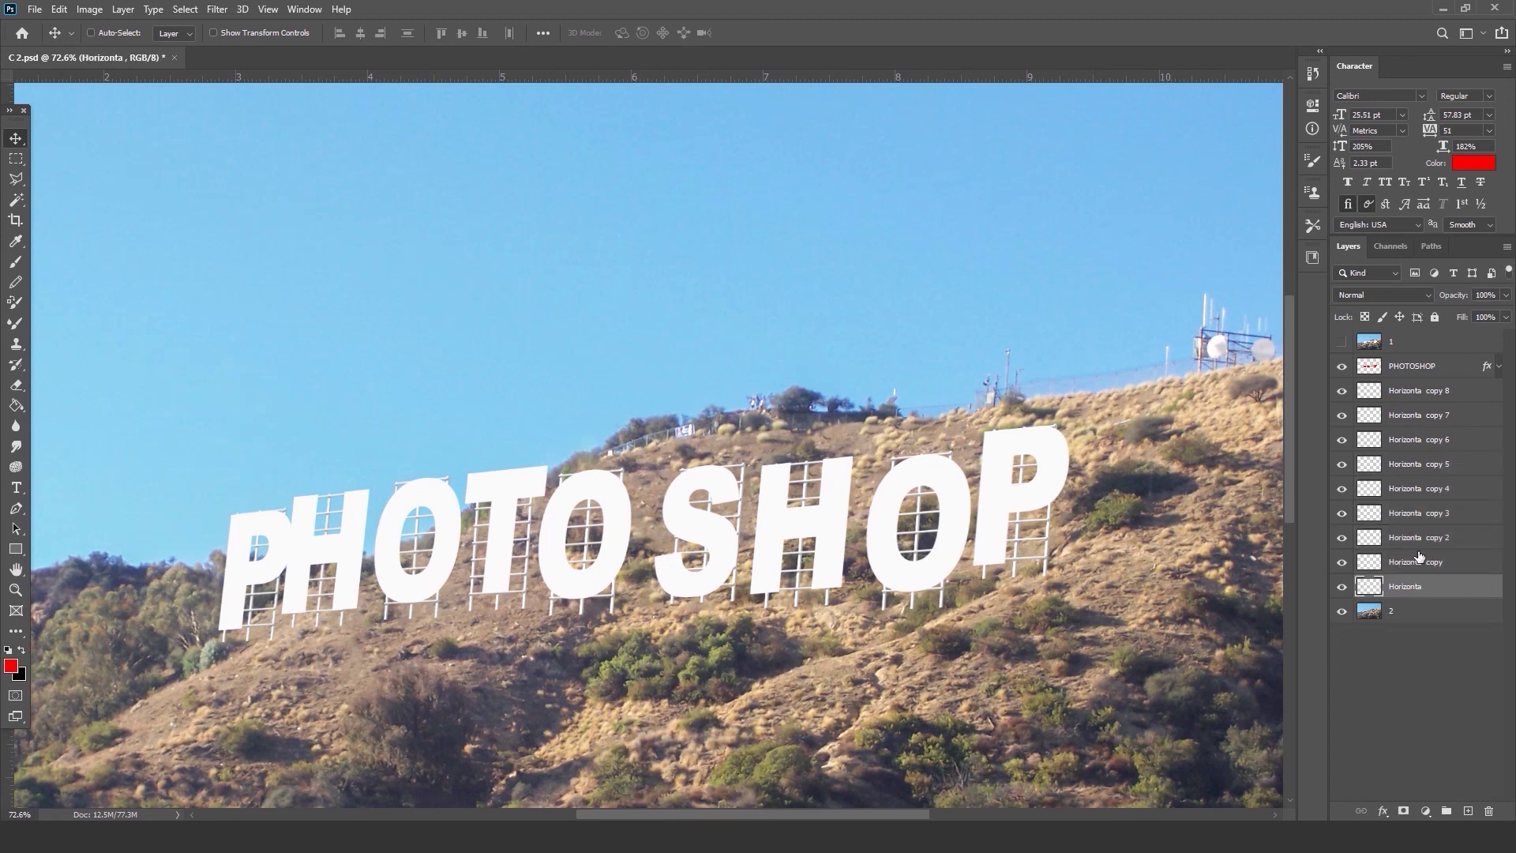
shift+click(1431, 393)
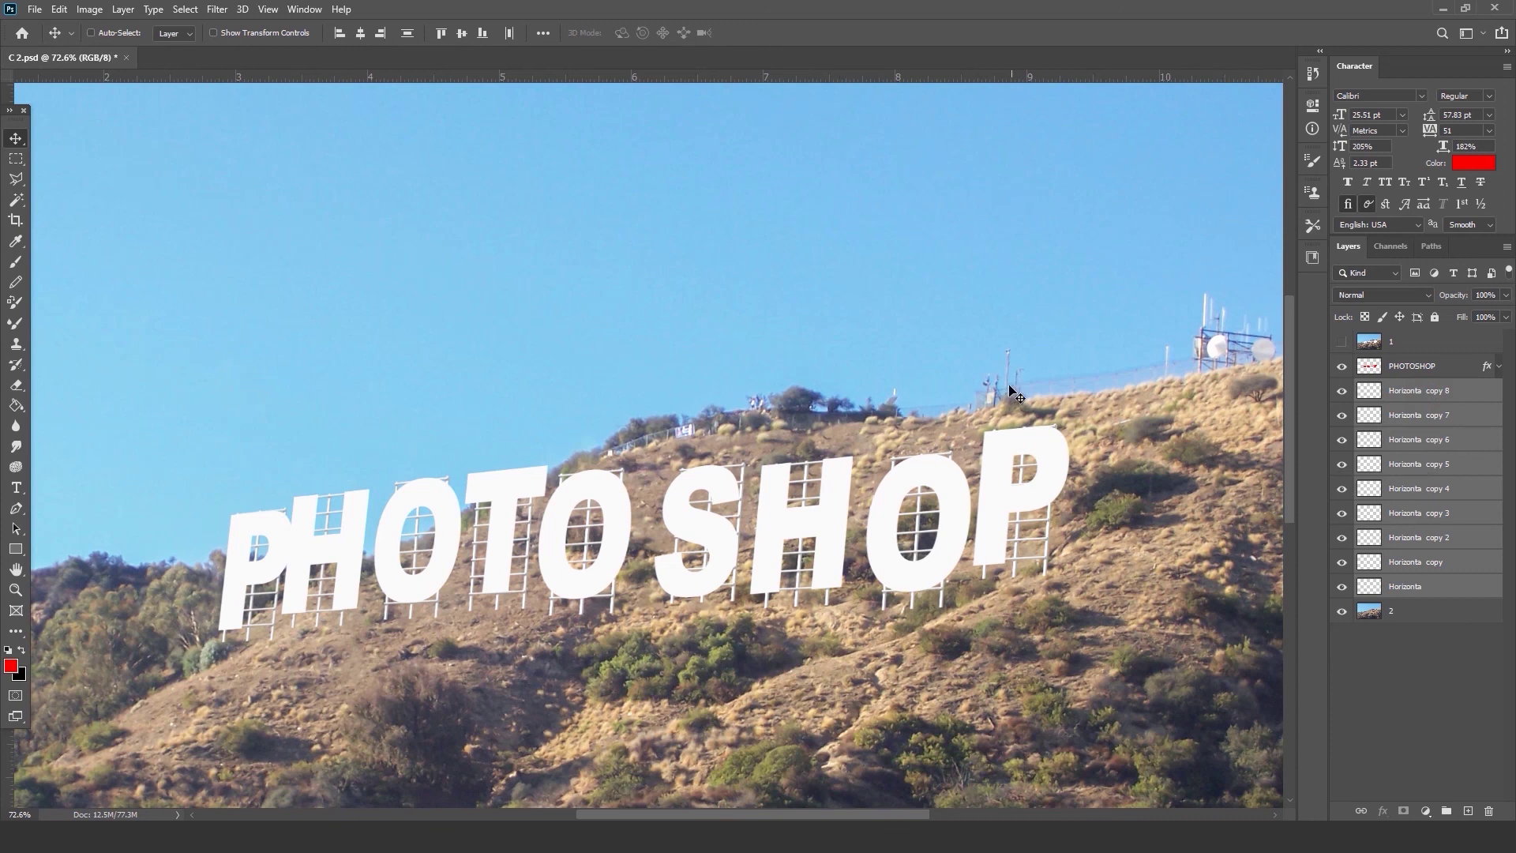
key(ctrl)
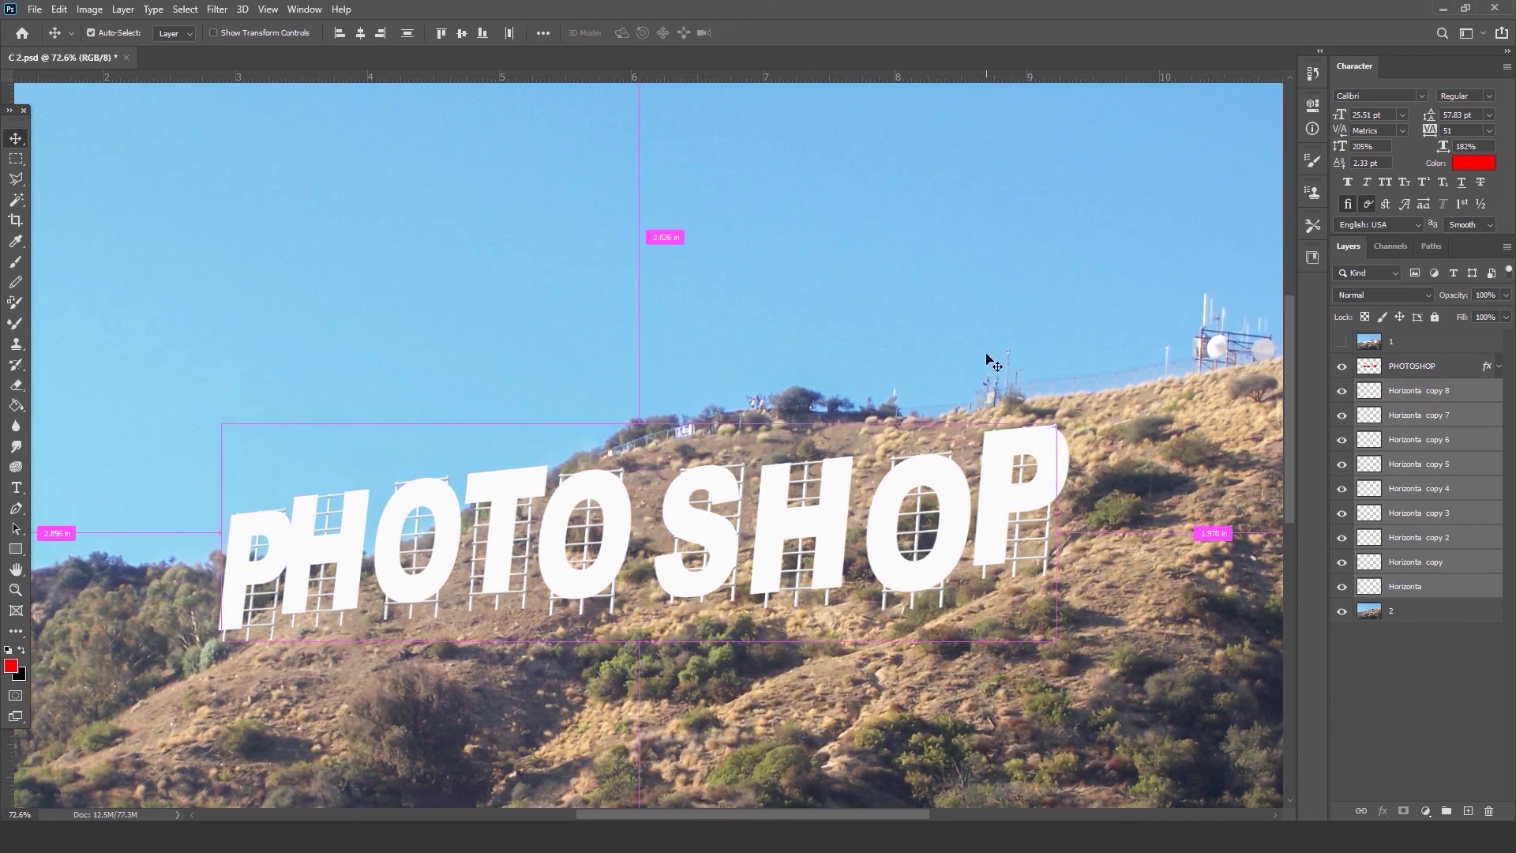
key(ctrl+e)
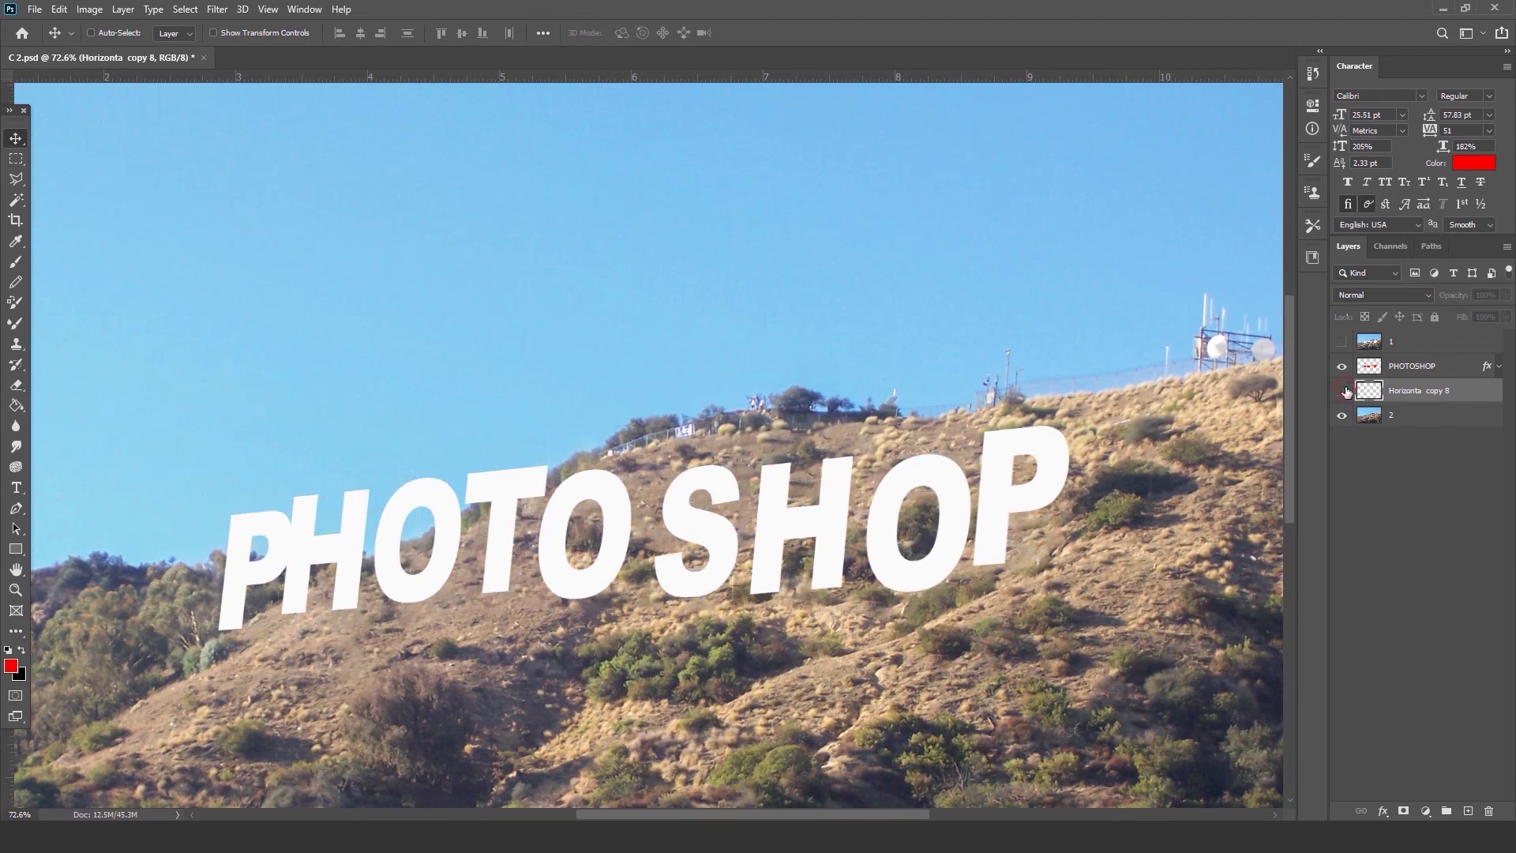
Examine the merged scaffold behind the final letters H, O and P up close, toggling the PHOTOSHOP lettering's visibility.
scroll(746, 514, down, 3)
scroll(746, 514, up, 6)
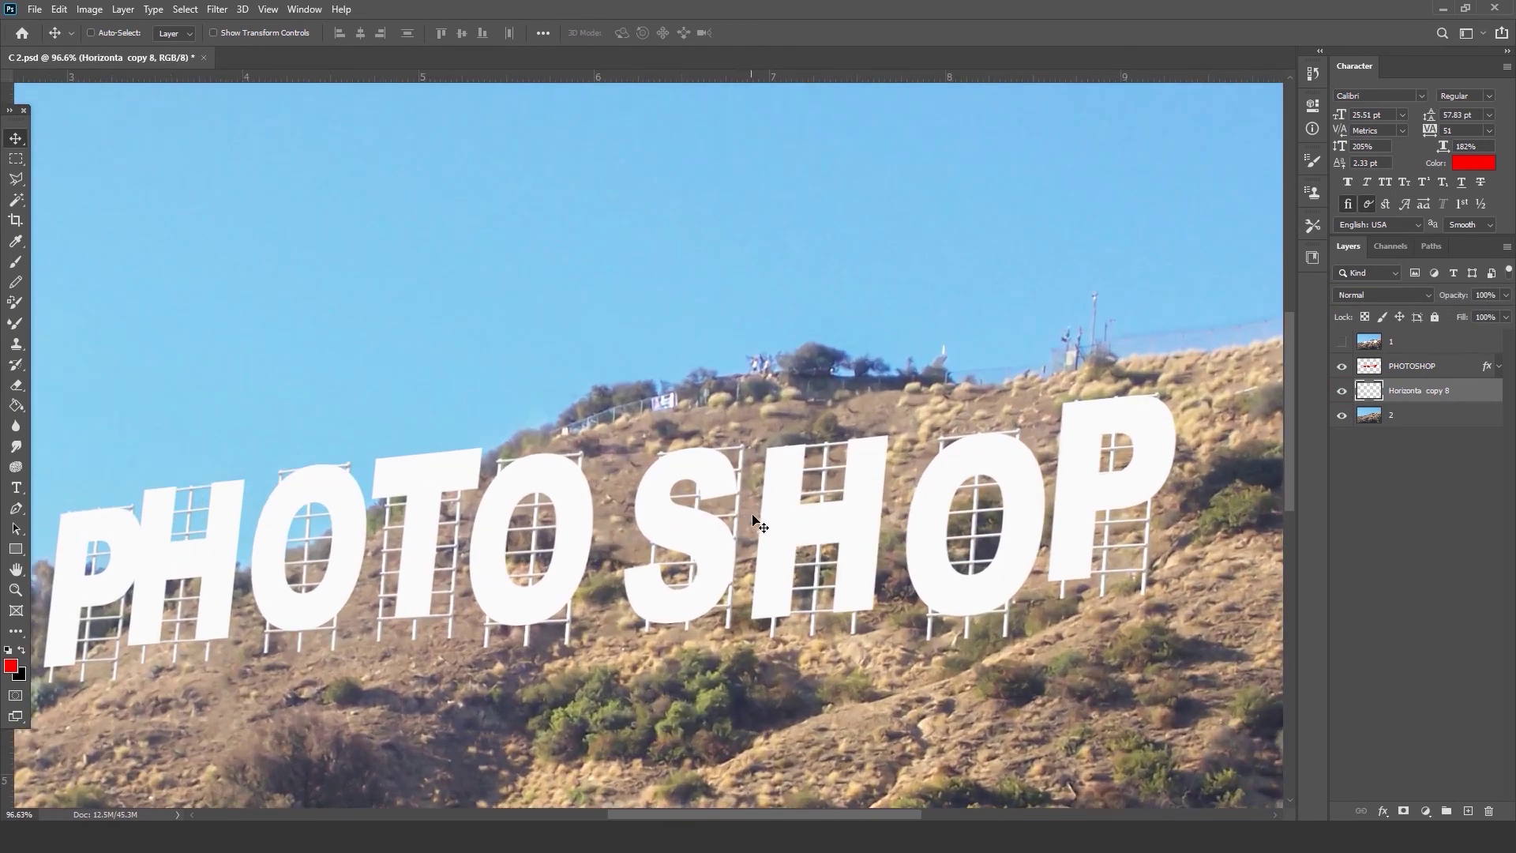
scroll(1155, 506, up, 2)
scroll(1155, 506, up, 3)
drag(1057, 511, 838, 462)
scroll(926, 470, up, 4)
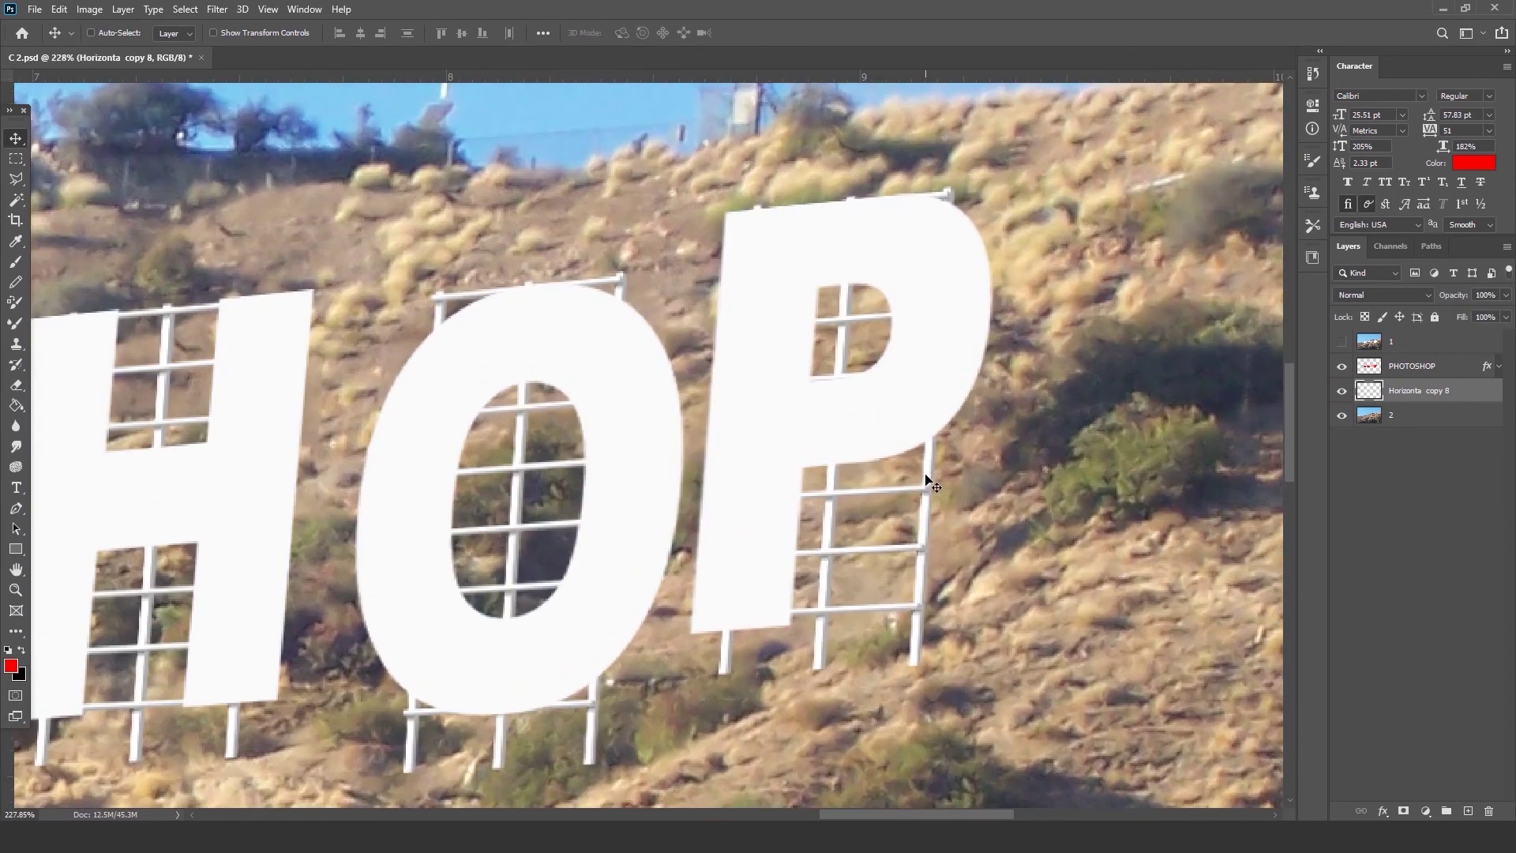
drag(921, 496, 827, 460)
scroll(790, 399, up, 2)
click(1342, 367)
click(1343, 366)
scroll(822, 332, down, 2)
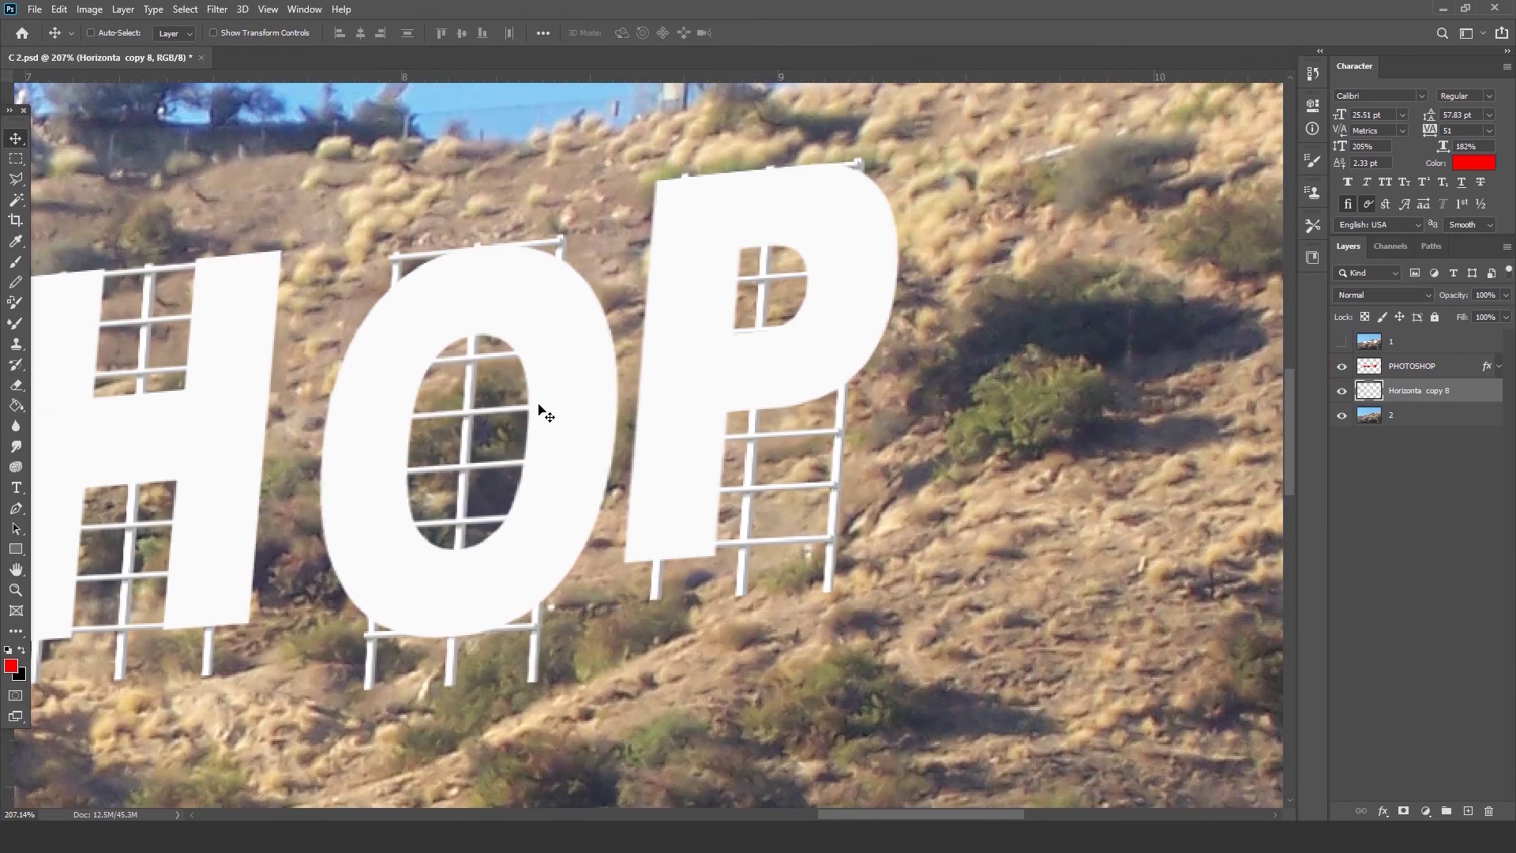
scroll(859, 387, up, 1)
ctrl+click(1369, 390)
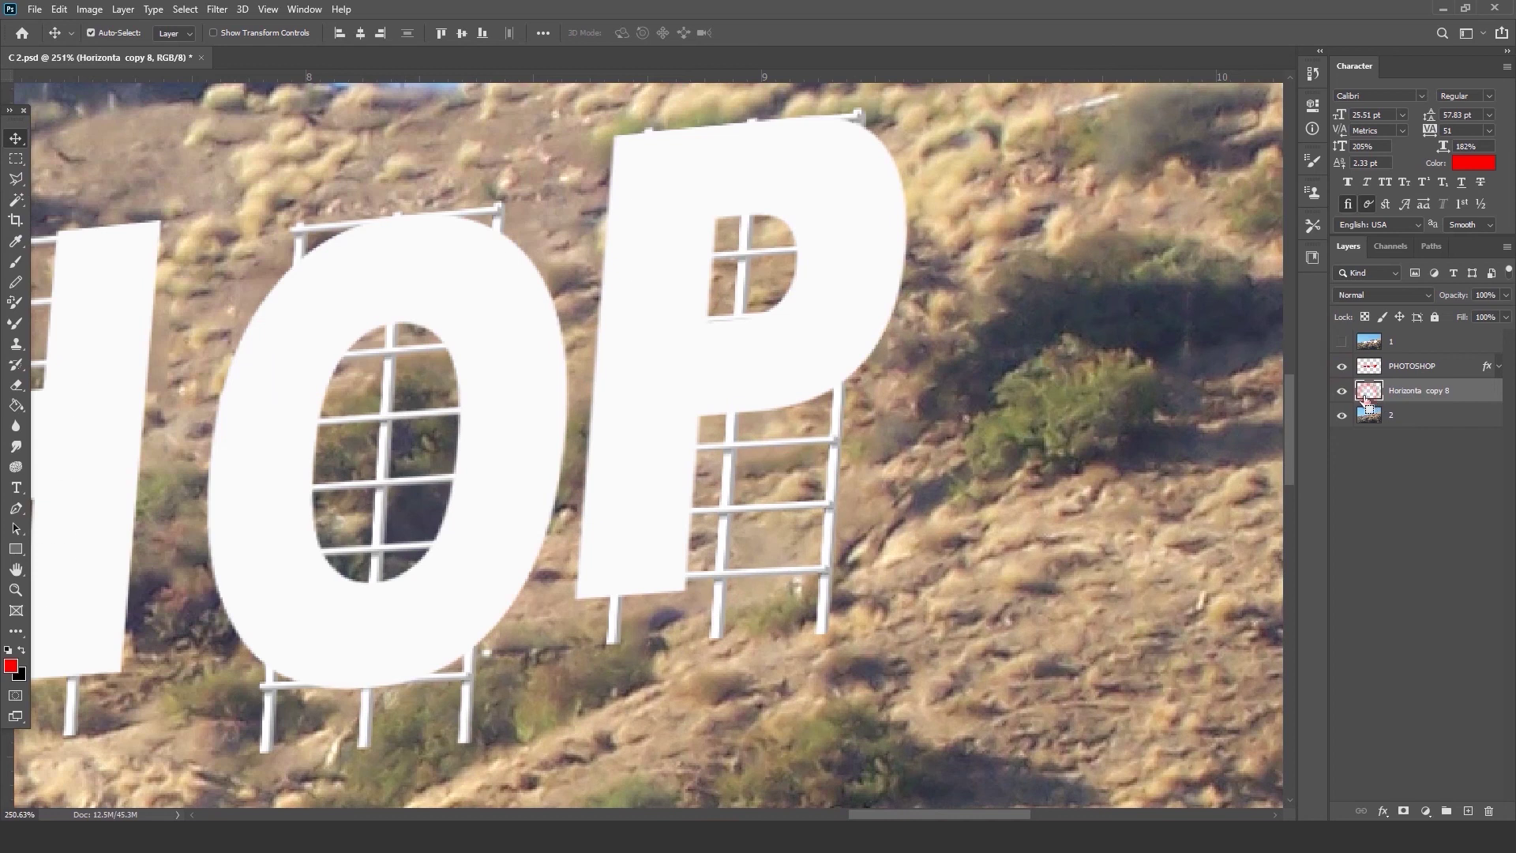
scroll(830, 413, up, 1)
scroll(834, 423, down, 2)
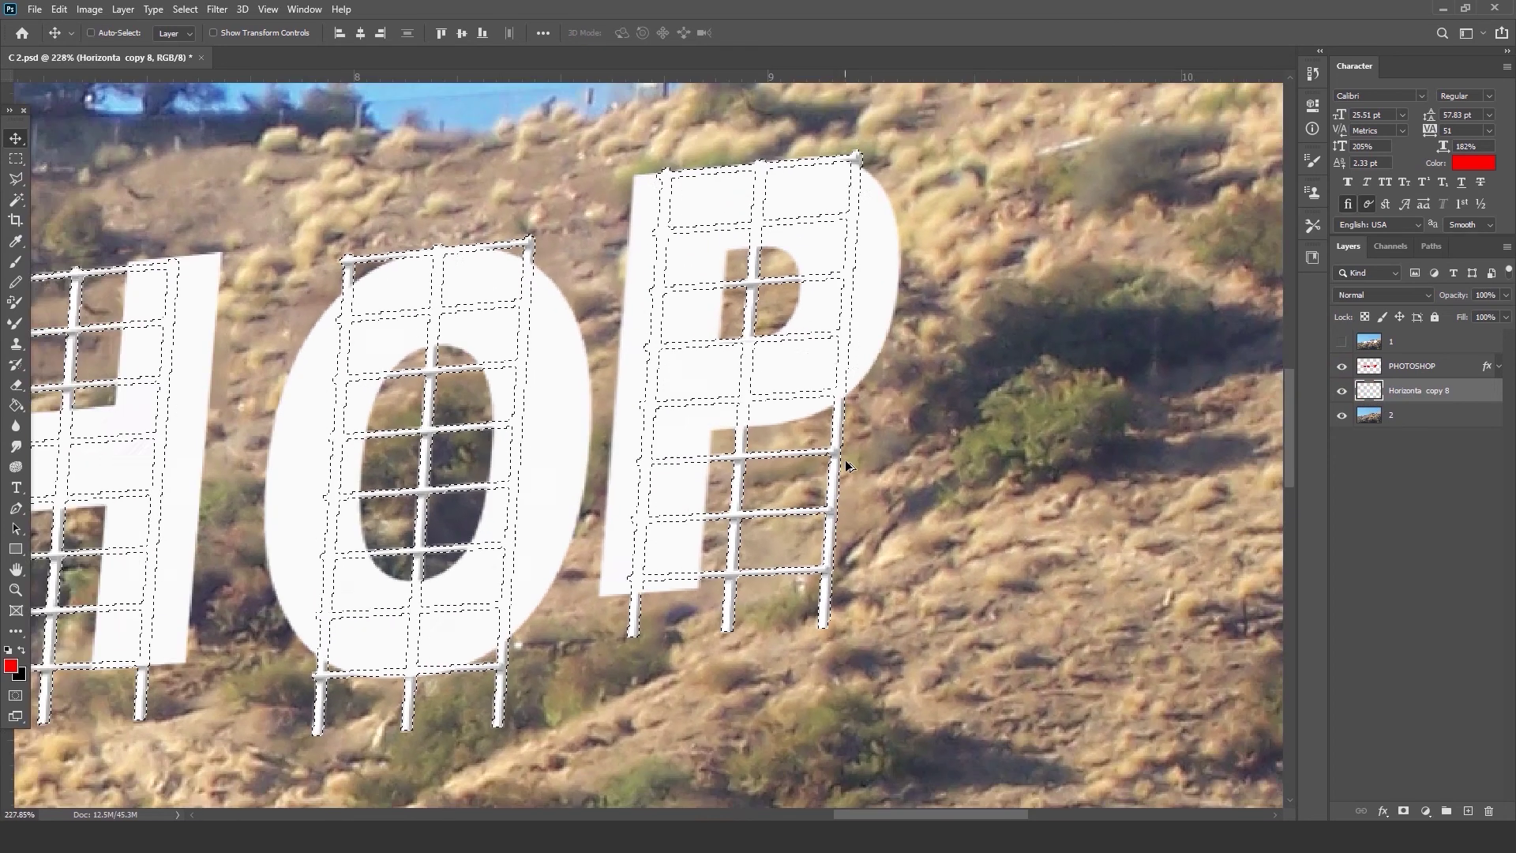
click(18, 160)
click(843, 373)
scroll(840, 386, up, 4)
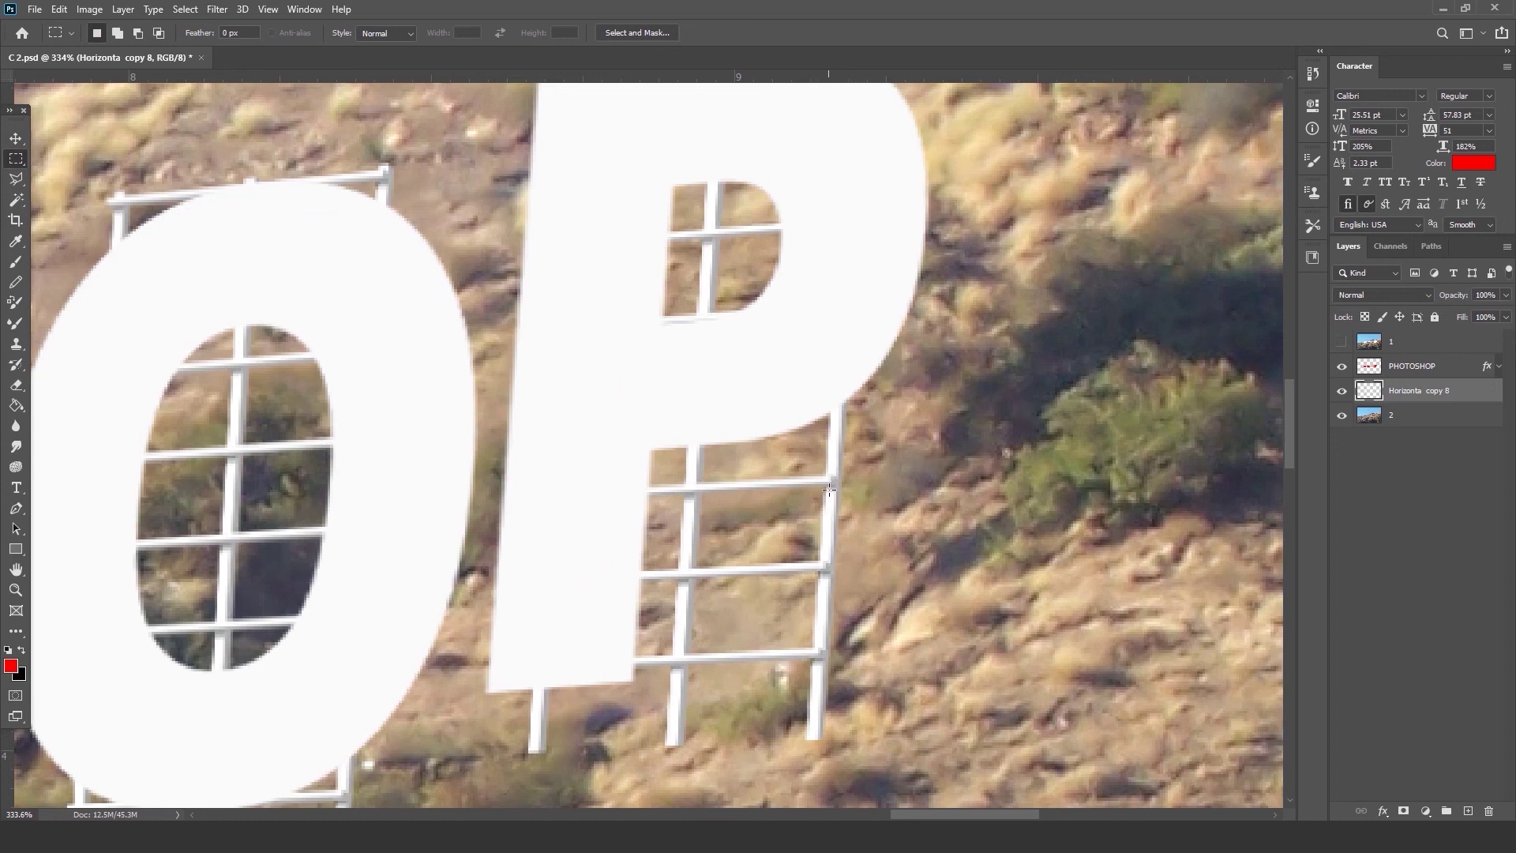
scroll(829, 479, down, 2)
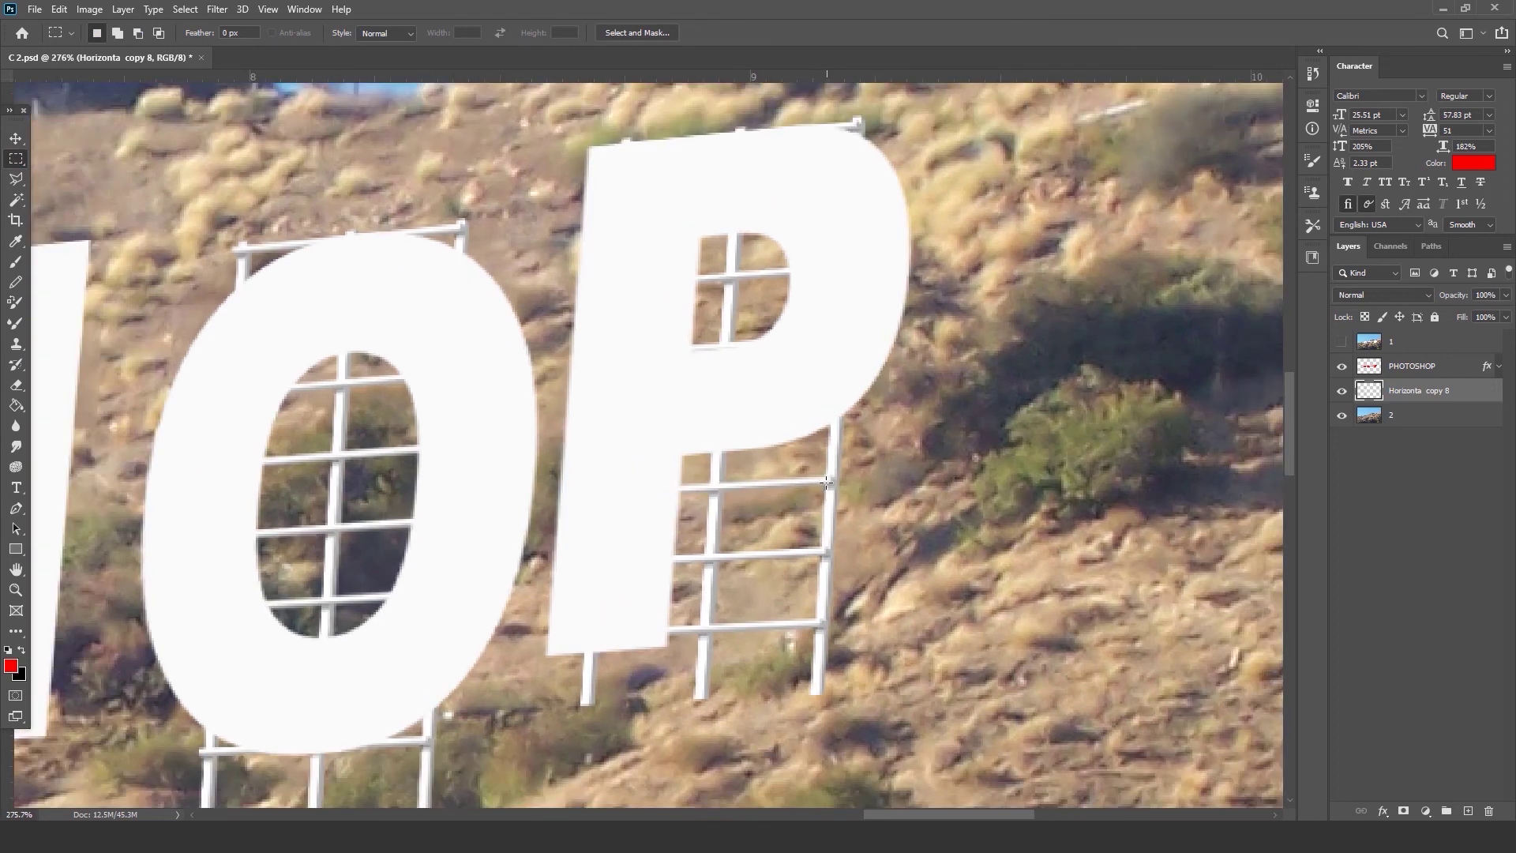
Put the merged scaffold layer into a group and mask the group with a selection of the scaffold's outline.
click(1342, 392)
click(1342, 392)
key(ctrl+g)
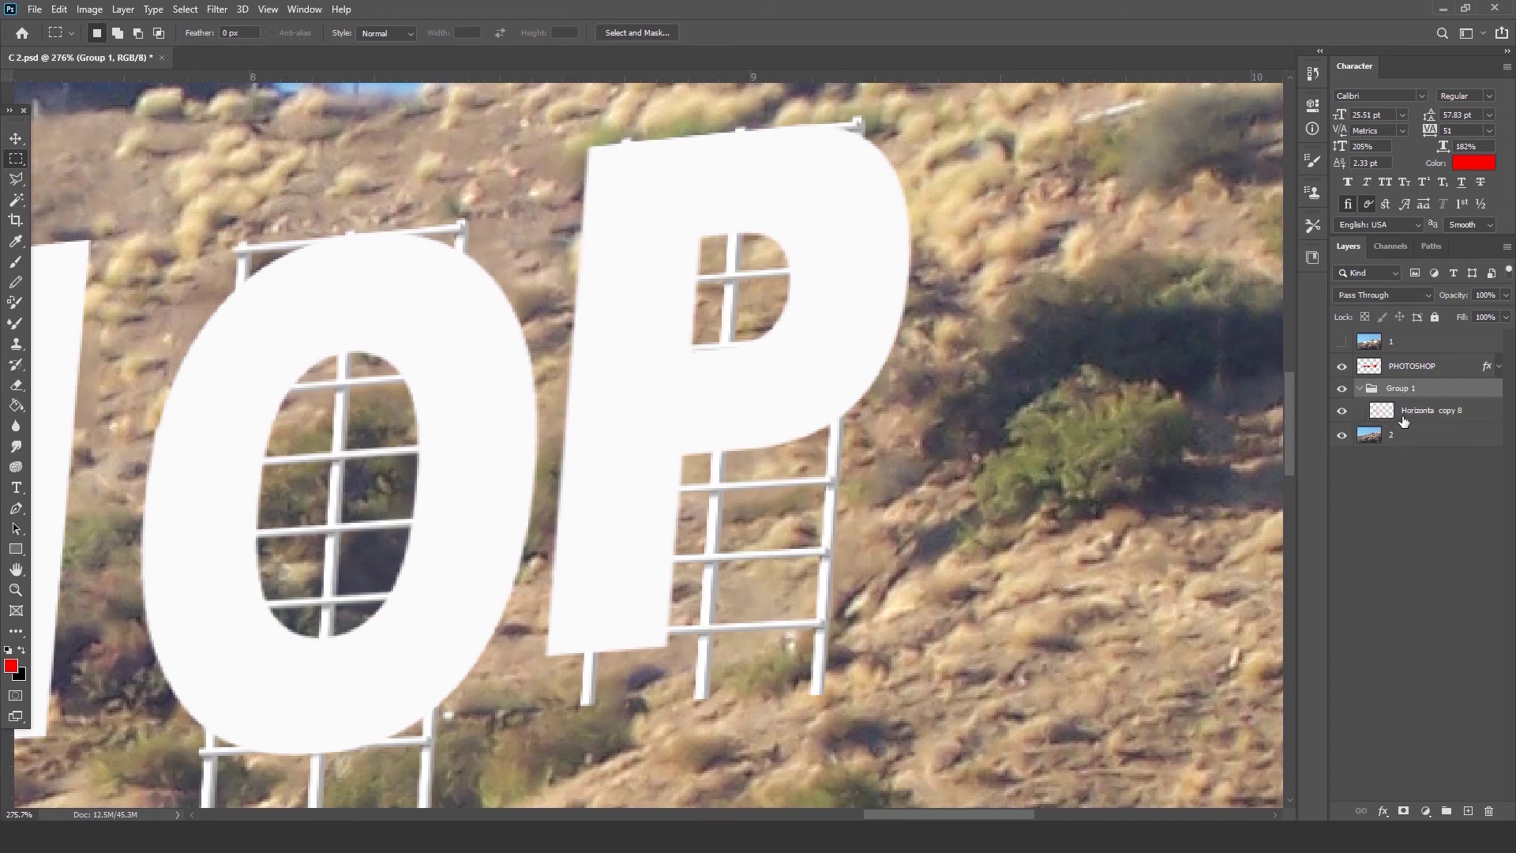
click(1413, 409)
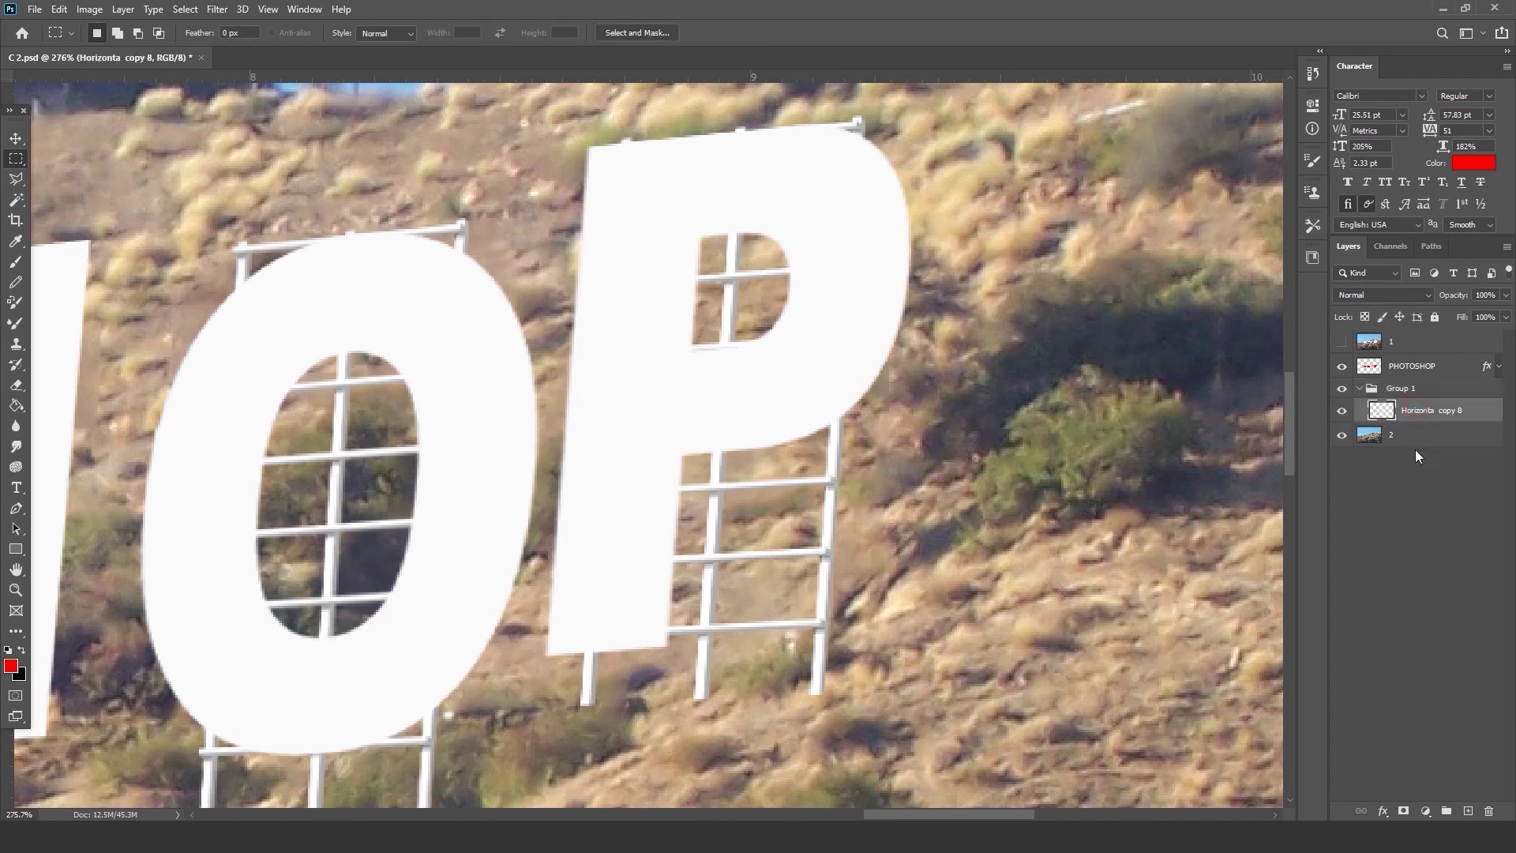
ctrl+click(1378, 415)
click(1406, 388)
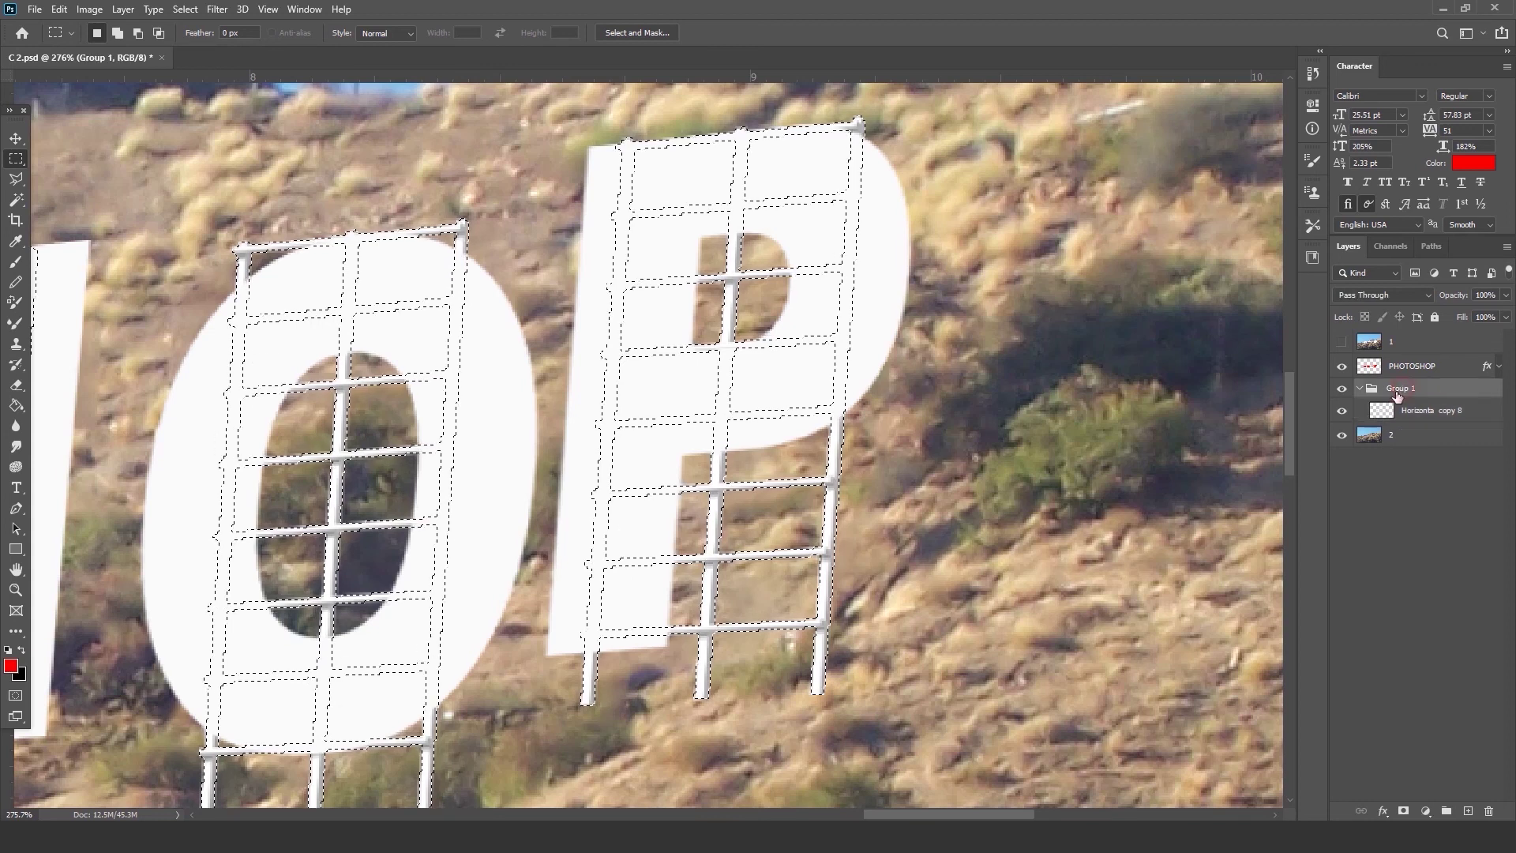
click(1403, 811)
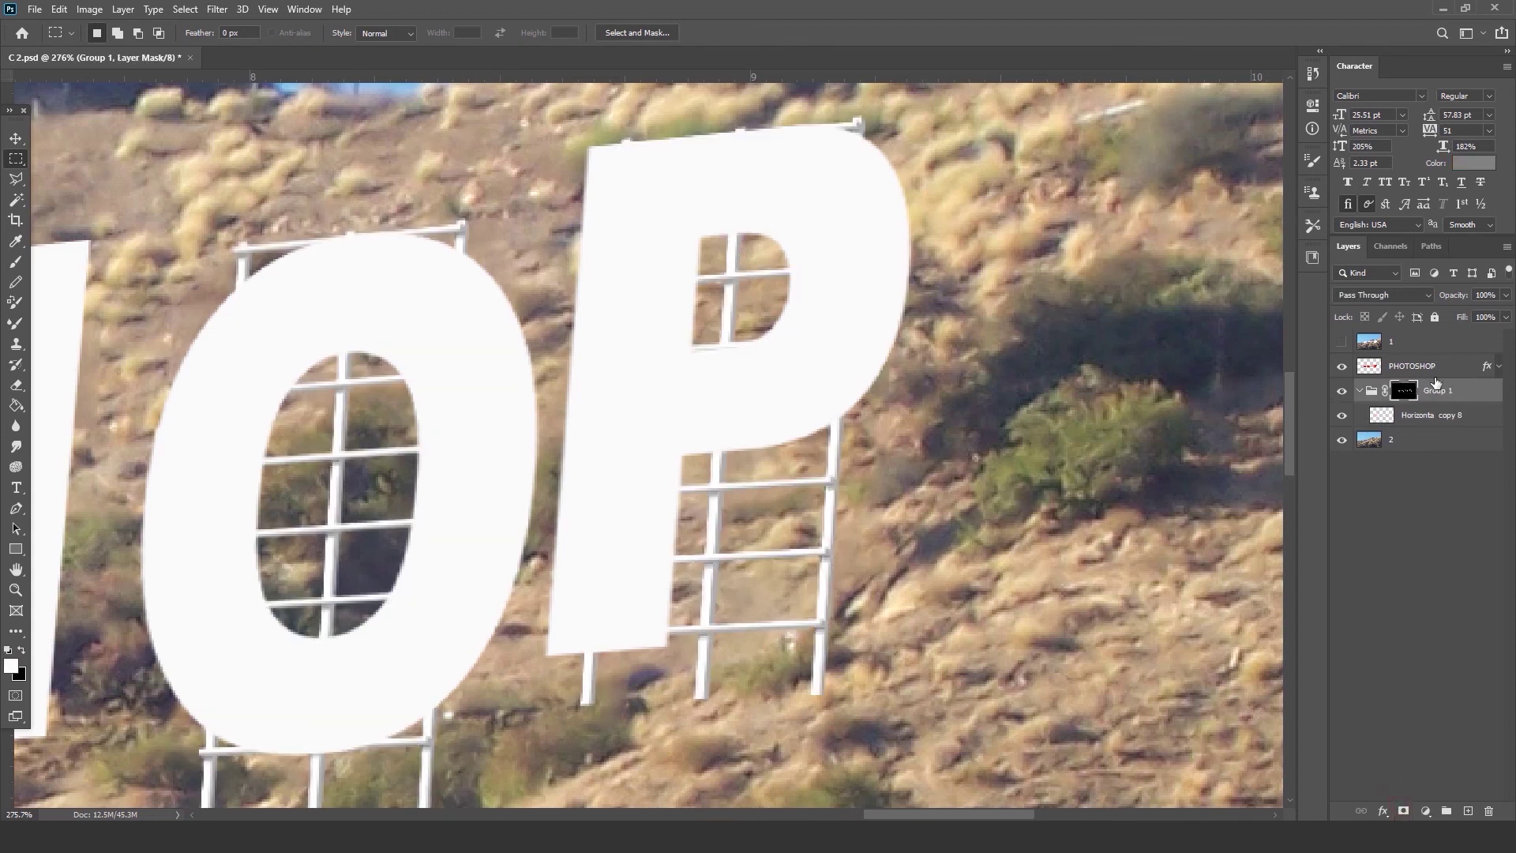
Duplicate the PHOTOSHOP lettering layer and move the copy into Group 1 above the scaffold layer.
click(1400, 364)
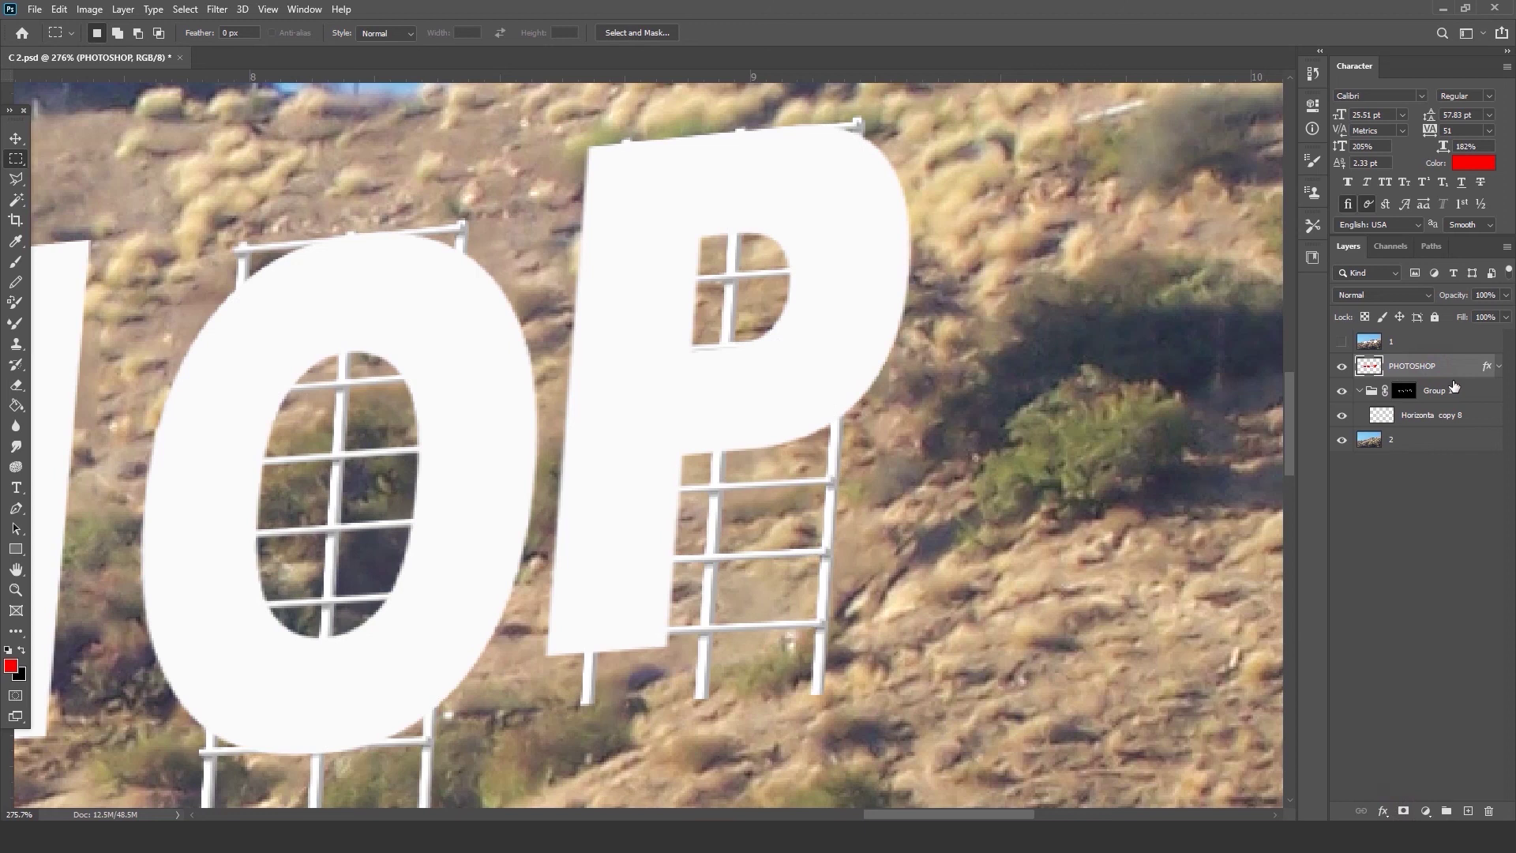
key(ctrl+j)
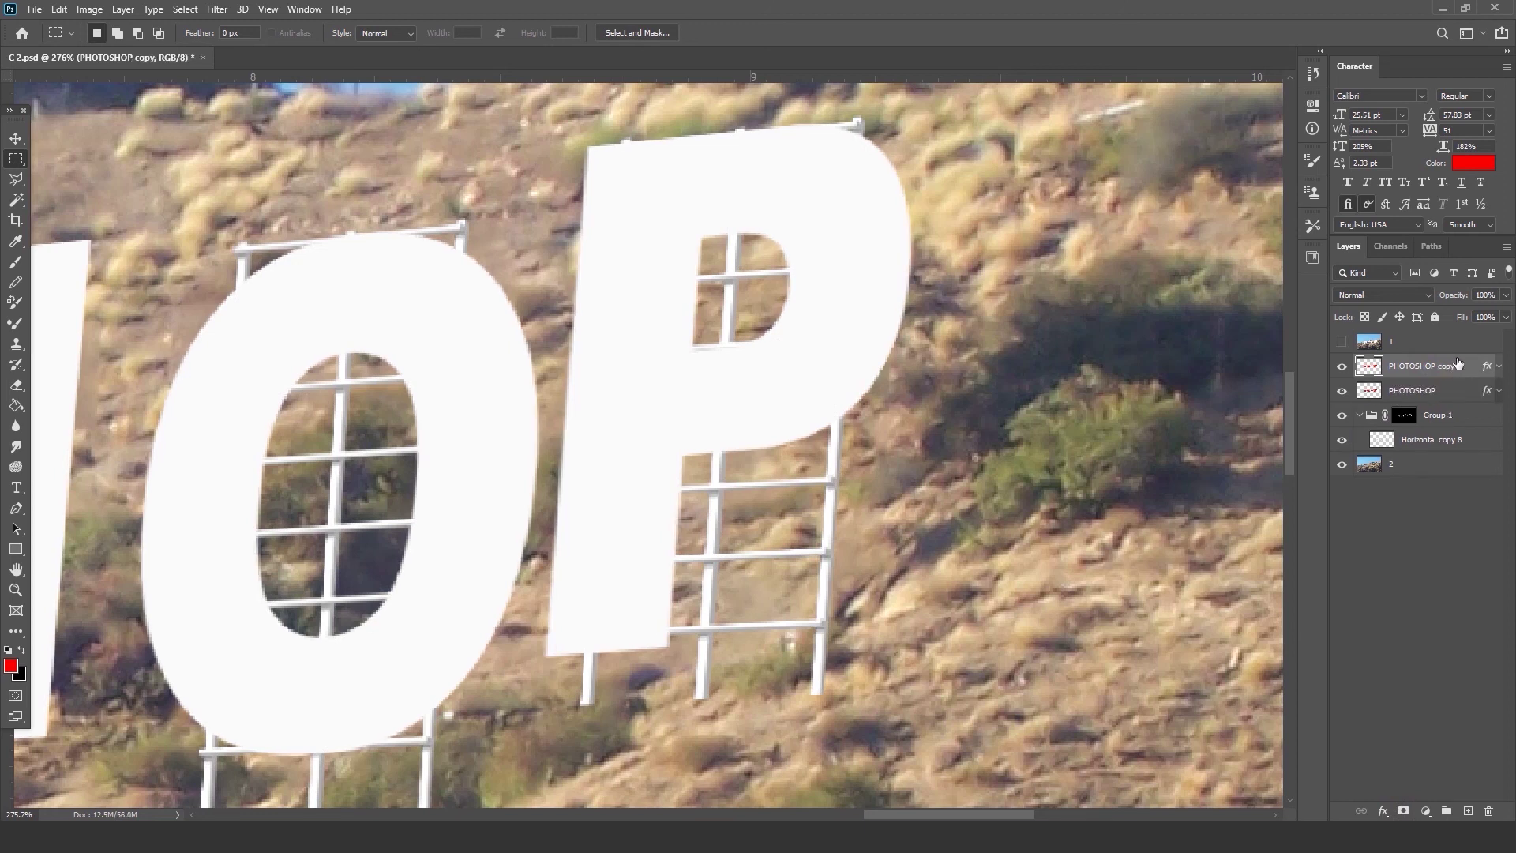
drag(1434, 369, 1484, 427)
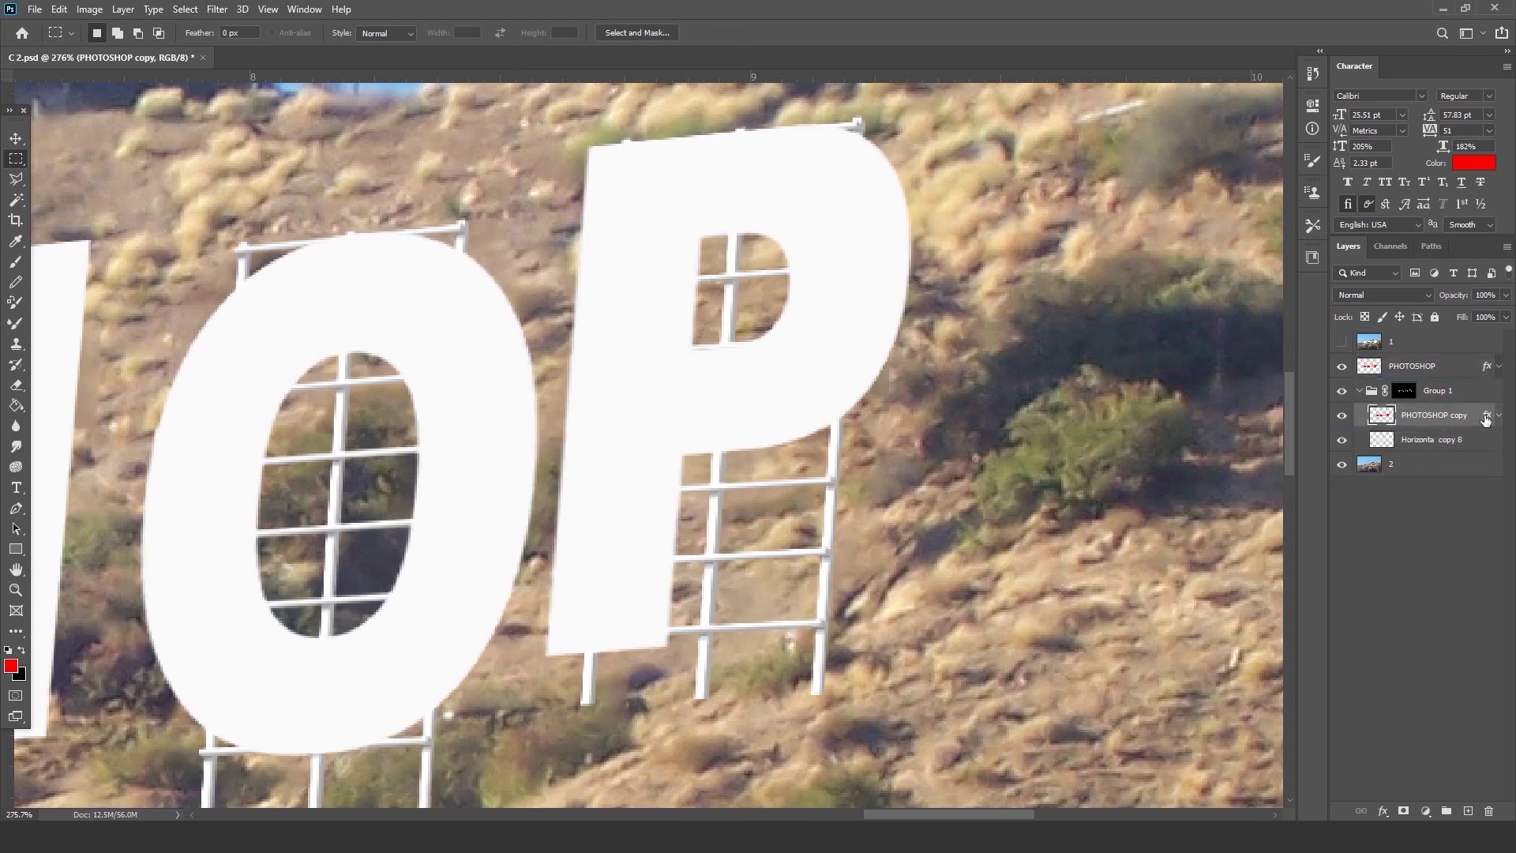
Enable a drop shadow on PHOTOSHOP copy with 2 px distance, 0% spread and 2 px size.
double_click(1487, 414)
drag(197, 178, 186, 212)
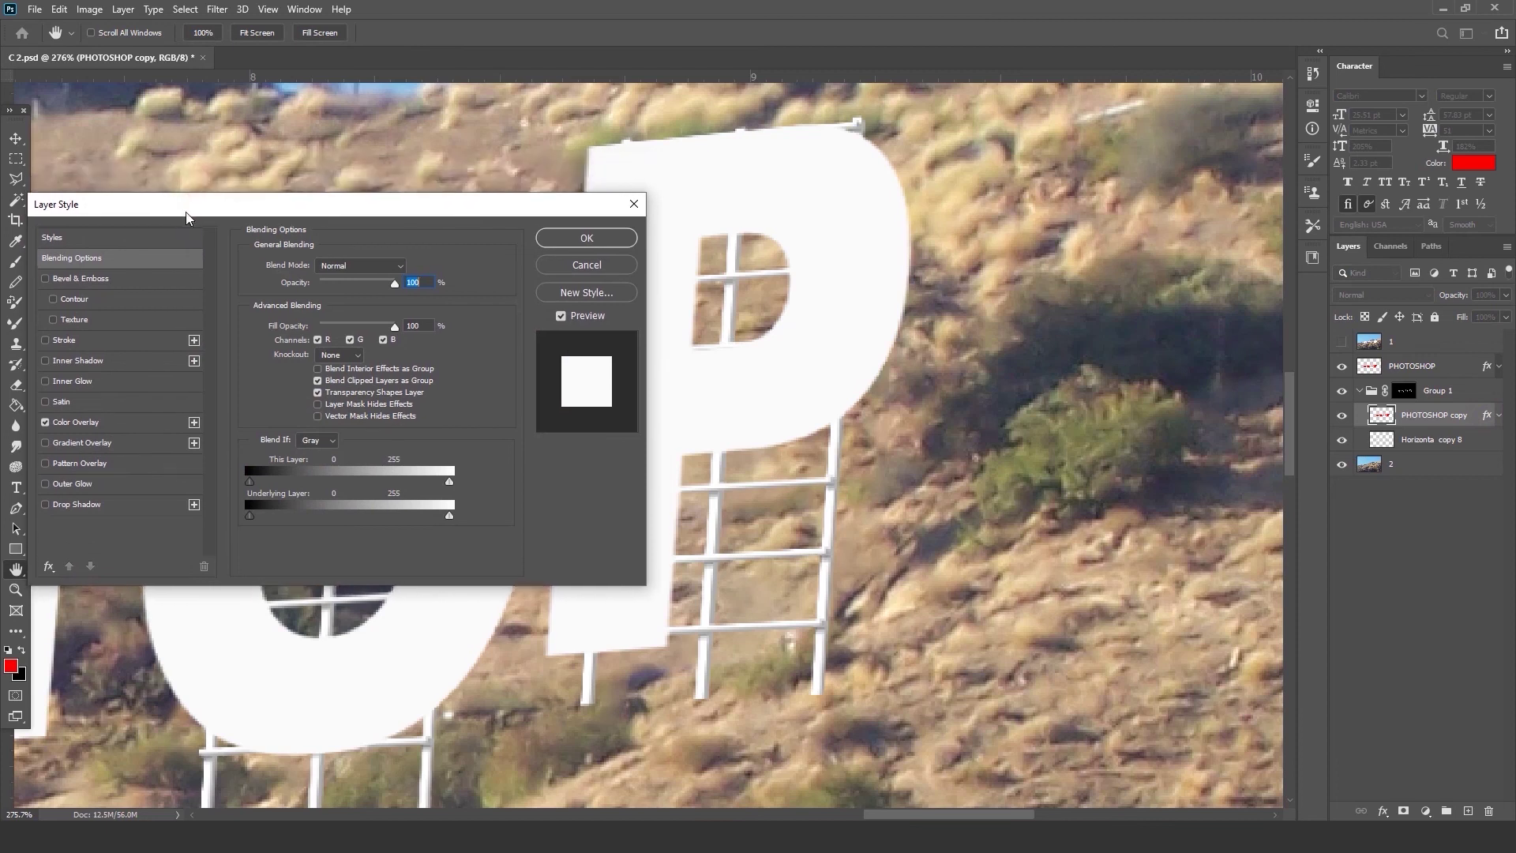
click(75, 505)
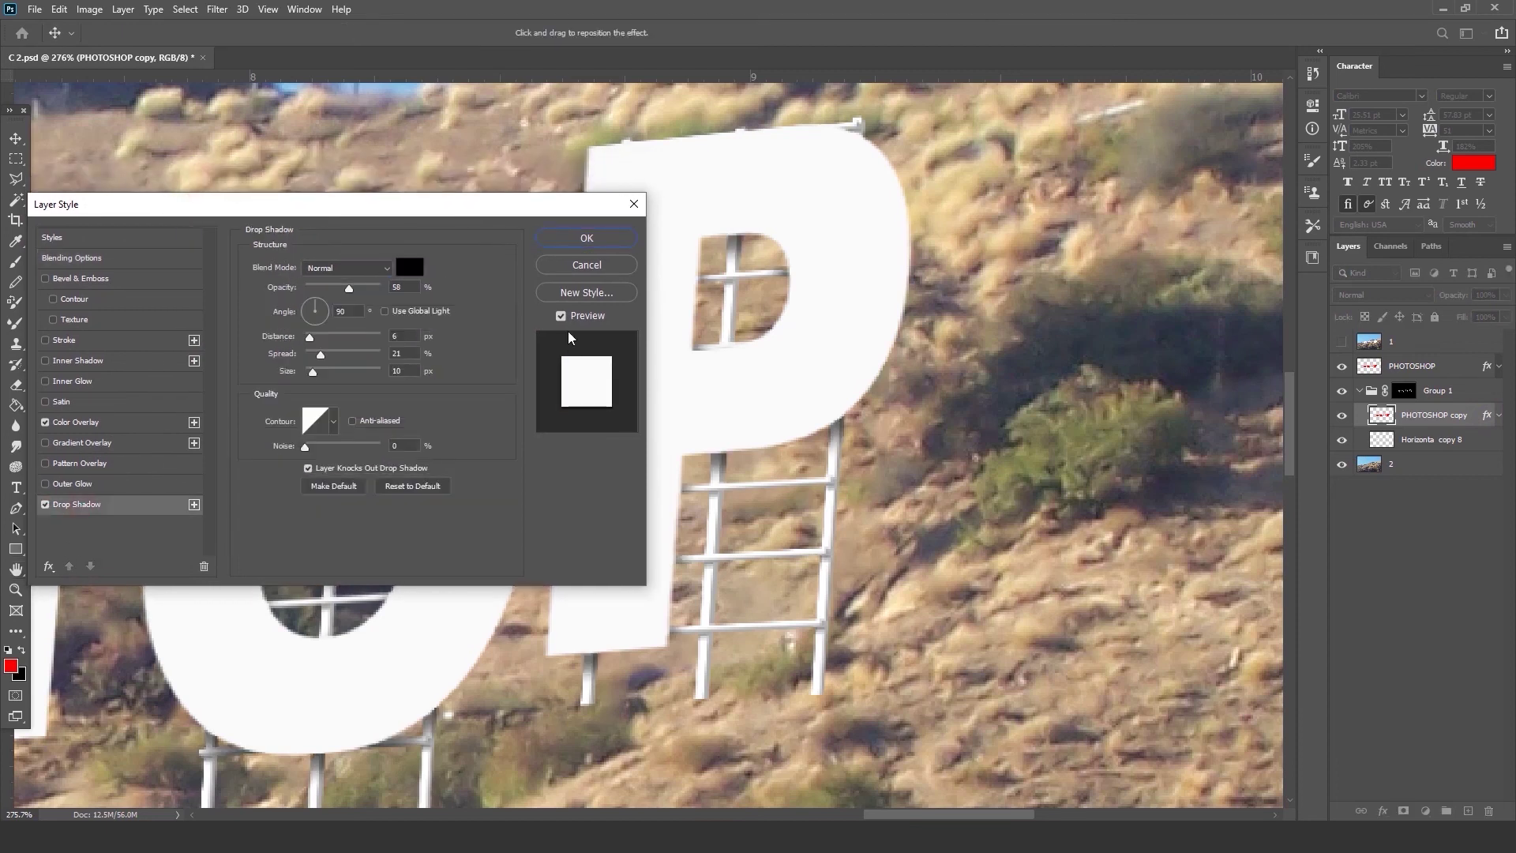
drag(320, 354, 305, 371)
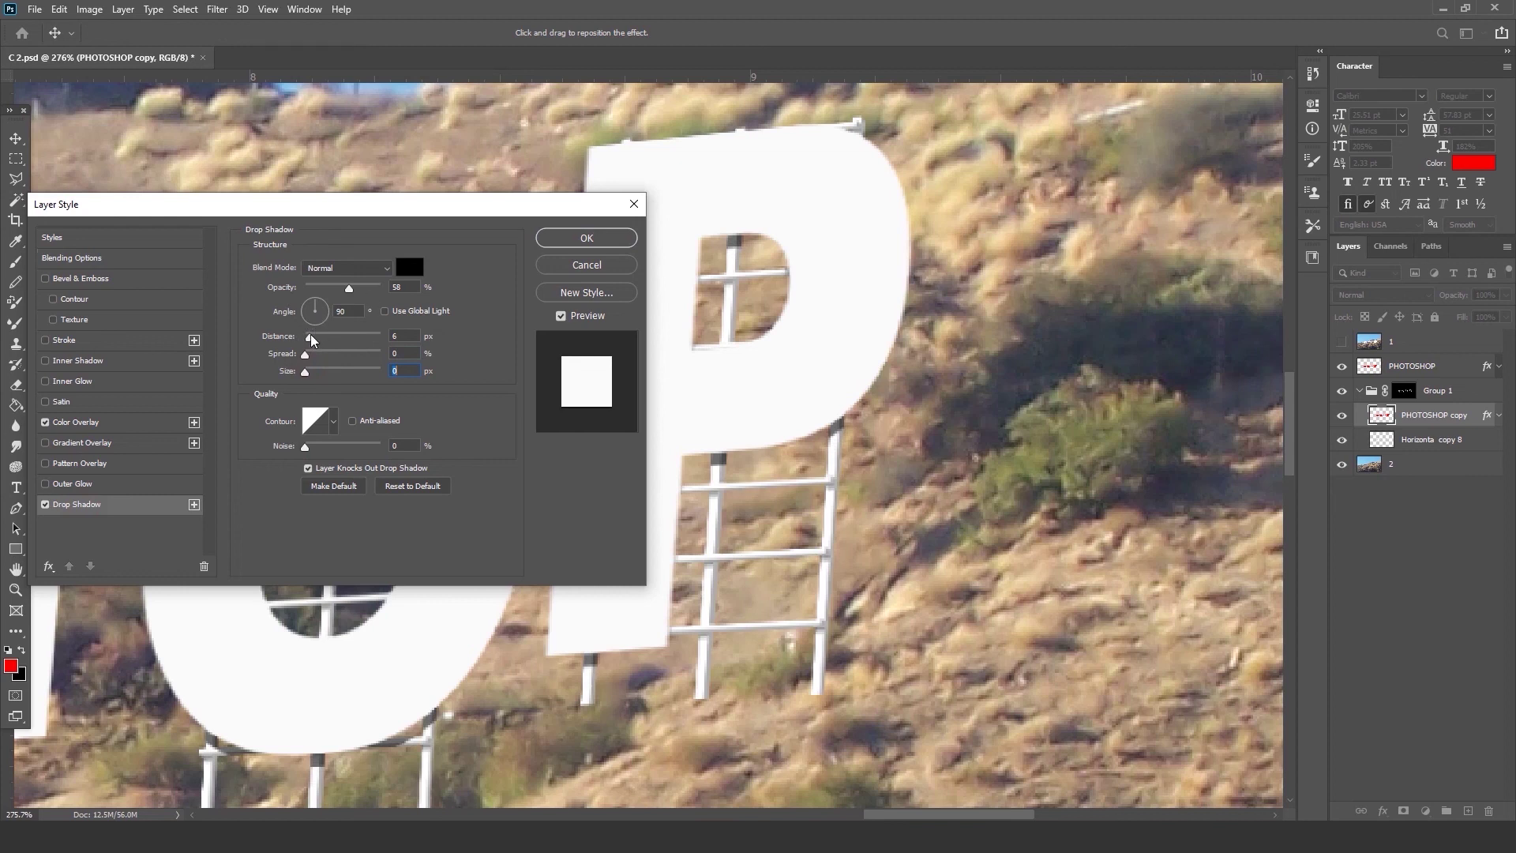
drag(312, 340, 306, 338)
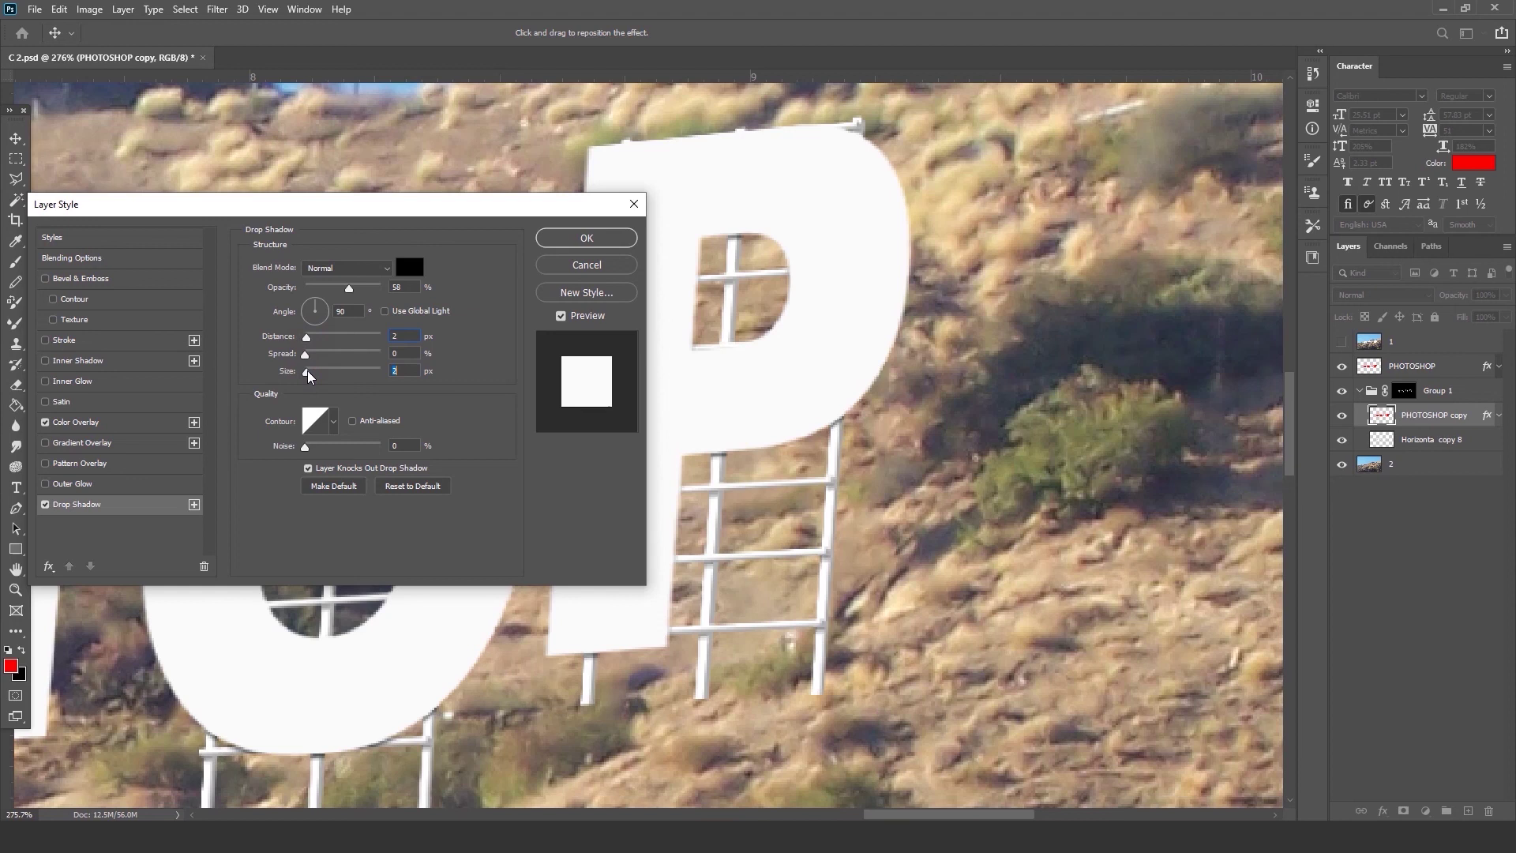
Add a second drop shadow with 31% opacity, 135° angle, 6 px distance and 0 px size, and apply the layer style.
click(194, 505)
click(120, 525)
click(314, 309)
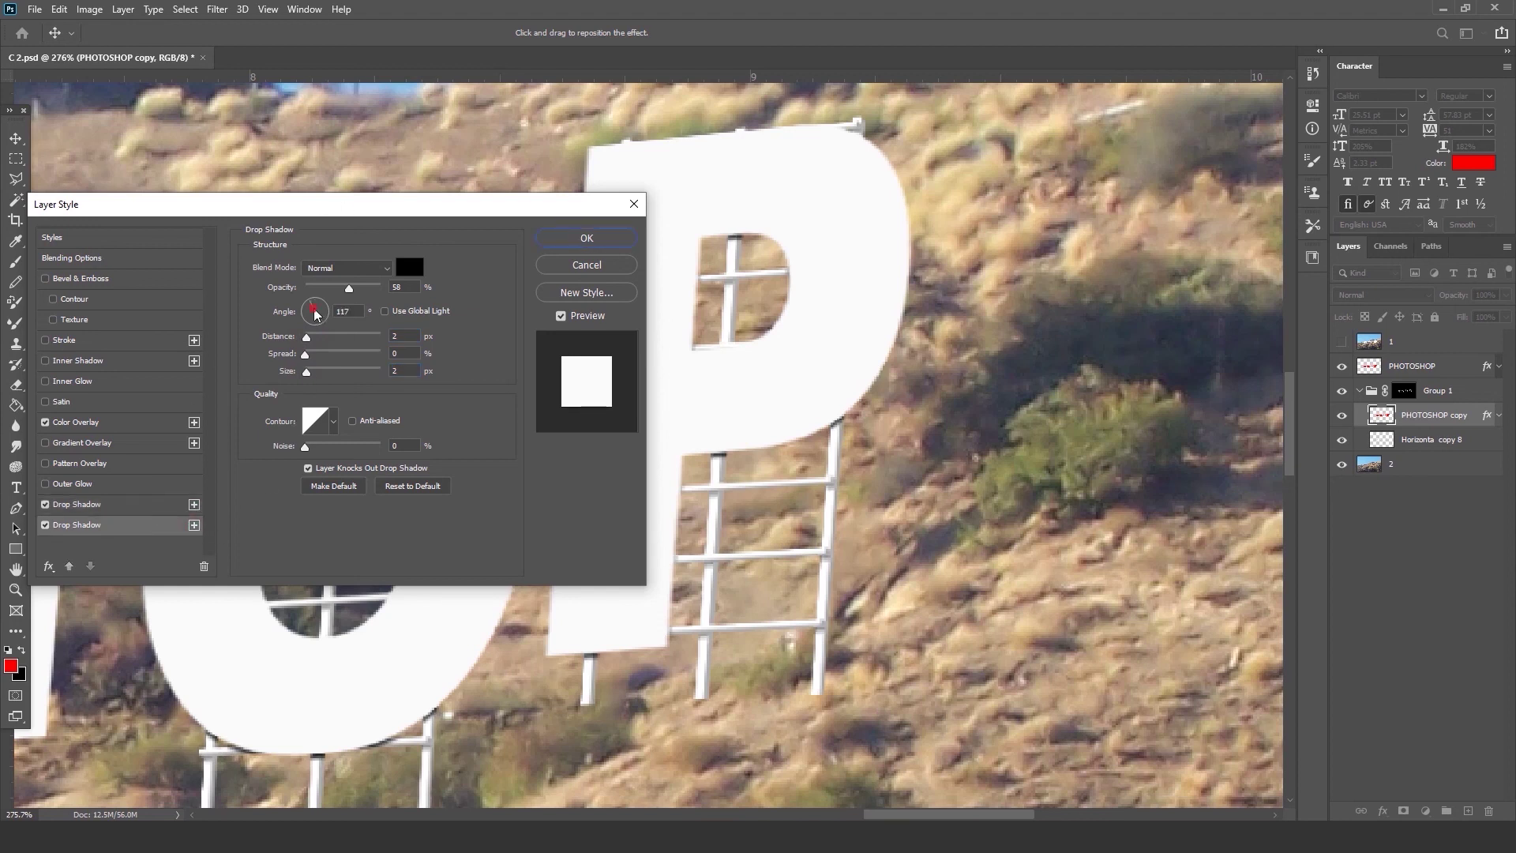
drag(310, 307, 311, 337)
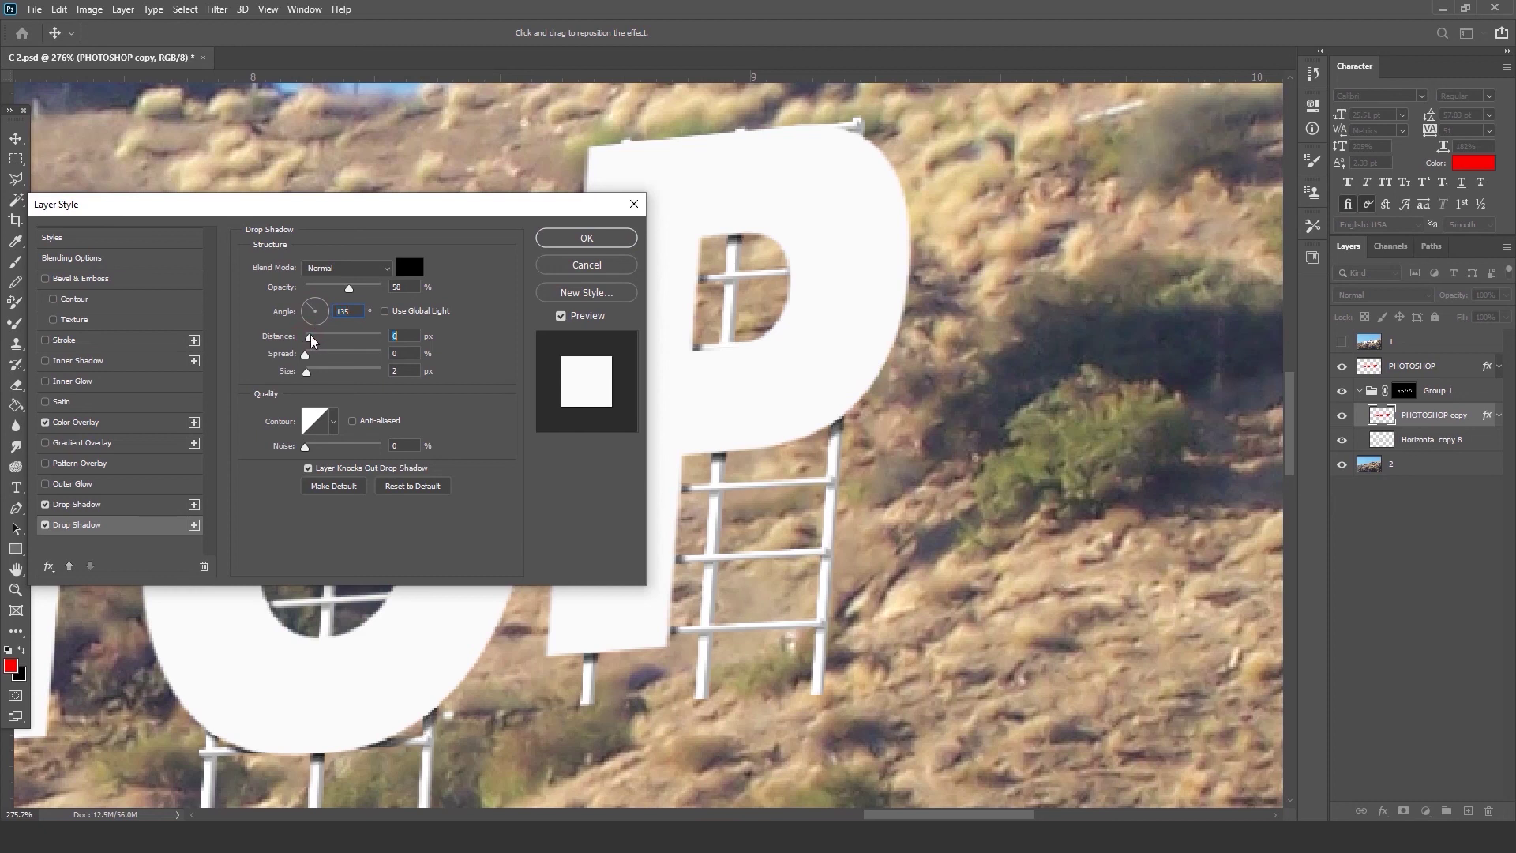
click(327, 286)
mouse_move(307, 372)
mouse_down()
mouse_move(280, 355)
mouse_move(312, 343)
mouse_up()
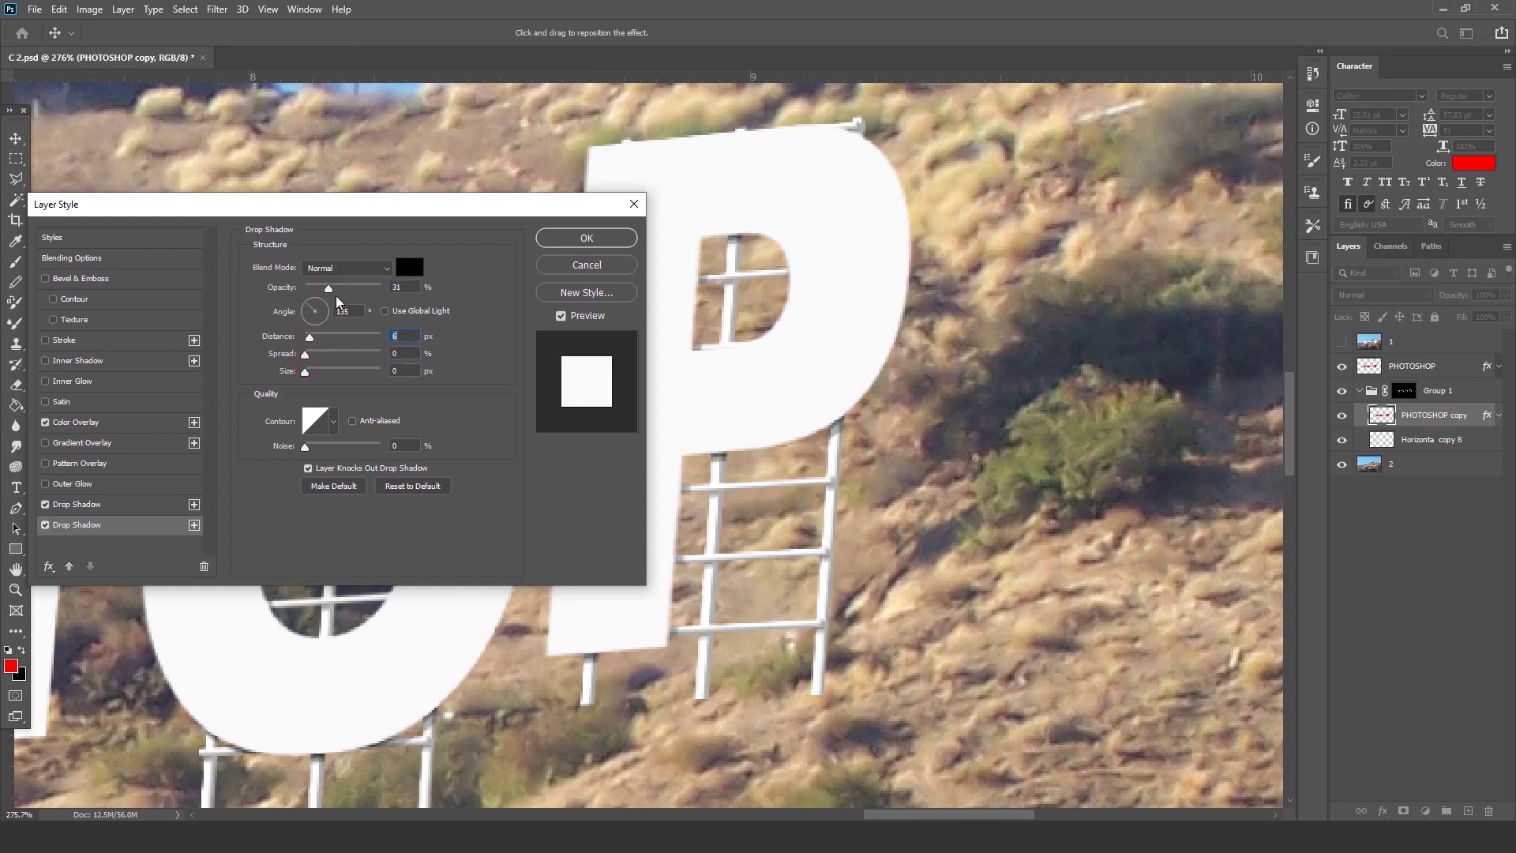
click(597, 236)
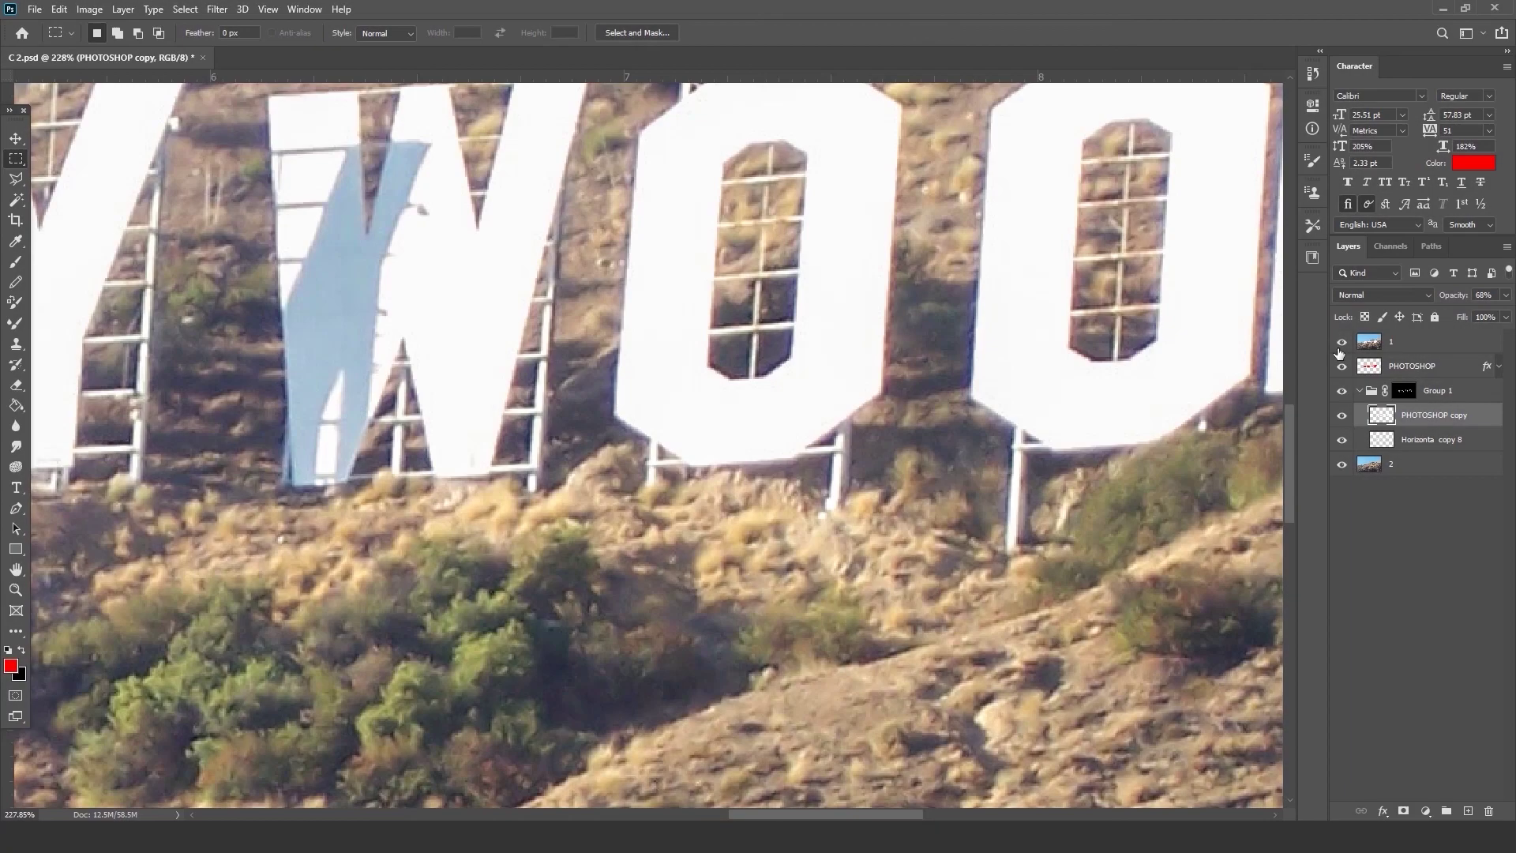
Toggle photo layer 1 to compare the shaded scaffolds with the original sign.
click(1340, 348)
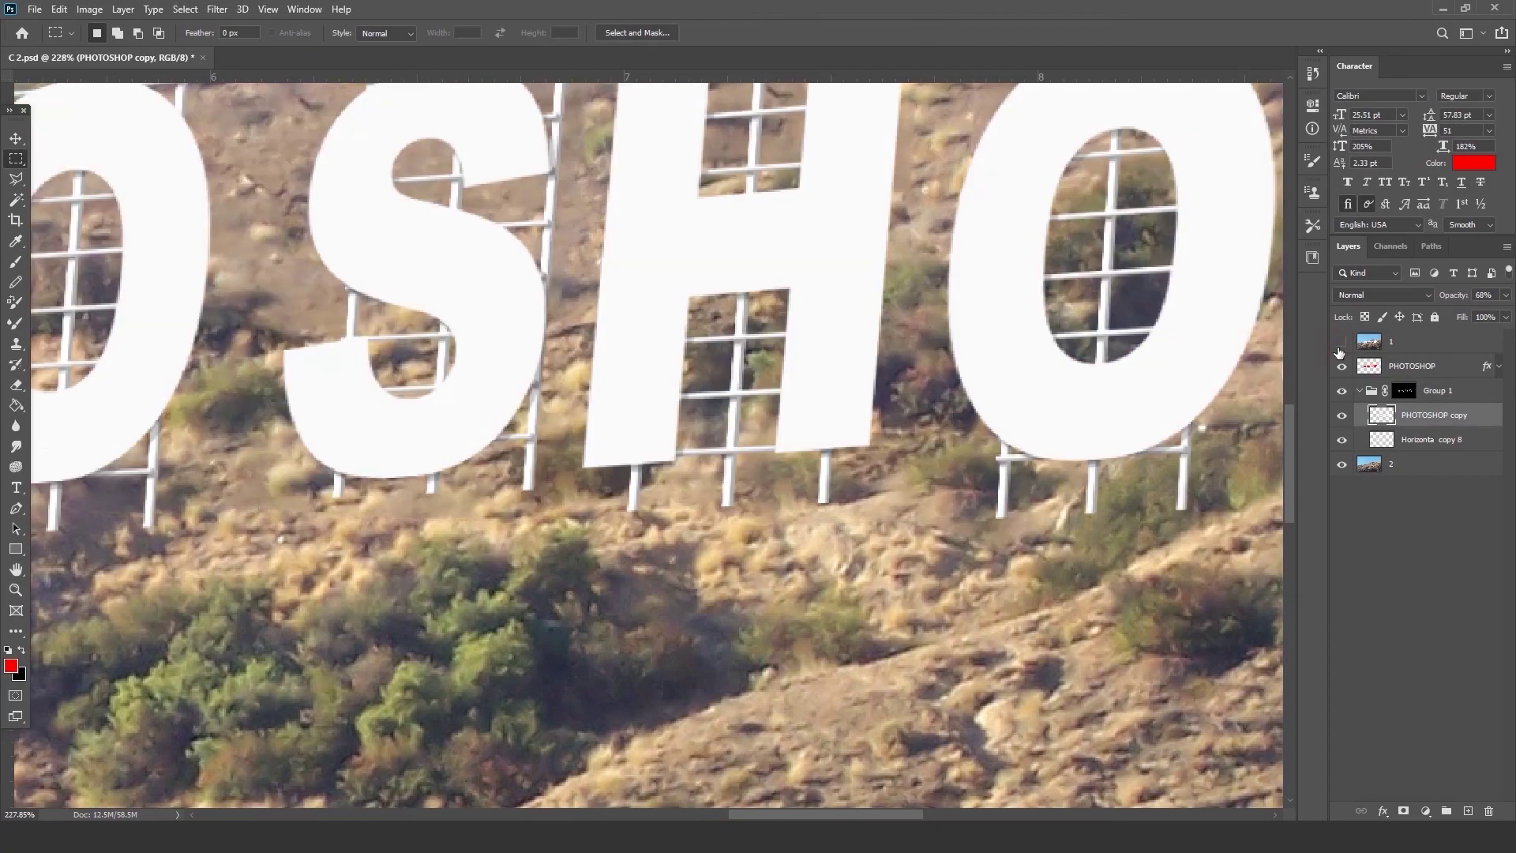
click(1339, 348)
click(1339, 348)
scroll(650, 397, down, 9)
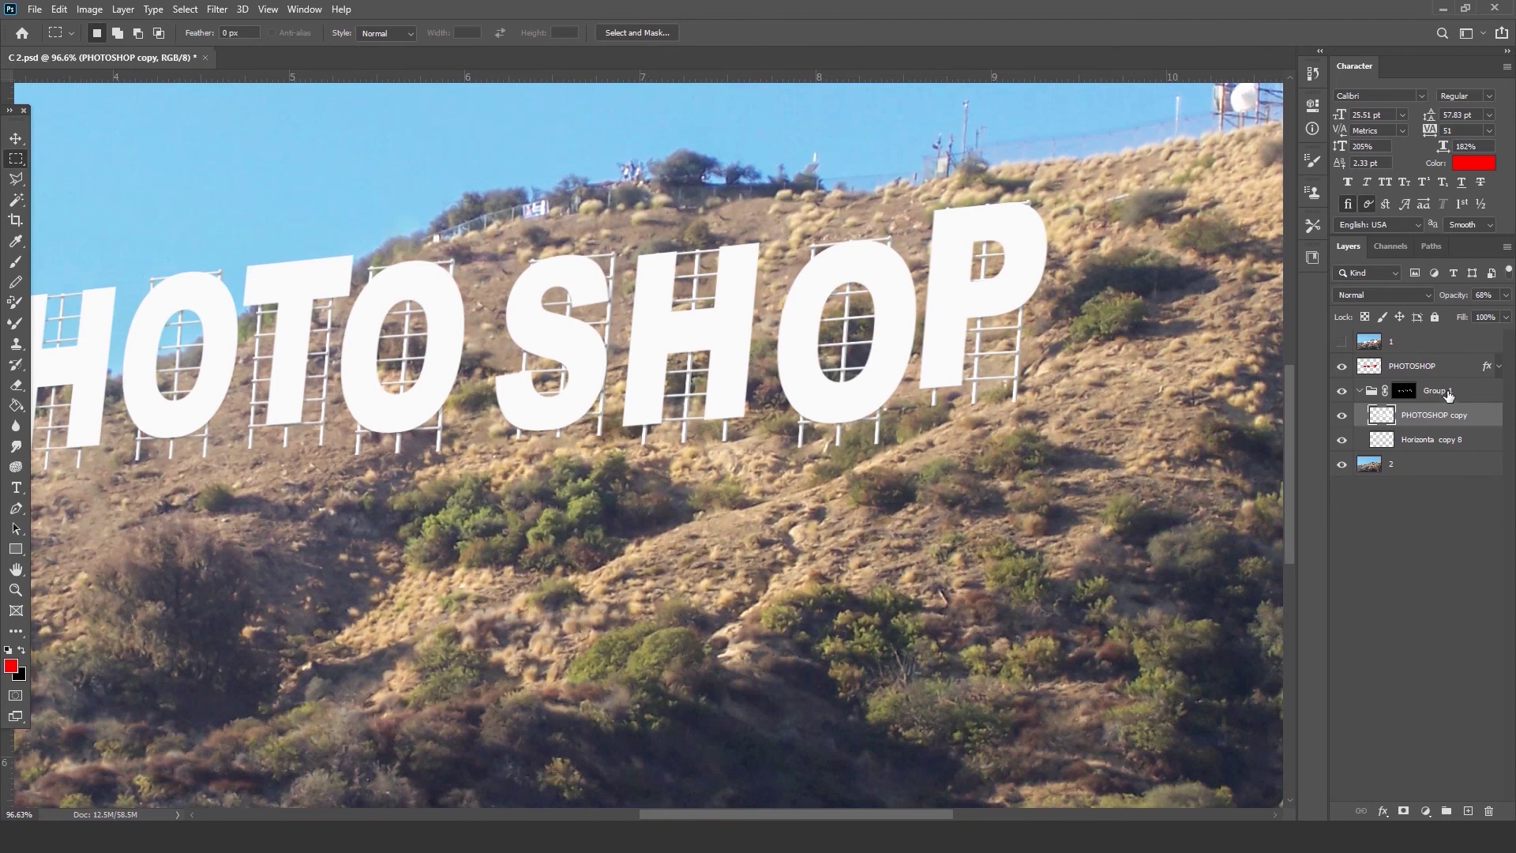
Collapse Group 1 and merge it with the PHOTOSHOP lettering layer into a single layer, checking the contents by toggling visibility.
click(1374, 391)
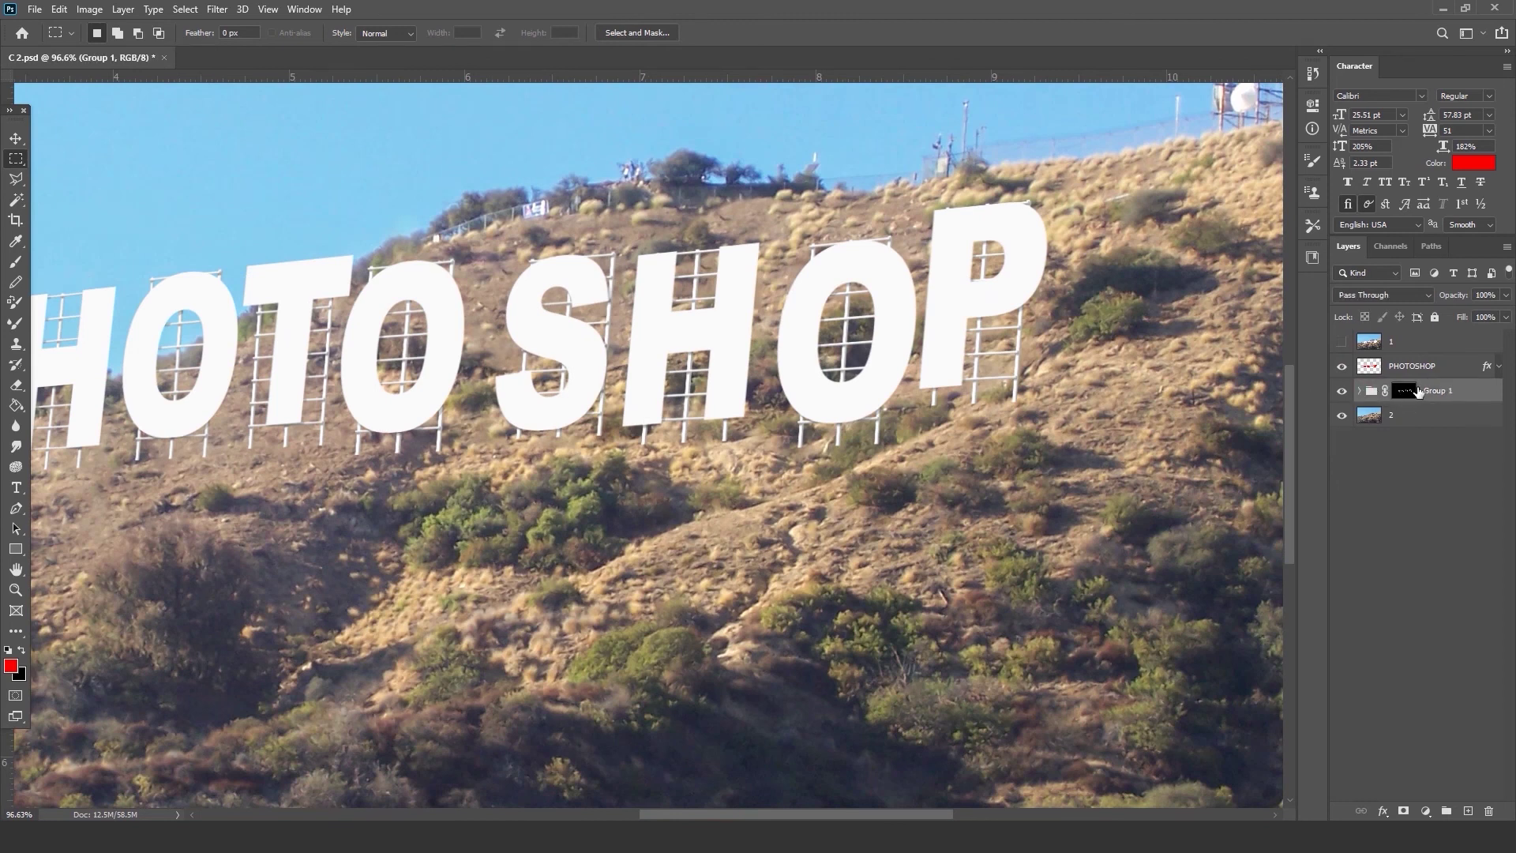
click(1341, 392)
click(1341, 392)
click(1341, 367)
click(1341, 366)
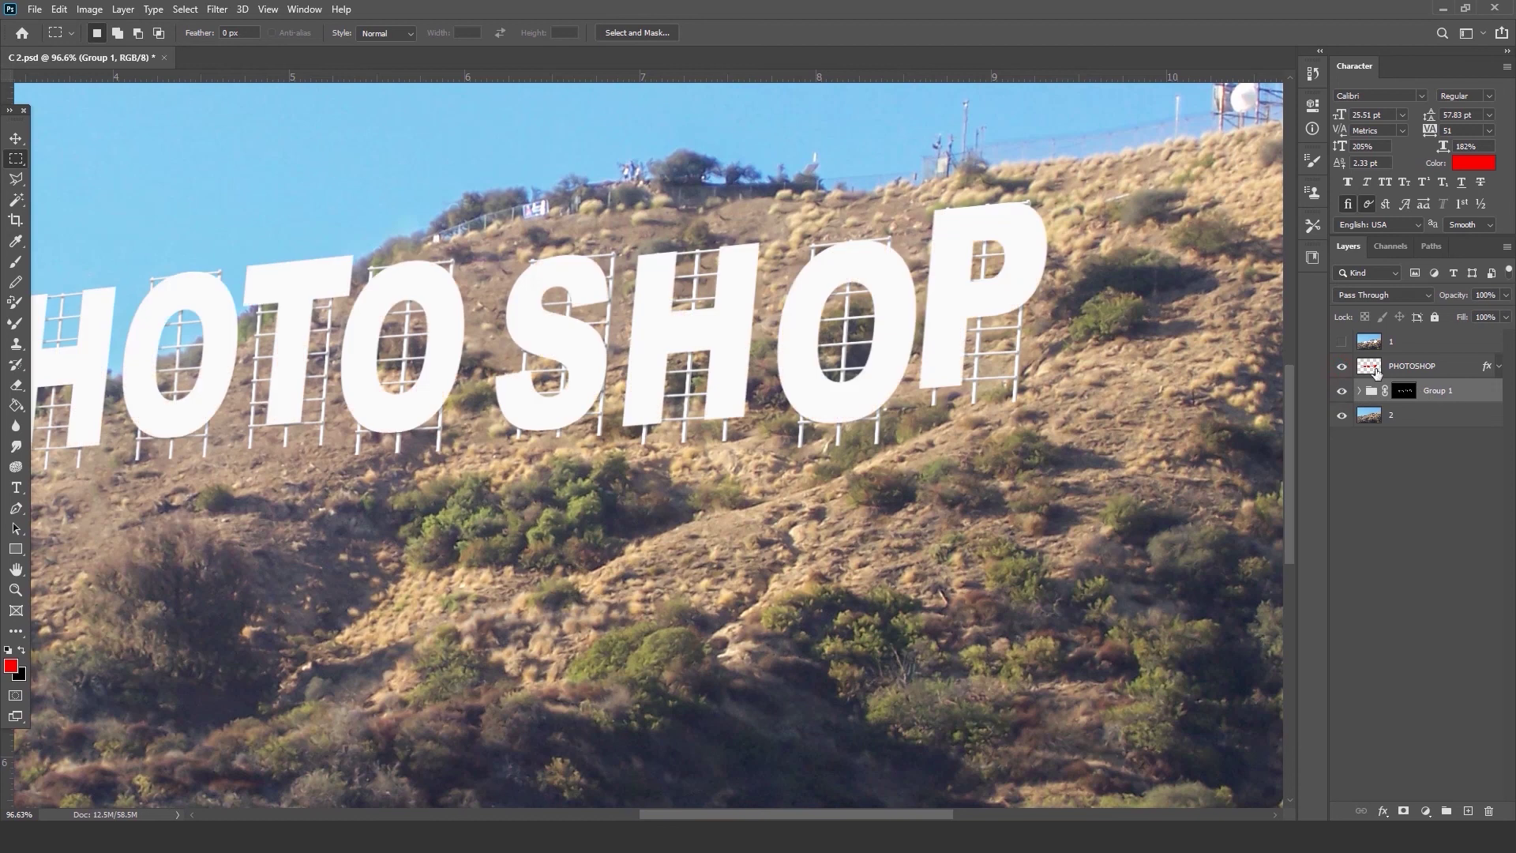
ctrl+click(1447, 370)
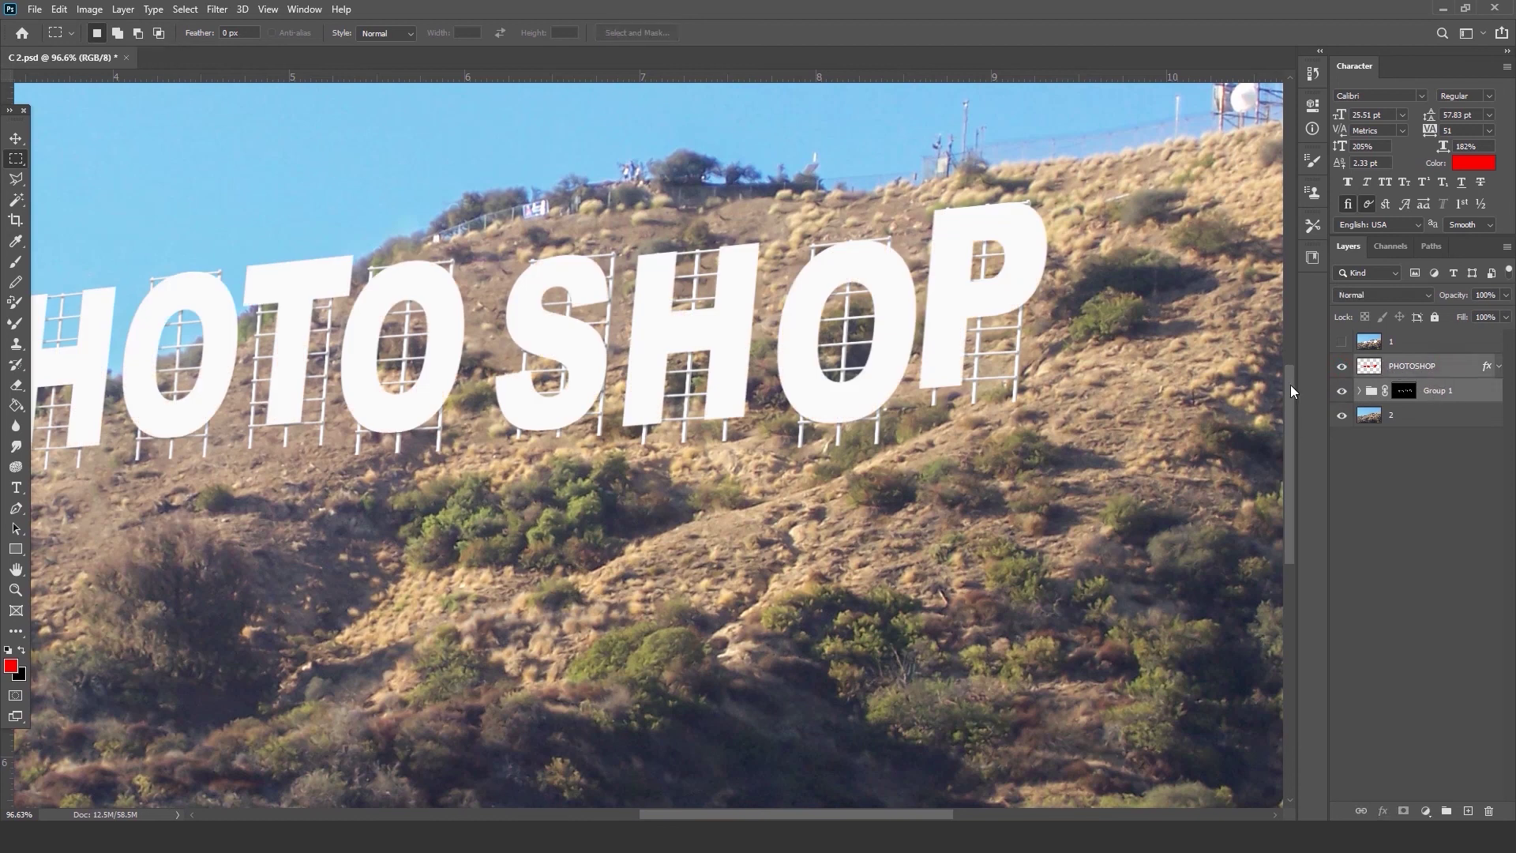
key(ctrl+e)
click(1341, 366)
click(1342, 366)
Examine the merged PHOTOSHOP sign as a whole and close up around the final O and P scaffolds.
scroll(851, 387, down, 3)
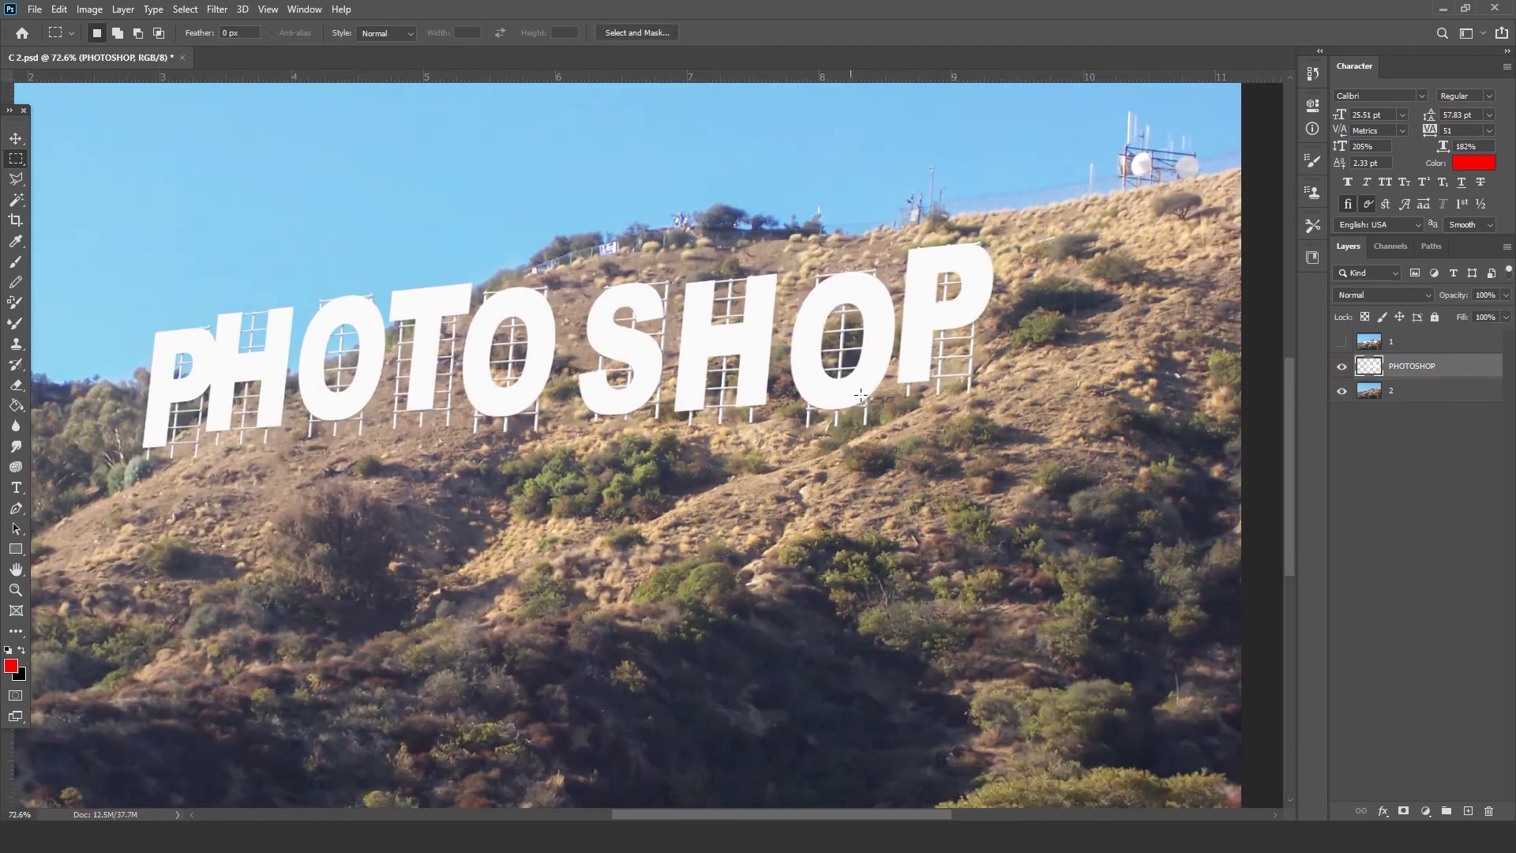
scroll(861, 395, down, 3)
drag(664, 351, 697, 471)
scroll(862, 469, up, 4)
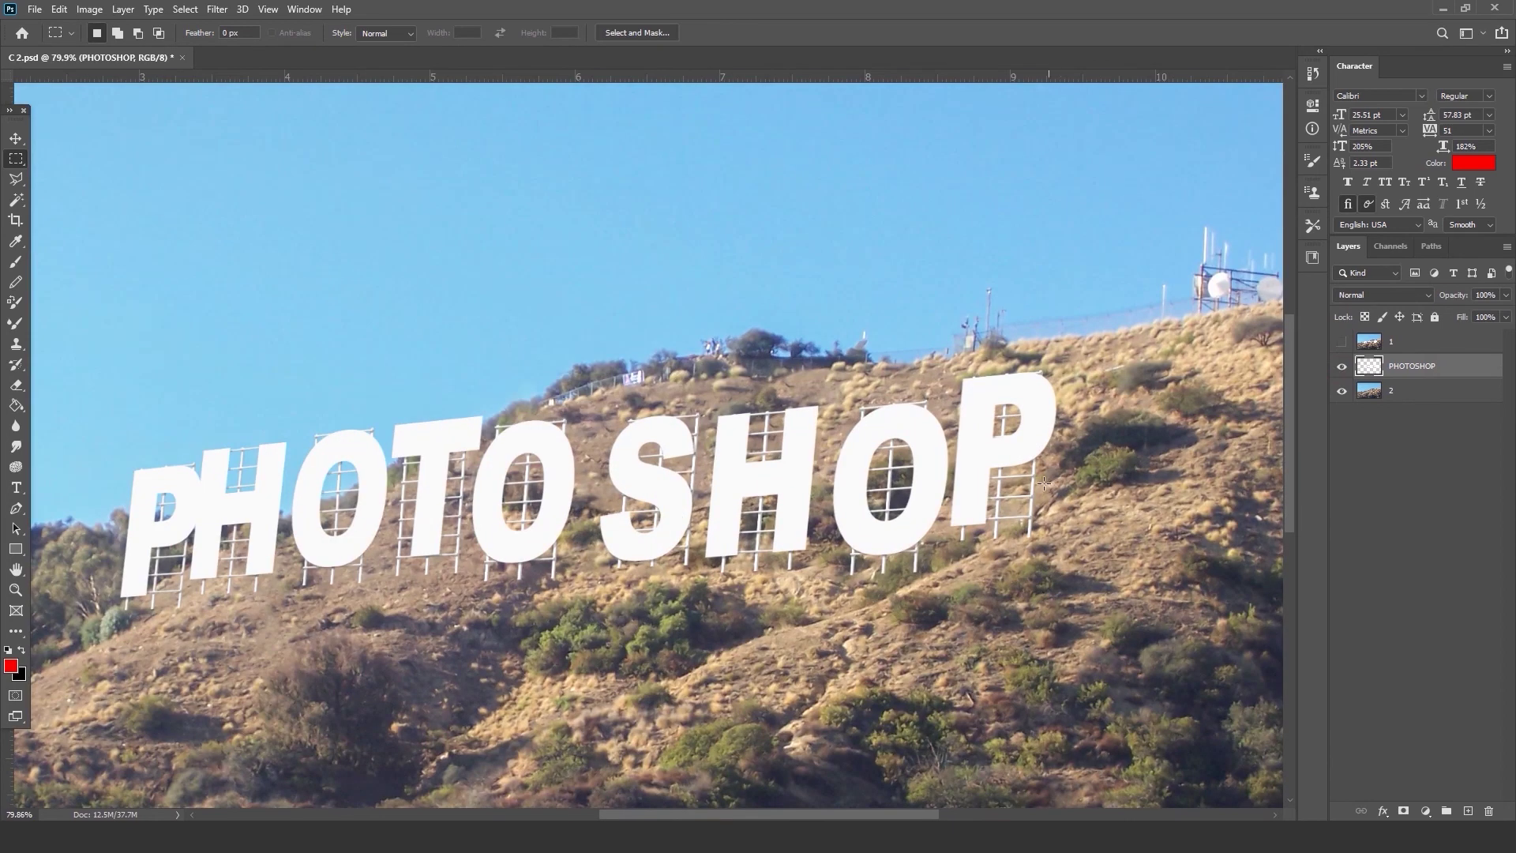
scroll(1044, 483, up, 5)
scroll(1037, 471, up, 4)
drag(1018, 463, 887, 425)
scroll(889, 445, up, 2)
scroll(886, 424, up, 2)
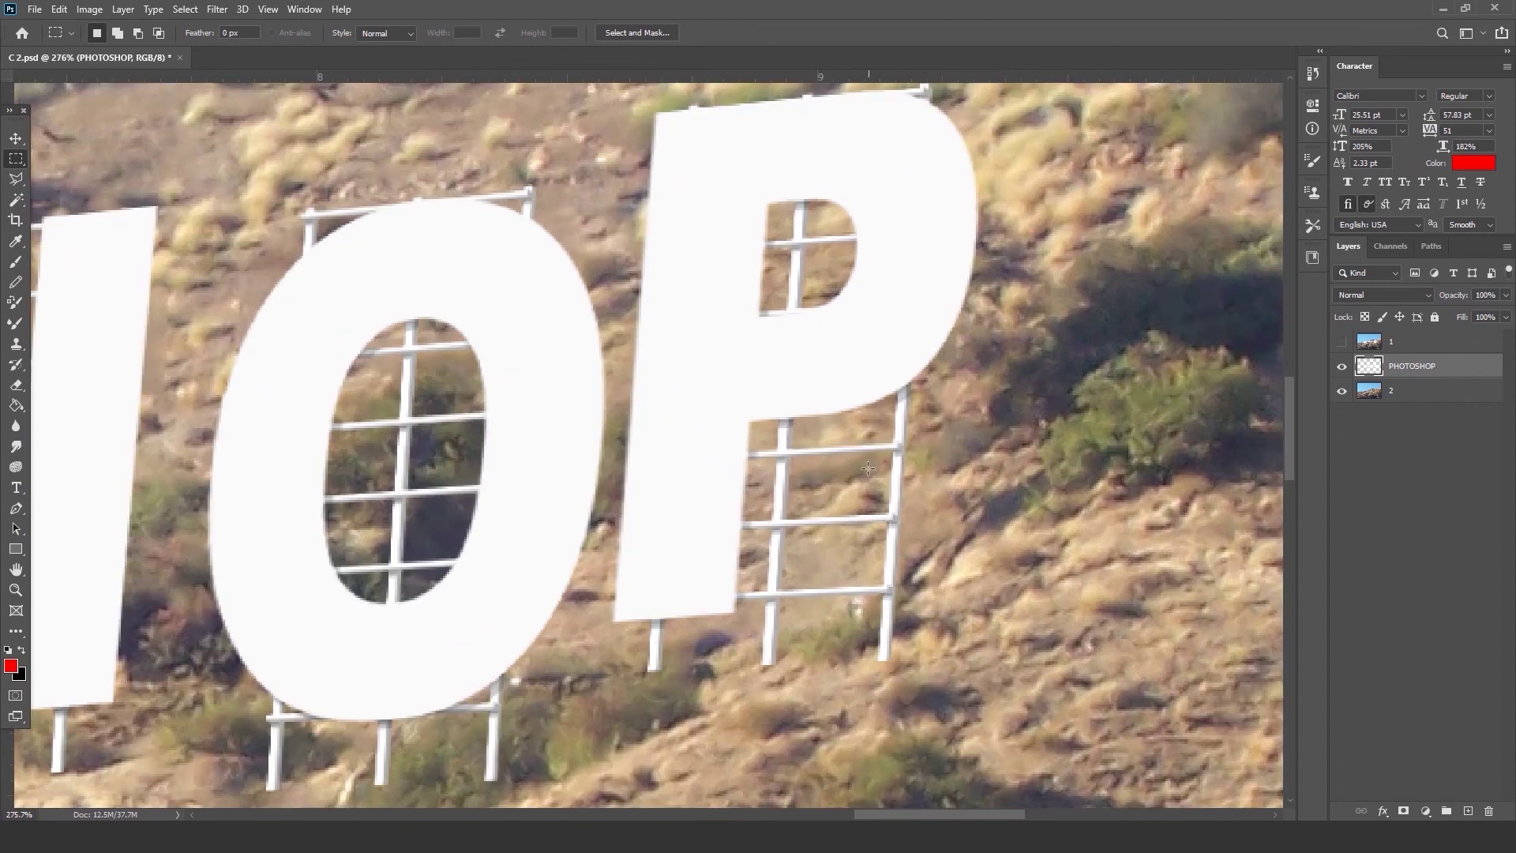
Show photo layer 1 to examine the support posts and ground shadows beneath the original sign's O letters, and hide it again.
click(1342, 341)
scroll(399, 609, down, 1)
drag(375, 610, 759, 447)
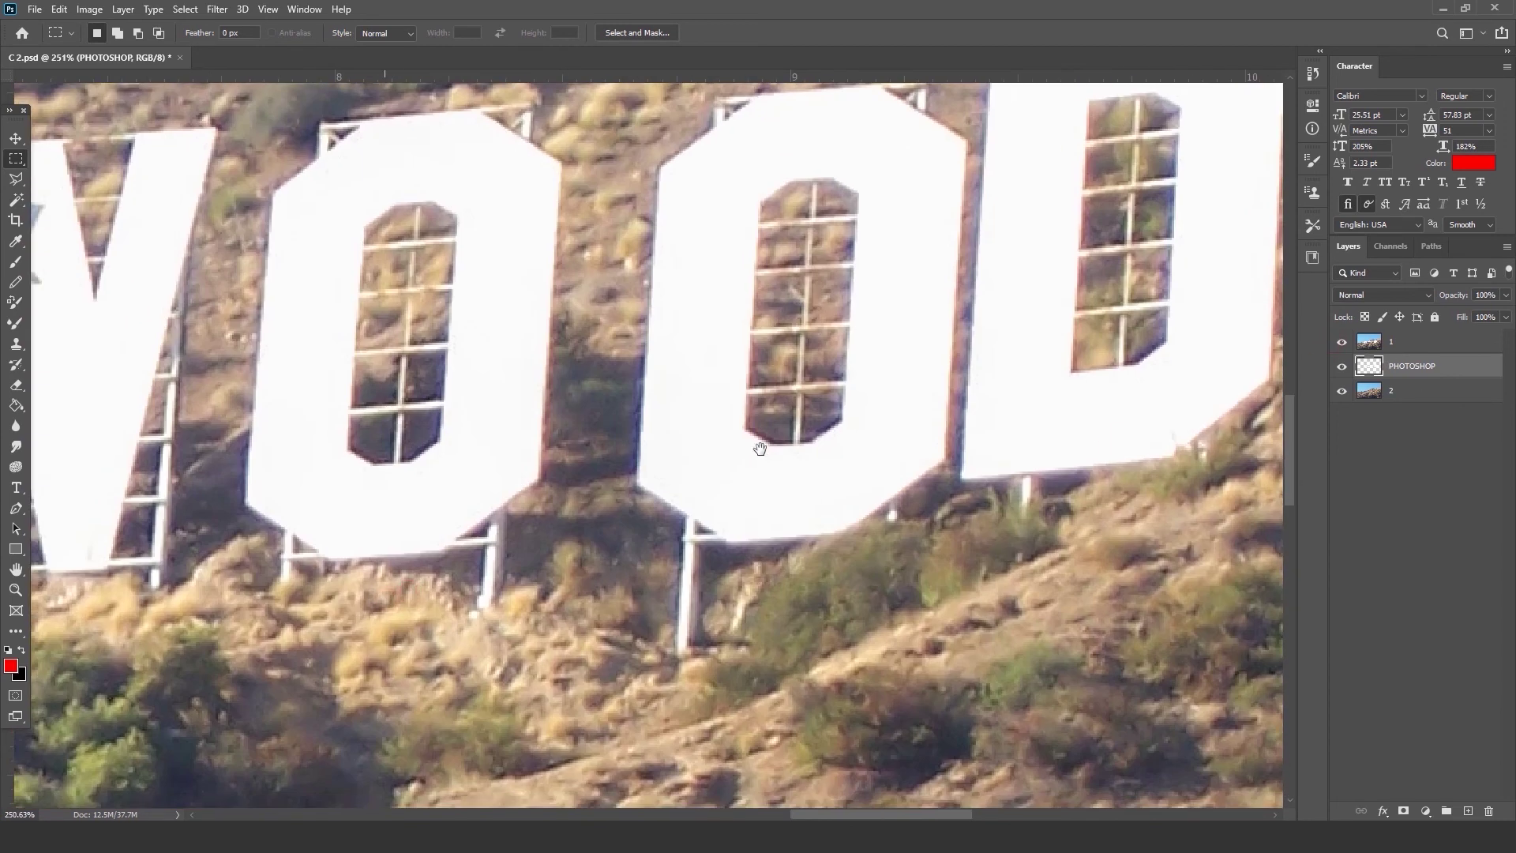
scroll(521, 540, up, 5)
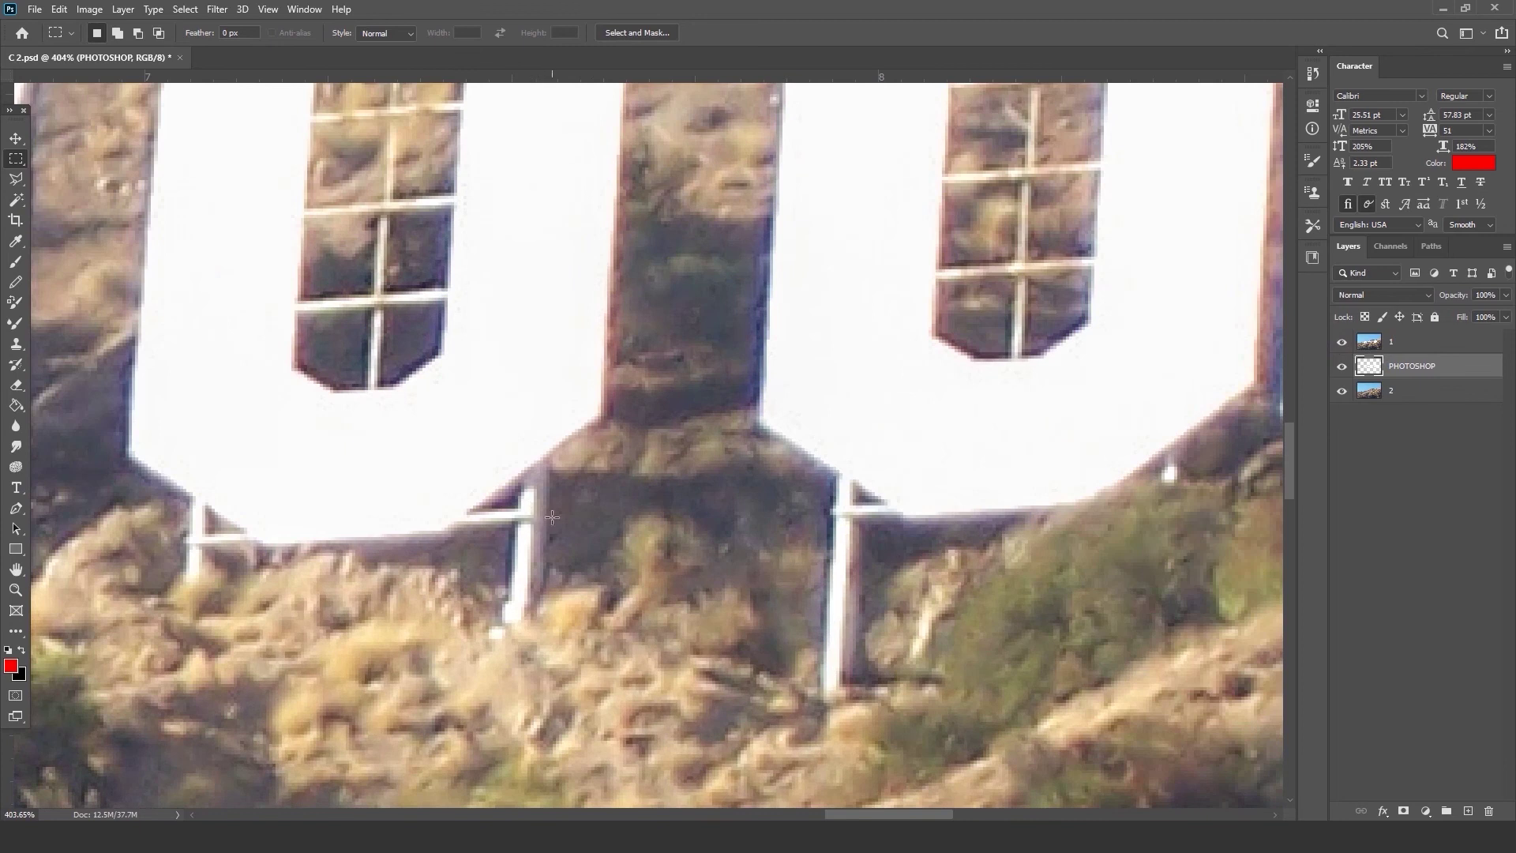
scroll(539, 532, down, 2)
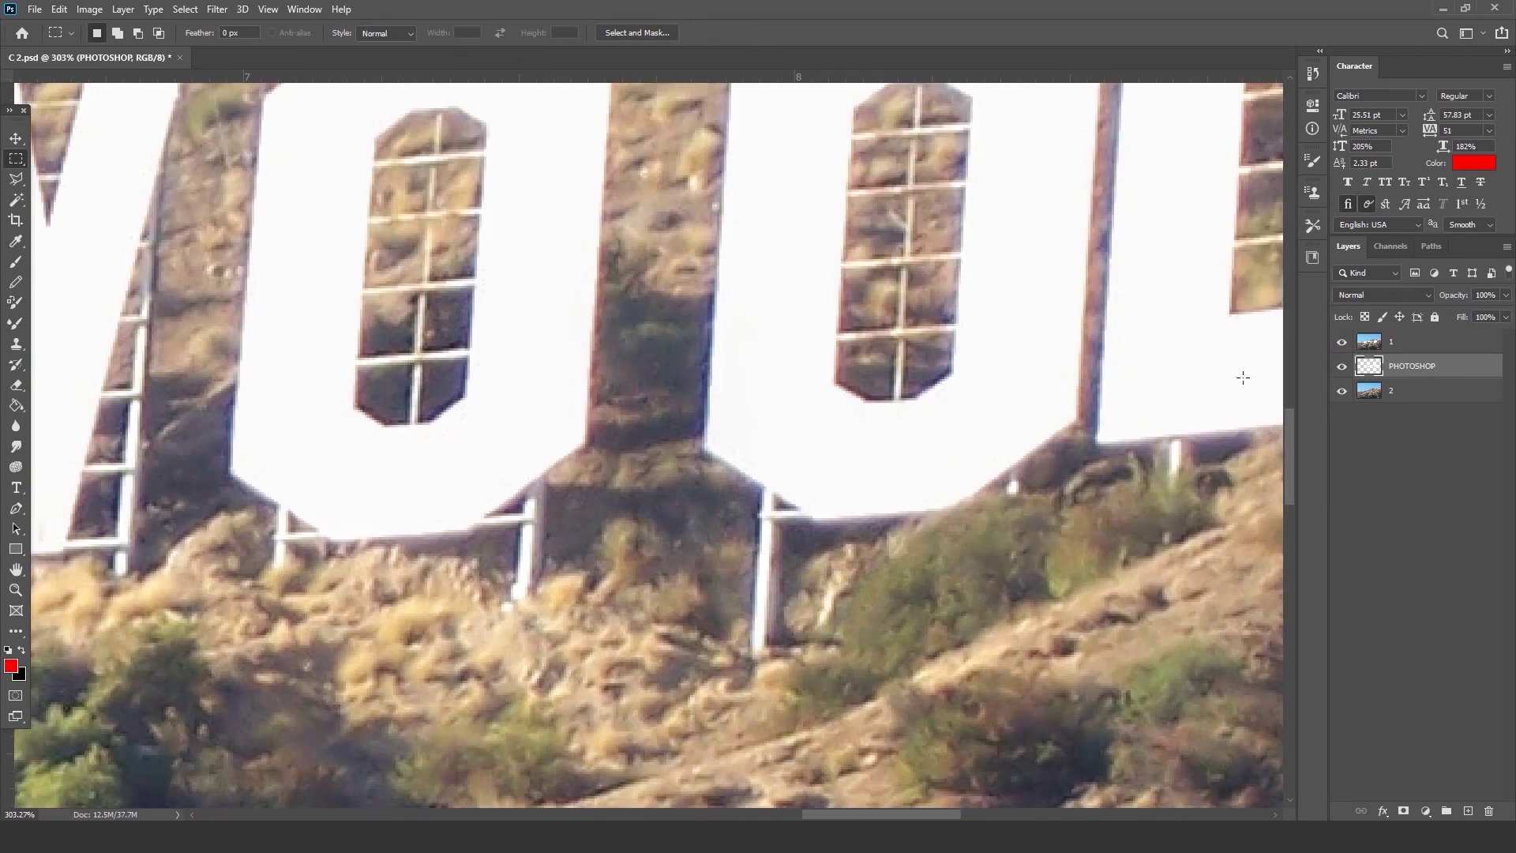
click(1342, 342)
scroll(655, 405, down, 2)
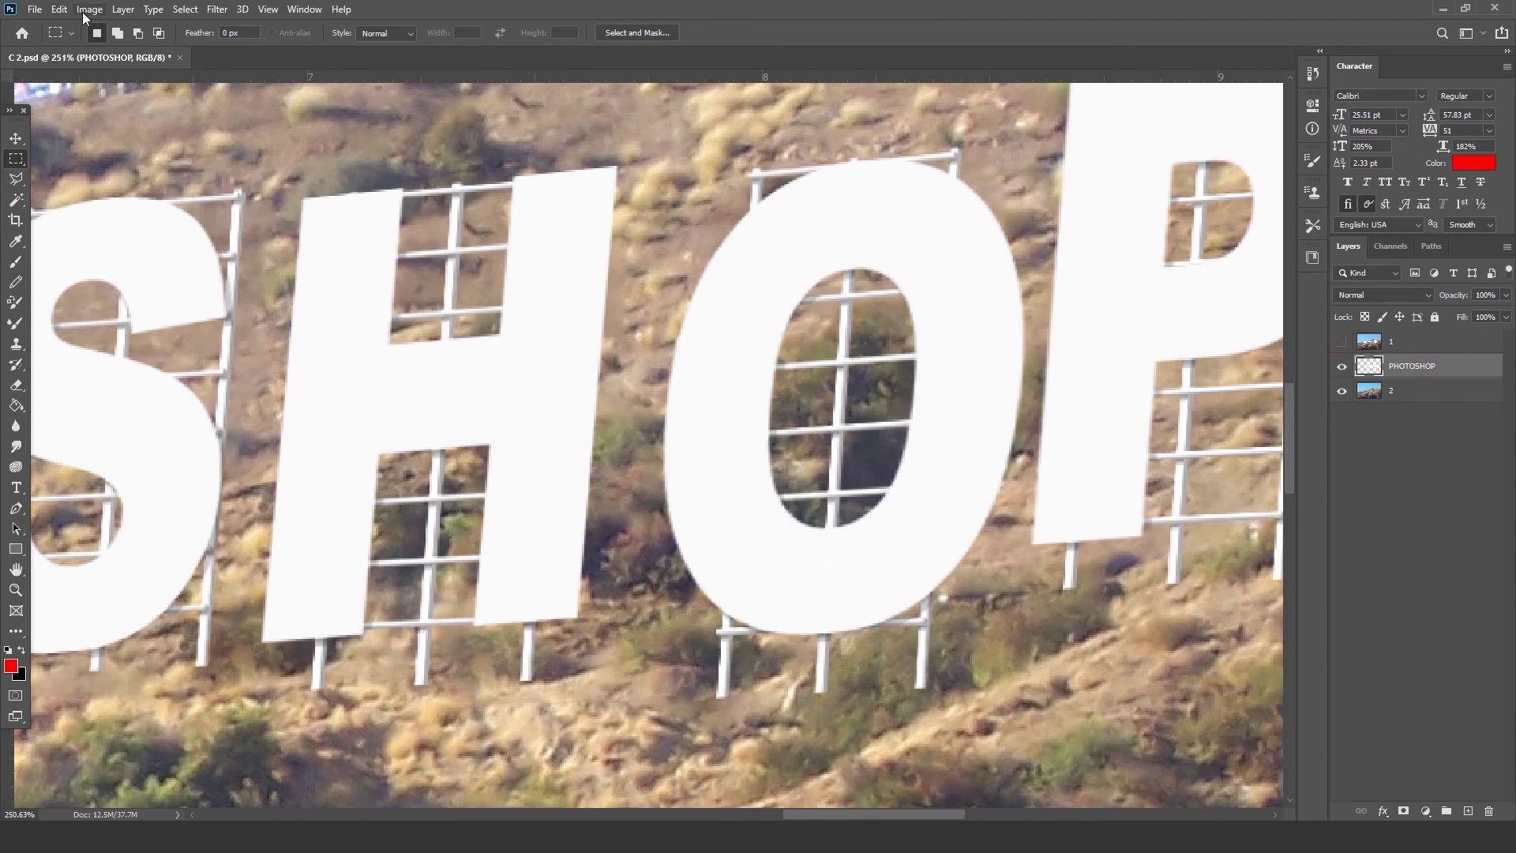
Apply Color Balance to the PHOTOSHOP layer with the shadows shifted to +36 red, and compare the lettering with layer 1.
click(85, 11)
mouse_move(180, 51)
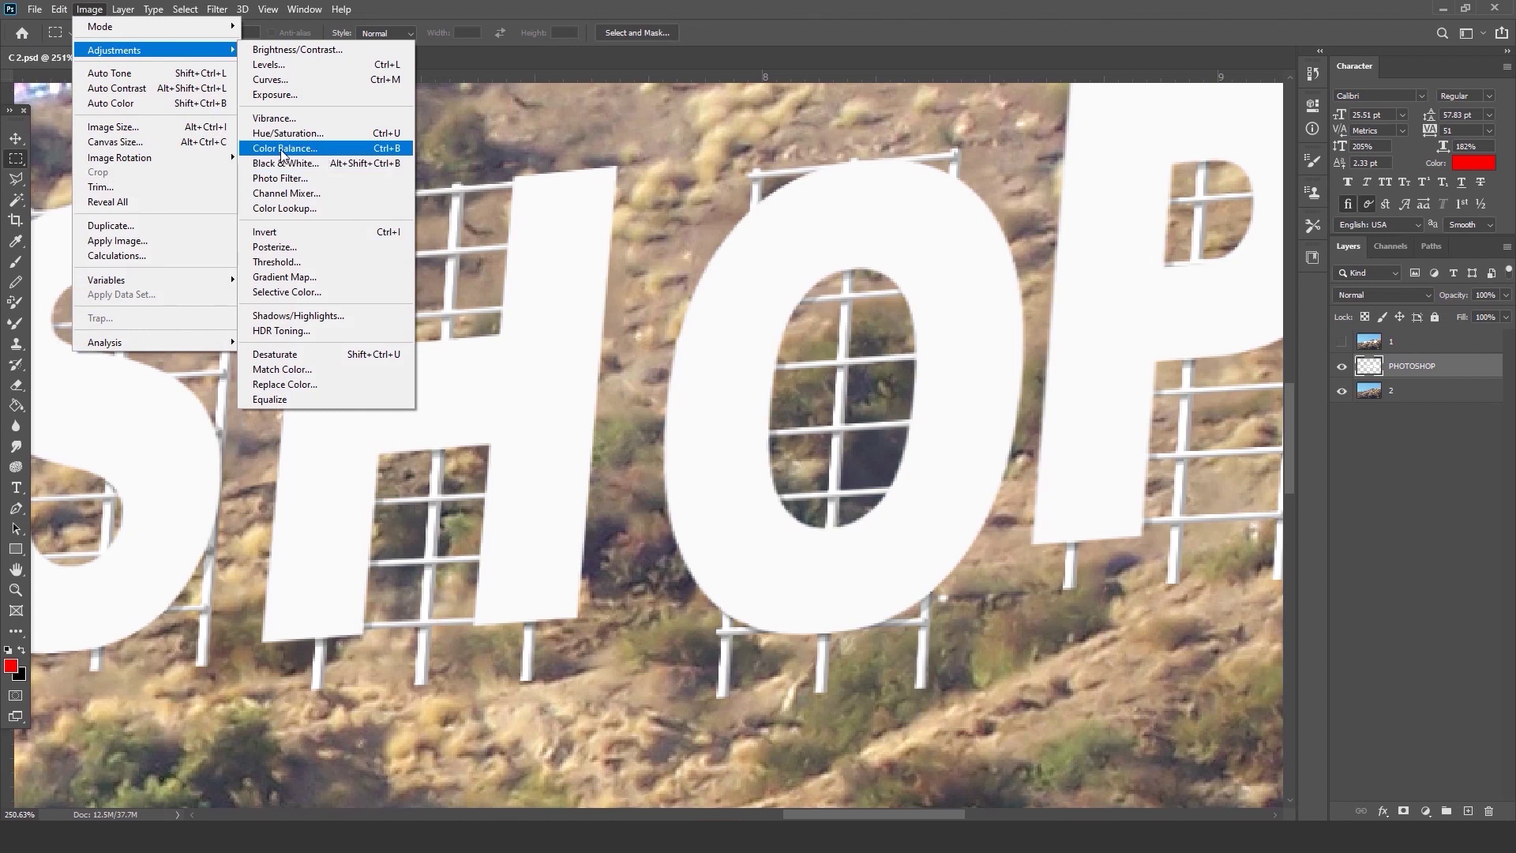
click(282, 150)
click(1176, 443)
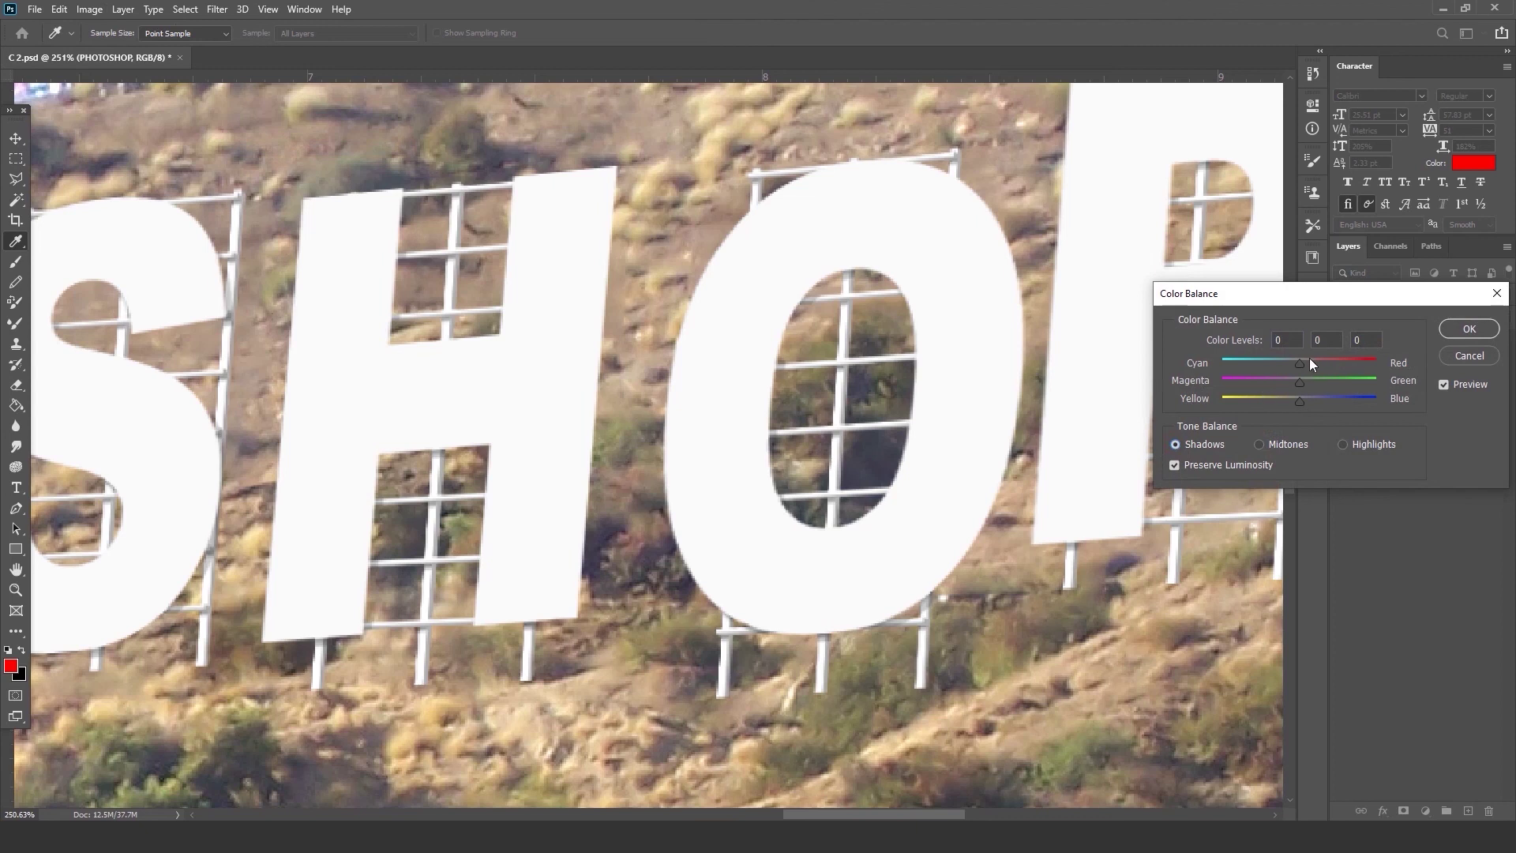
drag(1307, 359, 1314, 359)
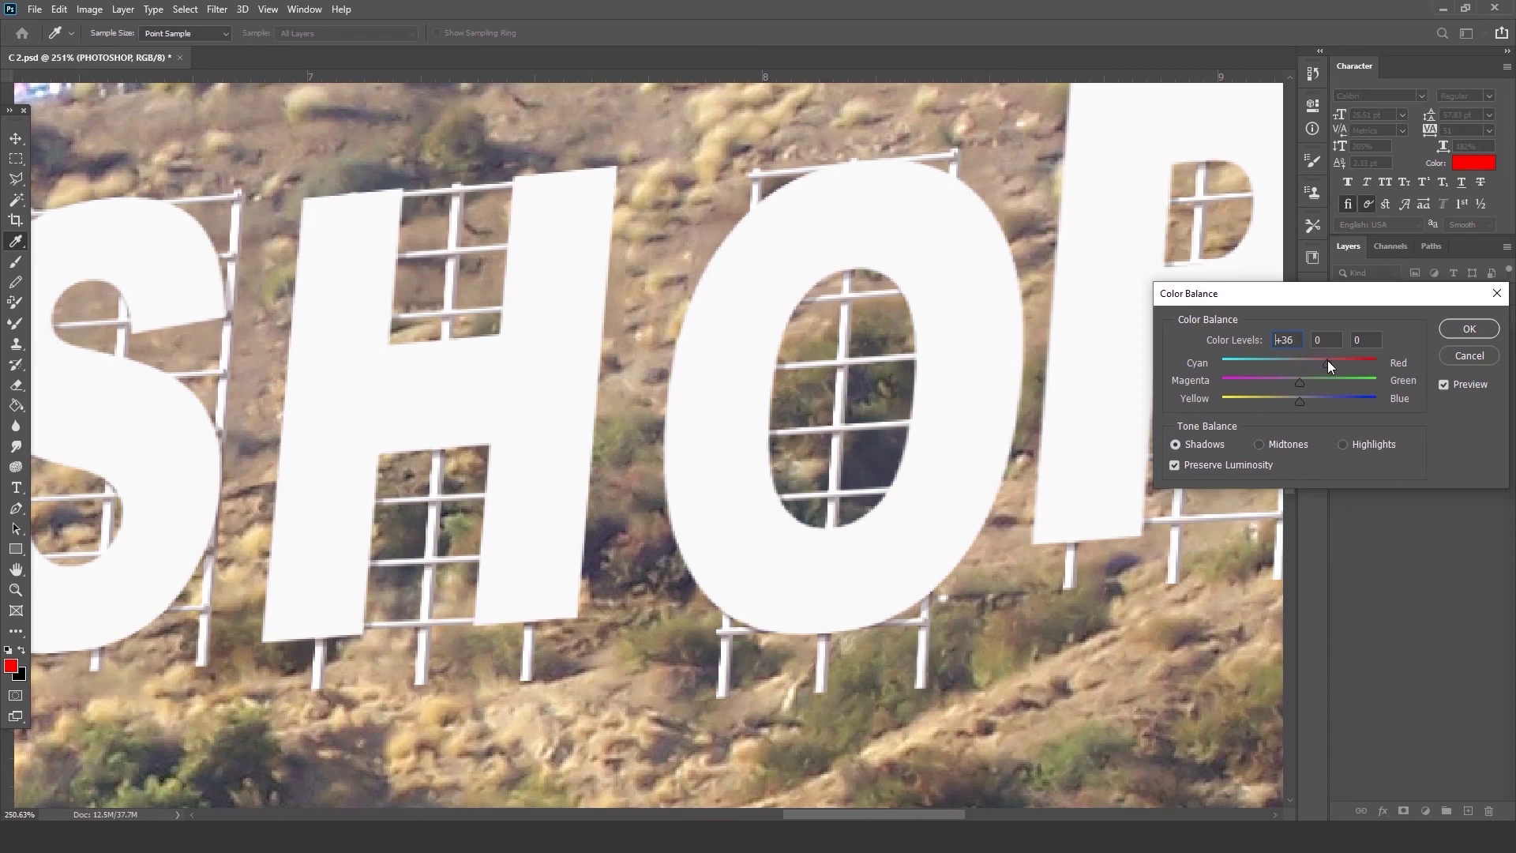
click(1468, 331)
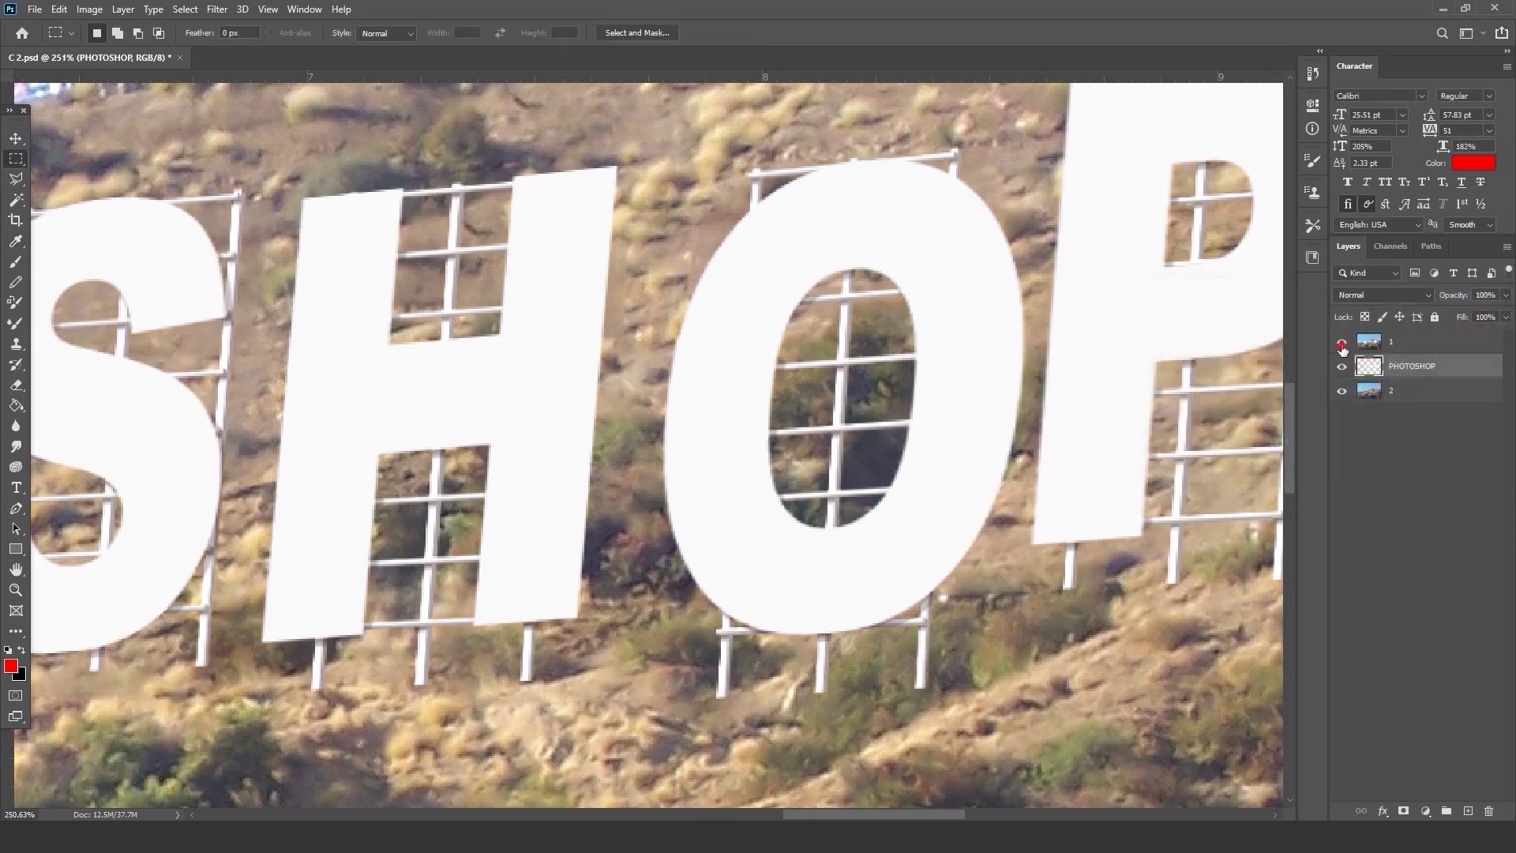
click(1341, 342)
click(1342, 345)
click(1342, 345)
click(1342, 344)
Add 1.53% Gaussian noise to the PHOTOSHOP lettering and compare its texture with the original sign on layer 1.
click(217, 9)
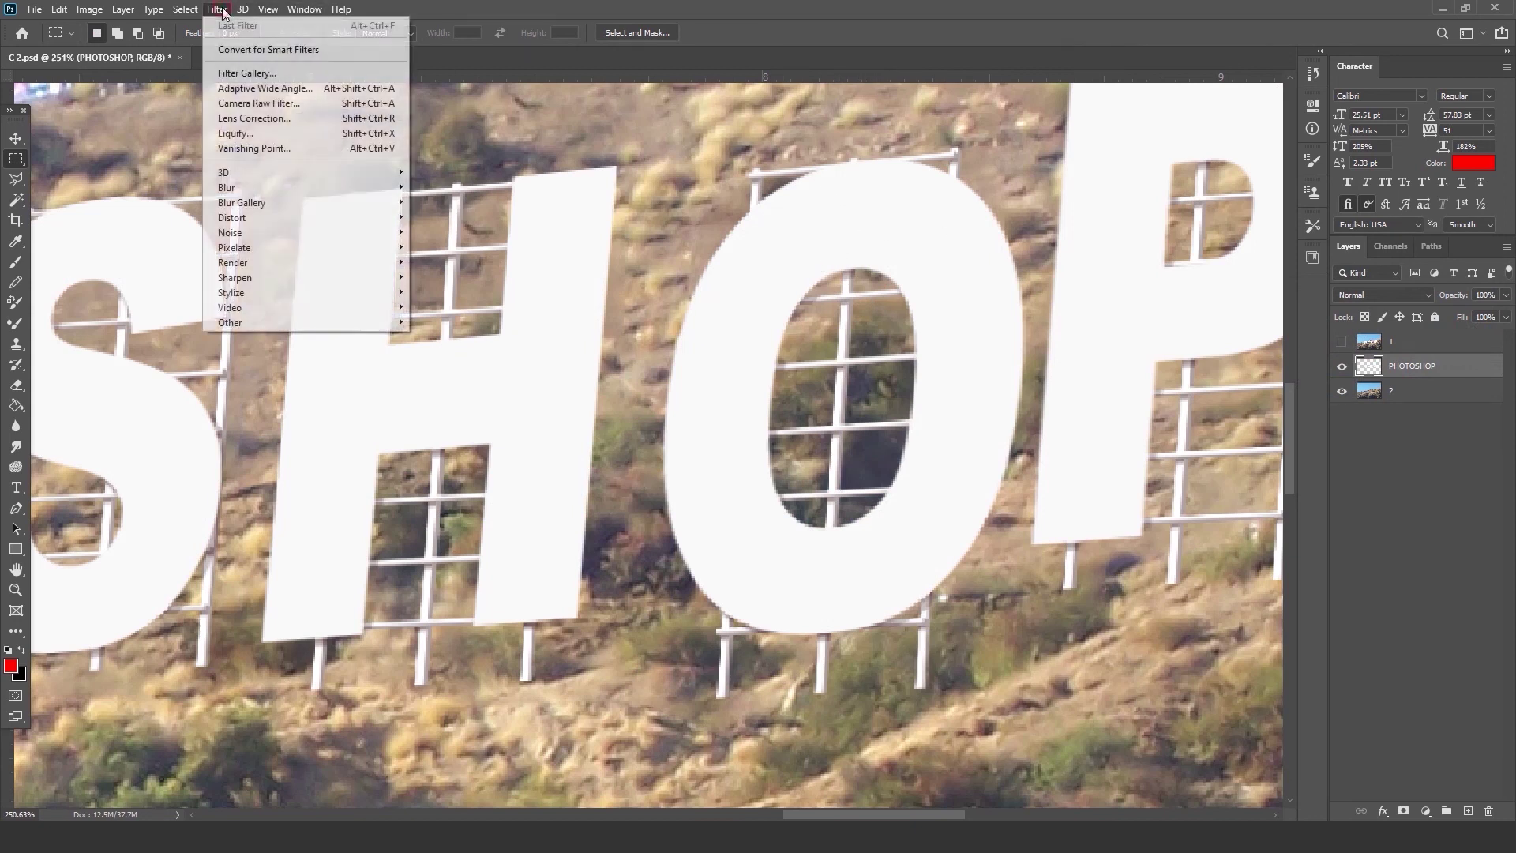
mouse_move(244, 237)
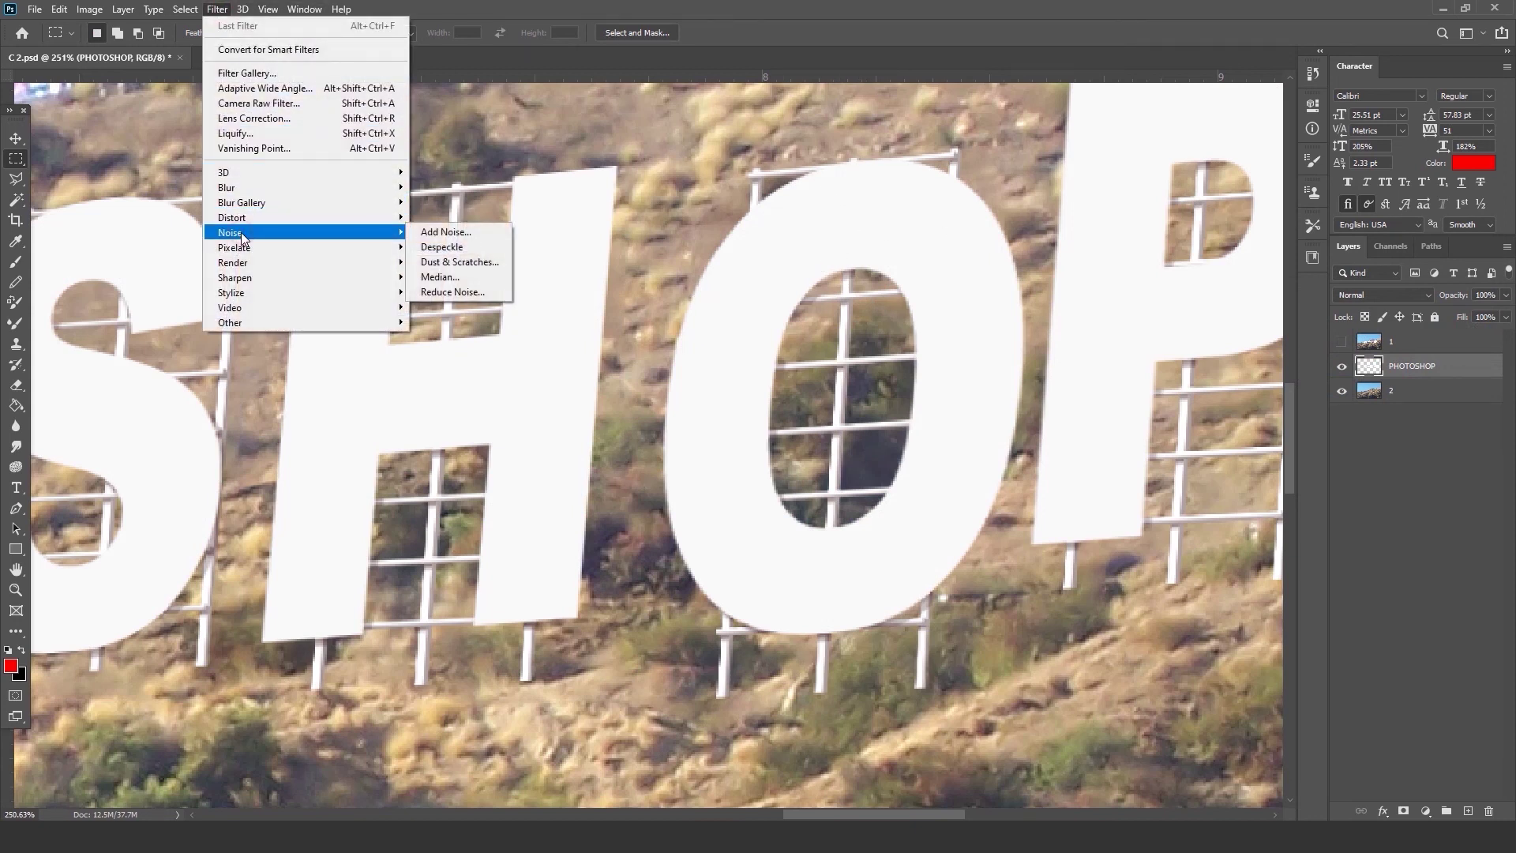
click(462, 232)
drag(646, 386, 641, 387)
click(853, 179)
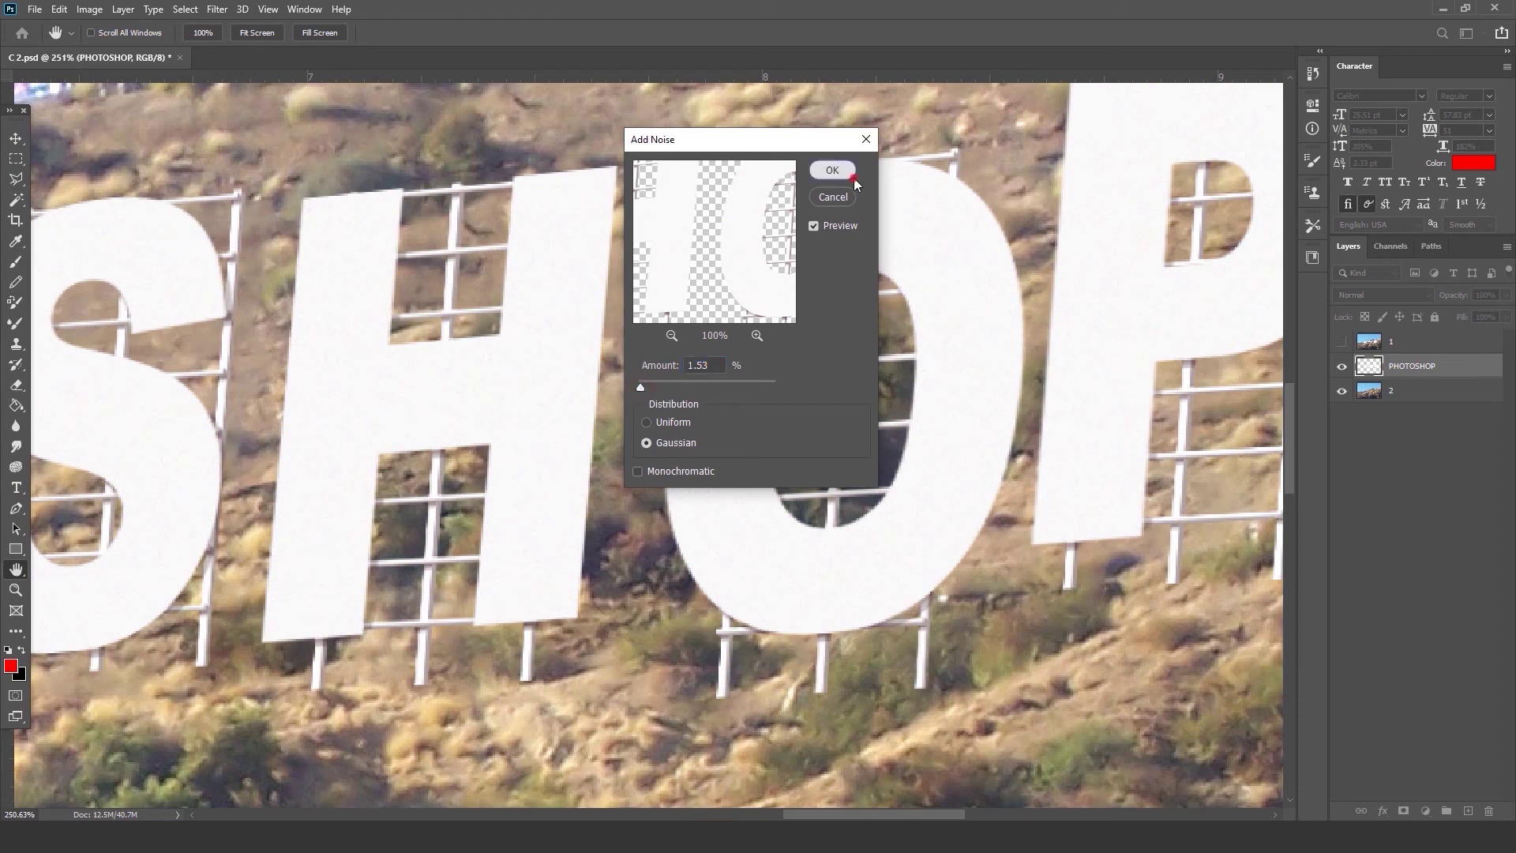
click(222, 11)
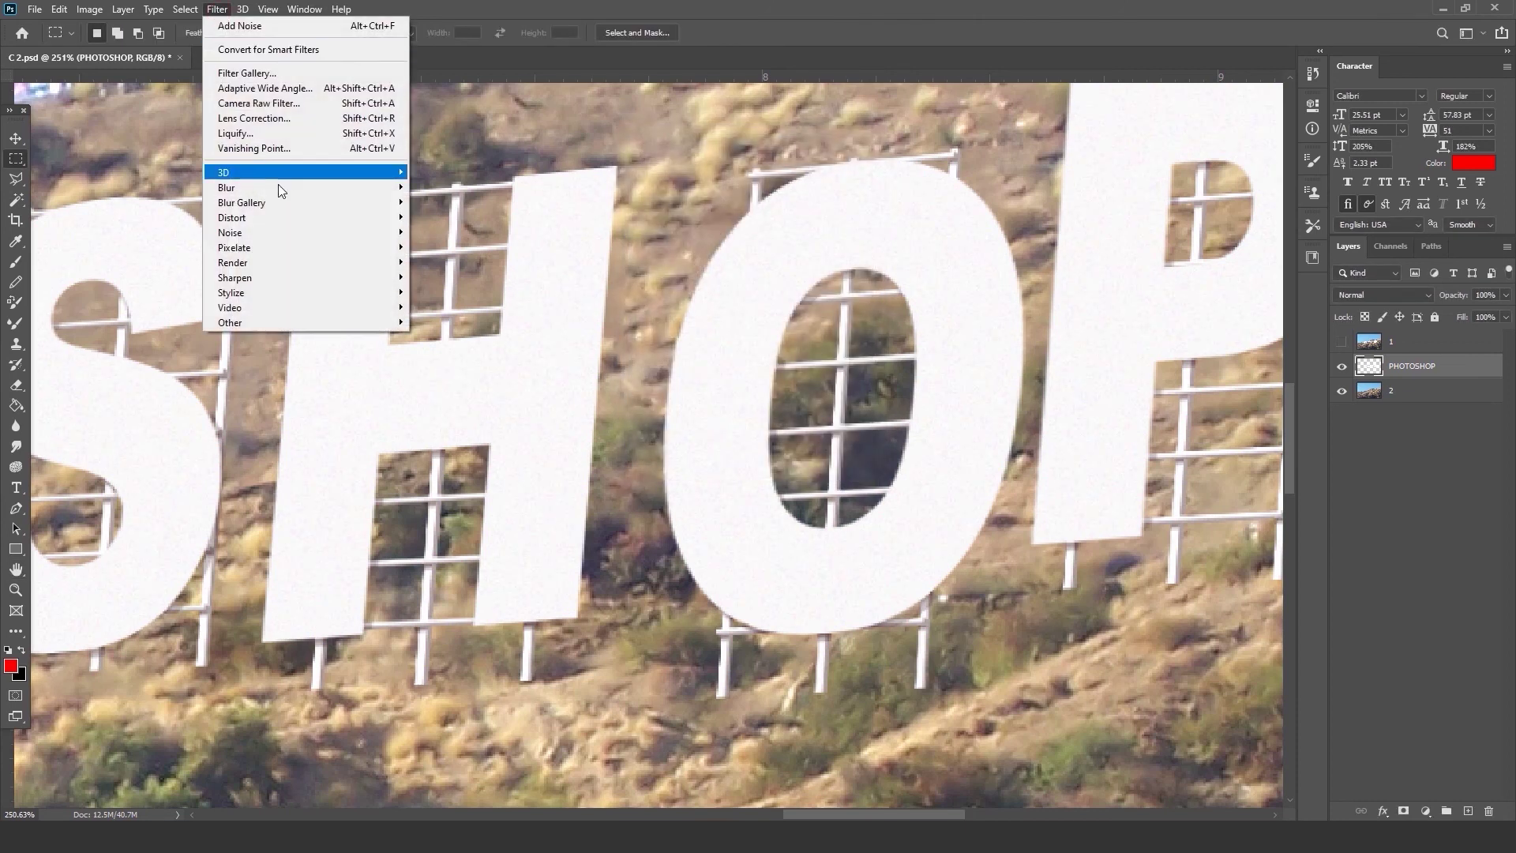
mouse_move(280, 186)
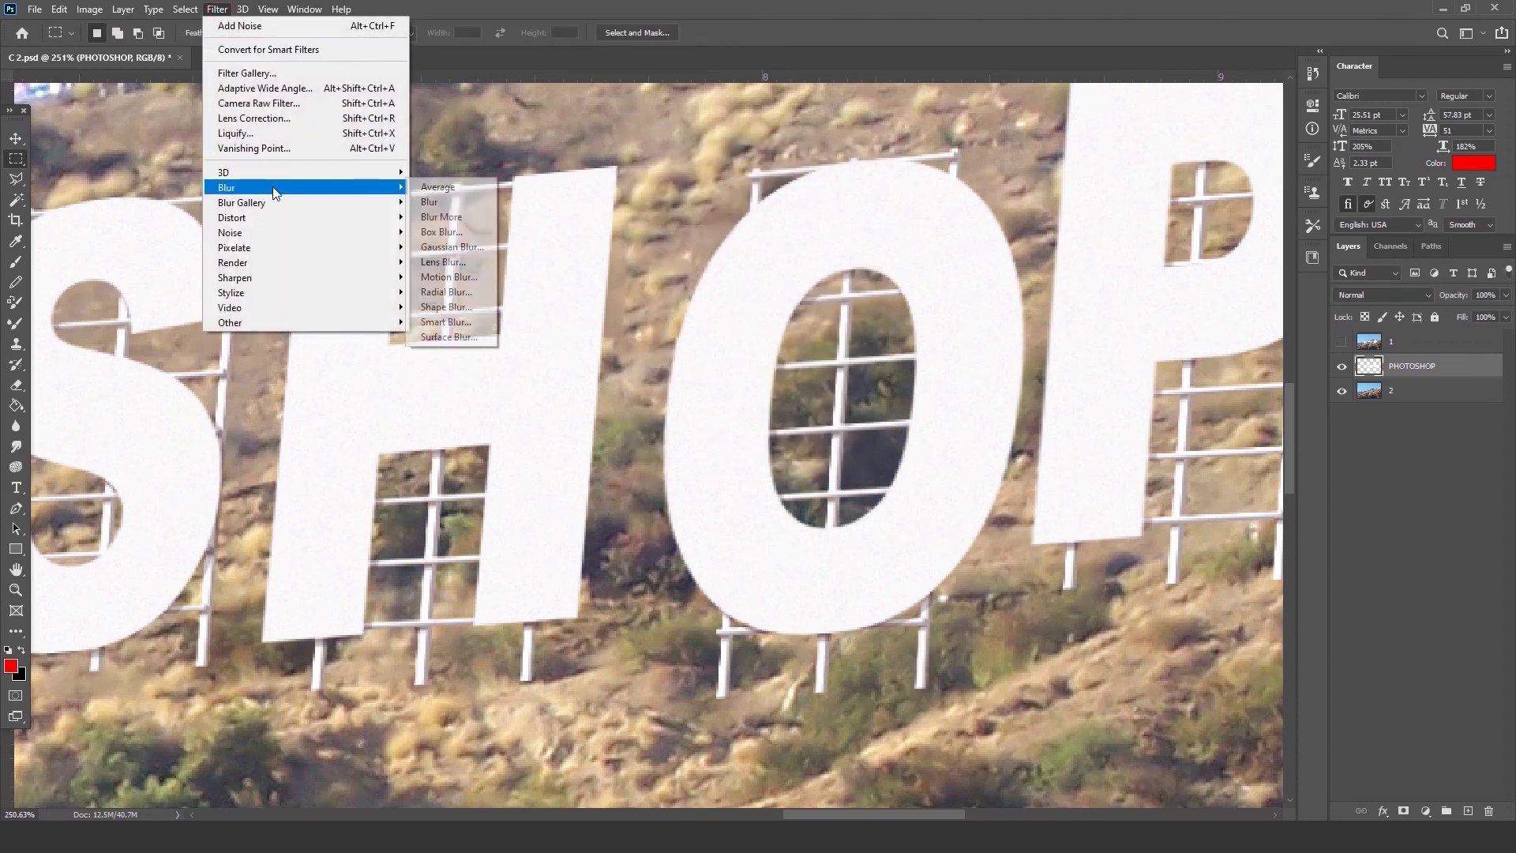
click(1341, 341)
click(1341, 342)
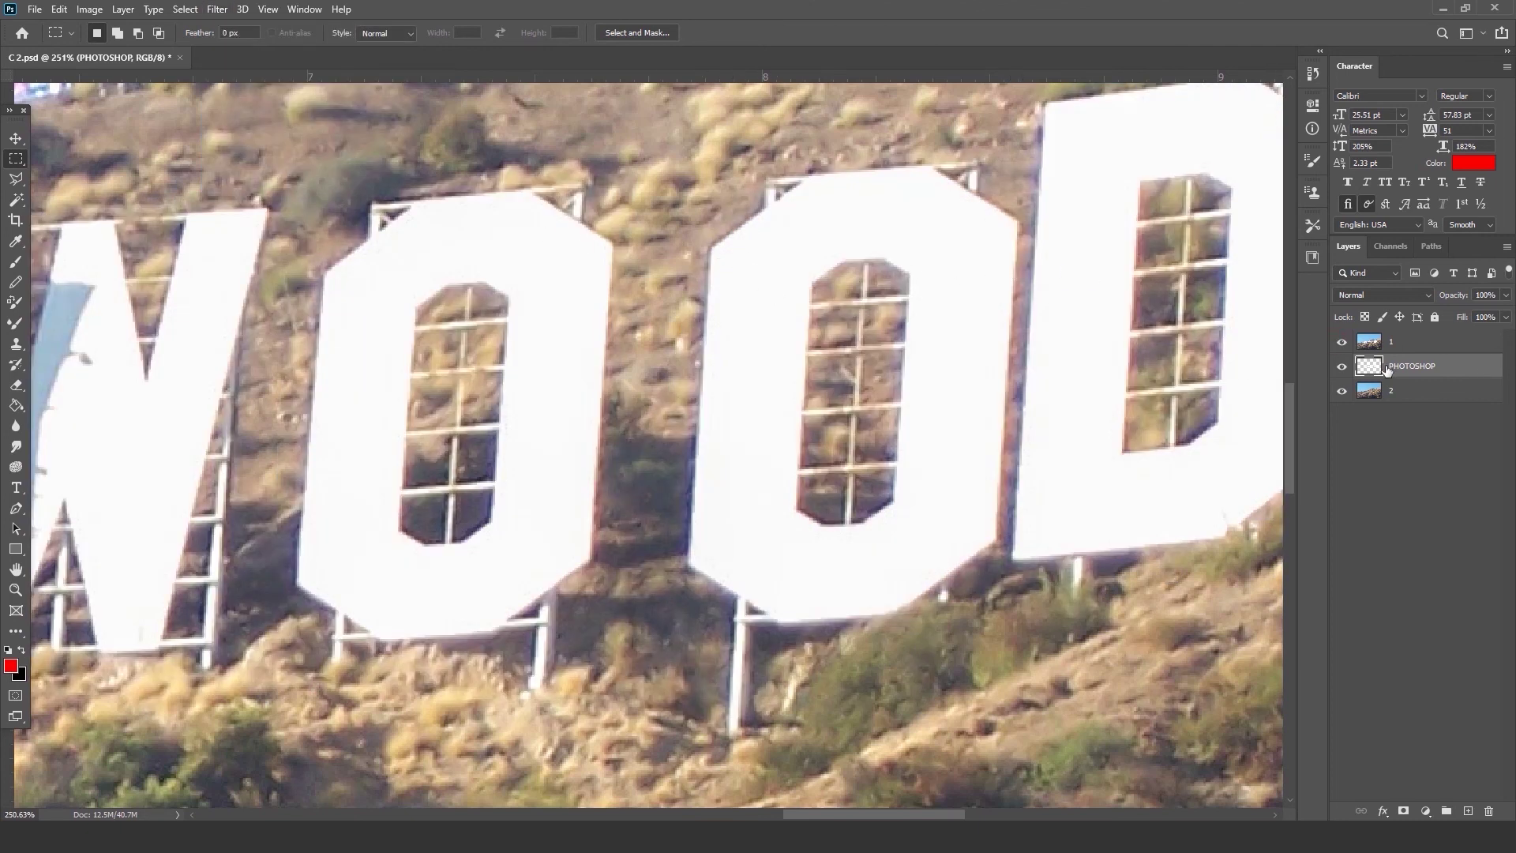
click(1342, 342)
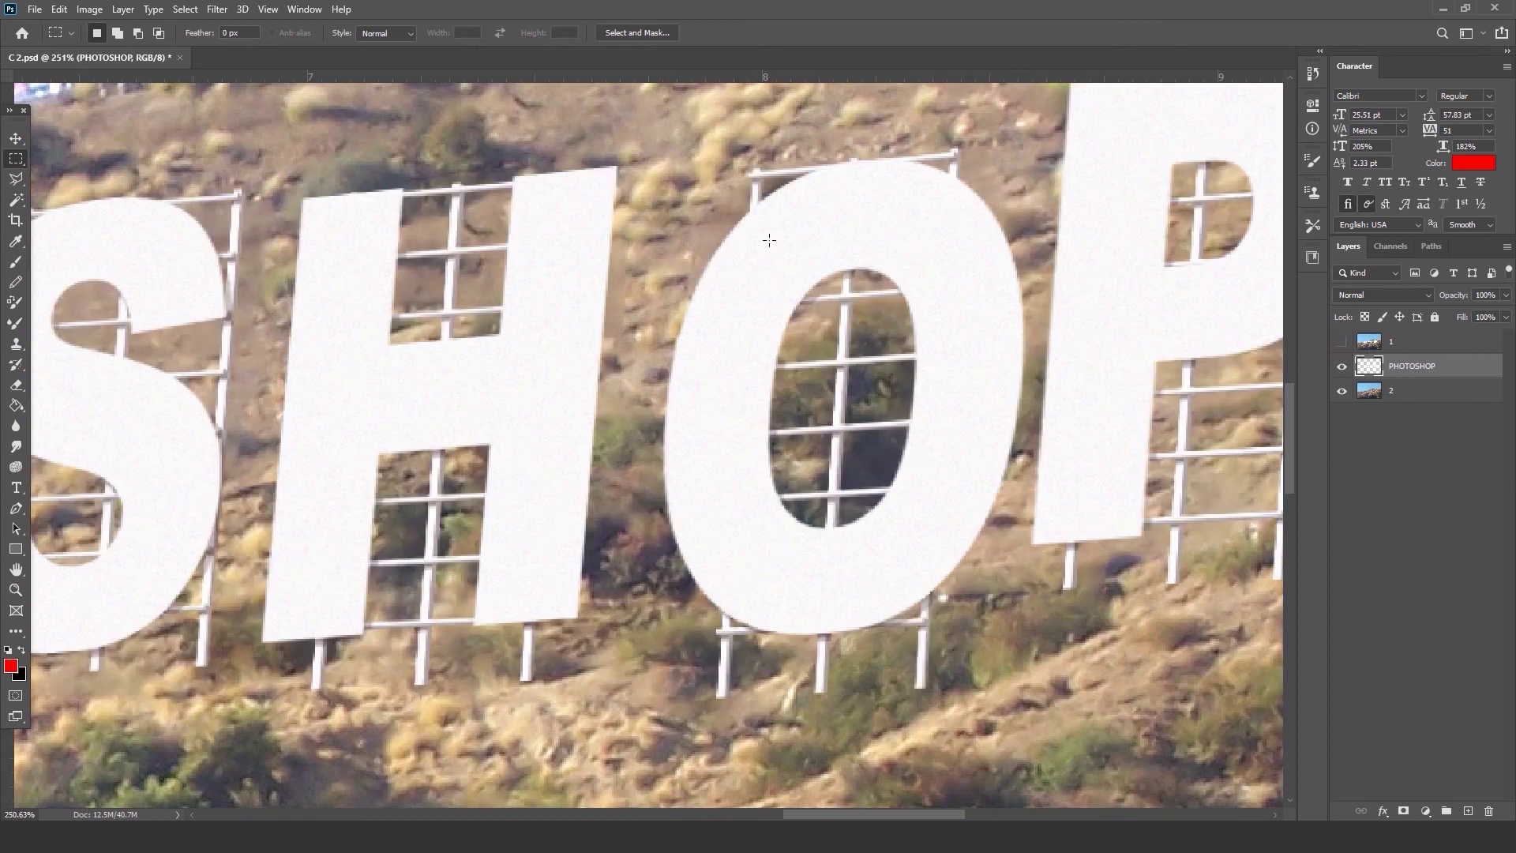
Apply a Gaussian Blur with a 0.2-pixel radius to the PHOTOSHOP lettering and compare it with the original sign.
click(222, 11)
mouse_move(260, 189)
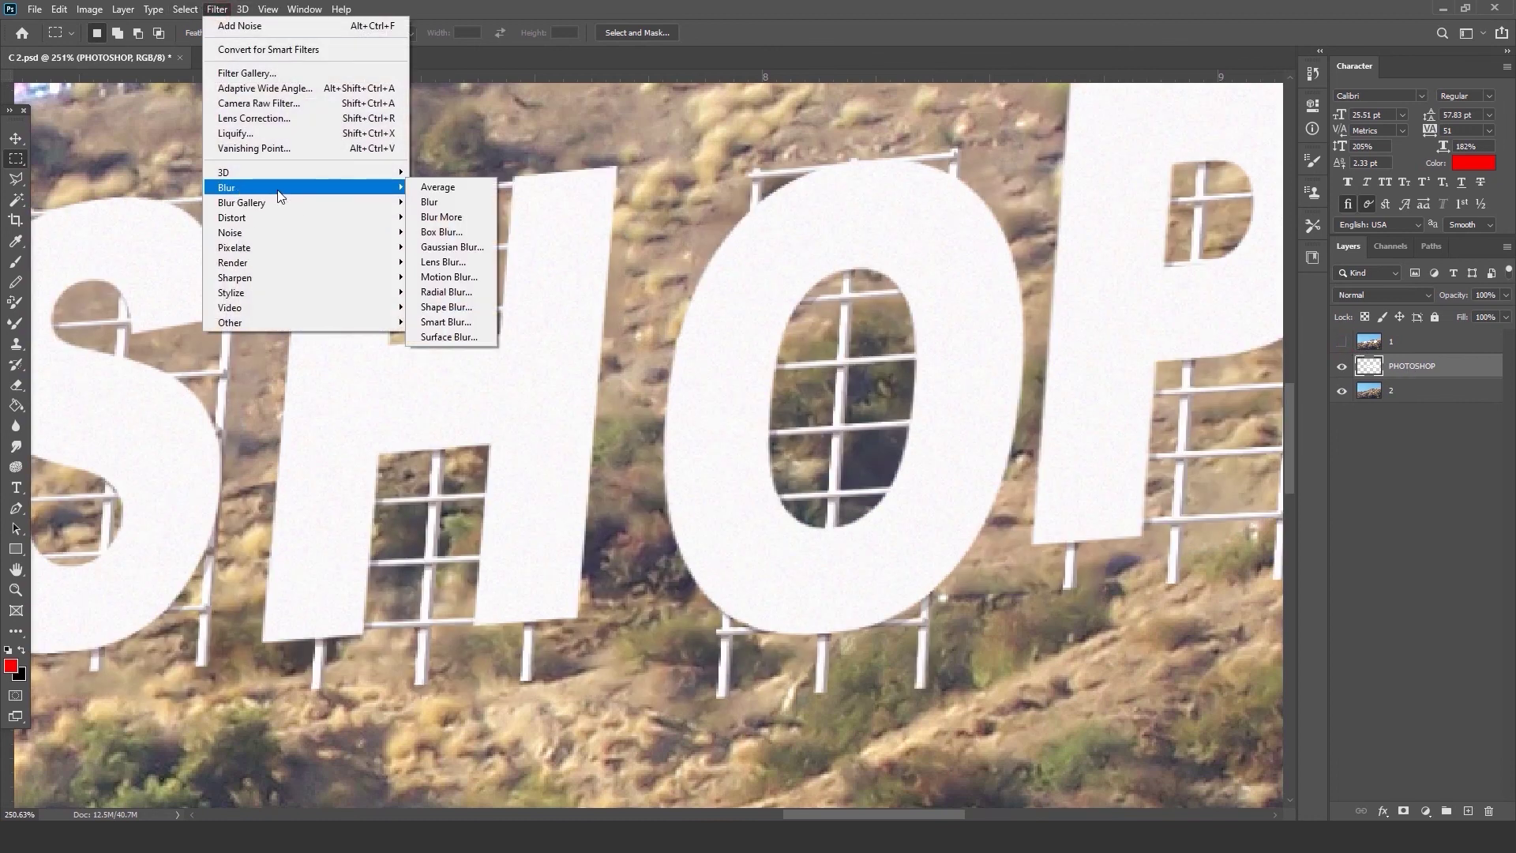
click(449, 248)
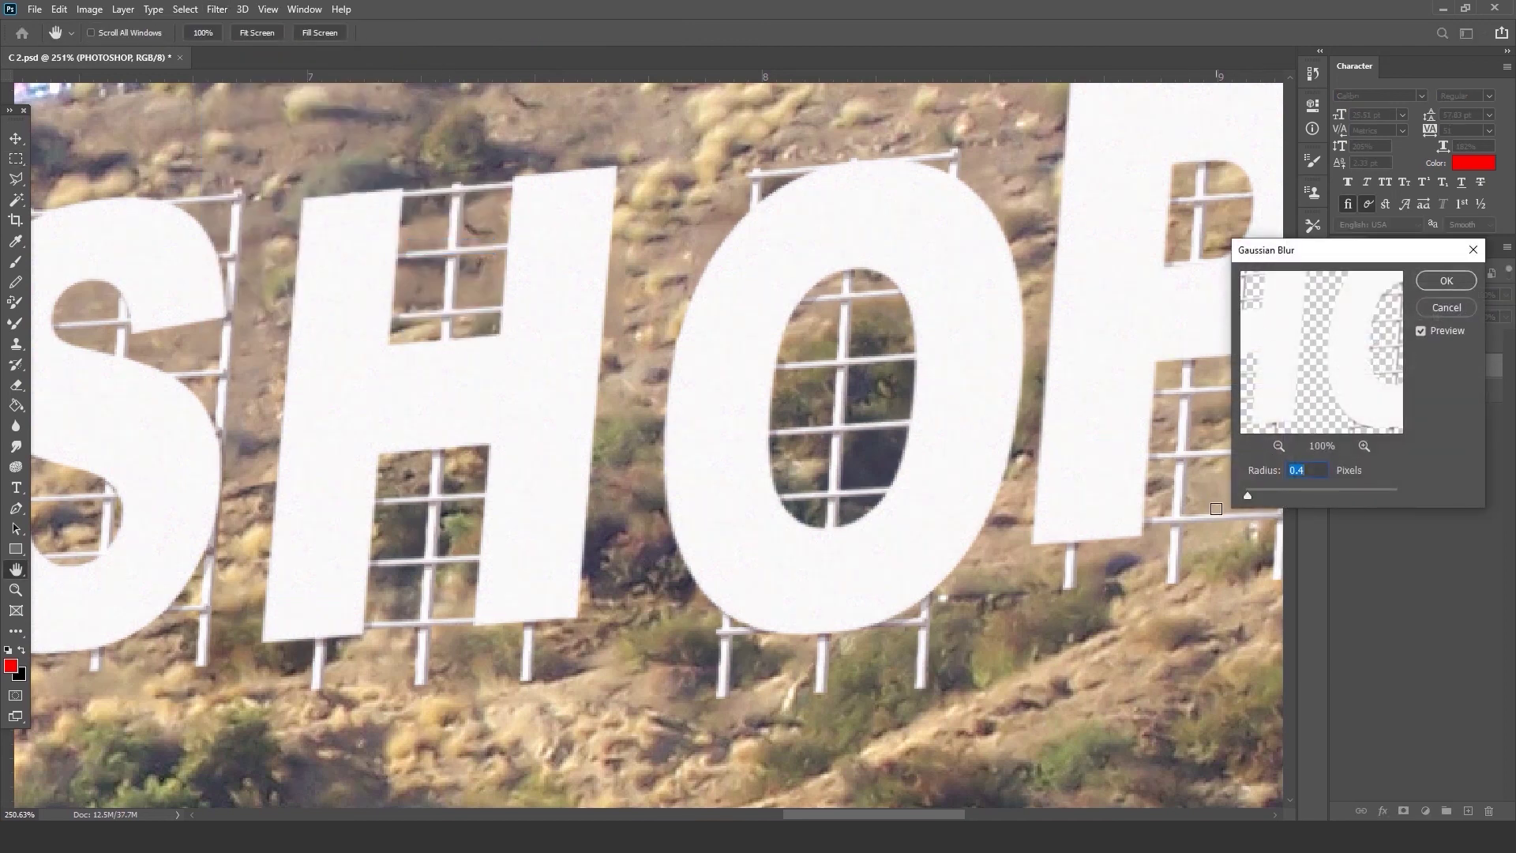
drag(1249, 491, 1244, 495)
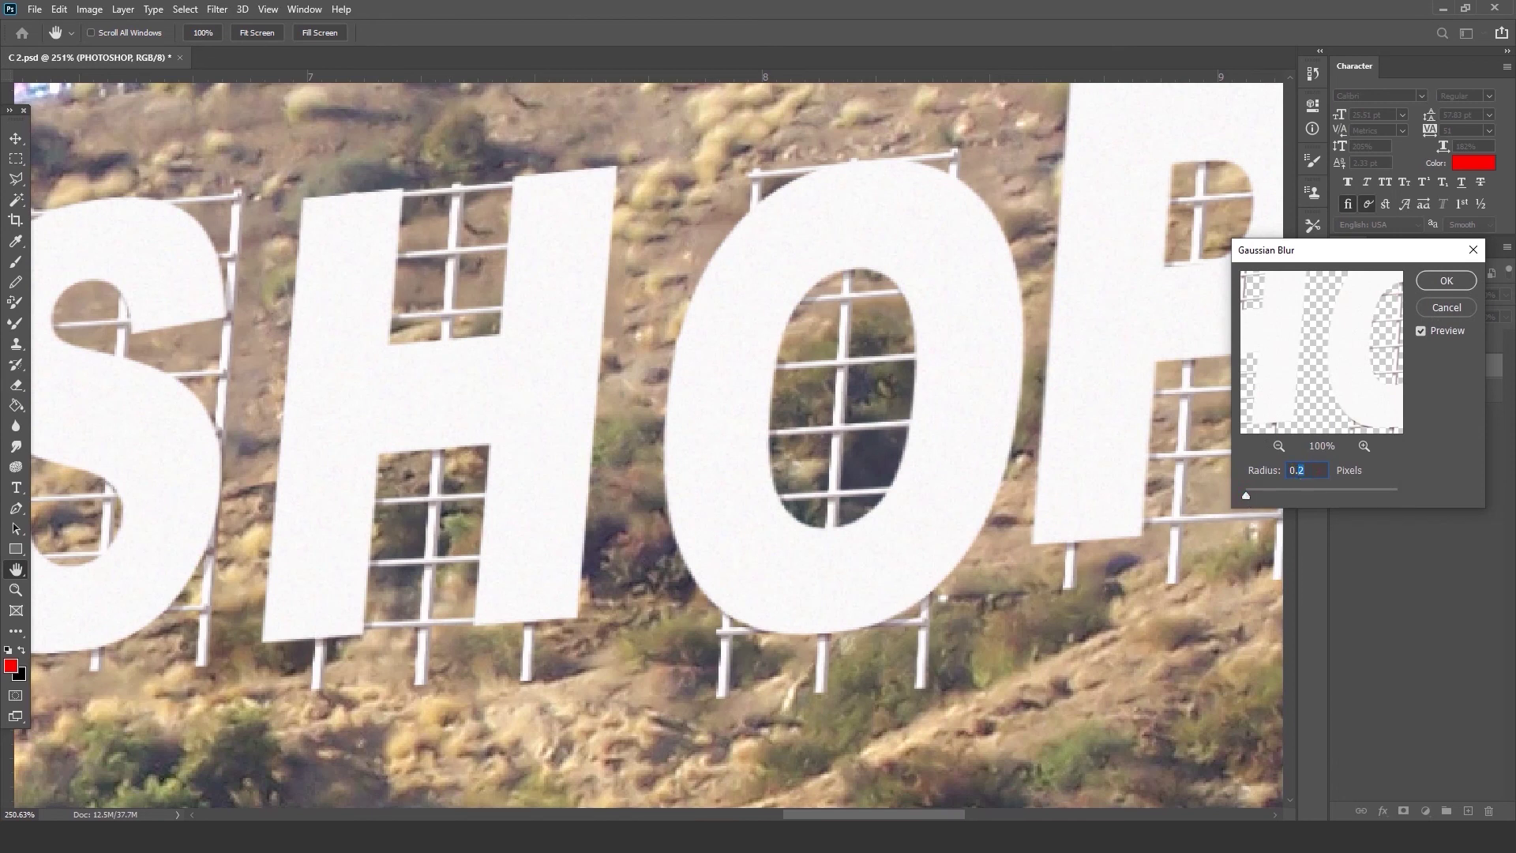
click(1446, 281)
click(1342, 342)
click(1342, 342)
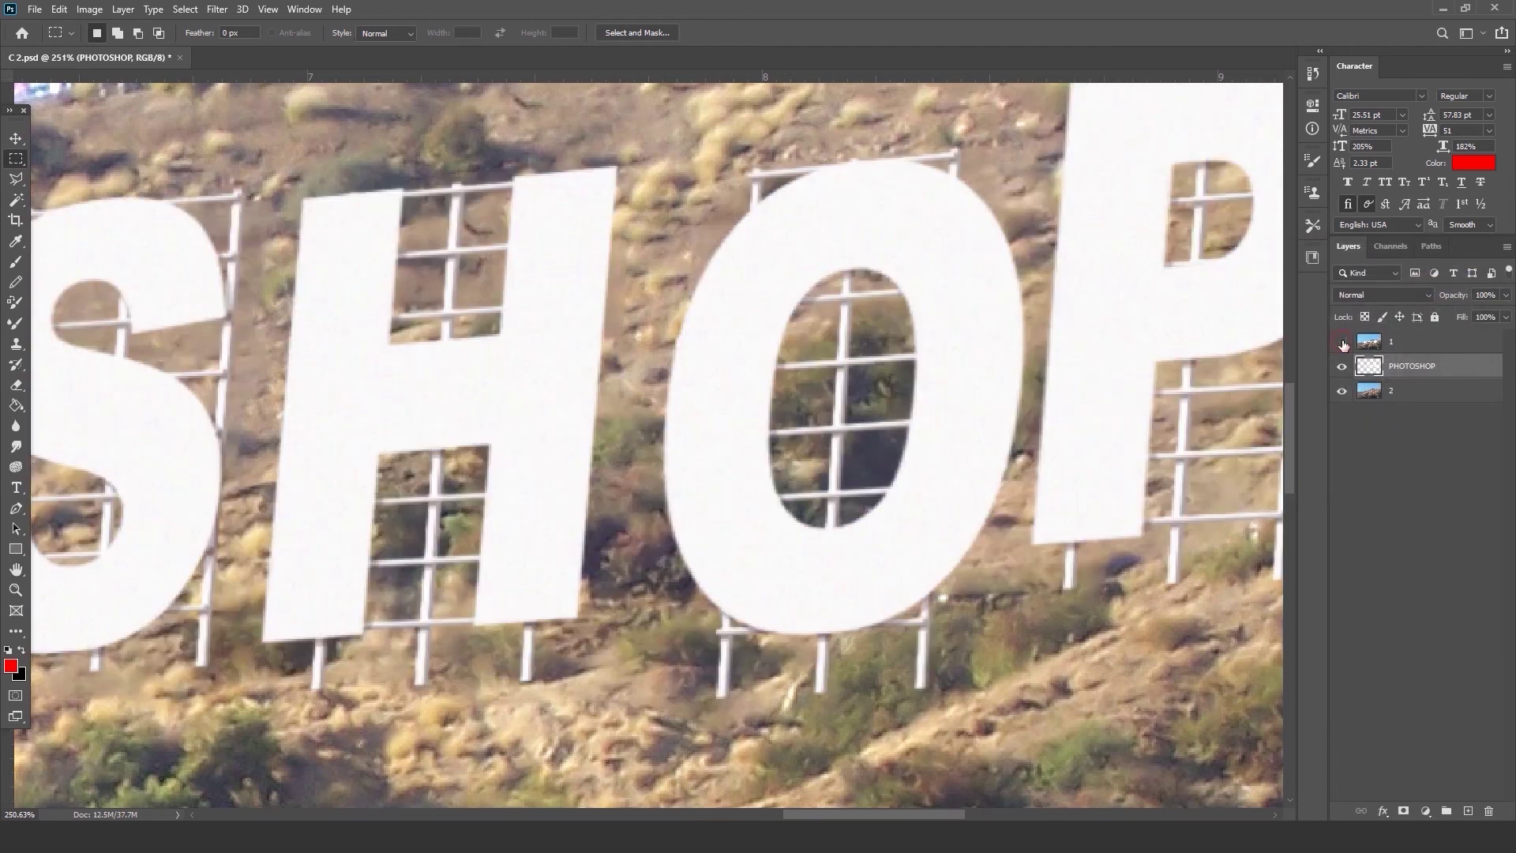
click(1342, 343)
click(1342, 343)
scroll(869, 273, down, 8)
scroll(856, 294, down, 6)
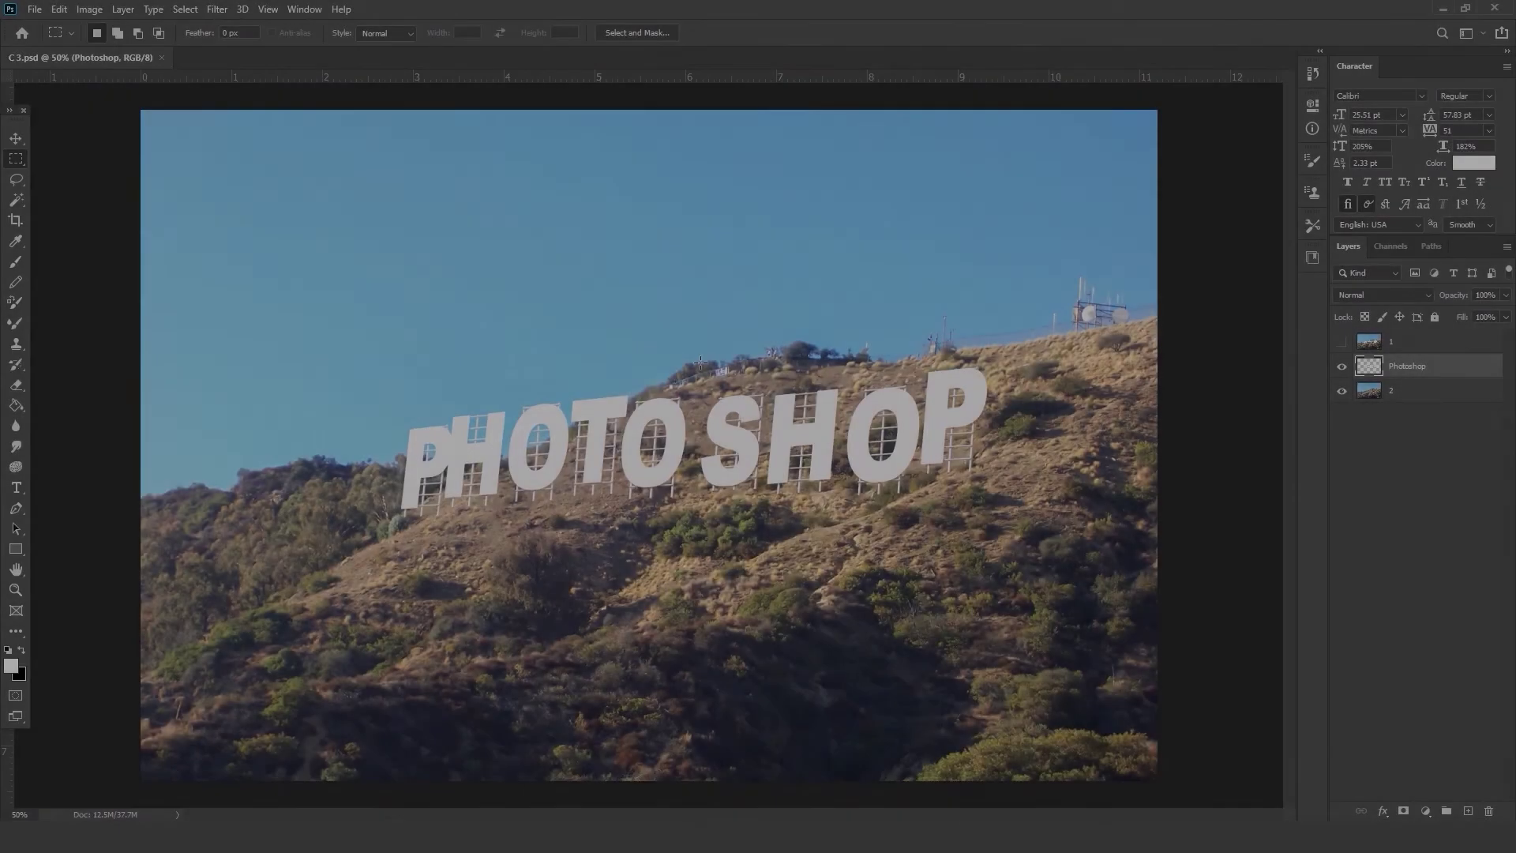
Show layer 1 in C 3.psd, make it the active layer, and hide the Photoshop layer.
scroll(608, 474, up, 4)
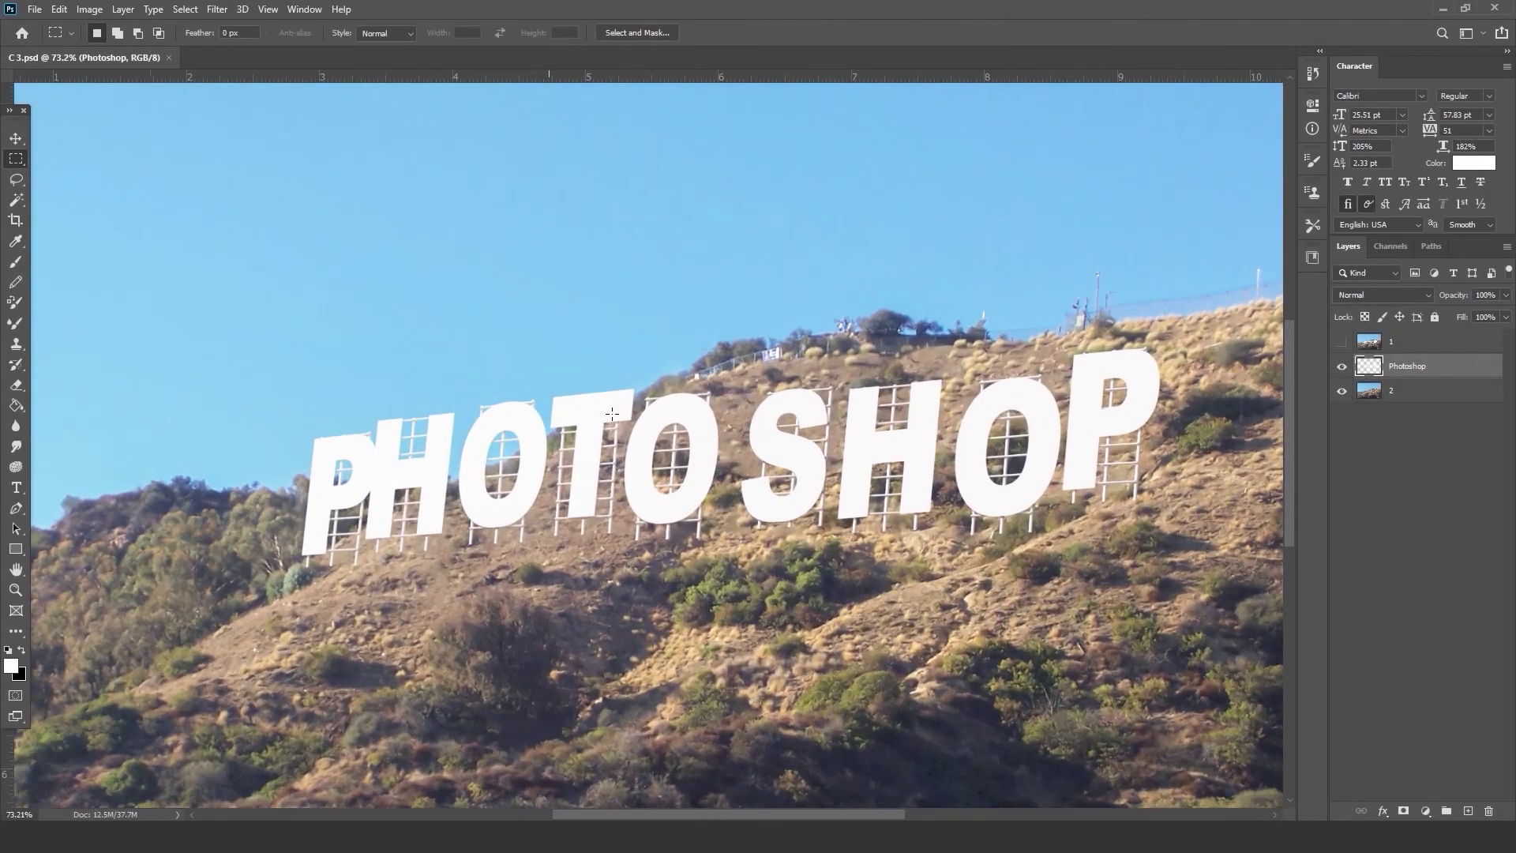
drag(954, 469, 961, 386)
click(1342, 342)
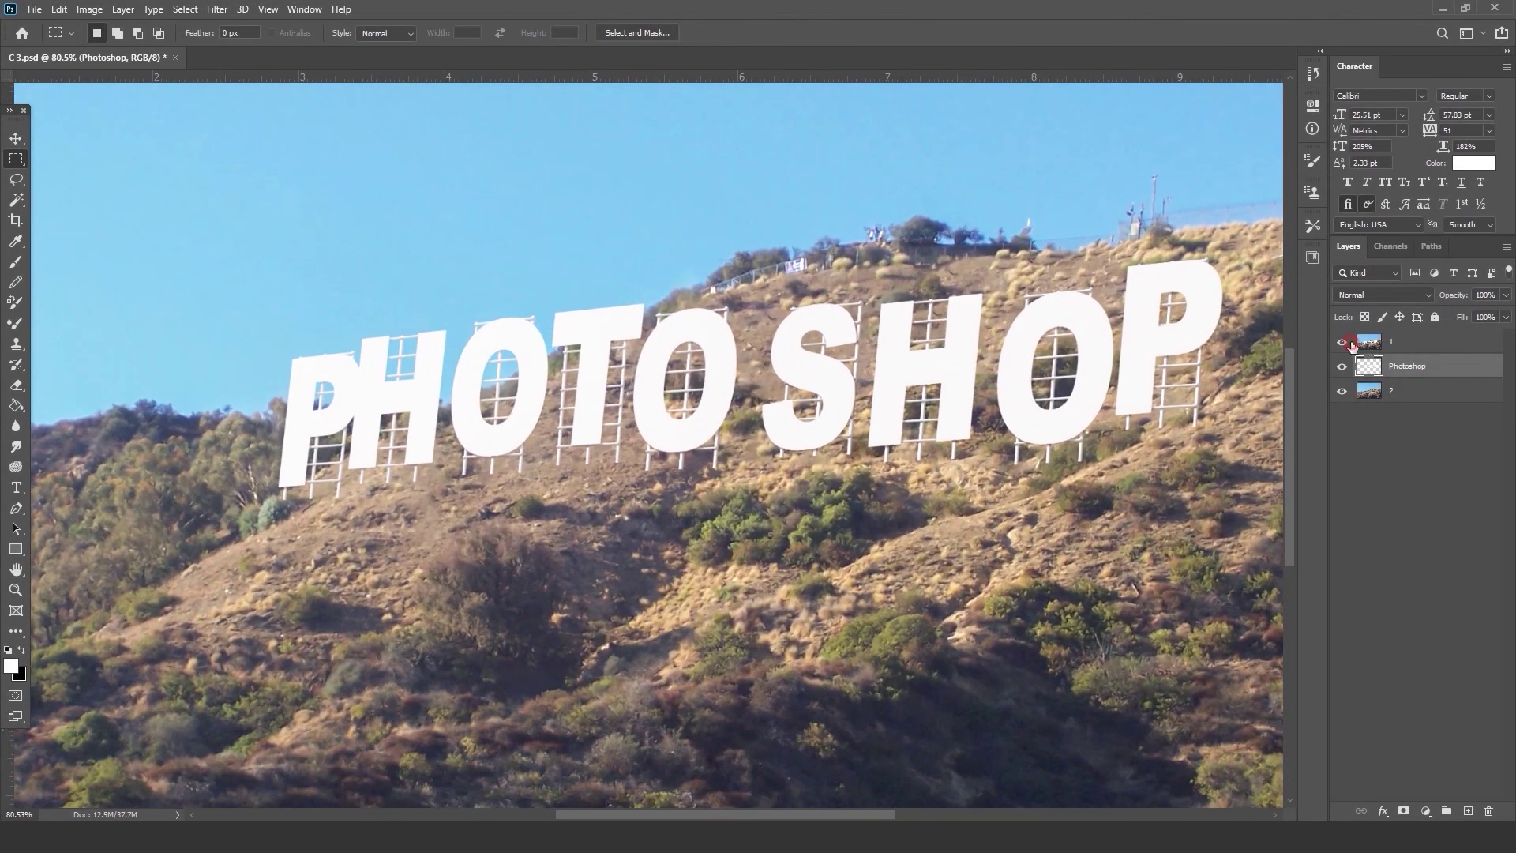
click(1381, 342)
scroll(545, 439, down, 4)
drag(589, 482, 614, 514)
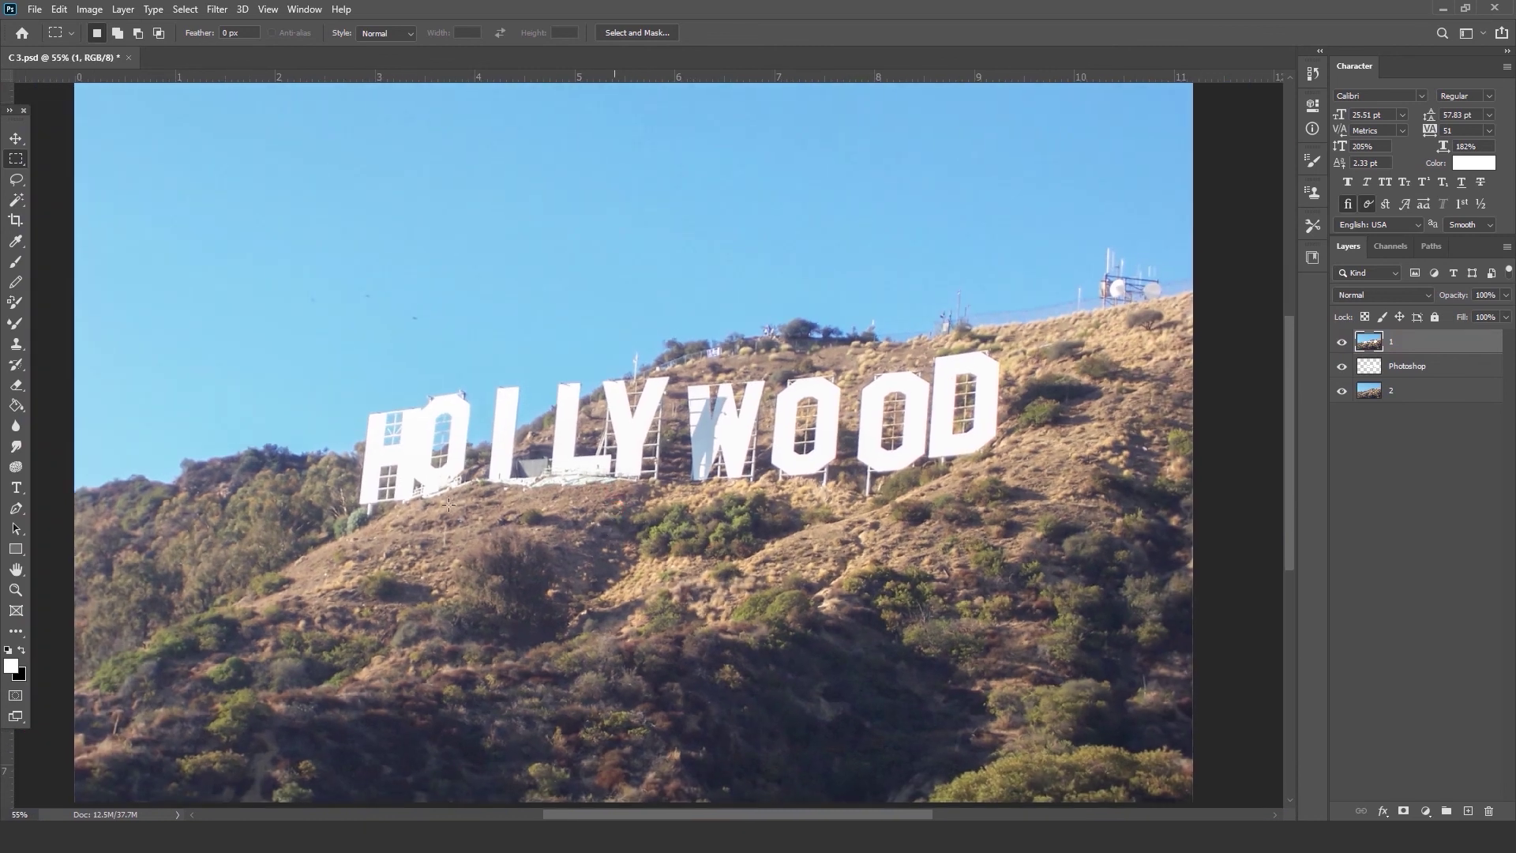
right_click(17, 510)
click(65, 509)
scroll(564, 522, up, 5)
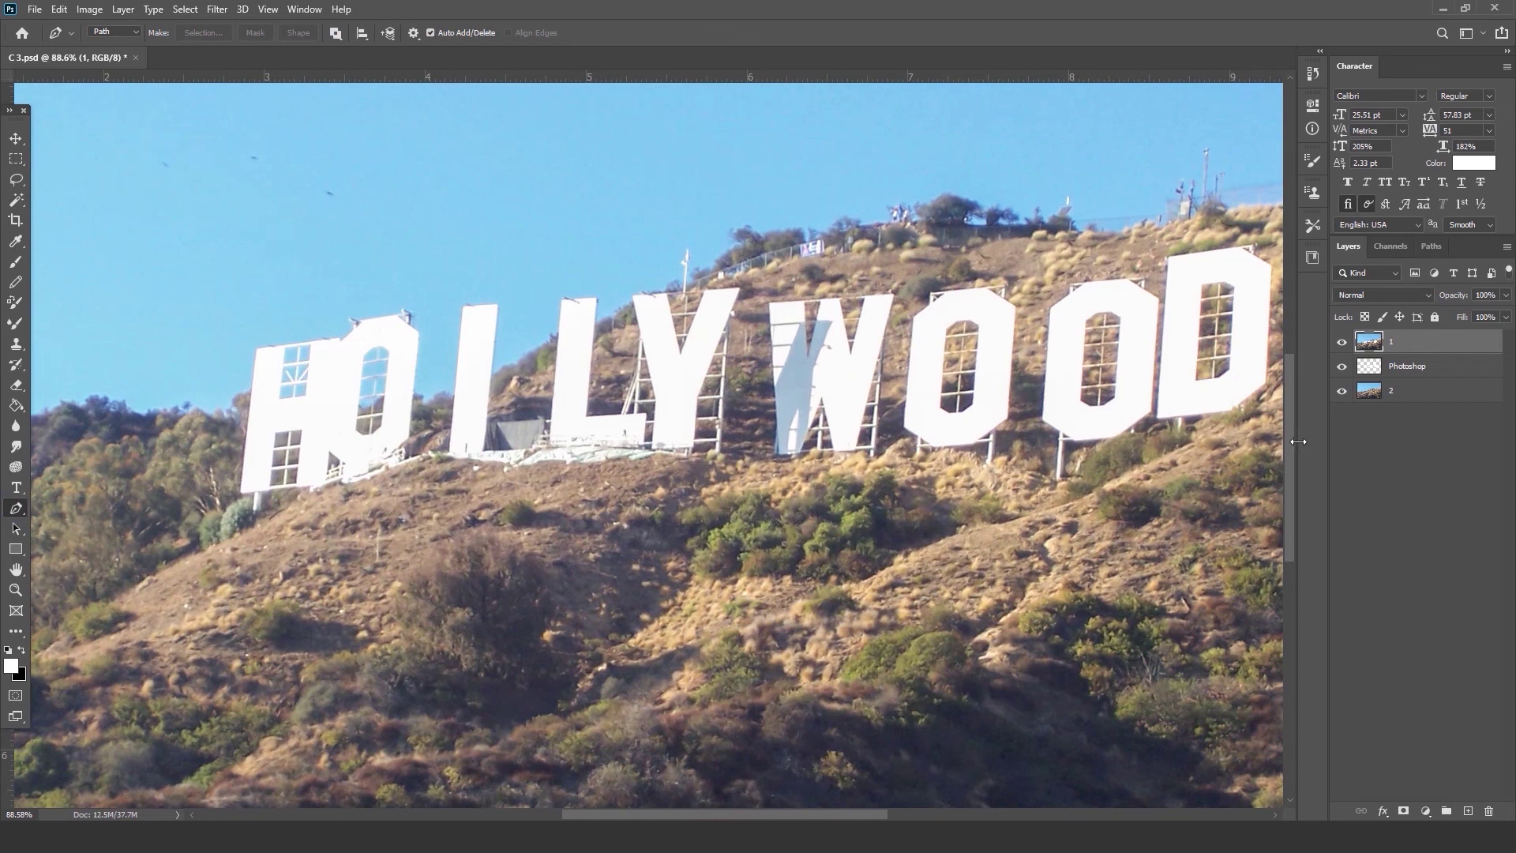
drag(802, 598, 721, 577)
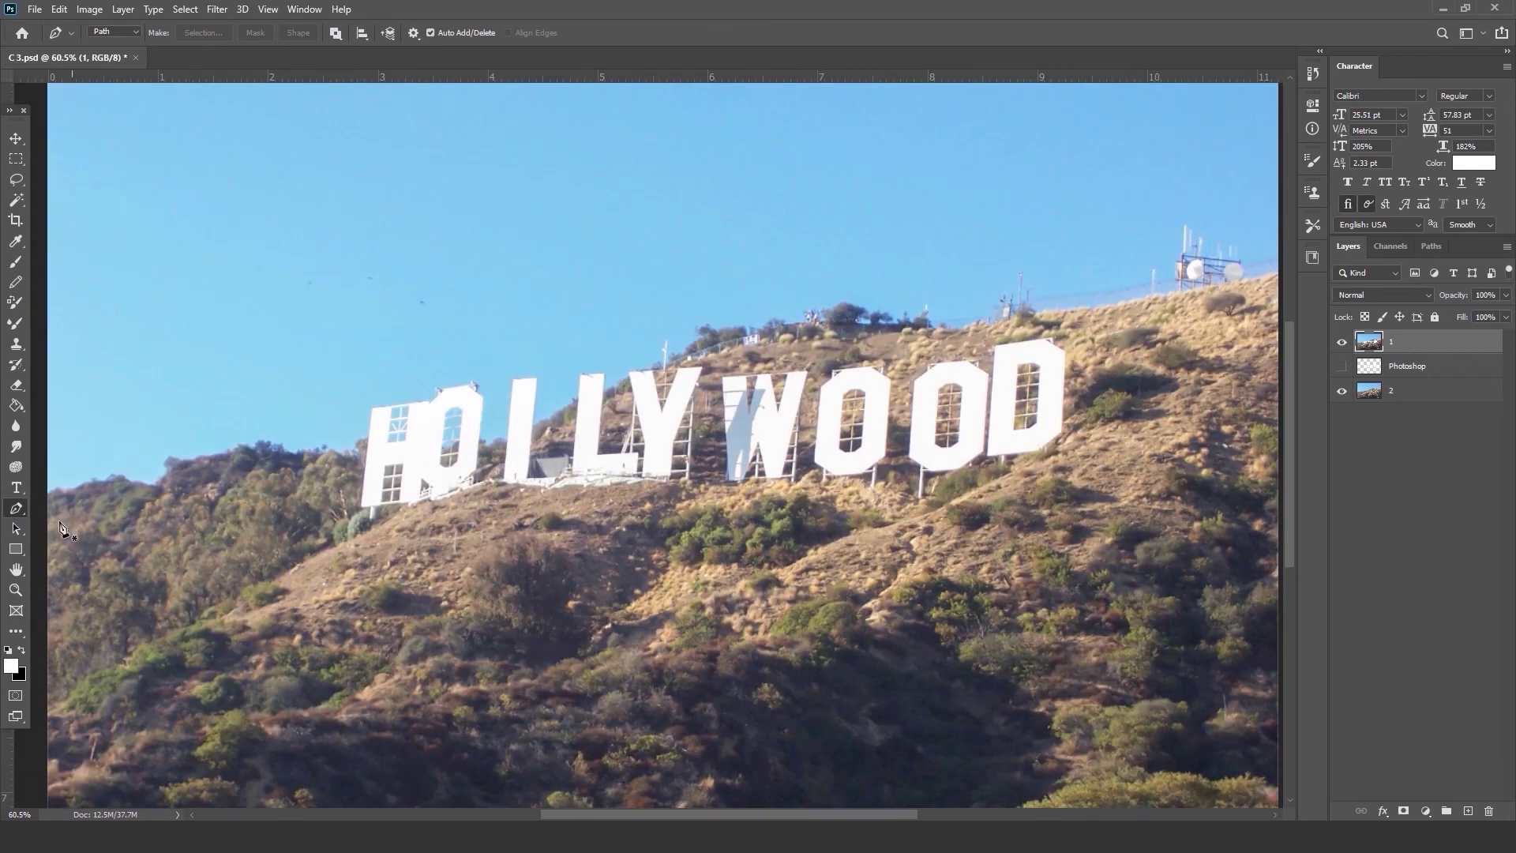
Trace a Pen tool path along the ground edge beneath the HOLLYWOOD letters, from the bushes by the H to beyond the D.
right_click(14, 511)
click(61, 514)
scroll(342, 542, up, 11)
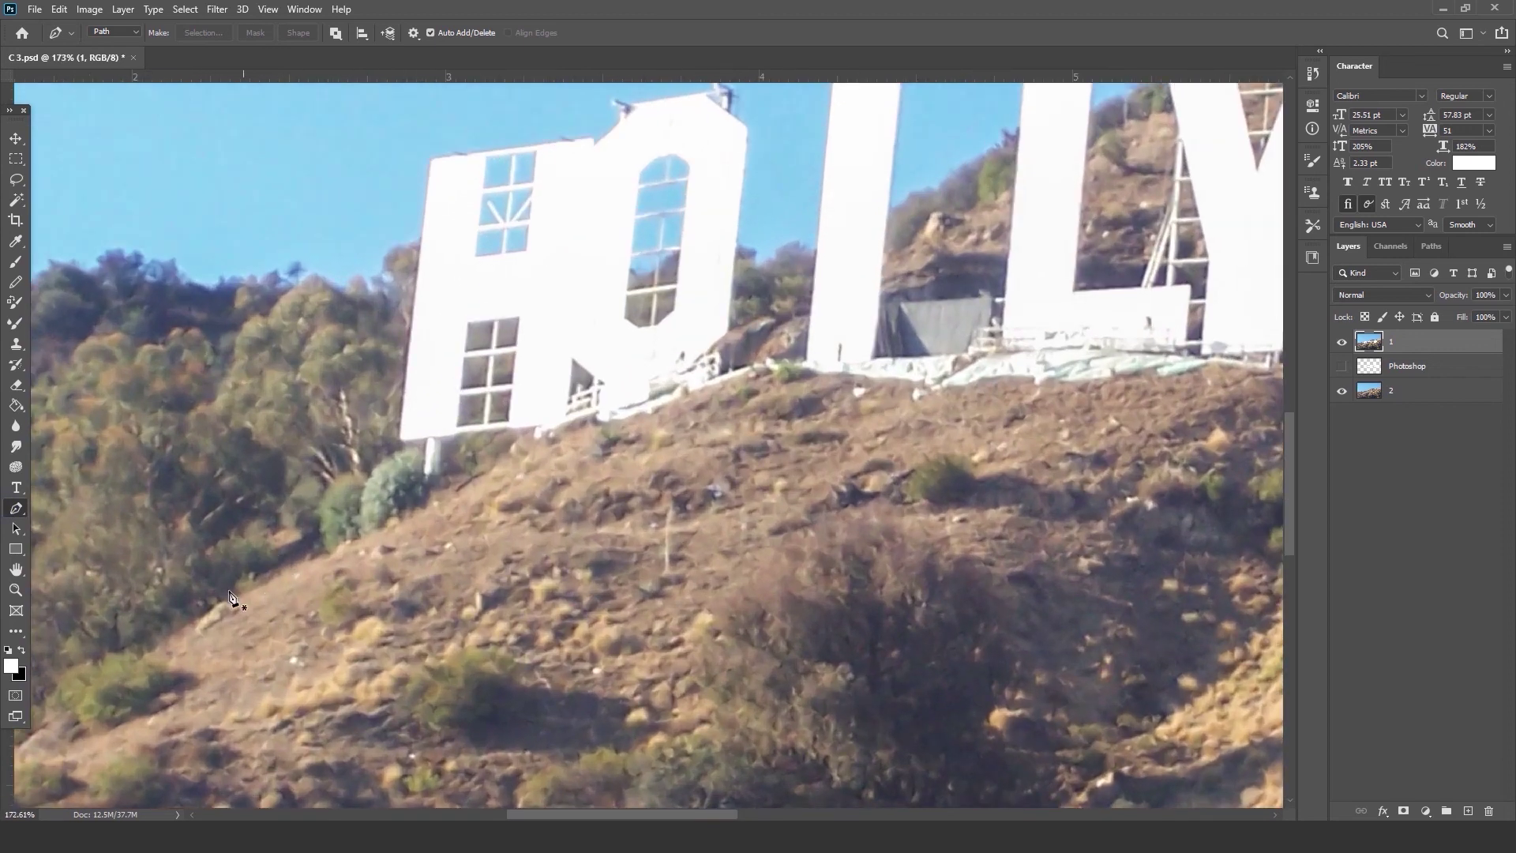
drag(229, 583, 240, 582)
click(293, 566)
click(320, 547)
click(322, 543)
click(318, 527)
click(319, 503)
drag(322, 493, 327, 487)
click(347, 448)
click(341, 474)
click(356, 479)
click(361, 480)
click(367, 478)
click(373, 477)
click(377, 469)
click(388, 460)
drag(407, 450, 416, 453)
click(416, 452)
click(418, 464)
click(420, 467)
click(424, 471)
click(433, 472)
click(482, 459)
click(492, 450)
click(503, 440)
click(522, 432)
click(539, 427)
click(605, 404)
click(619, 408)
click(659, 397)
click(691, 380)
click(708, 379)
click(767, 359)
click(777, 360)
click(791, 360)
click(807, 359)
click(817, 361)
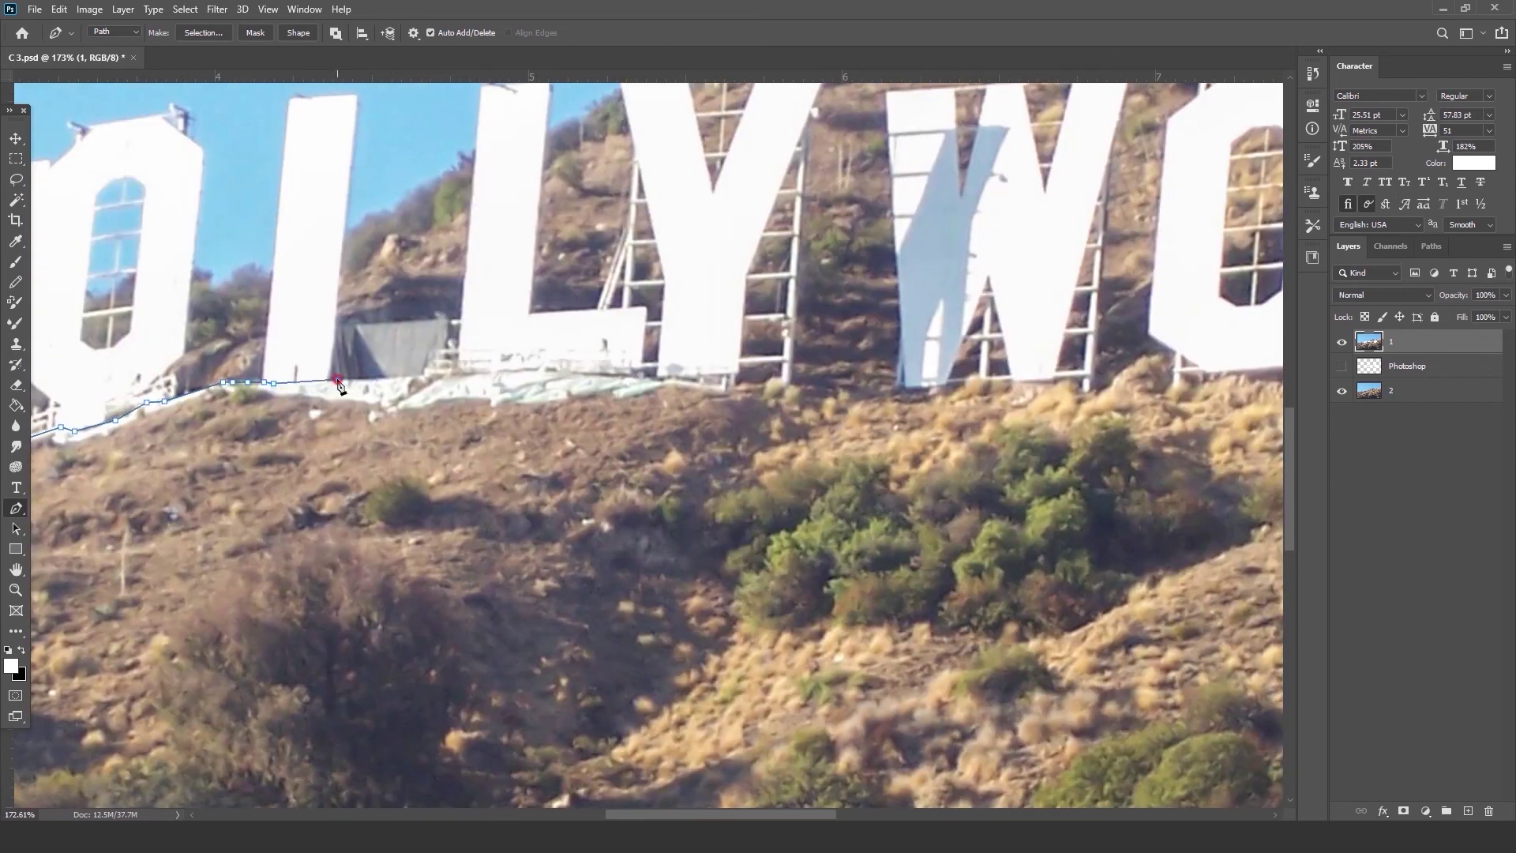
click(811, 398)
click(844, 387)
click(853, 387)
click(863, 393)
click(879, 398)
click(900, 394)
click(915, 394)
click(926, 398)
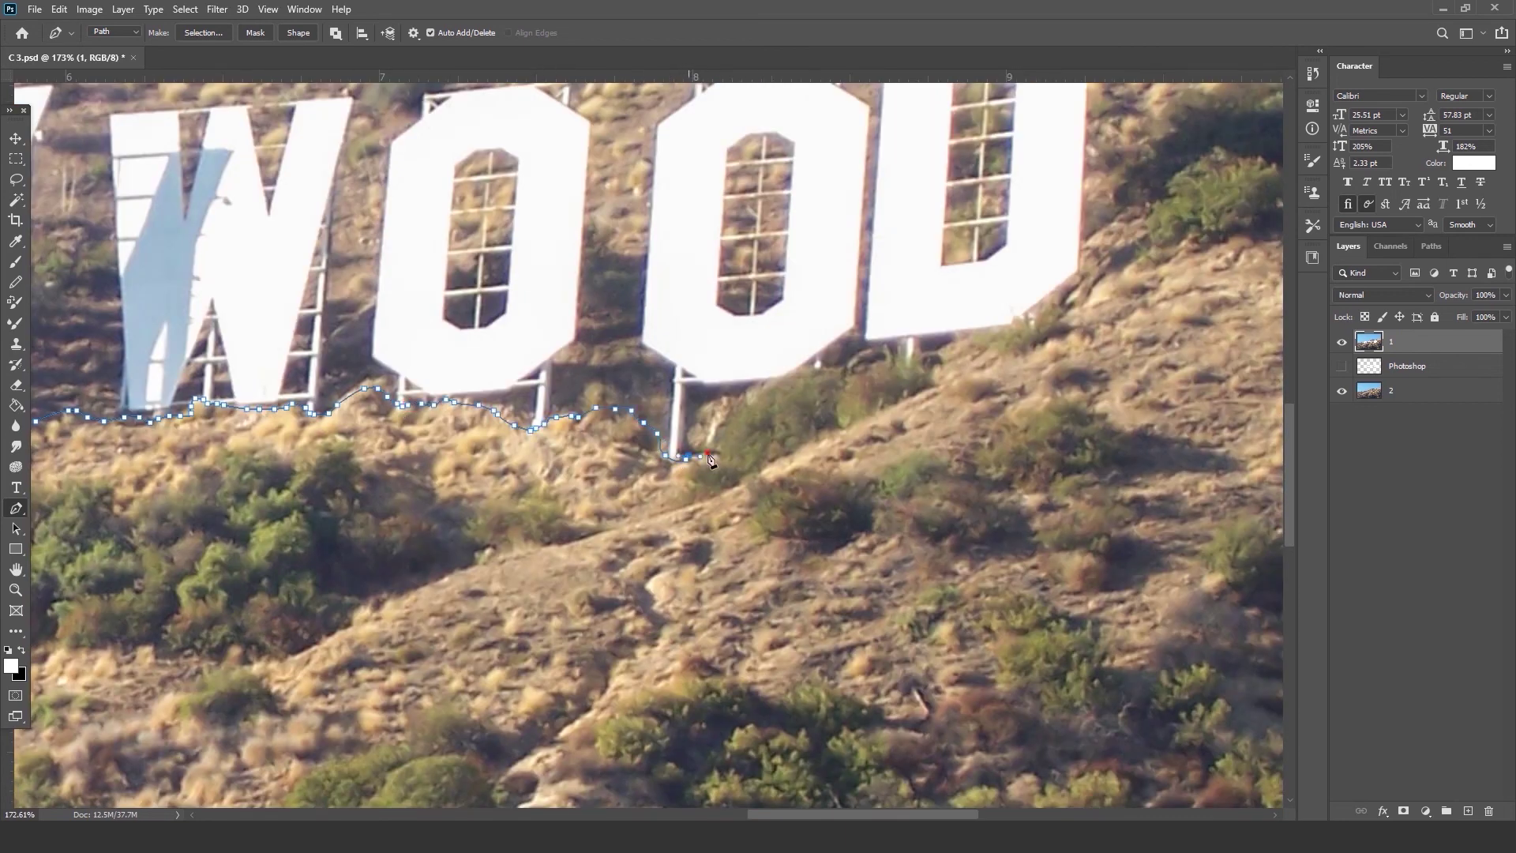
click(974, 353)
click(1001, 336)
click(1021, 327)
click(1061, 331)
click(1136, 331)
click(1198, 348)
Extend the path around the hillside below the sign and convert it to a new selection with a 1-pixel feather.
scroll(669, 446, down, 6)
click(889, 553)
click(526, 635)
click(460, 565)
right_click(577, 553)
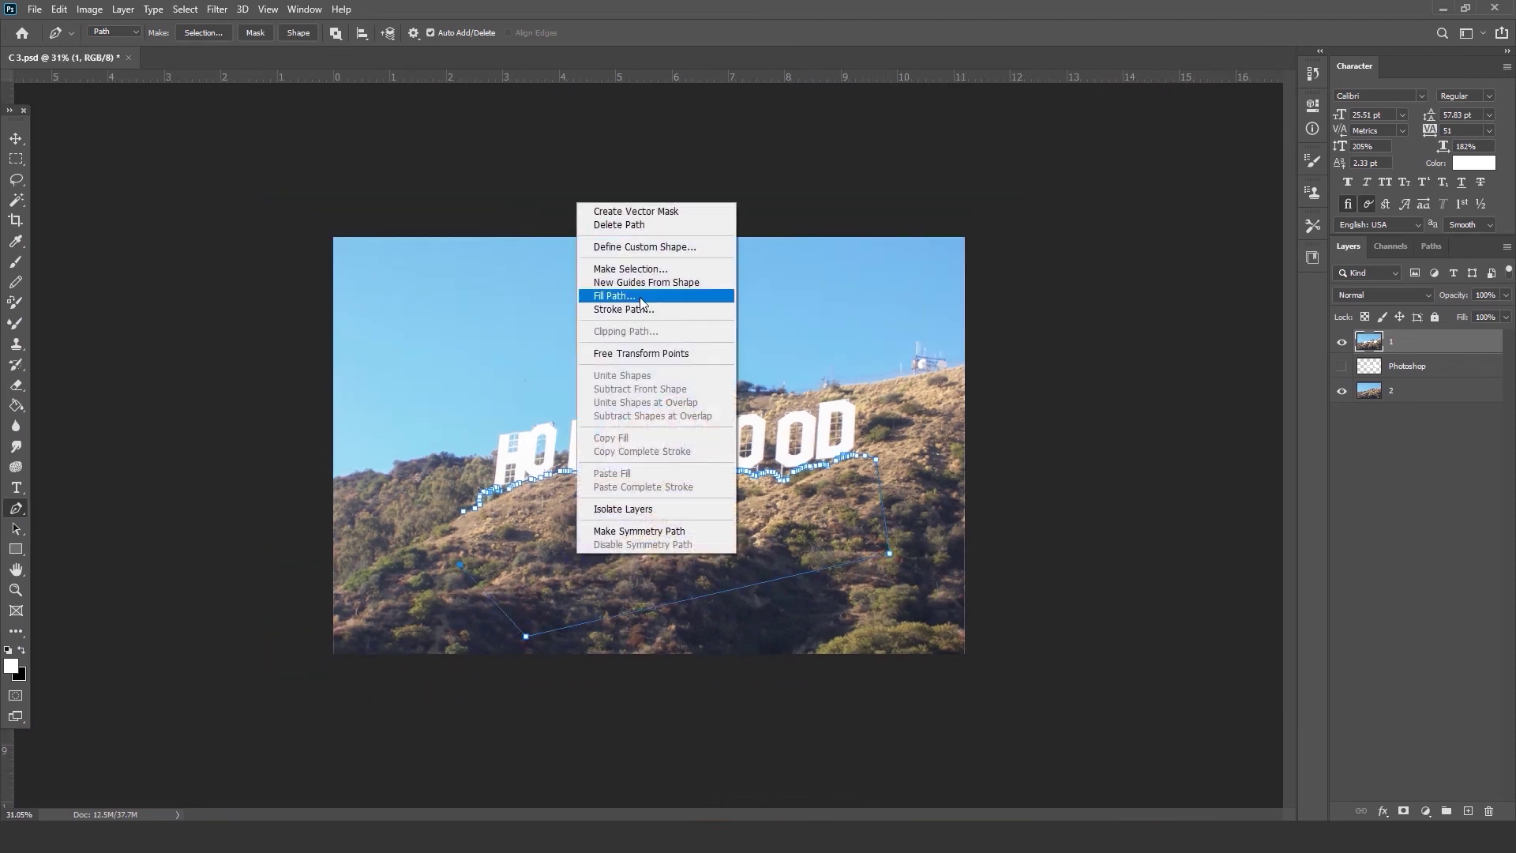
click(630, 268)
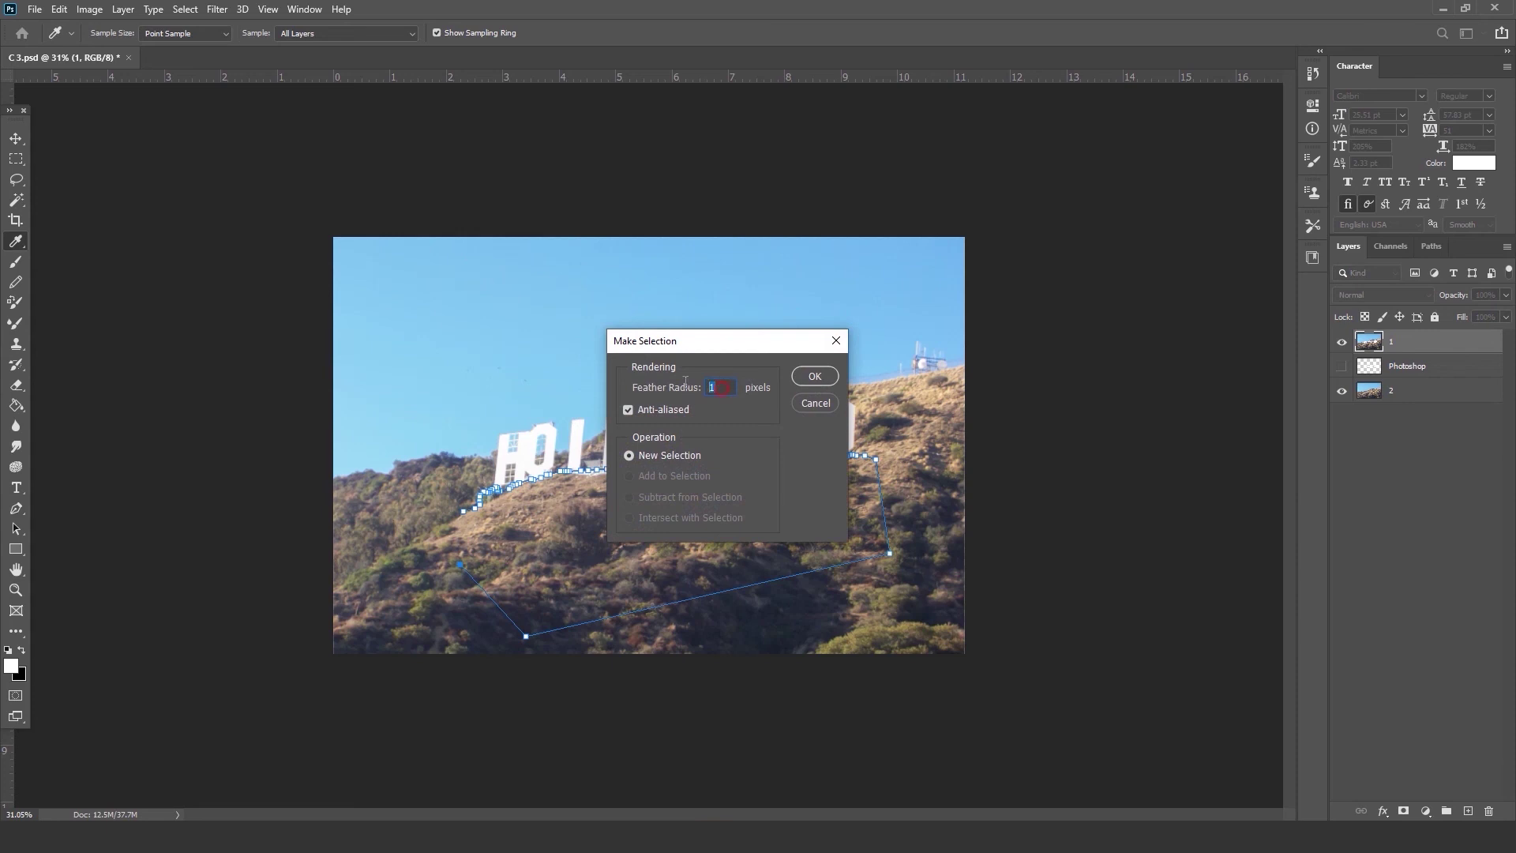
click(805, 379)
Copy the selected hillside to a new layer and hide layers 1 and 2 to inspect the cutout alone.
scroll(902, 453, up, 5)
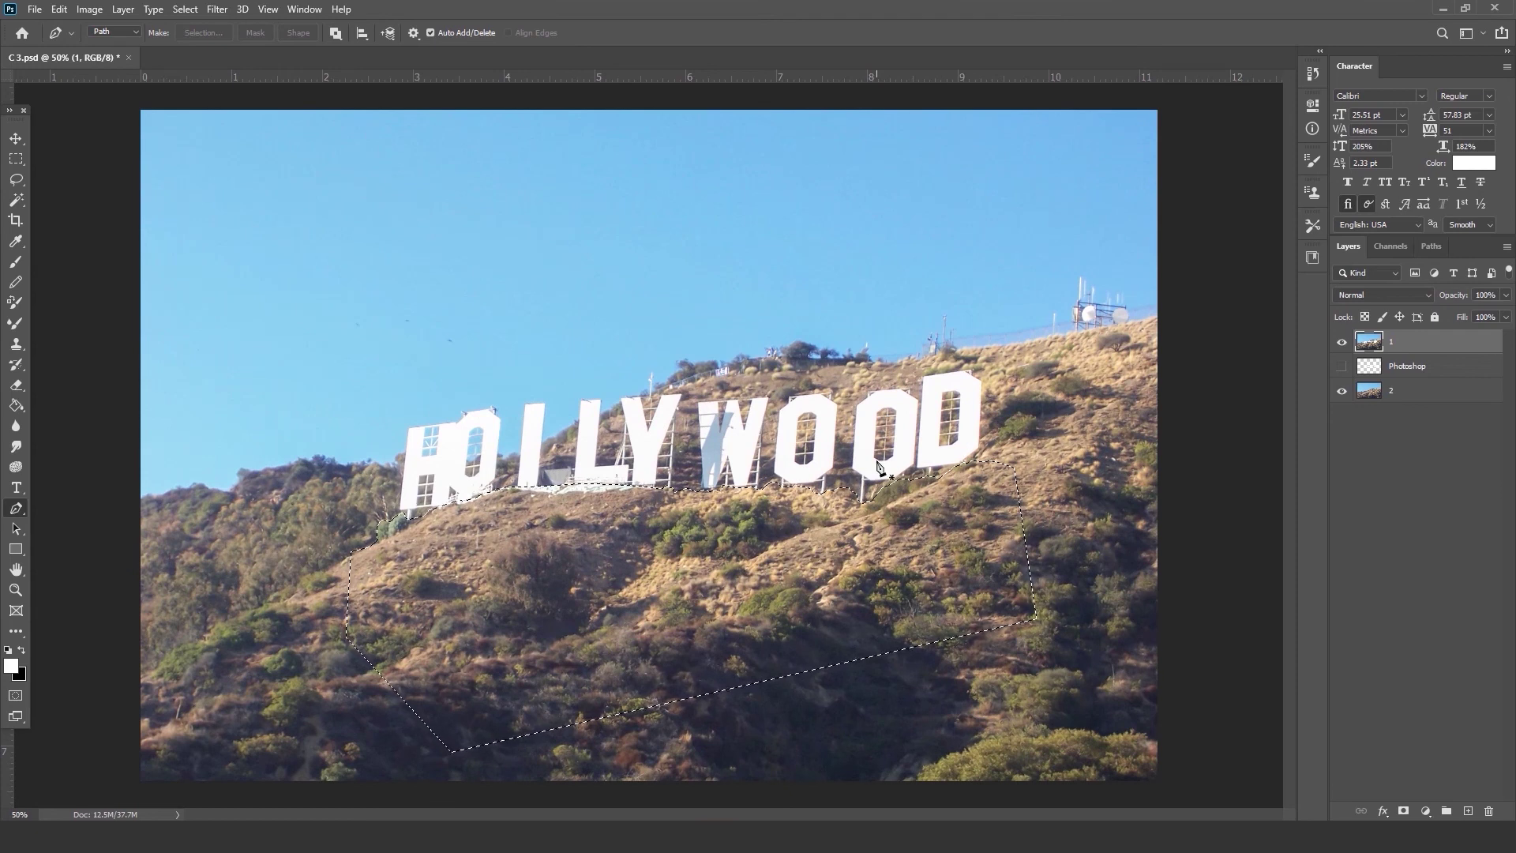
key(ctrl+j)
click(1341, 367)
click(1342, 414)
scroll(505, 509, down, 3)
scroll(703, 526, up, 6)
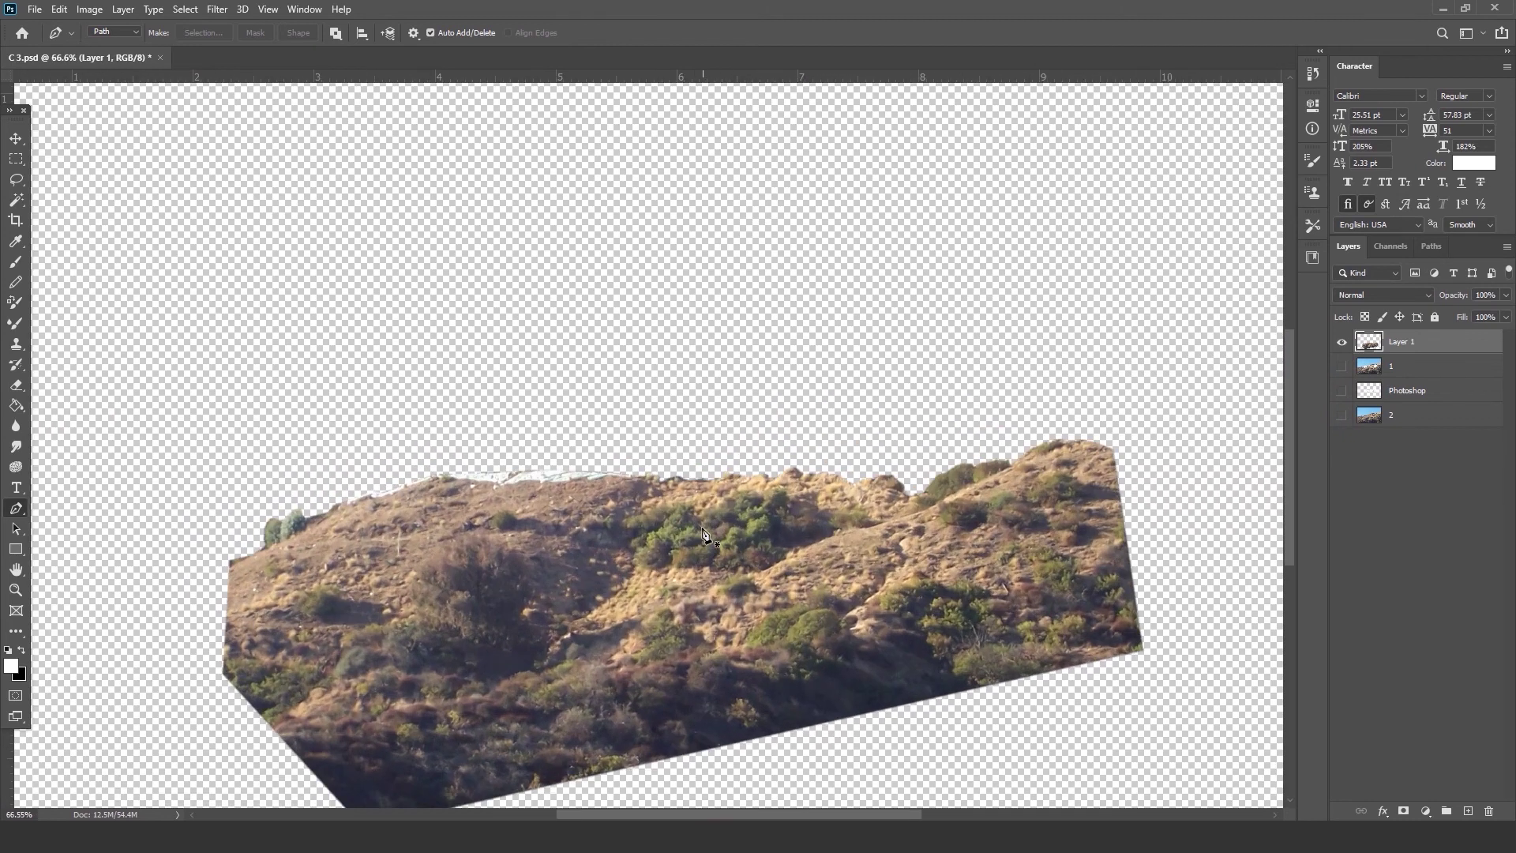
scroll(775, 513, up, 1)
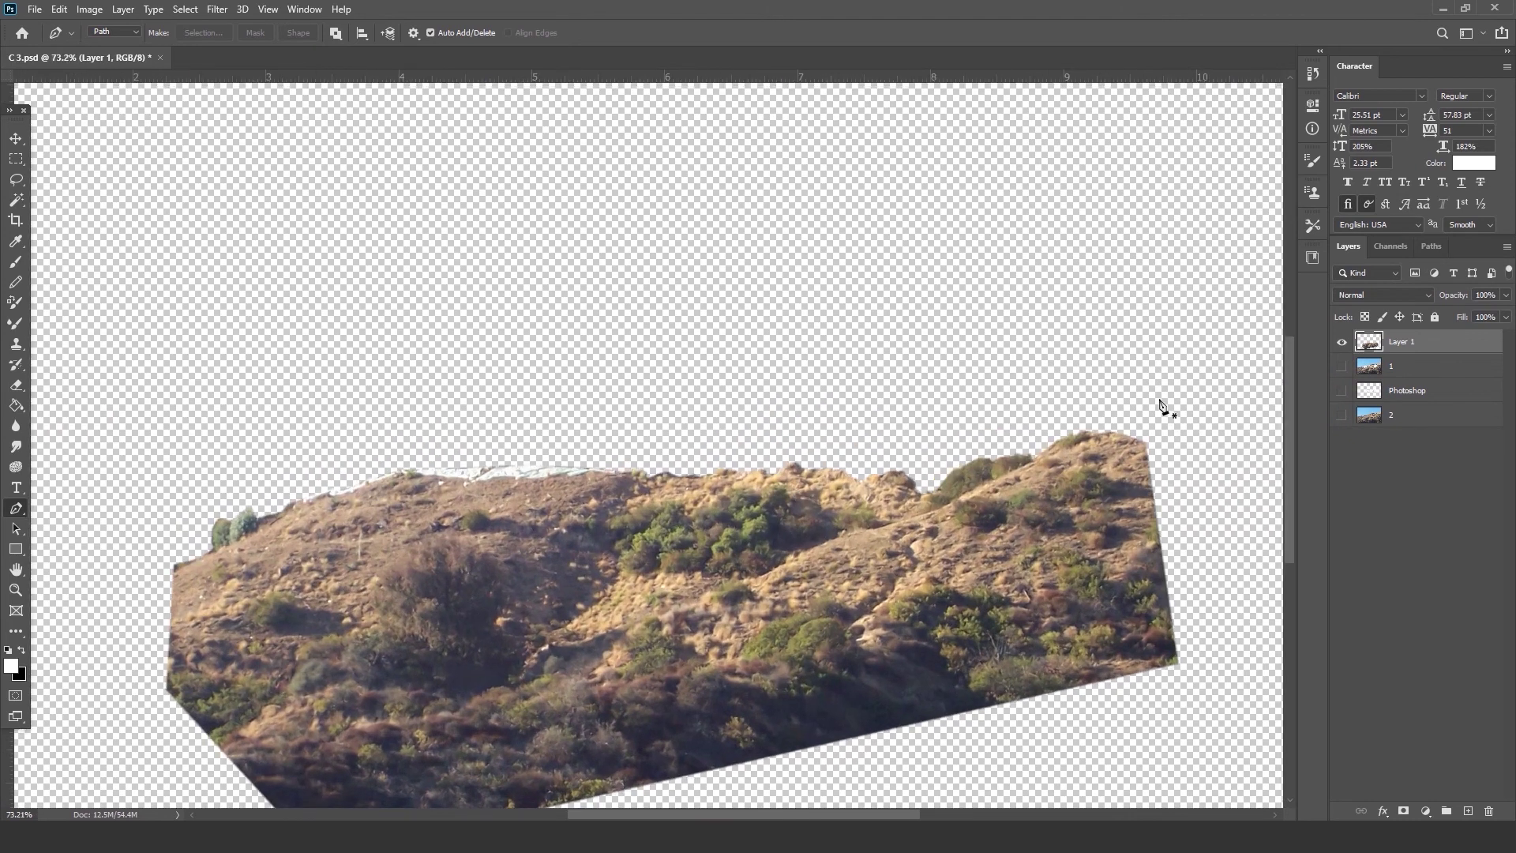
Show the Photoshop layer and layer 2, and place the visible hillside cutout directly above the Photoshop layer.
click(1342, 342)
click(1341, 390)
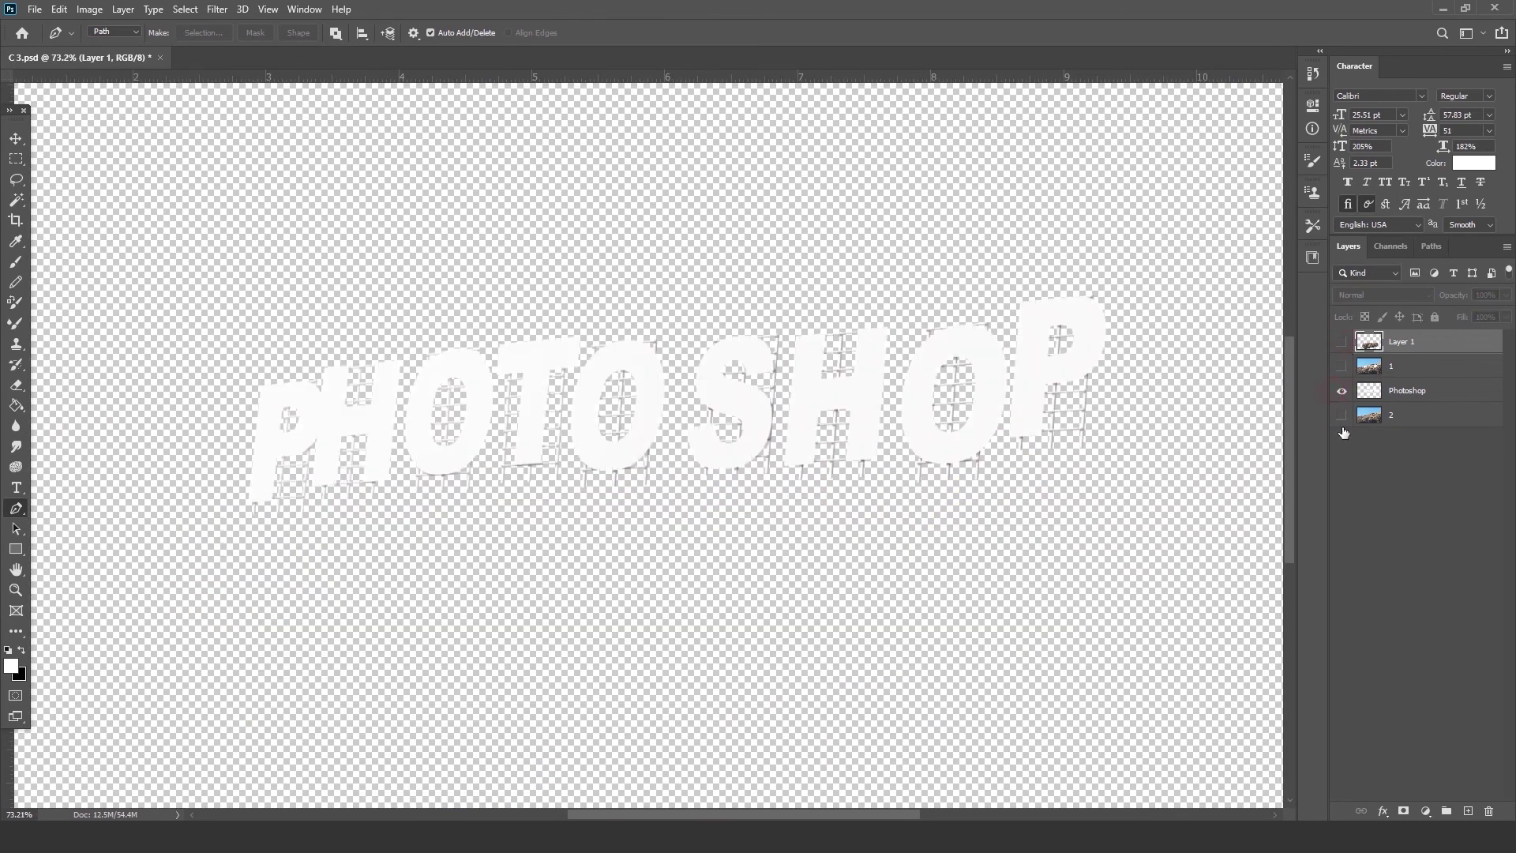
click(1341, 414)
drag(1403, 345, 1391, 377)
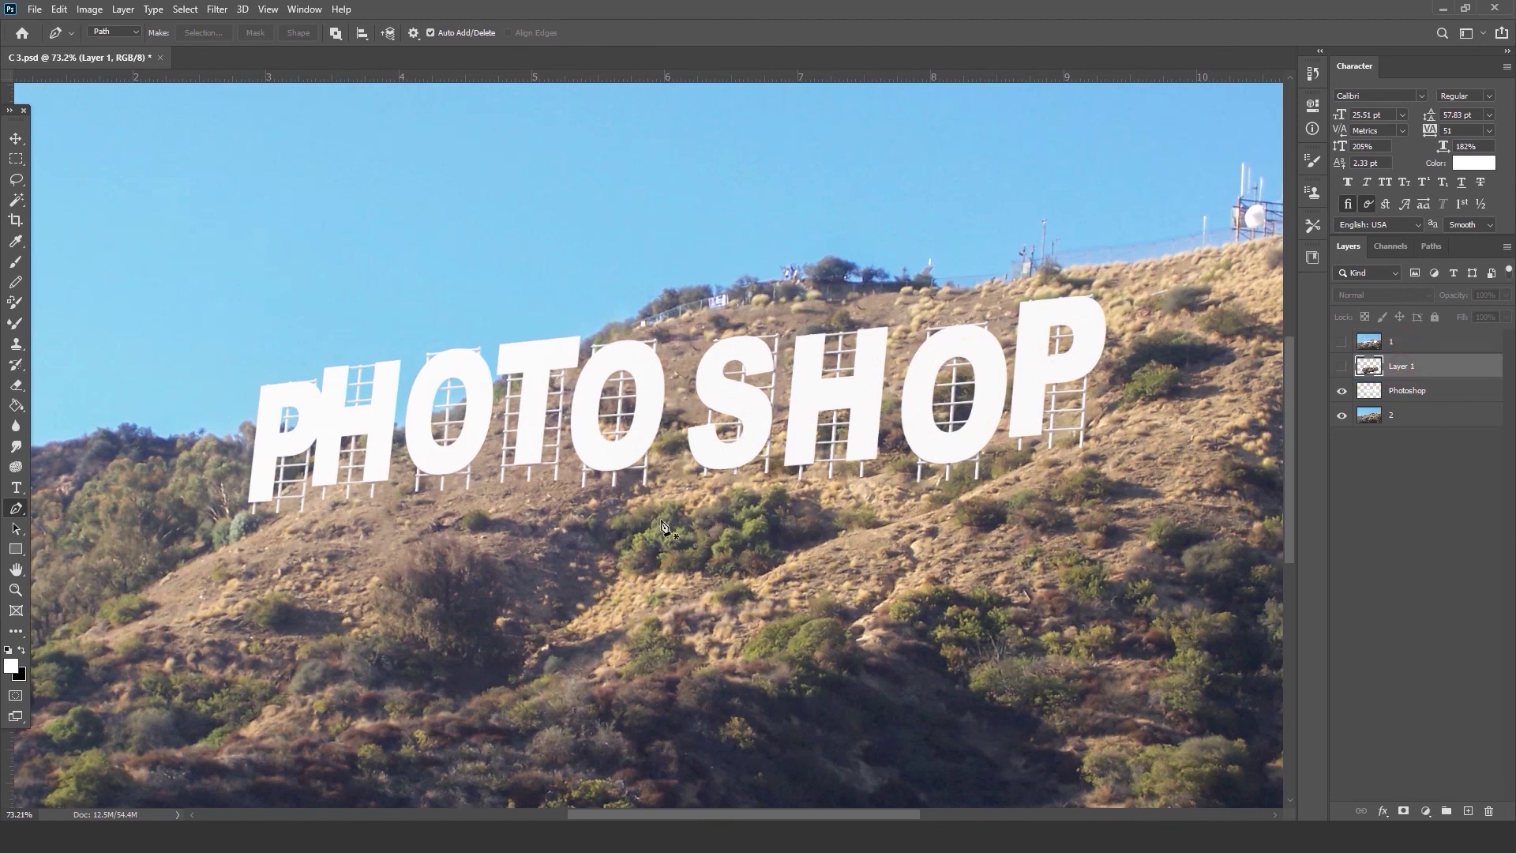
click(1341, 366)
Show the hillside cutout layer and use the Lasso tool to delete its leftover white patches beneath the first letters of PHOTOSHOP.
scroll(436, 475, up, 8)
scroll(723, 472, down, 5)
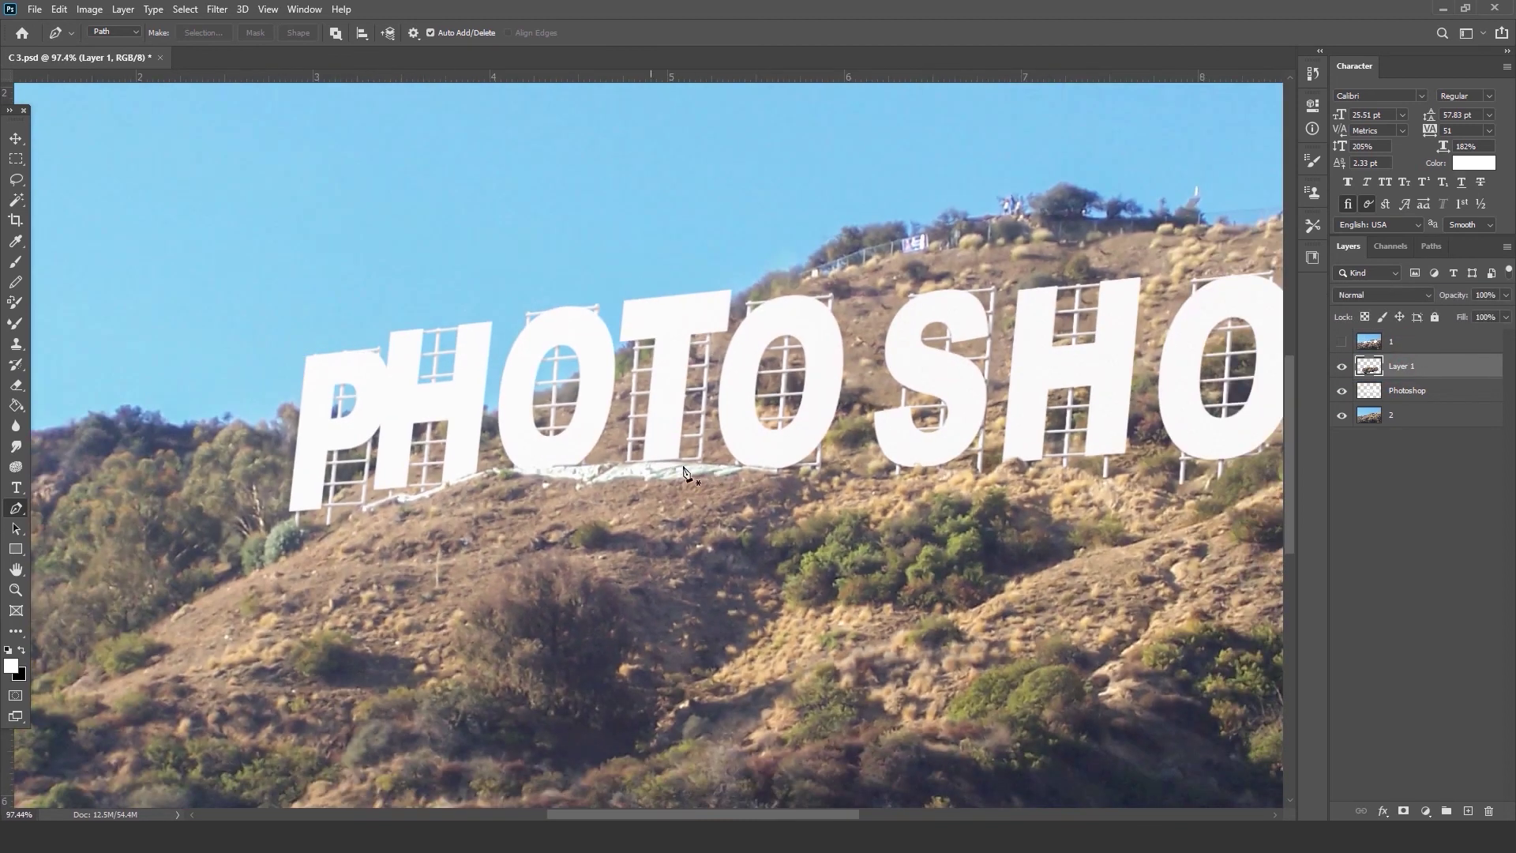
scroll(684, 462, up, 6)
drag(642, 459, 446, 434)
scroll(465, 433, up, 4)
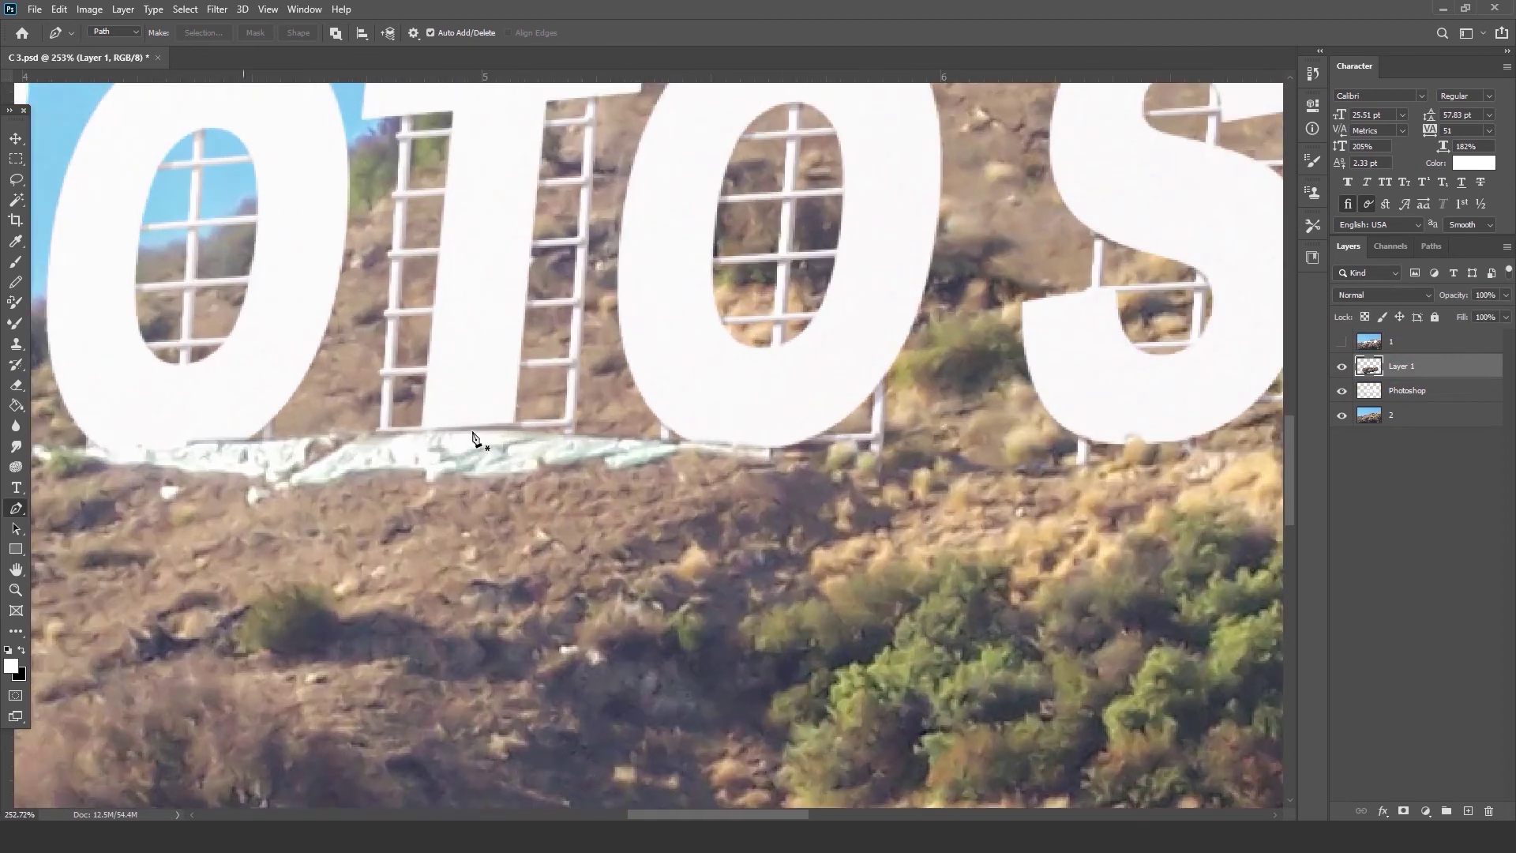
drag(248, 458, 725, 460)
right_click(17, 180)
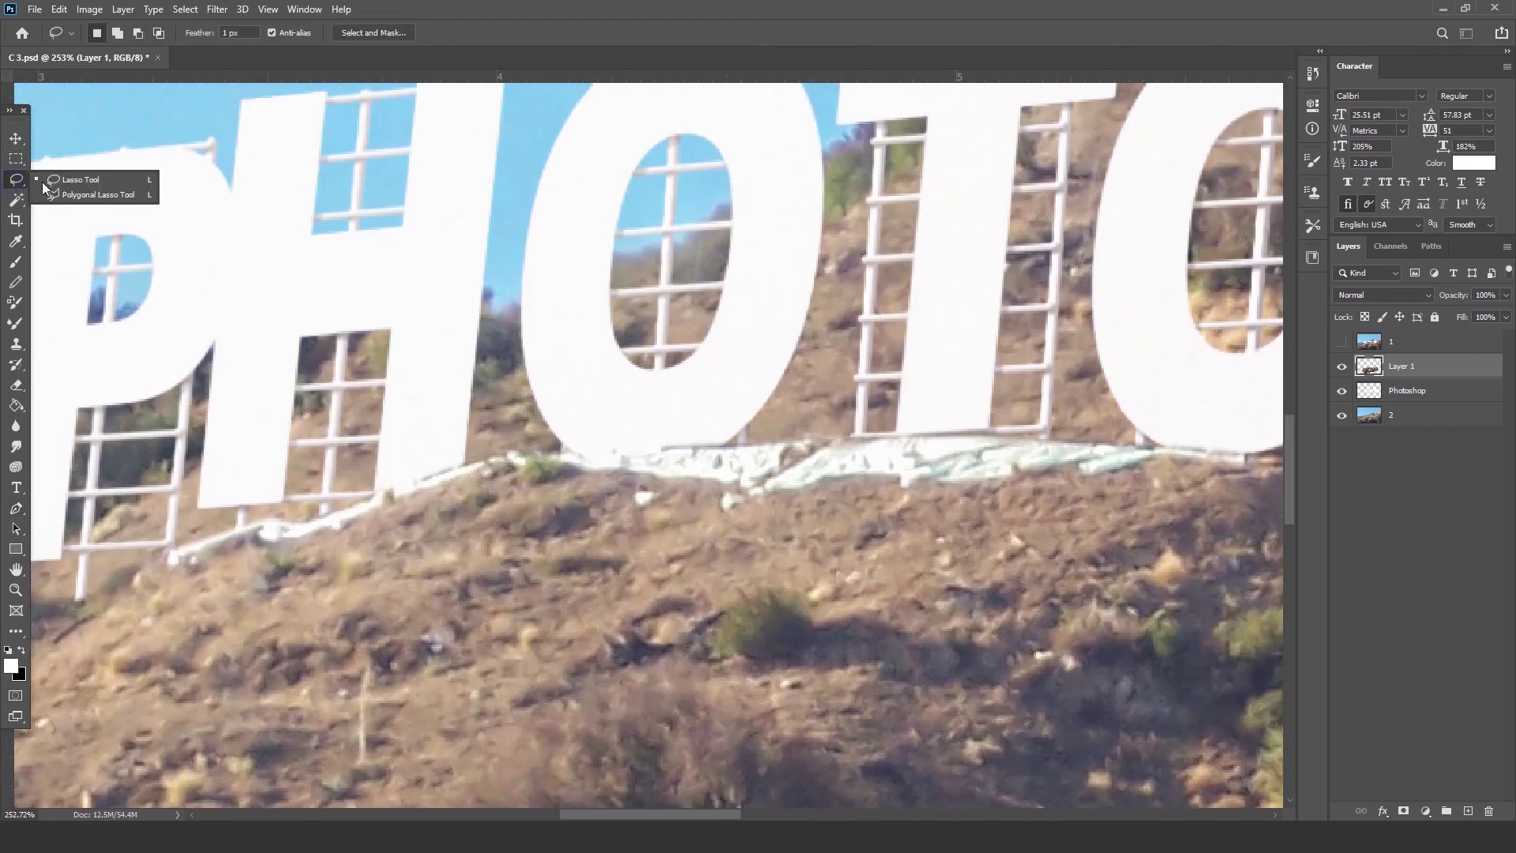
click(63, 184)
scroll(706, 452, up, 2)
drag(615, 440, 618, 459)
drag(808, 445, 625, 433)
key(Delete)
mouse_move(301, 484)
mouse_down()
mouse_move(252, 536)
mouse_move(409, 482)
mouse_move(316, 483)
mouse_up()
key(Delete)
Lasso and delete the remaining unwanted patches along the cutout's upper edge beneath the middle and last letters.
drag(1066, 553, 456, 524)
drag(273, 407, 268, 339)
drag(752, 526, 490, 524)
key(Delete)
drag(325, 410, 278, 359)
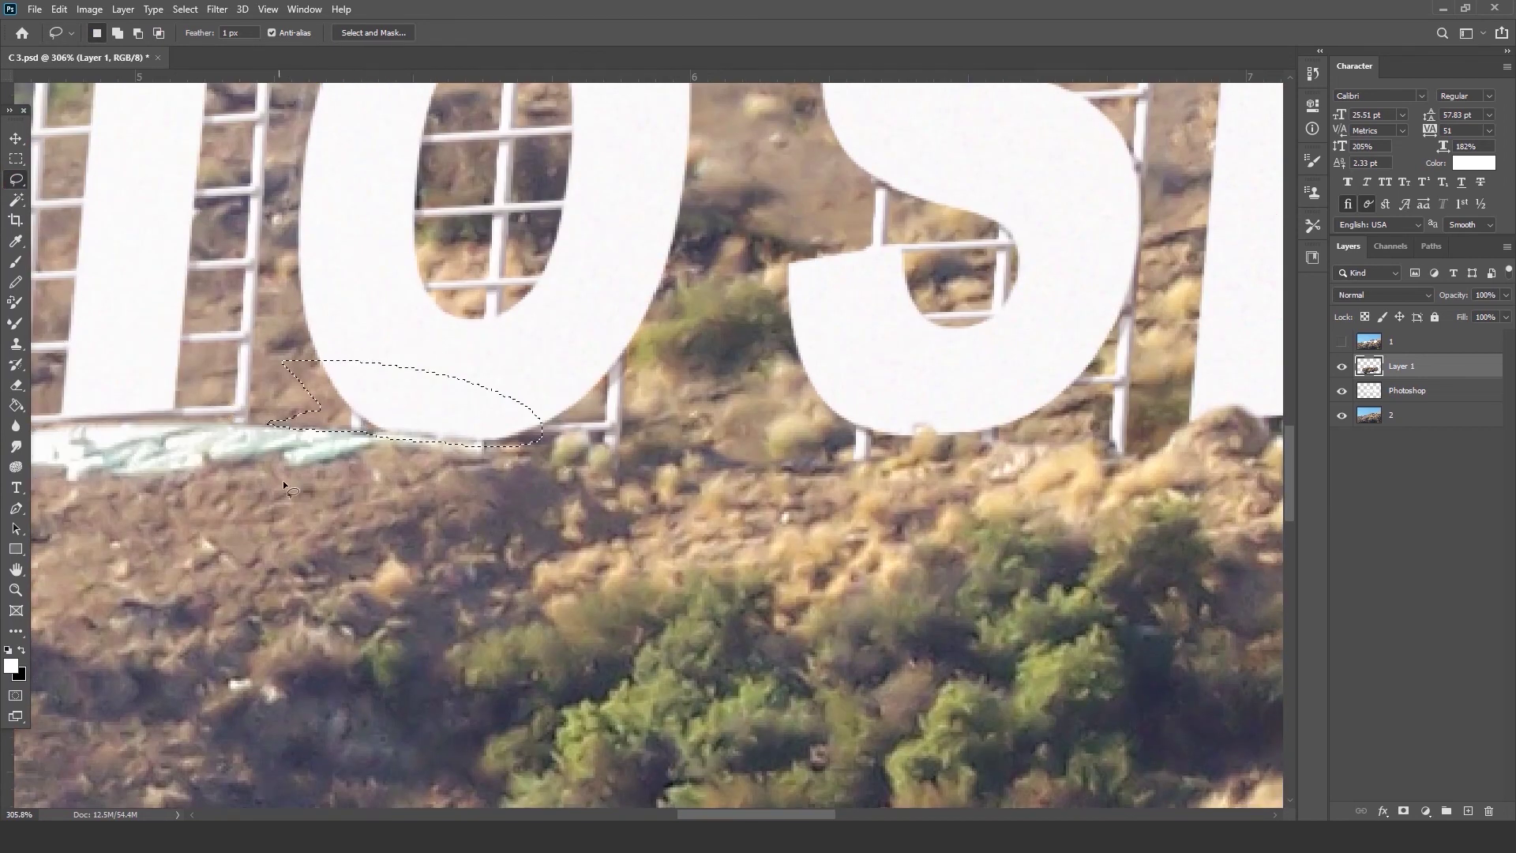
key(Delete)
drag(922, 433, 338, 434)
drag(947, 444, 495, 444)
drag(860, 390, 506, 451)
mouse_move(588, 447)
mouse_down()
mouse_move(600, 456)
mouse_move(515, 434)
mouse_move(261, 434)
mouse_up()
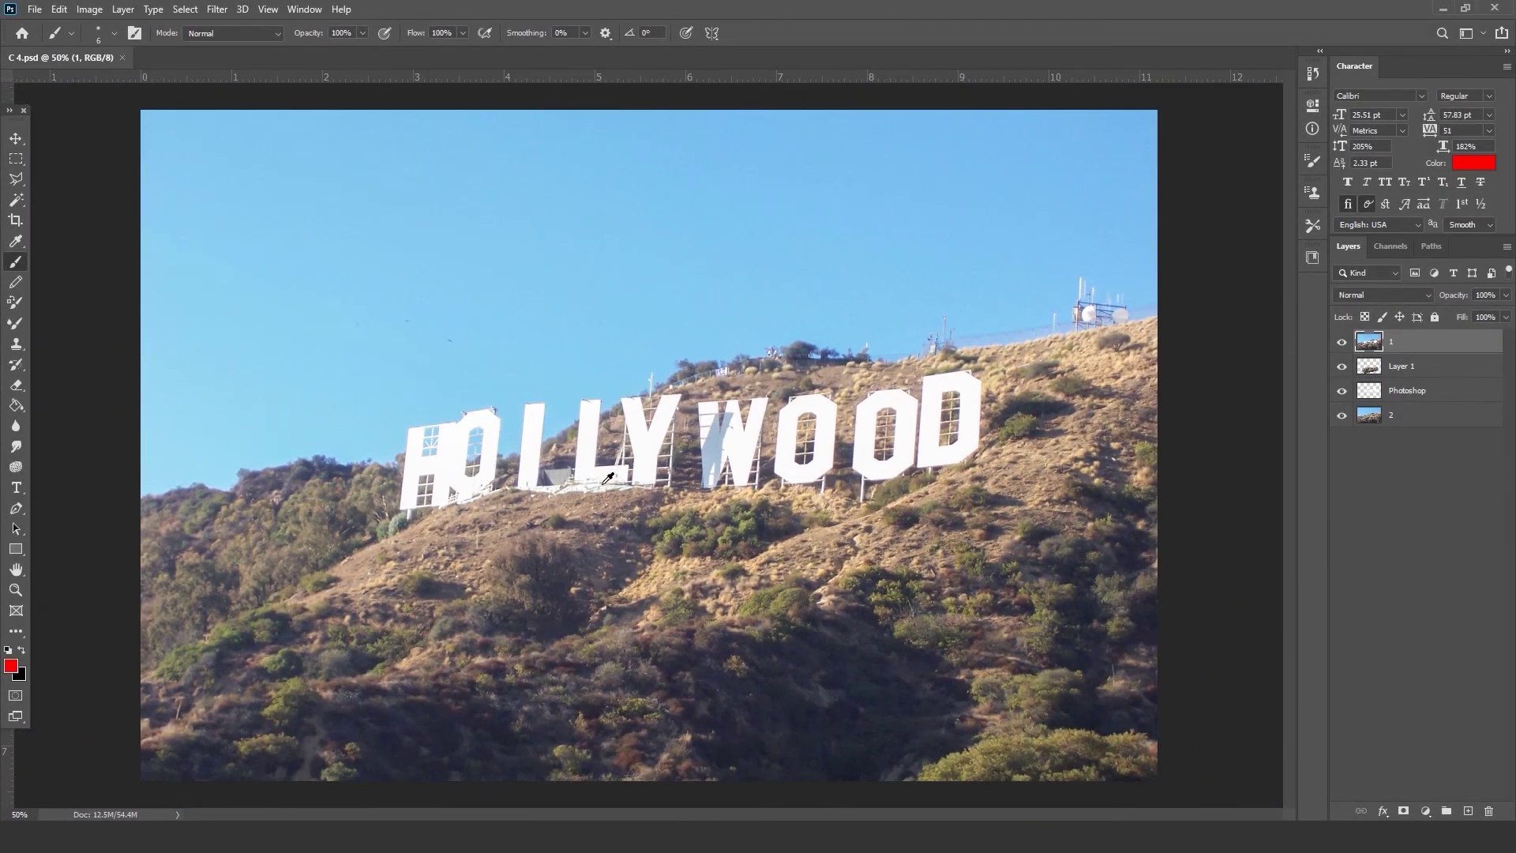
In C 4.psd, hide layer 1 and the hillside cutout, loading the cutout's outline as a selection and clearing it.
scroll(602, 484, up, 1)
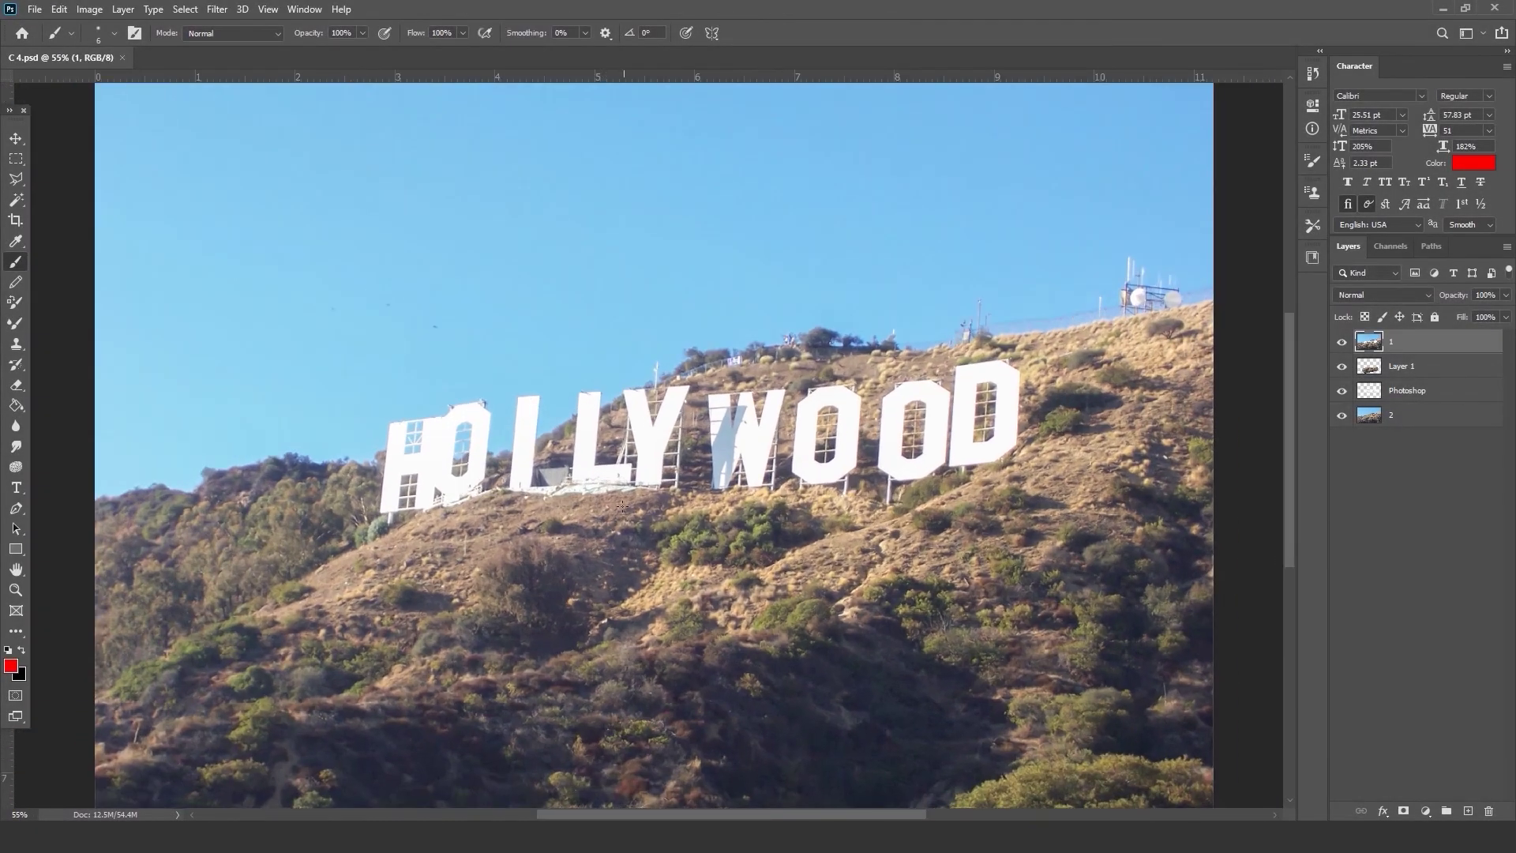
click(1341, 341)
scroll(626, 320, down, 1)
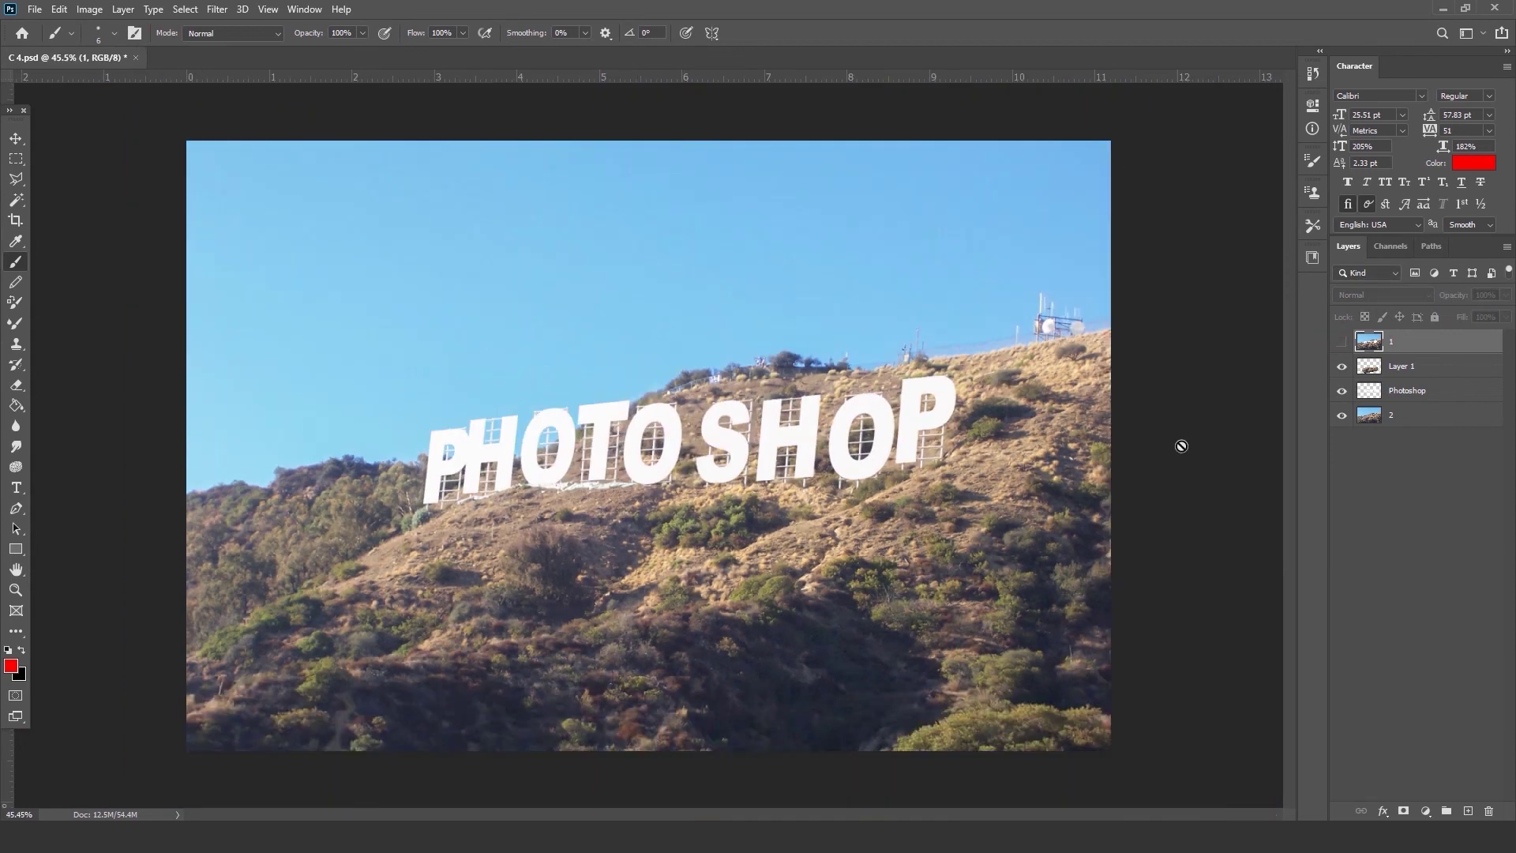
ctrl+click(1362, 372)
click(1341, 367)
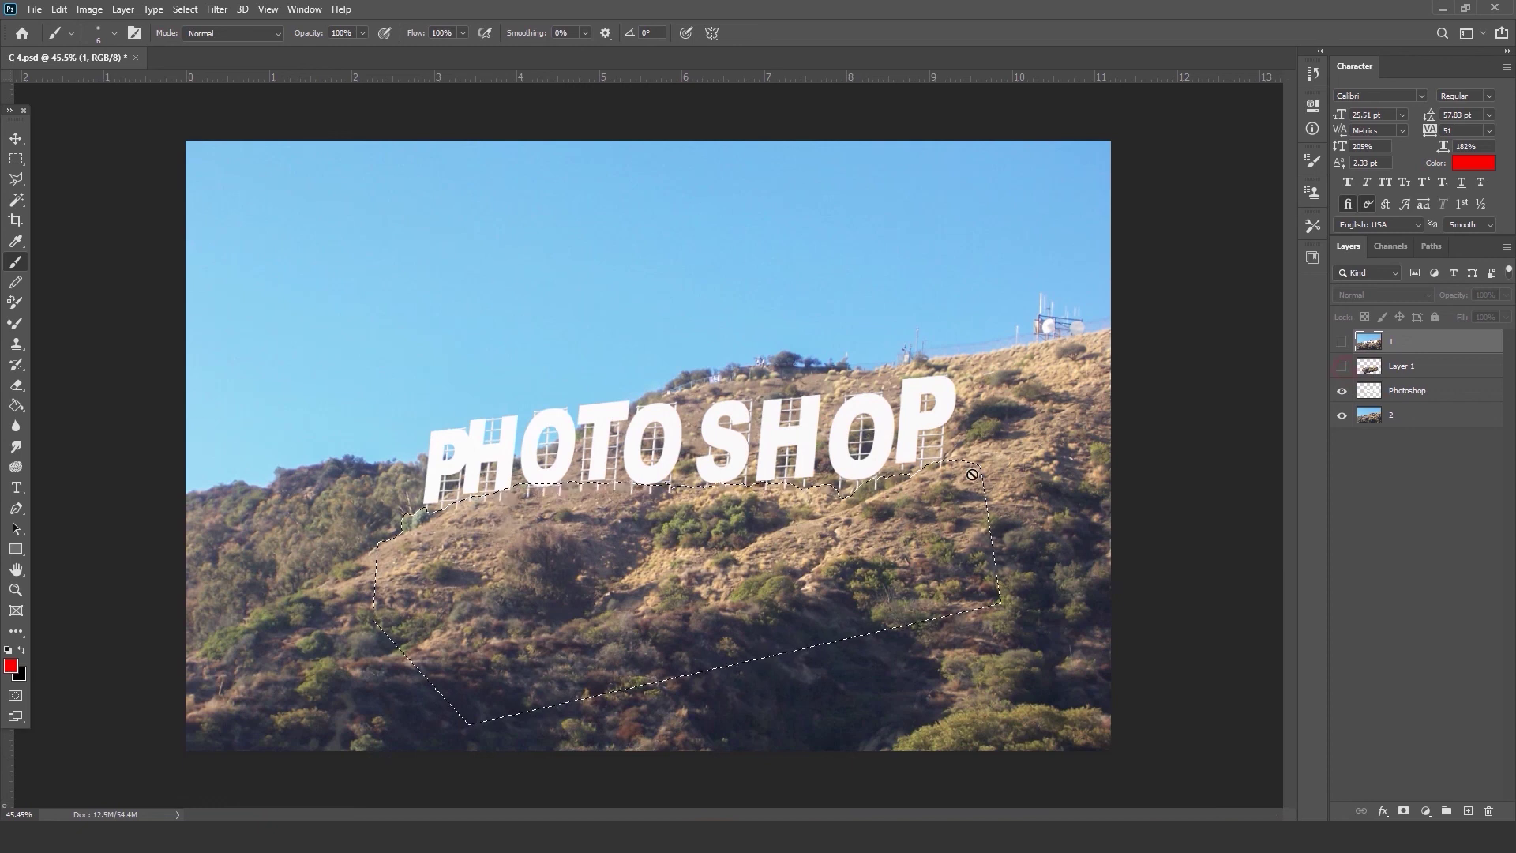
click(17, 160)
click(359, 262)
scroll(667, 480, up, 1)
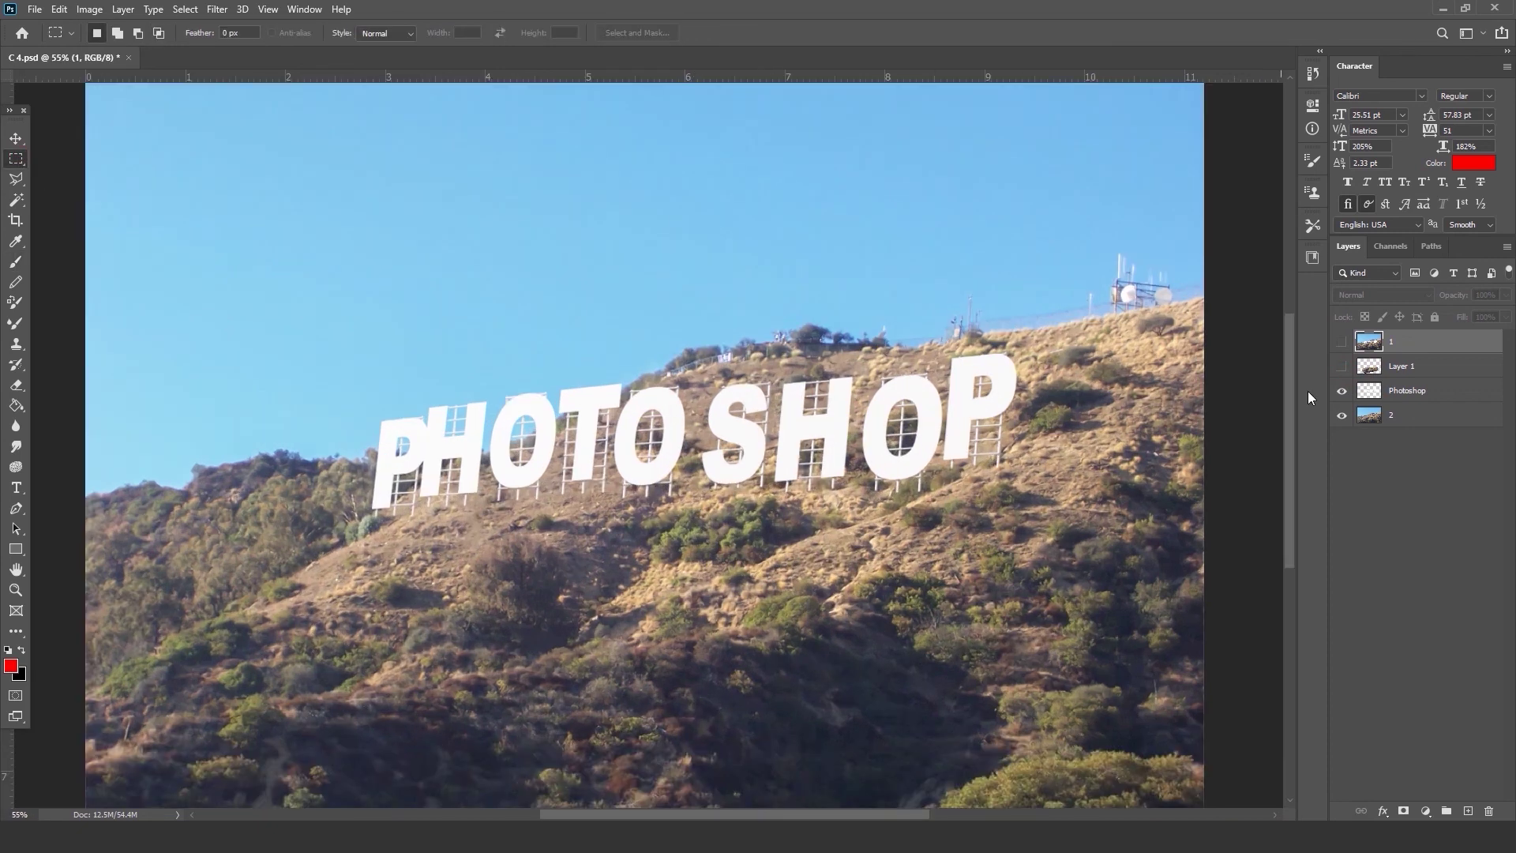
Duplicate the Photoshop layer and rename the copy "shadow".
click(1345, 390)
click(1345, 390)
click(1416, 392)
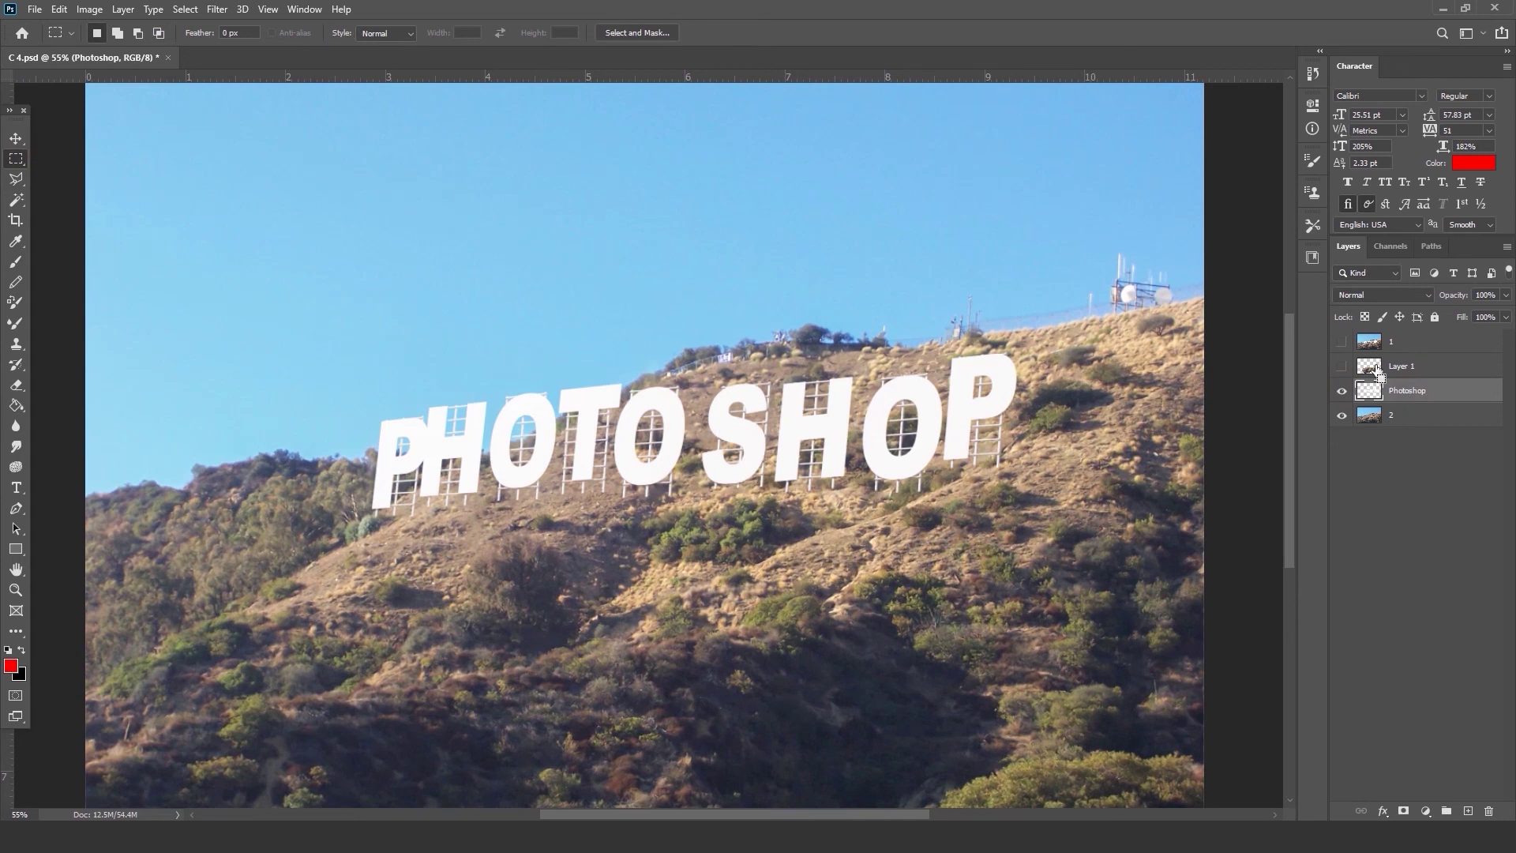
key(ctrl+j)
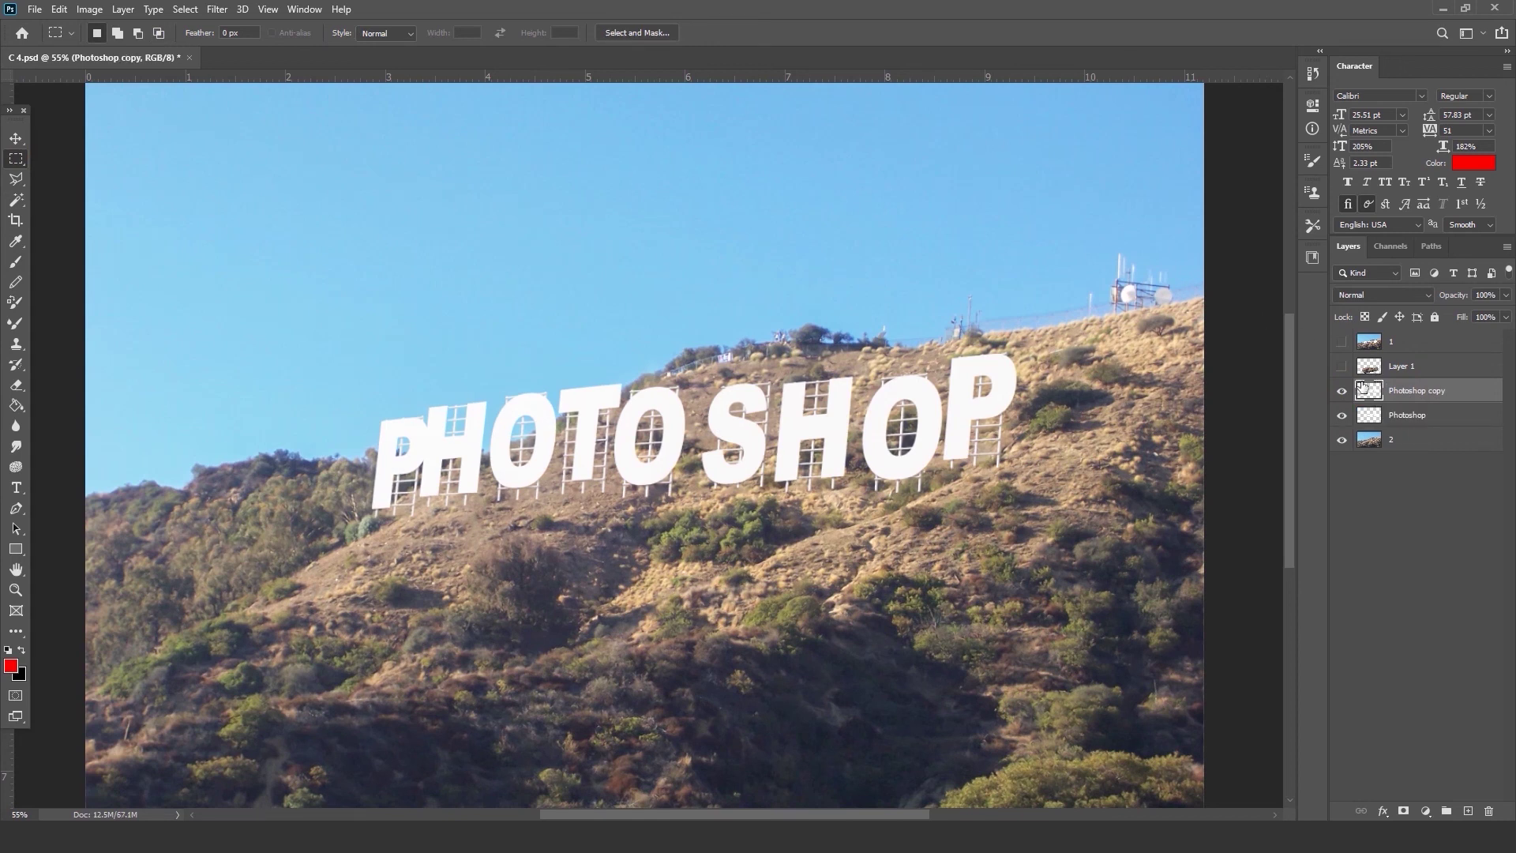
double_click(1395, 390)
text(shadow)
key(Return)
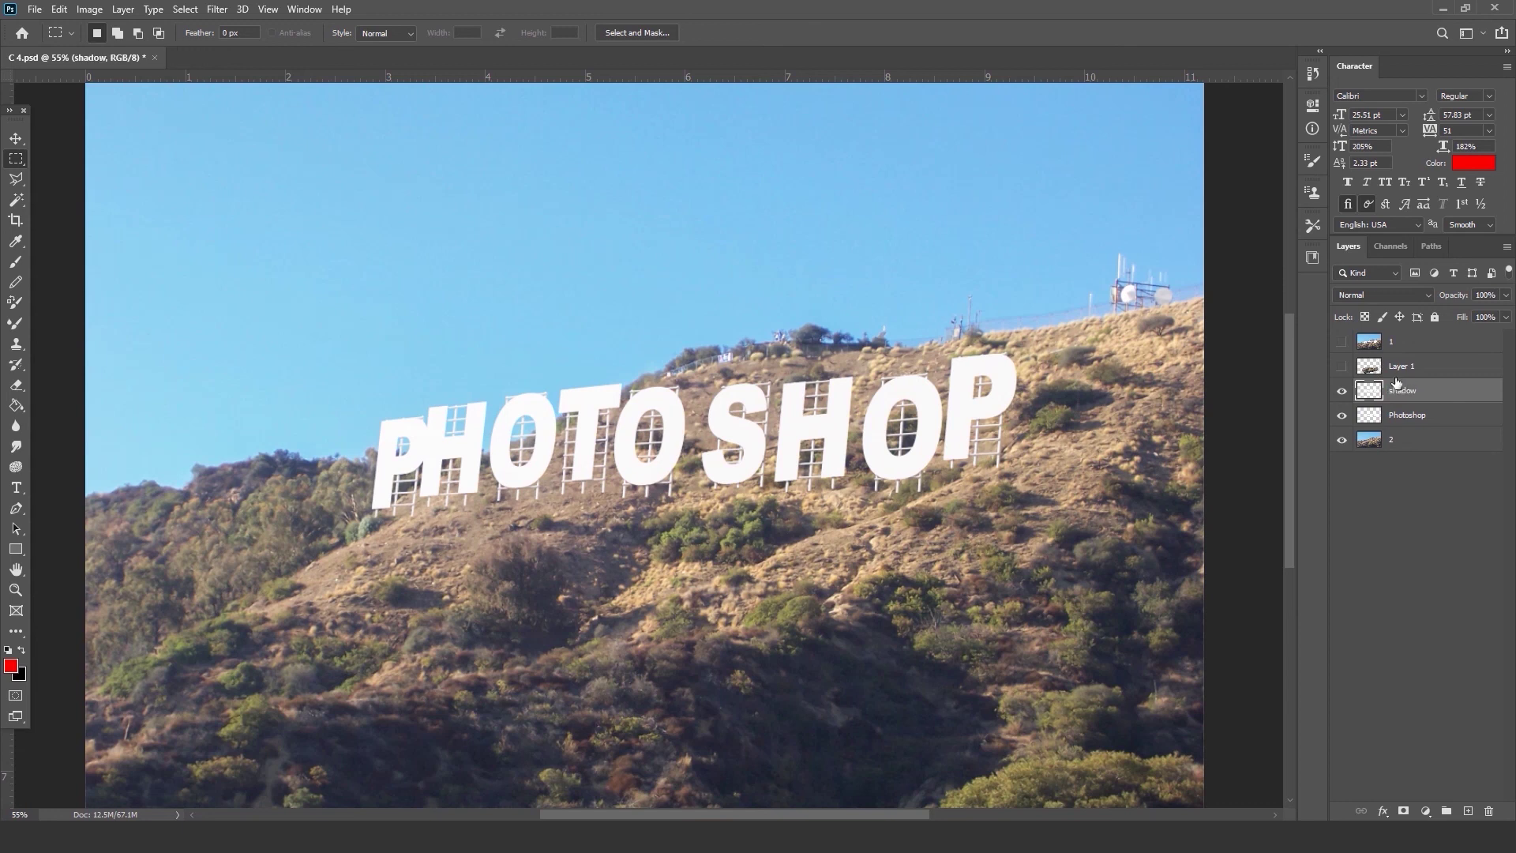
Colour-label the shadow layer red and the Photoshop layer green, leaving the shadow layer selected.
right_click(1485, 399)
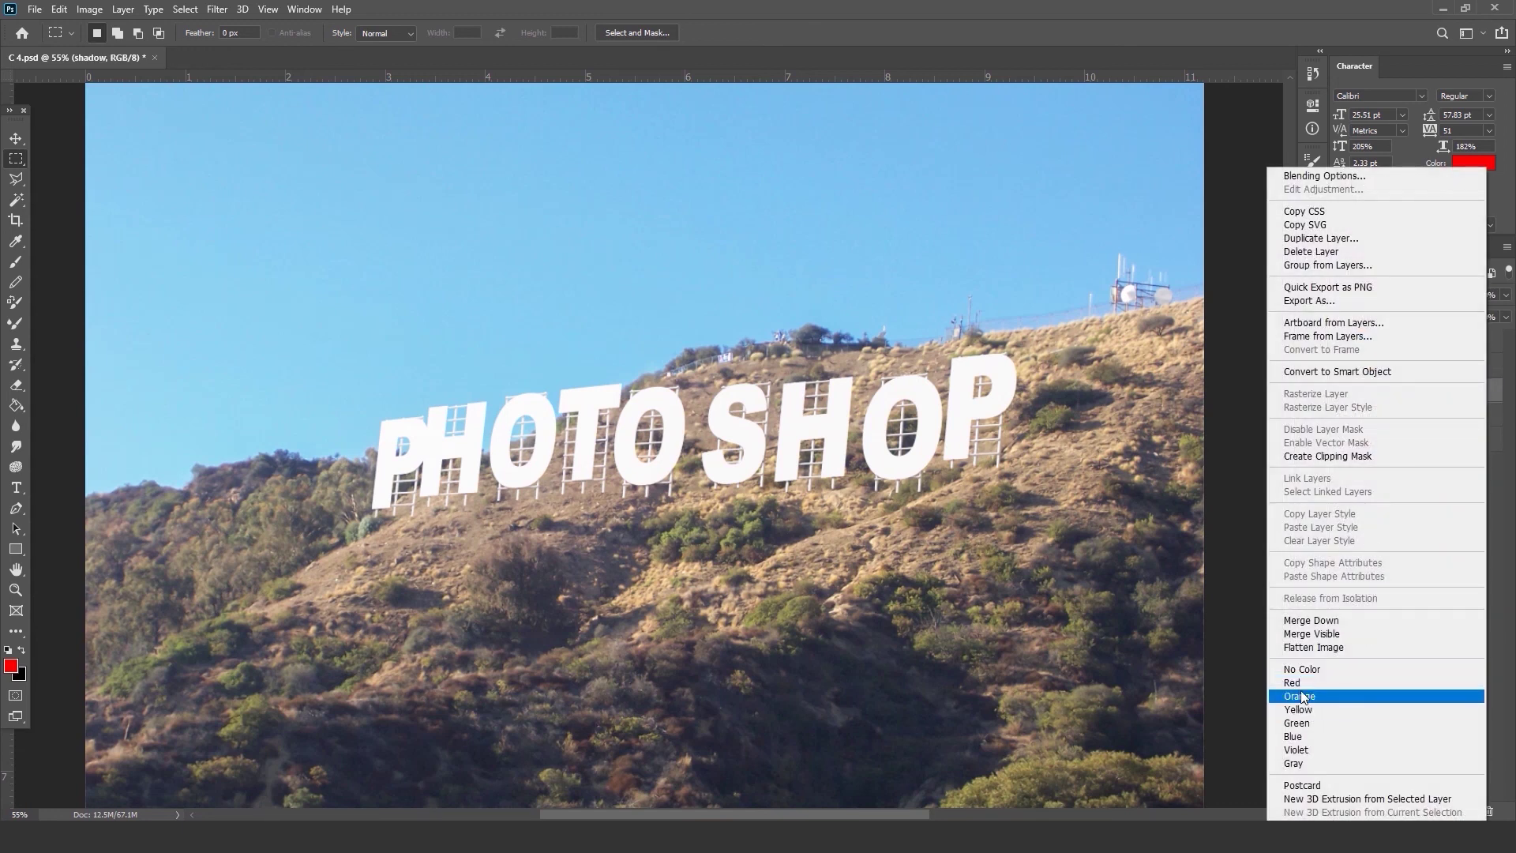
click(1499, 389)
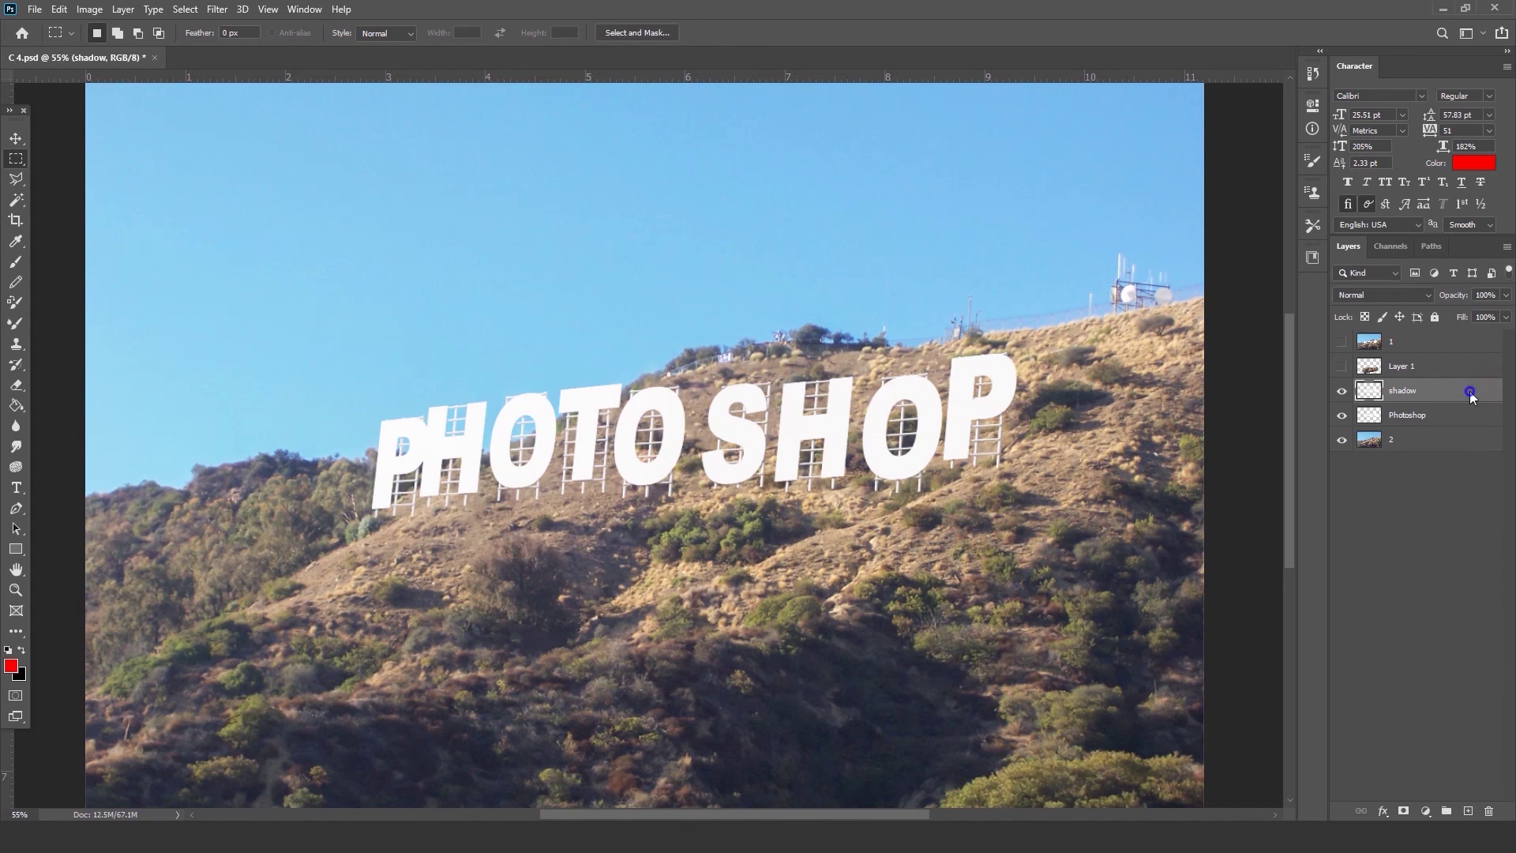
right_click(1472, 394)
click(1276, 682)
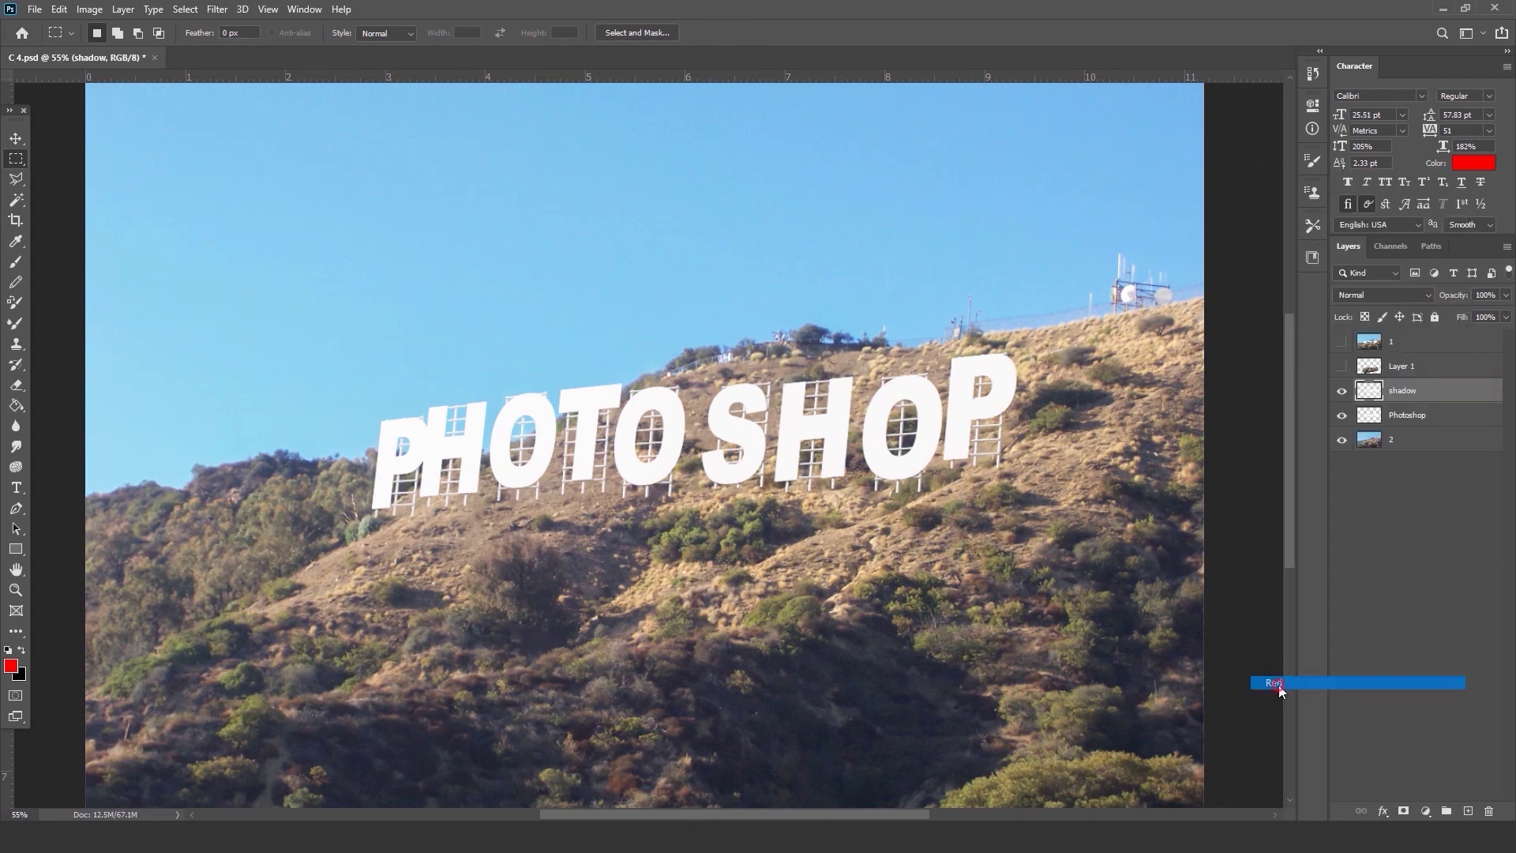
click(1413, 414)
right_click(1413, 415)
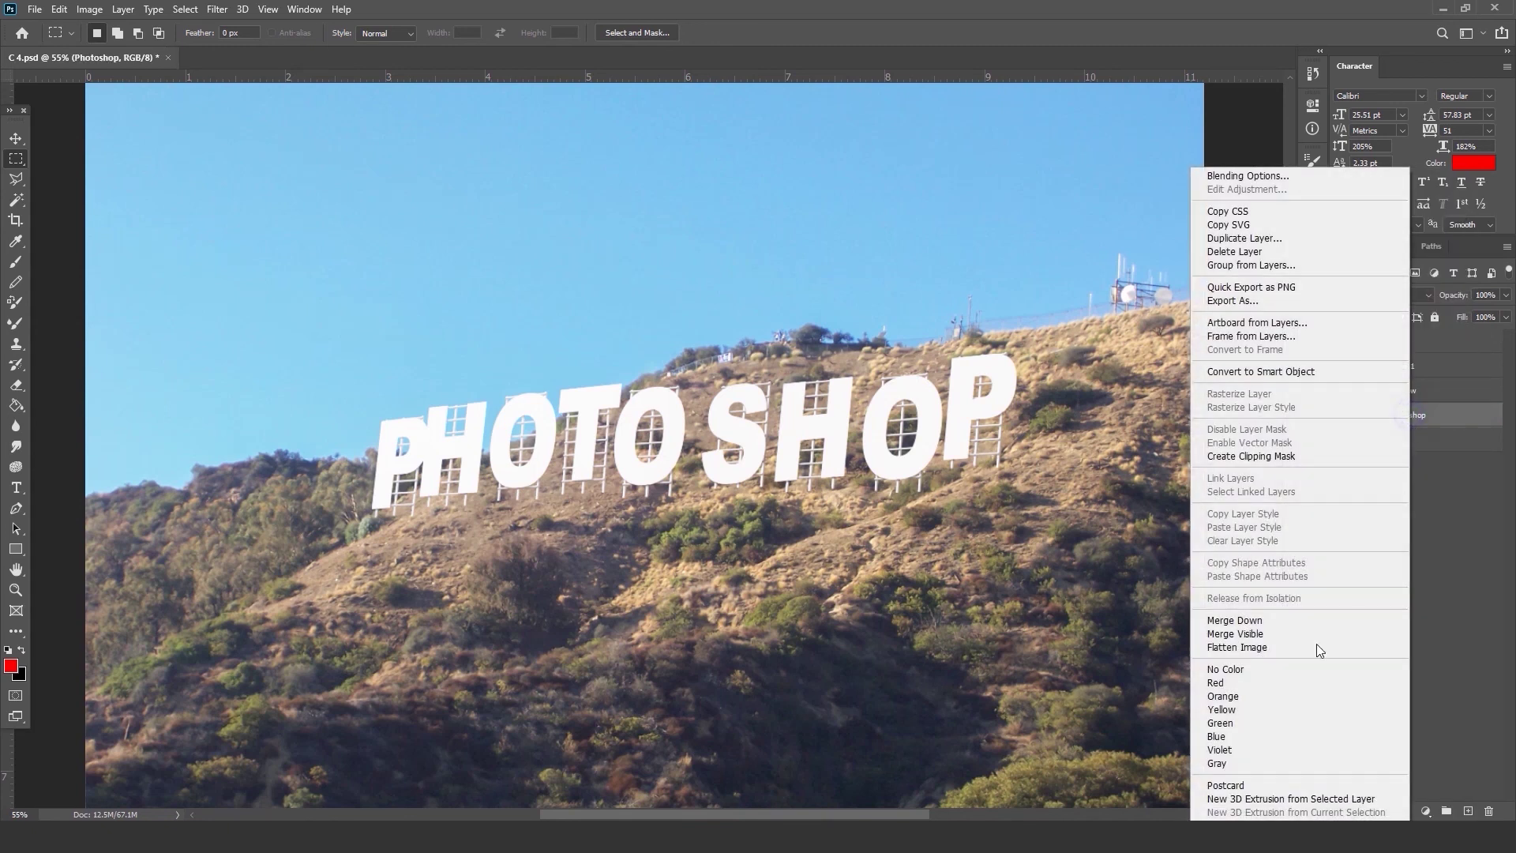
click(1236, 722)
click(1408, 396)
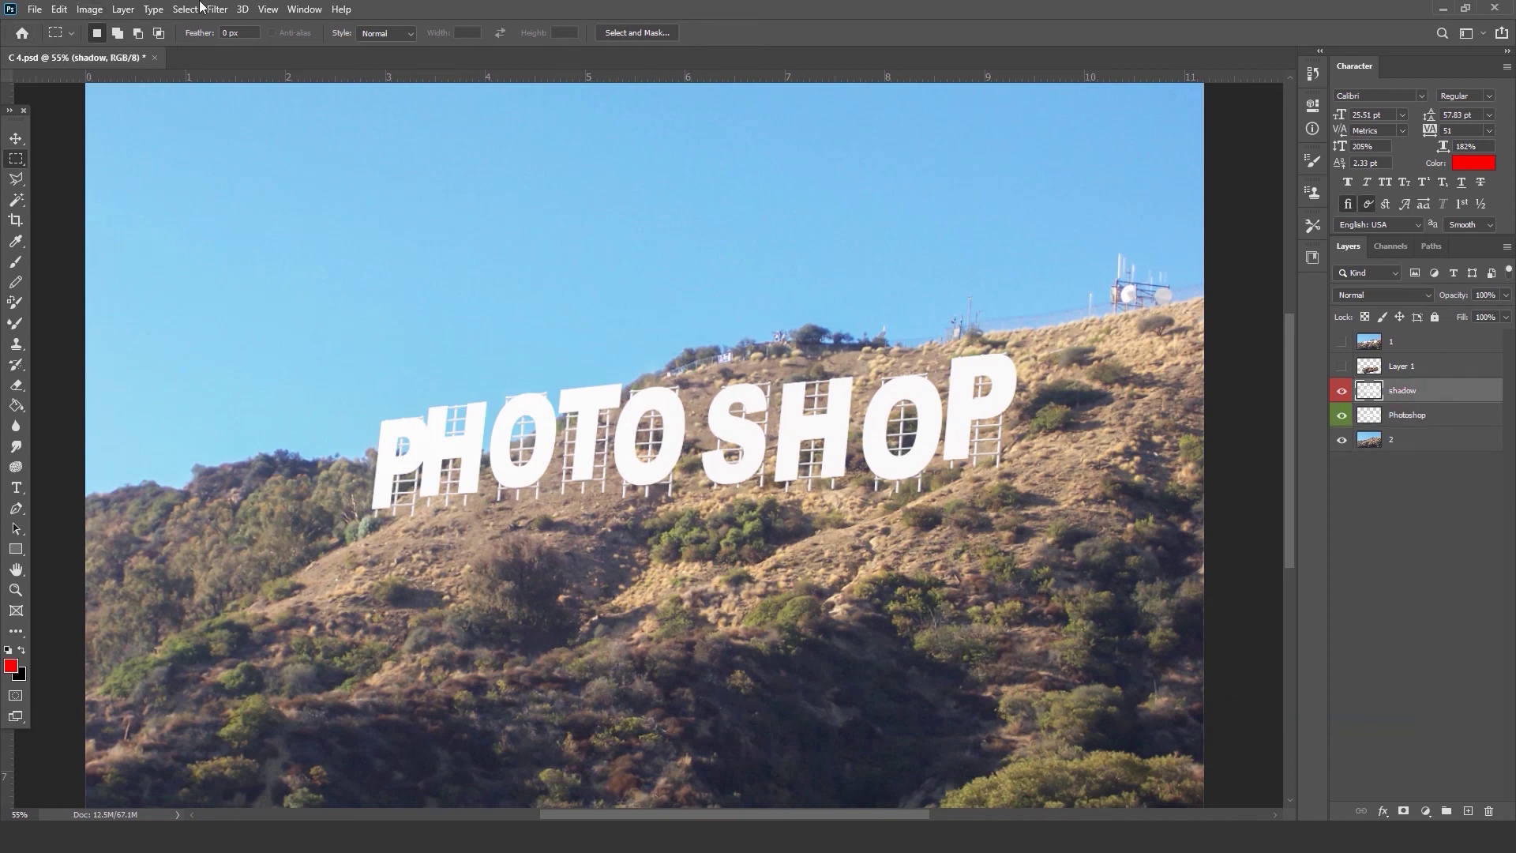
Turn the shadow lettering black with a Hue/Saturation Lightness of -100 and move its layer beneath the Photoshop layer.
click(88, 9)
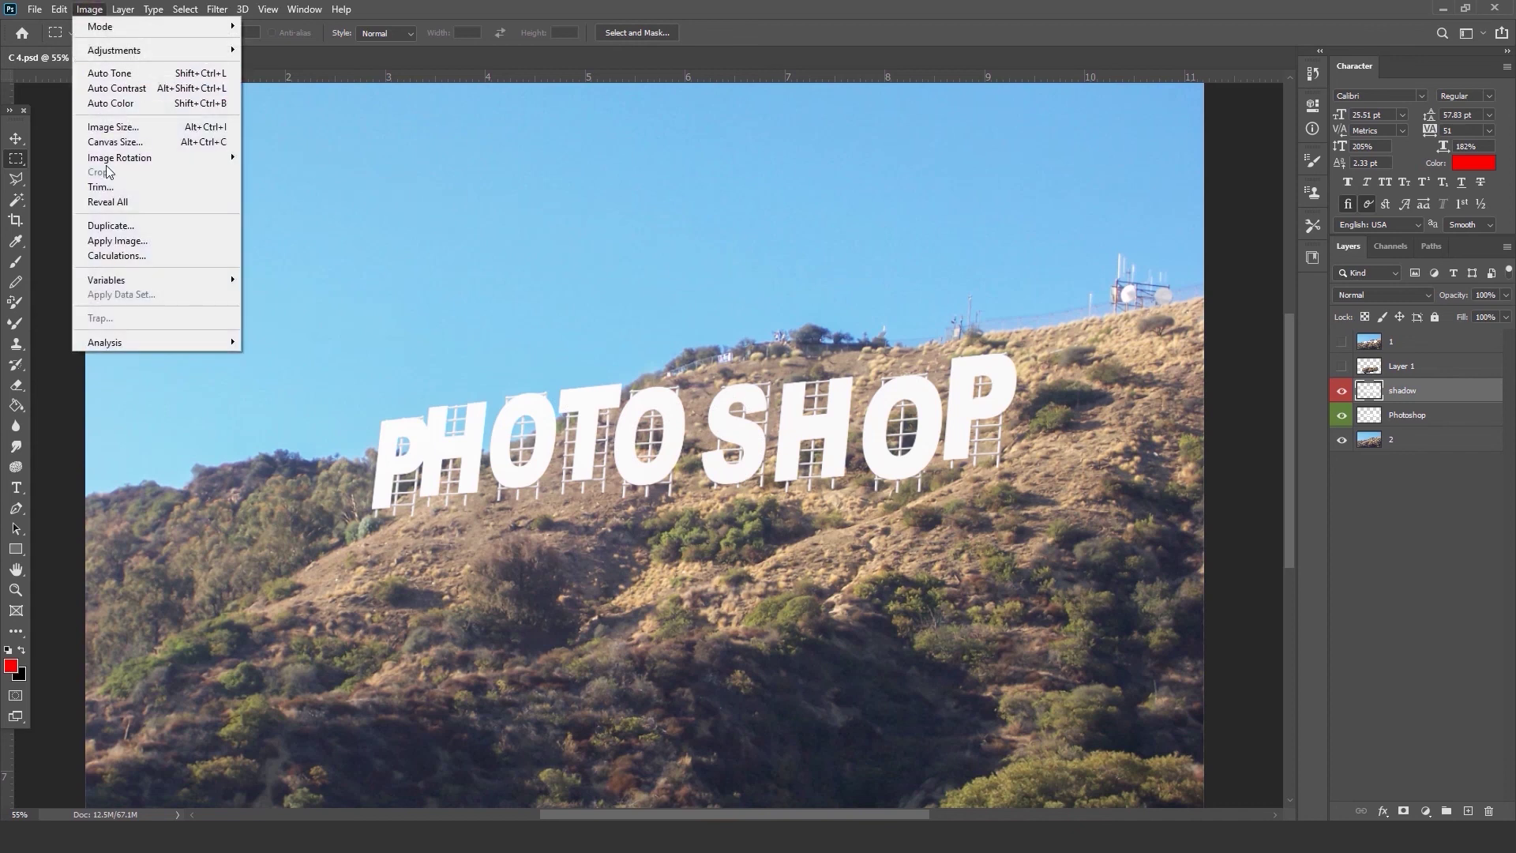
mouse_move(135, 51)
click(277, 133)
drag(1258, 326, 1176, 323)
click(1439, 165)
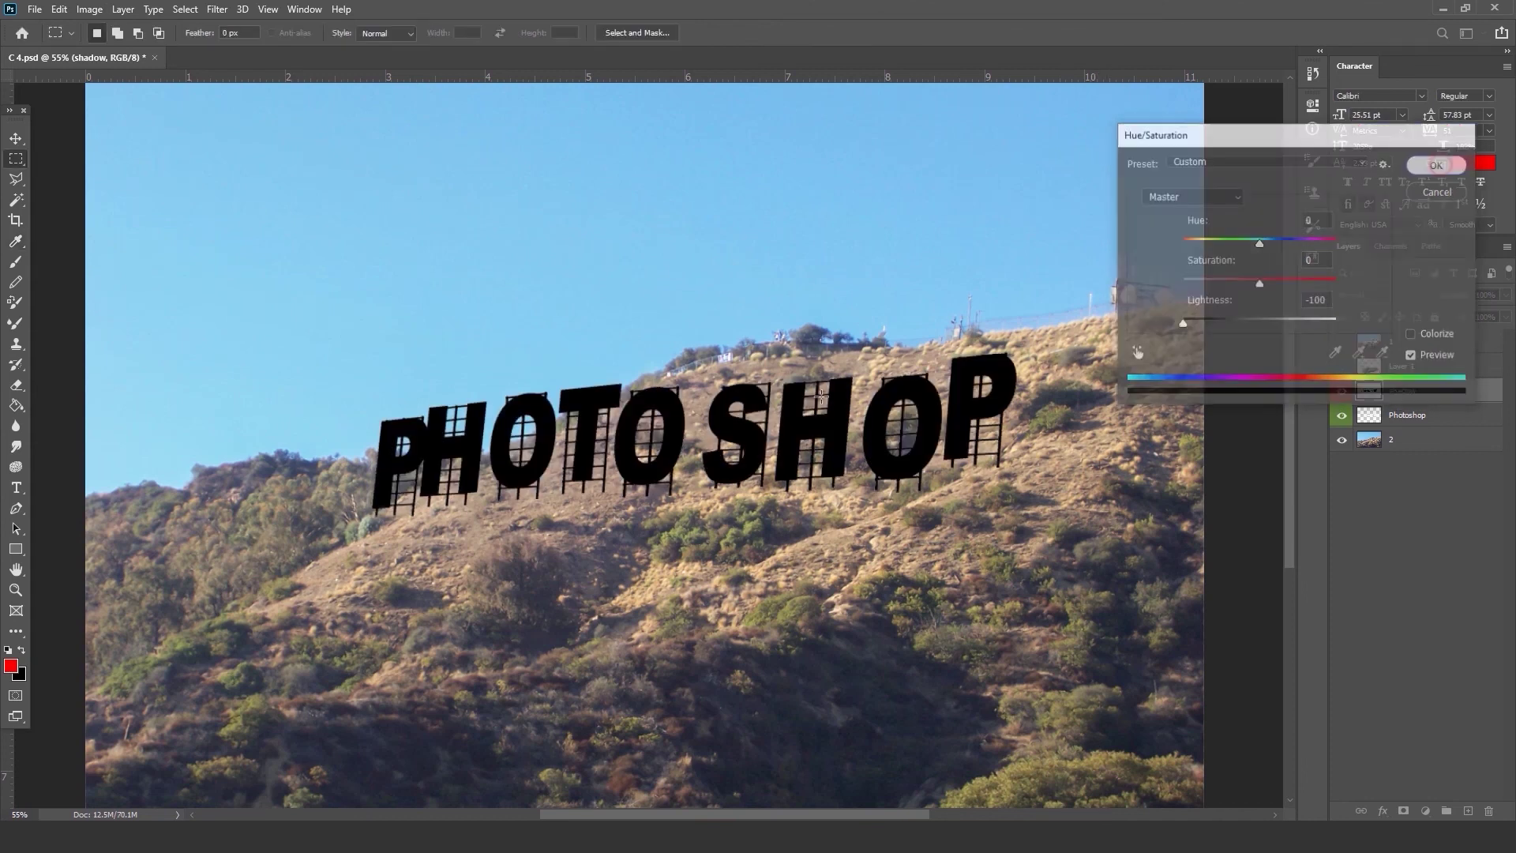
drag(1405, 393, 1346, 409)
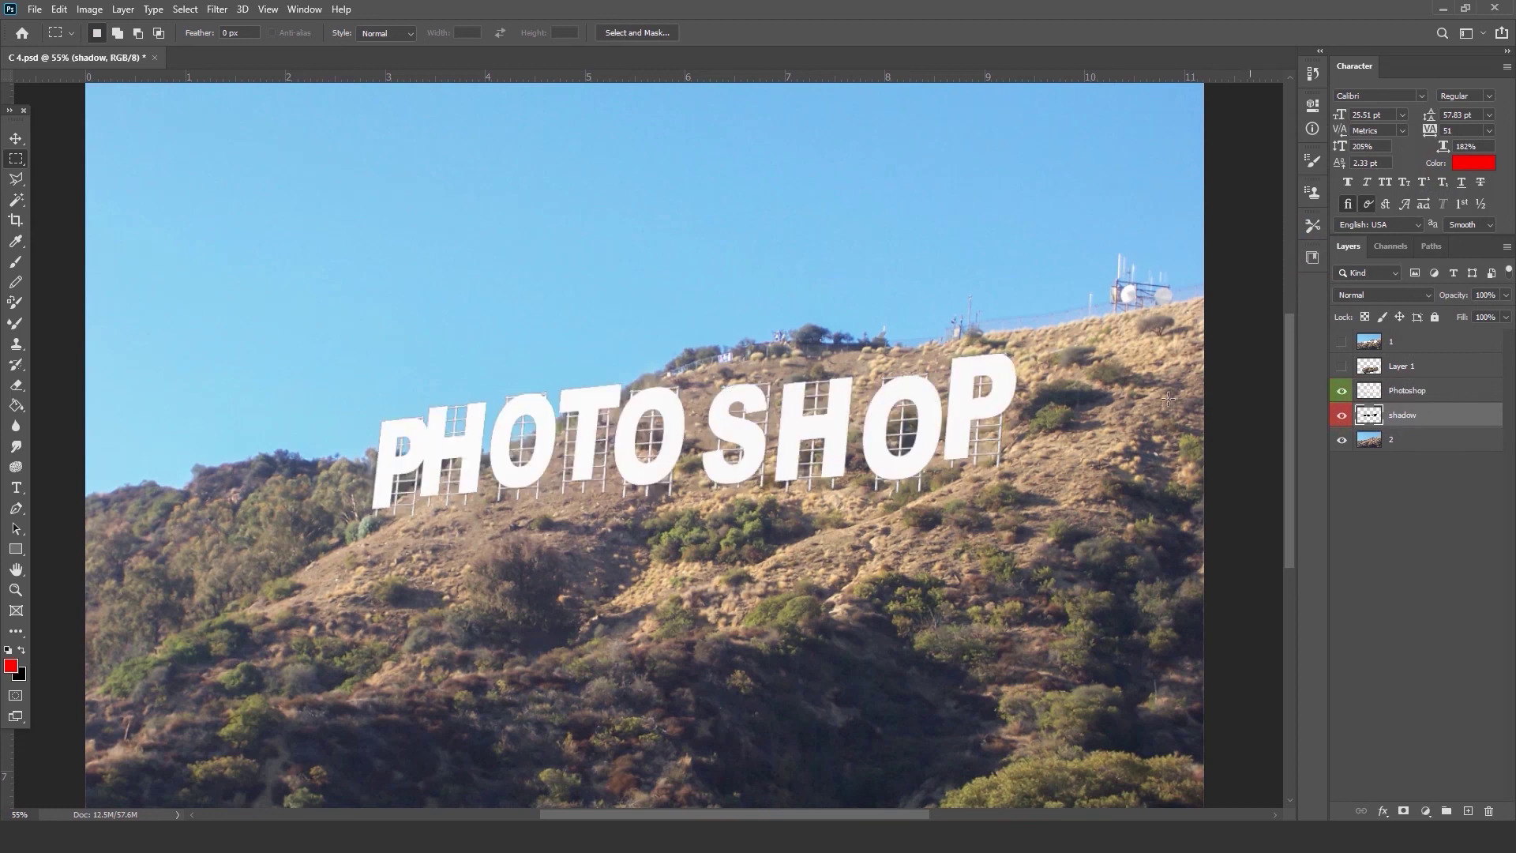
Distort the shadow with Free Transform, slanting its upper edge away to the right and flattening it to about 48% height.
click(16, 140)
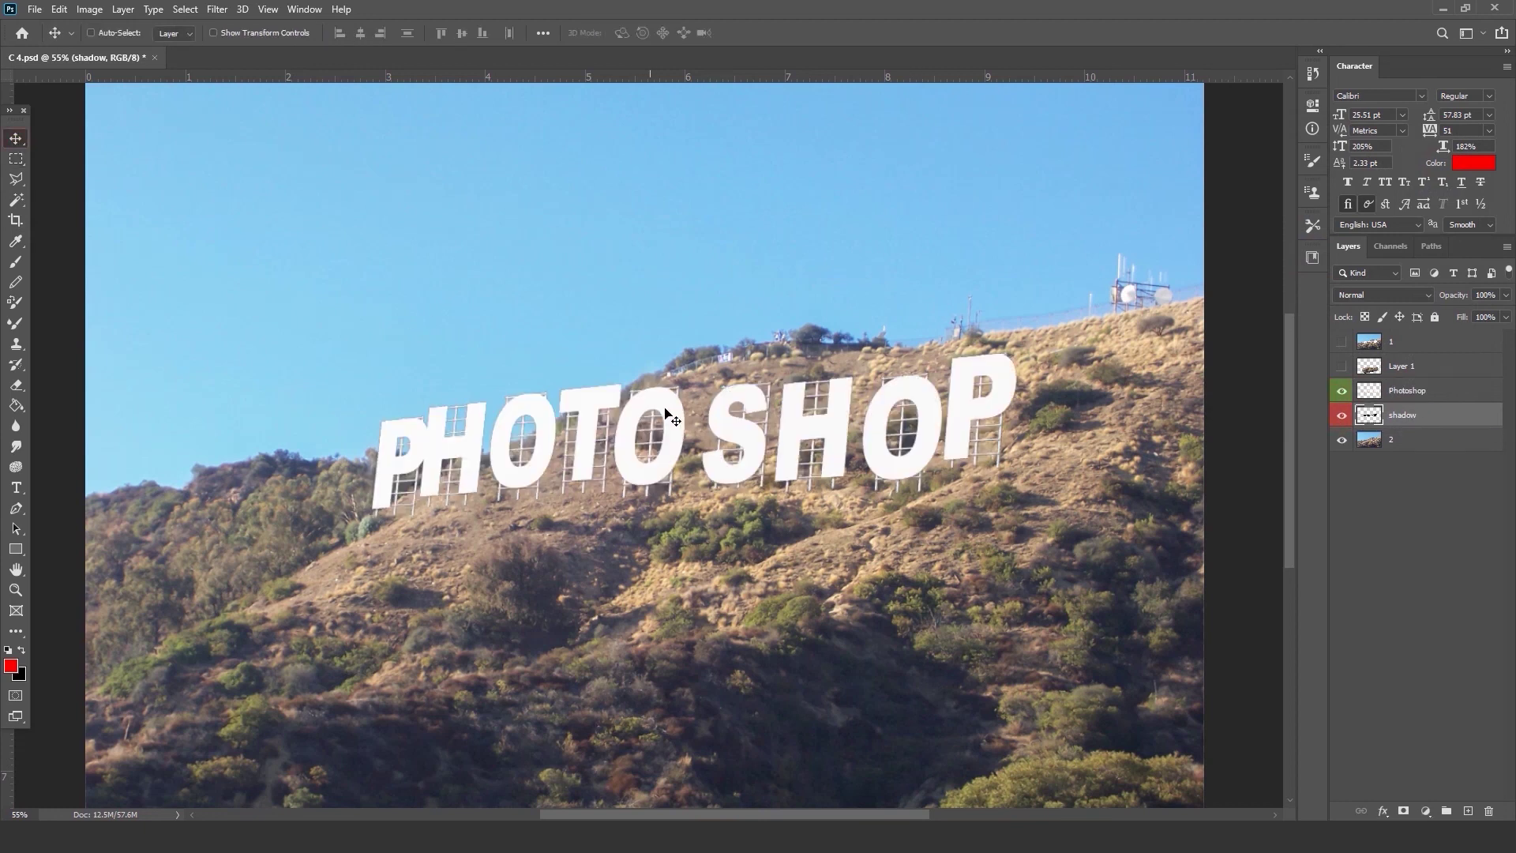
key(ctrl+t)
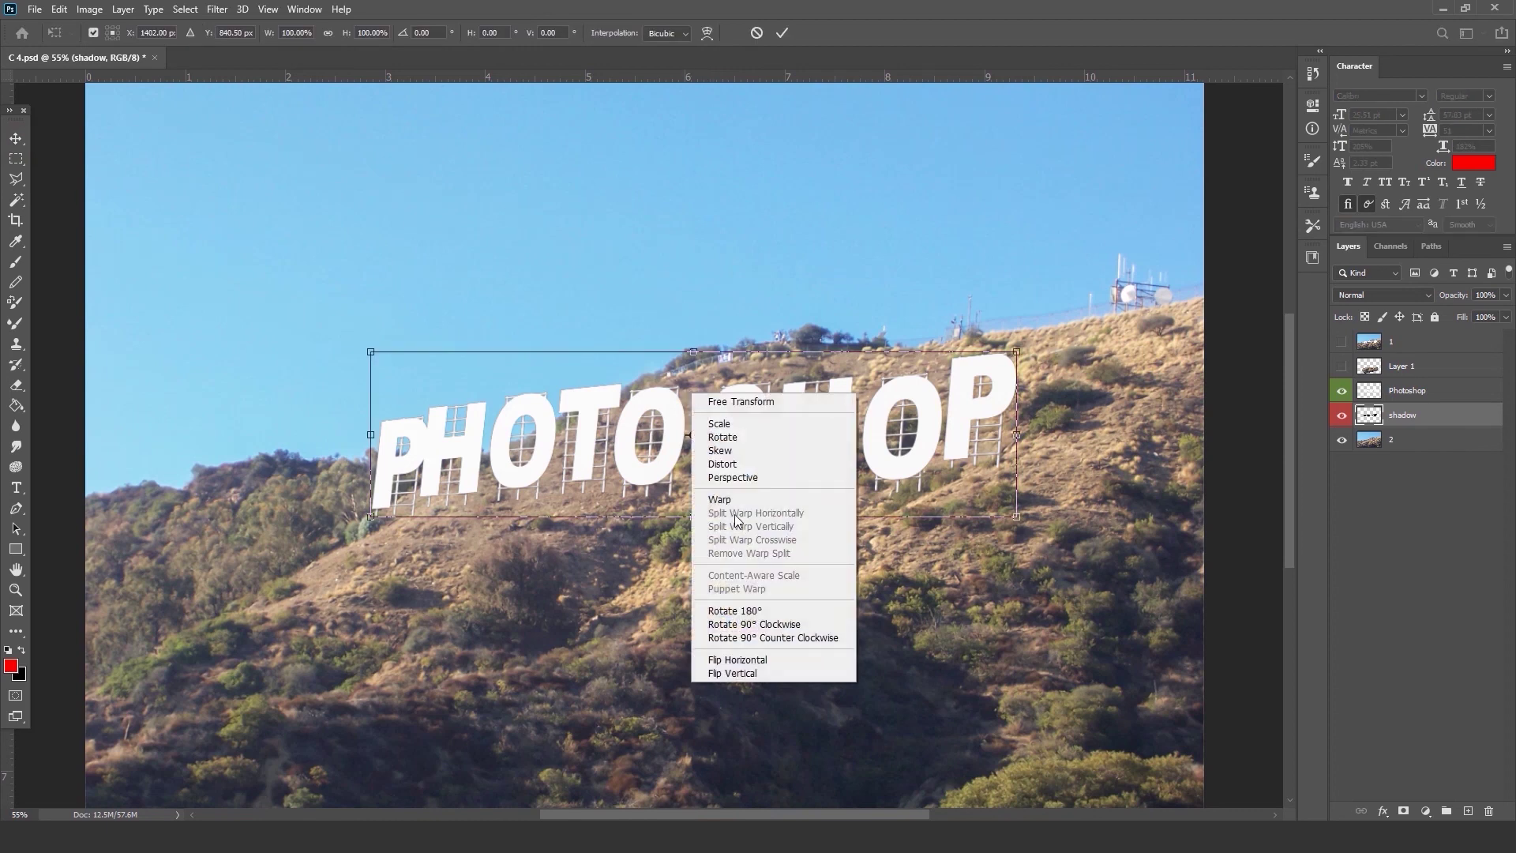
click(729, 467)
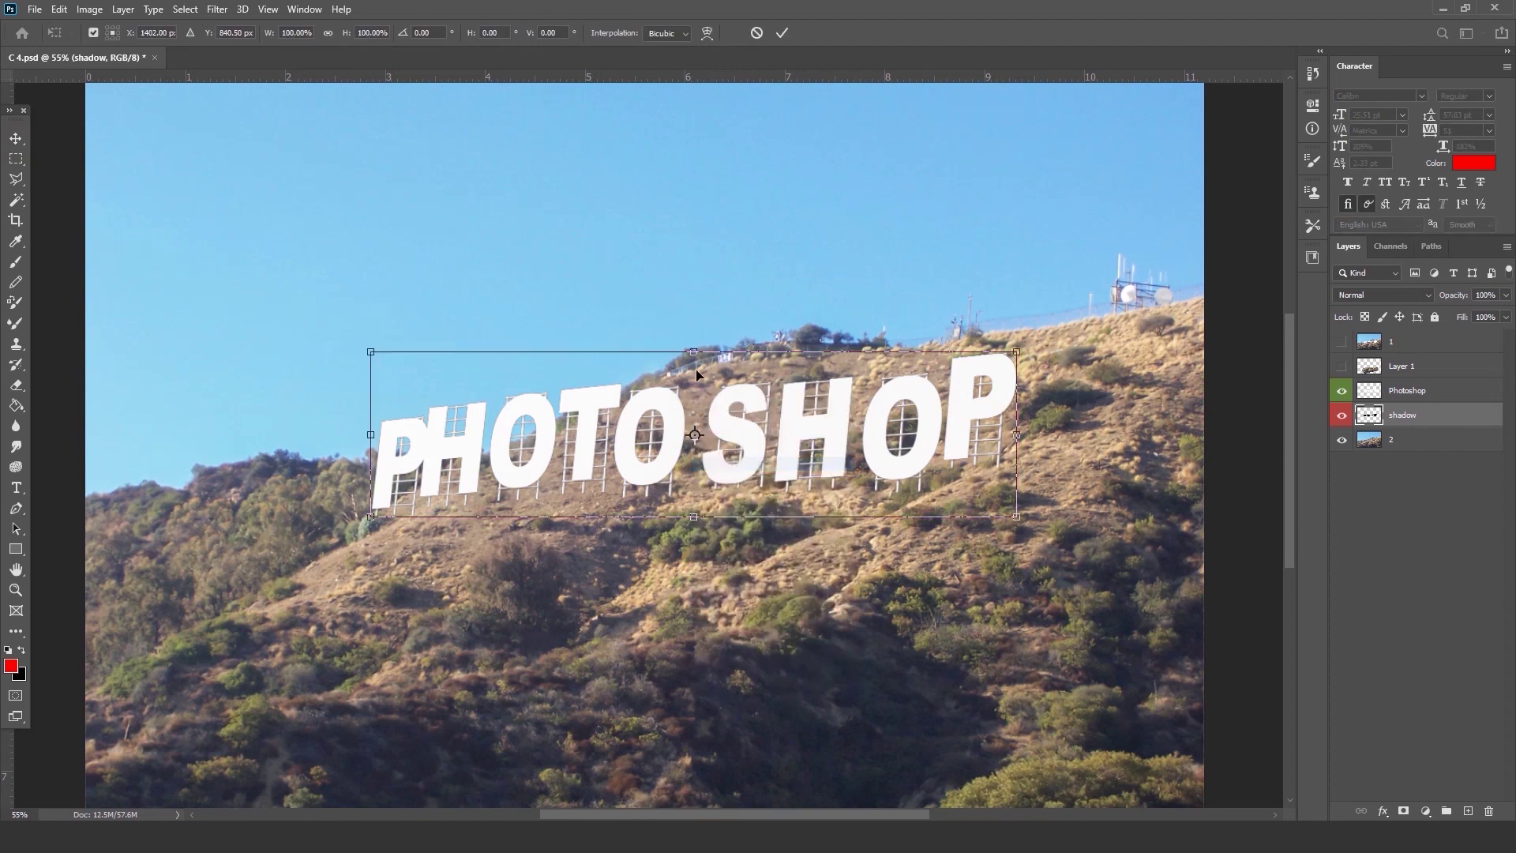
drag(694, 351, 841, 433)
drag(1164, 437, 1099, 410)
drag(1058, 463, 1033, 452)
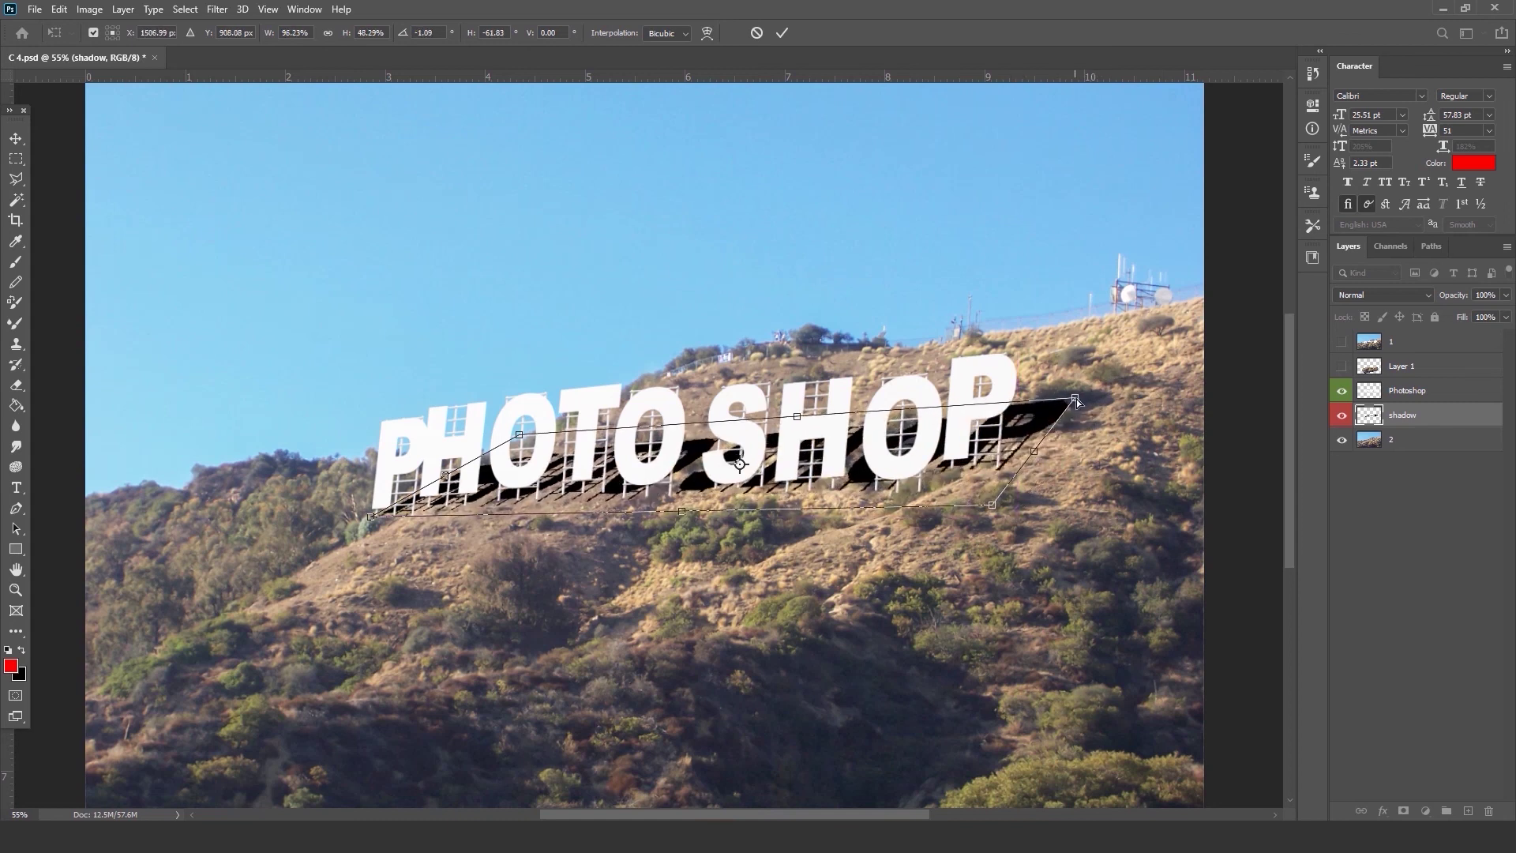
Fine-tune the shadow's corners along the letter bases to about 96.5% width, 45% height and -64° skew, and apply the distortion.
drag(1076, 400, 1080, 405)
drag(992, 505, 994, 497)
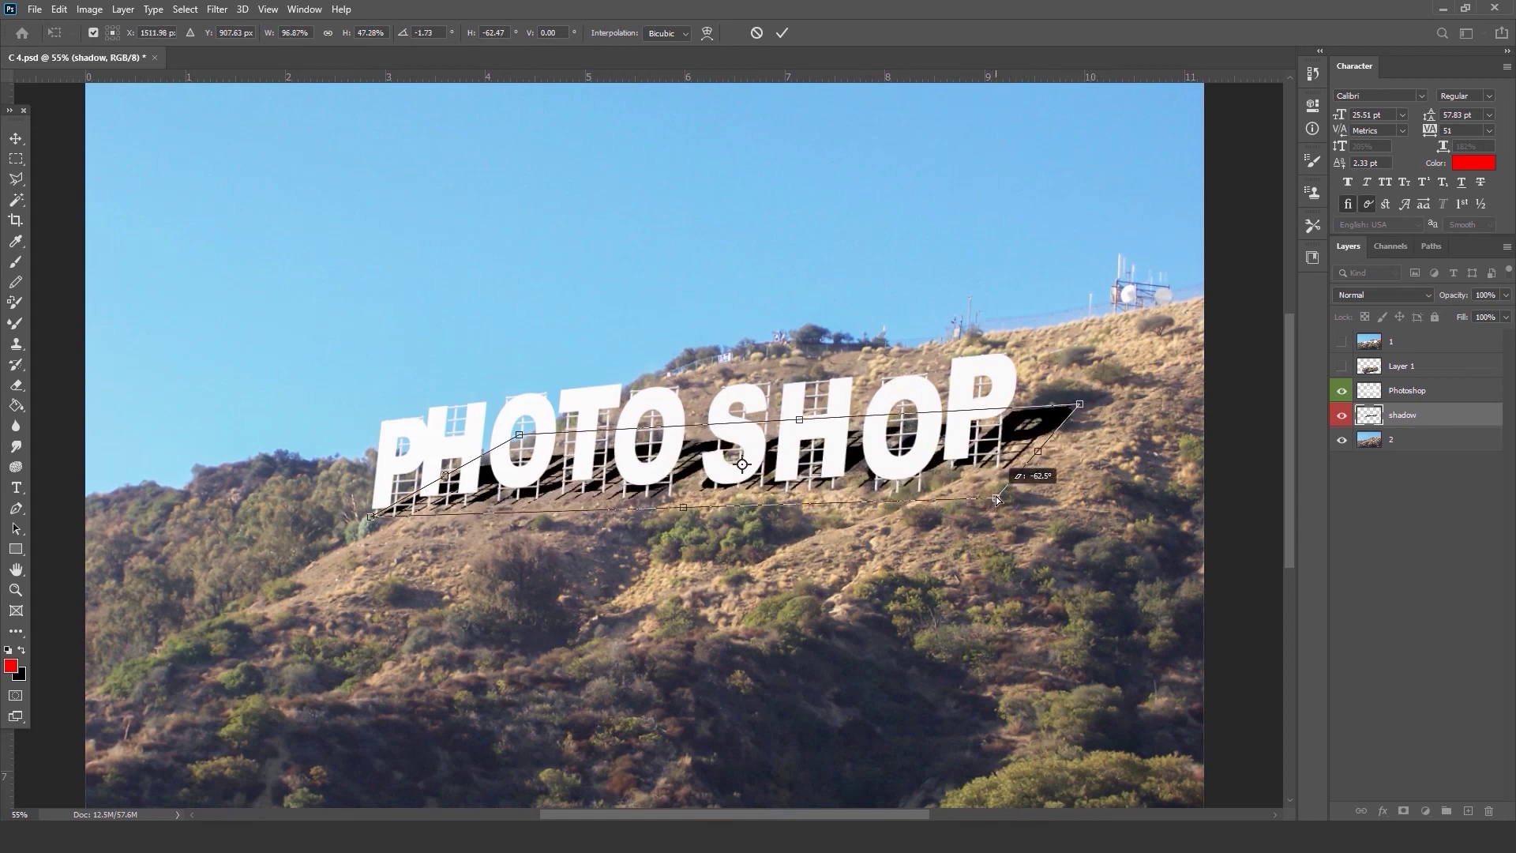
drag(518, 434, 521, 438)
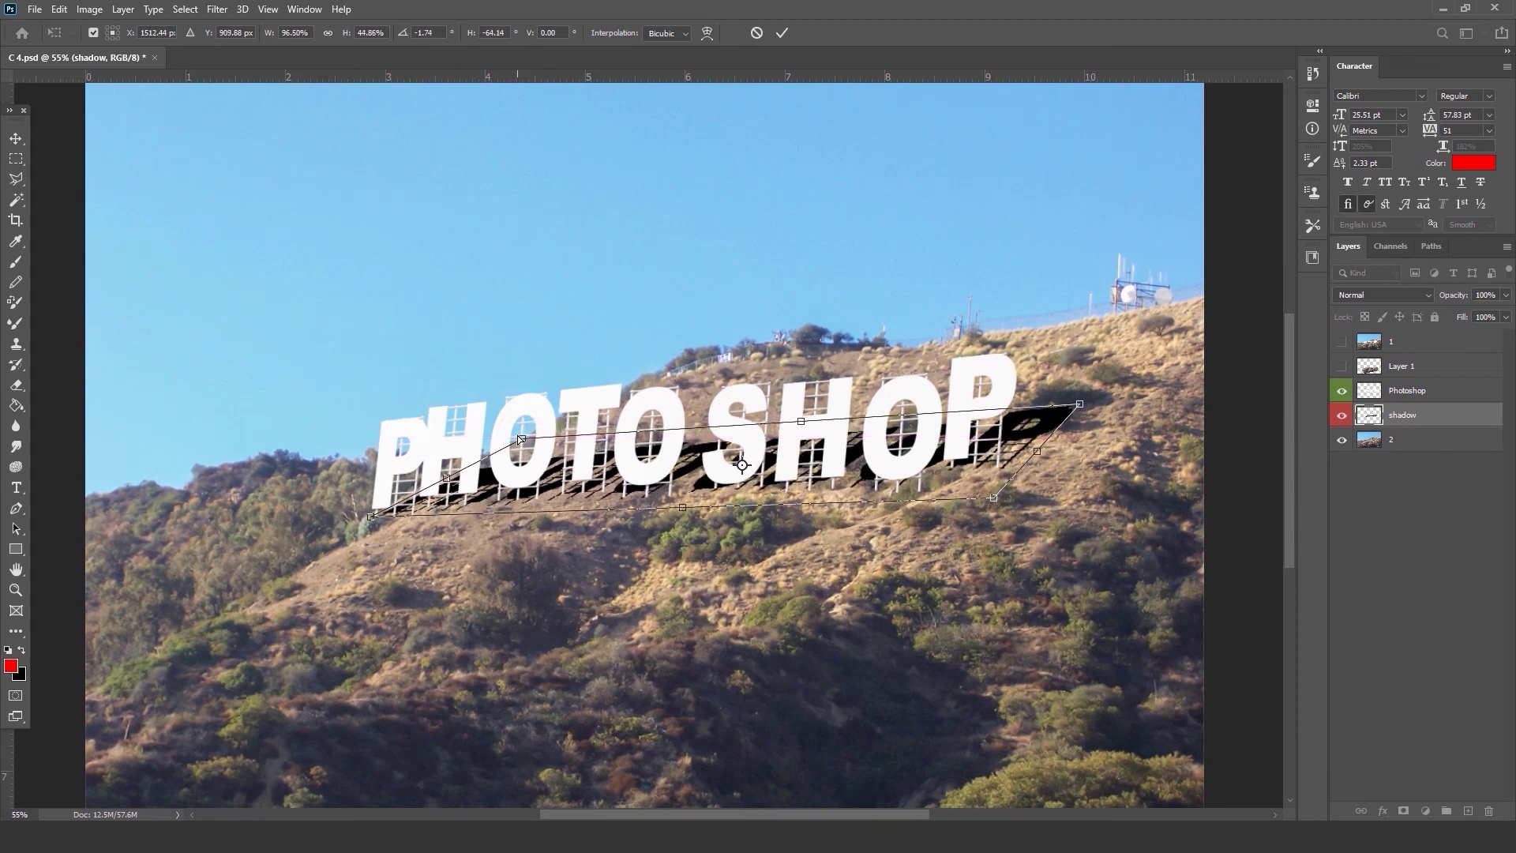
scroll(742, 464, up, 1)
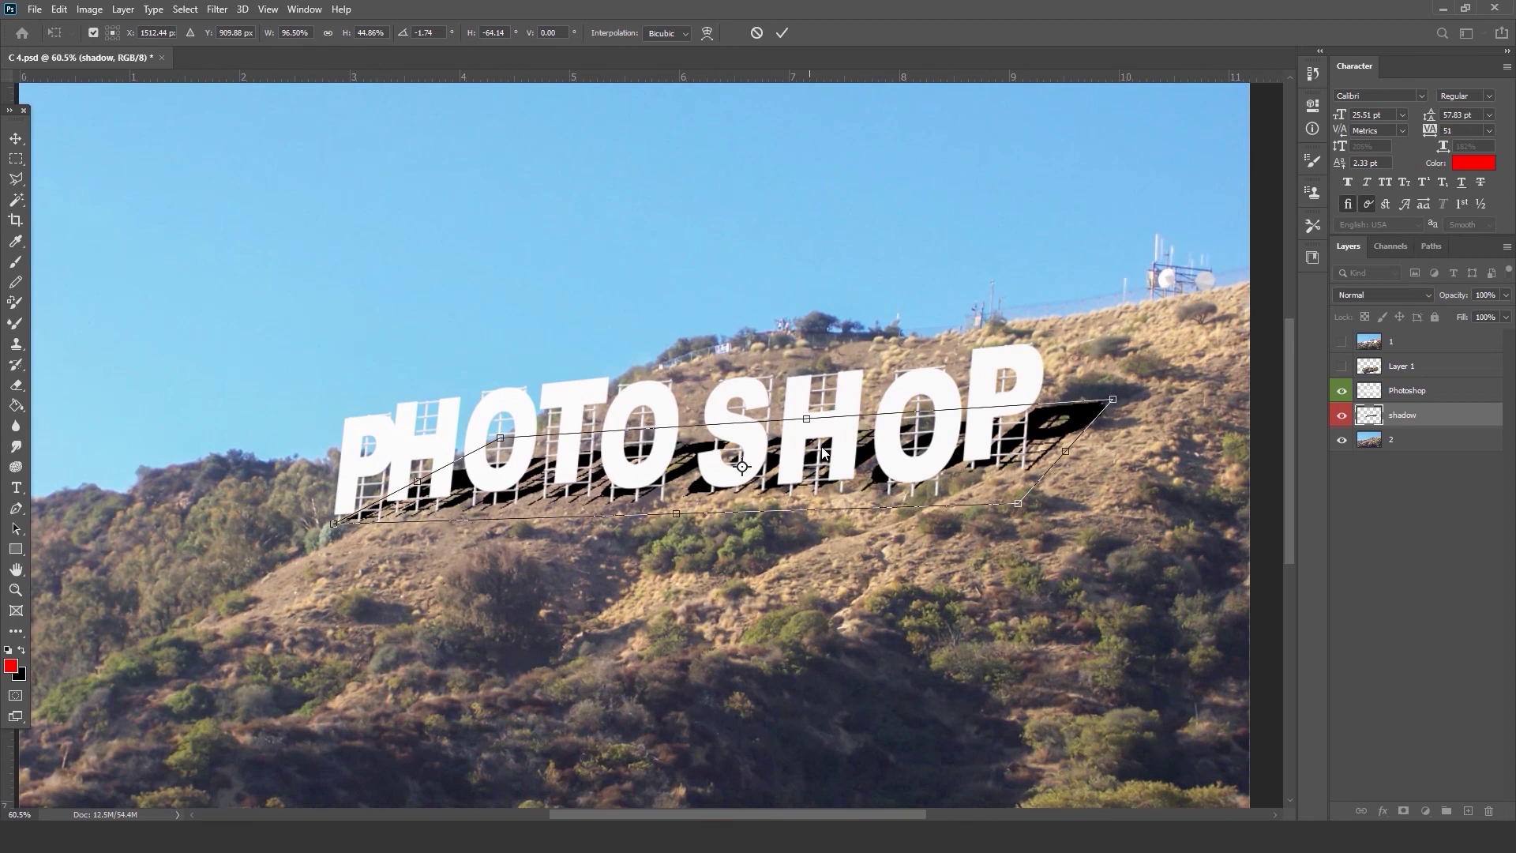
key(Return)
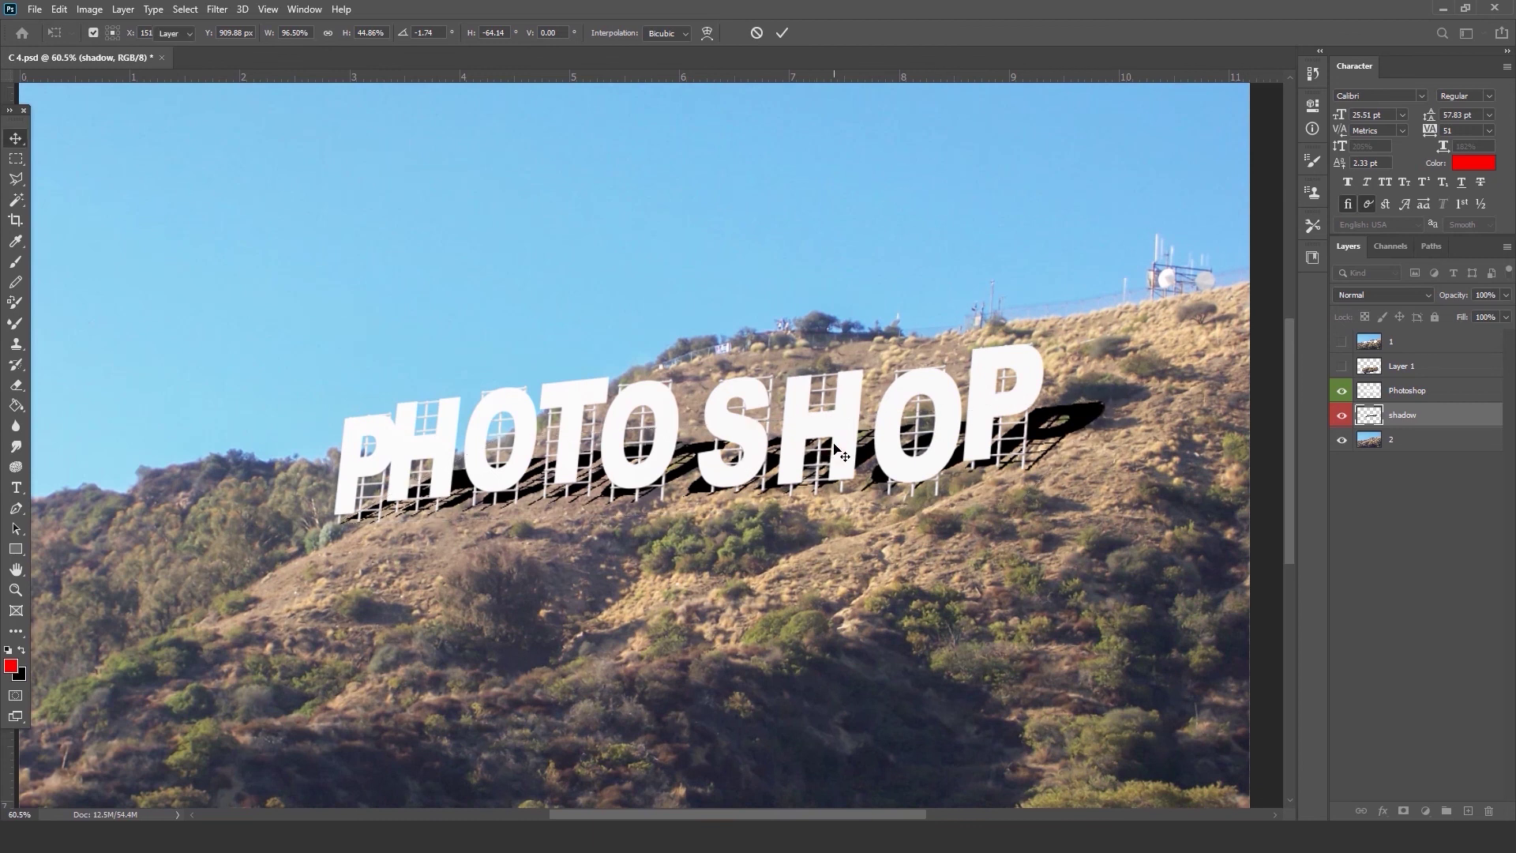
Show layer 1 and, on a new layer above it, brush a wavy red guide line across the sign following the hillside's contours.
click(1341, 344)
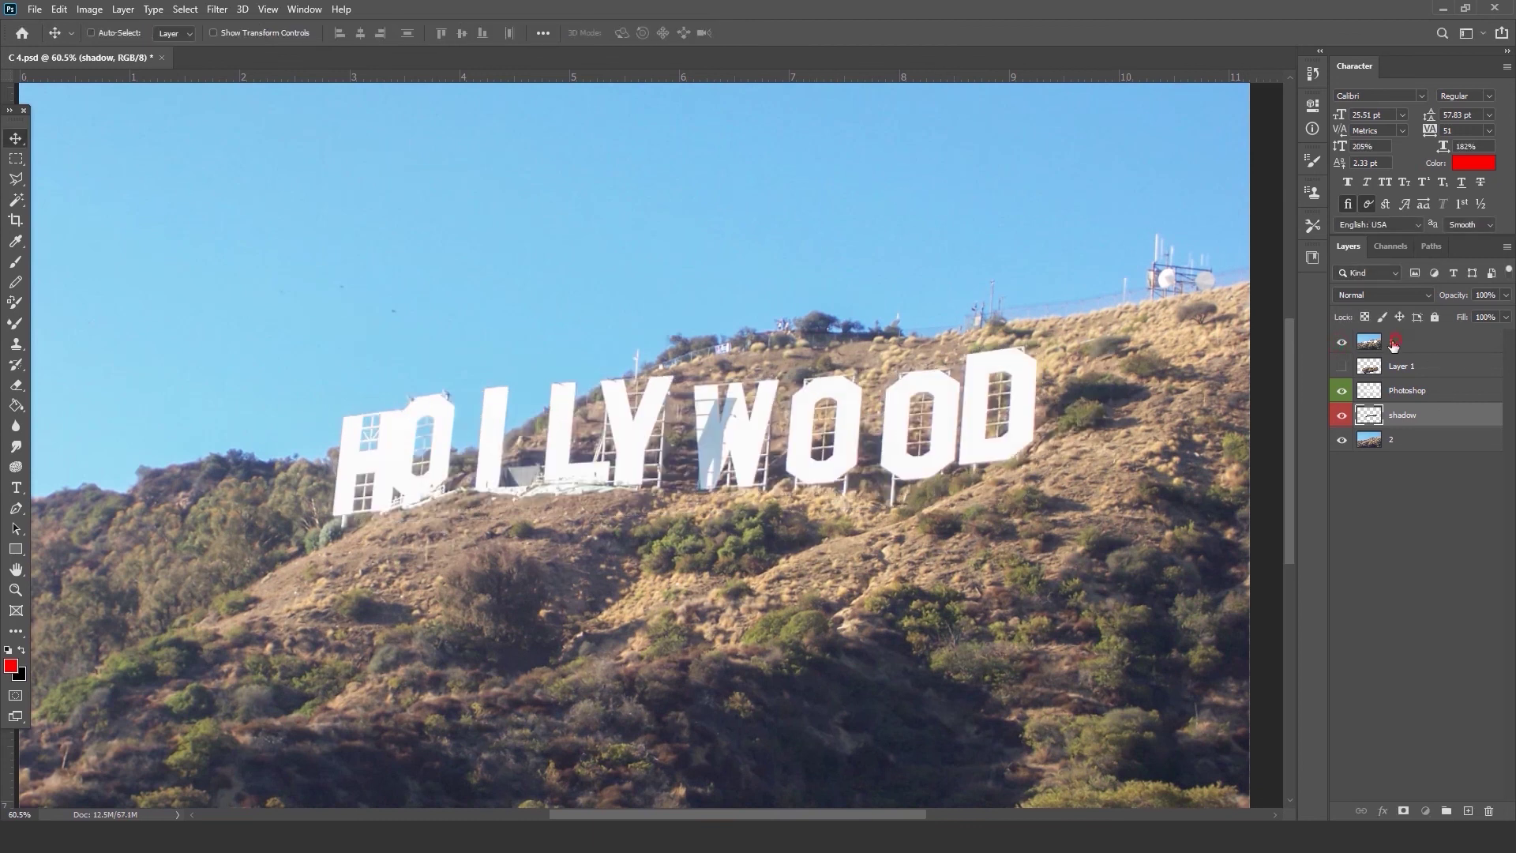
click(1413, 341)
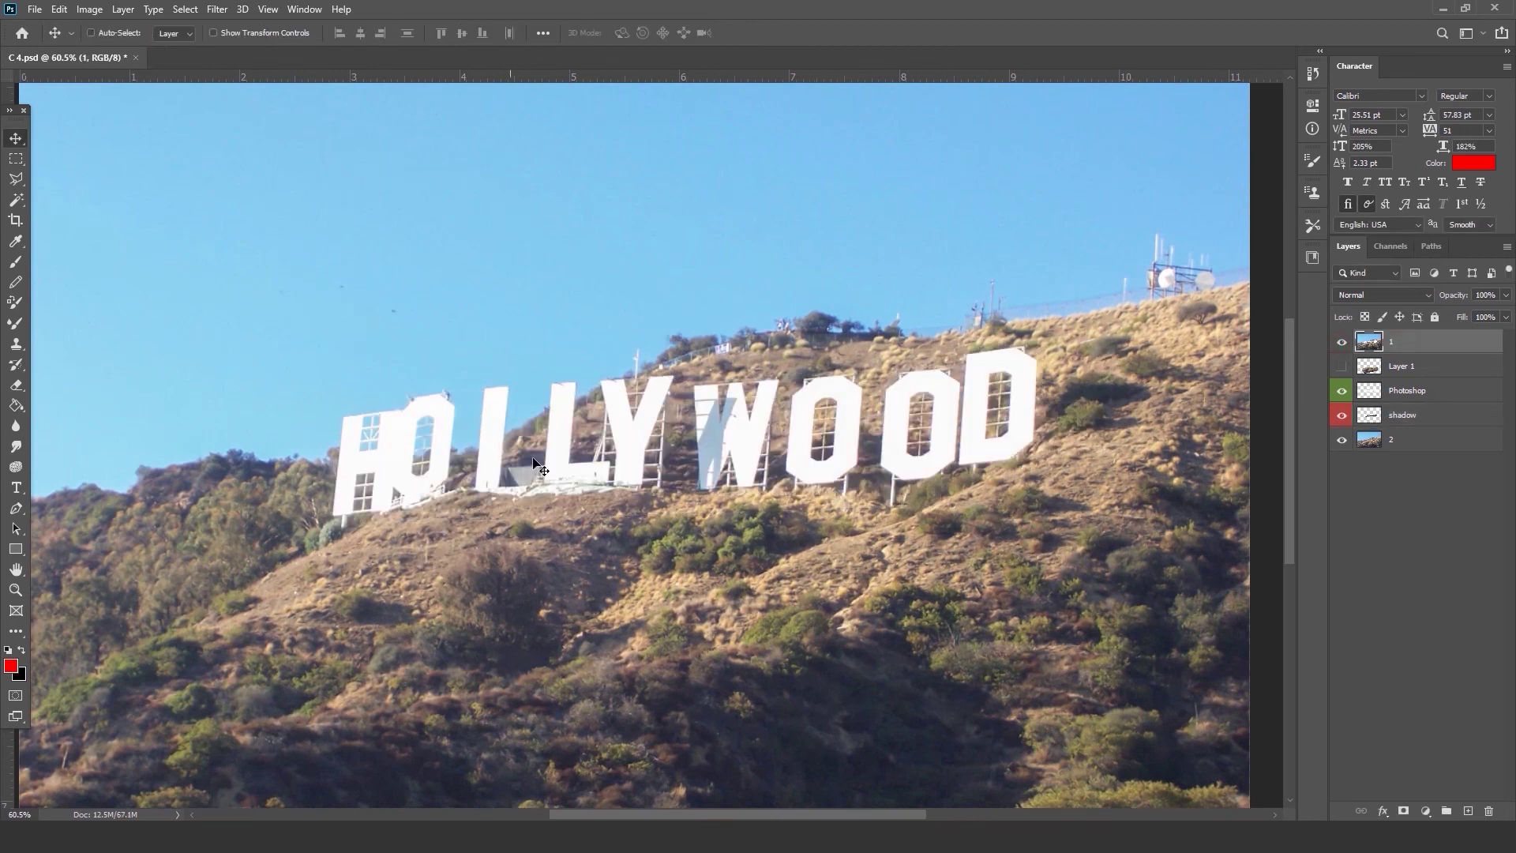
click(1467, 811)
click(16, 261)
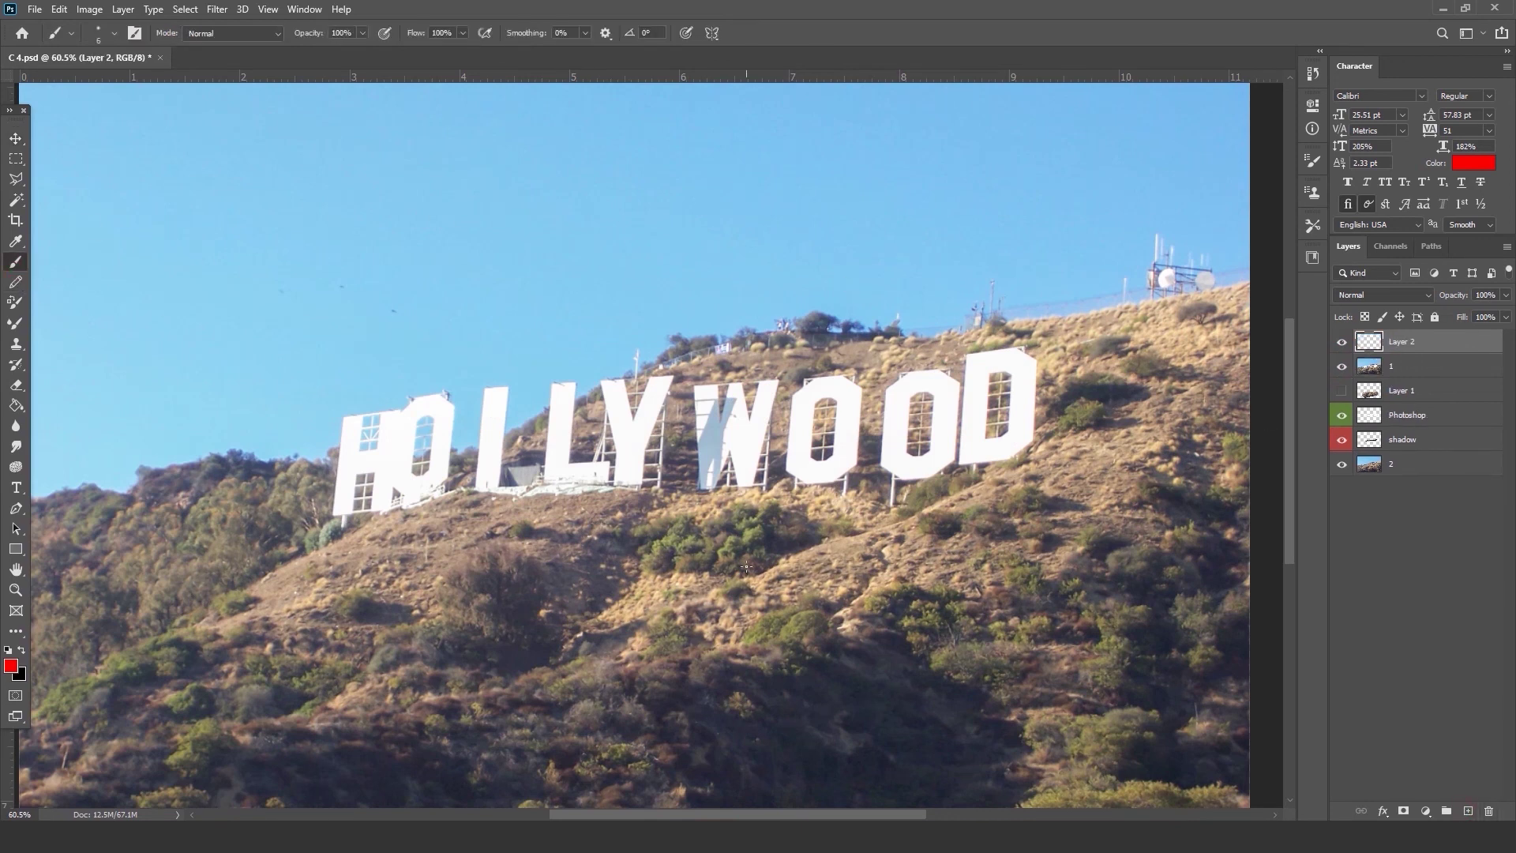
mouse_move(414, 486)
mouse_down()
mouse_move(545, 446)
mouse_move(759, 452)
mouse_move(864, 424)
mouse_move(909, 444)
mouse_move(1055, 409)
mouse_move(1122, 414)
mouse_up()
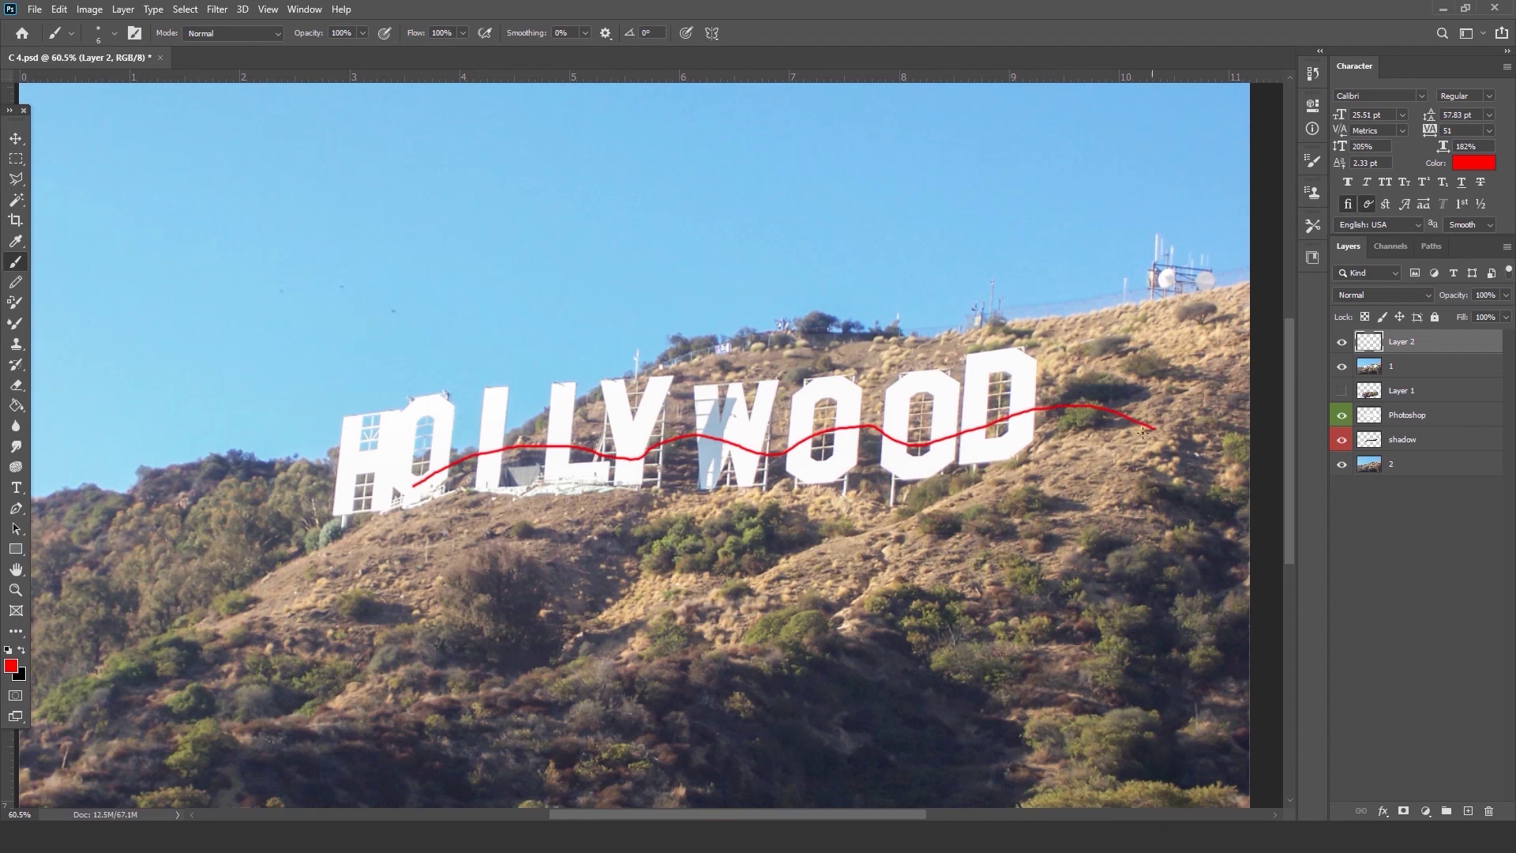
Hide layer 1 and warp the shadow layer, pulling its upper-left corner up and right and bending its upper edge toward the red guide.
click(1341, 367)
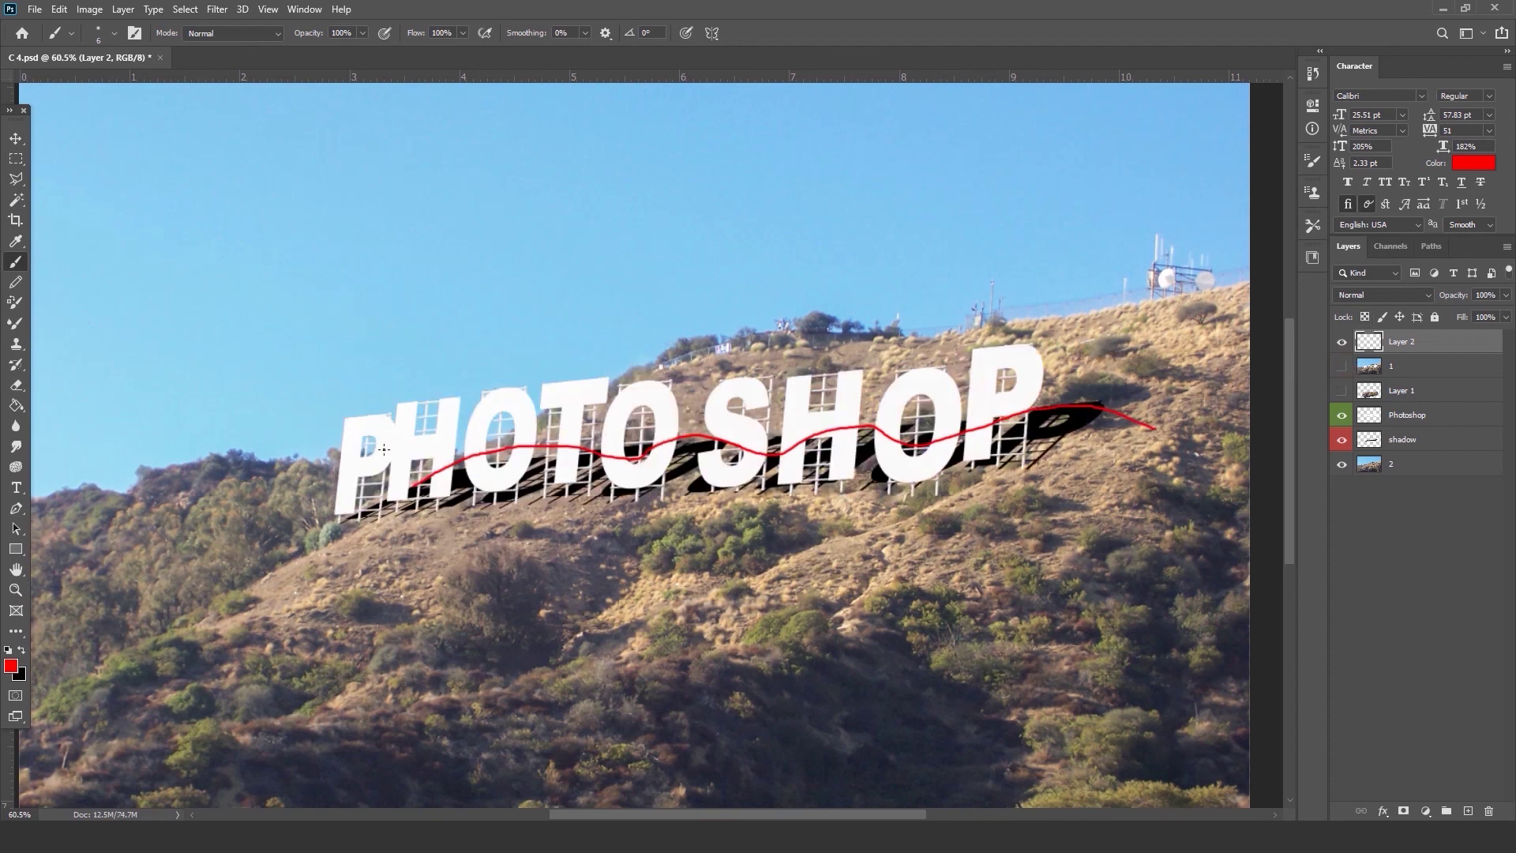
scroll(848, 491, up, 2)
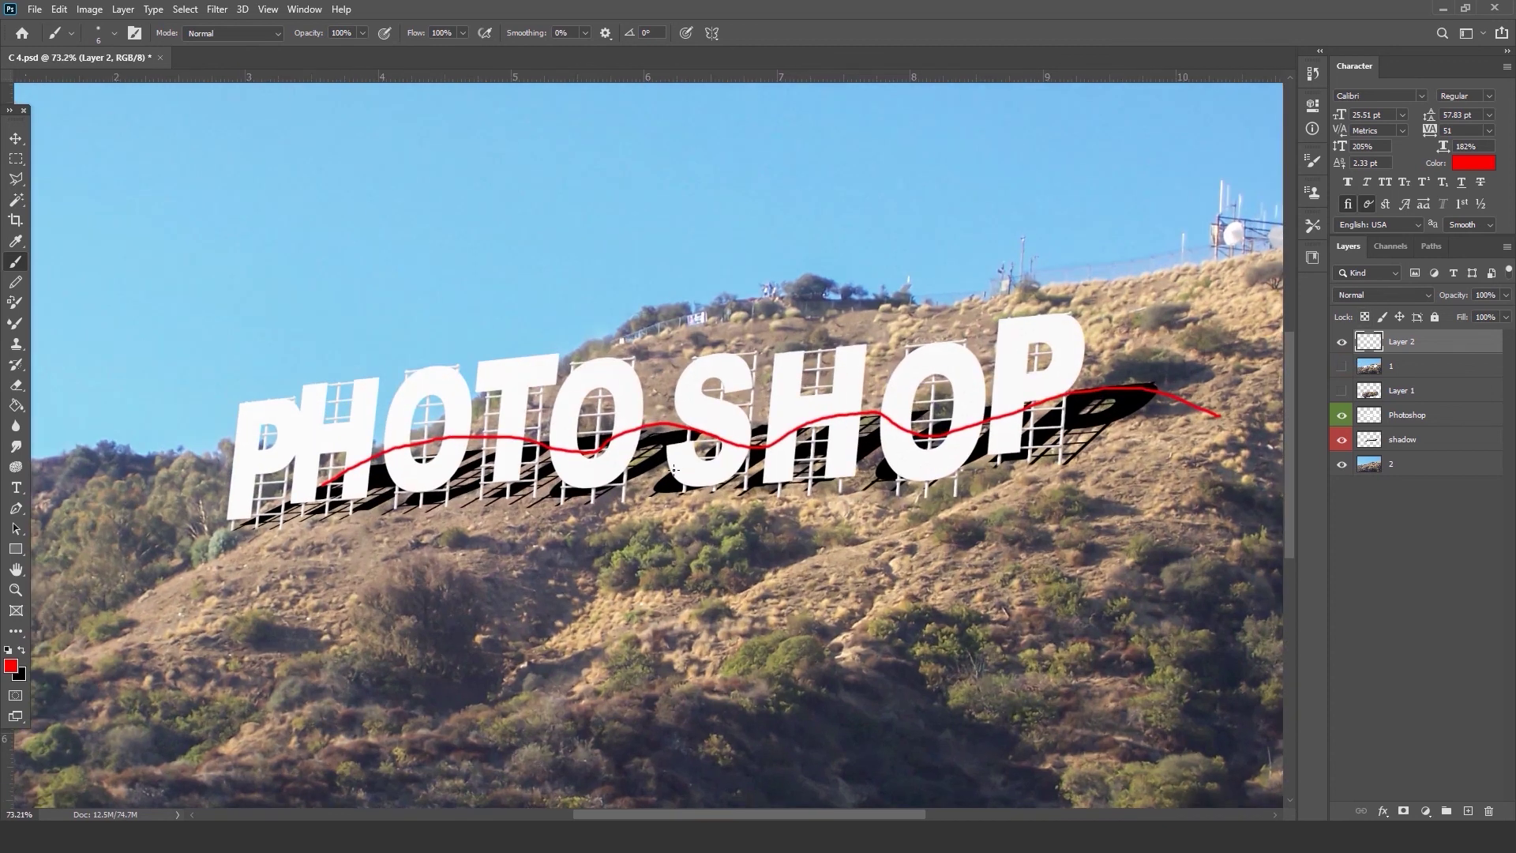
click(1418, 435)
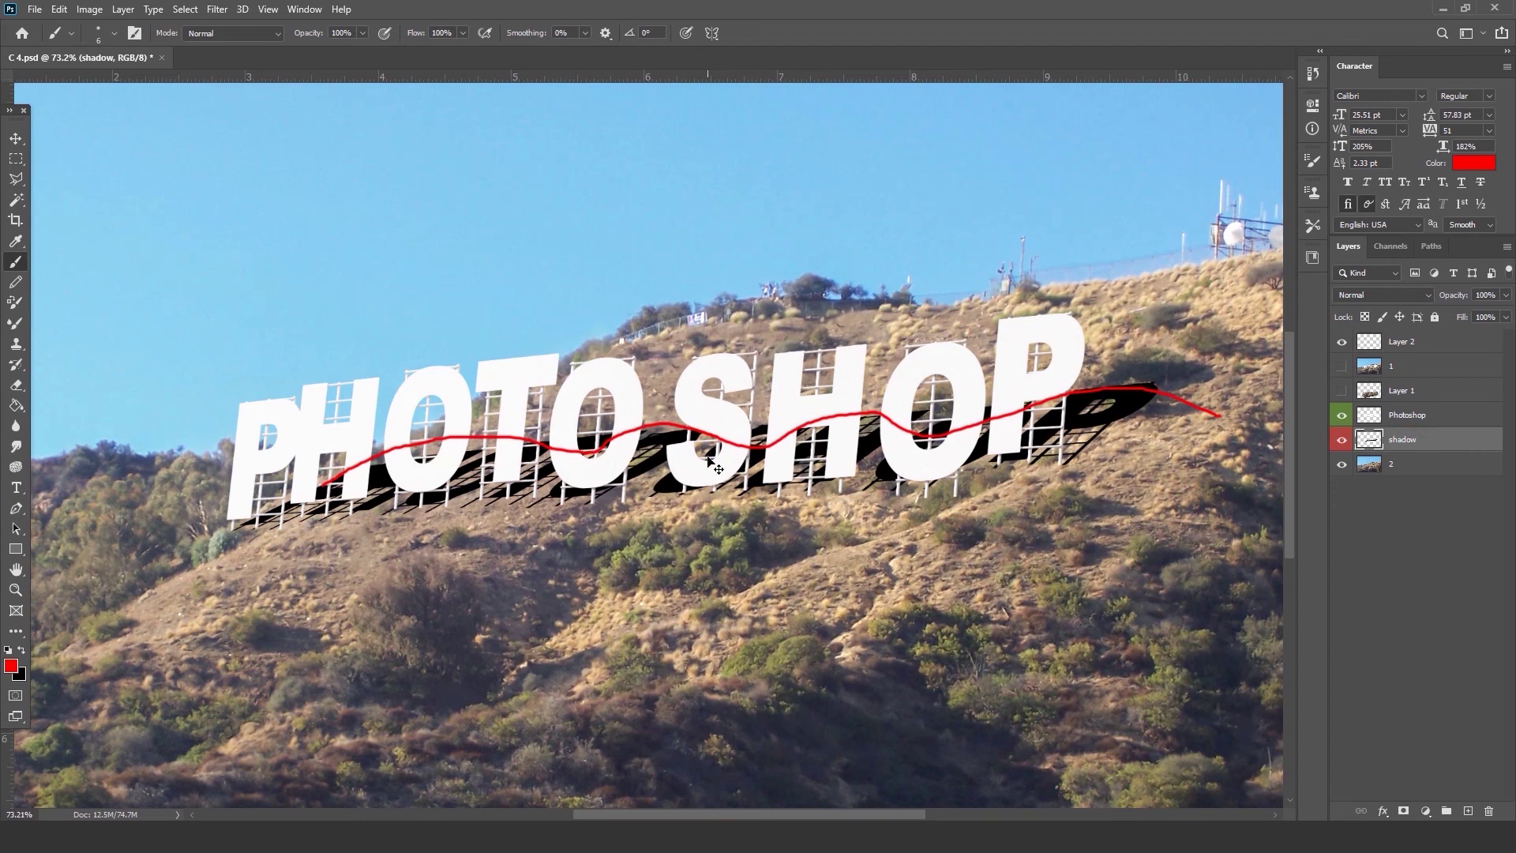
key(ctrl+t)
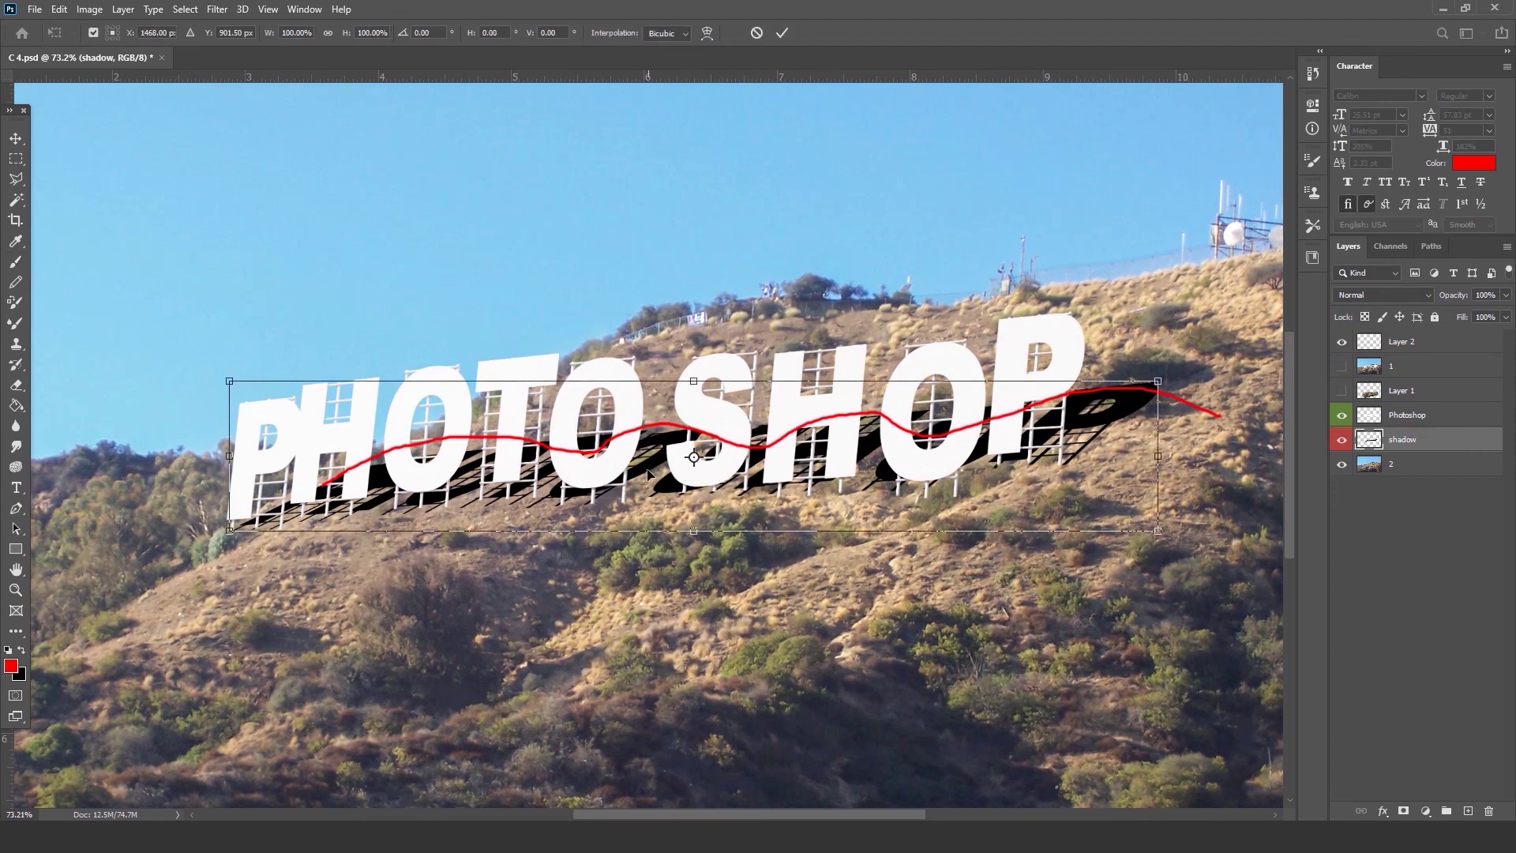
right_click(644, 467)
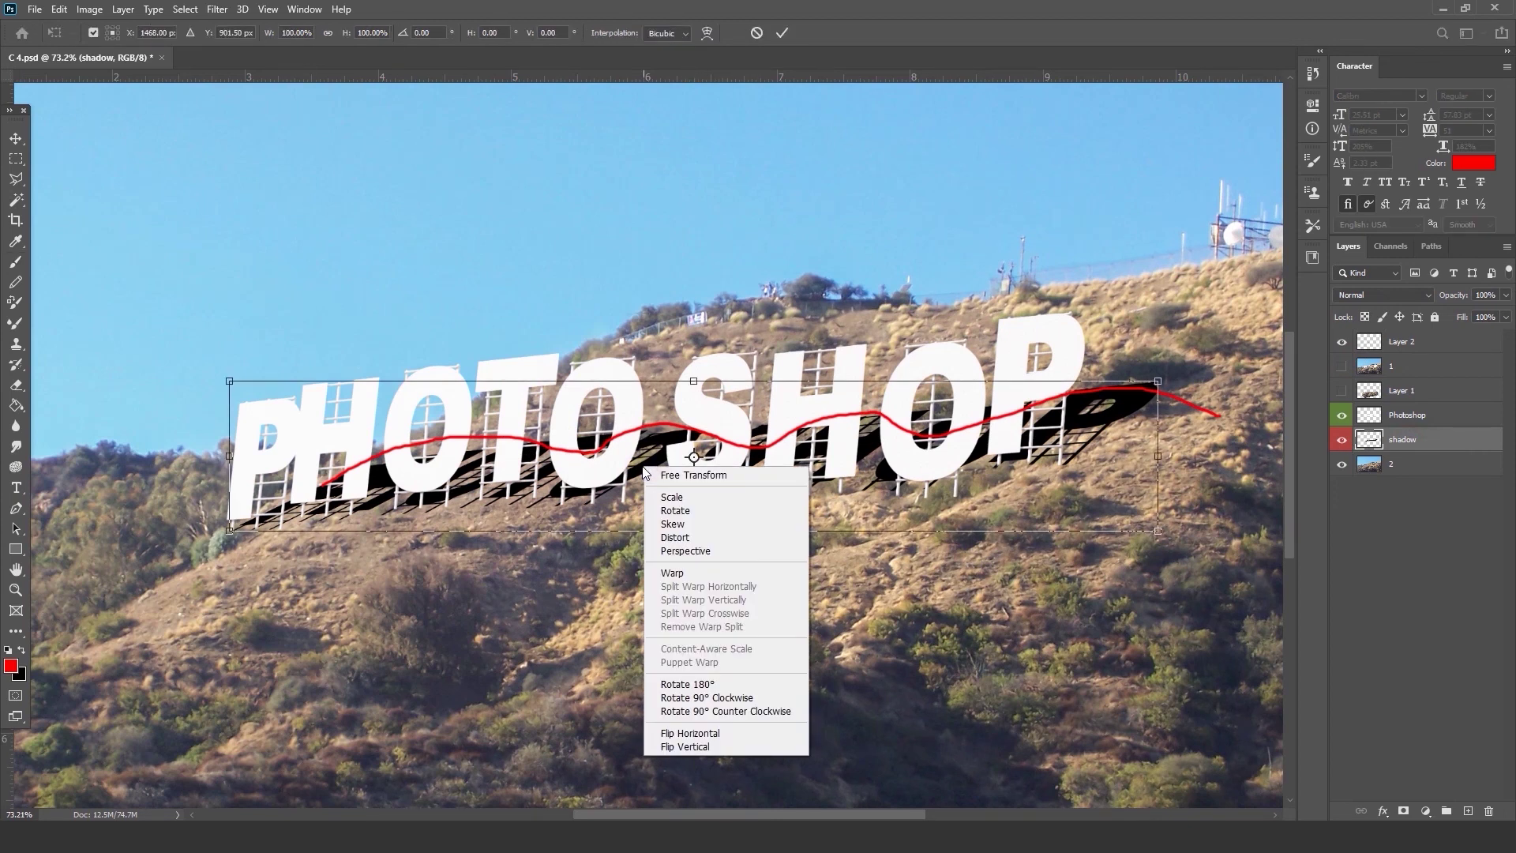
click(688, 576)
drag(229, 382, 363, 307)
drag(580, 357, 458, 410)
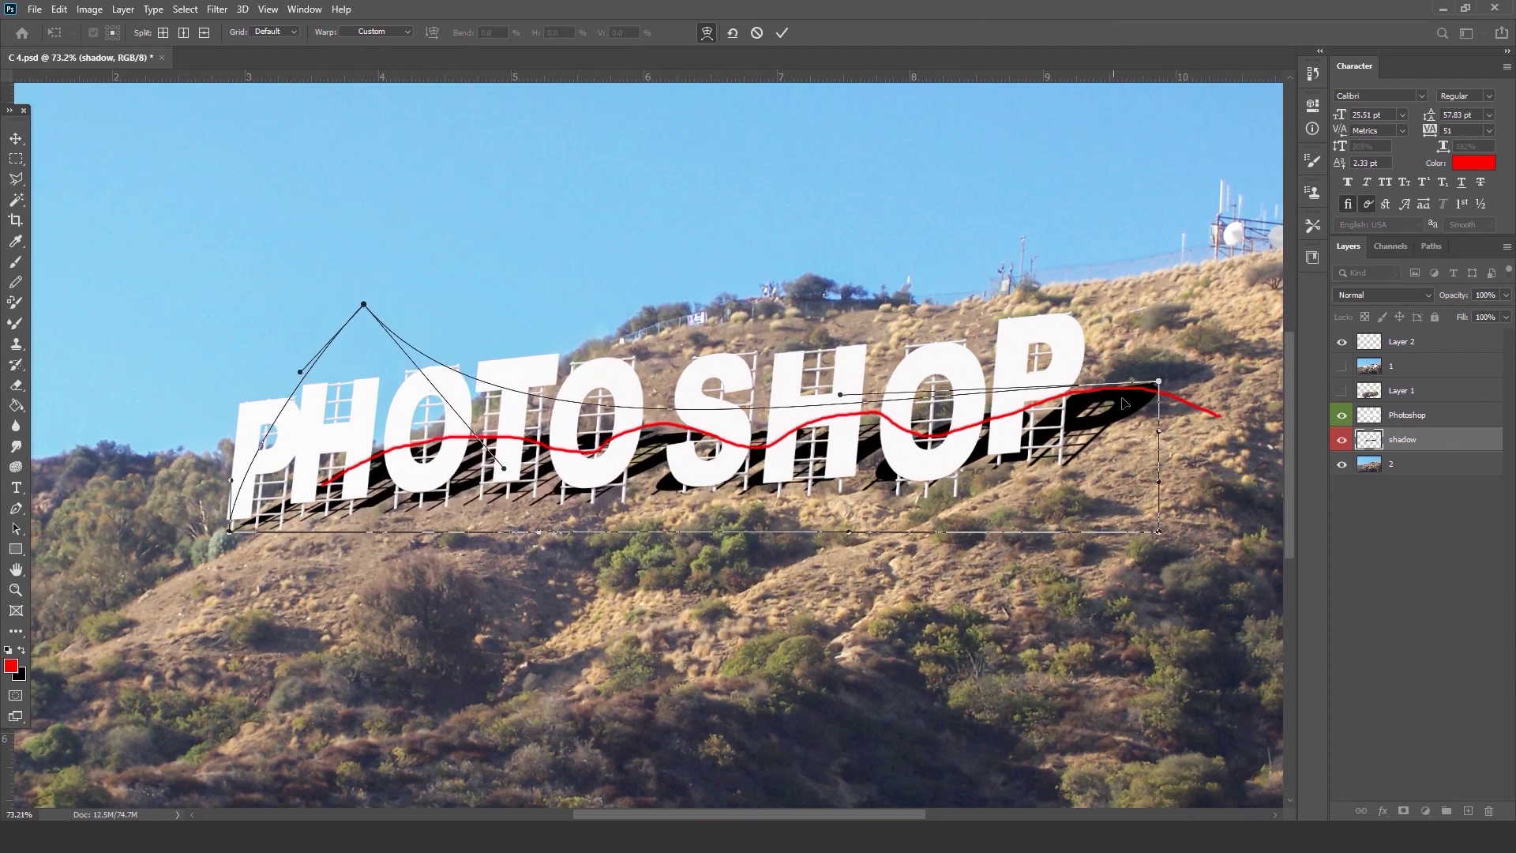
drag(1146, 402, 1149, 428)
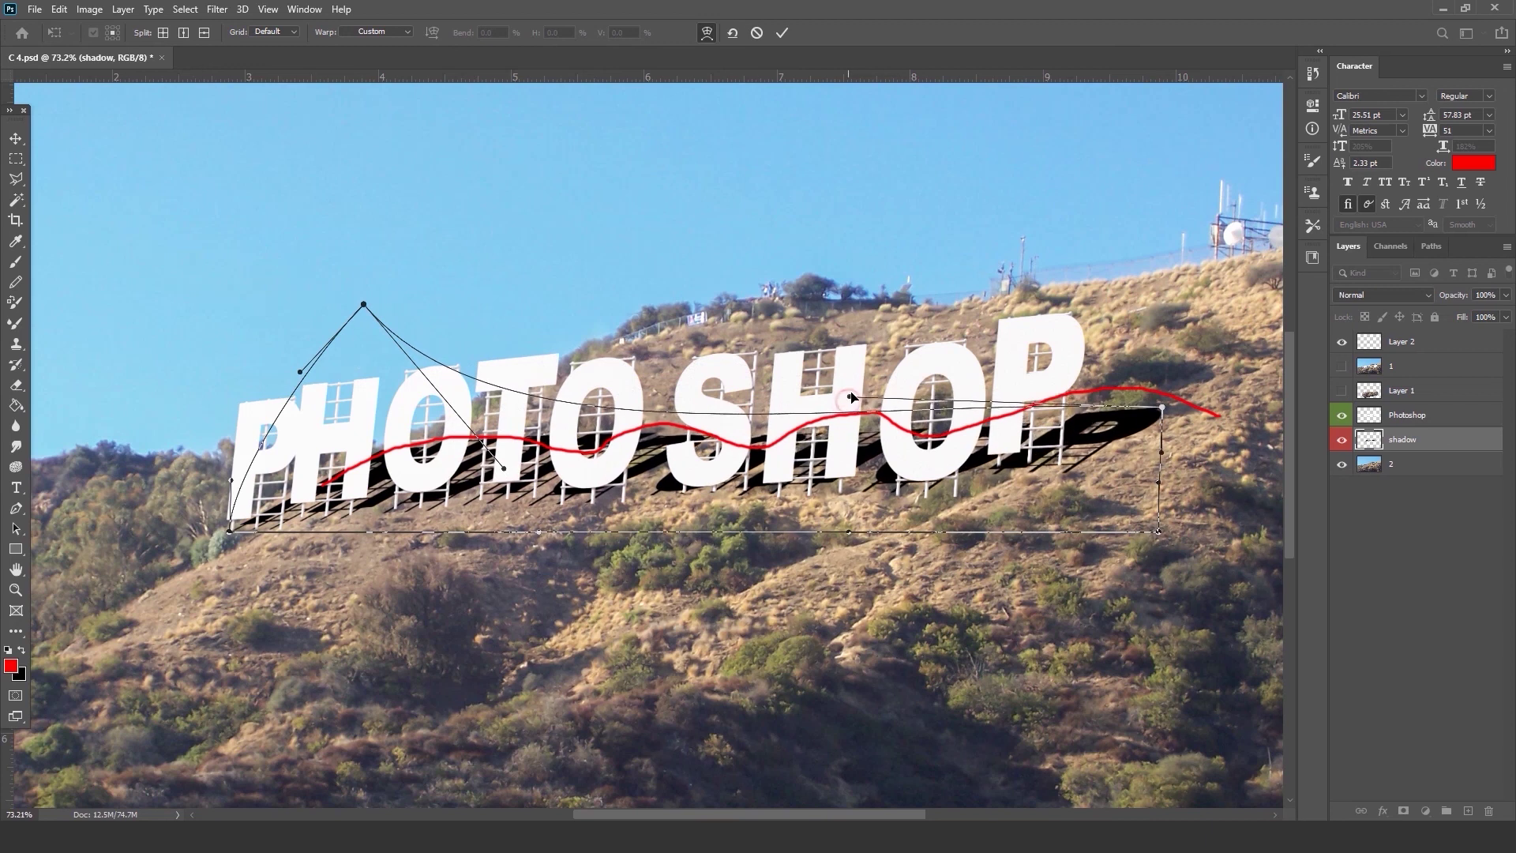
drag(840, 394, 859, 341)
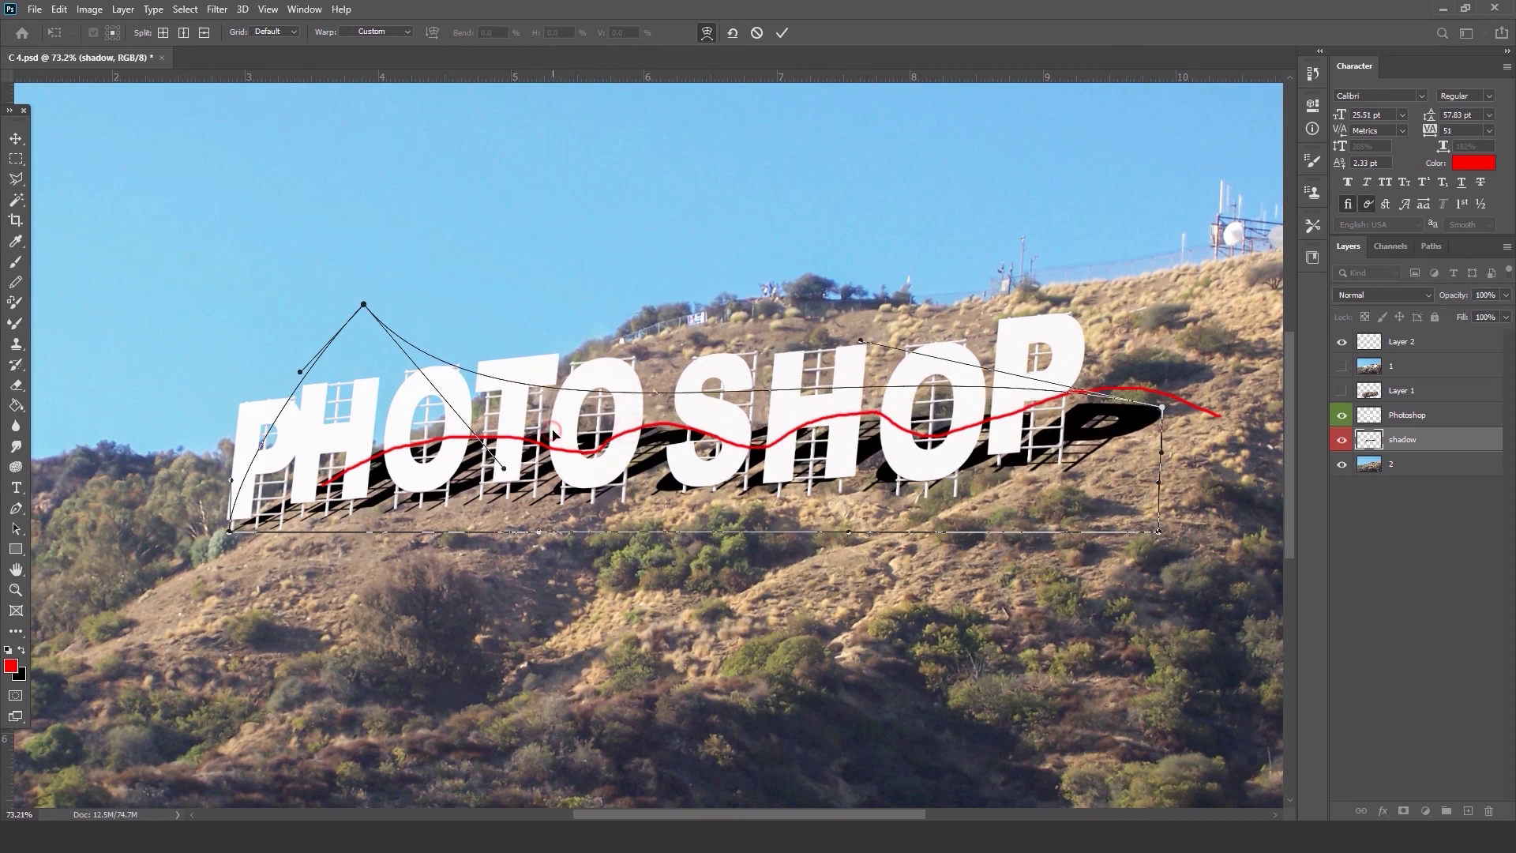
drag(615, 505, 626, 506)
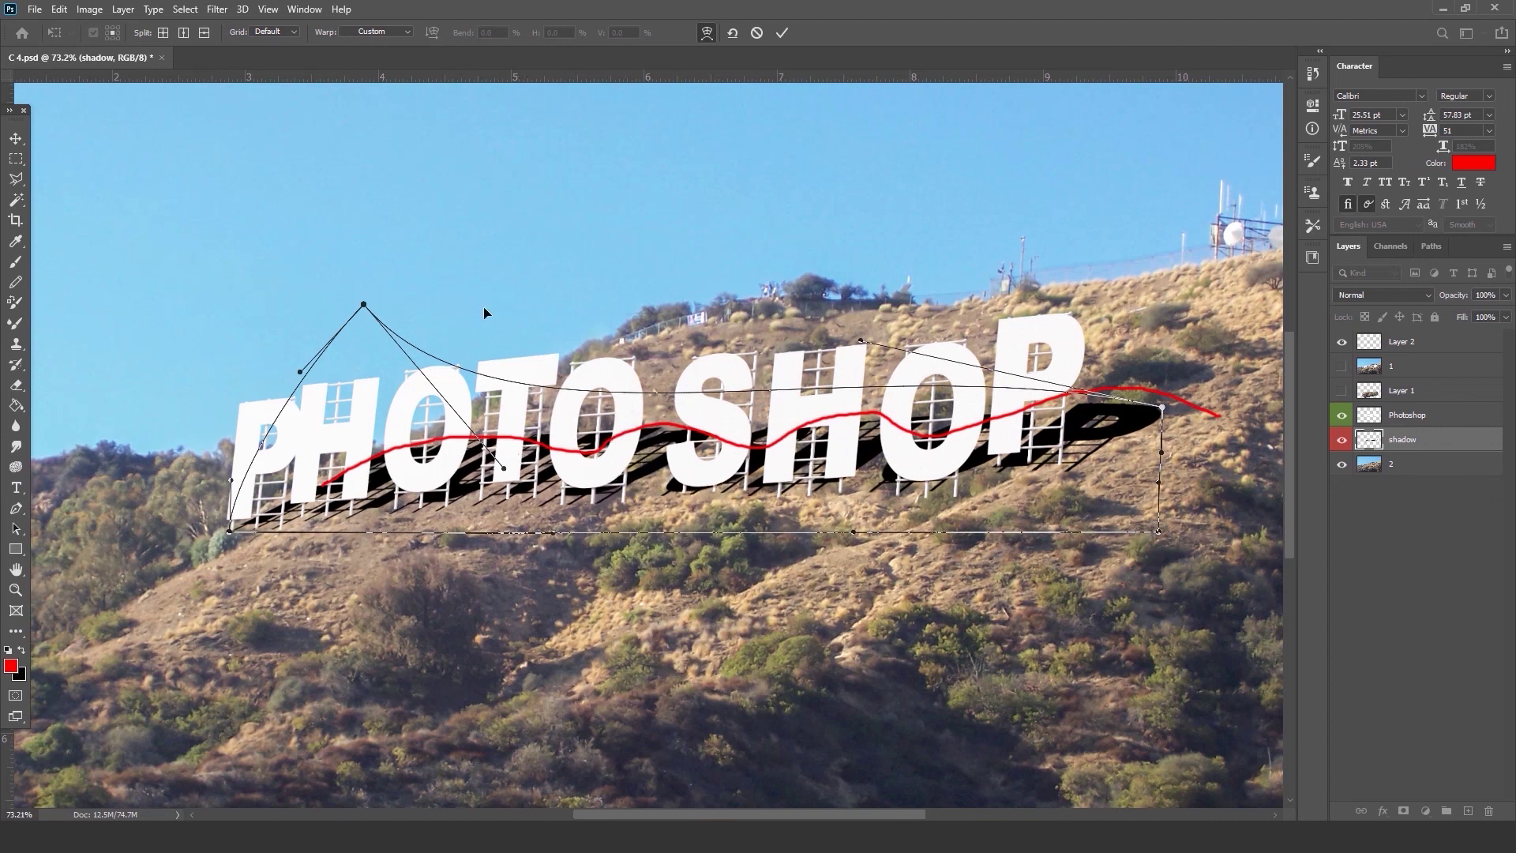
Set the warp grid to 5 x 5 and raise the far right end of the shadow to meet the red guide line.
click(266, 34)
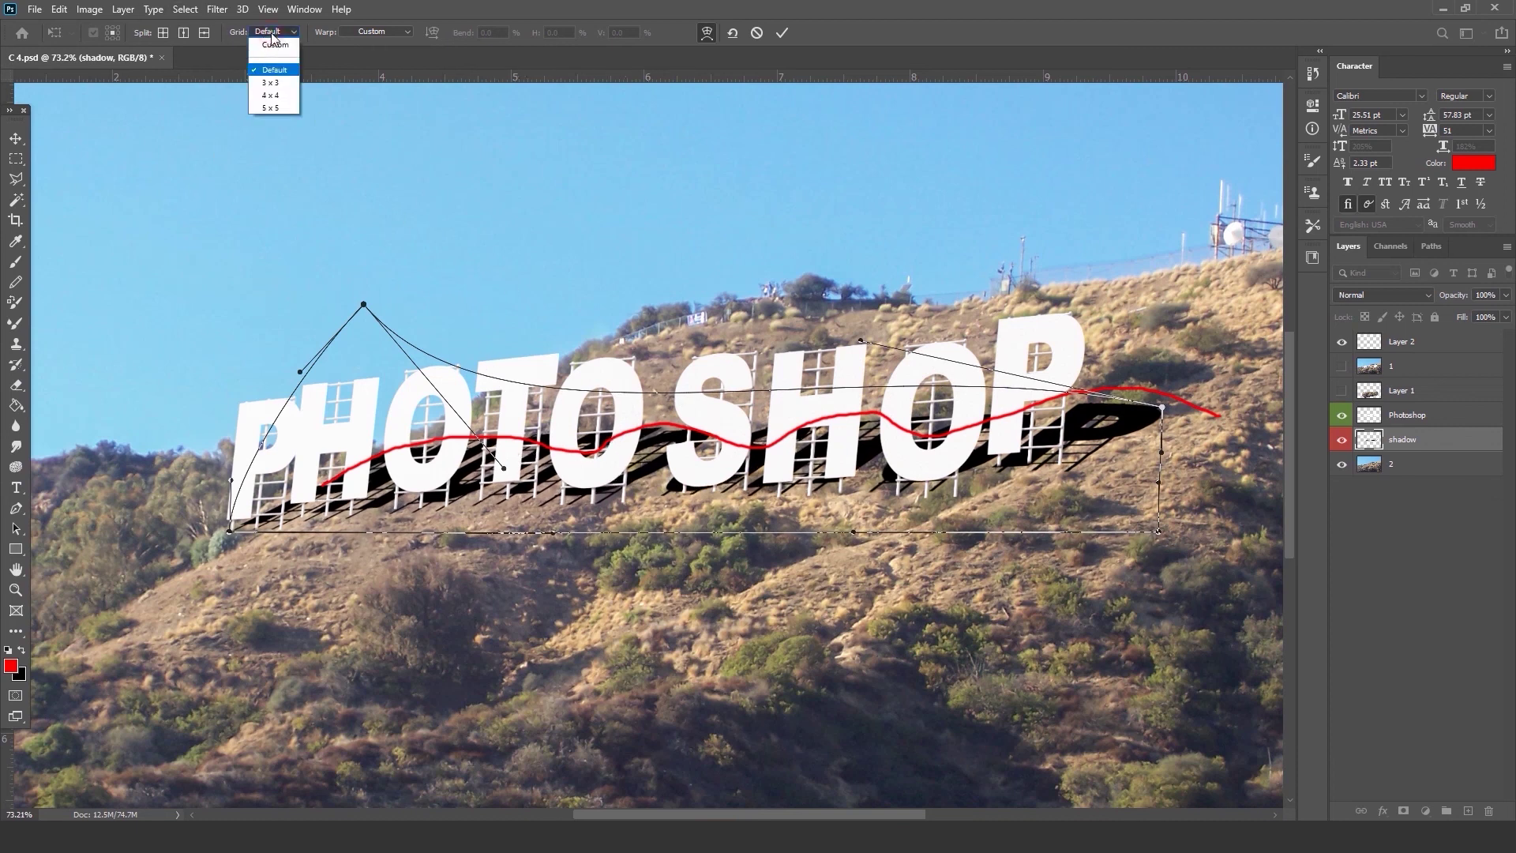
click(273, 108)
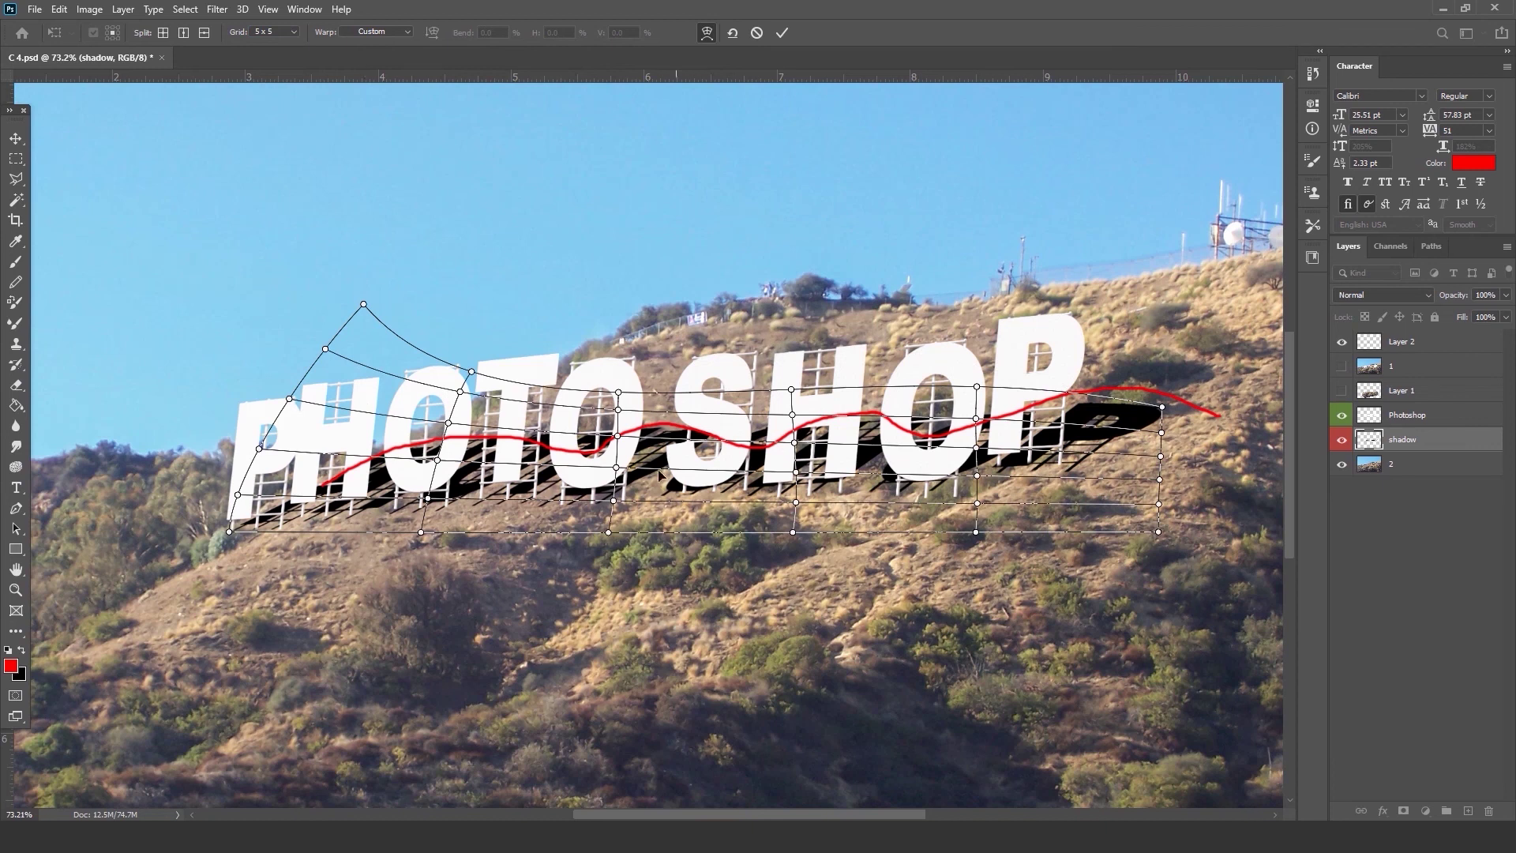
drag(1149, 415, 1138, 392)
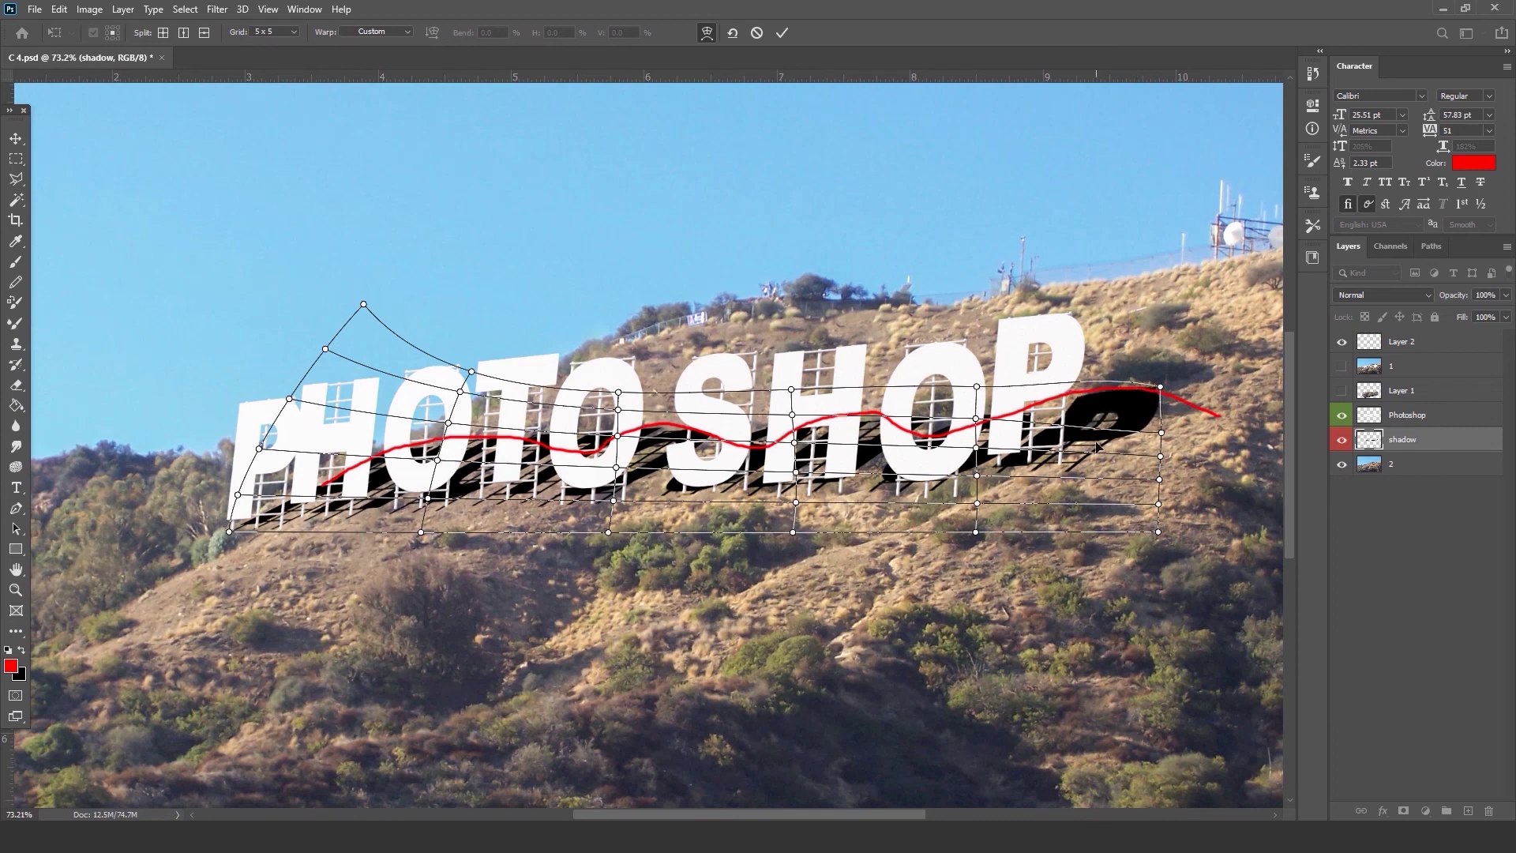
drag(1084, 433, 1094, 433)
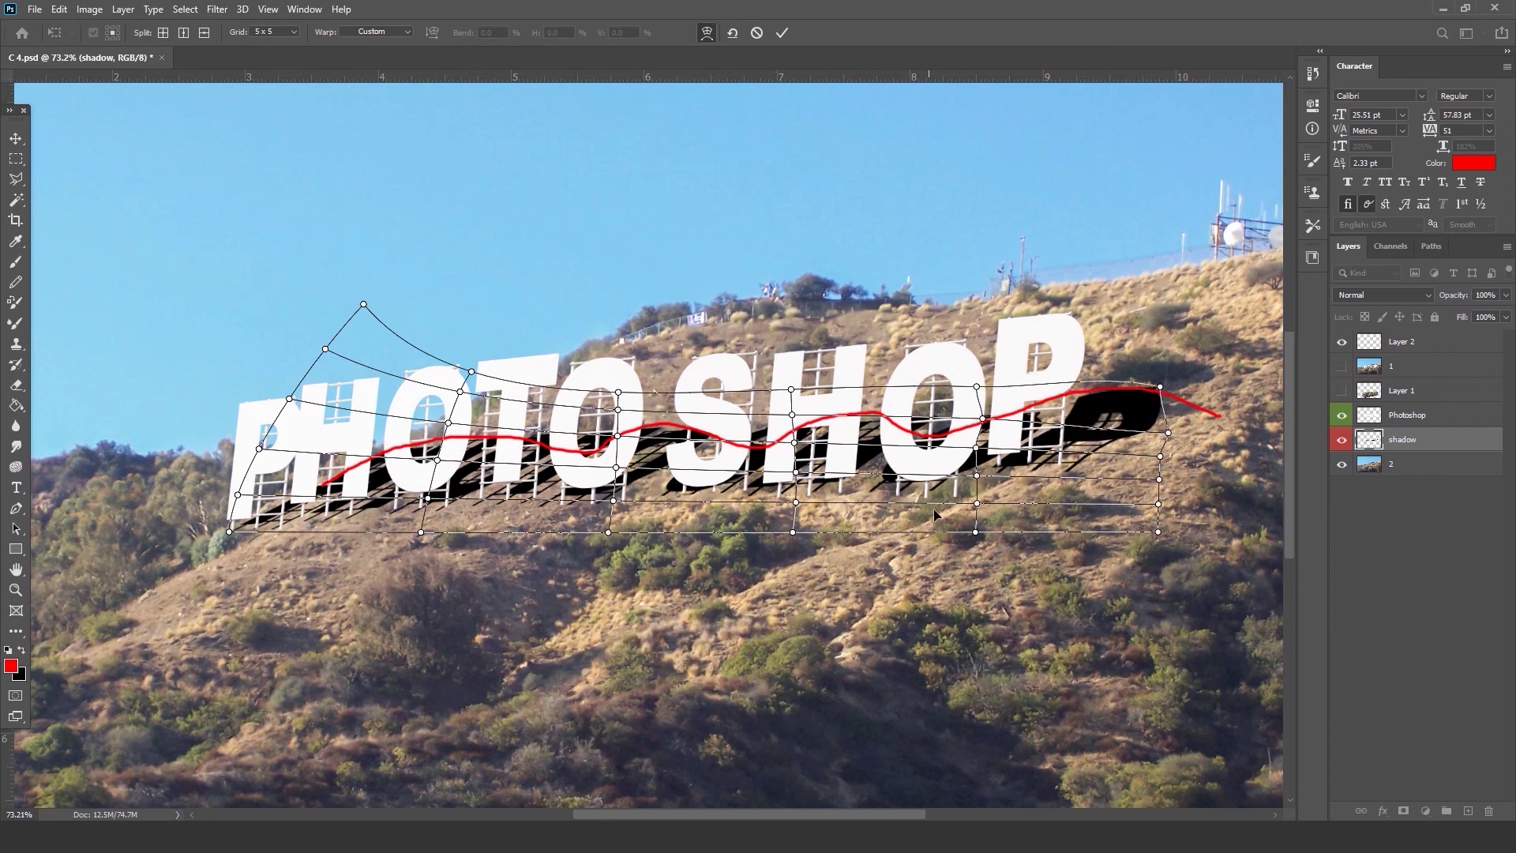
Shift grid points along the middle and left of the shadow so it follows the wavy guide, and apply the warp.
mouse_move(938, 492)
mouse_down()
mouse_move(960, 498)
mouse_move(936, 495)
mouse_up()
drag(794, 443, 814, 456)
drag(617, 436, 615, 381)
drag(289, 399, 333, 402)
drag(259, 449, 297, 454)
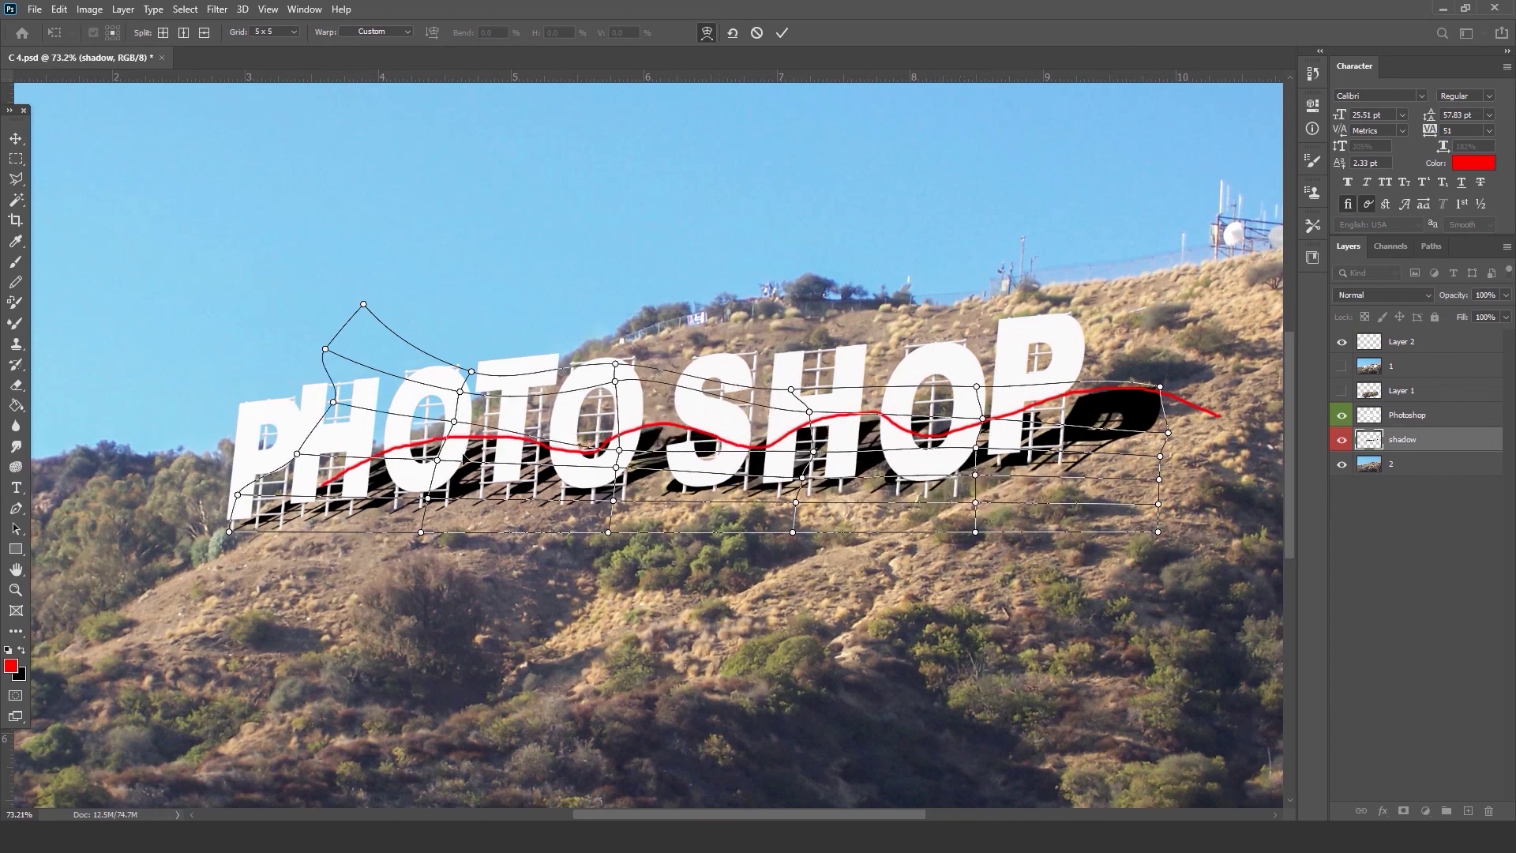
key(b)
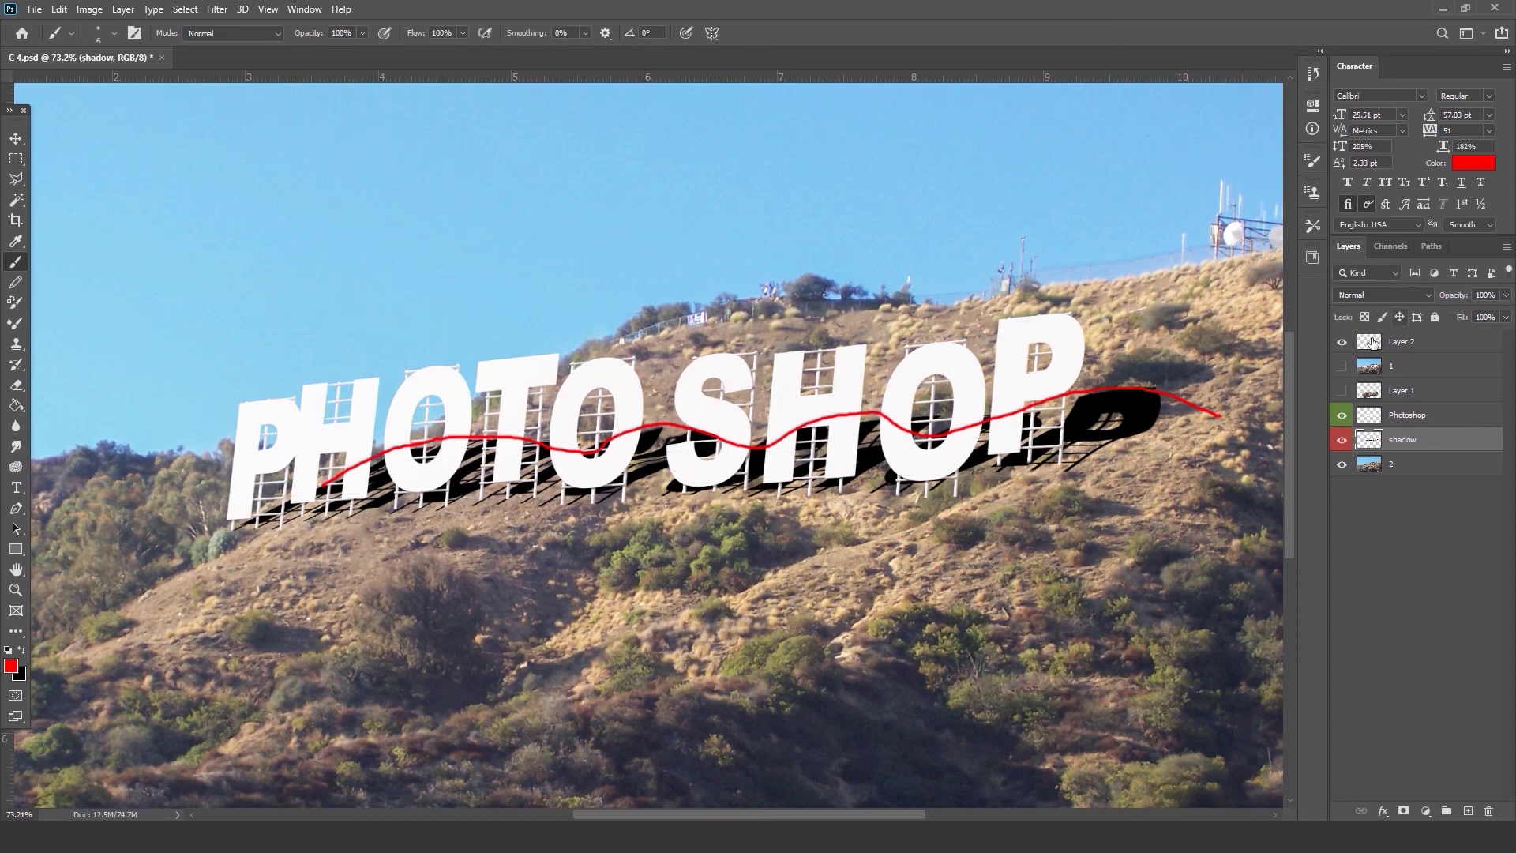
Hide the red guide on Layer 2 and check the warped shadow with the Photoshop layer temporarily hidden.
click(1342, 342)
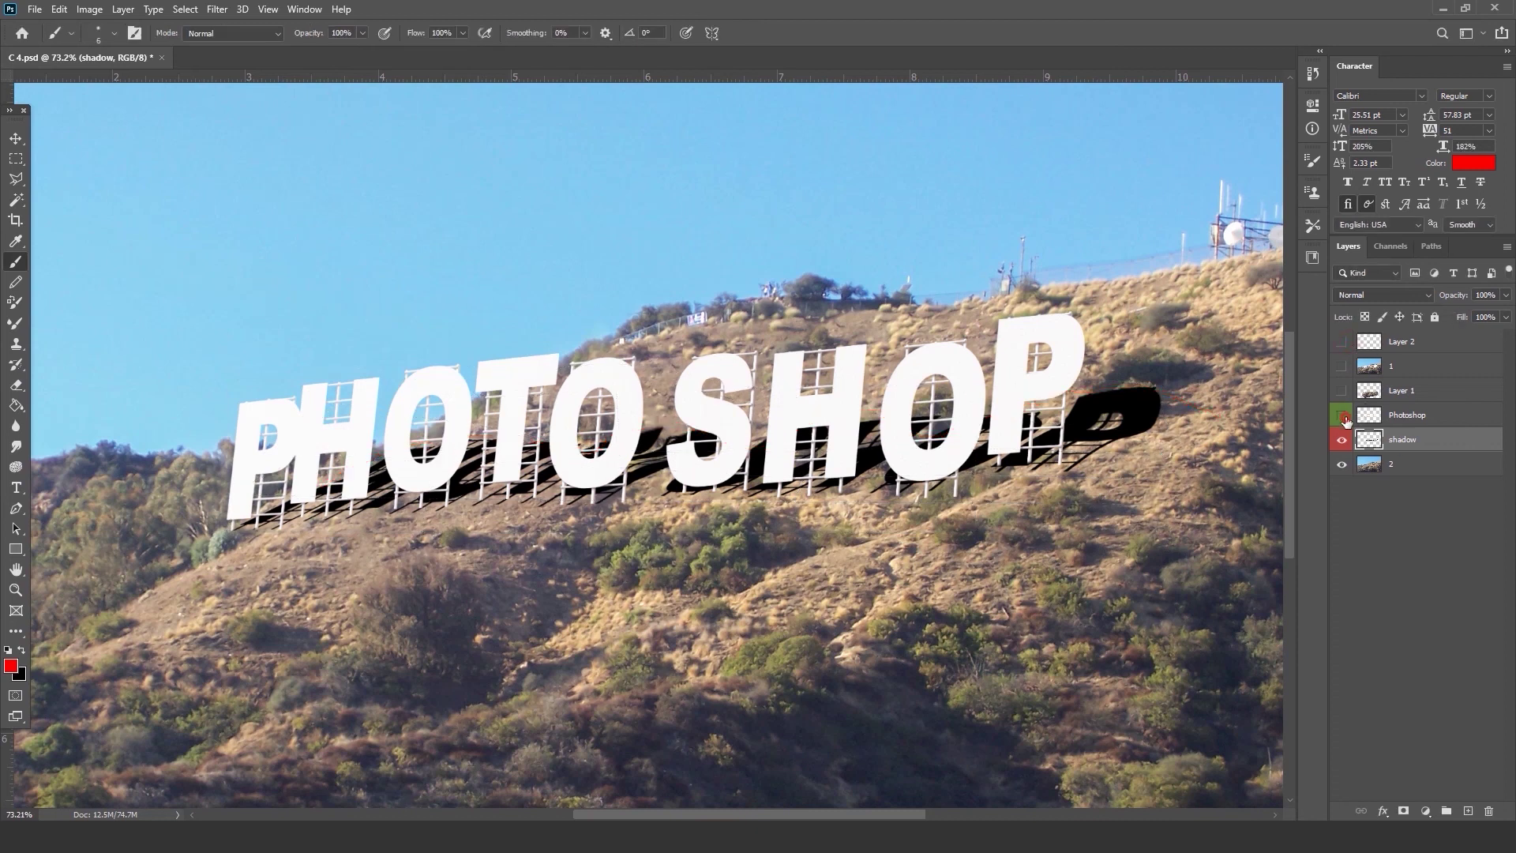
click(1342, 415)
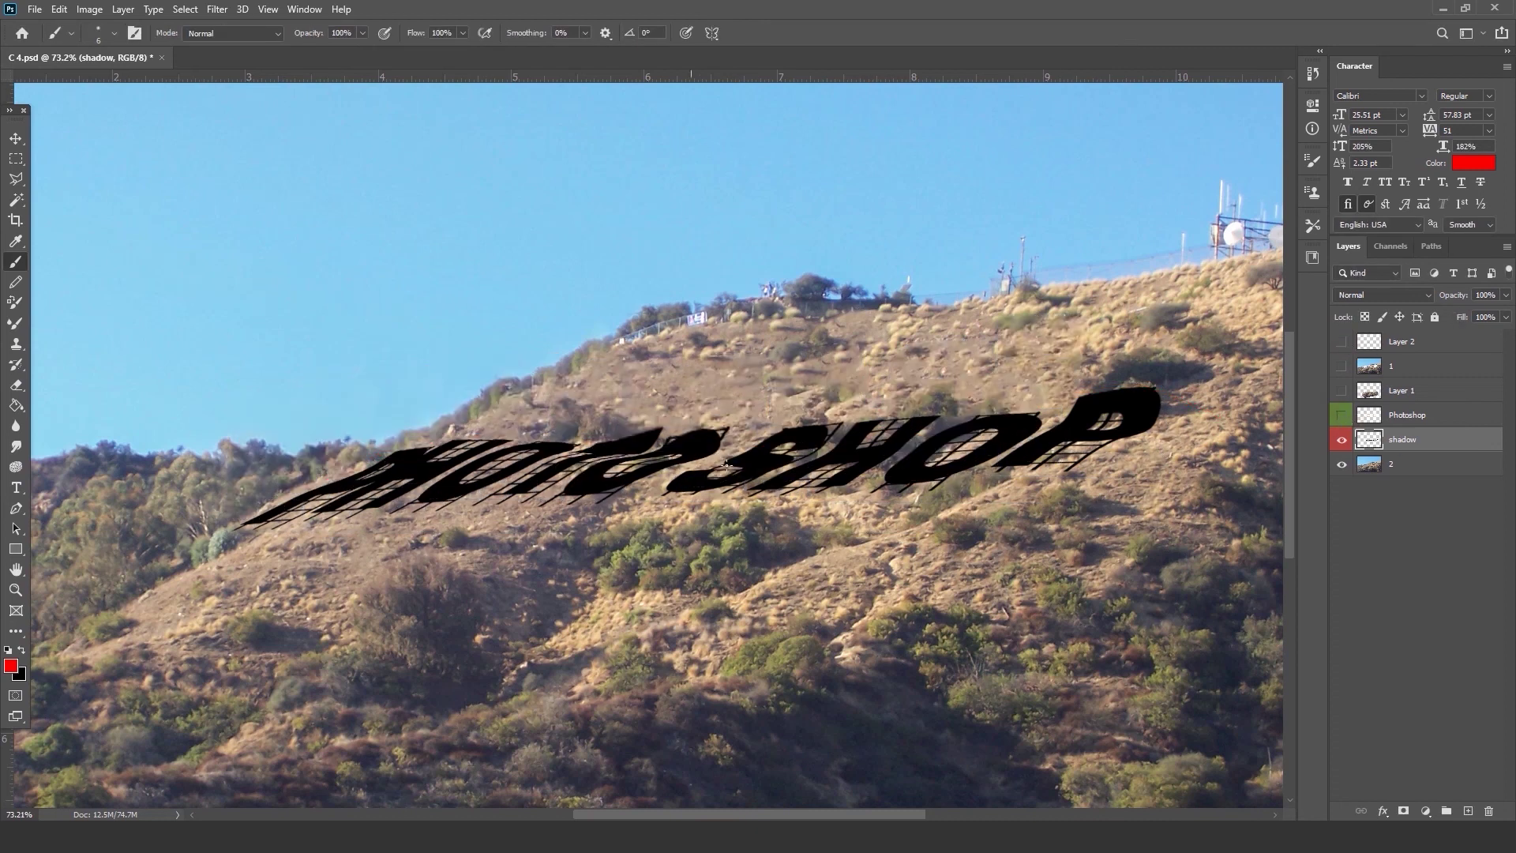
click(1342, 414)
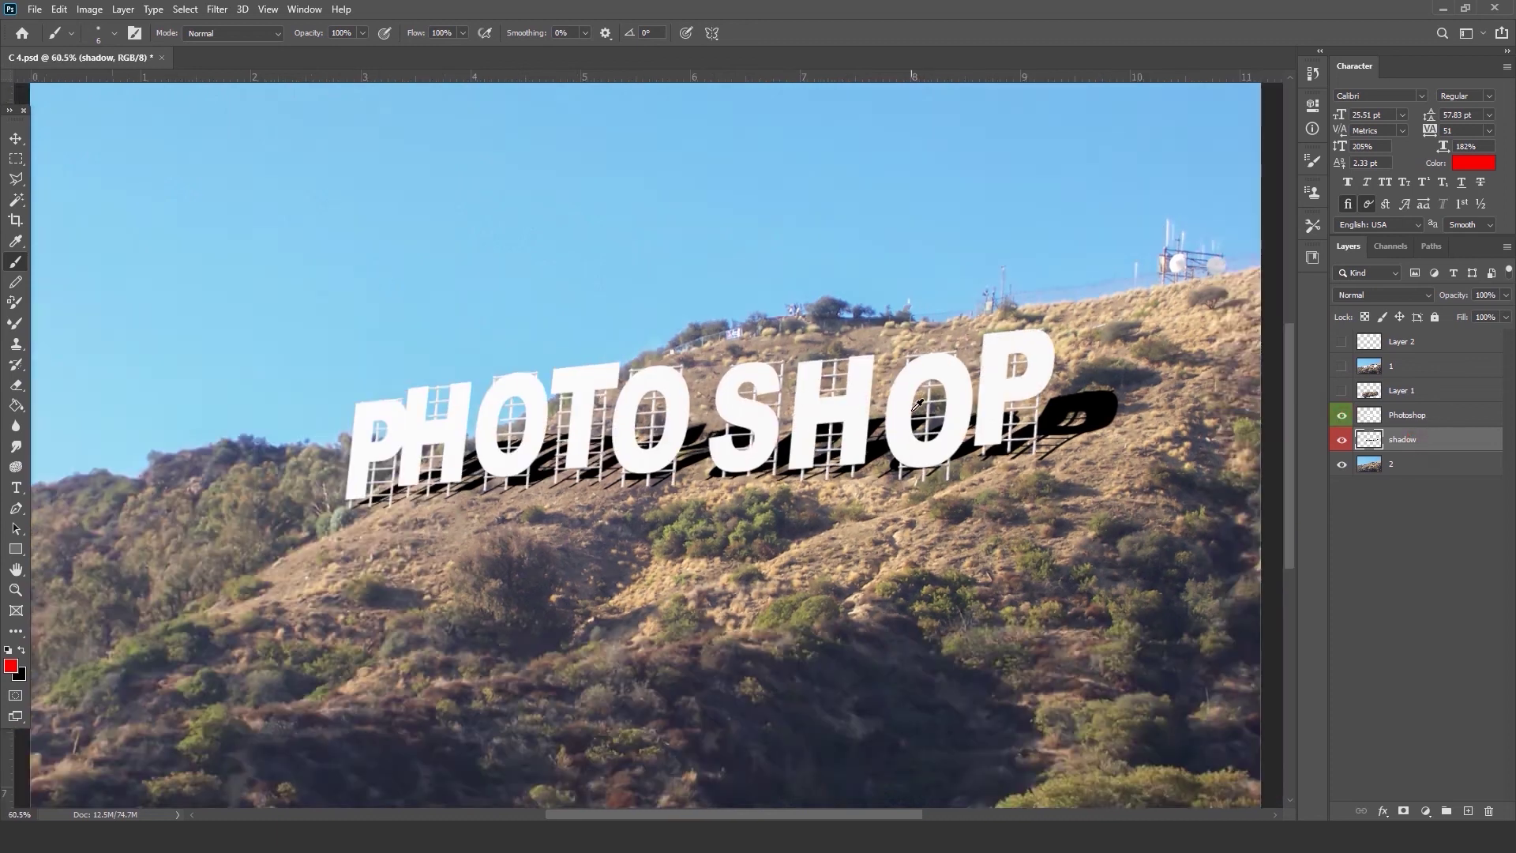
Start Puppet Warp on the shadow layer and raise the final P's shadow slightly with a pin beside the letter.
scroll(1192, 434, up, 3)
scroll(1051, 441, up, 7)
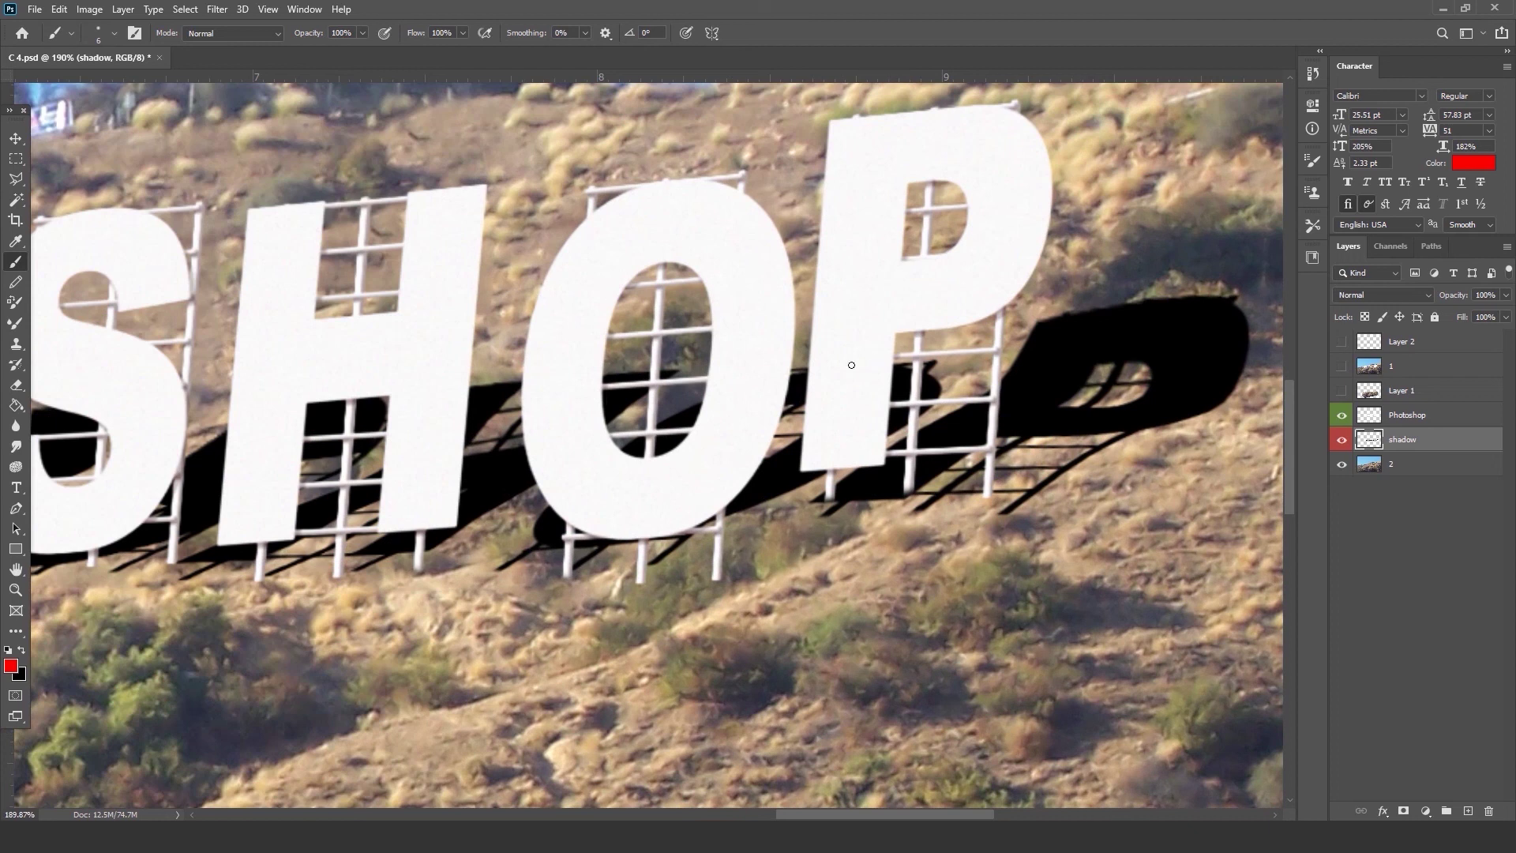
scroll(934, 450, down, 2)
click(1341, 440)
click(1341, 440)
click(59, 10)
click(88, 326)
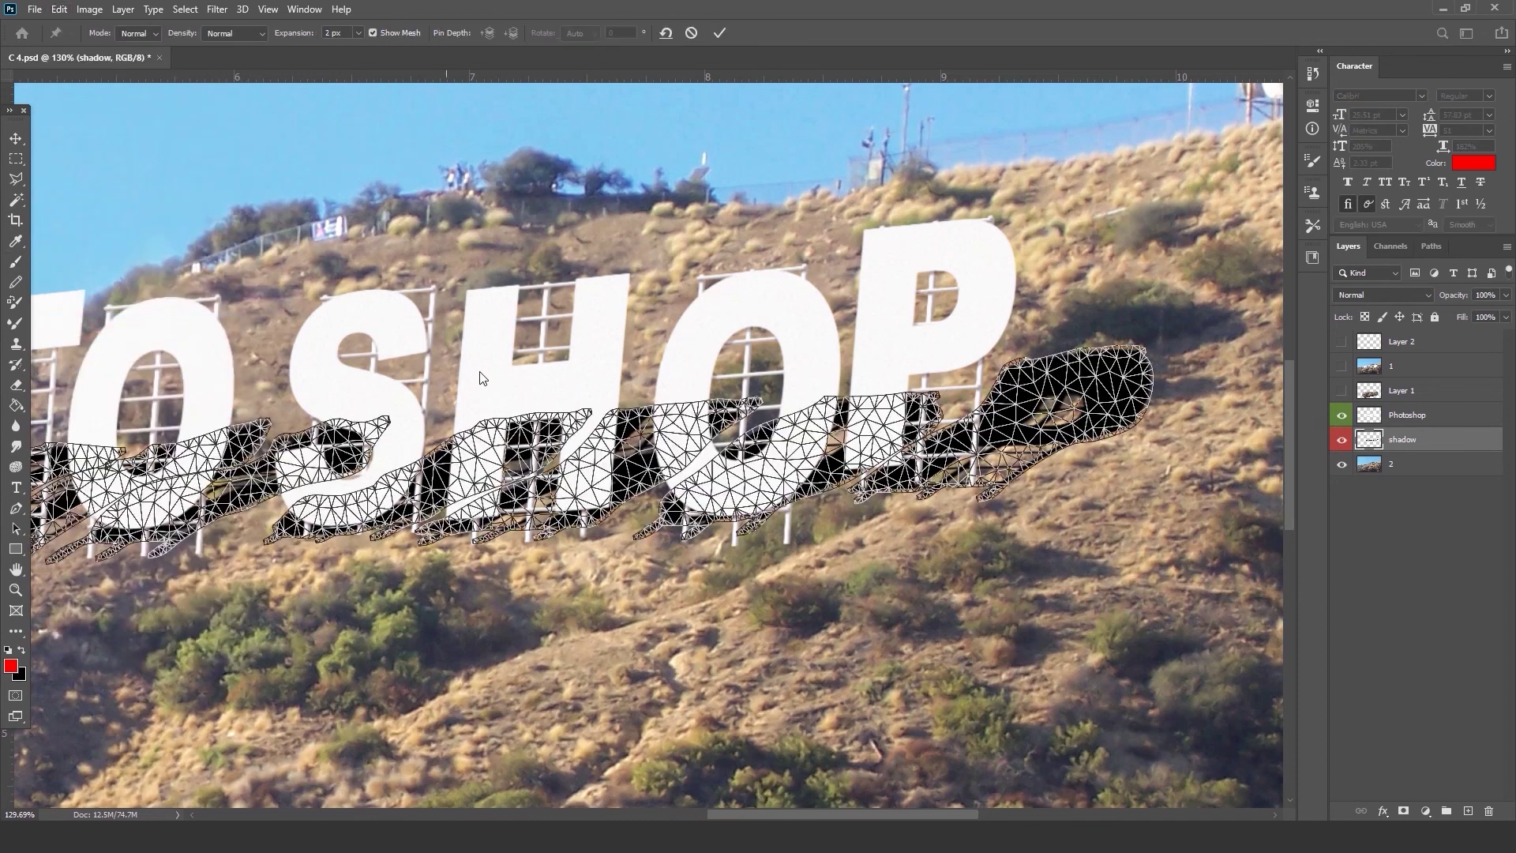
click(1009, 414)
drag(1009, 415, 1016, 396)
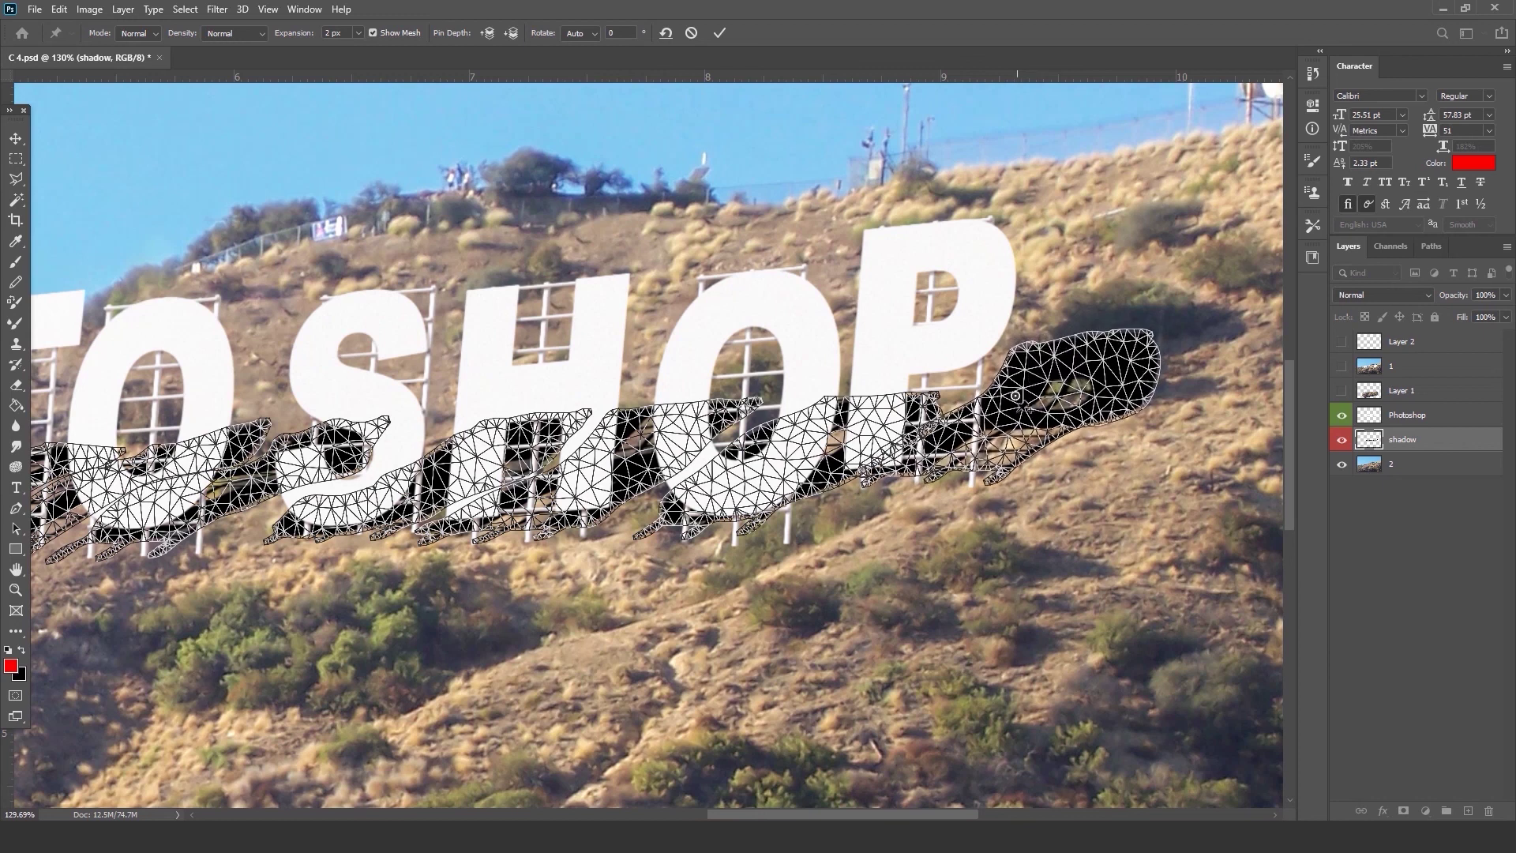
drag(1015, 395, 1013, 394)
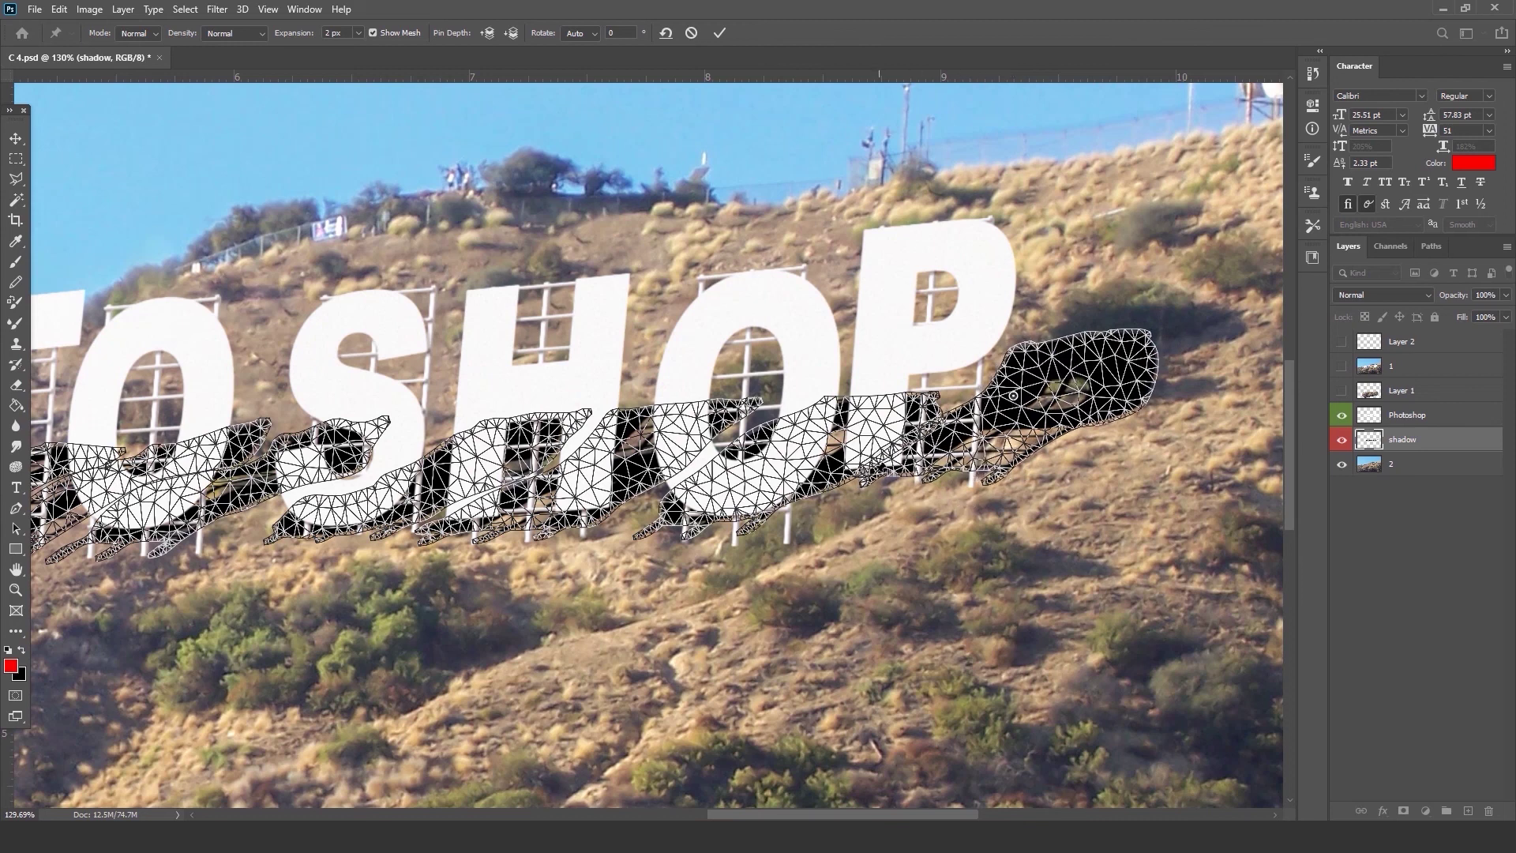
Pin the base of the final P's shadow and adjust the tilt of its far end with another pin.
click(866, 480)
drag(993, 479, 920, 480)
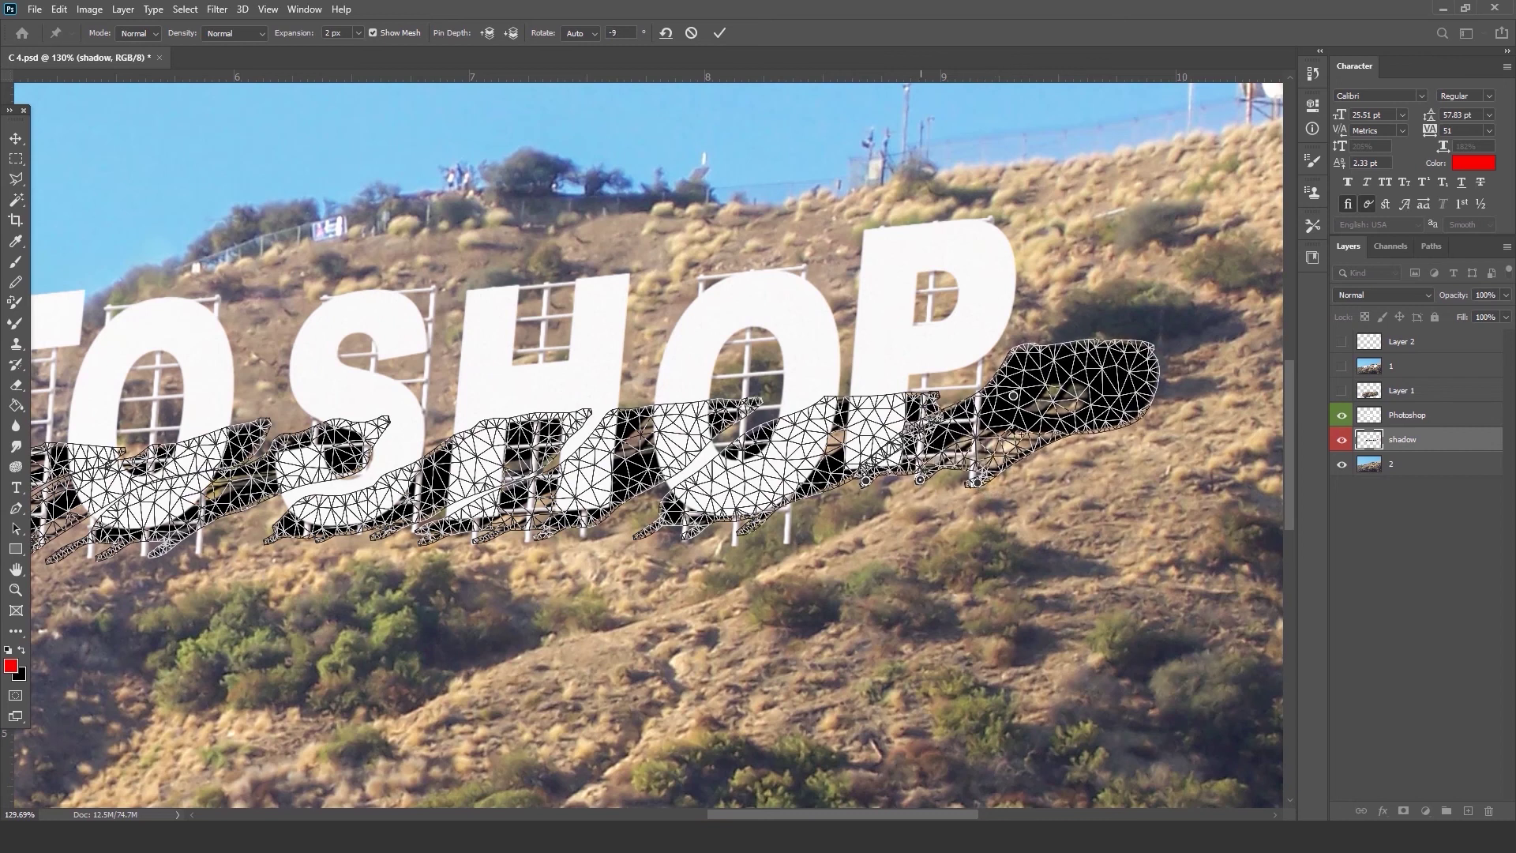
drag(1133, 367, 1130, 364)
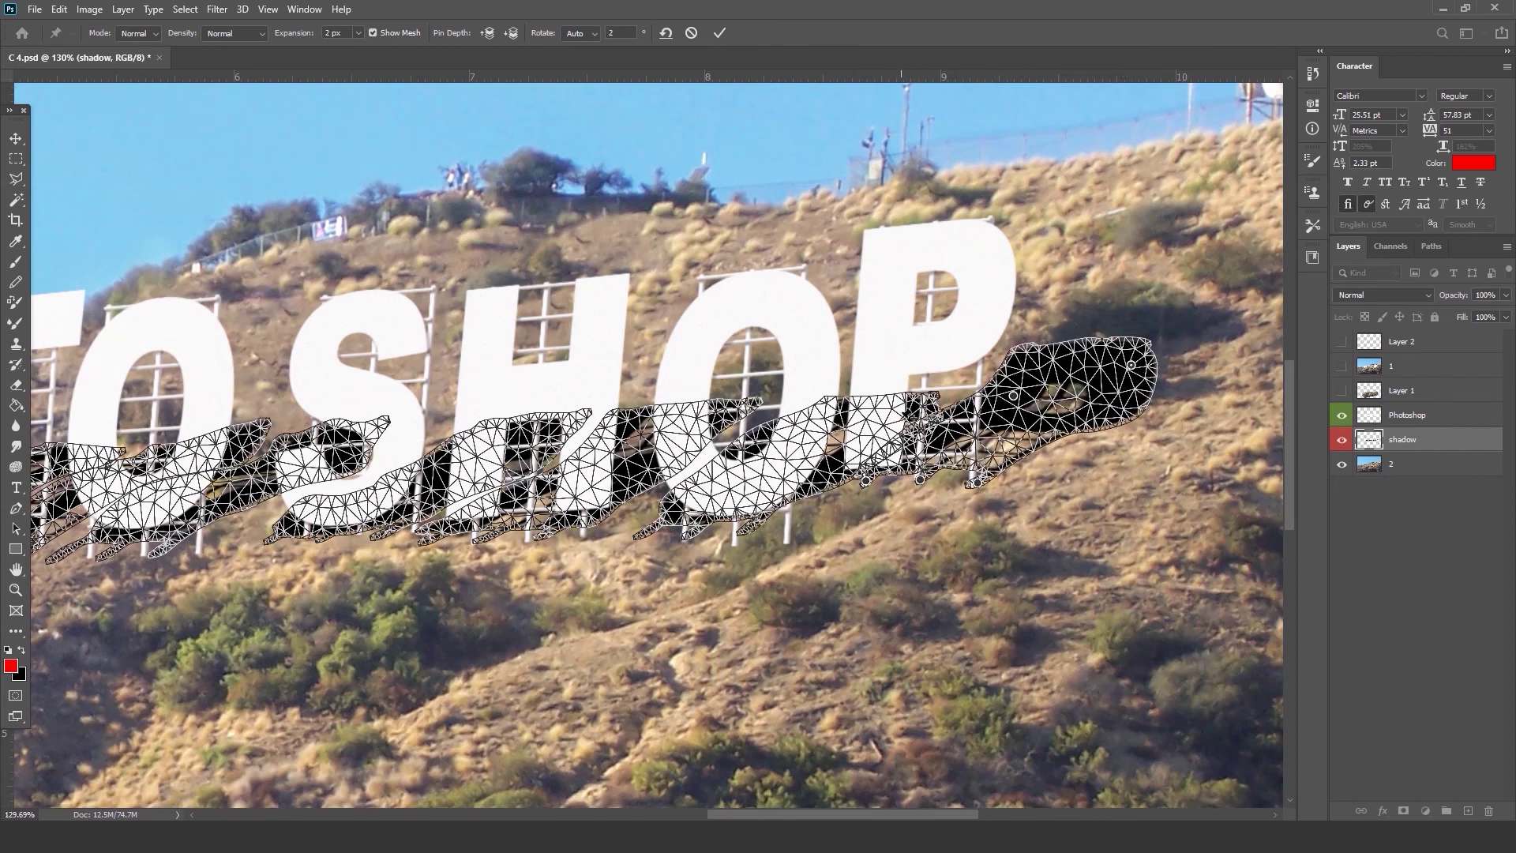
Pin the shadows of the O, H and S in SHOP and shift them to the right behind their letters.
click(878, 418)
drag(881, 422, 925, 427)
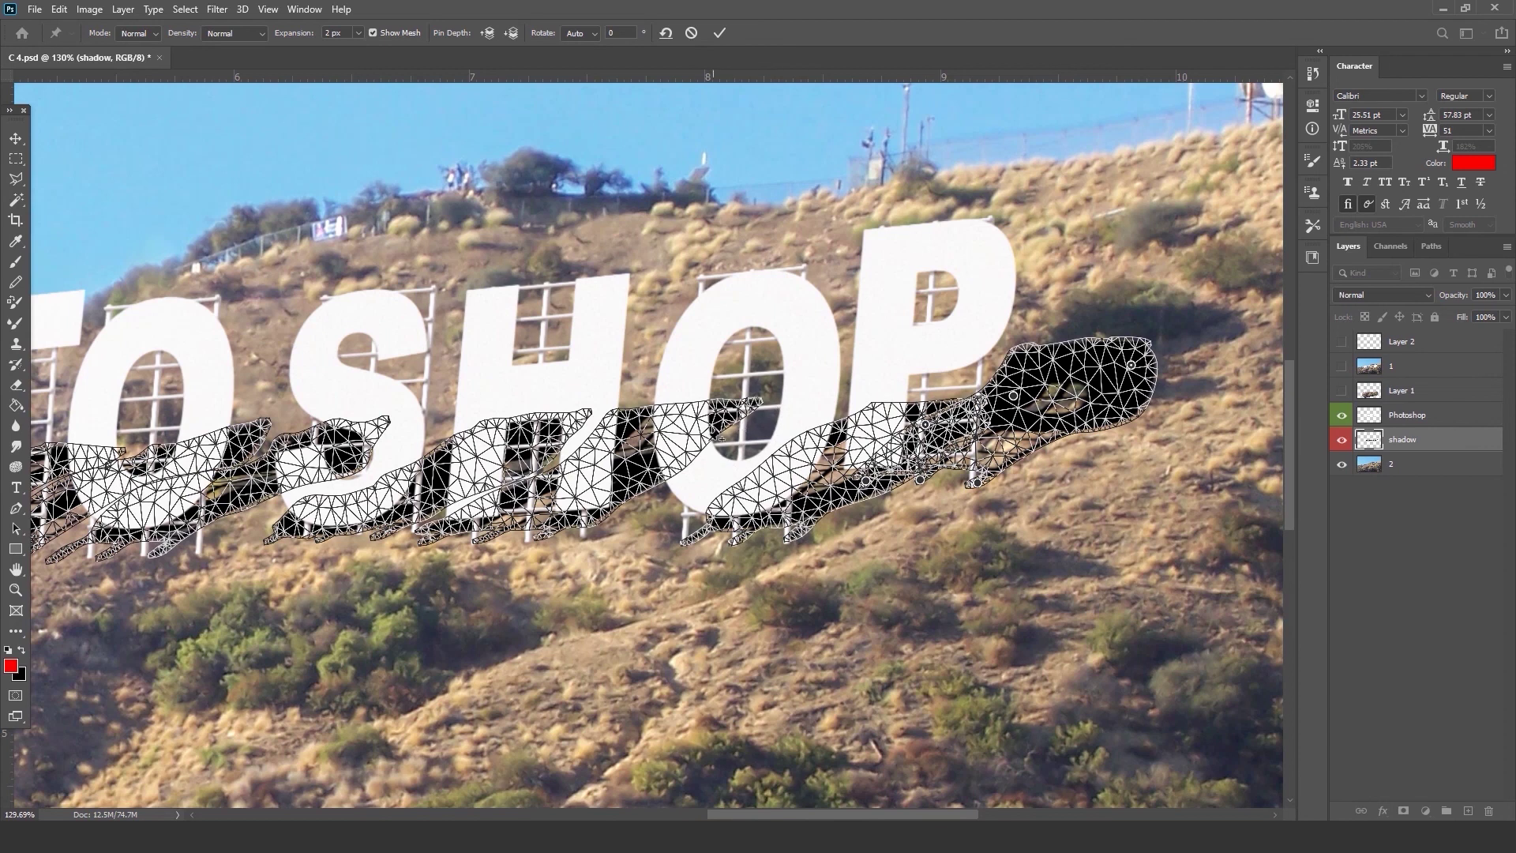
drag(649, 462, 695, 458)
drag(552, 466, 1046, 372)
drag(959, 388, 998, 382)
drag(738, 404, 783, 400)
Adjust the shadows beneath the PHOTO letters with further pins and apply the Puppet Warp.
drag(559, 409, 906, 403)
drag(738, 435, 749, 425)
drag(635, 436, 645, 426)
drag(352, 491, 457, 486)
drag(503, 484, 545, 480)
drag(338, 501, 343, 501)
drag(627, 365, 635, 382)
drag(465, 436, 472, 448)
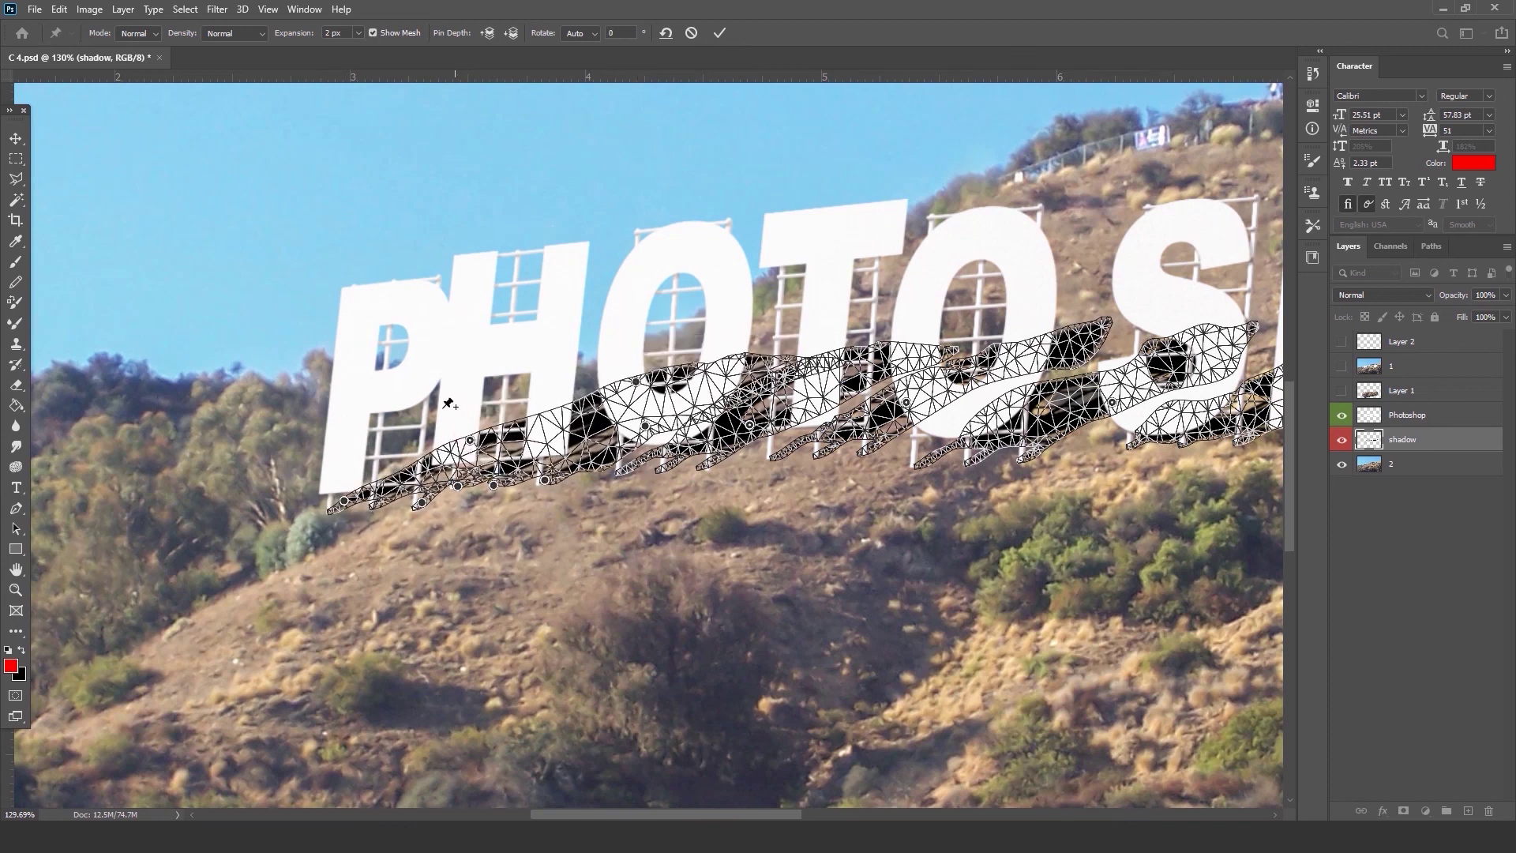
key(Return)
Hide the Photoshop layer and examine how the warped shadow lies along the hillside.
scroll(467, 388, down, 5)
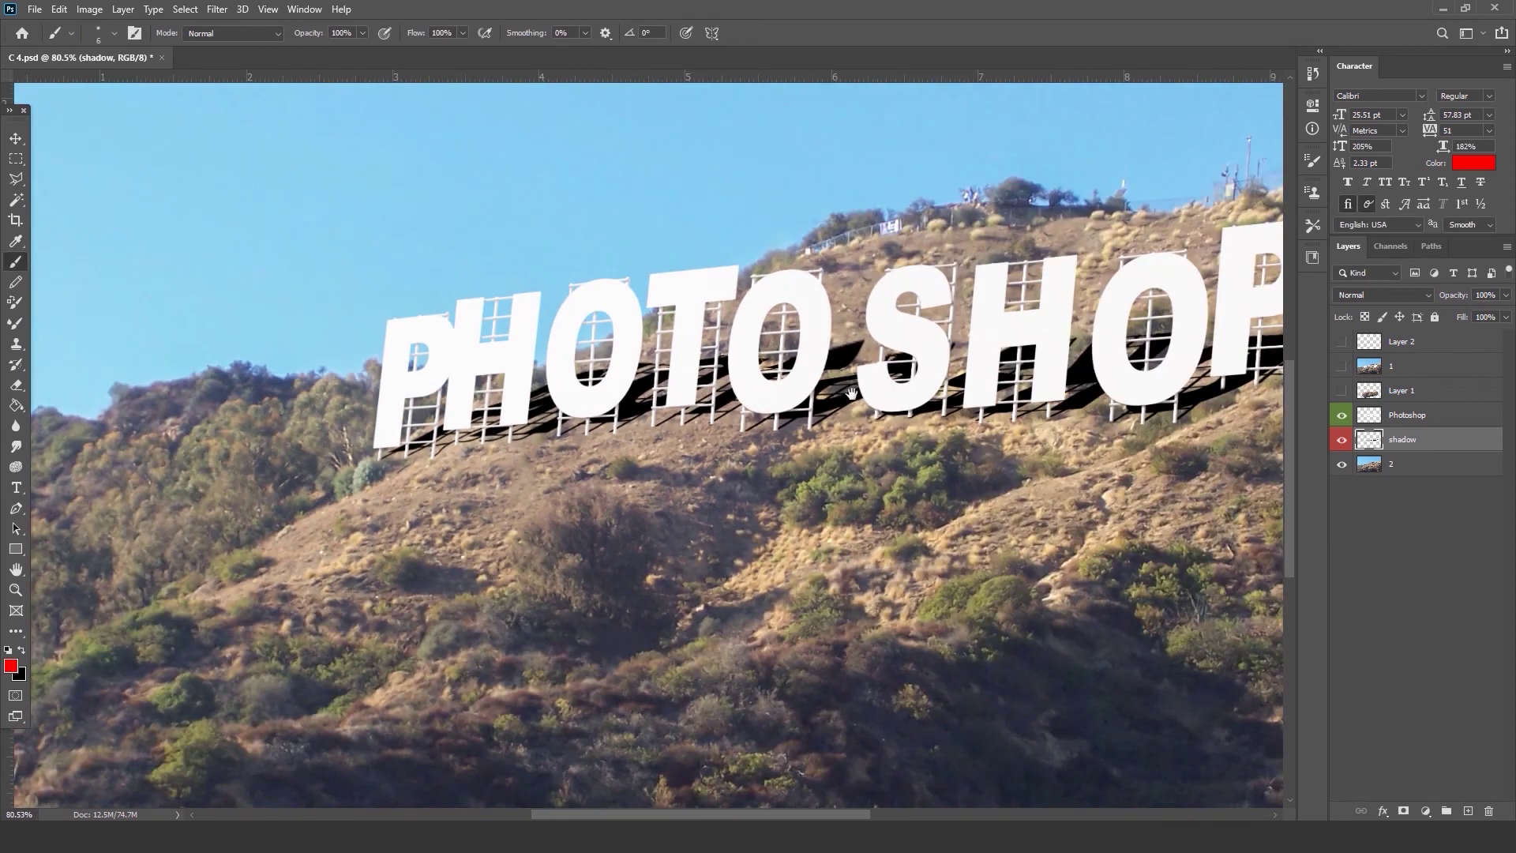
drag(849, 393, 591, 499)
scroll(591, 499, down, 1)
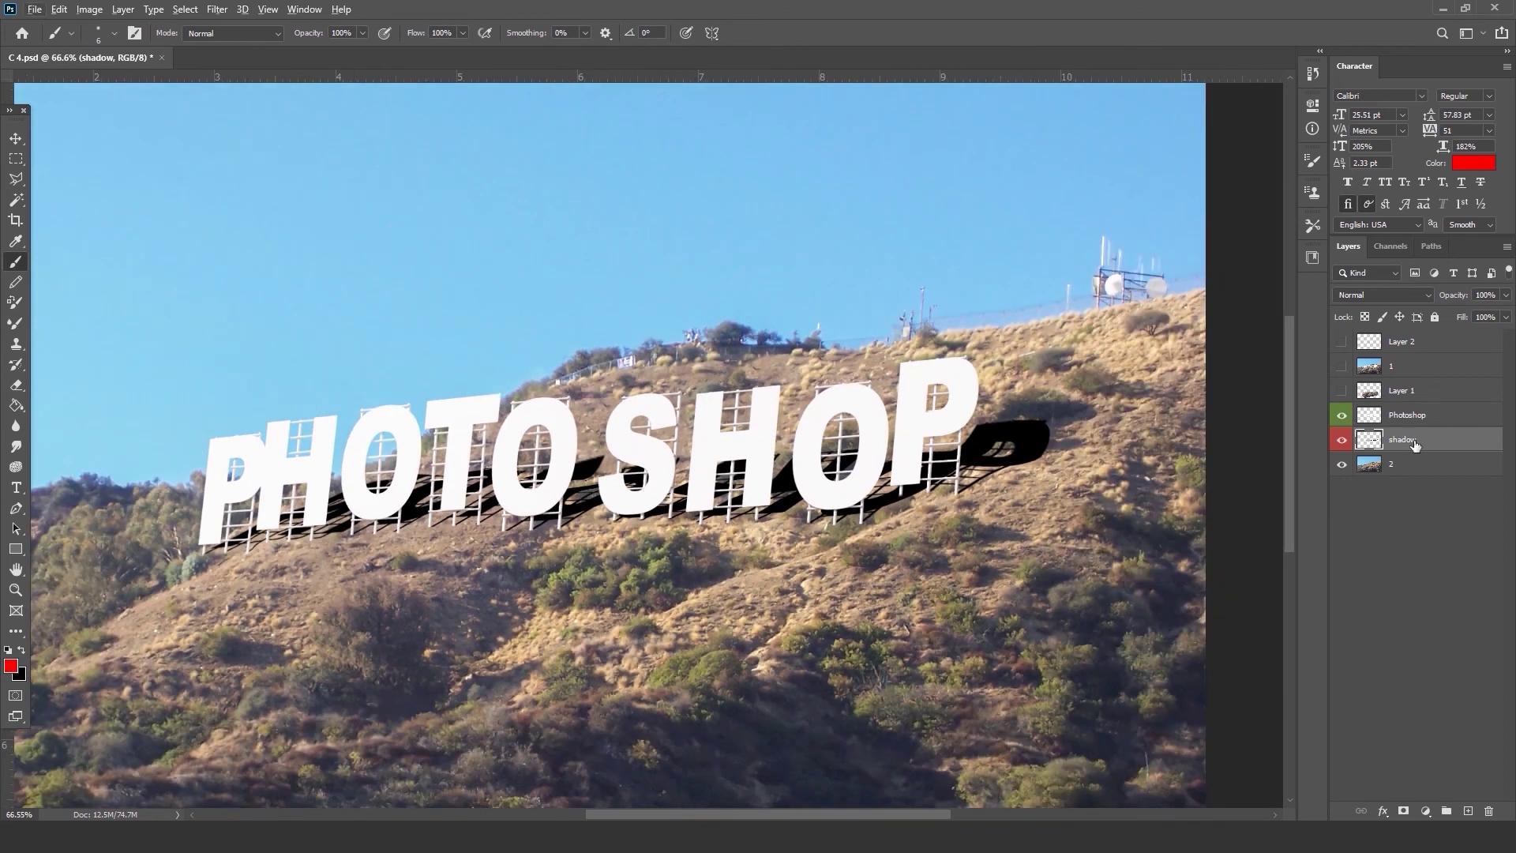
click(1341, 414)
scroll(1127, 472, up, 1)
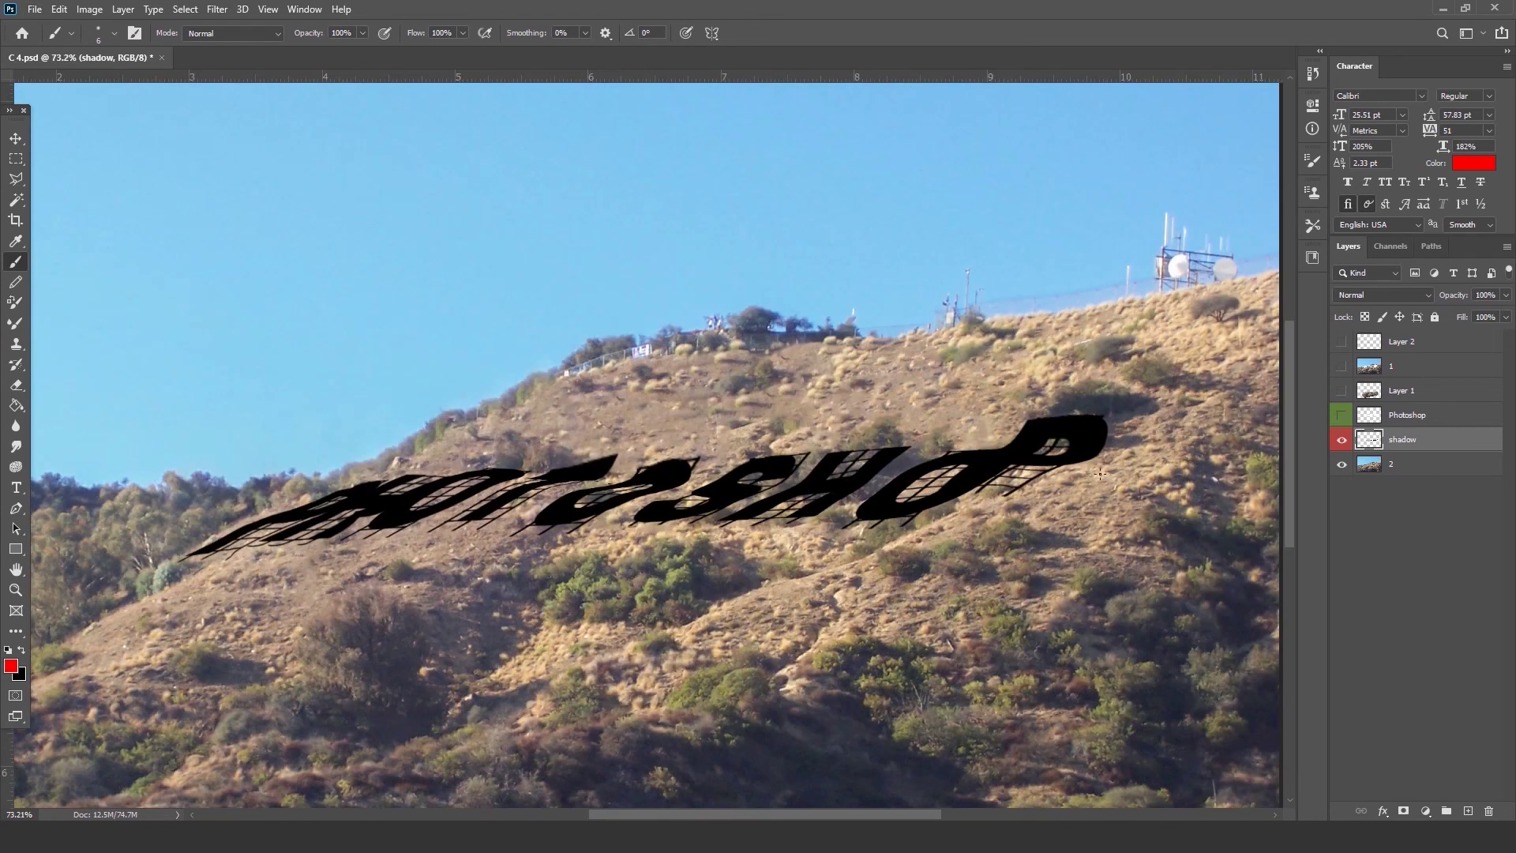
scroll(689, 489, up, 1)
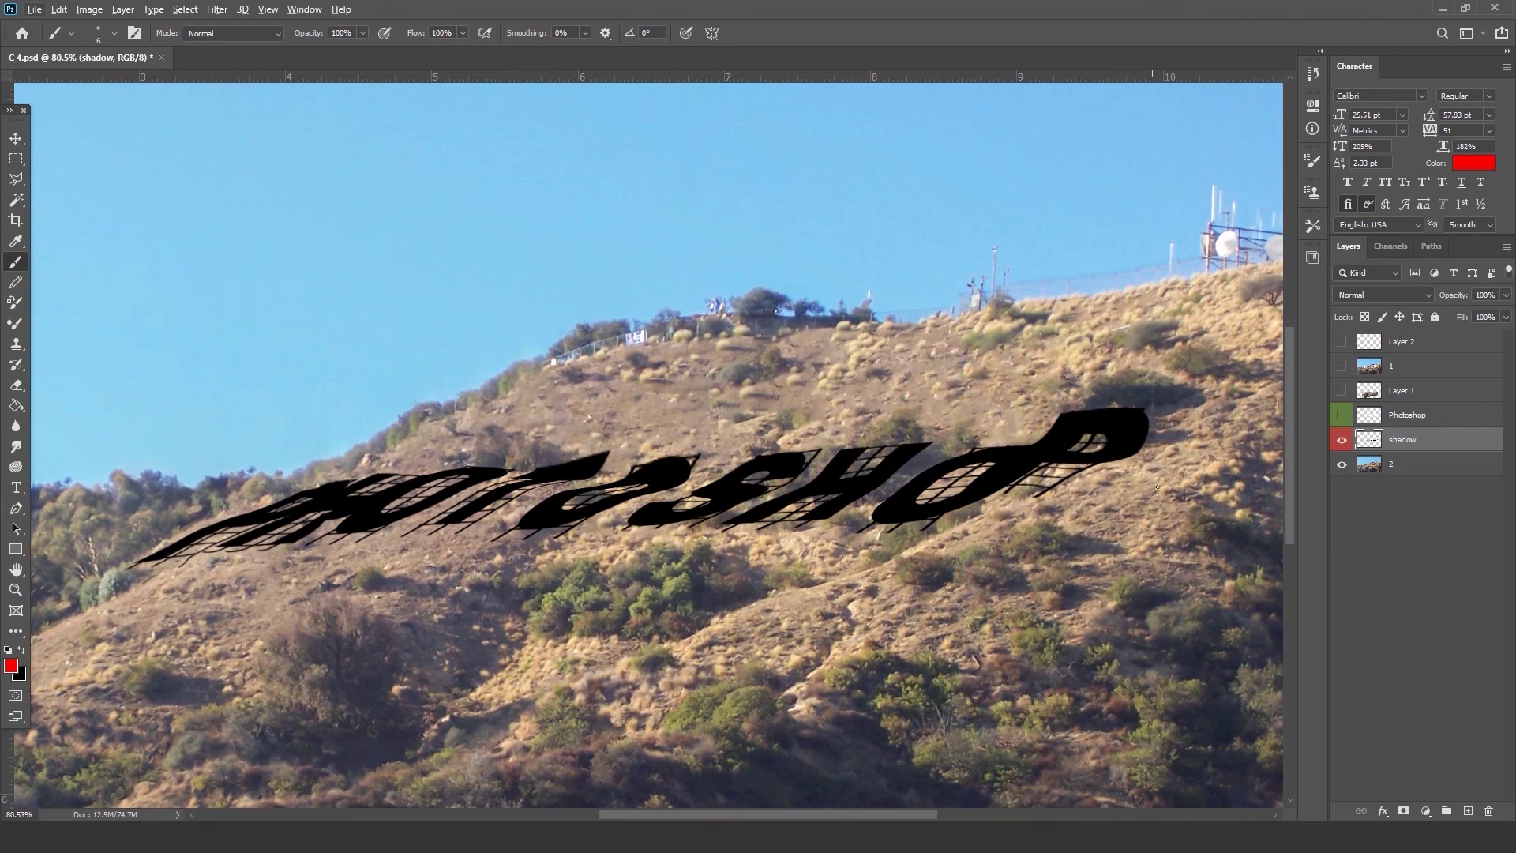
scroll(1158, 451, up, 1)
drag(1078, 511, 1011, 502)
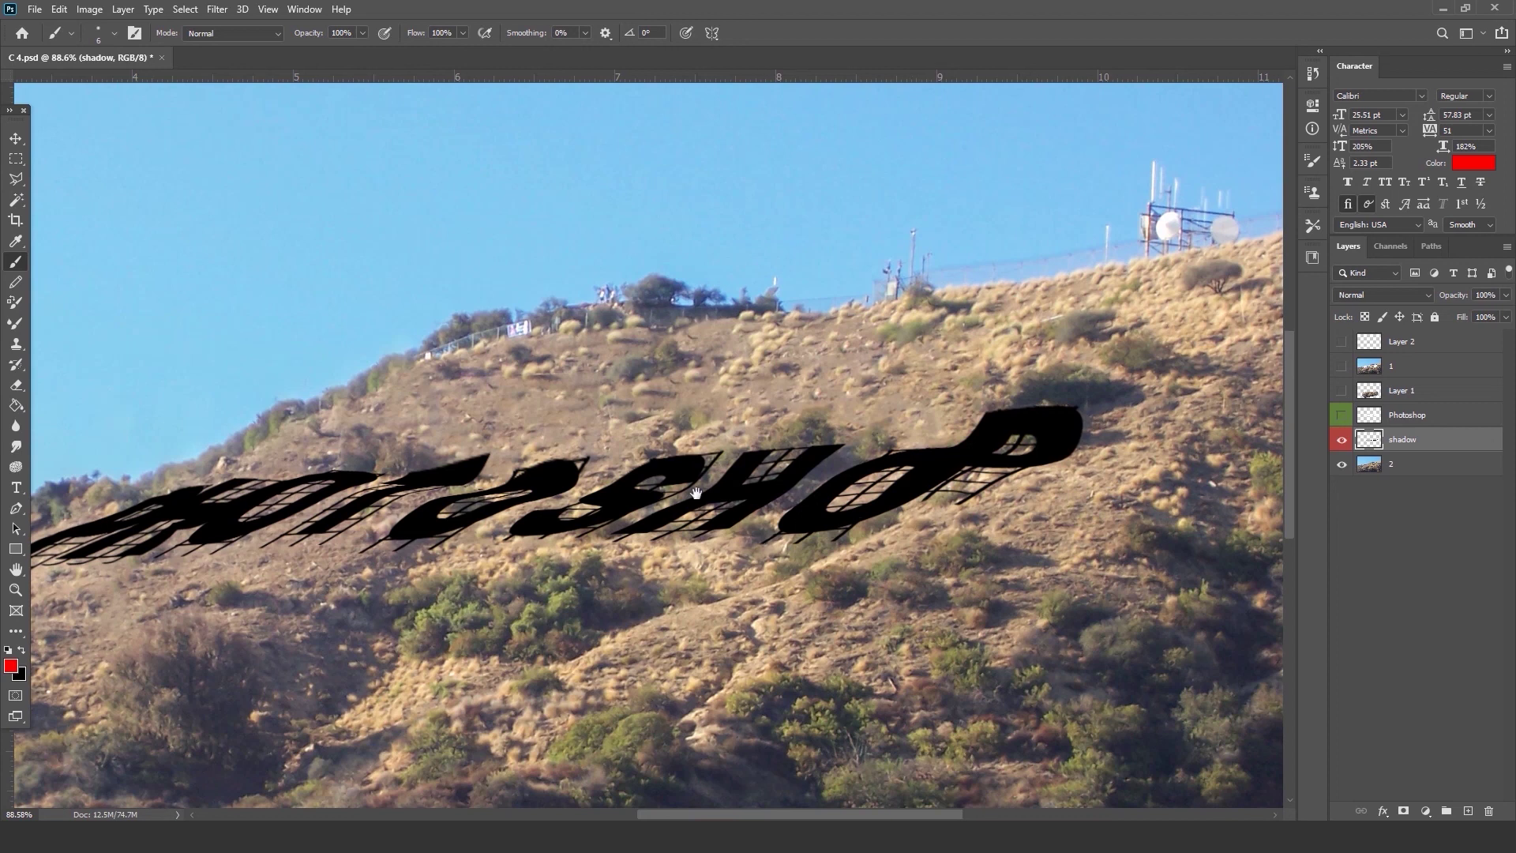
drag(715, 498, 832, 495)
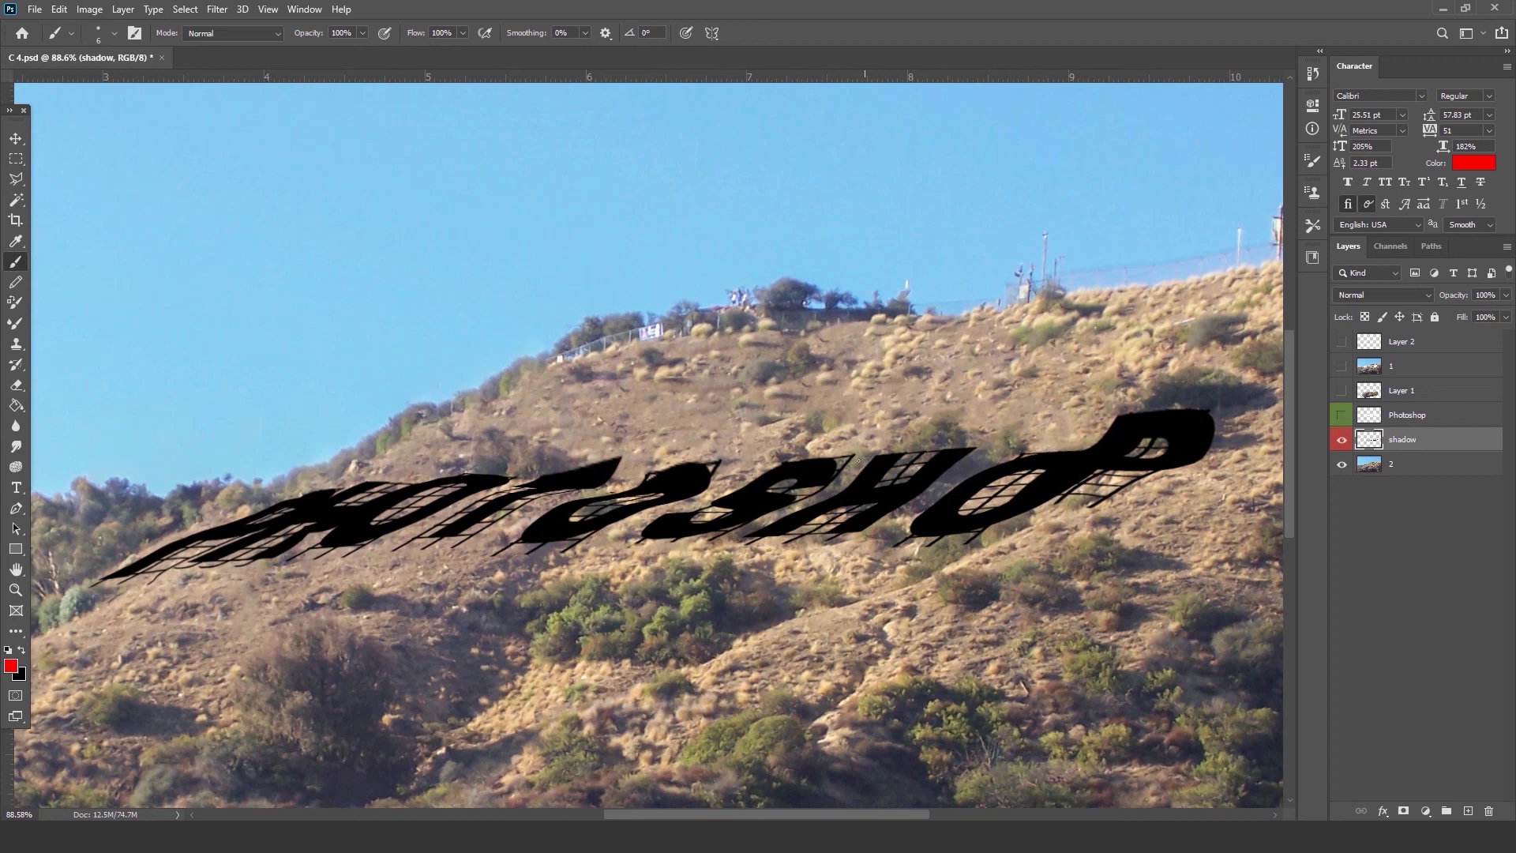
Hide the shadow layer and save the bare hillside as a Photoshop file named Ground.
click(1343, 444)
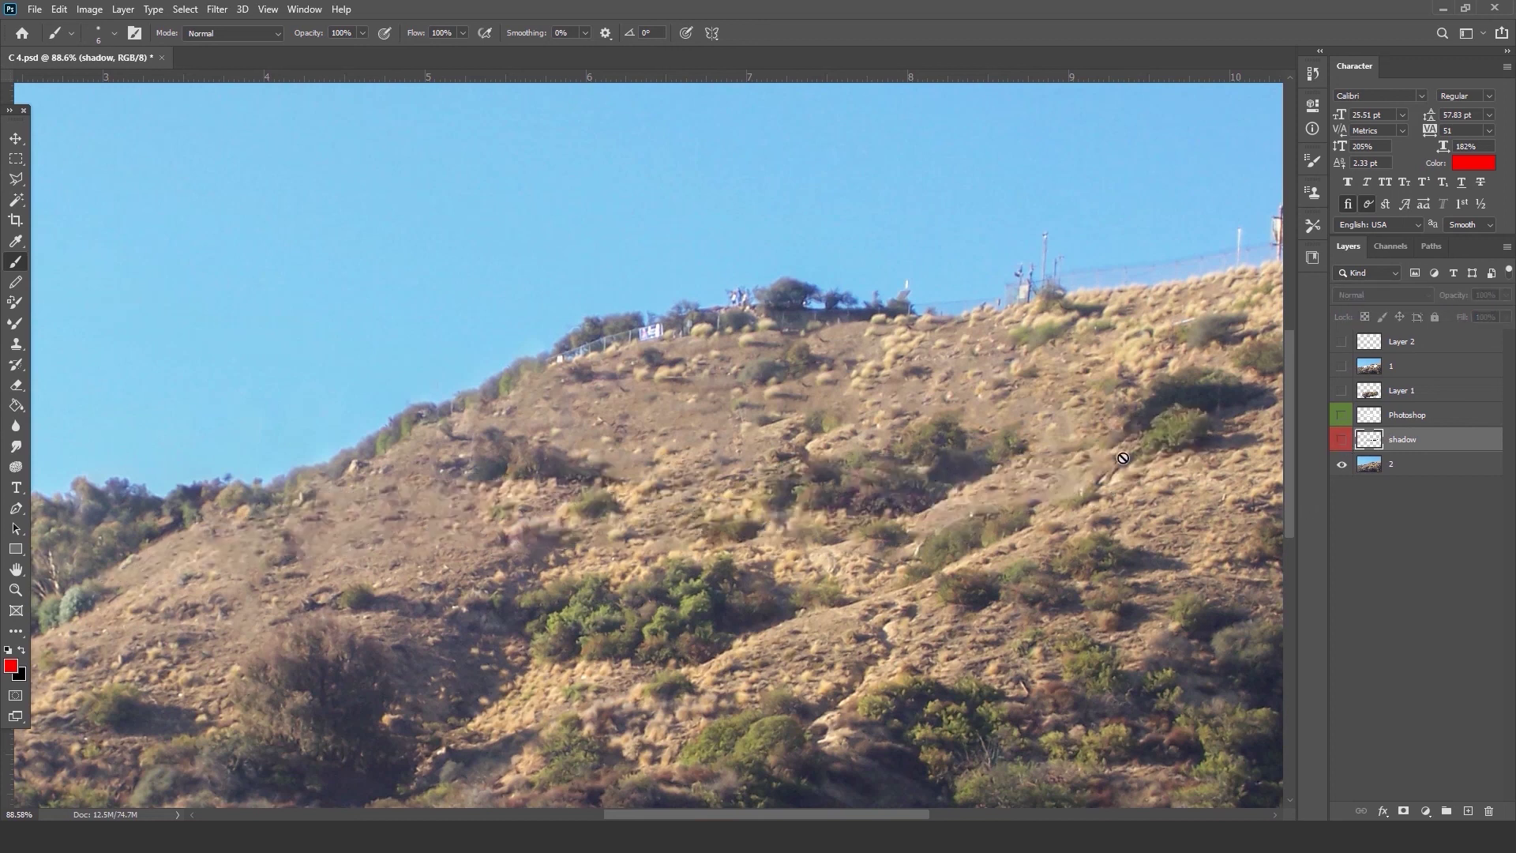
scroll(727, 408, down, 4)
scroll(727, 409, down, 1)
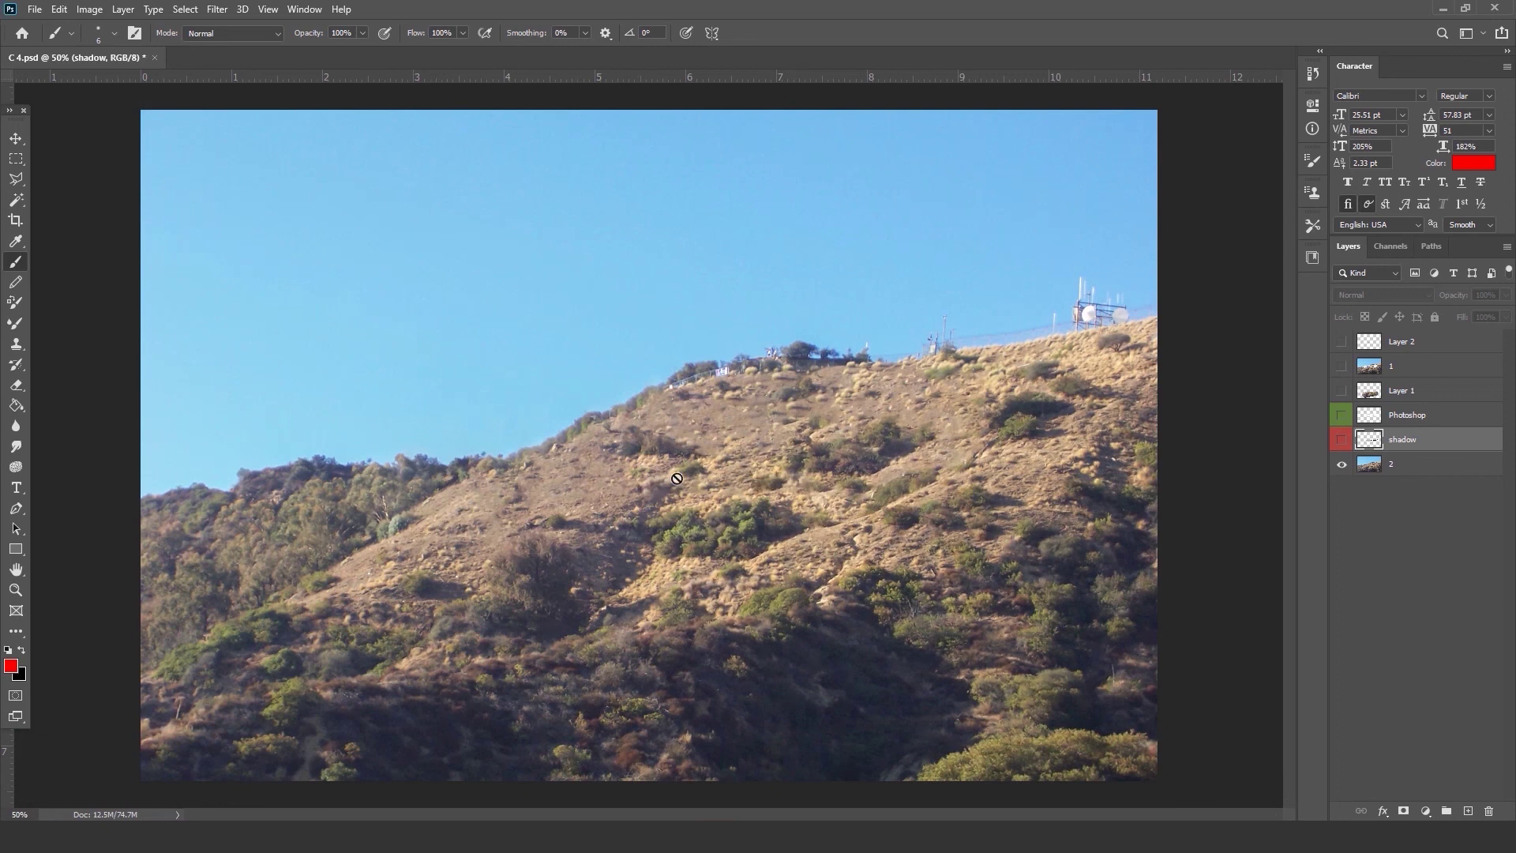
click(35, 9)
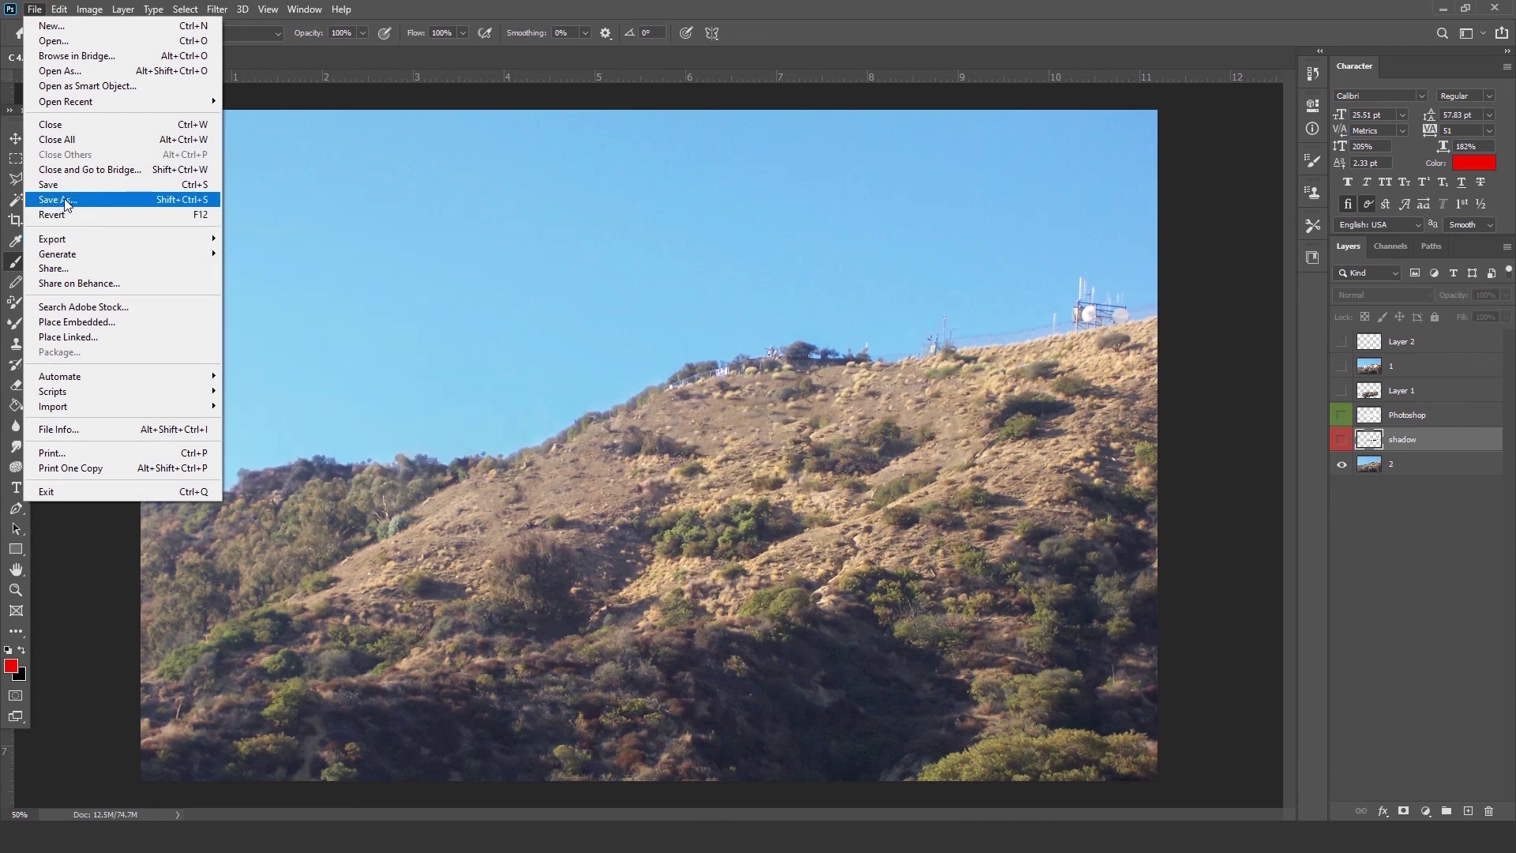
click(66, 200)
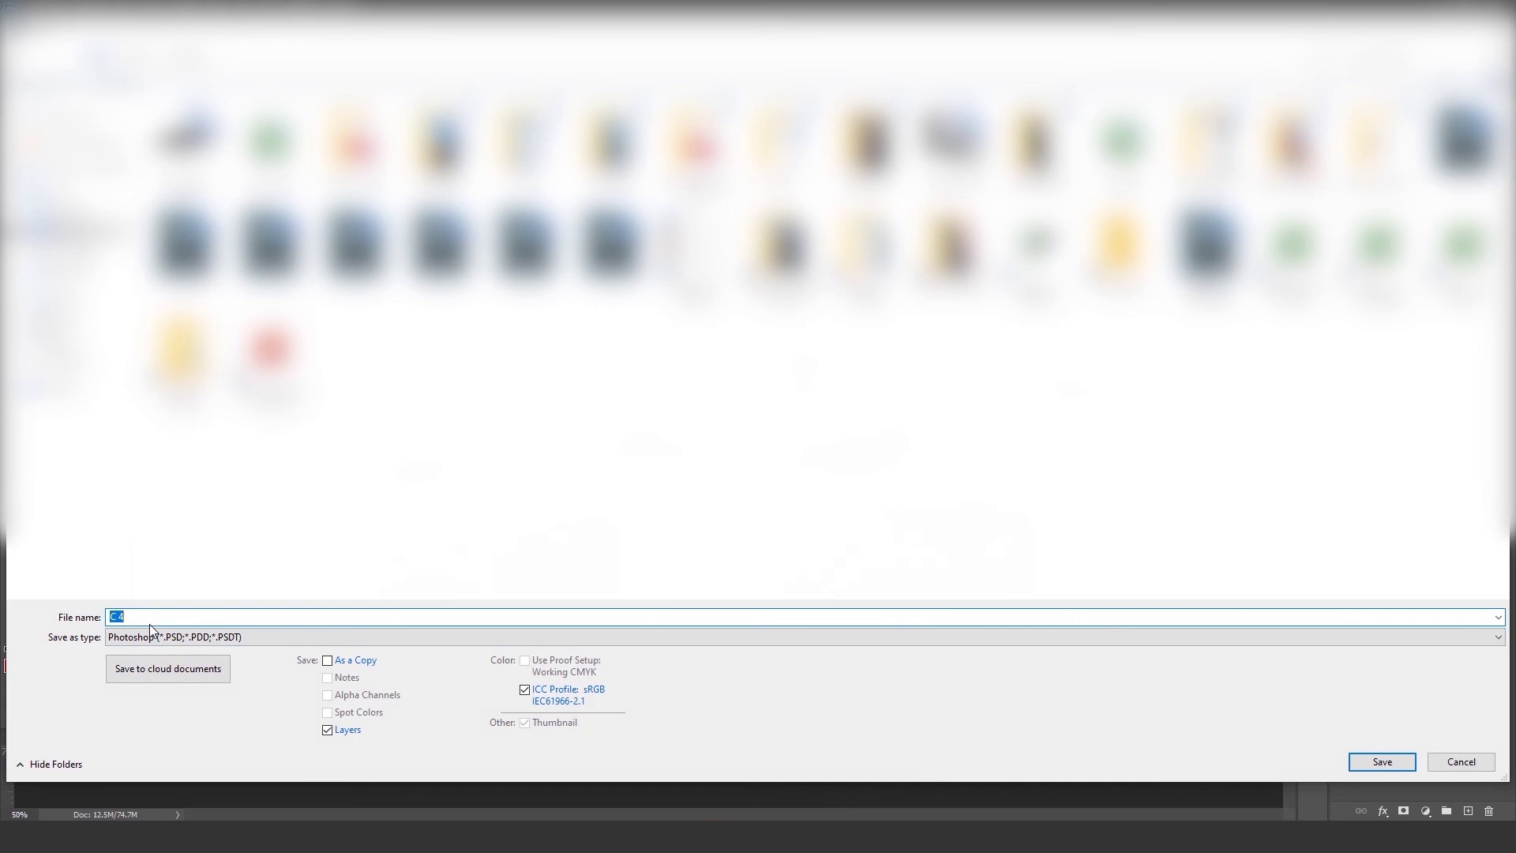
text(Ground)
key(Return)
click(935, 234)
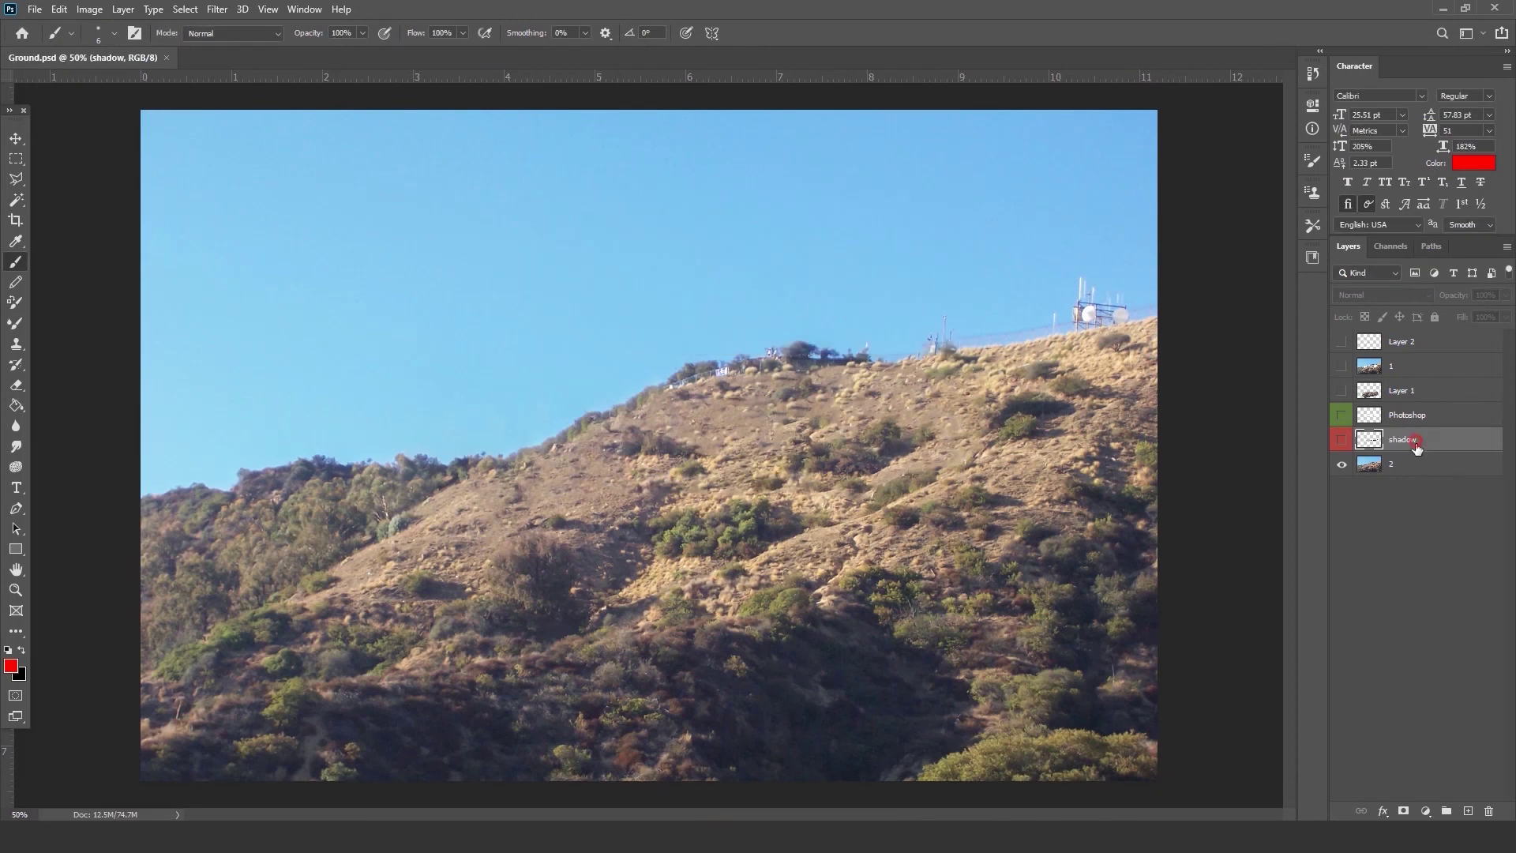
Show the shadow layer and apply Displace at horizontal and vertical scale 10, using the Ground PSD as the displacement map.
click(1341, 440)
scroll(920, 427, up, 3)
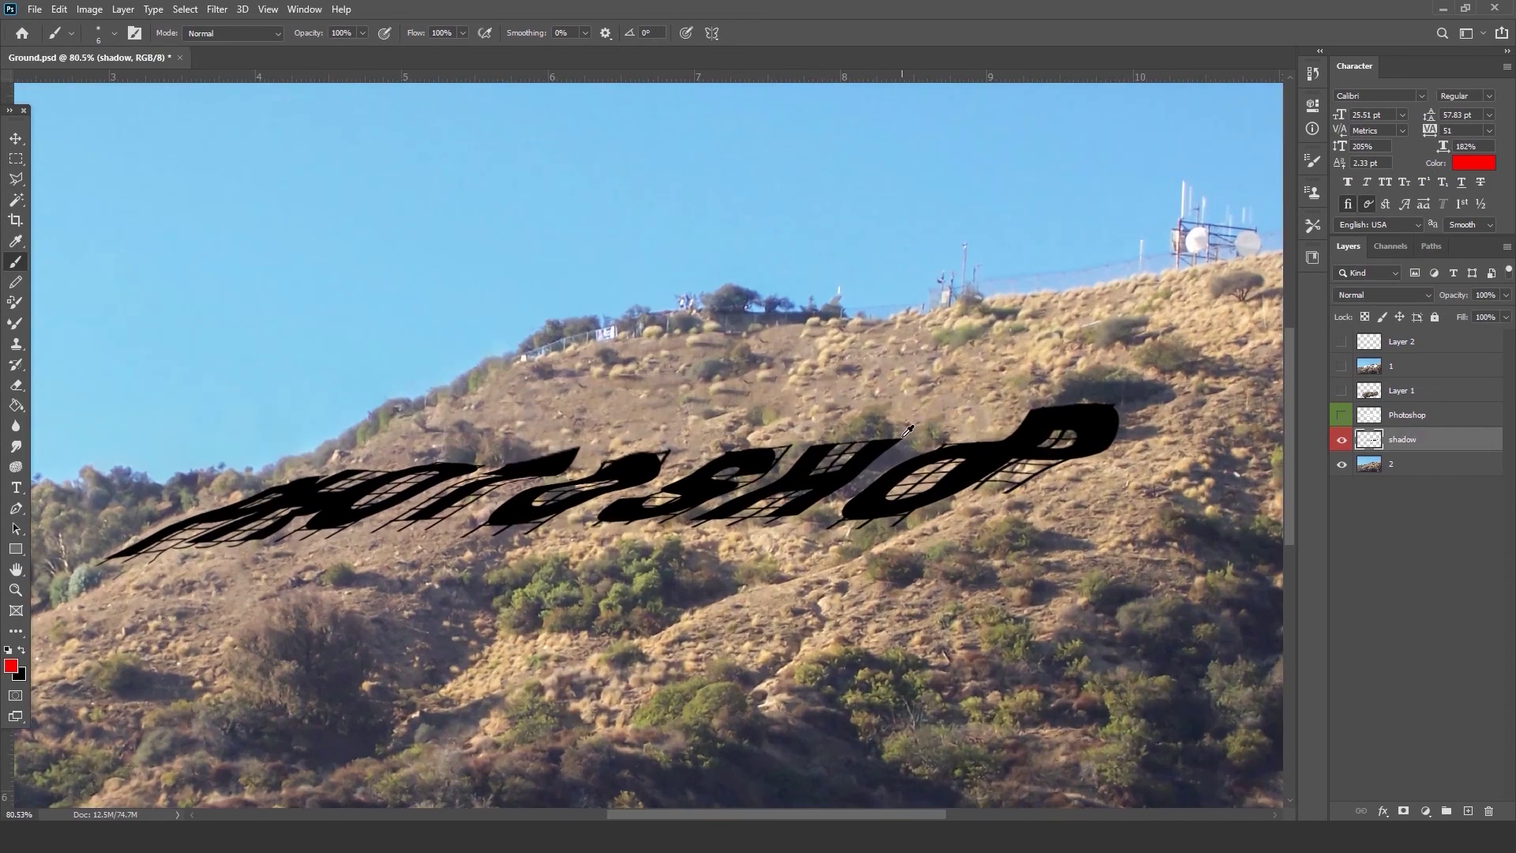
click(220, 10)
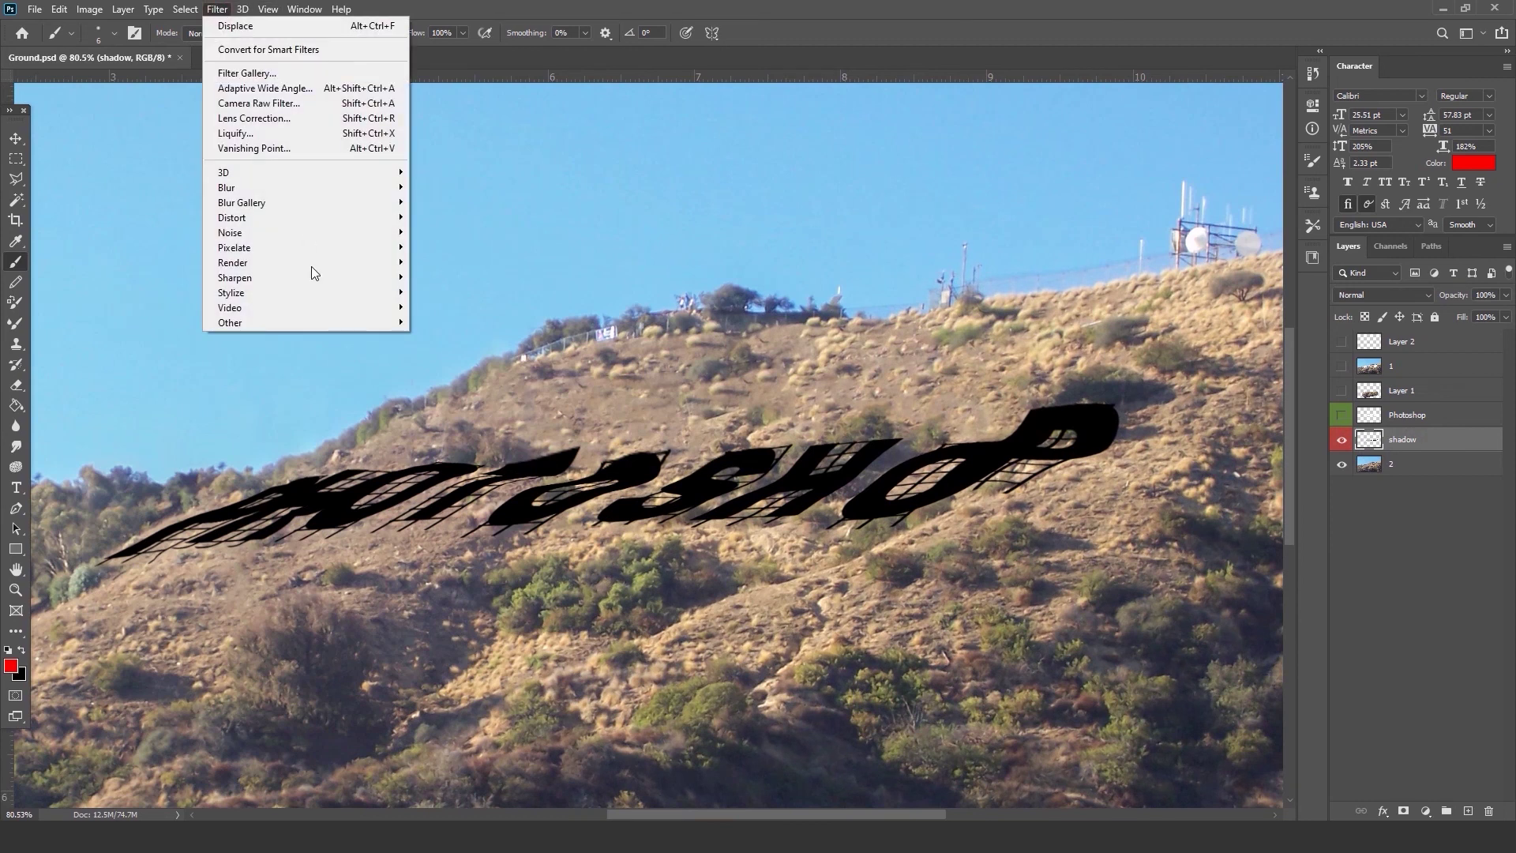
mouse_move(247, 226)
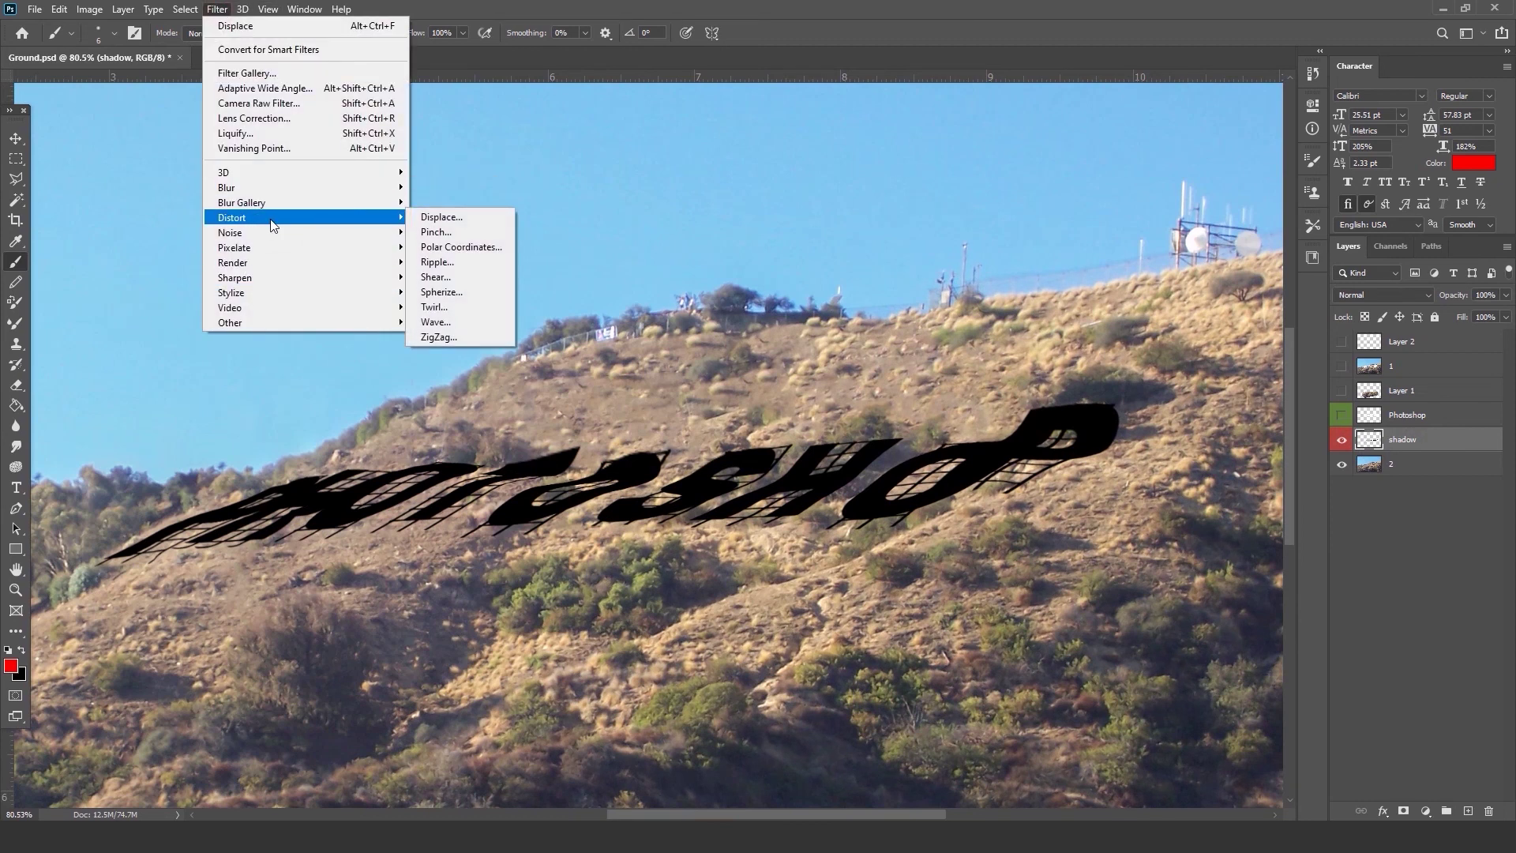
click(444, 218)
drag(707, 225, 708, 259)
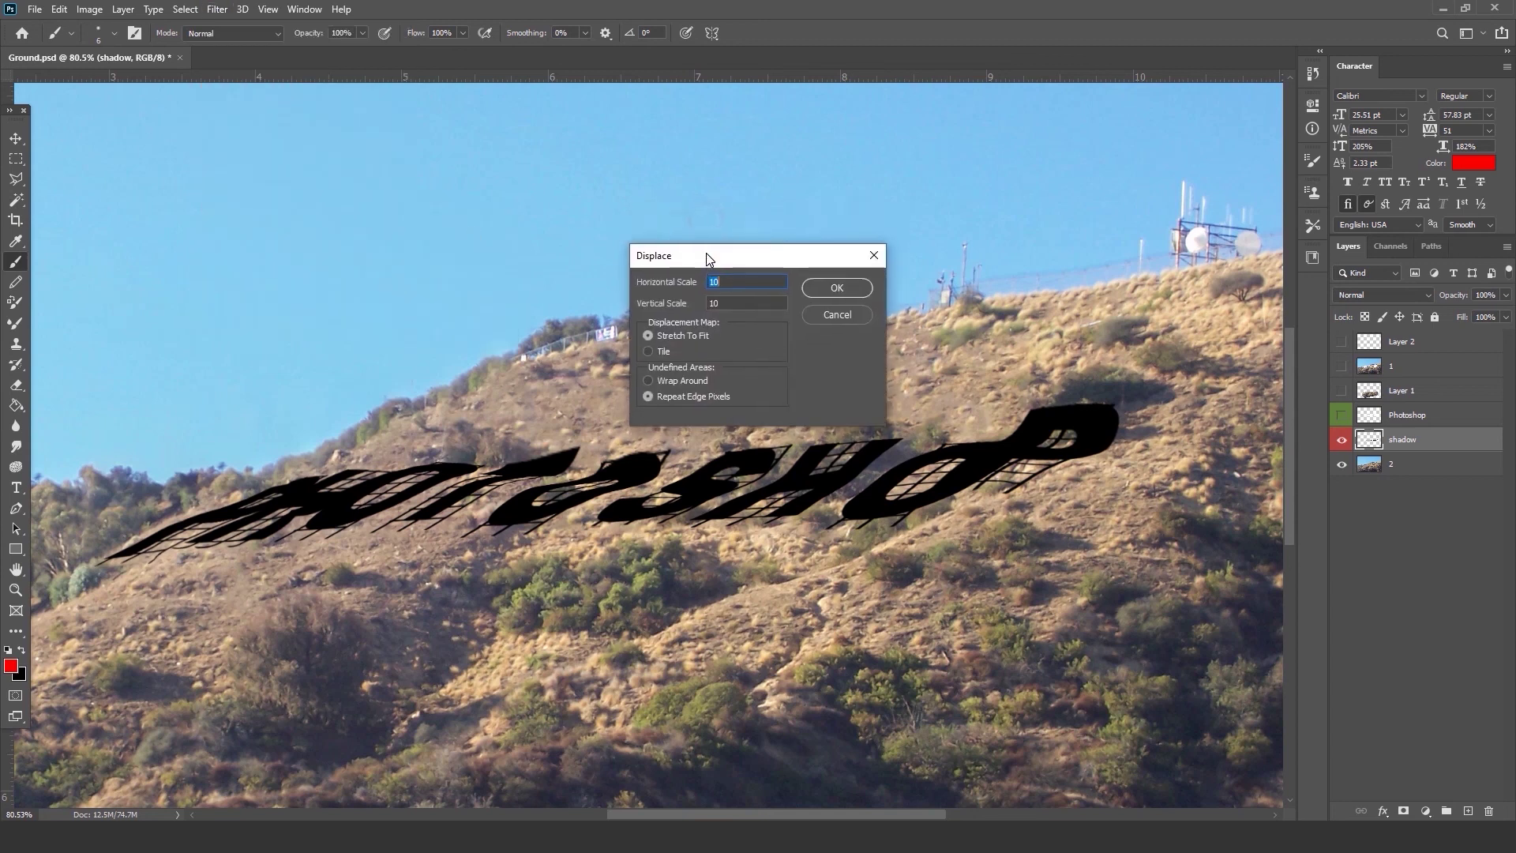
click(842, 292)
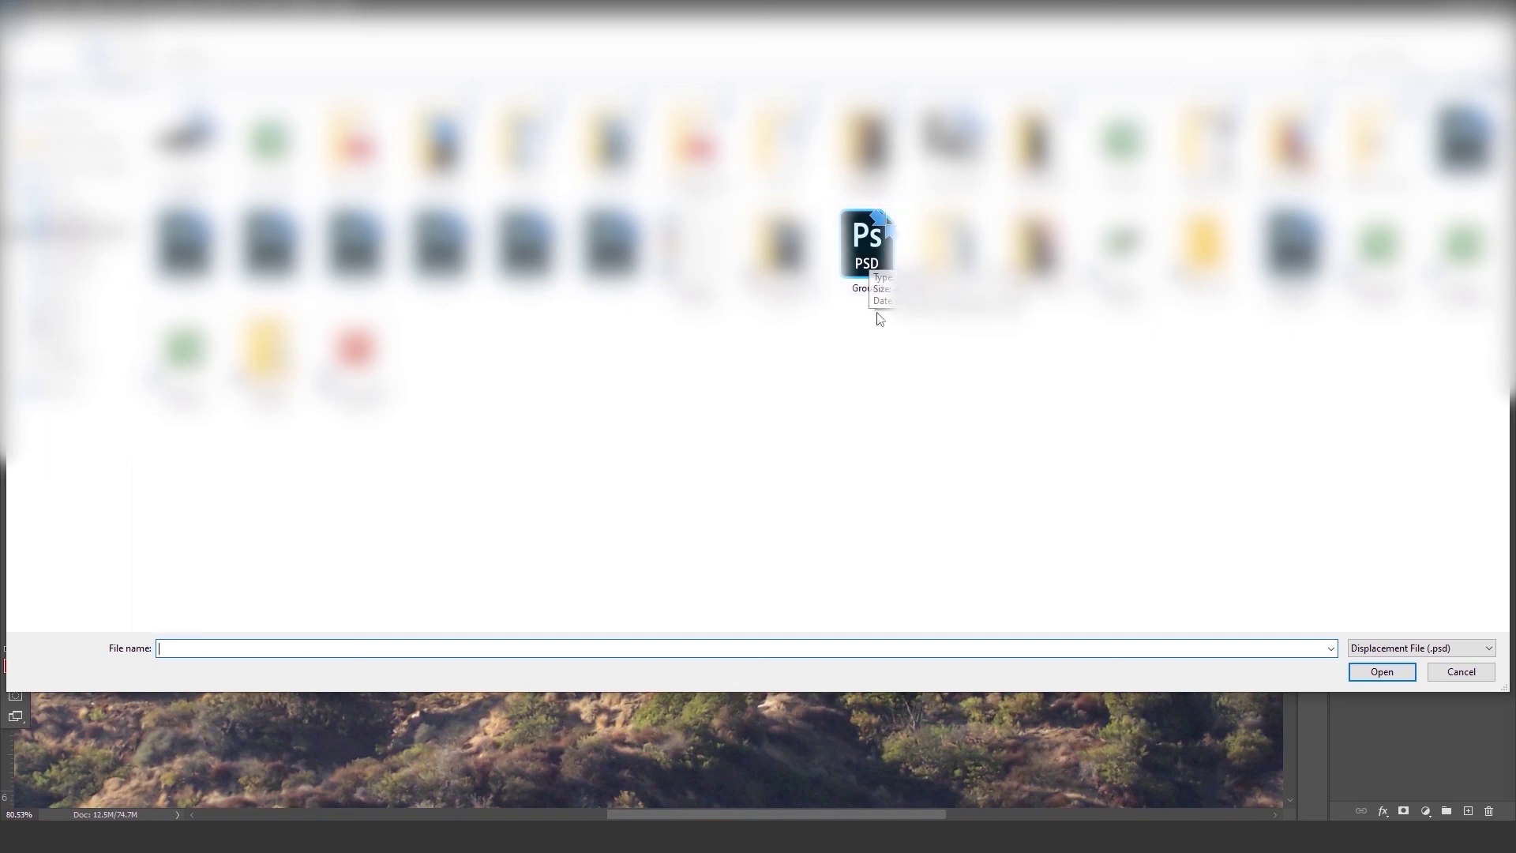
click(867, 252)
click(1386, 677)
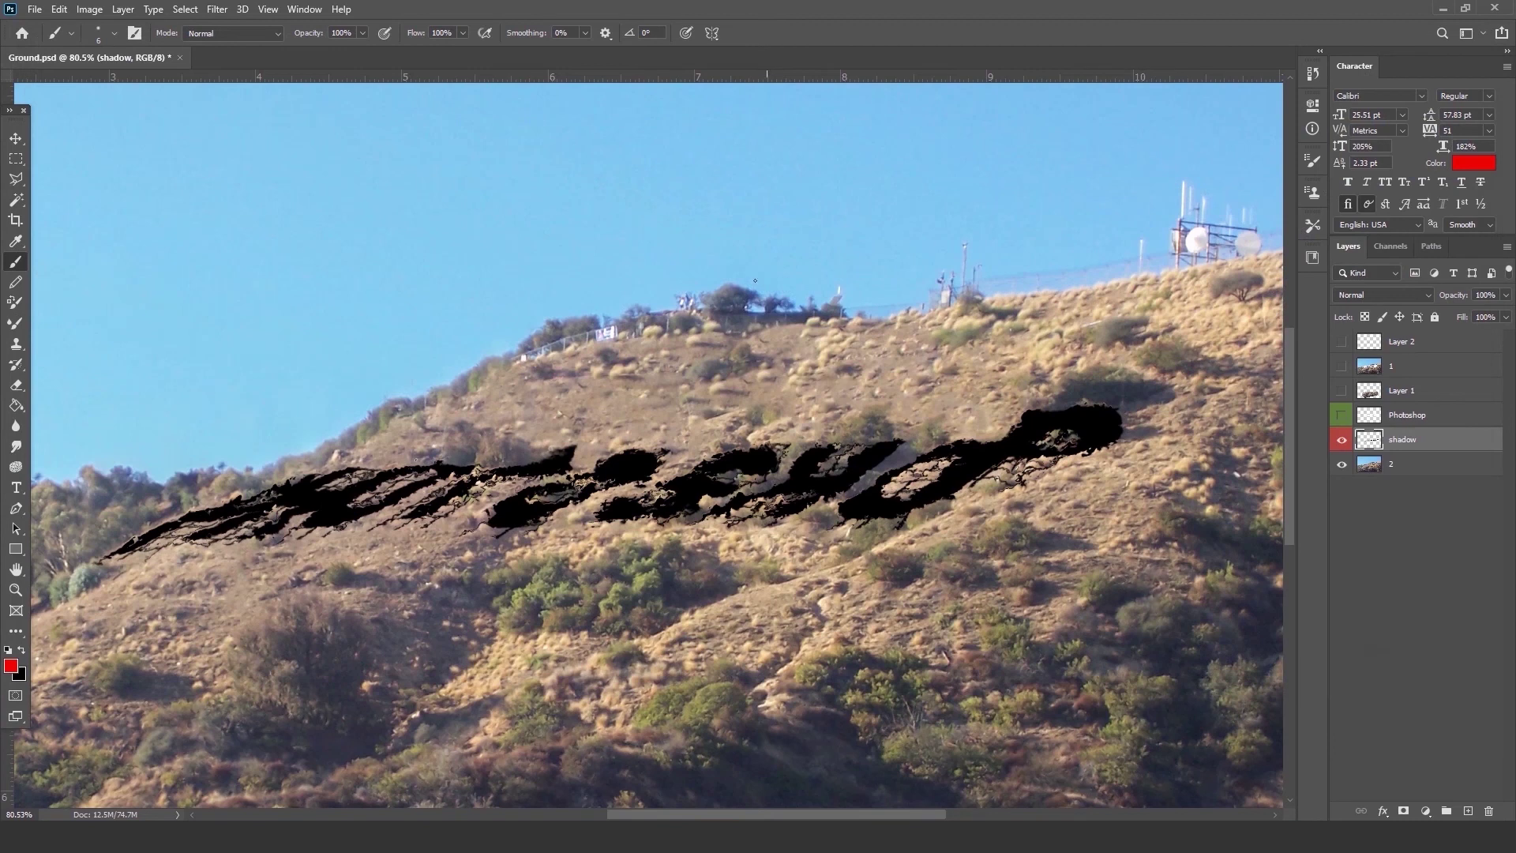
Preview the displaced shadow at 58% opacity over the hillside, return it to 100%, and toggle its visibility to compare.
scroll(521, 292, down, 3)
key(m)
scroll(969, 421, up, 8)
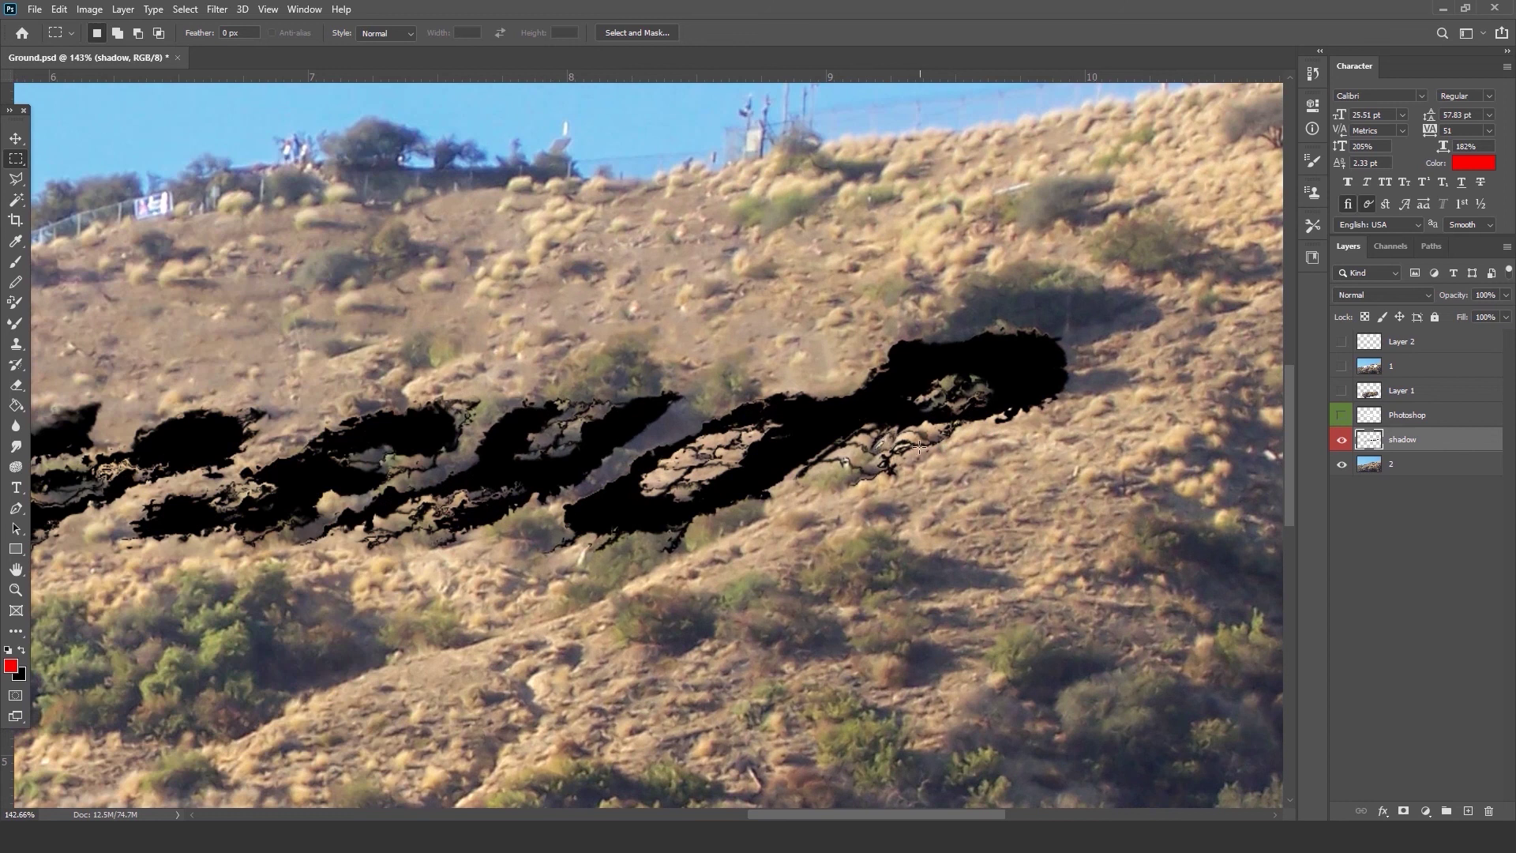
scroll(1034, 408, down, 8)
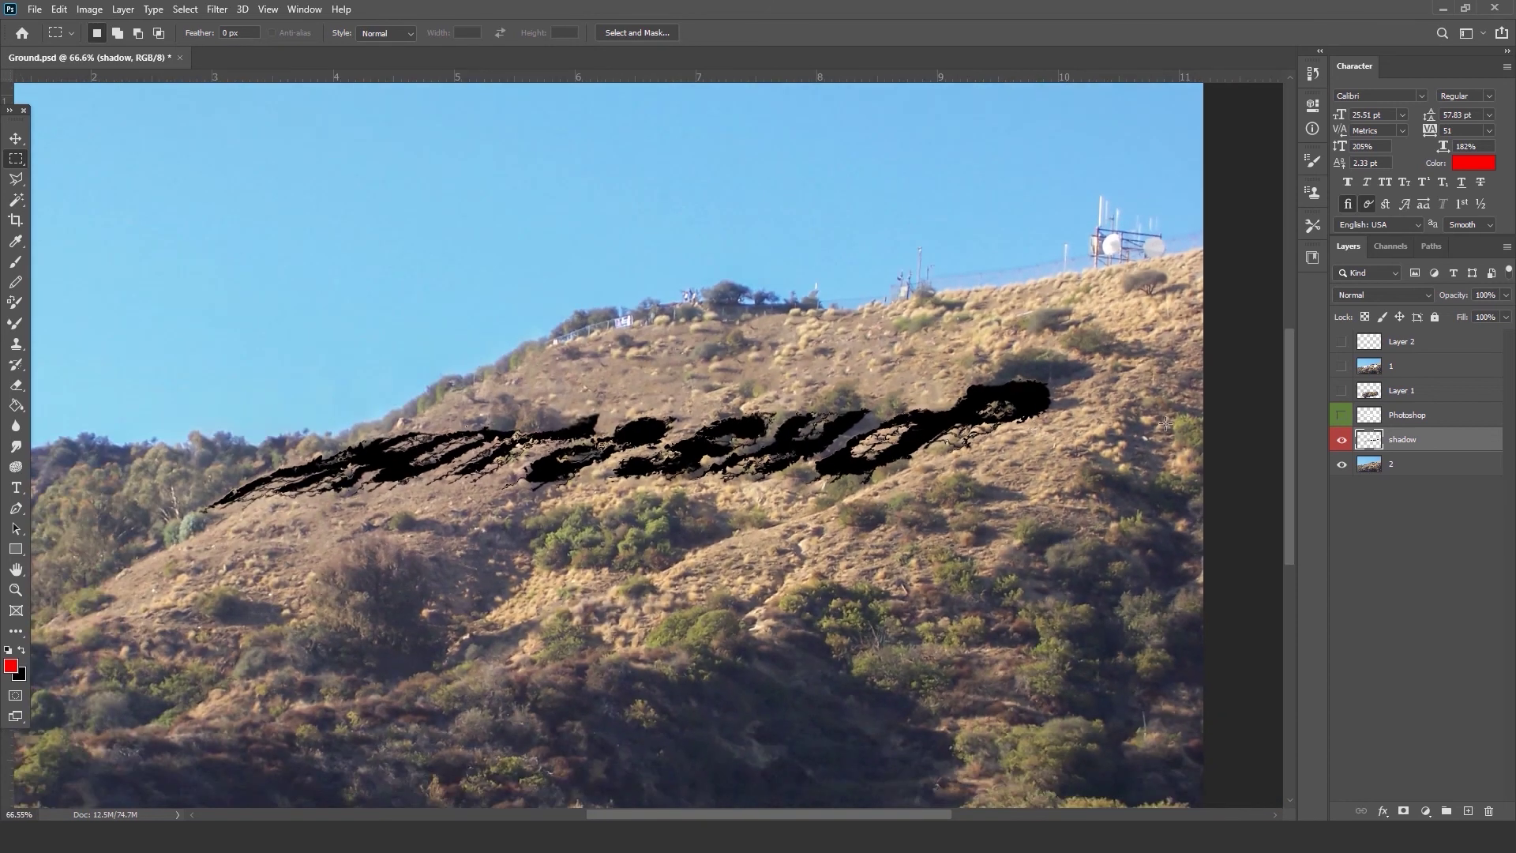
click(1506, 294)
drag(1466, 315, 1473, 314)
scroll(775, 471, up, 3)
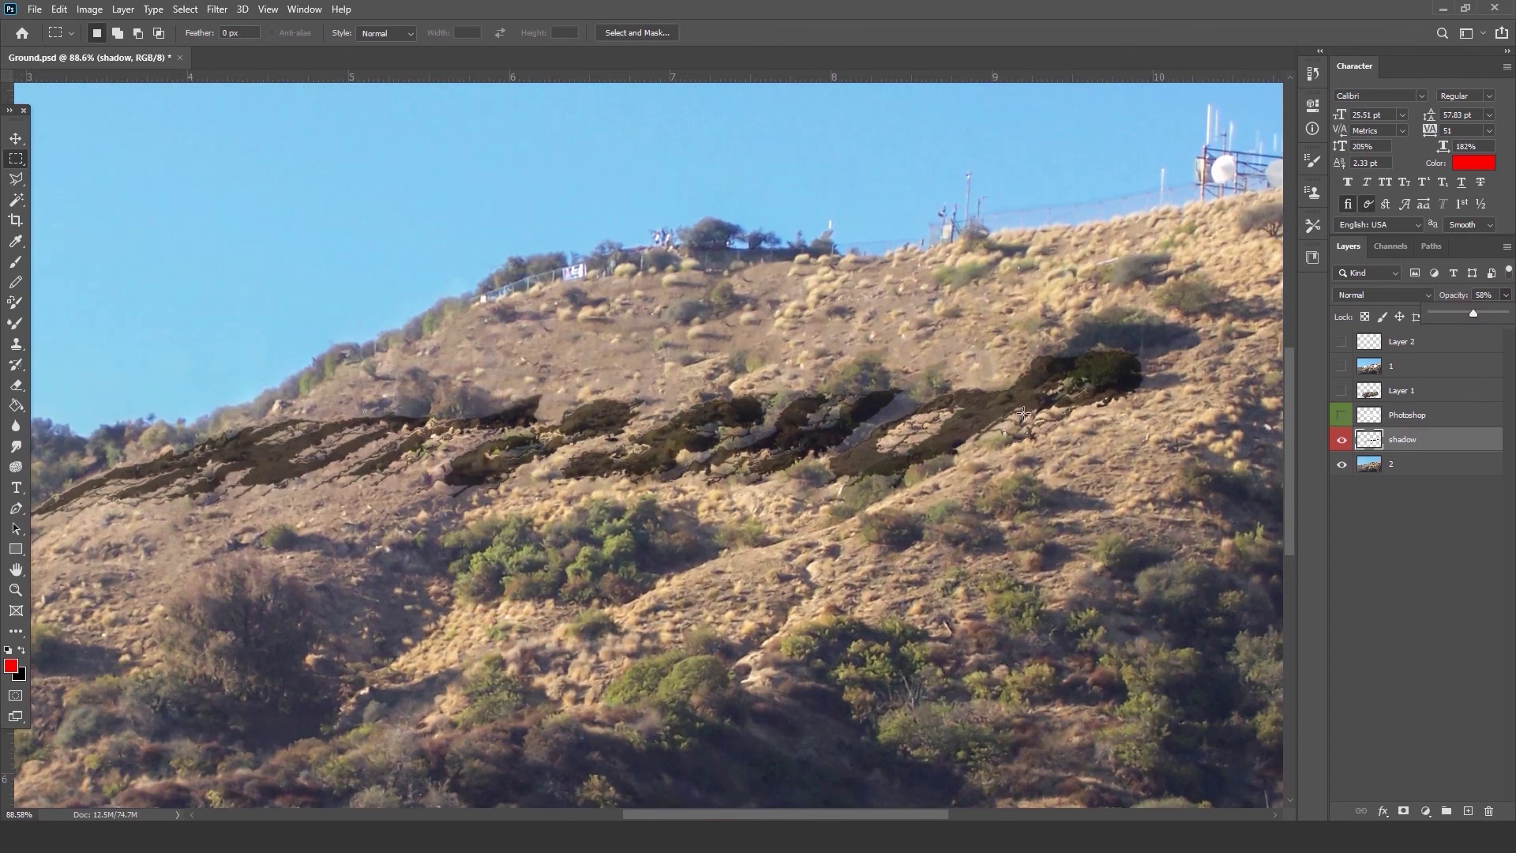
scroll(1023, 412, up, 2)
scroll(1026, 453, down, 4)
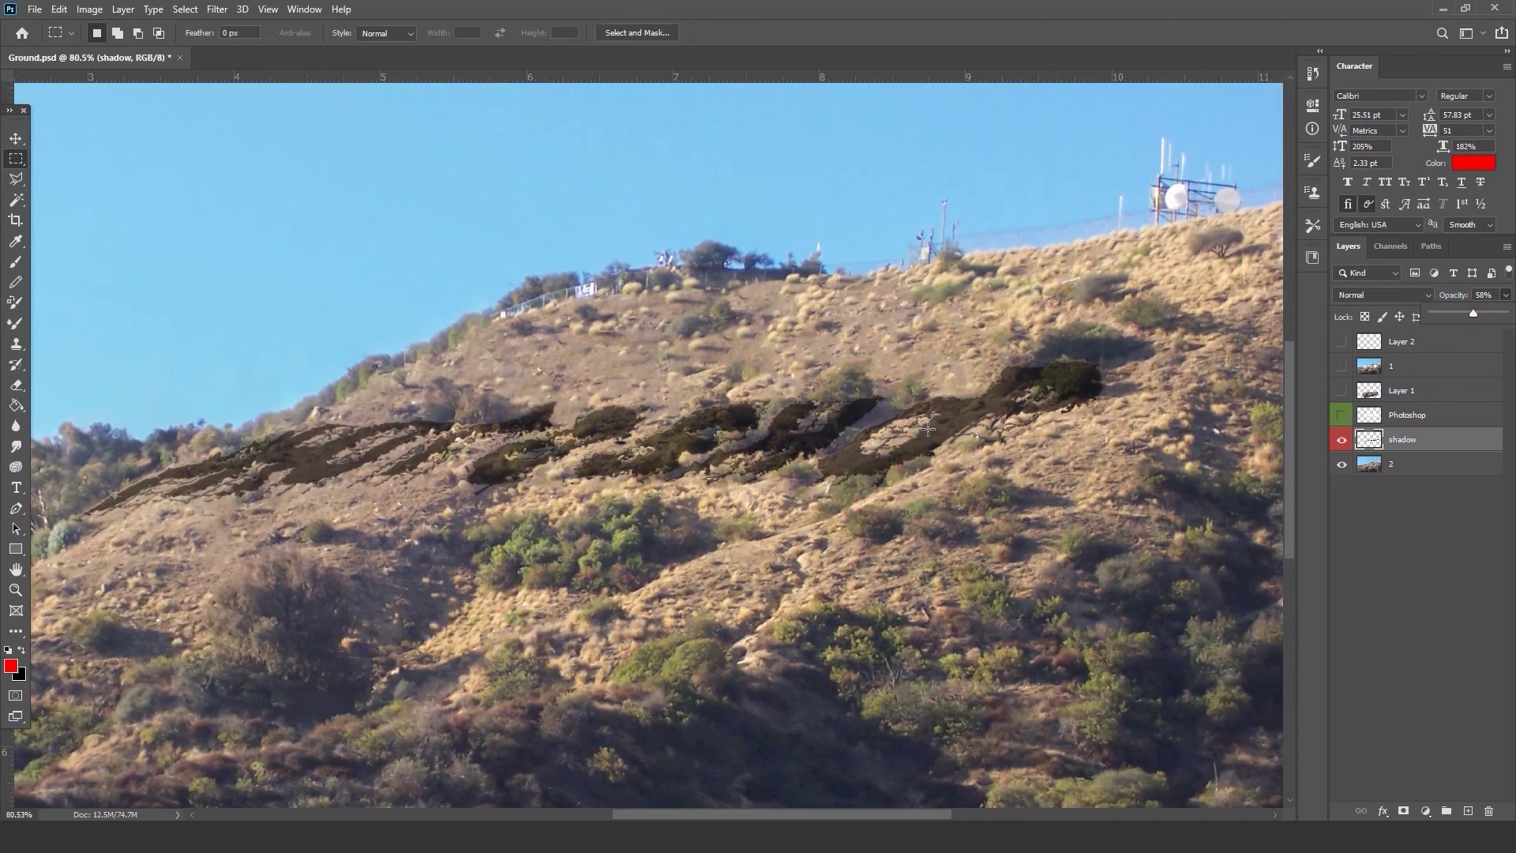
scroll(996, 416, up, 2)
scroll(996, 416, up, 2)
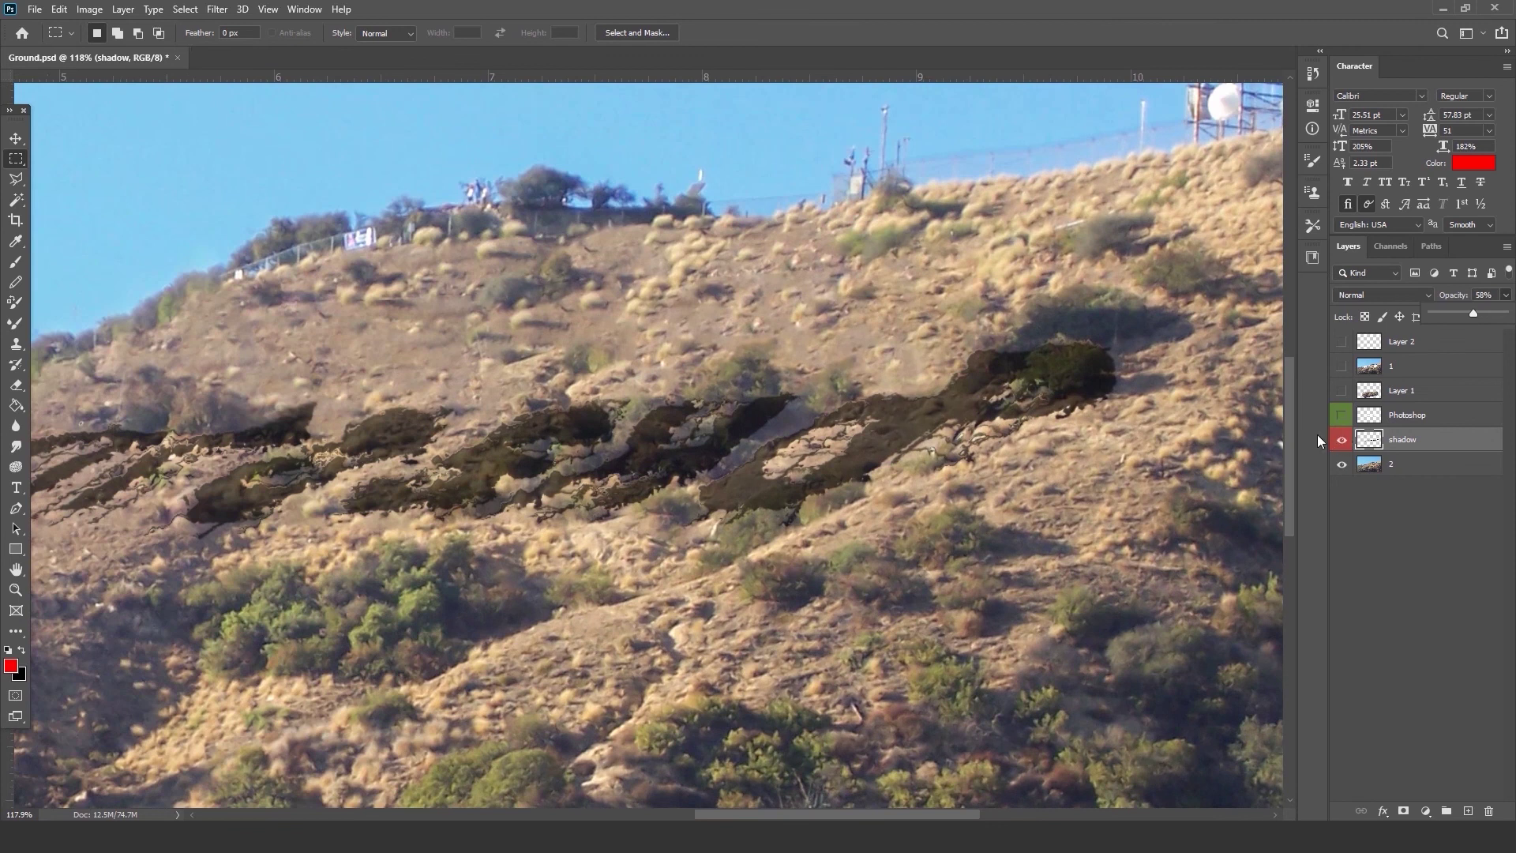
drag(1472, 313, 1510, 335)
click(1431, 440)
scroll(1003, 422, down, 2)
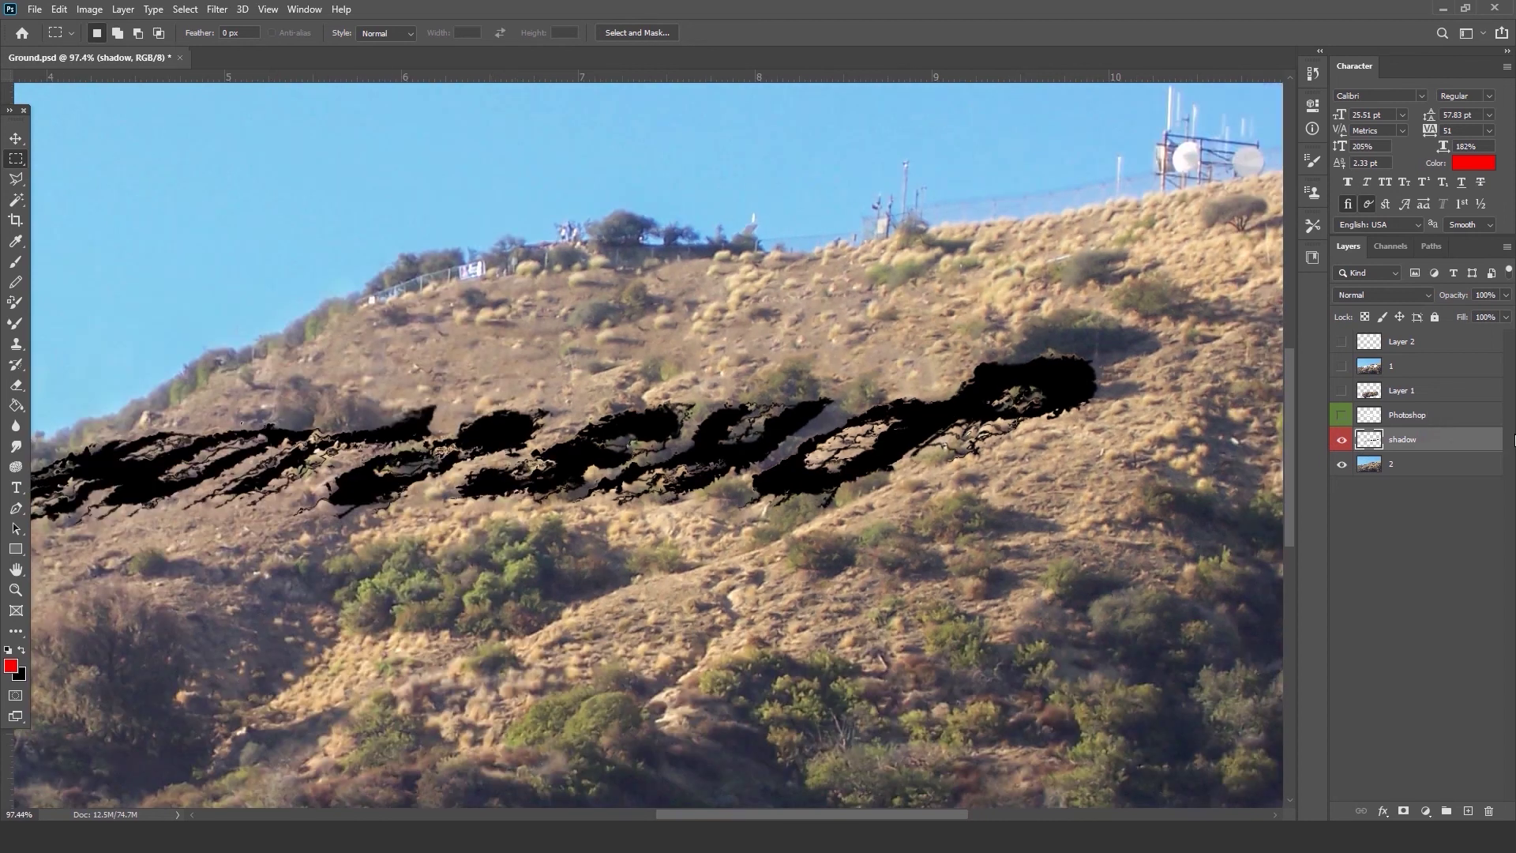
click(1344, 439)
click(1344, 440)
scroll(430, 174, up, 1)
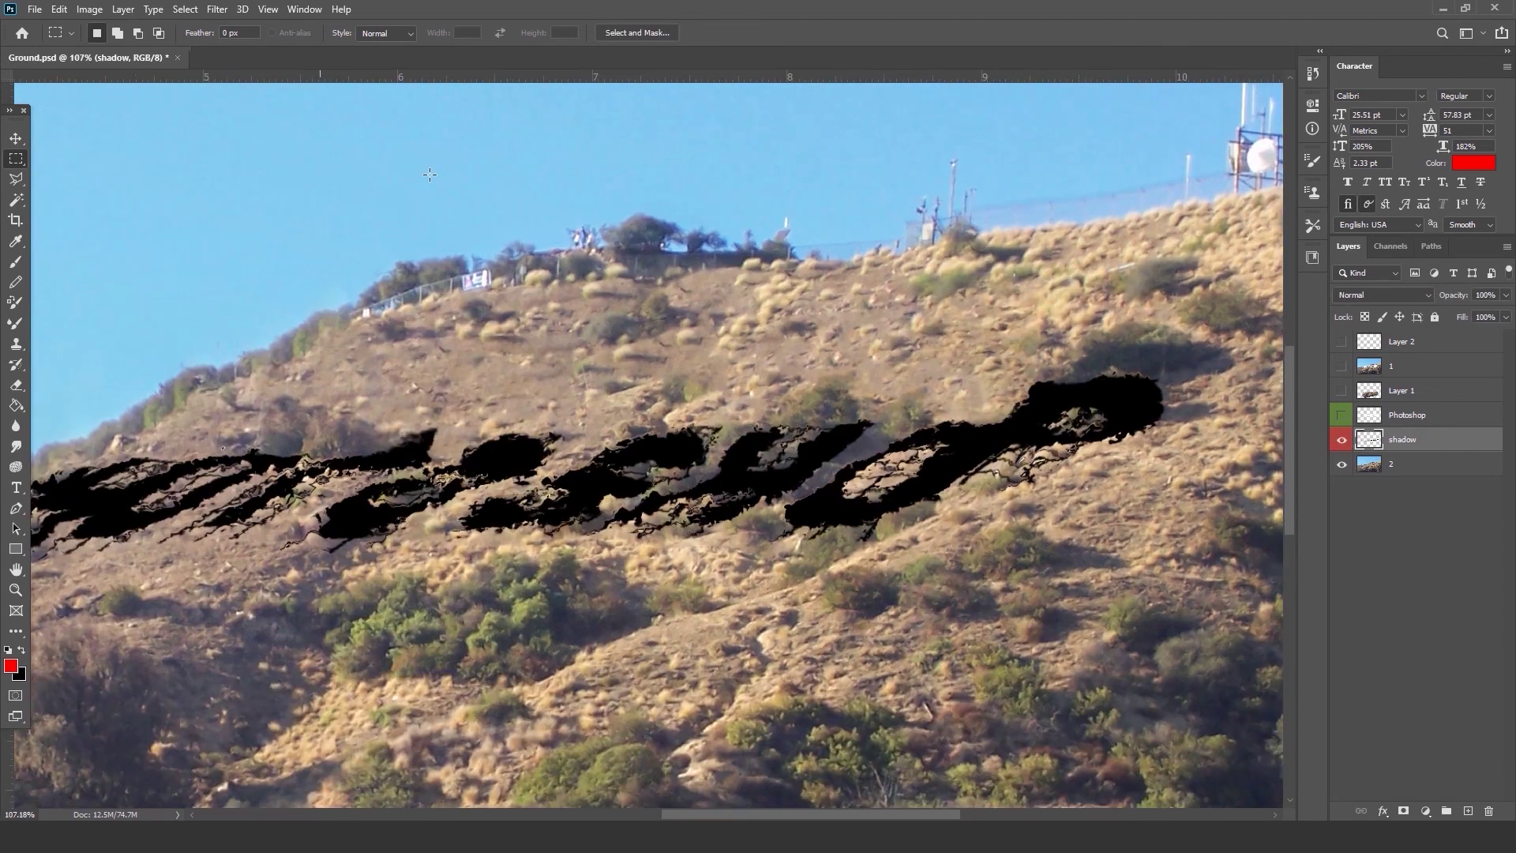
Soften the shadow's jagged edges with a Box Blur of 1 pixel radius.
scroll(949, 435, up, 2)
drag(1163, 442, 865, 425)
scroll(1020, 453, up, 3)
click(217, 8)
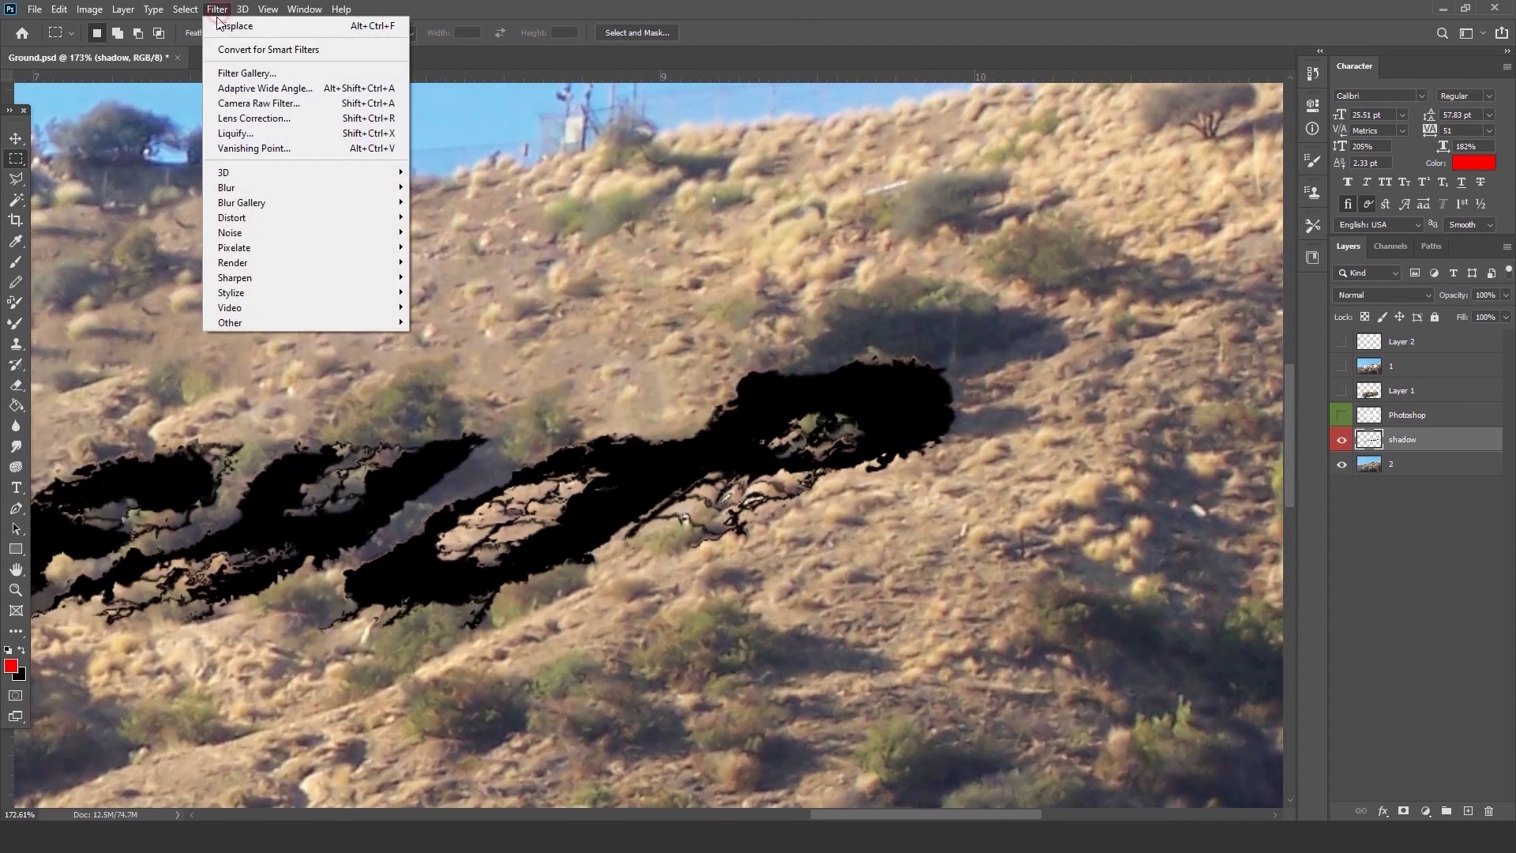
mouse_move(316, 188)
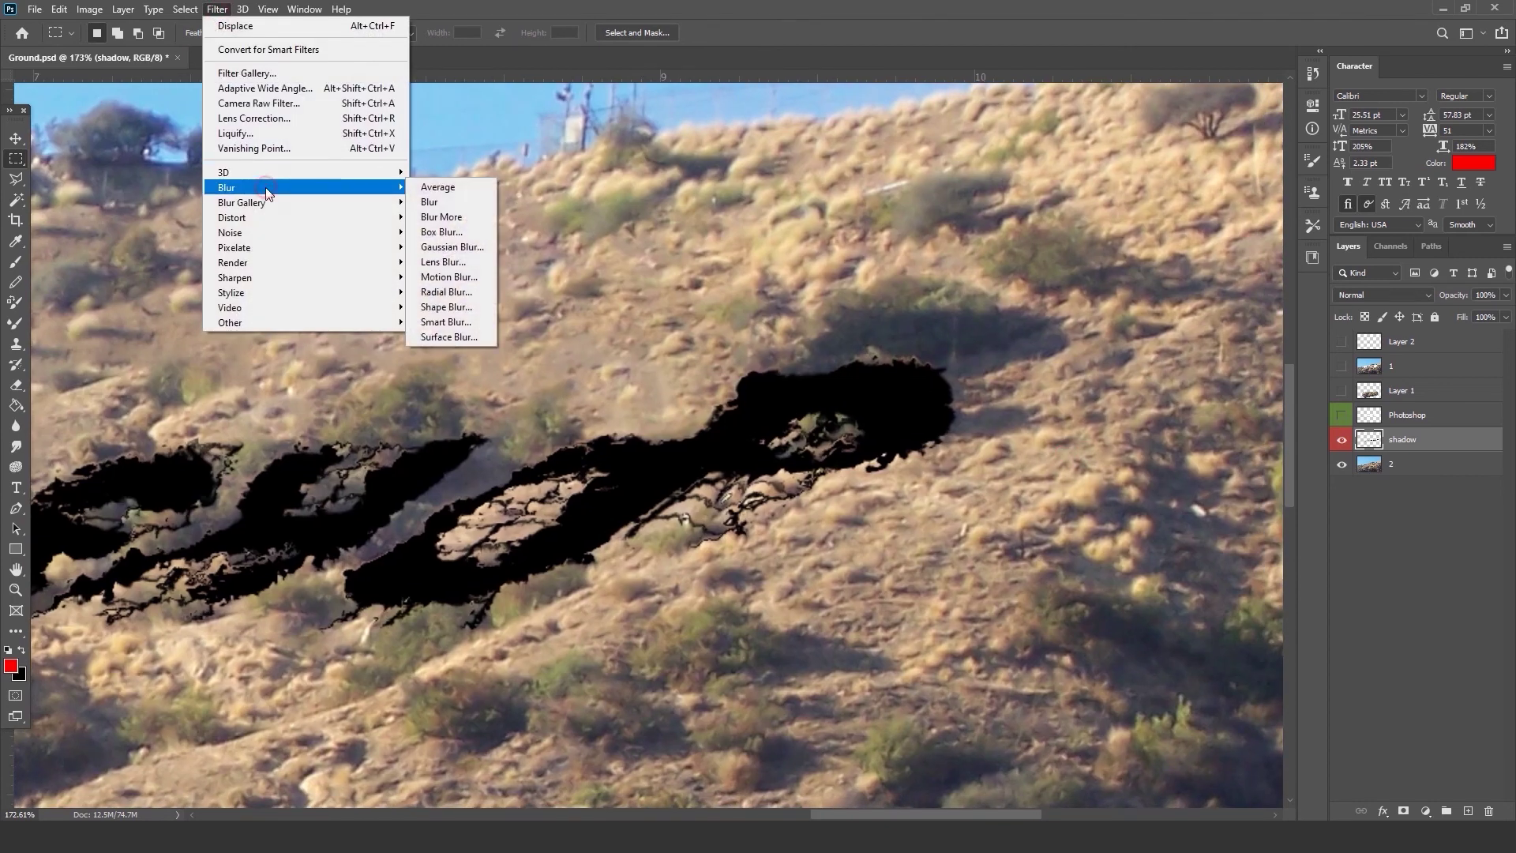
click(443, 232)
drag(996, 431, 993, 433)
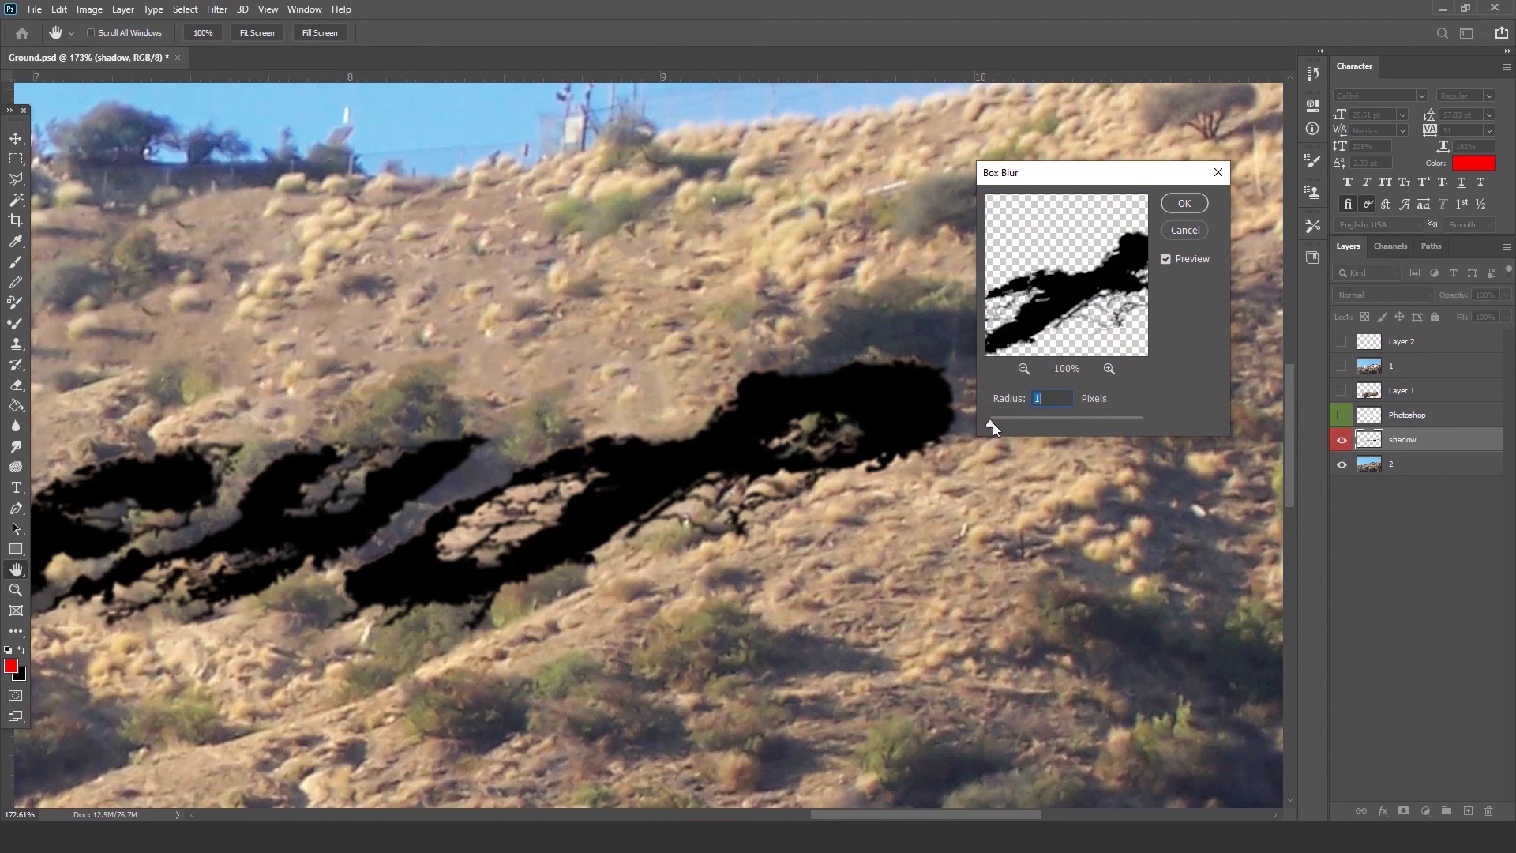
drag(1075, 189, 1169, 440)
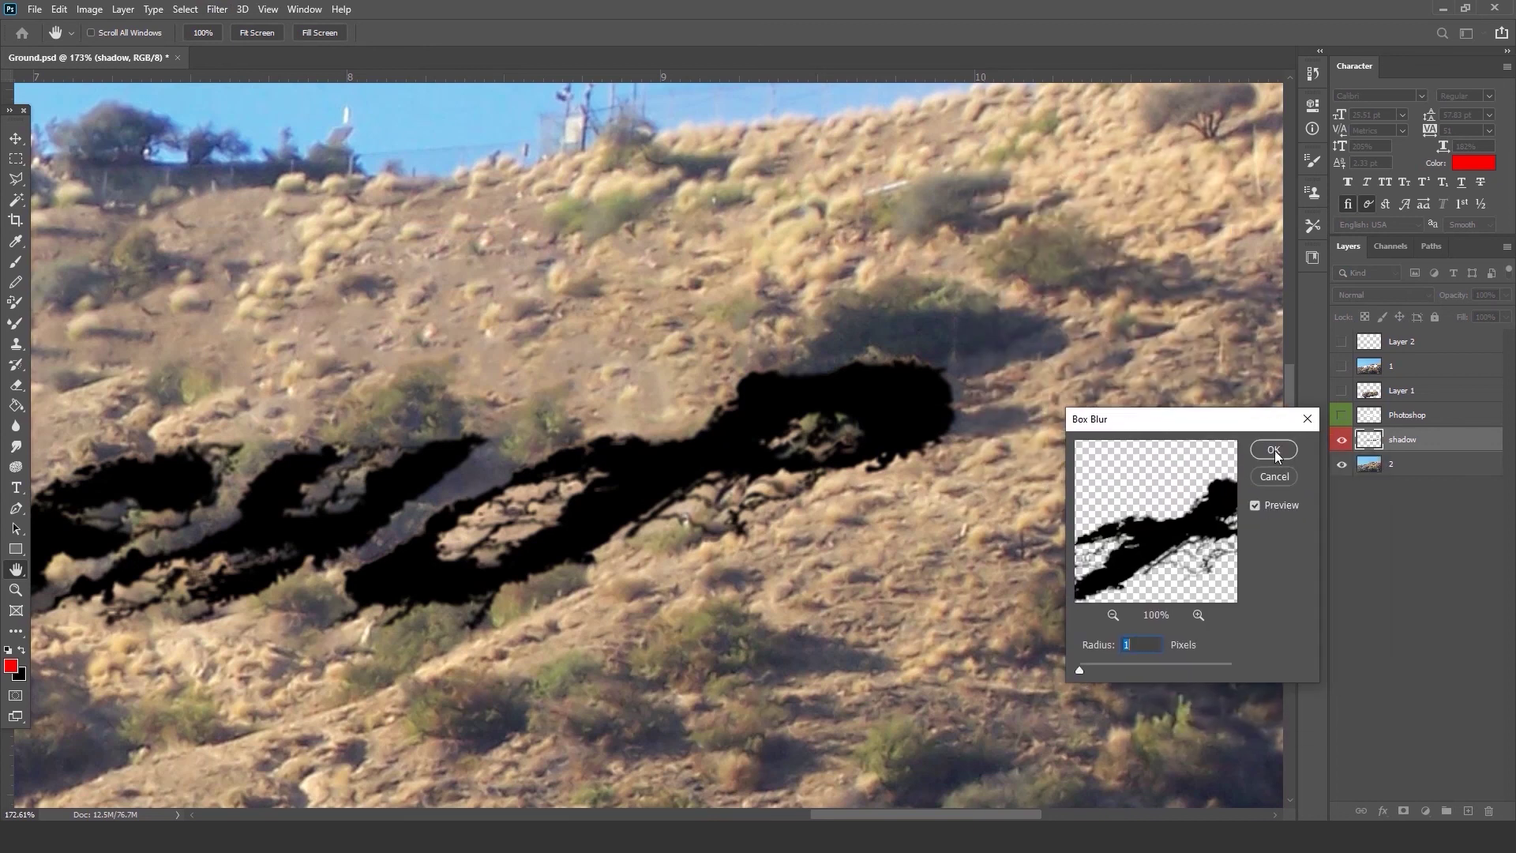
click(1275, 451)
key(m)
scroll(982, 432, down, 4)
scroll(982, 433, up, 4)
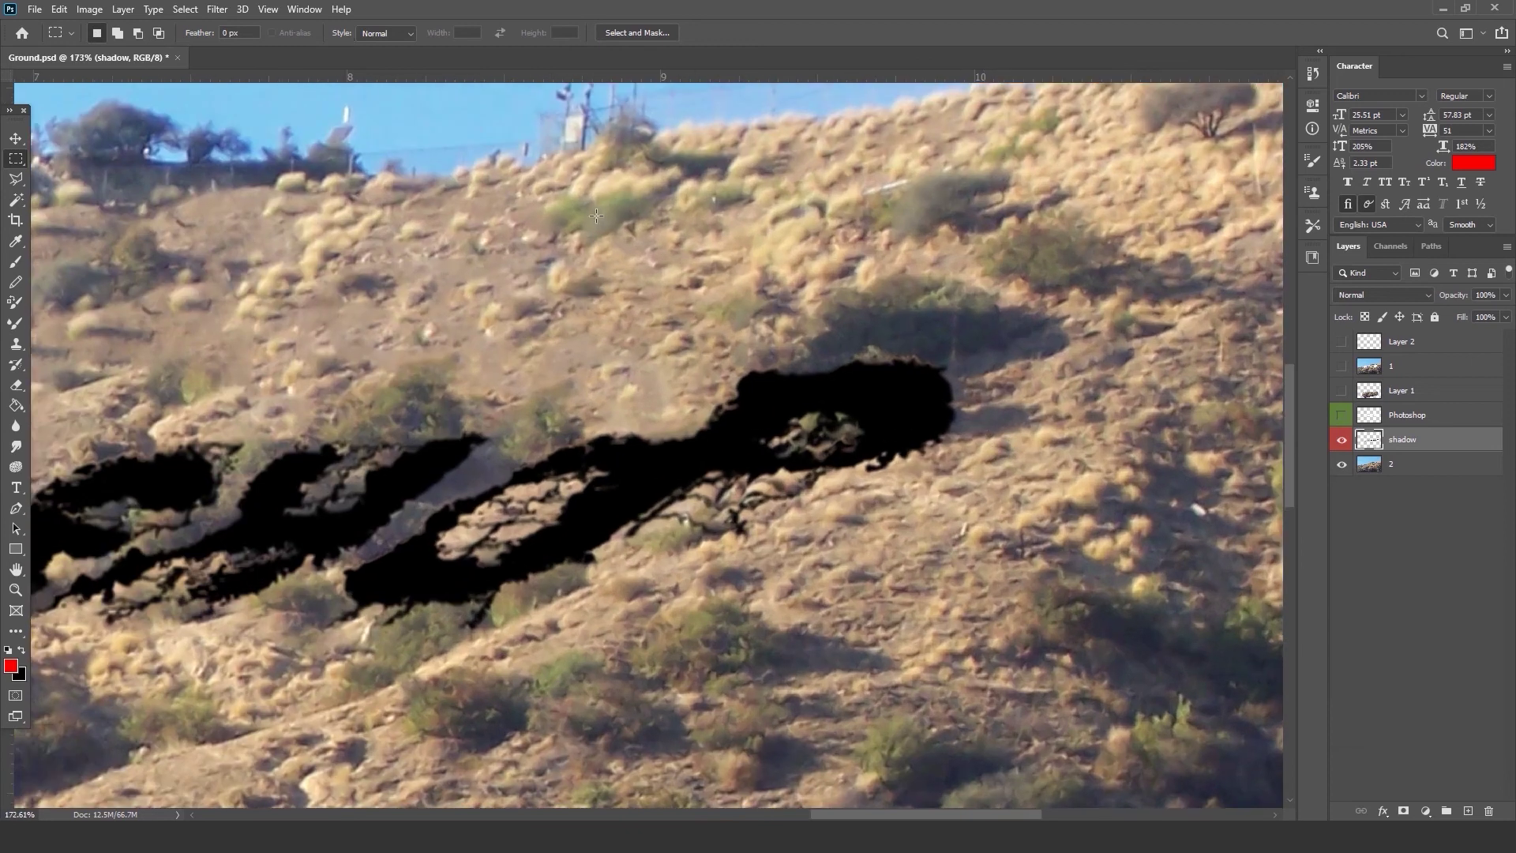
click(217, 9)
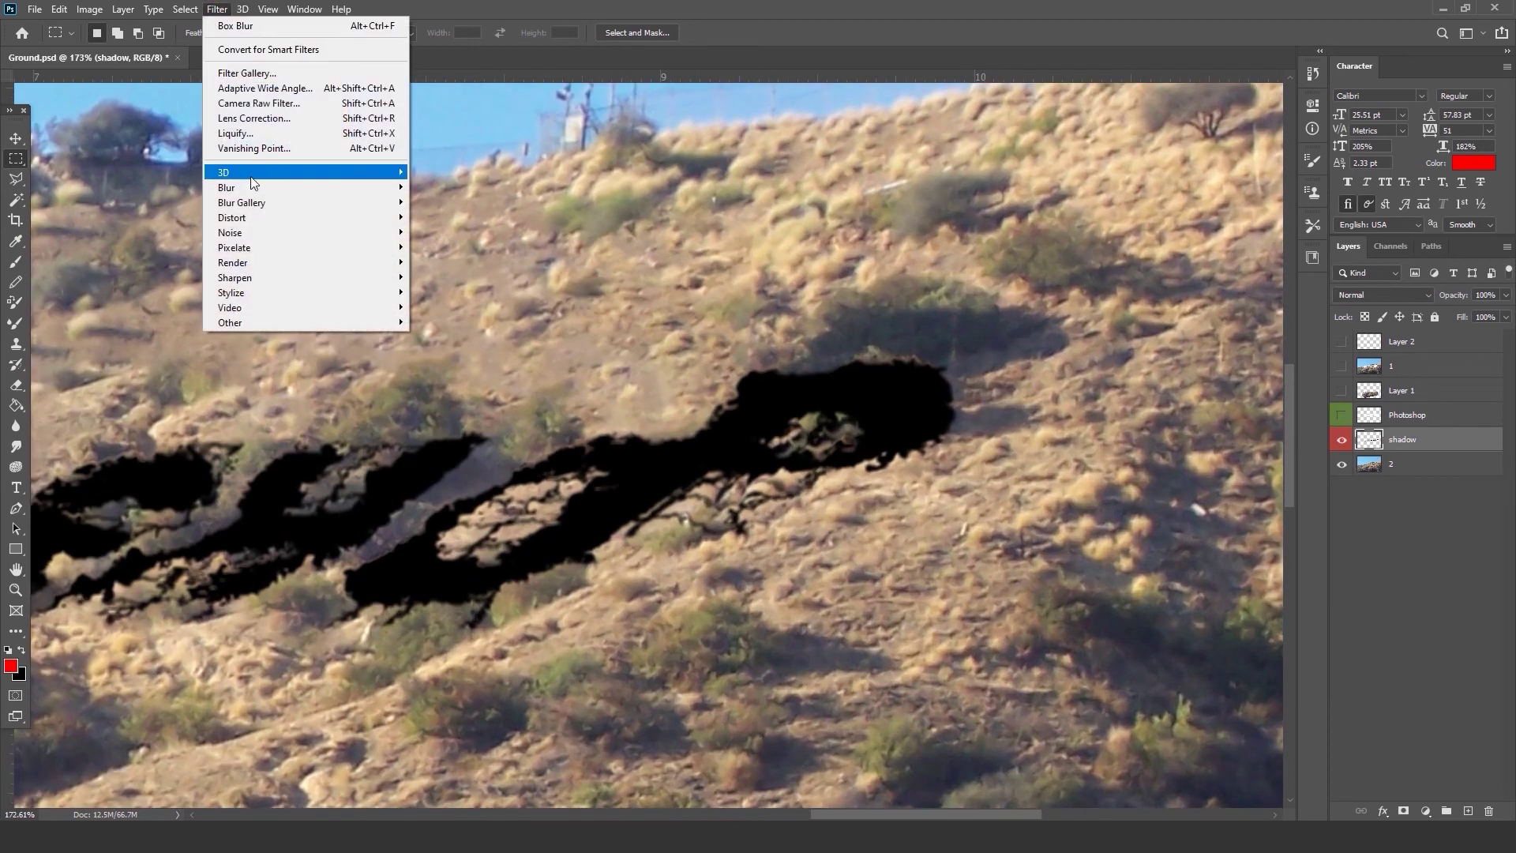
mouse_move(247, 175)
click(1460, 438)
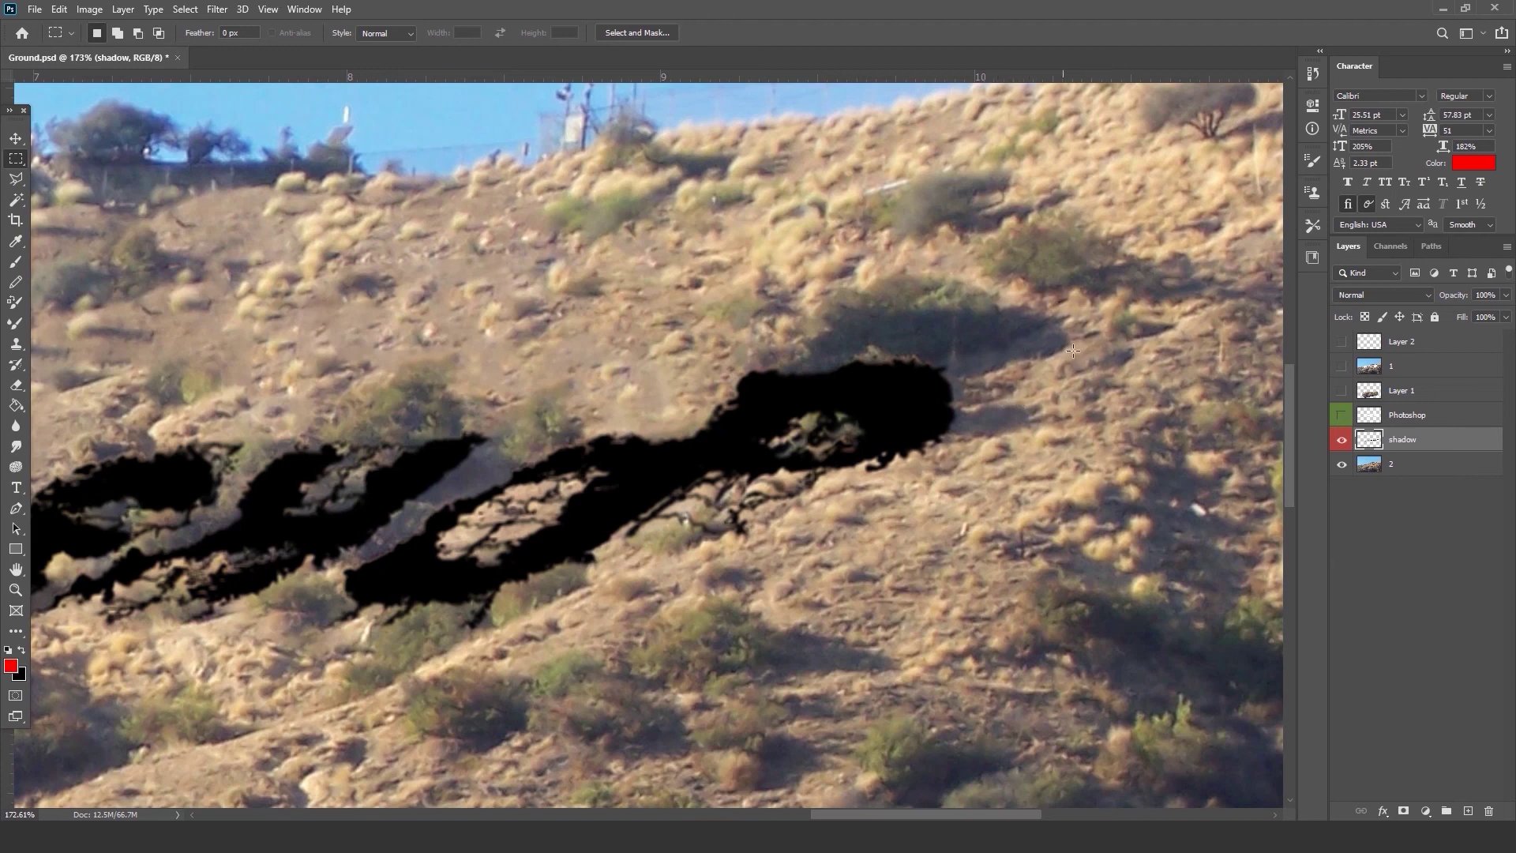
Apply a Motion Blur to the shadow layer at an angle of 40° and a distance of 3 pixels.
click(217, 9)
mouse_move(239, 188)
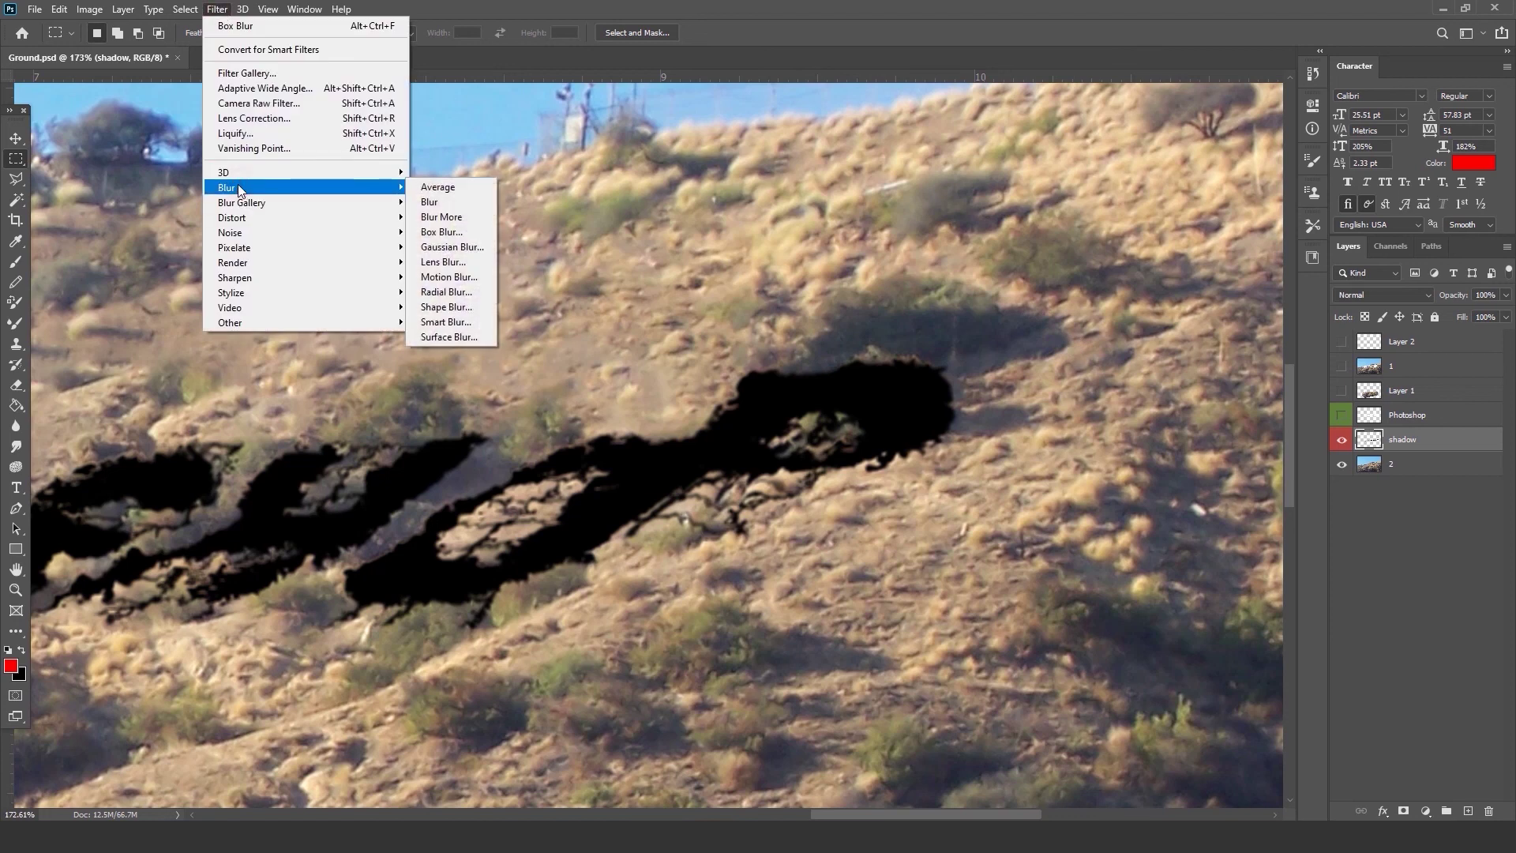
click(447, 277)
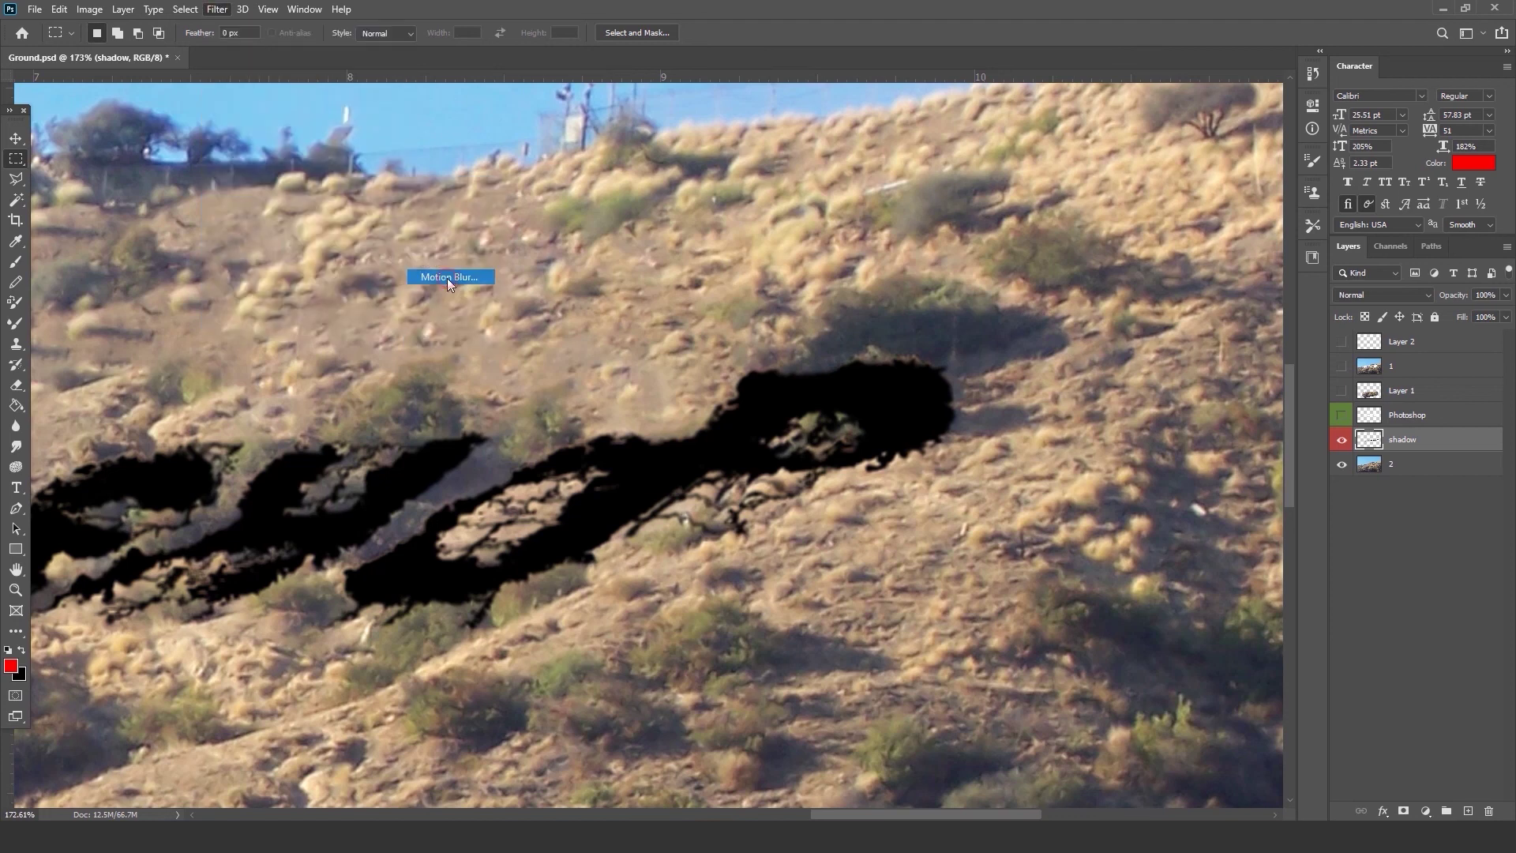
click(1202, 729)
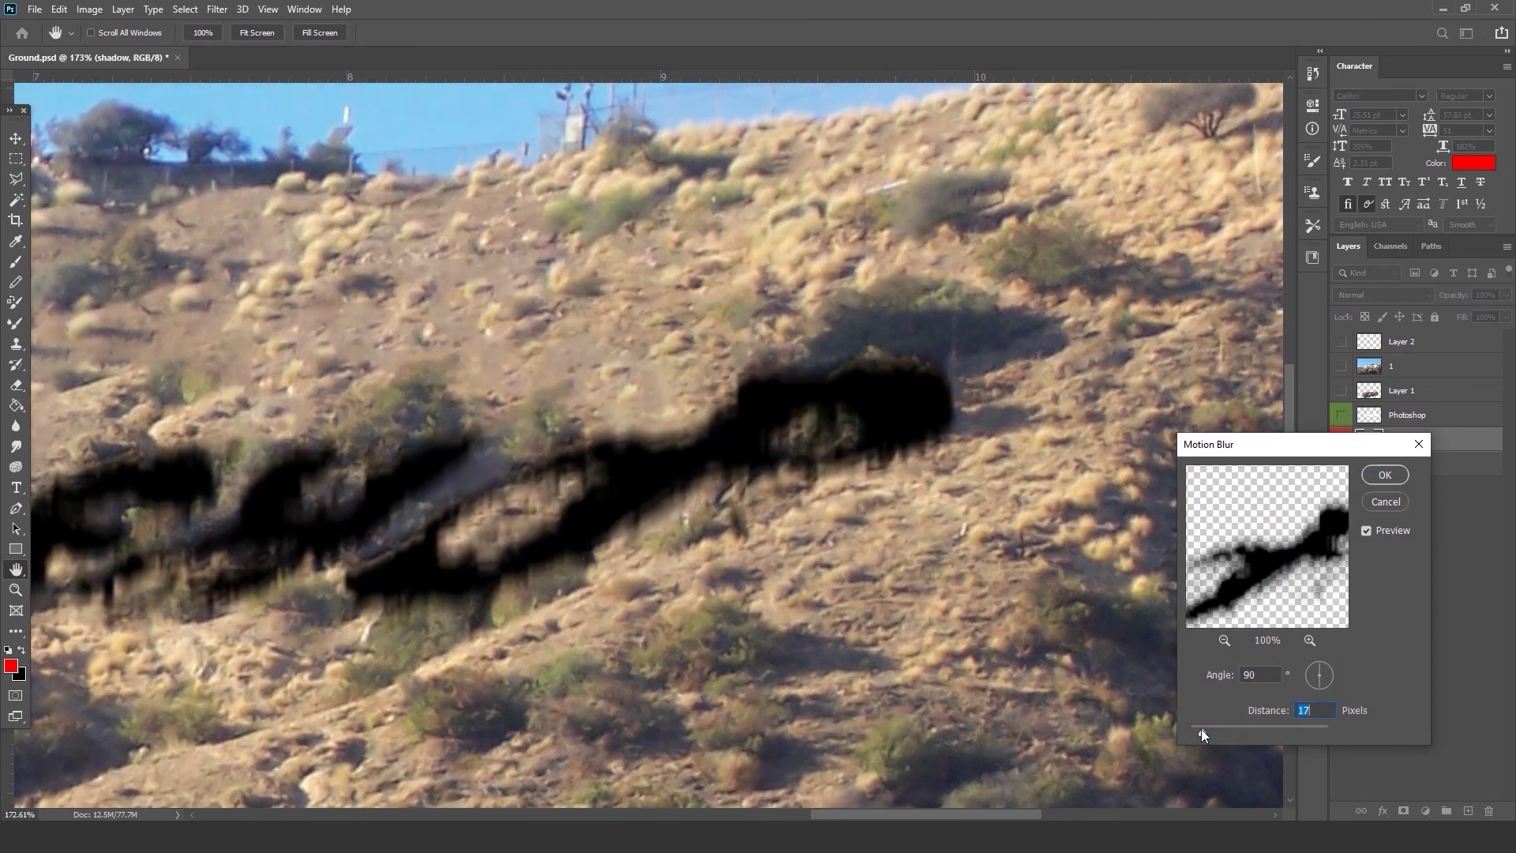
click(1322, 668)
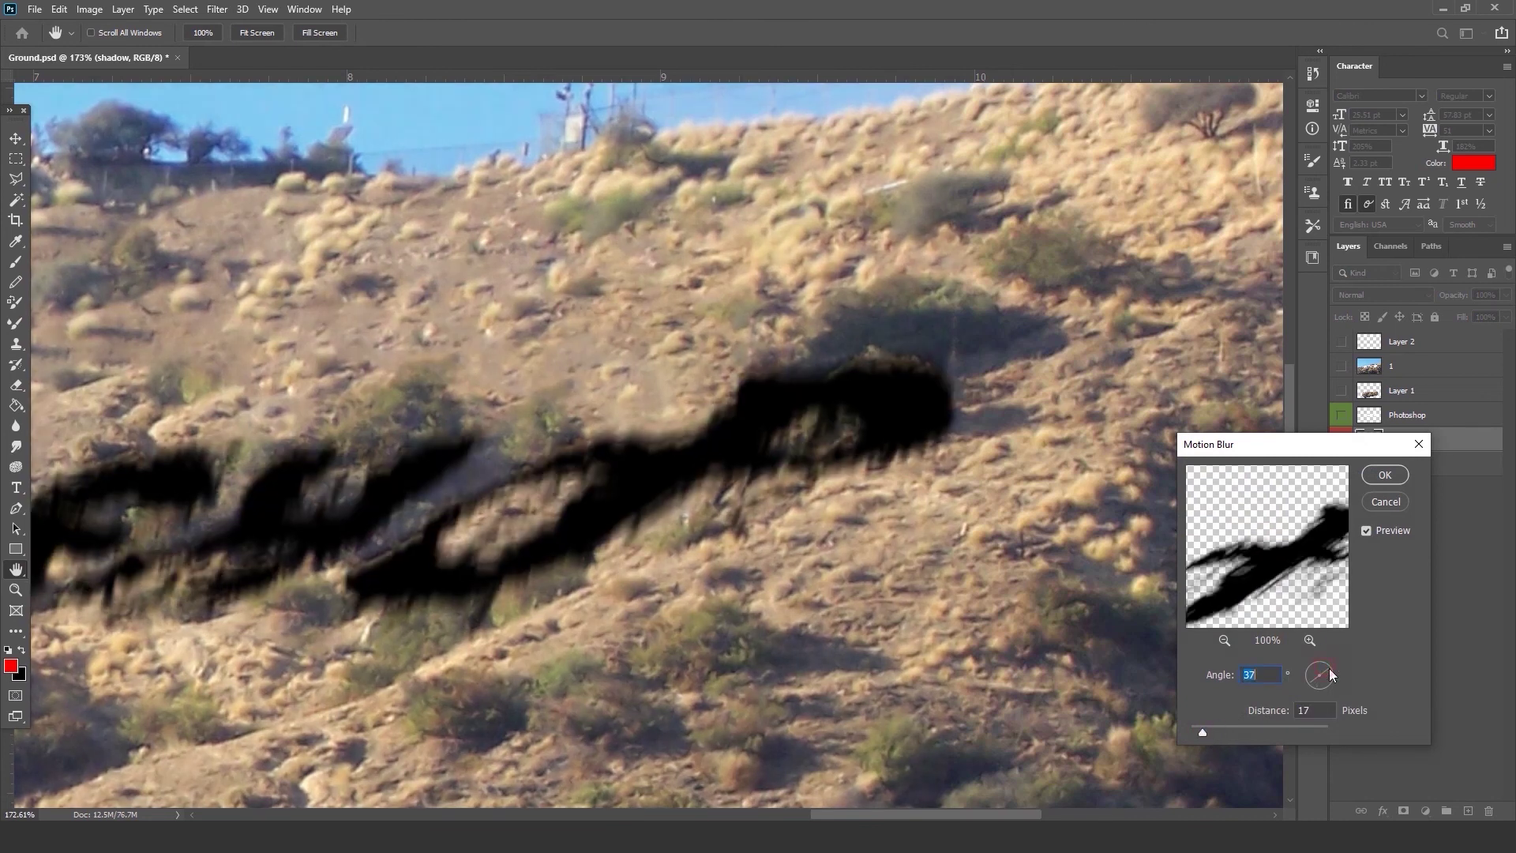
click(1324, 668)
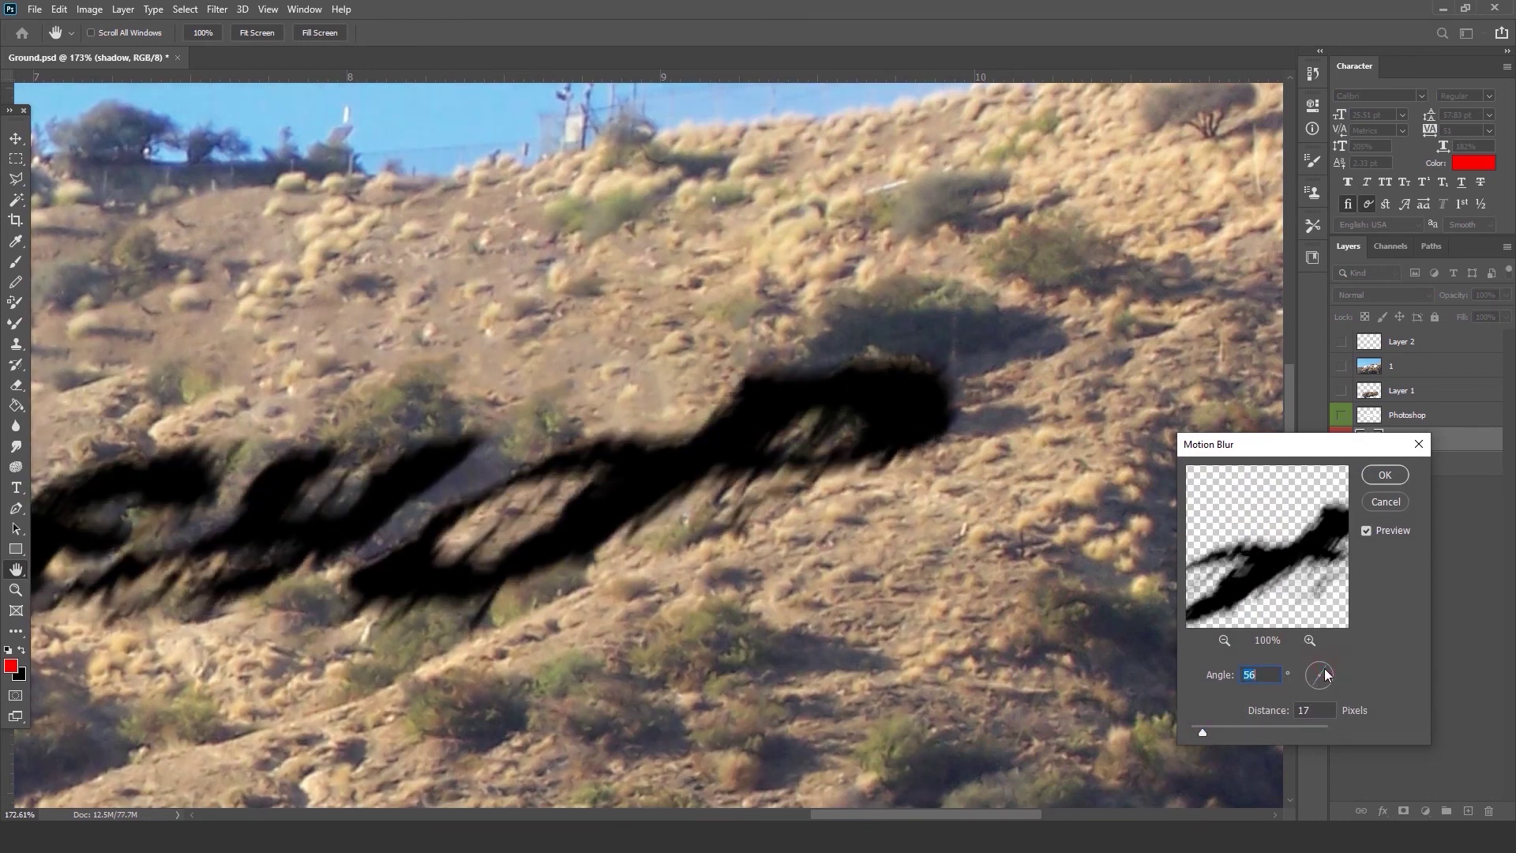
click(1328, 666)
drag(1196, 729, 1192, 729)
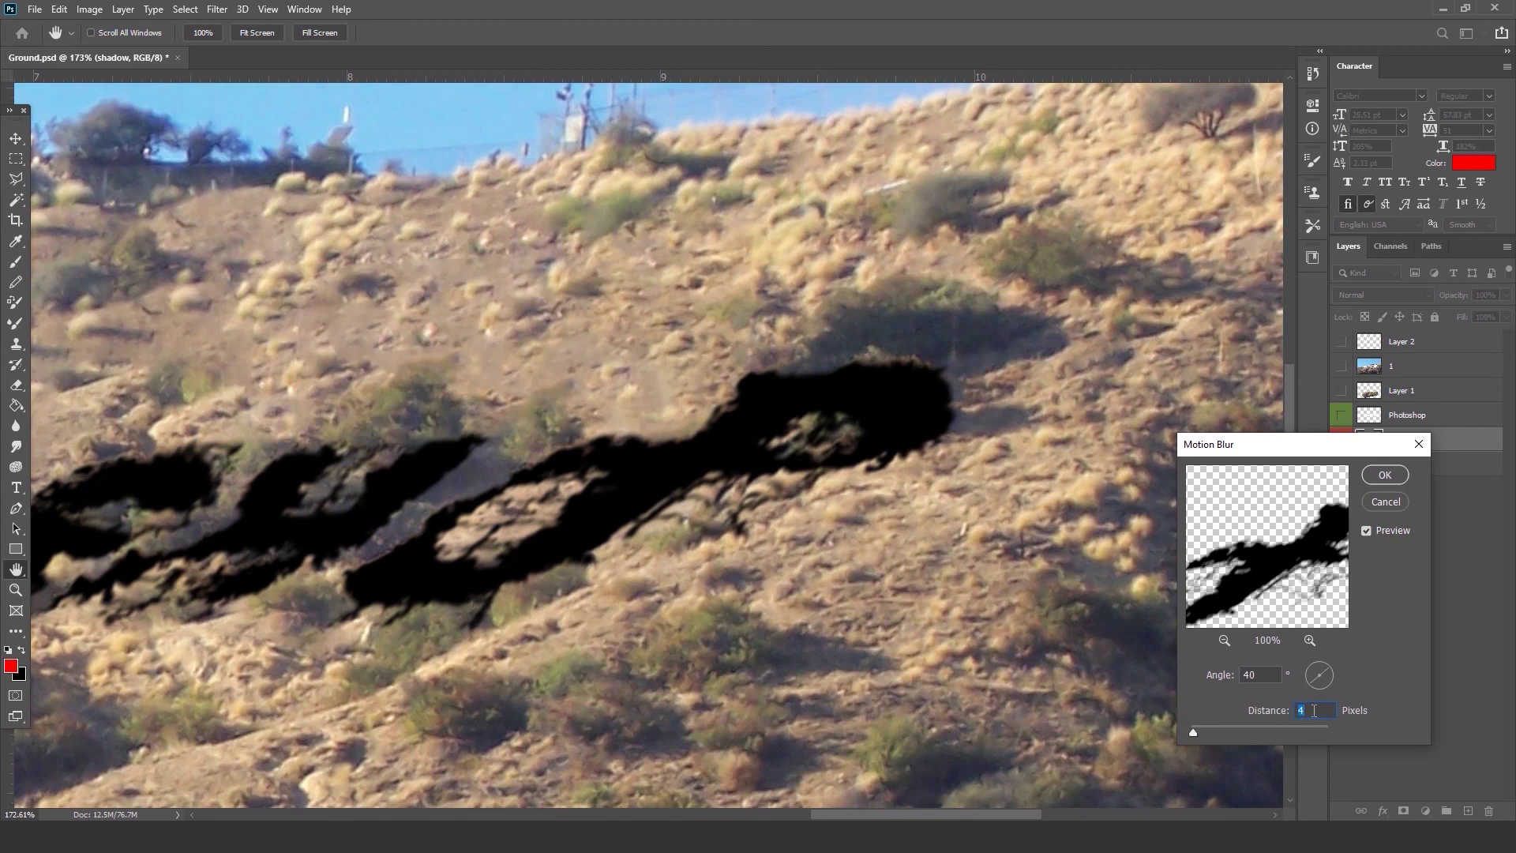
text(3)
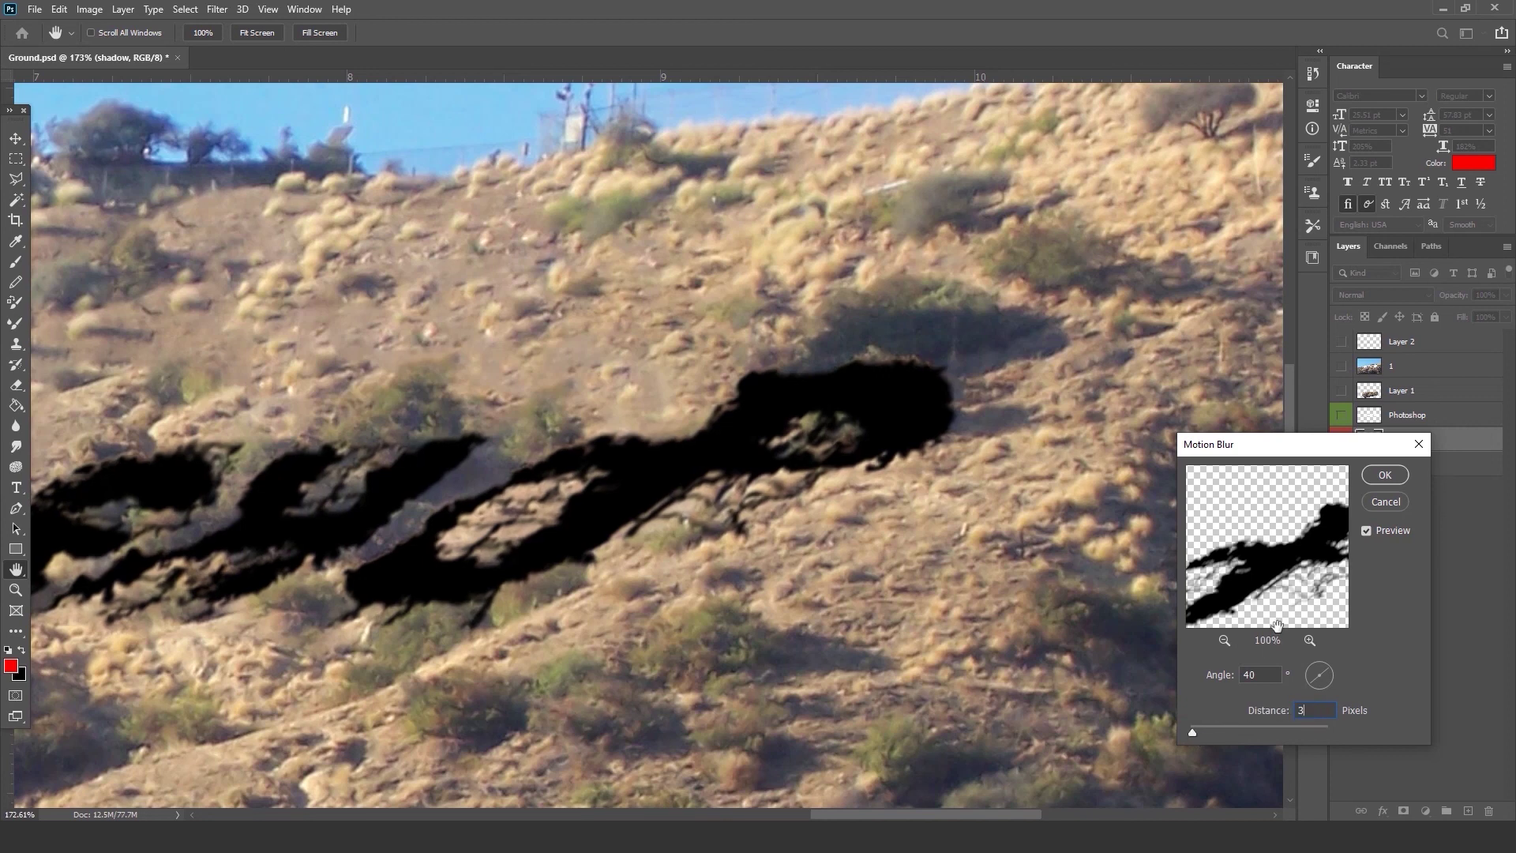
click(1399, 476)
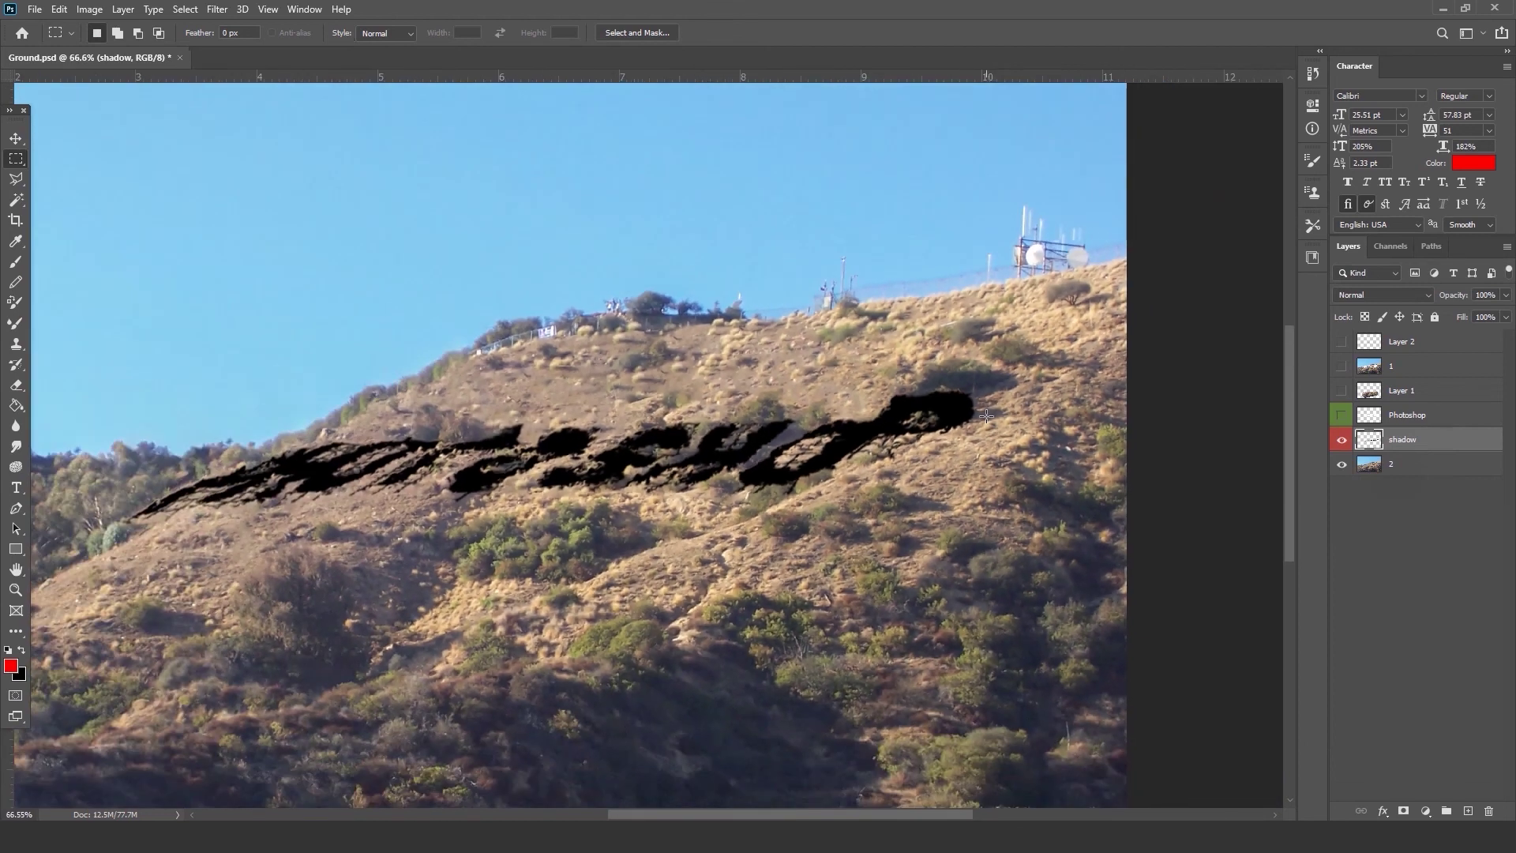
scroll(912, 452, down, 2)
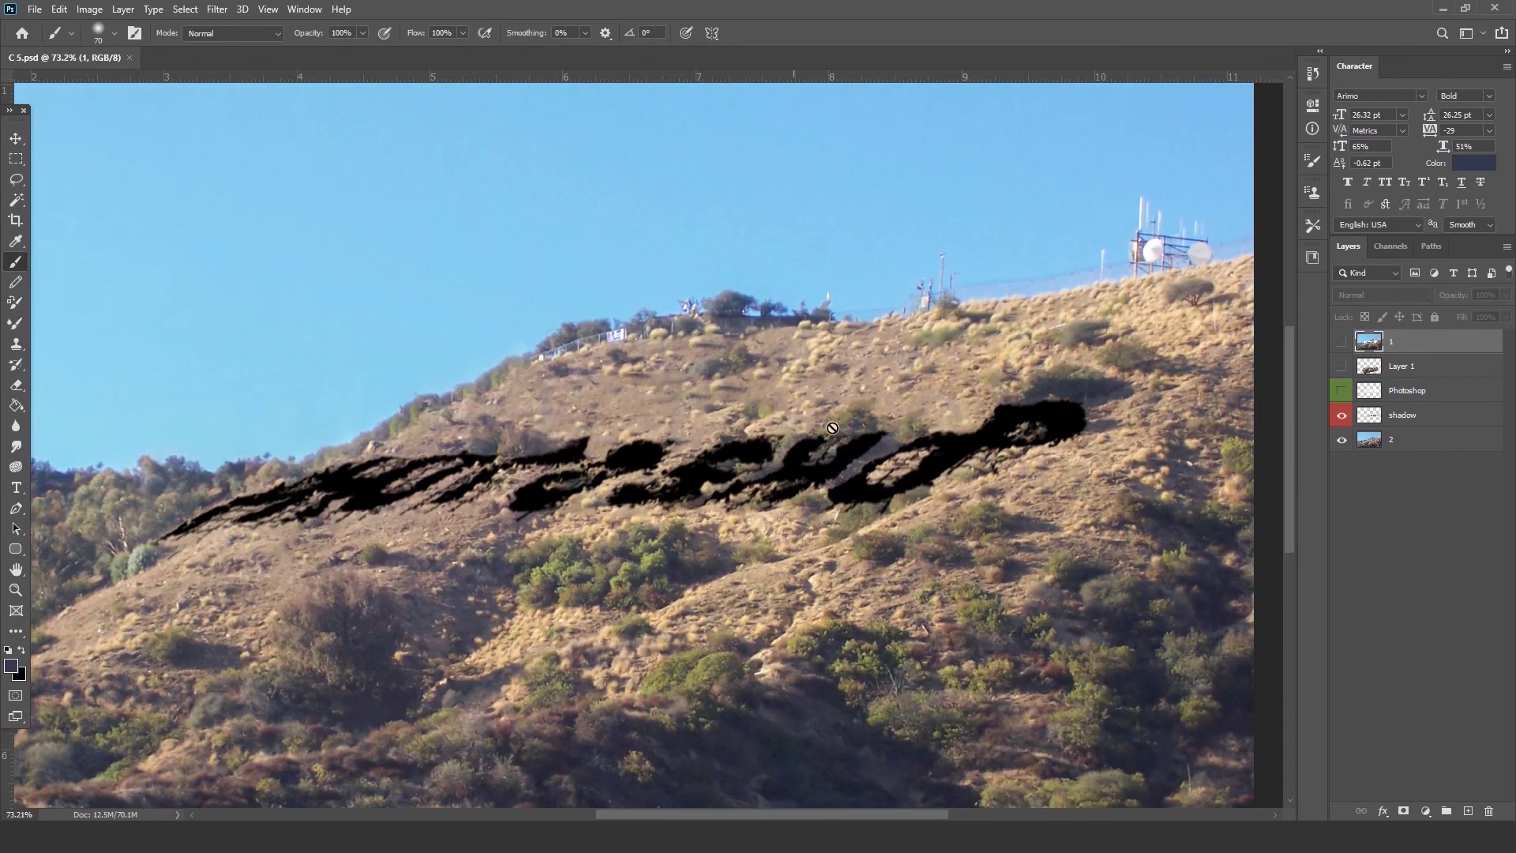
Toggle the shadow's visibility to compare the hillside, and place the shadow layer in a new group.
click(1342, 417)
click(1342, 416)
click(1409, 417)
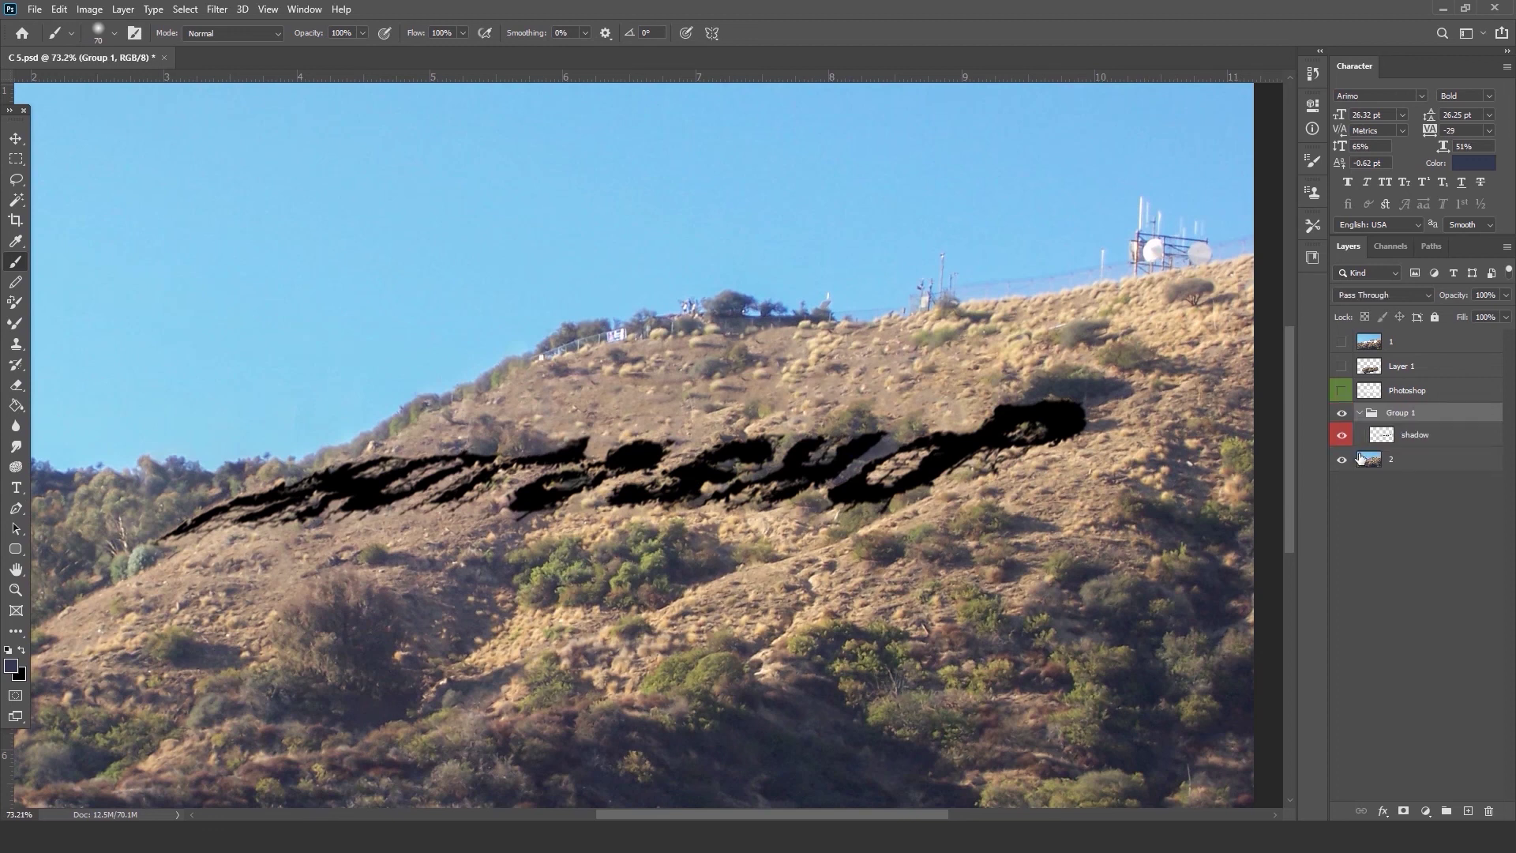
Mask the group with the shadow layer's shape and rename the group shadow.
key(ctrl+g)
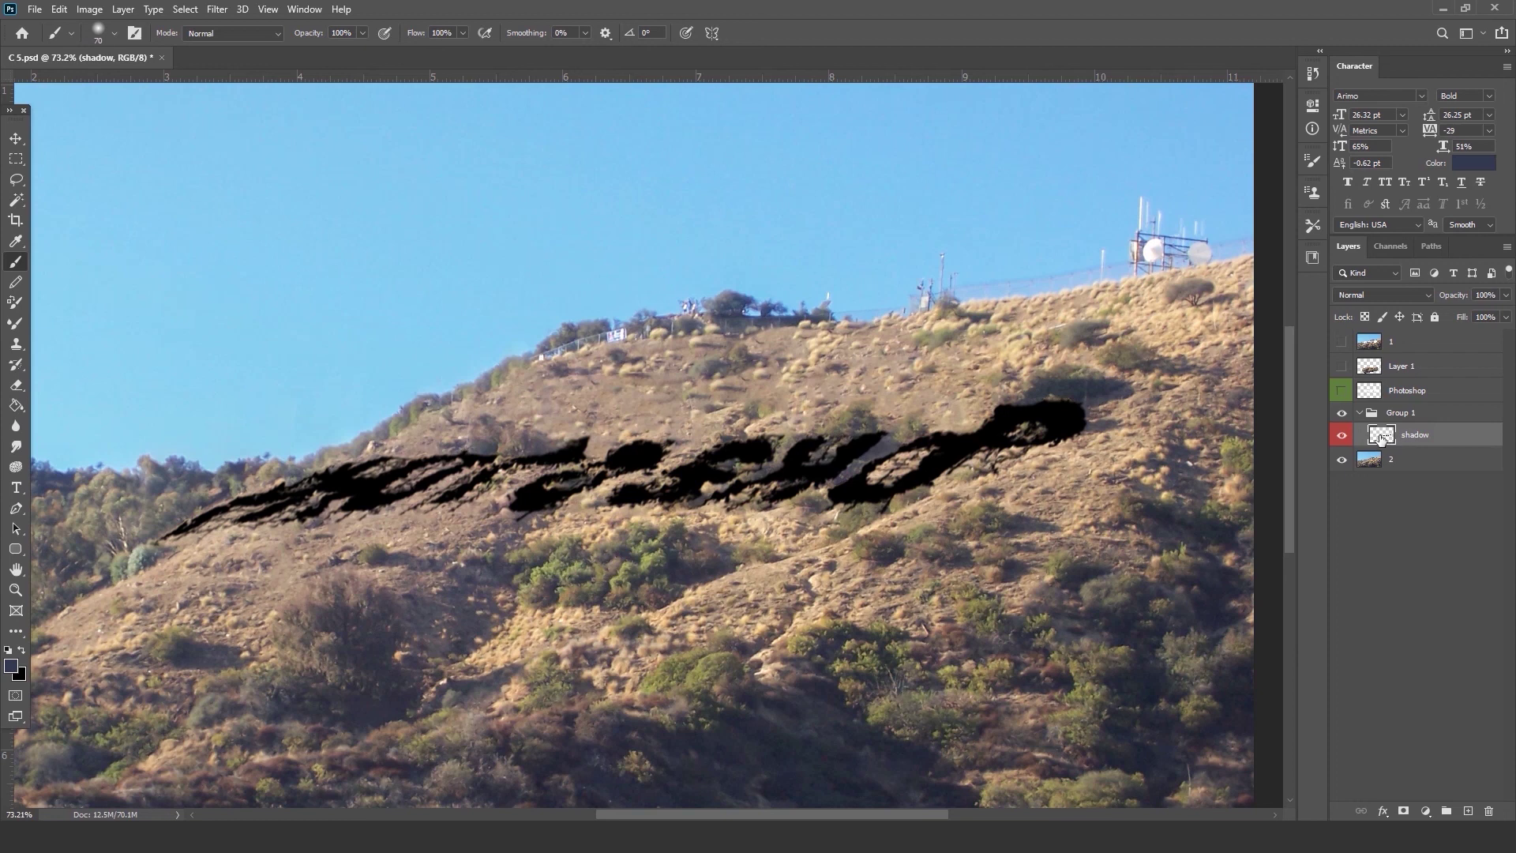
ctrl+click(1382, 437)
click(1407, 417)
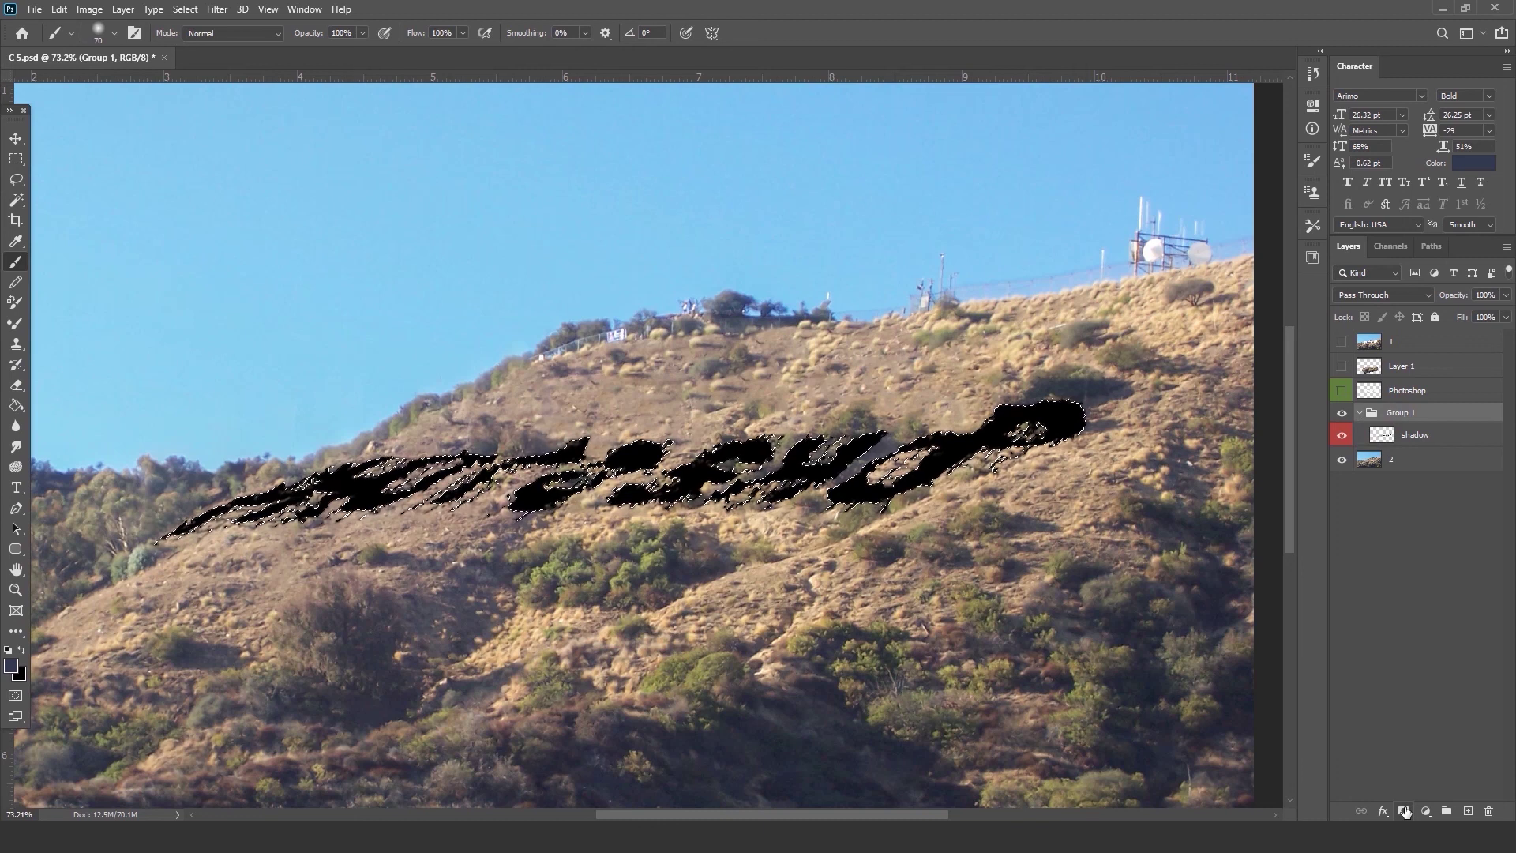
click(1404, 812)
double_click(1437, 414)
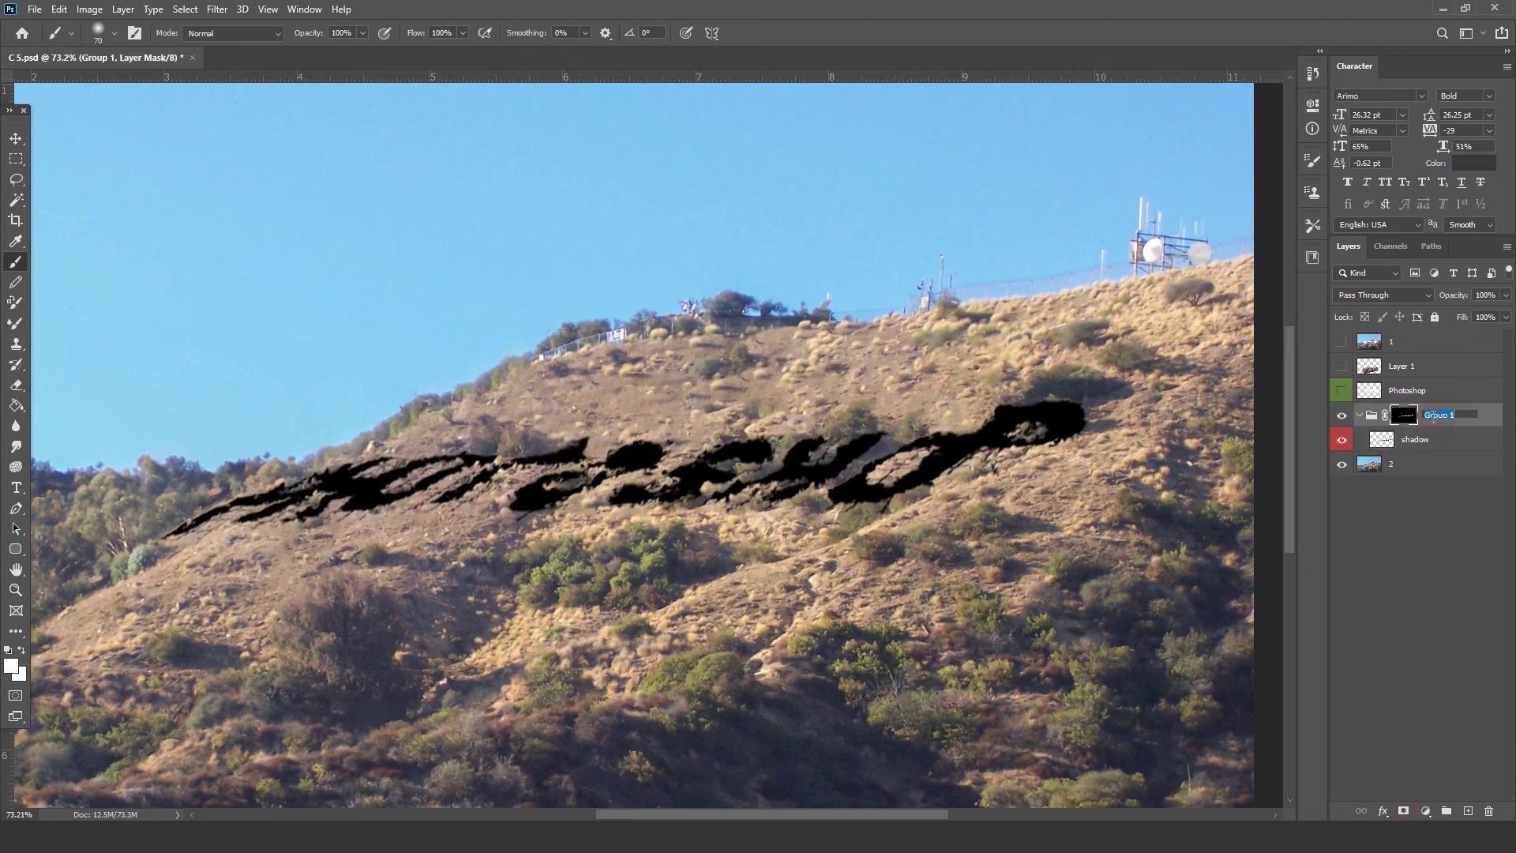
text(shadow)
key(Return)
Lower the shadow layer's opacity to 72% inside the masked group and hide the layer.
scroll(816, 430, up, 5)
drag(1166, 422, 985, 460)
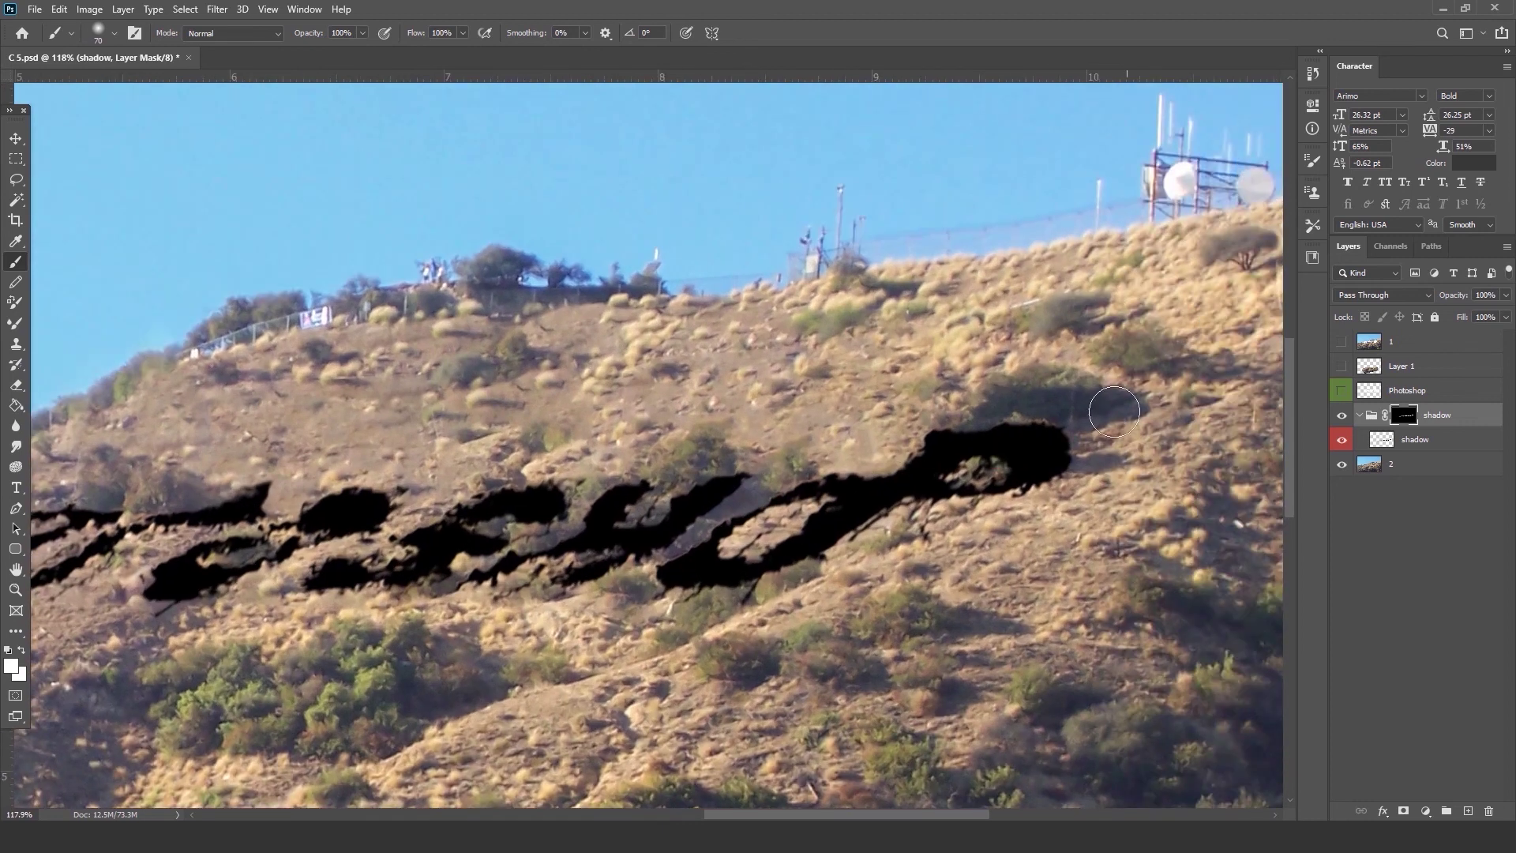
click(1391, 440)
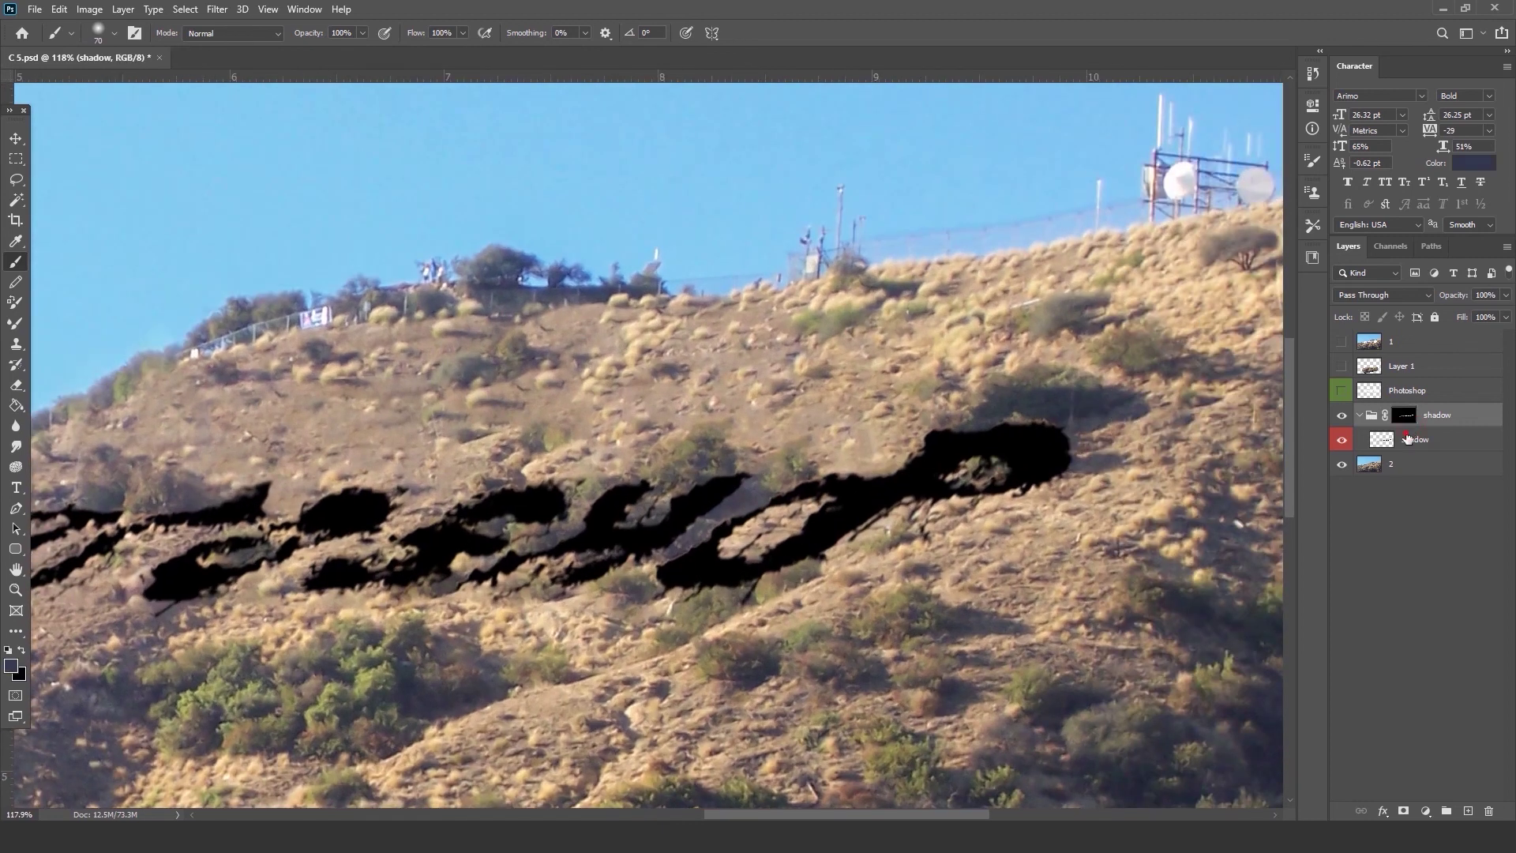
click(1506, 297)
drag(1505, 313, 1488, 312)
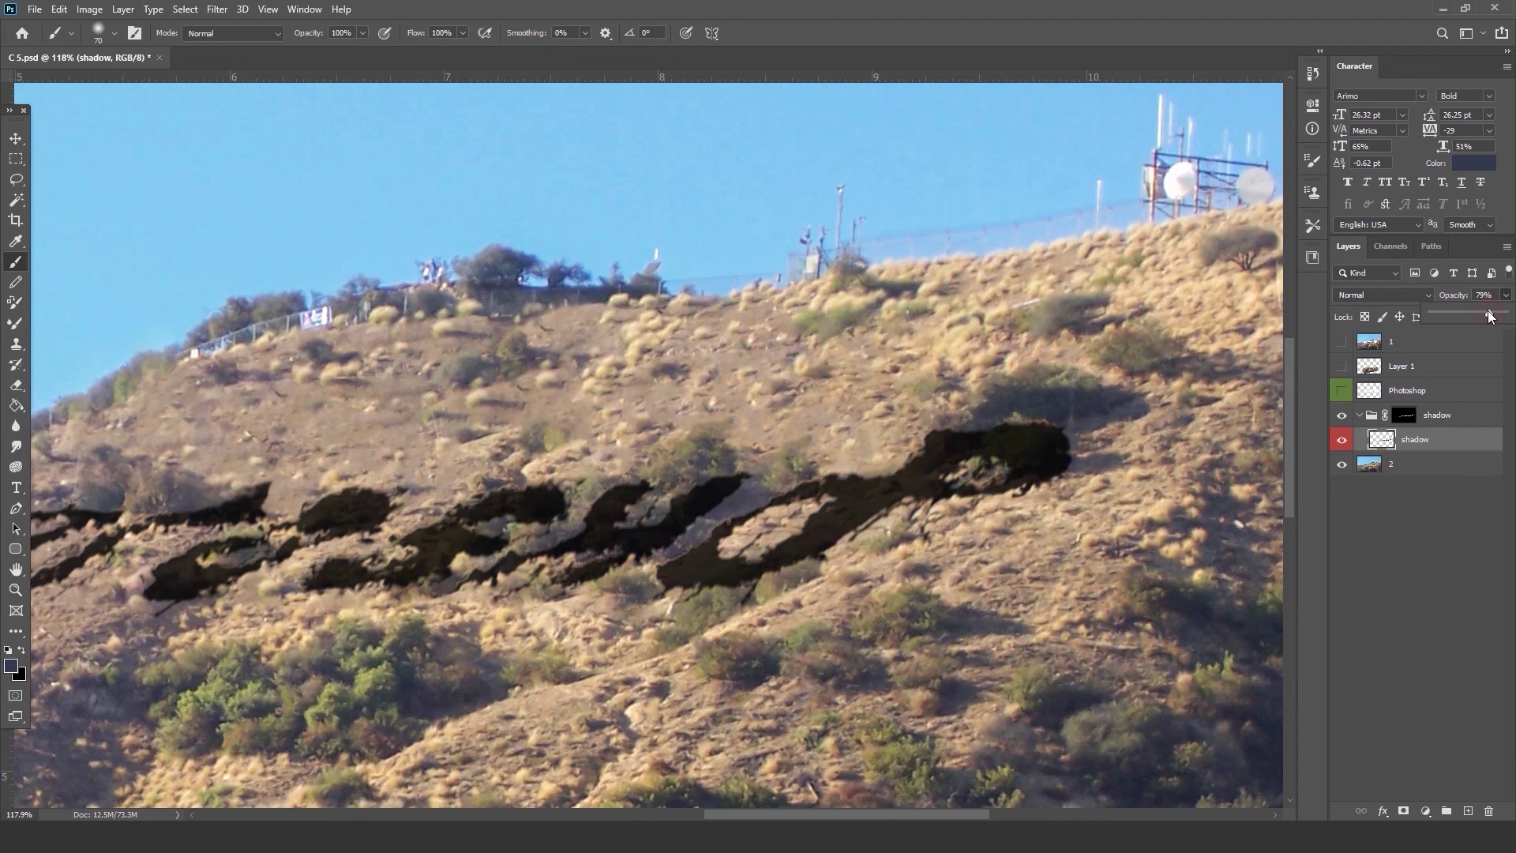
scroll(1001, 394, down, 5)
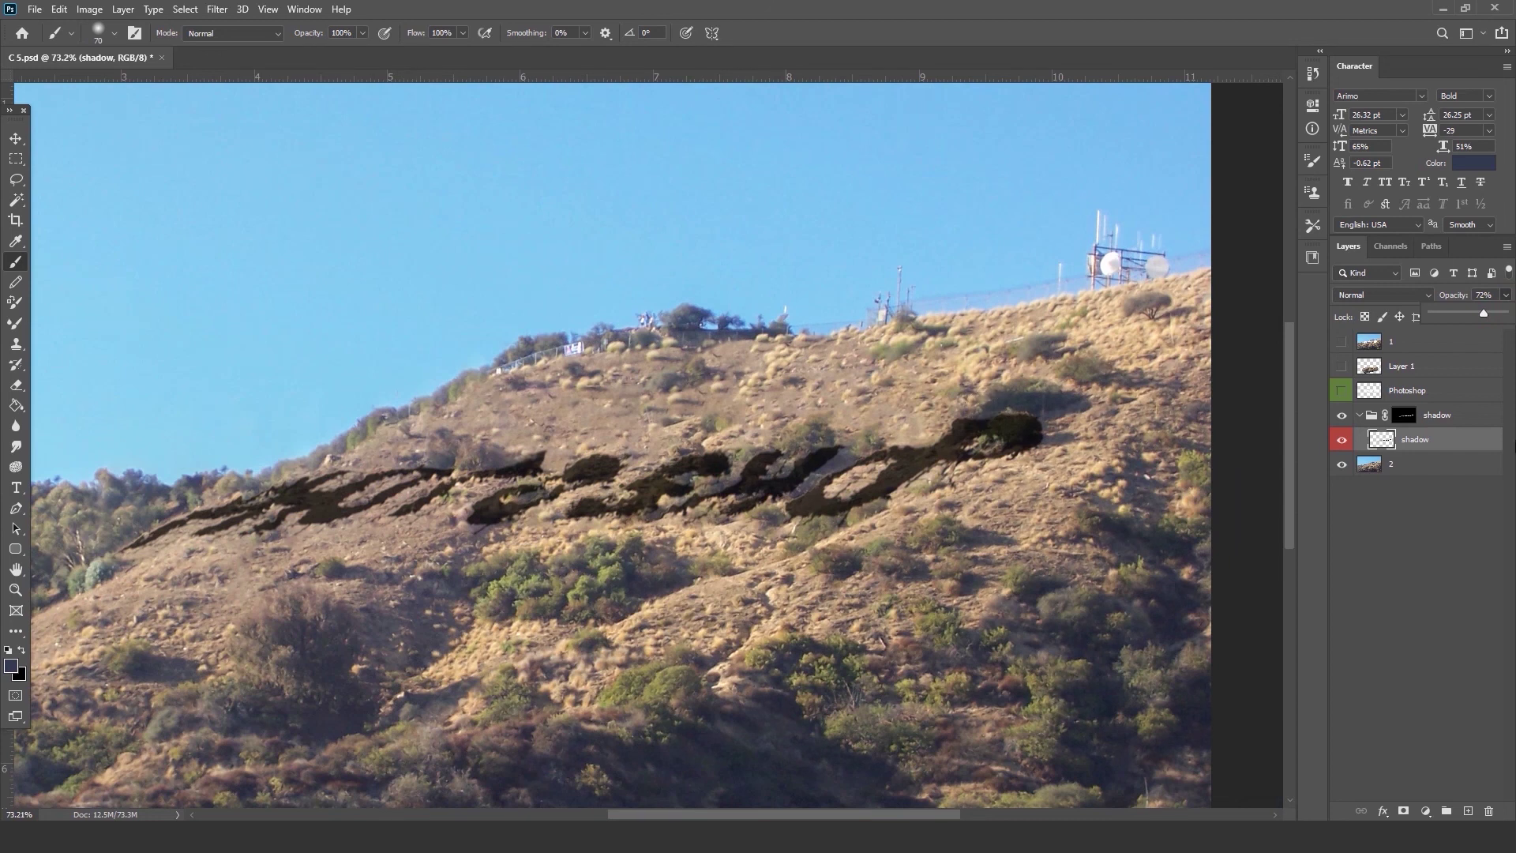
click(1341, 440)
Add a new layer above the hidden shadow layer in the masked group and name it shadow 2.
scroll(1032, 395, up, 3)
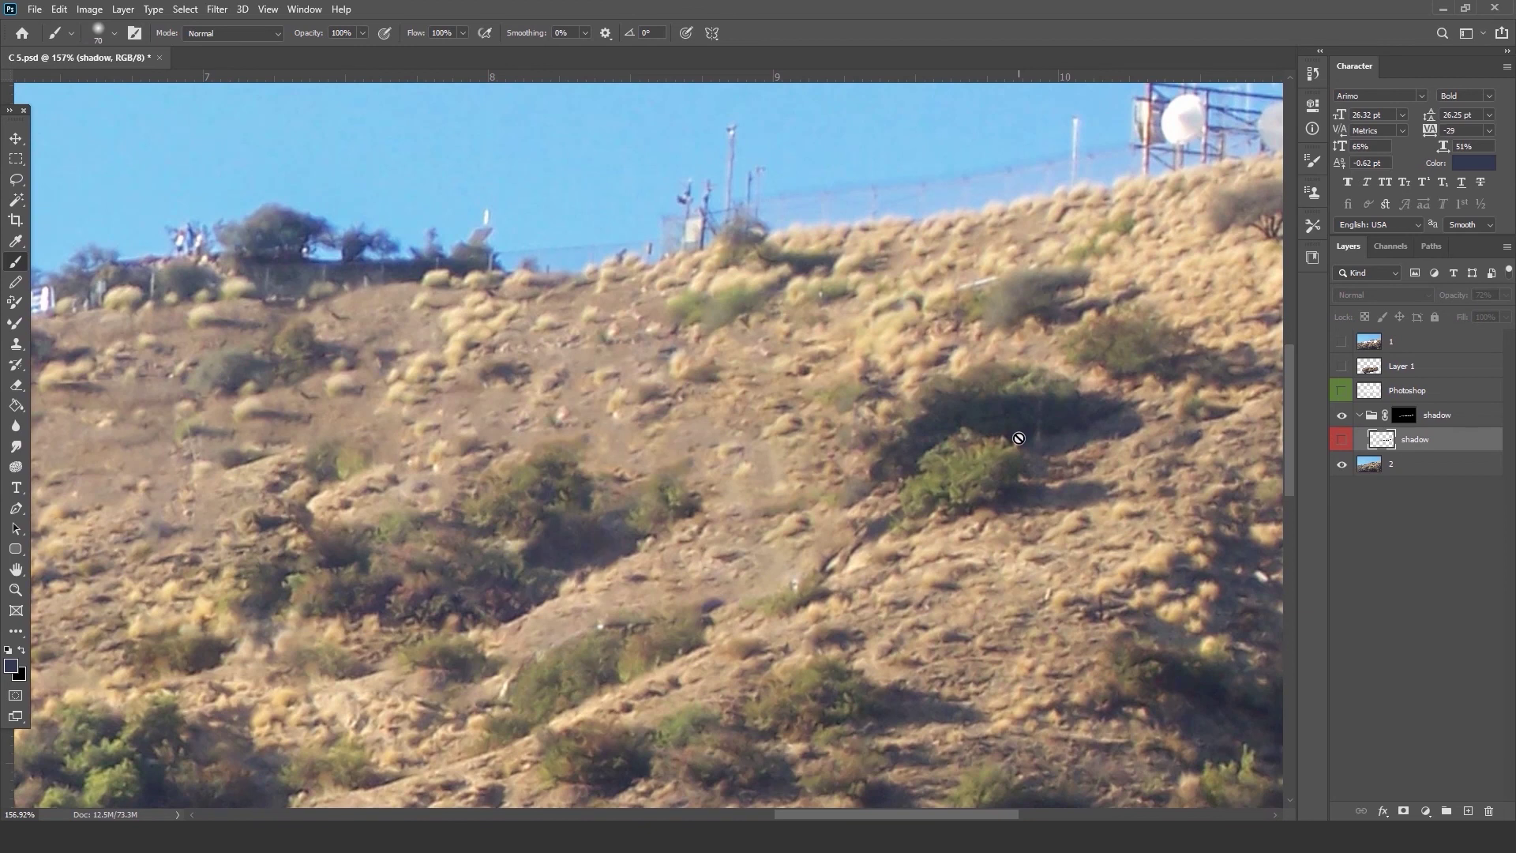
click(1411, 439)
click(1468, 811)
double_click(1416, 440)
text(shadow 2)
key(Return)
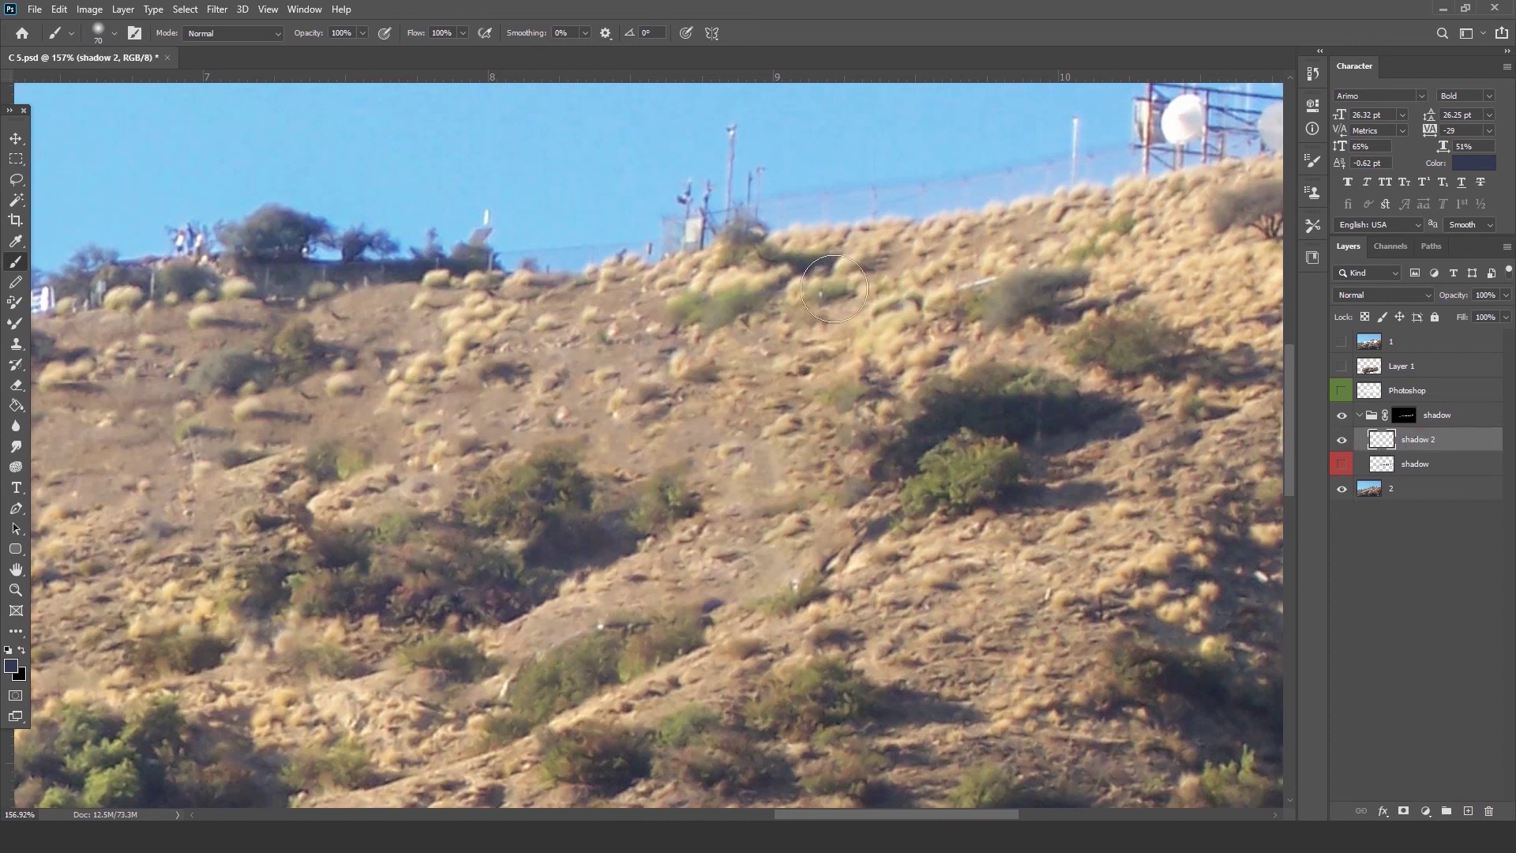
Paint the masked shadow area on shadow 2 with a 511 px soft round brush in a dark tone sampled from the hillside bush's shade.
click(97, 31)
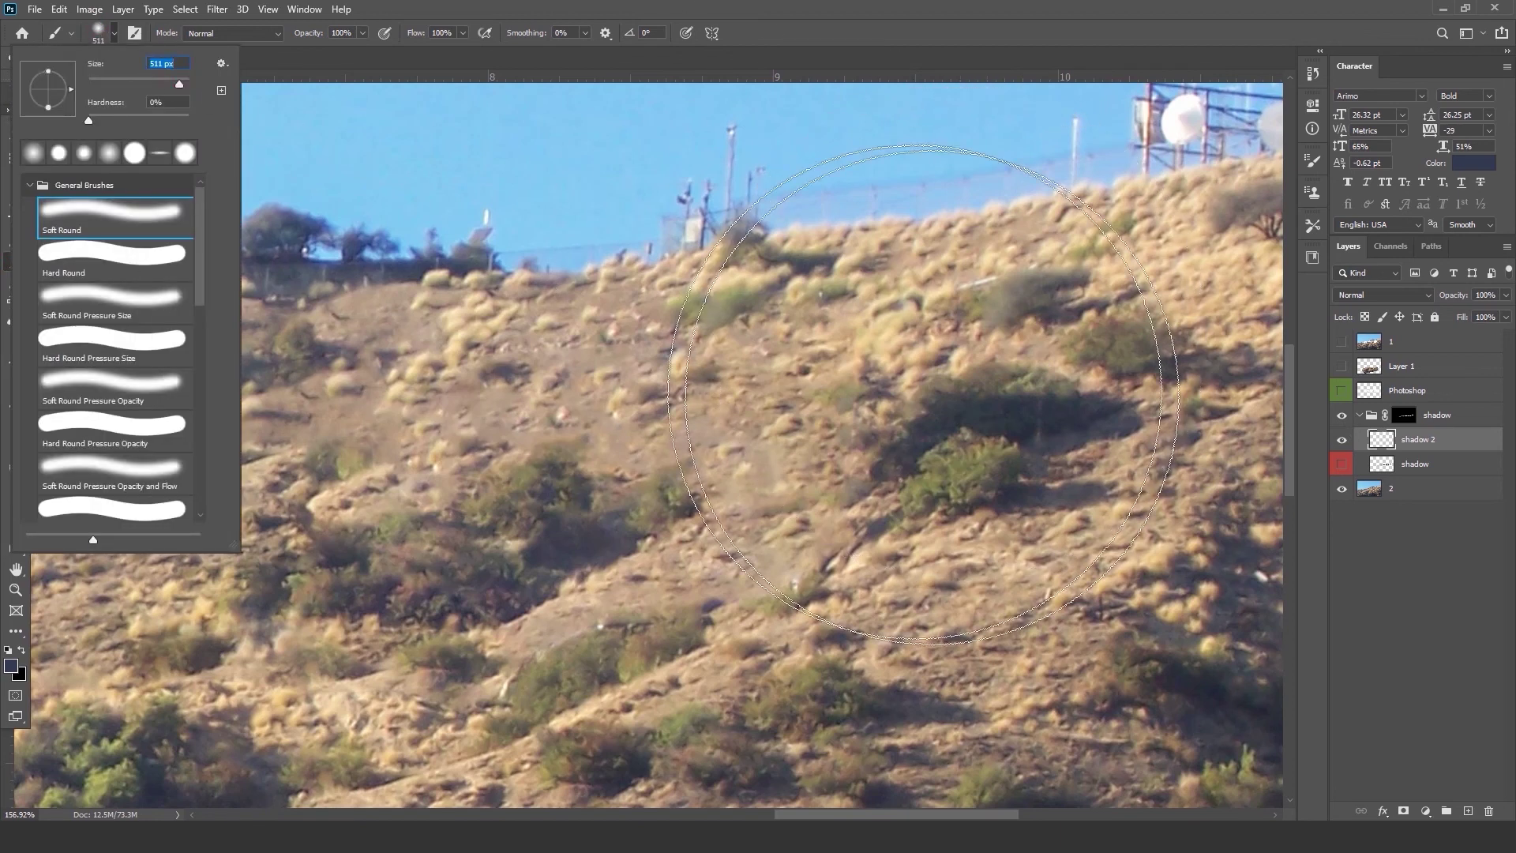
click(1456, 443)
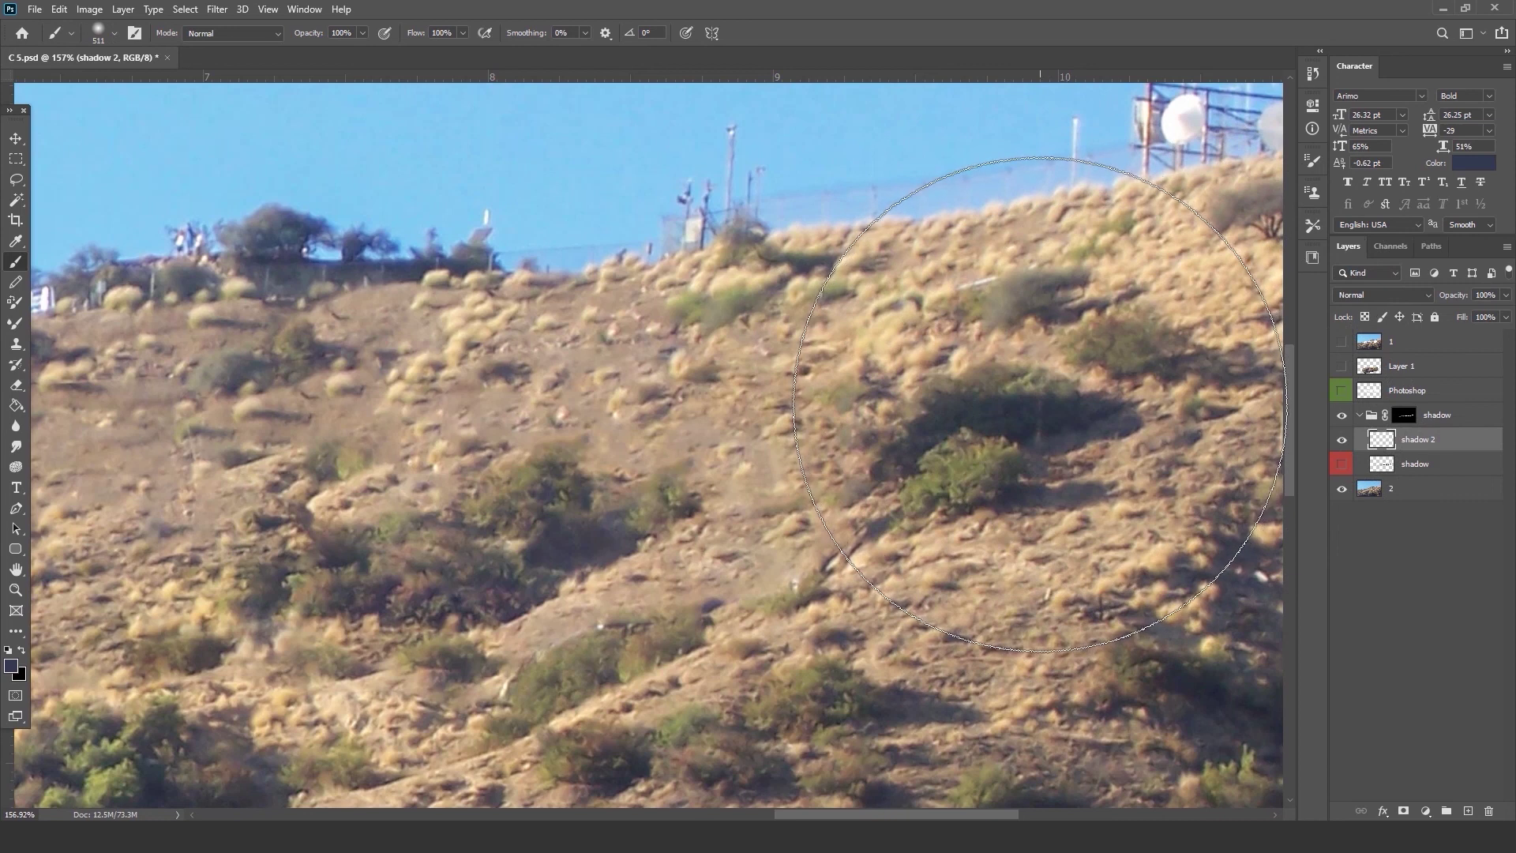
alt+click(1030, 431)
scroll(1017, 420, down, 6)
mouse_move(984, 451)
mouse_down()
mouse_move(853, 536)
mouse_move(668, 547)
mouse_move(158, 494)
mouse_up()
drag(699, 492, 609, 493)
drag(804, 466, 1221, 435)
mouse_move(643, 508)
mouse_down()
mouse_move(395, 507)
mouse_move(447, 518)
mouse_up()
drag(1081, 472, 507, 470)
Toggle the shadow 2 layer's visibility to examine the natural hillside tones beneath the painted shadow.
scroll(553, 430, up, 7)
drag(581, 531, 777, 467)
click(1338, 446)
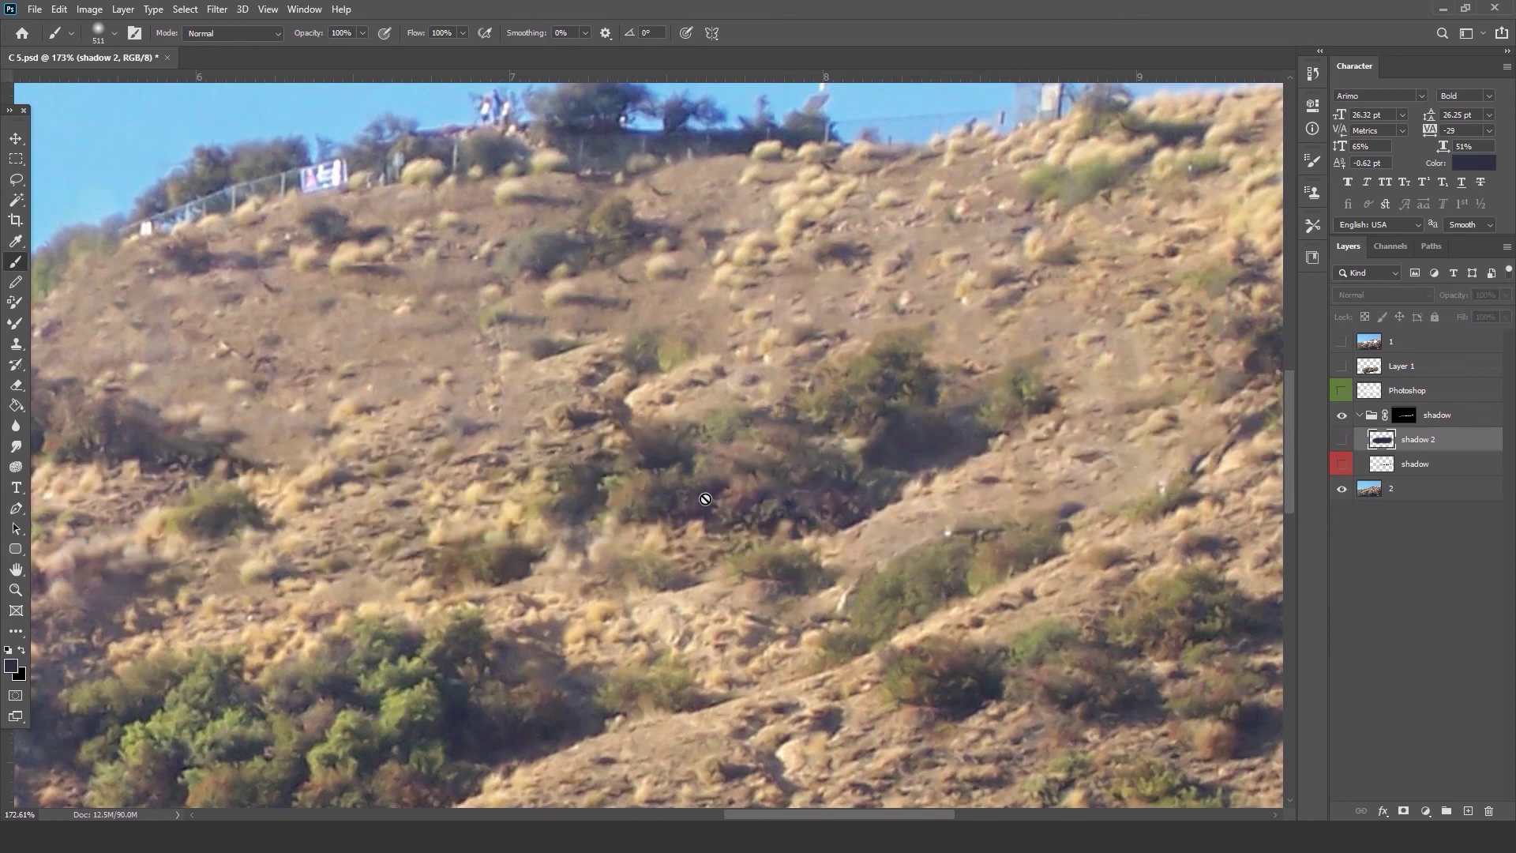
drag(206, 480, 646, 472)
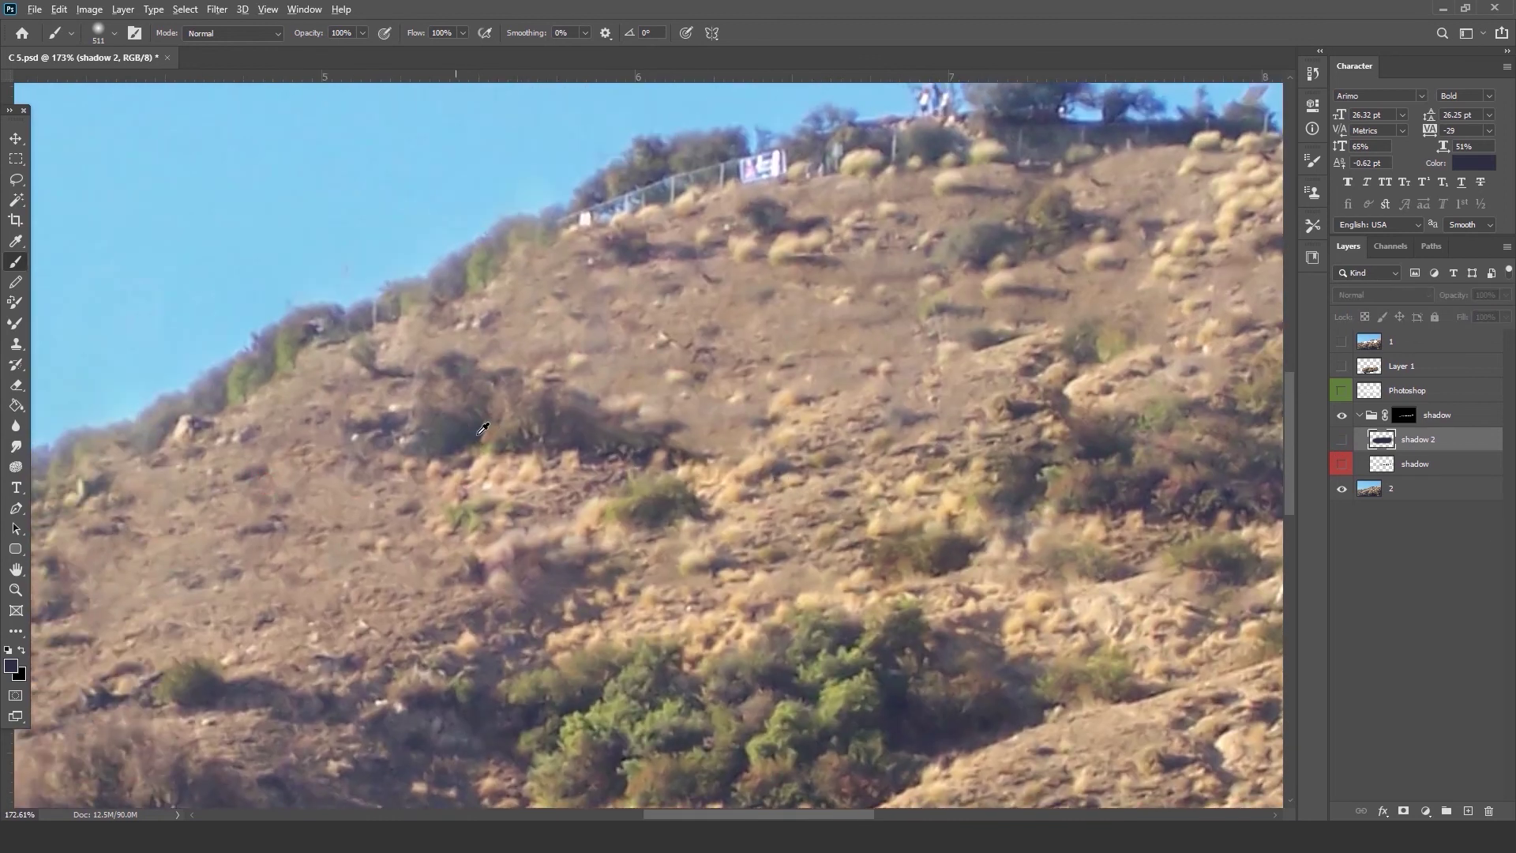
click(1342, 440)
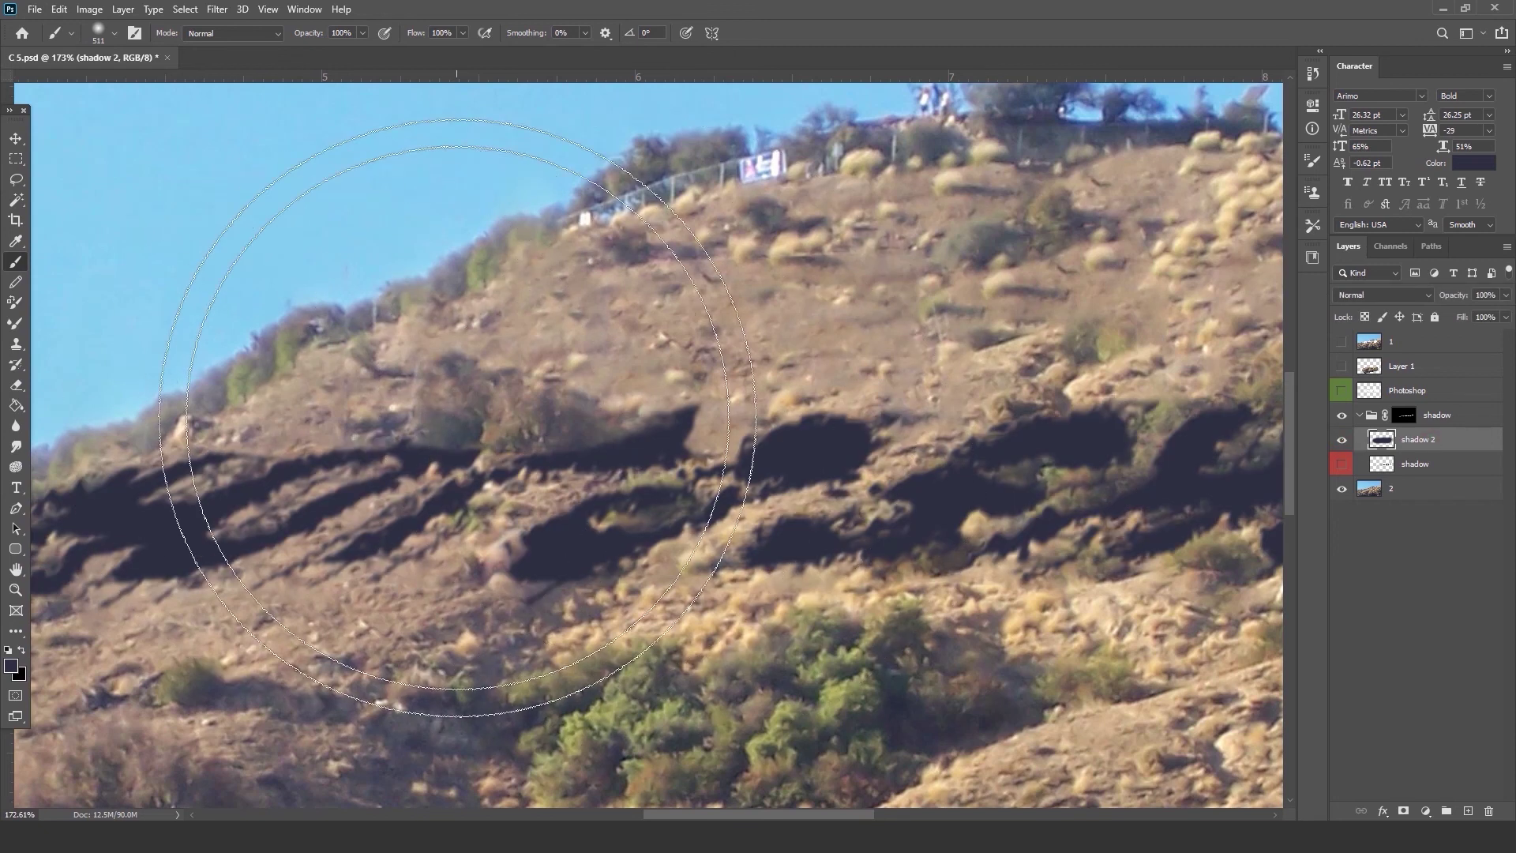
Recolour the shadow beside the brownish bush on the slope with a tone sampled from that bush.
scroll(466, 417, up, 5)
drag(624, 618, 547, 405)
scroll(547, 405, down, 3)
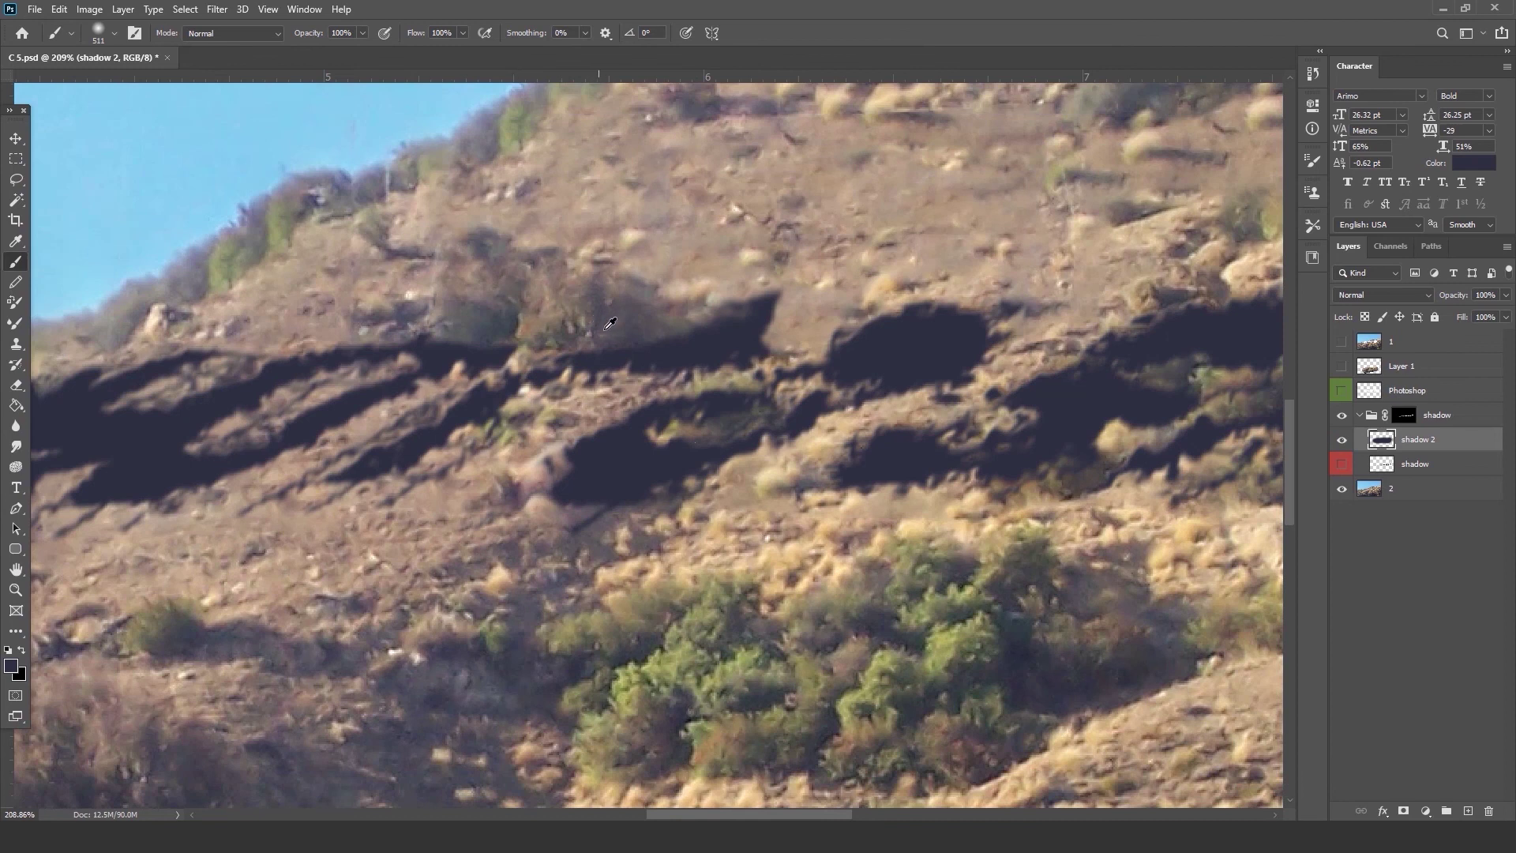
alt+click(598, 324)
click(607, 382)
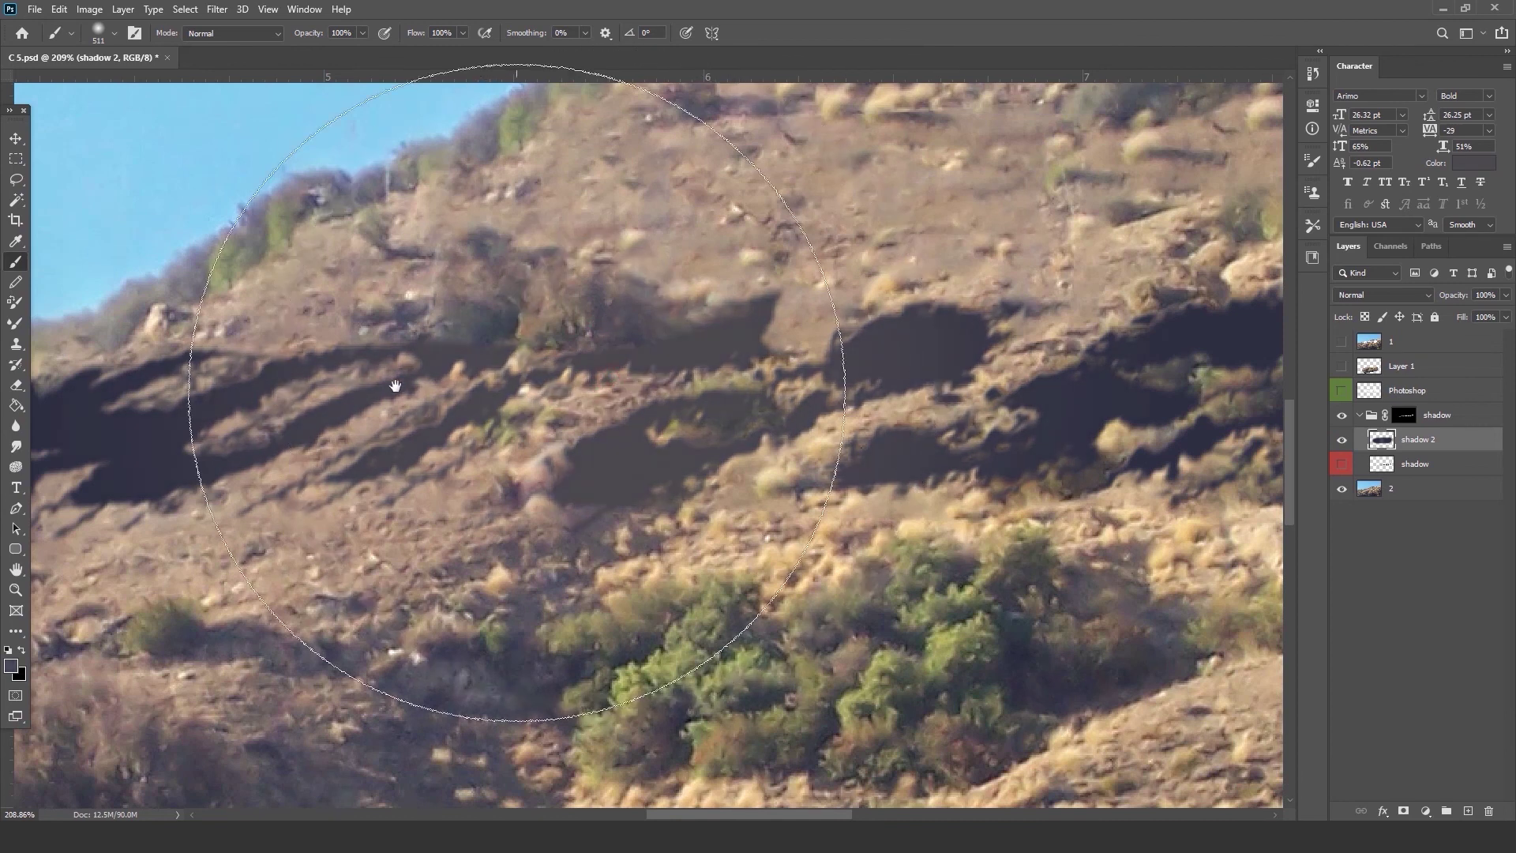
Recolour the shadow's far end near the trees with a dark tone sampled from the surrounding scenery.
drag(378, 383, 904, 387)
drag(303, 440, 610, 382)
alt+click(581, 393)
click(590, 445)
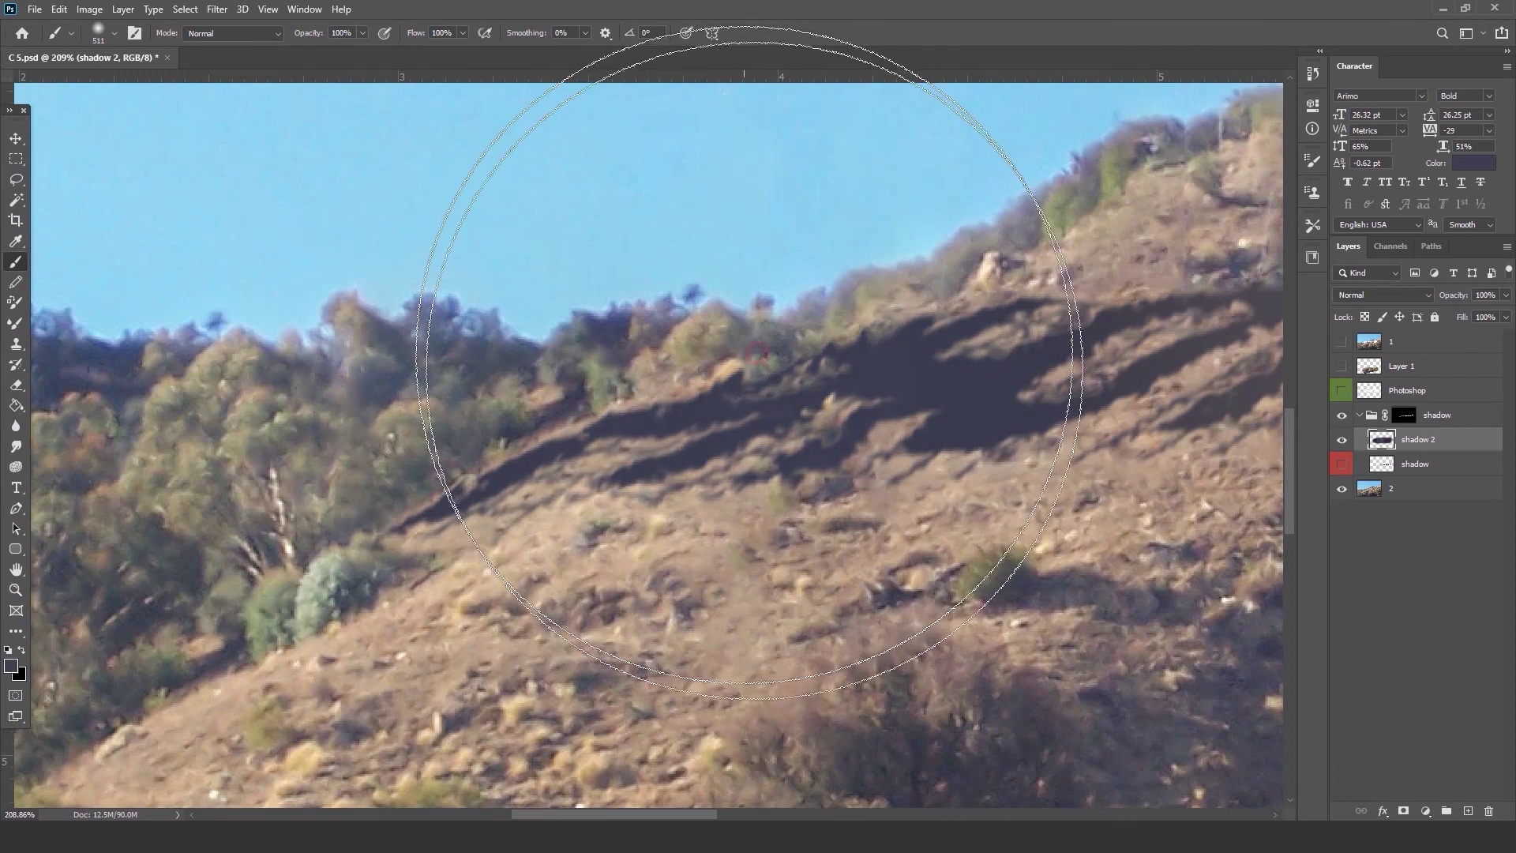
Repaint the shadow of the last letters with dark tones sampled from the shaded bushes on the upper slope.
scroll(556, 421, down, 5)
scroll(580, 422, down, 1)
drag(1185, 546, 707, 551)
drag(857, 494, 456, 564)
drag(1056, 347, 1033, 378)
scroll(1034, 375, up, 10)
alt+click(995, 351)
click(911, 392)
scroll(884, 395, down, 4)
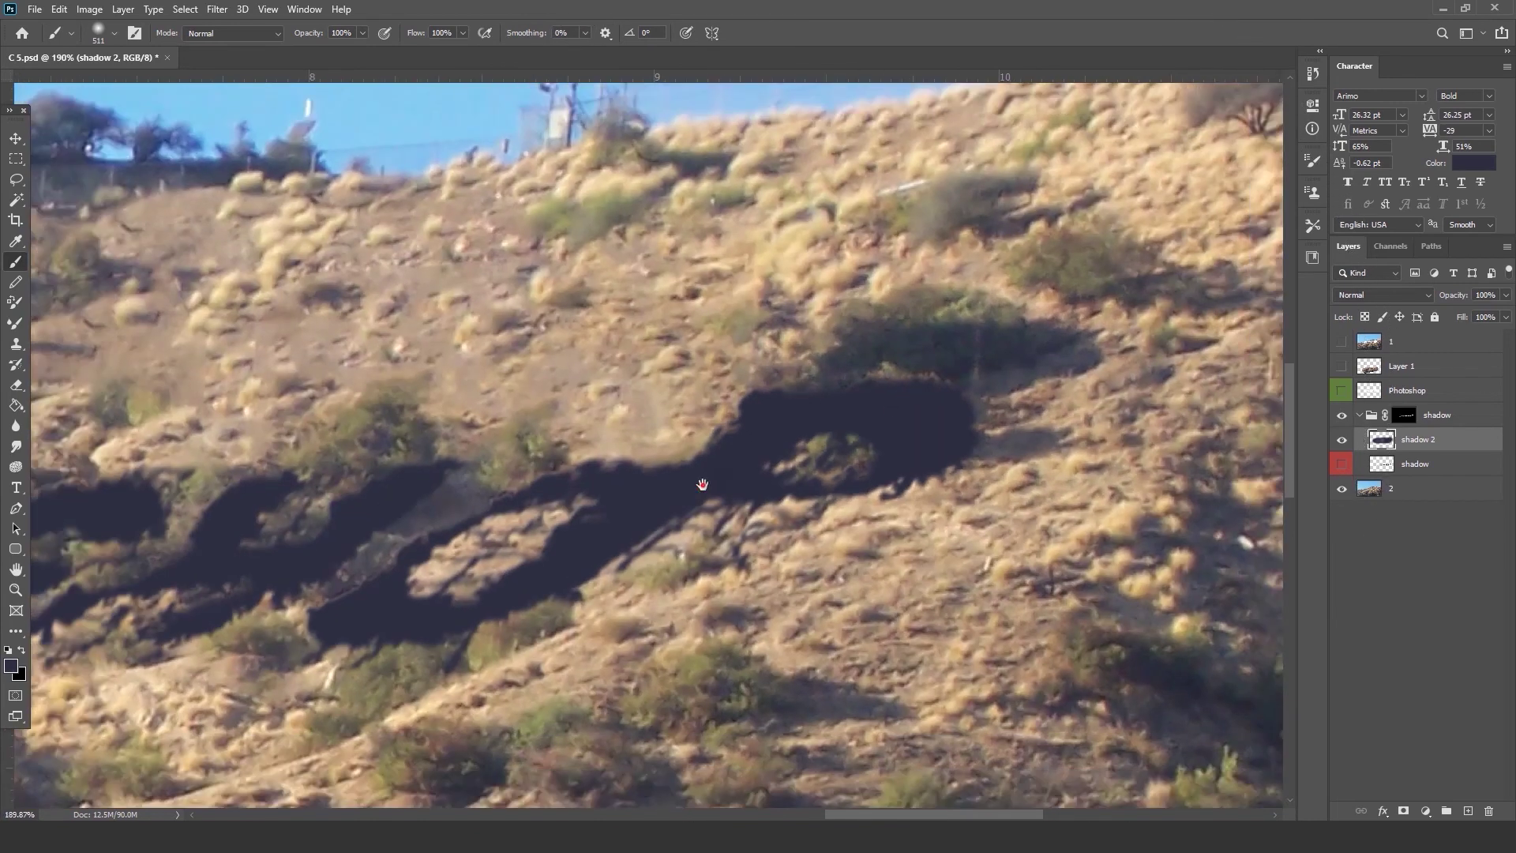
alt+click(772, 455)
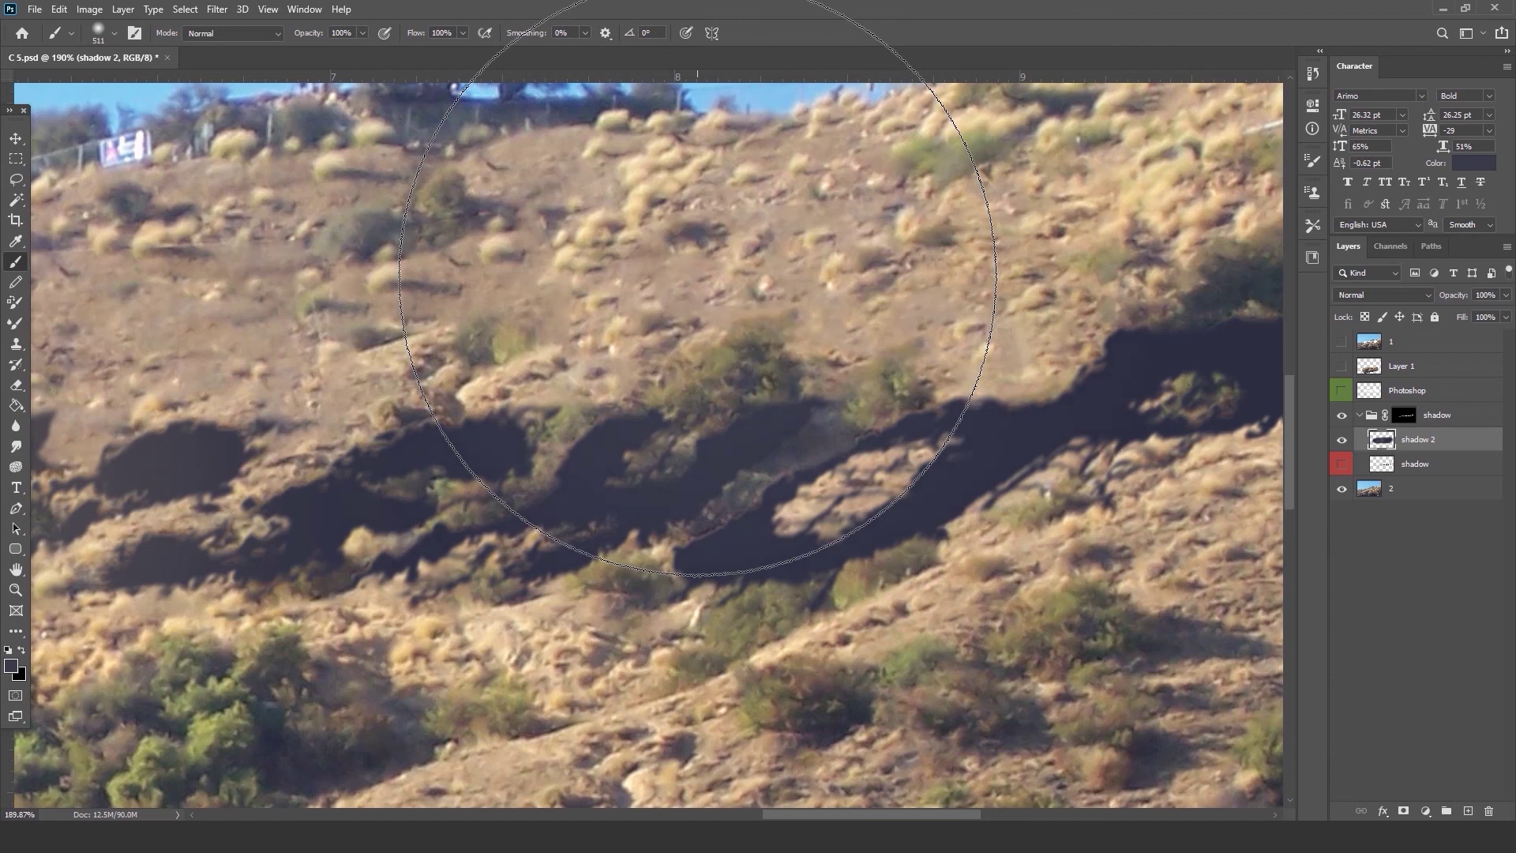
drag(549, 660, 964, 482)
Toggle layer 1's visibility repeatedly to compare the painted shadow with the original HOLLYWOOD sign photo.
scroll(900, 457, down, 8)
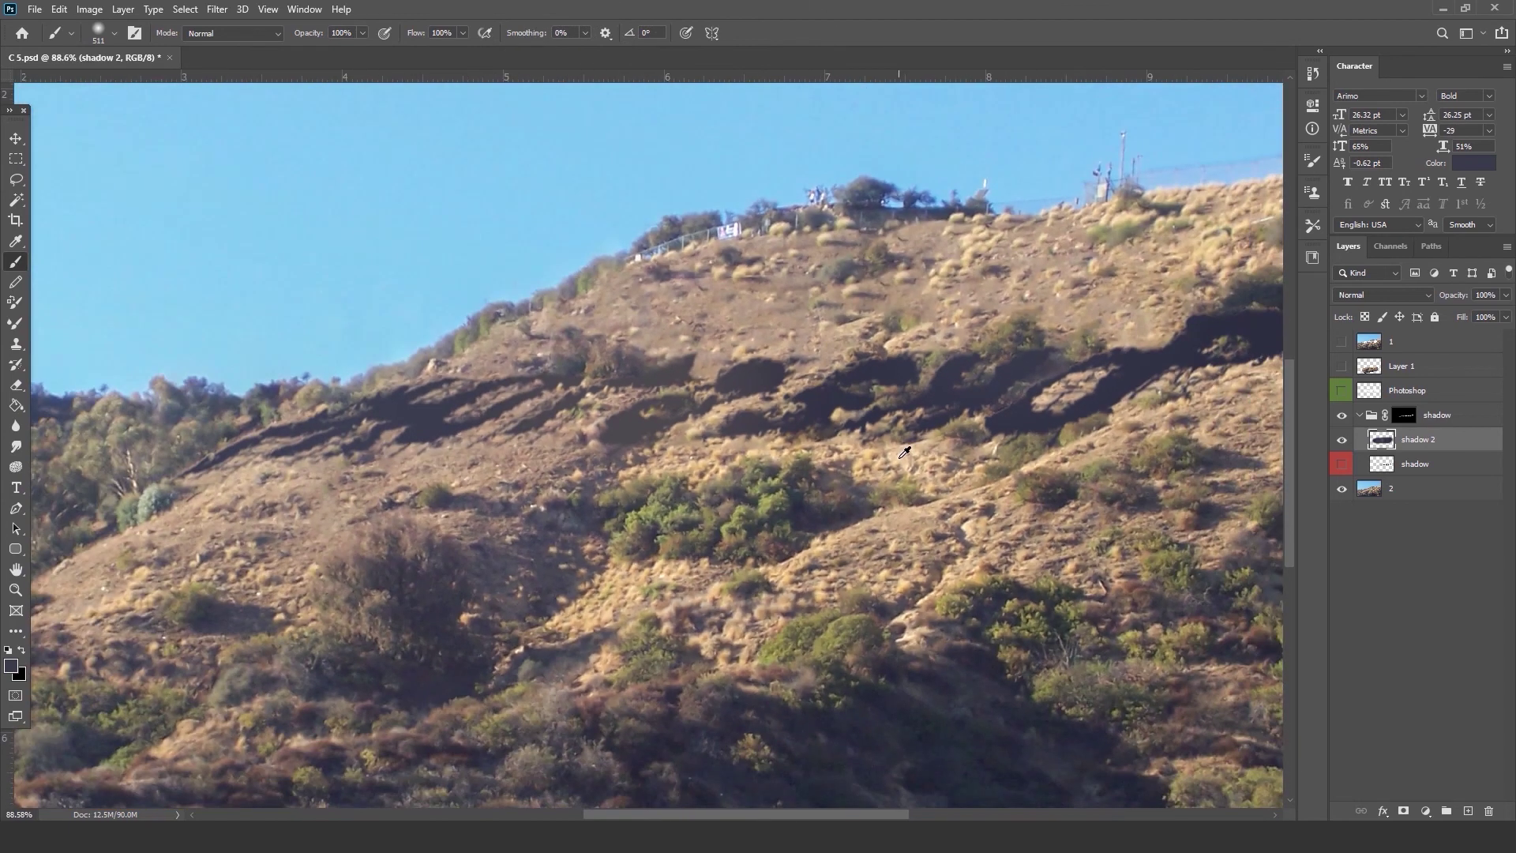
scroll(876, 430, down, 3)
drag(830, 434, 712, 501)
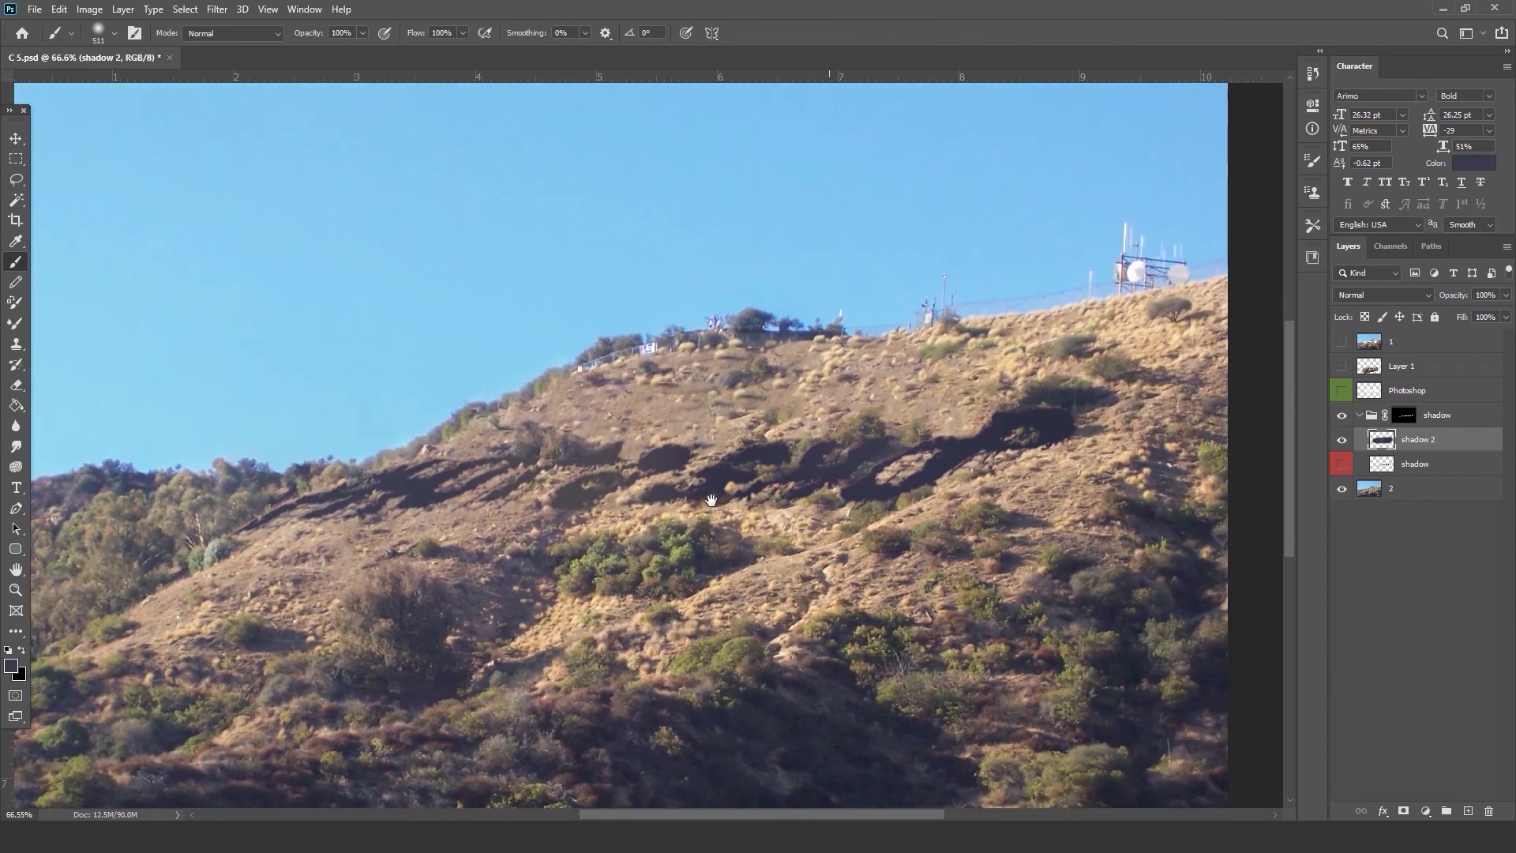
click(17, 140)
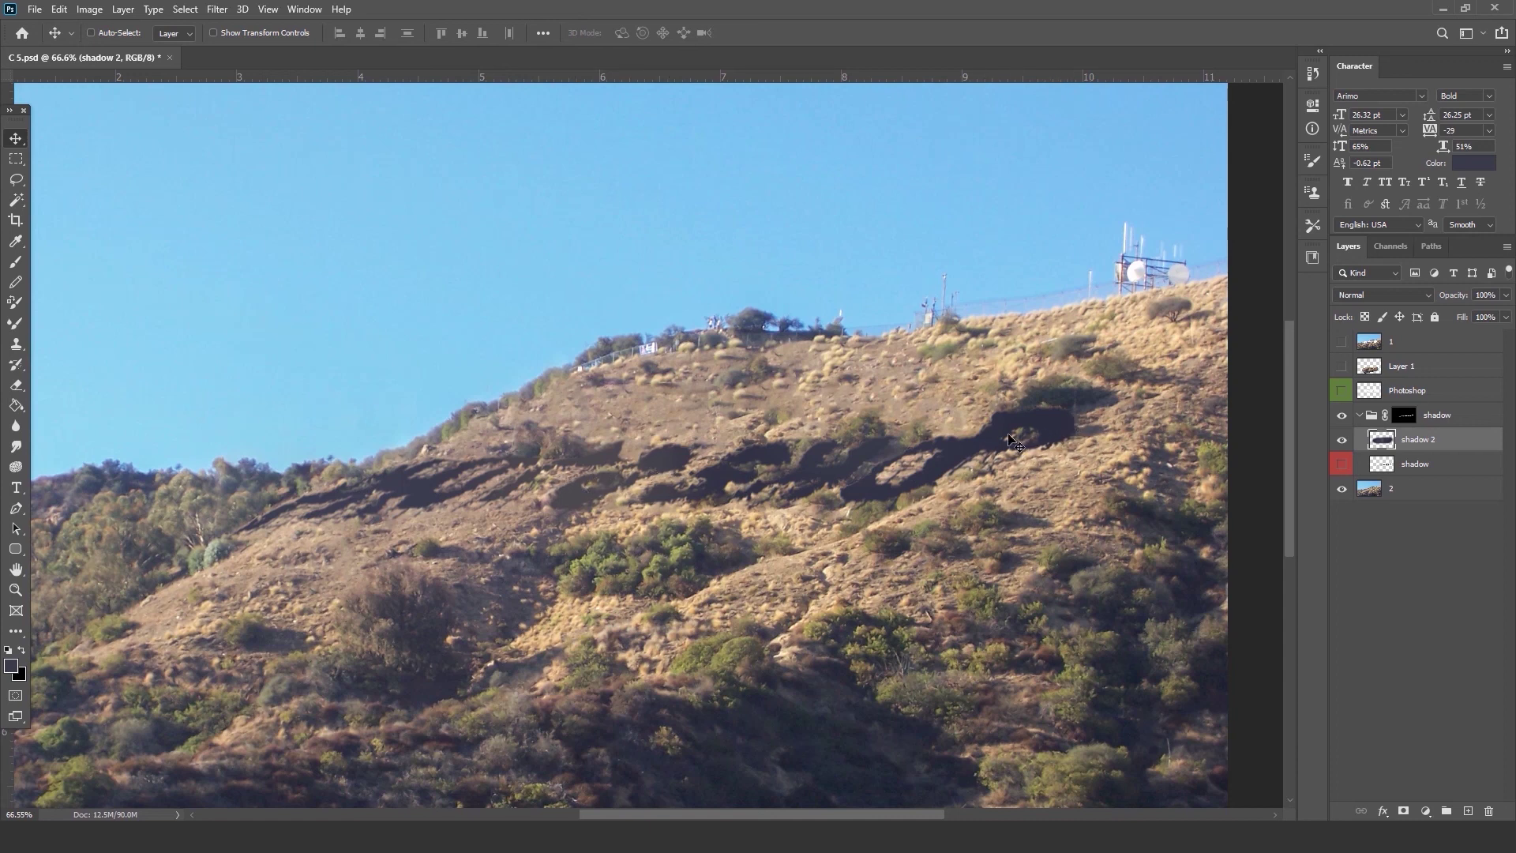
scroll(1057, 418, up, 2)
scroll(1057, 419, down, 2)
scroll(783, 396, up, 5)
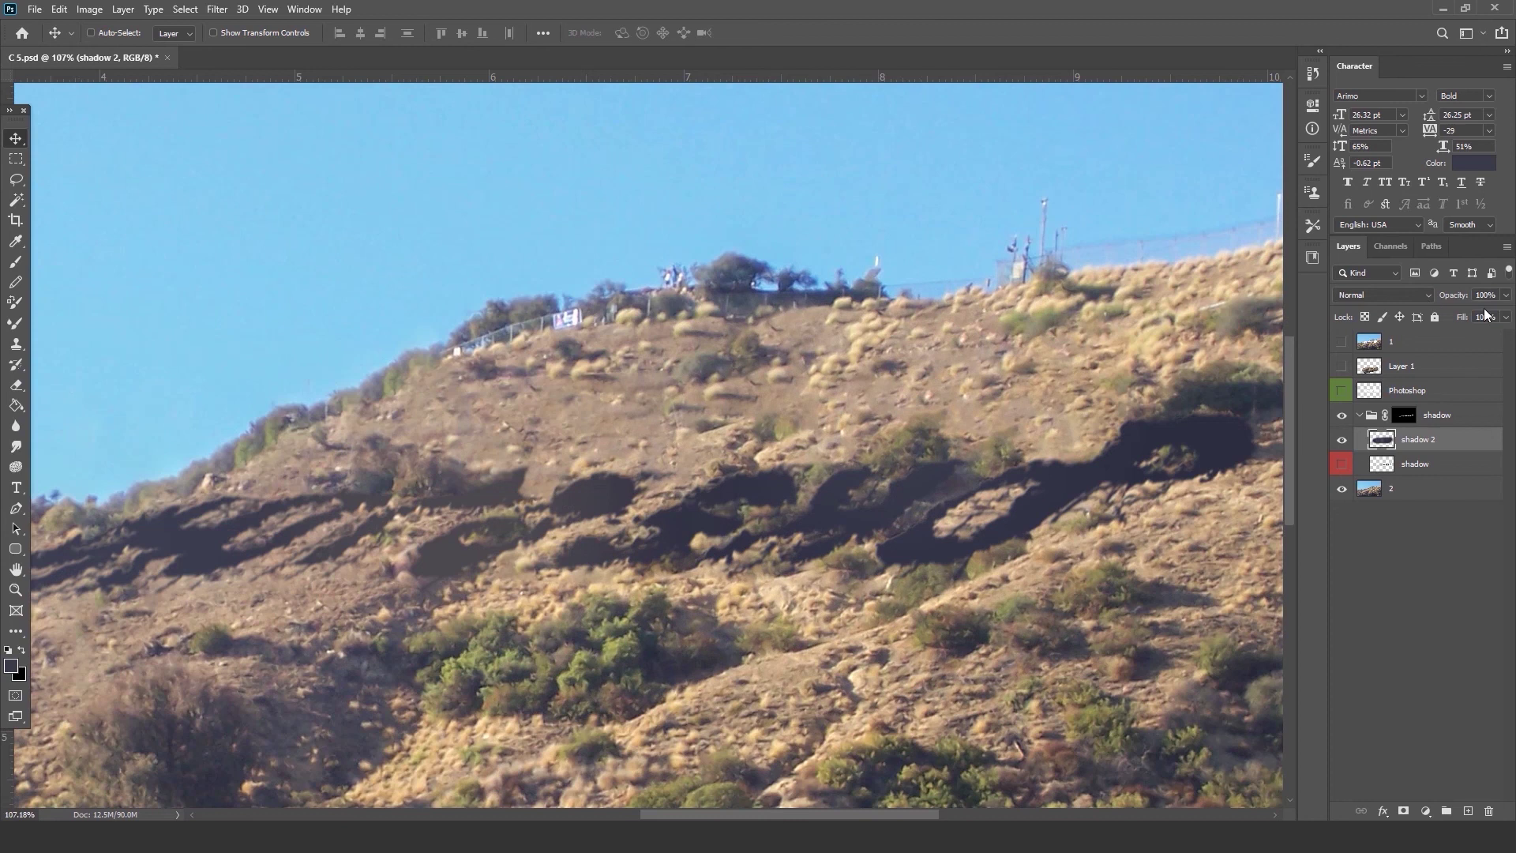
click(1343, 342)
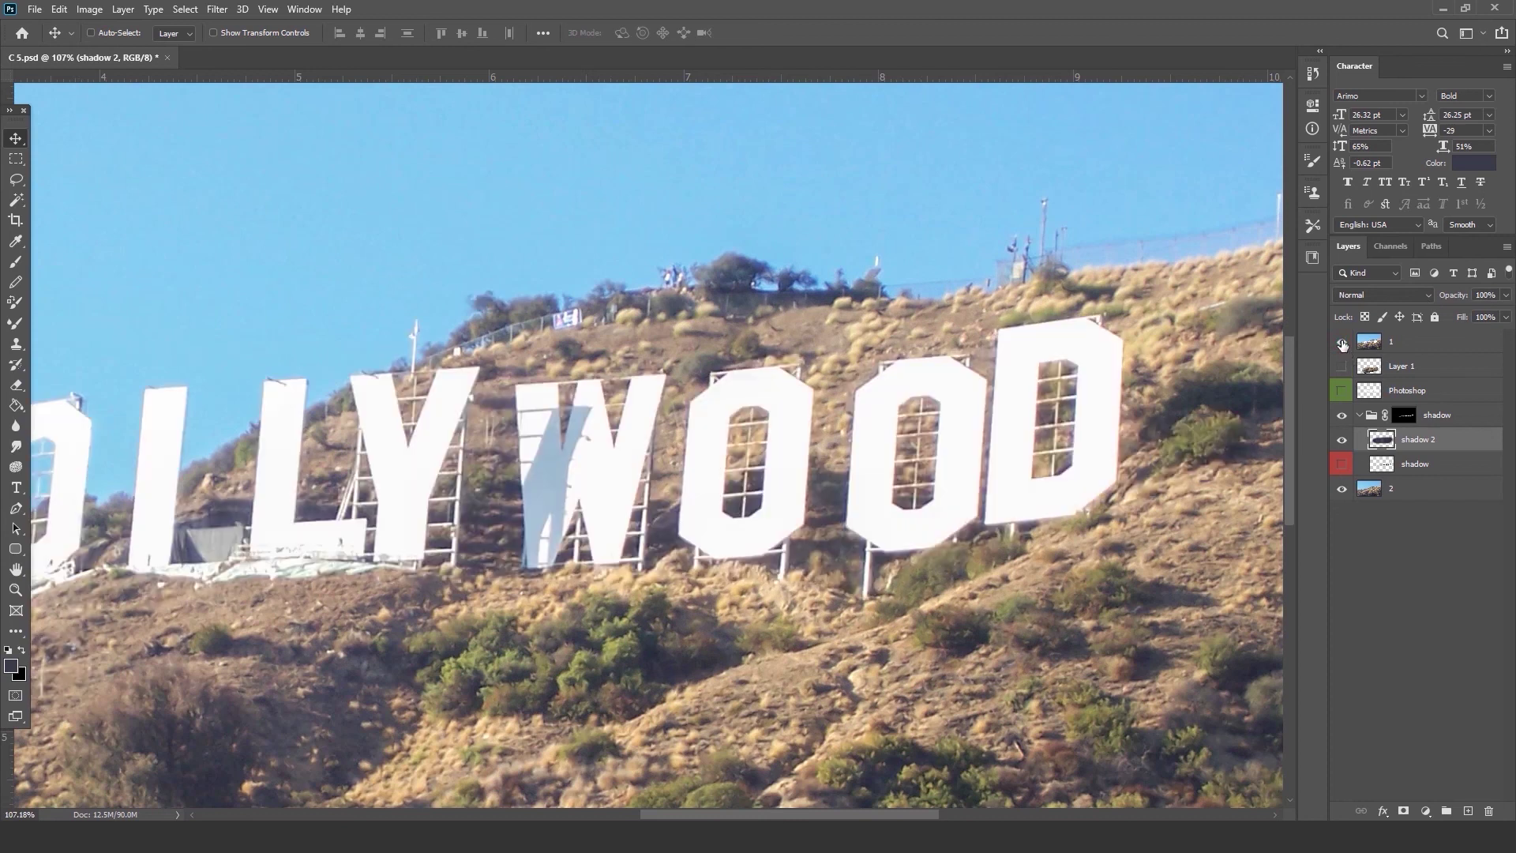
click(1342, 342)
click(1342, 343)
click(1342, 342)
click(1342, 343)
click(1342, 343)
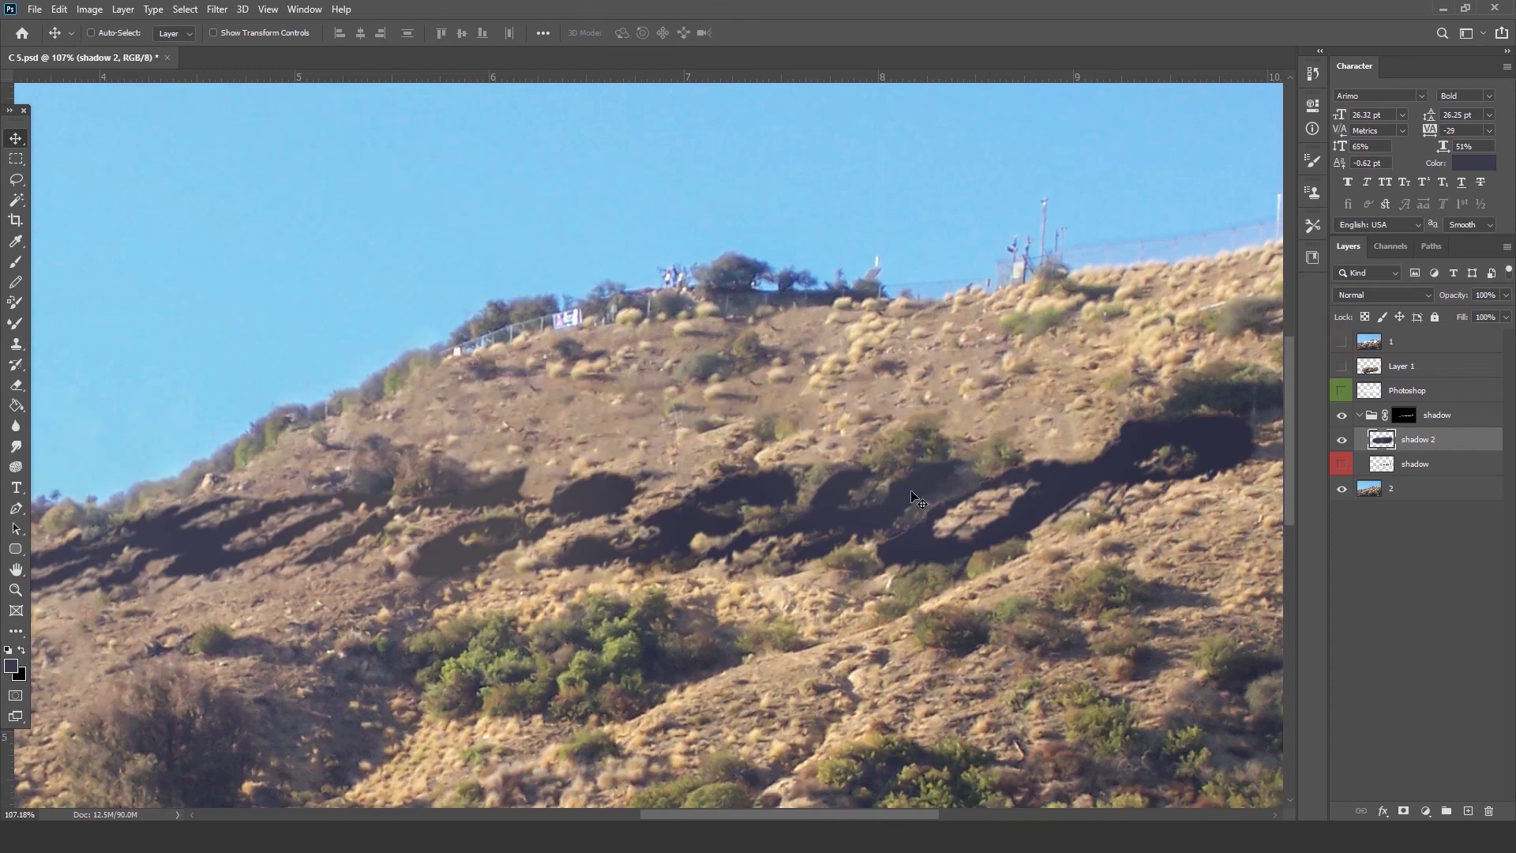
Lower the shadow 2 layer's opacity to 82% so the terrain texture shows through.
scroll(1069, 481, up, 5)
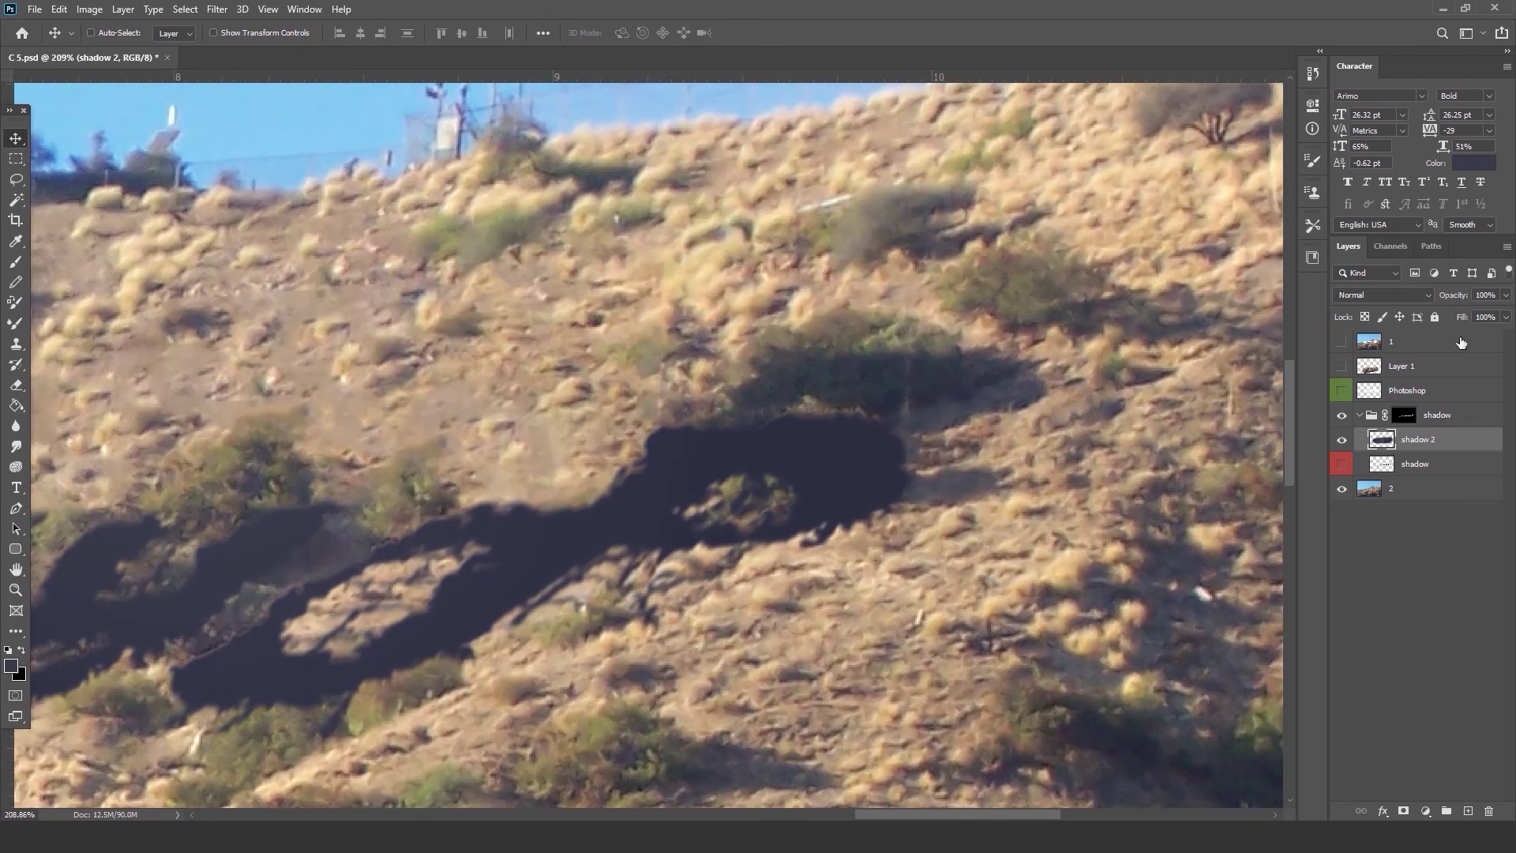
click(1505, 297)
drag(1492, 316, 1497, 317)
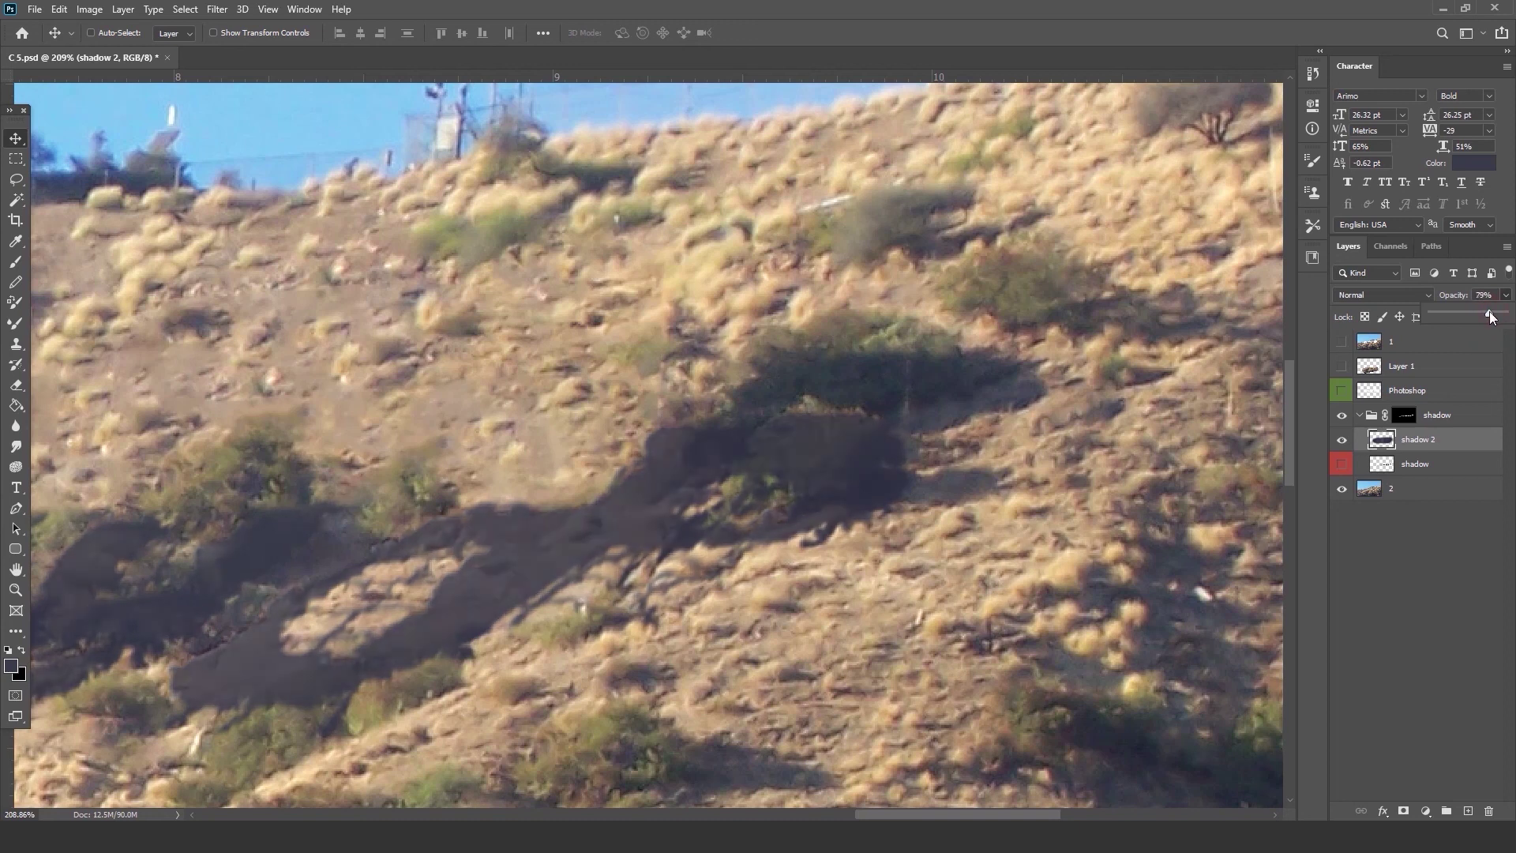
scroll(982, 406, down, 5)
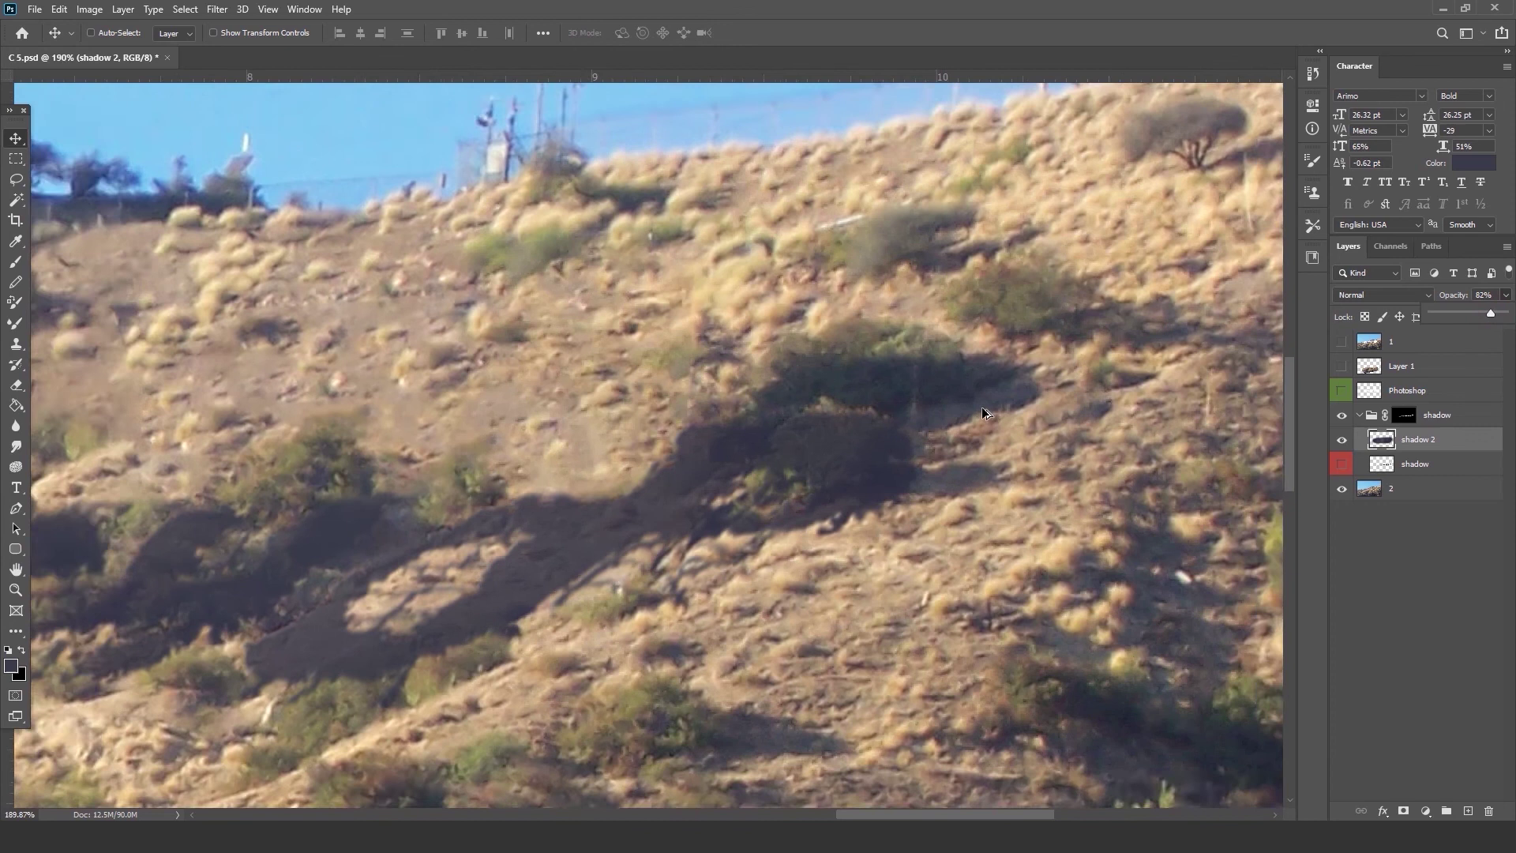
scroll(930, 439, down, 6)
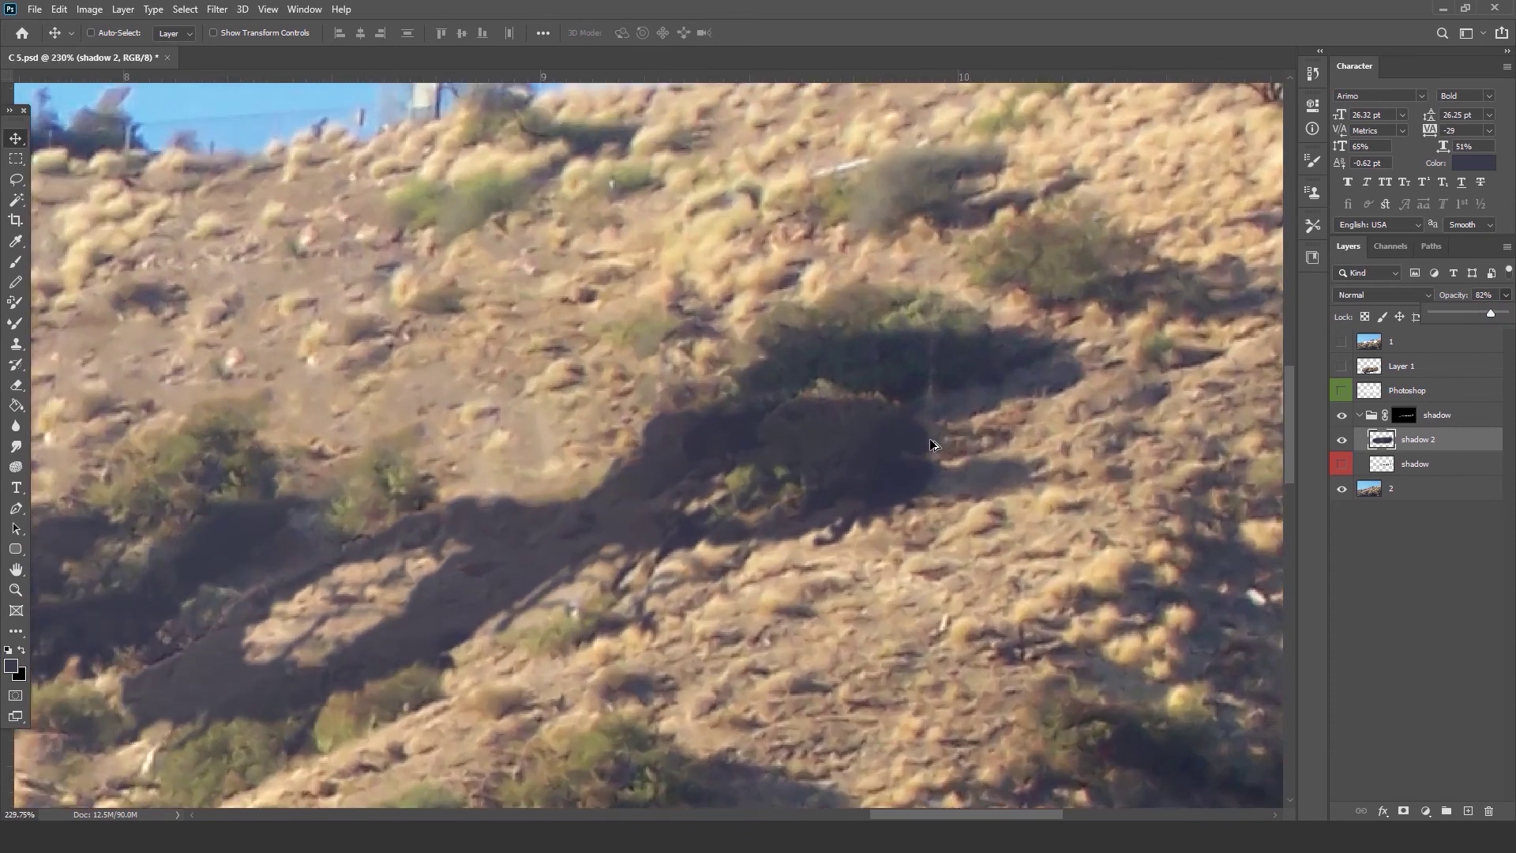
scroll(923, 451, down, 2)
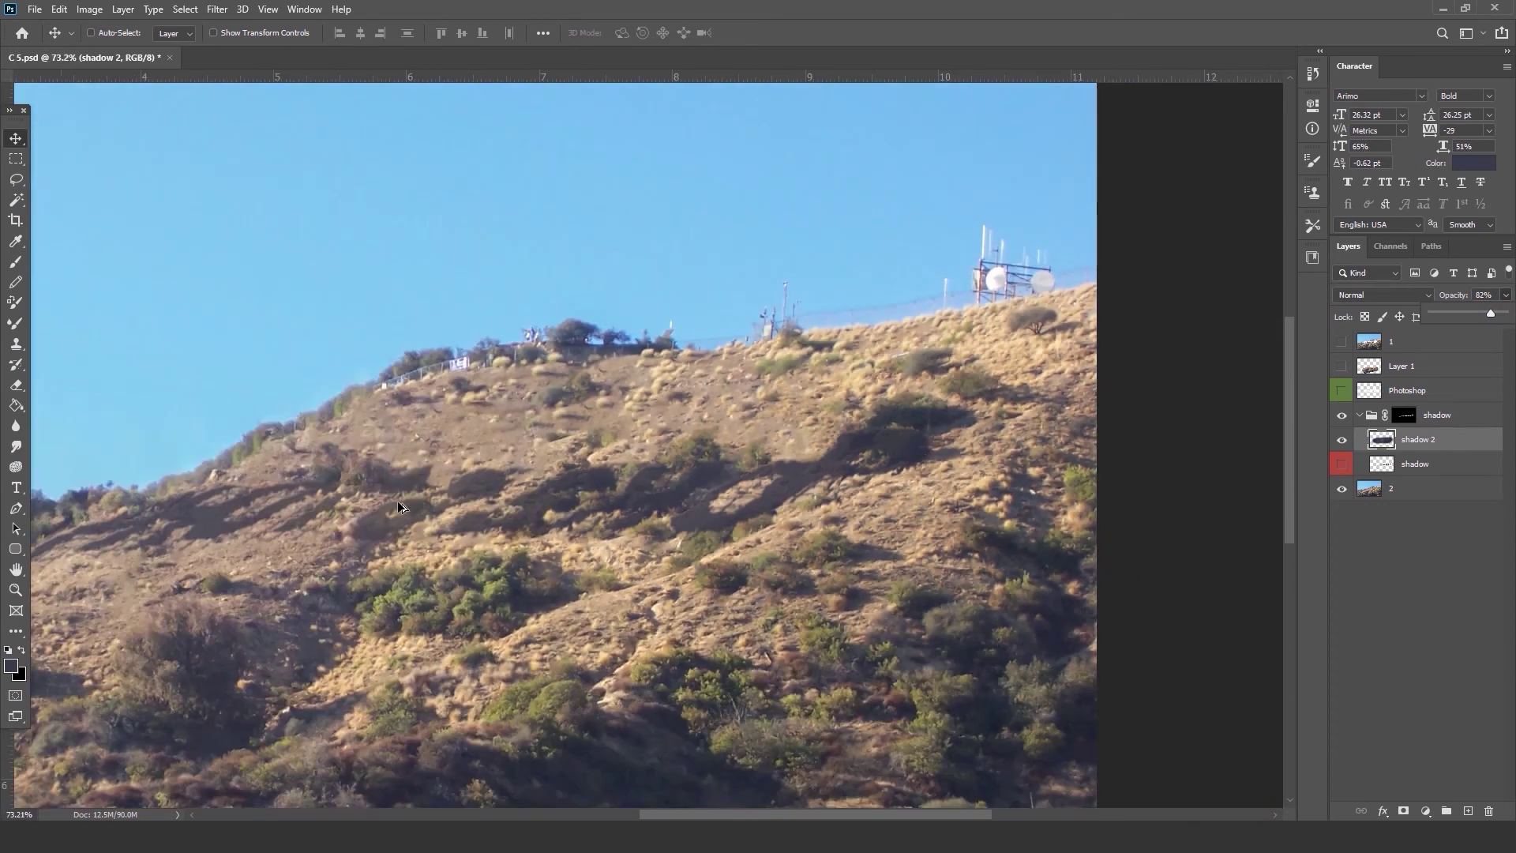
scroll(398, 502, up, 4)
drag(431, 520, 652, 502)
scroll(656, 494, down, 1)
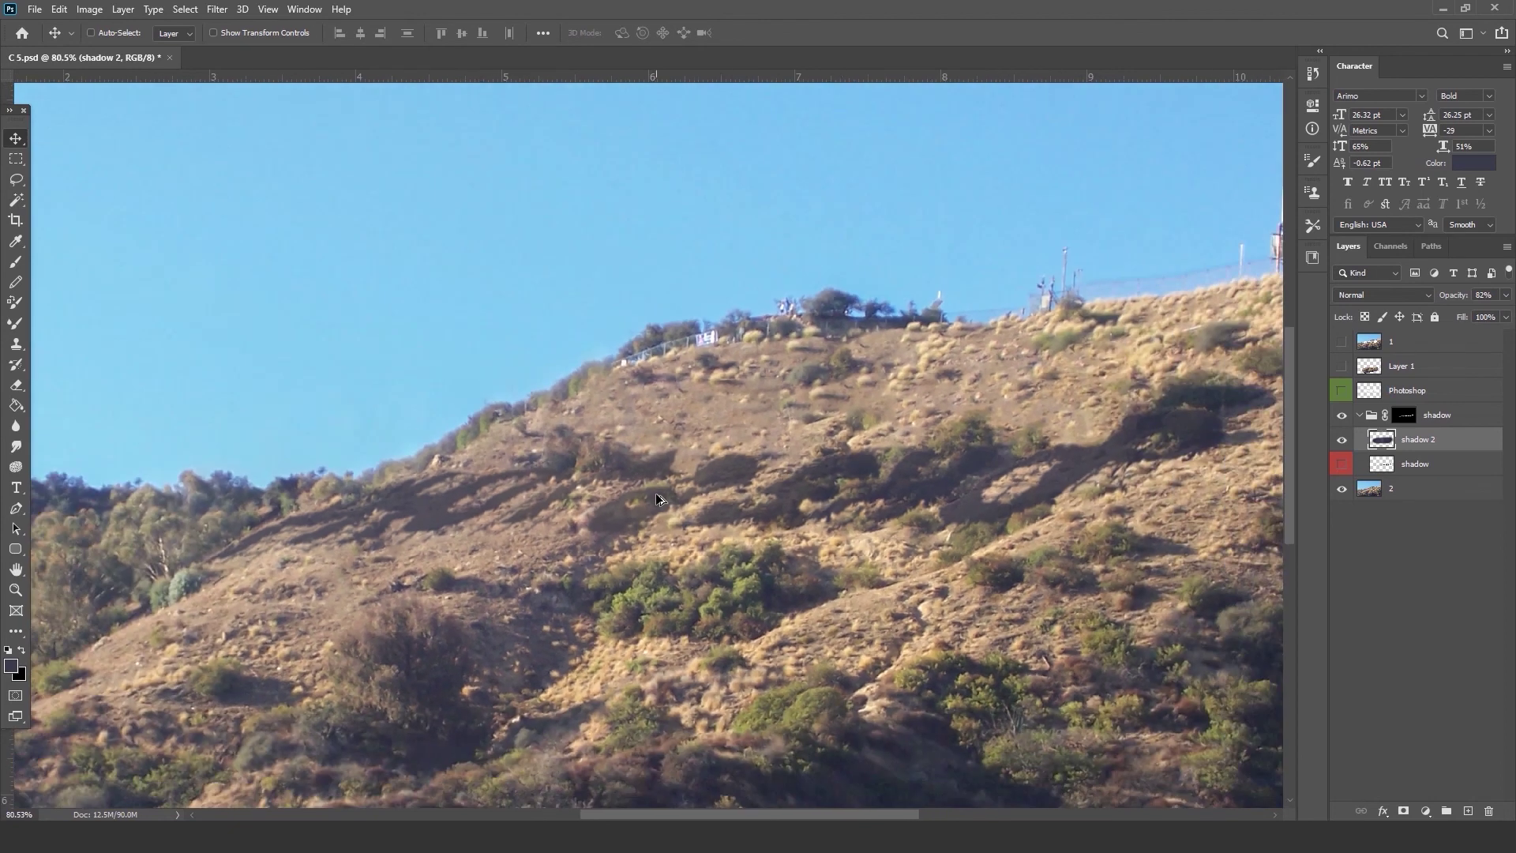
scroll(656, 496, up, 1)
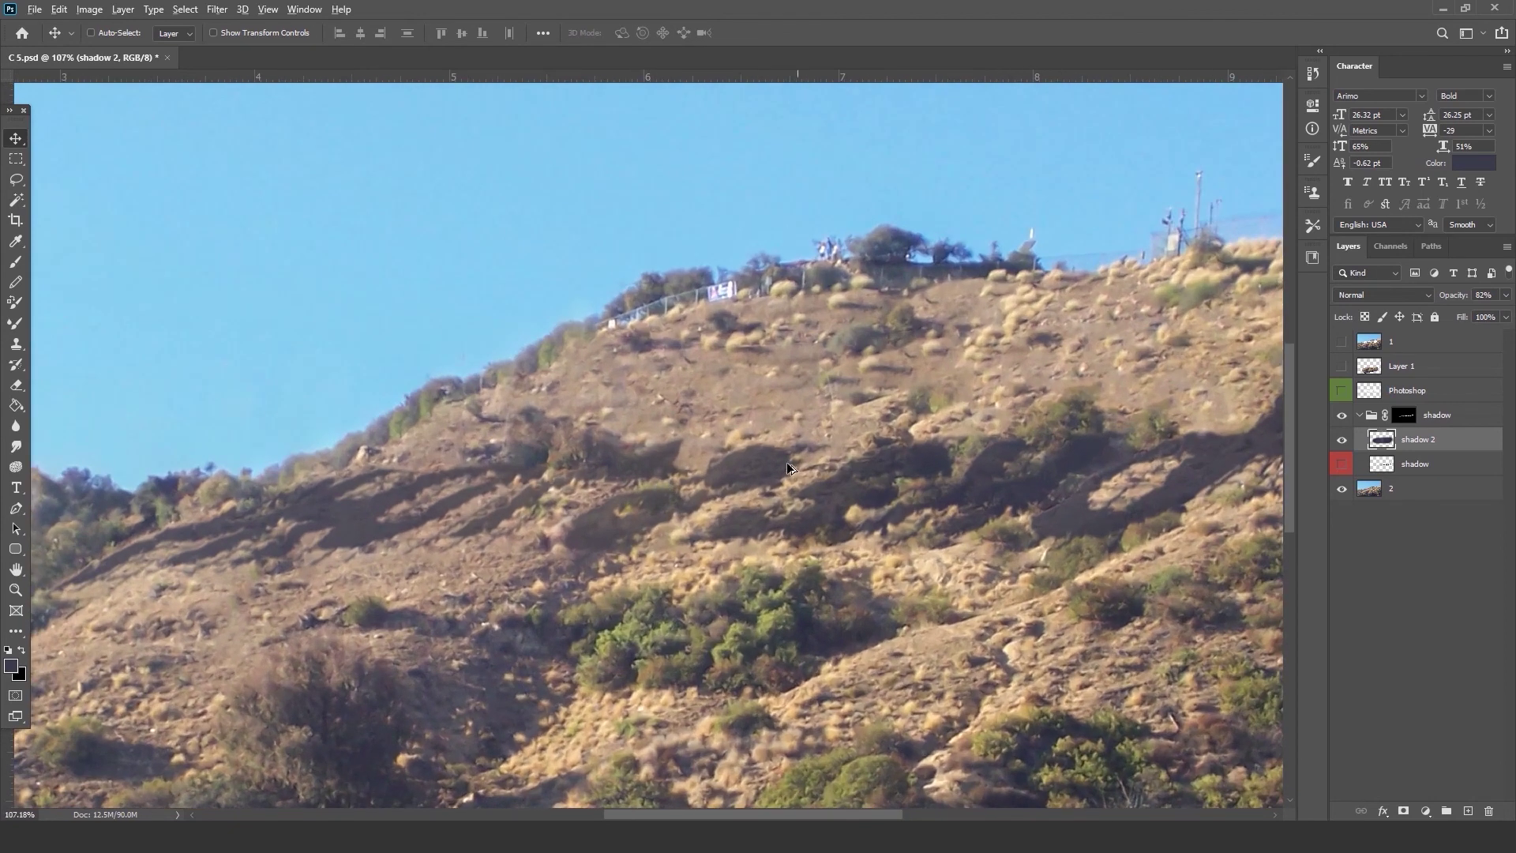
scroll(789, 466, down, 2)
Show the Photoshop lettering layer and the Layer 1 foreground over the shadowed hillside.
click(1398, 392)
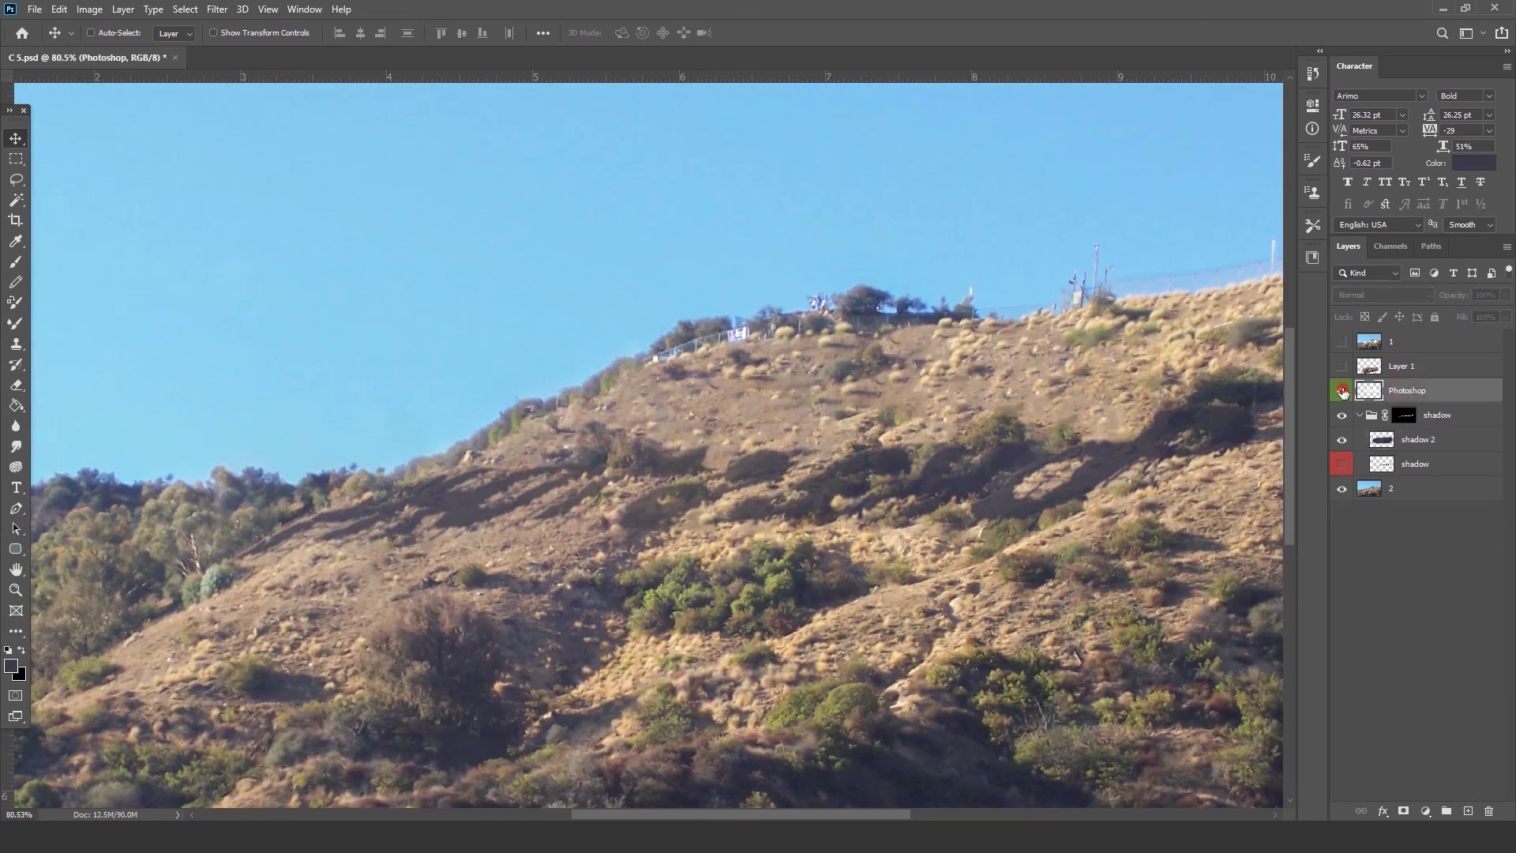
click(1341, 390)
drag(1161, 439, 997, 450)
click(1343, 366)
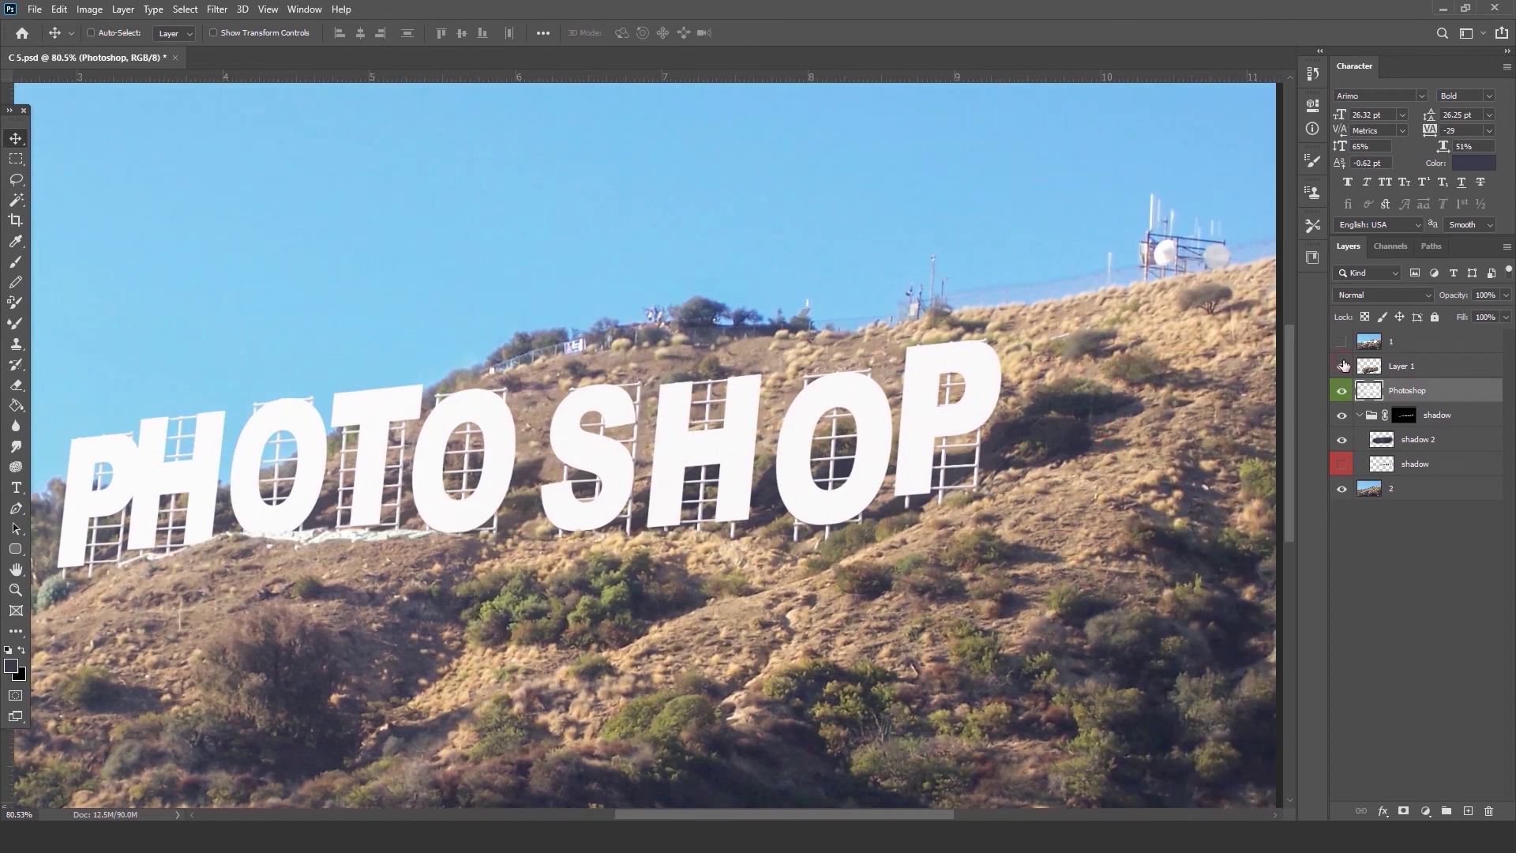
Load Layer 1's outline as a selection to inspect the extent of the foreground cutout, and deselect it.
click(1432, 368)
ctrl+click(1368, 366)
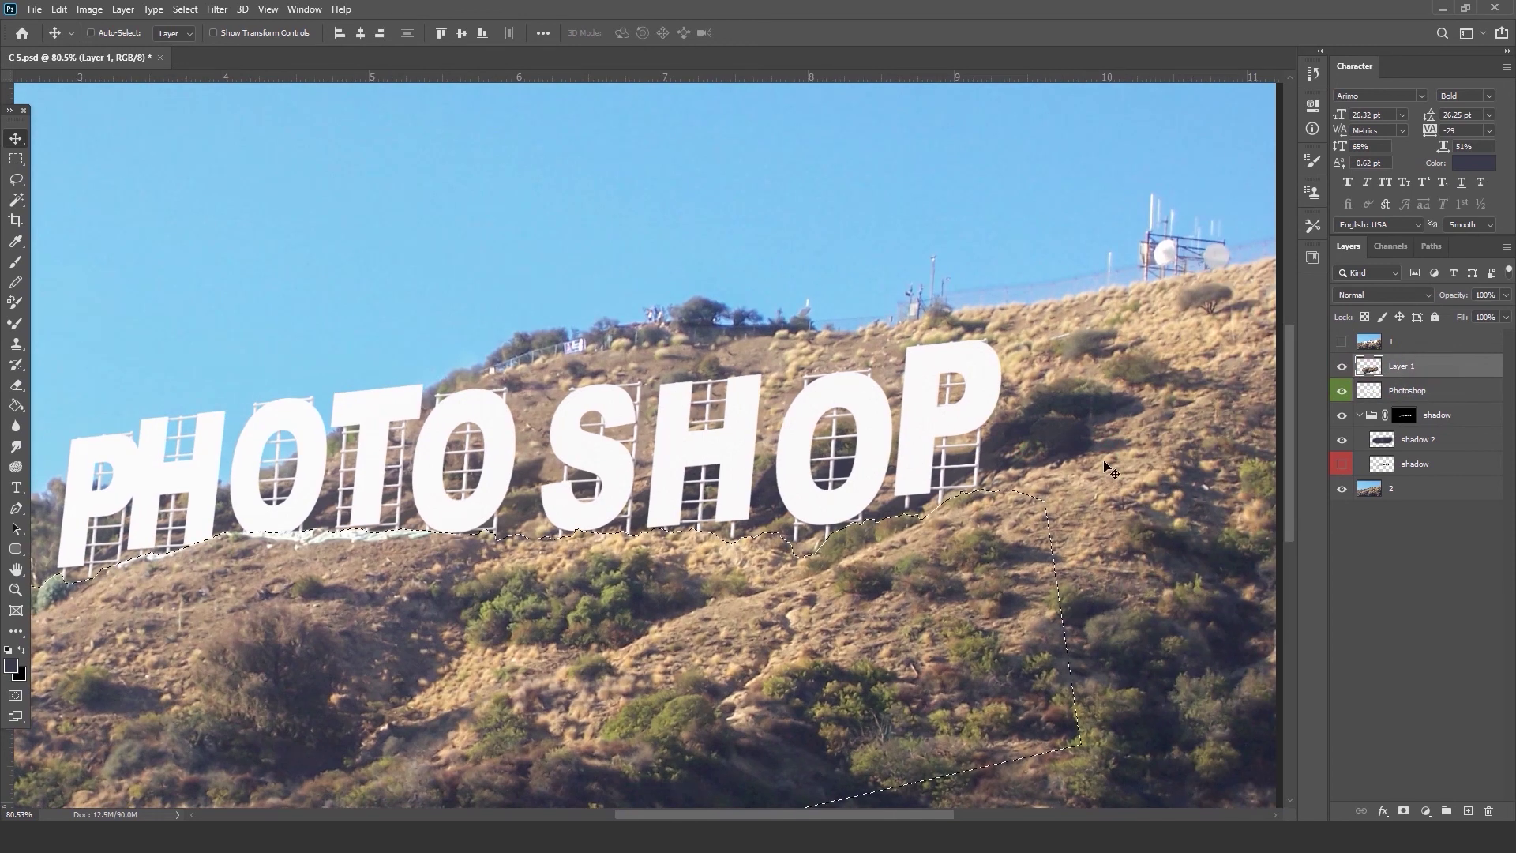
click(16, 160)
click(192, 209)
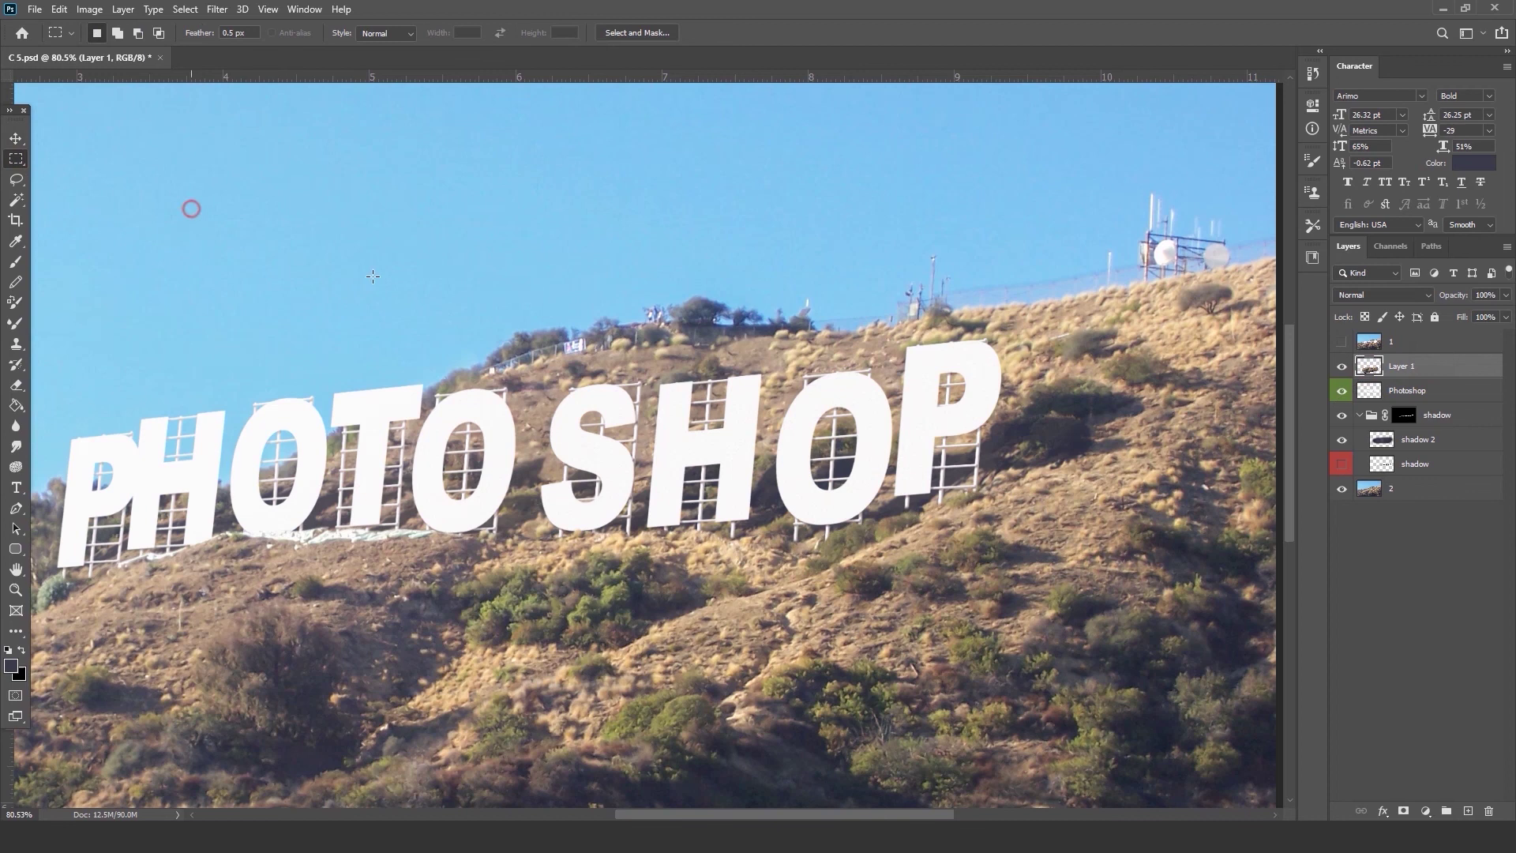
scroll(806, 376, down, 4)
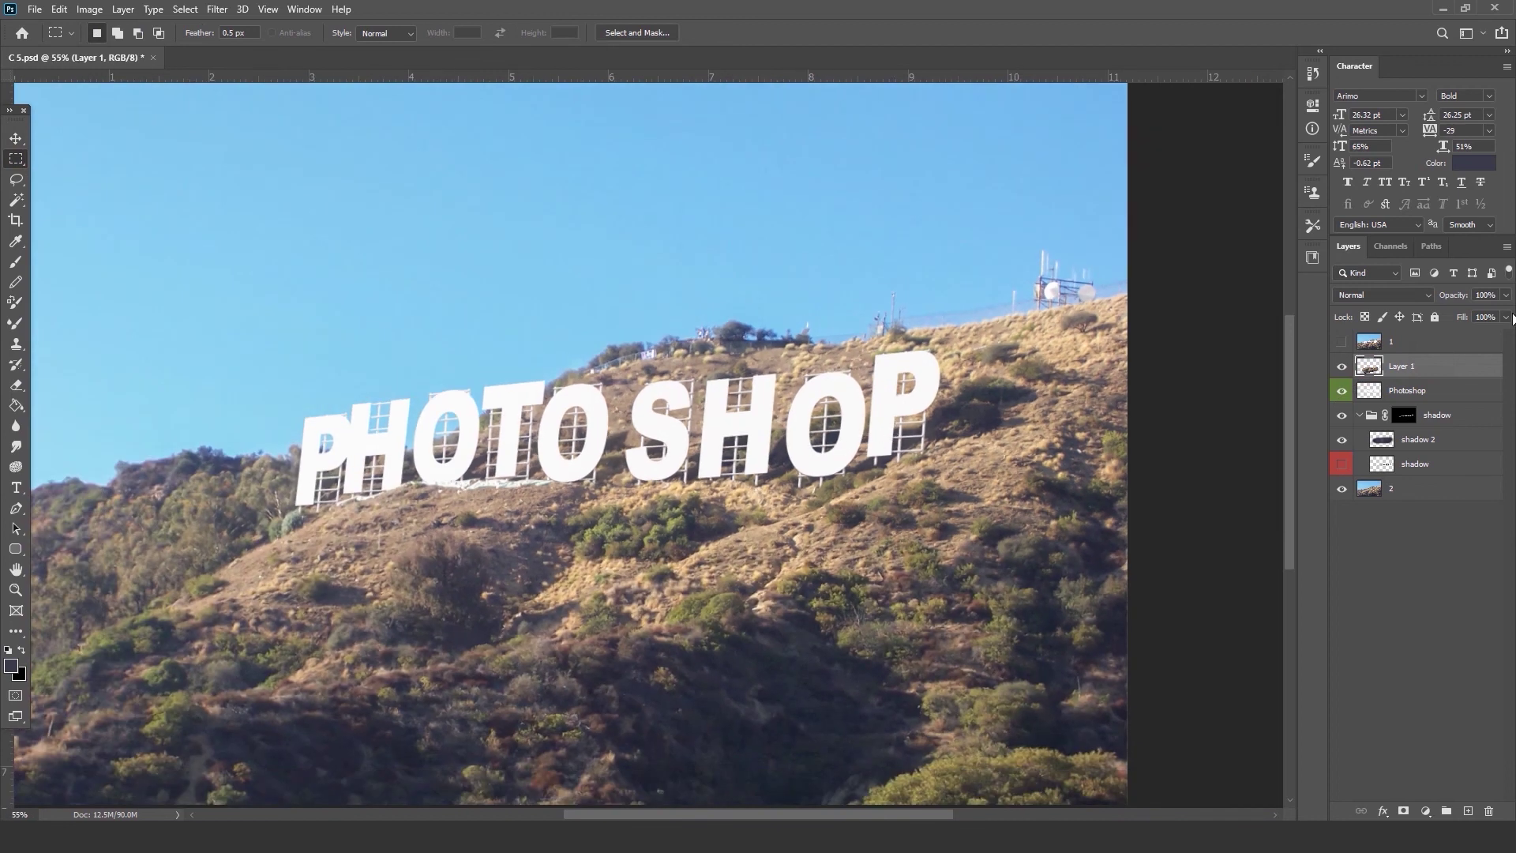
Toggle the original photo layer 1 on and off to compare the PHOTOSHOP lettering and its shadow with the HOLLYWOOD sign.
click(1342, 342)
click(1342, 342)
click(1342, 343)
click(1342, 342)
click(1342, 343)
click(1342, 342)
scroll(975, 411, up, 5)
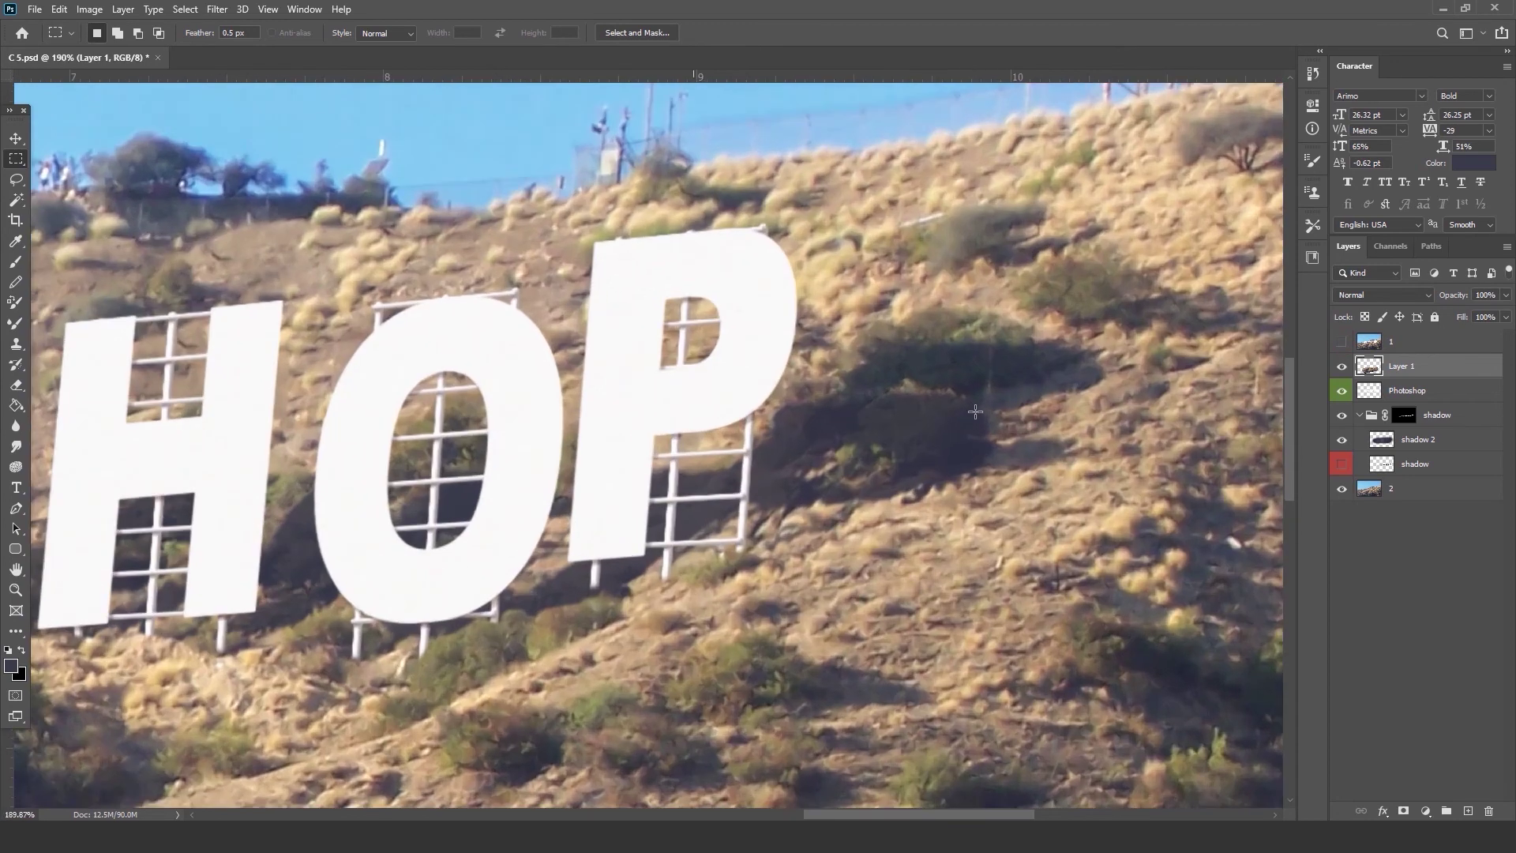
scroll(975, 412, up, 1)
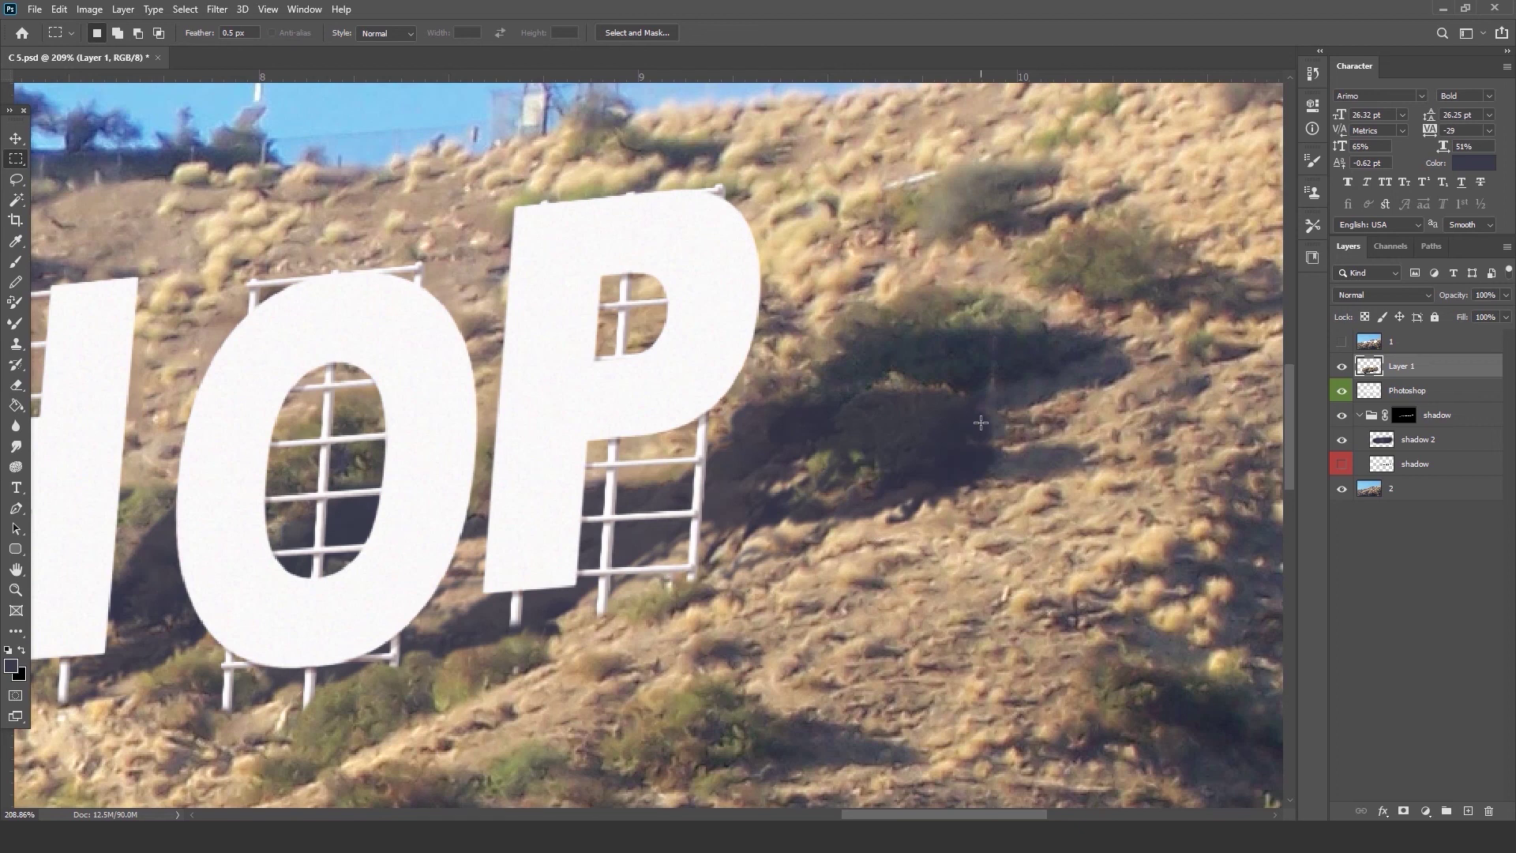
click(1340, 342)
click(1340, 341)
scroll(918, 458, down, 3)
scroll(941, 463, up, 4)
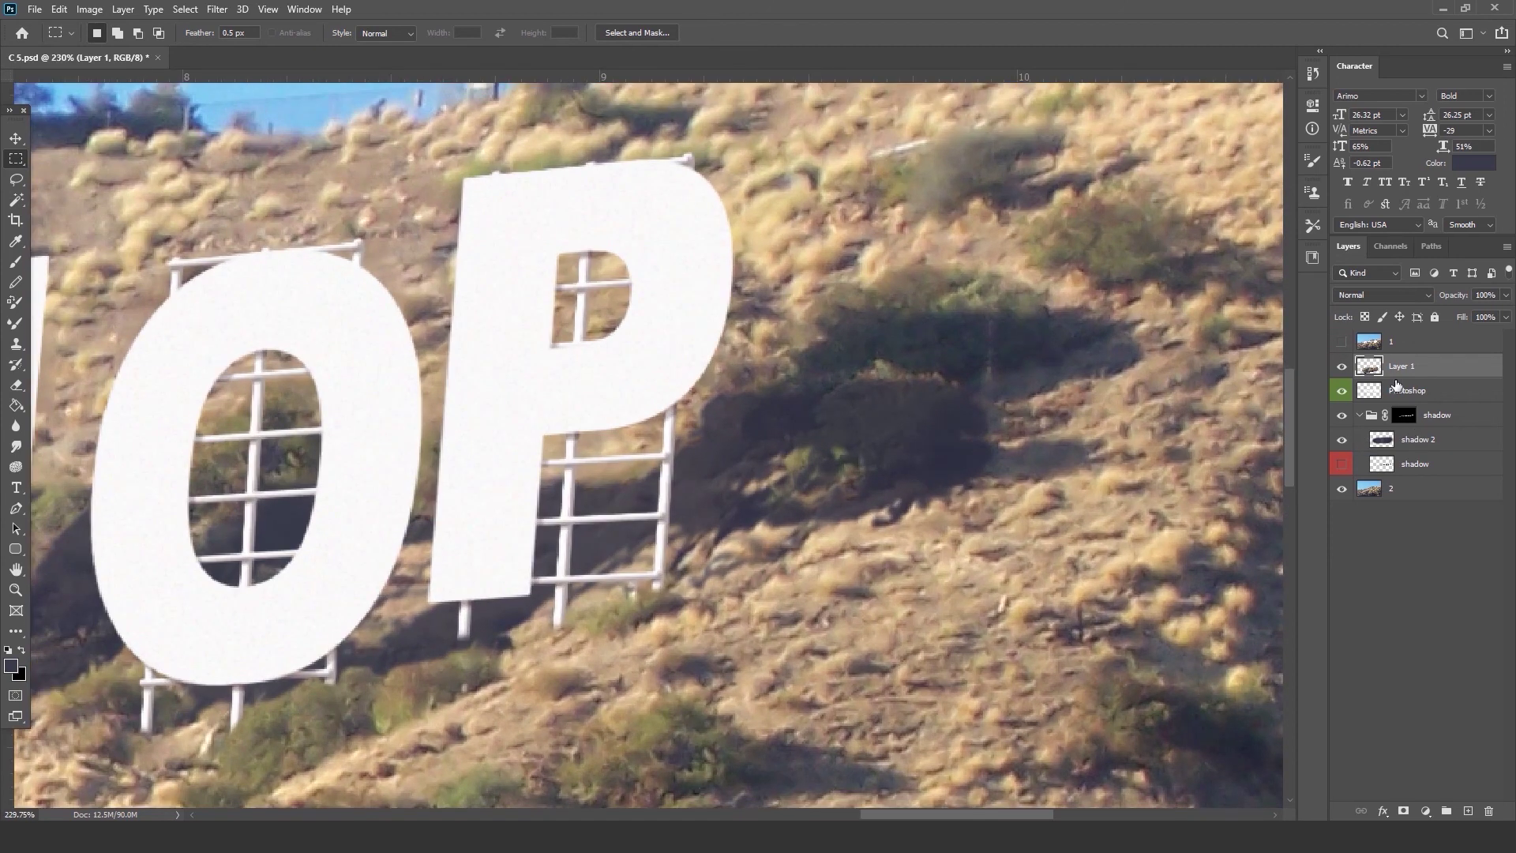
Target the shadow group's layer mask and set up a soft round 20 px brush with black as the painting color.
click(1421, 390)
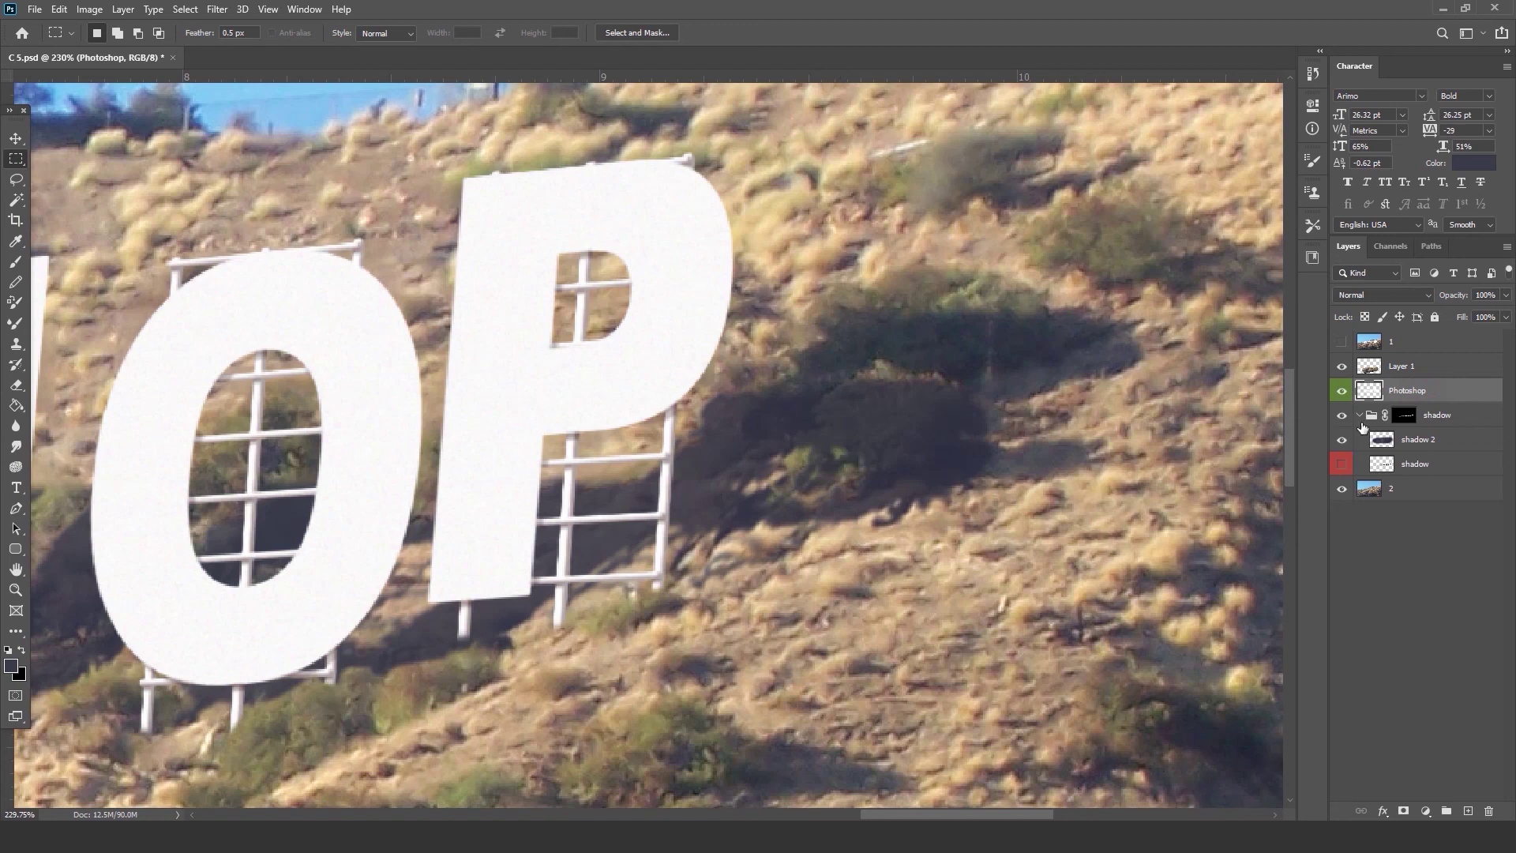
click(1405, 416)
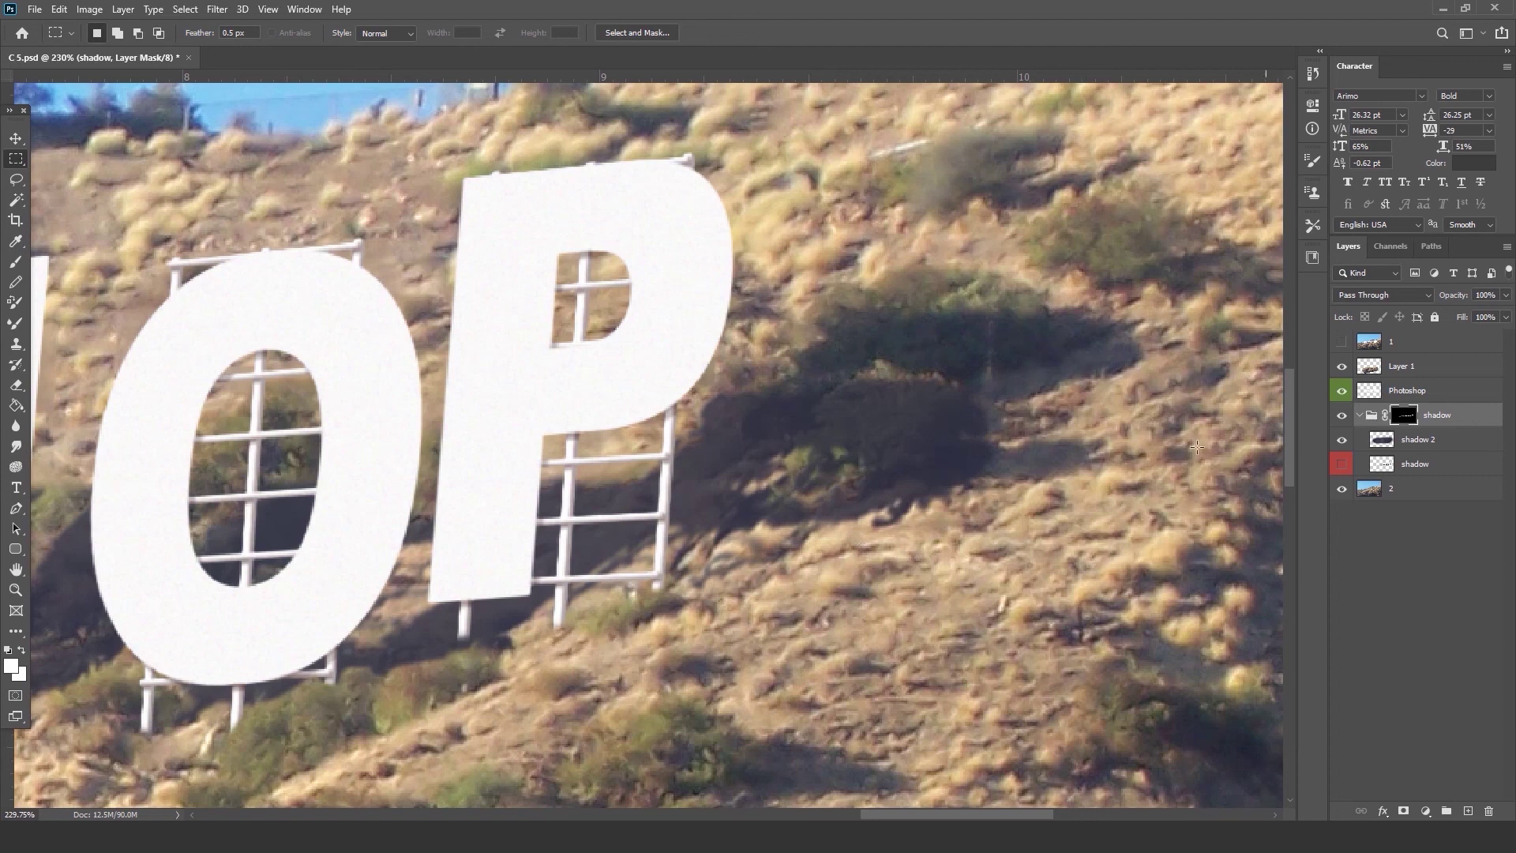
click(16, 261)
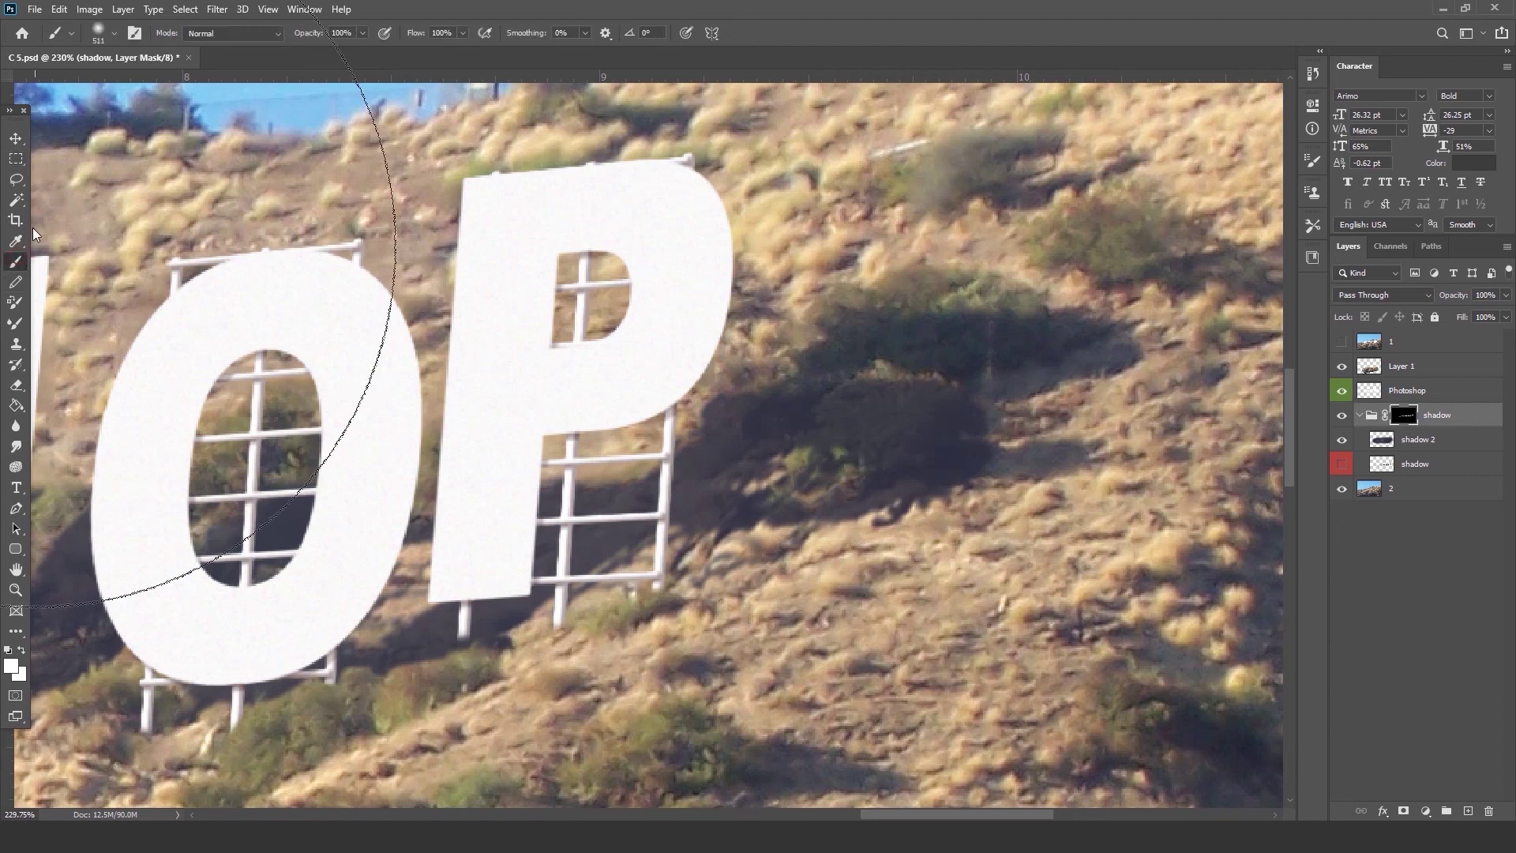
click(113, 34)
click(102, 82)
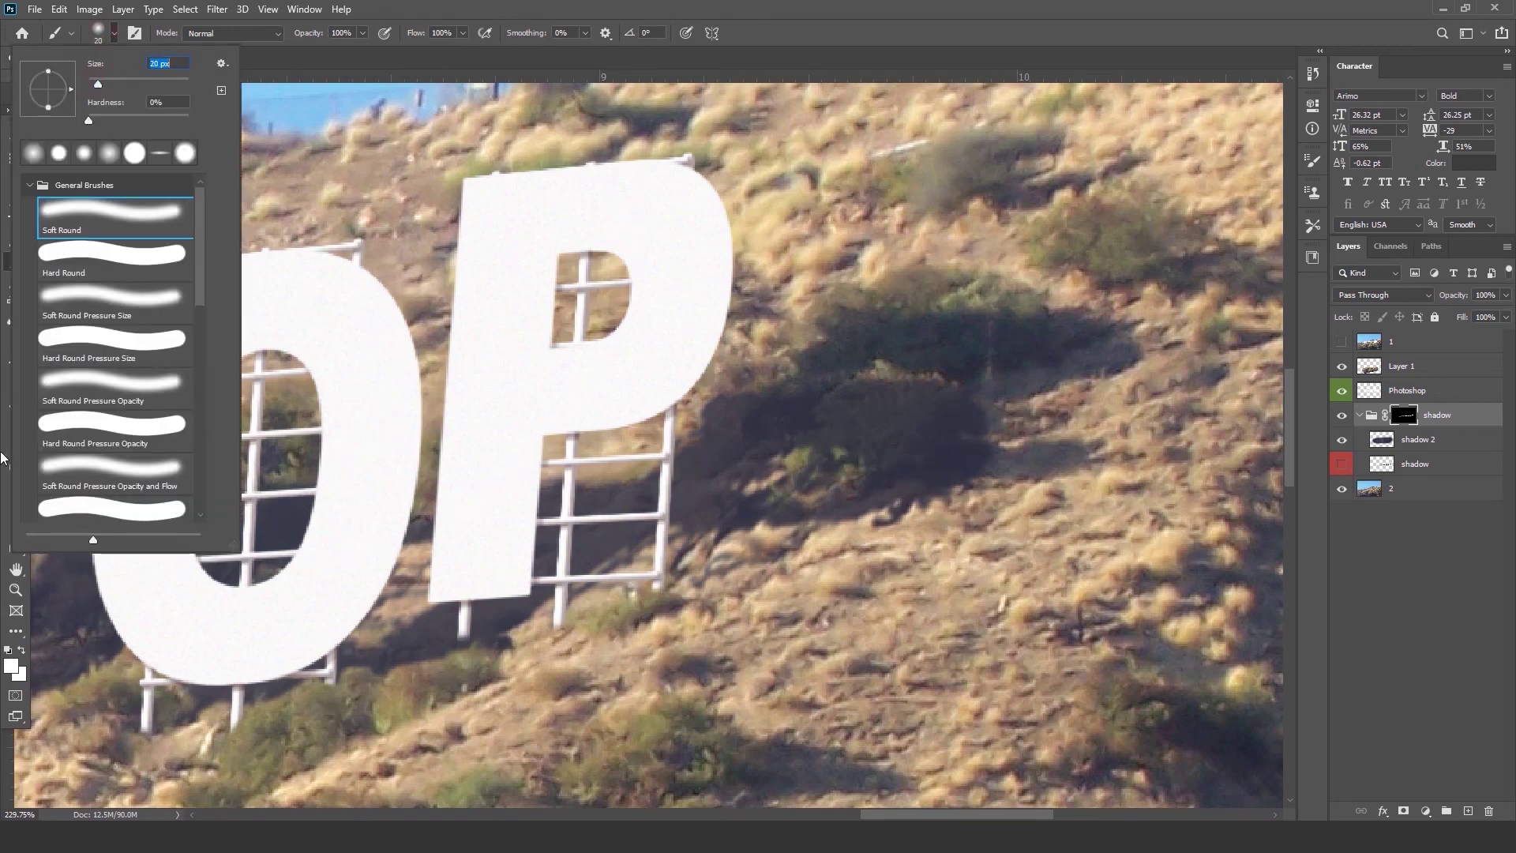
click(20, 676)
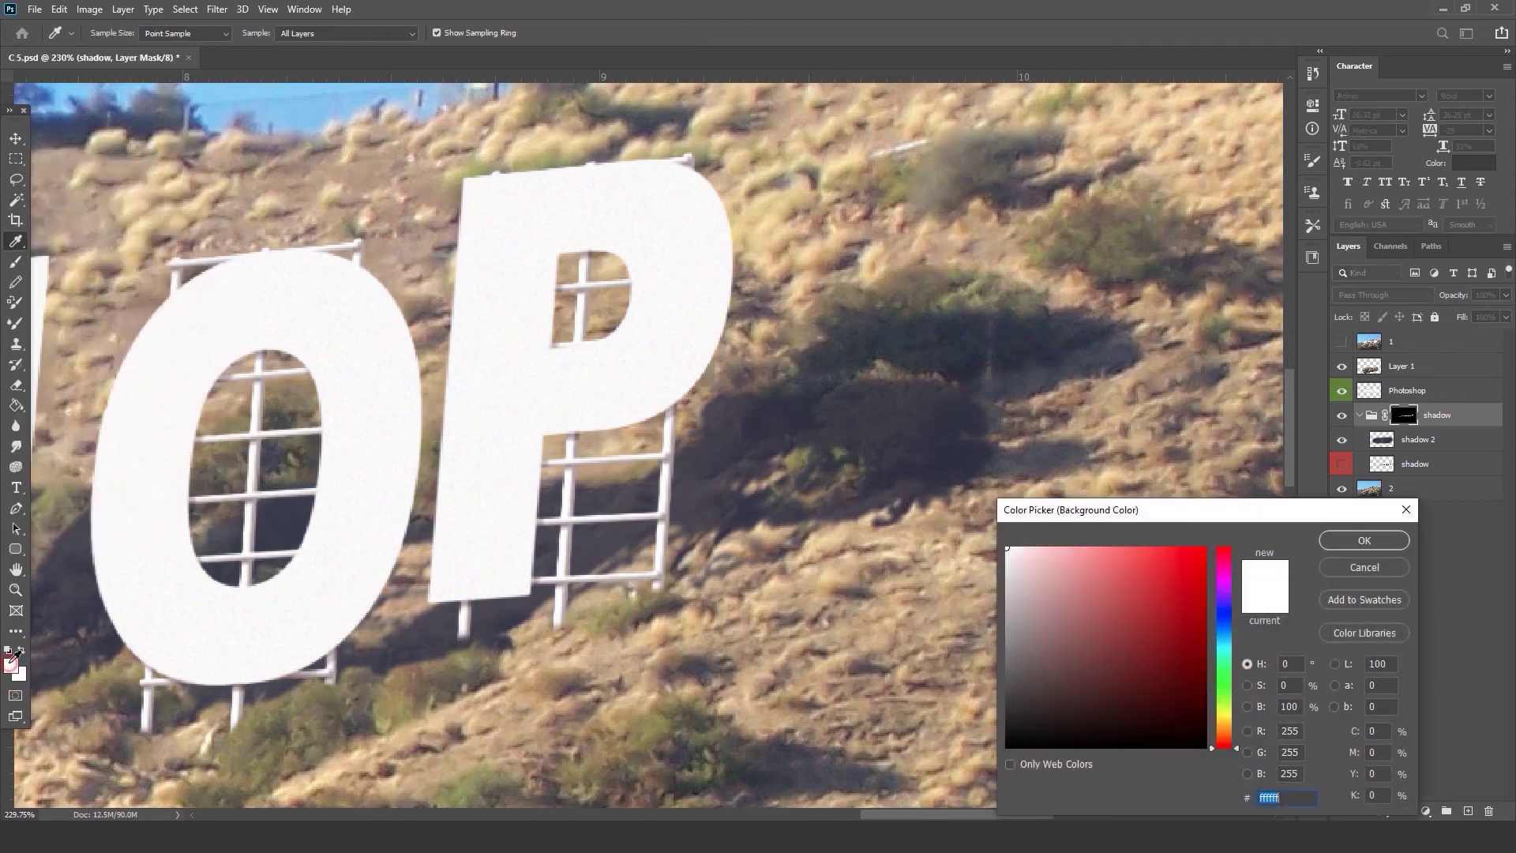
drag(1049, 657, 914, 777)
click(1334, 545)
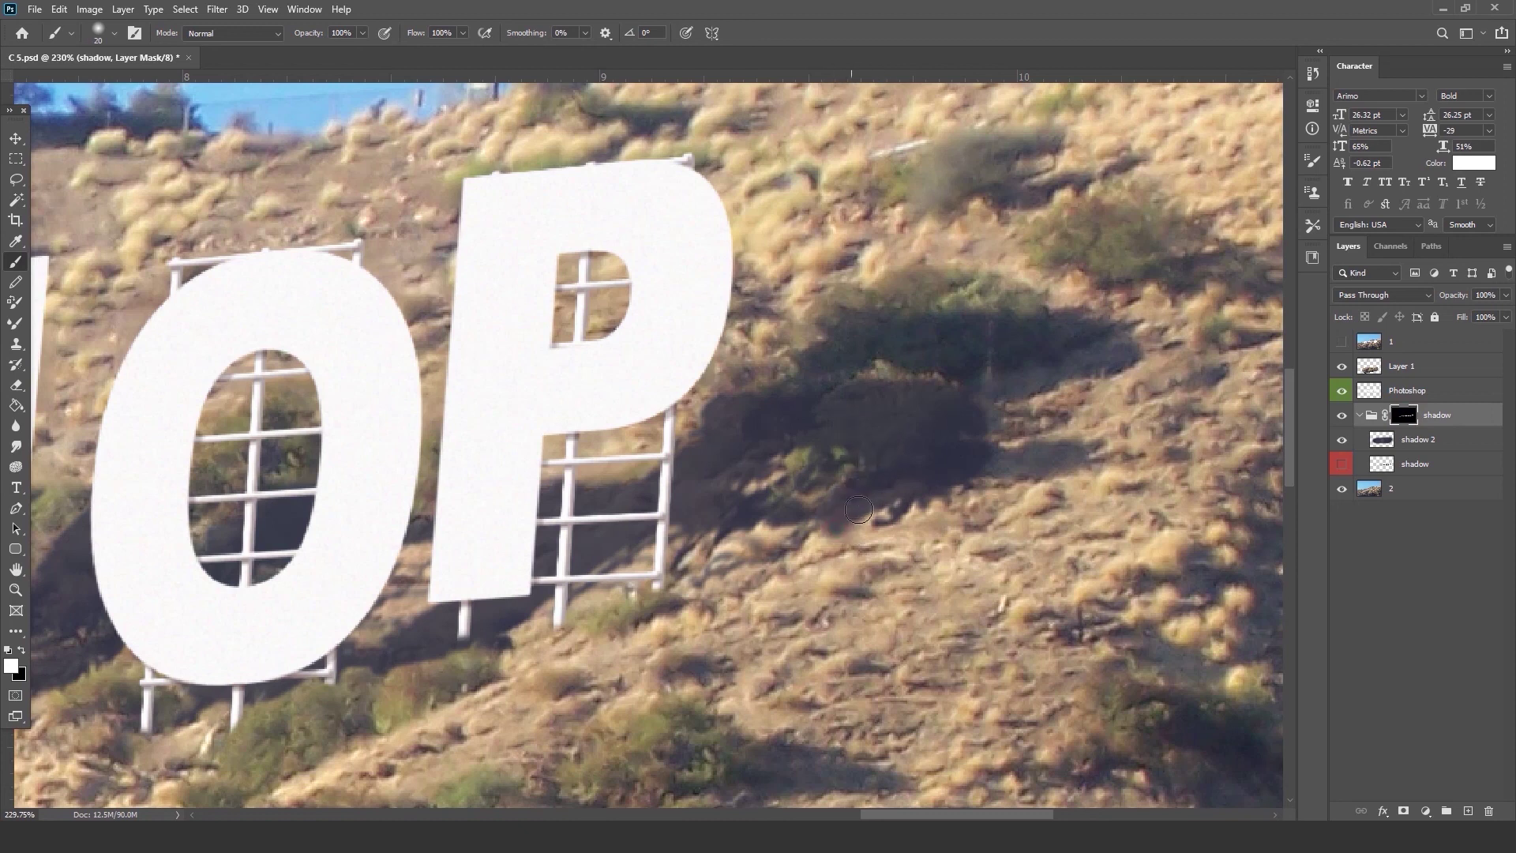
click(23, 650)
Paint black on the shadow group's mask to clear the shadow from the green bush beside the letter P.
mouse_move(914, 491)
mouse_down()
mouse_move(809, 516)
mouse_move(835, 485)
mouse_up()
mouse_move(839, 428)
mouse_down()
mouse_move(928, 396)
mouse_move(974, 443)
mouse_move(933, 493)
mouse_move(933, 435)
mouse_move(902, 429)
mouse_move(858, 504)
mouse_move(937, 473)
mouse_up()
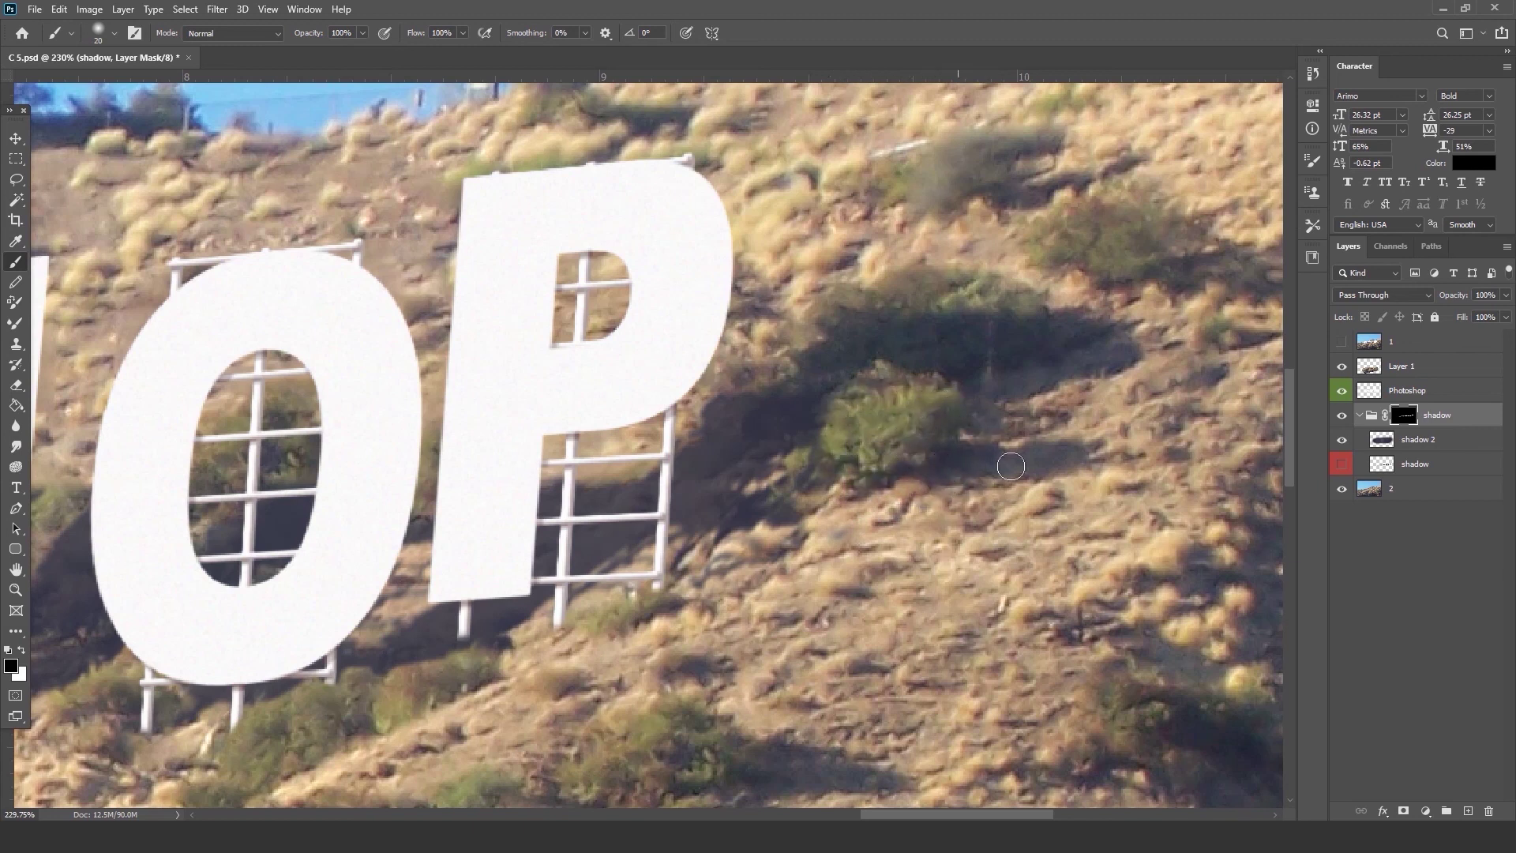
mouse_move(922, 395)
mouse_down()
mouse_move(874, 377)
mouse_move(862, 408)
mouse_move(824, 418)
mouse_up()
scroll(869, 430, down, 3)
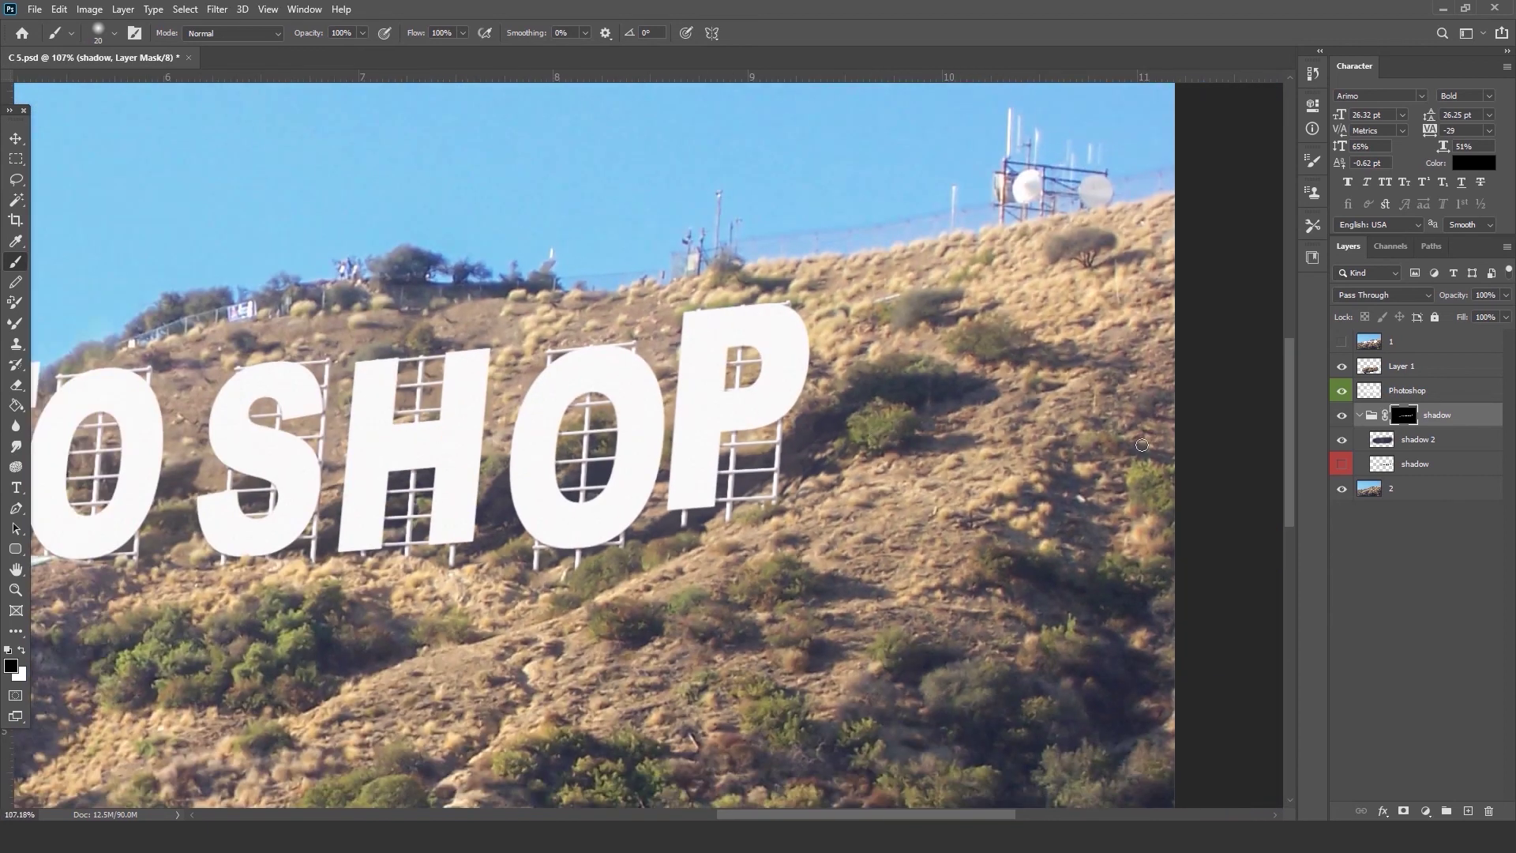
scroll(900, 423, up, 4)
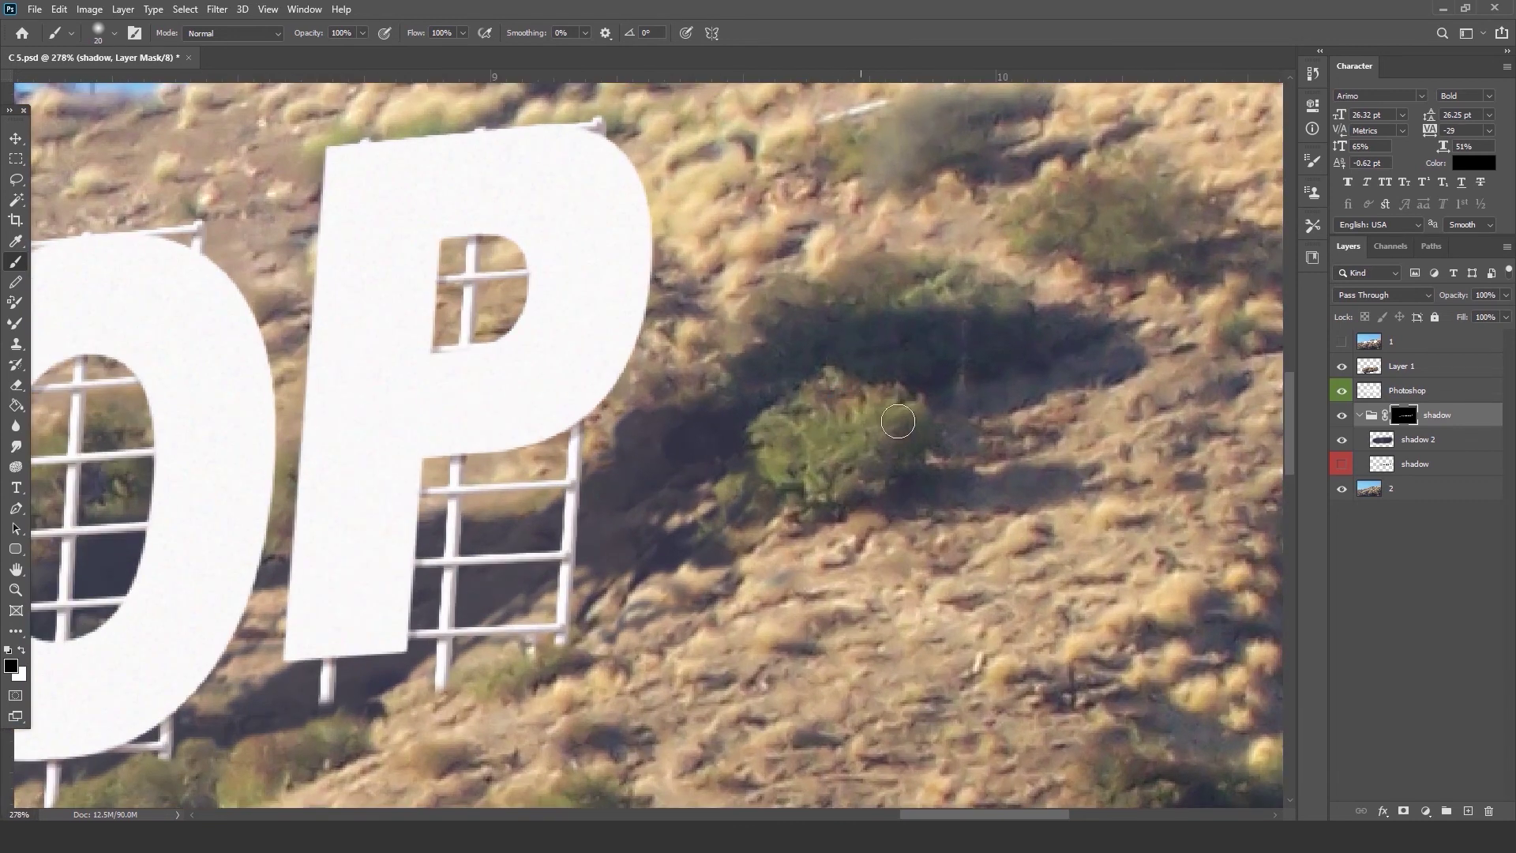
scroll(982, 466, down, 3)
Paint black on the shadow group's mask to trim the shadow edge between the second O and the S.
drag(567, 530, 652, 541)
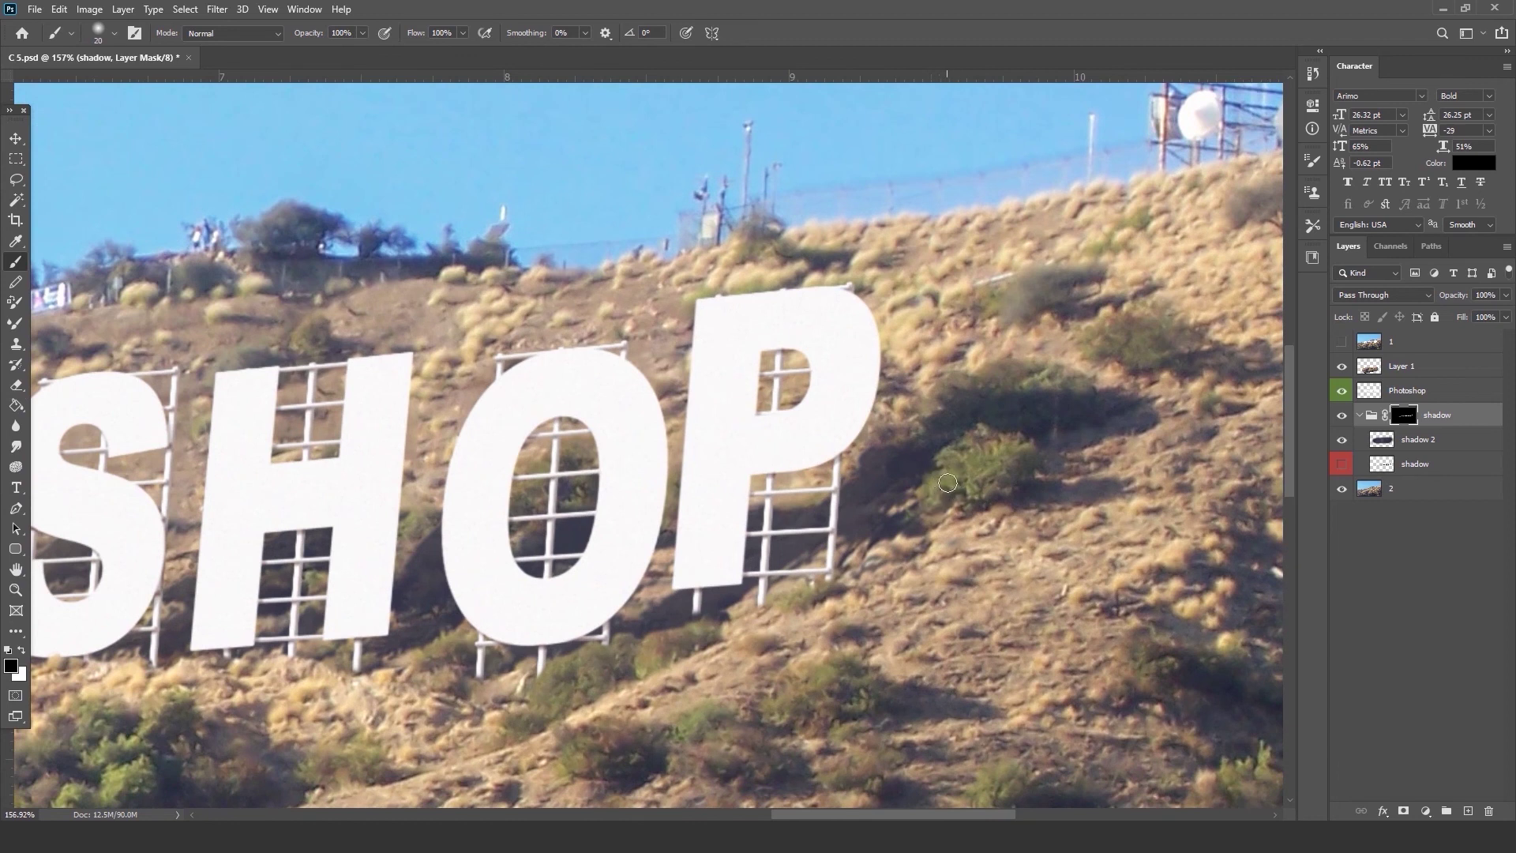
drag(328, 522, 1033, 503)
scroll(674, 493, up, 3)
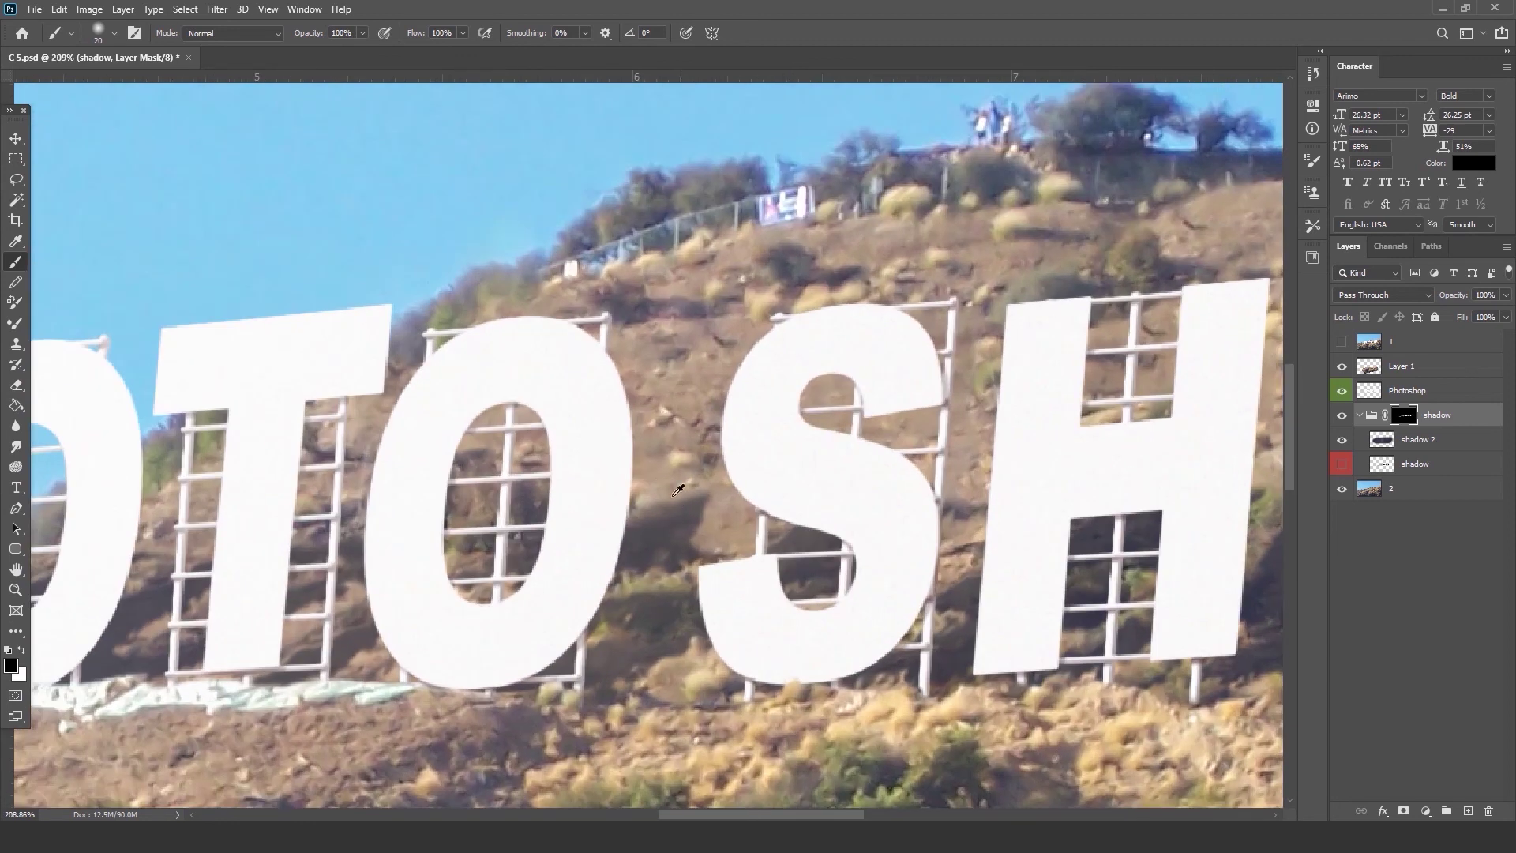
drag(644, 493, 711, 510)
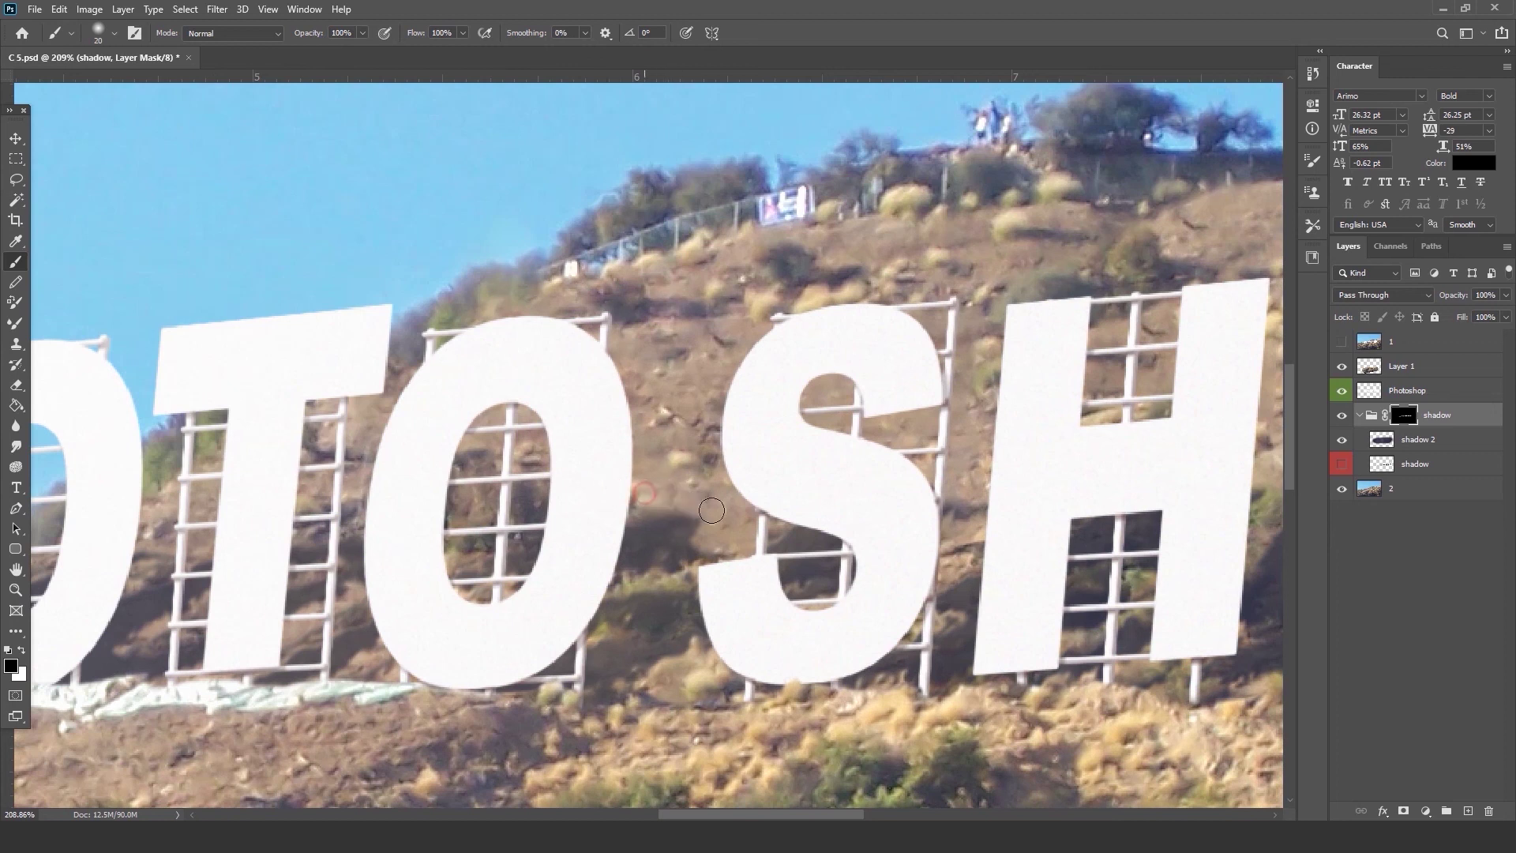
scroll(688, 495, down, 8)
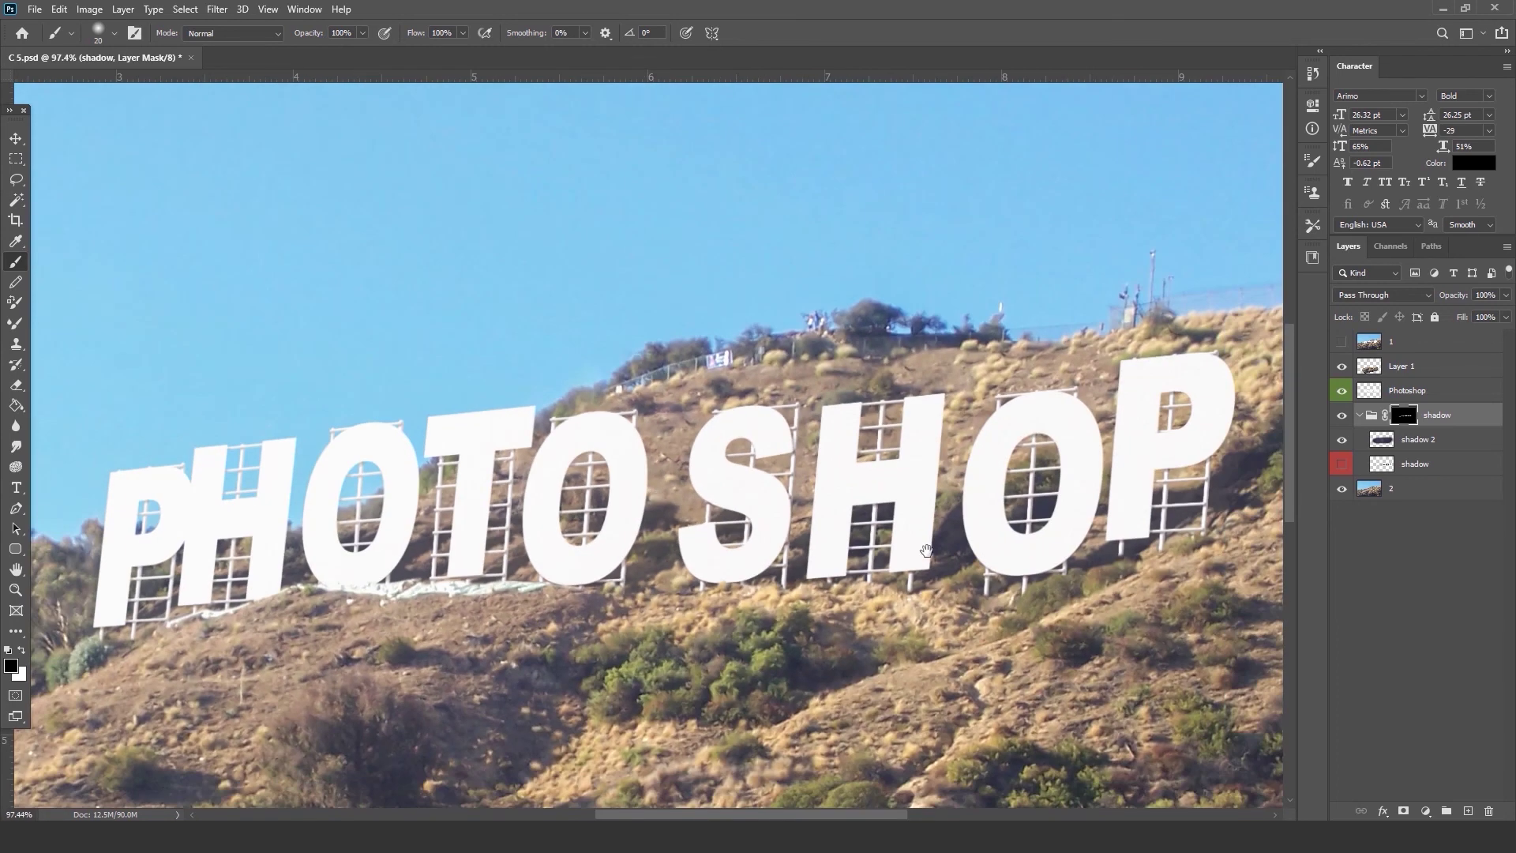
drag(926, 551, 675, 550)
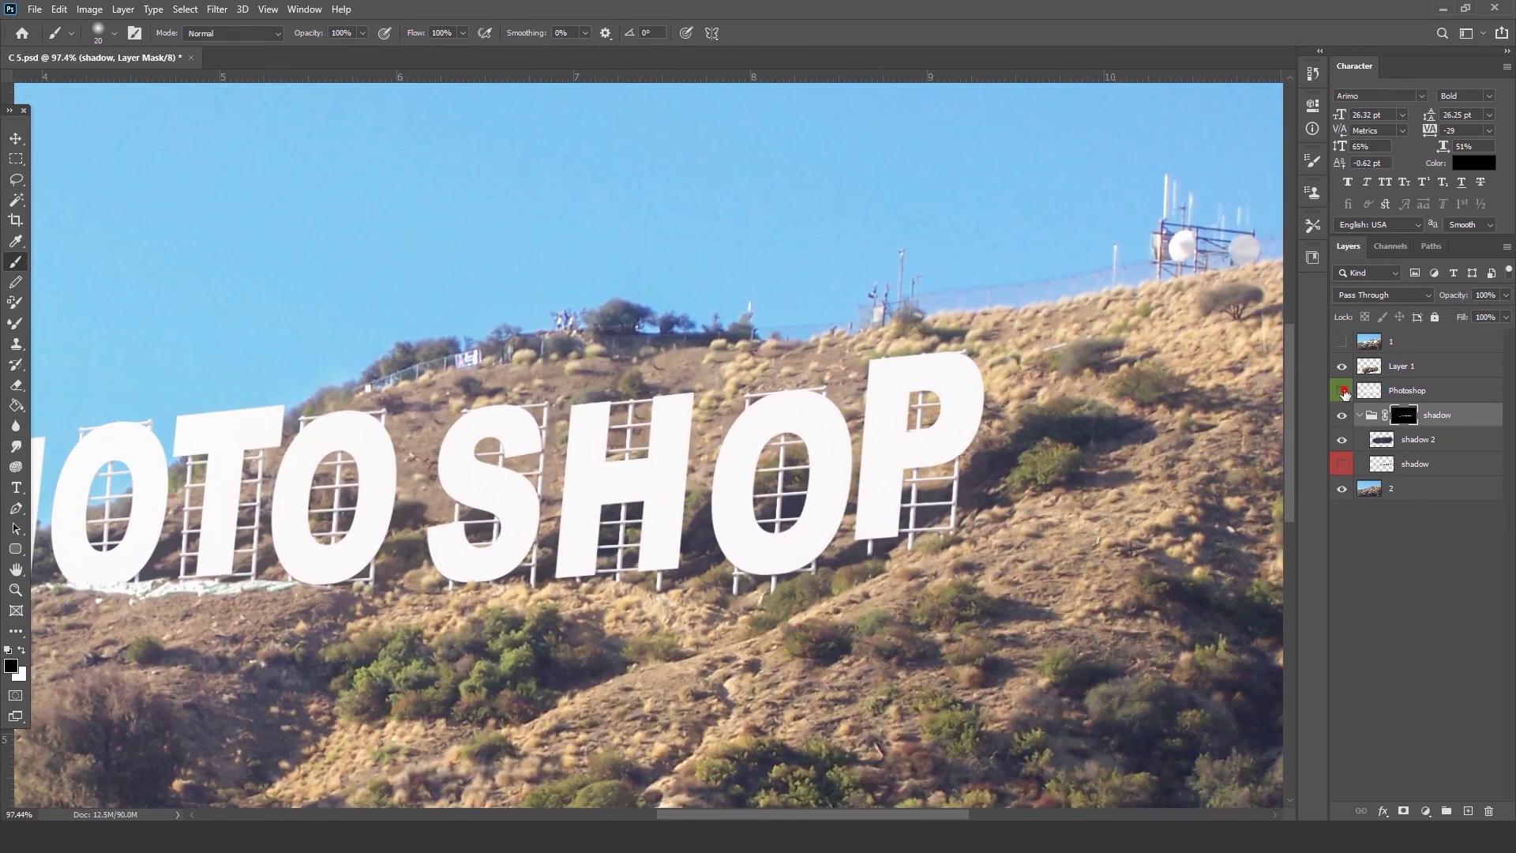
Hide the Photoshop lettering layer and set up the Lasso tool with a 7 px feather on background layer 2.
click(1343, 391)
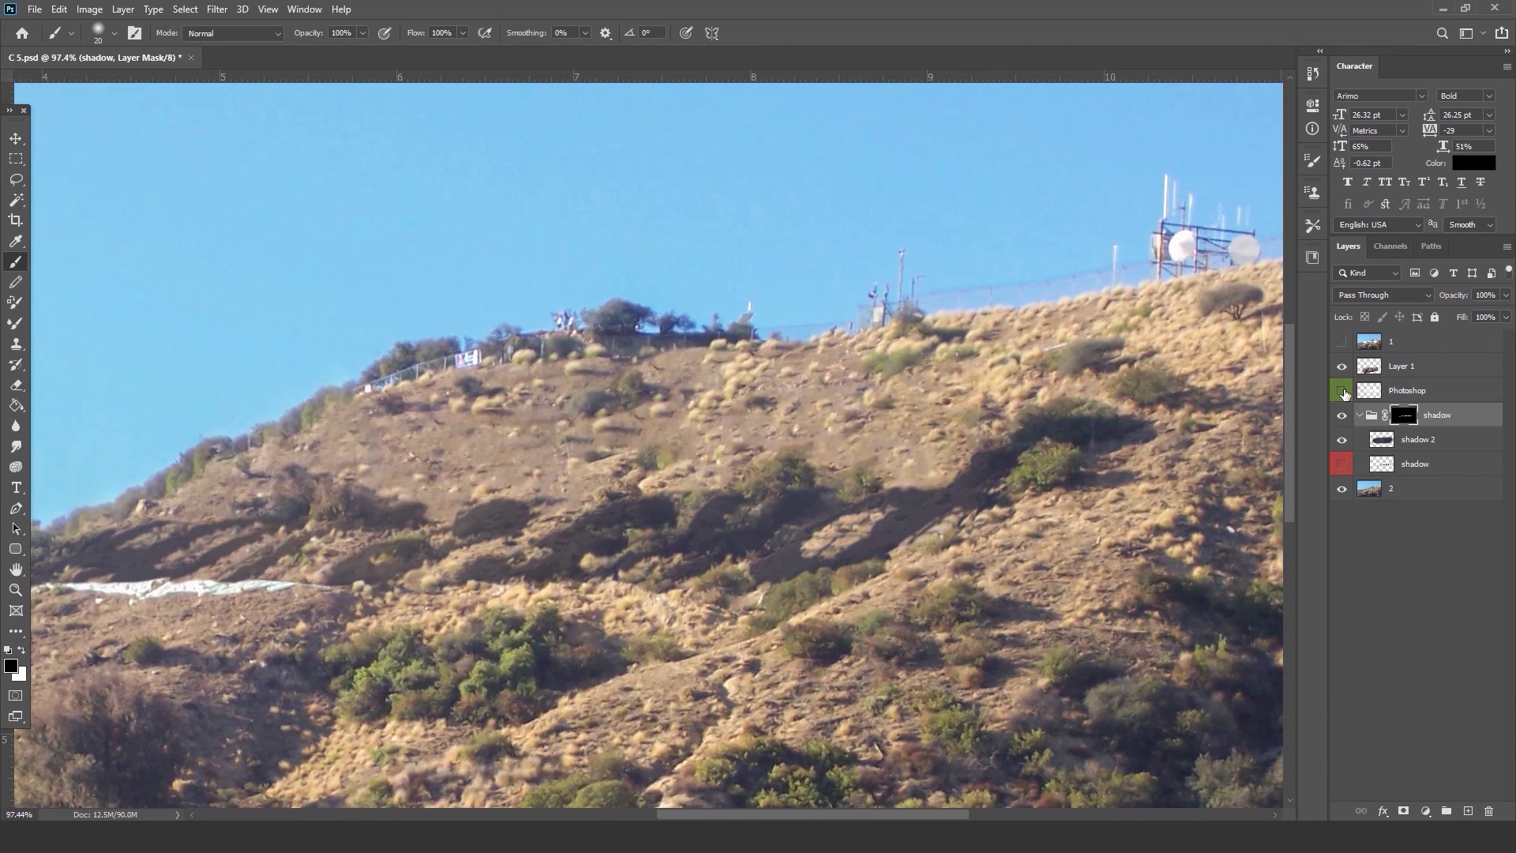
click(1394, 490)
click(16, 180)
right_click(16, 180)
click(77, 180)
click(240, 35)
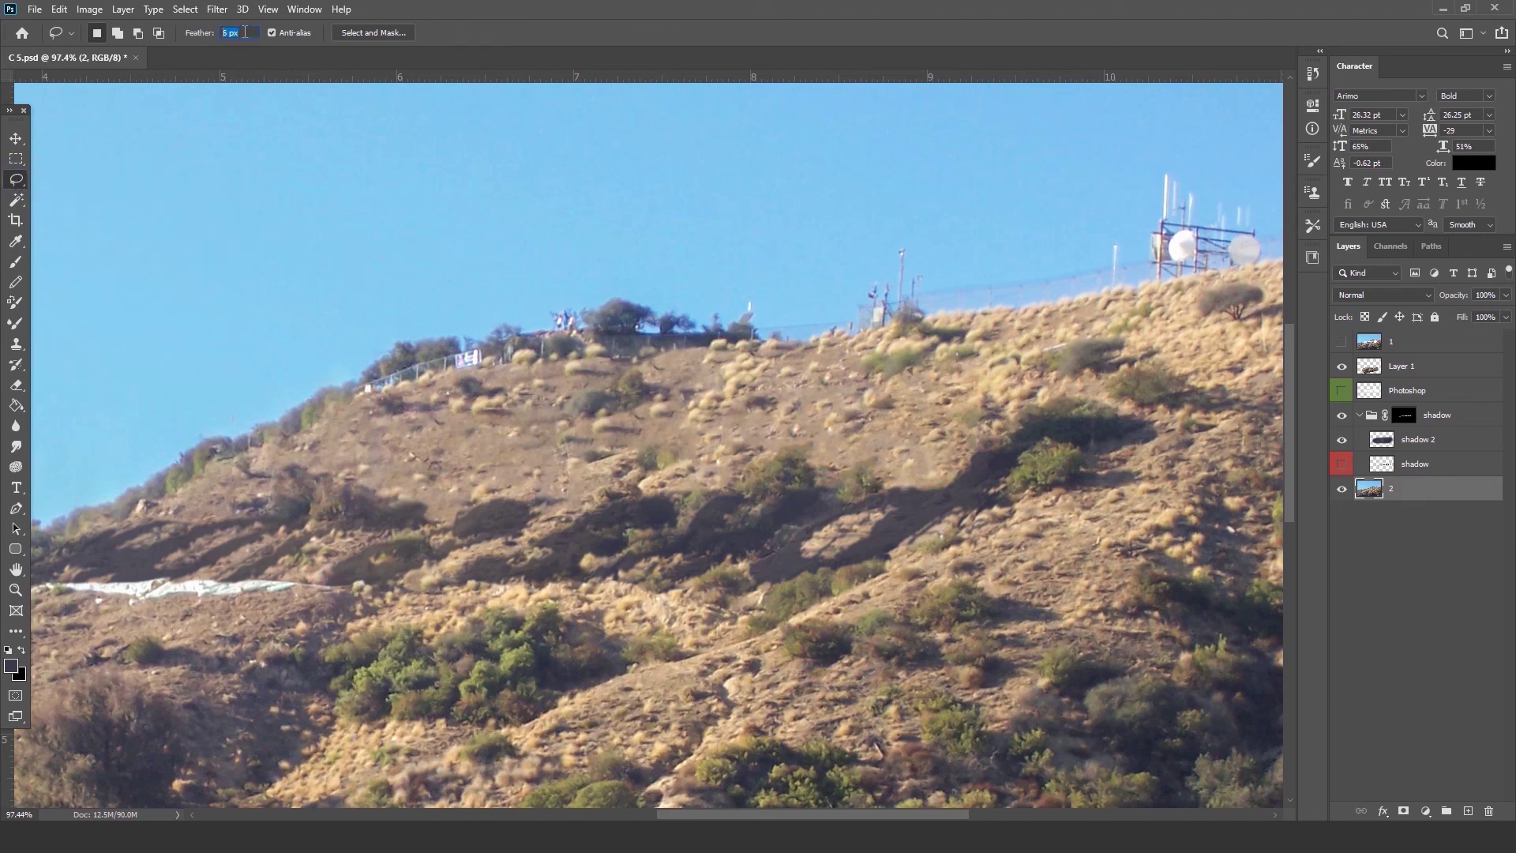
text(7)
key(Return)
Lasso a patch of dry grass on the upper slope, copy it to a new layer and move it down the hillside.
key(v)
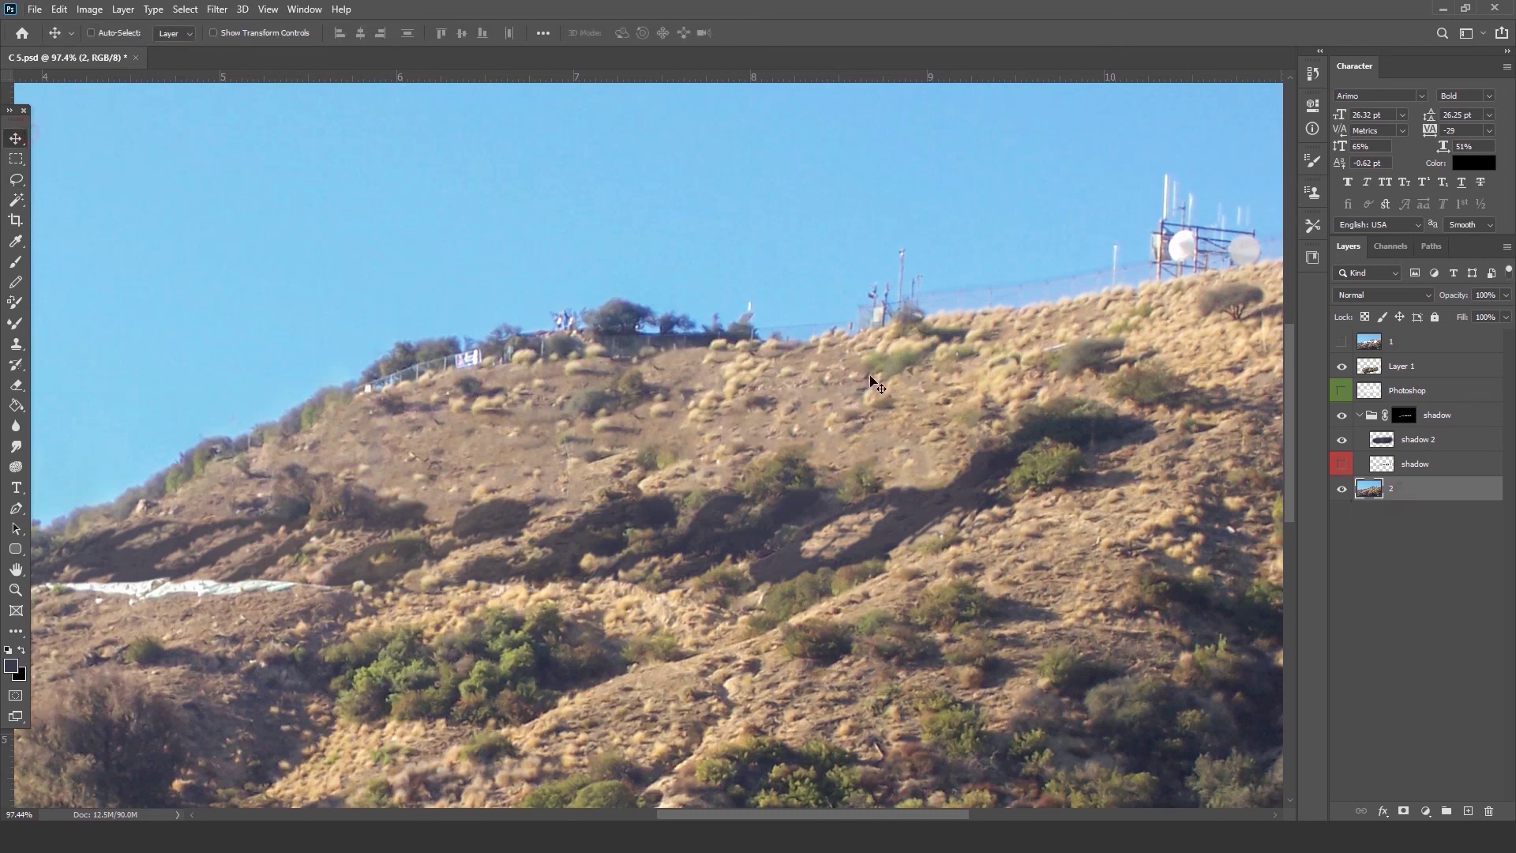
scroll(853, 404, up, 2)
click(15, 180)
mouse_move(754, 348)
mouse_down()
mouse_move(674, 335)
mouse_move(585, 369)
mouse_move(544, 441)
mouse_move(663, 483)
mouse_move(857, 473)
mouse_move(926, 436)
mouse_move(889, 387)
mouse_move(778, 353)
mouse_up()
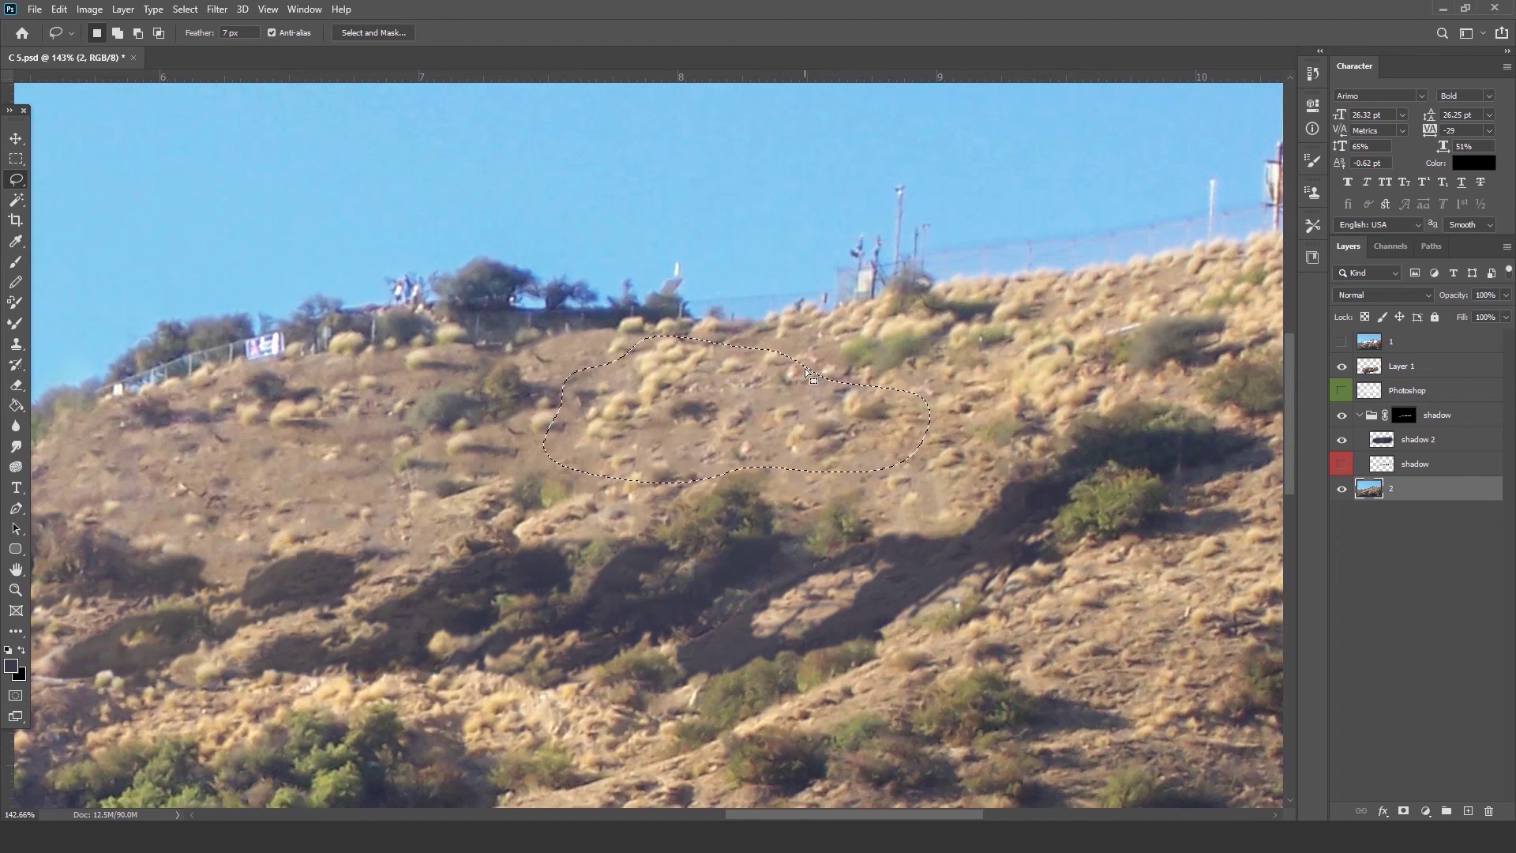
key(ctrl+j)
click(16, 139)
drag(807, 386, 828, 496)
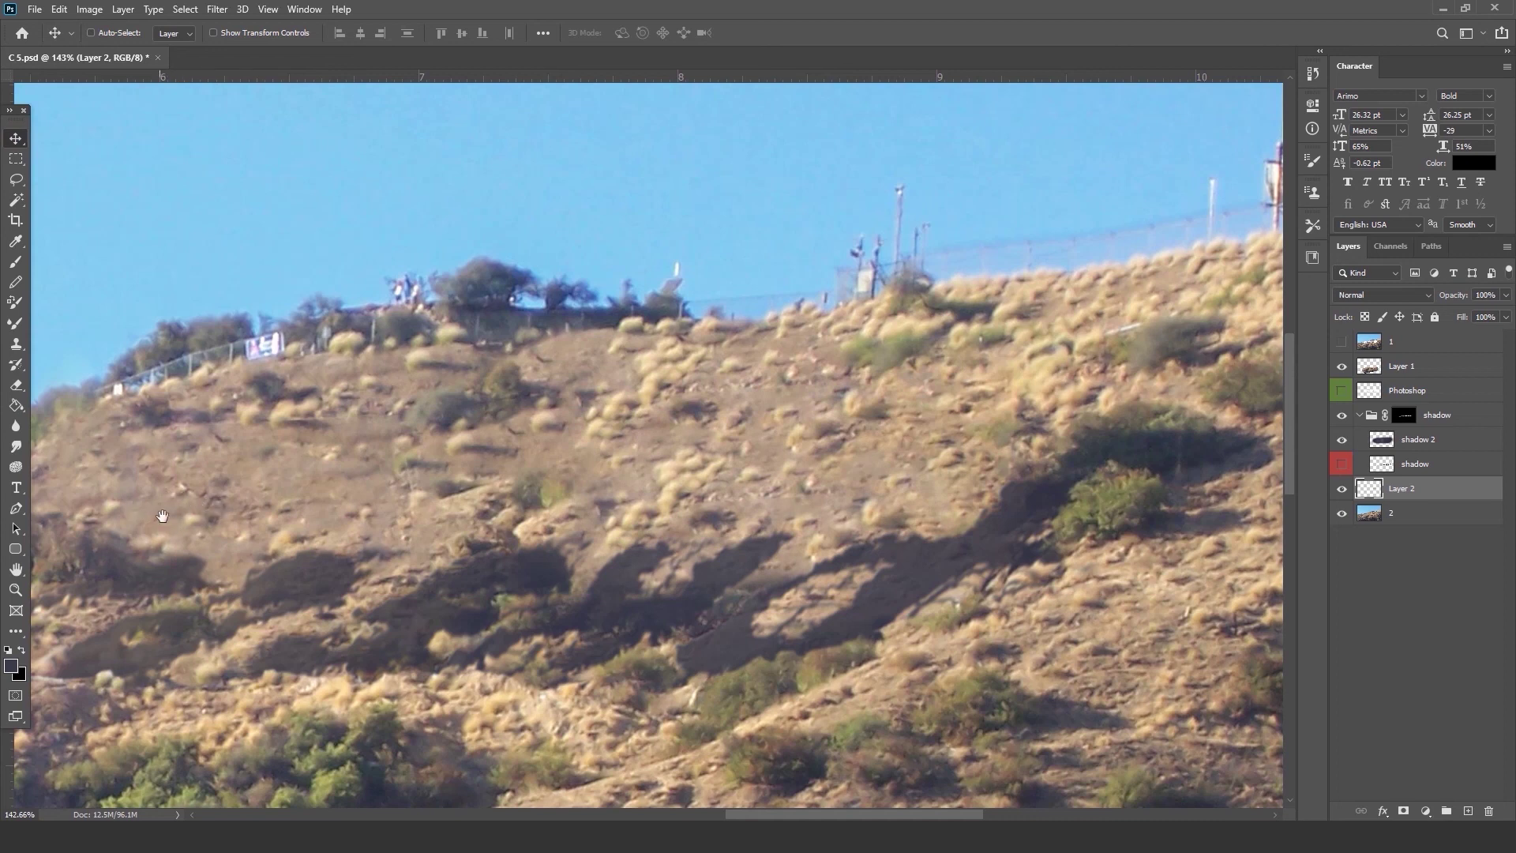
Move the copied grass patch along the slope to the area behind the S and show the Photoshop lettering layer again.
drag(165, 513, 408, 511)
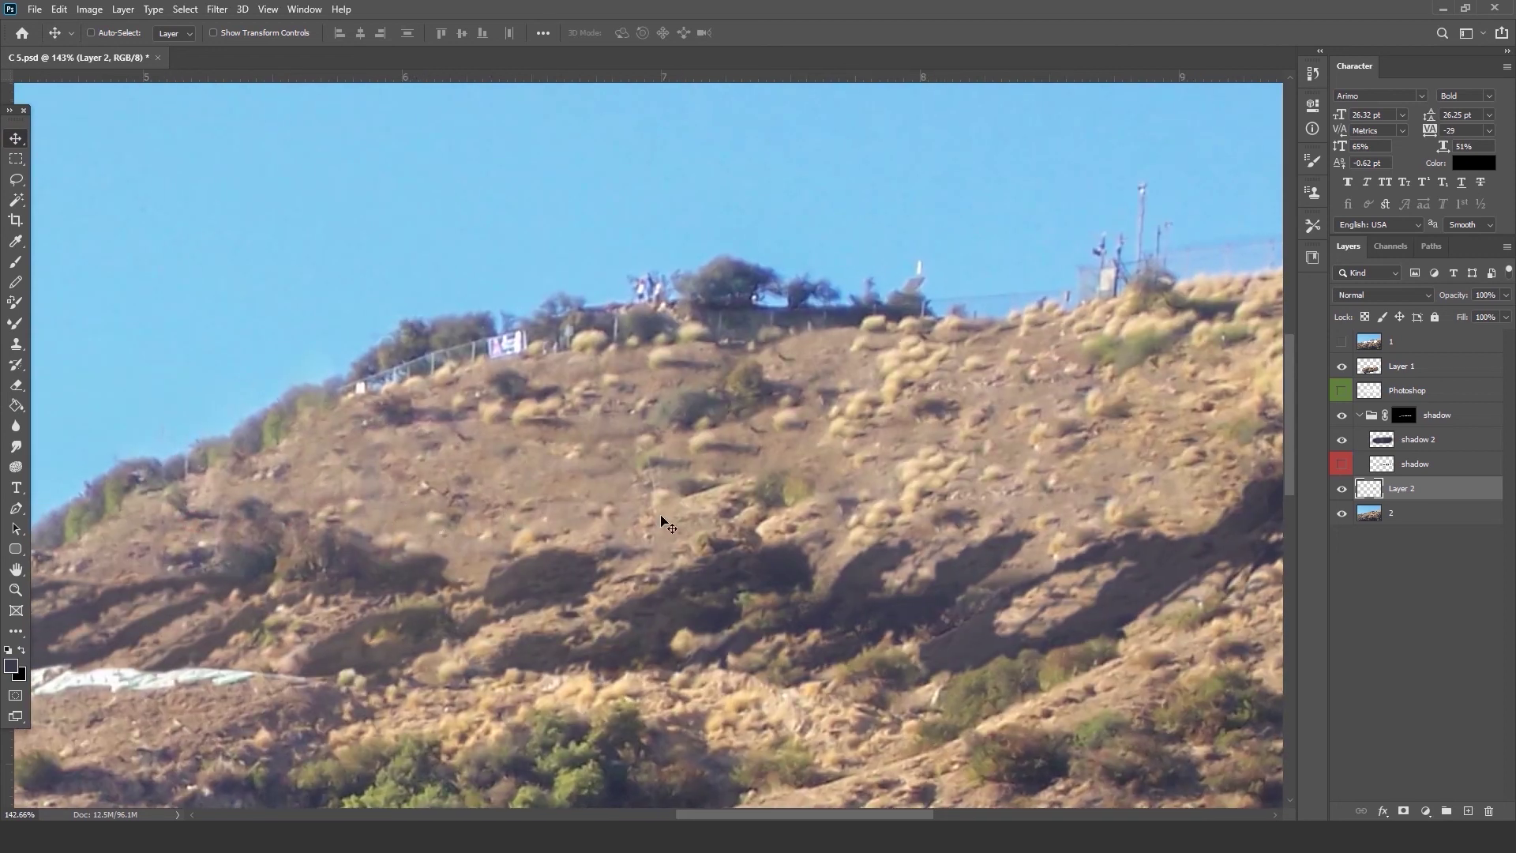
drag(1047, 495, 516, 499)
click(1344, 392)
Try shifting the Photoshop lettering slightly down the hillside, and undo the move.
click(1434, 397)
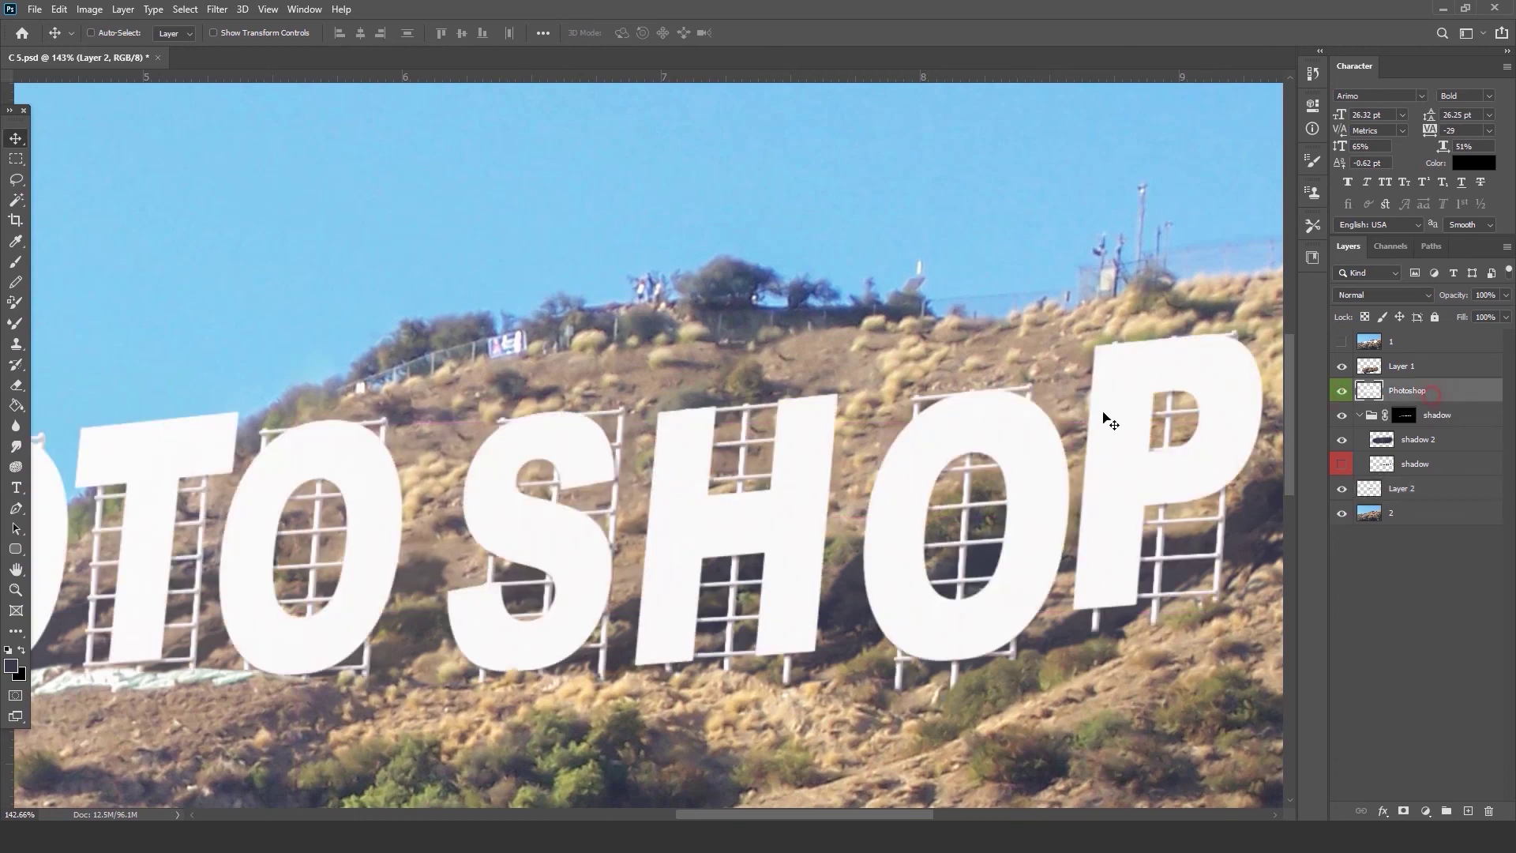
drag(536, 477, 541, 496)
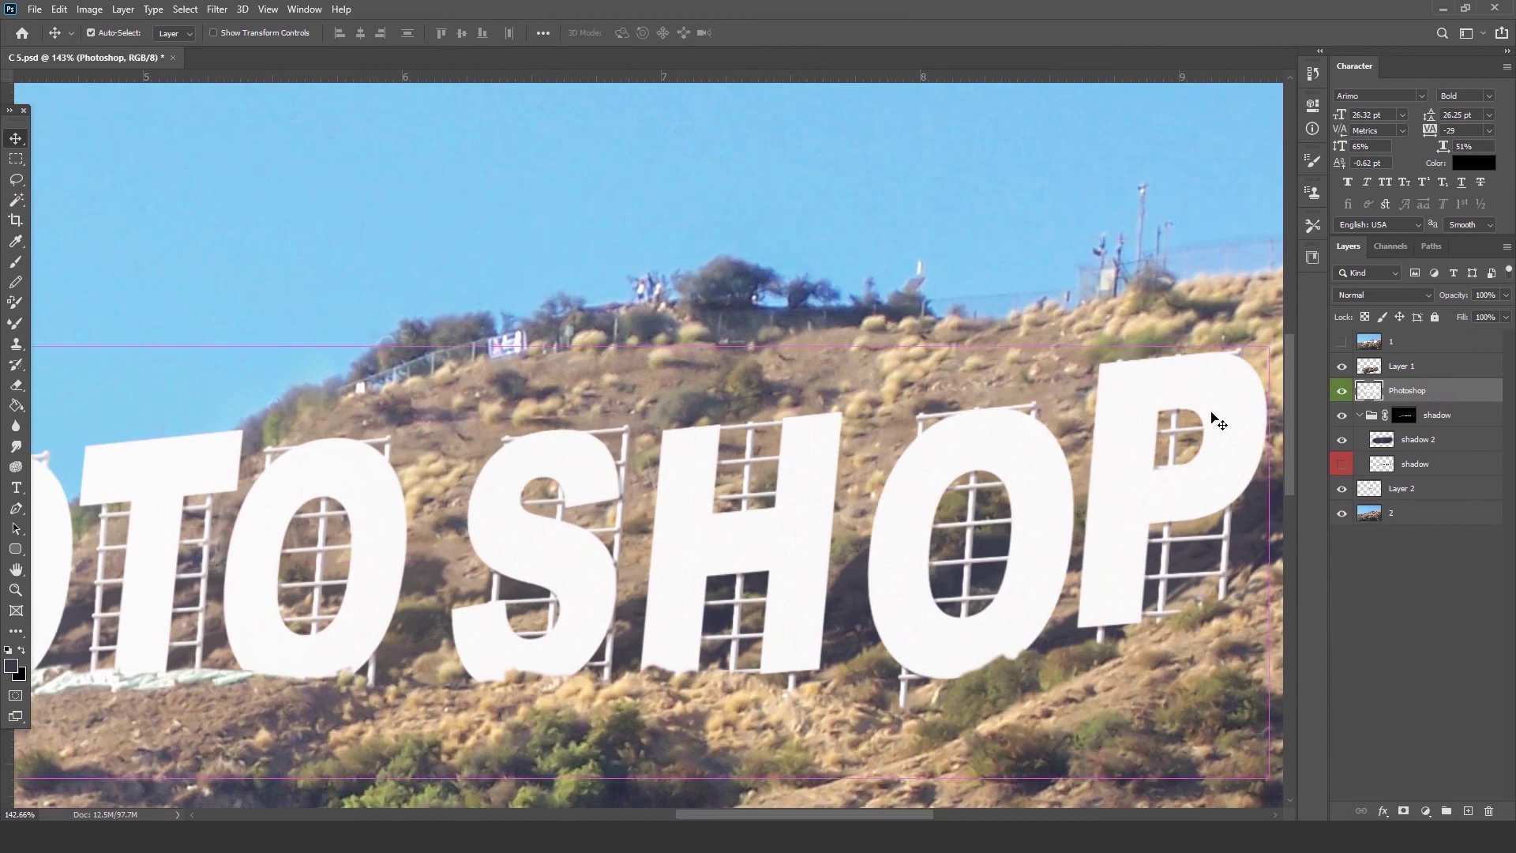
key(ctrl+z)
Select Layer 2 and nudge the copied grass patch on the slope behind the lettering.
click(1409, 492)
mouse_move(569, 369)
mouse_down()
mouse_move(571, 390)
mouse_move(537, 377)
mouse_move(528, 391)
mouse_move(495, 368)
mouse_move(625, 353)
mouse_move(603, 362)
mouse_up()
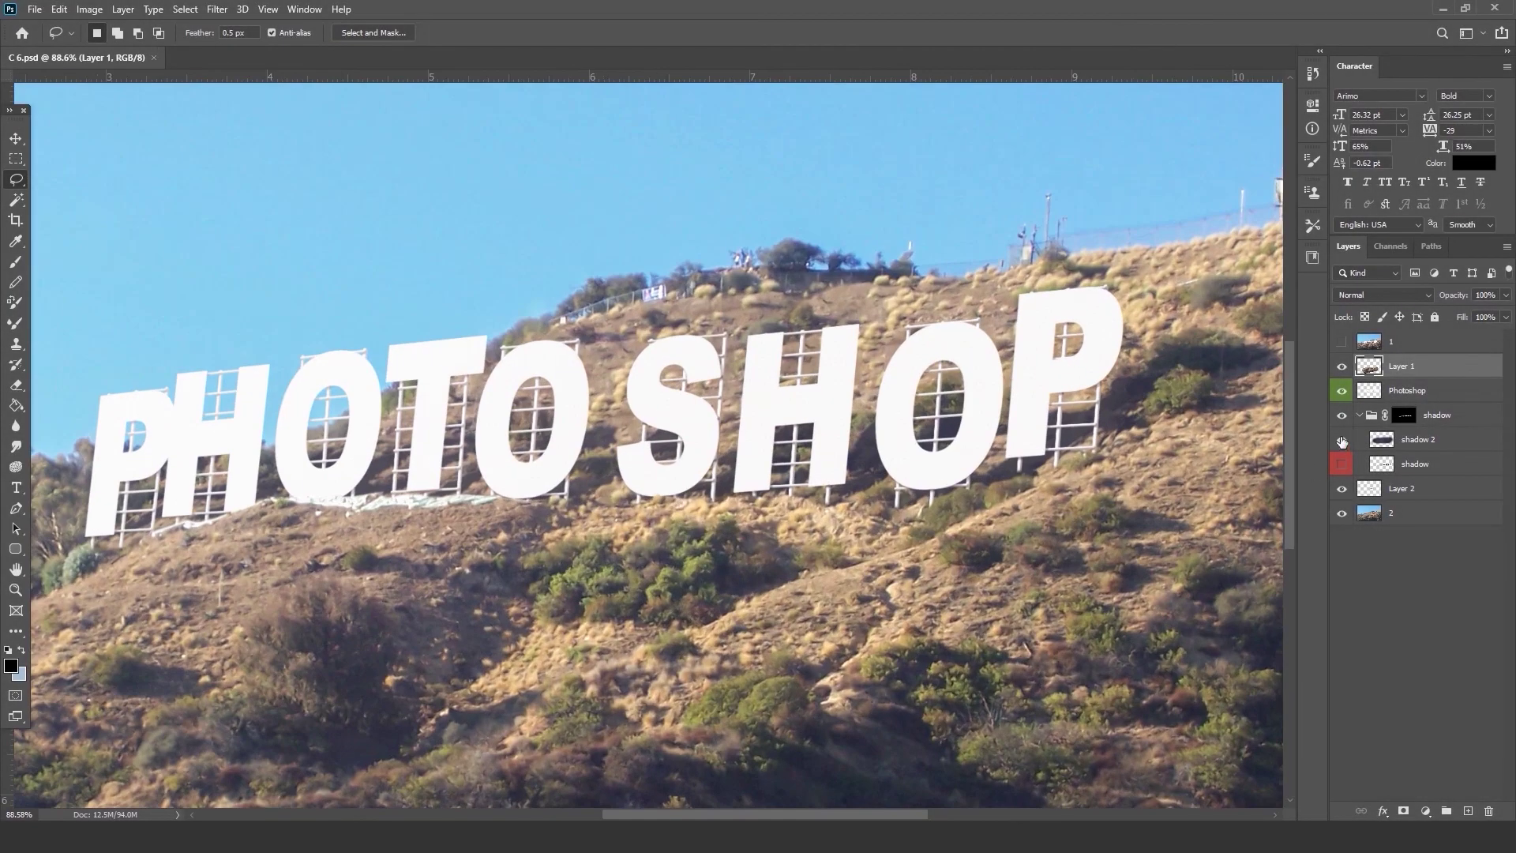
Add a blank layer above Layer 1 and activate the Spot Healing Brush for retouching around the last letters.
click(1468, 811)
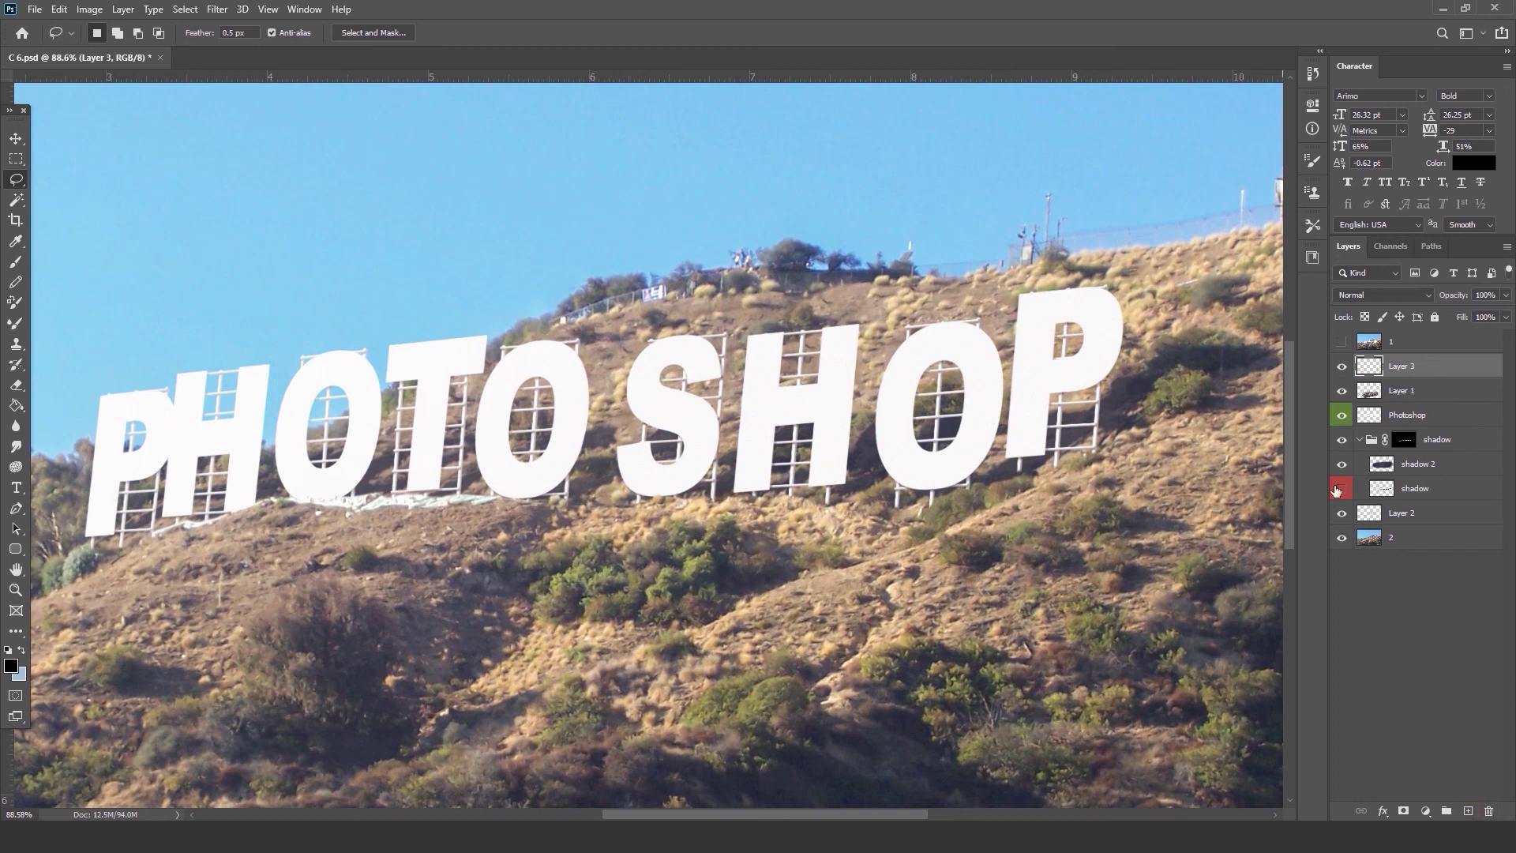
scroll(1097, 502, up, 5)
scroll(1086, 499, up, 5)
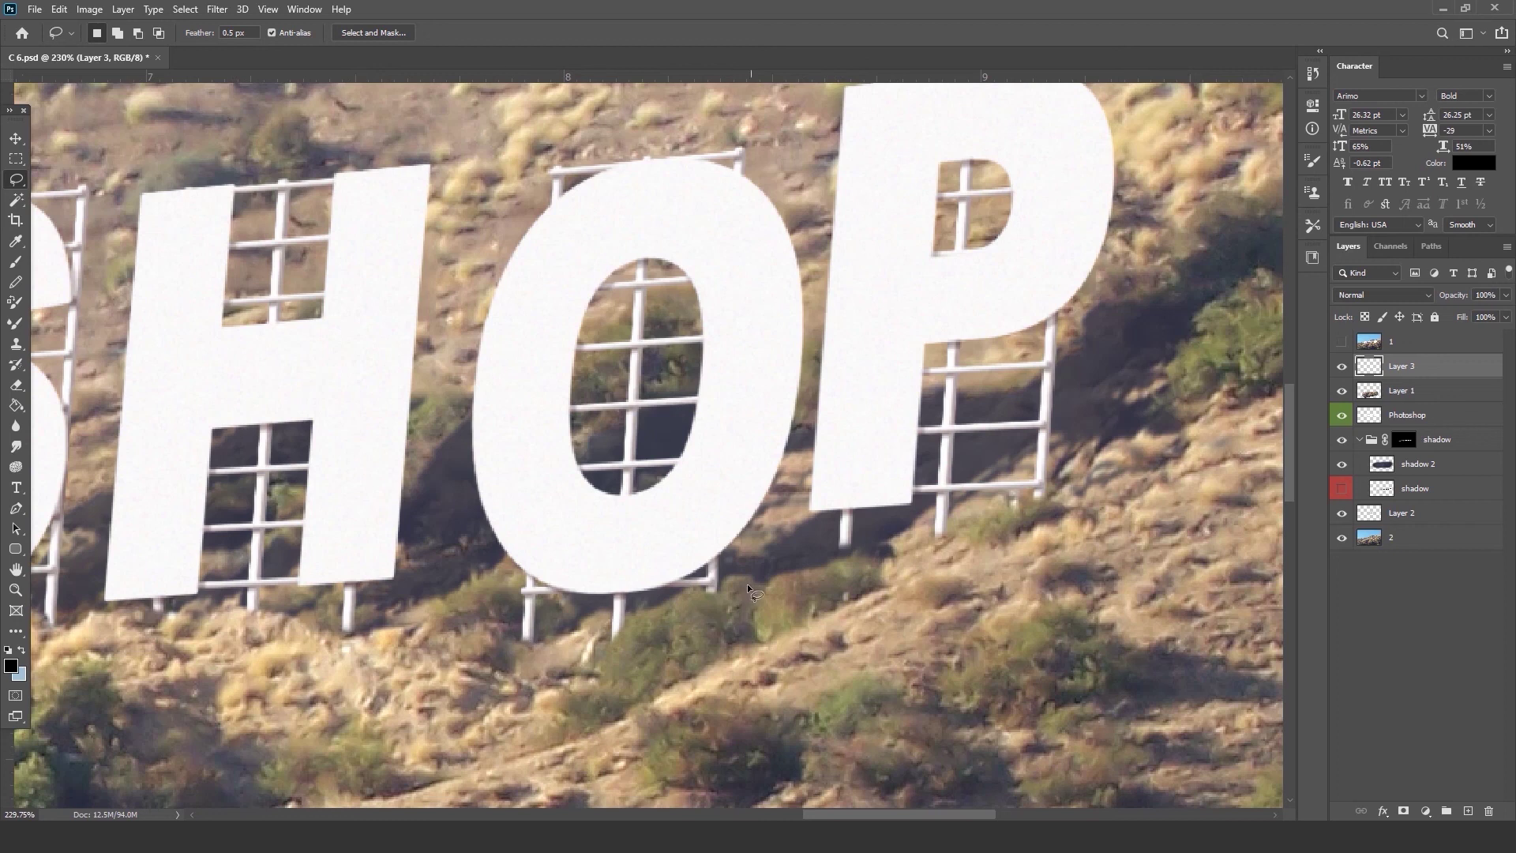
scroll(748, 574, down, 3)
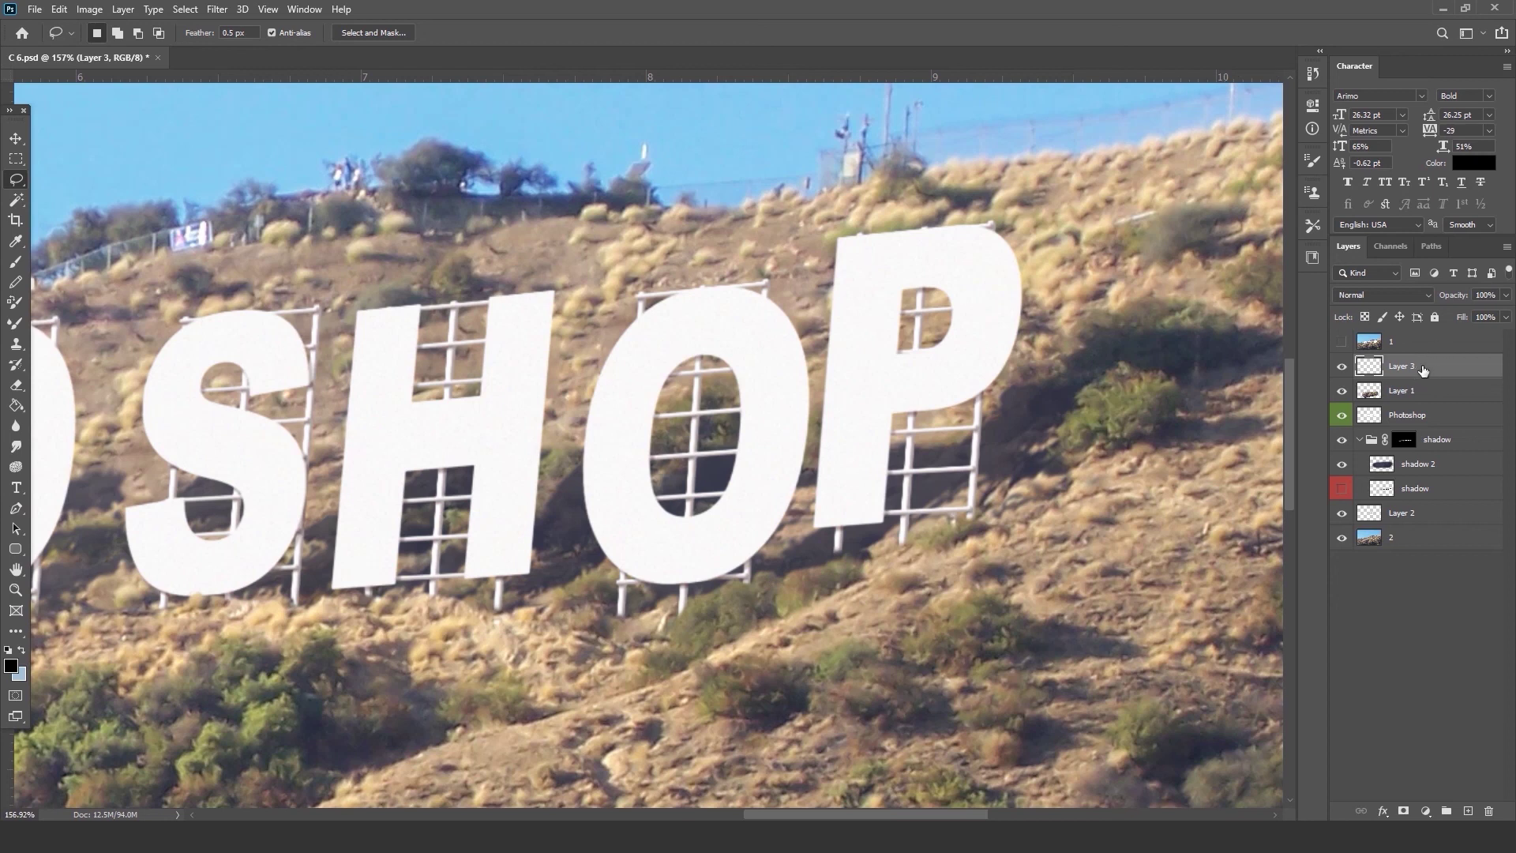
click(15, 631)
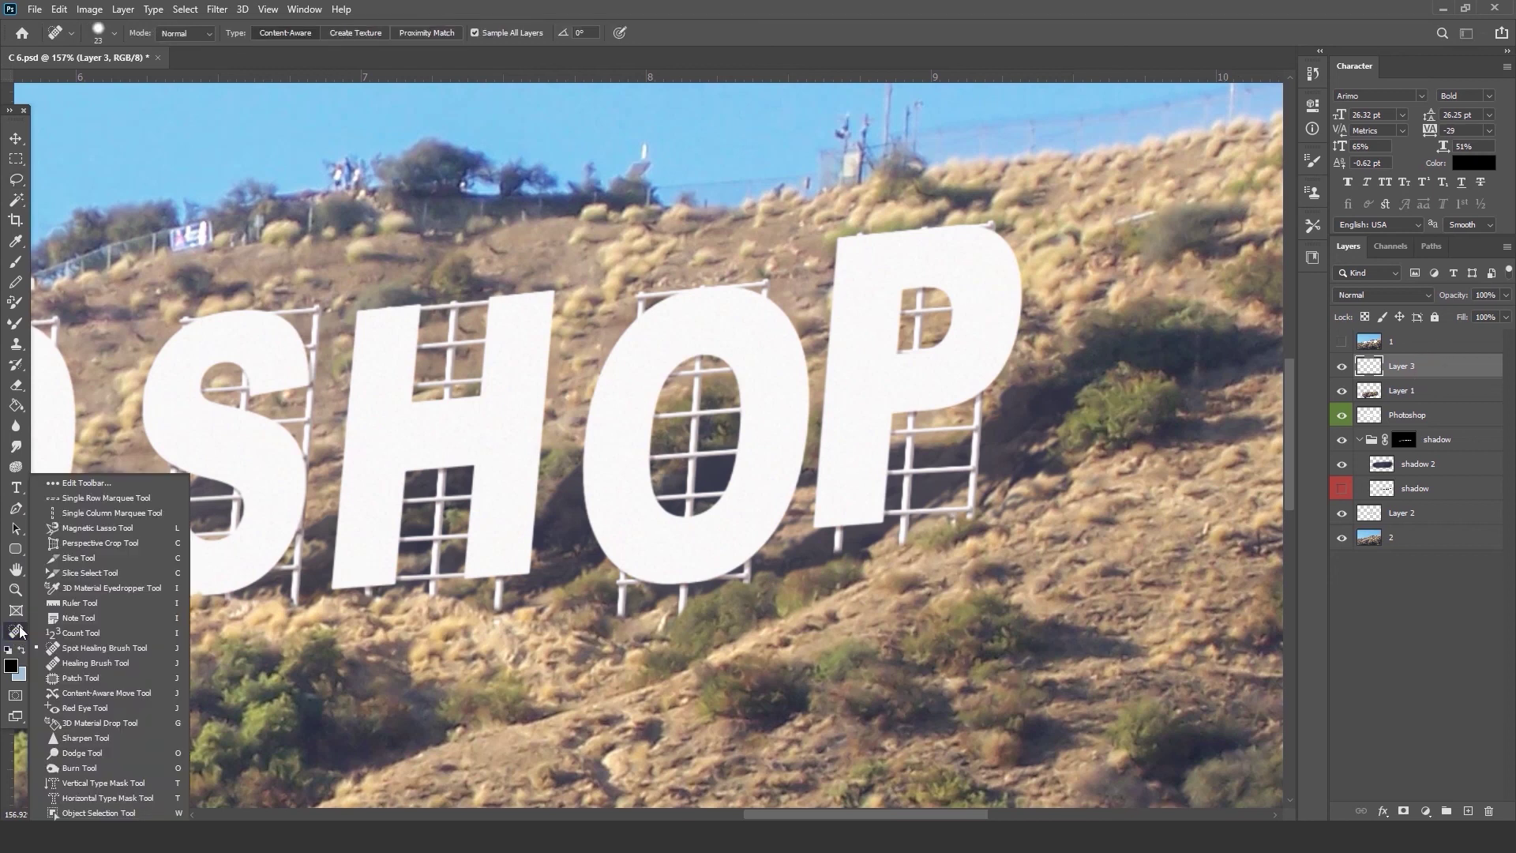
click(72, 652)
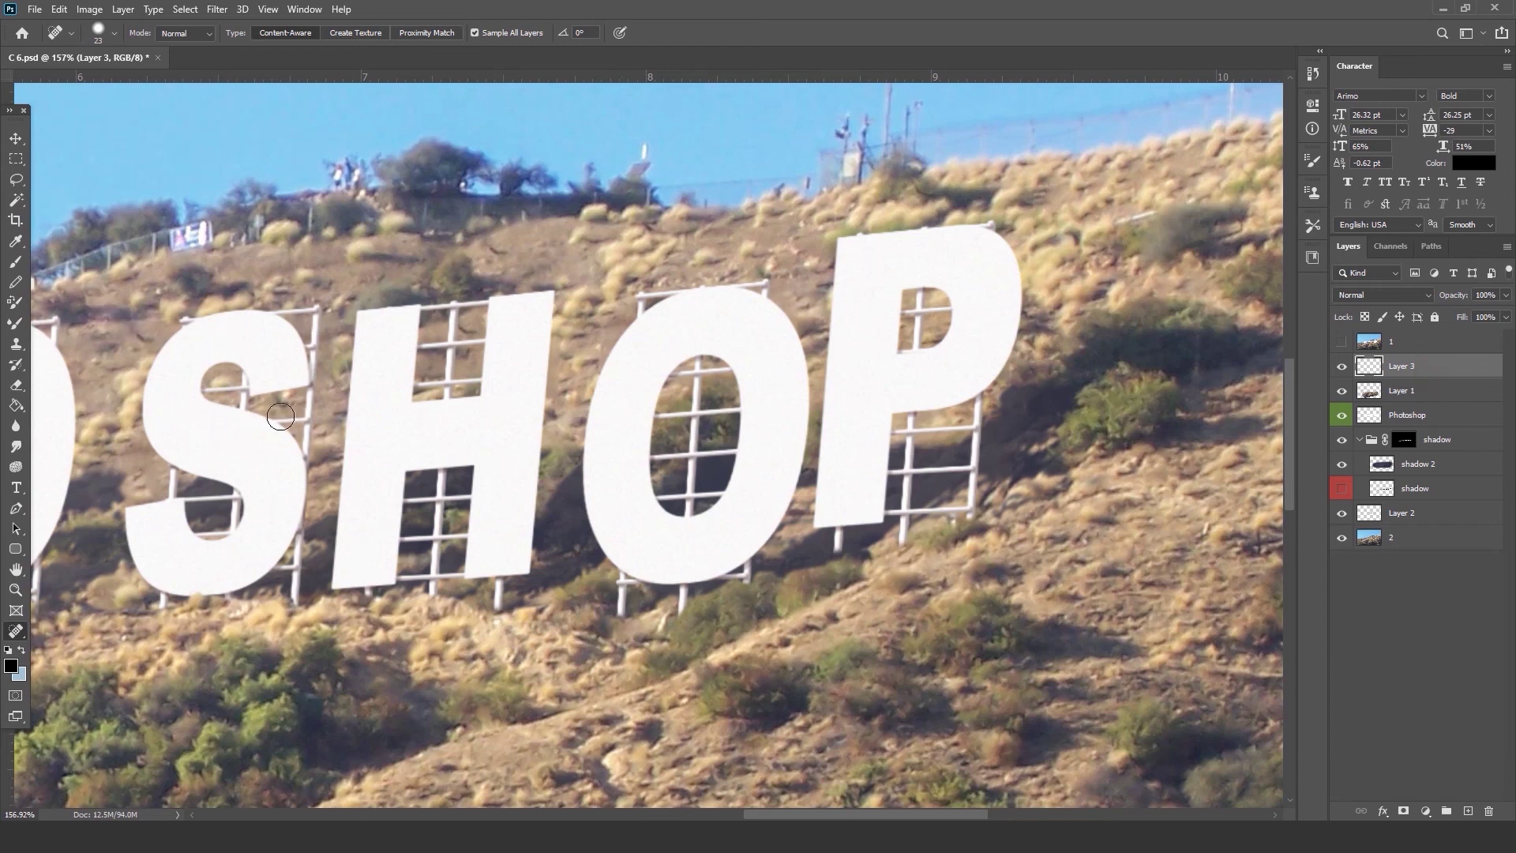
scroll(868, 551, up, 4)
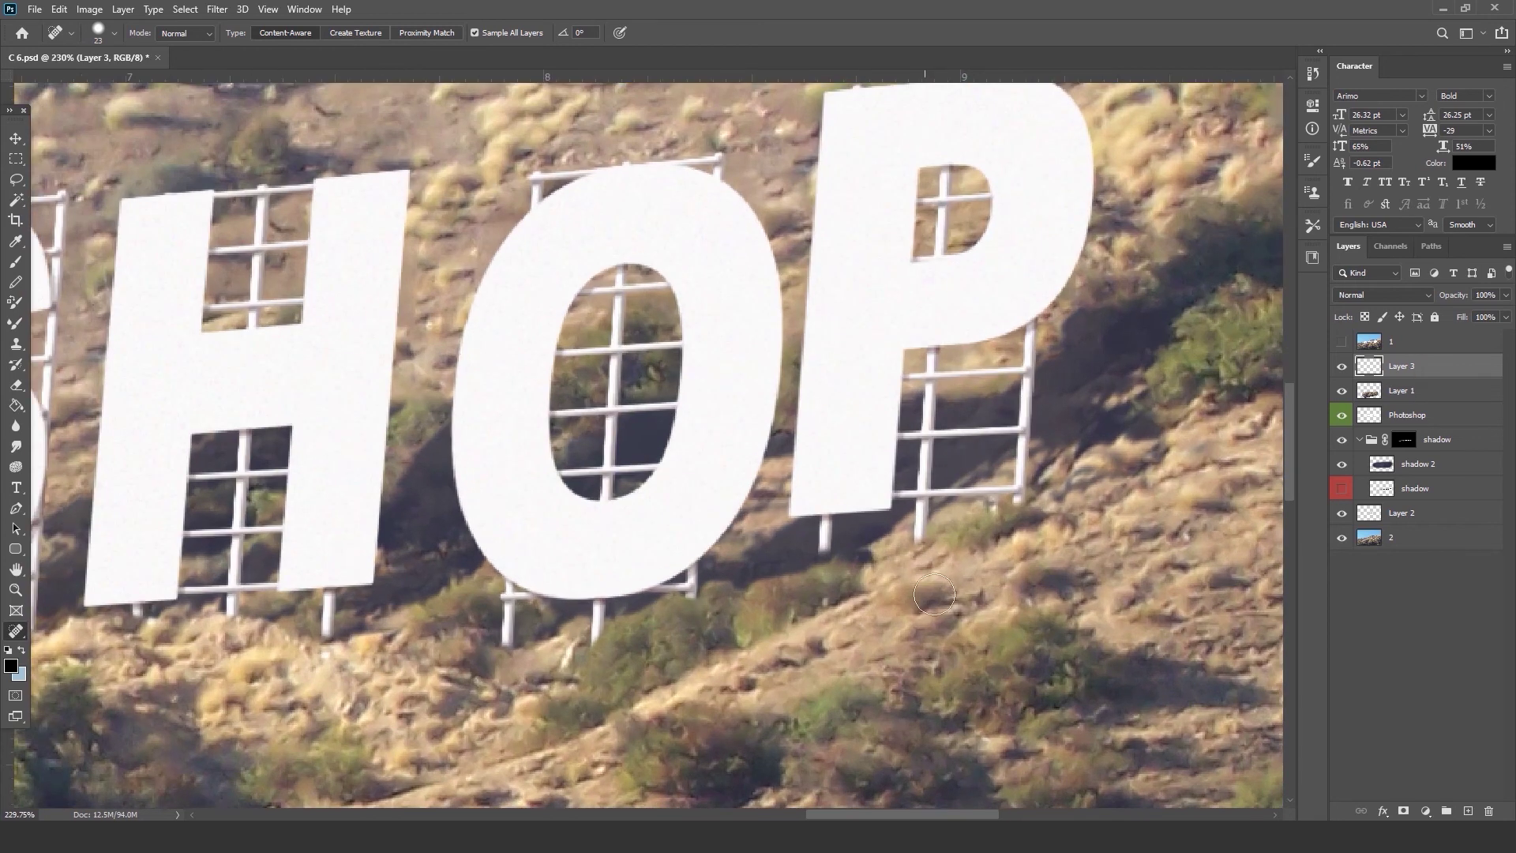
Try spot-healing the ground at the foot of the P's front support post and undo the strokes.
drag(908, 585, 836, 571)
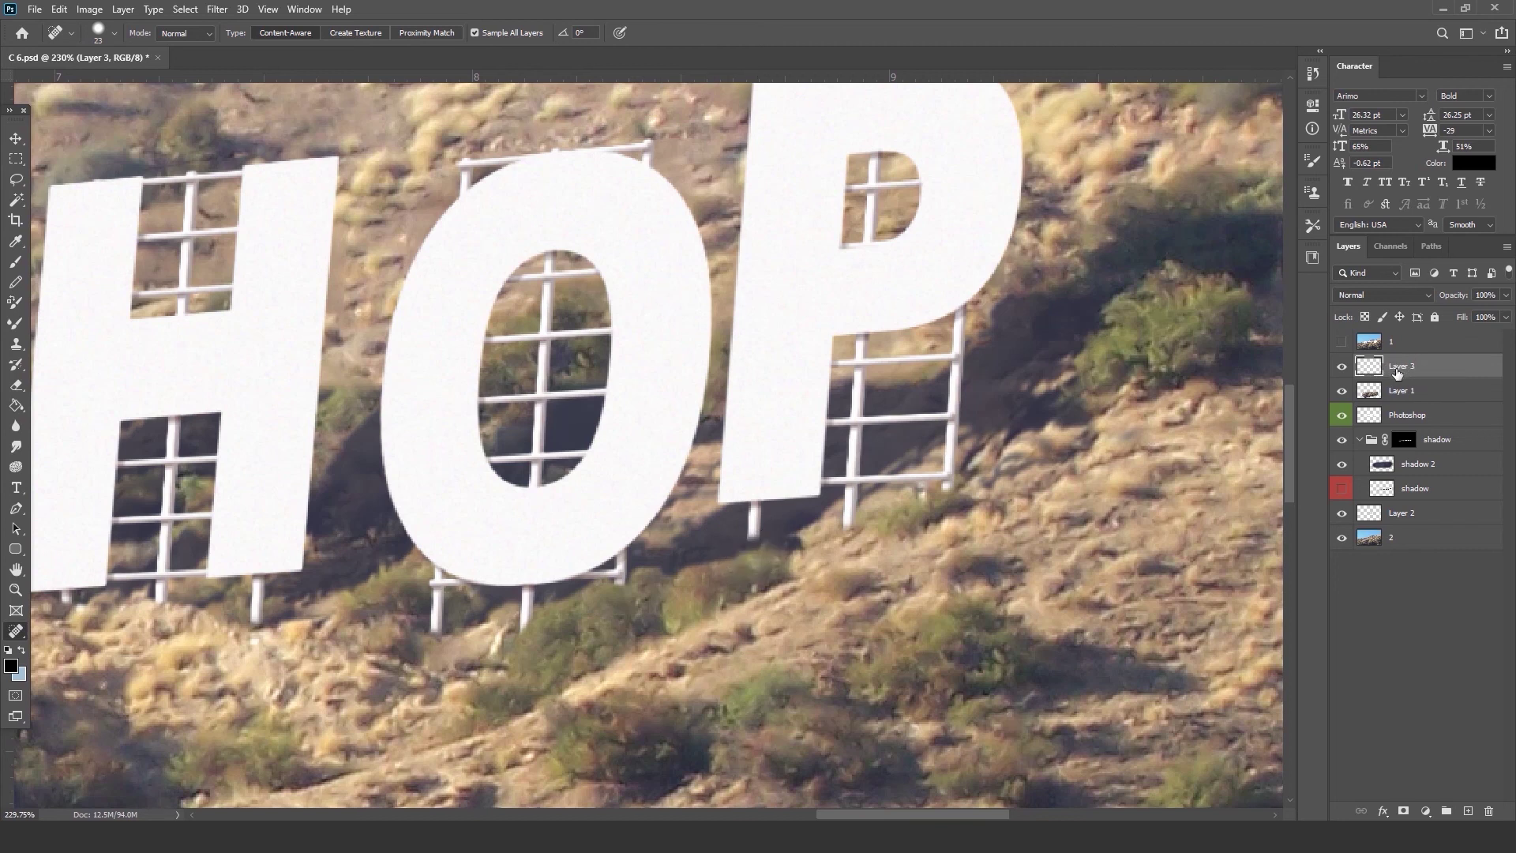
click(755, 552)
click(61, 10)
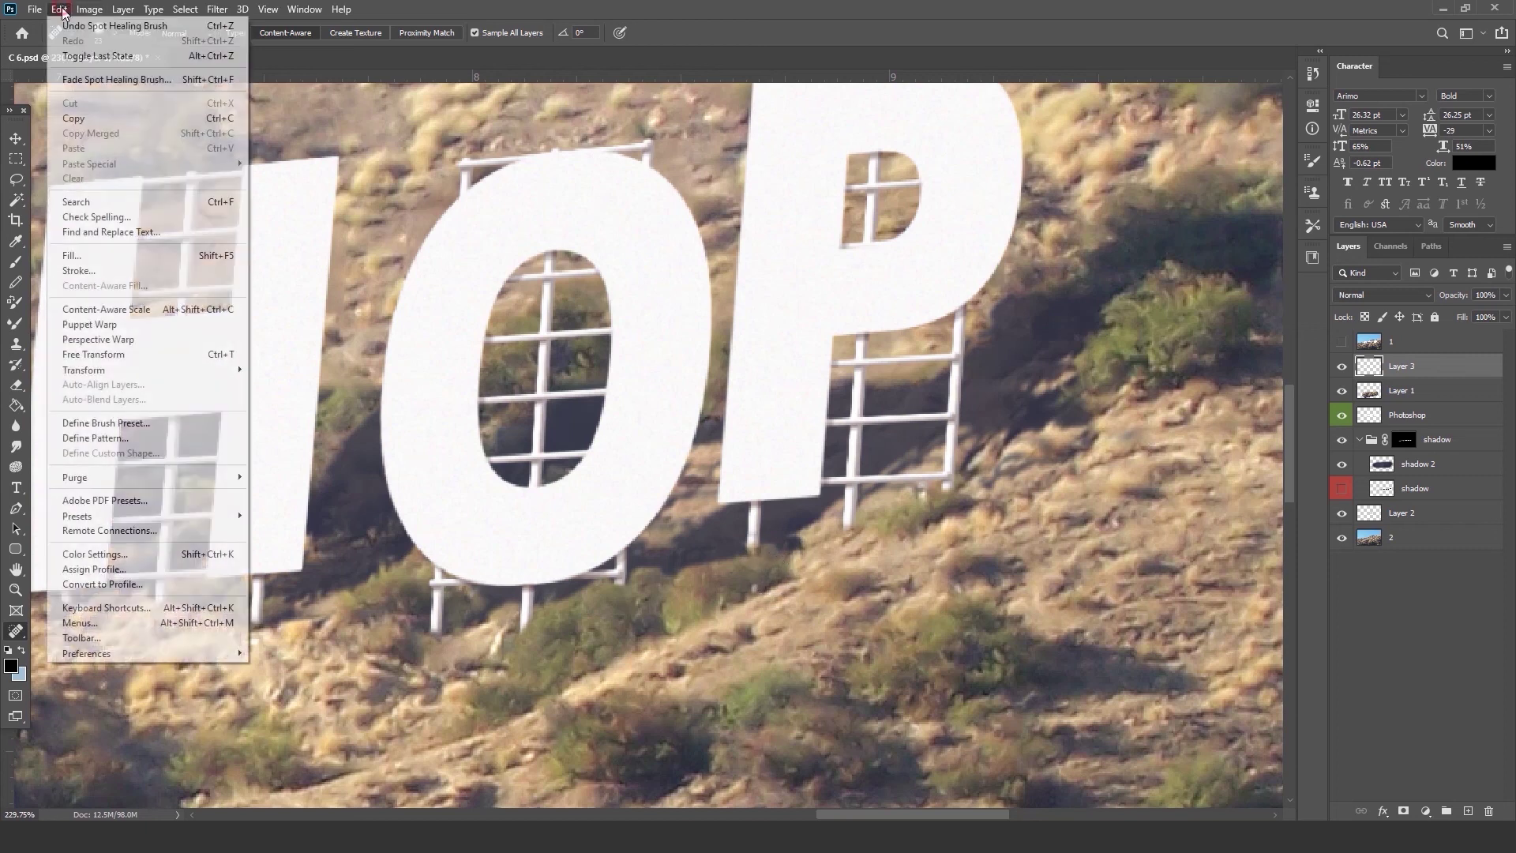
click(127, 28)
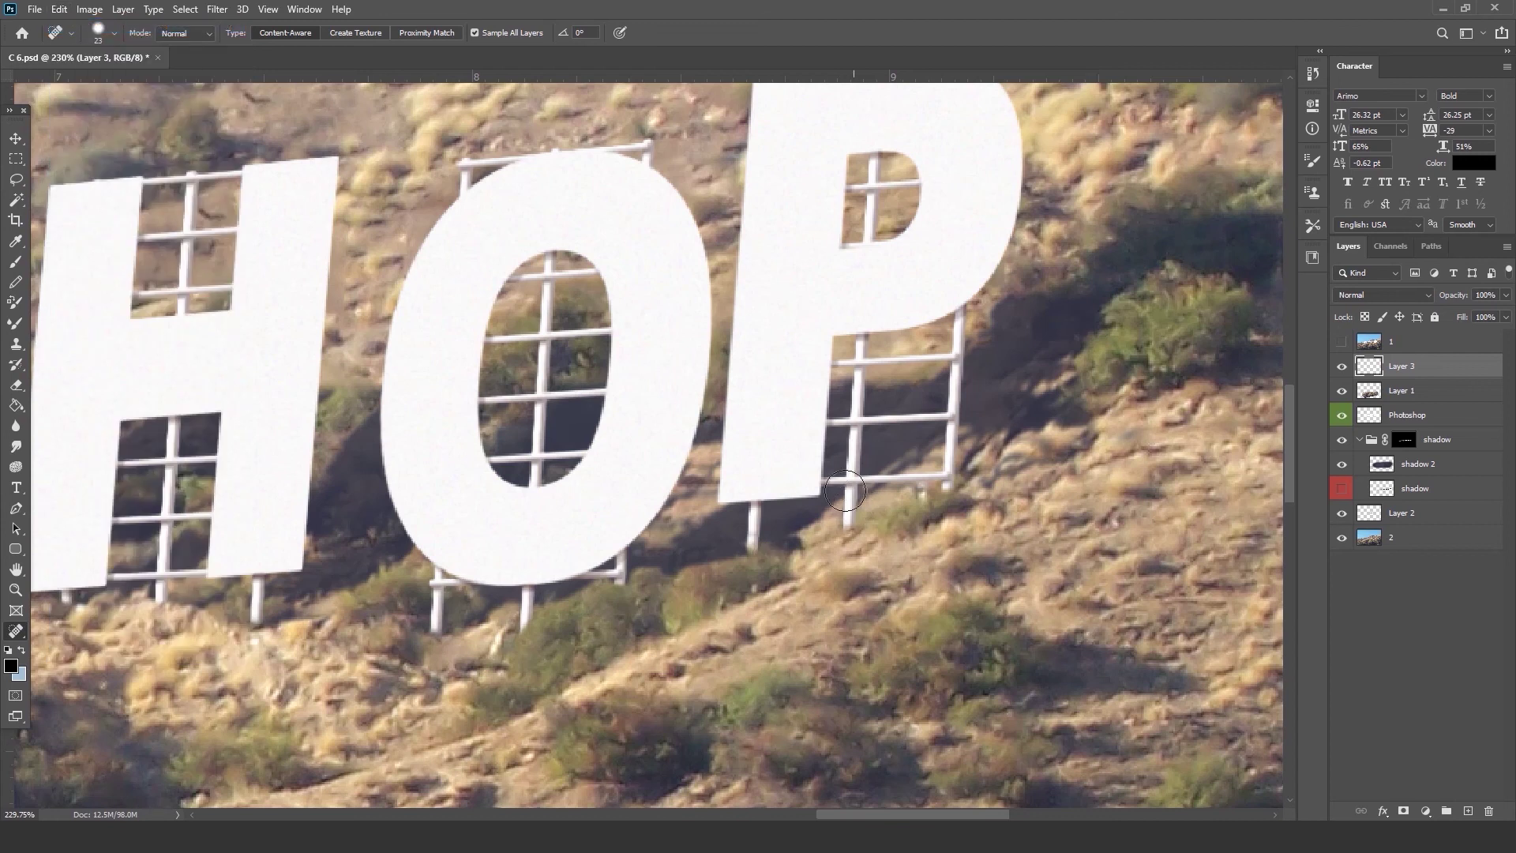
click(64, 9)
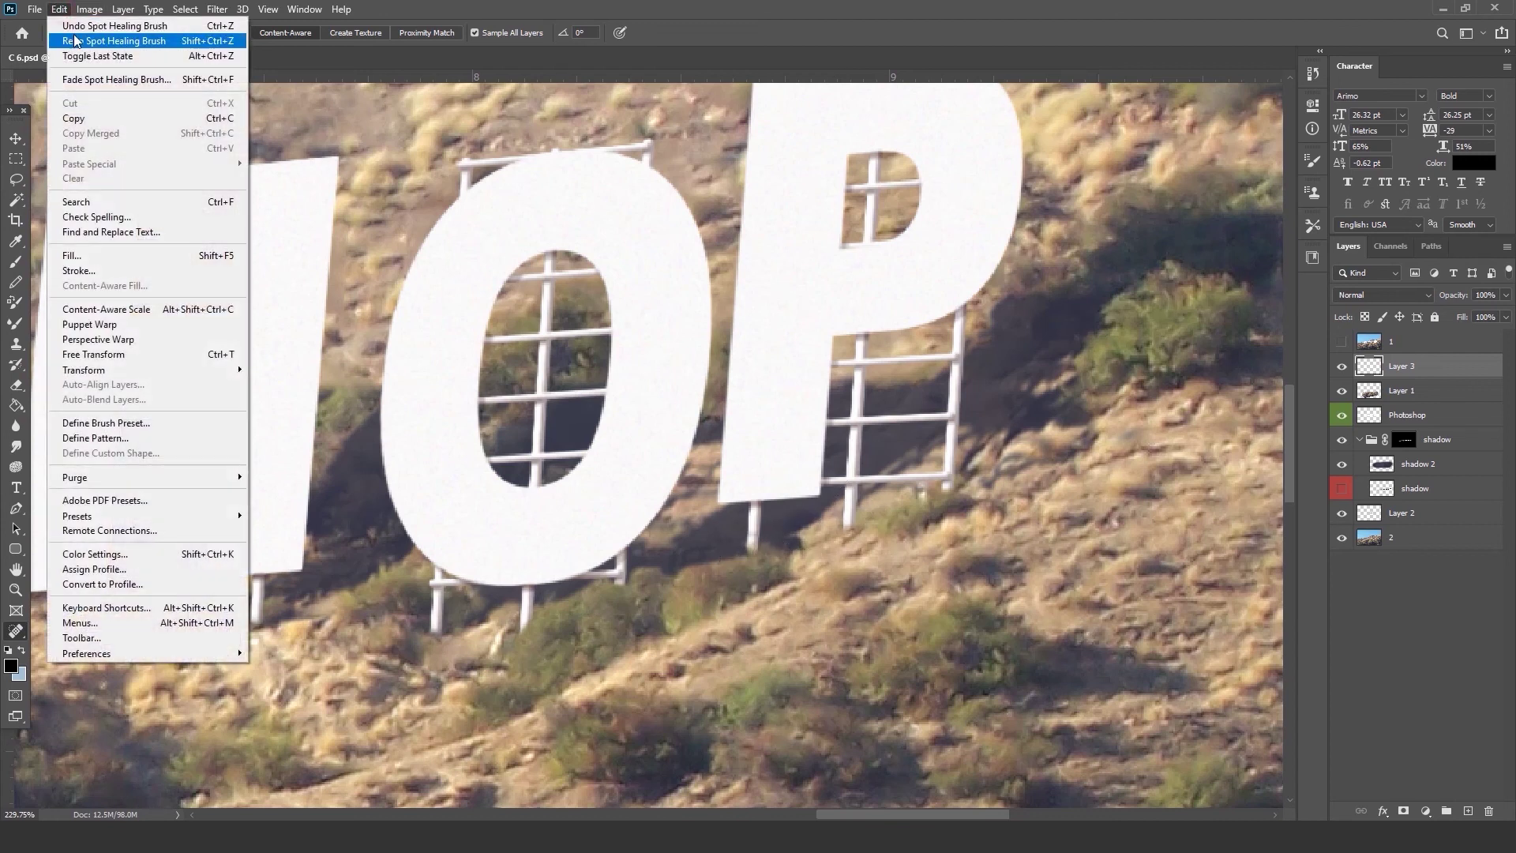
click(90, 28)
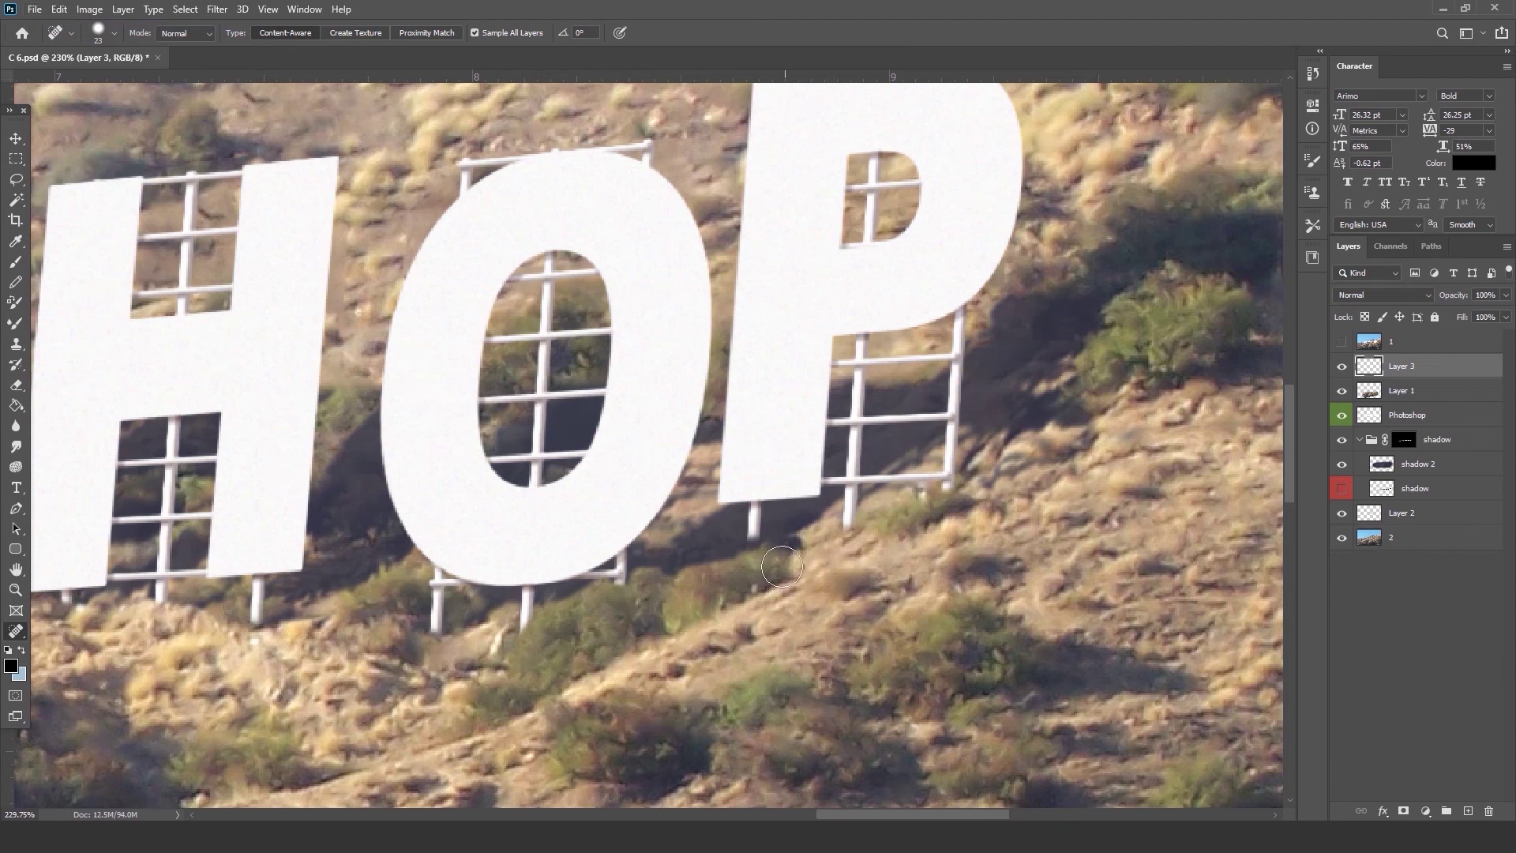
Spot-heal the ground around the foot of the P's front support post and the grass beneath the letter's scaffold.
click(755, 549)
click(761, 543)
drag(771, 558, 760, 550)
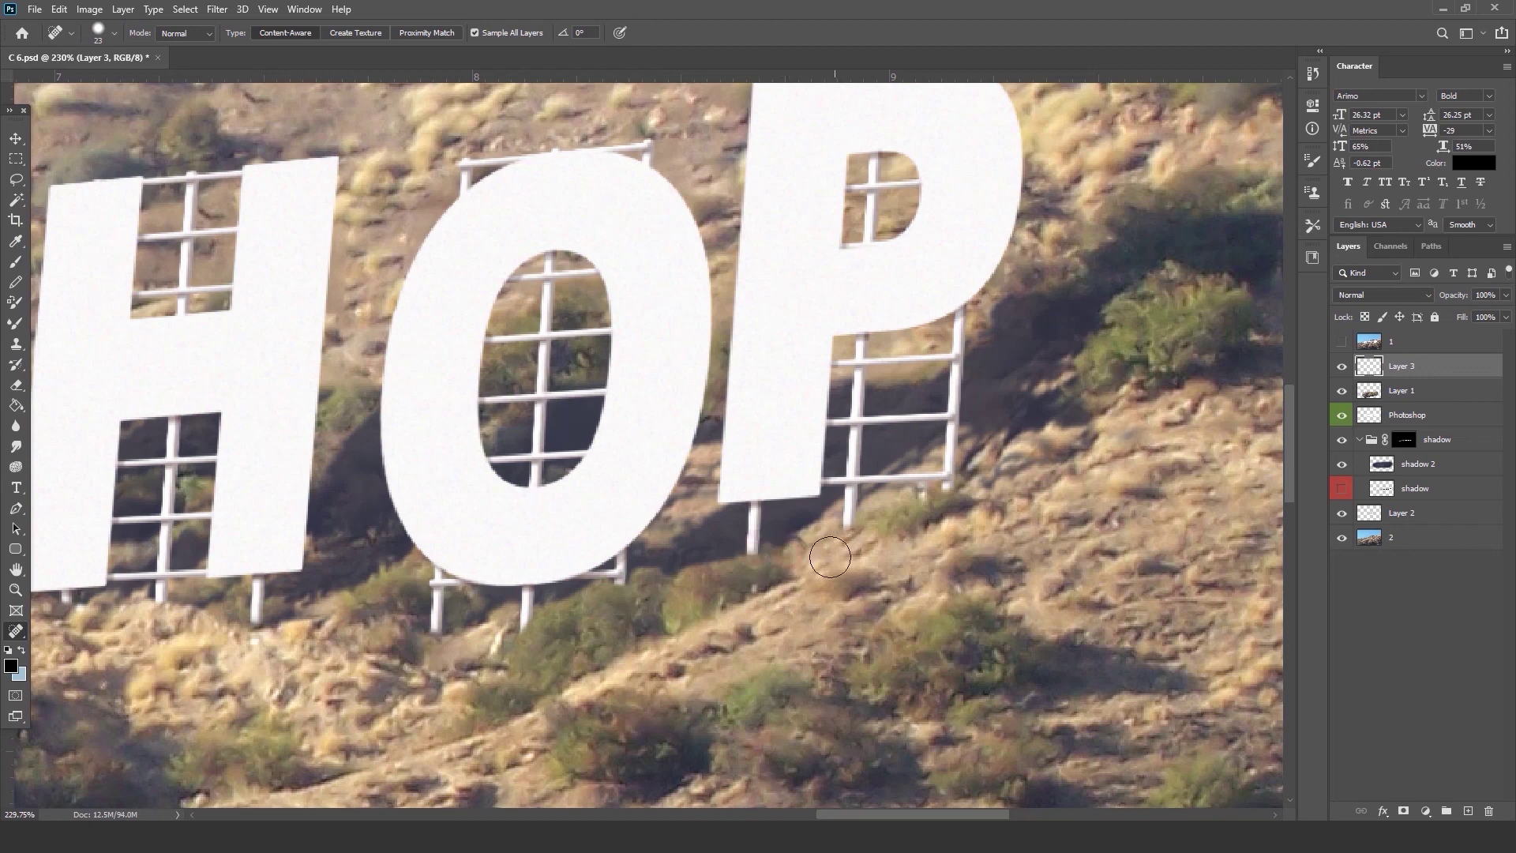
scroll(908, 532, down, 2)
click(904, 528)
Inspect the retouching along the PHOTOSHOP letters and compare it with the original photo on layer 1.
drag(575, 656, 895, 601)
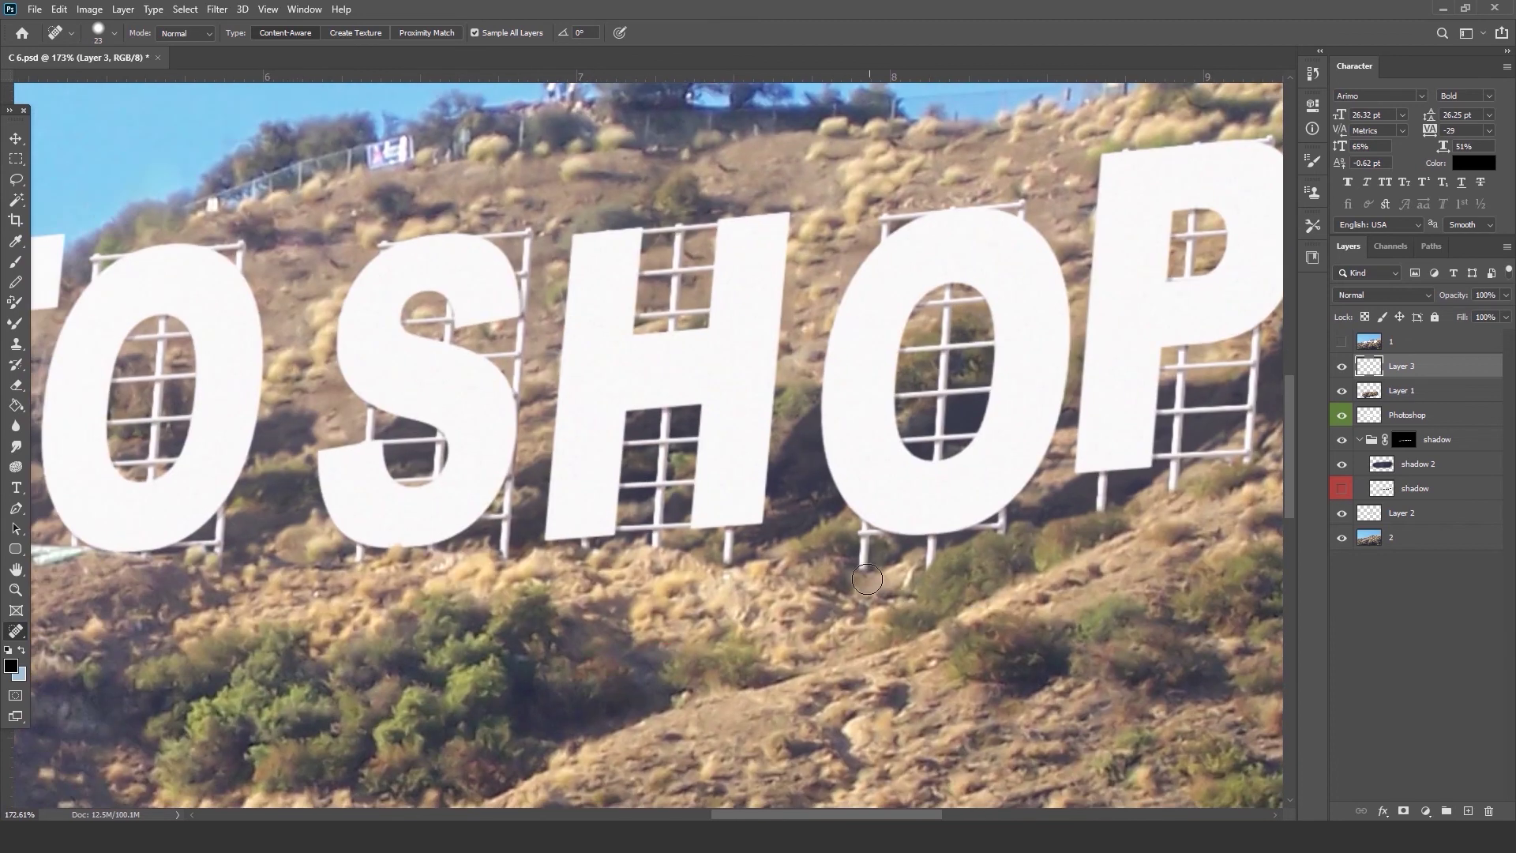
scroll(854, 581, left, 4)
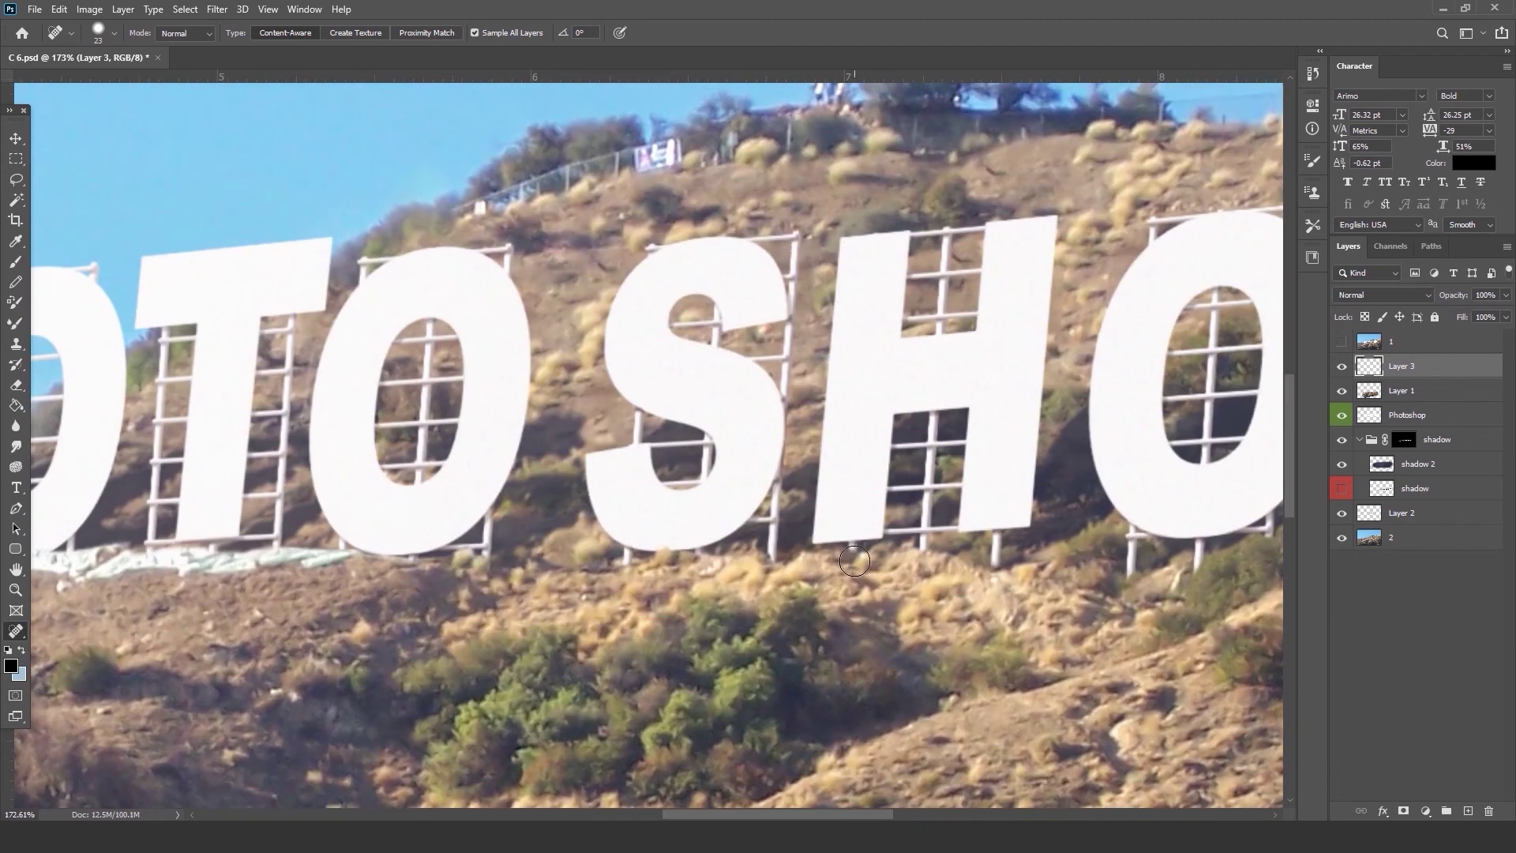
drag(548, 629, 197, 608)
drag(1184, 474, 700, 613)
scroll(535, 498, up, 1)
scroll(794, 437, down, 2)
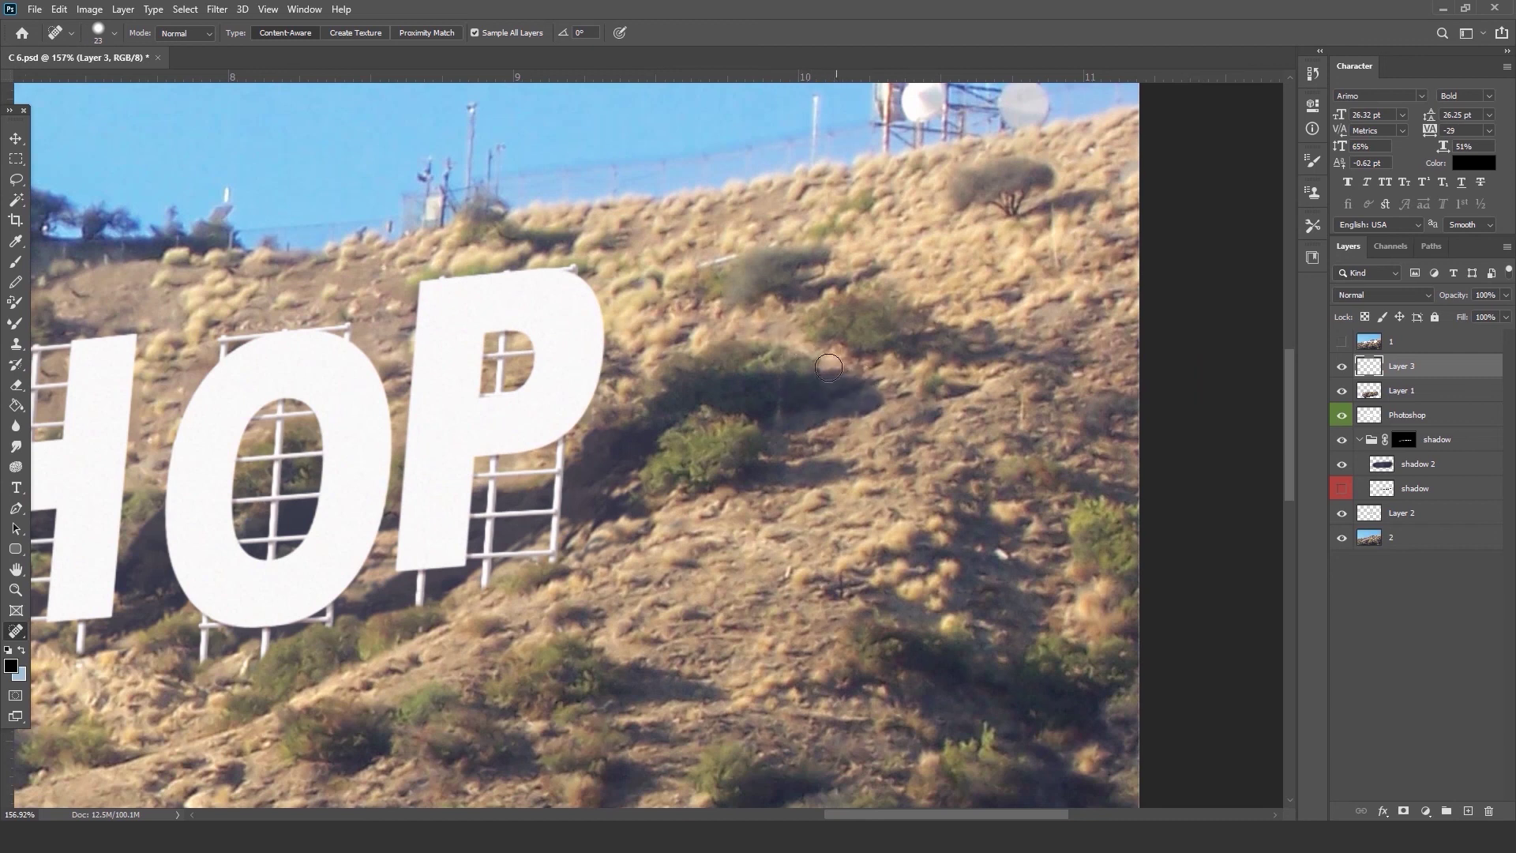
scroll(867, 435, down, 1)
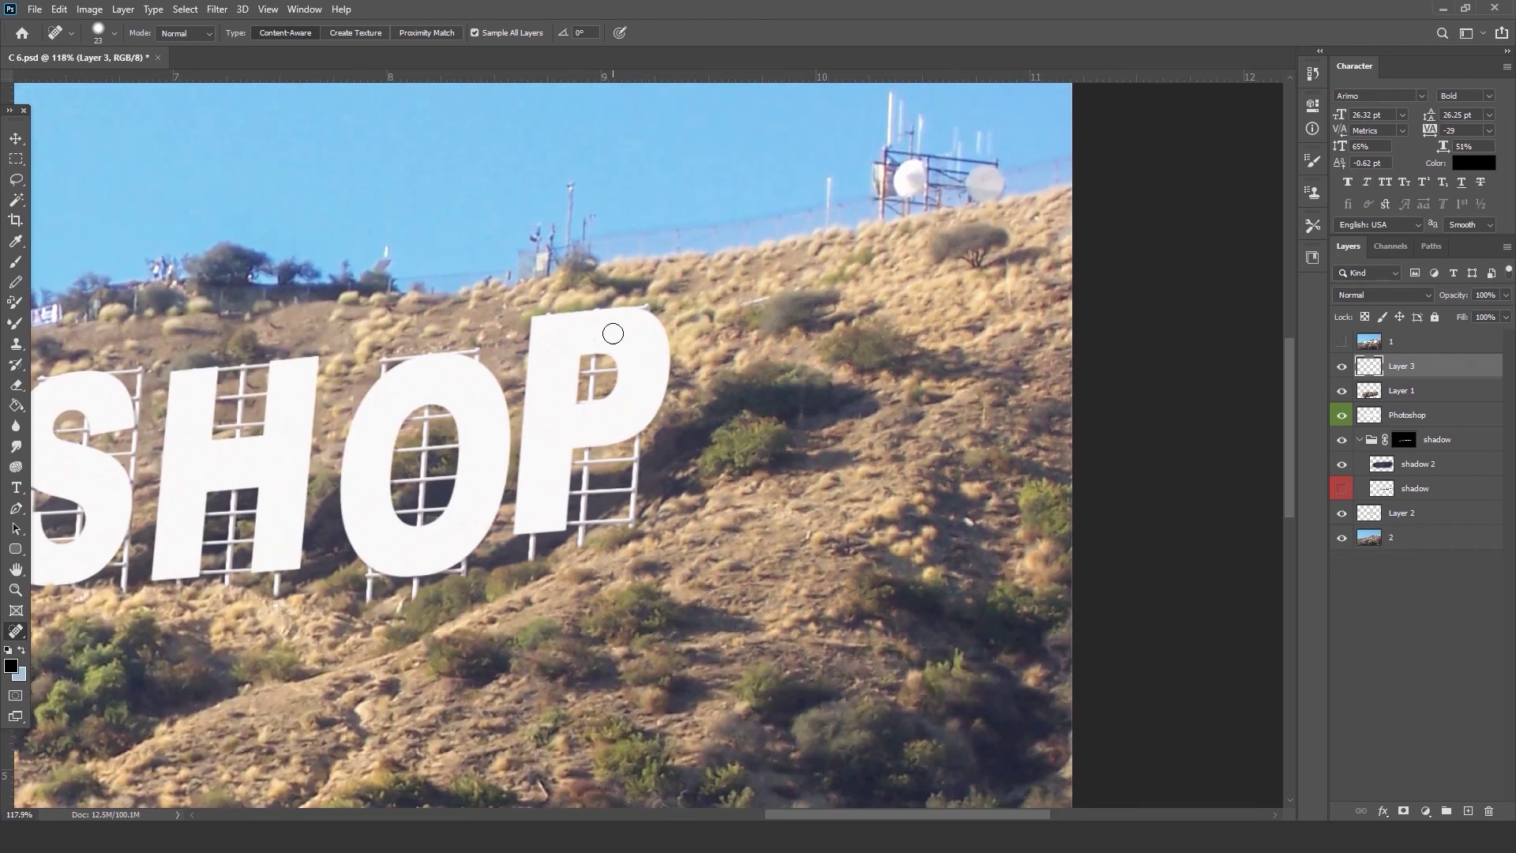
click(1342, 342)
scroll(730, 444, down, 1)
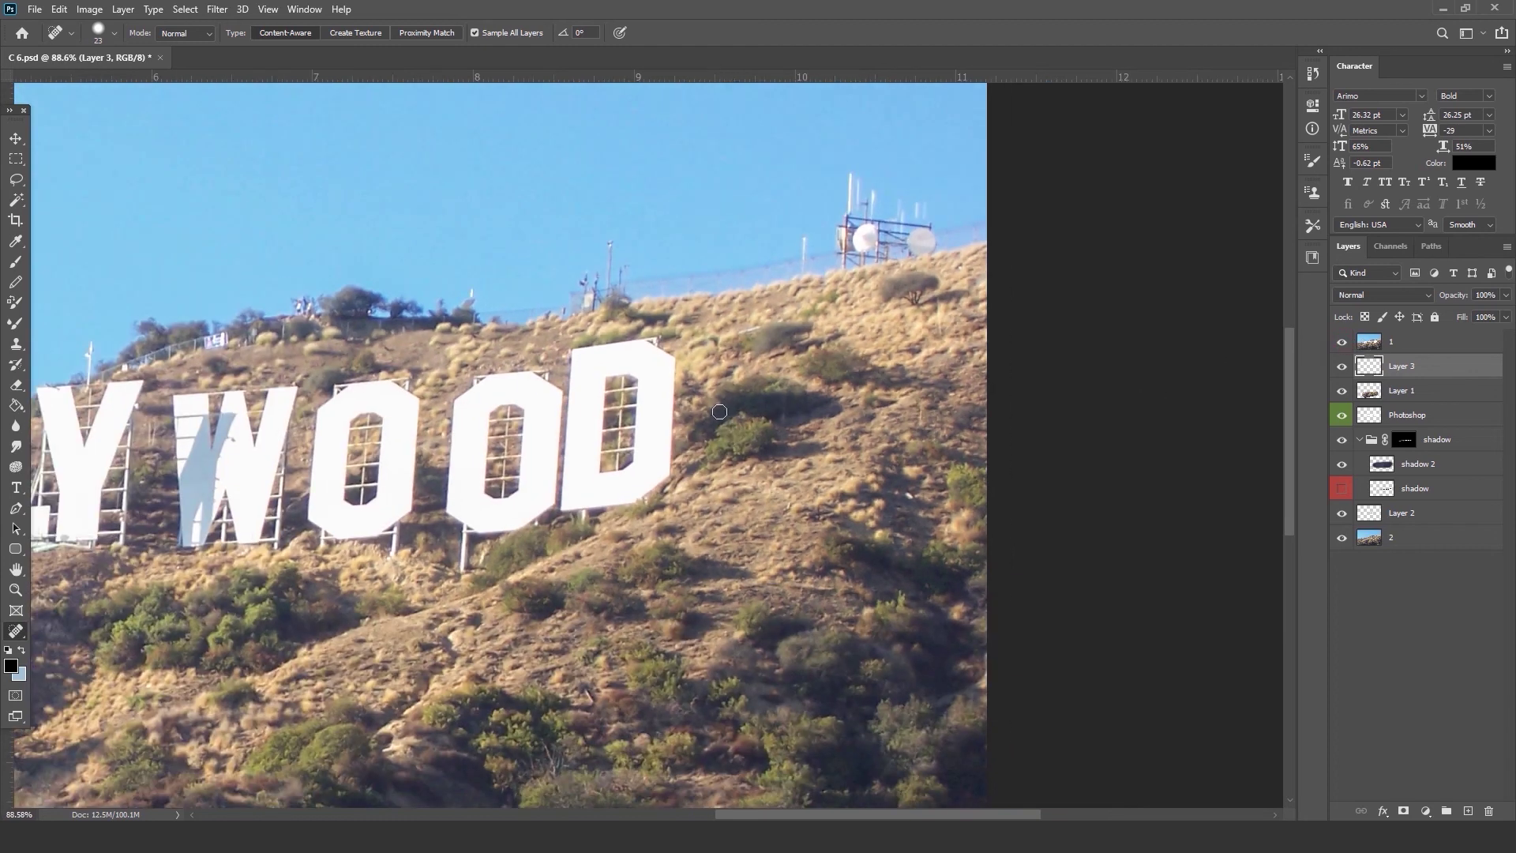
click(1342, 341)
scroll(892, 426, up, 3)
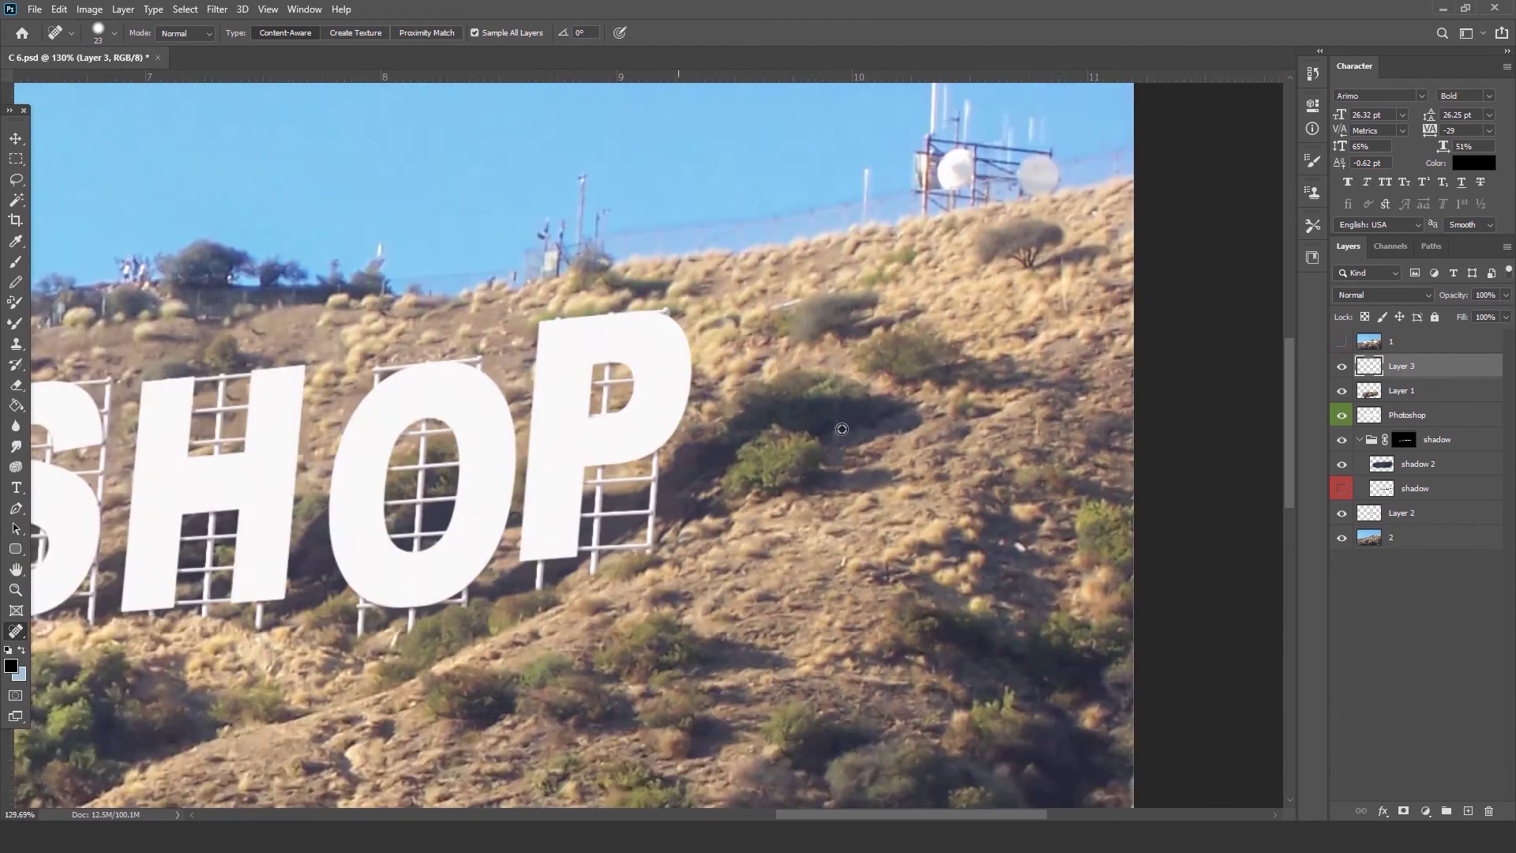
Enlarge the healing brush to 40 px and heal the far tip of the dark shadow on the slope beyond the P.
key(bracketright)
key(bracketright)
key(bracketright)
key(bracketright)
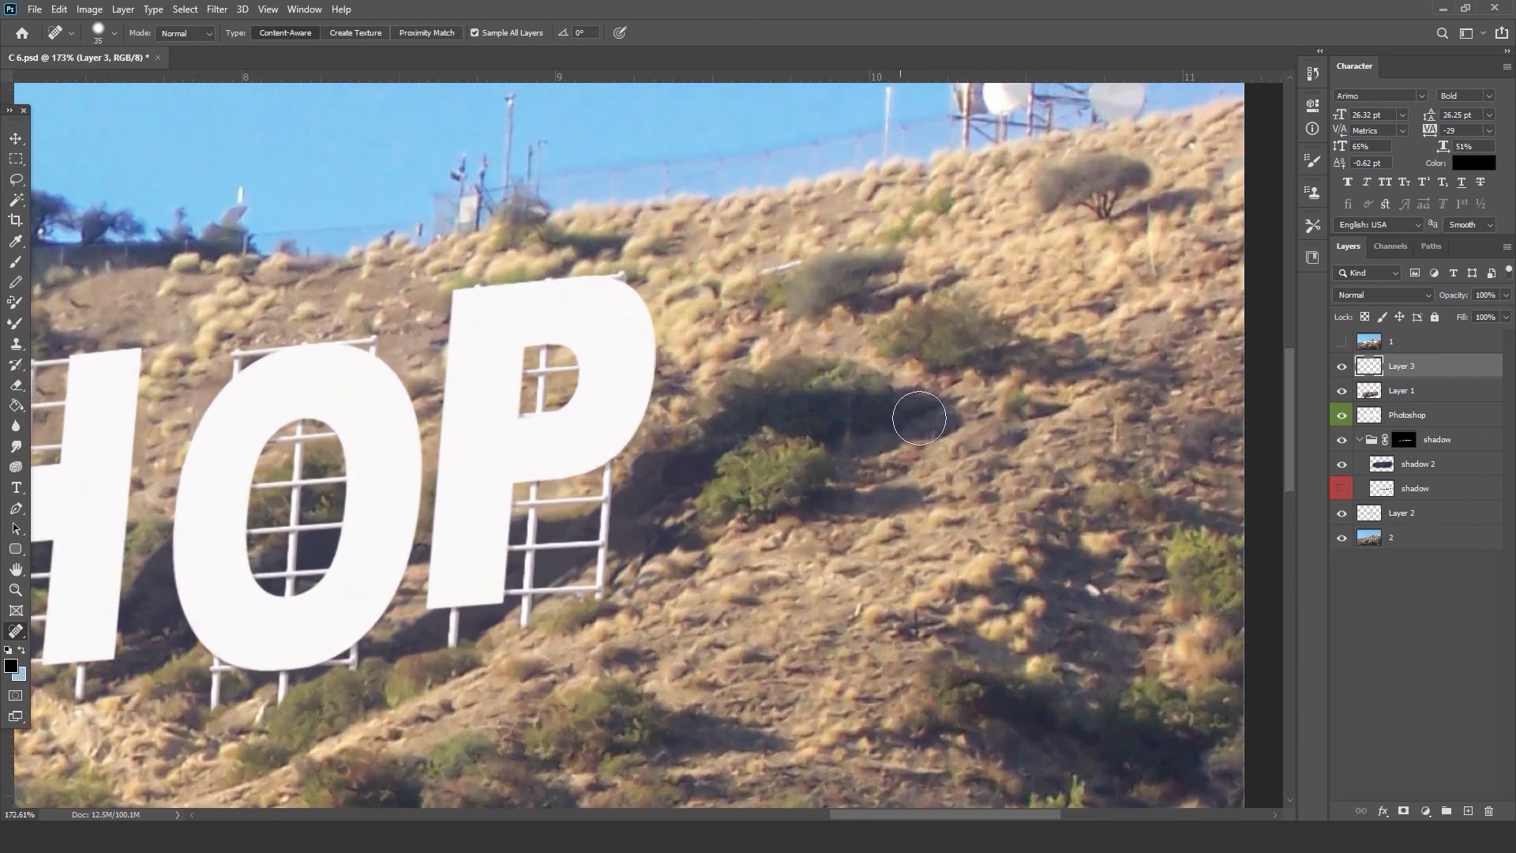
click(97, 31)
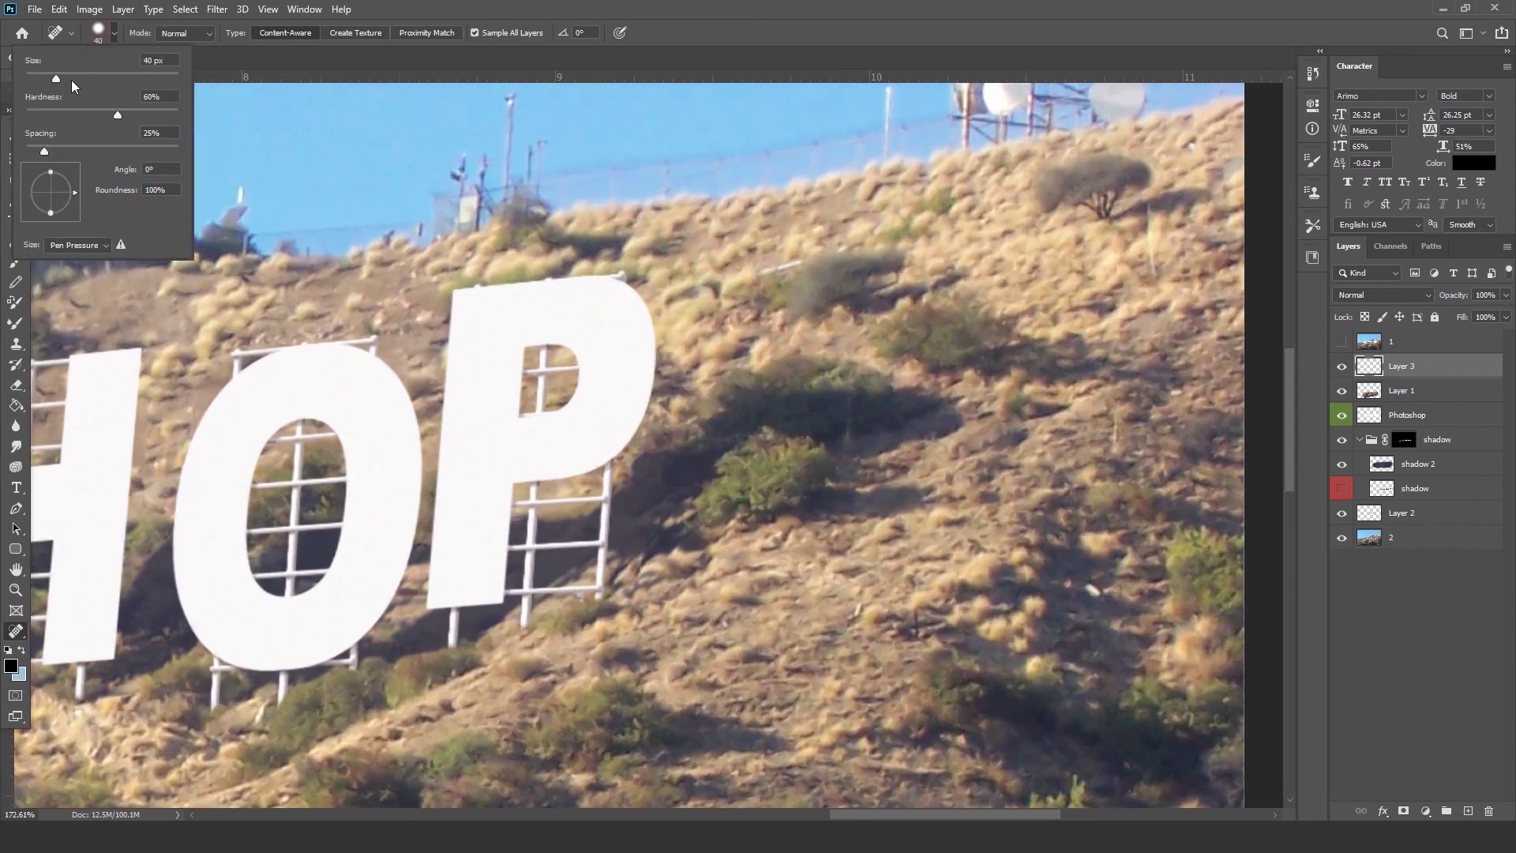
mouse_move(928, 395)
mouse_down()
mouse_move(925, 444)
mouse_move(920, 430)
mouse_up()
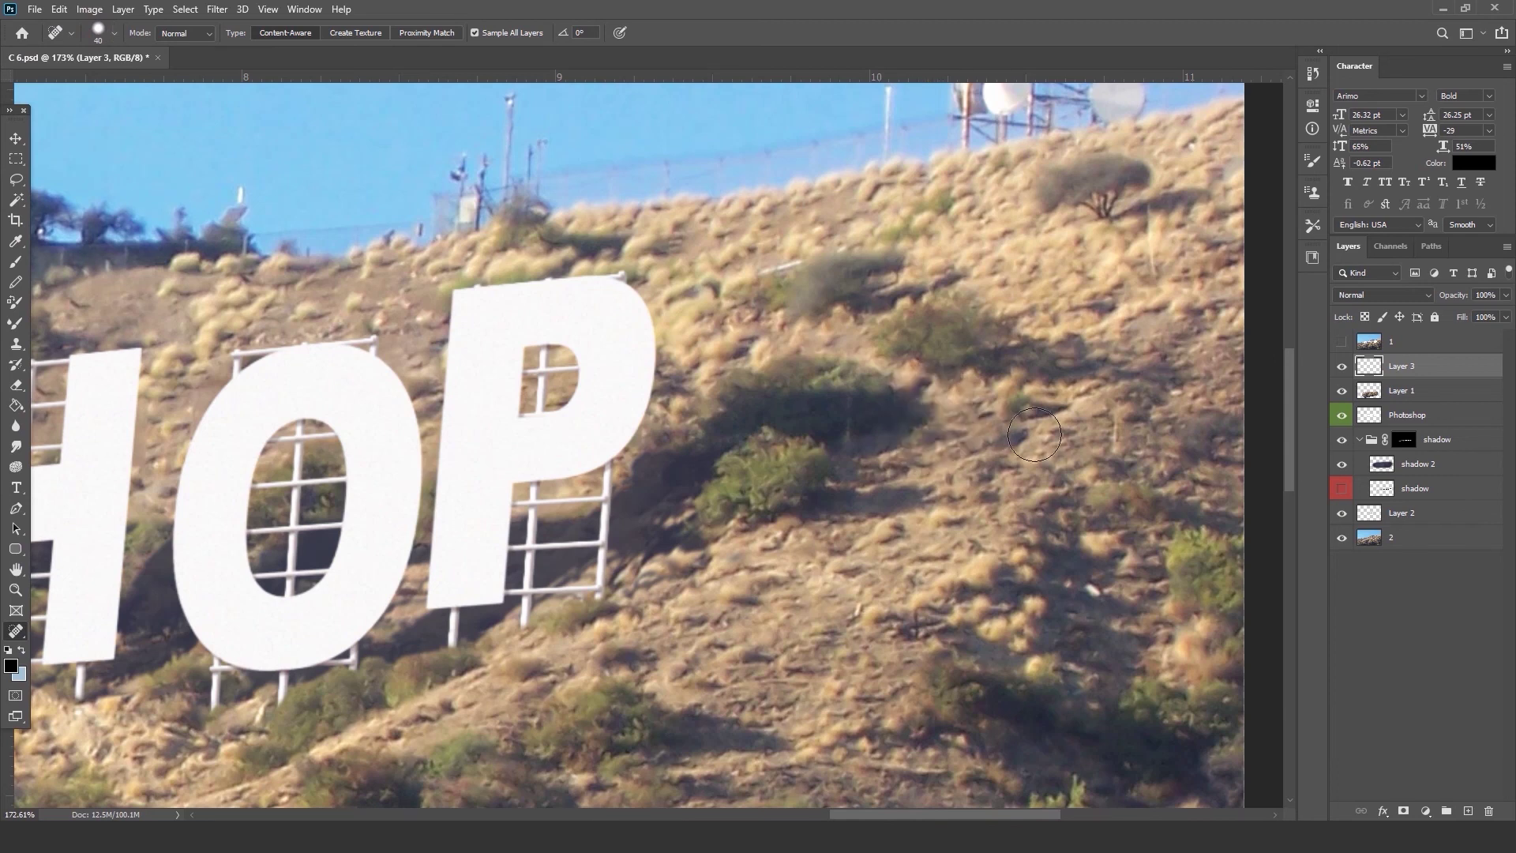
Try healing more of the shadow edge below the small bush beyond the P and undo the last two strokes.
mouse_move(890, 371)
mouse_down()
mouse_move(923, 403)
mouse_move(932, 458)
mouse_up()
drag(896, 358, 922, 359)
key(ctrl+z)
key(ctrl+z)
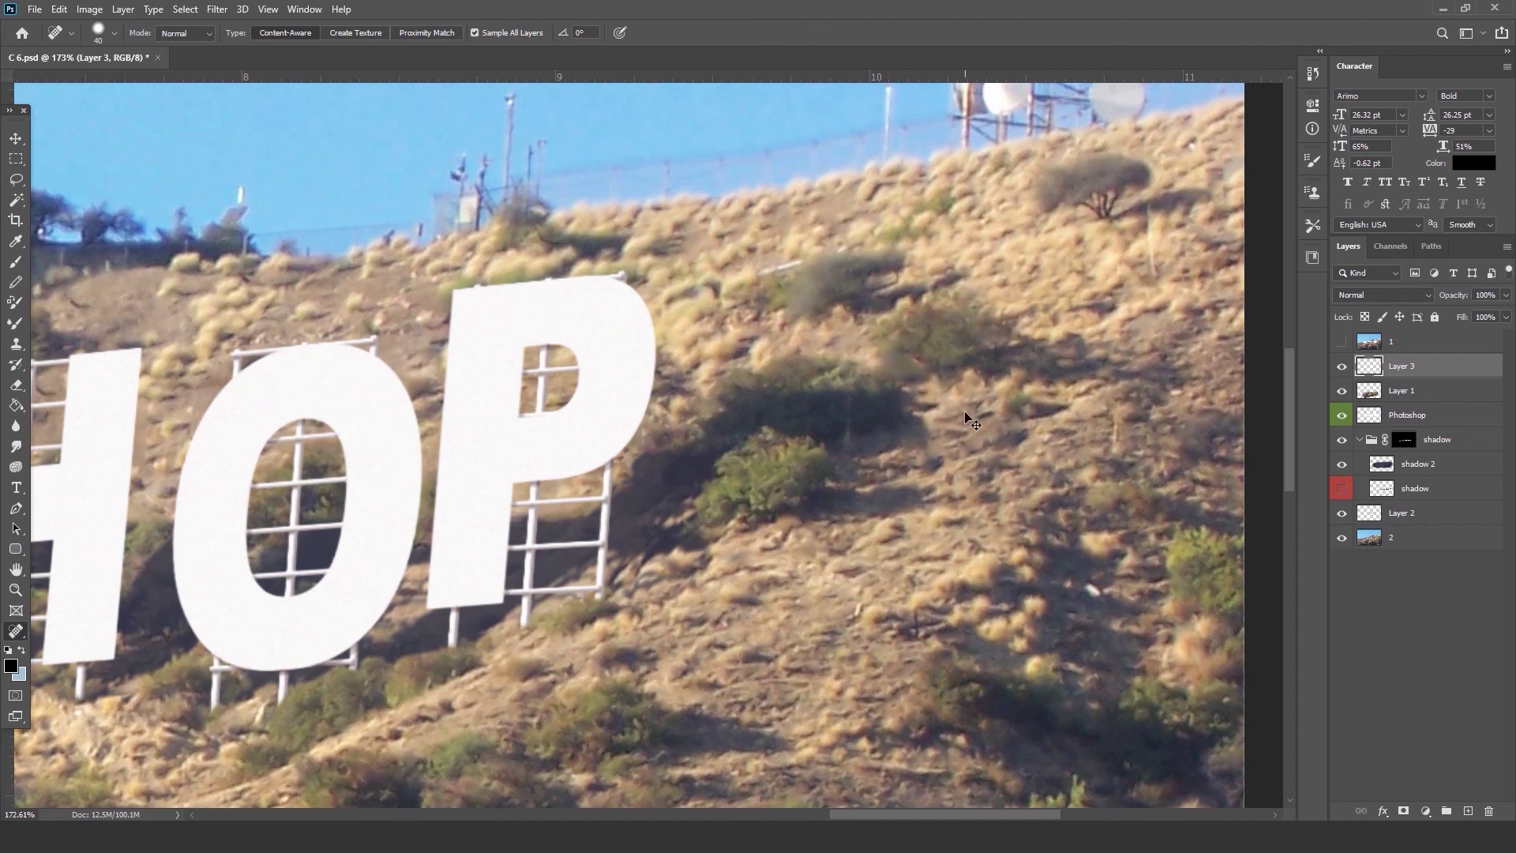
Heal the remaining shadow edge on the slope beyond the P and remove the stray green patch beside the bush.
mouse_move(921, 389)
mouse_down()
mouse_move(906, 444)
mouse_move(911, 423)
mouse_up()
mouse_move(892, 493)
mouse_down()
mouse_move(874, 511)
mouse_move(931, 498)
mouse_up()
drag(933, 407, 946, 415)
scroll(947, 456, down, 5)
scroll(942, 497, up, 2)
scroll(942, 497, up, 1)
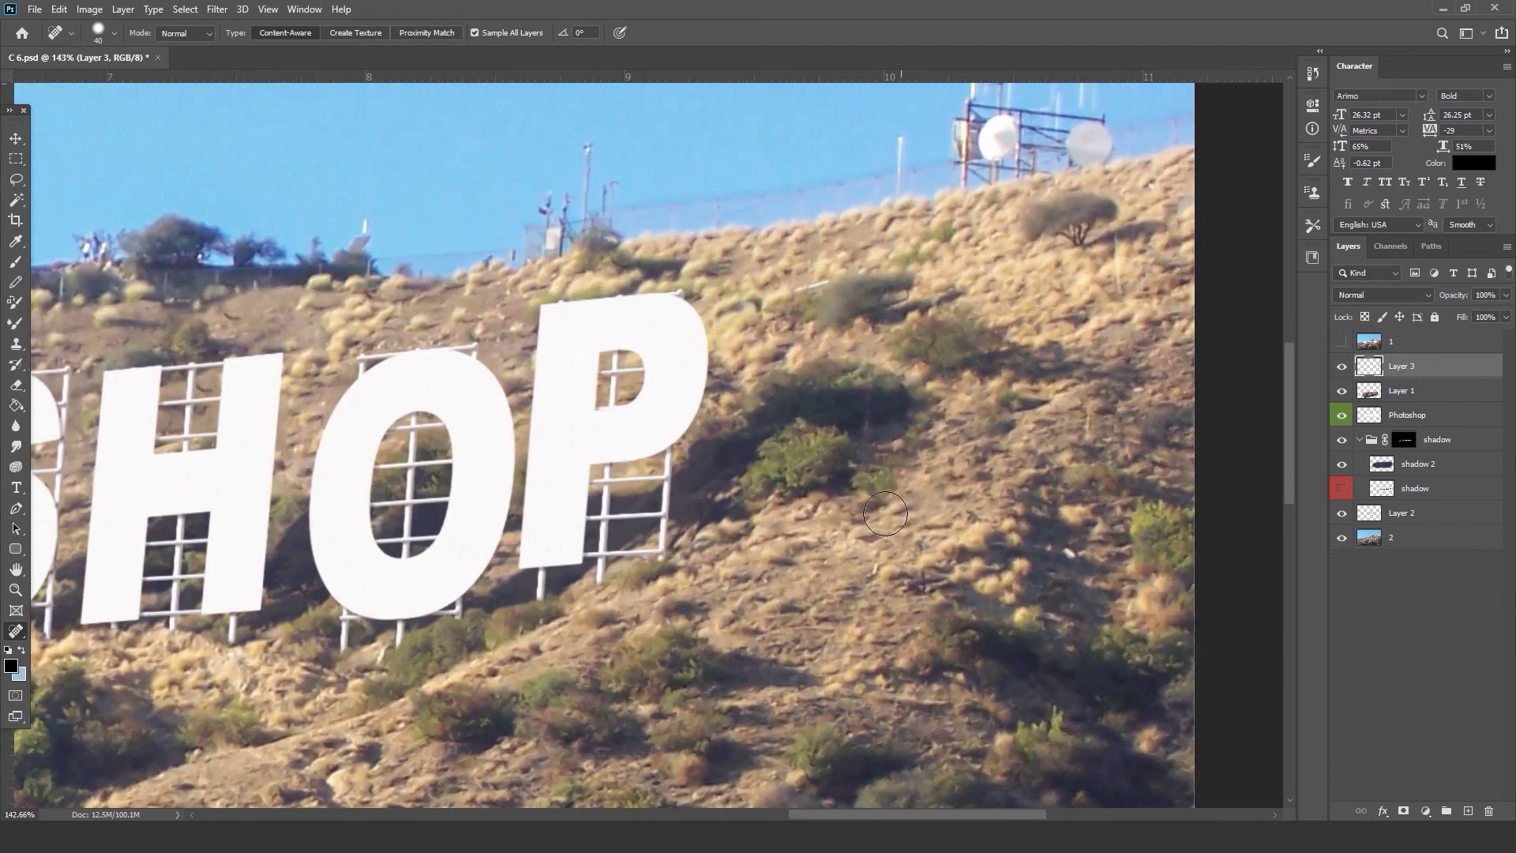
click(874, 484)
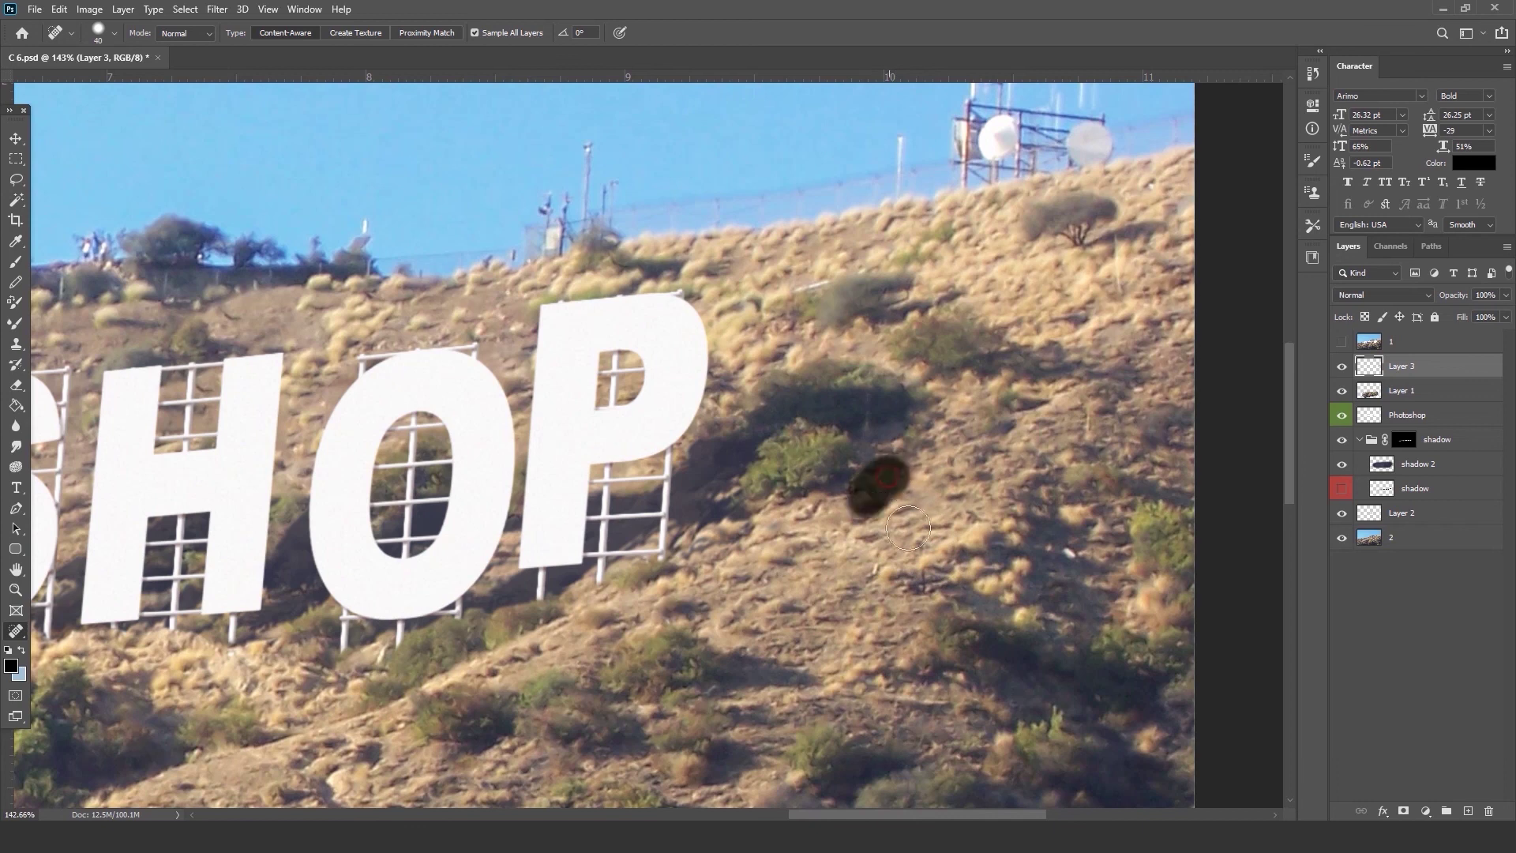
scroll(913, 504, down, 3)
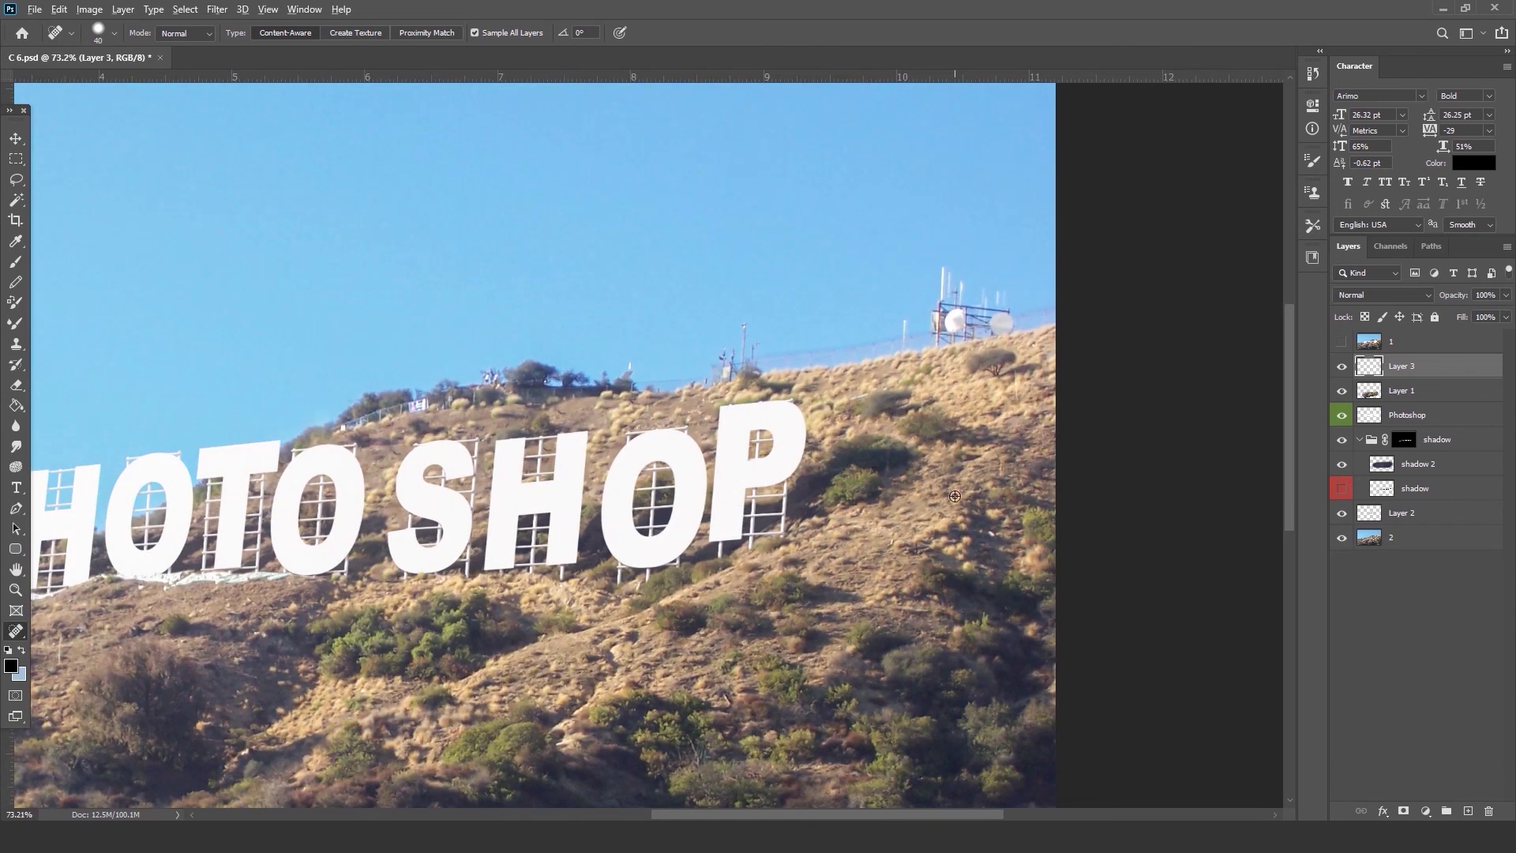
Show the original photo on layer 1 and copy a rectangular area around the HOLLYWOOD sign's W to a new layer.
scroll(953, 494, down, 3)
scroll(883, 466, up, 3)
drag(540, 609, 834, 596)
scroll(490, 624, up, 1)
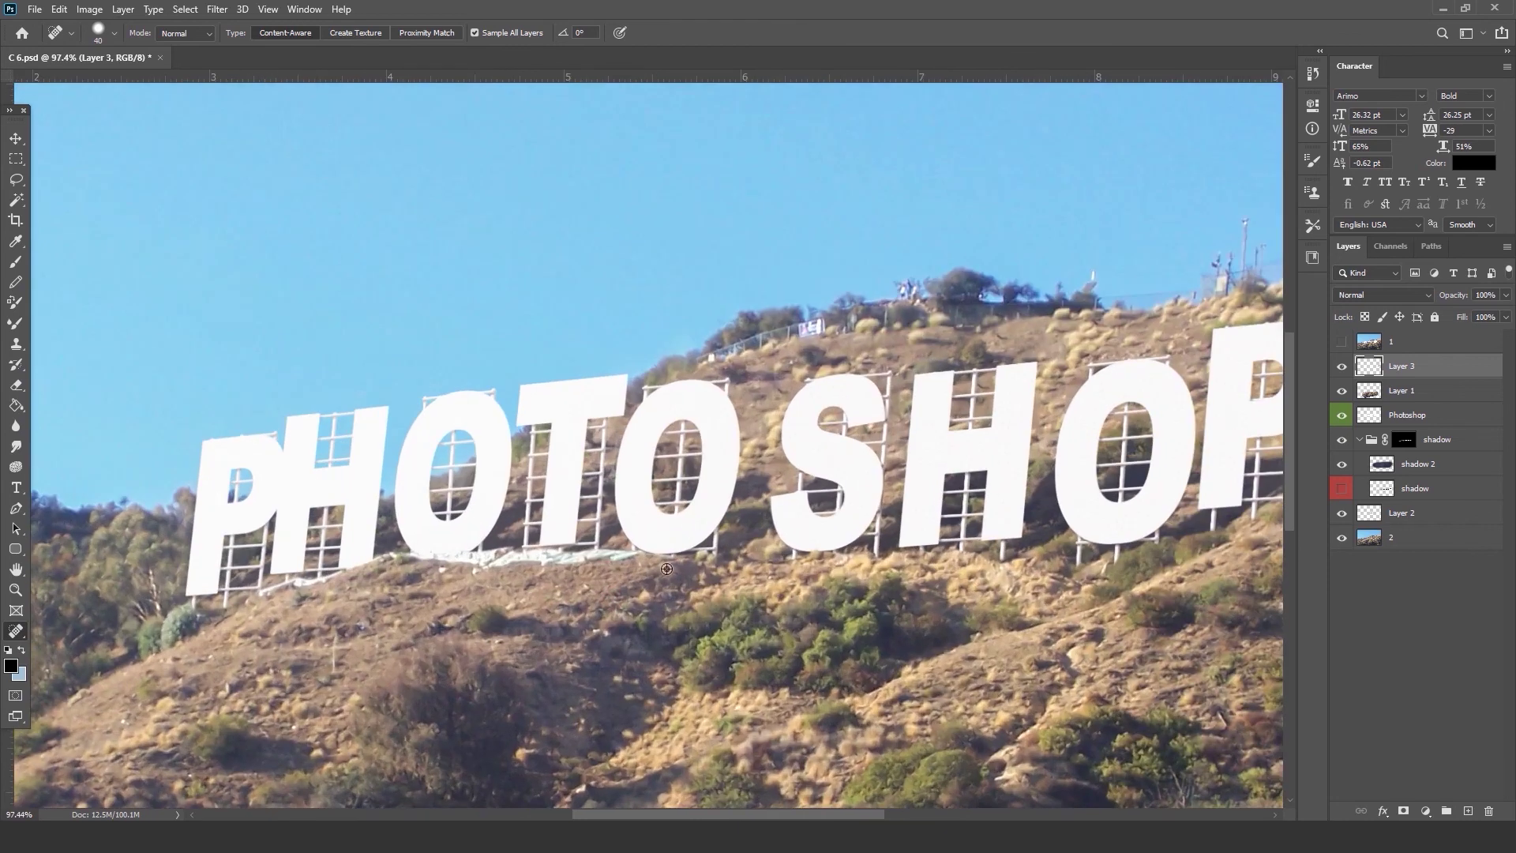
click(1341, 341)
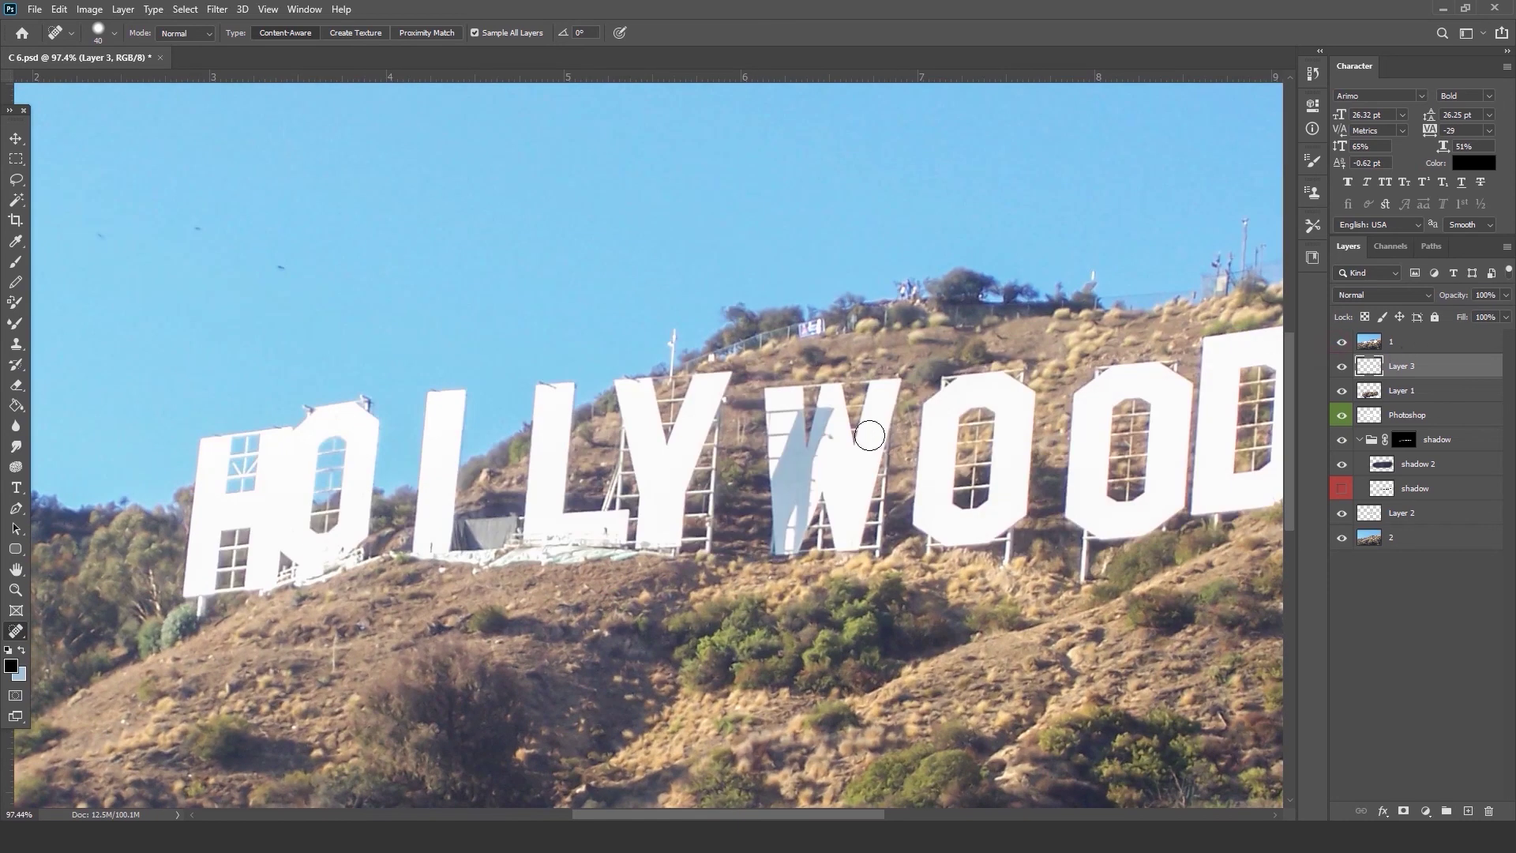
click(16, 159)
scroll(987, 487, down, 1)
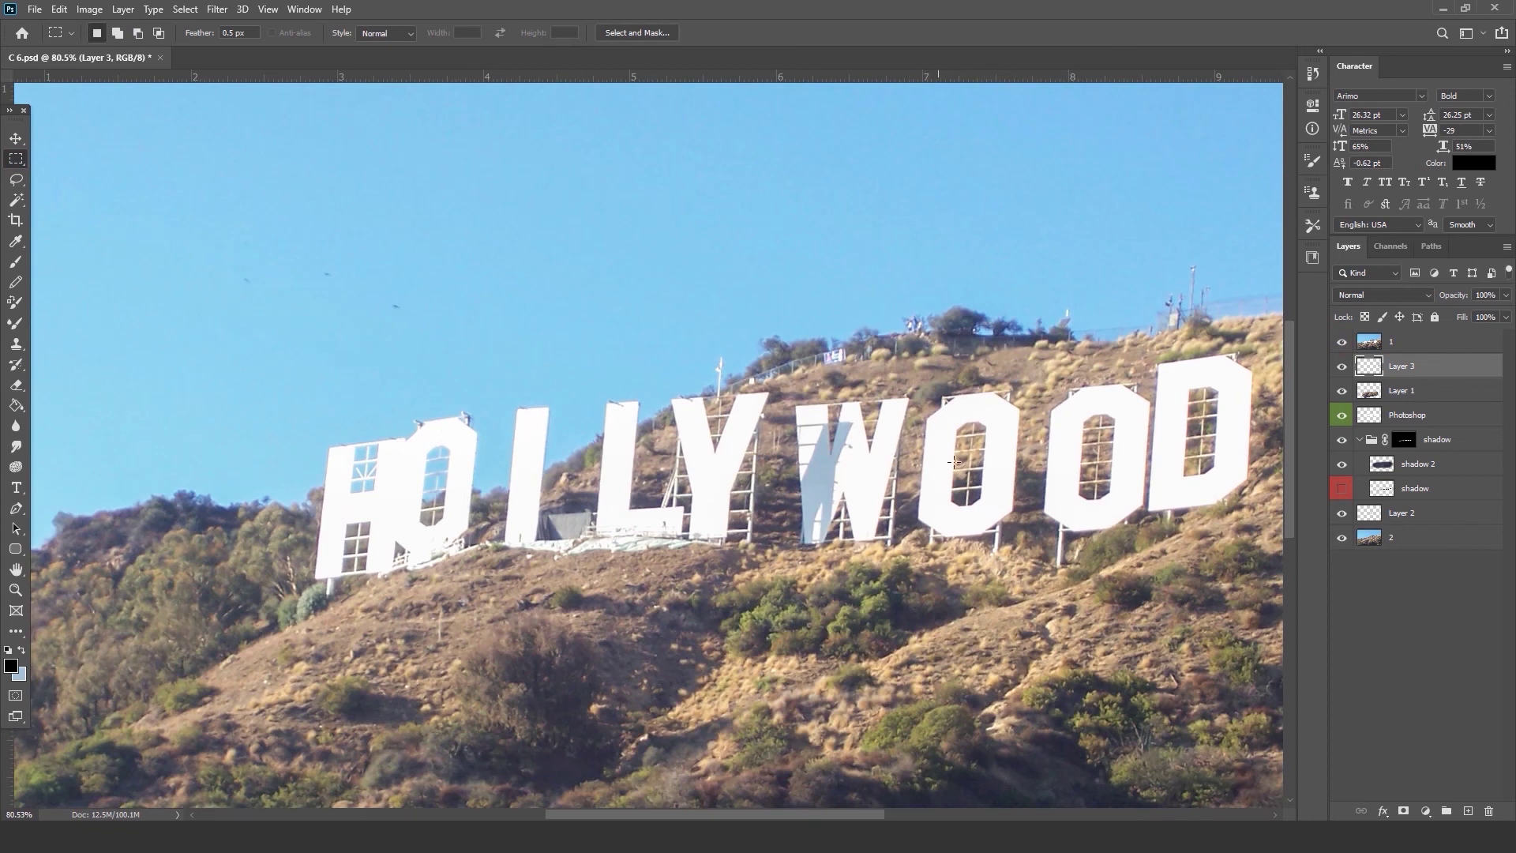
drag(763, 365, 877, 565)
click(1413, 342)
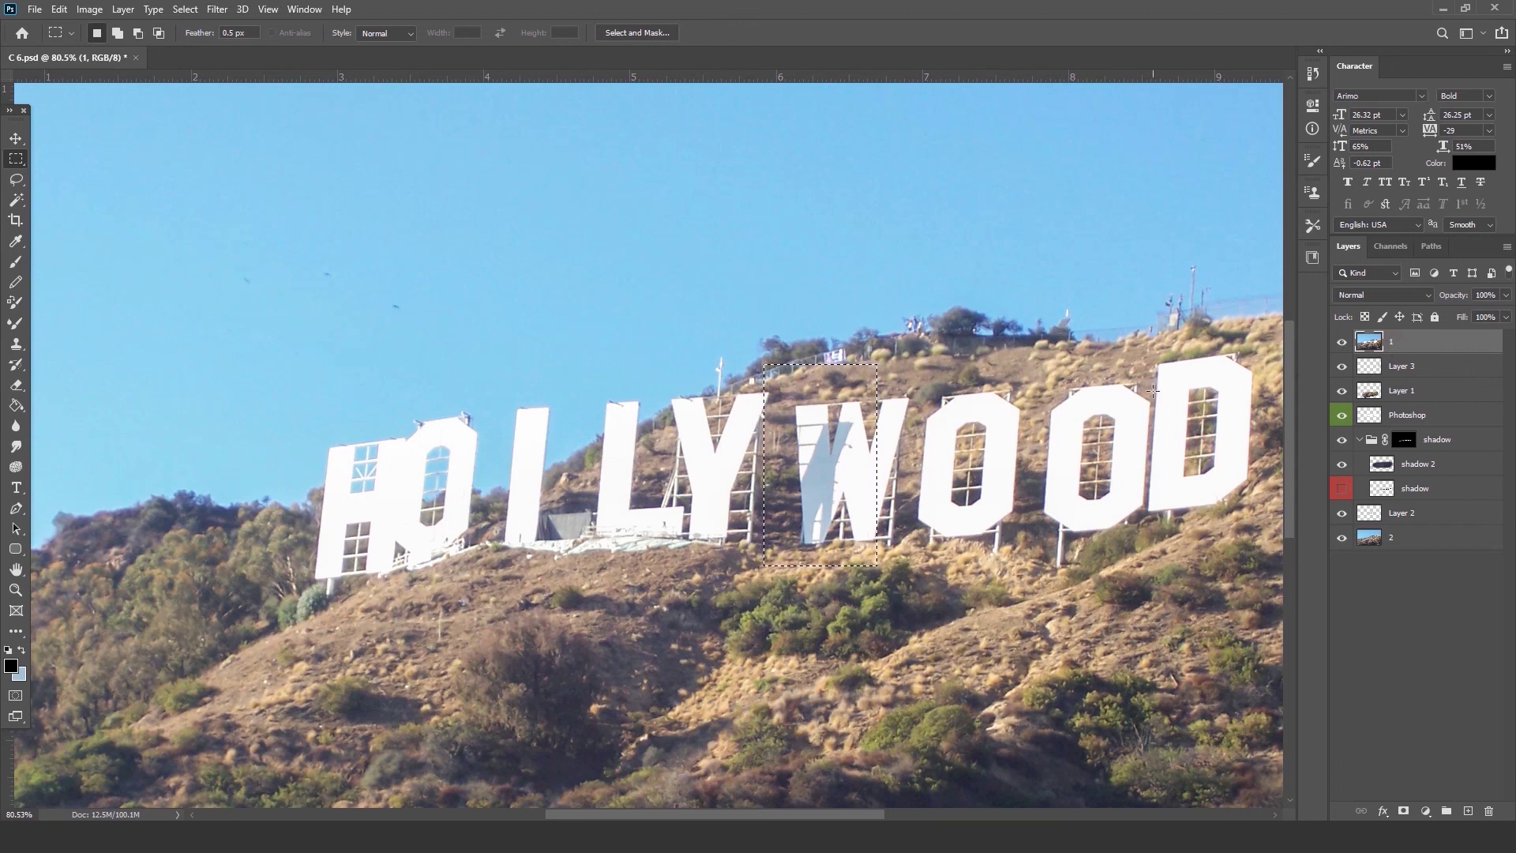
key(ctrl+j)
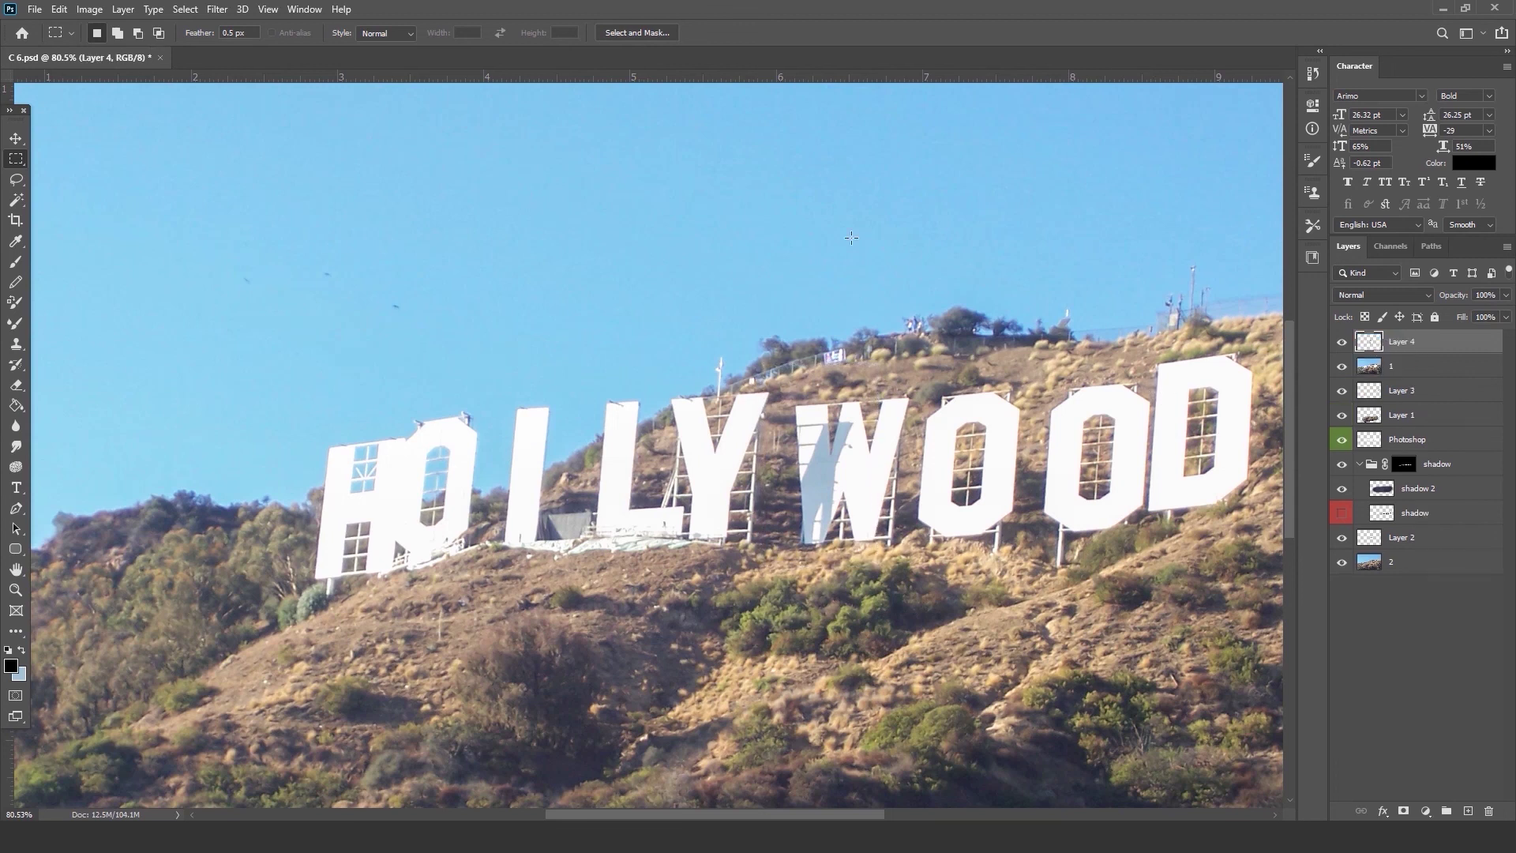
Move the copied W into the sky above the lettering as a shading reference and hide layer 1.
click(13, 138)
drag(805, 425, 684, 252)
click(1343, 367)
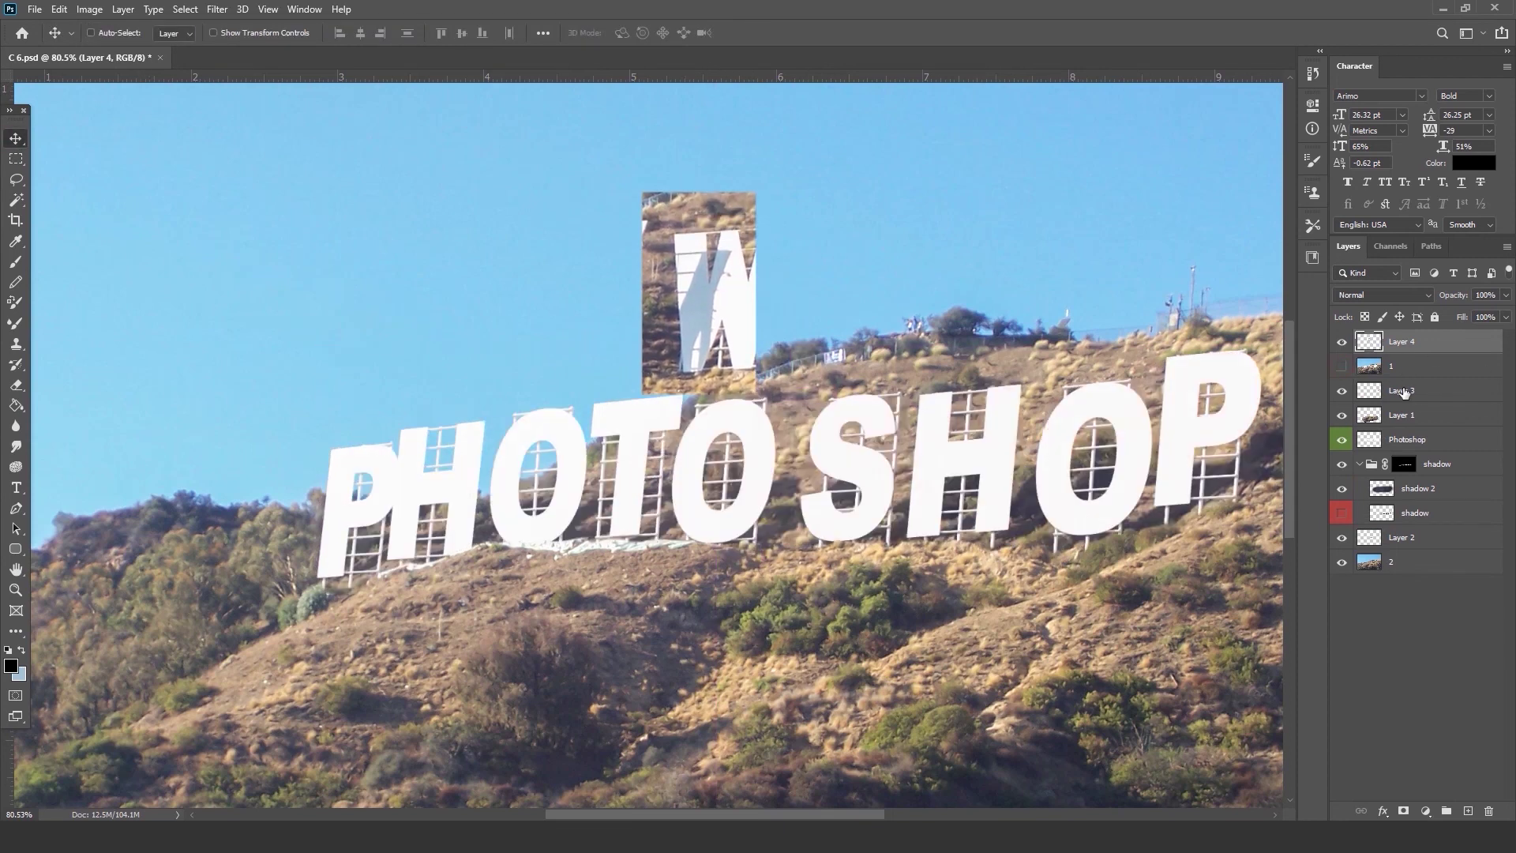
Put the Photoshop lettering layer in a group and mask the group with the outline of the lettering.
click(1409, 400)
scroll(870, 439, up, 3)
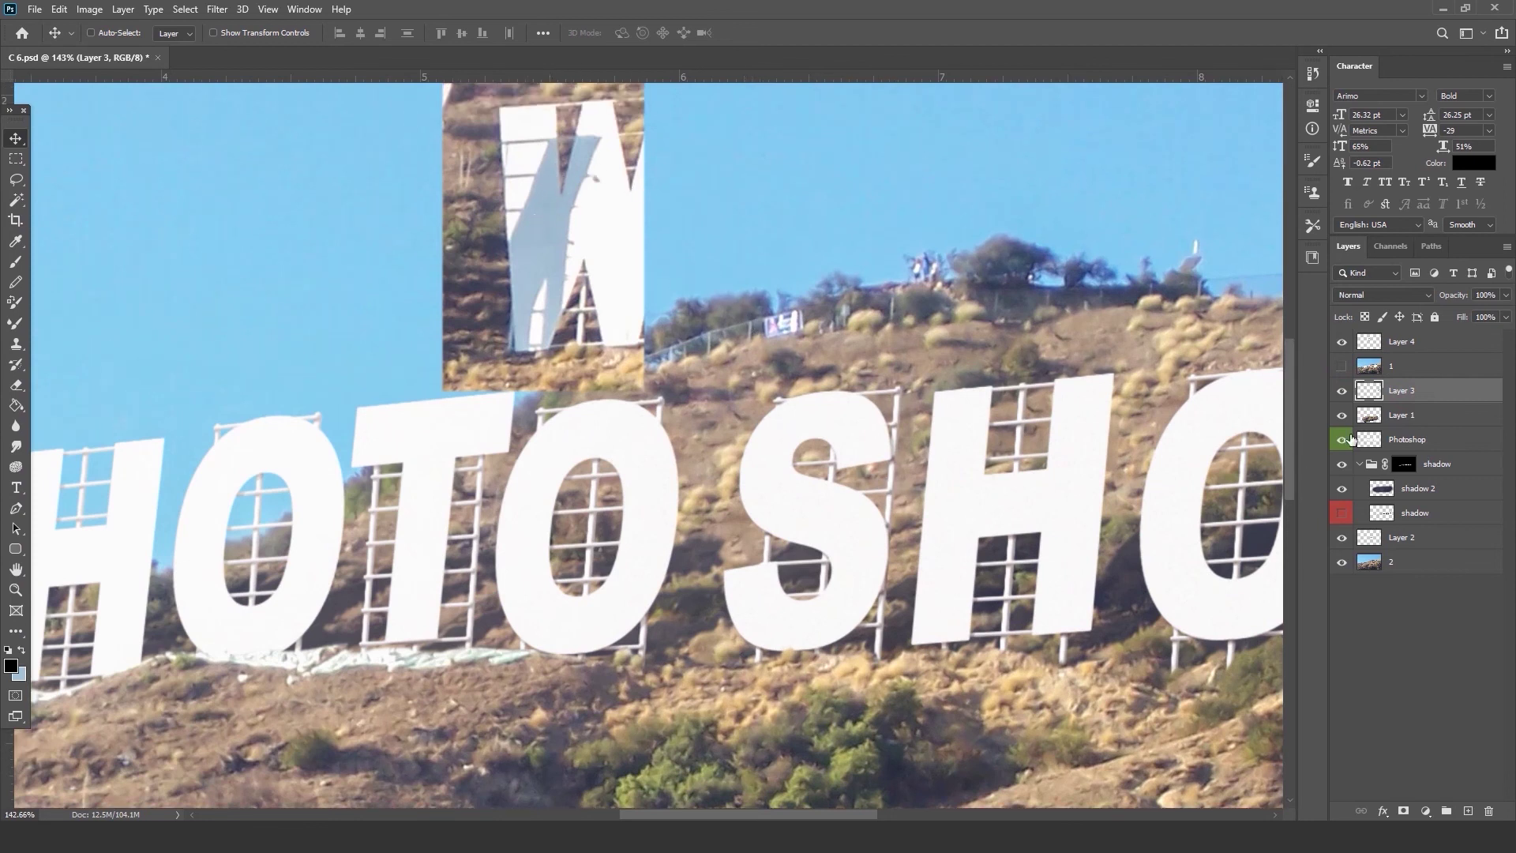
click(1353, 447)
click(1341, 441)
click(1340, 441)
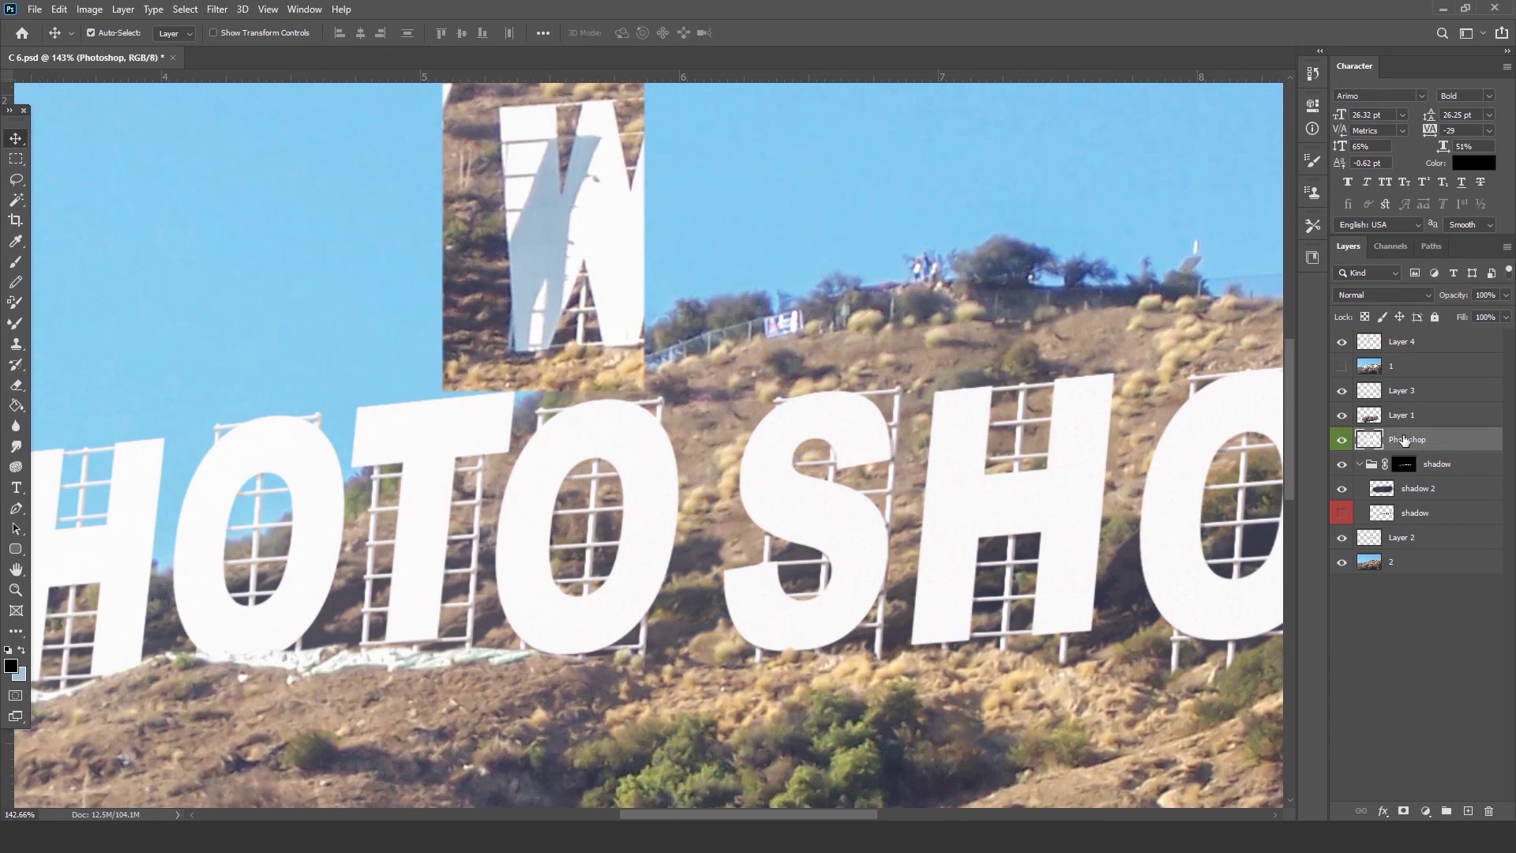
key(ctrl+g)
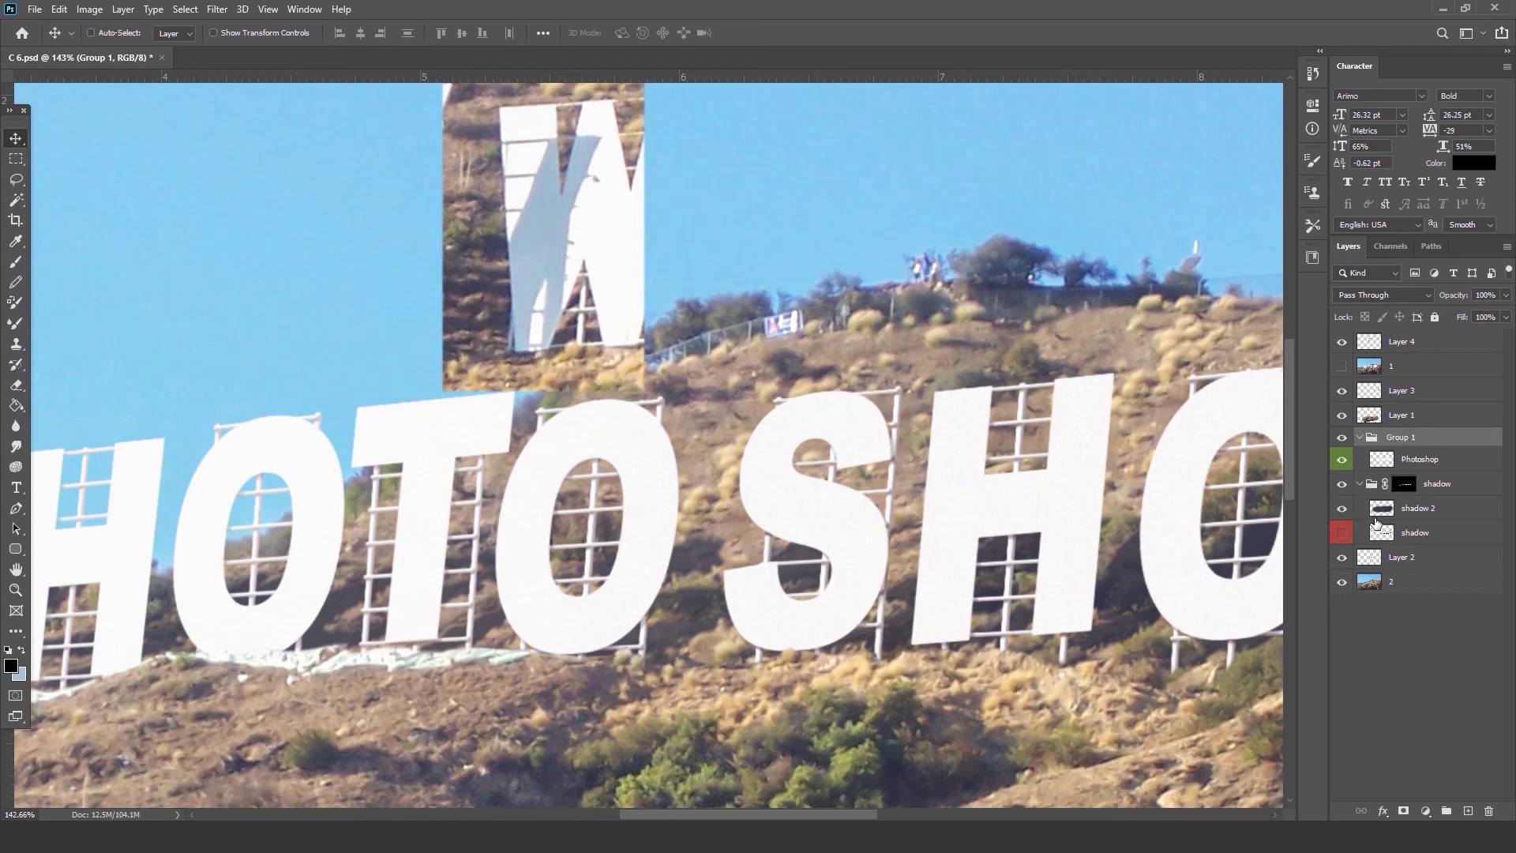
ctrl+click(1381, 461)
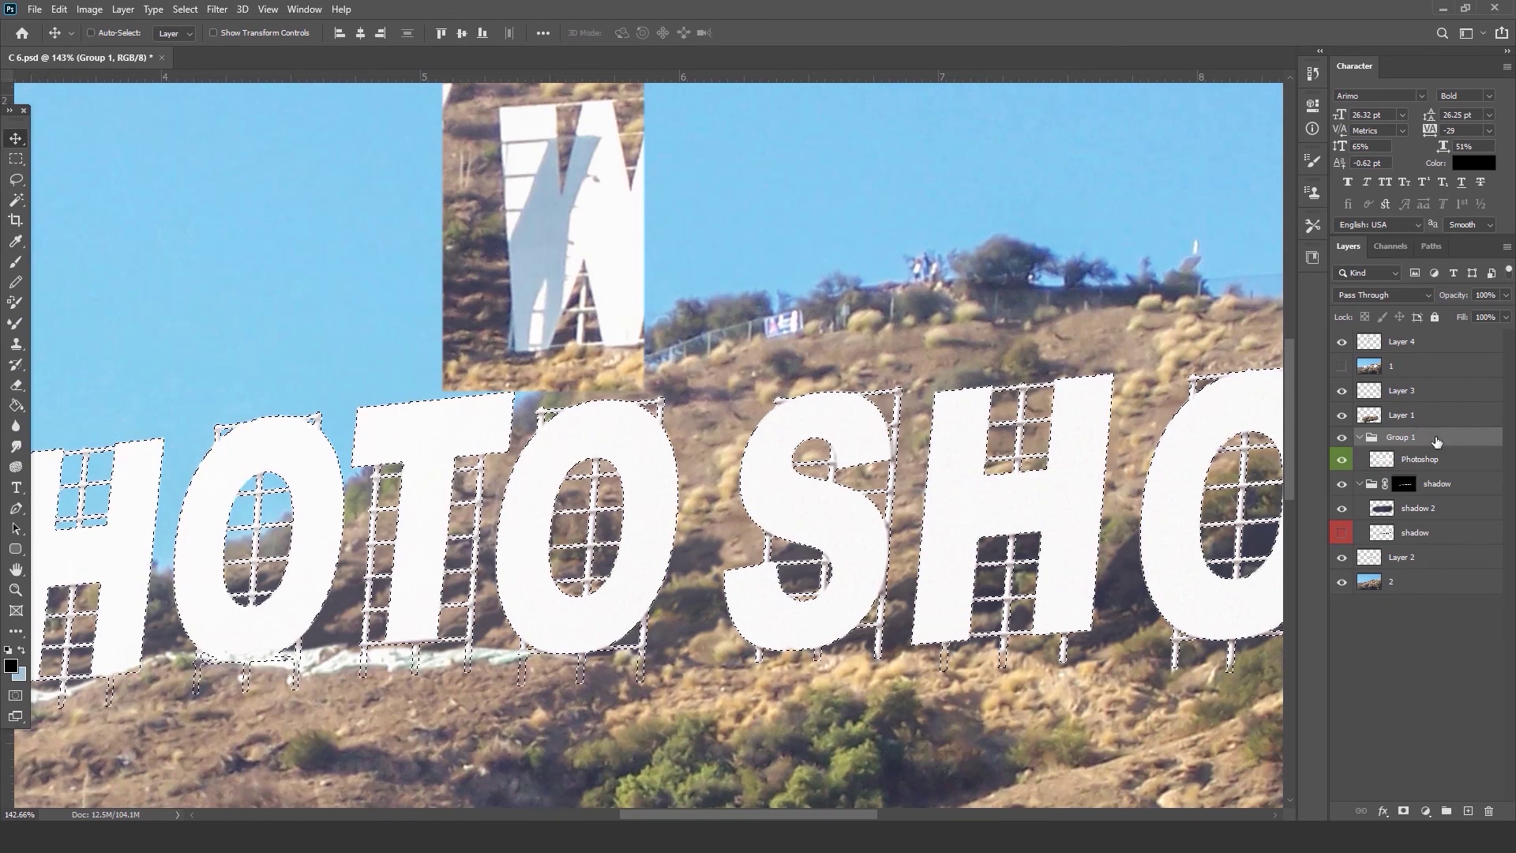
click(1405, 812)
Copy most of the second O, excluding its left edge, from the Photoshop layer to a new layer inside the group.
click(1409, 464)
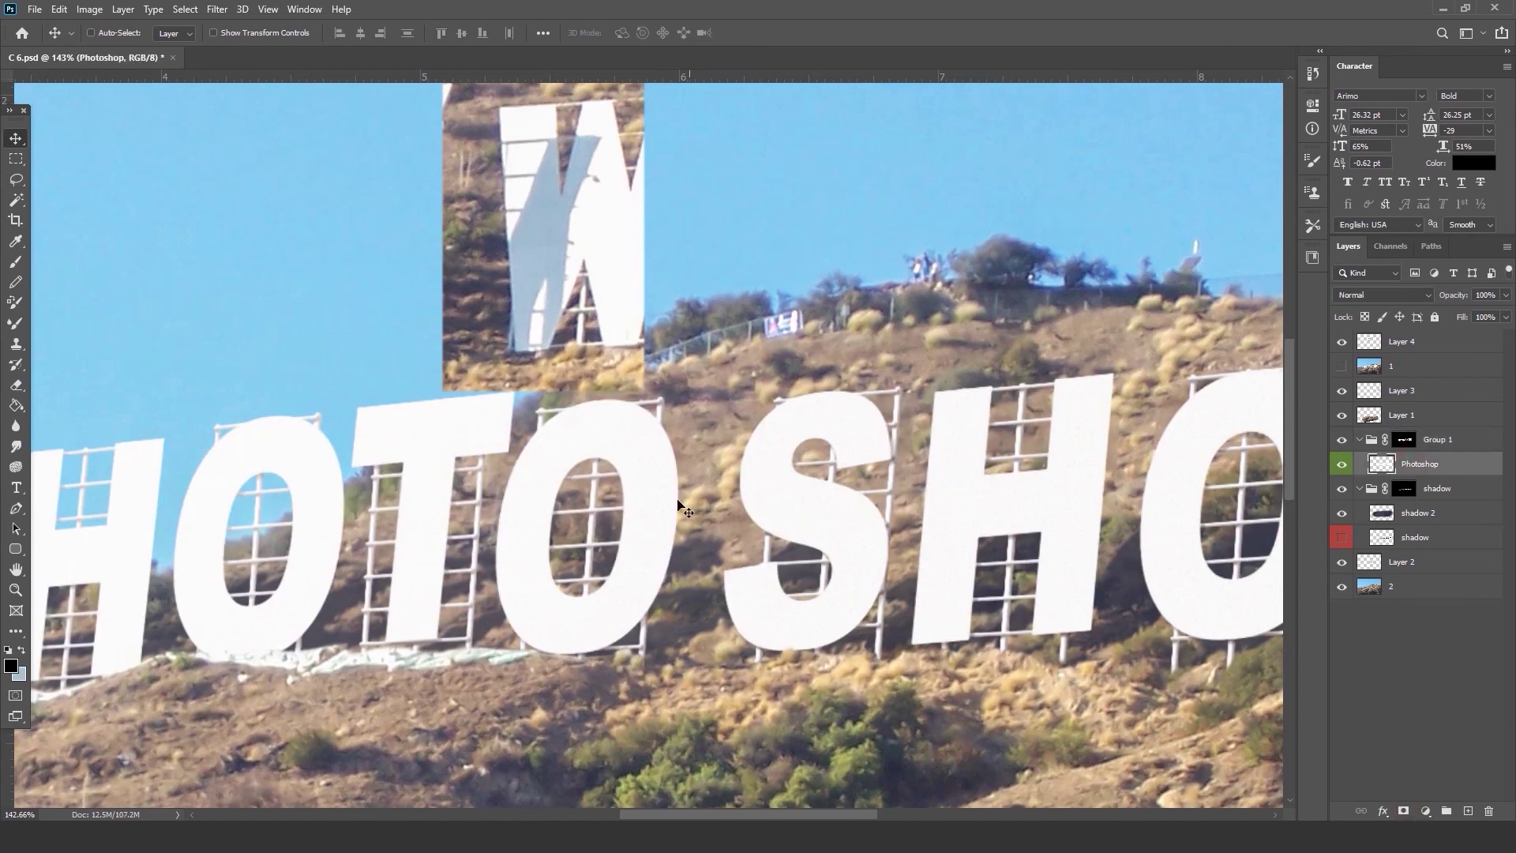
key(m)
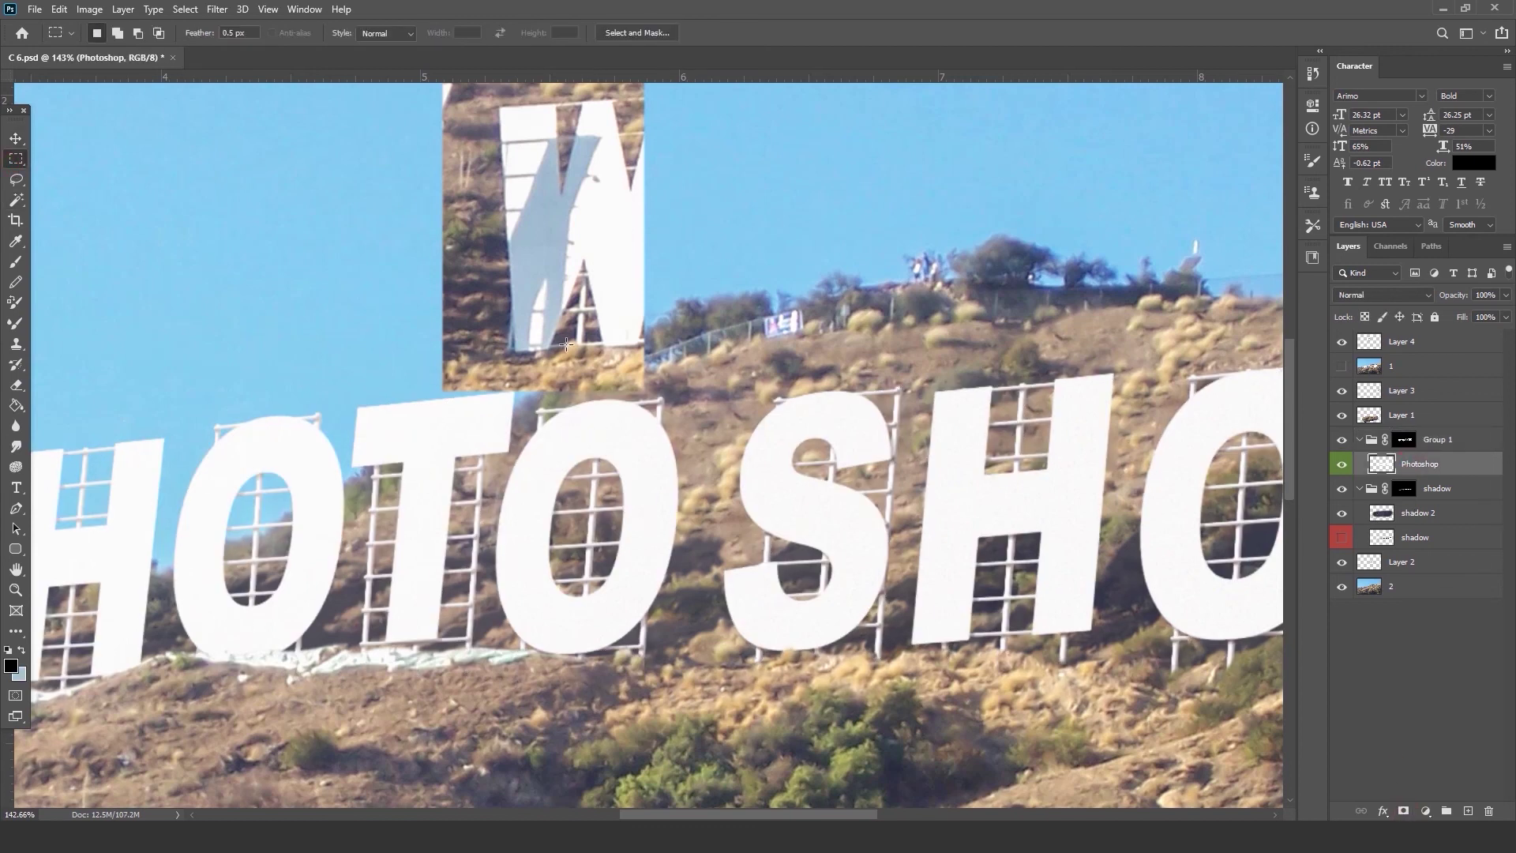
drag(545, 332, 689, 700)
key(ctrl+j)
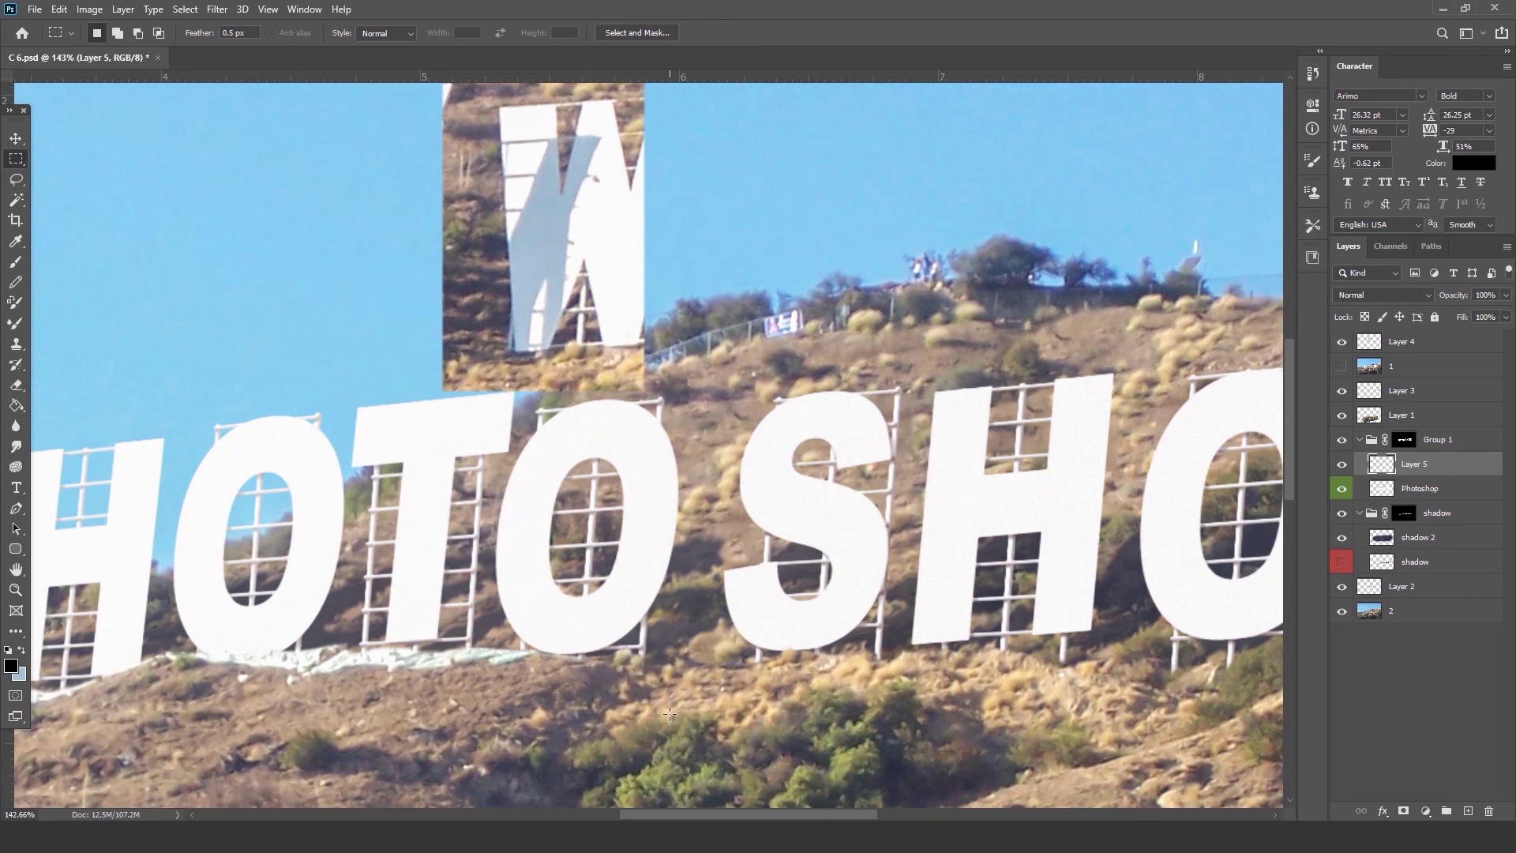
Turn the copied O piece black with Hue/Saturation by setting Lightness to -100.
click(90, 8)
mouse_move(137, 53)
click(288, 133)
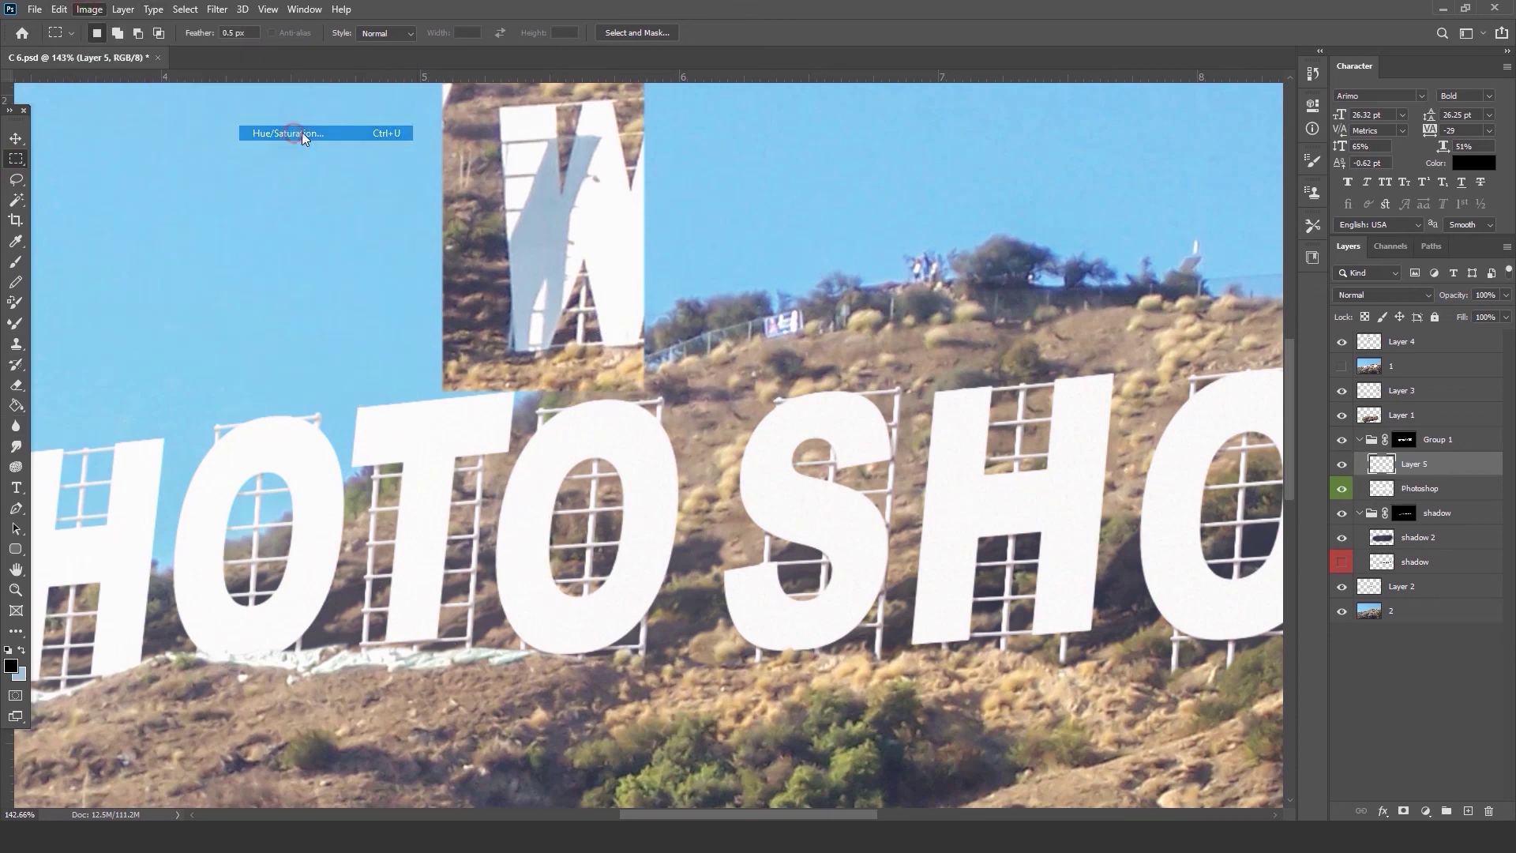
drag(1176, 499, 1053, 502)
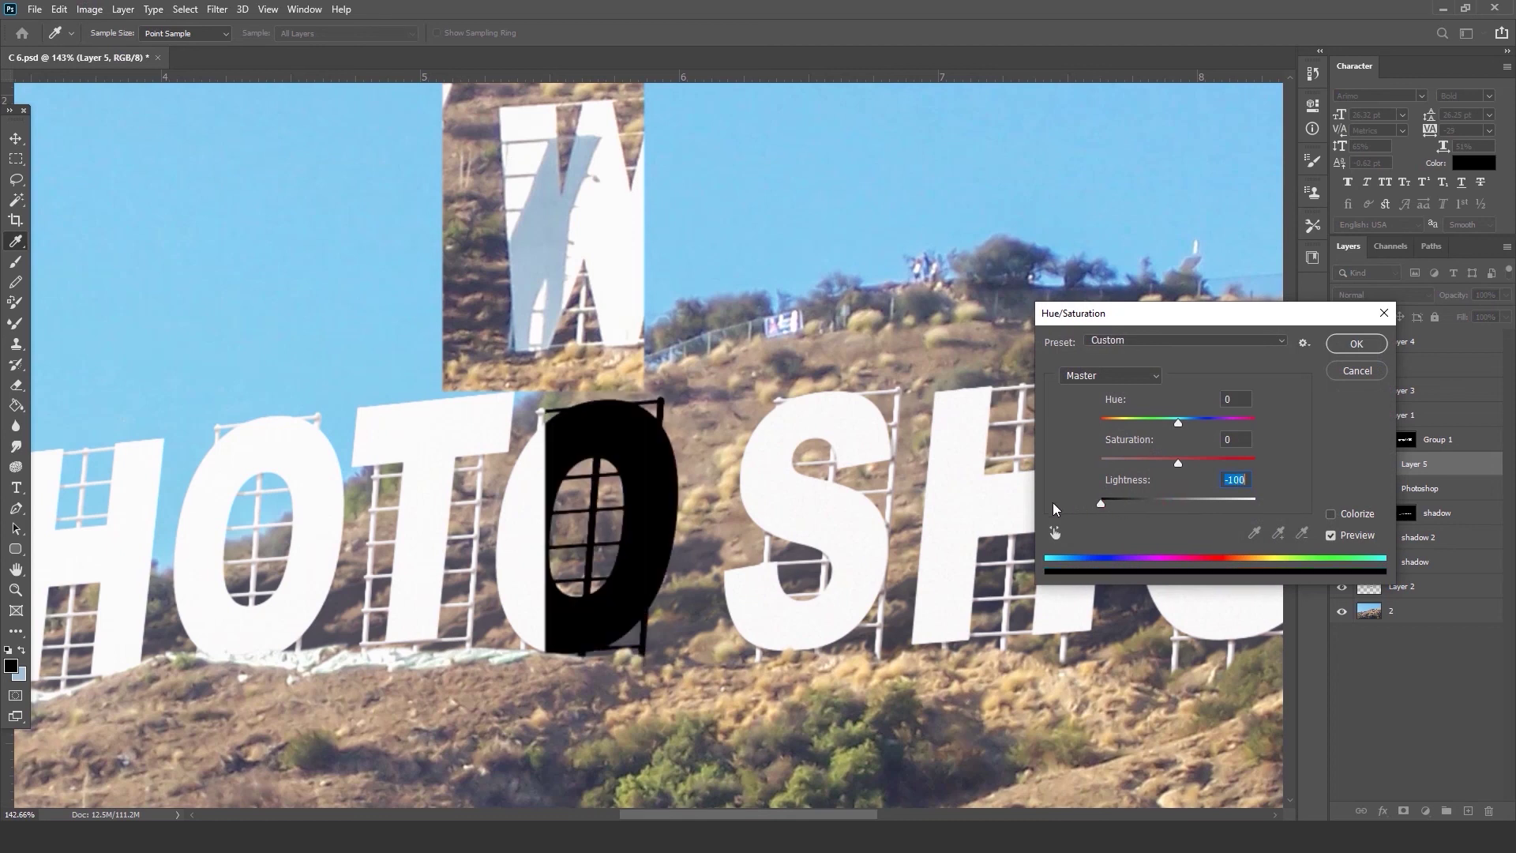
click(1356, 344)
Move the black O piece over the left side of the S and skew it horizontally by about -3°.
key(v)
drag(583, 365, 728, 418)
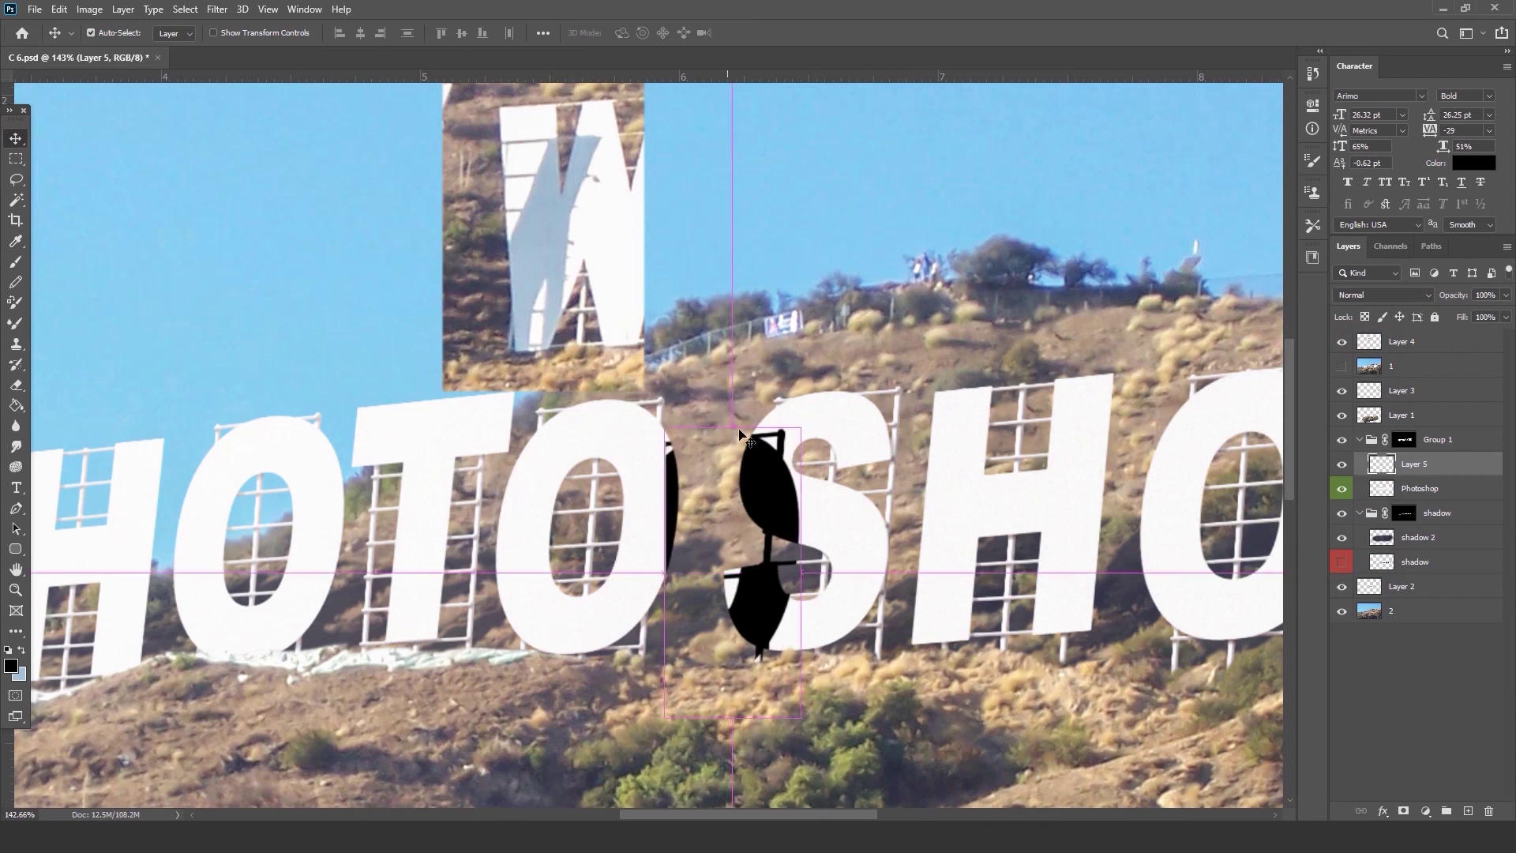
key(ctrl+t)
right_click(763, 461)
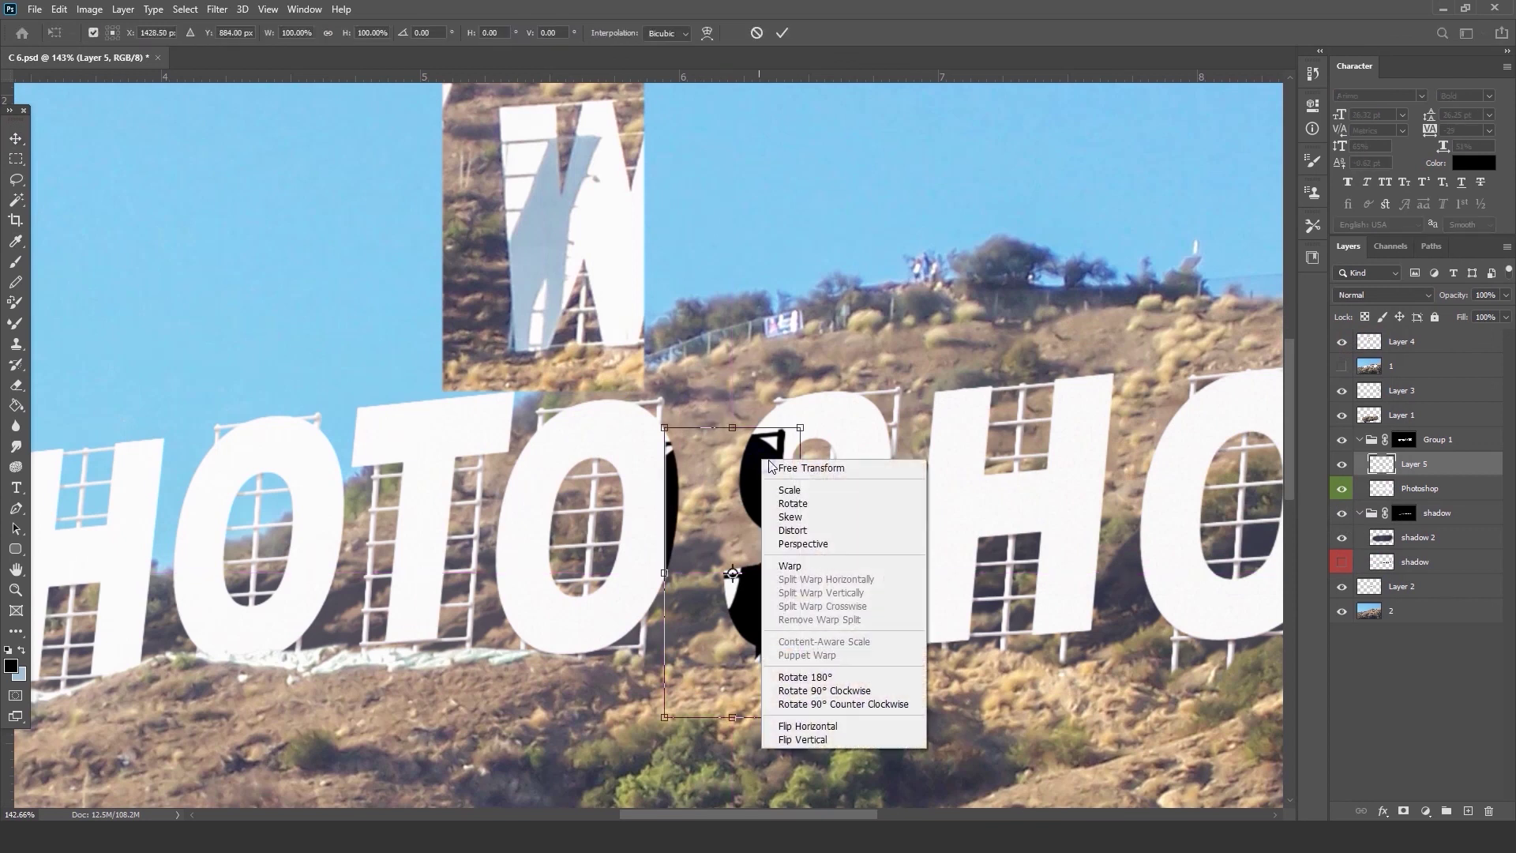
click(795, 532)
drag(732, 427, 747, 432)
drag(778, 487, 762, 485)
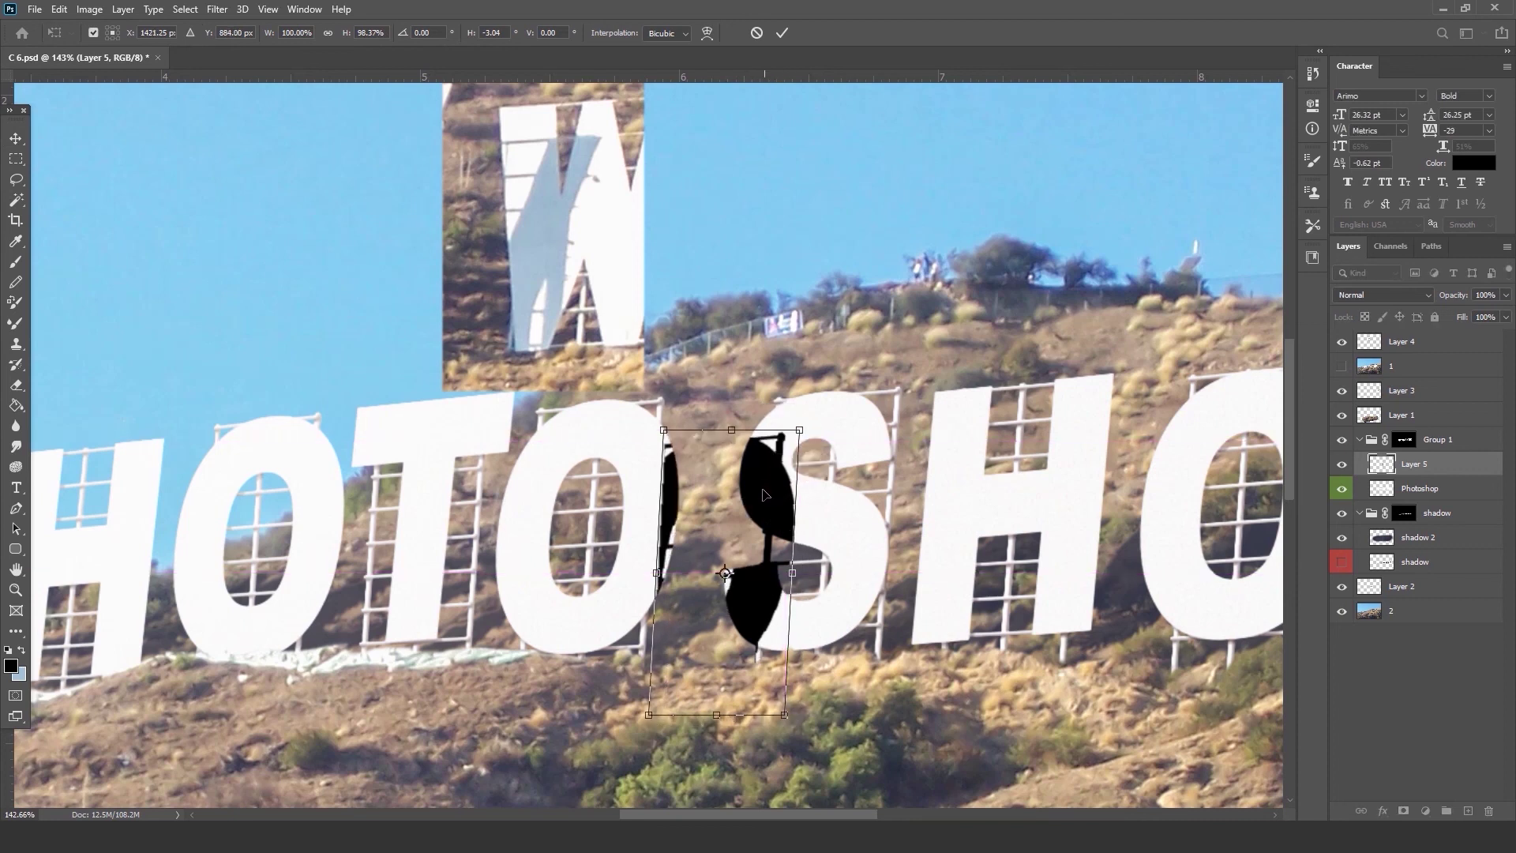
key(Return)
Delete the leftover black sliver on the right edge of the second O.
click(16, 159)
drag(458, 313, 705, 765)
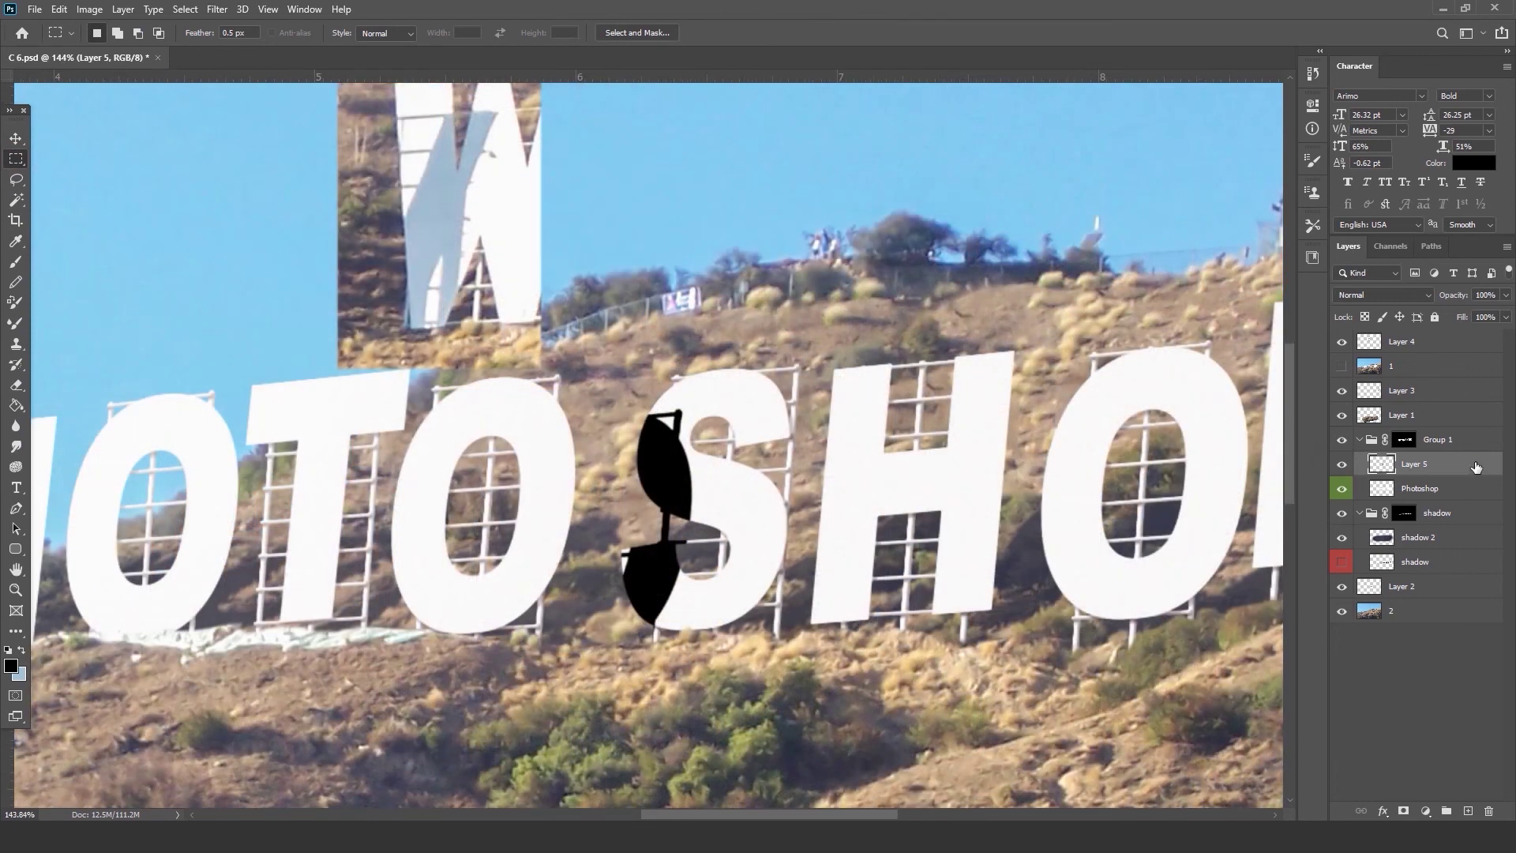
Give the black shadow piece a Color Overlay in the blue a3c2d6 sampled from the shaded part of the reference W.
double_click(1477, 468)
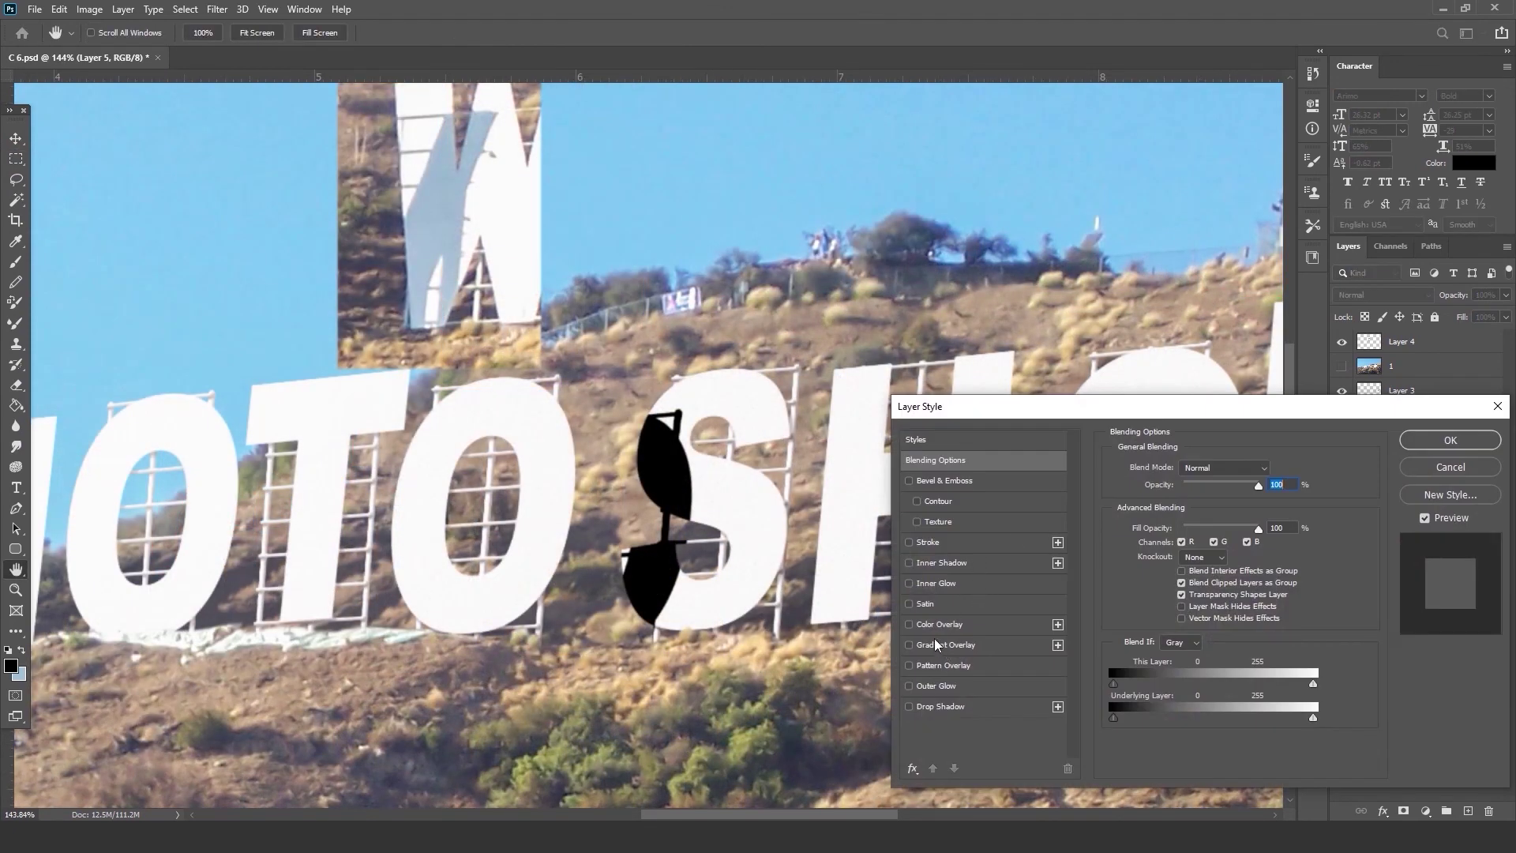
click(945, 625)
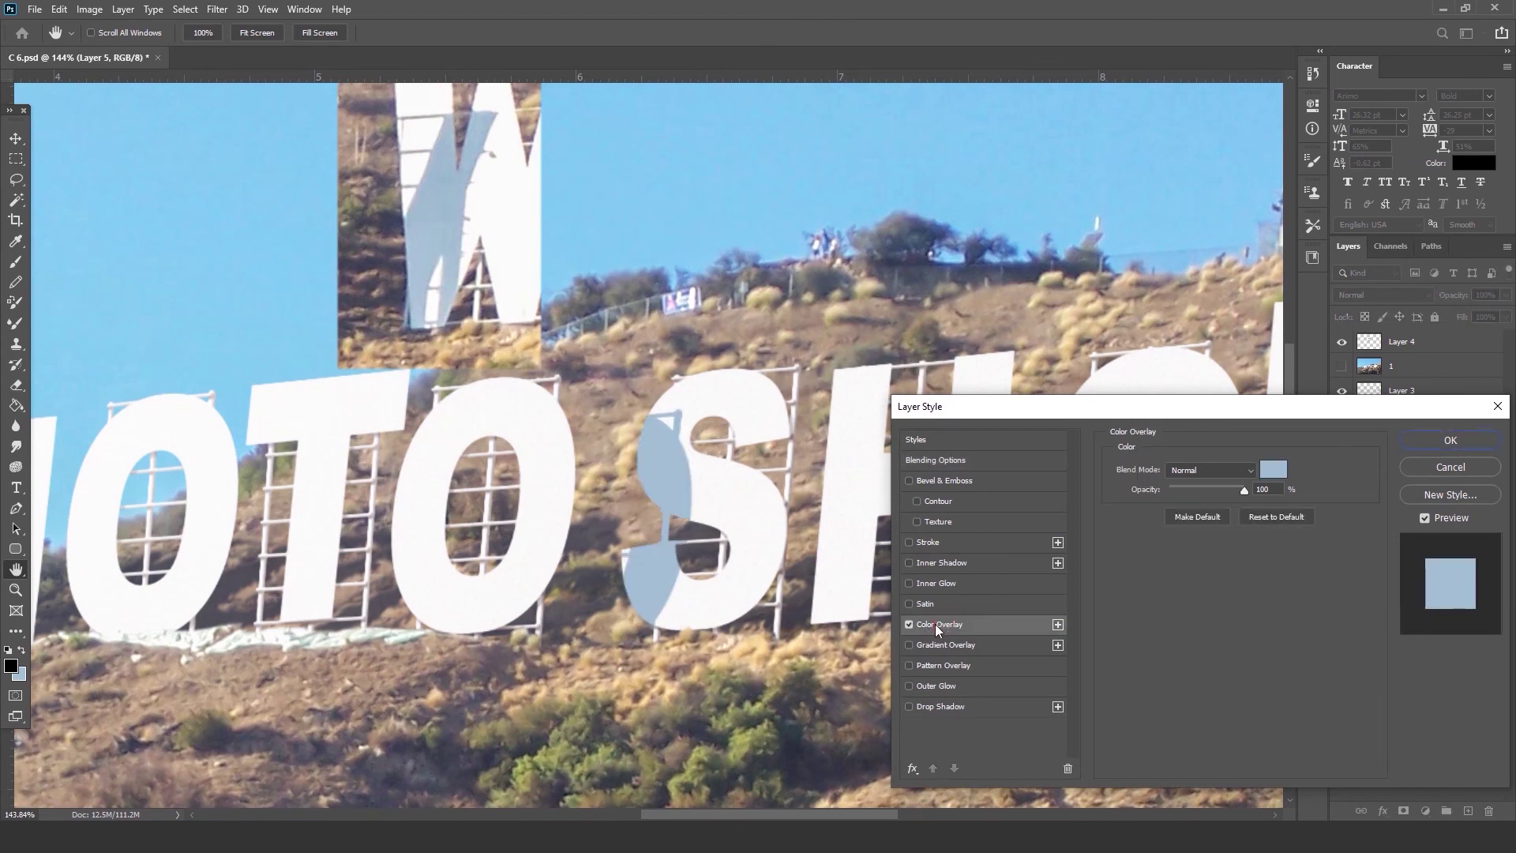
click(1270, 474)
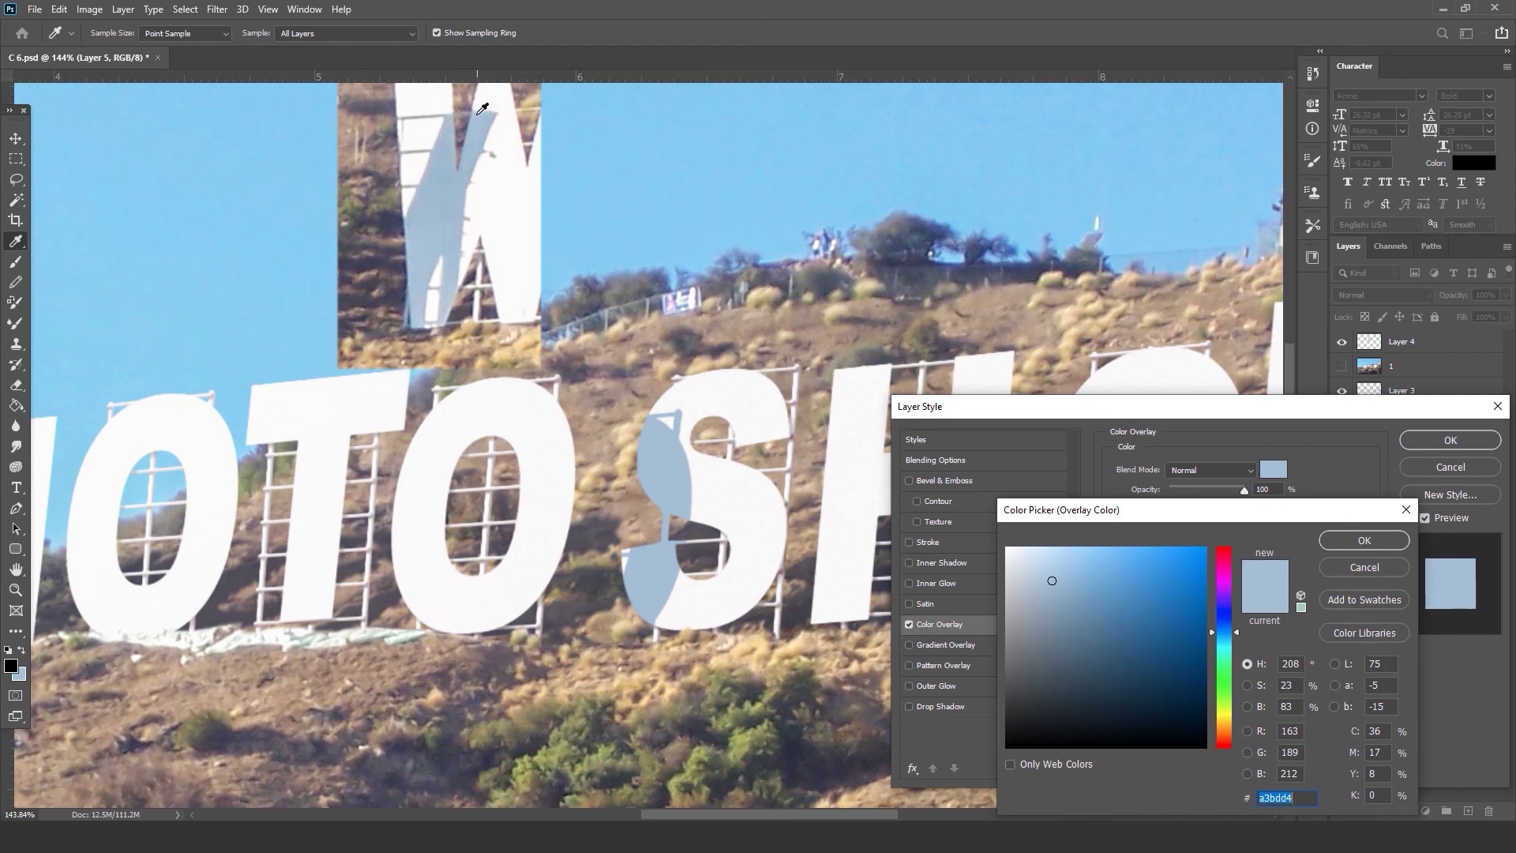
click(476, 116)
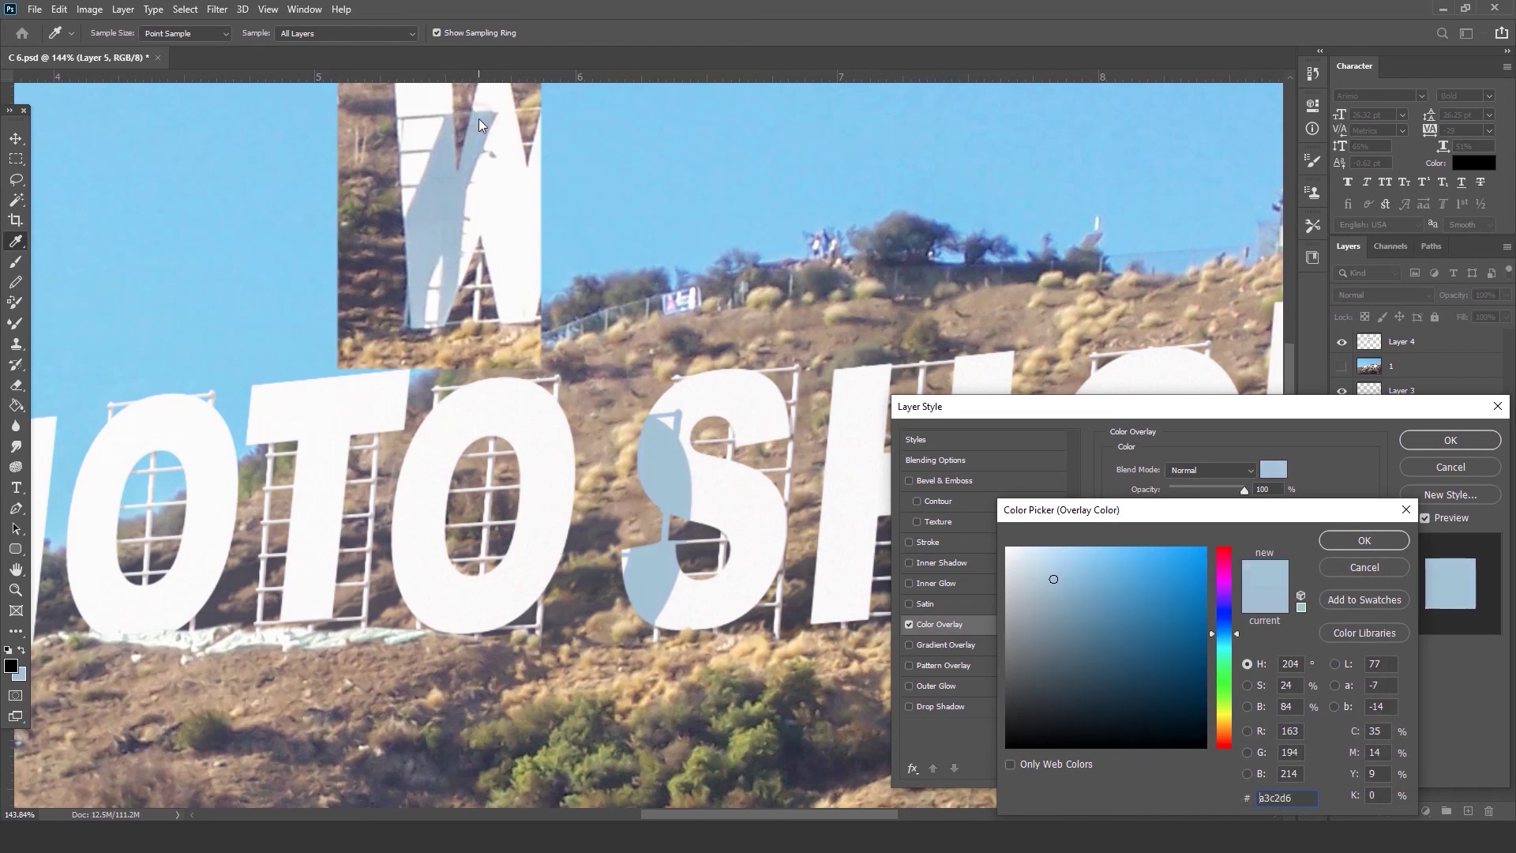
click(1361, 540)
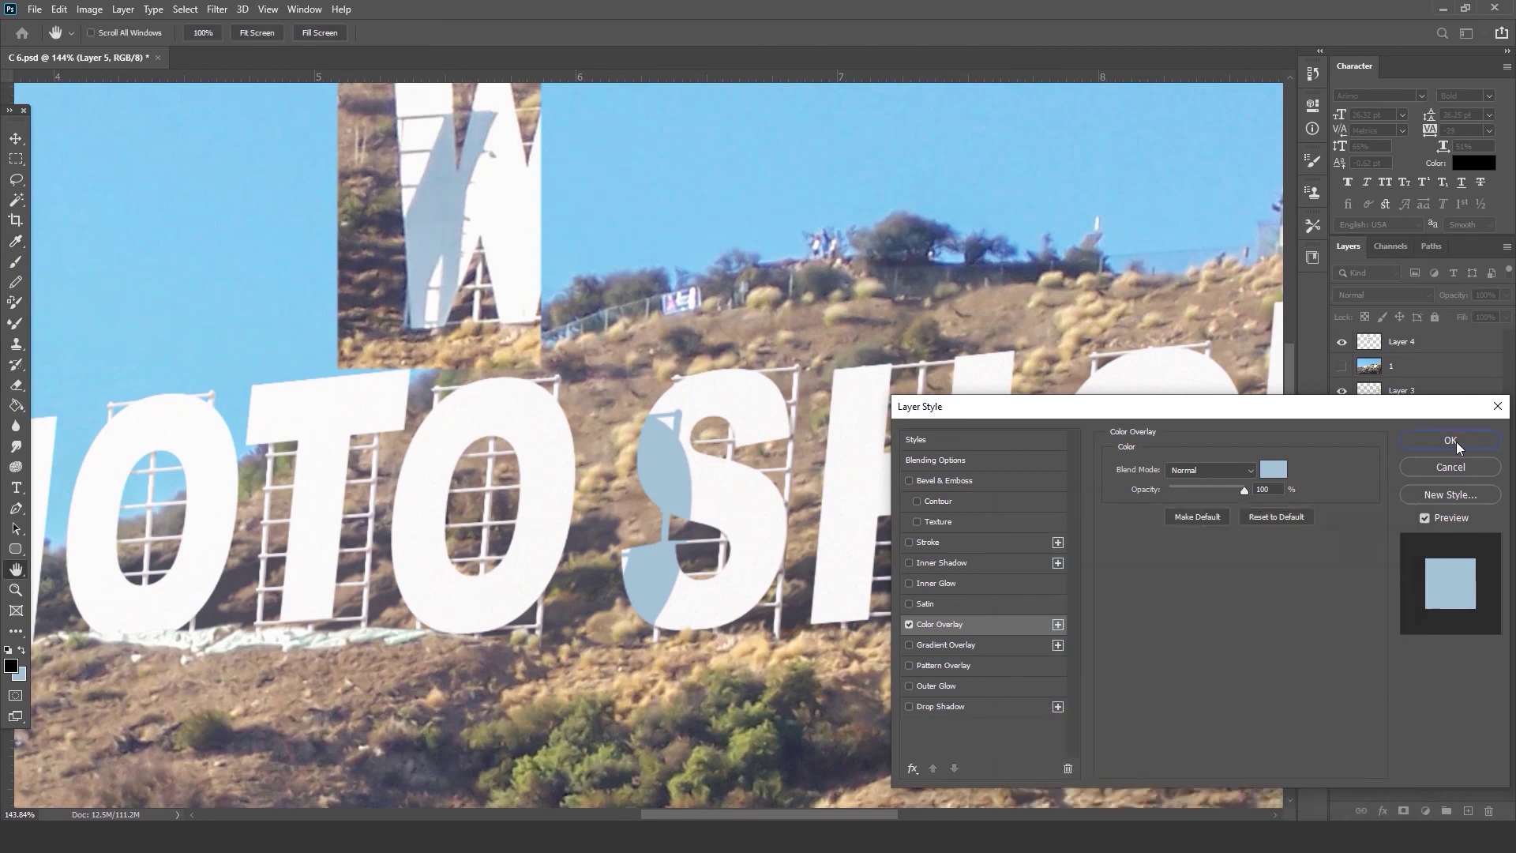
click(1450, 440)
Add a new empty layer above the shadow piece and merge the two to flatten the colour overlay.
click(1467, 811)
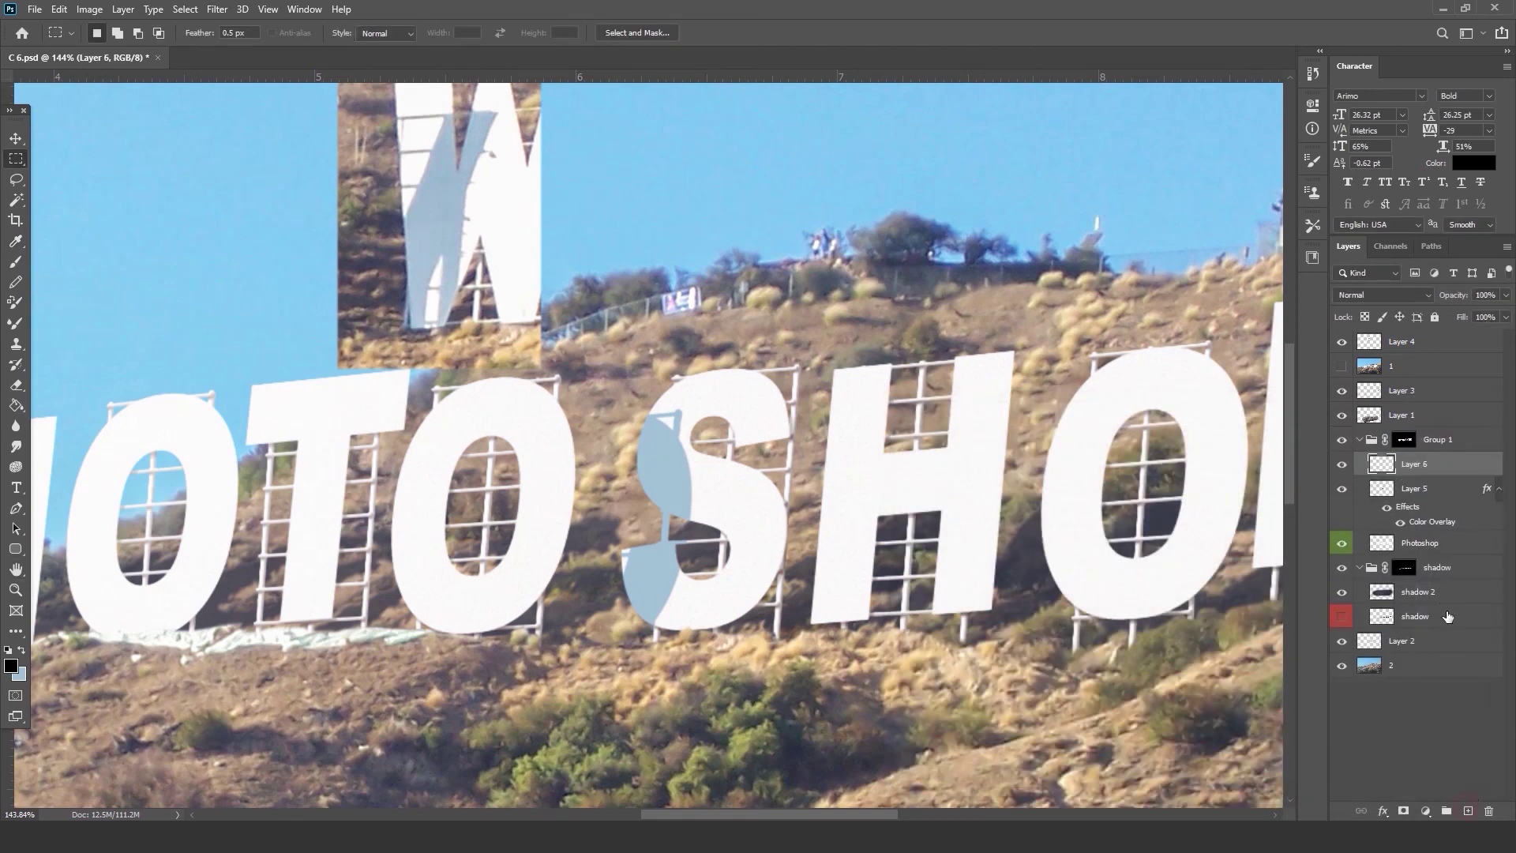
shift+click(1440, 490)
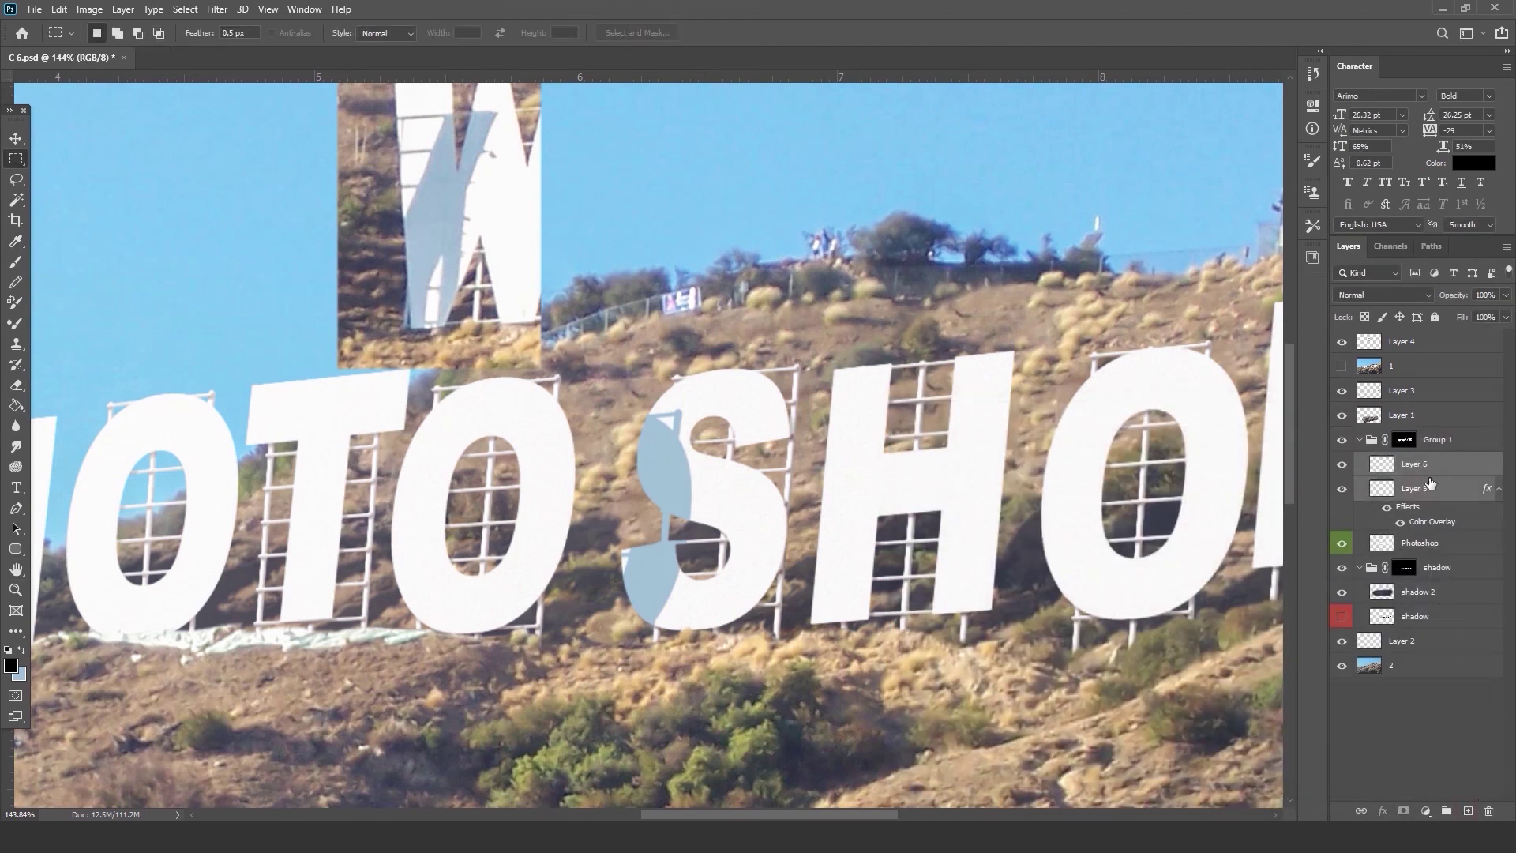
key(ctrl+e)
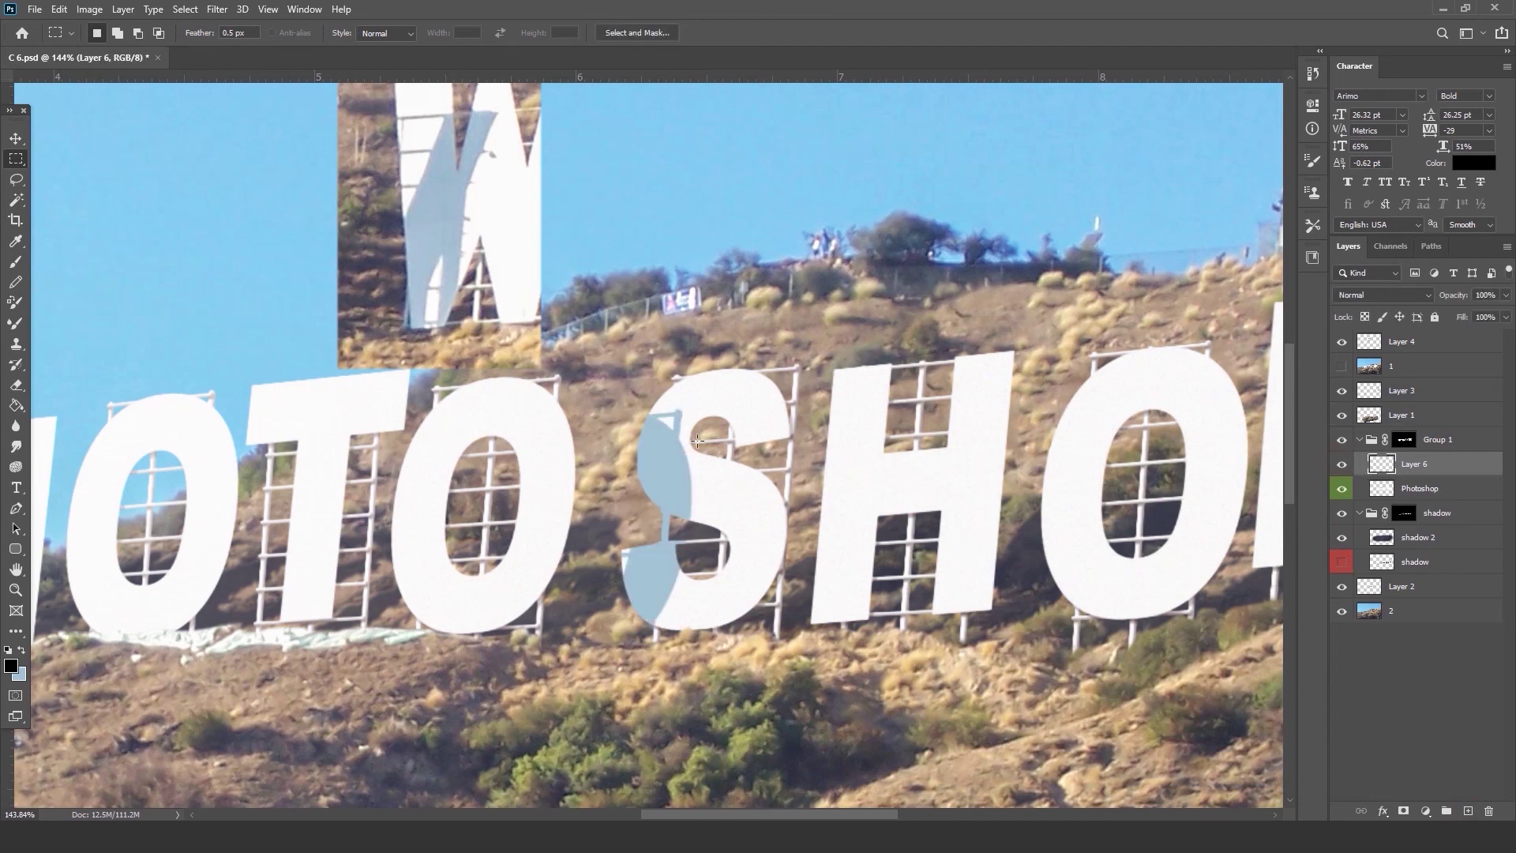
Add 1% Gaussian noise to the blue shadow on the S.
scroll(663, 420, up, 3)
drag(620, 343, 665, 403)
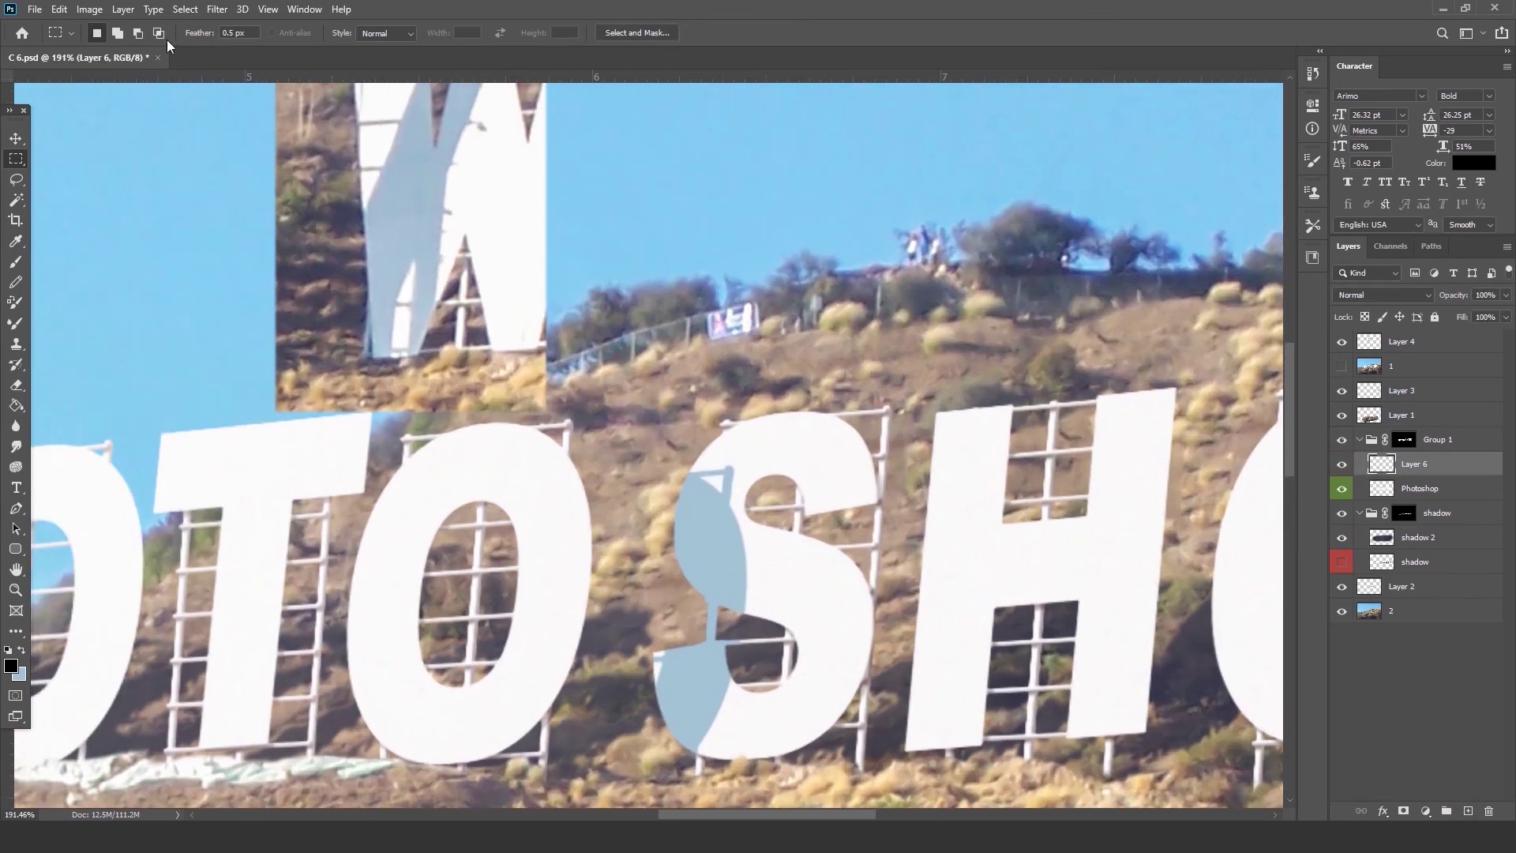
click(217, 10)
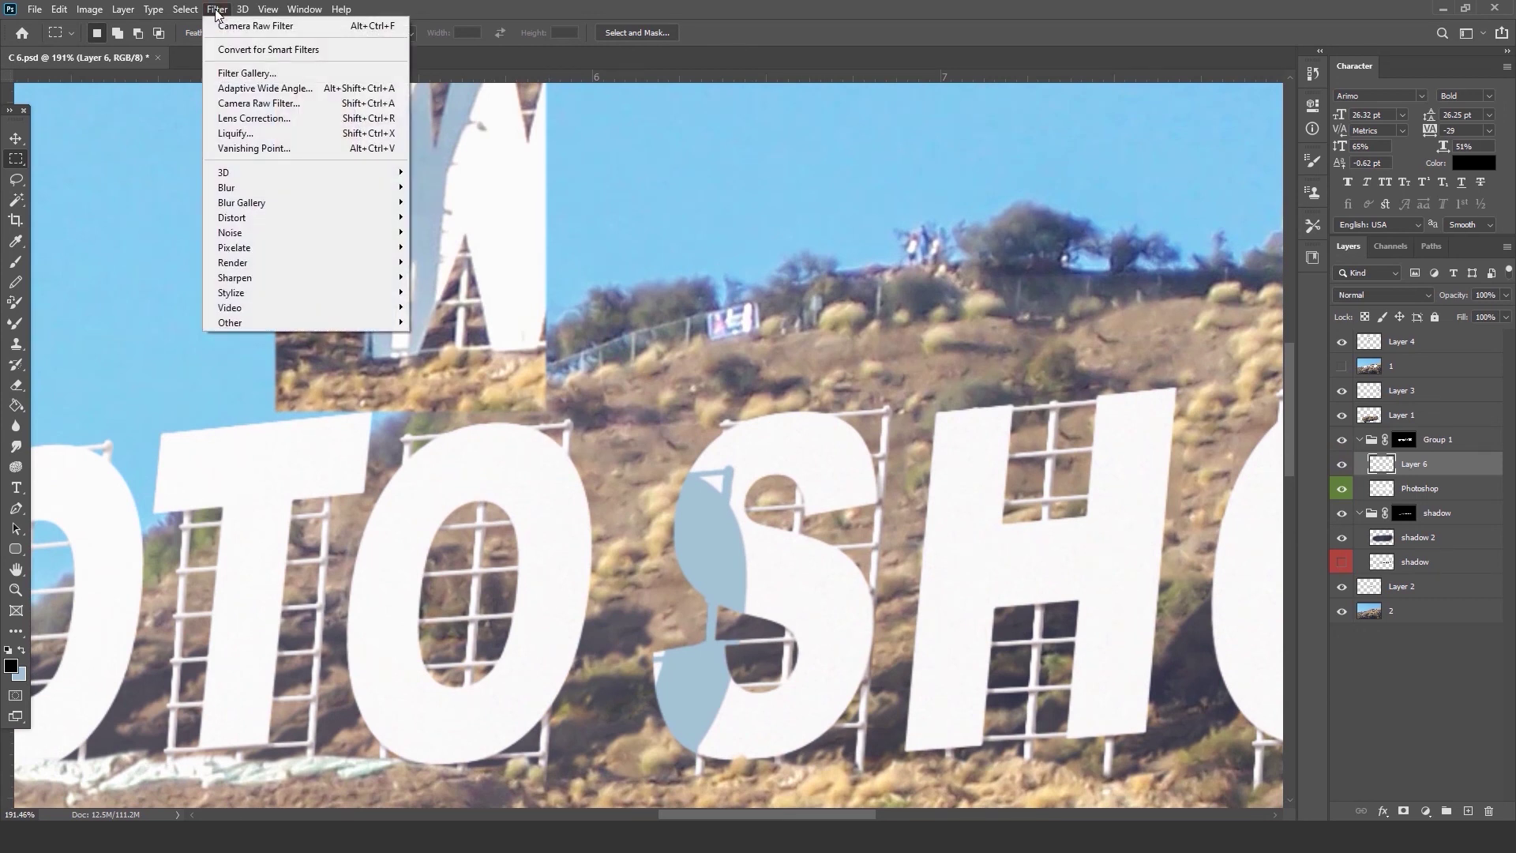
mouse_move(268, 234)
click(452, 232)
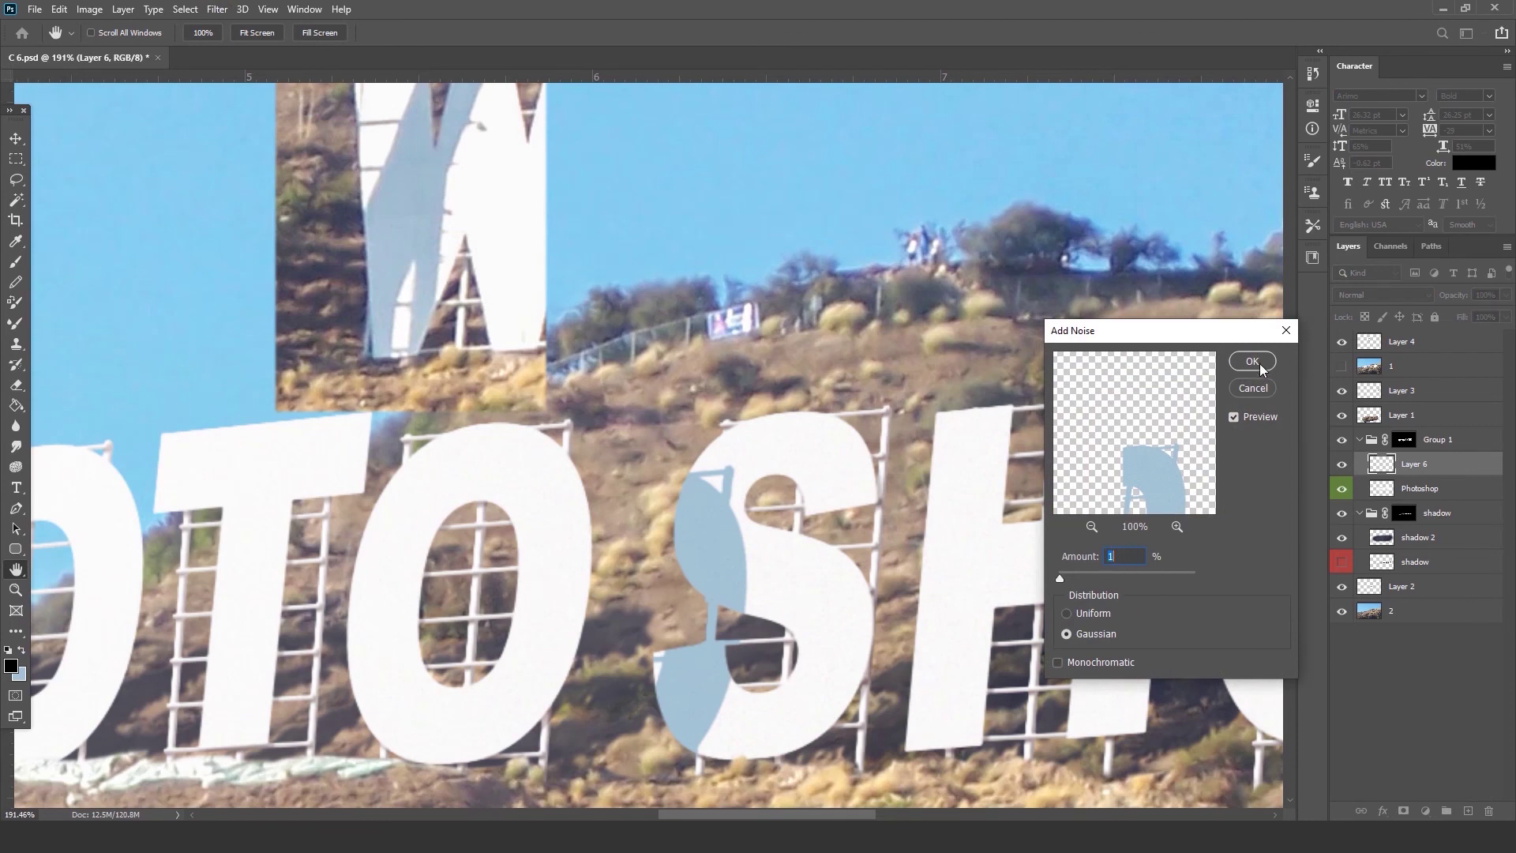
click(1261, 367)
Move the reference W down beside the S and compare the colours of their shadows.
click(16, 139)
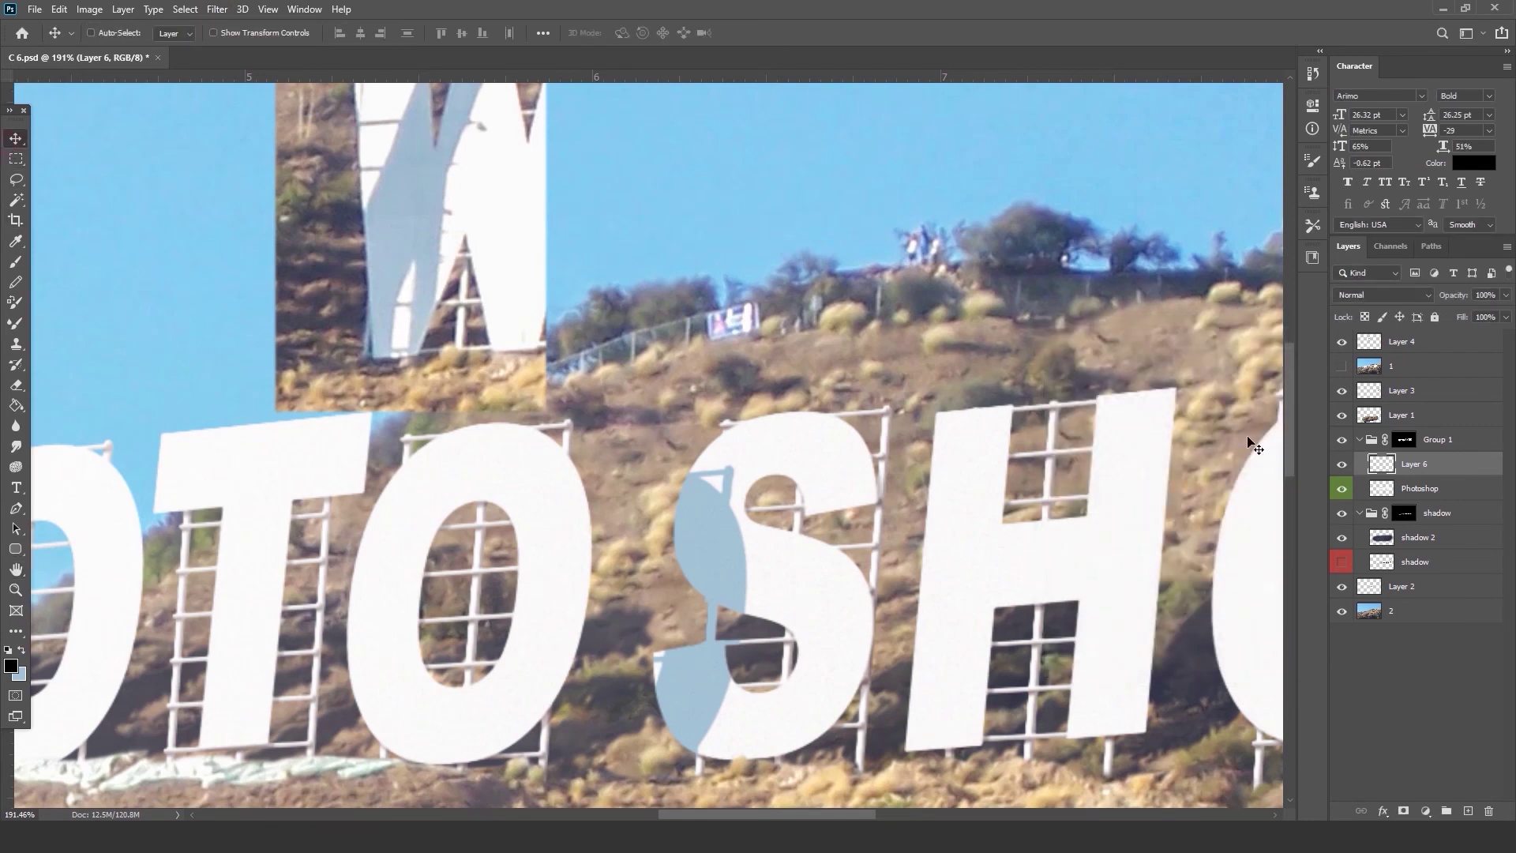
click(1408, 344)
drag(517, 383, 617, 662)
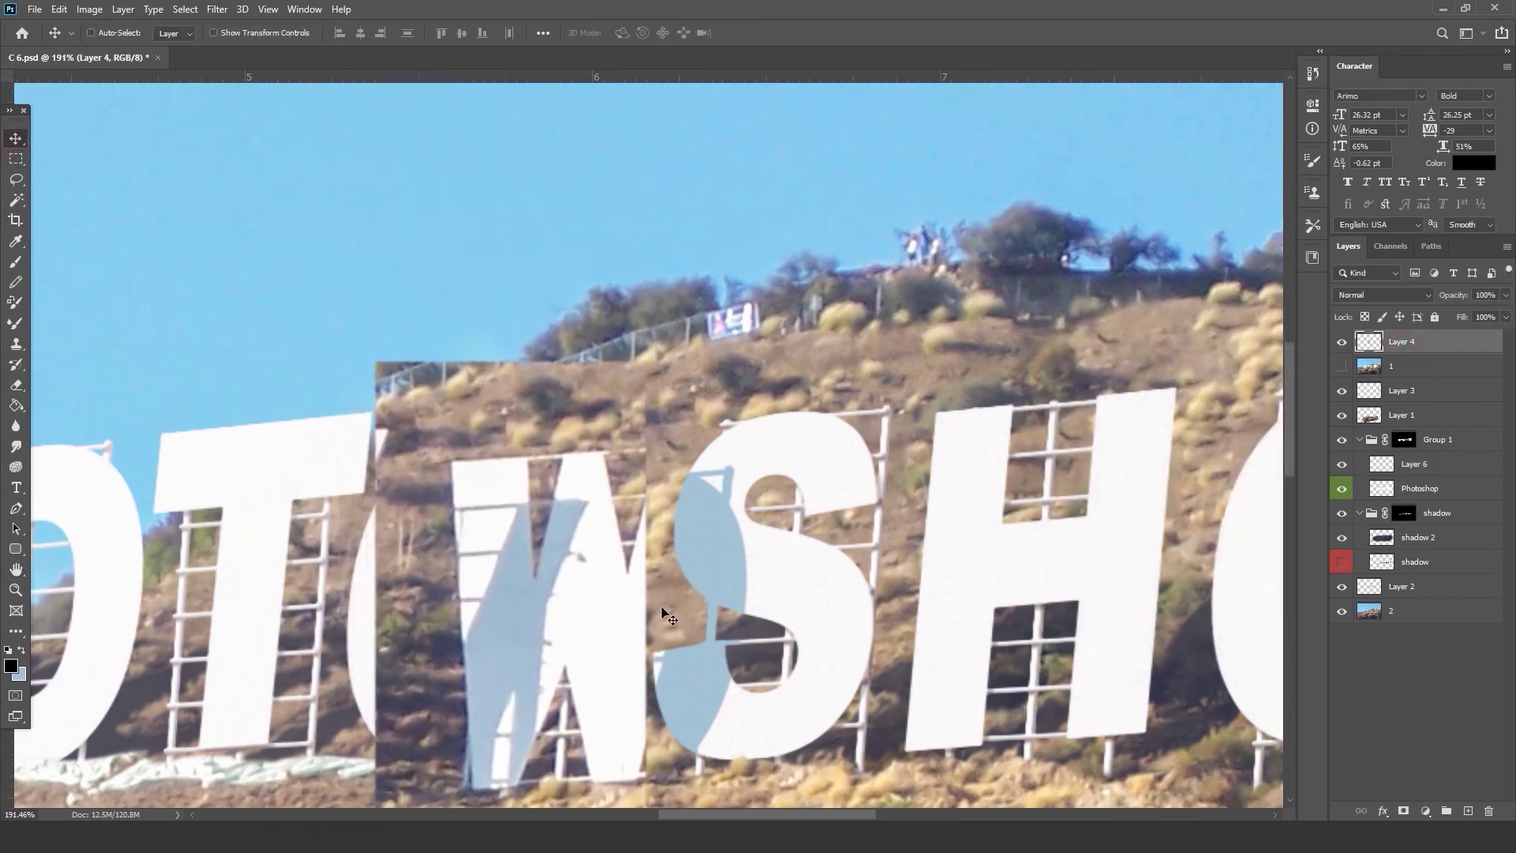
scroll(663, 612, up, 5)
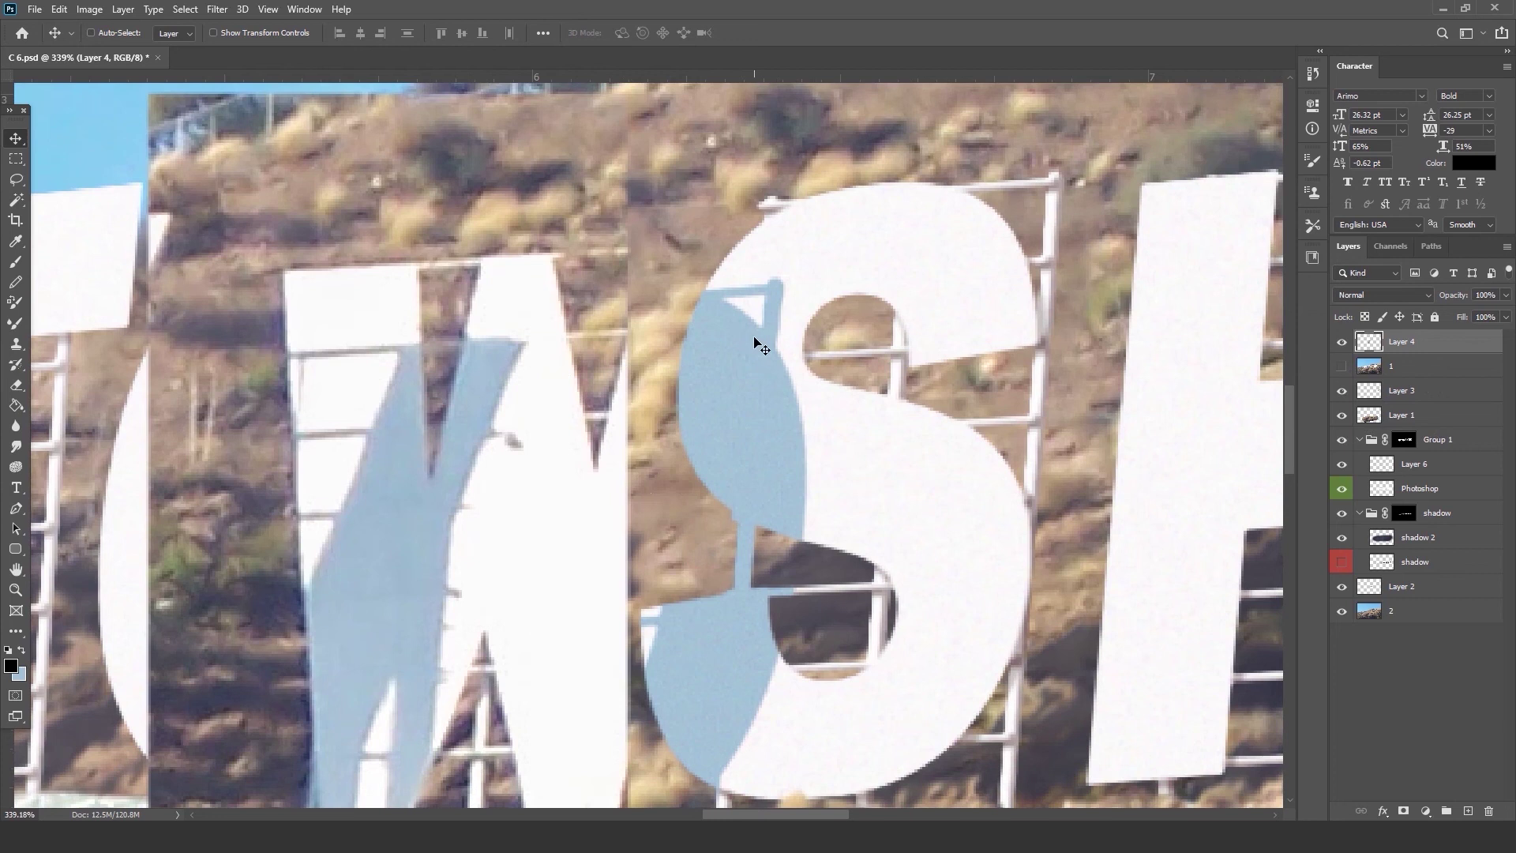
scroll(626, 371, down, 3)
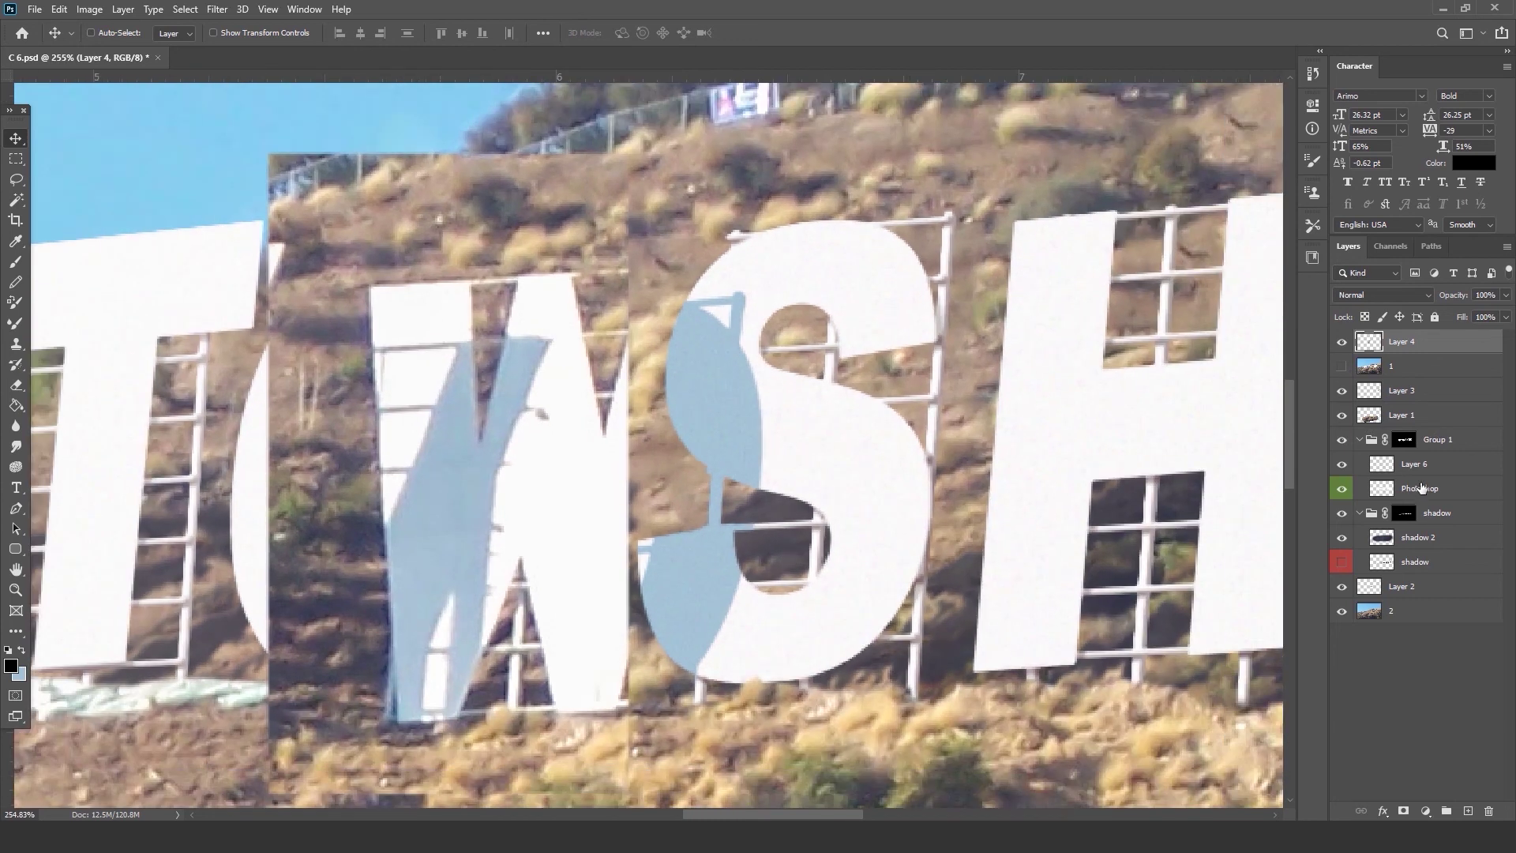
Reduce the saturation of the S's shadow layer to -20 with Hue/Saturation.
click(1417, 465)
click(1341, 465)
click(1341, 464)
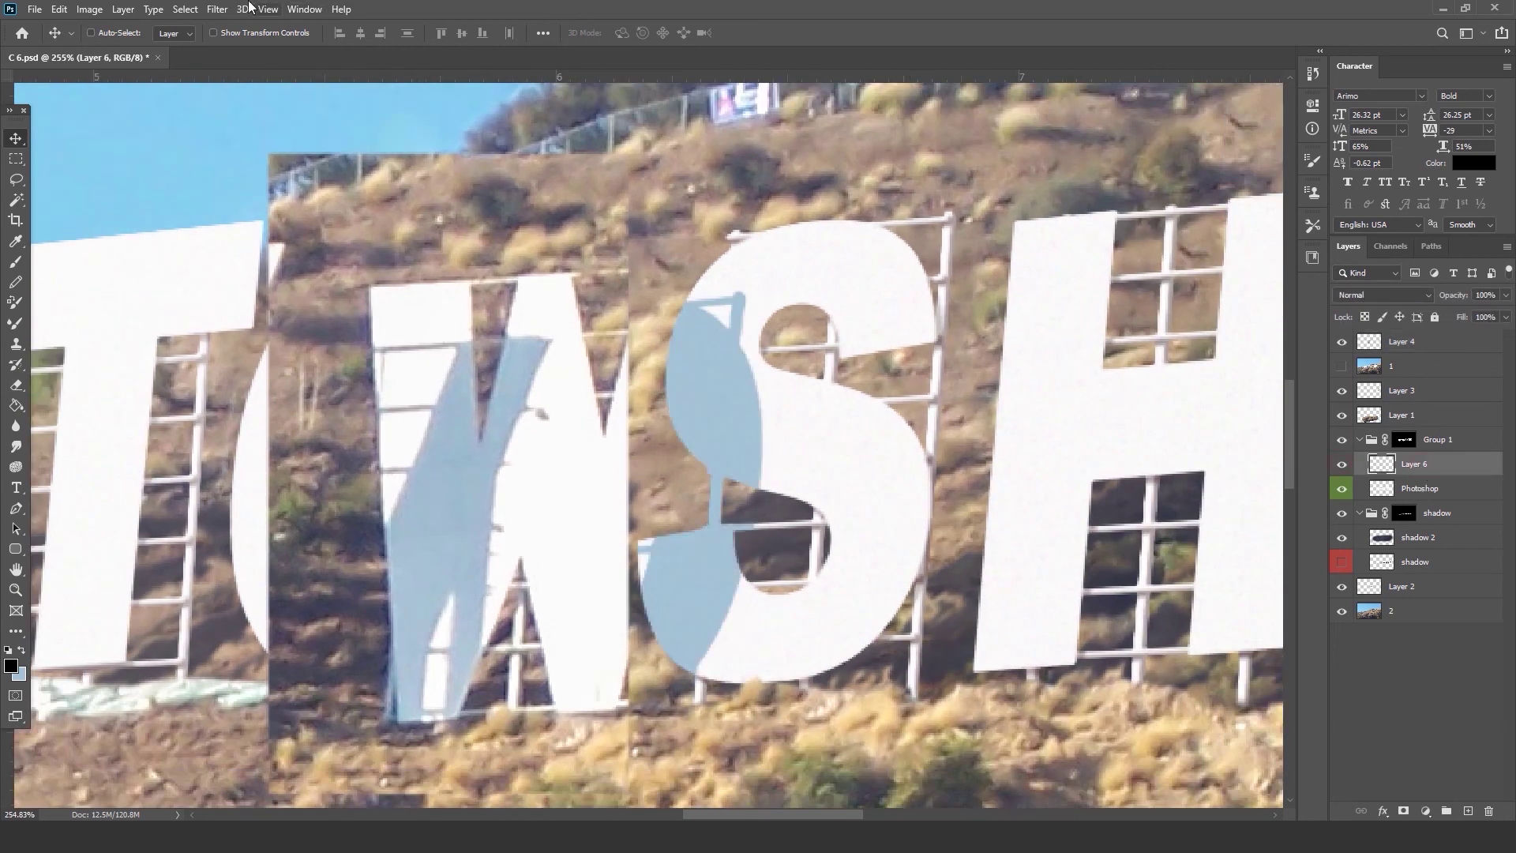
click(89, 9)
mouse_move(111, 48)
click(283, 131)
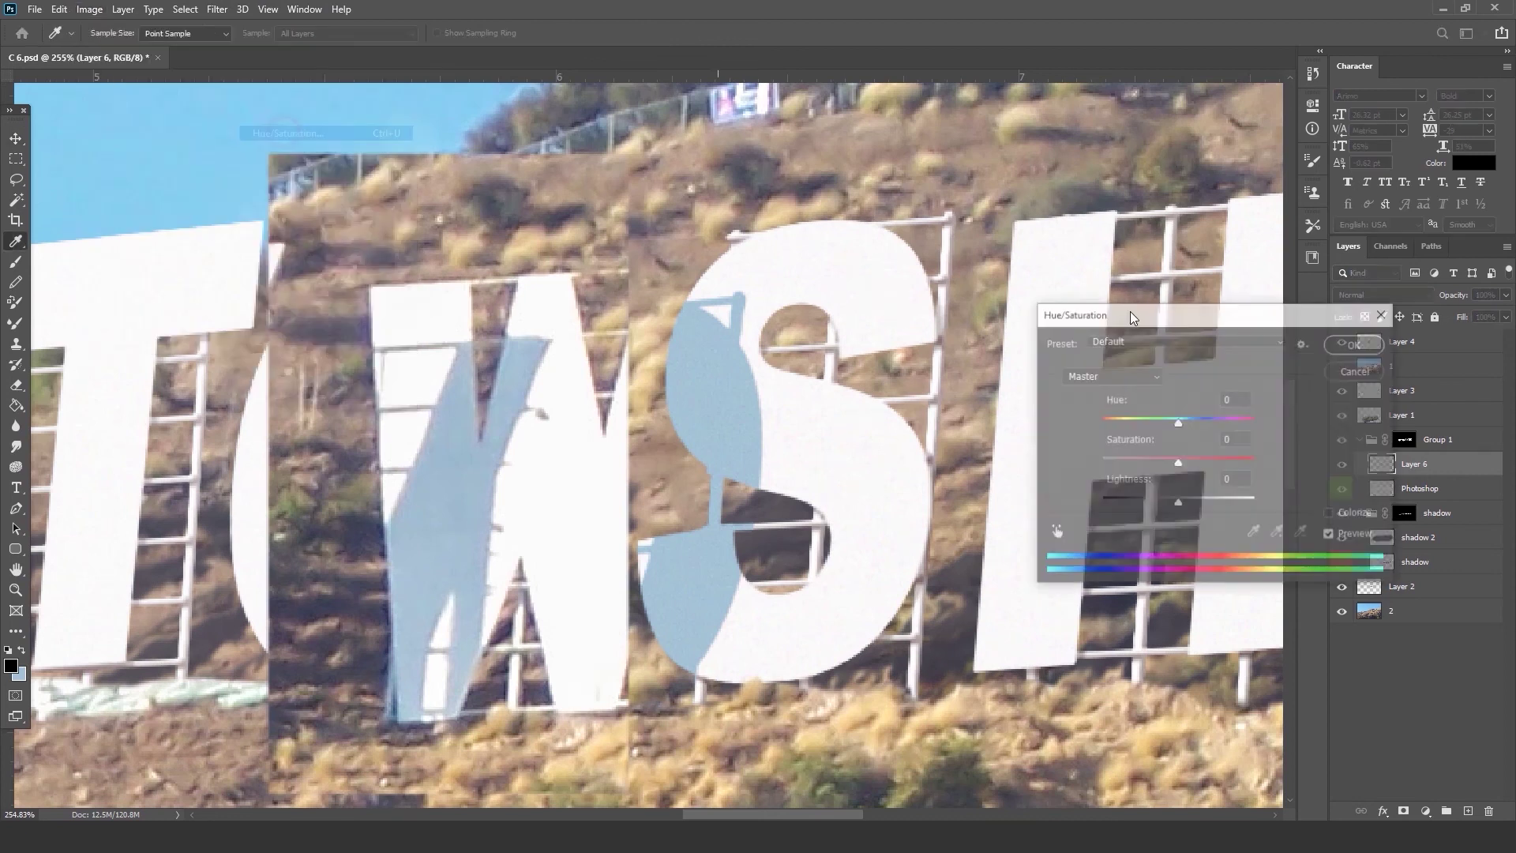
drag(1178, 464, 1164, 468)
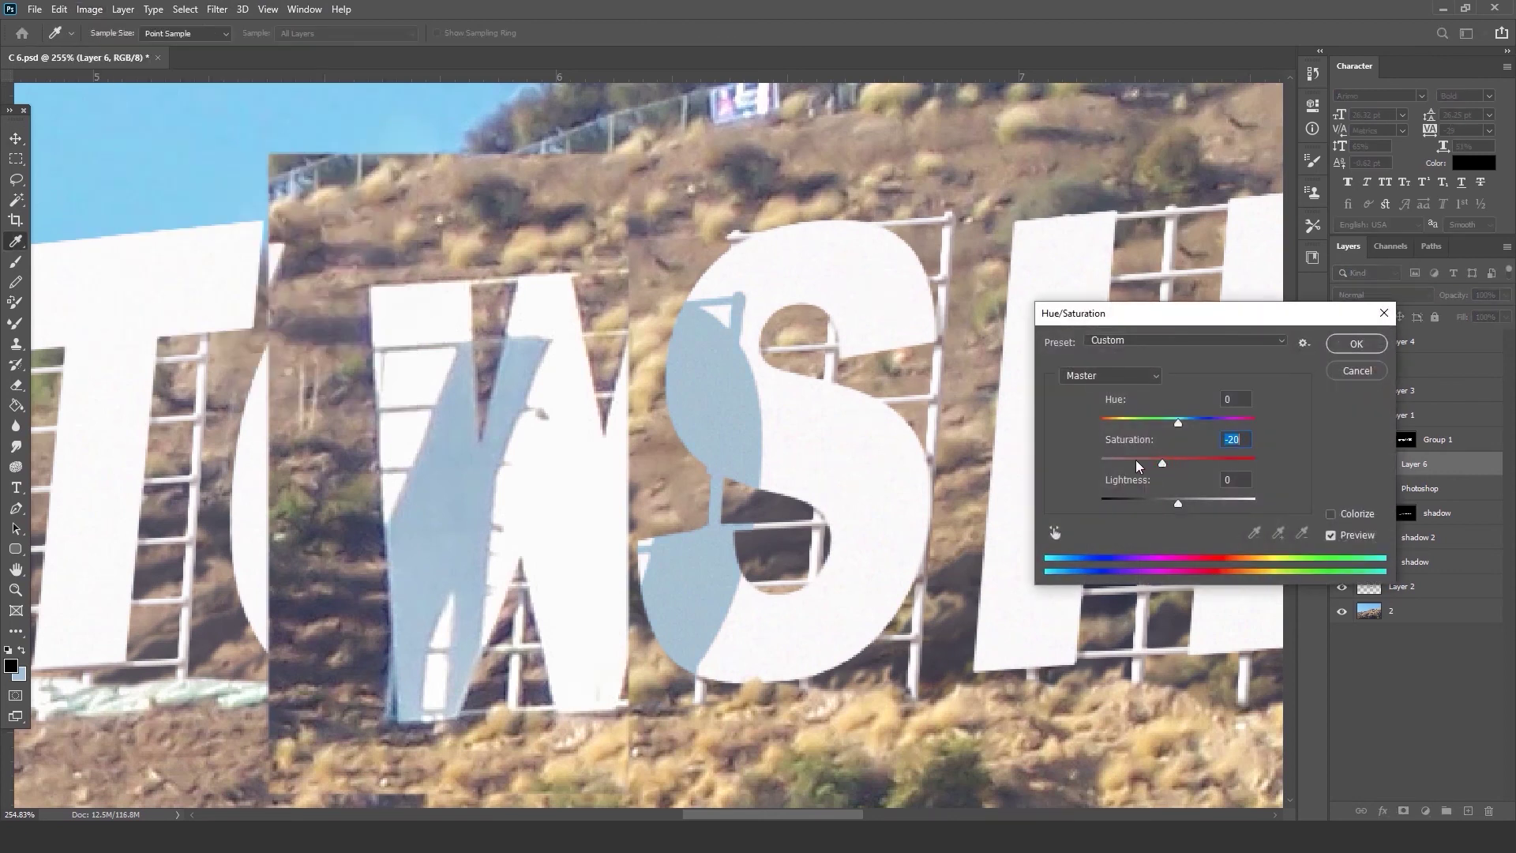
click(1353, 344)
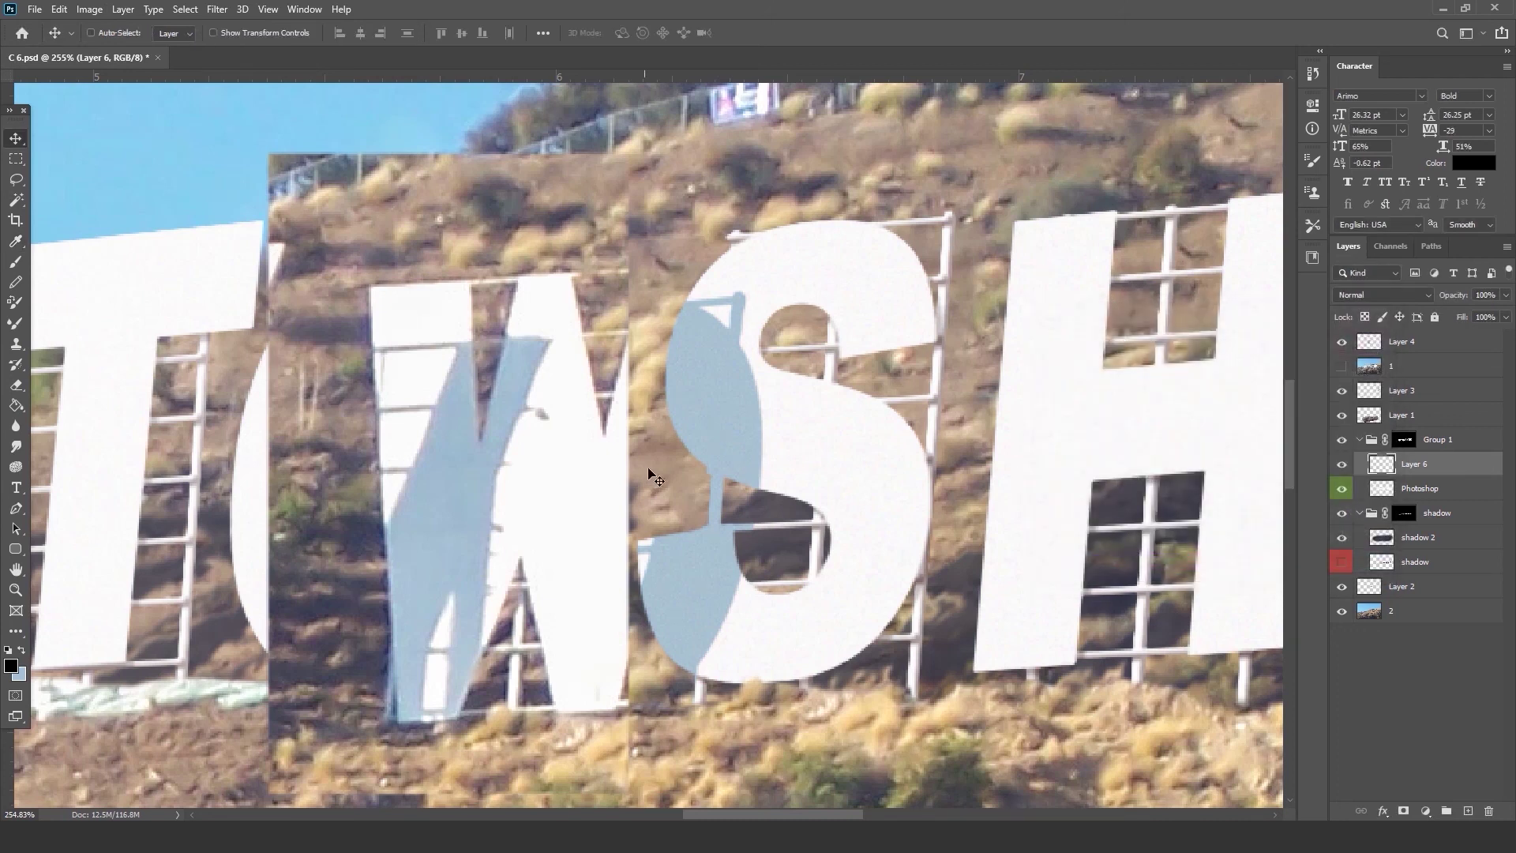
Fade the lower part of the S's shadow with a large Soft Round eraser at 8% opacity.
scroll(624, 472, down, 2)
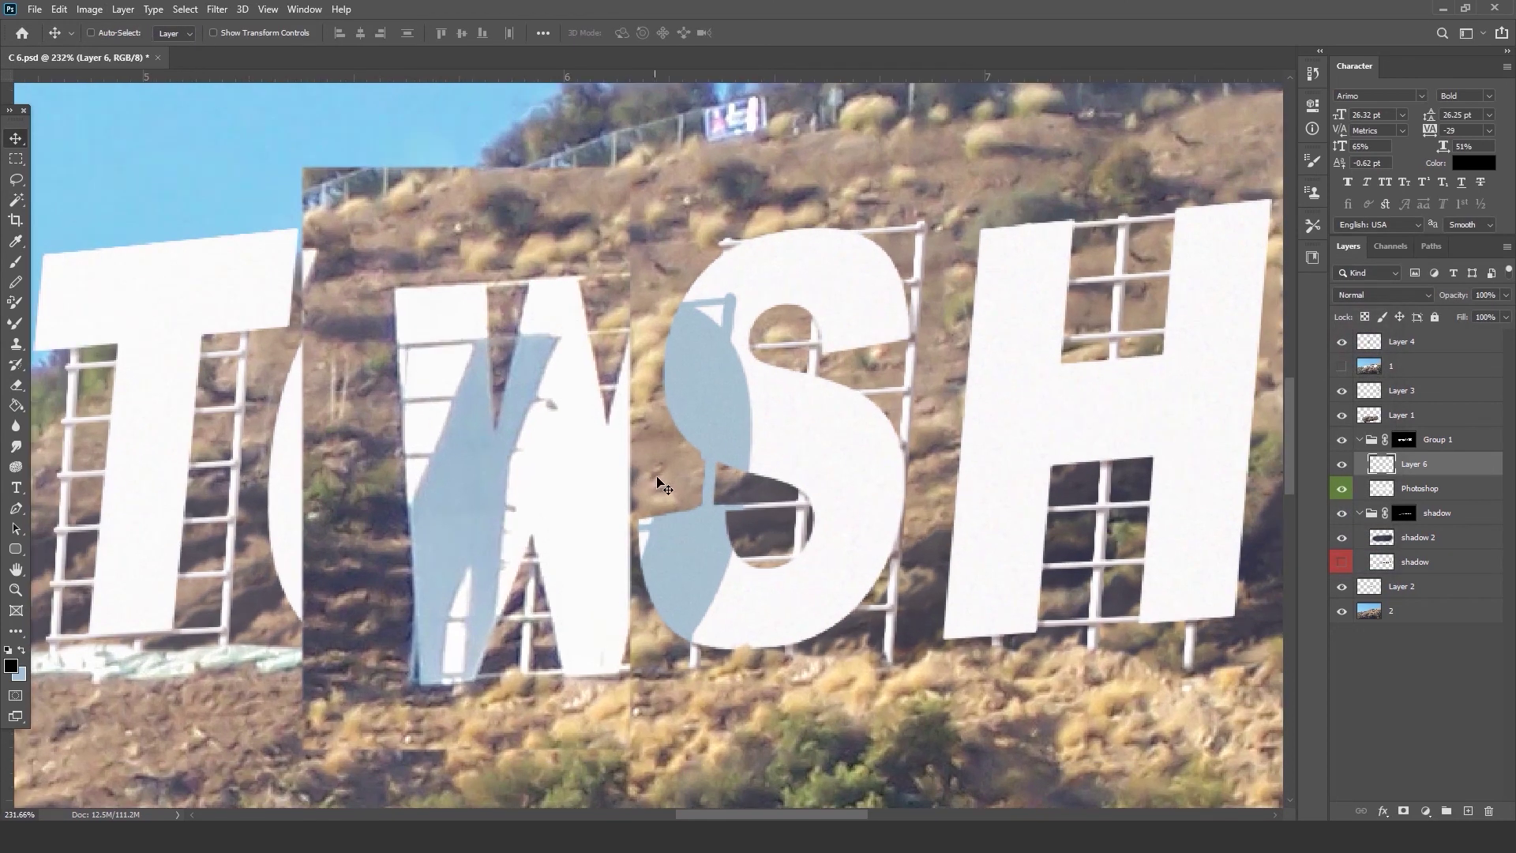
scroll(666, 514, down, 1)
scroll(668, 515, up, 3)
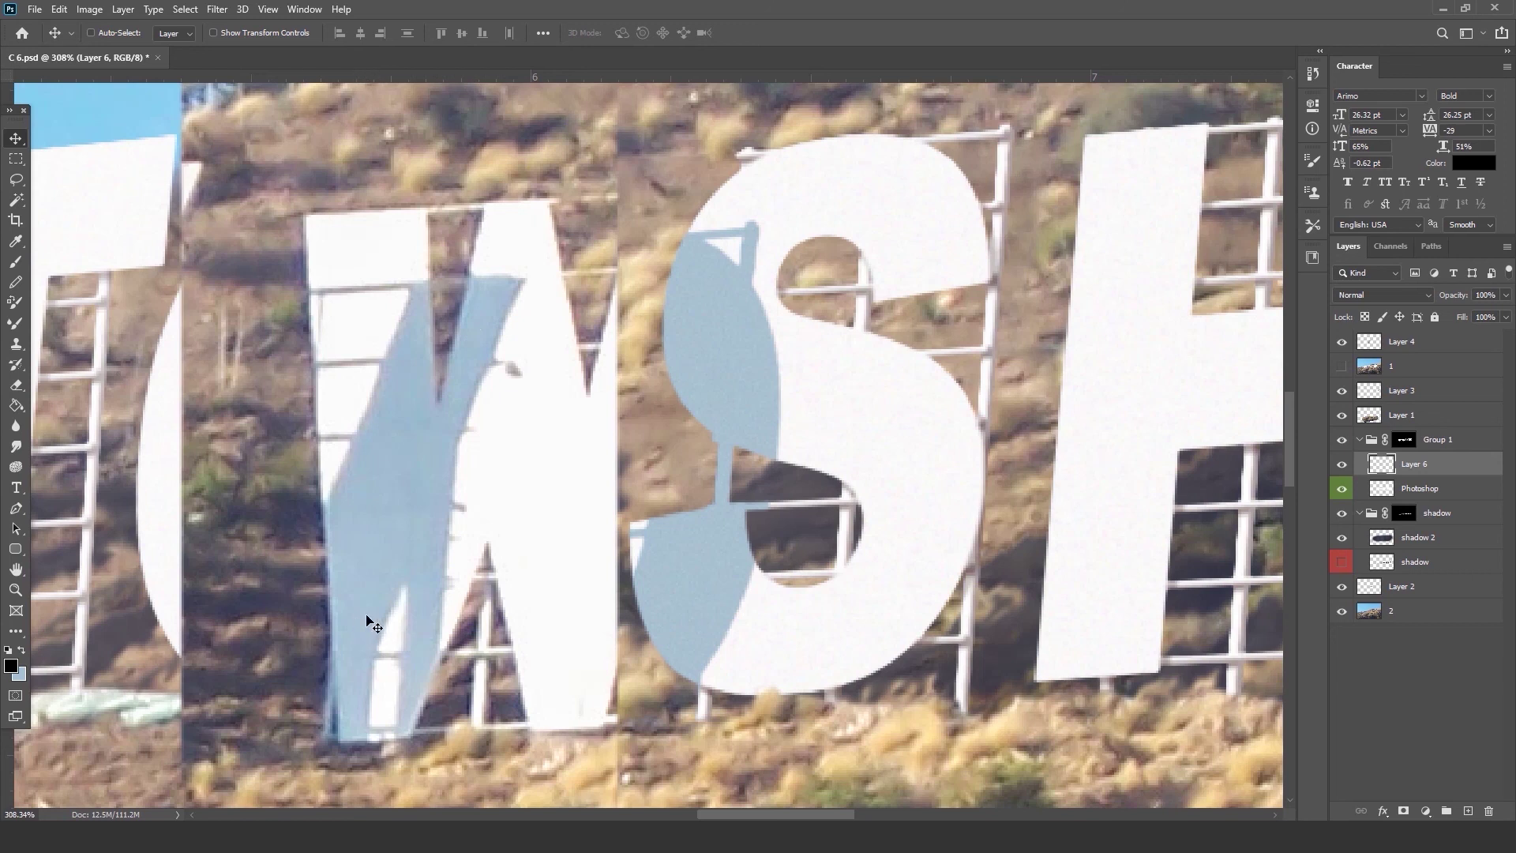
scroll(396, 517, down, 3)
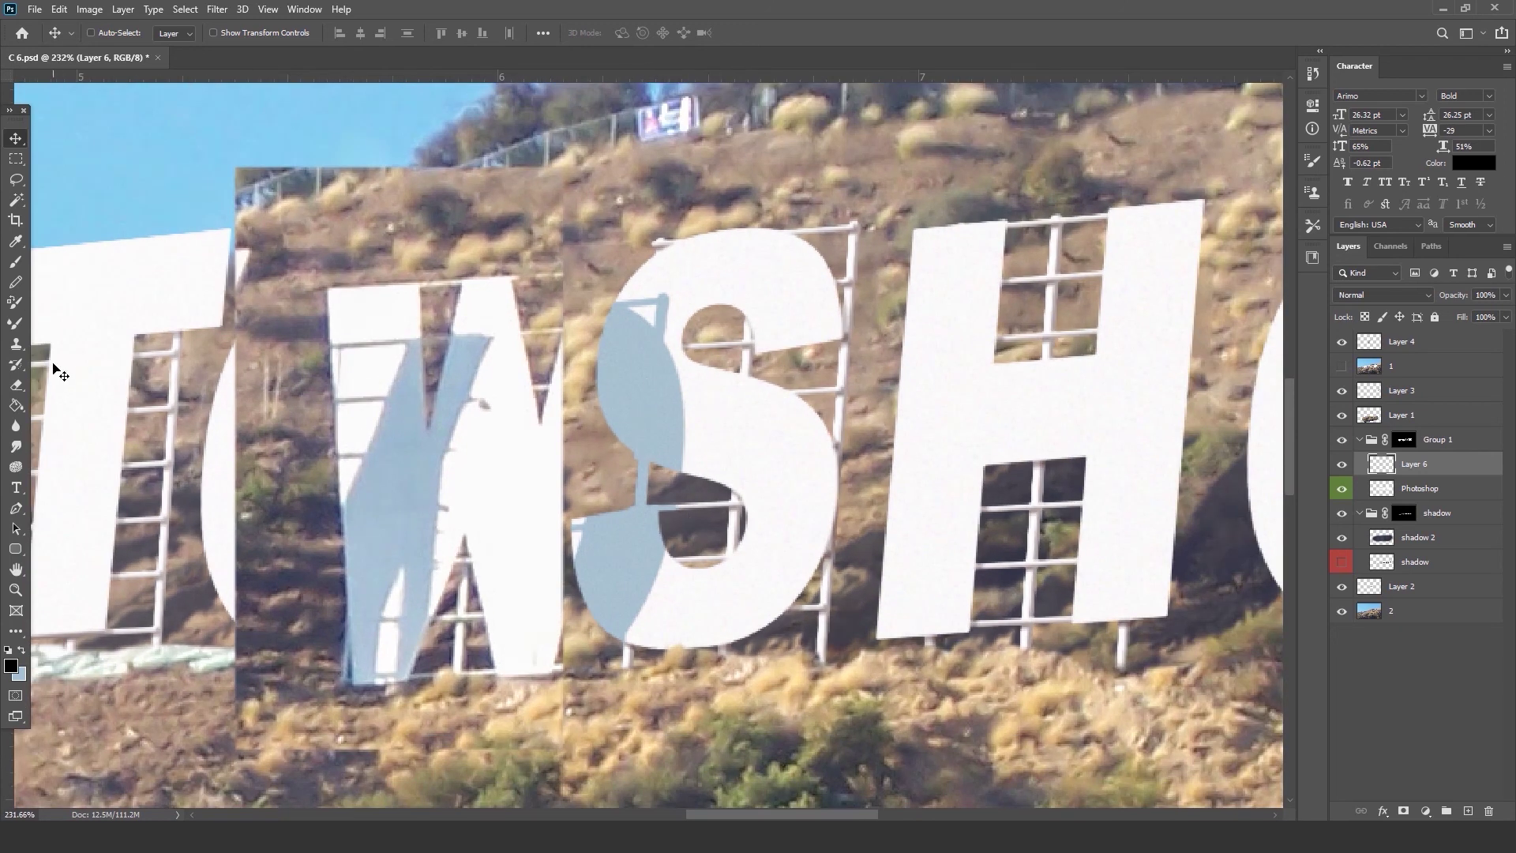
click(14, 386)
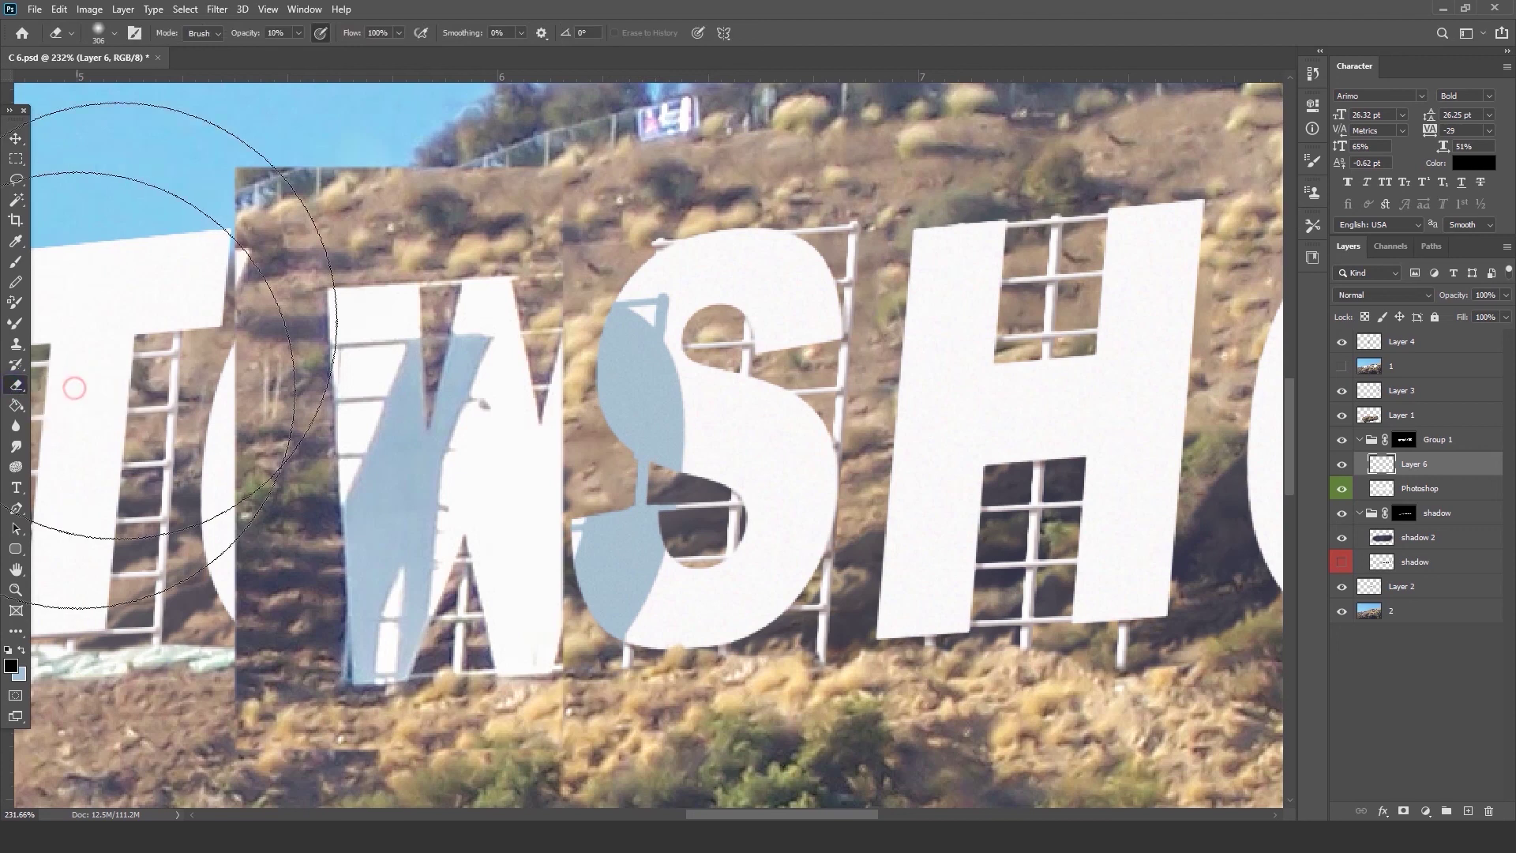
click(99, 32)
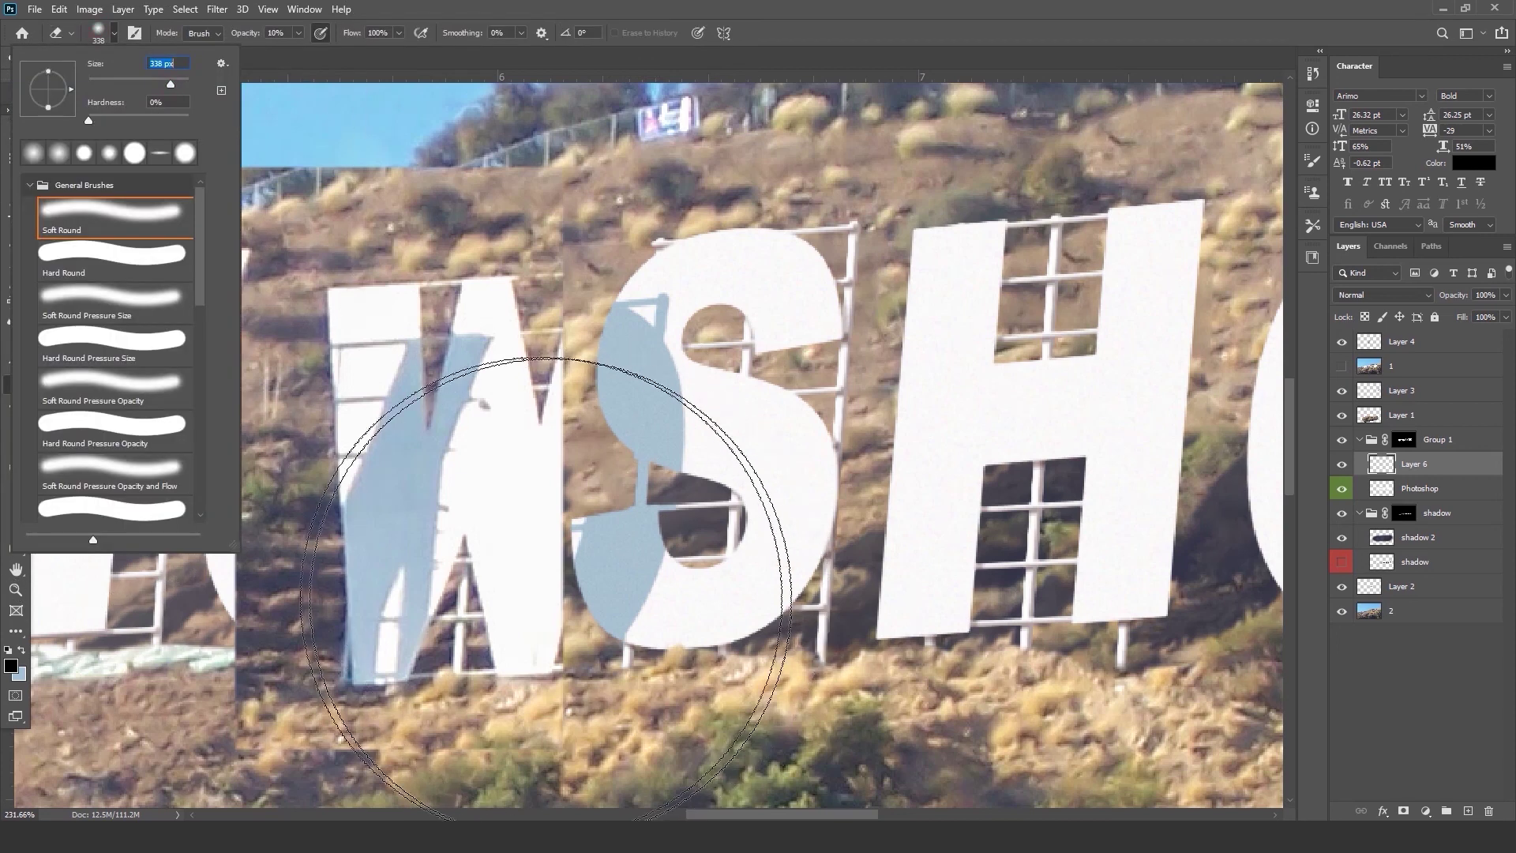
click(299, 33)
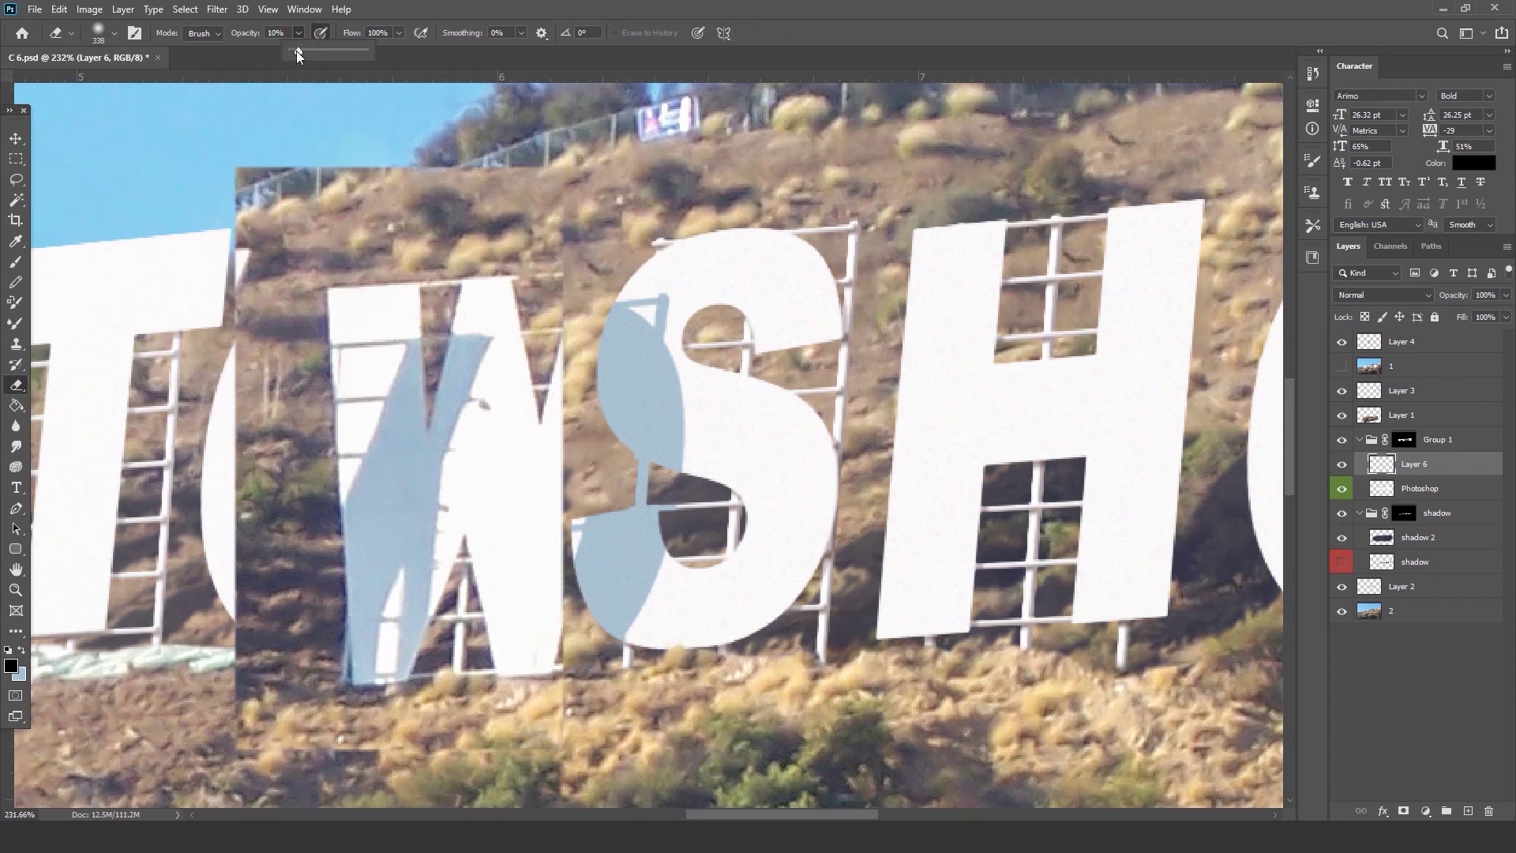
drag(296, 51, 297, 50)
click(1481, 465)
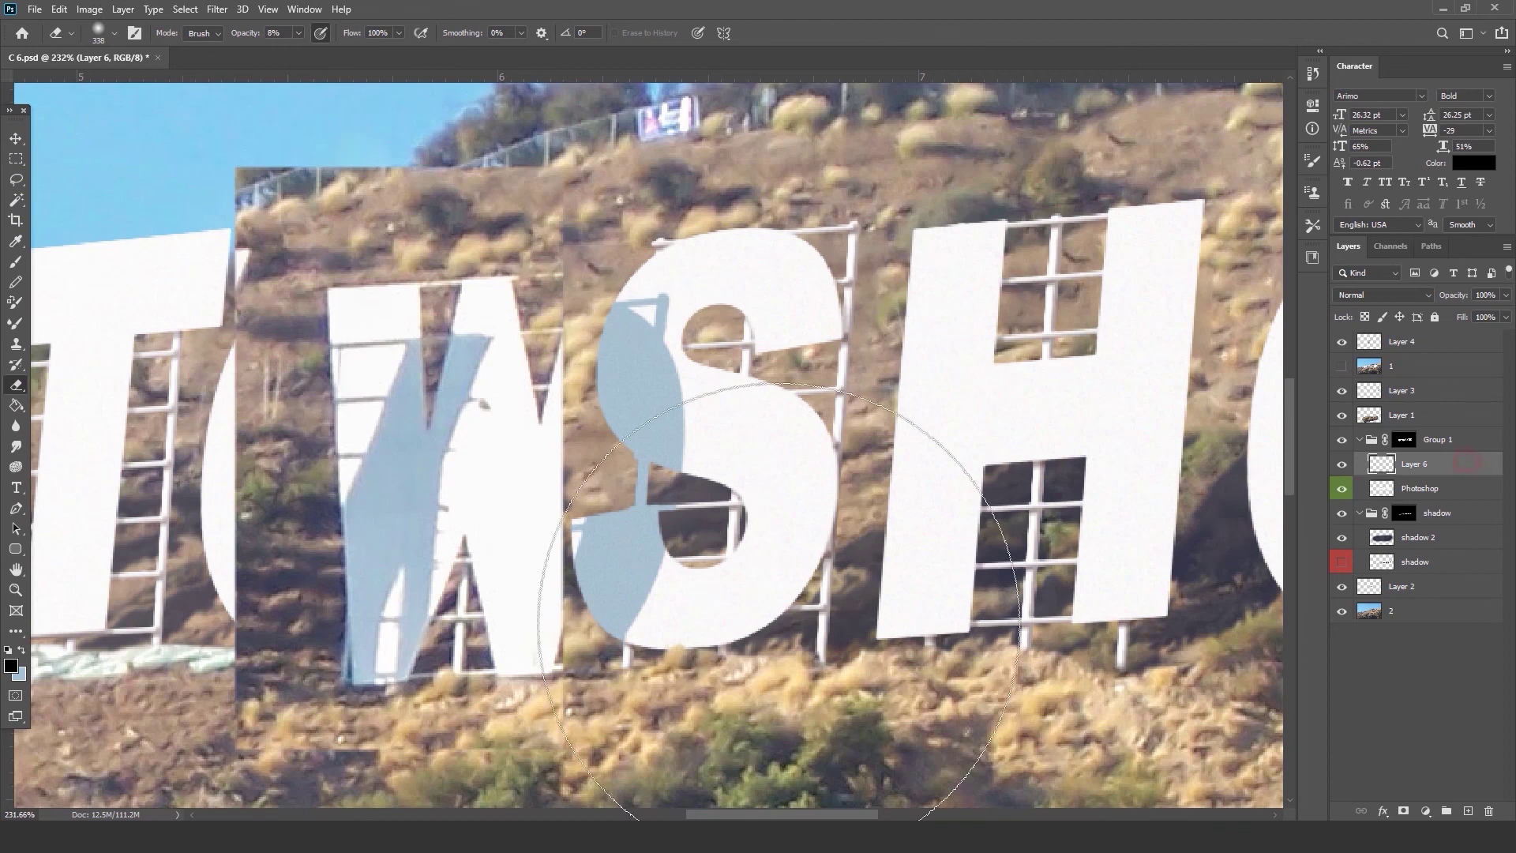
click(546, 602)
Outline the blue shadow on the support struts in the S's lower opening with the Polygonal Lasso, feather 1 px.
key(m)
scroll(682, 442, up, 2)
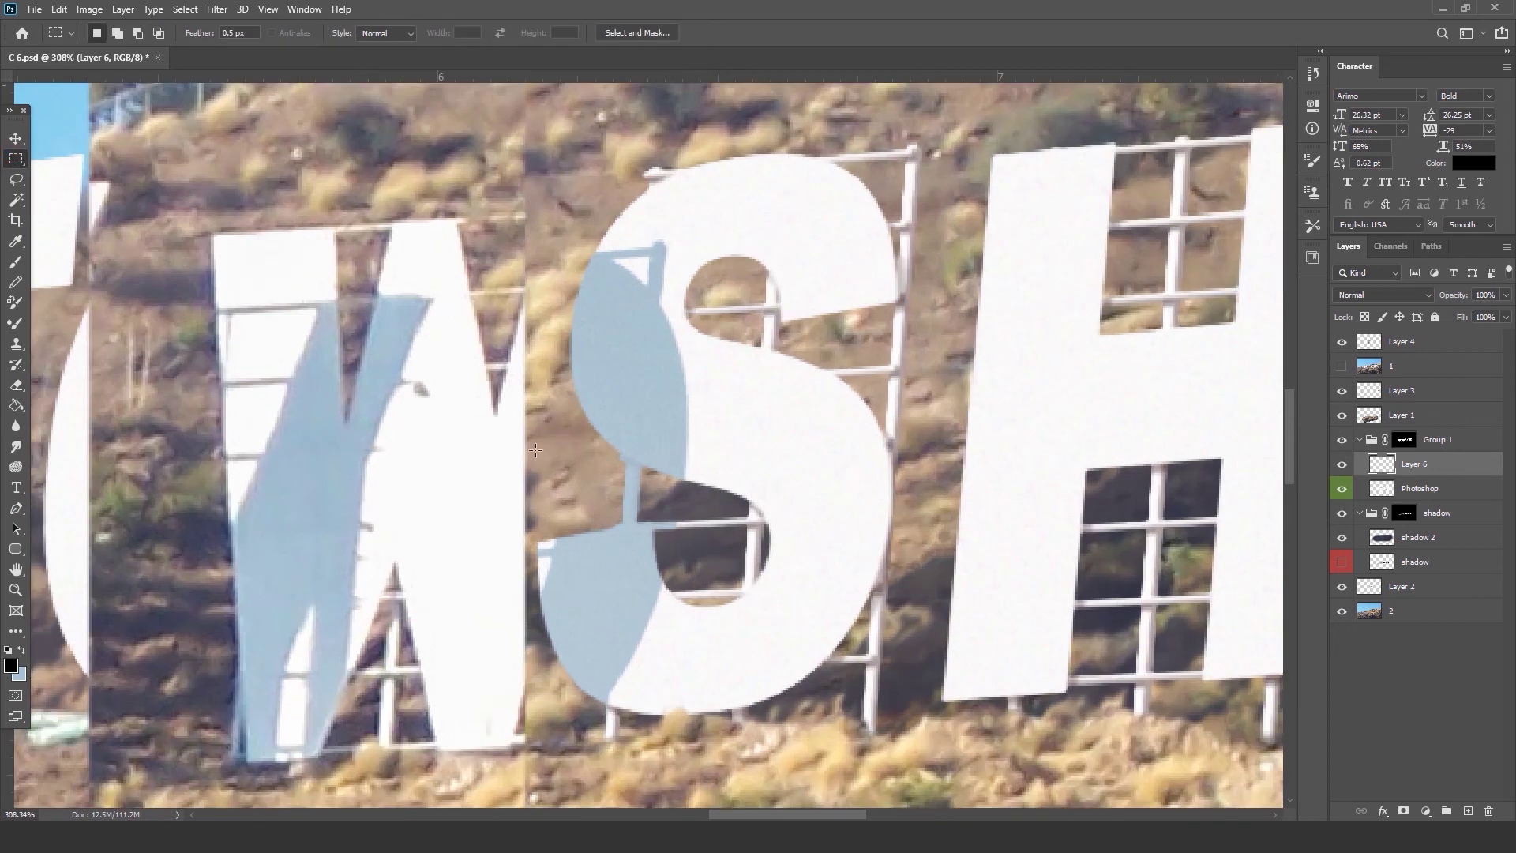
scroll(688, 478, up, 2)
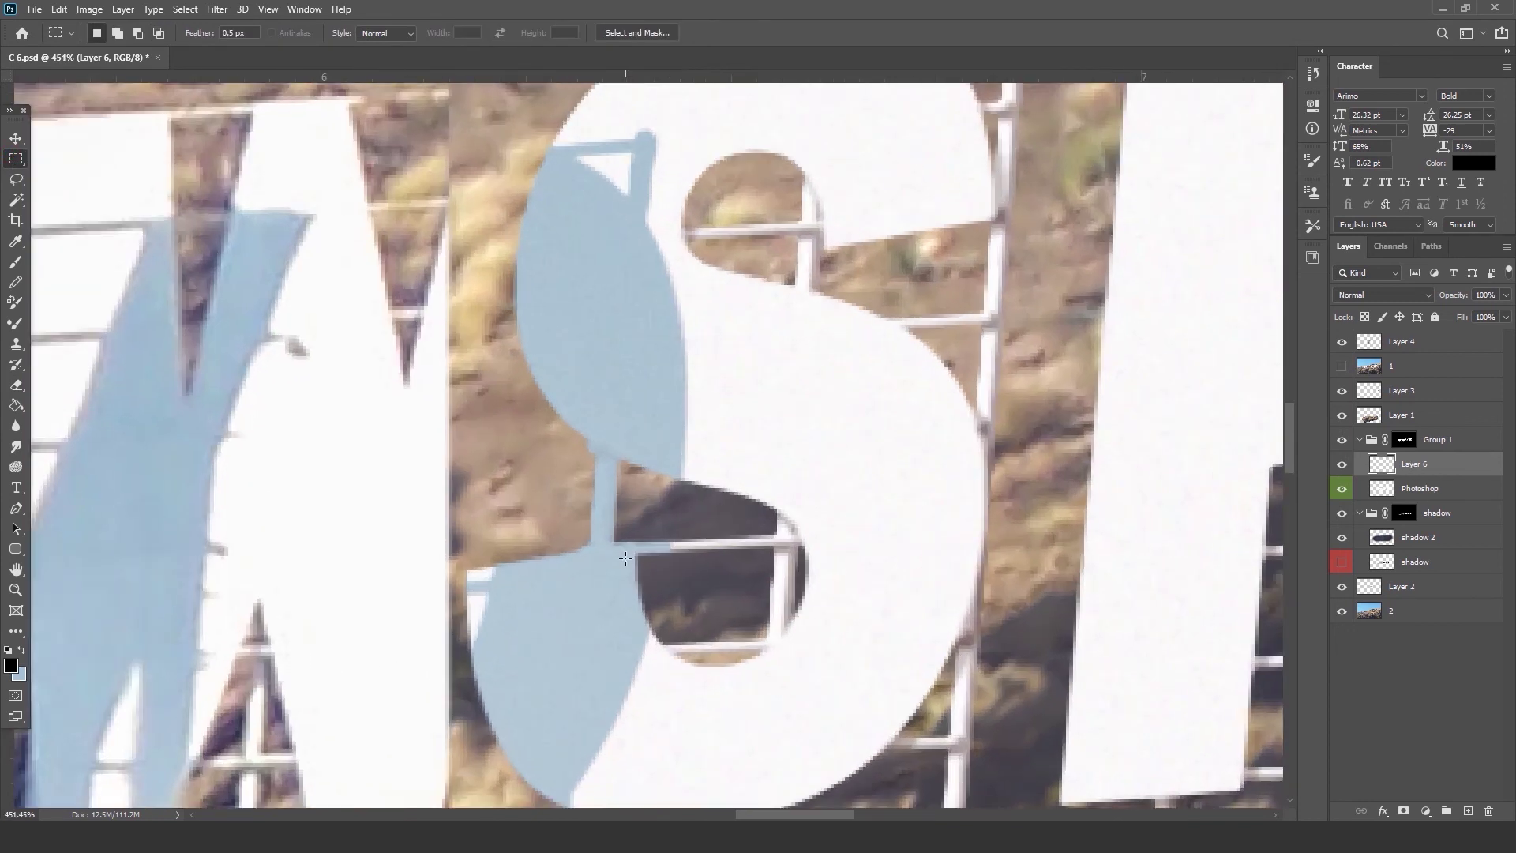
click(16, 179)
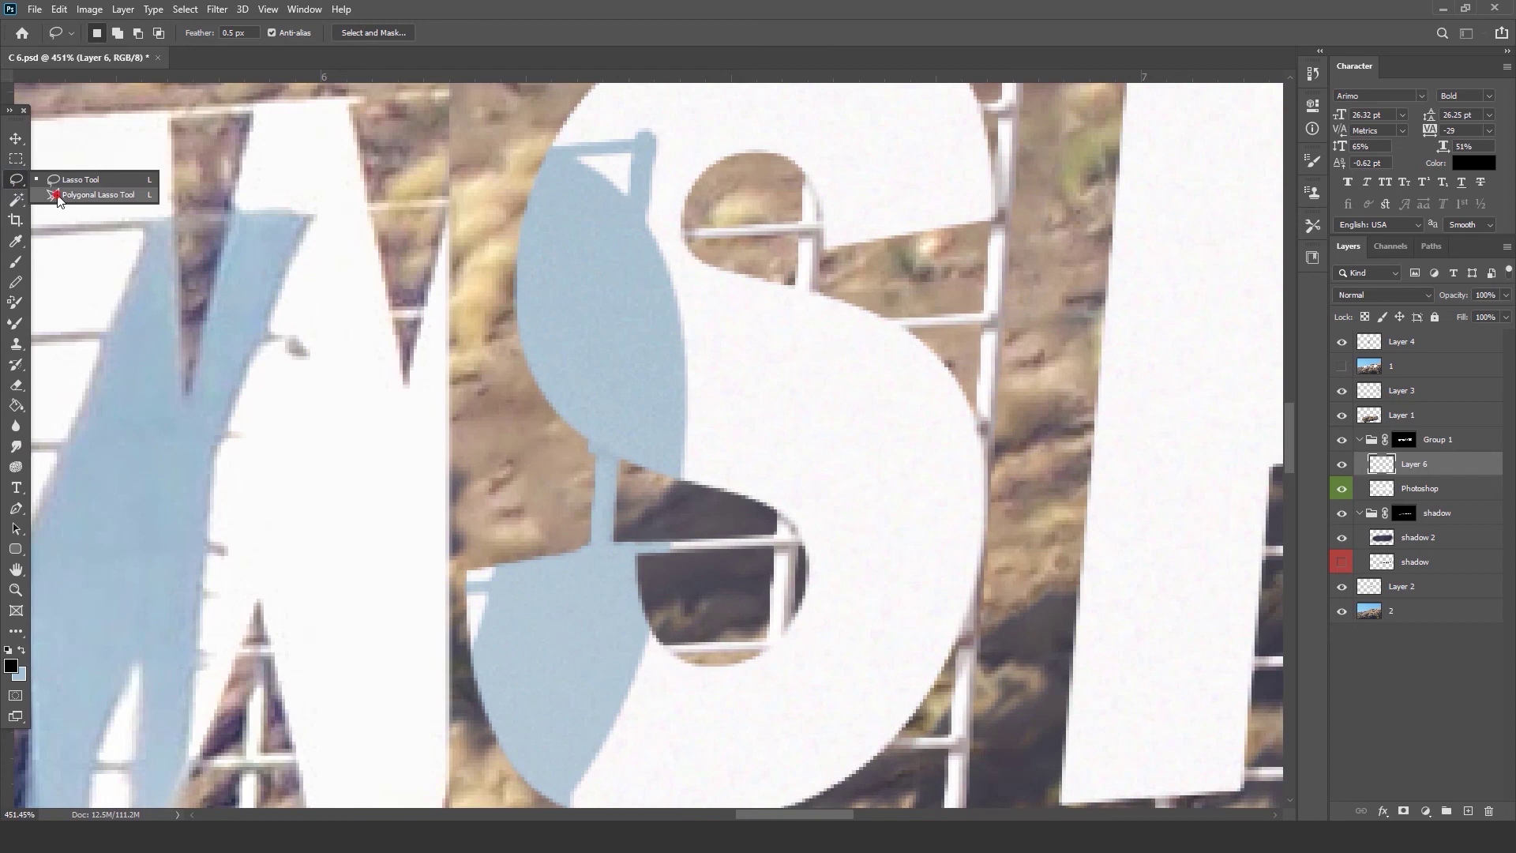
click(71, 191)
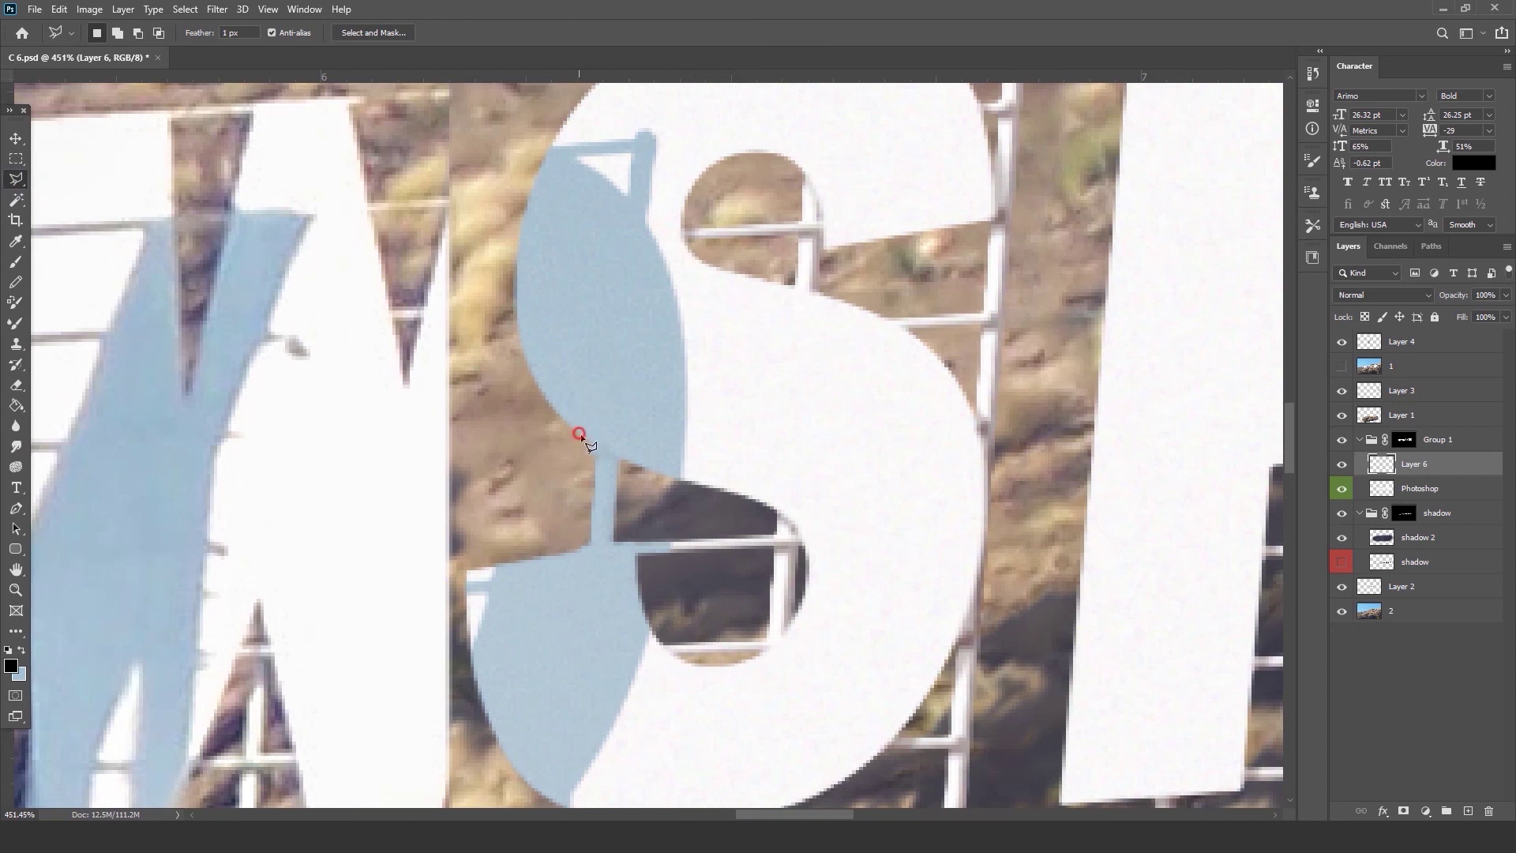
click(694, 542)
click(551, 555)
double_click(505, 483)
scroll(641, 529, down, 2)
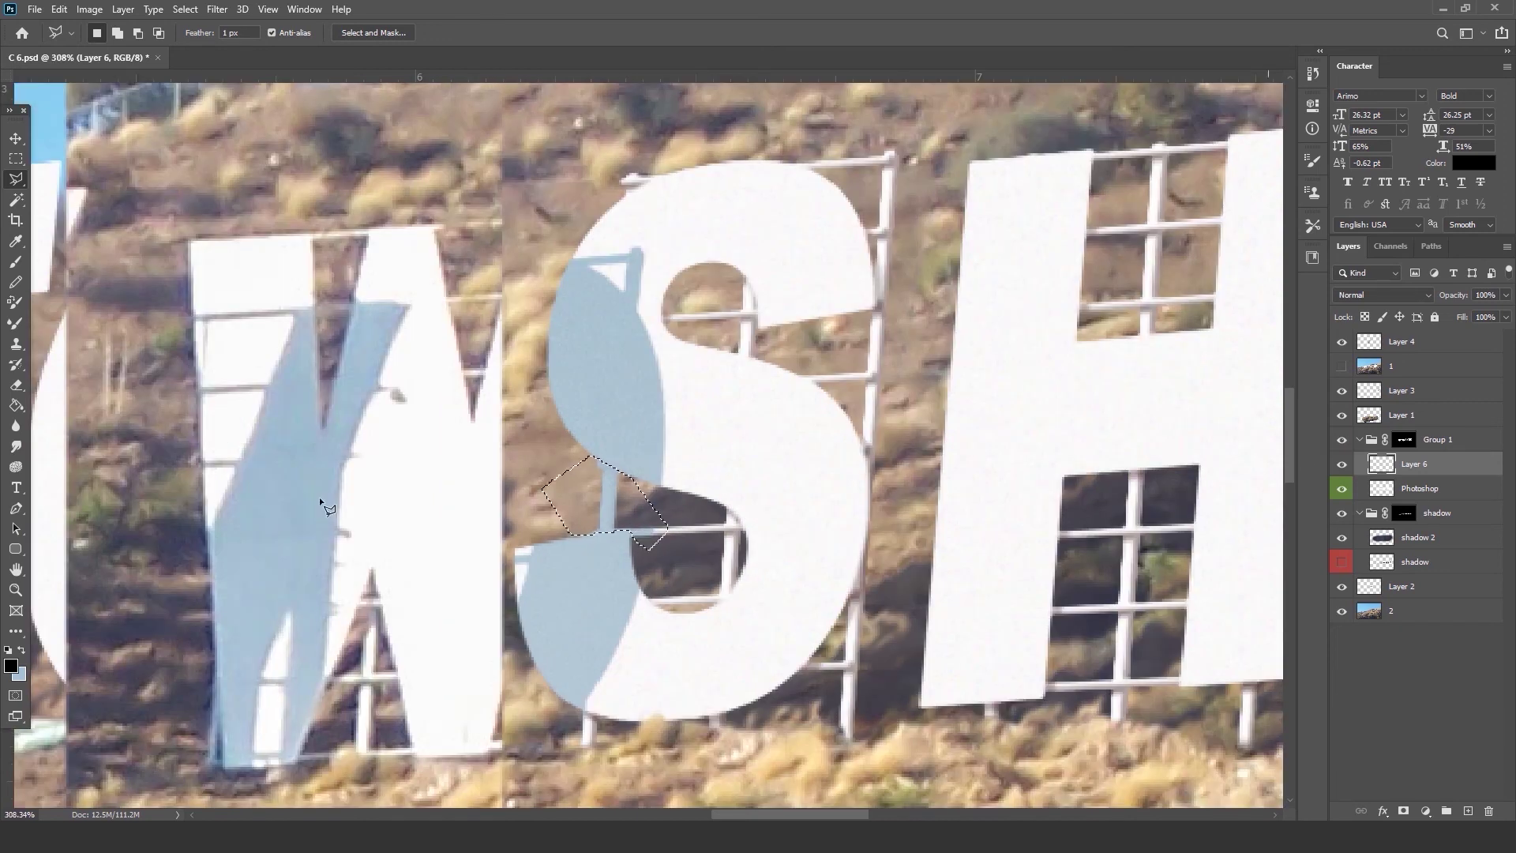
Remove the blue shadow from the selected struts of the S and clear the selection.
click(11, 387)
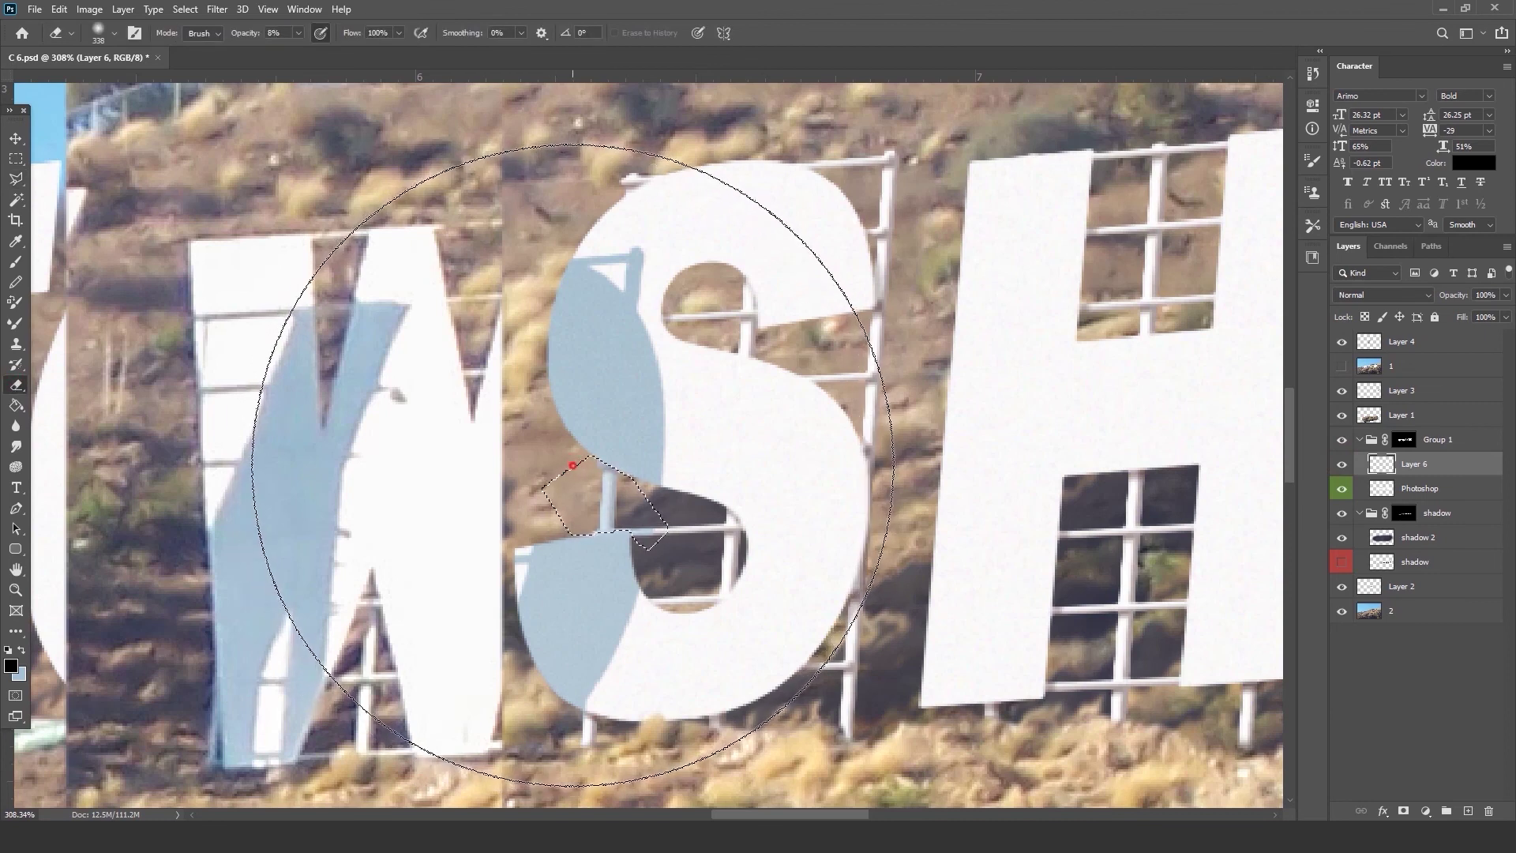
click(16, 158)
key(ctrl+d)
scroll(675, 423, down, 4)
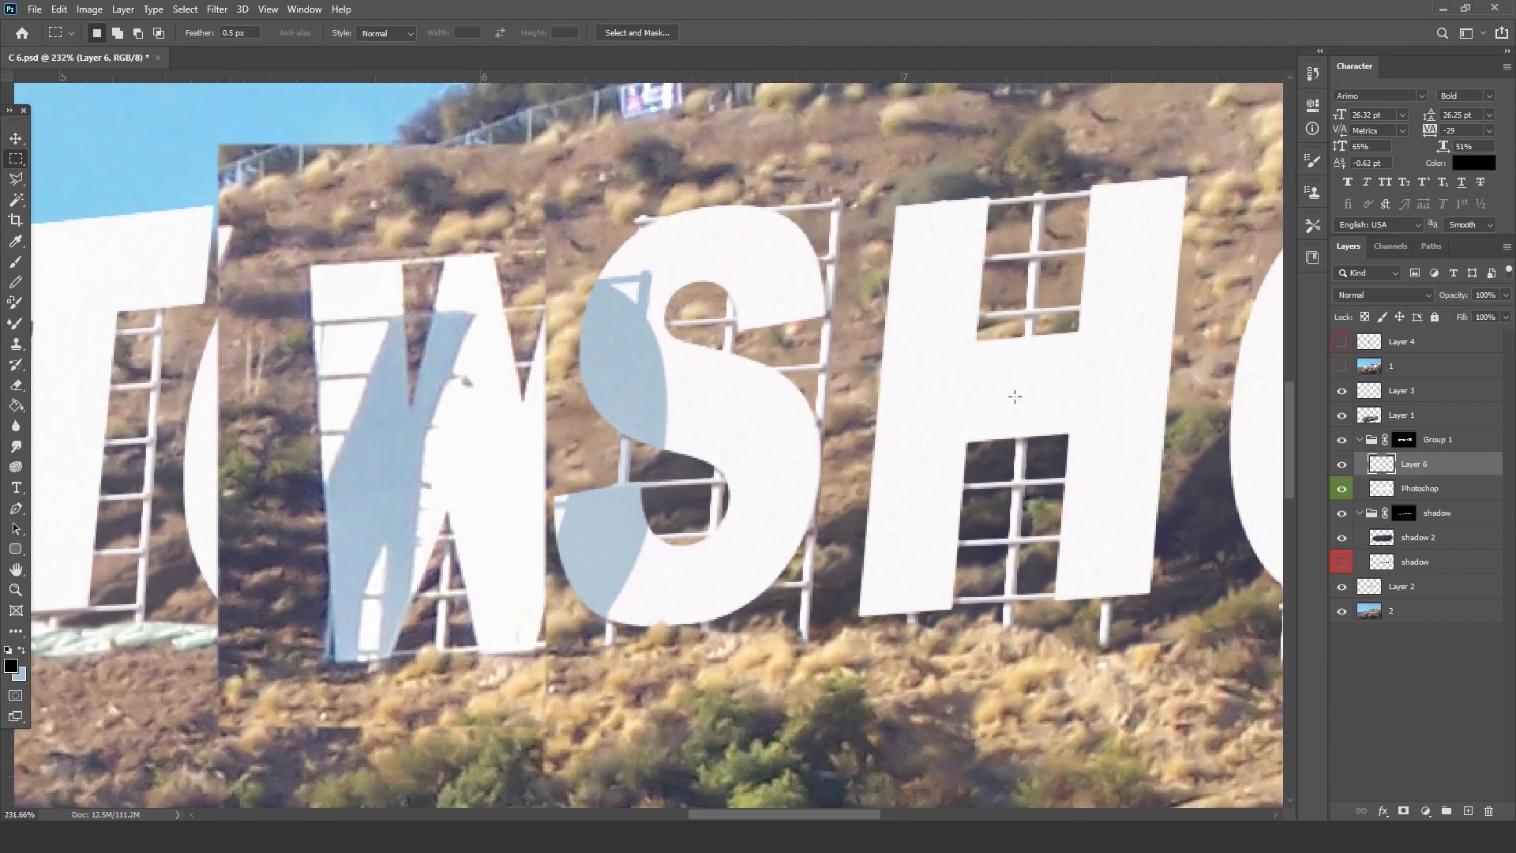
Hide Layer 4 with the reference W and check the whole PHOTOSHOP sign.
click(1342, 341)
scroll(729, 406, down, 8)
scroll(728, 406, down, 8)
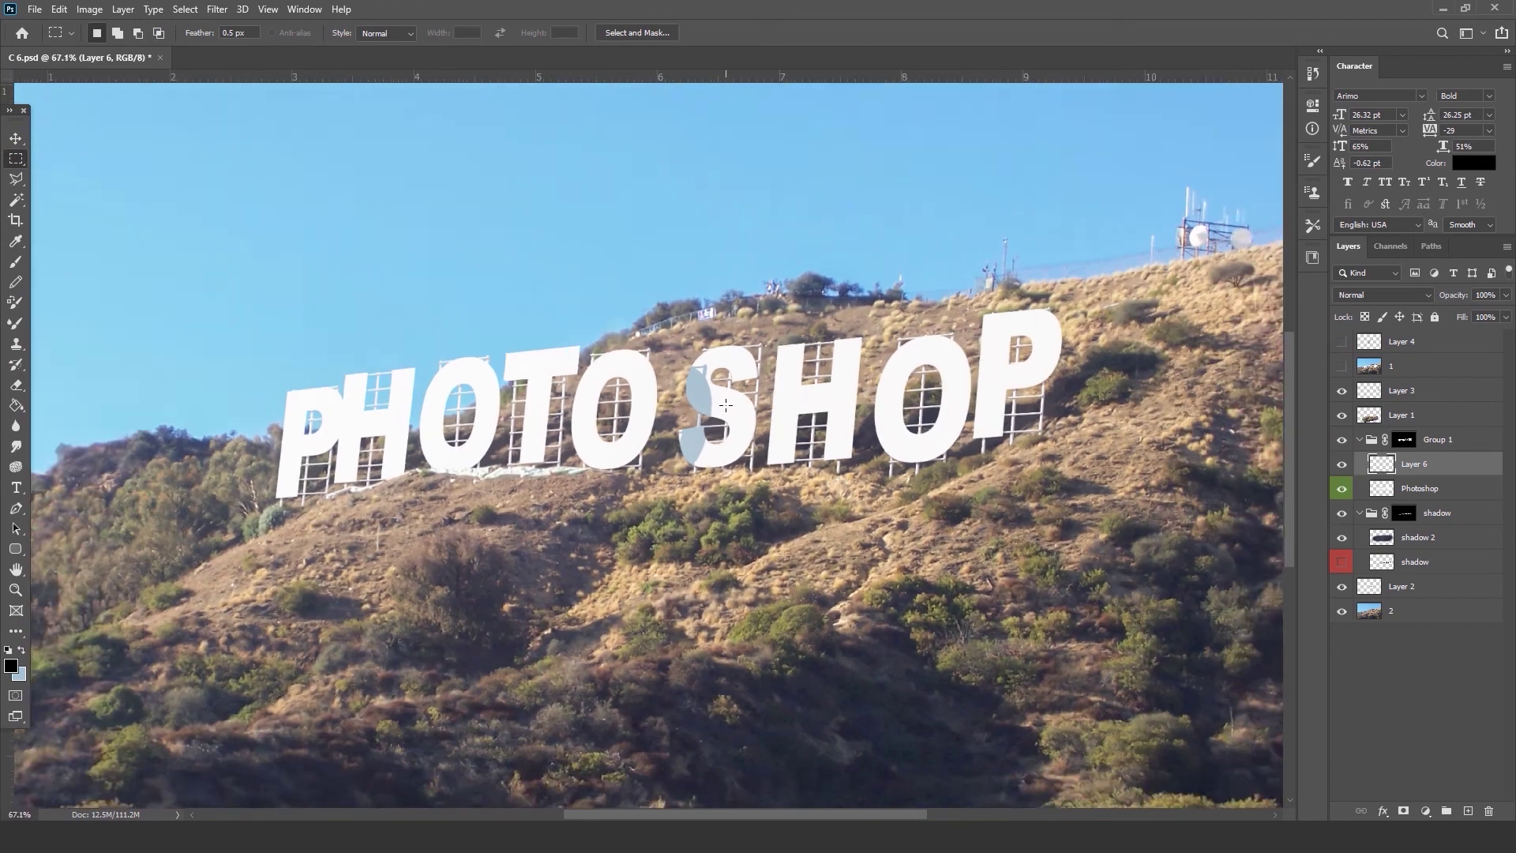
scroll(681, 383, down, 2)
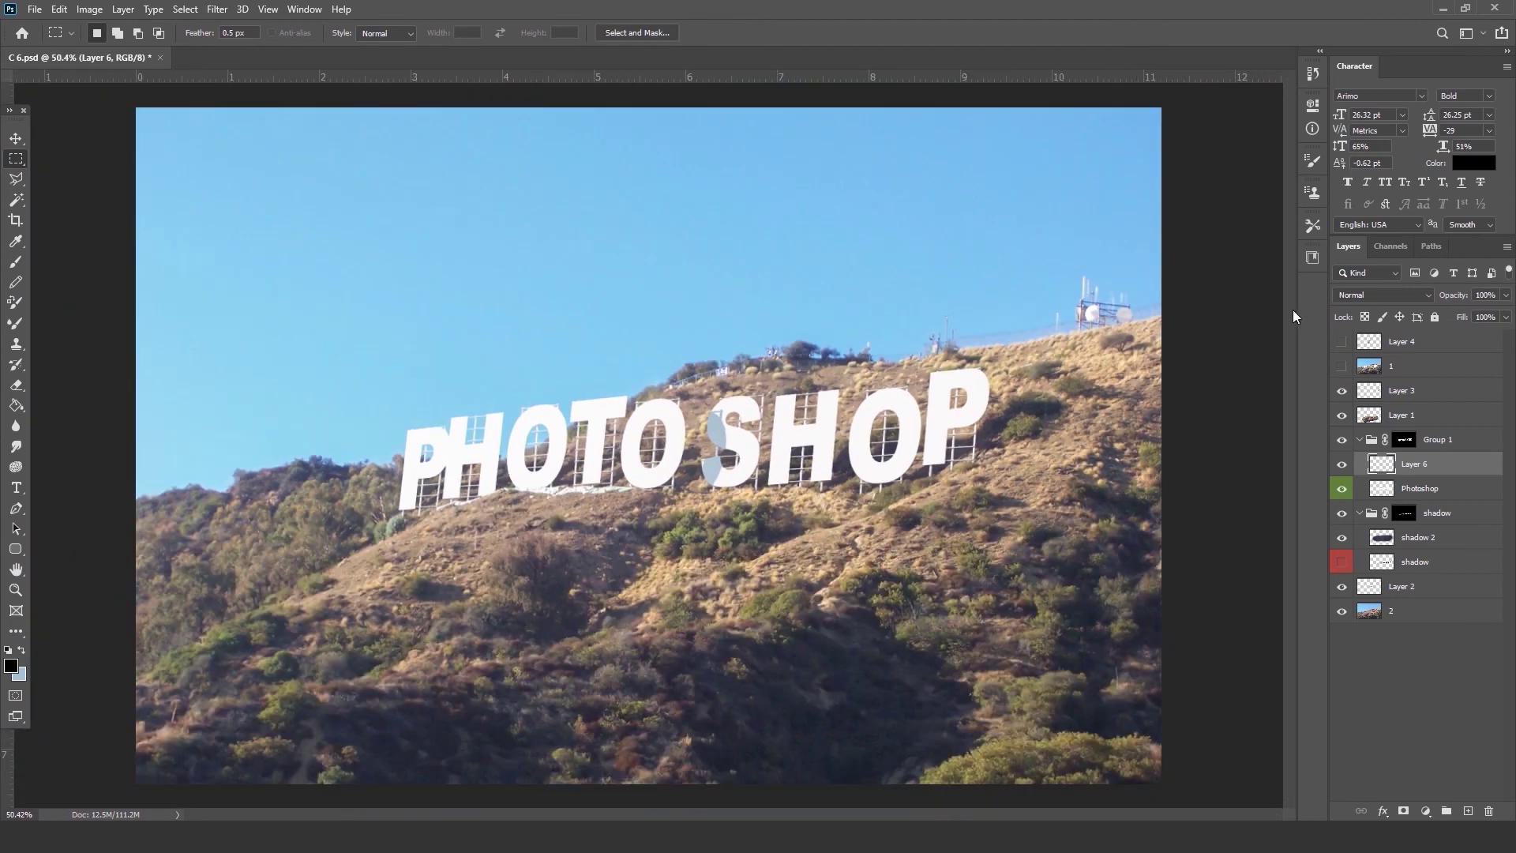
Group all layers from Layer 3 down to background layer 2 and check the group by toggling its visibility.
click(1413, 393)
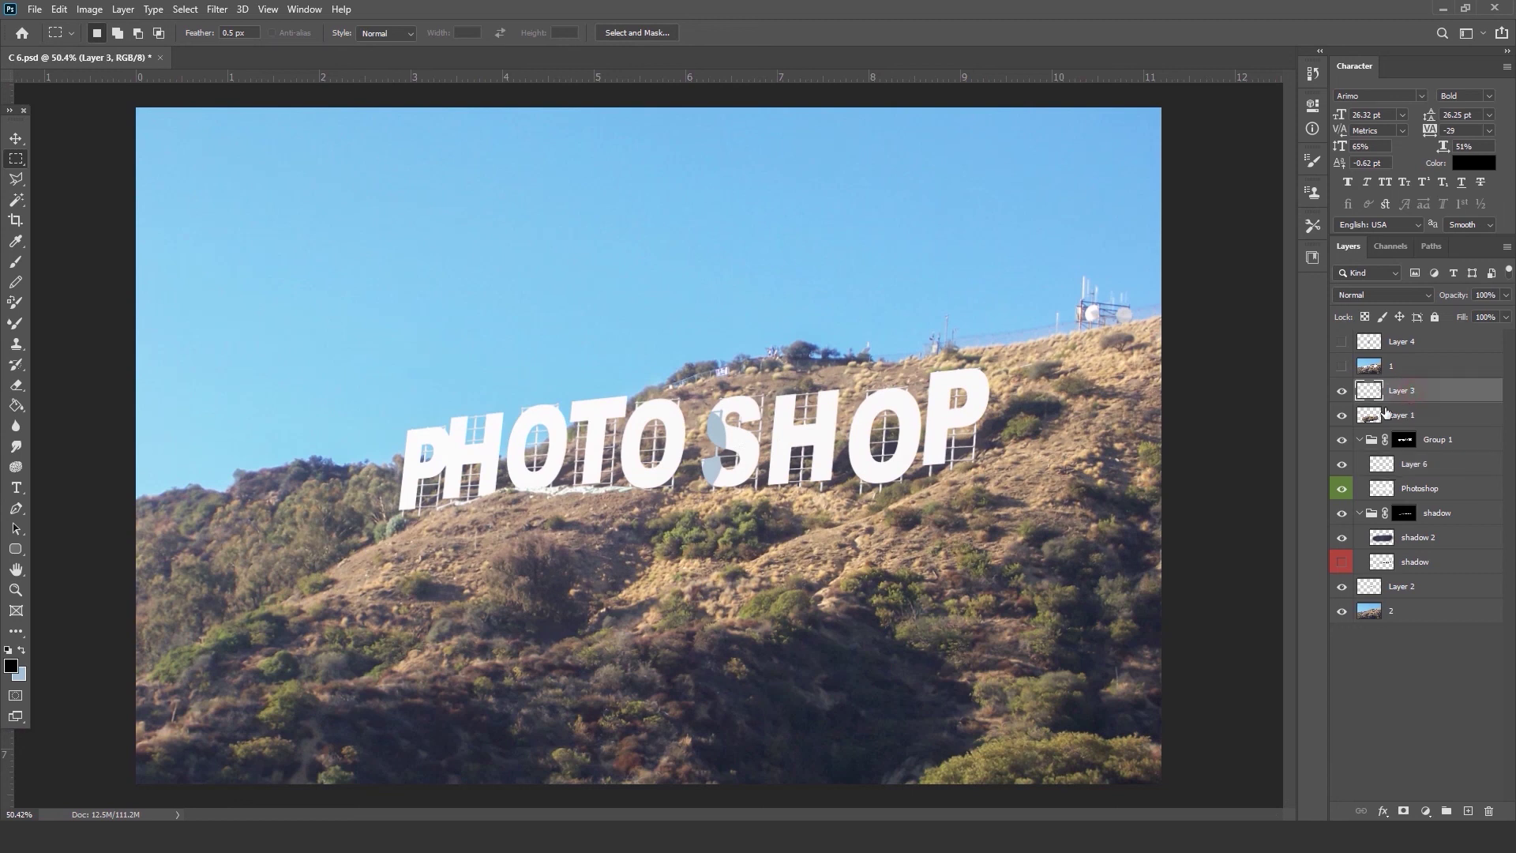
shift+click(1412, 608)
key(ctrl+g)
click(1344, 389)
click(1344, 389)
Duplicate Group 2 and merge the copy with a new empty layer into a single image layer.
key(ctrl+j)
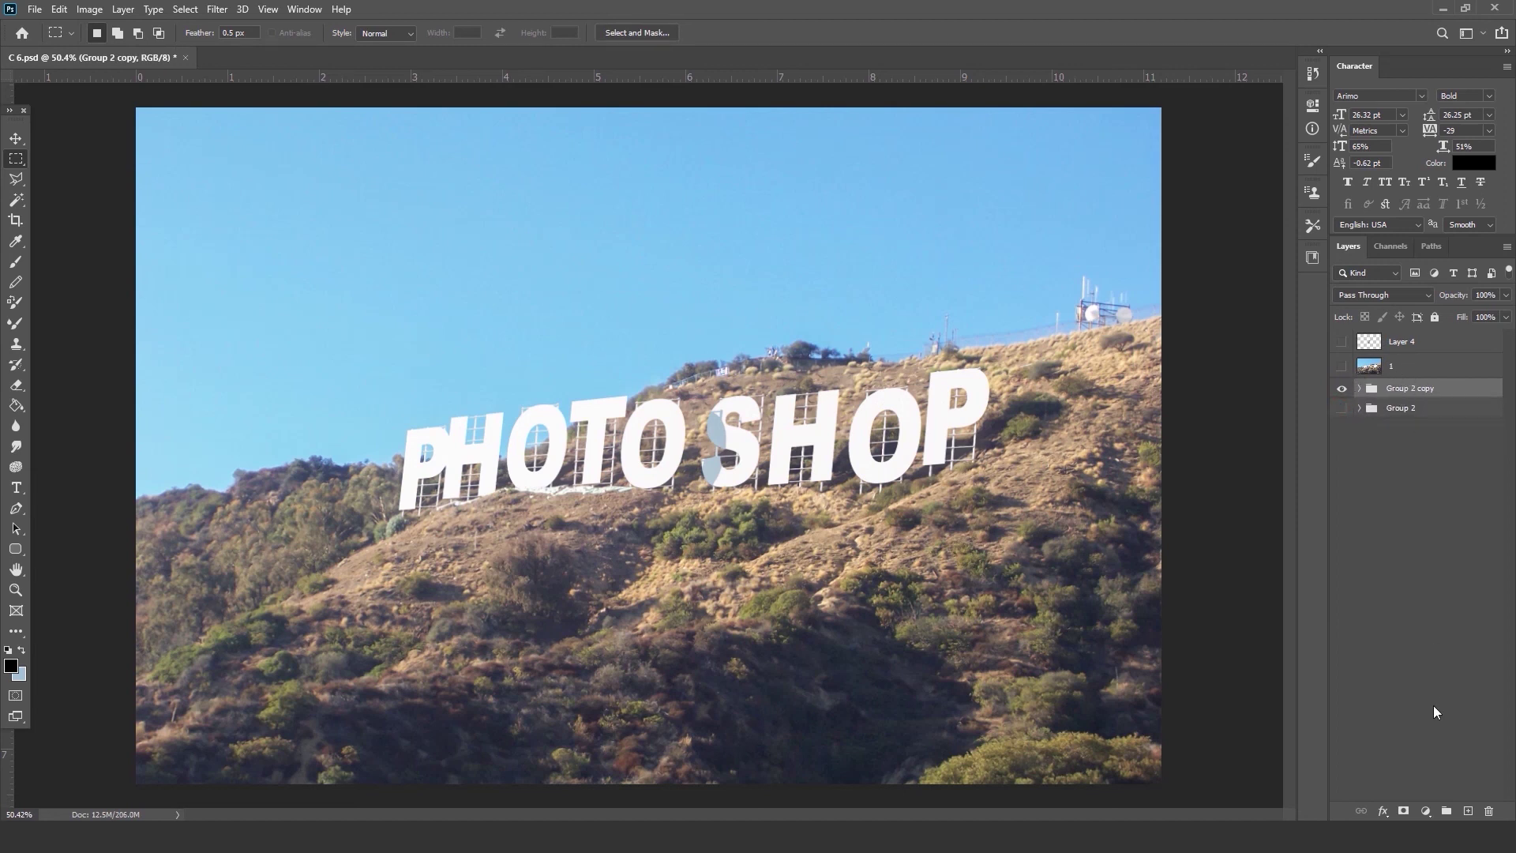
click(1466, 811)
ctrl+click(1405, 413)
key(ctrl+e)
Compare the merged Layer 7 with the original layers in Group 2, leaving only Layer 7 visible and selected.
click(1342, 392)
click(1342, 392)
click(1342, 393)
click(1343, 393)
click(1342, 391)
click(1343, 413)
click(1358, 415)
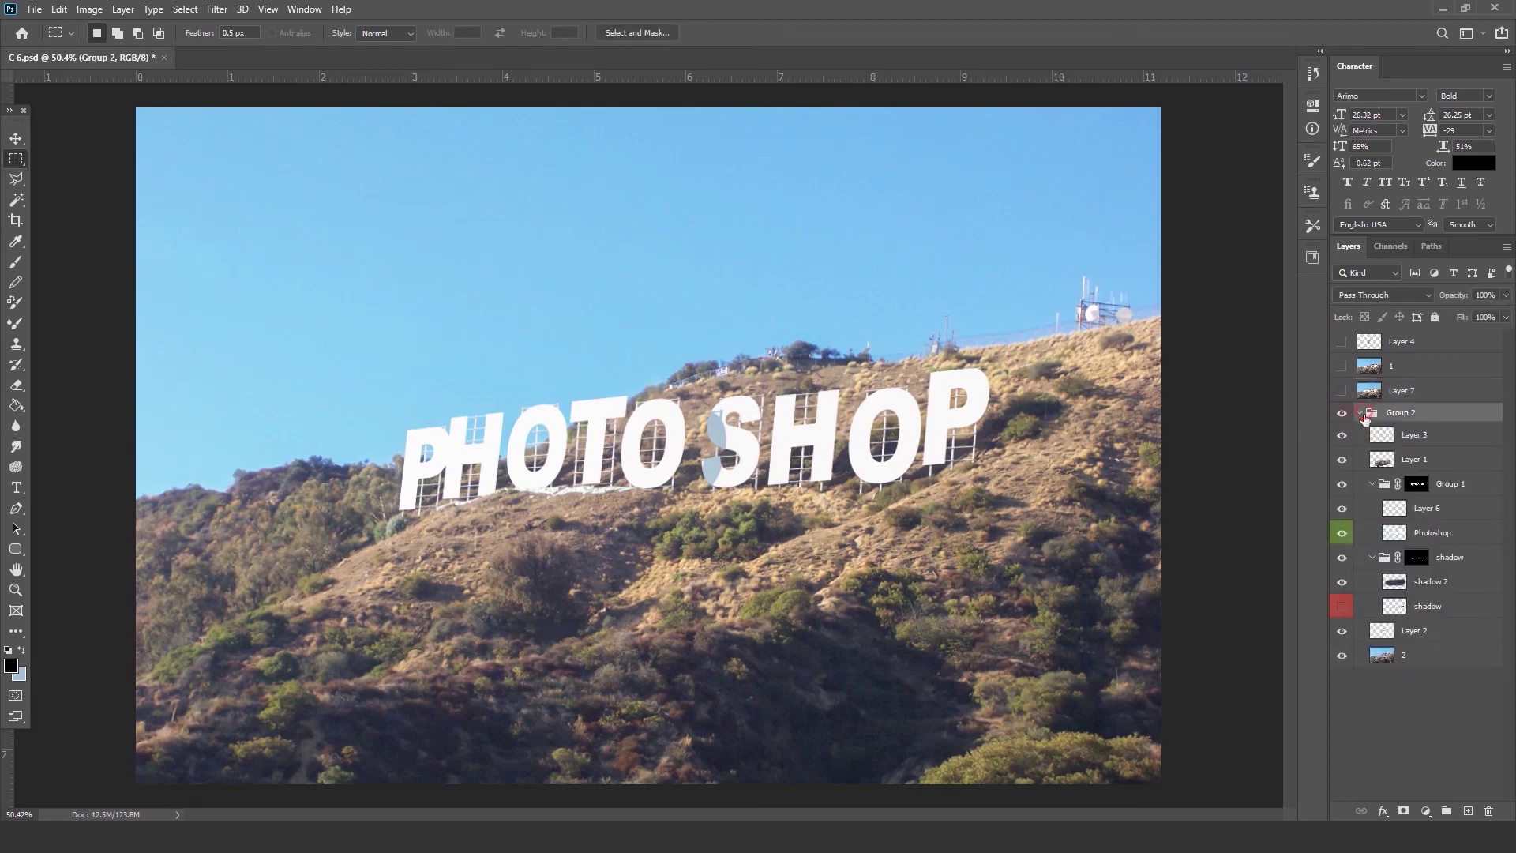
click(1359, 414)
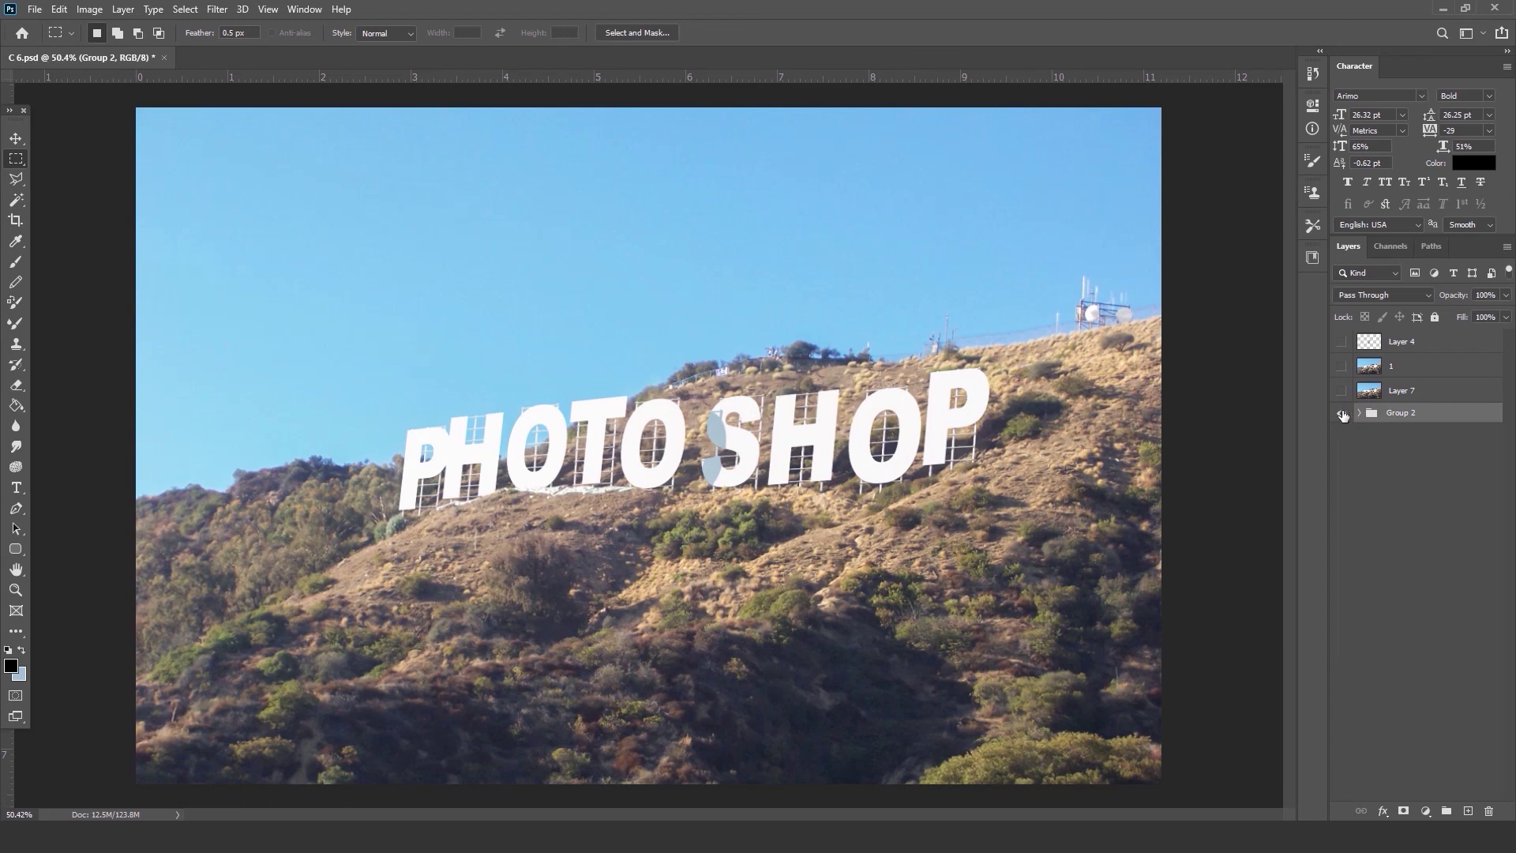
click(1342, 413)
click(1342, 390)
click(1401, 390)
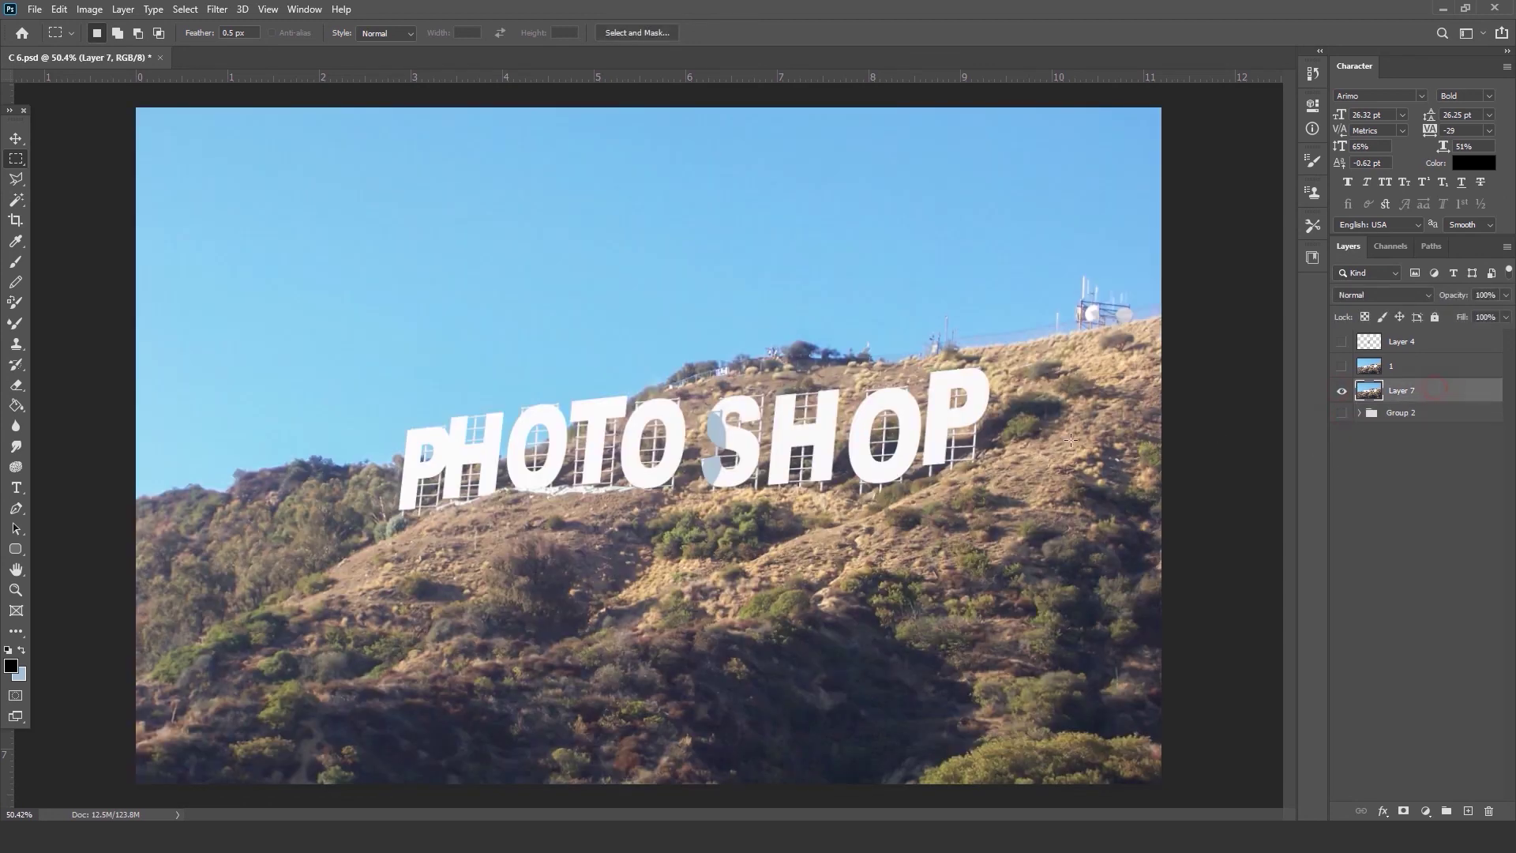
Add 1% Gaussian noise to the merged Layer 7.
scroll(724, 429, up, 5)
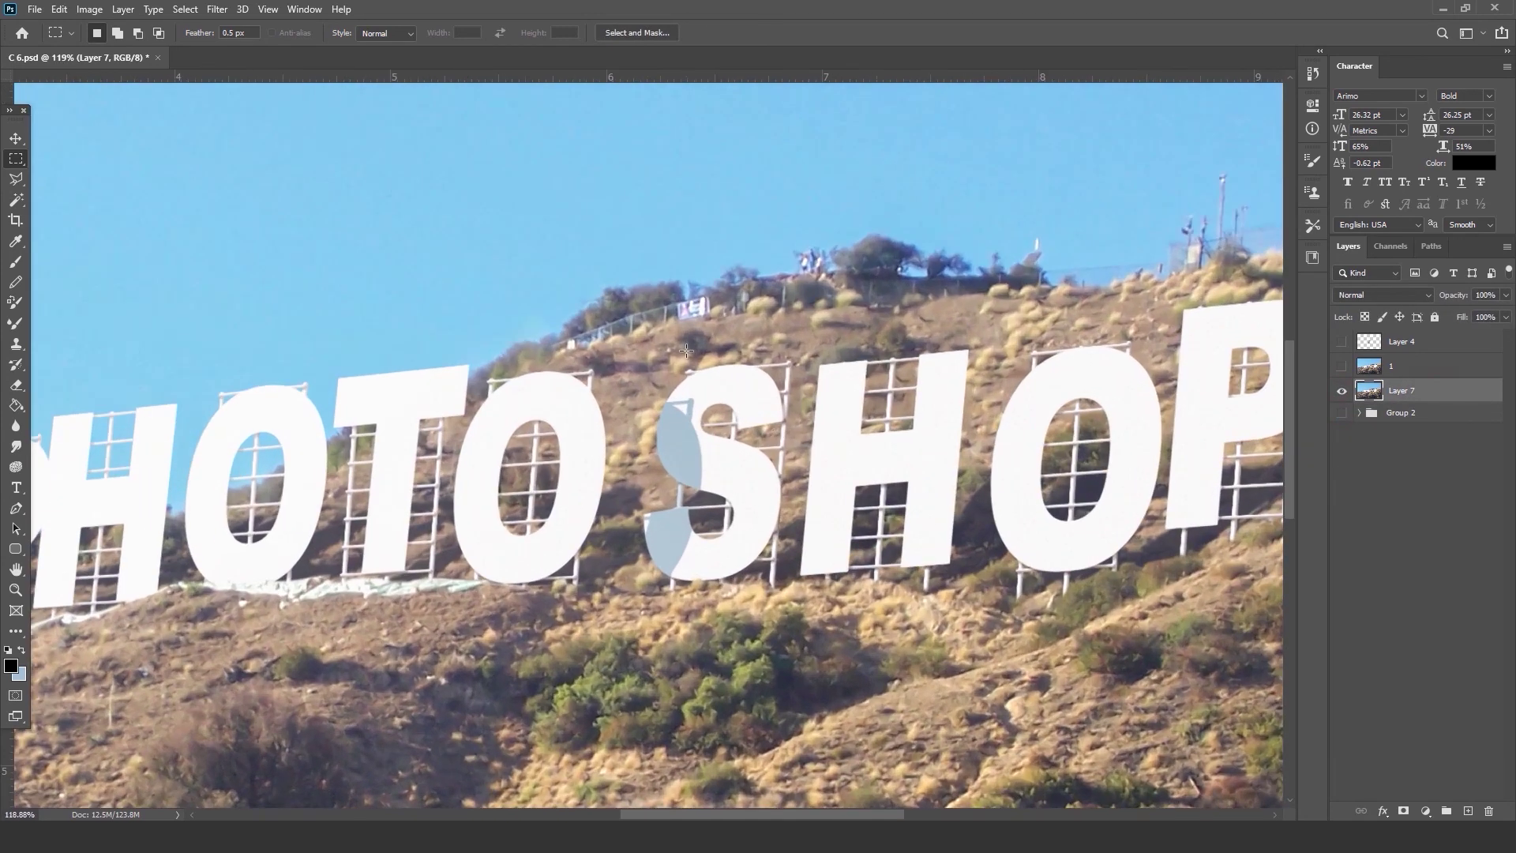
click(217, 9)
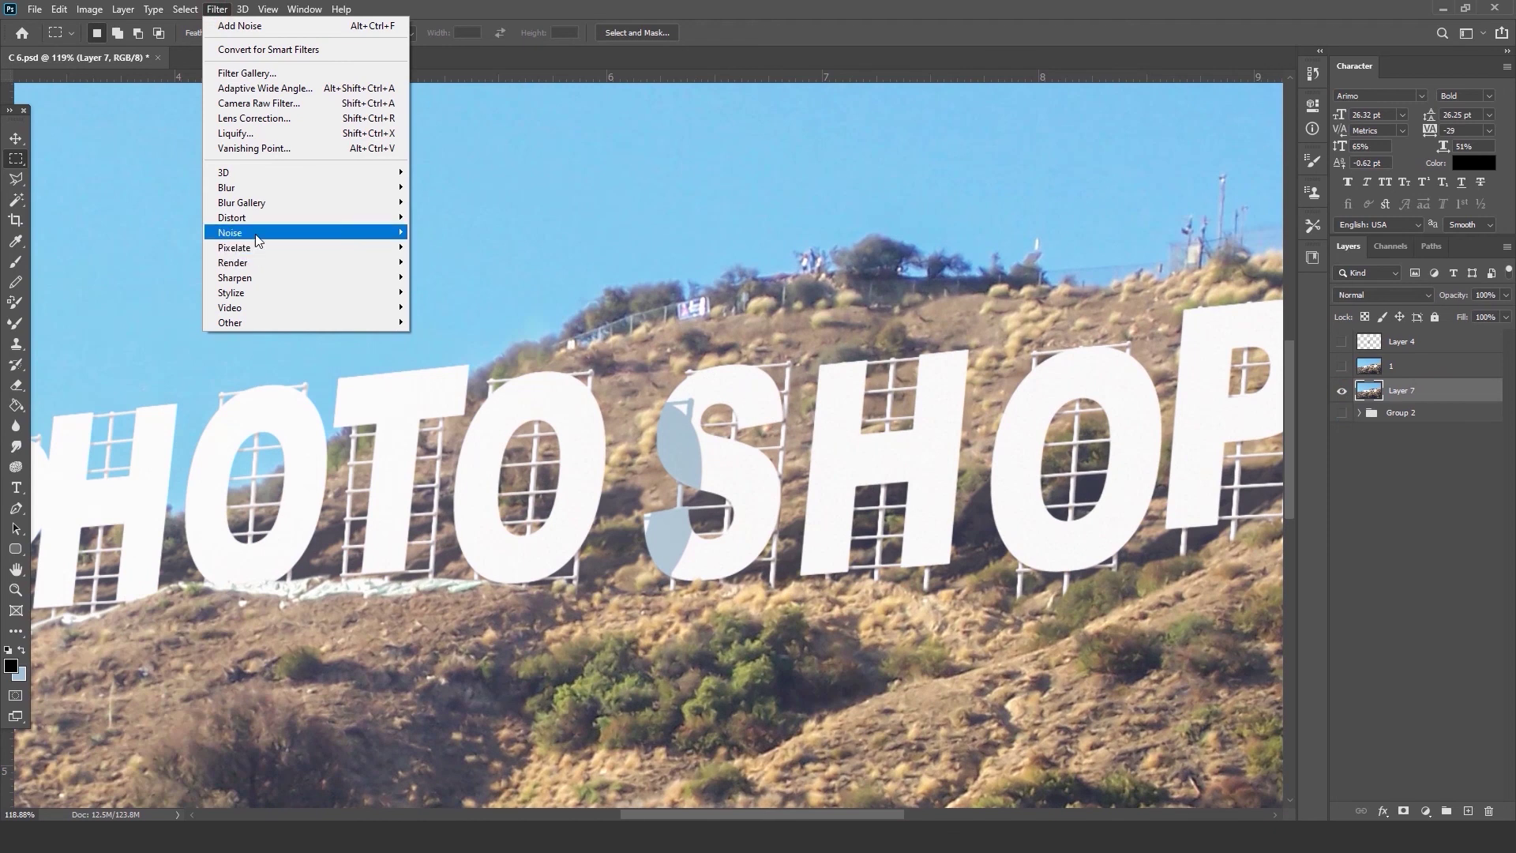
mouse_move(266, 237)
click(446, 231)
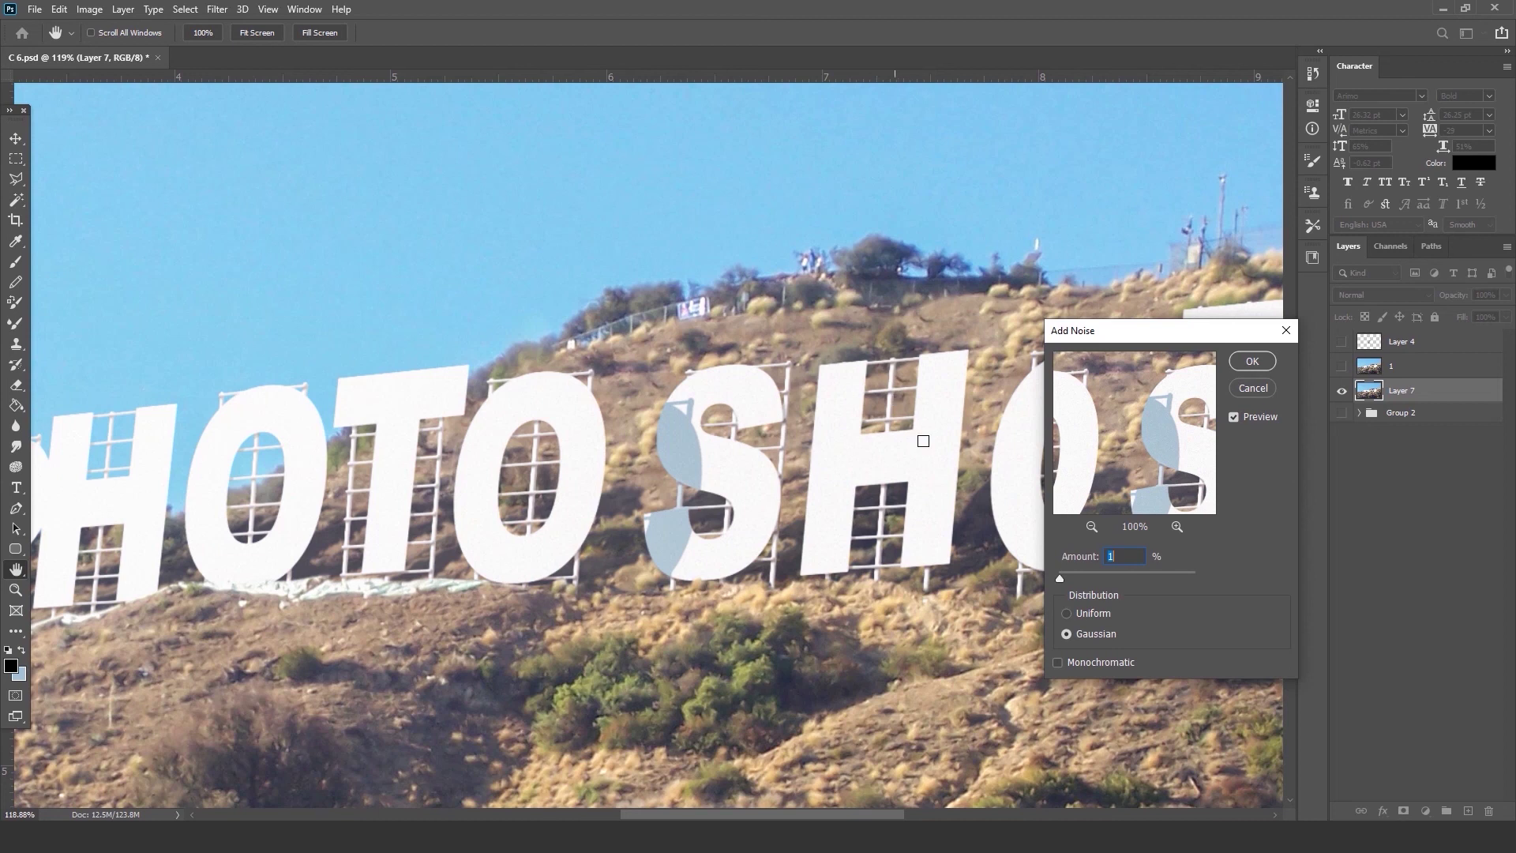
click(1257, 364)
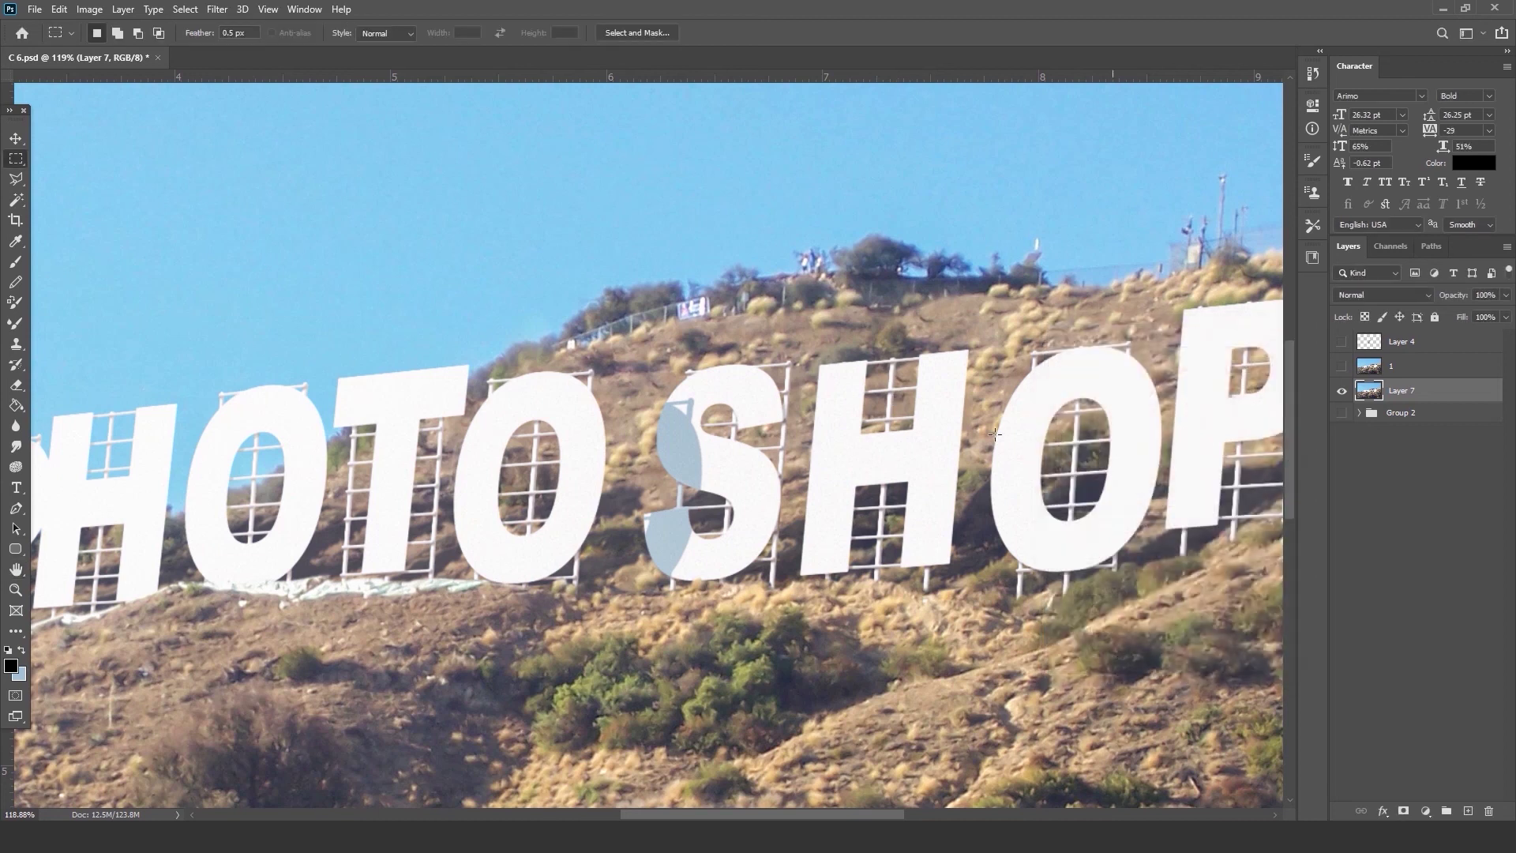
Compare the finished PHOTOSHOP image with the original HOLLYWOOD photo by toggling layer 1's visibility.
scroll(648, 379, down, 9)
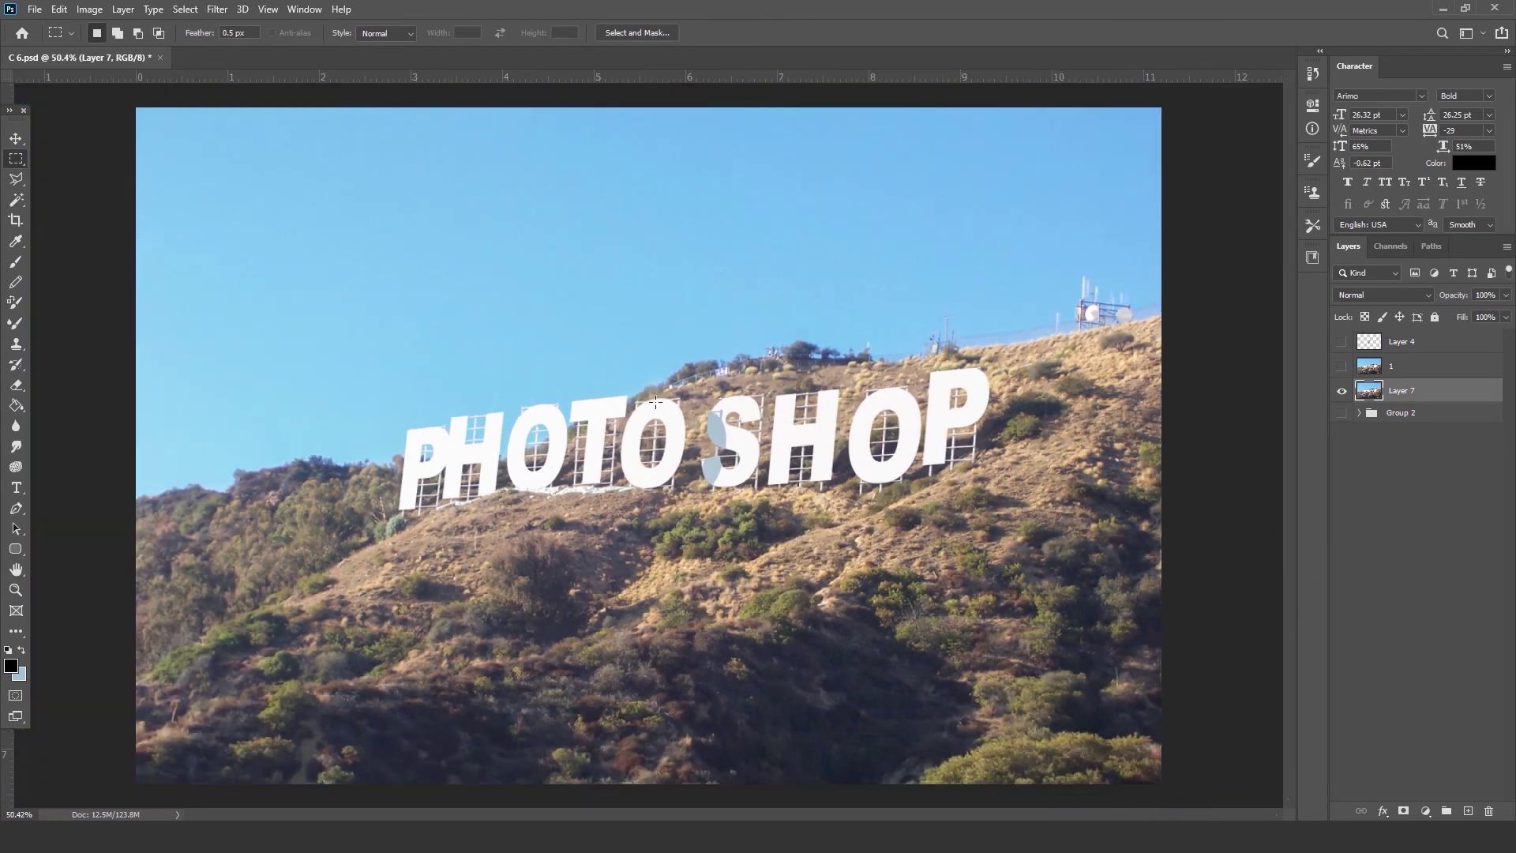
scroll(713, 407, up, 1)
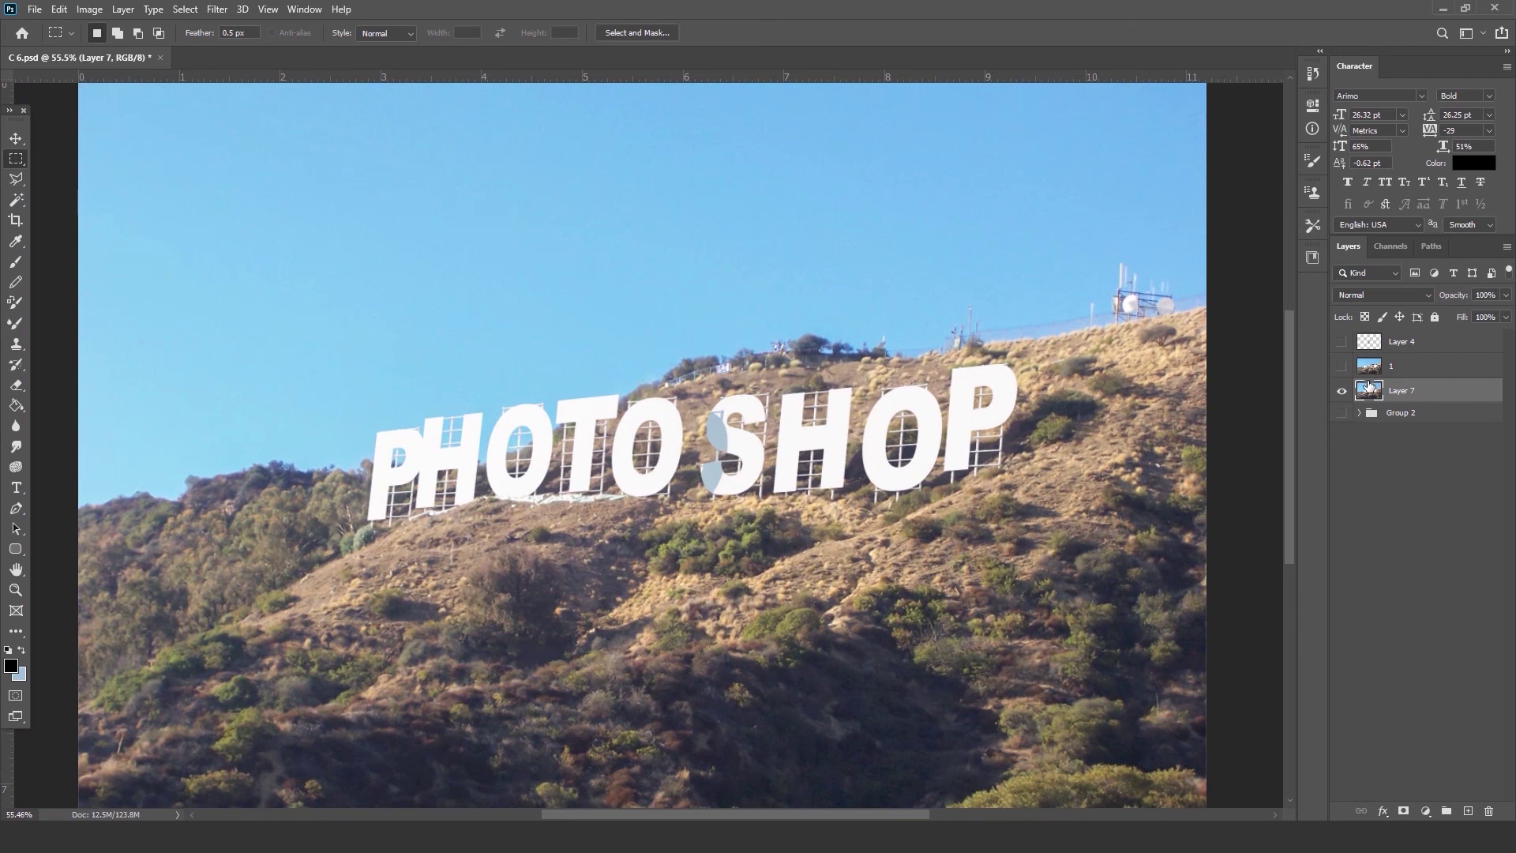
click(1342, 368)
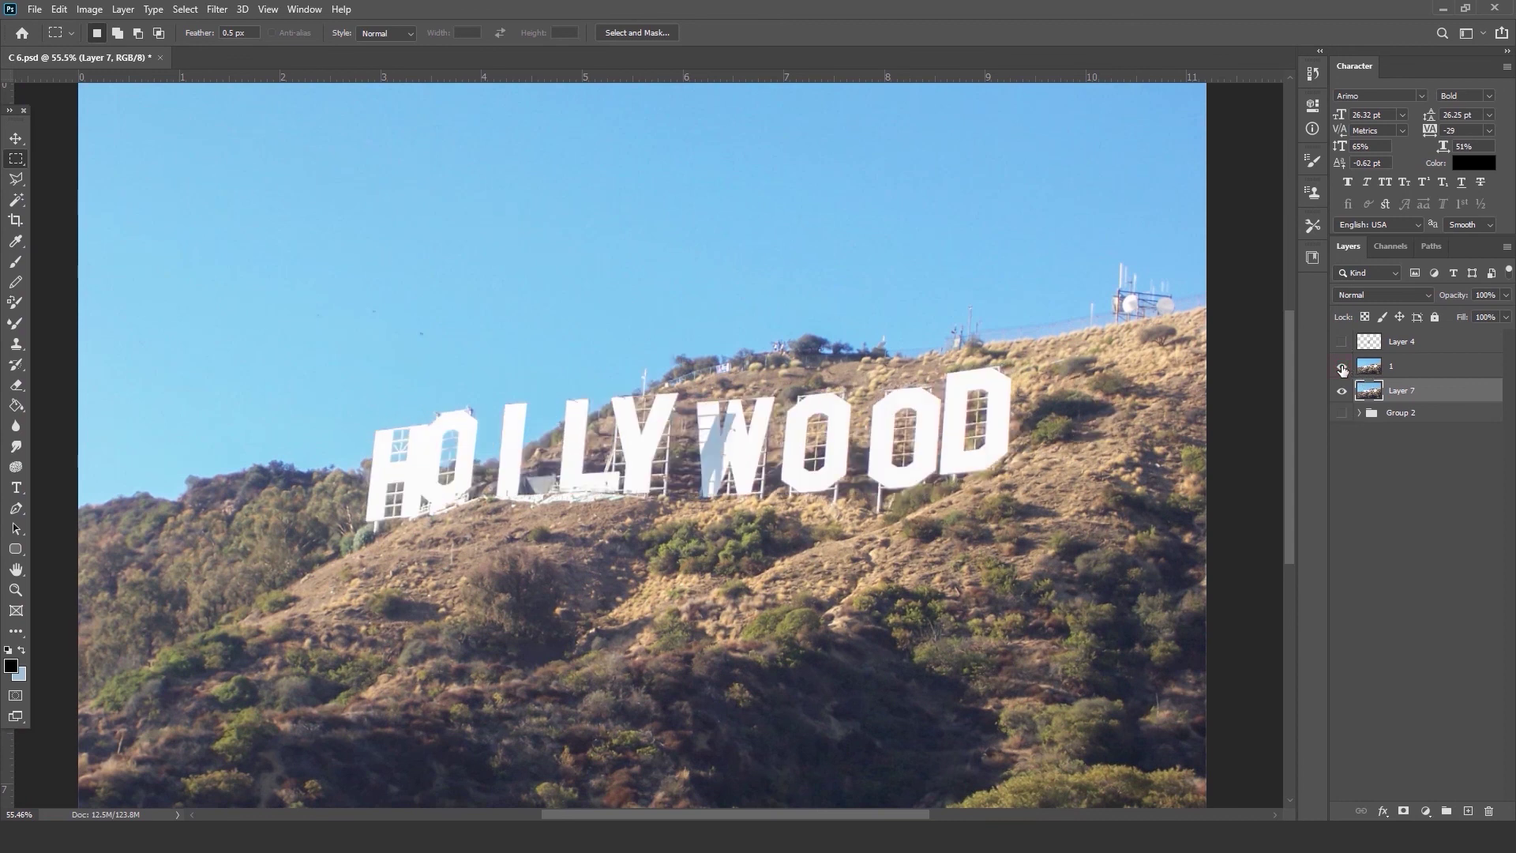
click(1342, 367)
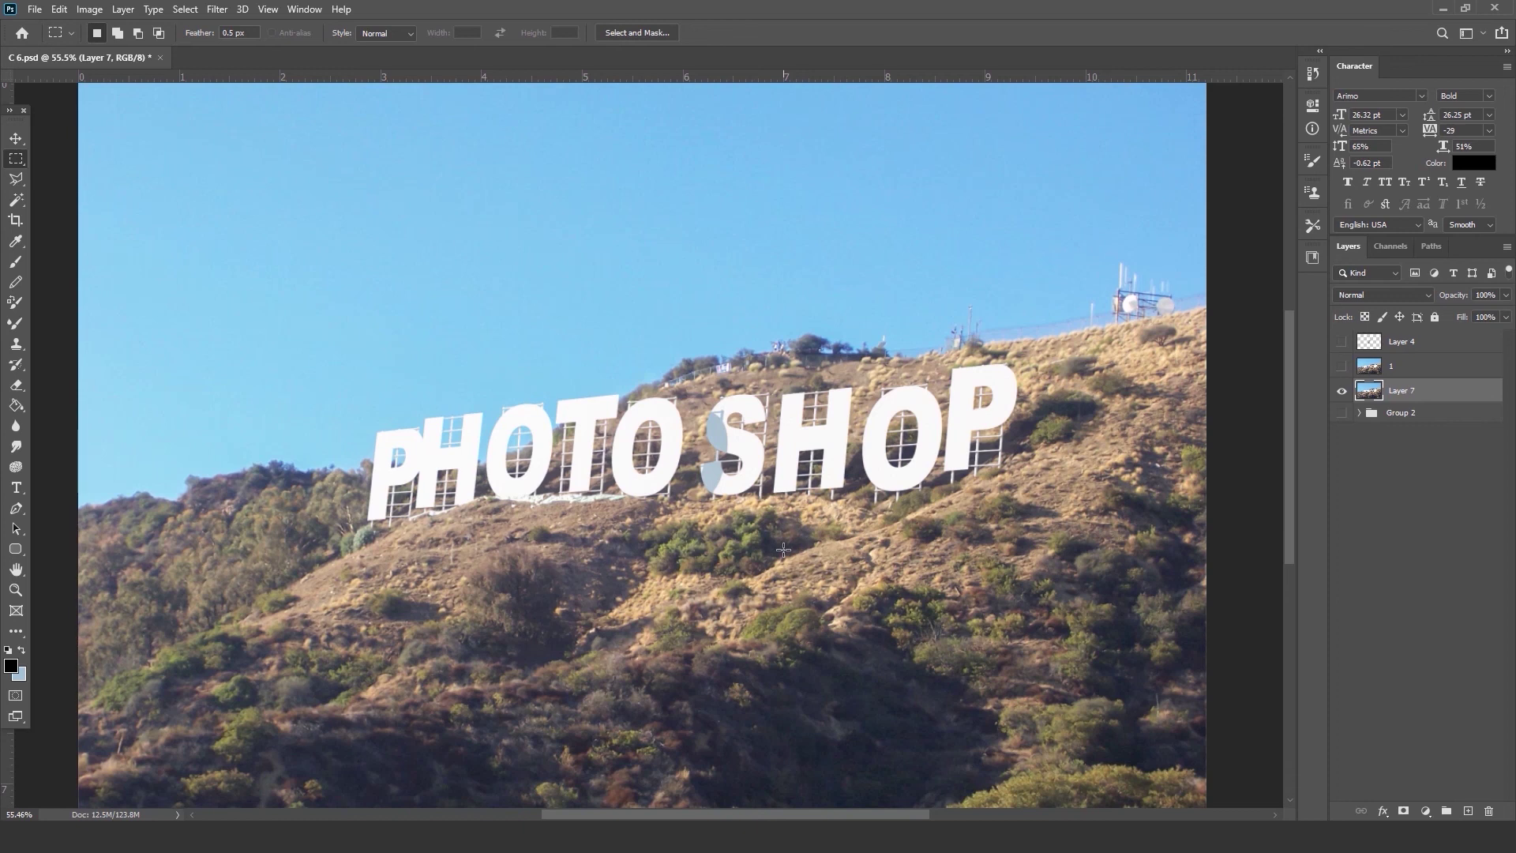
click(1342, 367)
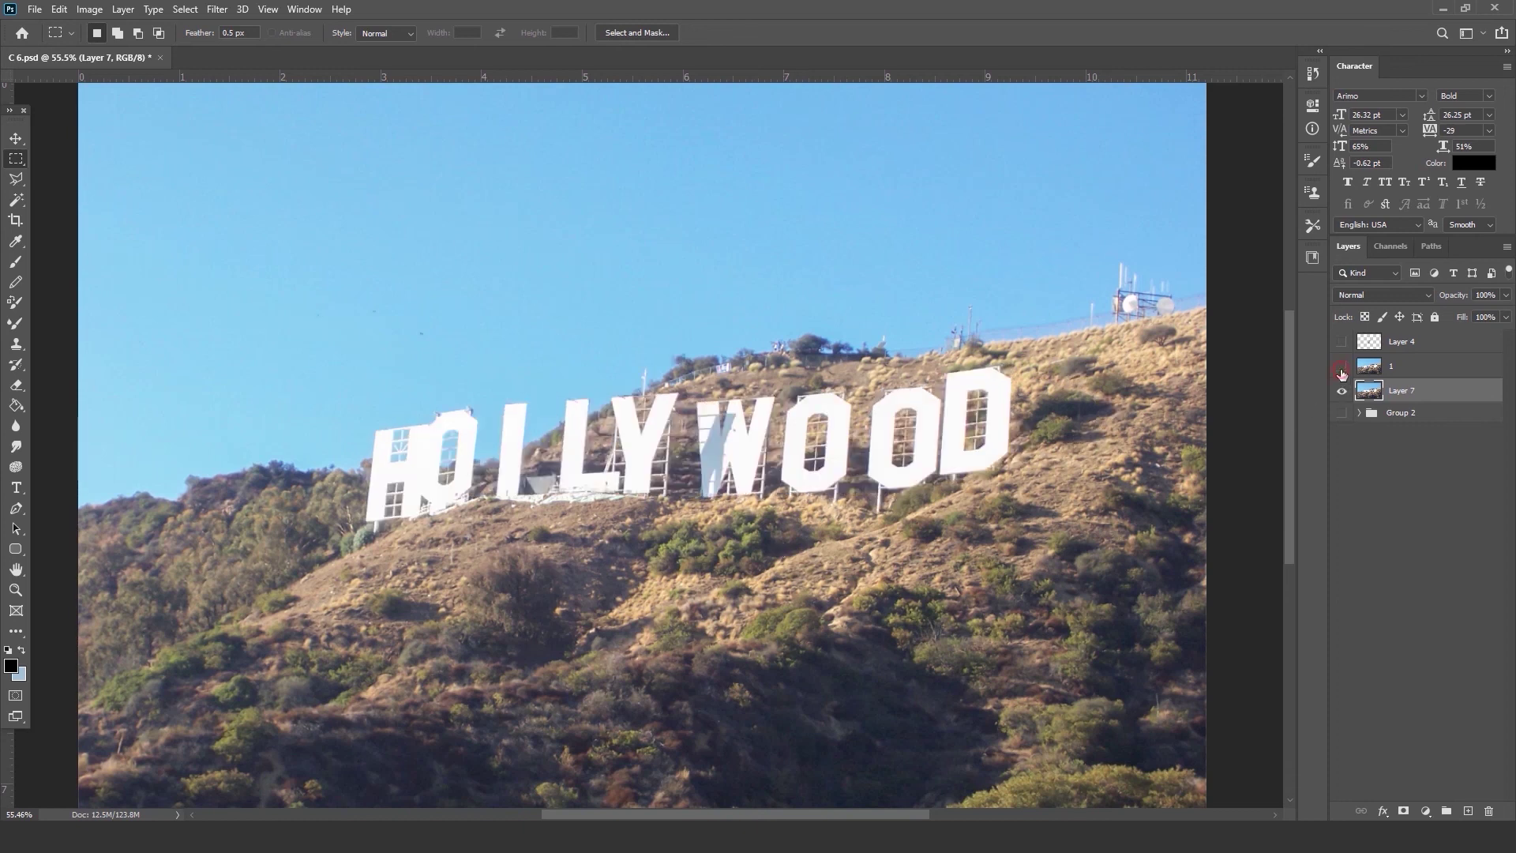
click(1342, 368)
click(1343, 368)
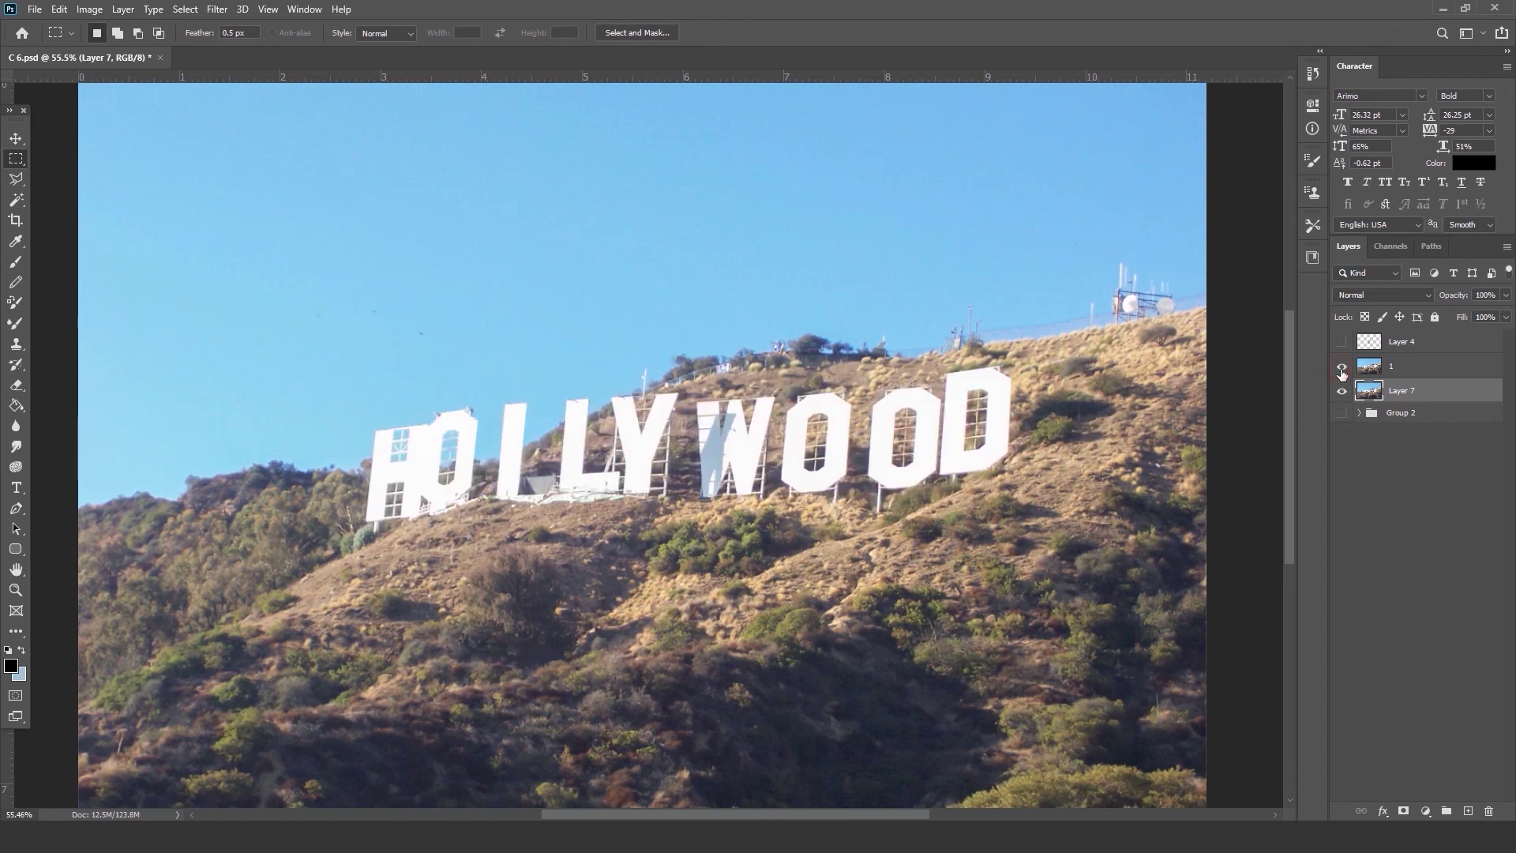